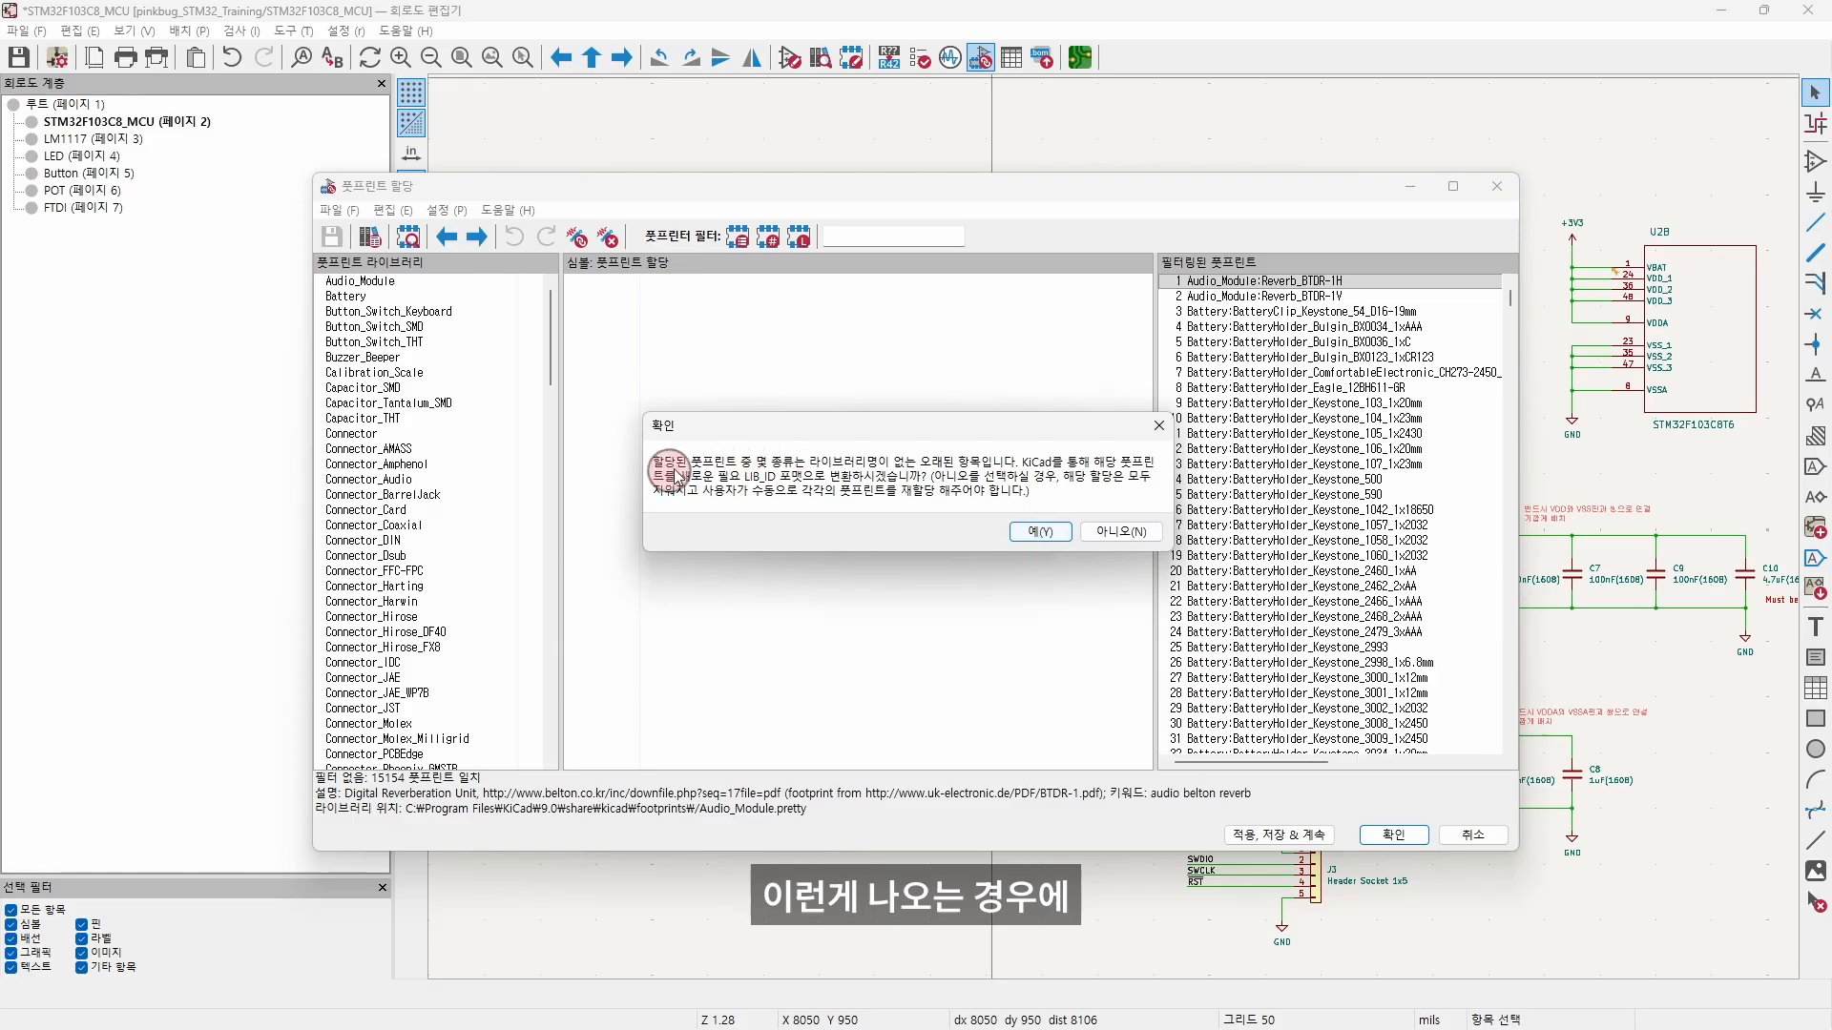
Step: Accept converting the old footprint assignments without library names to the required LIB_ID format
{"action": "left_click", "coordinate": [1043, 531]}
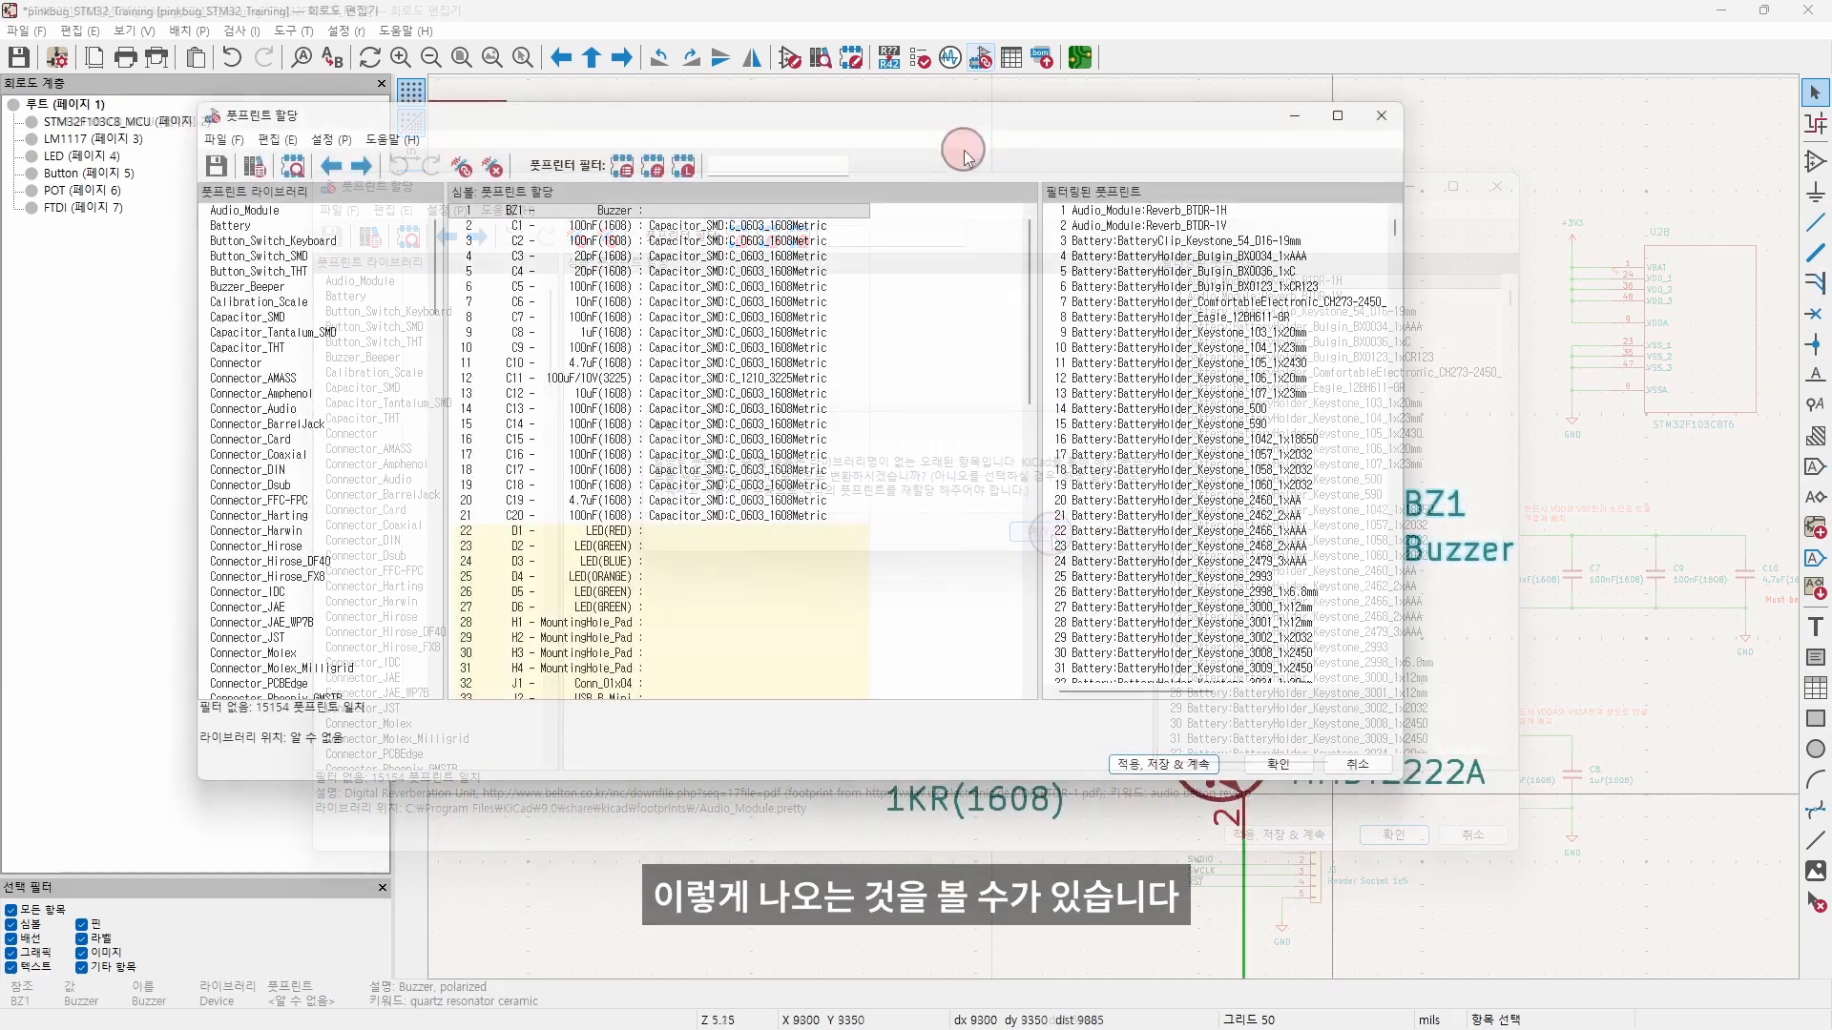
{"action": "left_click_drag", "start_coordinate": [968, 134], "coordinate": [993, 154]}
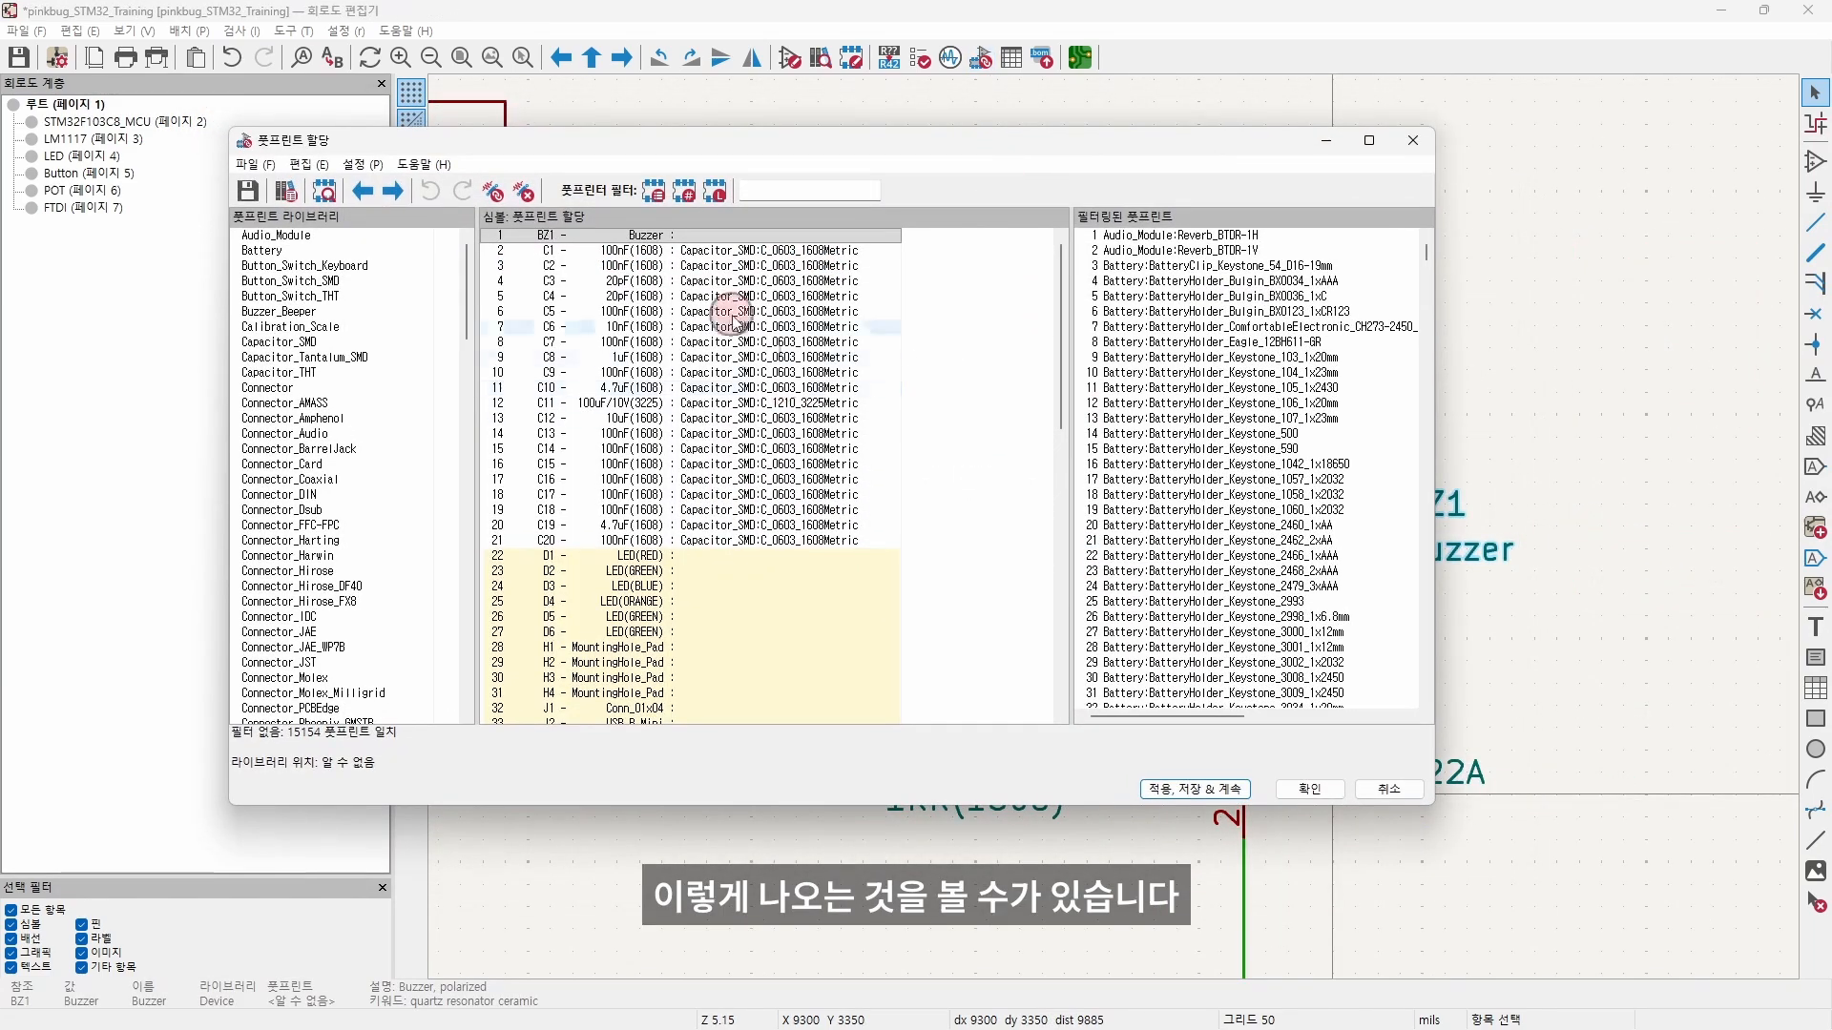
Step: Examine the footprints assigned to capacitors C1 through C20, including the 3225-size C11
{"action": "left_click", "coordinate": [753, 250]}
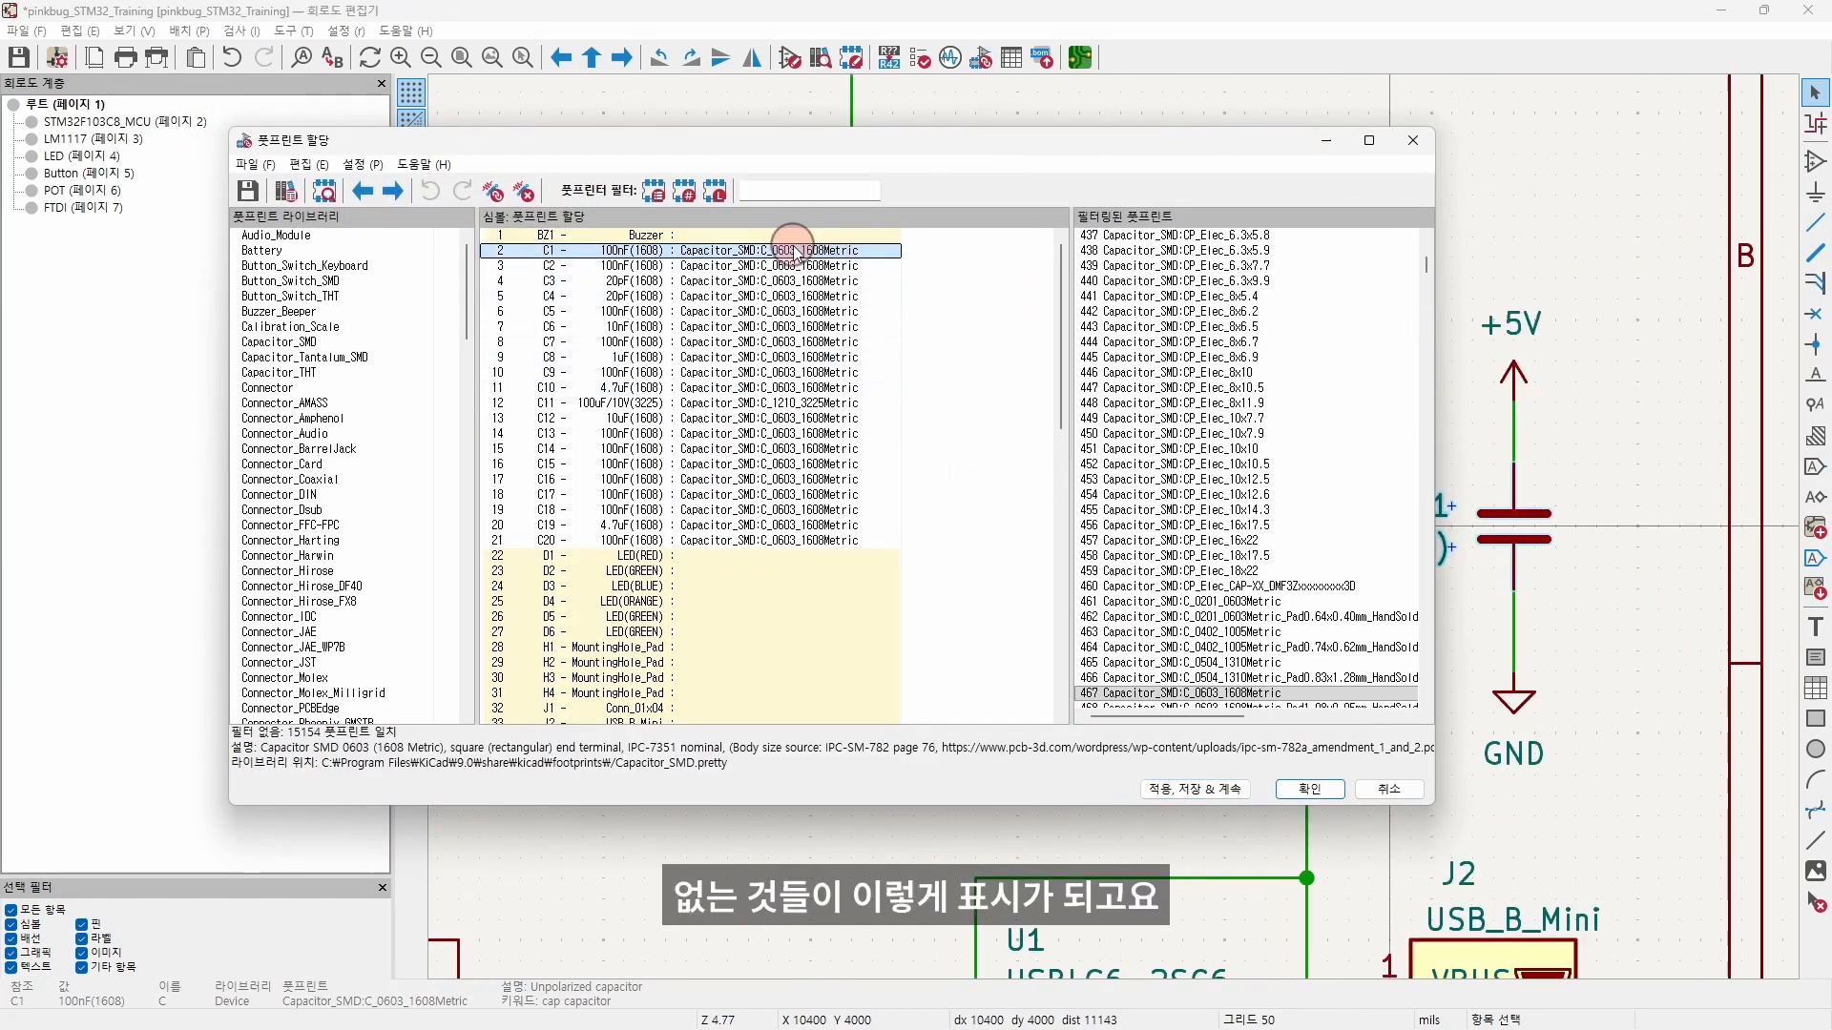
{"action": "left_click", "coordinate": [861, 541]}
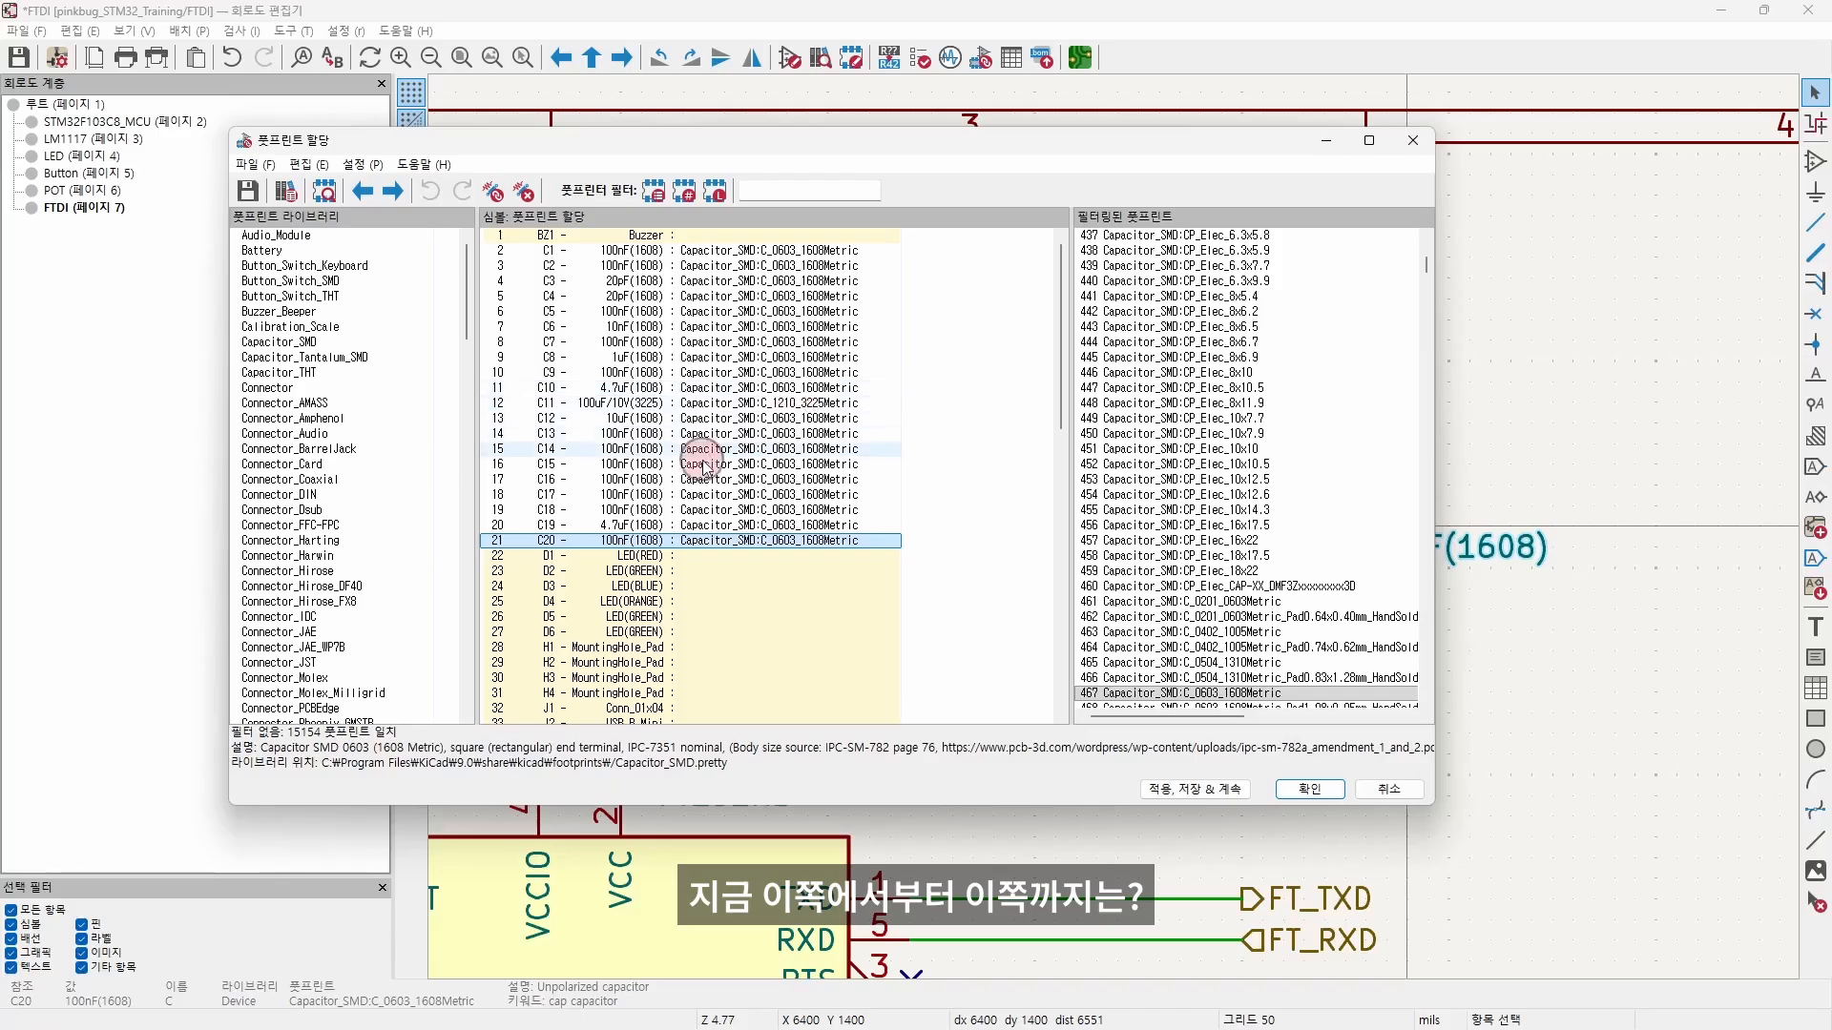
{"action": "left_click", "coordinate": [751, 251], "text": "shift"}
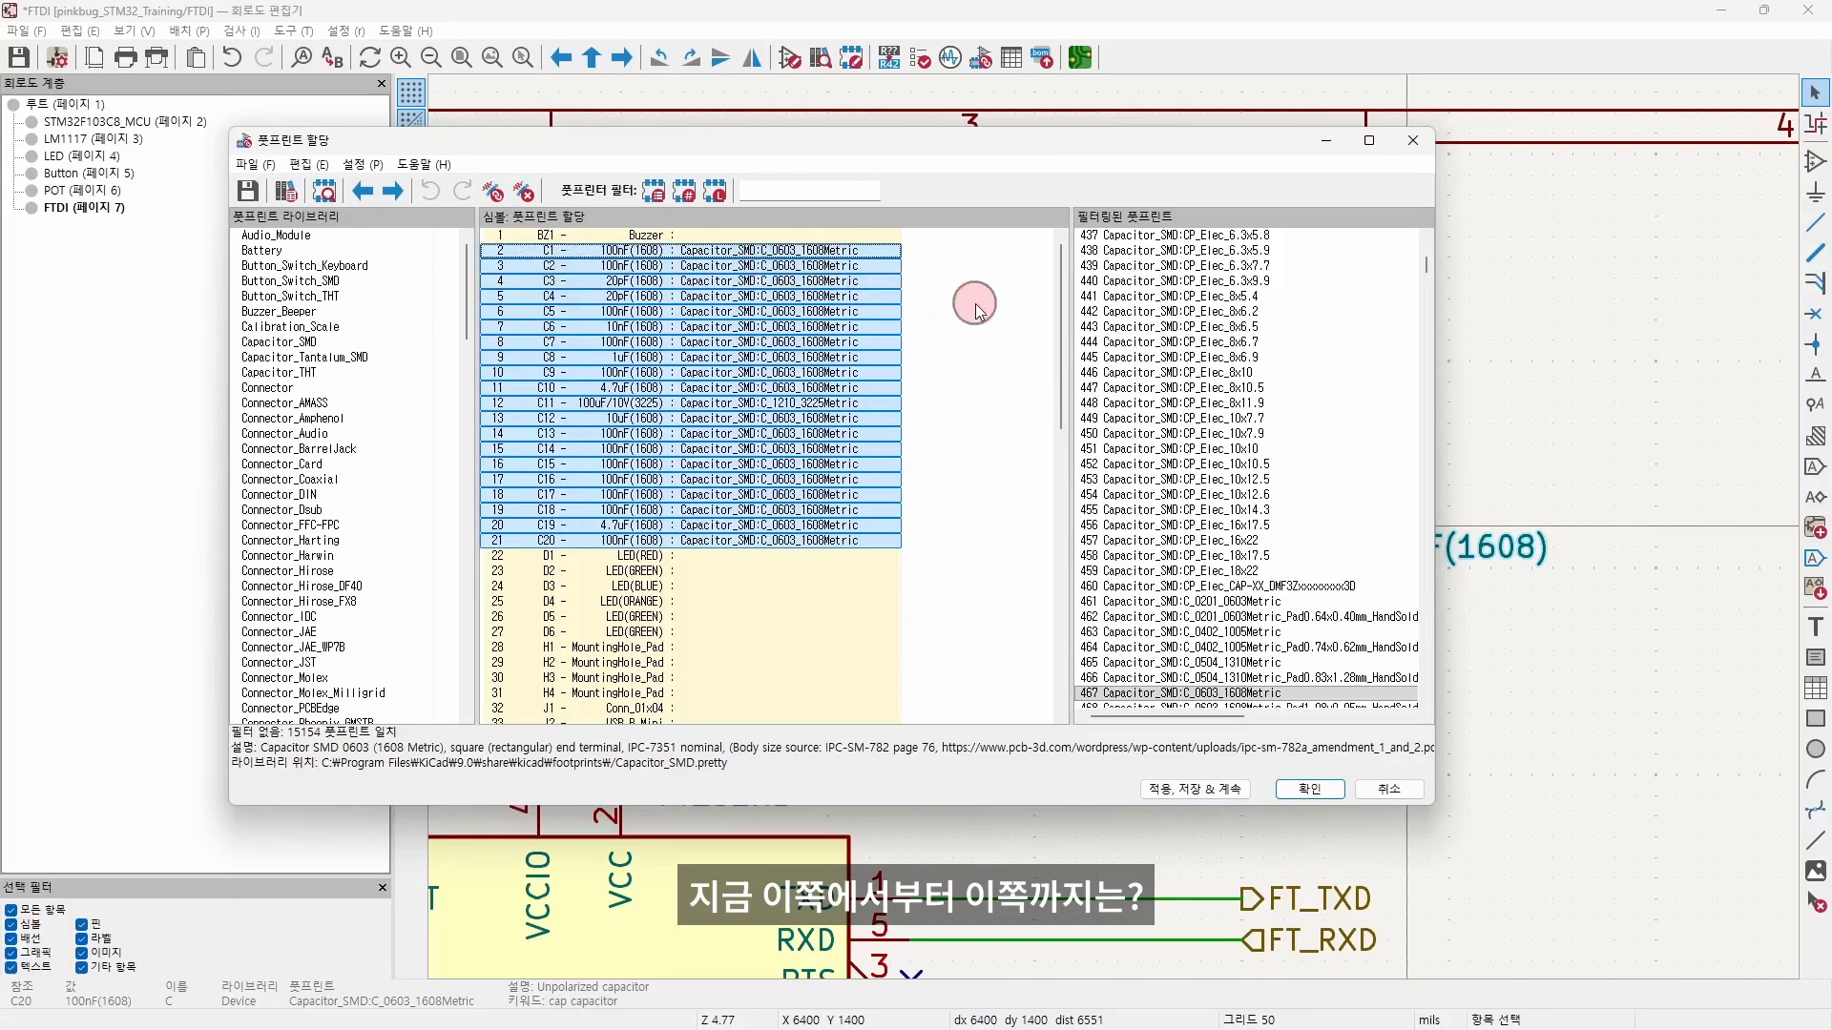
{"action": "left_click", "coordinate": [1040, 379]}
{"action": "left_click", "coordinate": [717, 402]}
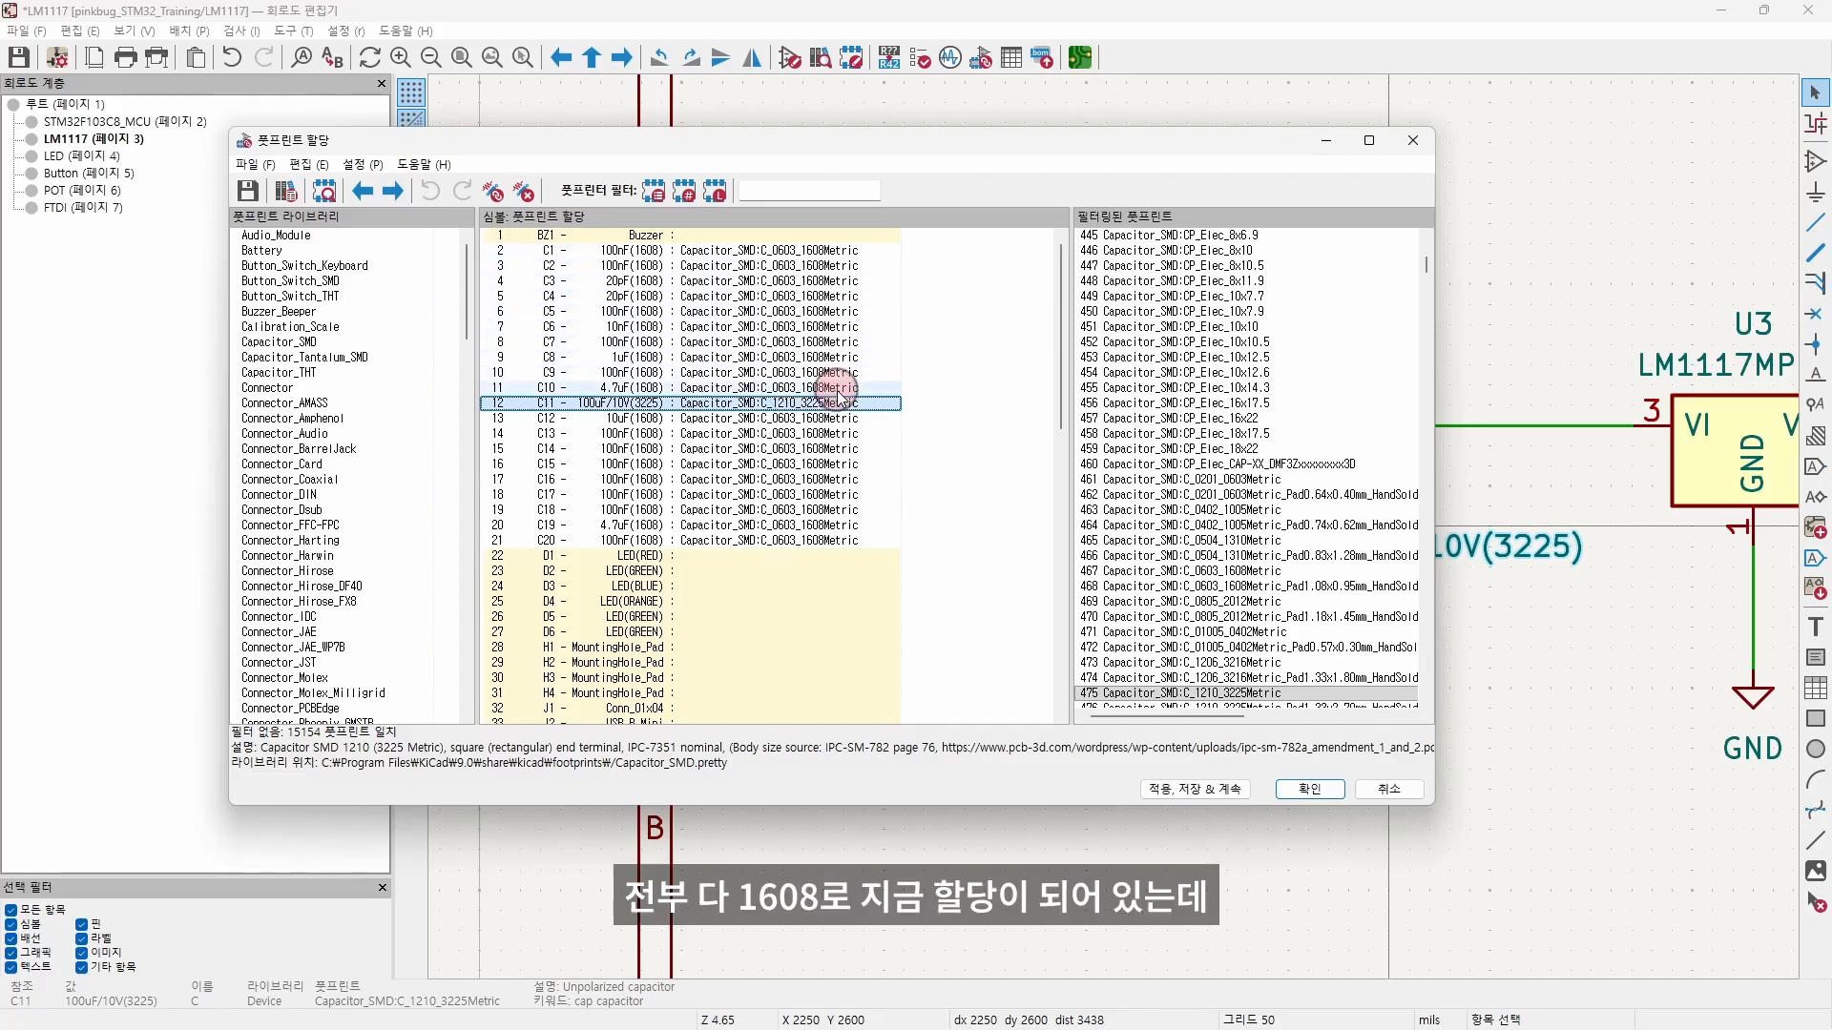
{"action": "left_click", "coordinate": [825, 252]}
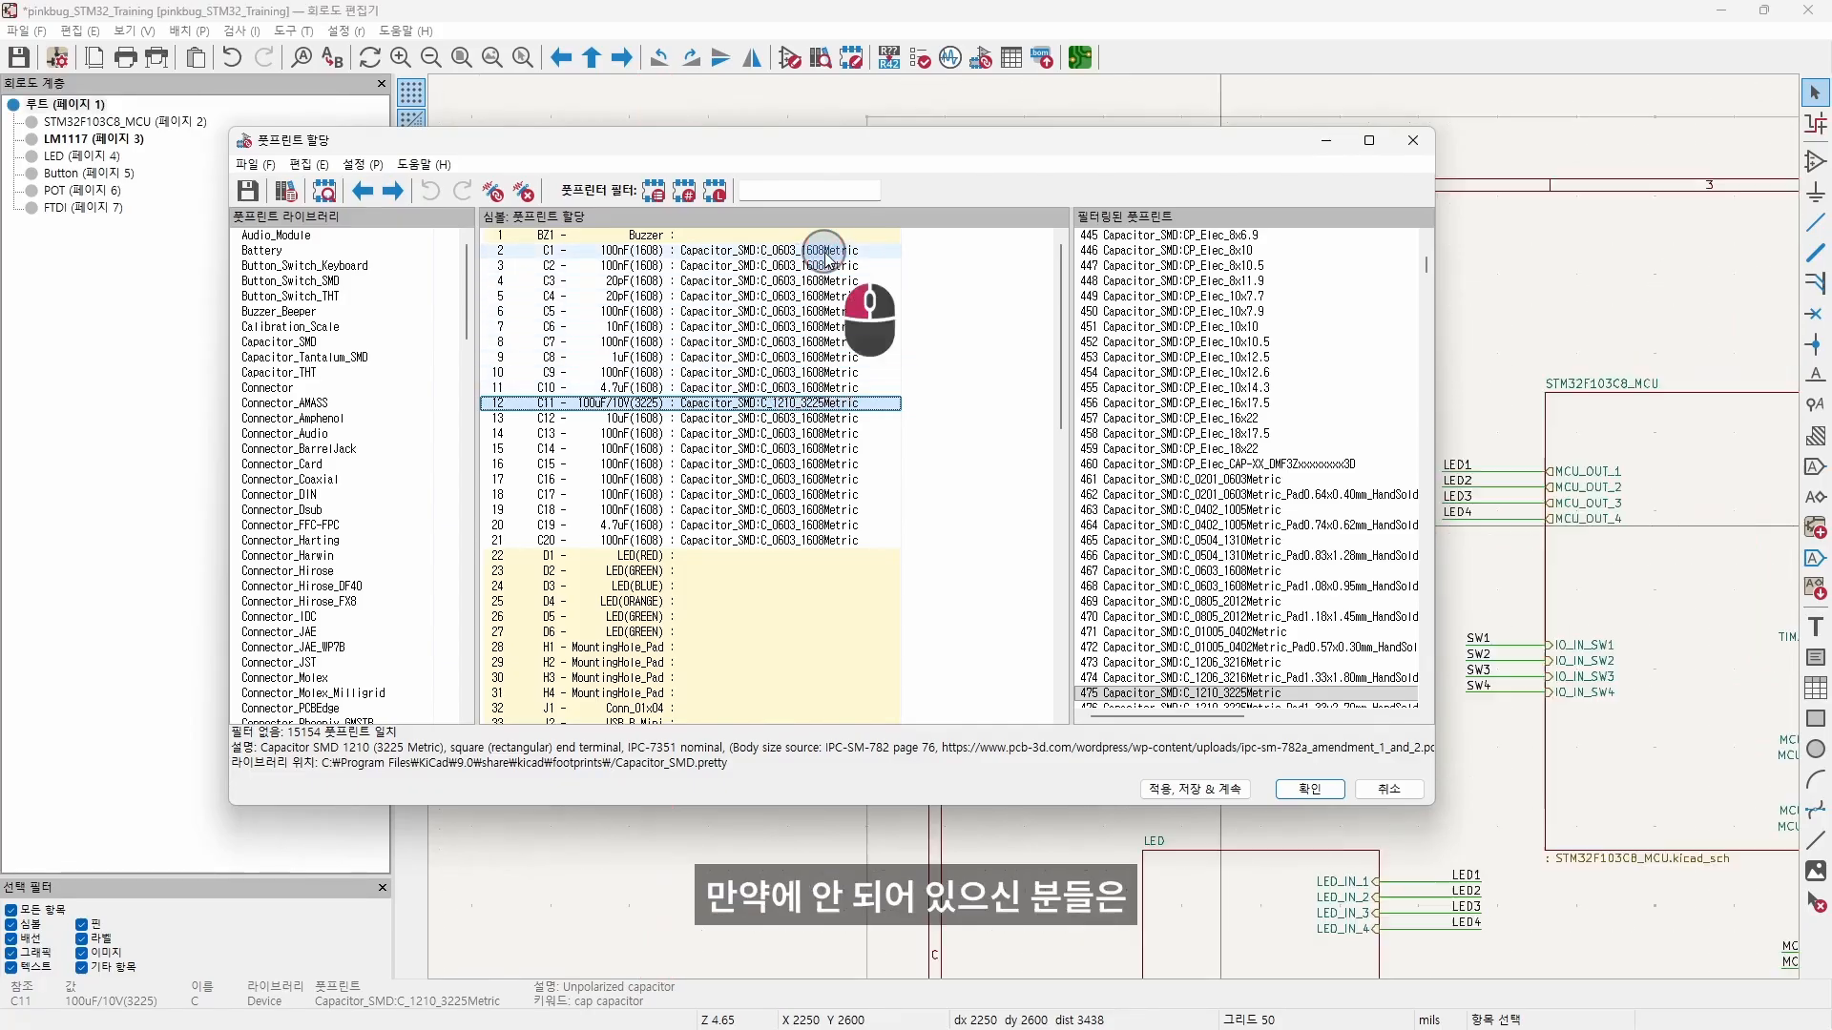
{"action": "left_click", "coordinate": [823, 398], "text": "shift"}
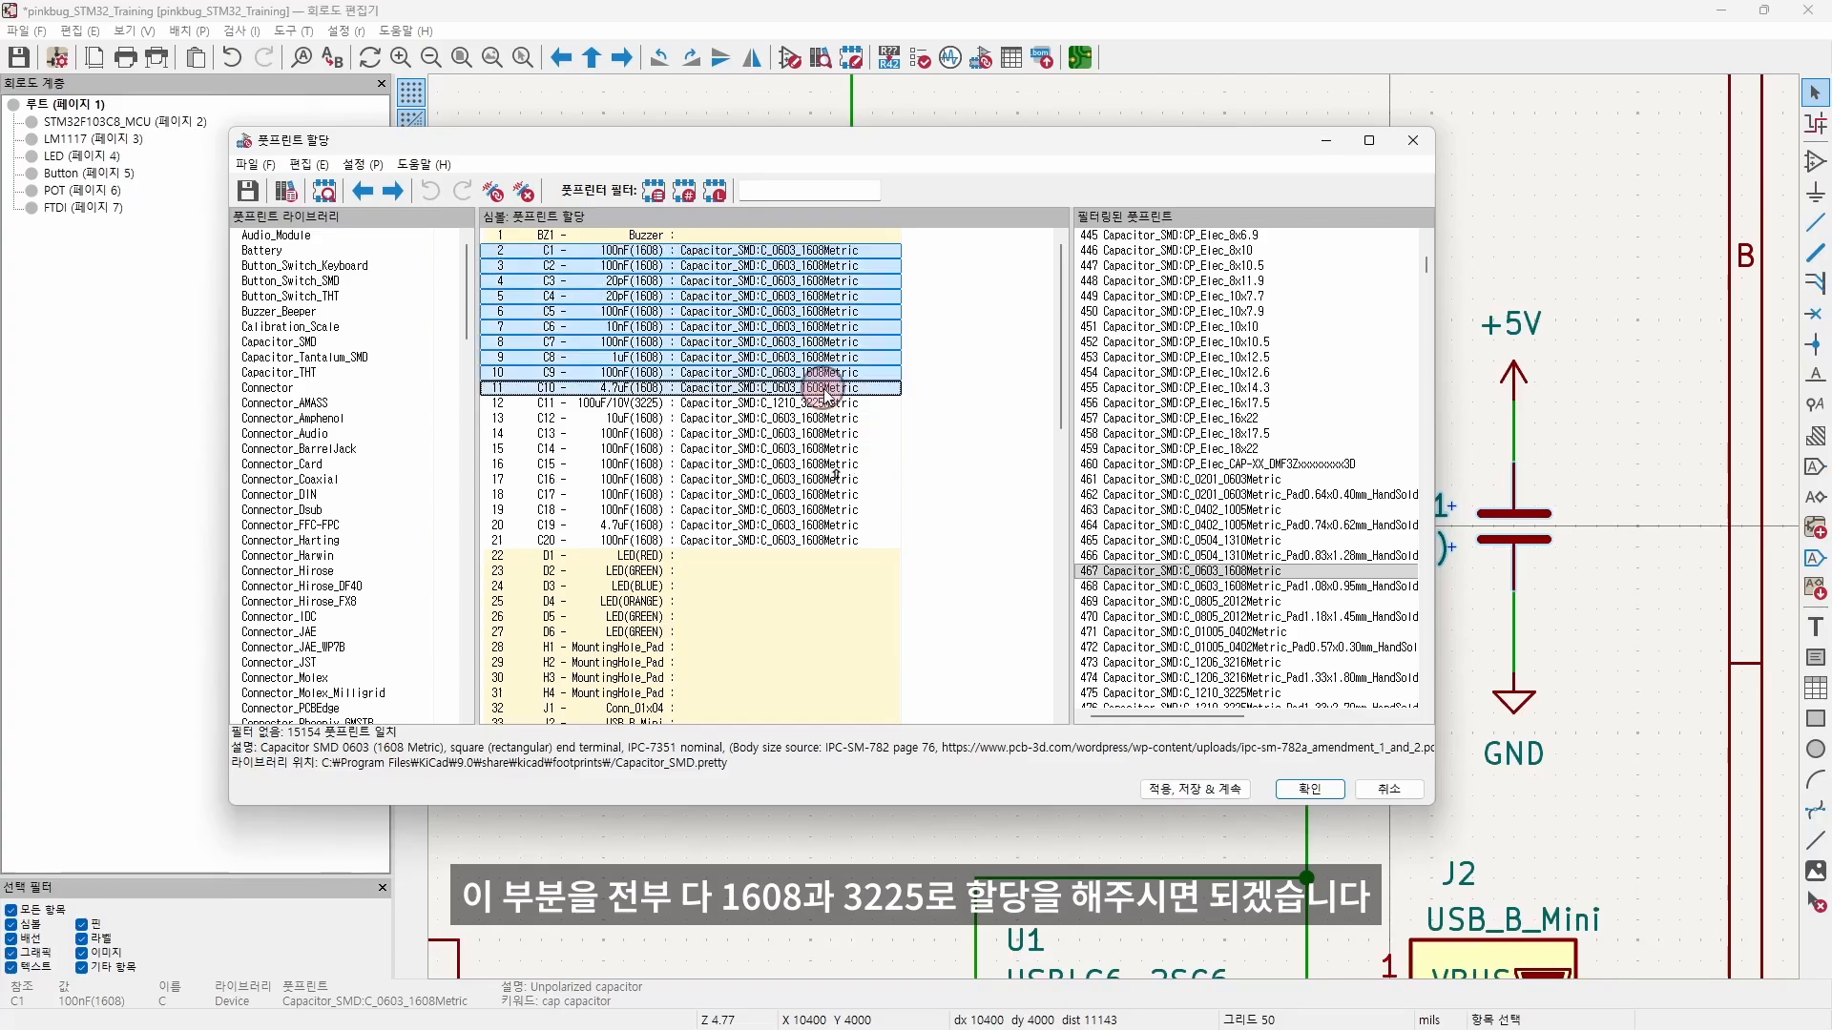
{"action": "left_click", "coordinate": [817, 401], "text": "ctrl"}
{"action": "left_click_drag", "start_coordinate": [935, 421], "coordinate": [809, 563], "text": "ctrl"}
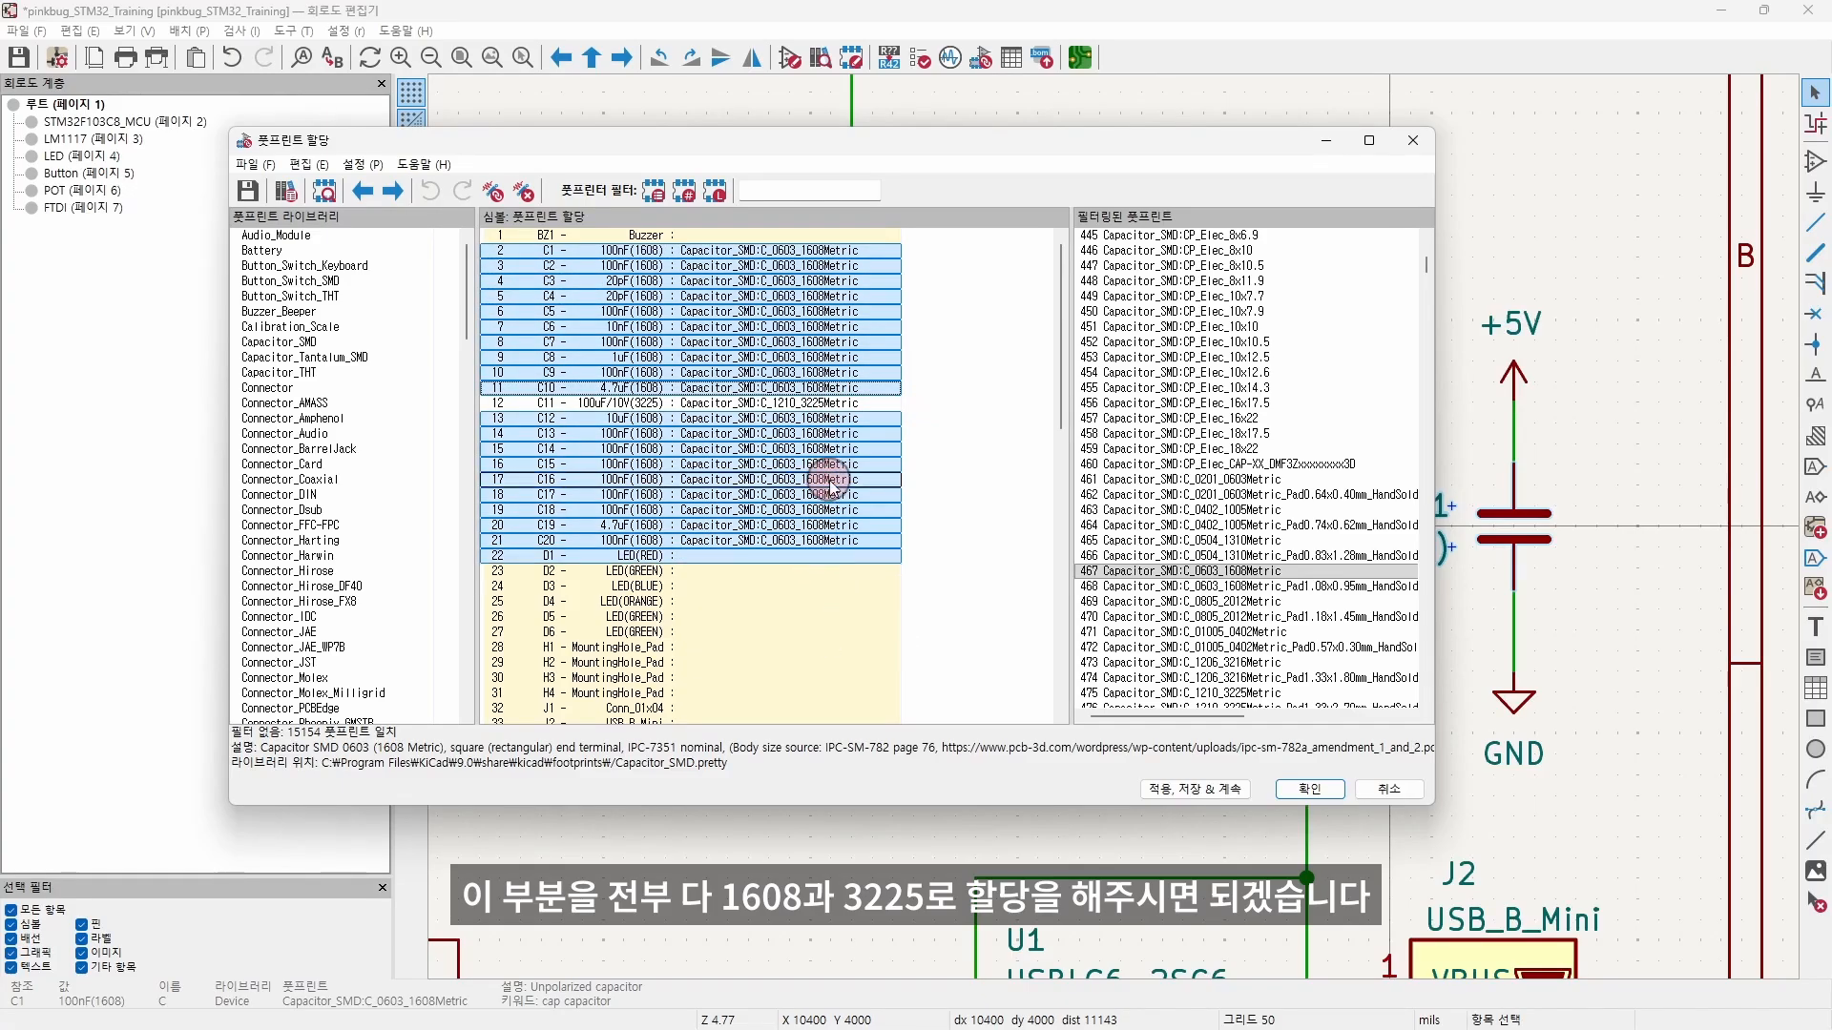
{"action": "left_click", "coordinate": [886, 526]}
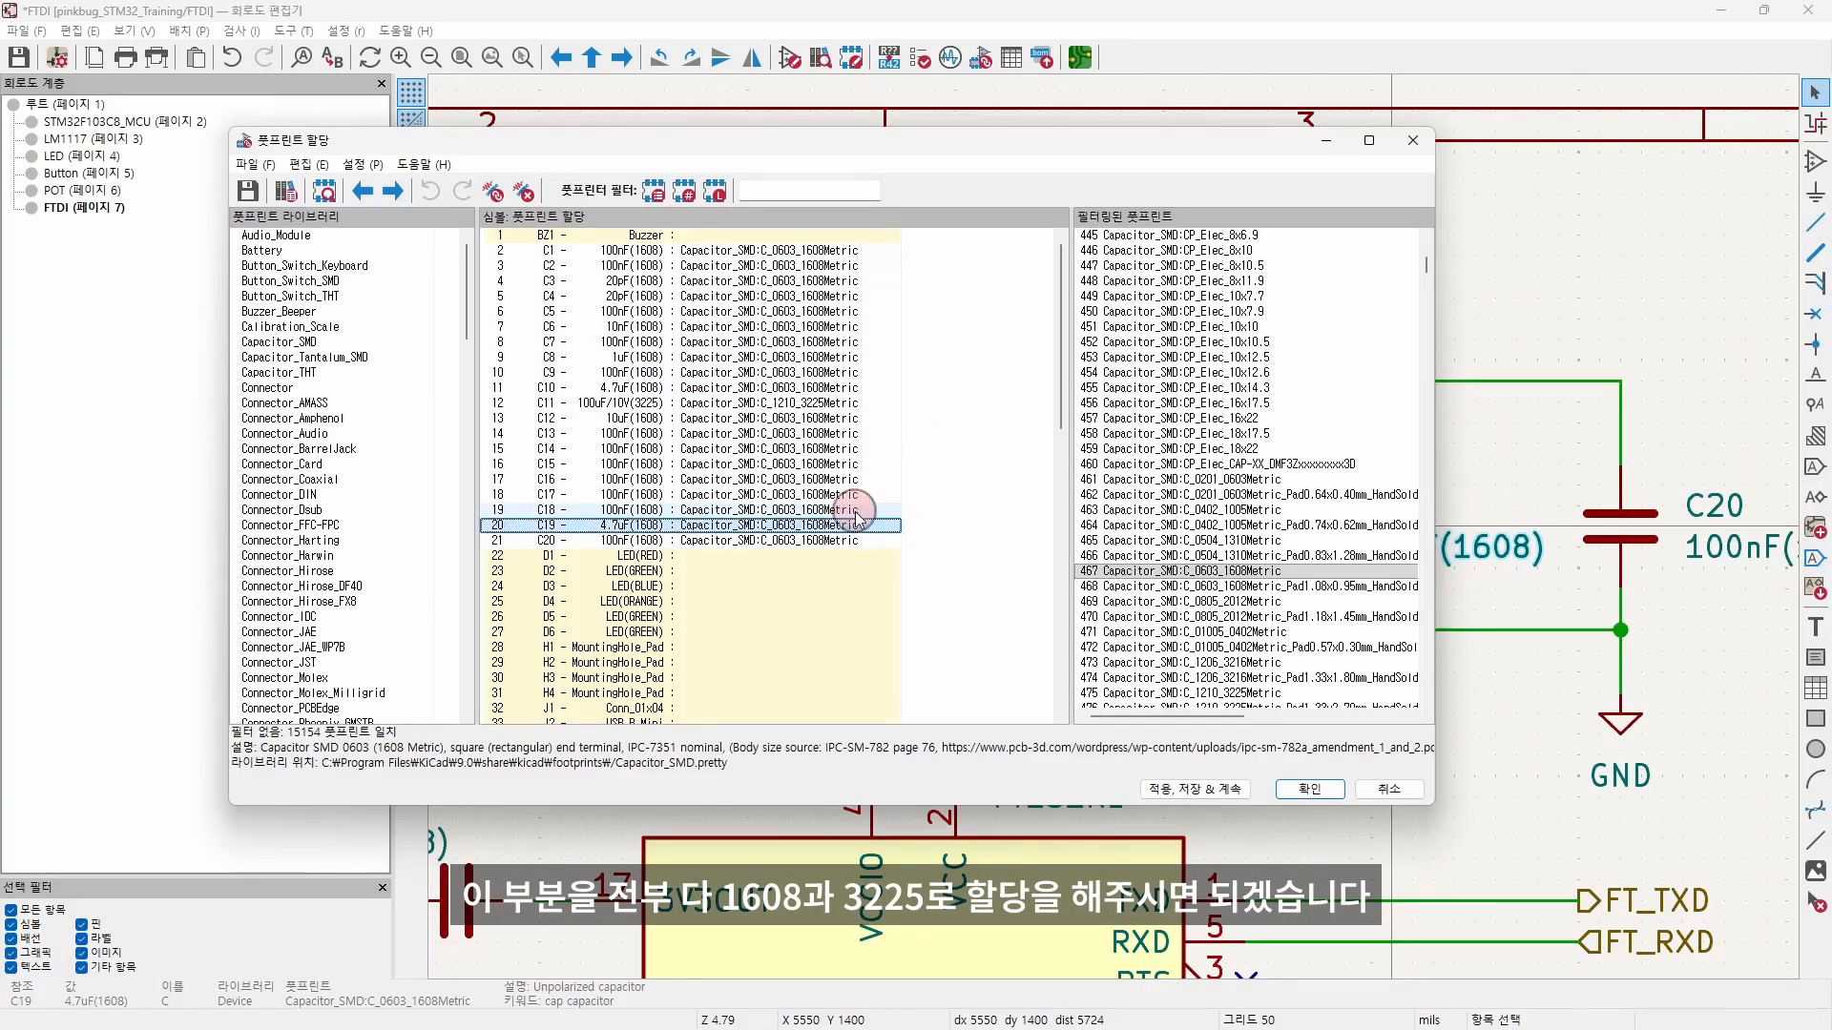
Step: Filter the footprint list with "1608 res" for resistor R1
{"action": "scroll", "coordinate": [932, 421], "scroll_direction": "down", "scroll_amount": 9}
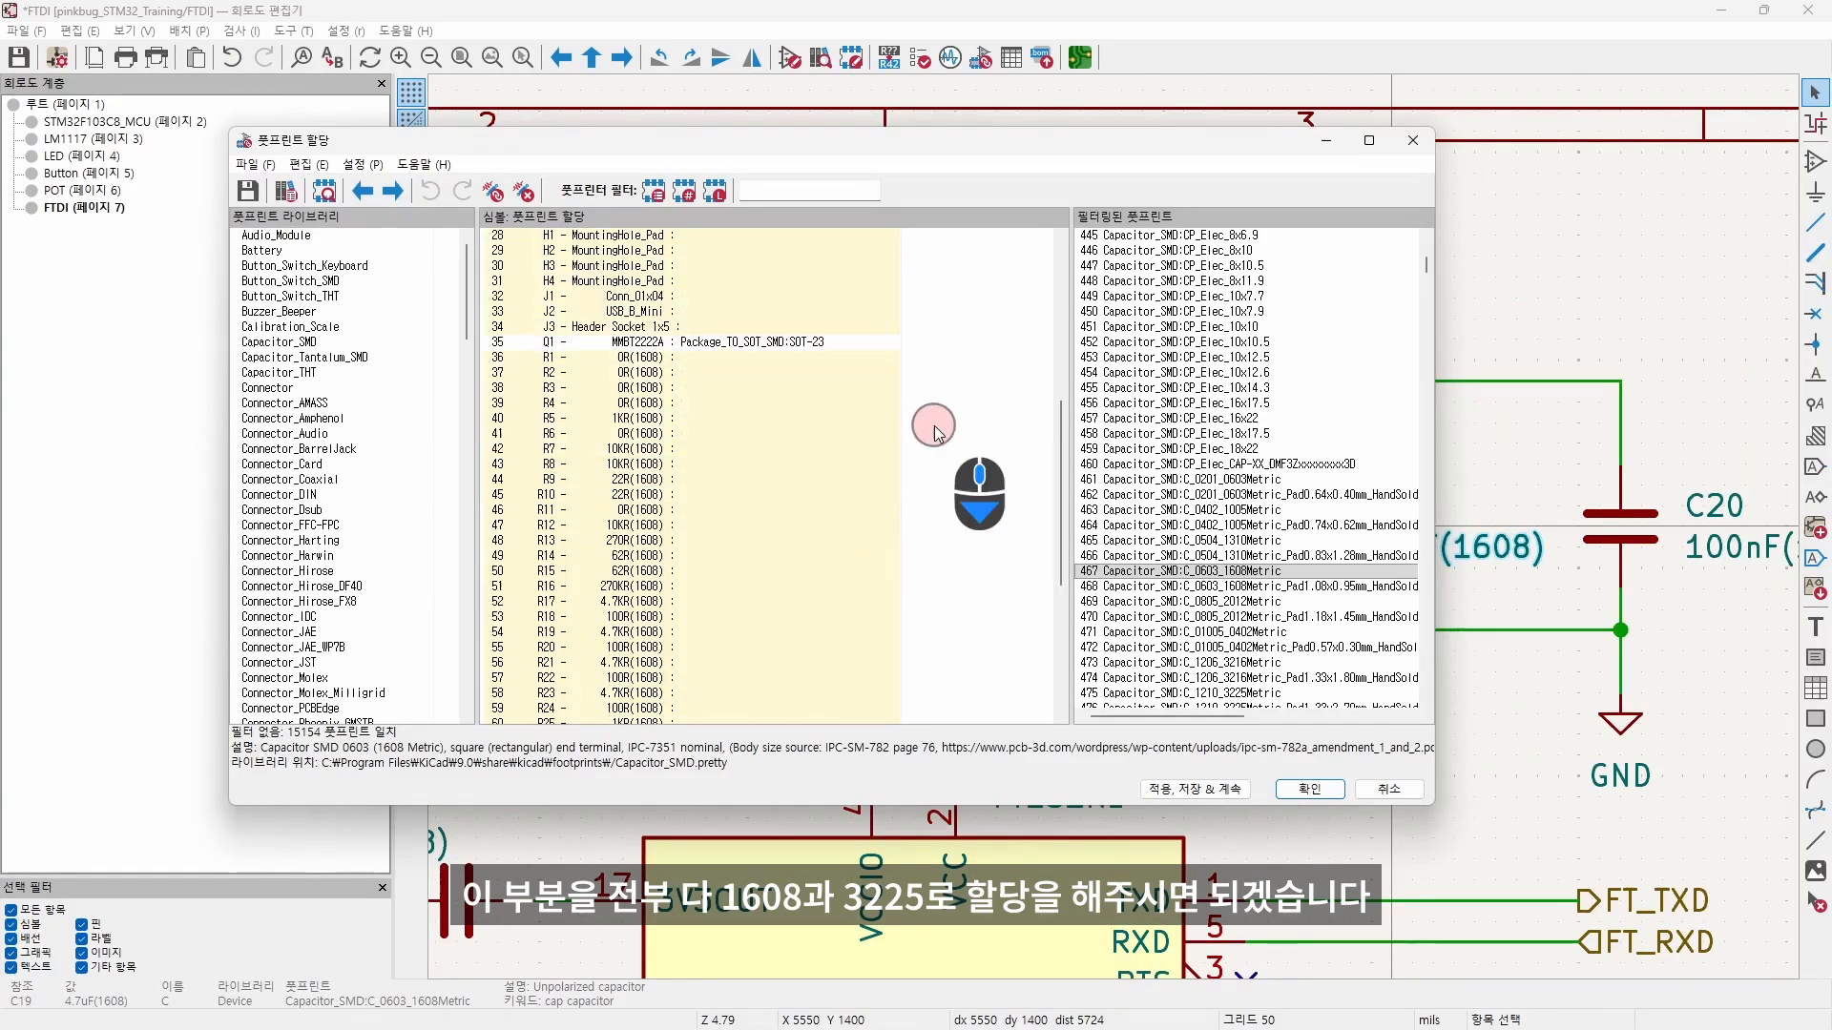
{"action": "left_click", "coordinate": [734, 360]}
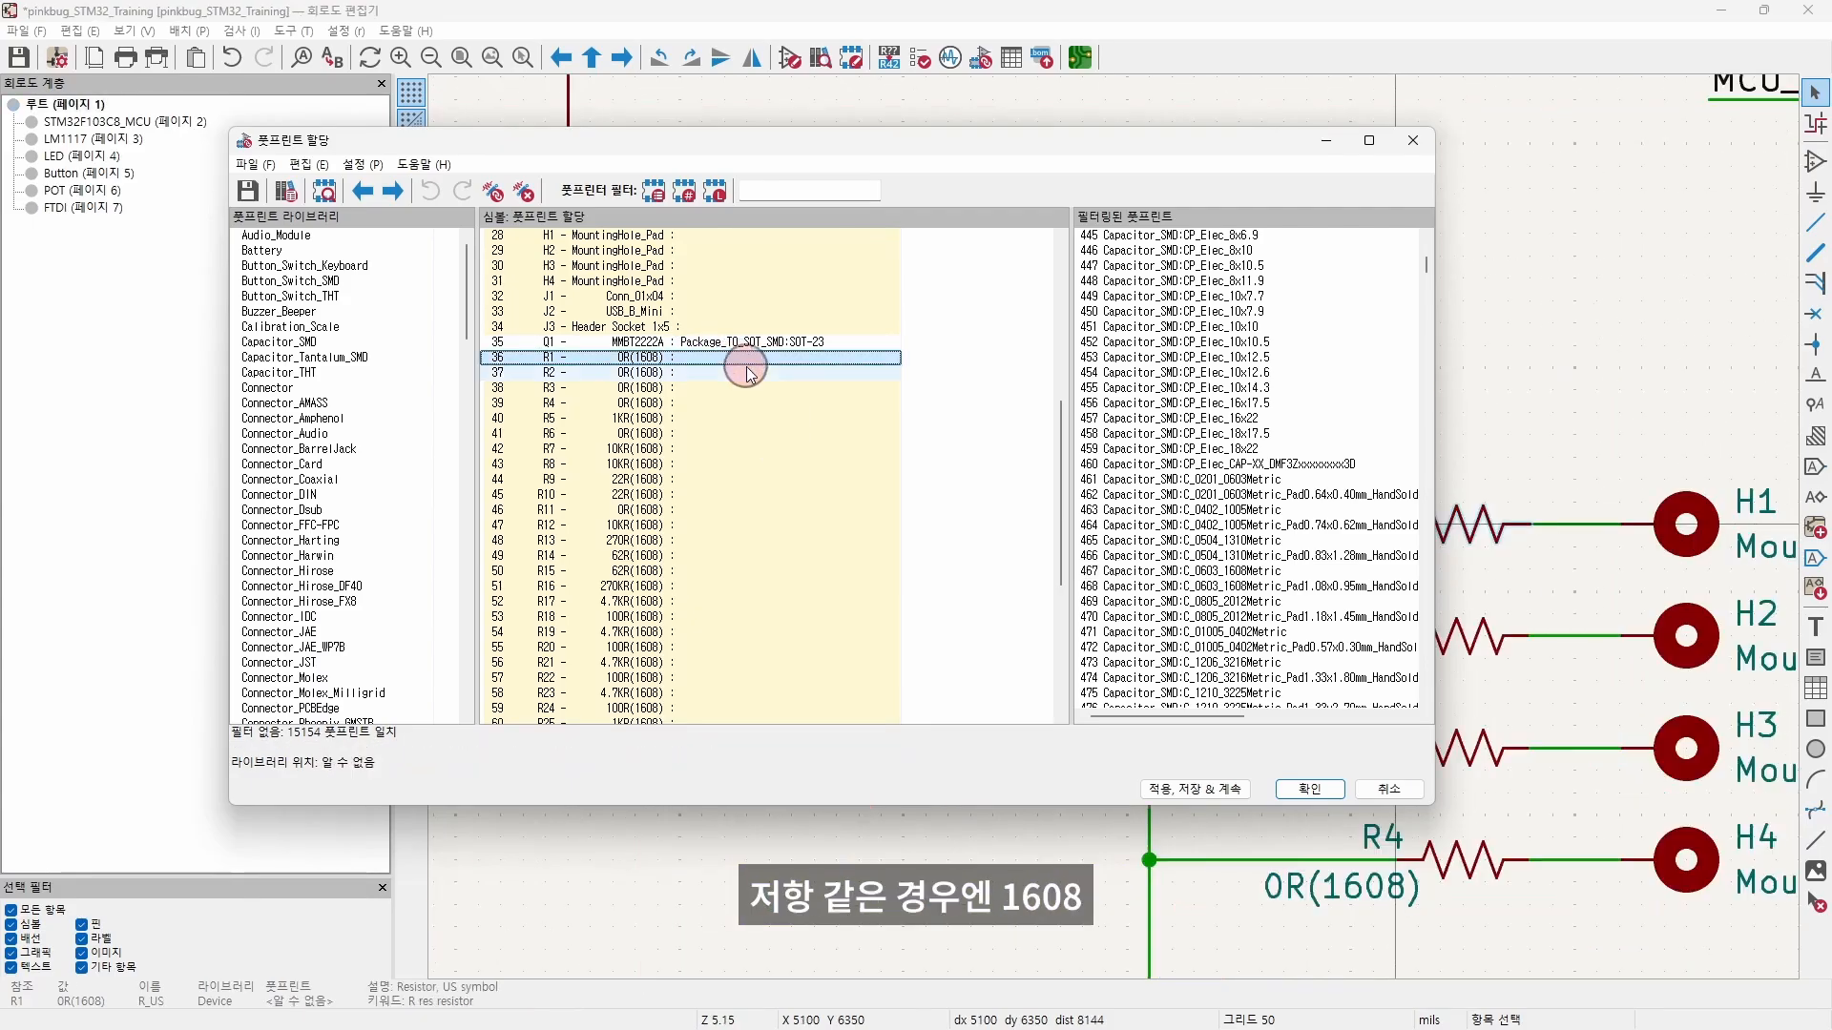
{"action": "left_click", "coordinate": [834, 189]}
{"action": "type", "text": "1608"}
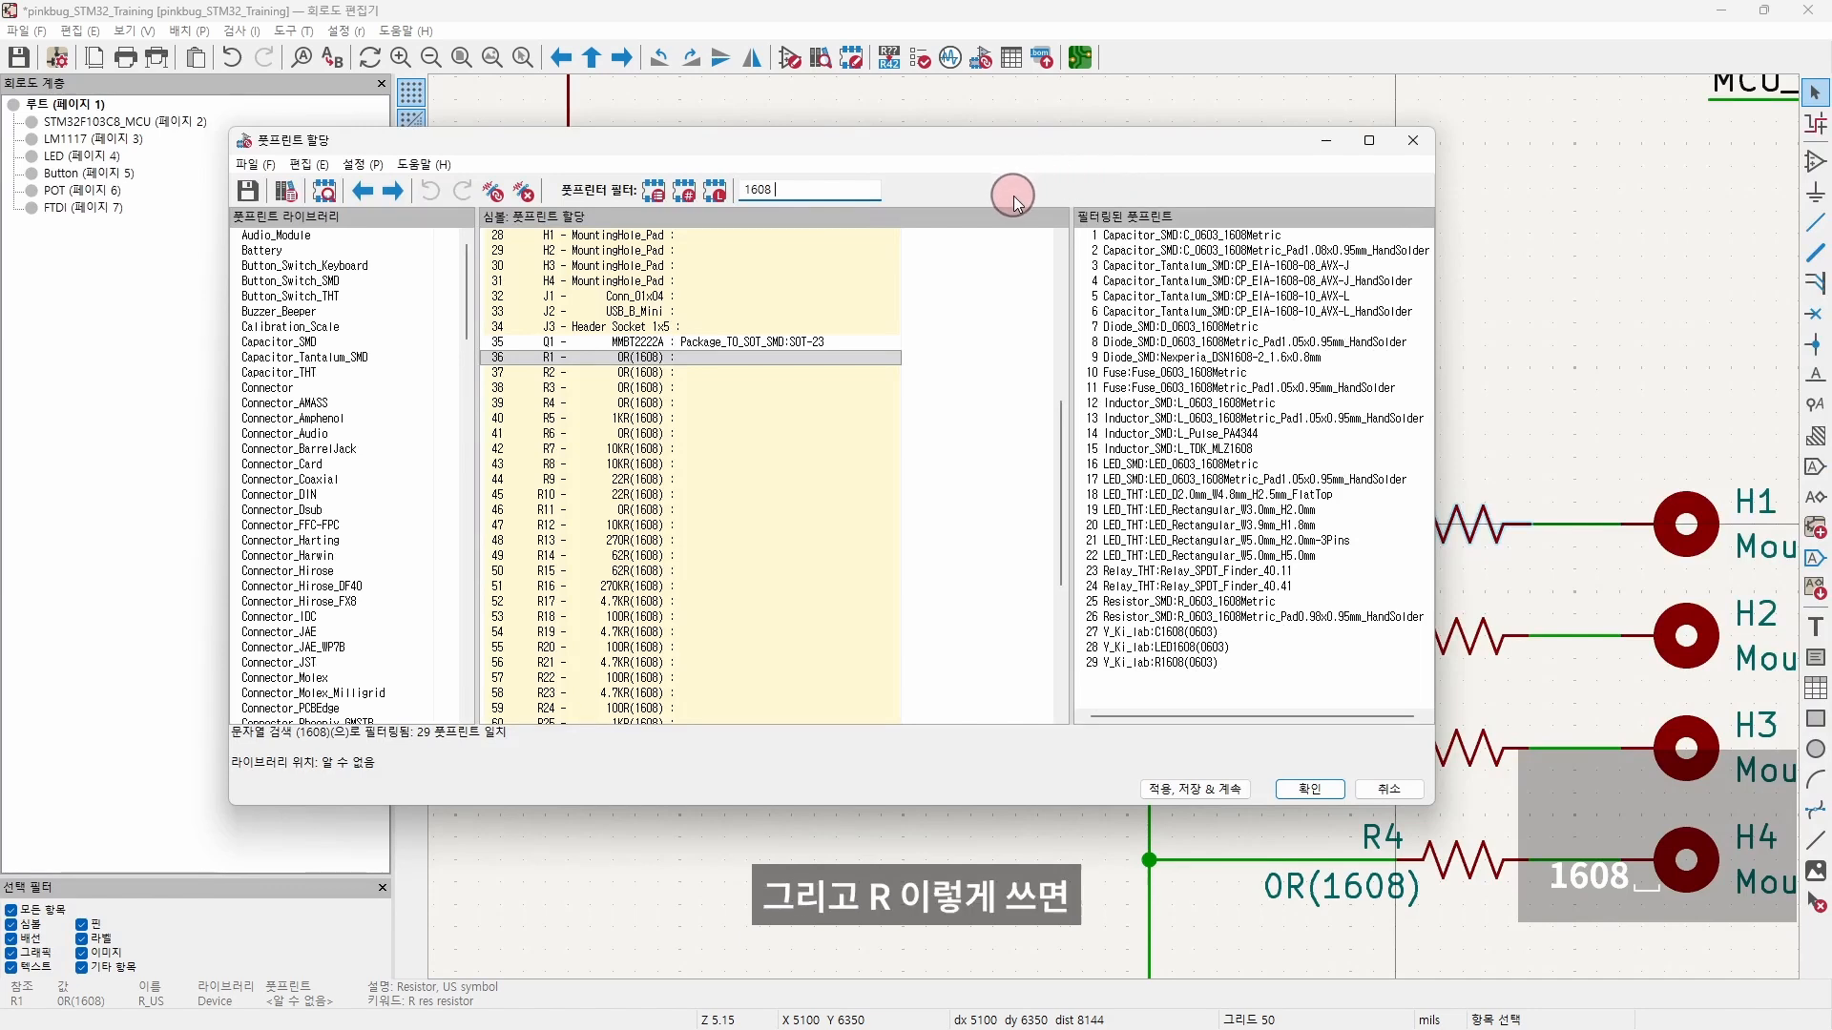
{"action": "type", "text": " r"}
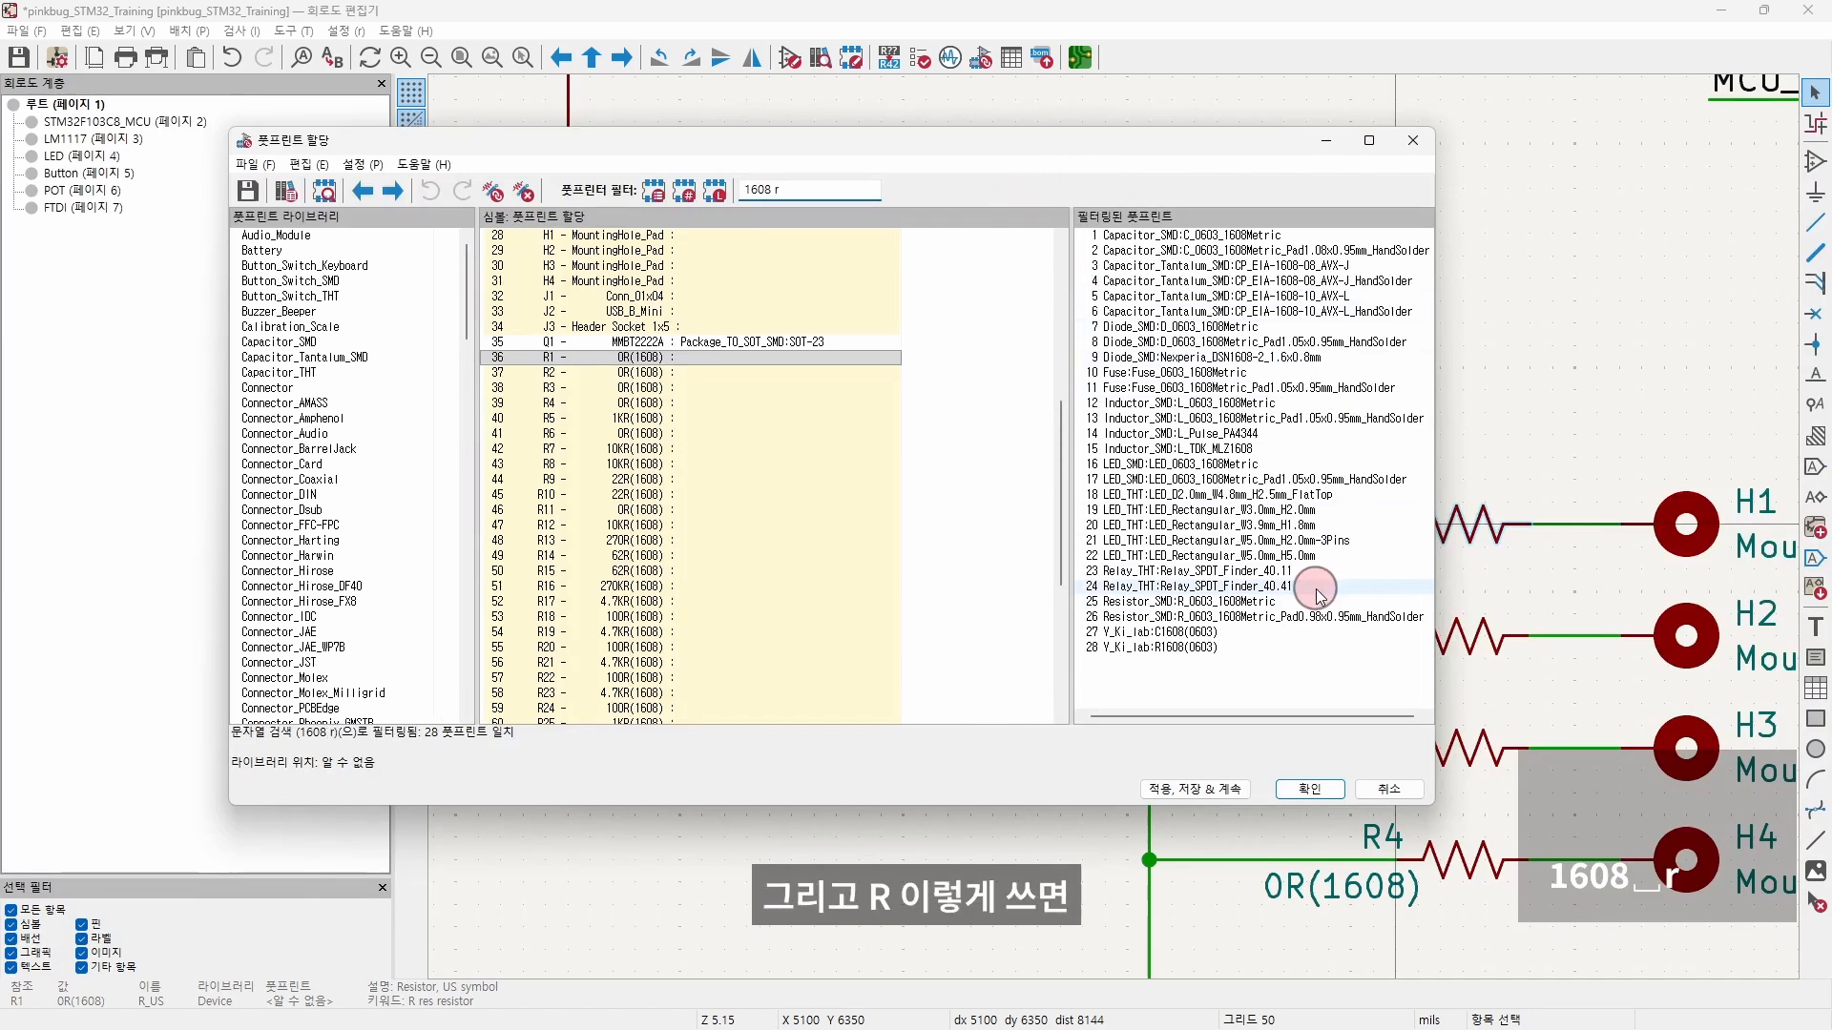
{"action": "type", "text": "es"}
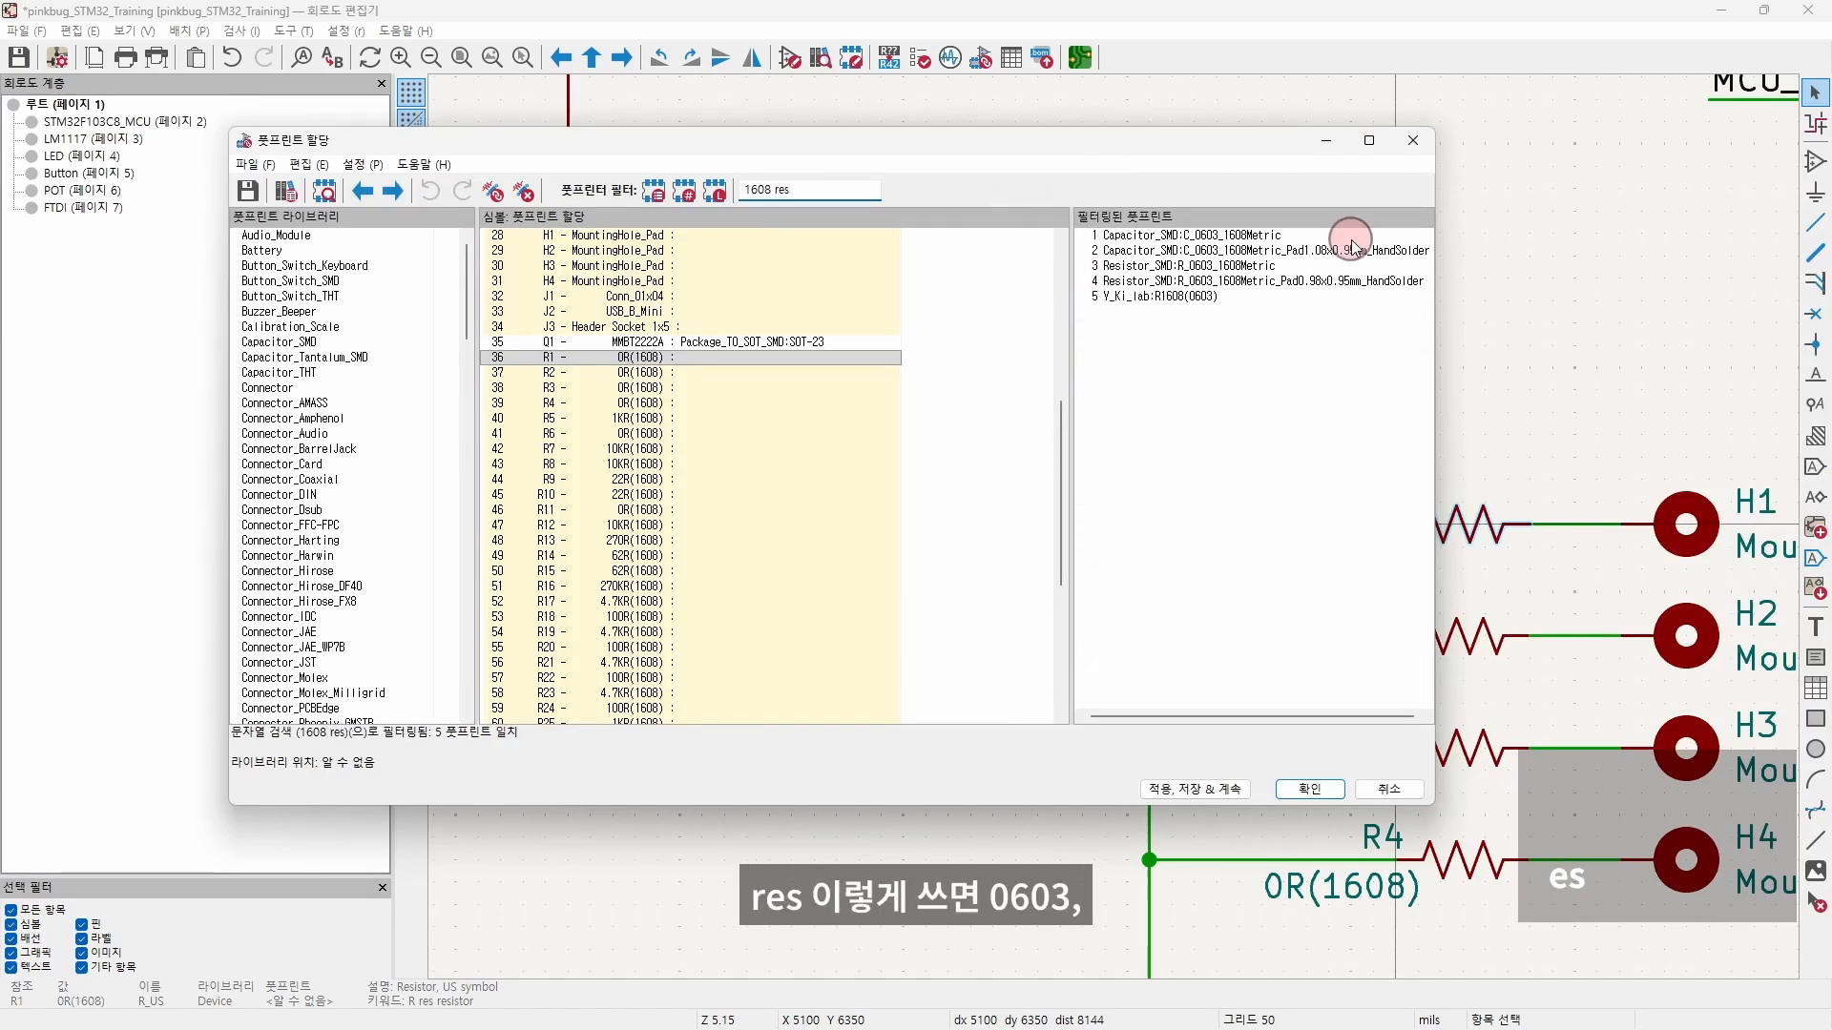
Step: Assign the Resistor_SMD:R_0603_1608Metric footprint to all resistors from R1 through R31
{"action": "left_click", "coordinate": [1158, 267]}
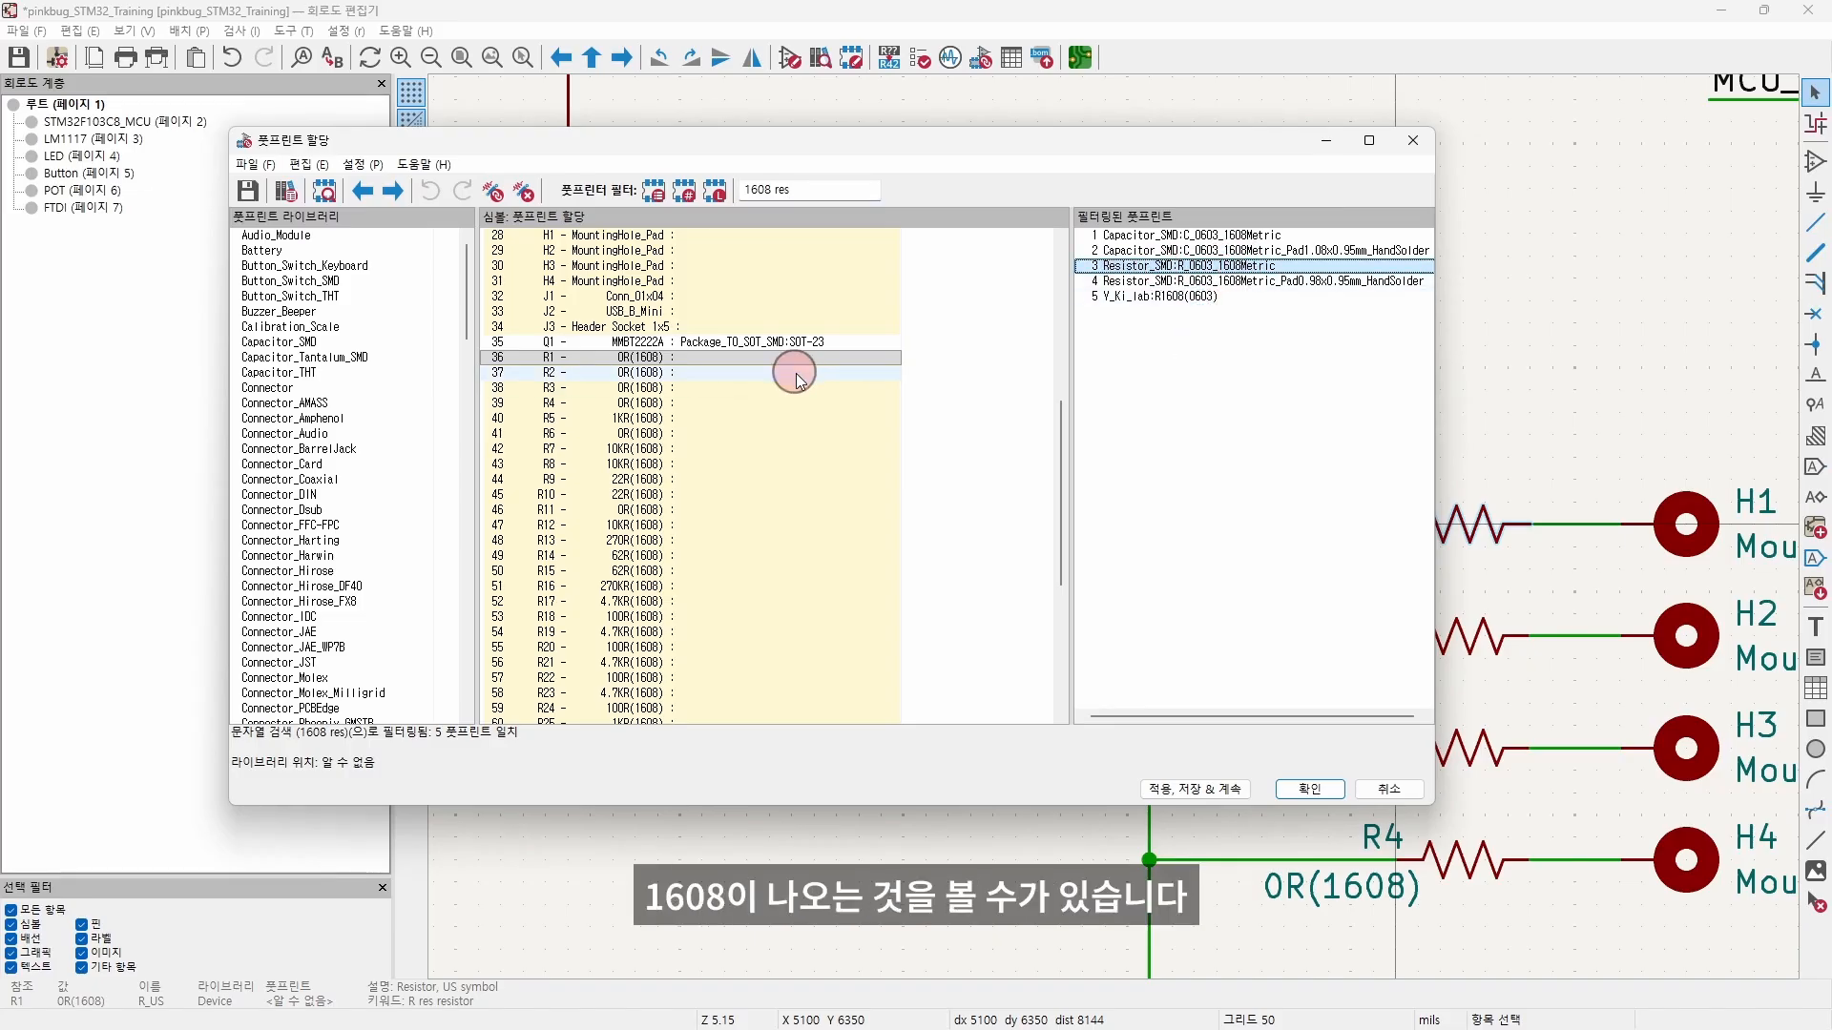
{"action": "scroll", "coordinate": [716, 523], "scroll_direction": "down", "scroll_amount": 5}
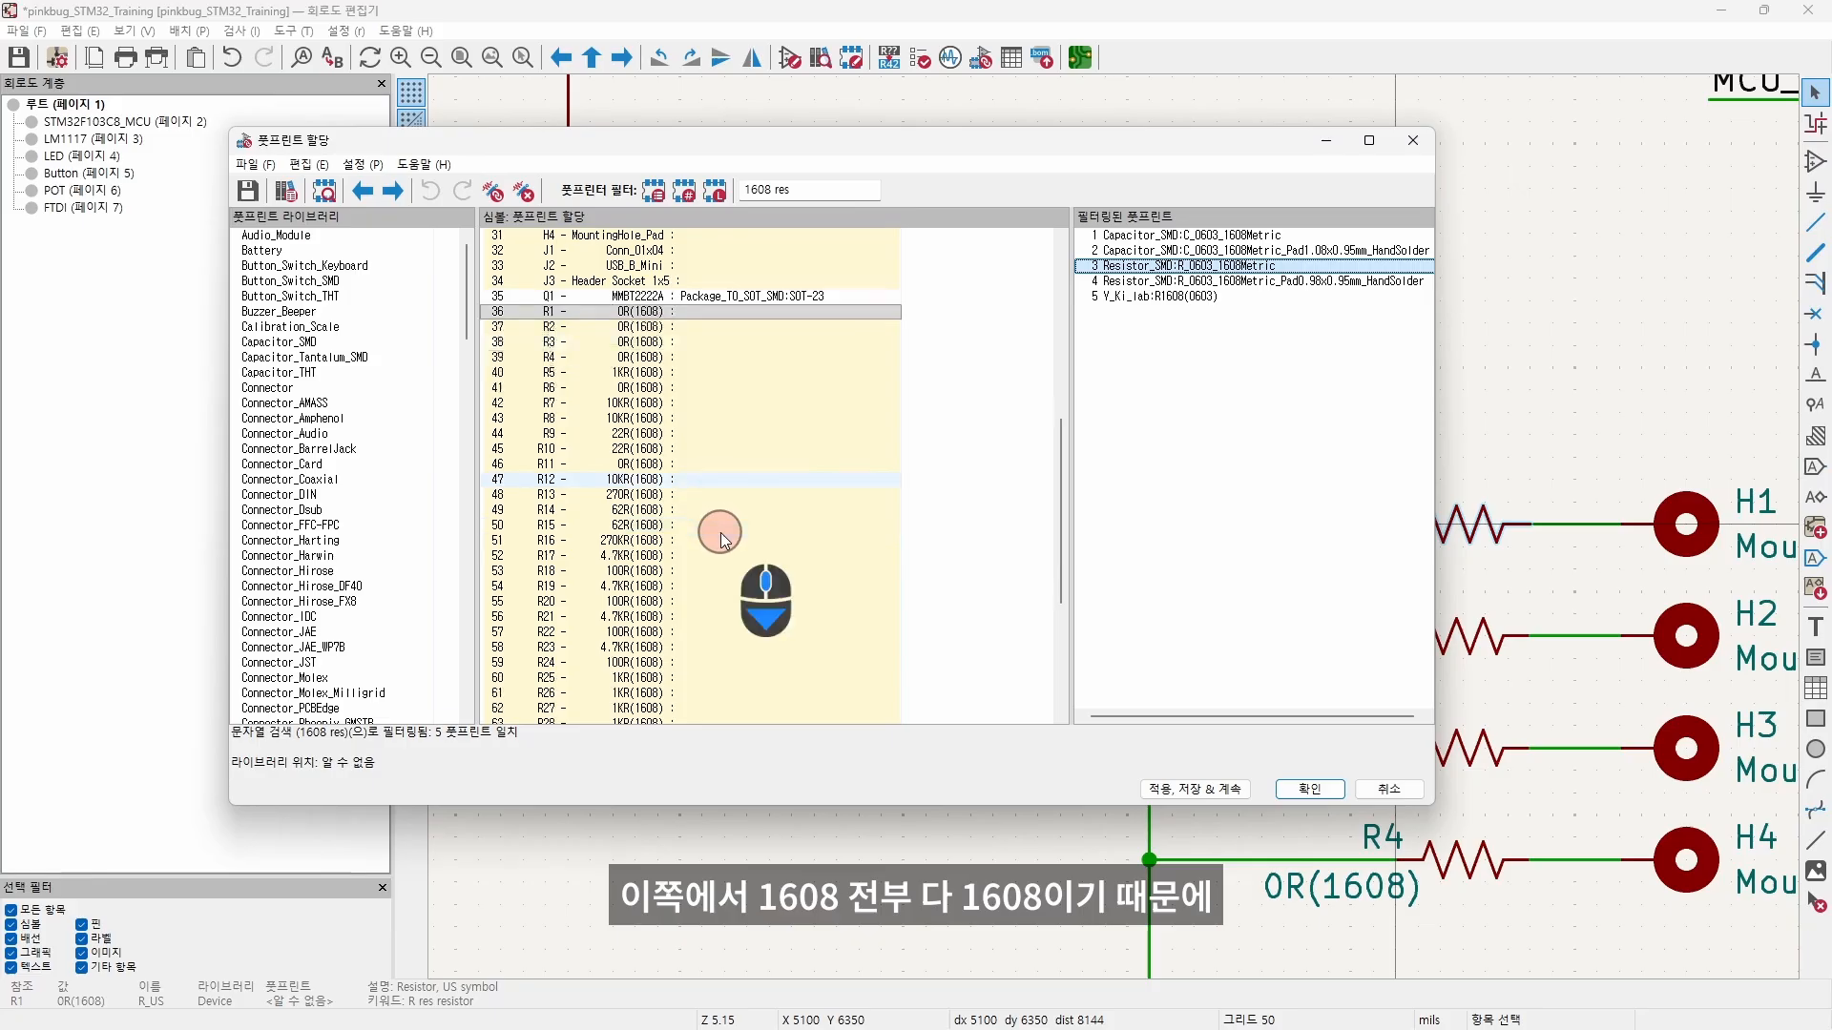
{"action": "left_click", "coordinate": [733, 588], "text": "shift"}
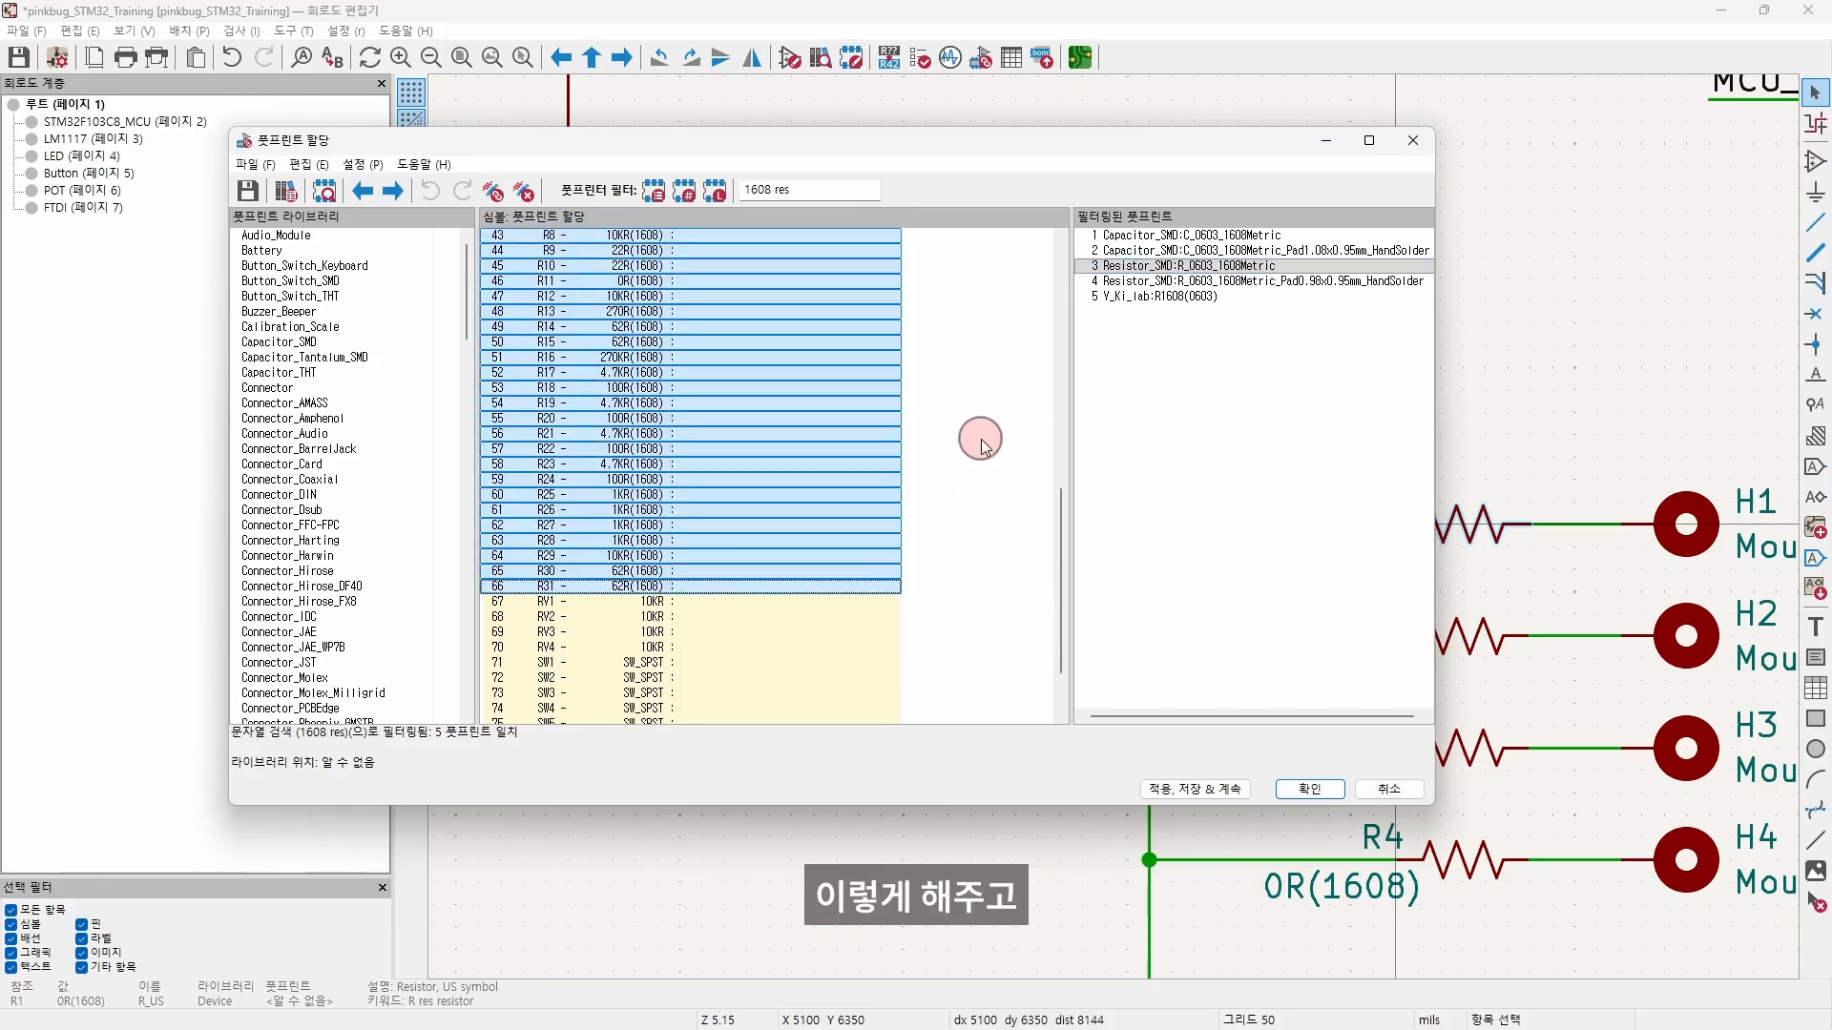
{"action": "scroll", "coordinate": [1002, 420], "scroll_direction": "up", "scroll_amount": 3}
{"action": "double_click", "coordinate": [1148, 270]}
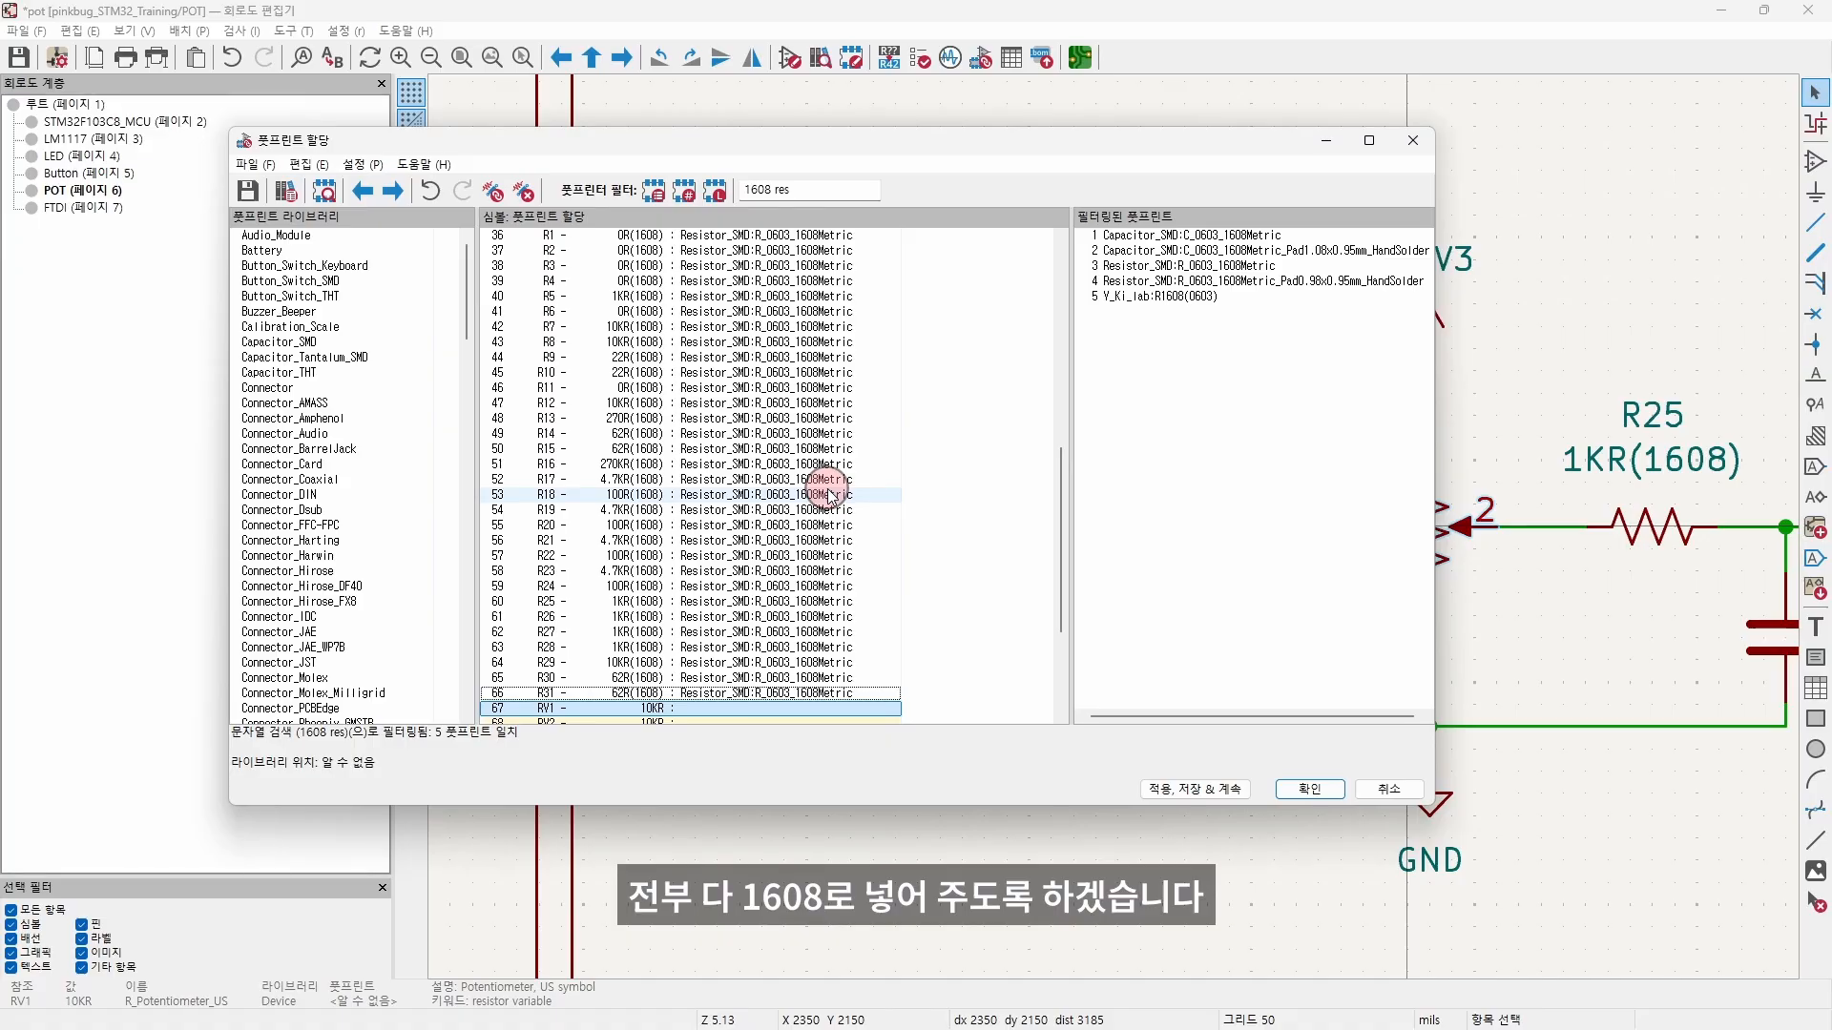
Step: Filter the footprints with "1608 led" and assign LED_SMD:LED_0603_1608Metric to LEDs D1 through D6
{"action": "scroll", "coordinate": [832, 496], "scroll_direction": "down", "scroll_amount": 5}
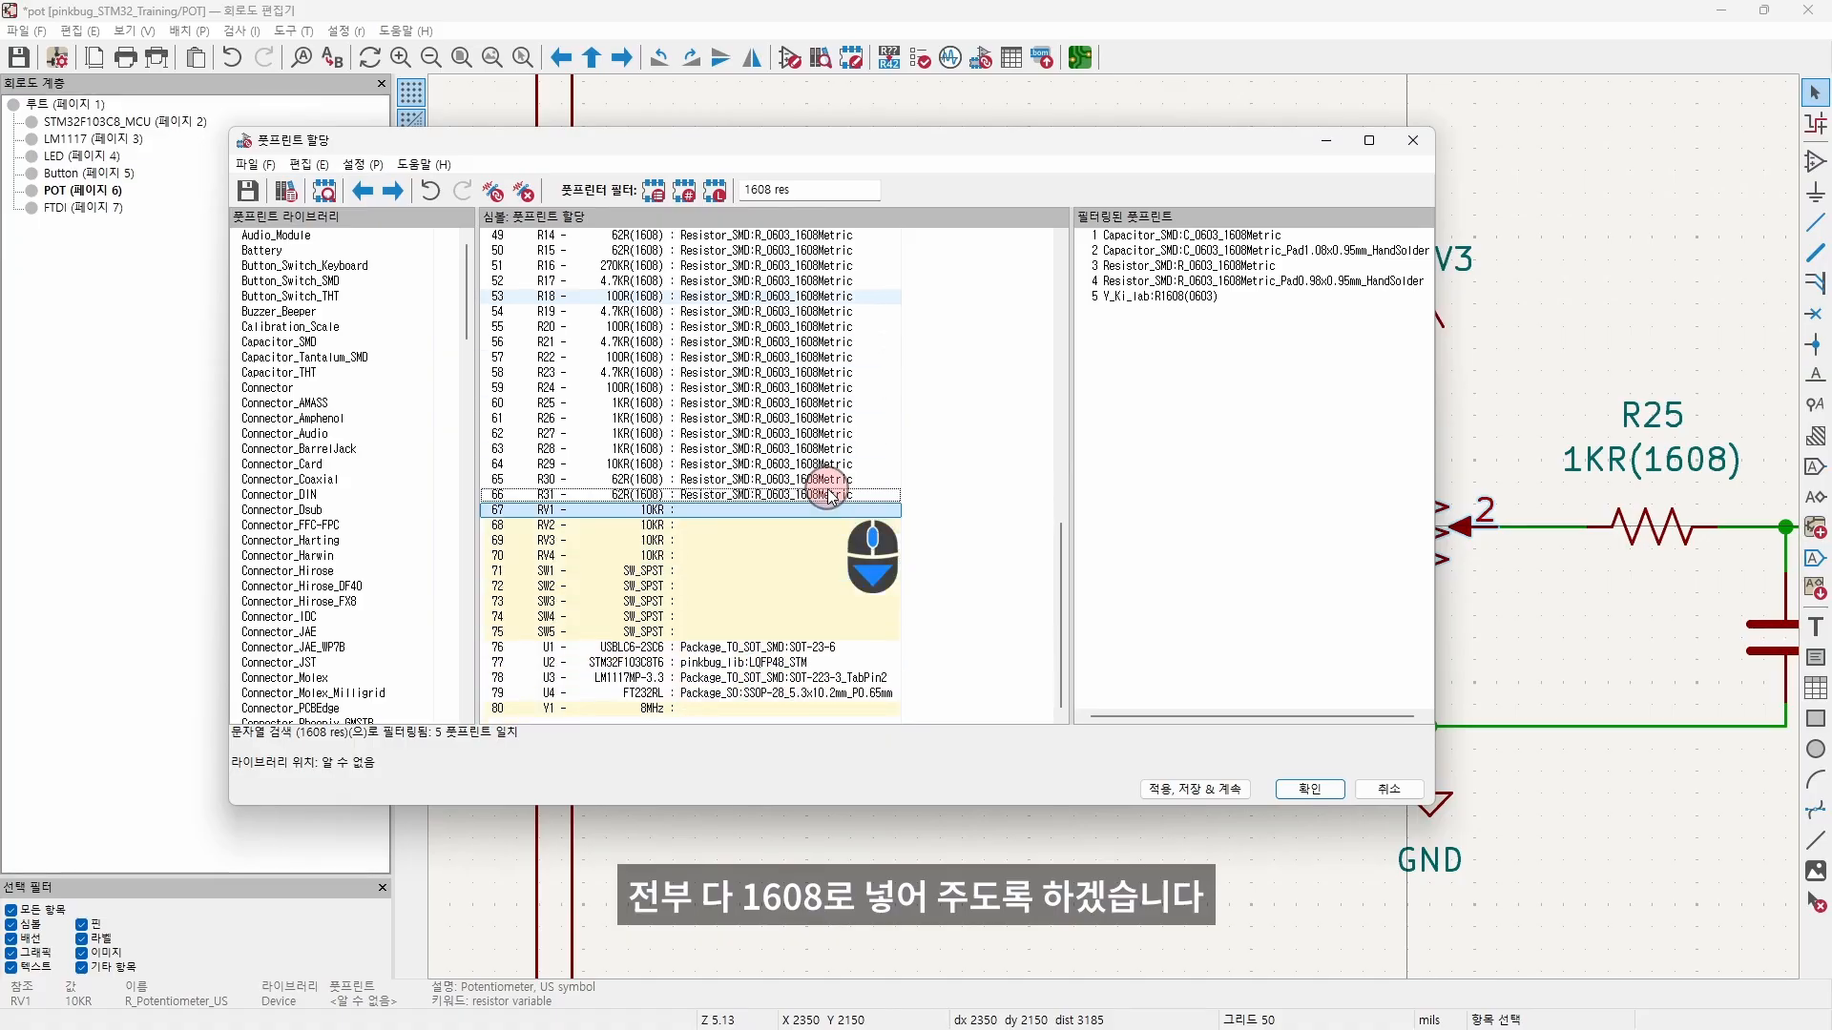
{"action": "scroll", "coordinate": [959, 368], "scroll_direction": "up", "scroll_amount": 4}
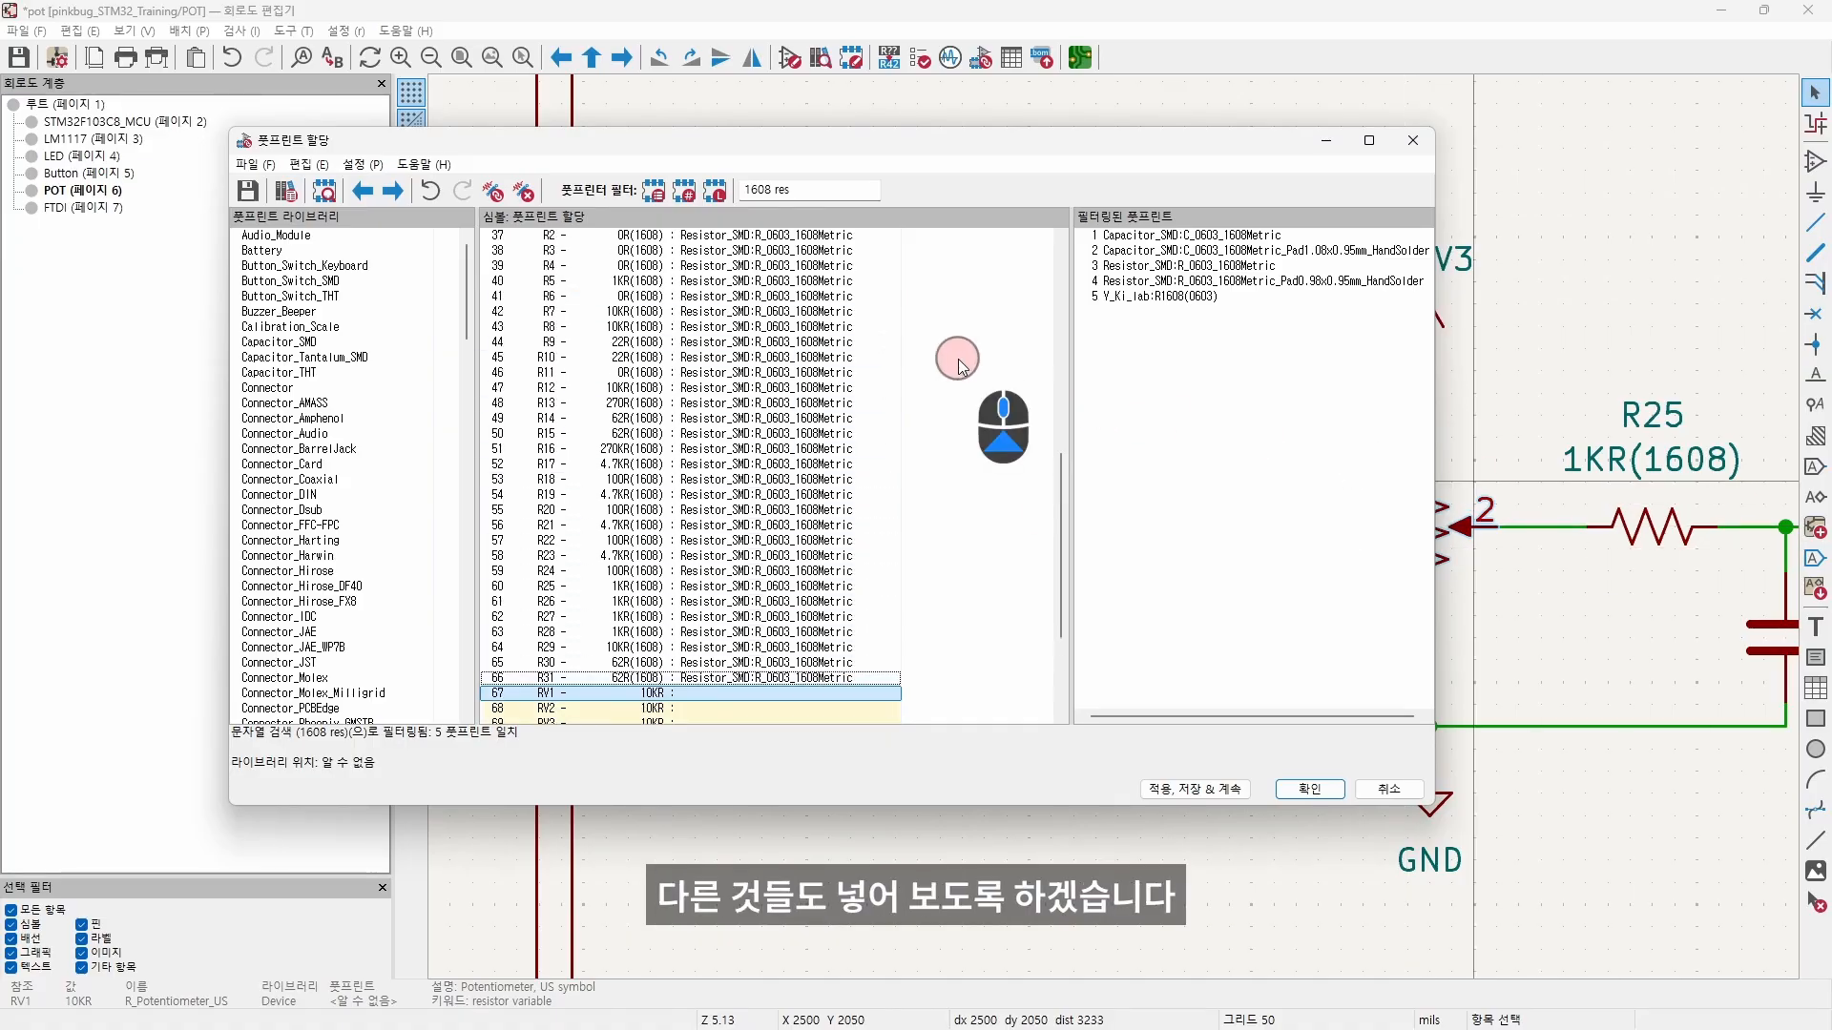
{"action": "scroll", "coordinate": [959, 368], "scroll_direction": "up", "scroll_amount": 12}
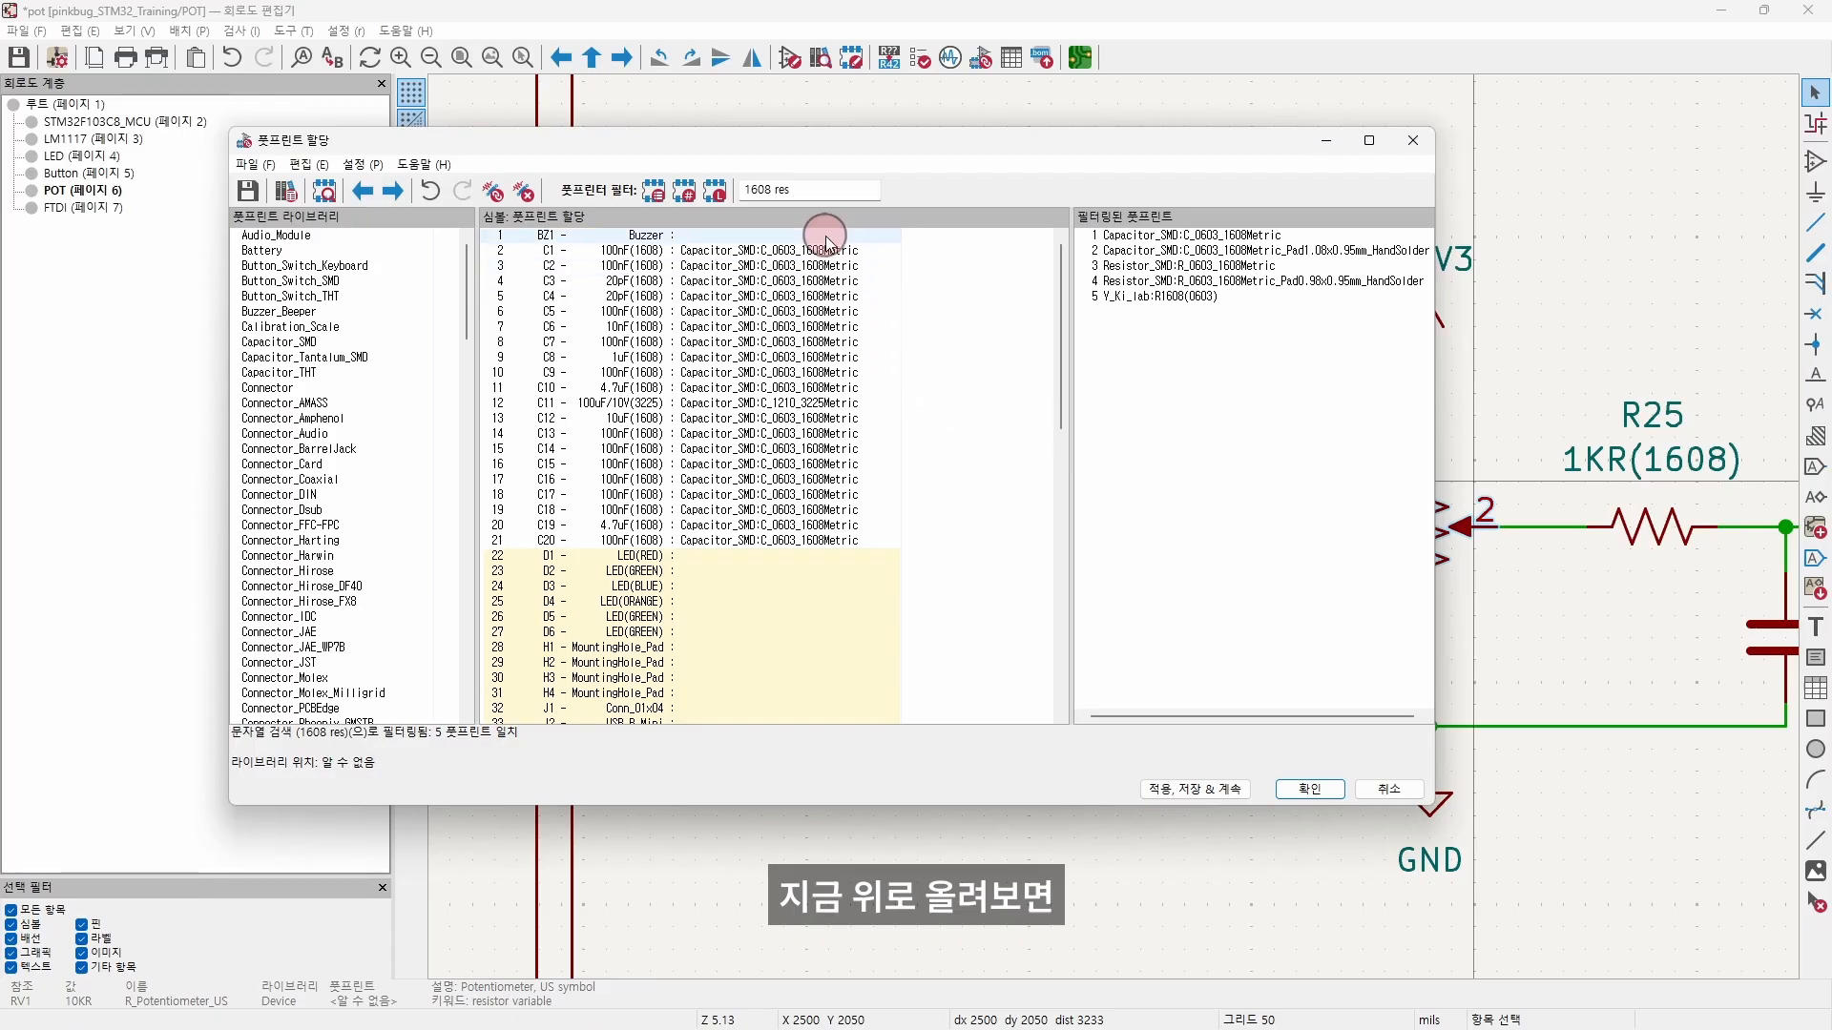
{"action": "left_click", "coordinate": [826, 238]}
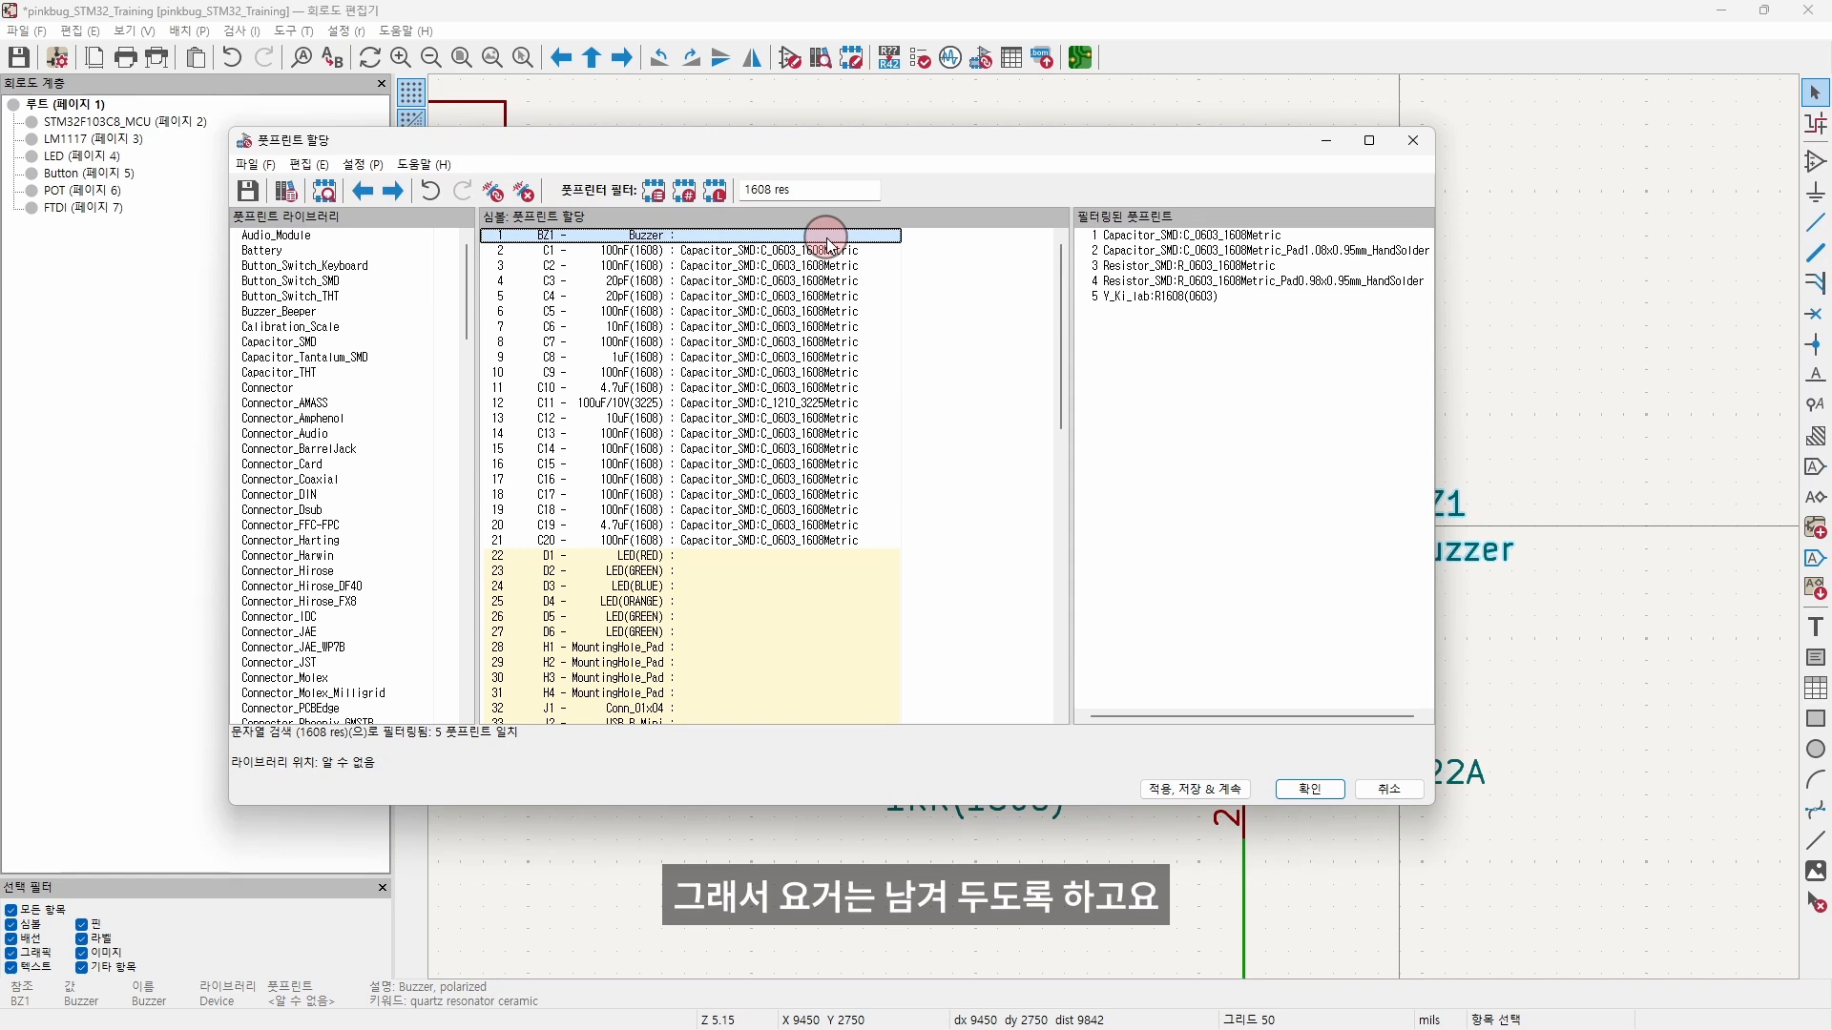
{"action": "left_click", "coordinate": [809, 556]}
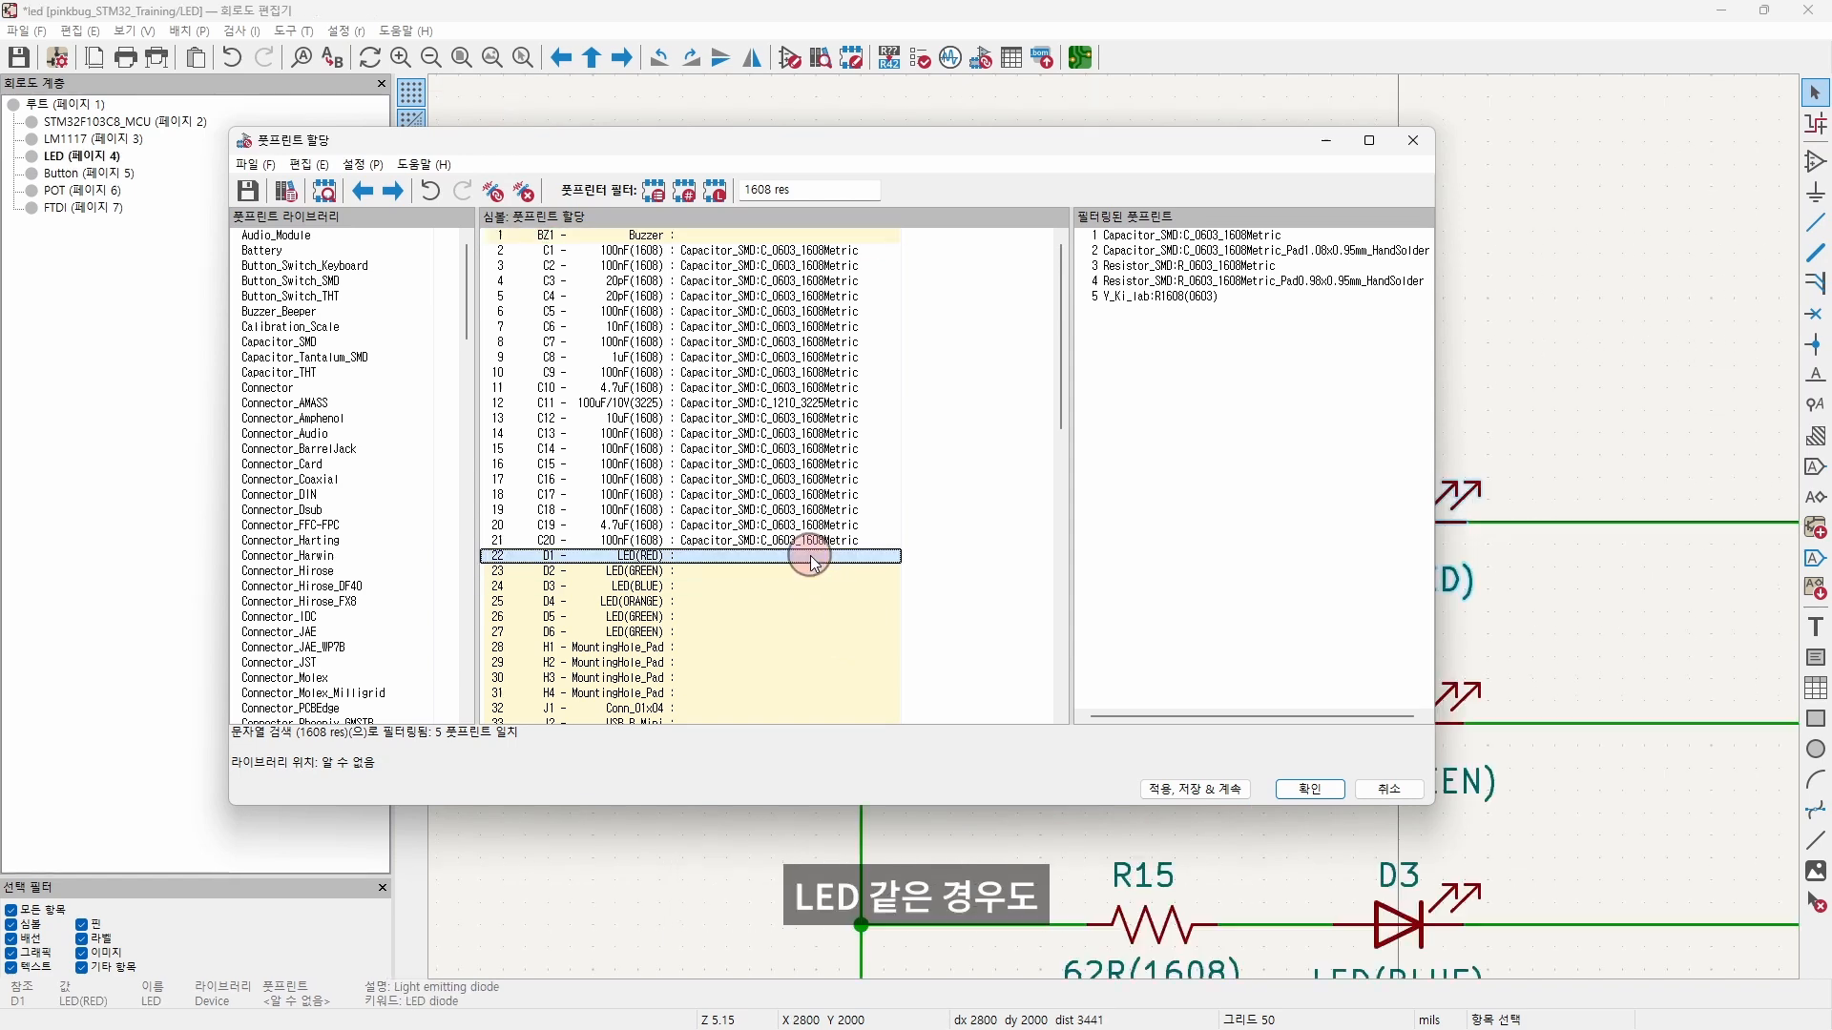
{"action": "left_click", "coordinate": [737, 630], "text": "shift"}
{"action": "left_click", "coordinate": [817, 191]}
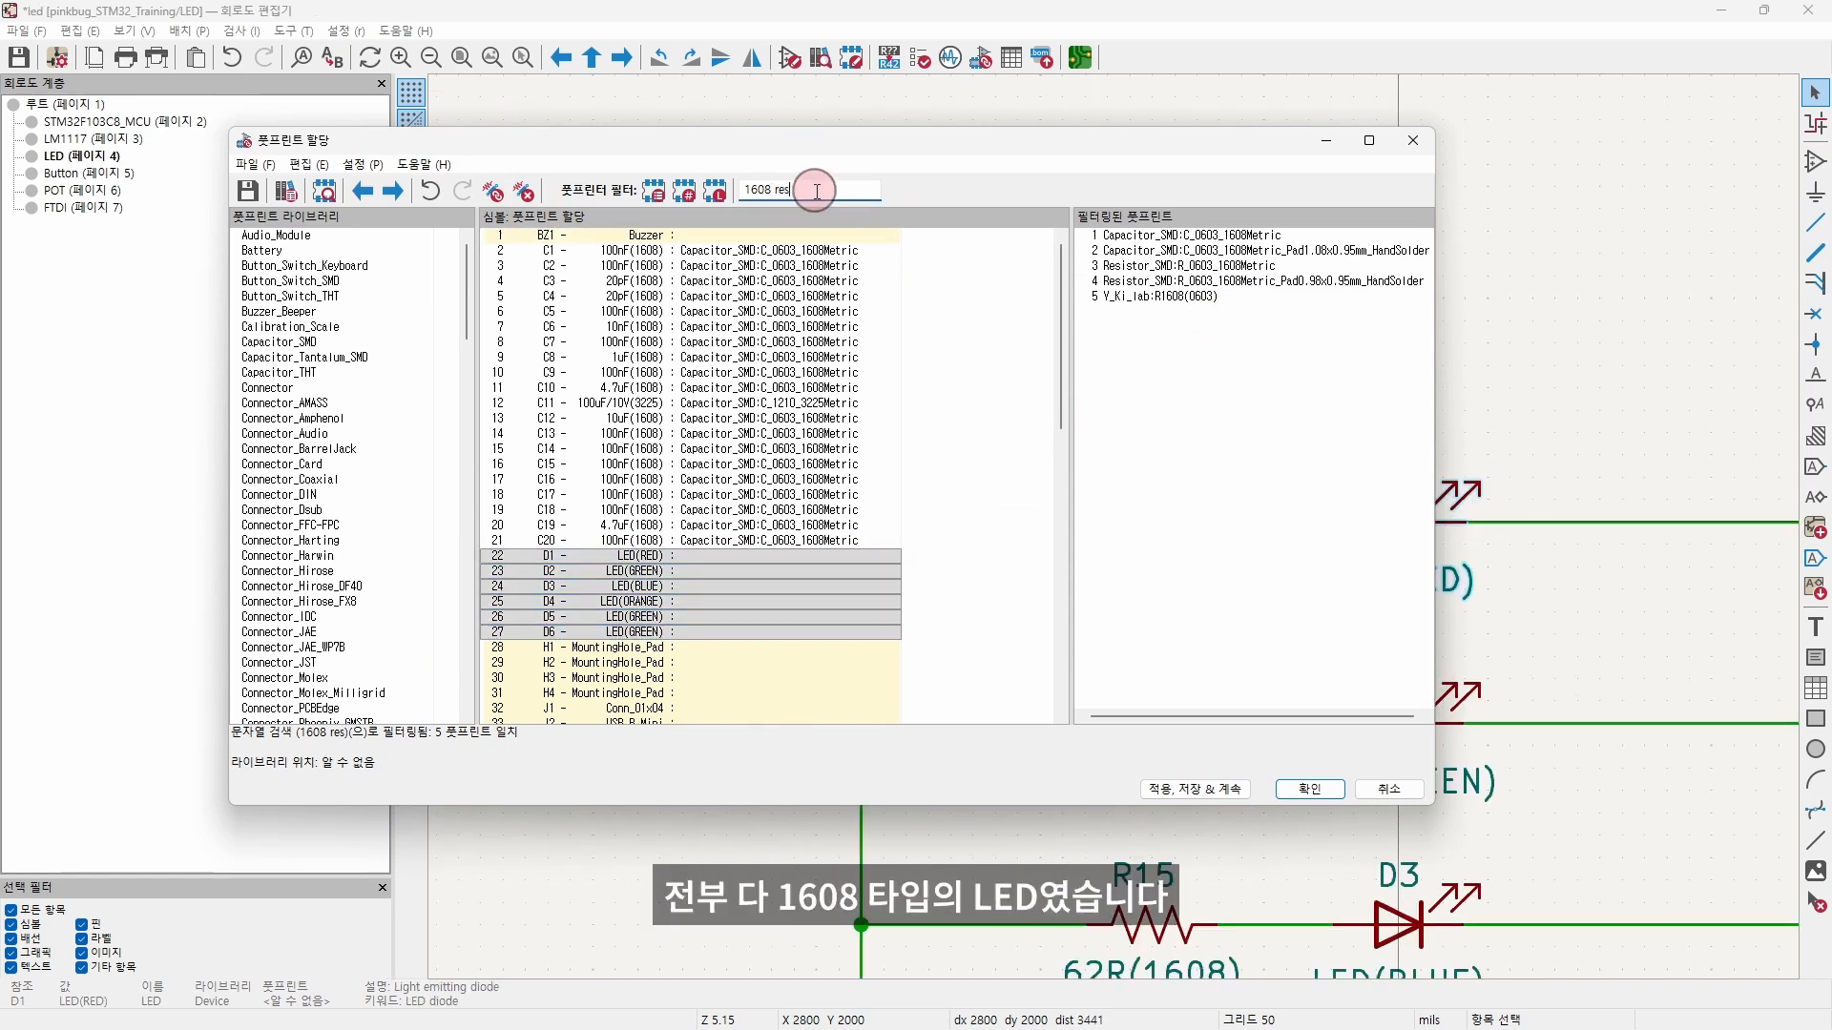
{"action": "key", "text": "BackSpace"}
{"action": "key", "text": "BackSpace"}
{"action": "key", "text": "BackSpace"}
{"action": "key", "text": "BackSpace"}
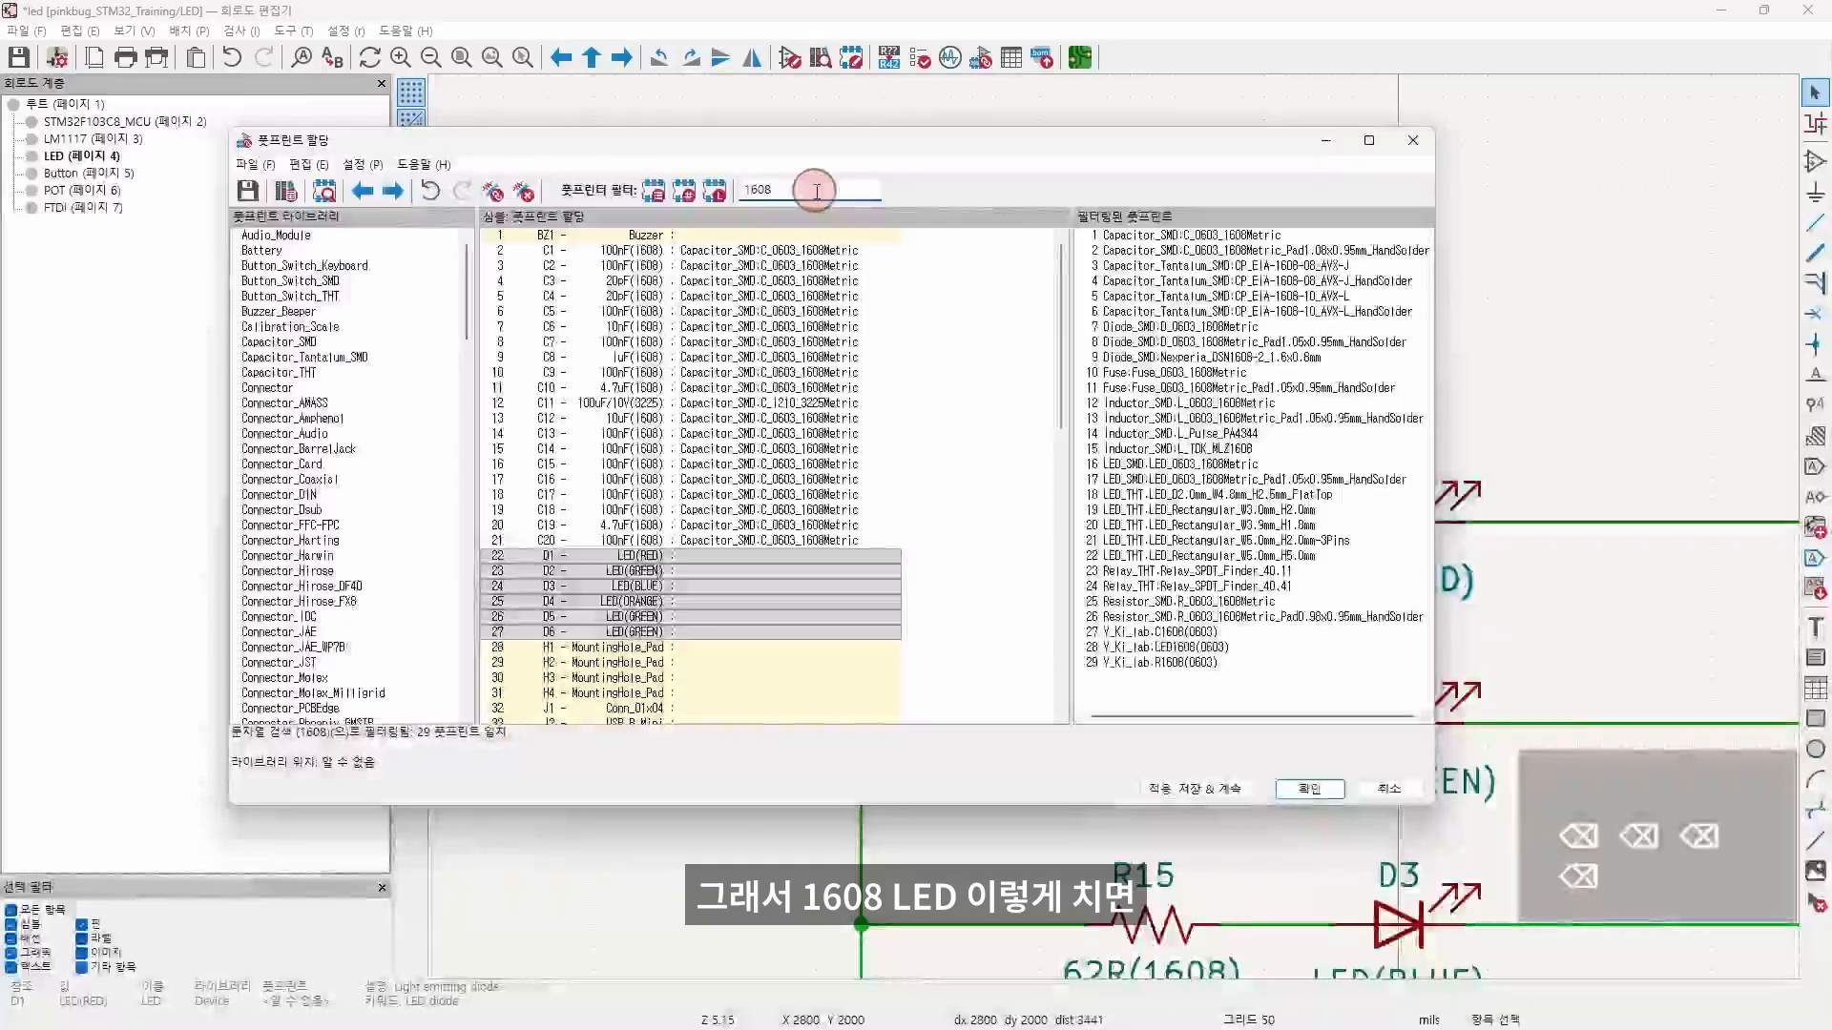
{"action": "type", "text": "led"}
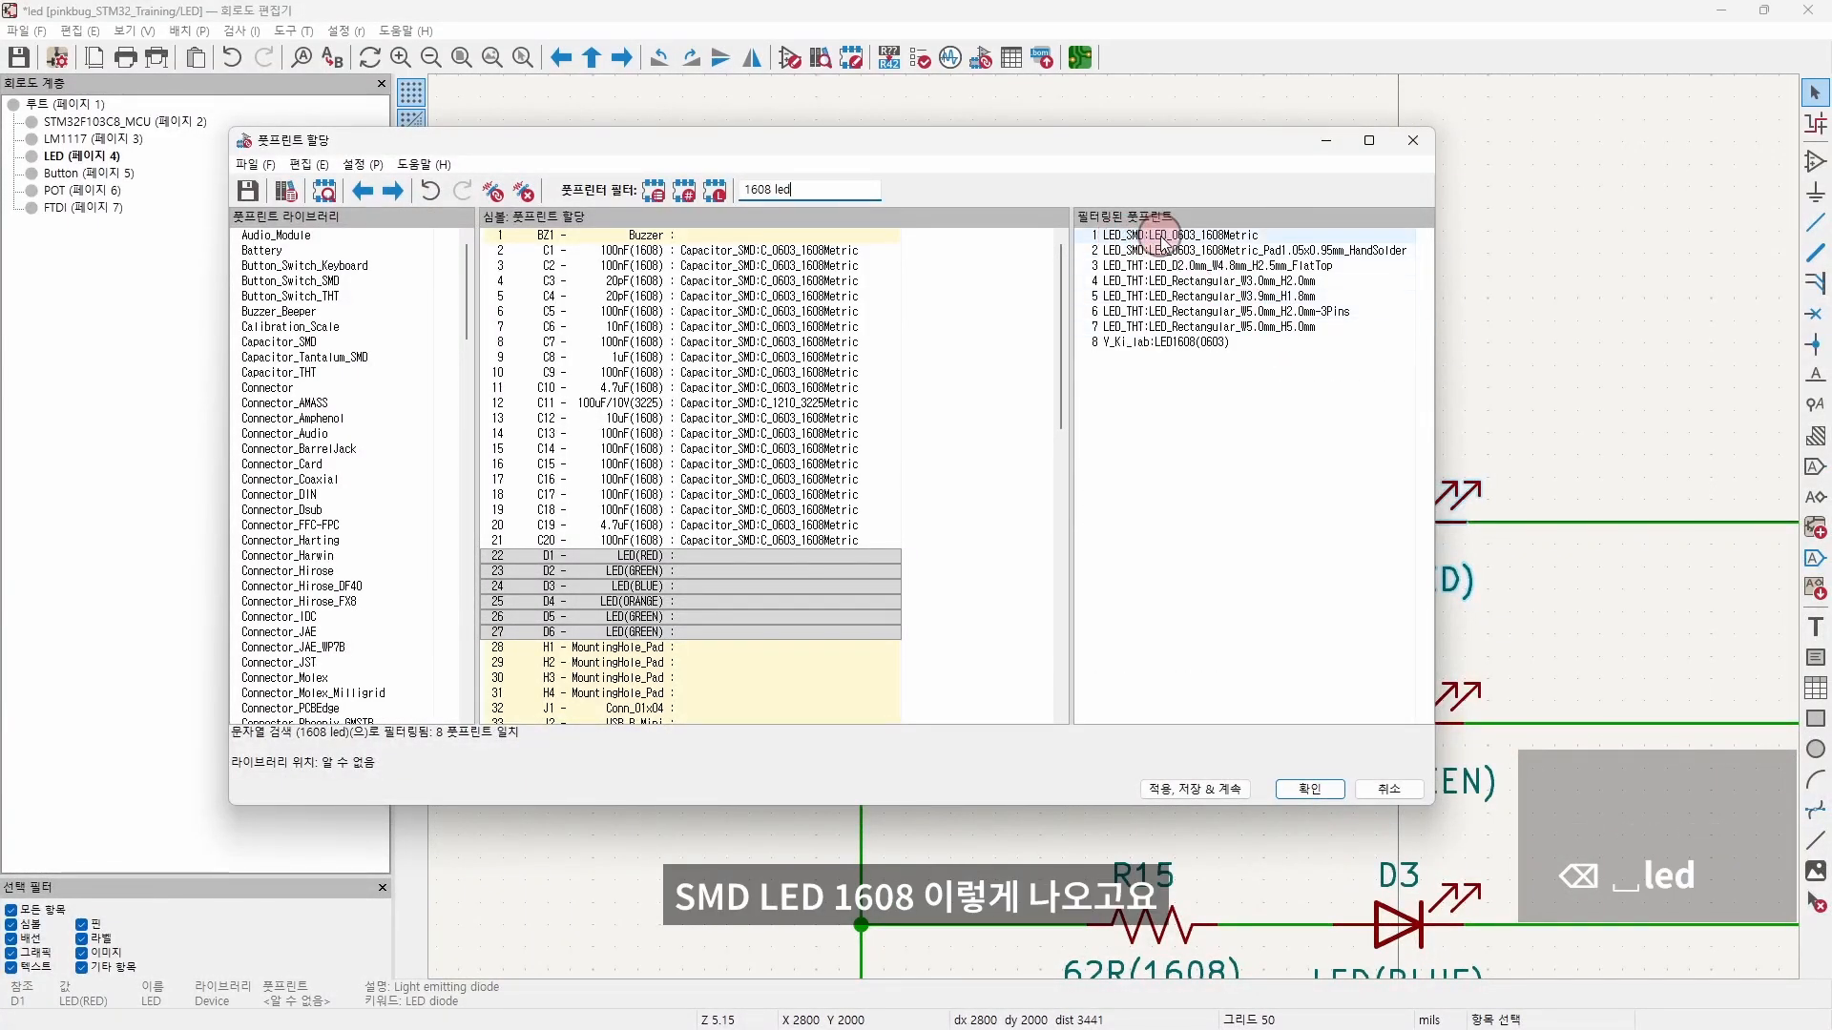
{"action": "double_click", "coordinate": [1290, 239]}
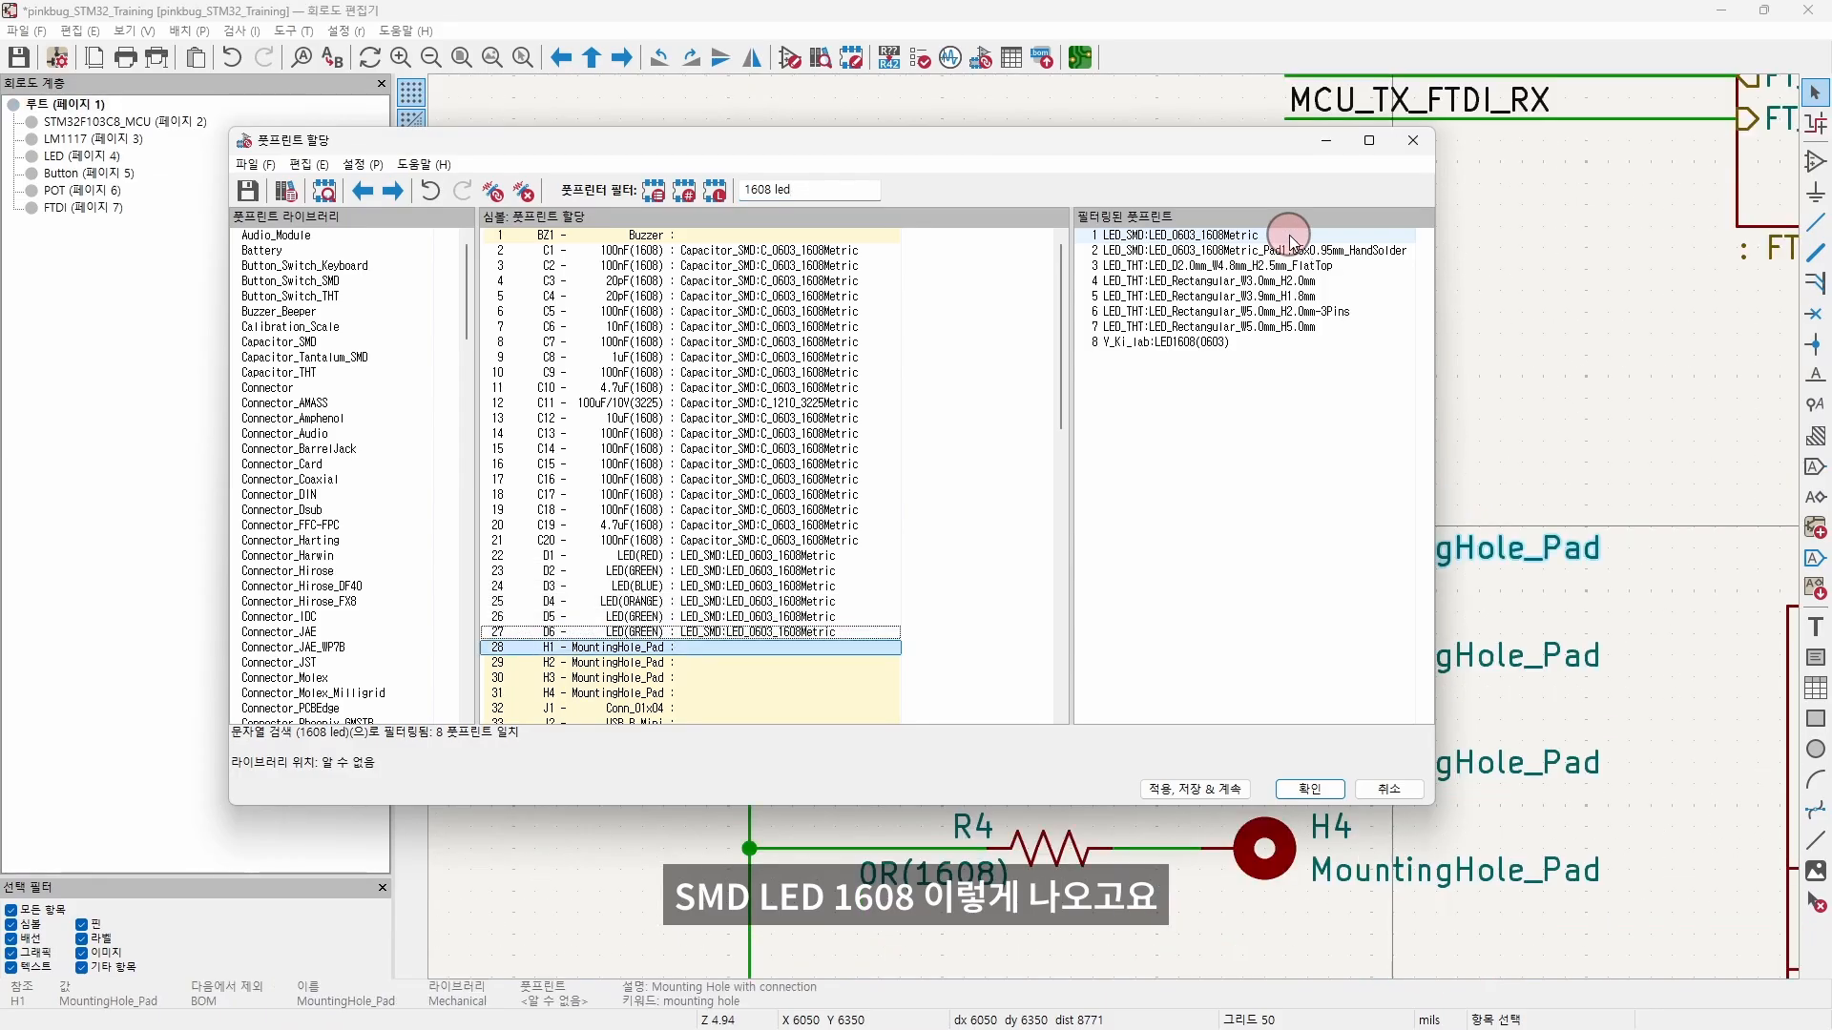
Step: Select mounting holes H1 through H4 and filter the footprint list with "hole m3"
{"action": "scroll", "coordinate": [970, 524], "scroll_direction": "down", "scroll_amount": 2}
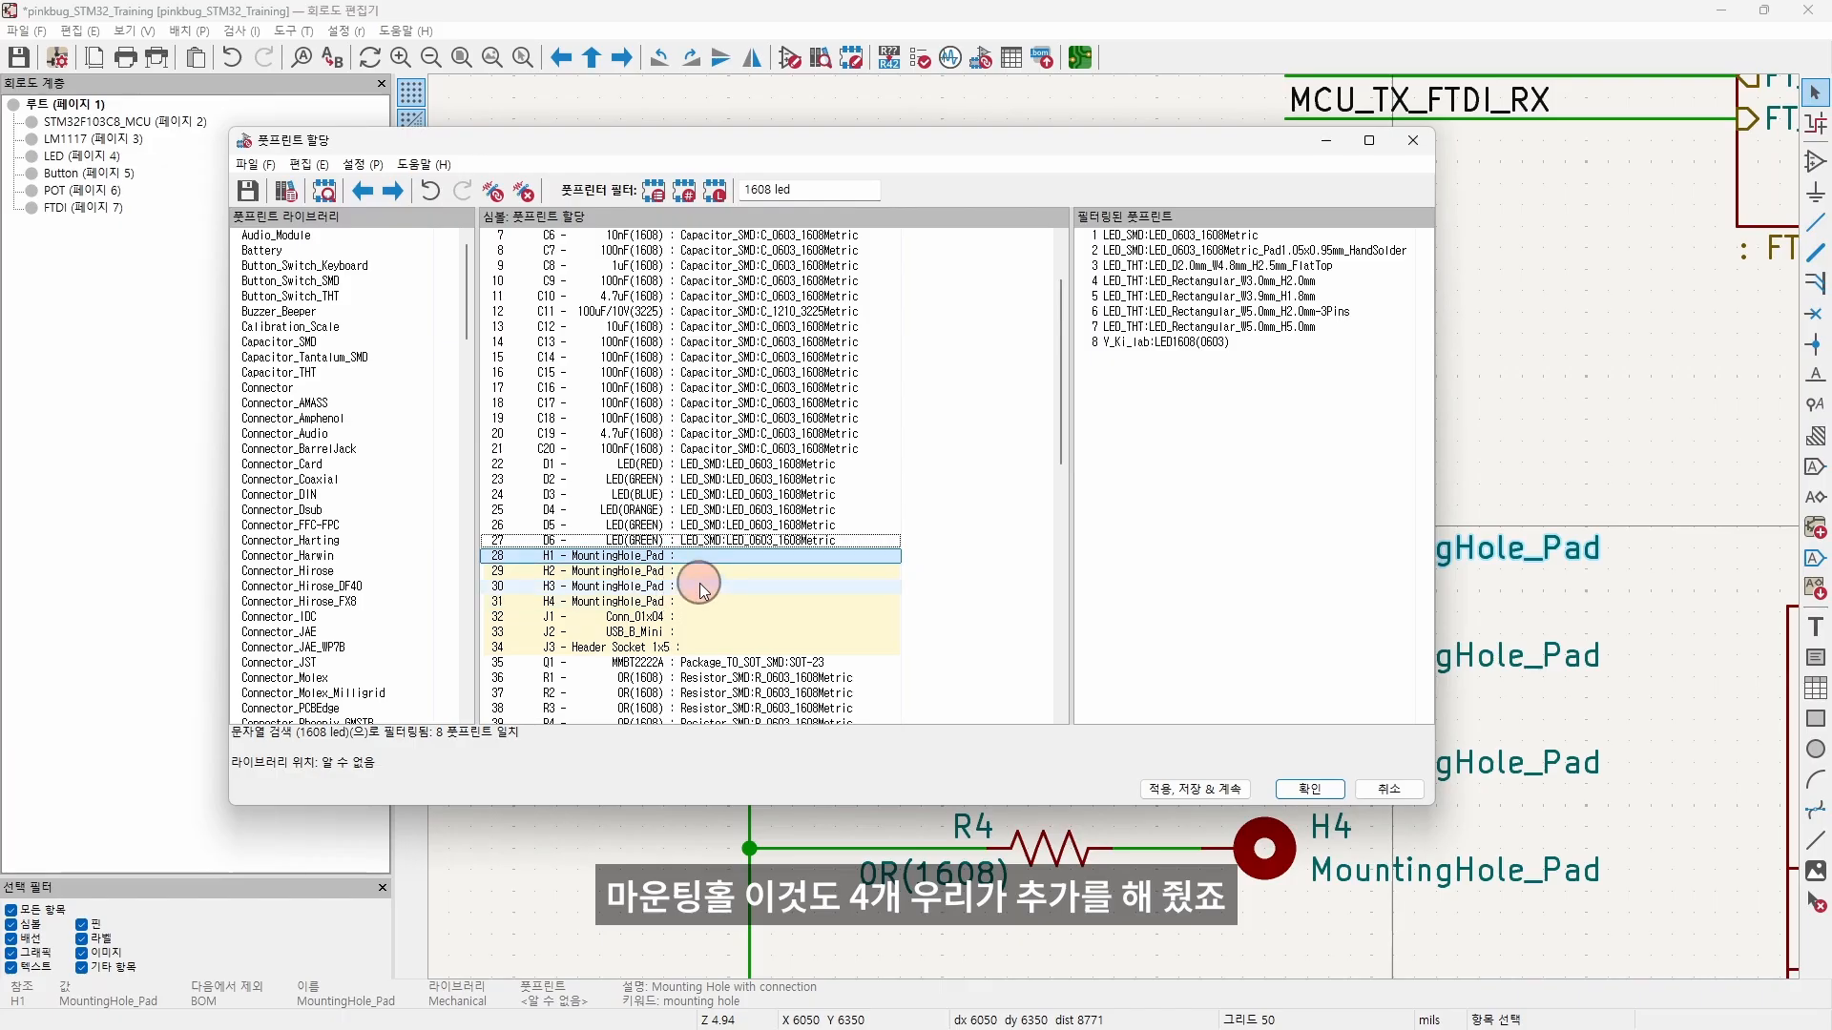
{"action": "left_click", "coordinate": [710, 572]}
{"action": "left_click", "coordinate": [712, 601], "text": "shift"}
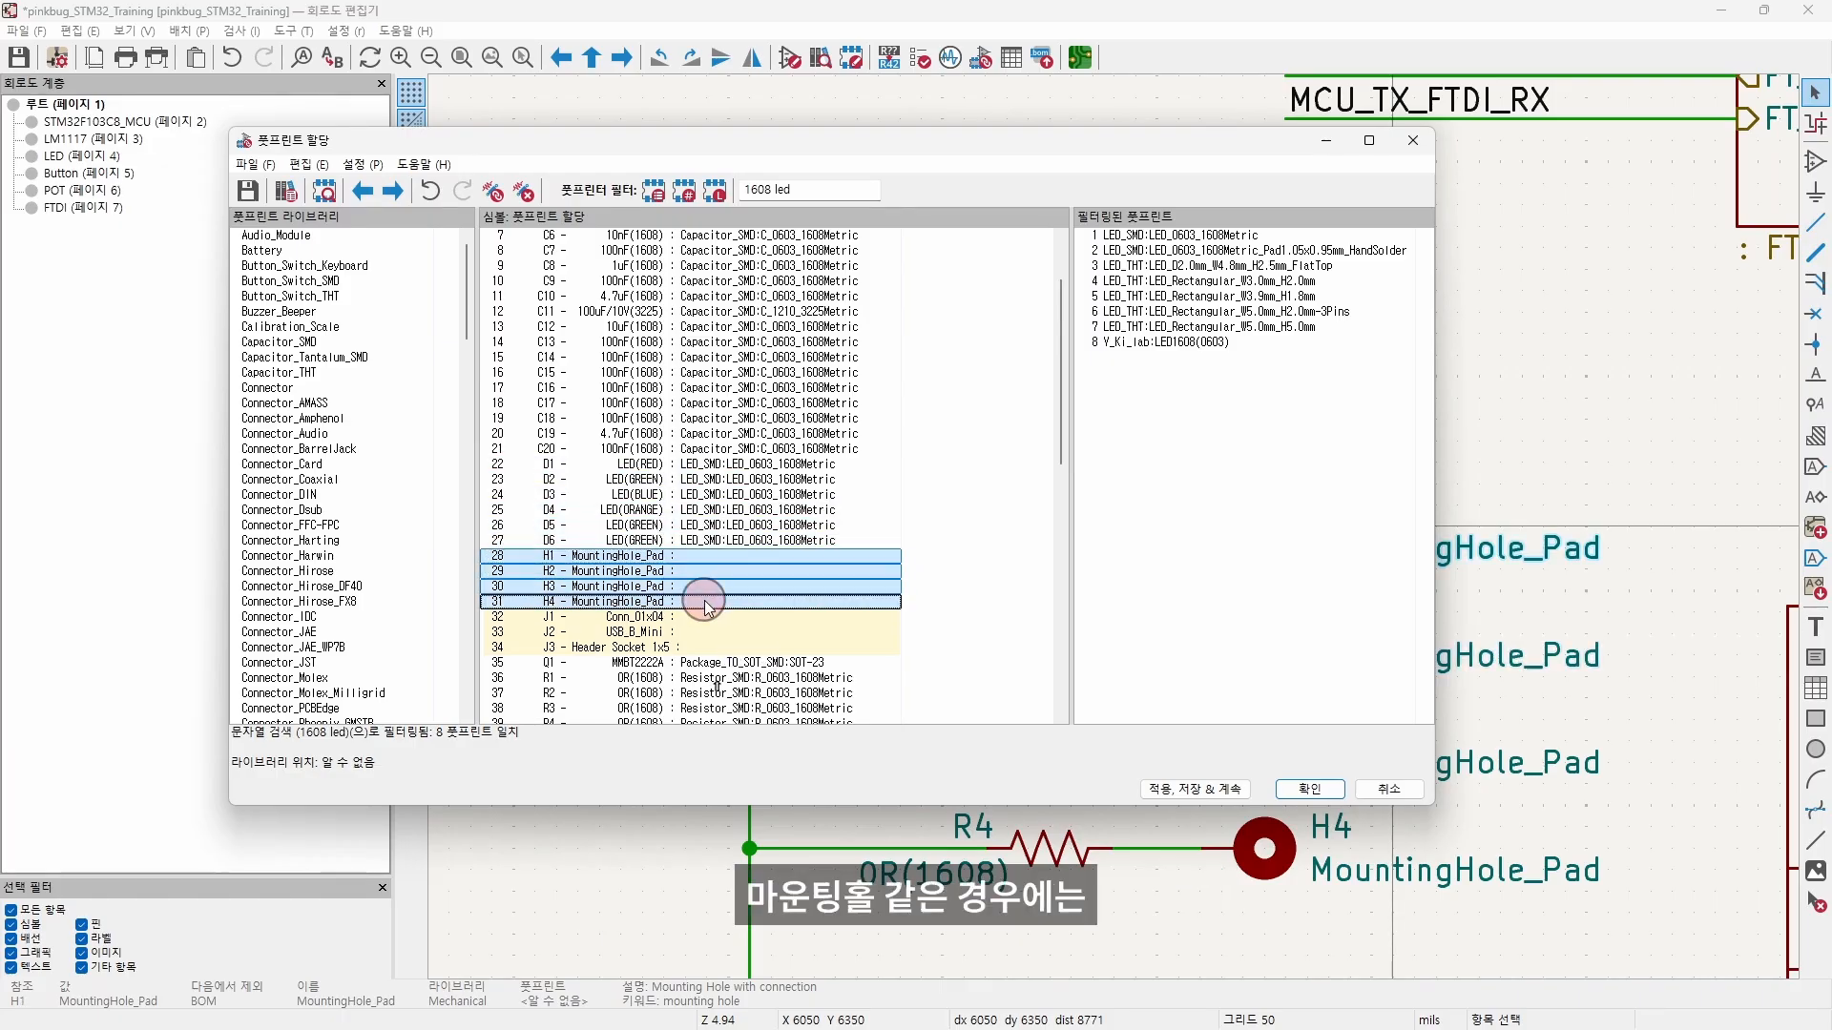
{"action": "left_click", "coordinate": [785, 194]}
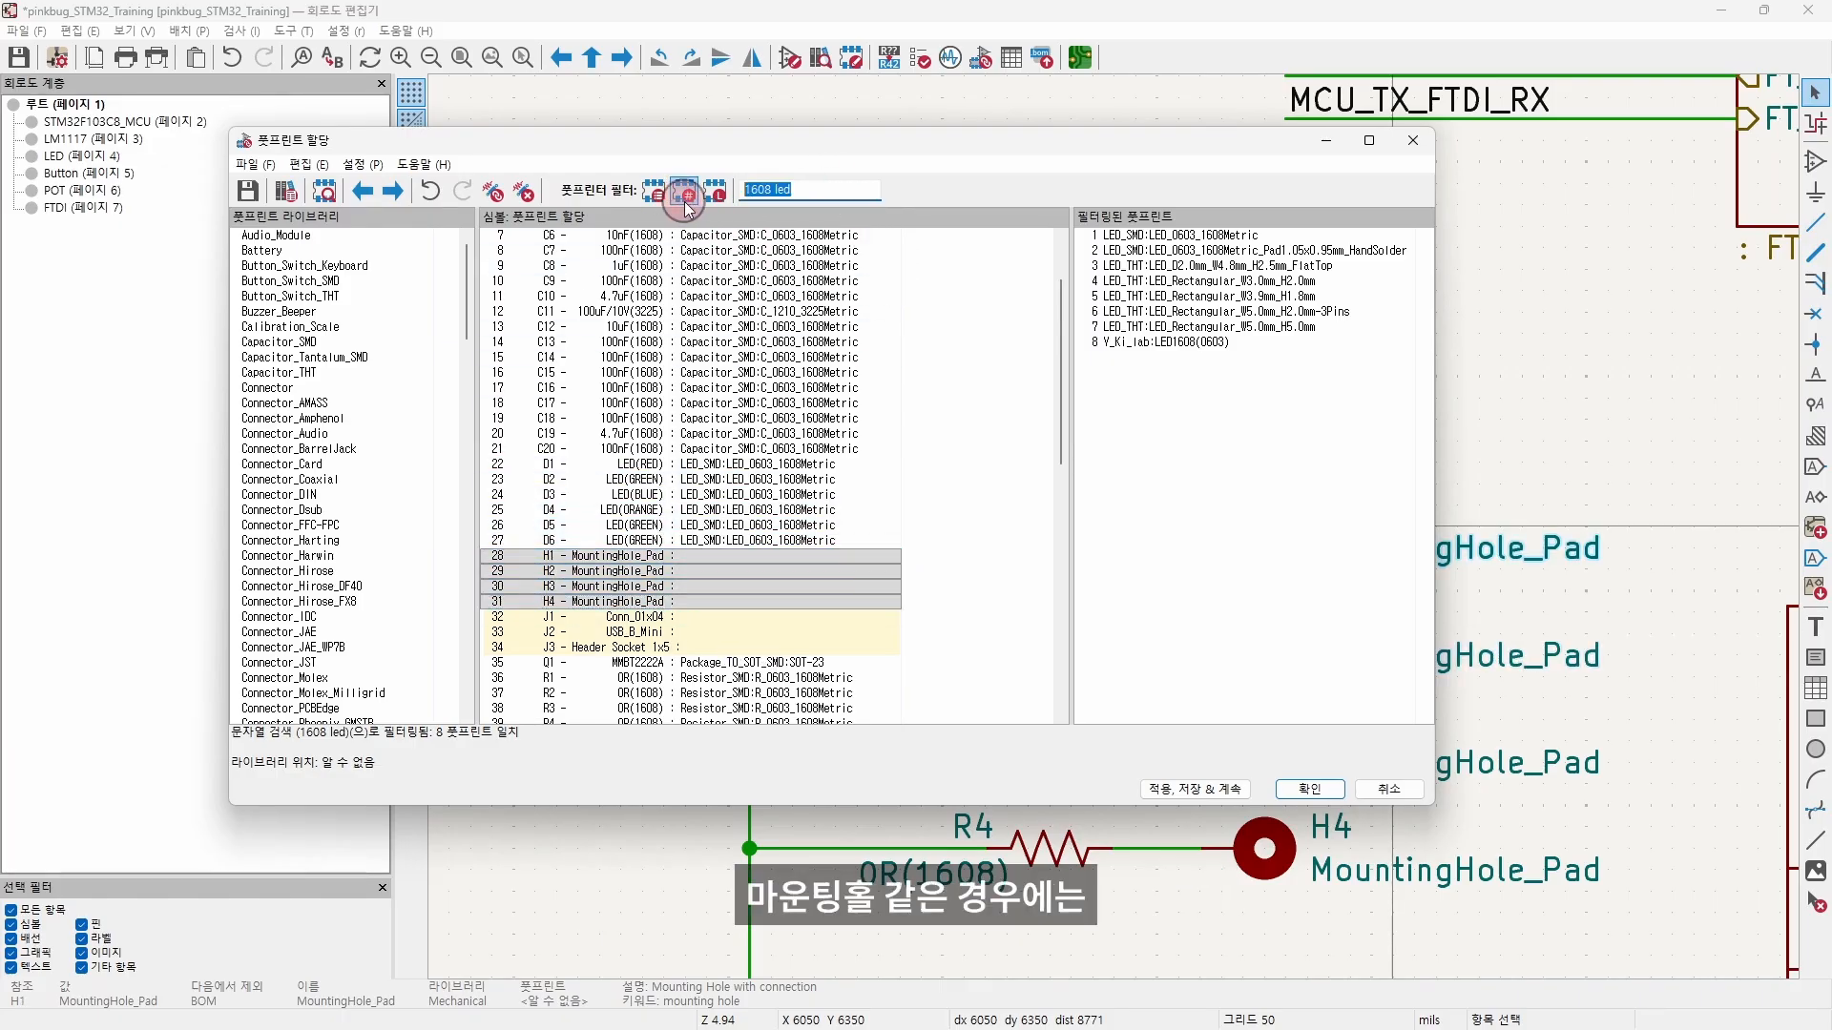
{"action": "key", "text": "BackSpace"}
{"action": "key", "text": "BackSpace"}
{"action": "key", "text": "BackSpace"}
{"action": "key", "text": "BackSpace"}
{"action": "key", "text": "BackSpace"}
{"action": "key", "text": "BackSpace"}
{"action": "key", "text": "BackSpace"}
{"action": "key", "text": "BackSpace"}
{"action": "type", "text": "hole "}
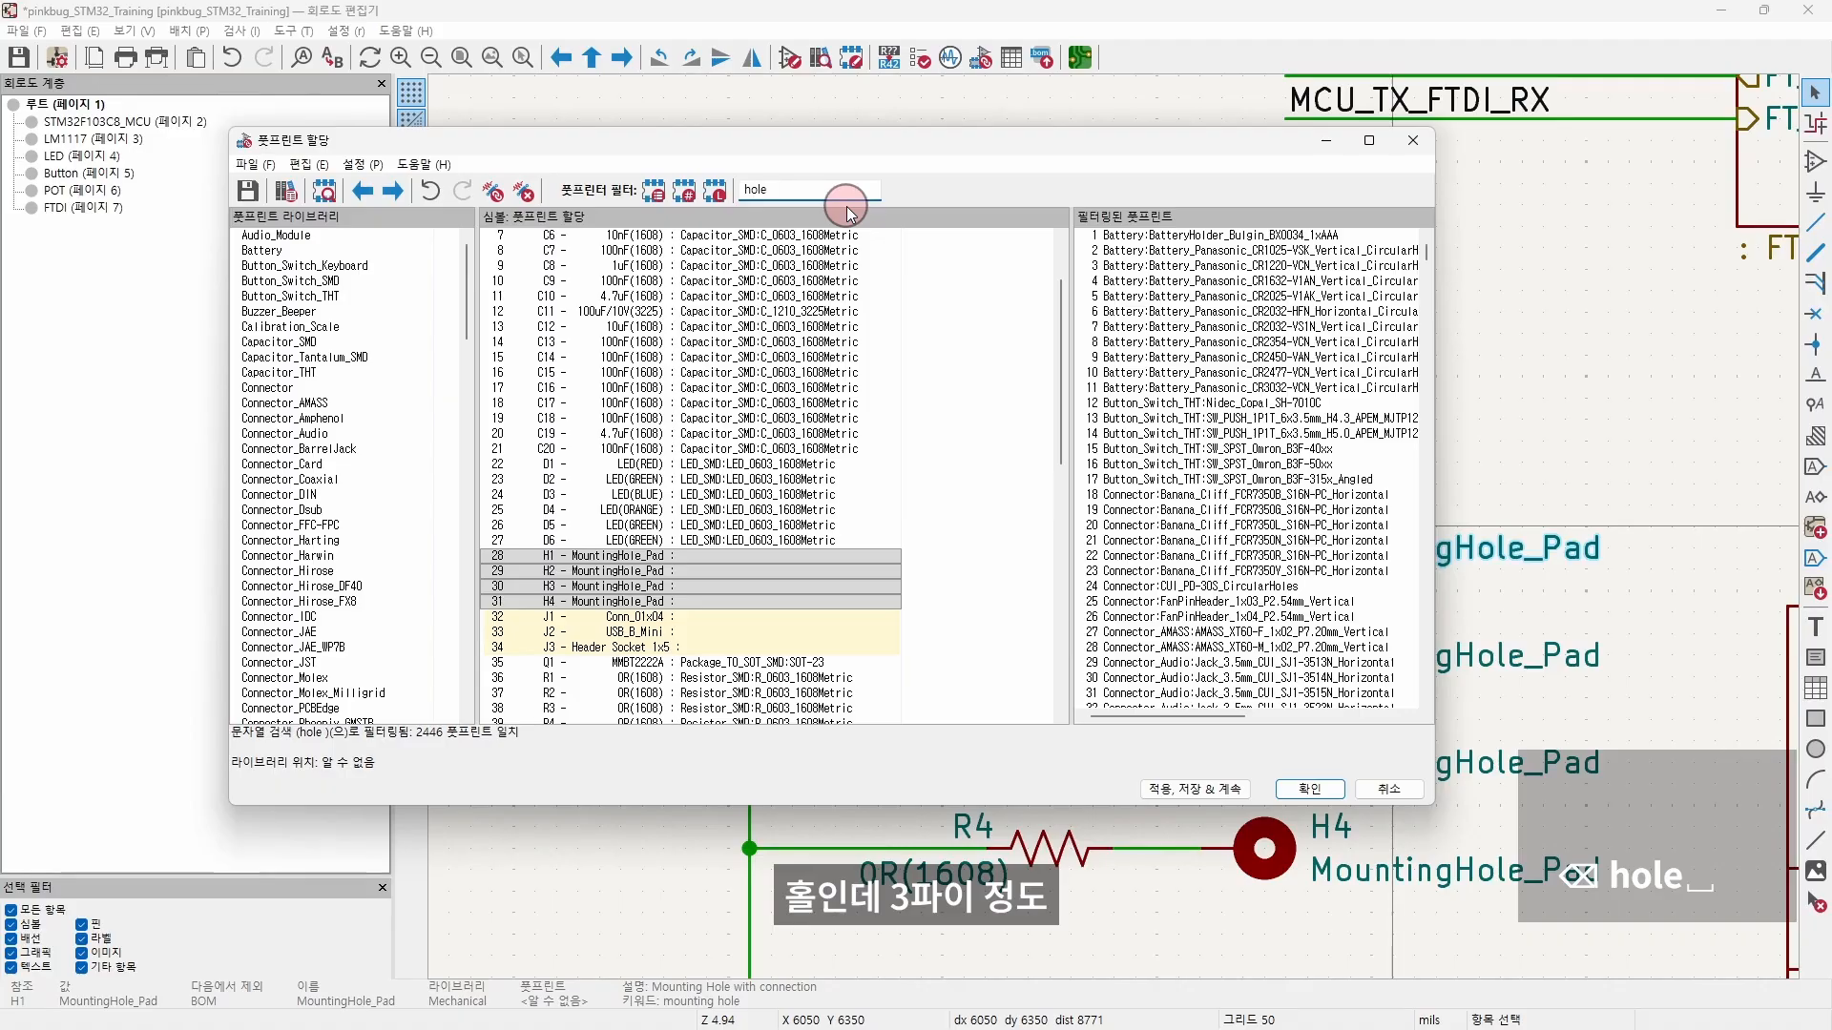
{"action": "type", "text": "m3"}
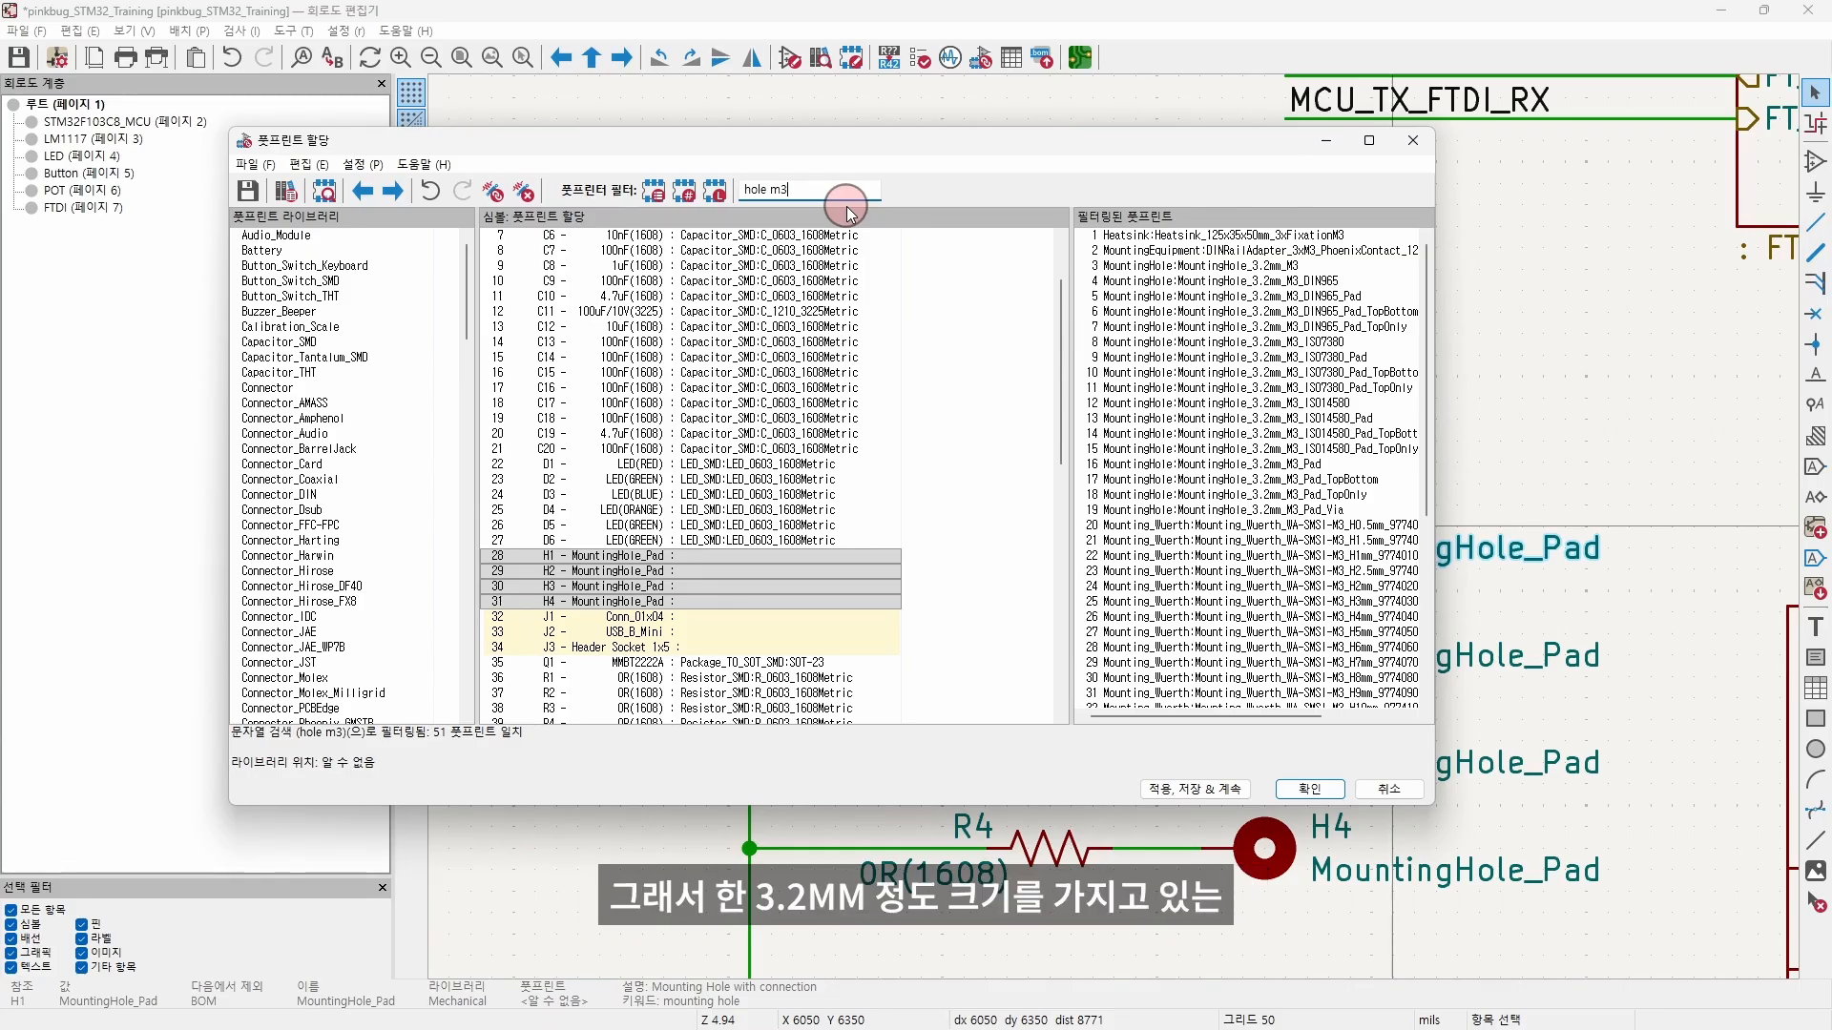
Step: Open the preview of the MountingHole_3.2mm_M3_DIN965_Pad footprint to check its pad
{"action": "left_click", "coordinate": [1153, 267]}
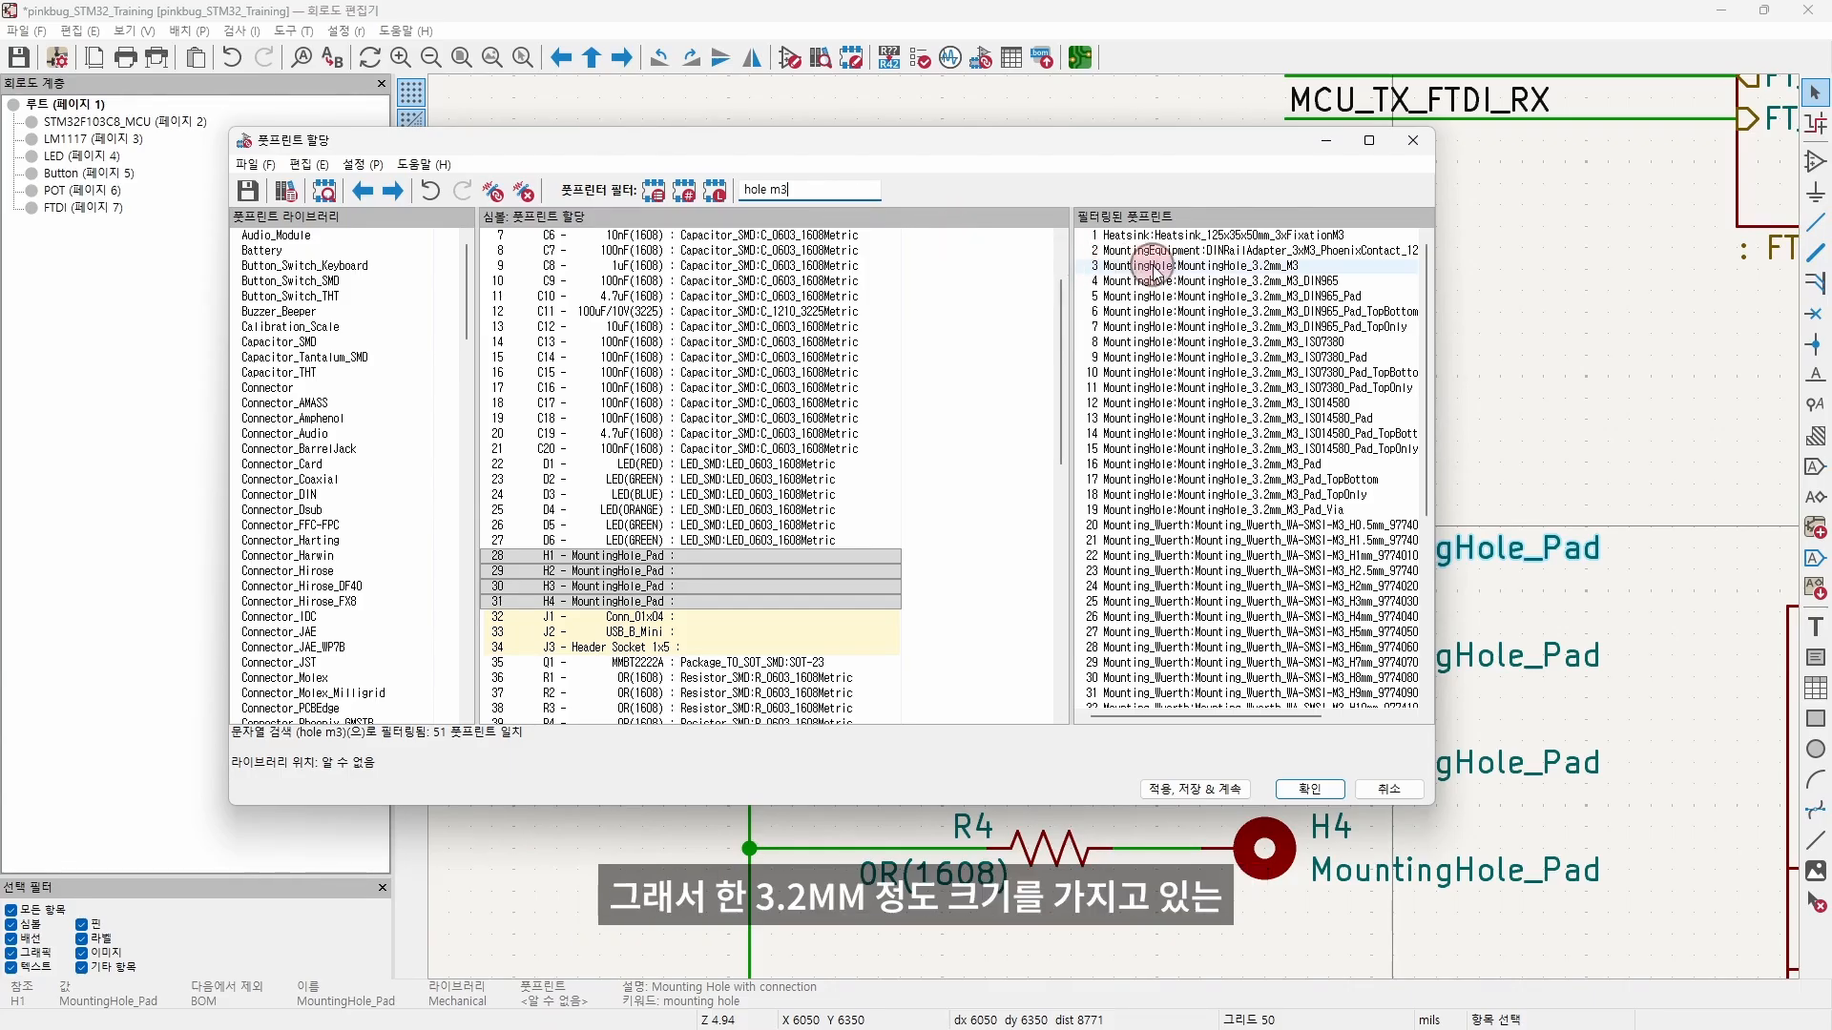
{"action": "left_click", "coordinate": [1277, 267]}
{"action": "left_click", "coordinate": [1259, 295]}
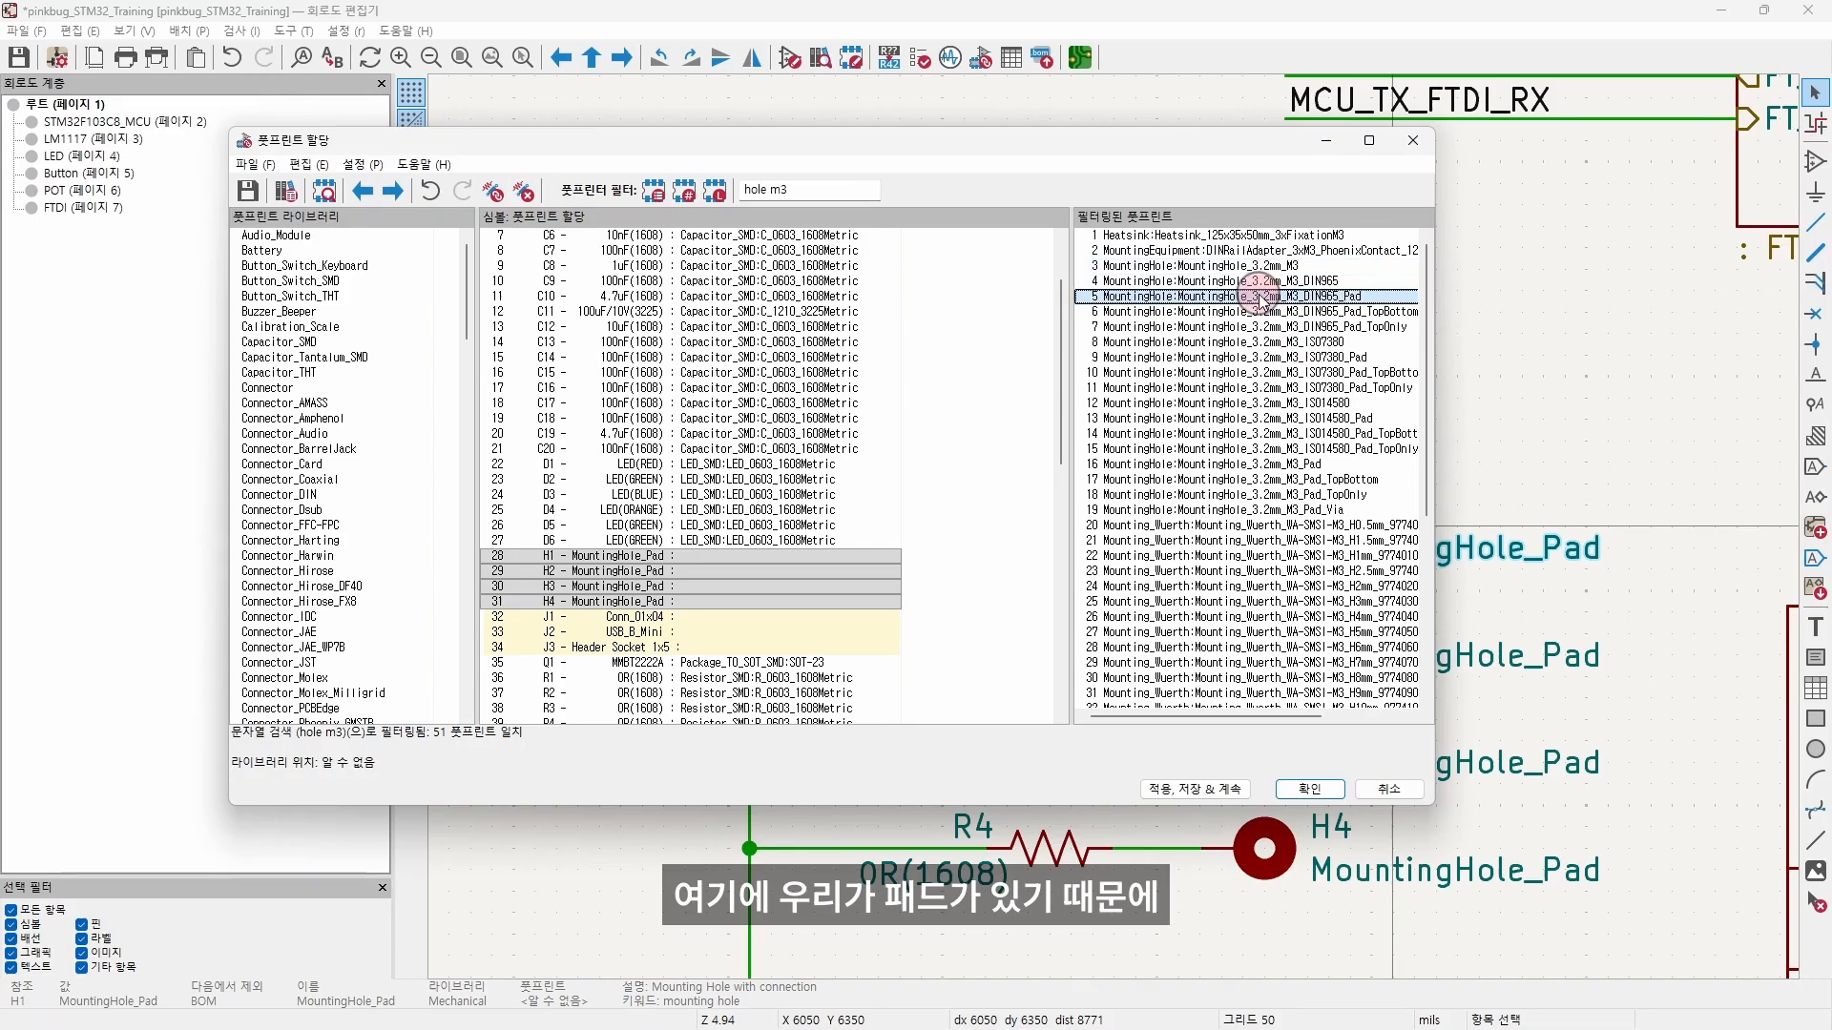
{"action": "mouse_move", "coordinate": [1279, 300]}
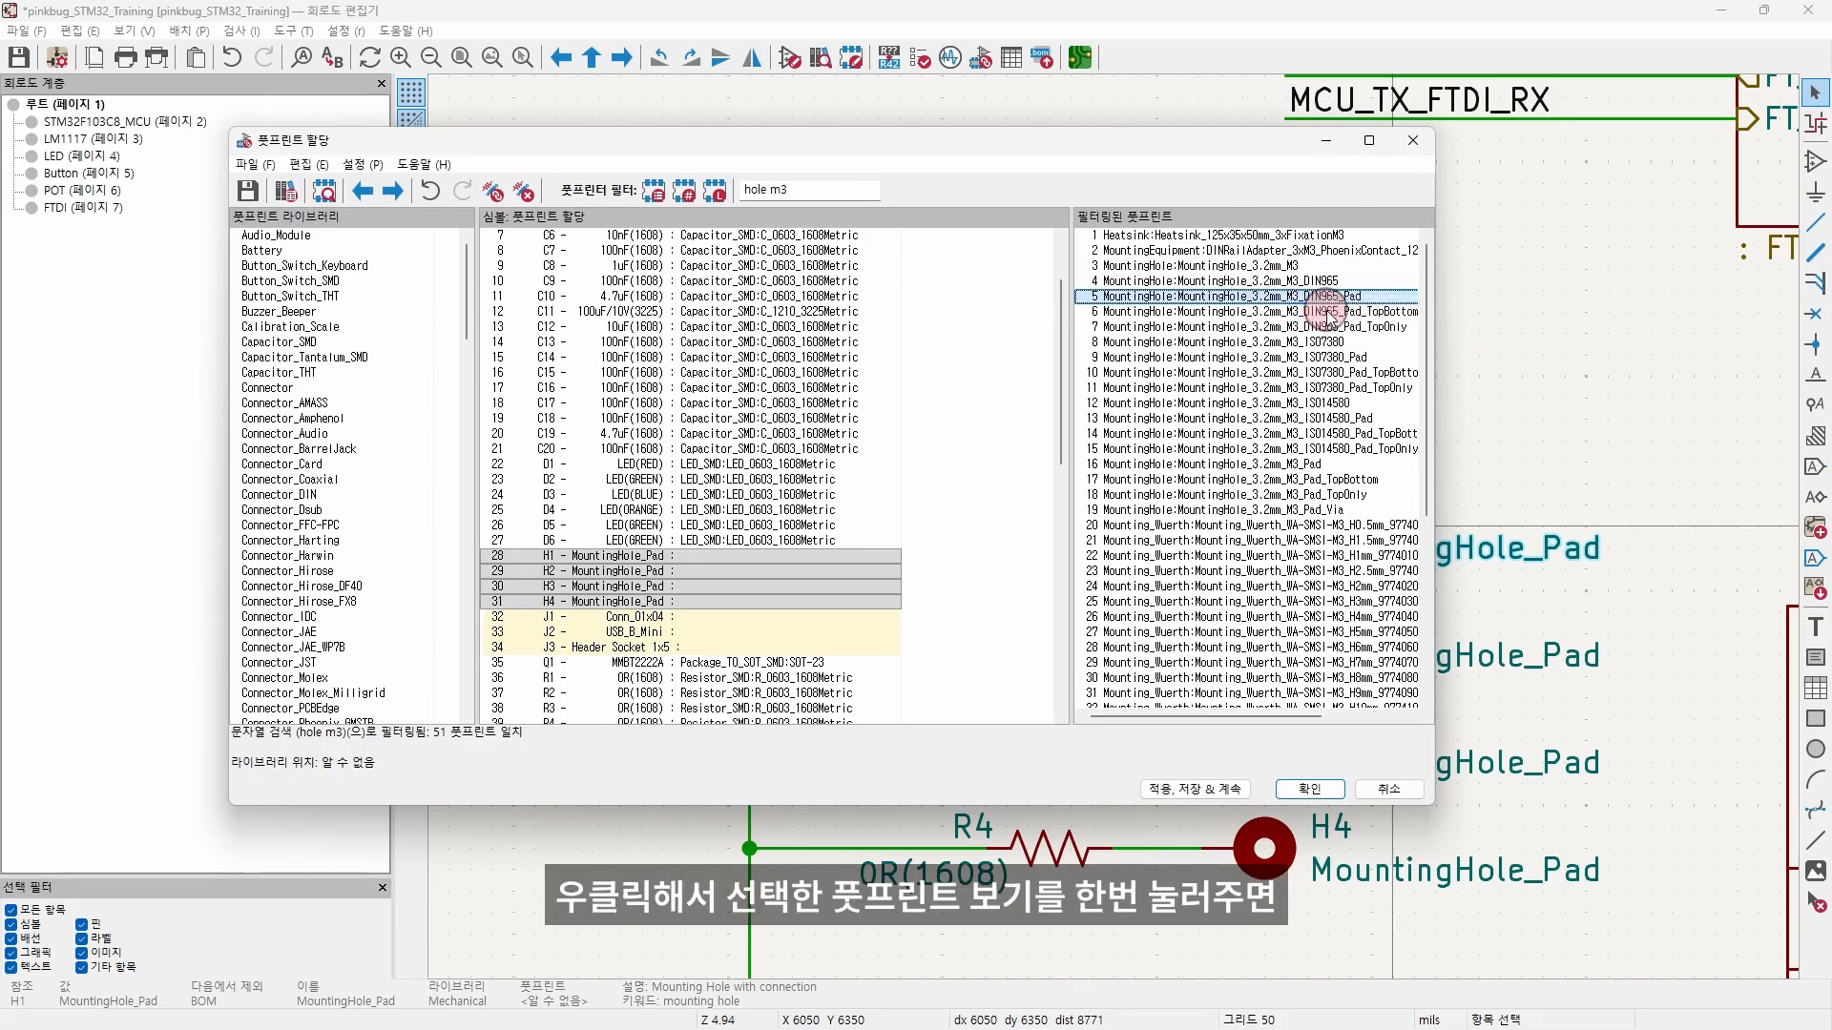
{"action": "left_click", "coordinate": [1326, 311]}
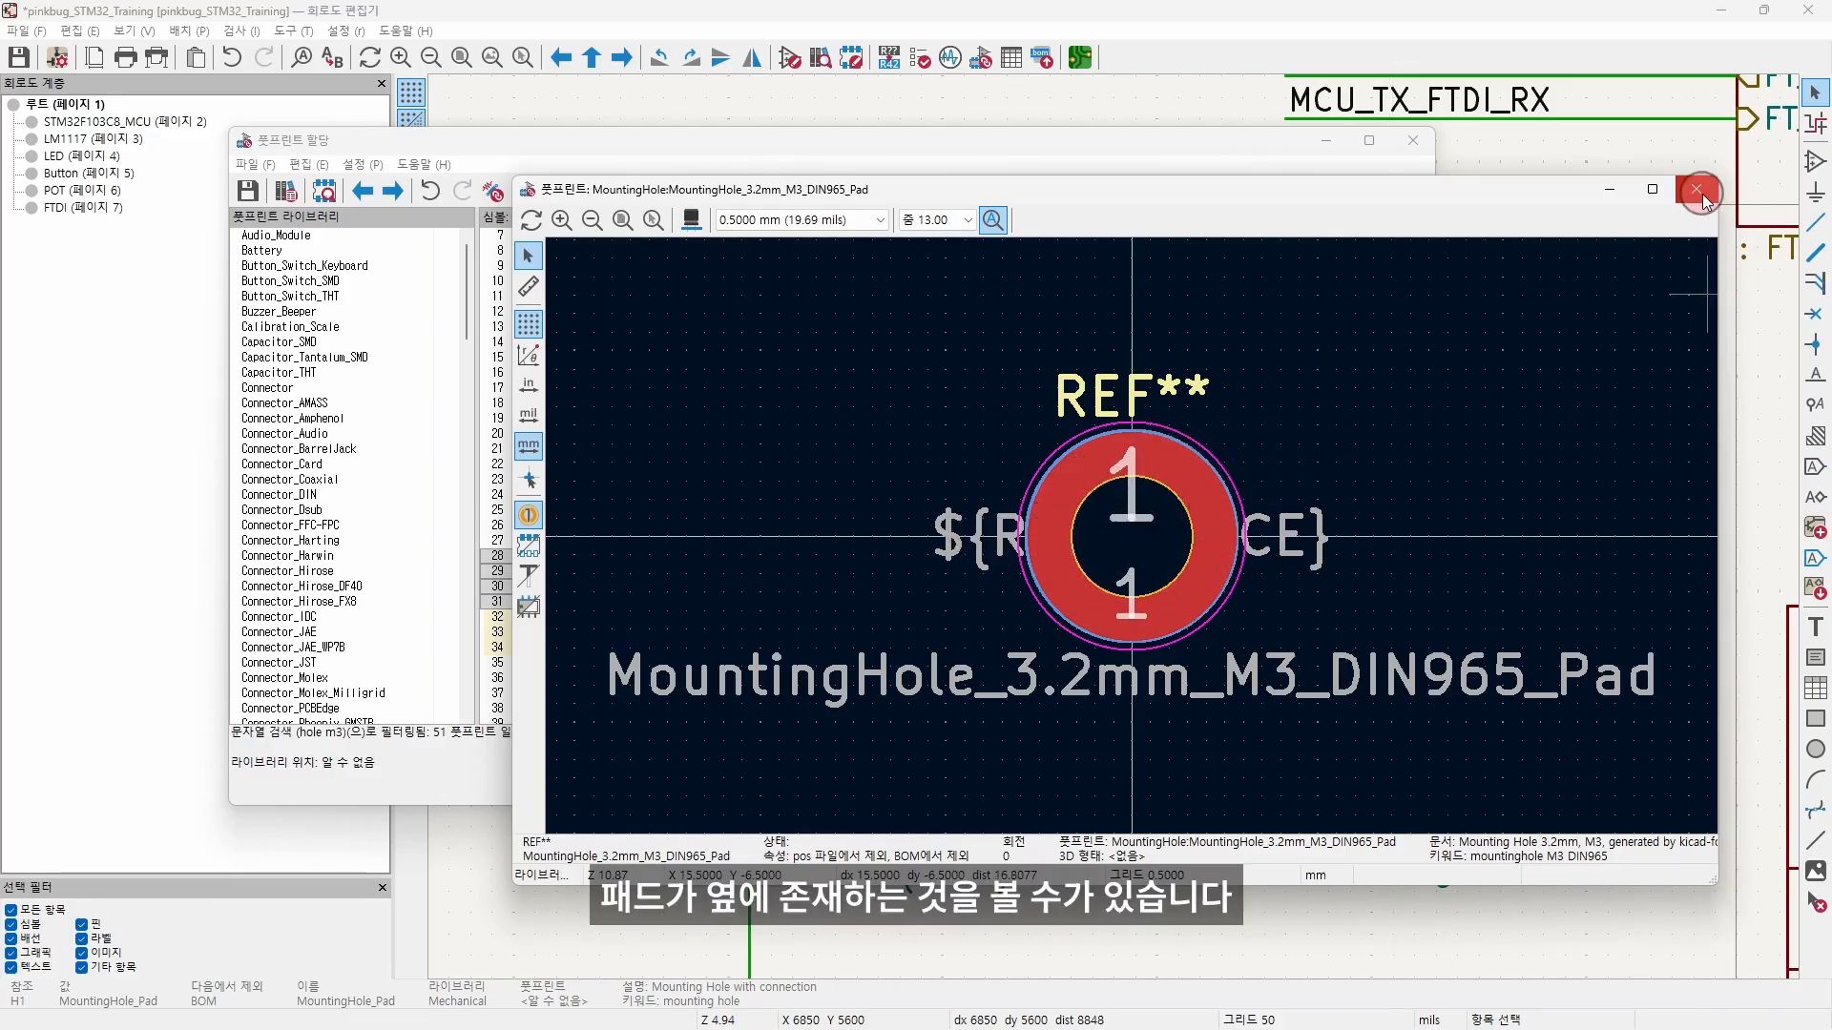
Step: Inspect the mounting hole footprint in 3D and assign MountingHole:MountingHole_3.2mm_M3_DIN965_Pad to H1 through H4
{"action": "key", "text": "alt+3"}
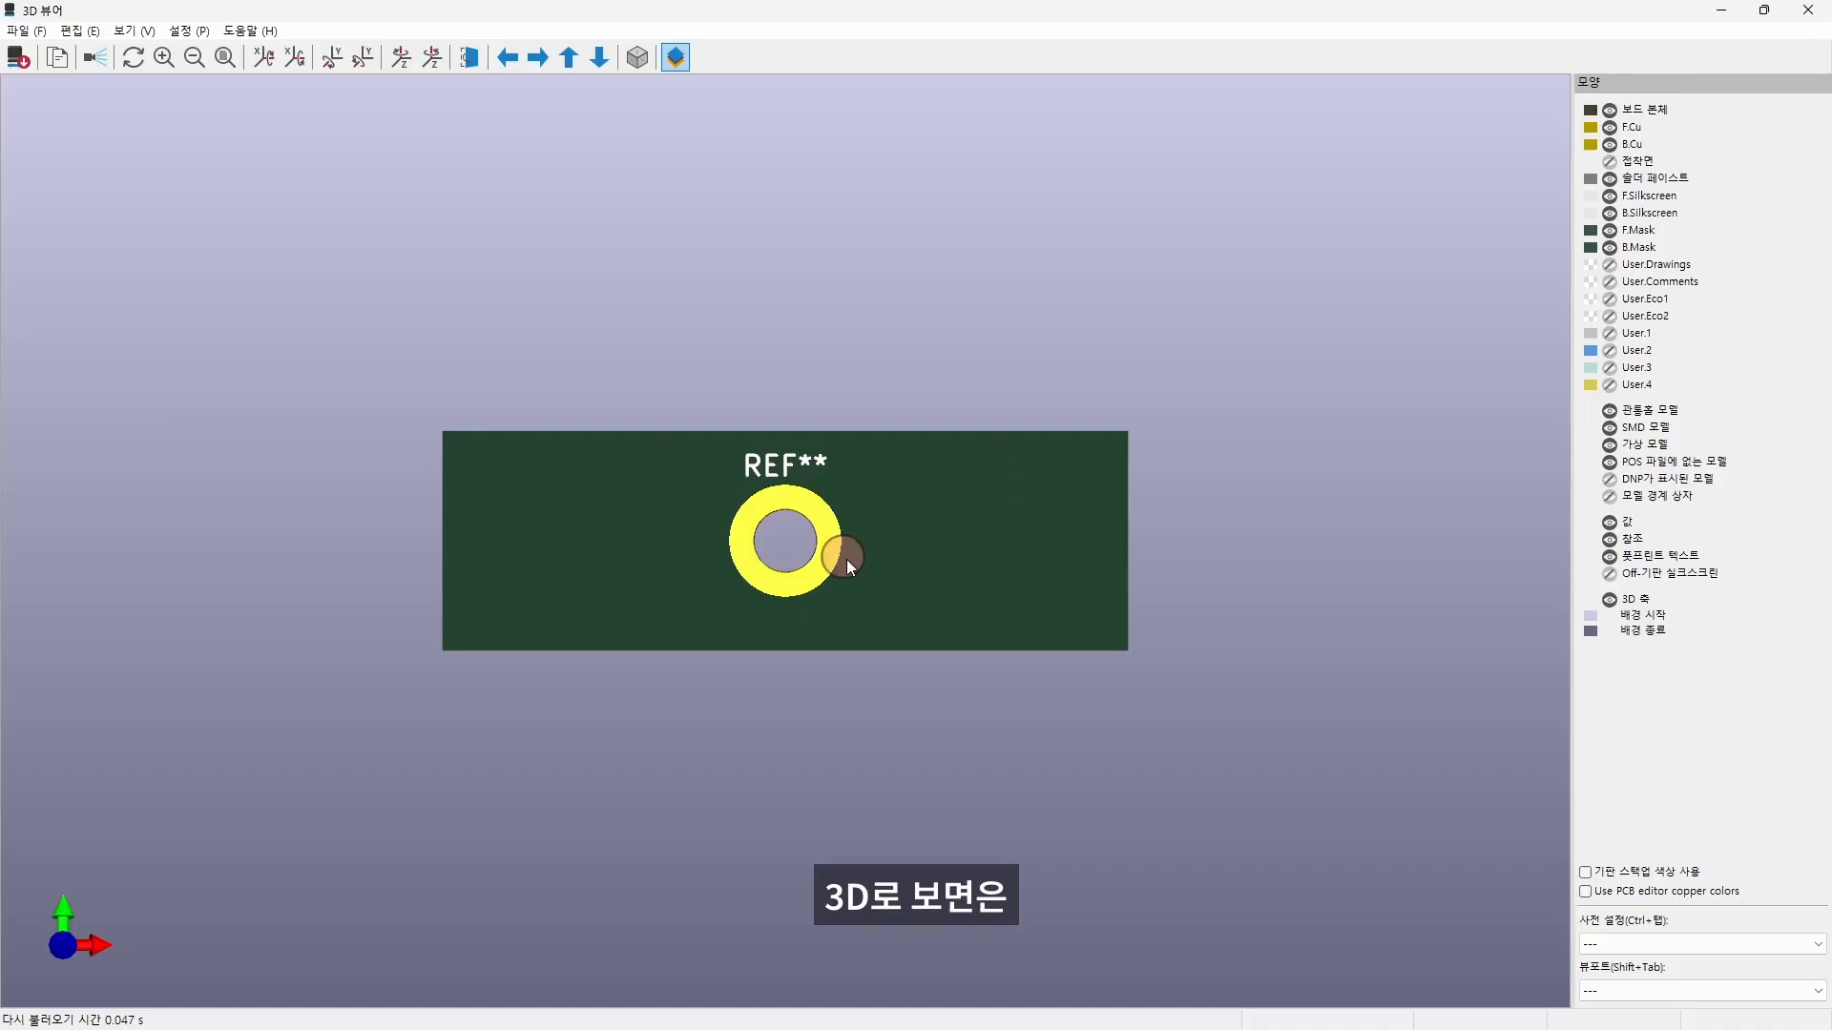
{"action": "left_click_drag", "start_coordinate": [845, 559], "coordinate": [909, 231]}
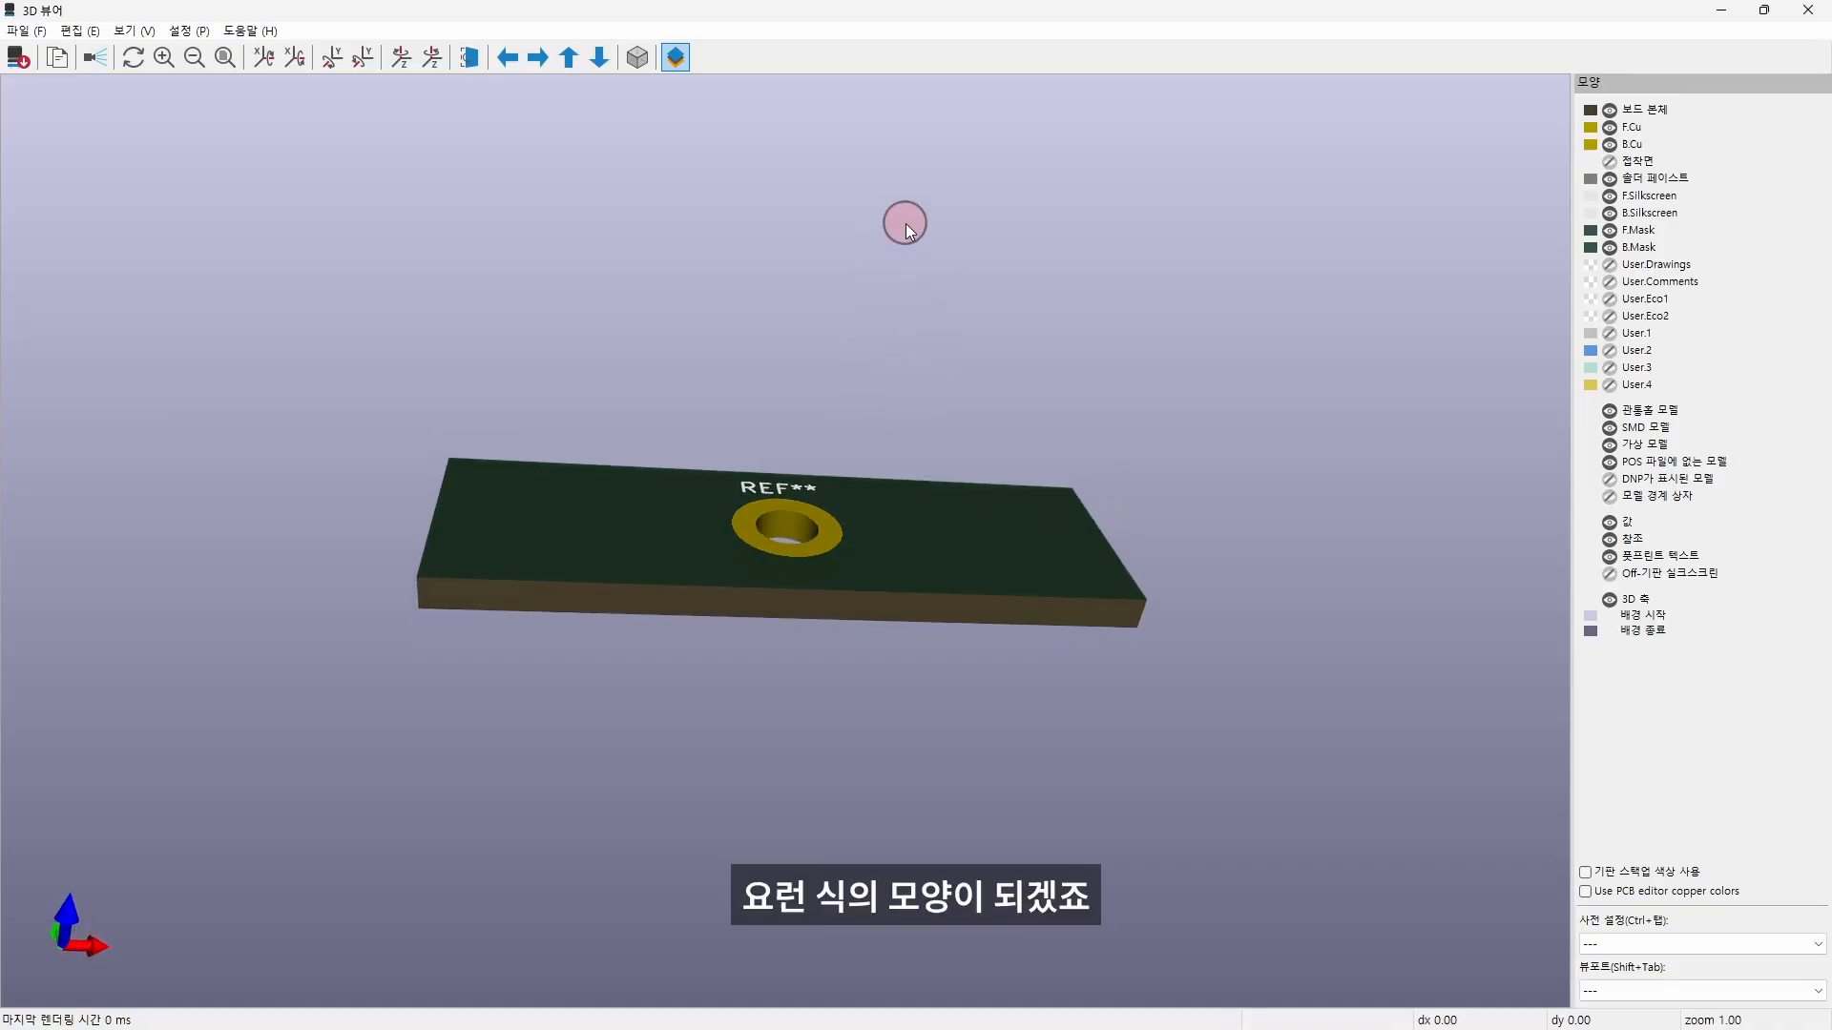
{"action": "left_click", "coordinate": [1807, 11]}
{"action": "double_click", "coordinate": [1176, 287]}
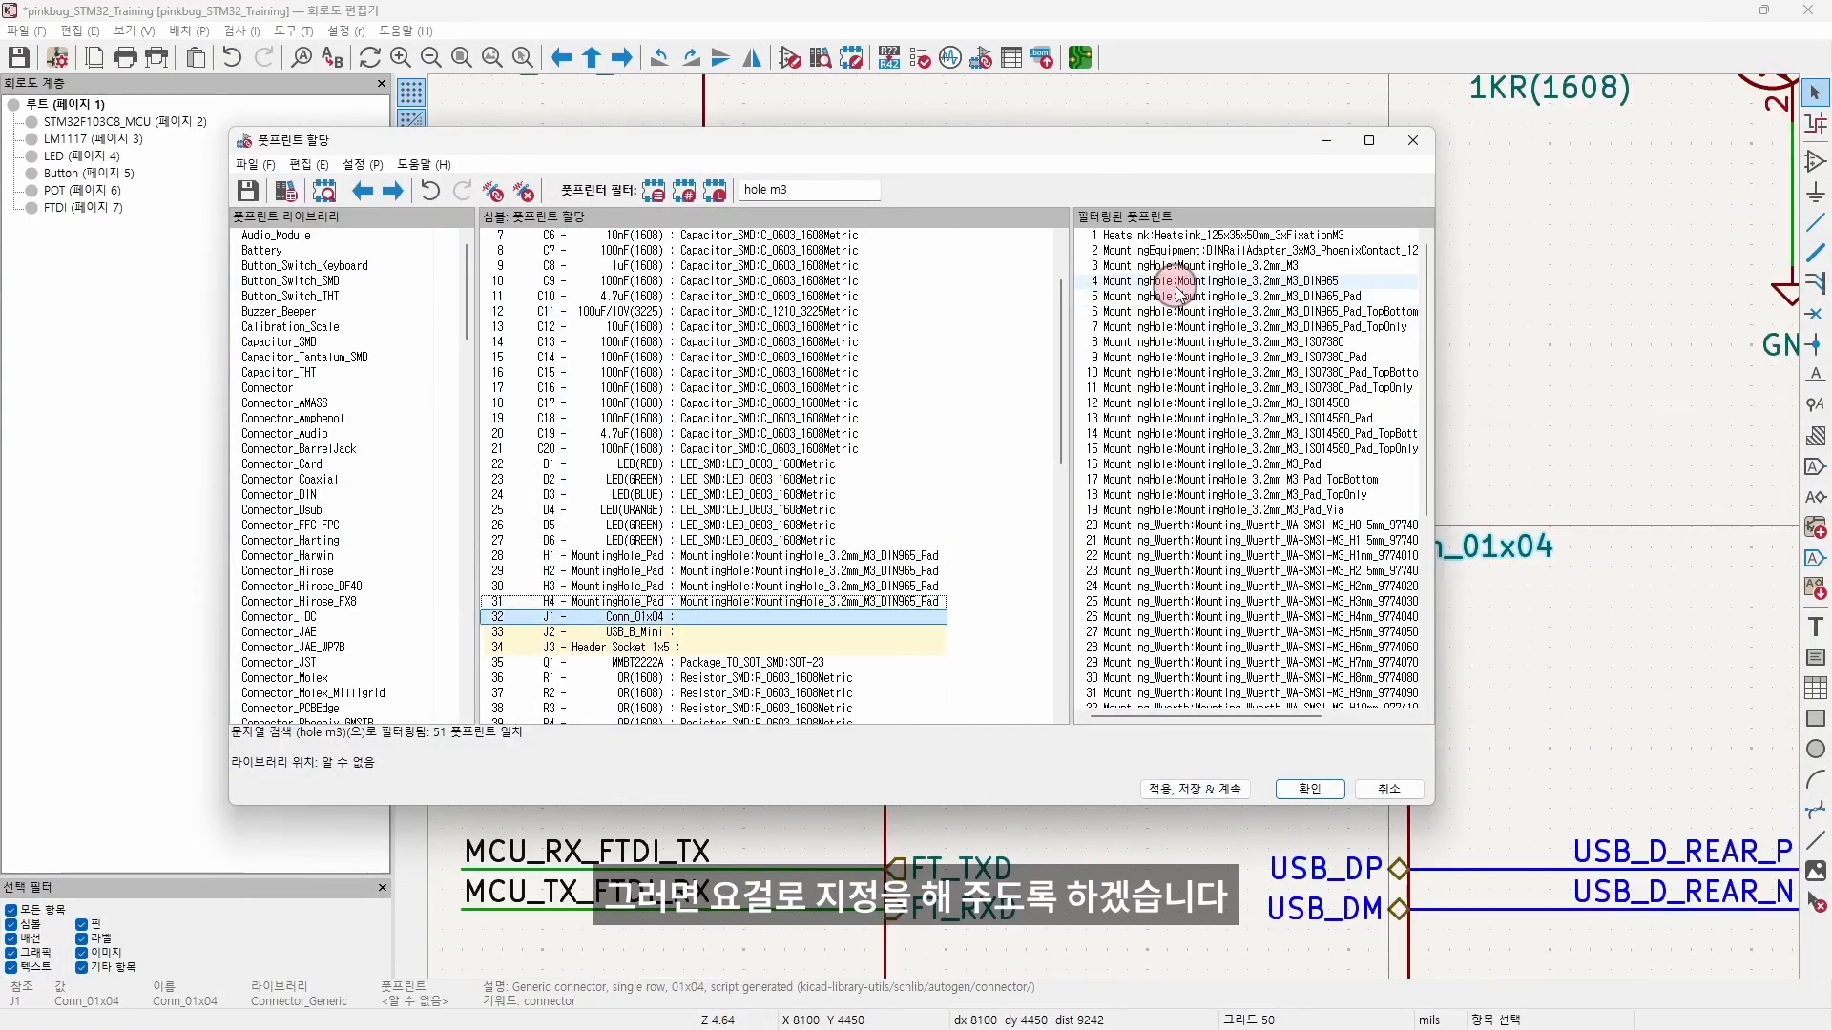
Step: Filter the footprint list with "2.54mm pinheader 1x04" for connector J1
{"action": "left_click", "coordinate": [723, 620]}
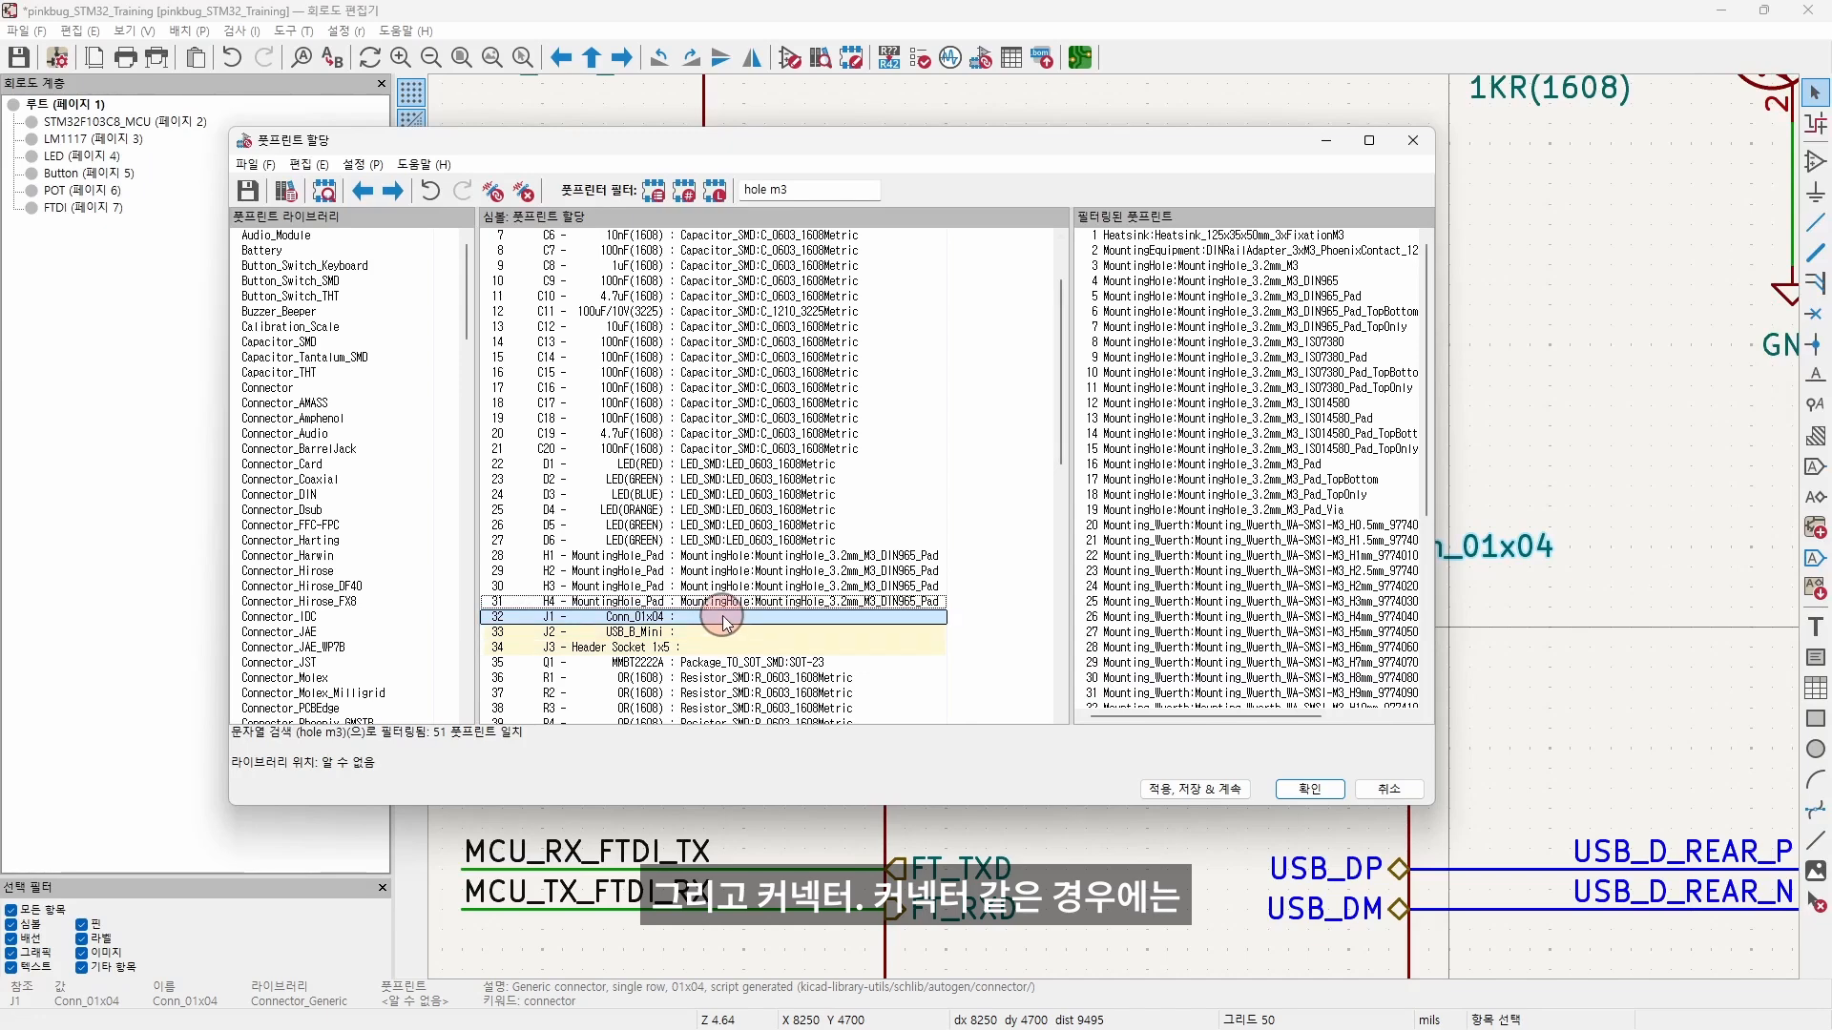
{"action": "left_click", "coordinate": [810, 189]}
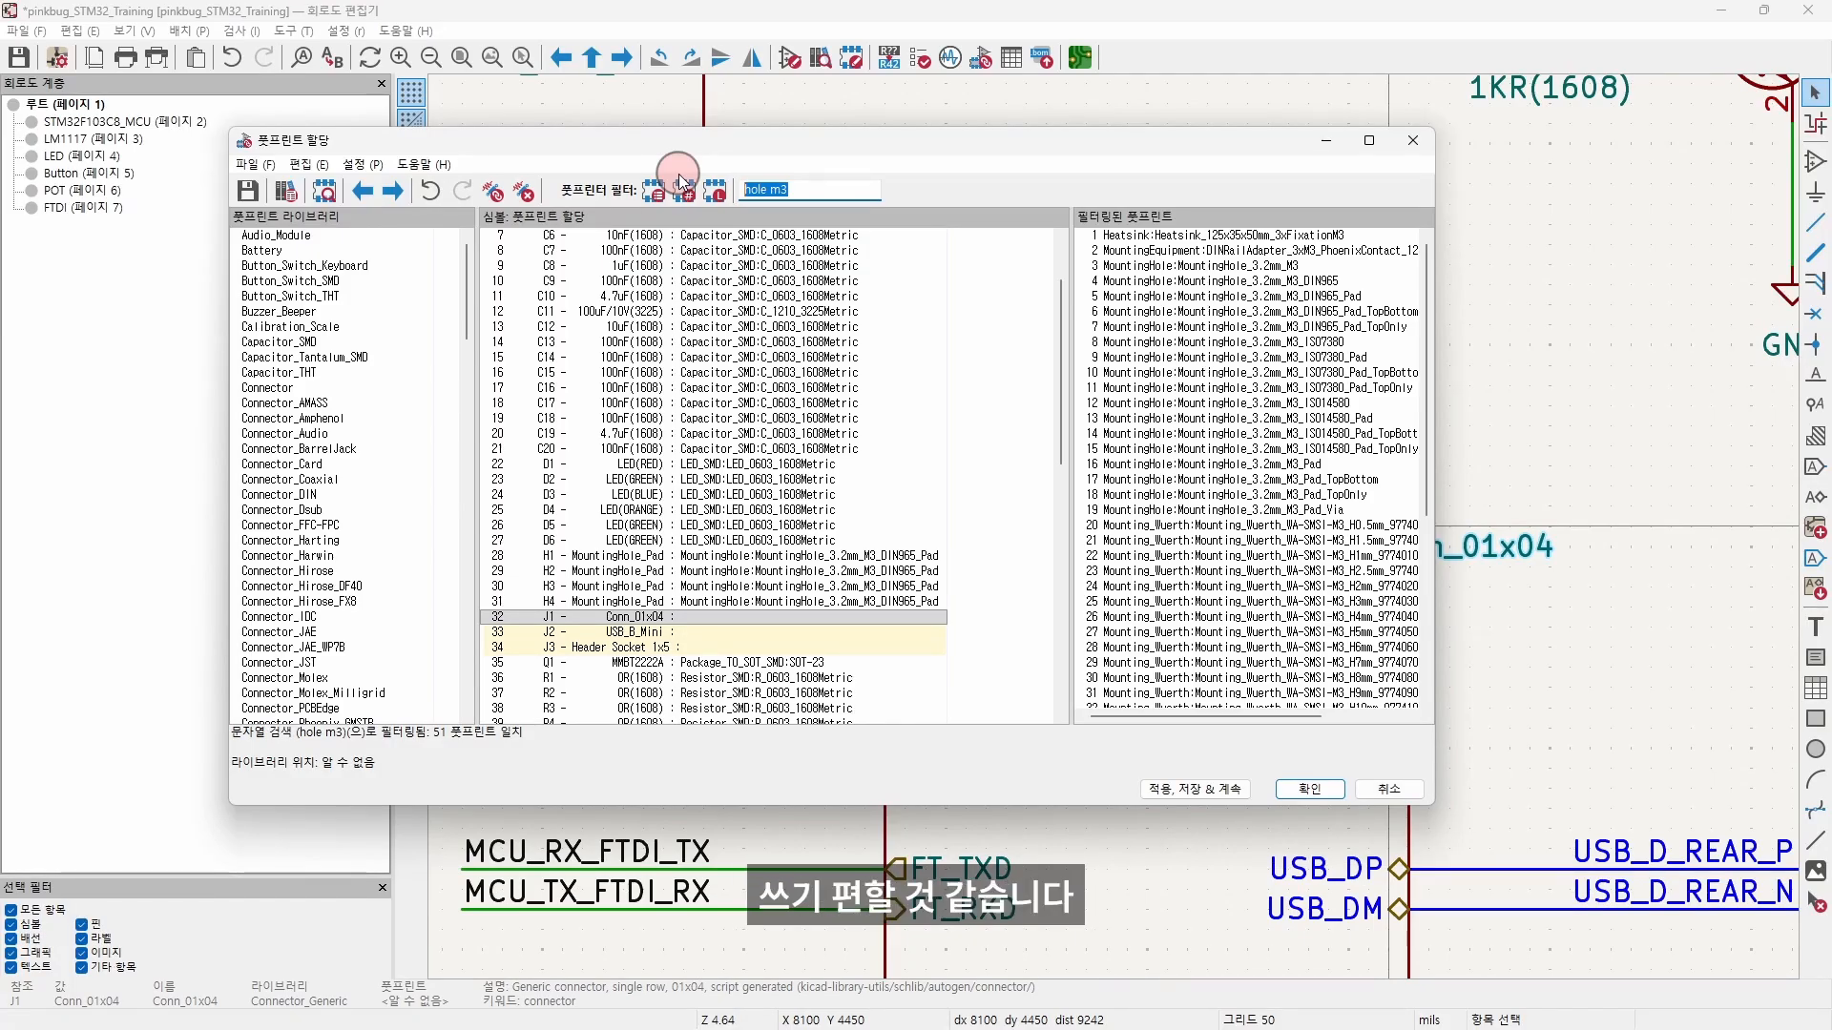
{"action": "type", "text": "2.54mm"}
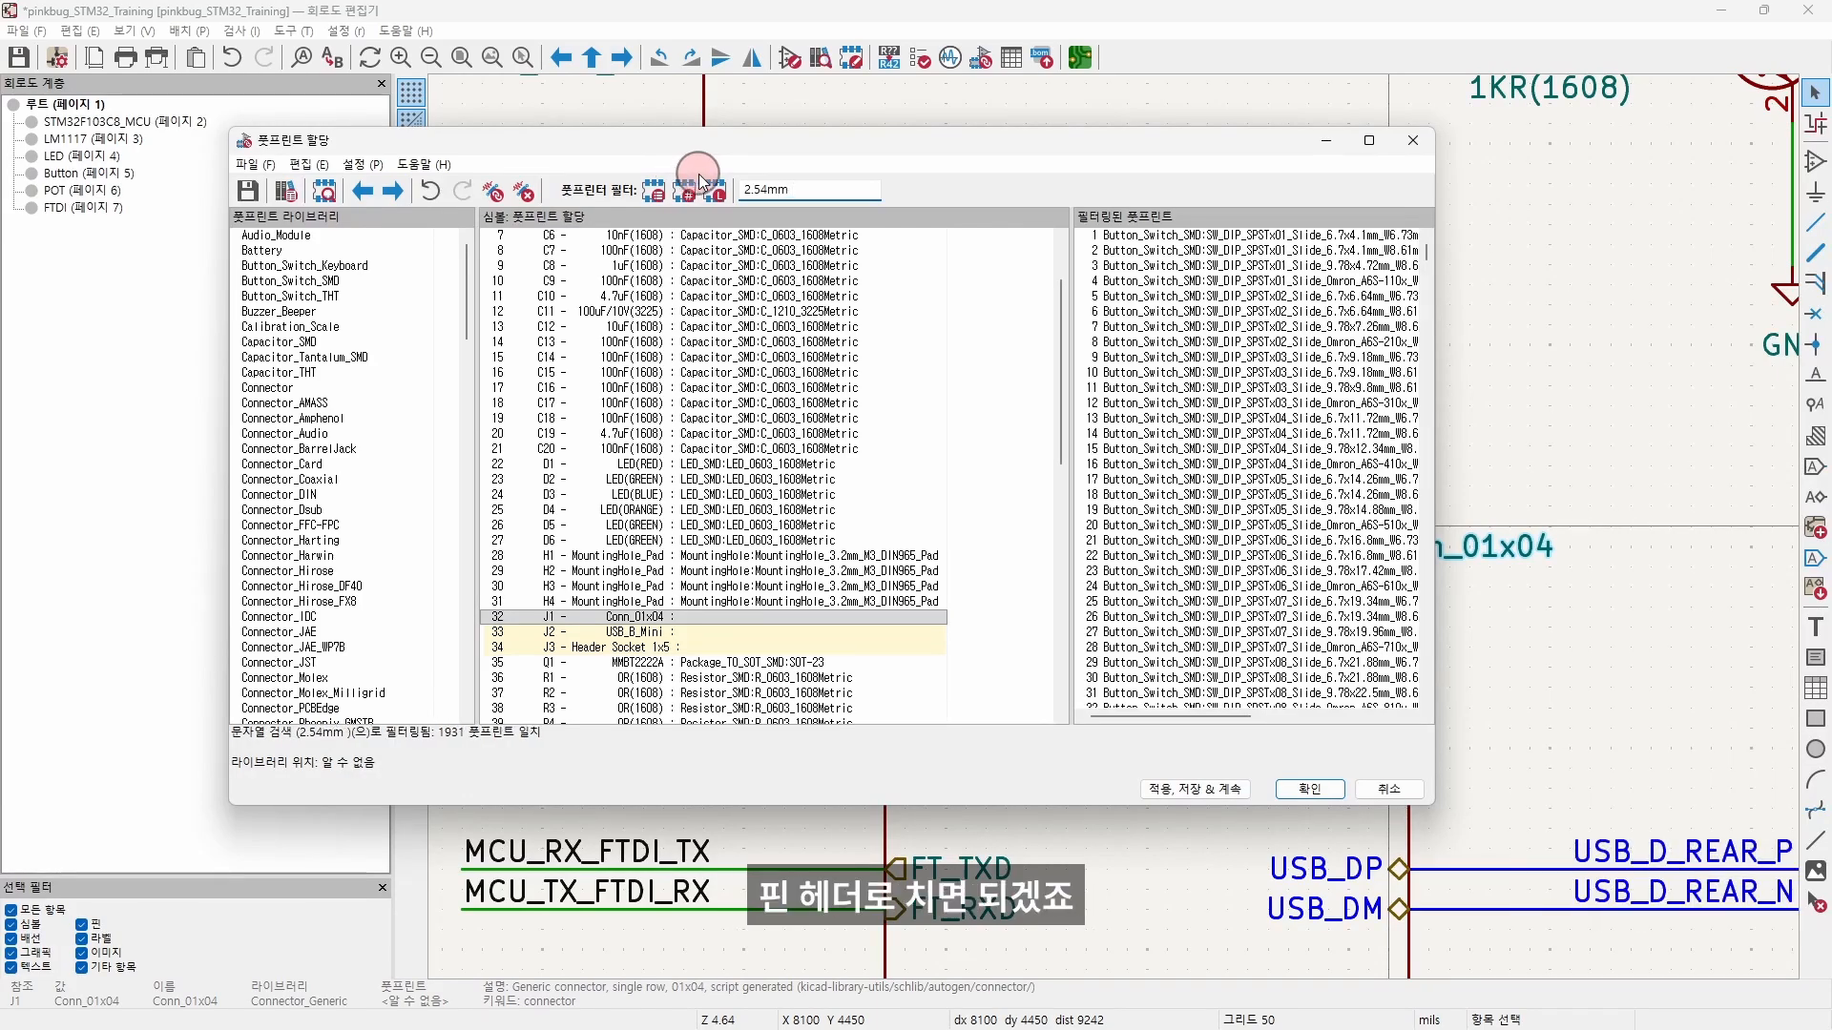
{"action": "type", "text": " header"}
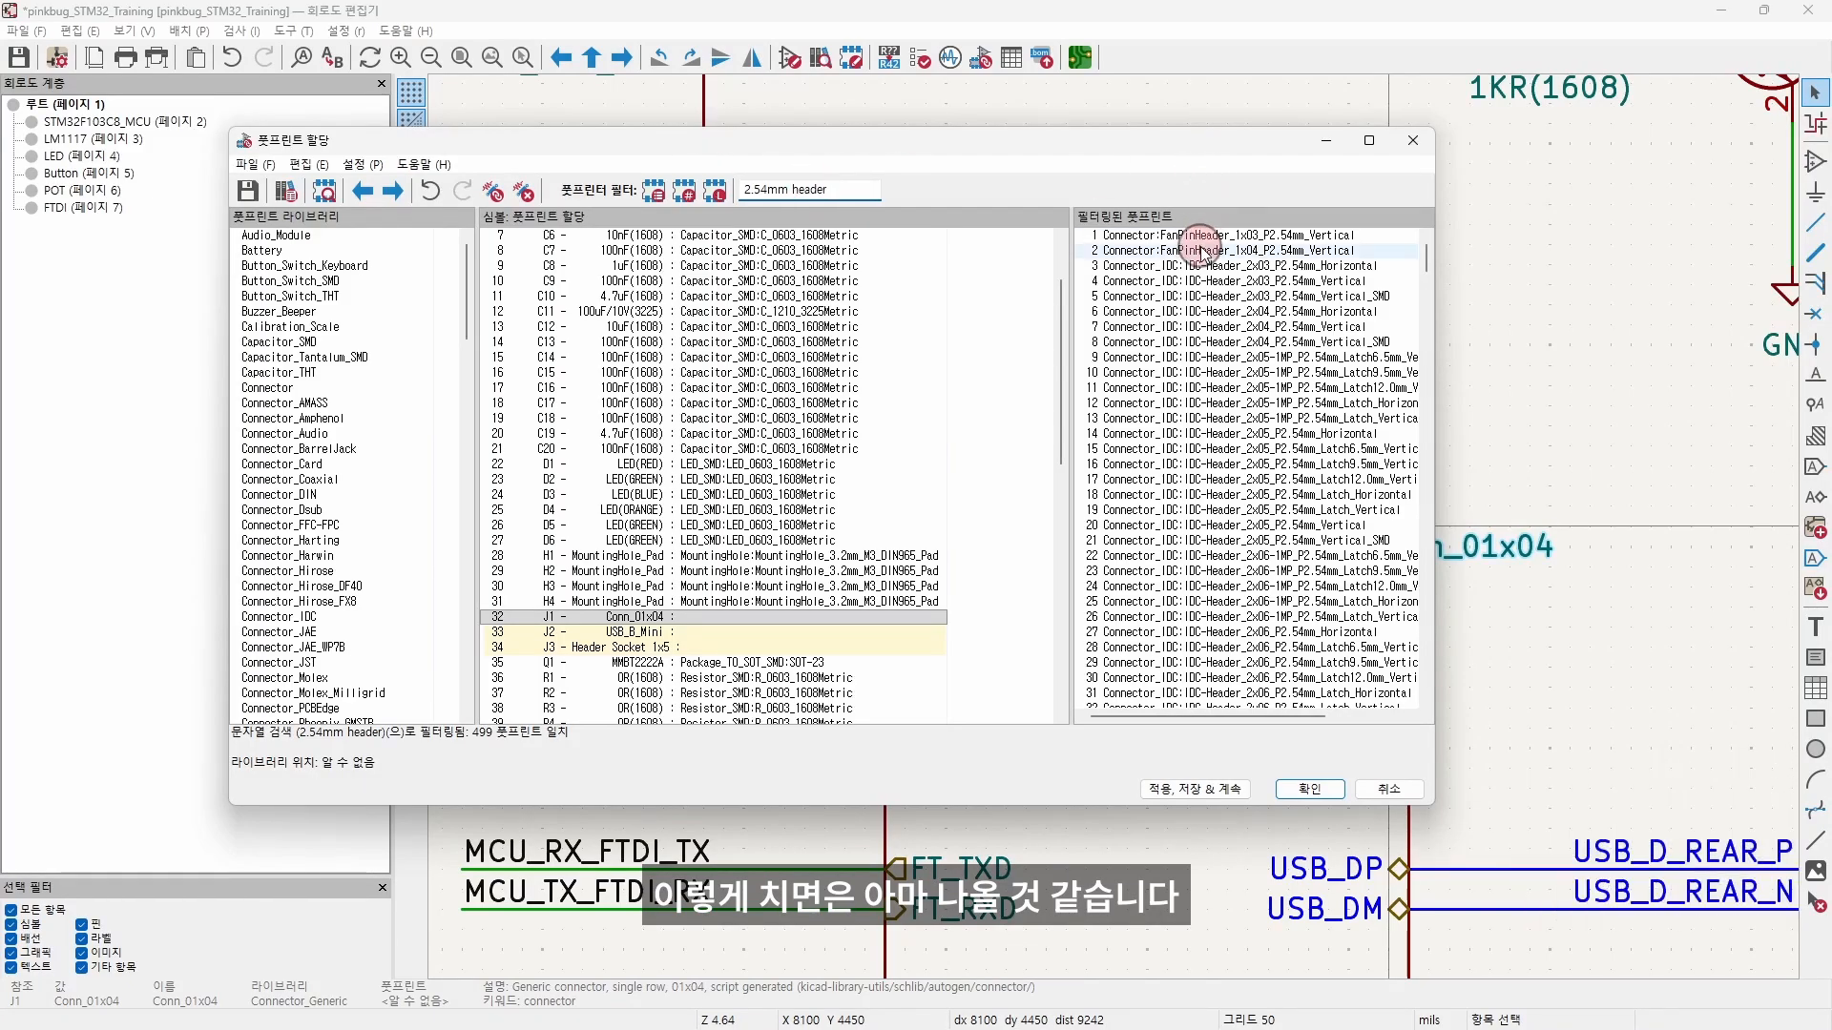
{"action": "scroll", "coordinate": [1200, 497], "scroll_direction": "down", "scroll_amount": 10}
{"action": "scroll", "coordinate": [1201, 496], "scroll_direction": "down", "scroll_amount": 11}
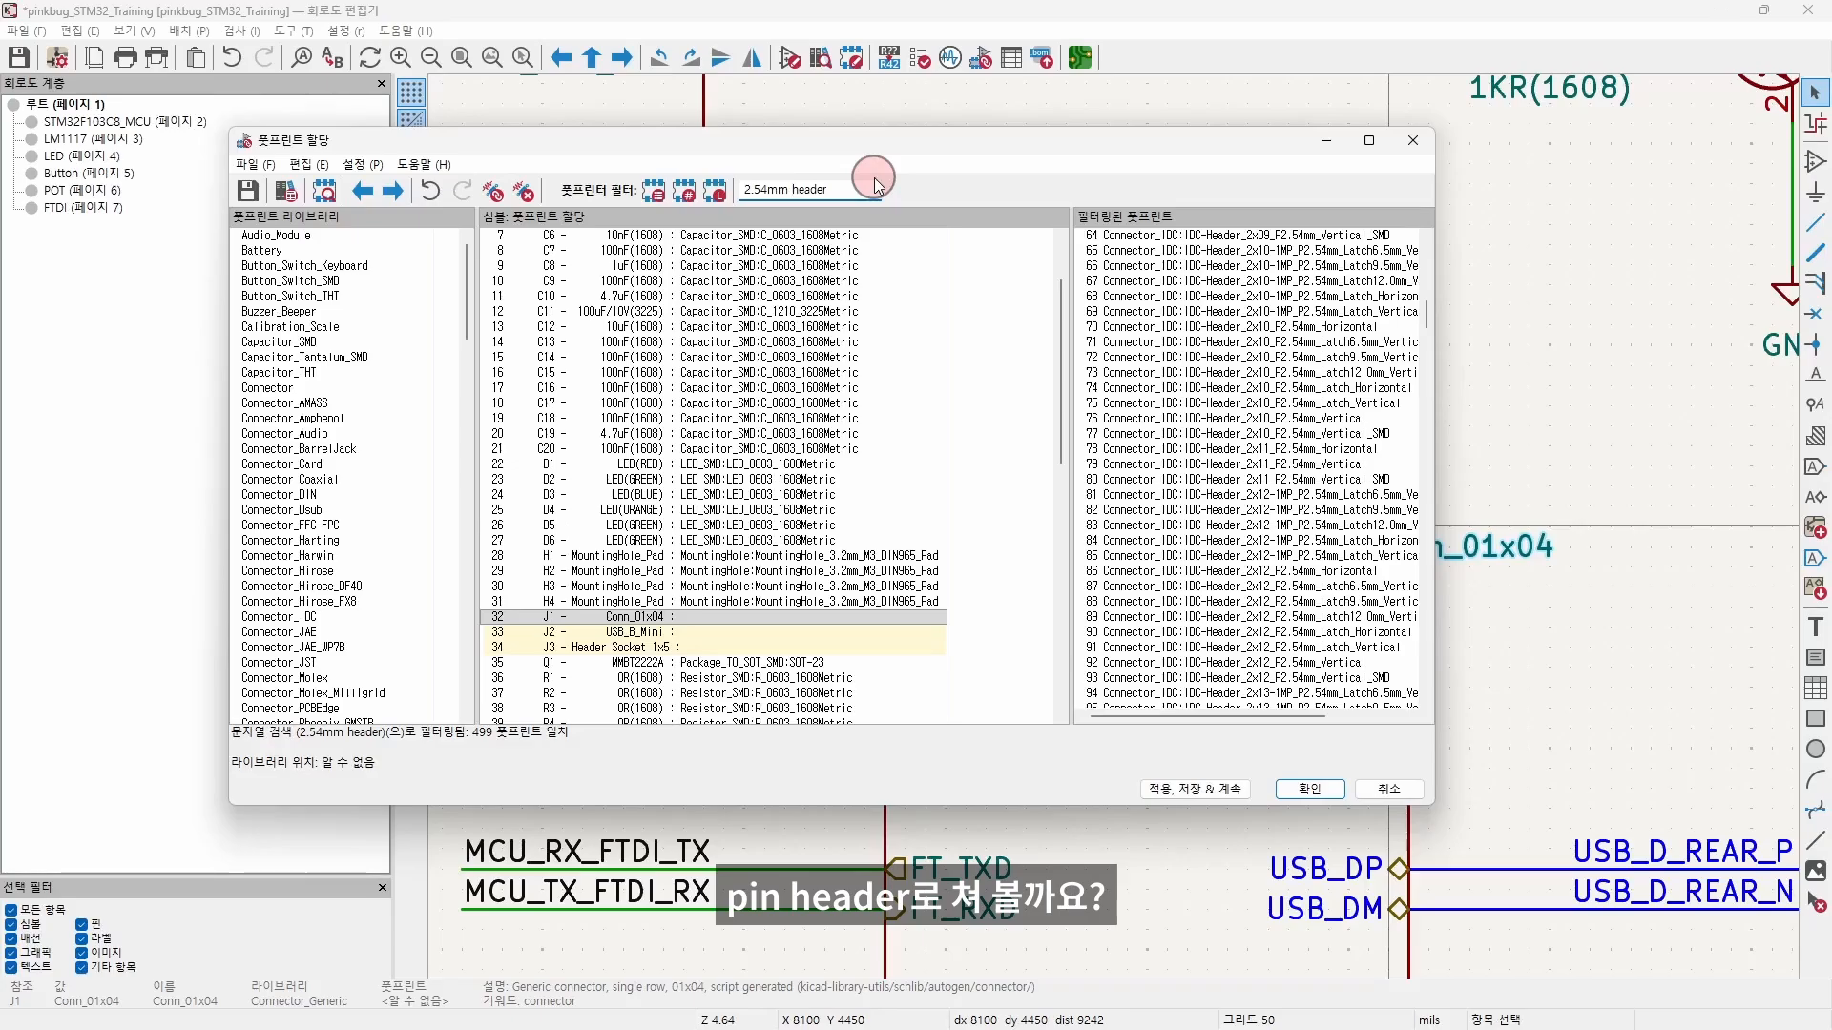
{"action": "type", "text": "pinheader"}
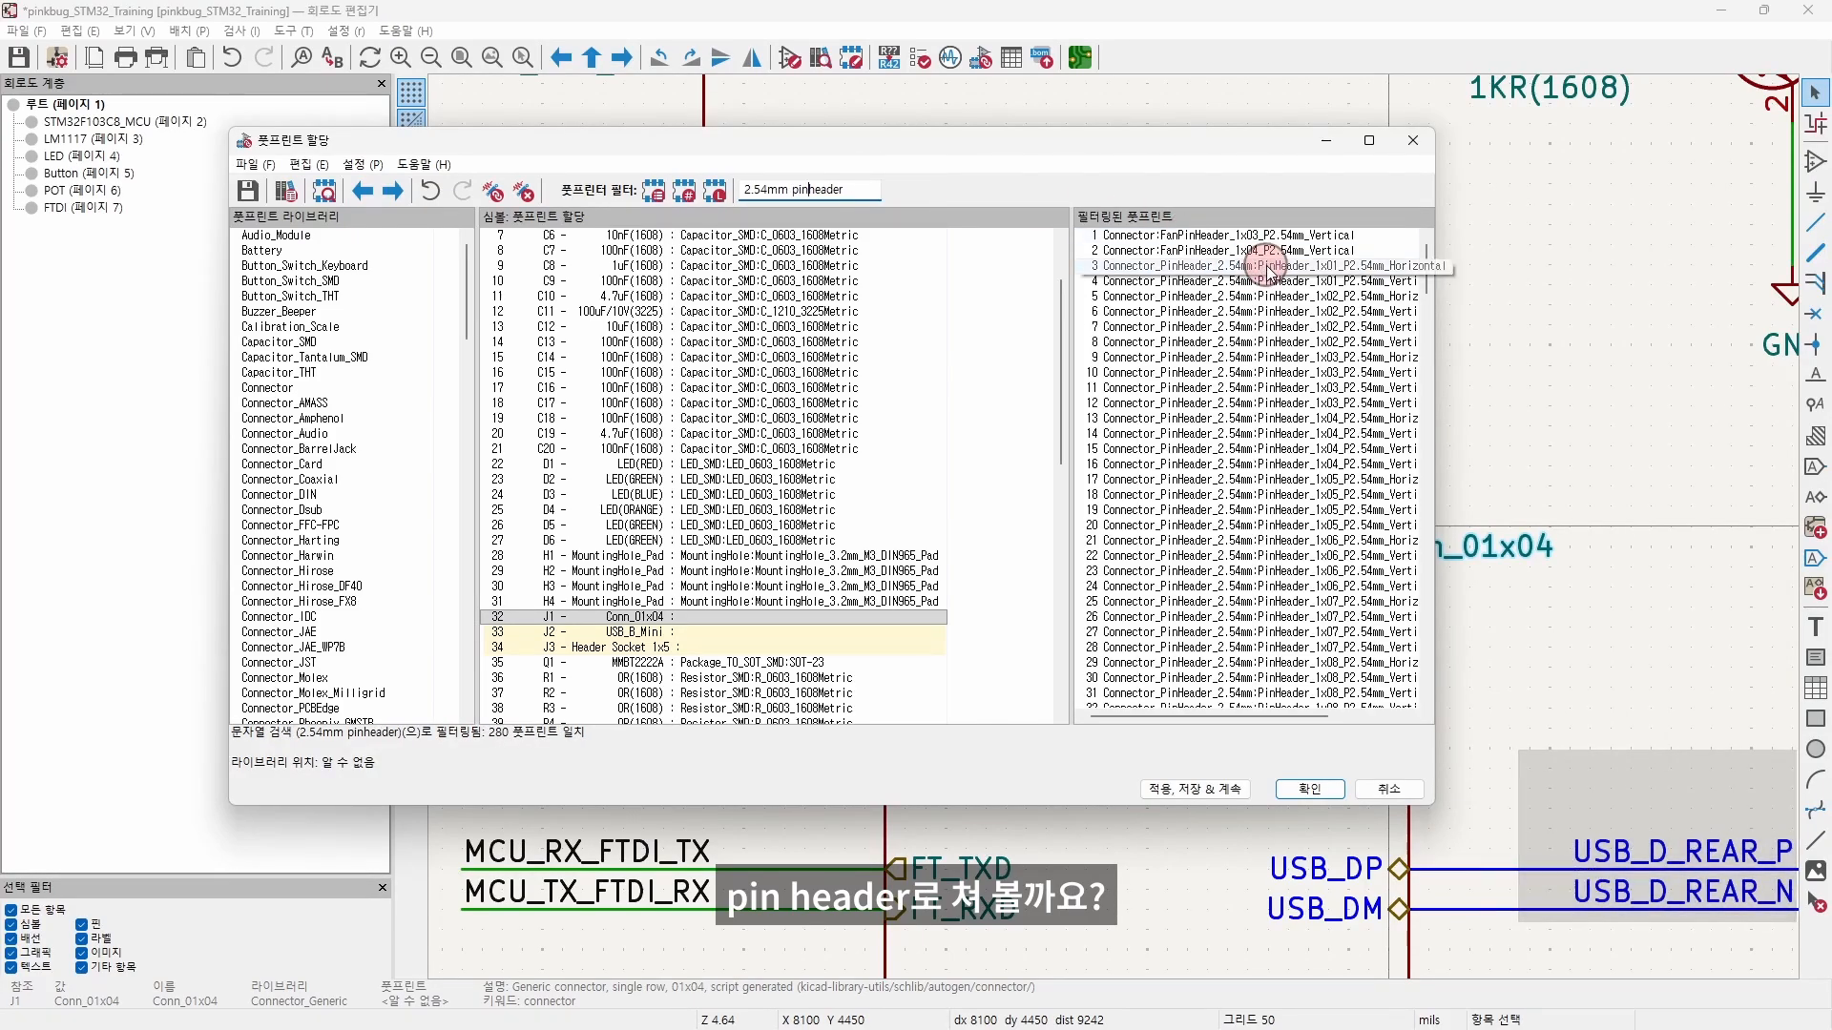
{"action": "type", "text": " 1x"}
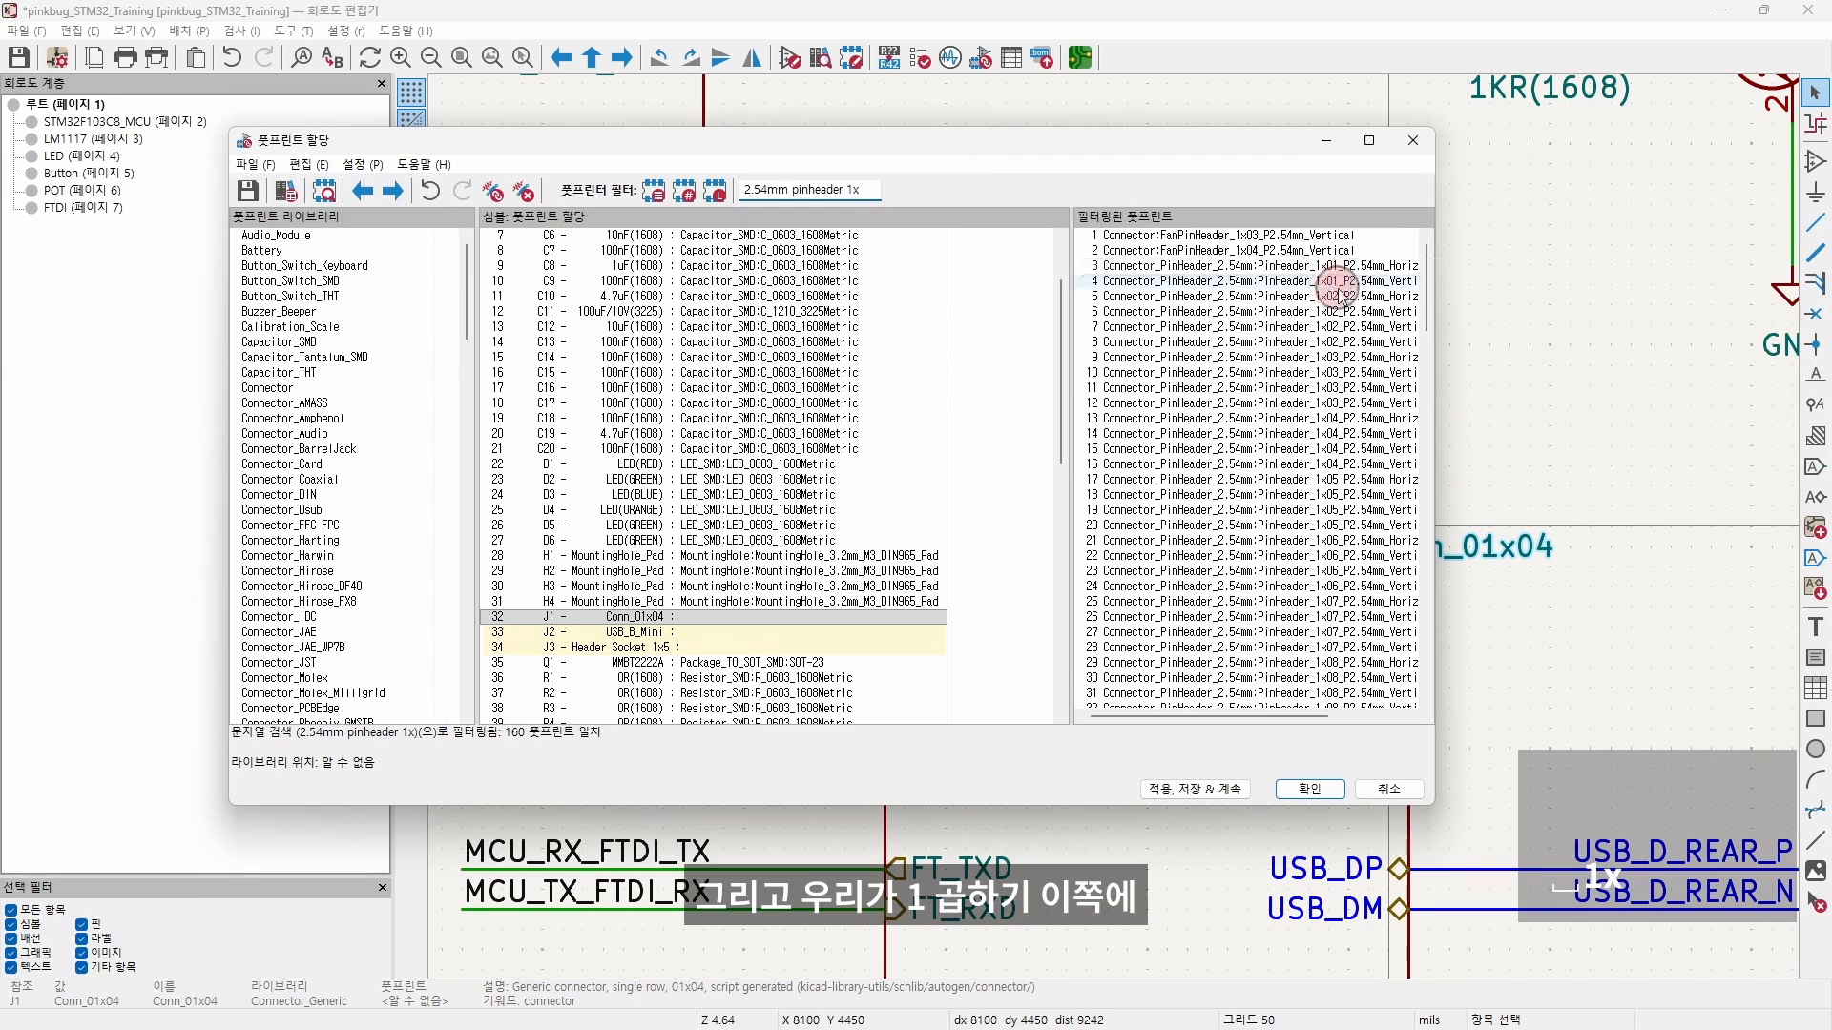
{"action": "type", "text": "04"}
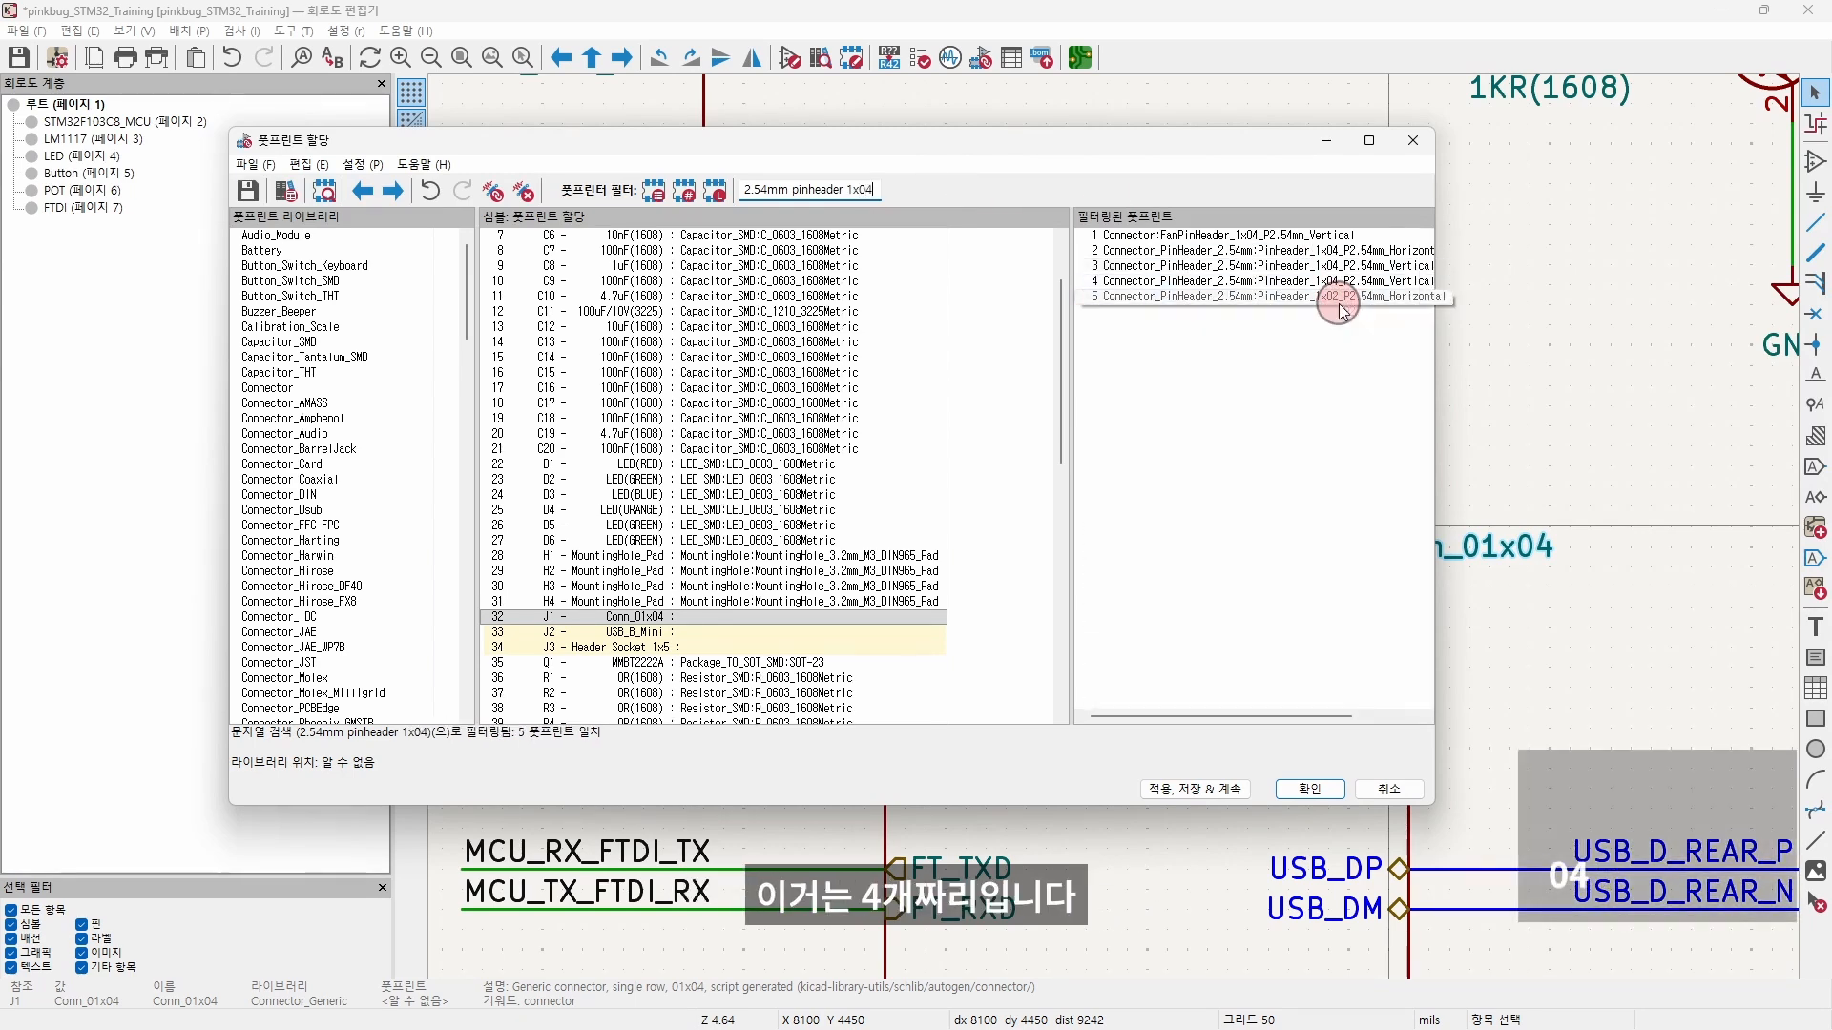
Step: Select the vertical 1x04 pin header footprint and widen the window and filtered footprint list to fit the full names
{"action": "left_click", "coordinate": [1282, 268]}
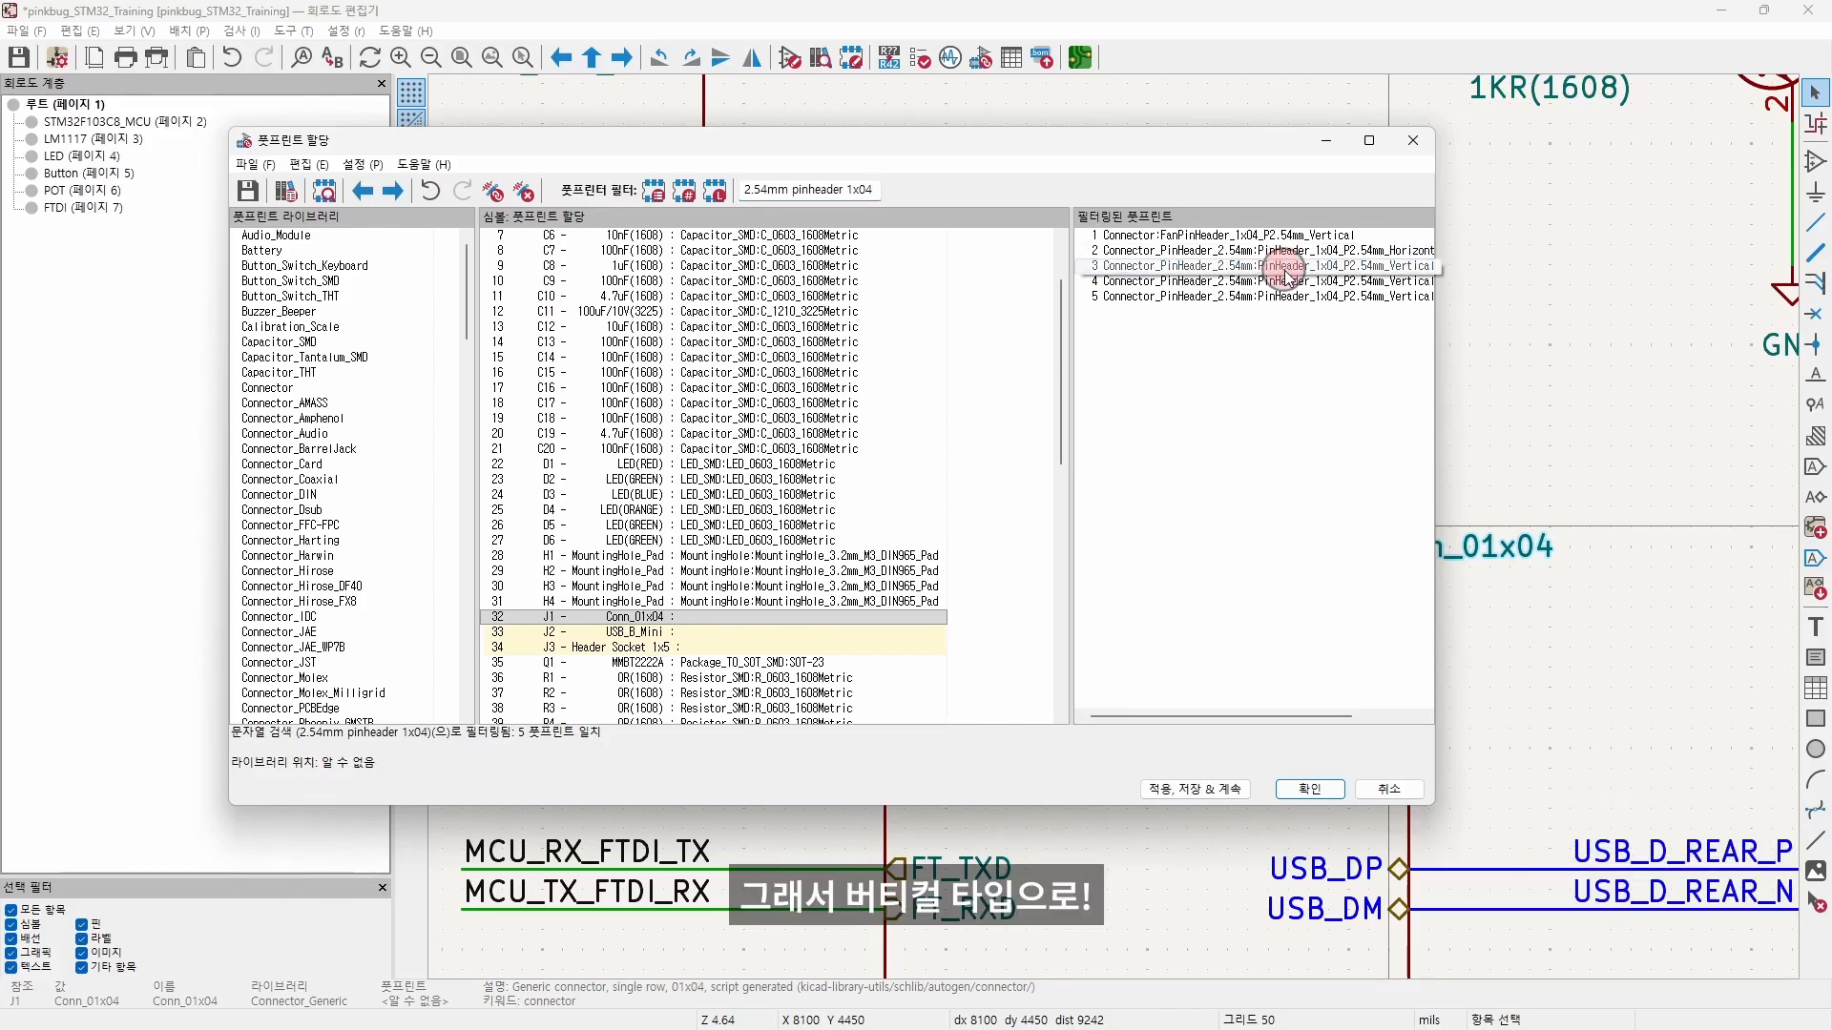
{"action": "left_click_drag", "start_coordinate": [1434, 276], "coordinate": [1518, 277]}
{"action": "left_click_drag", "start_coordinate": [1154, 289], "coordinate": [1062, 289]}
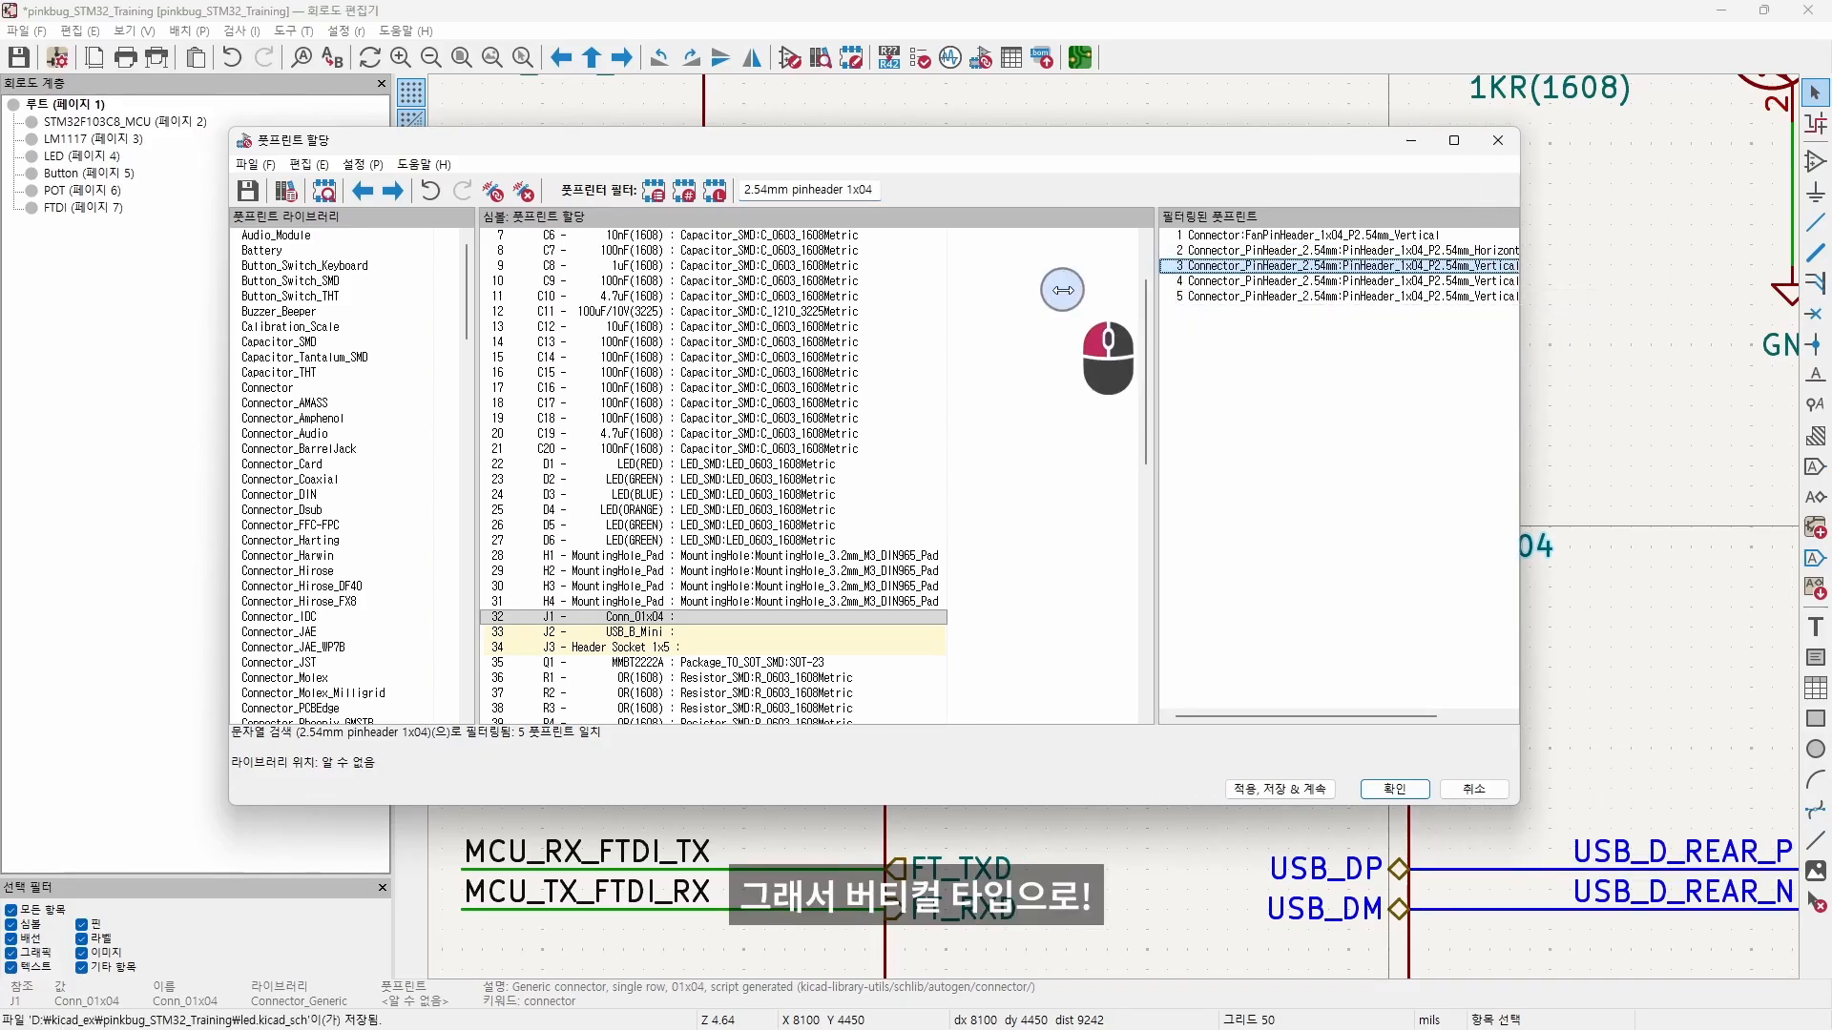
Step: Inspect the vertical 1x04 pin header in 3D and assign Connector_PinHeader_2.54mm:PinHeader_1x04_P2.54mm_Vertical to J1
{"action": "left_click", "coordinate": [1443, 268]}
{"action": "double_click", "coordinate": [1444, 268]}
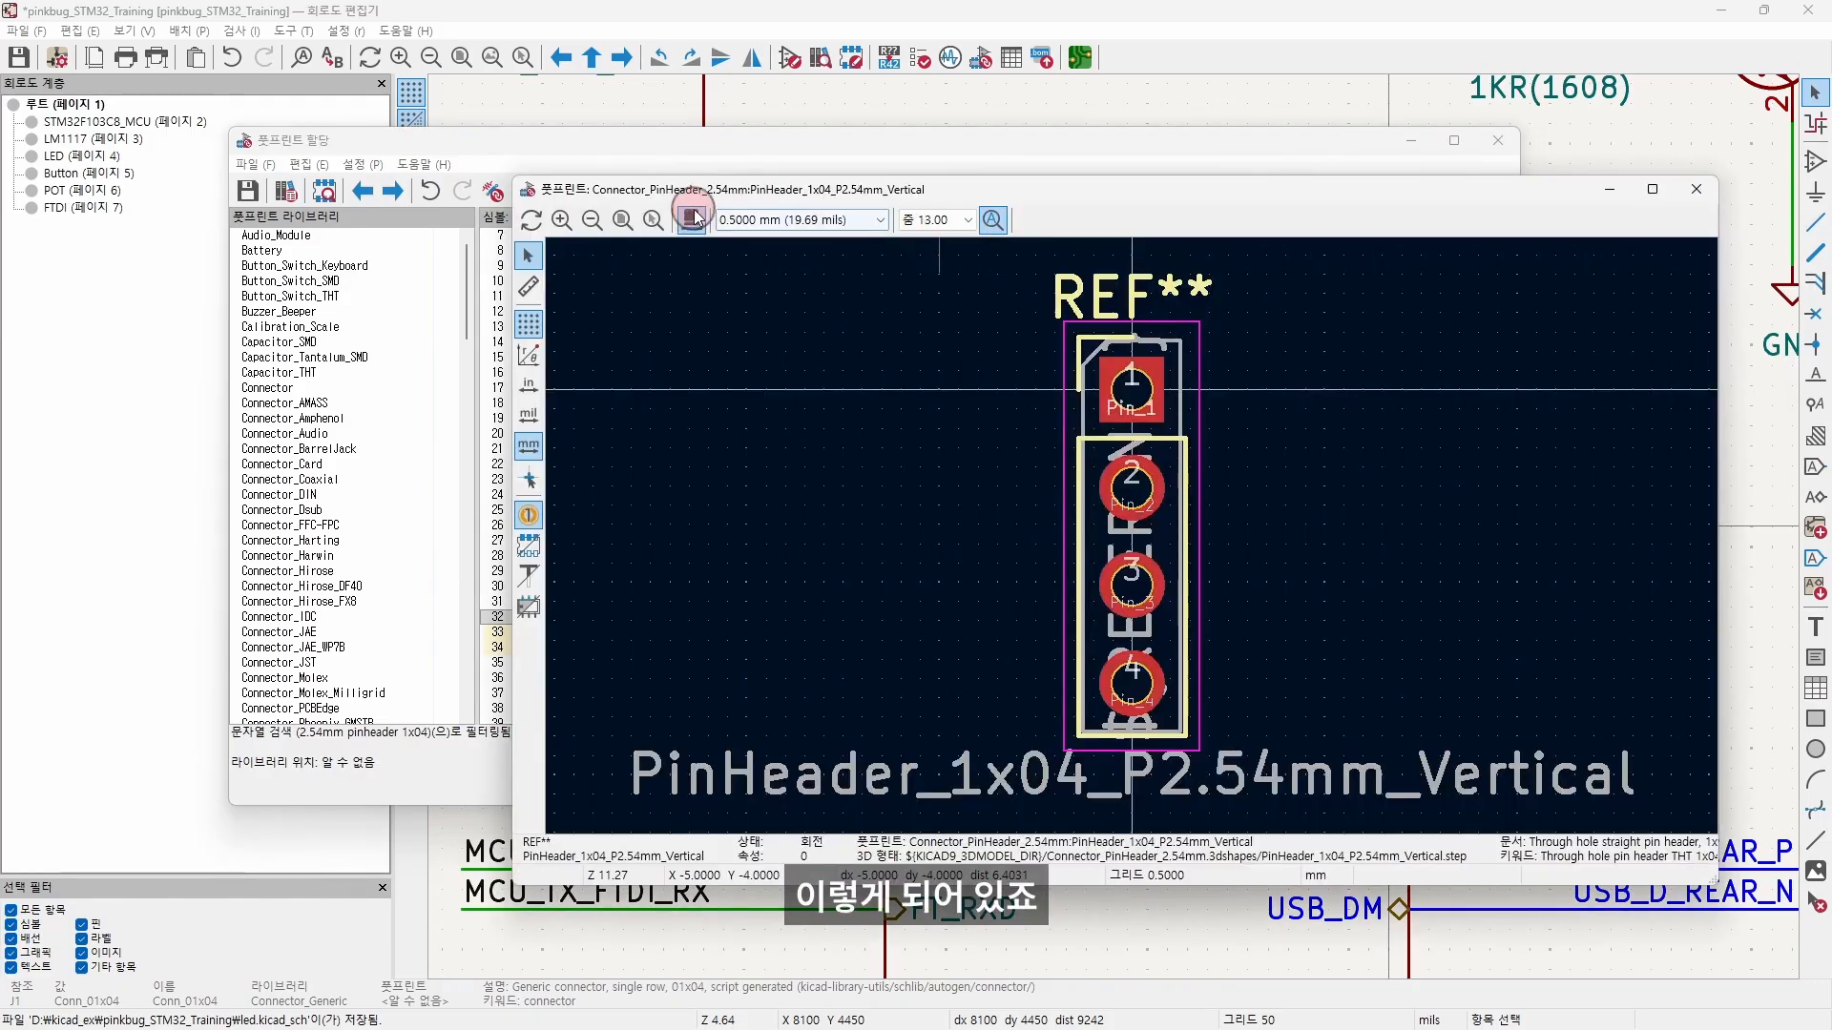
{"action": "left_click", "coordinate": [683, 219]}
{"action": "left_click_drag", "start_coordinate": [920, 592], "coordinate": [1266, 351]}
{"action": "left_click_drag", "start_coordinate": [882, 701], "coordinate": [1399, 307]}
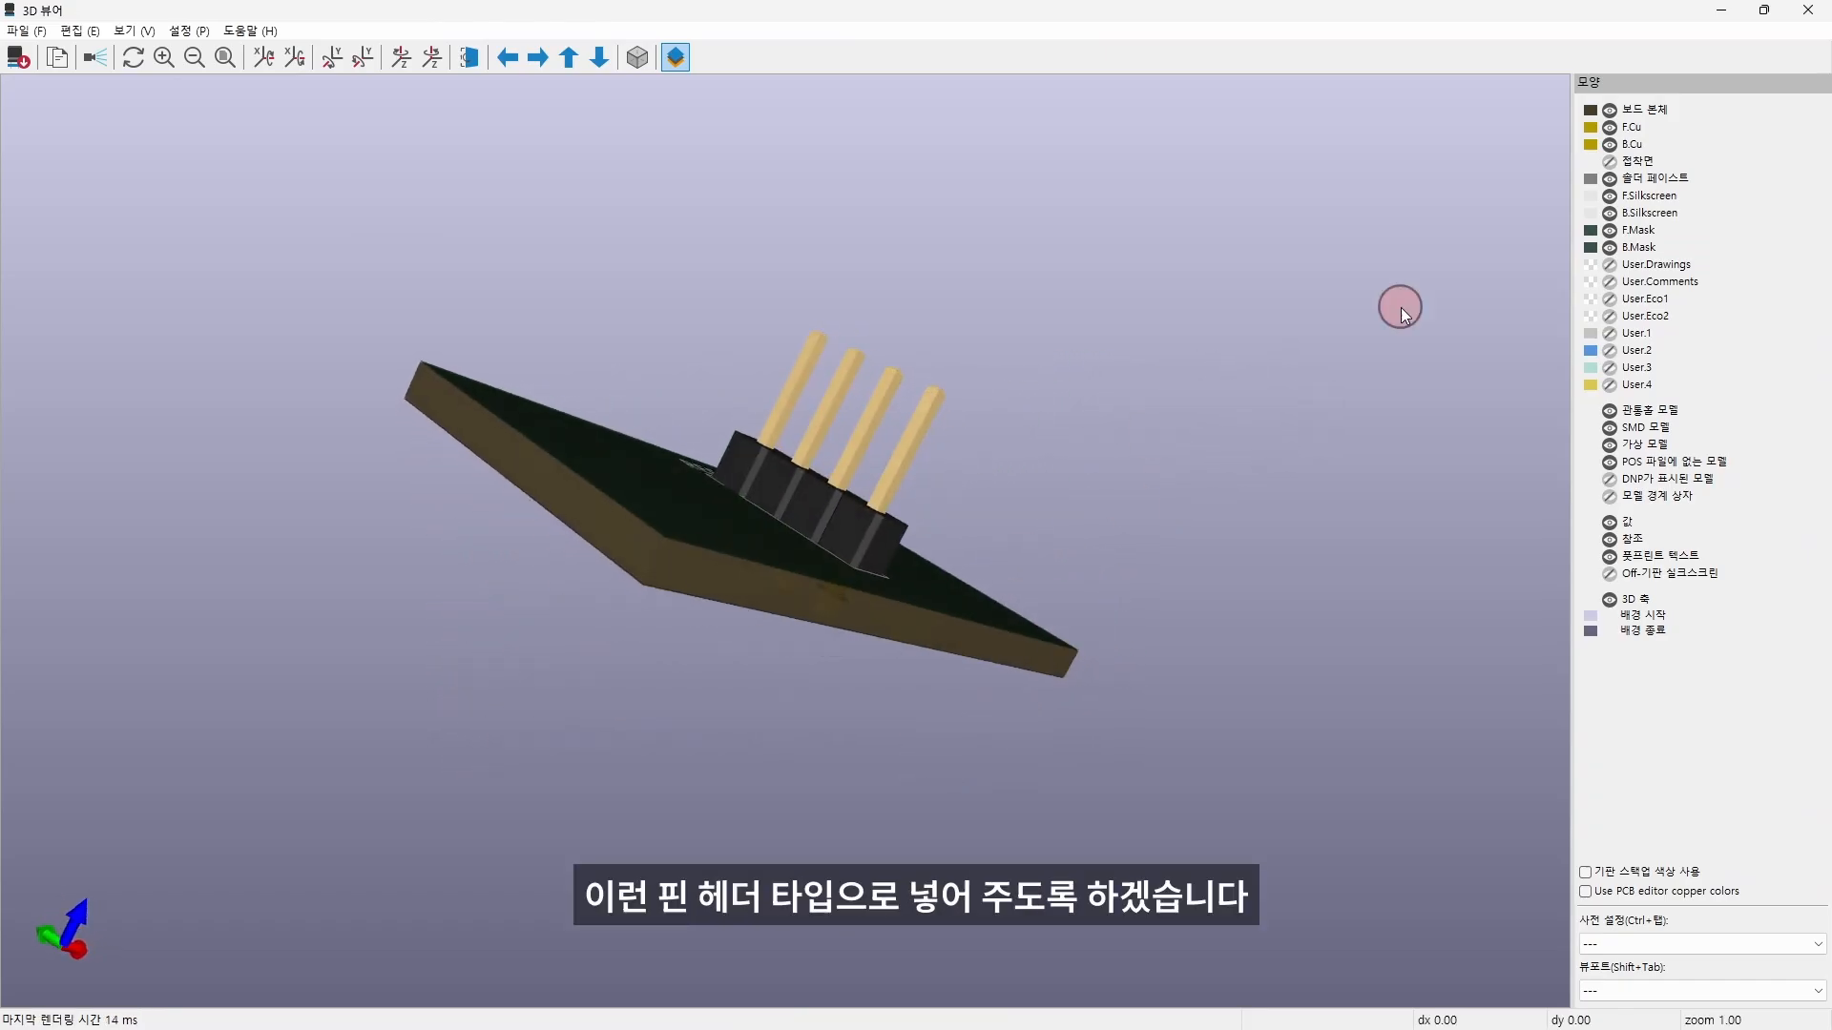
{"action": "left_click", "coordinate": [1812, 17]}
{"action": "left_click", "coordinate": [1694, 190]}
{"action": "double_click", "coordinate": [1178, 267]}
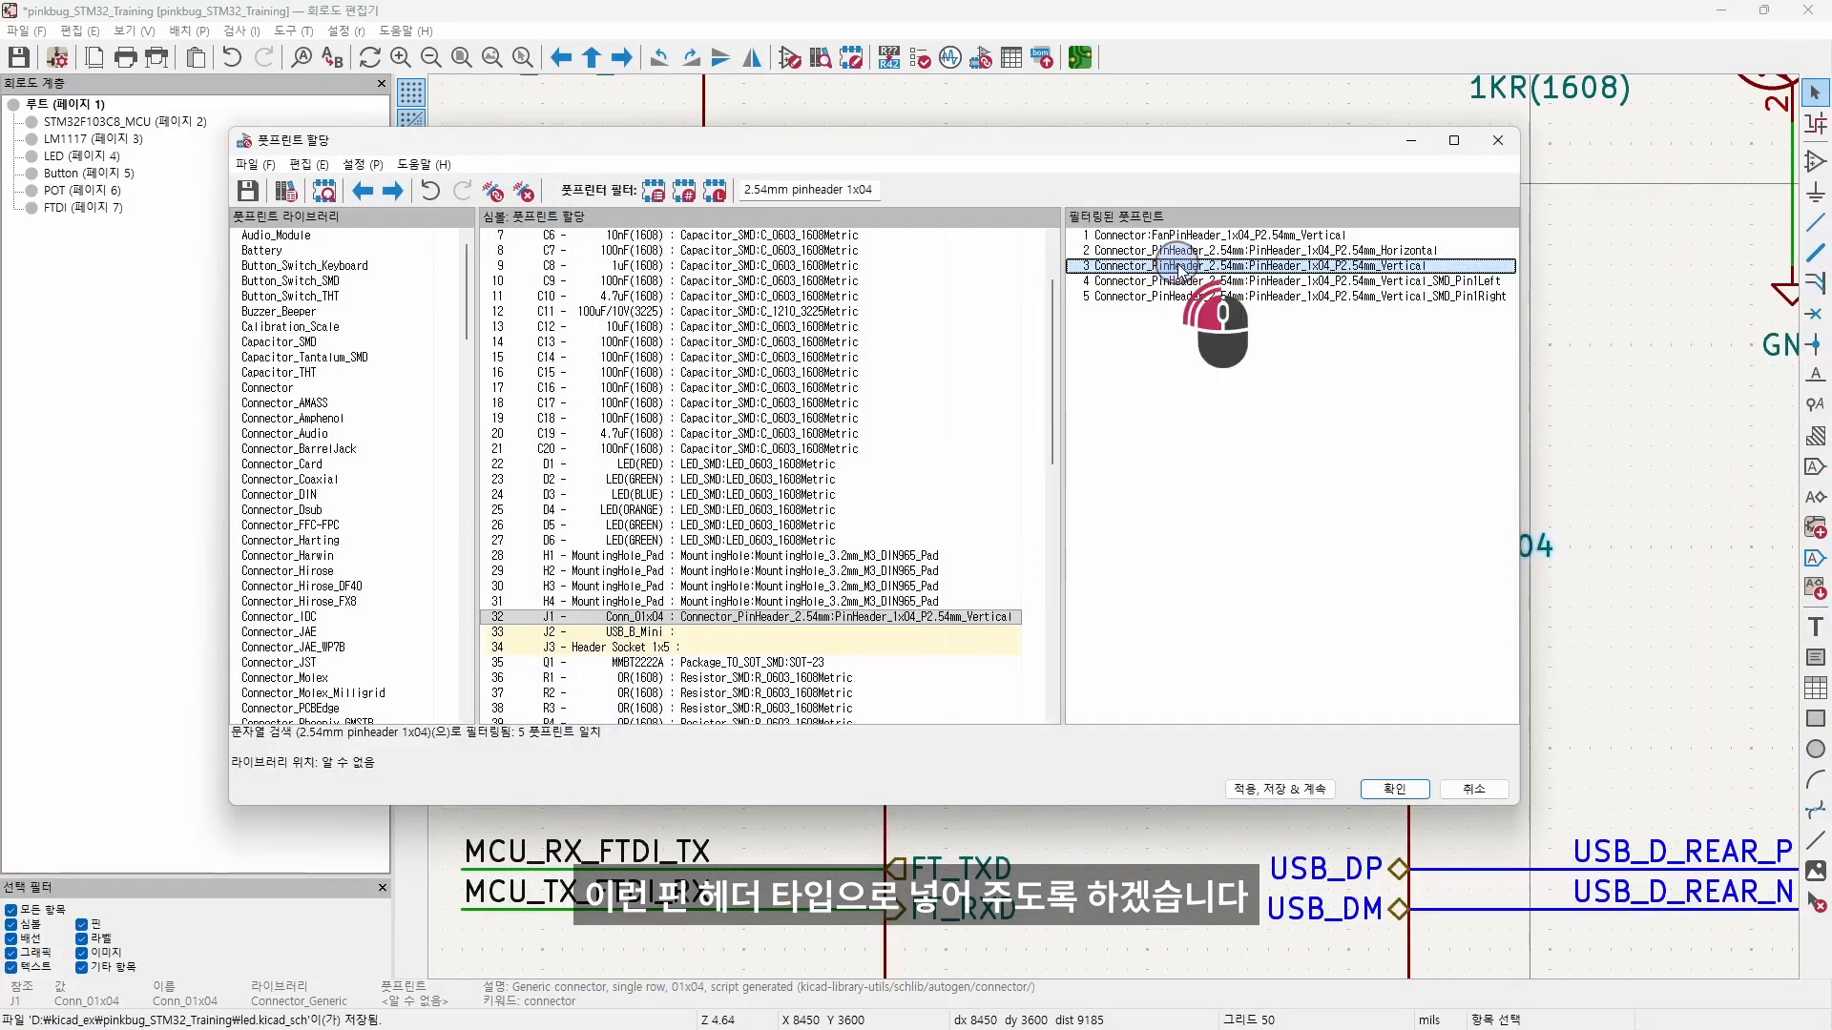
Step: Filter the footprints with "2.54mm pinheader 1x05" and assign Connector_PinHeader_2.54mm:PinHeader_1x05_P2.54mm_Vertical to header socket J3
{"action": "left_click", "coordinate": [659, 634]}
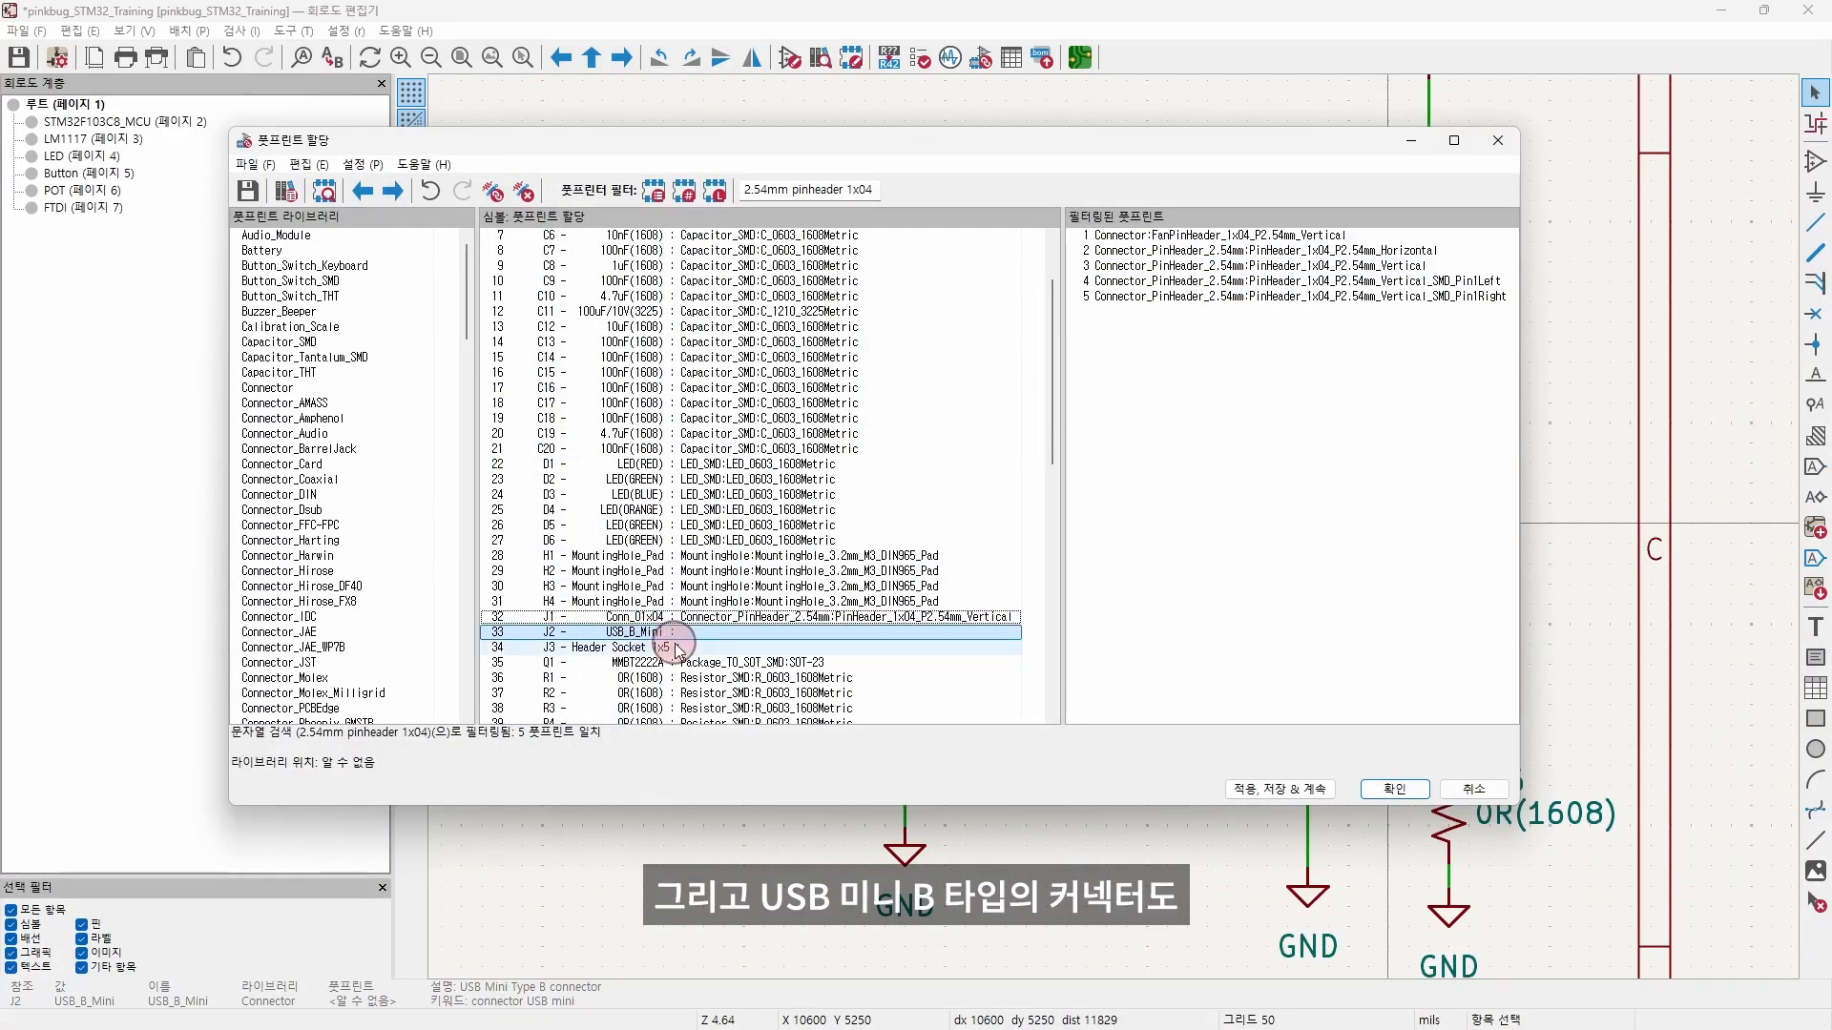
{"action": "left_click", "coordinate": [707, 646]}
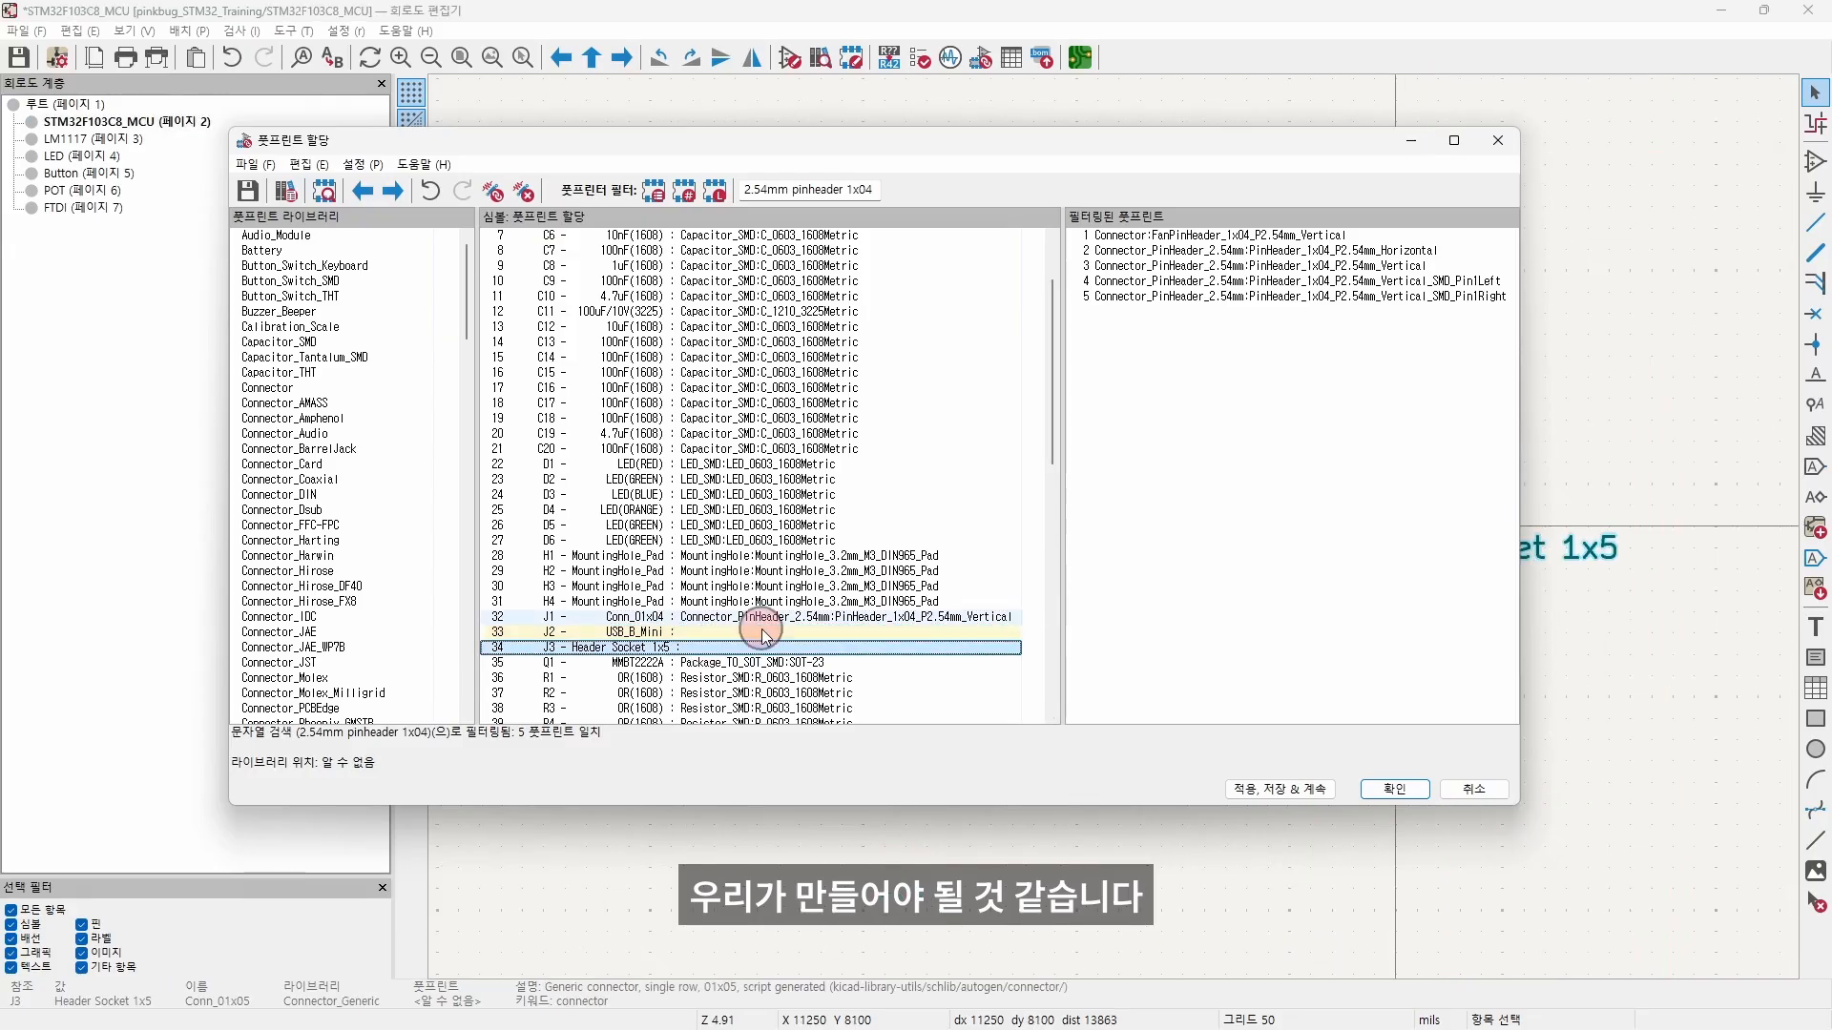
{"action": "left_click", "coordinate": [863, 189]}
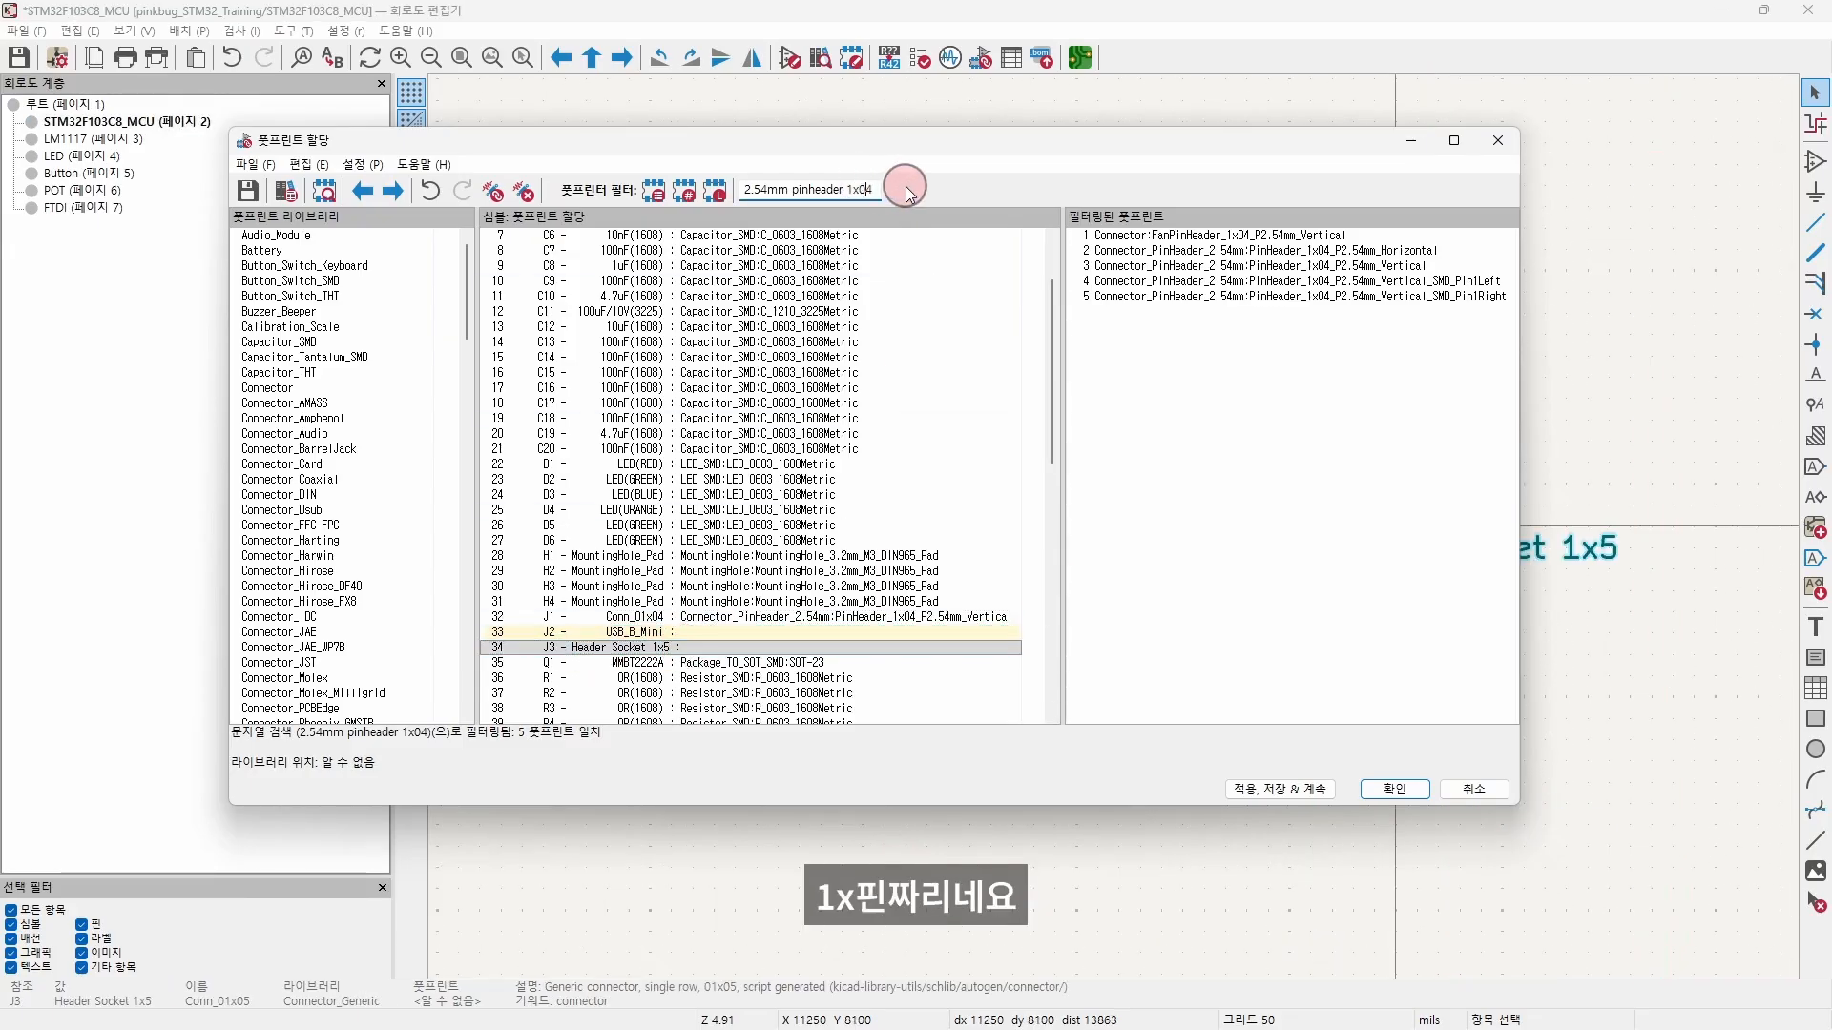
{"action": "key", "text": "Delete"}
{"action": "type", "text": "5"}
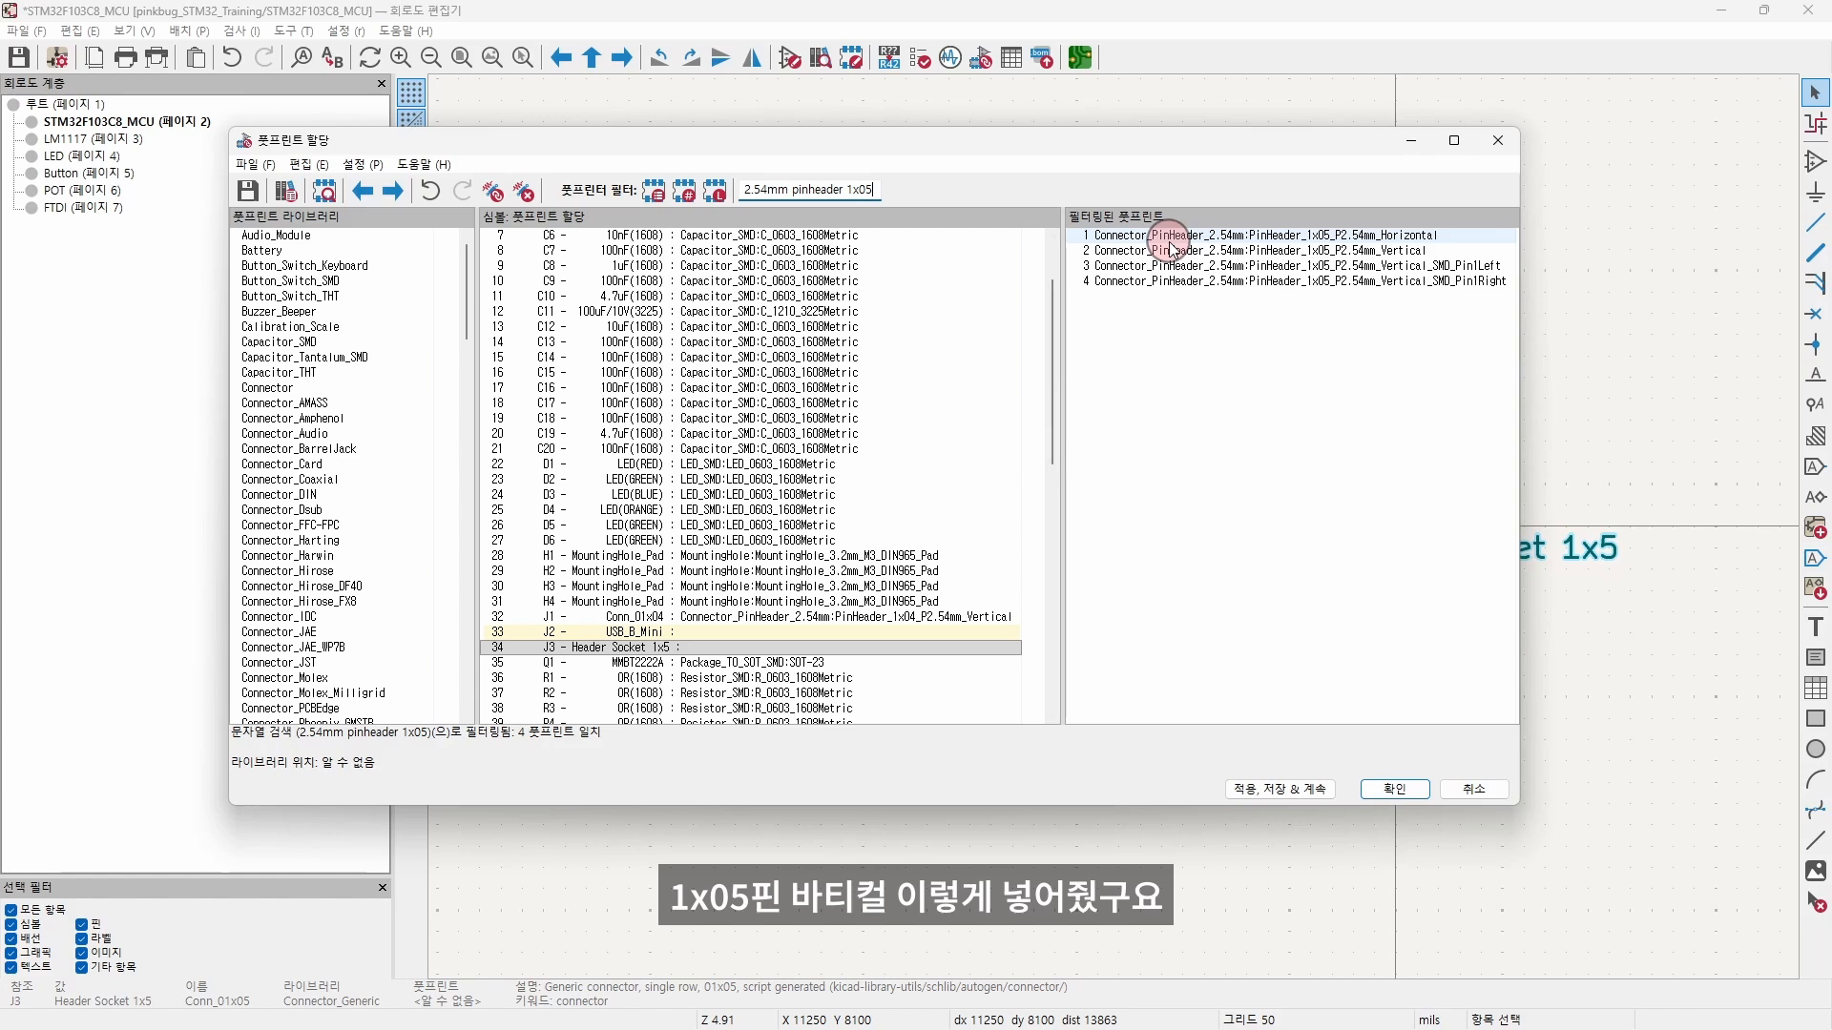
{"action": "double_click", "coordinate": [1172, 250]}
Step: Select potentiometer RV1, filter the footprints with "potentiometer" and check the part number and photo in the C202382 (2).pdf datasheet
{"action": "scroll", "coordinate": [932, 381], "scroll_direction": "down", "scroll_amount": 5}
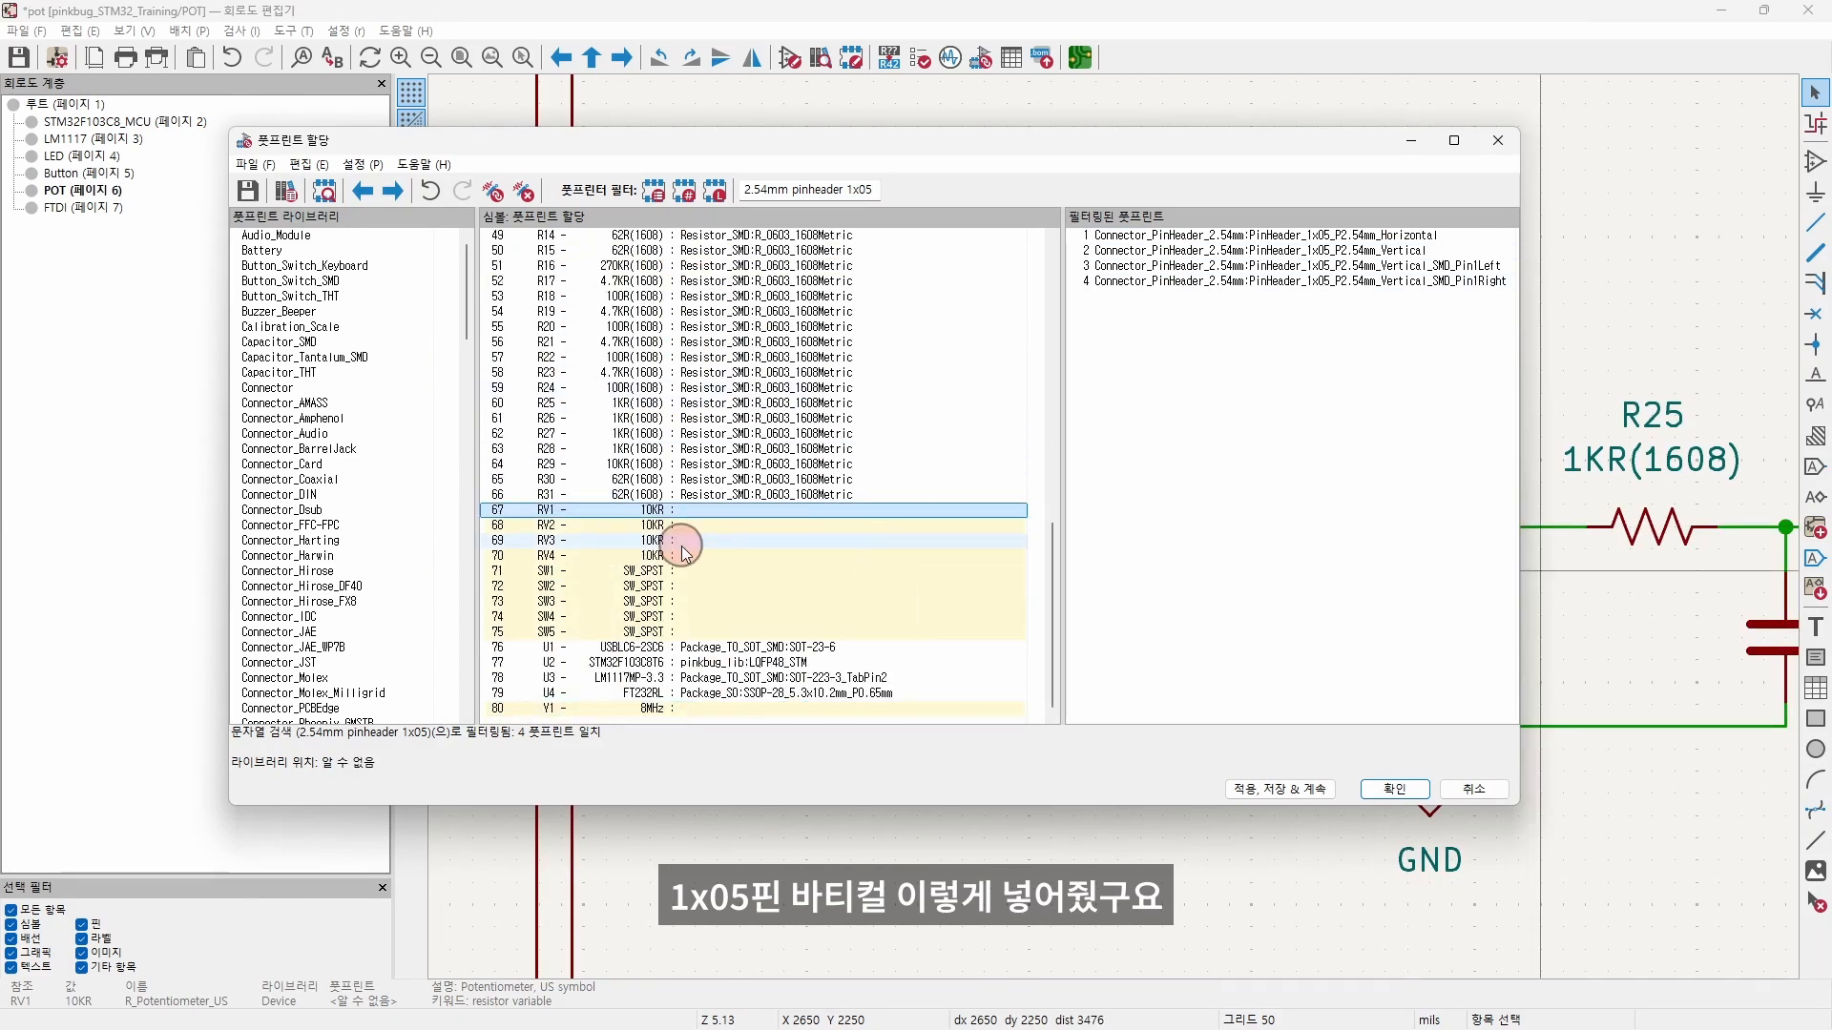
{"action": "left_click", "coordinate": [798, 522], "text": "shift"}
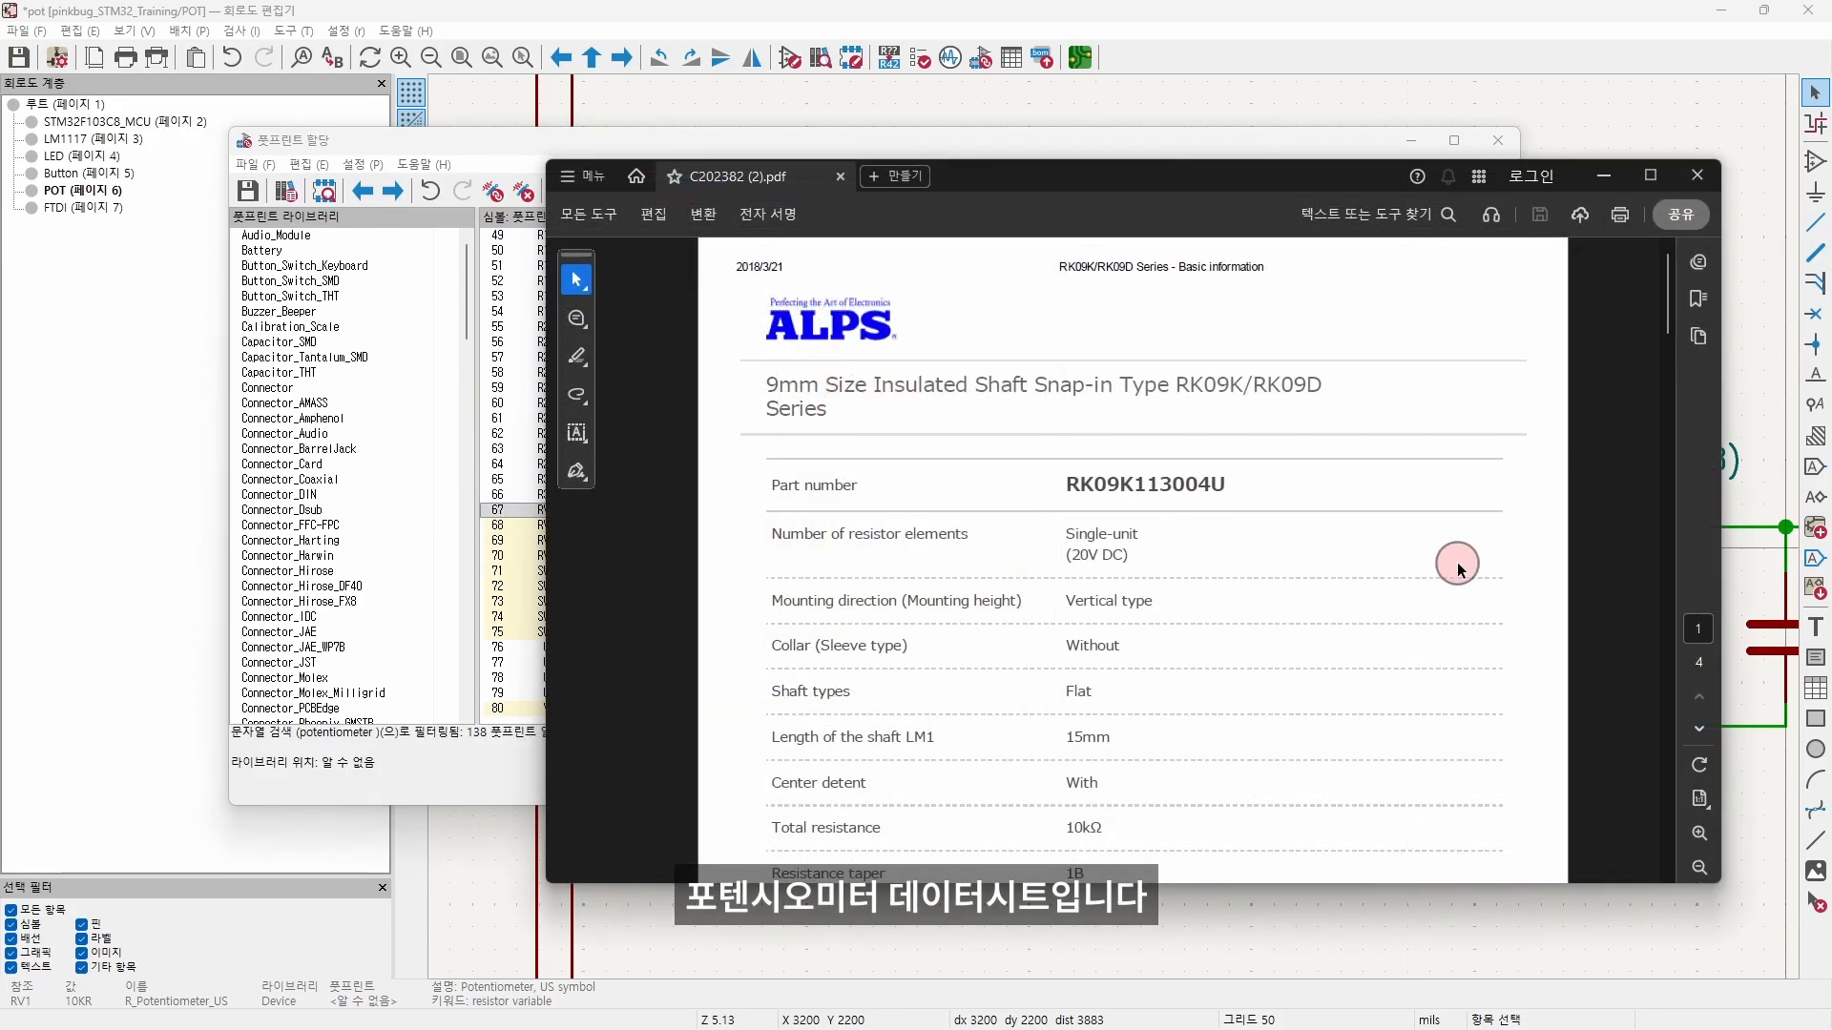
{"action": "left_click_drag", "start_coordinate": [1066, 484], "coordinate": [1119, 487]}
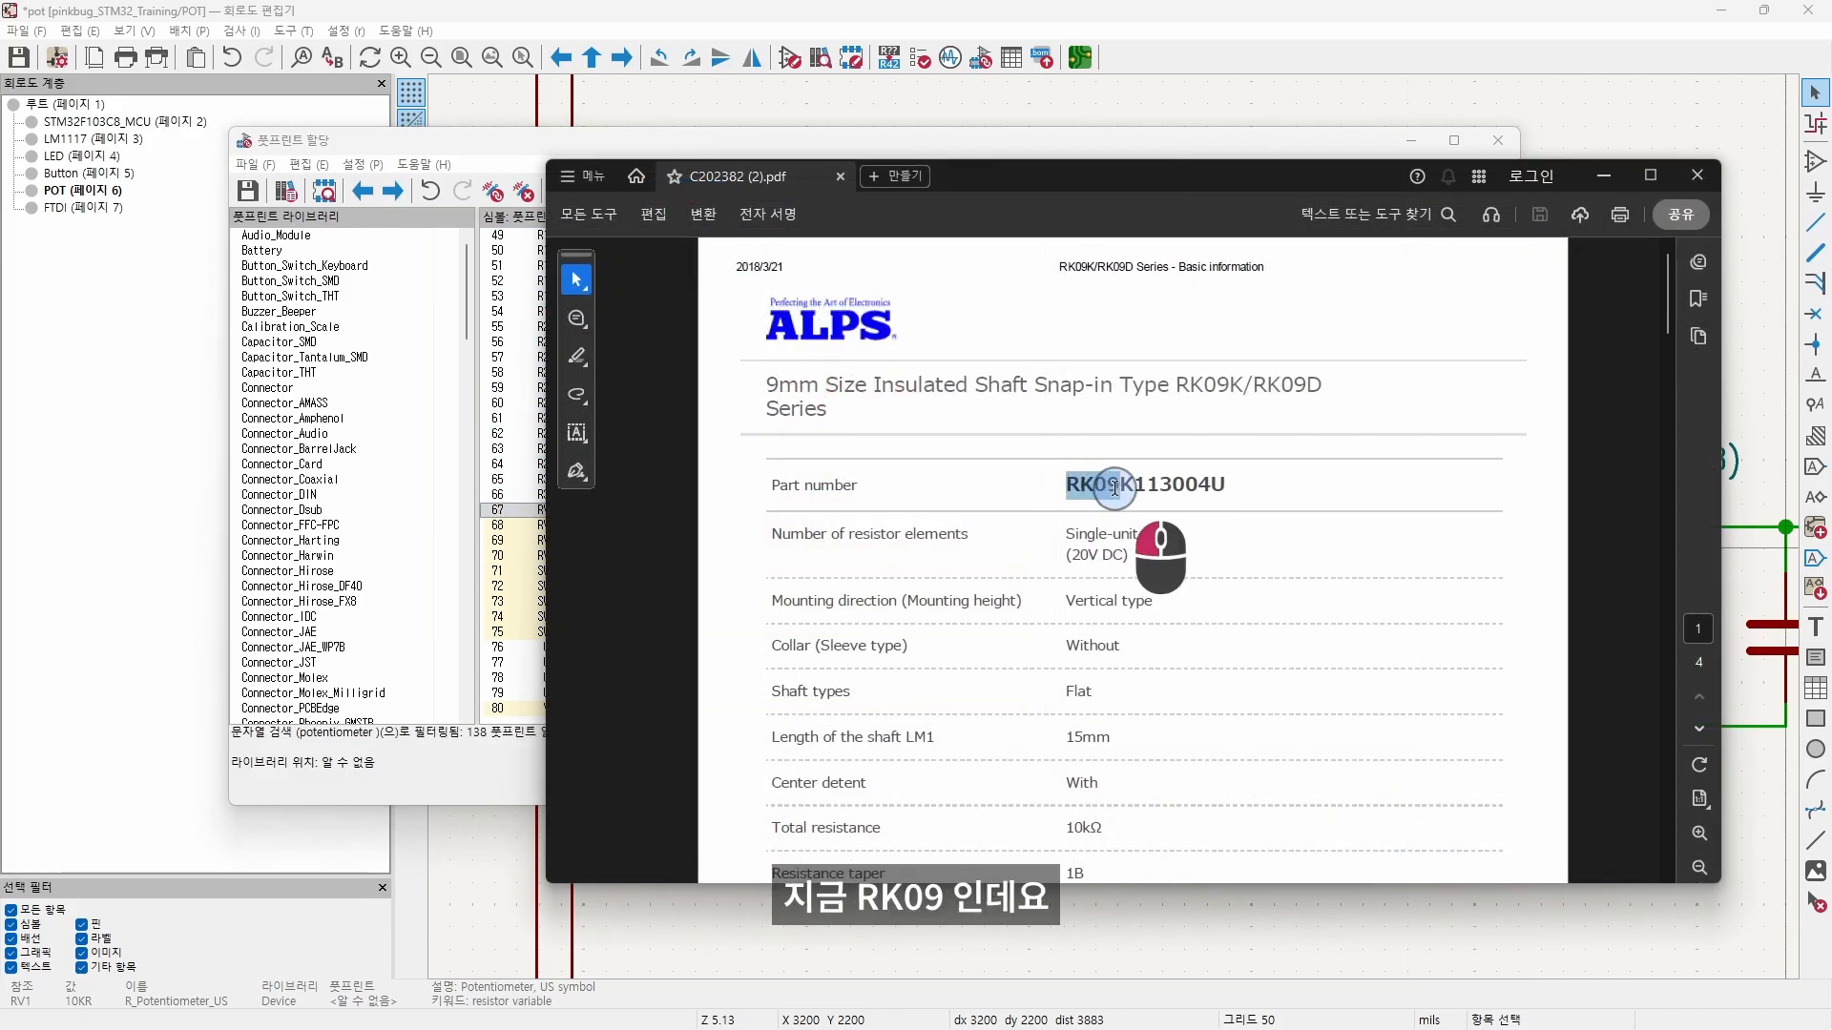
{"action": "left_click", "coordinate": [885, 432]}
{"action": "left_click_drag", "start_coordinate": [1667, 278], "coordinate": [1657, 437]}
{"action": "left_click_drag", "start_coordinate": [1210, 175], "coordinate": [1831, 159]}
Step: Narrow the footprint filter to "potentiometer rk09k" and select Potentiometer_Alps_RK09K_Single_Vertical
{"action": "left_click", "coordinate": [835, 194]}
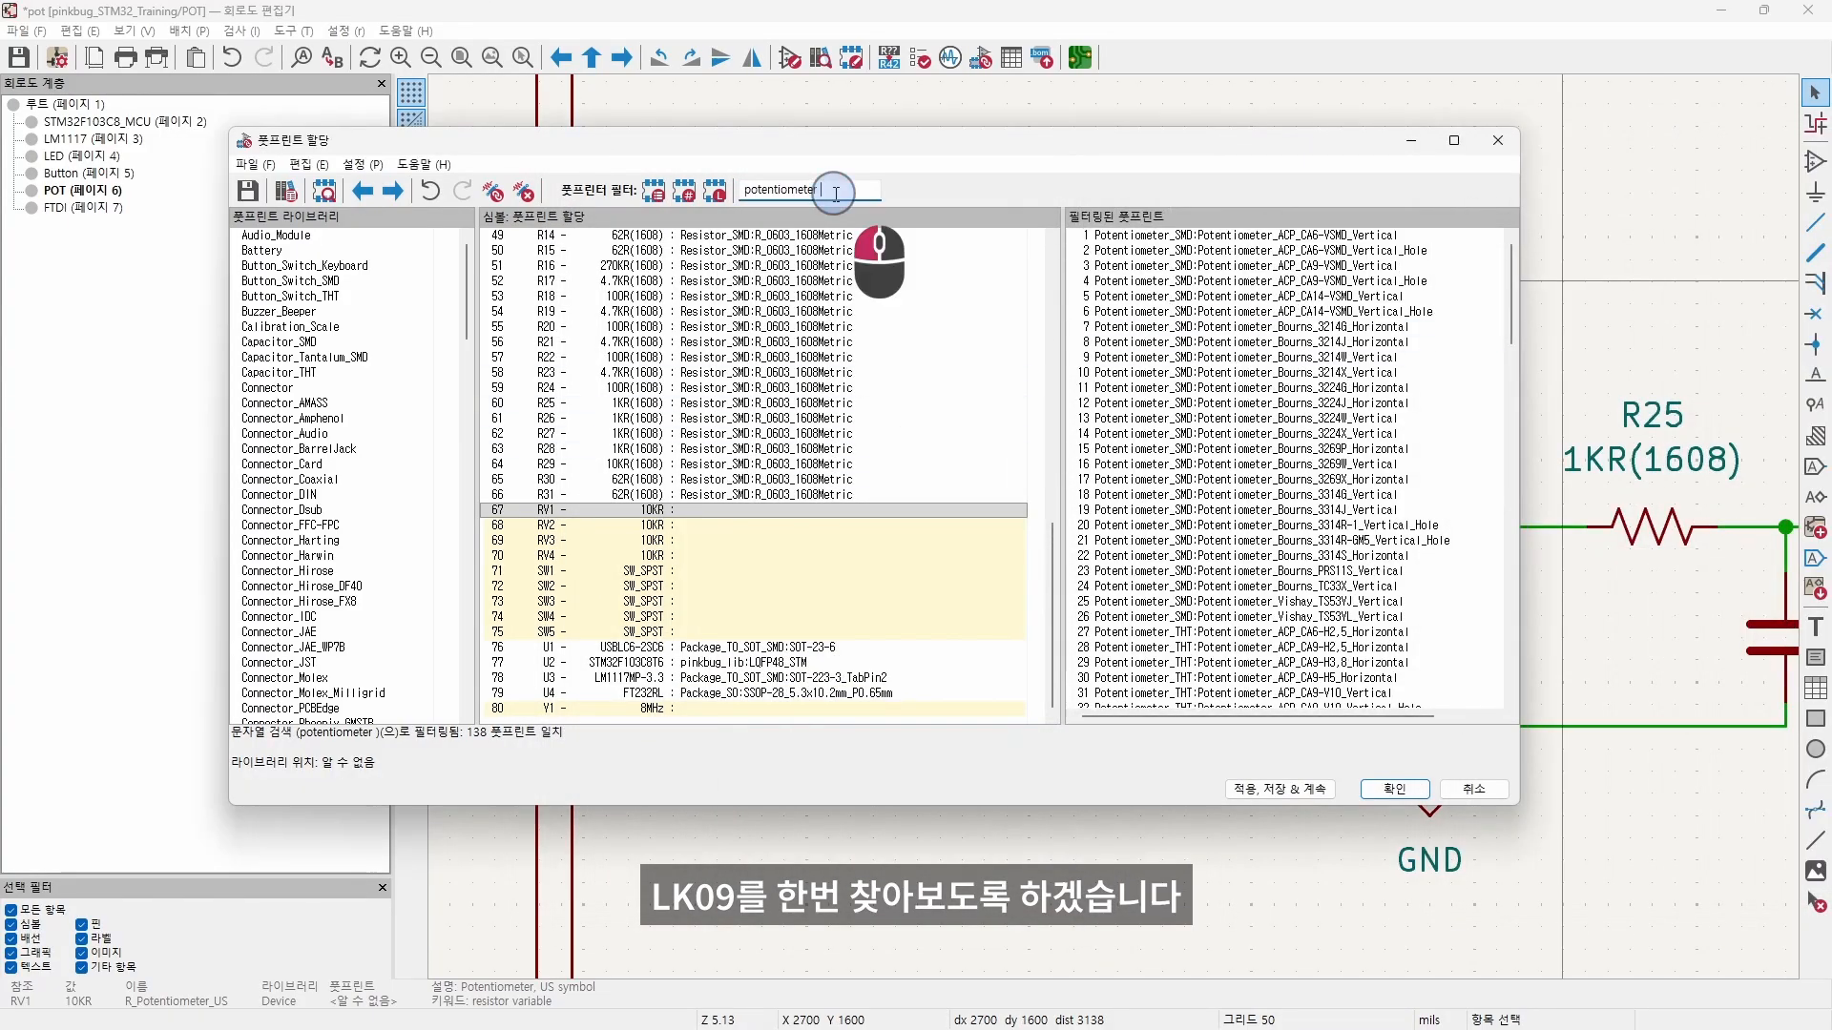
{"action": "type", "text": "rk09k"}
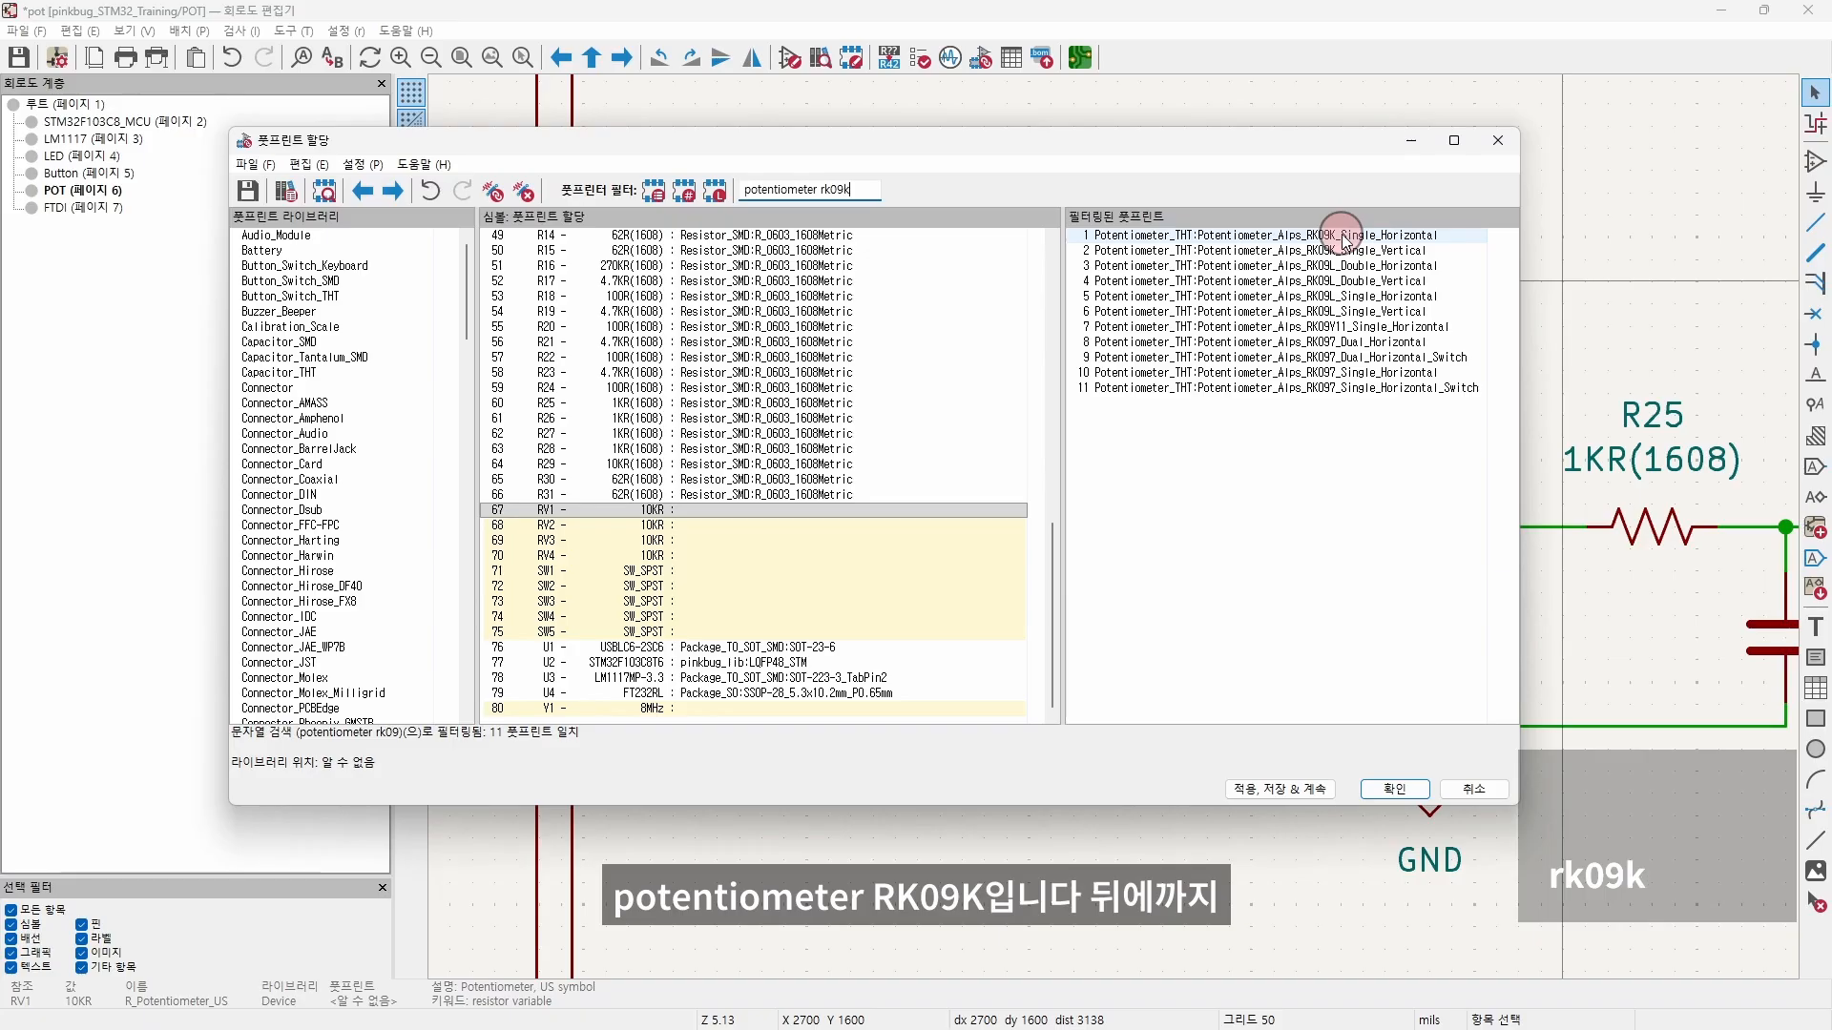
{"action": "left_click", "coordinate": [1347, 246]}
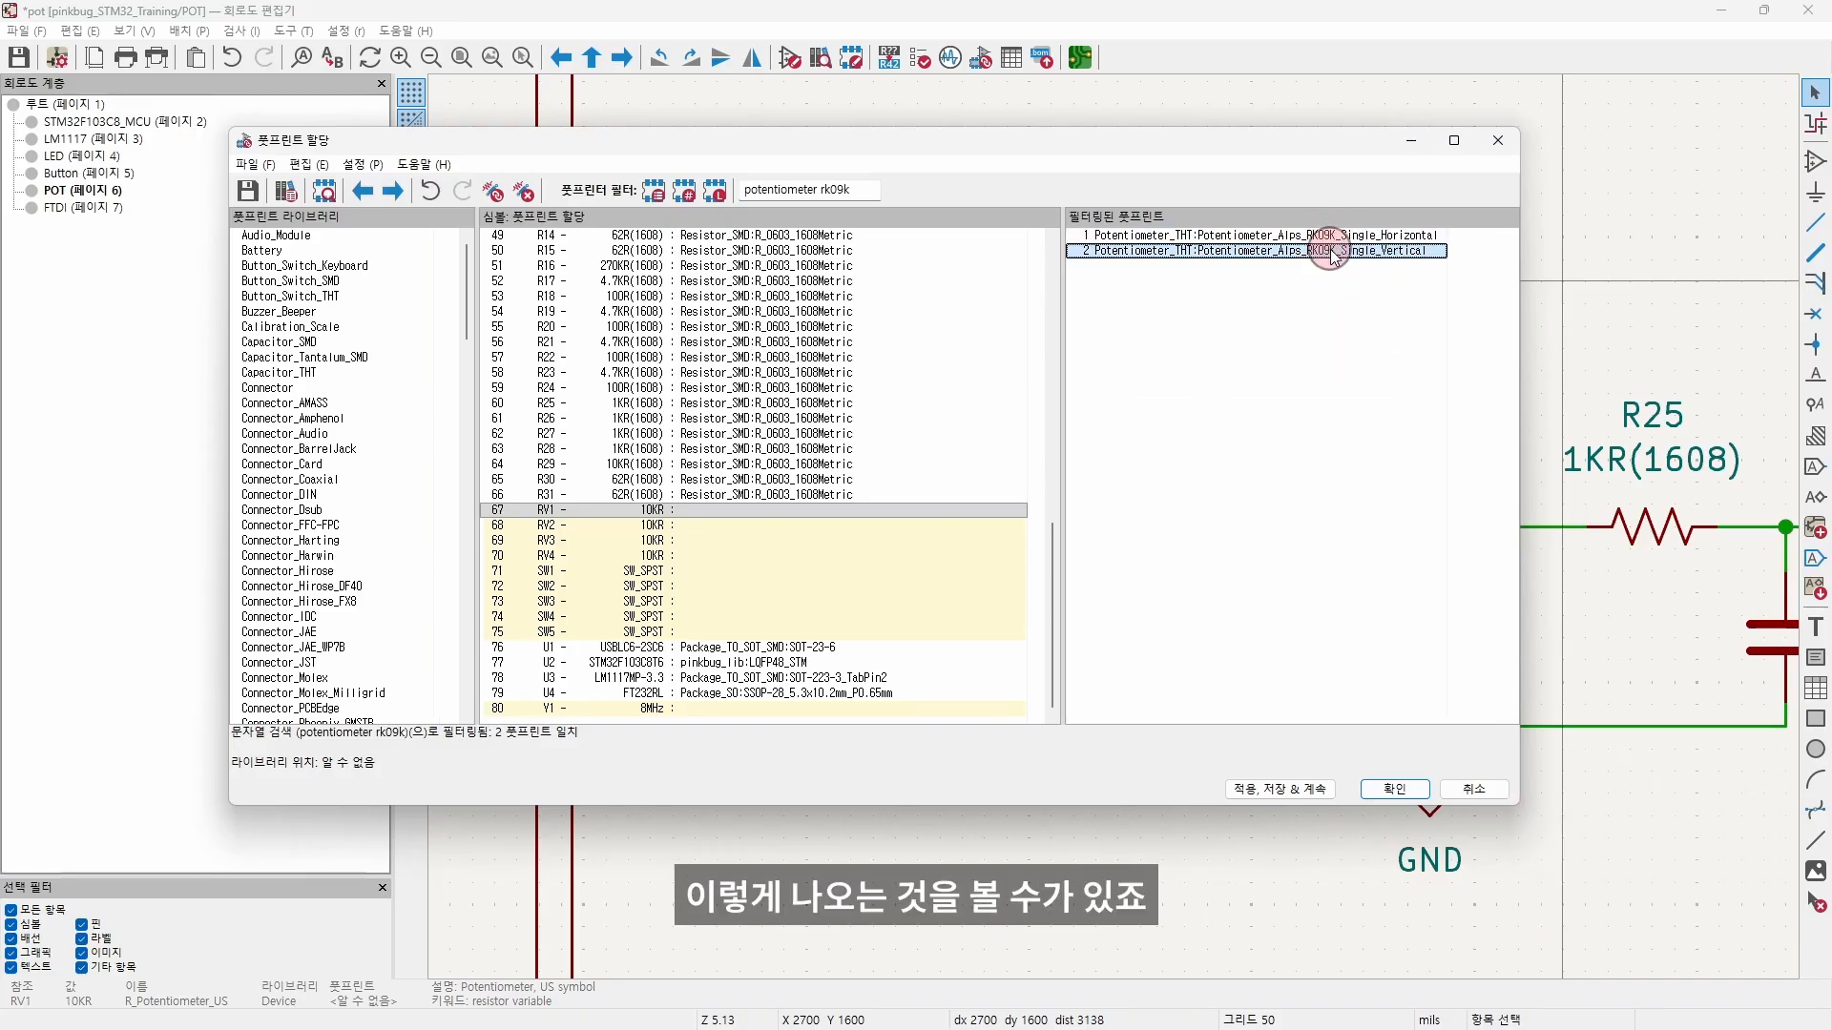
Step: Preview the Potentiometer_Alps_RK09K_Single_Vertical footprint in 2D and 3D and compare it with the datasheet photo
{"action": "right_click", "coordinate": [1333, 253]}
{"action": "left_click", "coordinate": [1383, 267]}
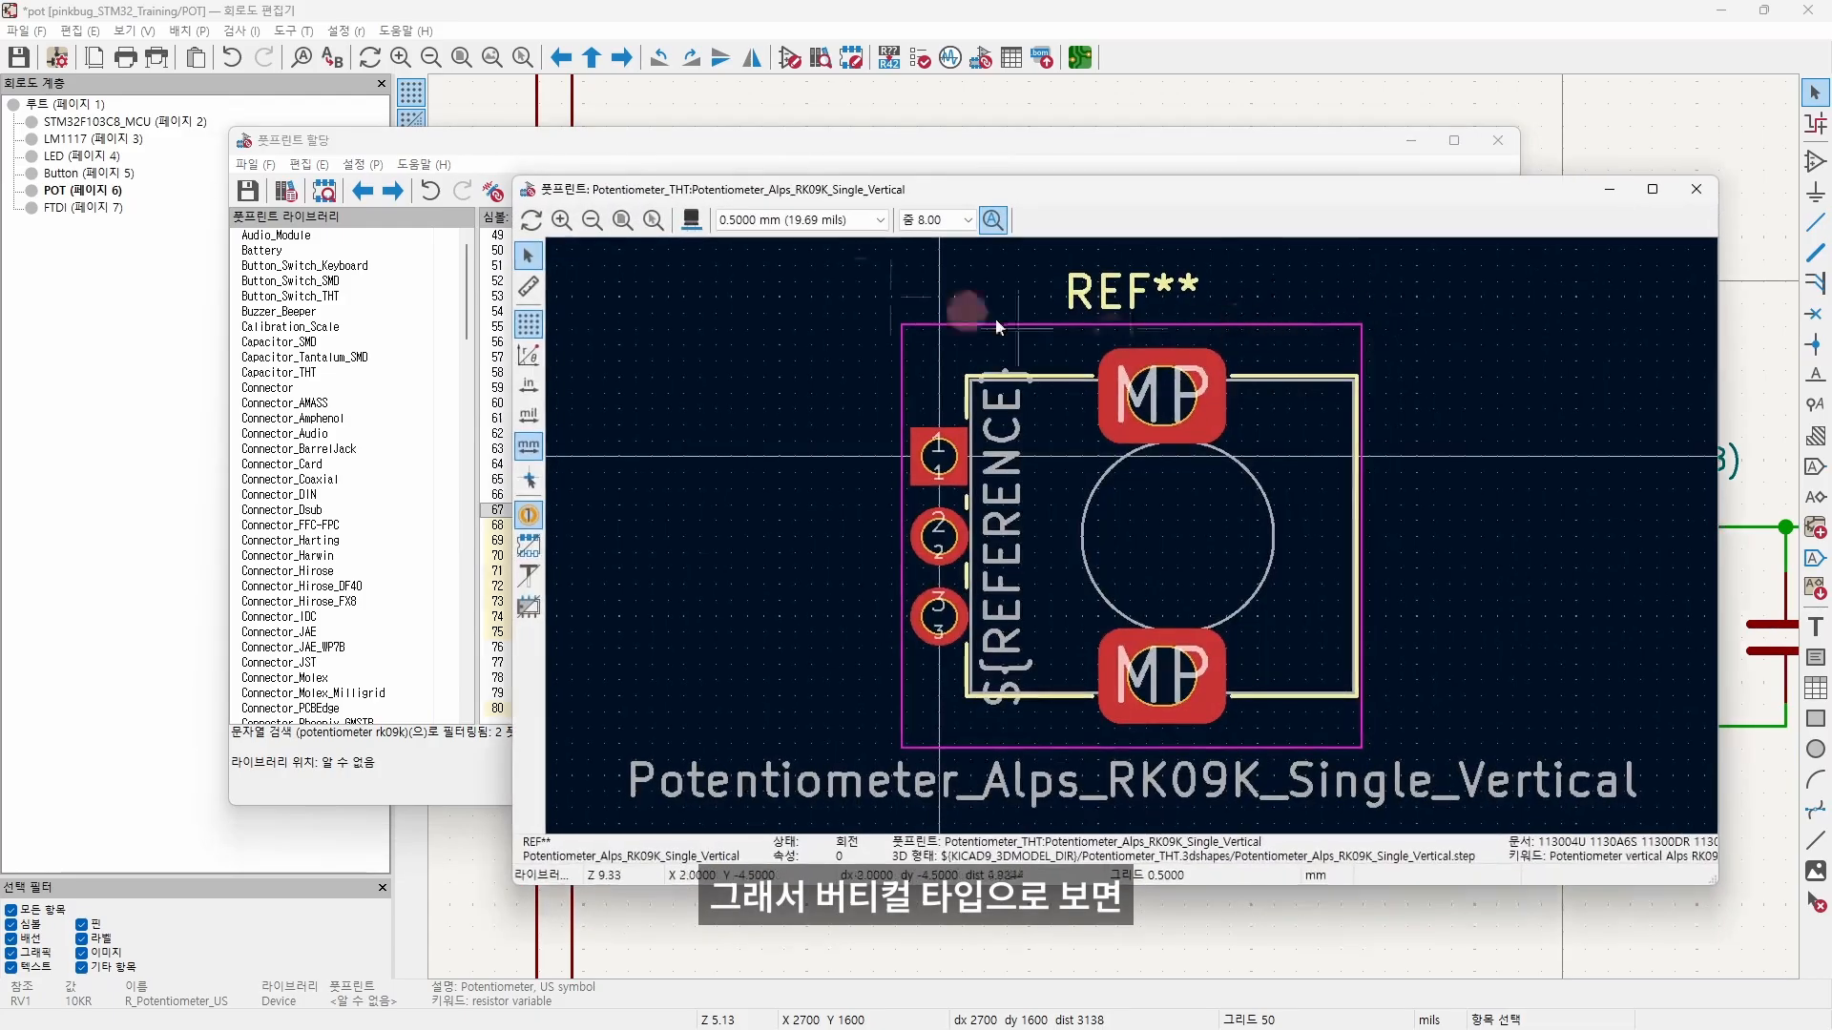
{"action": "key", "text": "alt+3"}
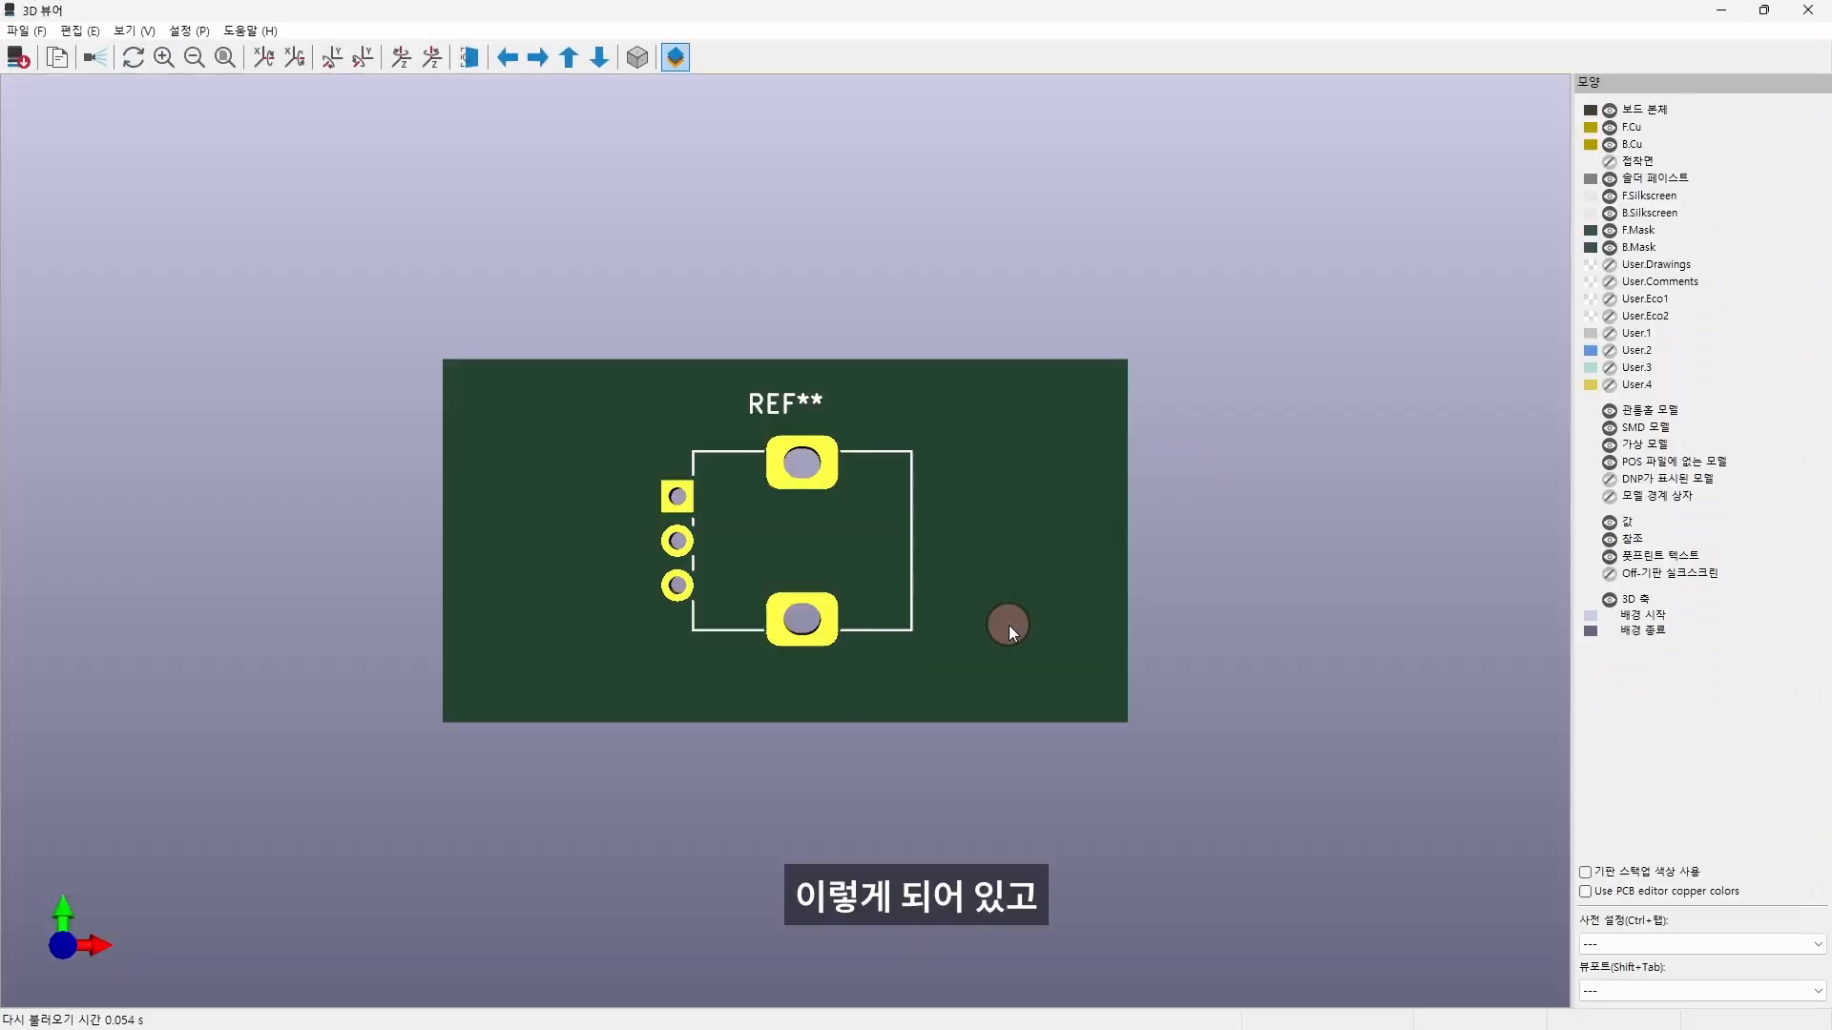
{"action": "left_click_drag", "start_coordinate": [1006, 626], "coordinate": [821, 694]}
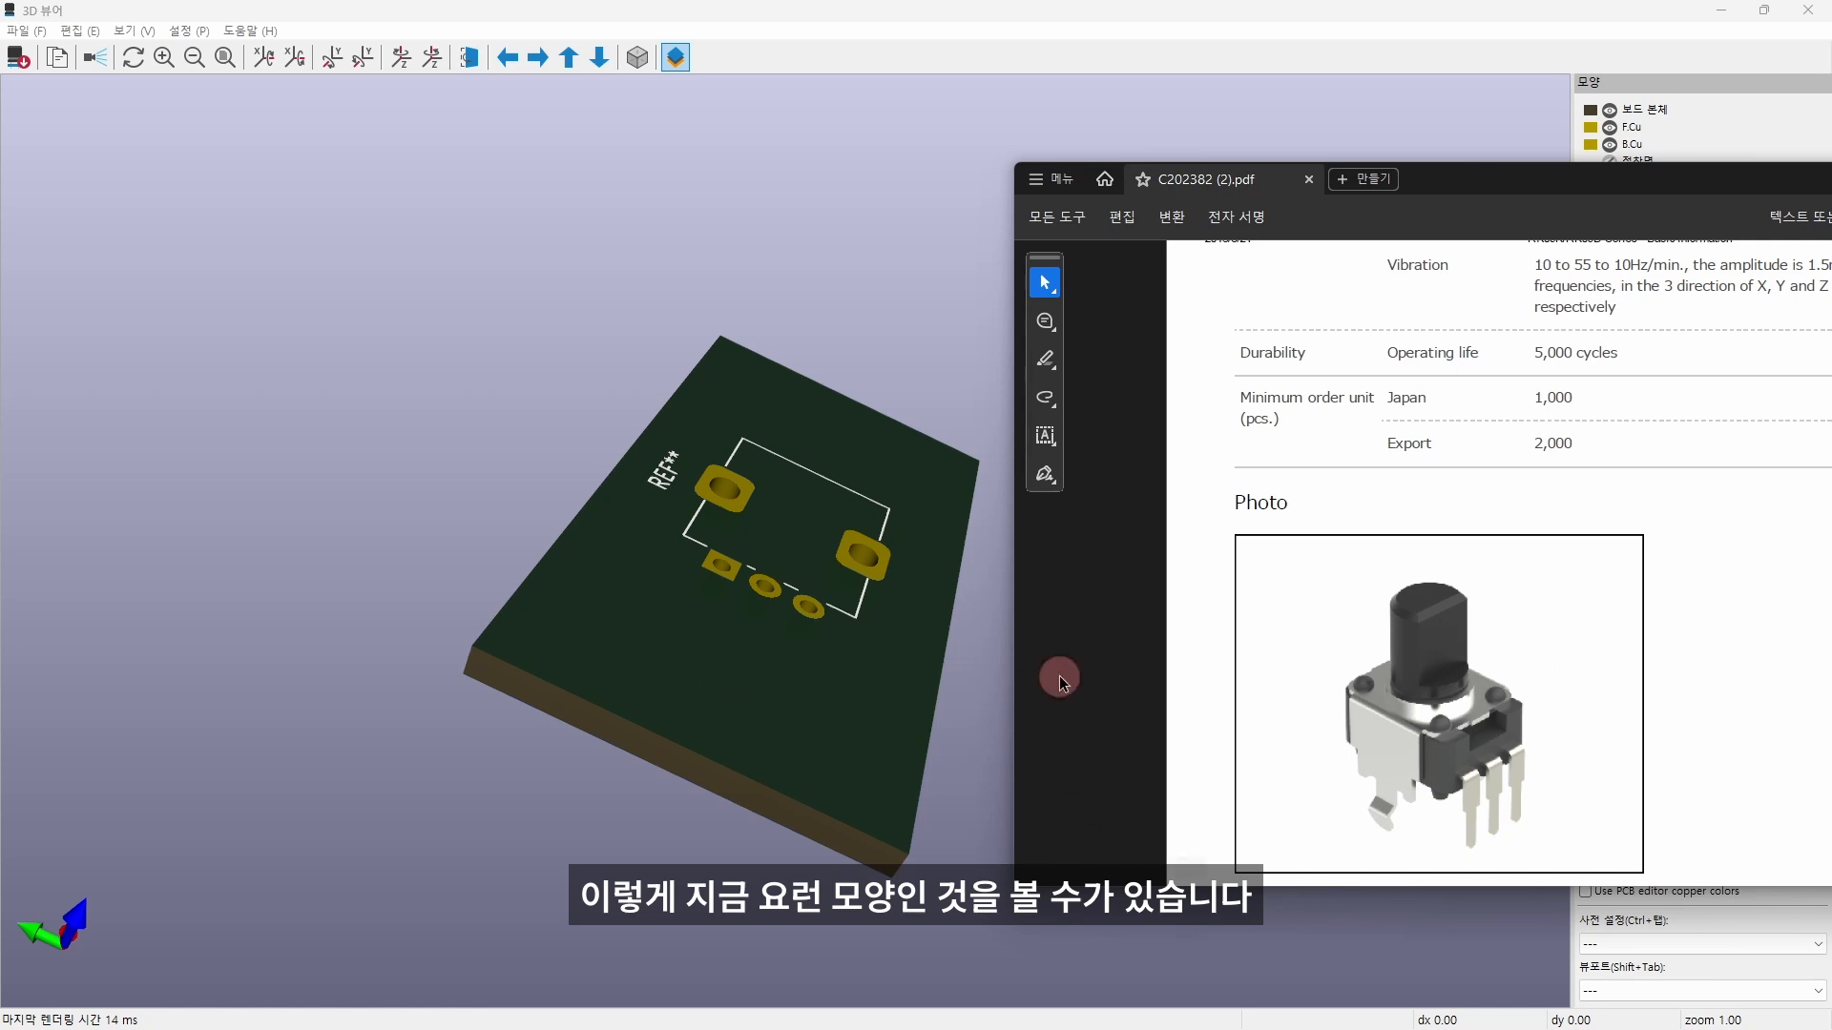
{"action": "left_click_drag", "start_coordinate": [1461, 183], "coordinate": [1831, 208]}
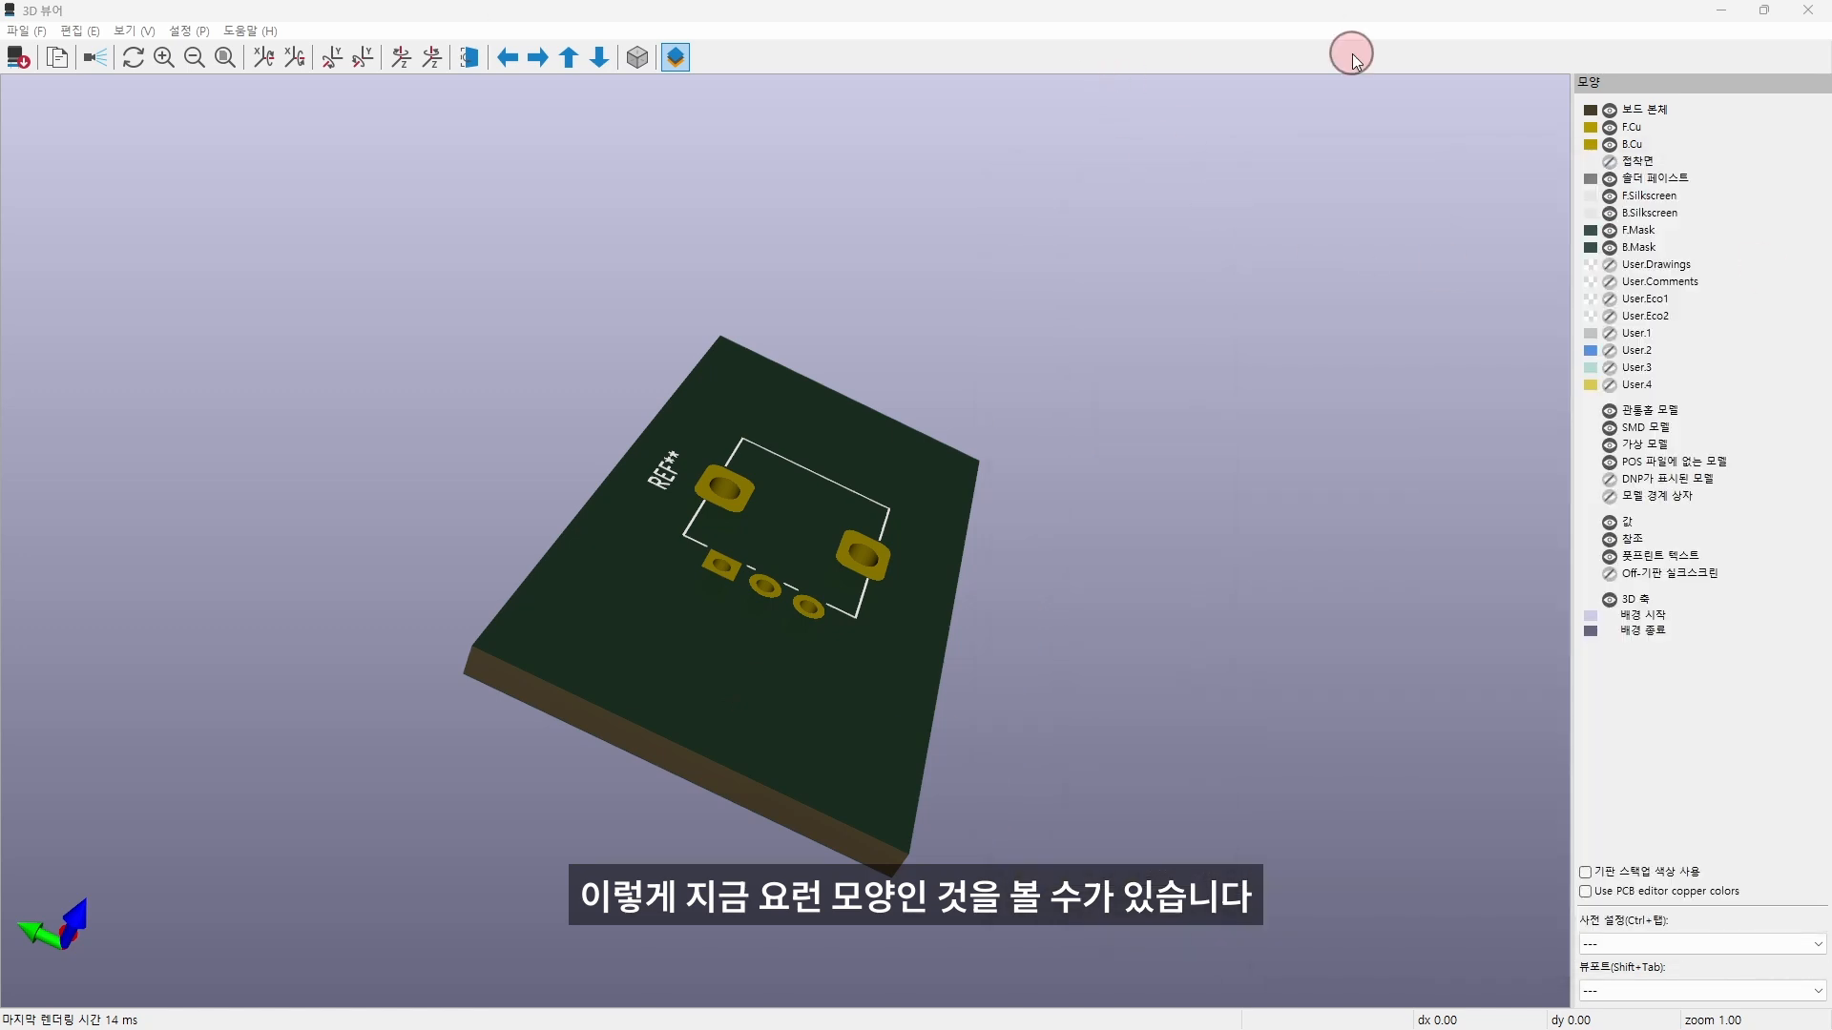
{"action": "left_click", "coordinate": [1810, 16]}
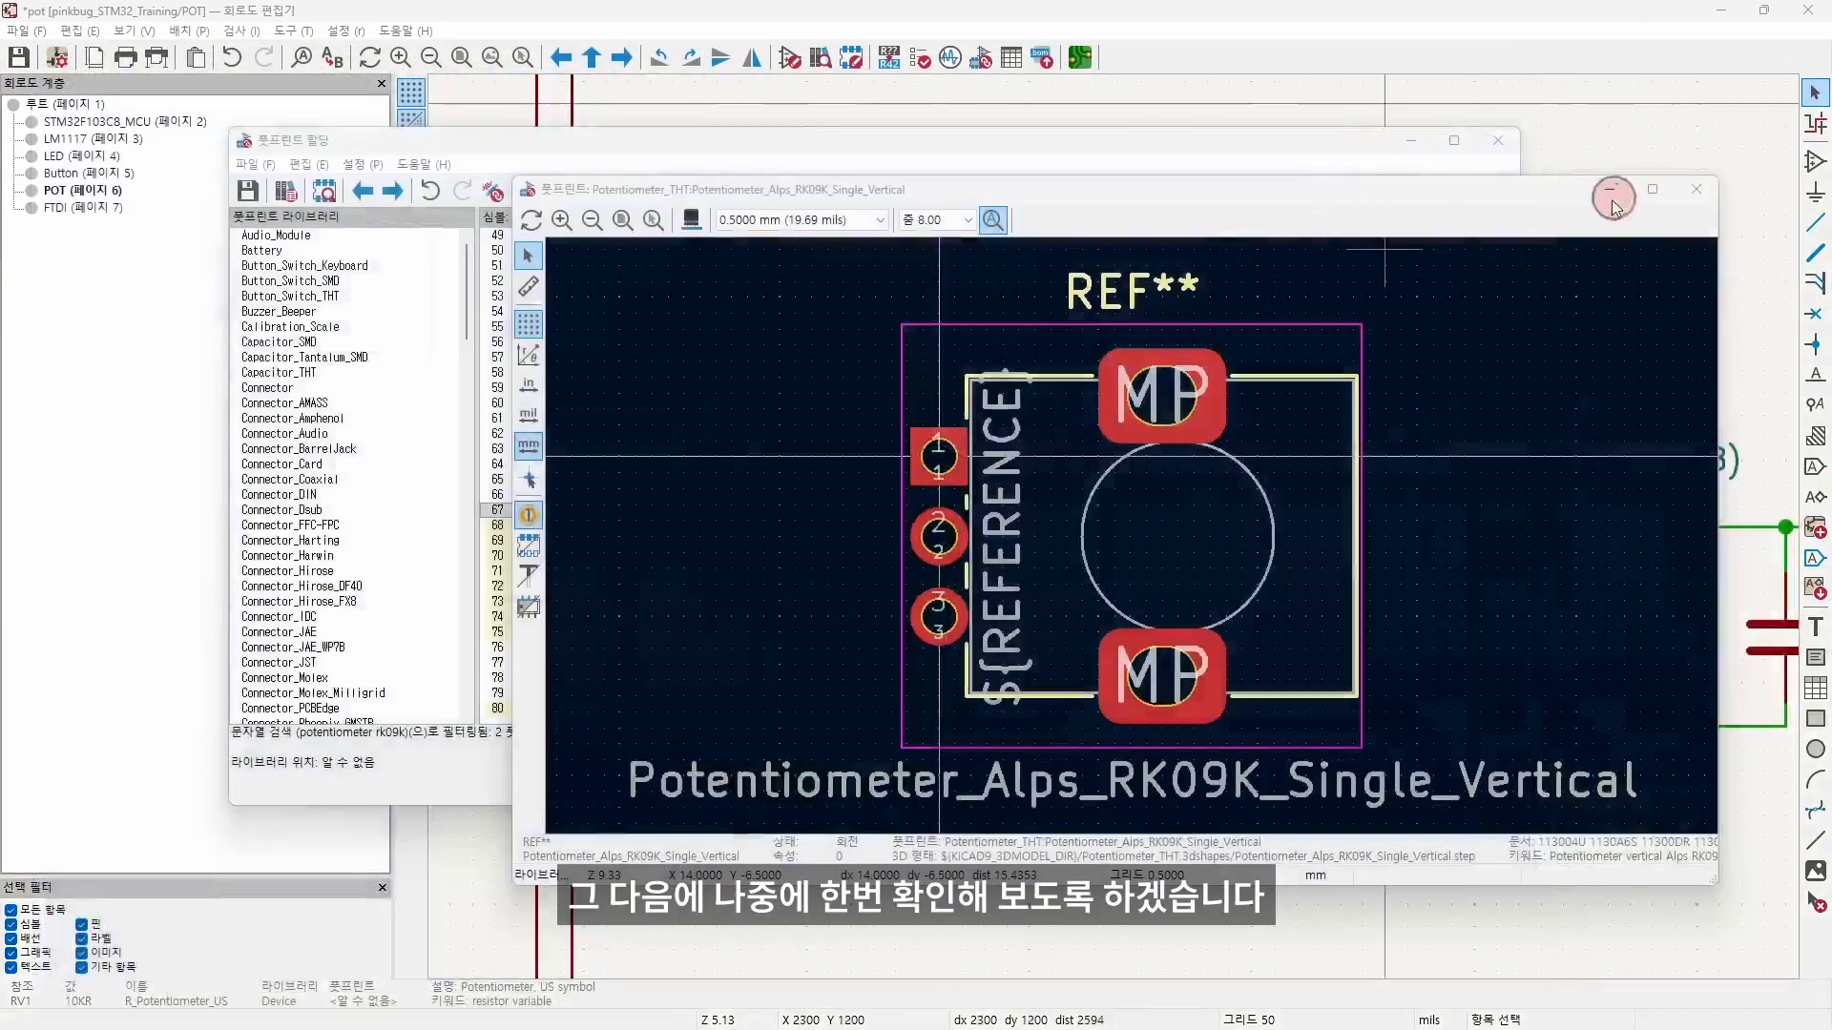
Step: Close the footprint preview and assign Potentiometer_THT:Potentiometer_Alps_RK09K_Single_Vertical to potentiometers RV1 through RV4
{"action": "left_click", "coordinate": [1695, 197]}
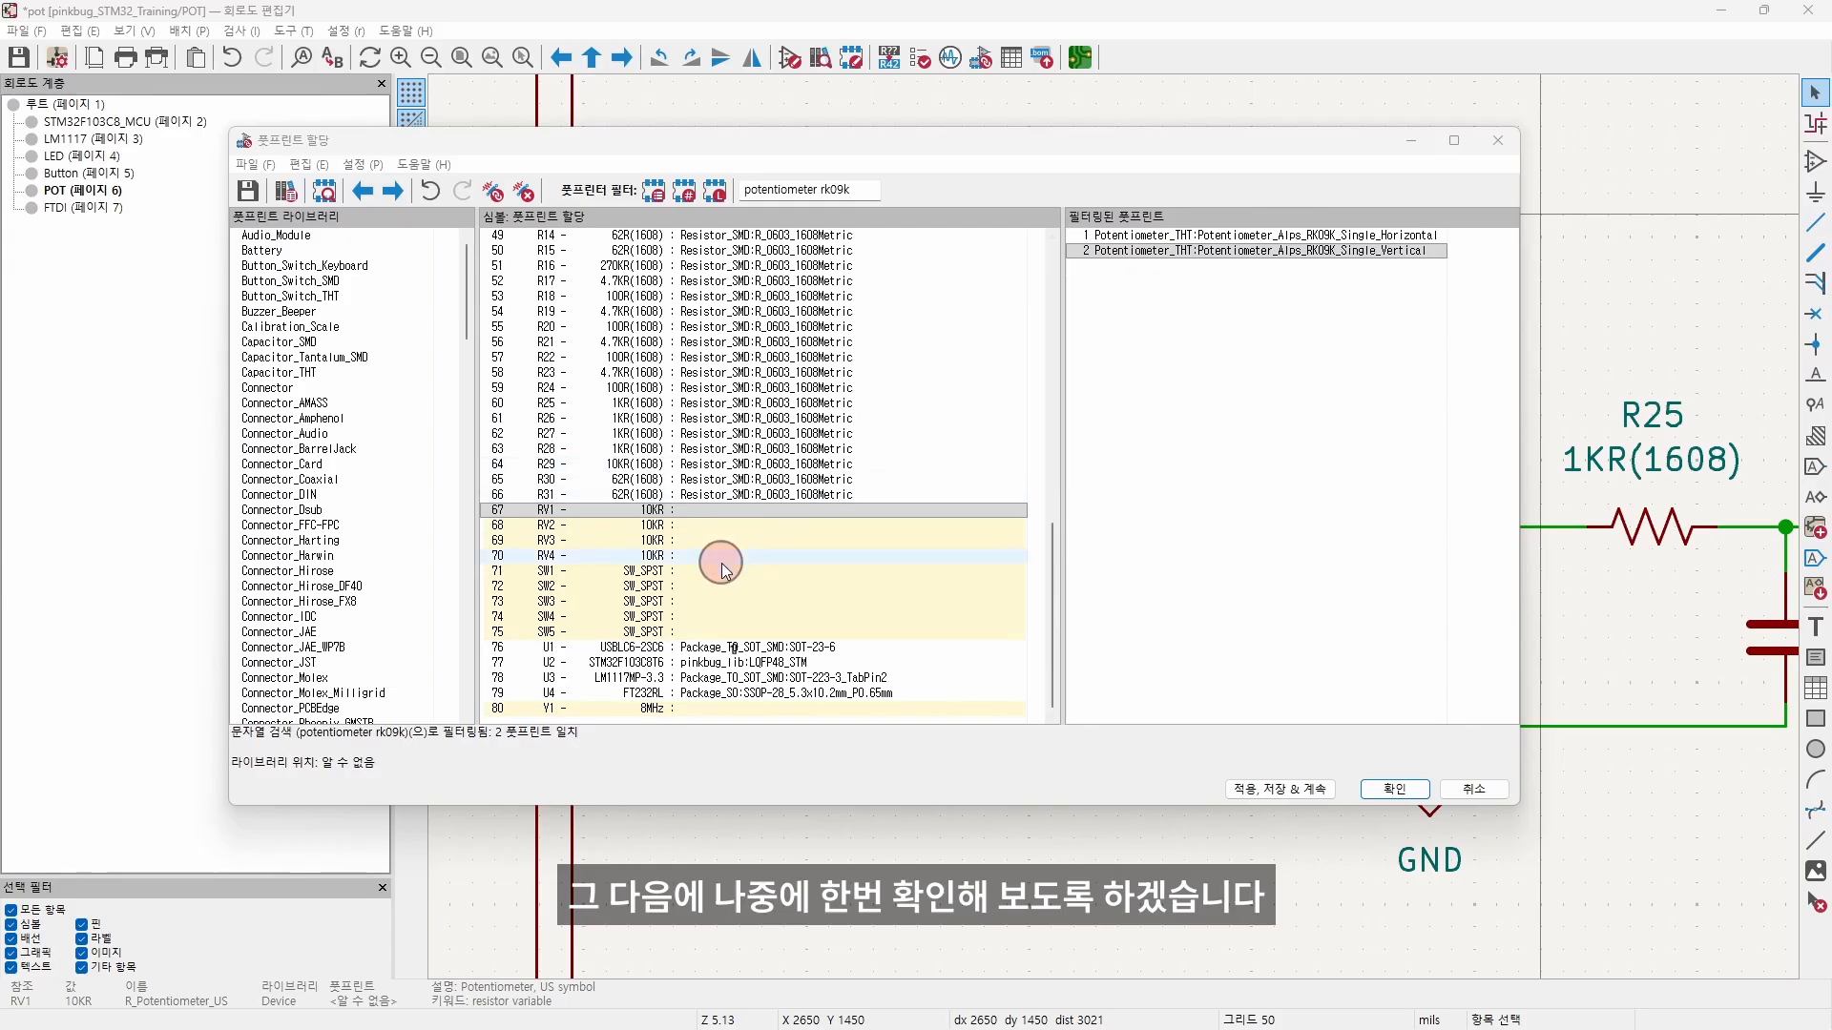
{"action": "left_click", "coordinate": [715, 557], "text": "shift"}
{"action": "left_click", "coordinate": [1141, 253]}
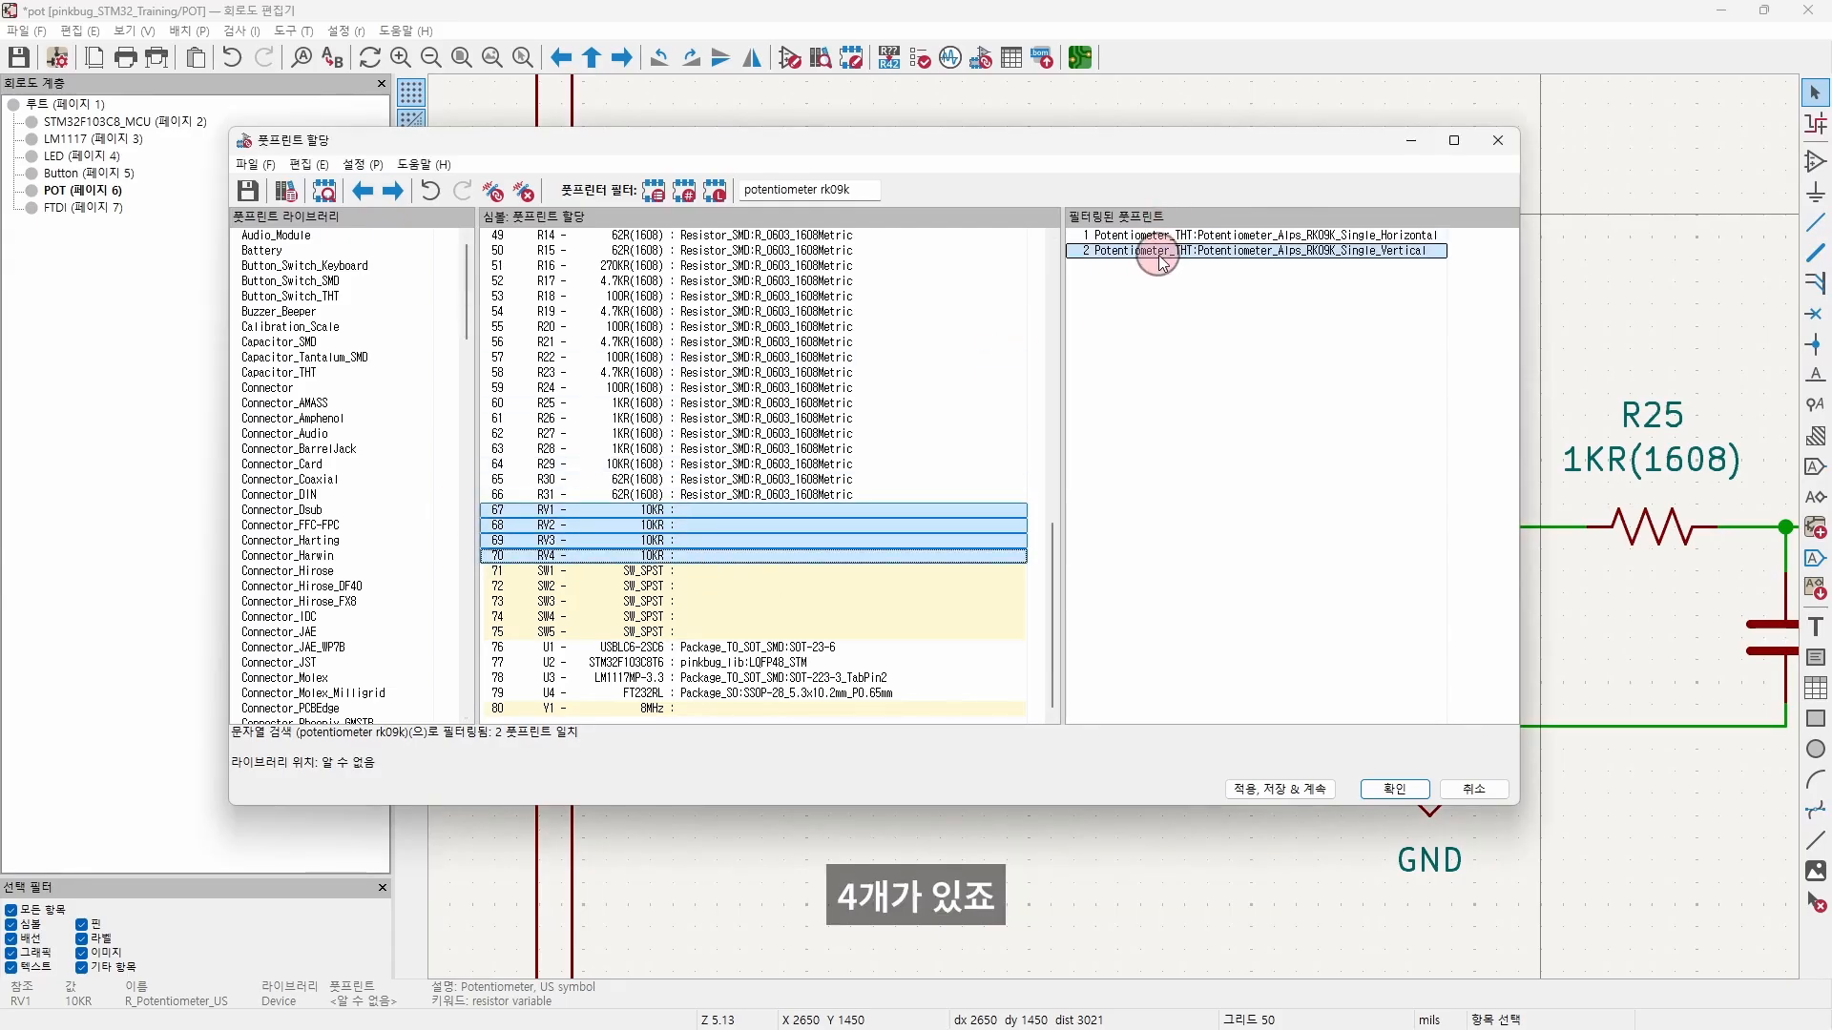
{"action": "double_click", "coordinate": [1161, 254]}
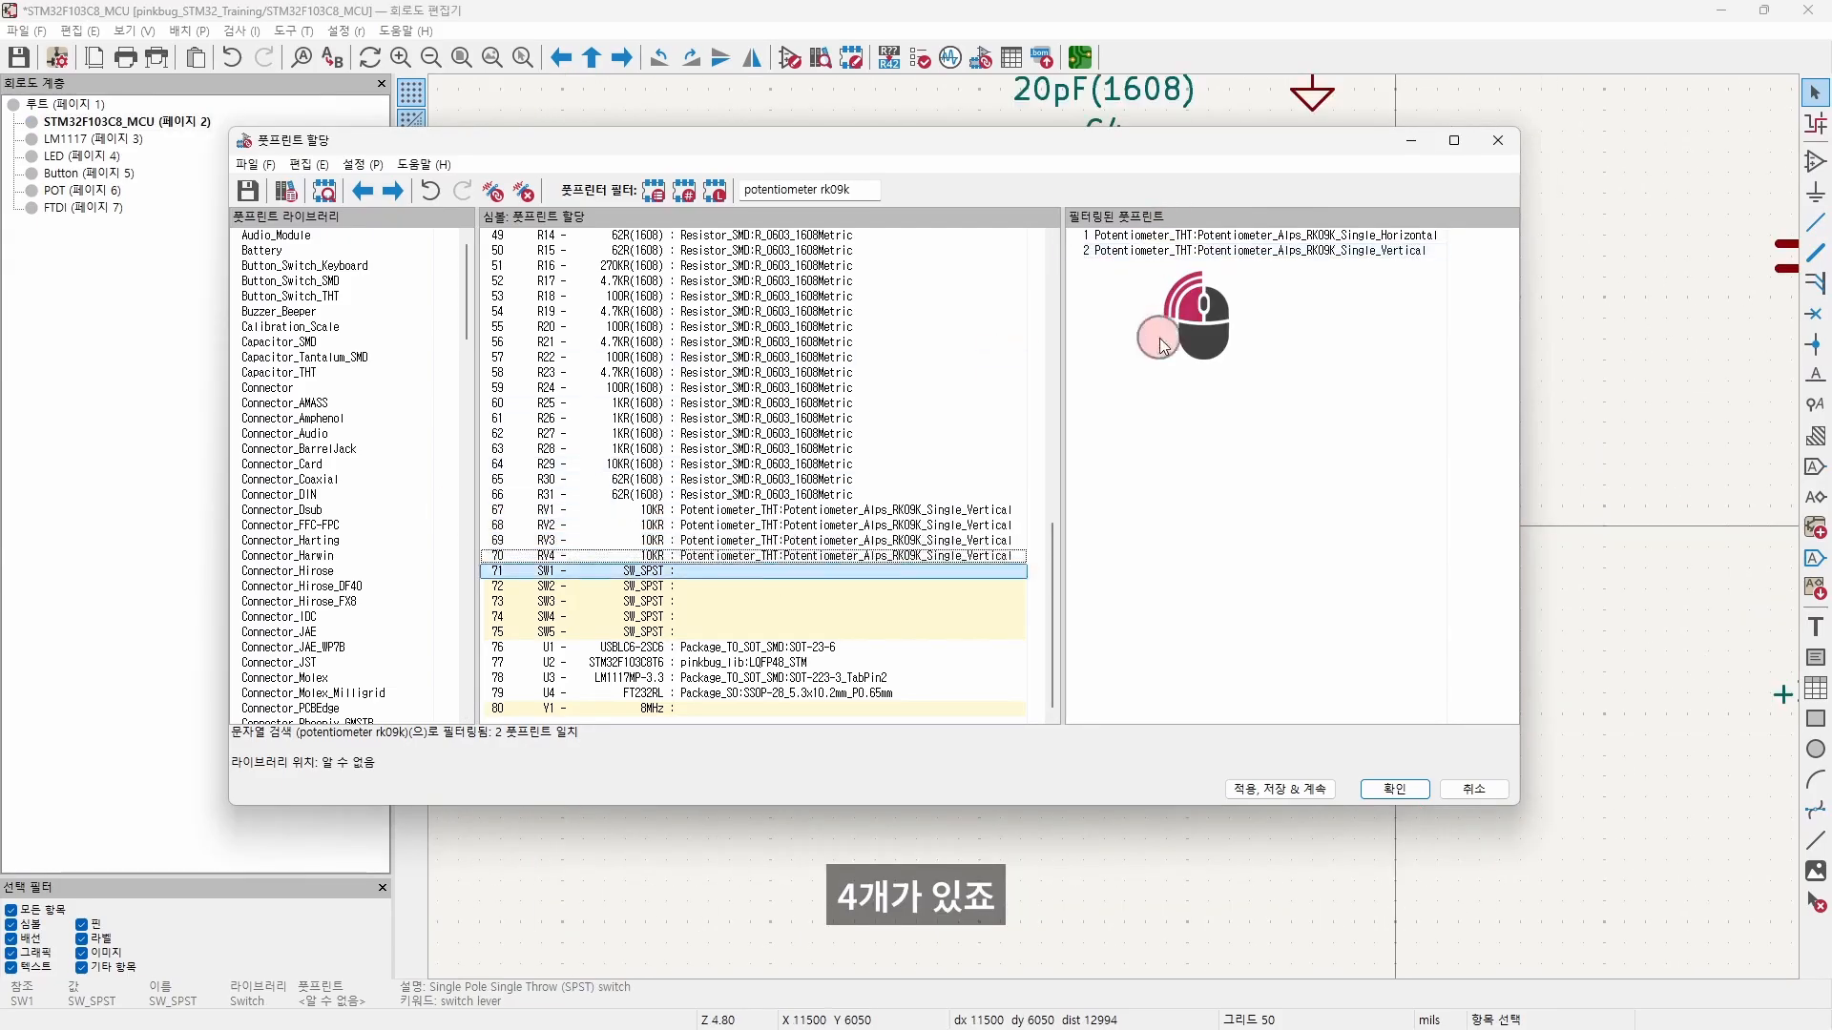
Step: Bring up the tact switch datasheet C42416244.pdf and examine the switch's body dimensions and recommended PCB layout
{"action": "left_click", "coordinate": [1276, 383]}
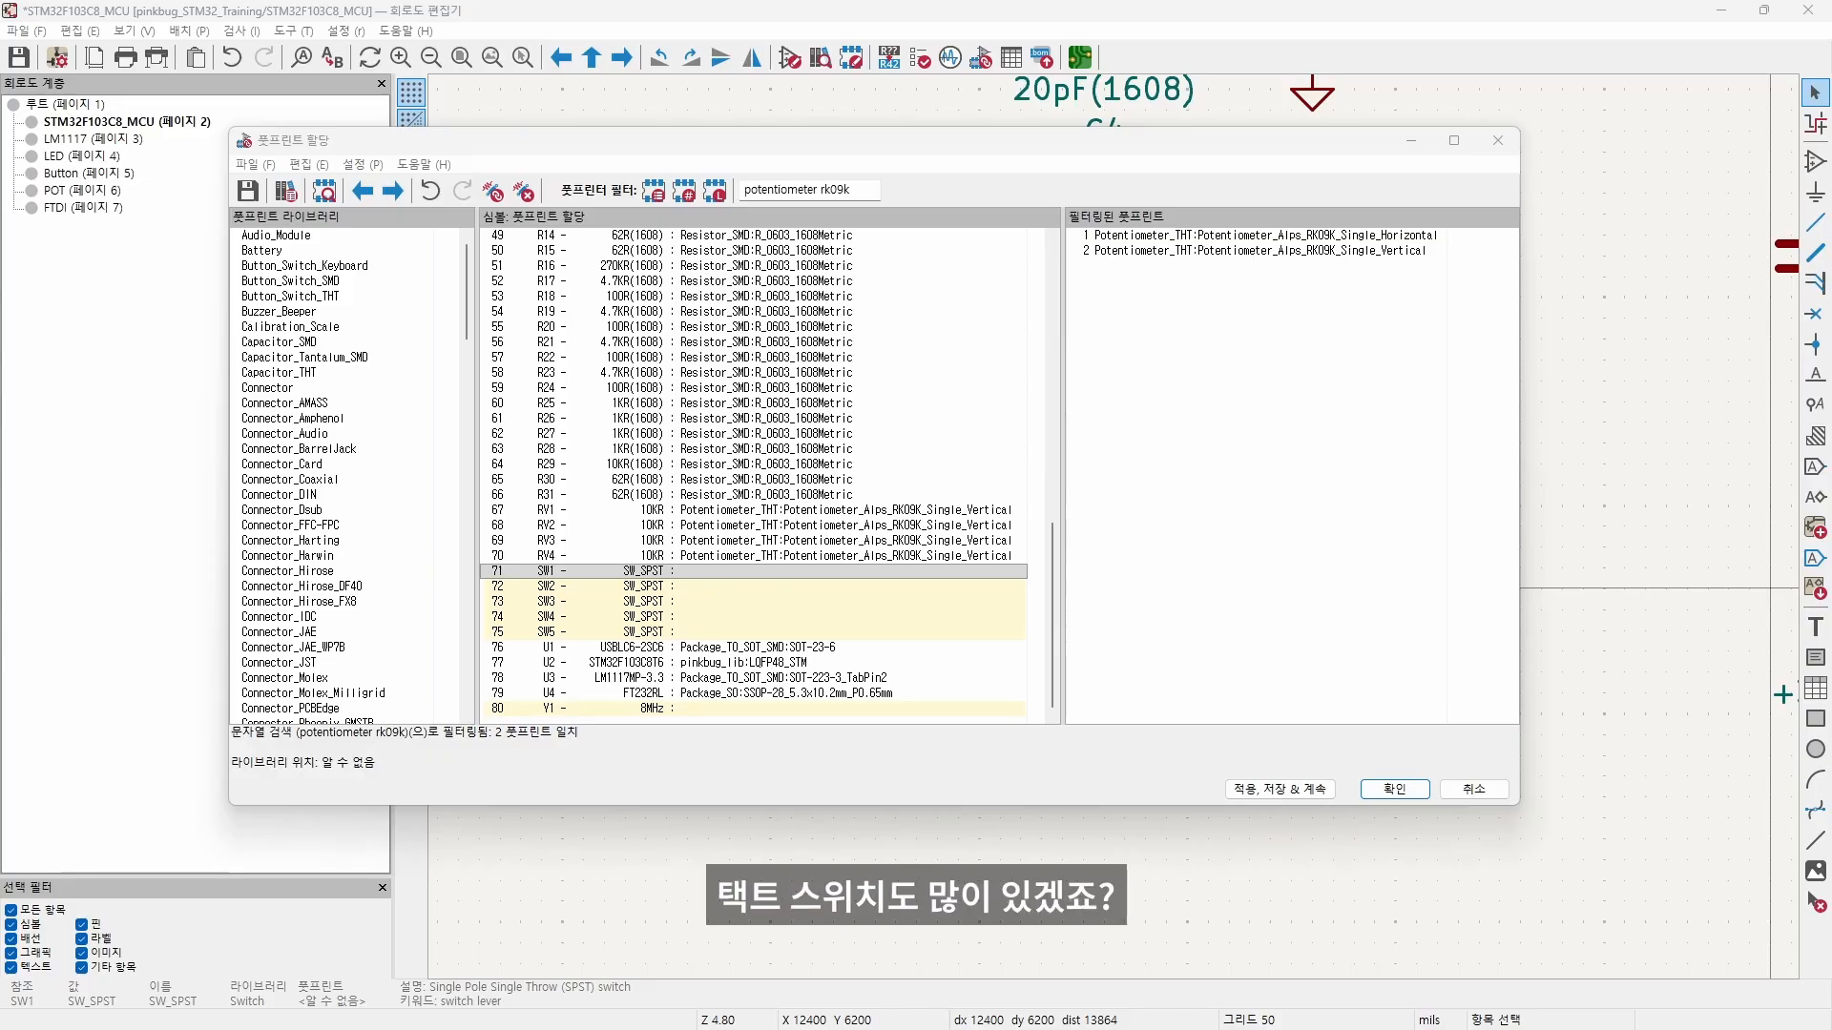
{"action": "left_click_drag", "start_coordinate": [1831, 105], "coordinate": [1256, 234]}
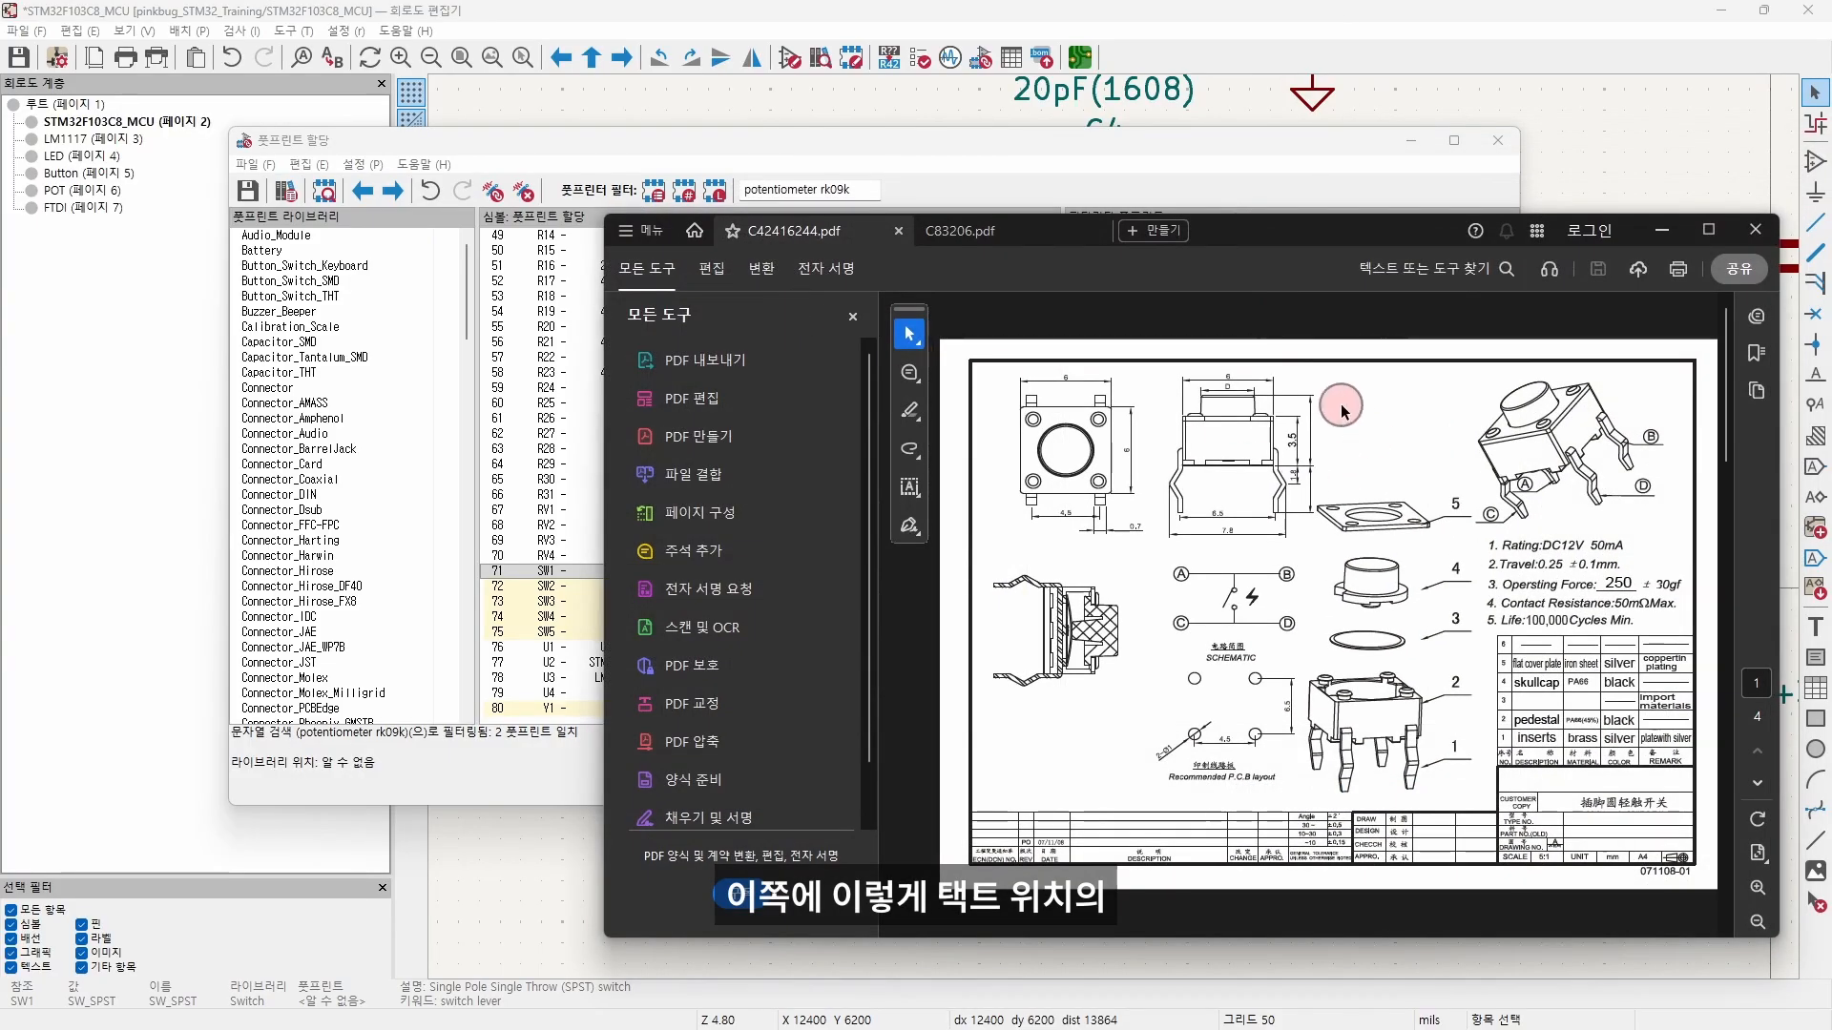
{"action": "scroll", "coordinate": [1494, 642], "scroll_direction": "up", "scroll_amount": 3, "text": "ctrl"}
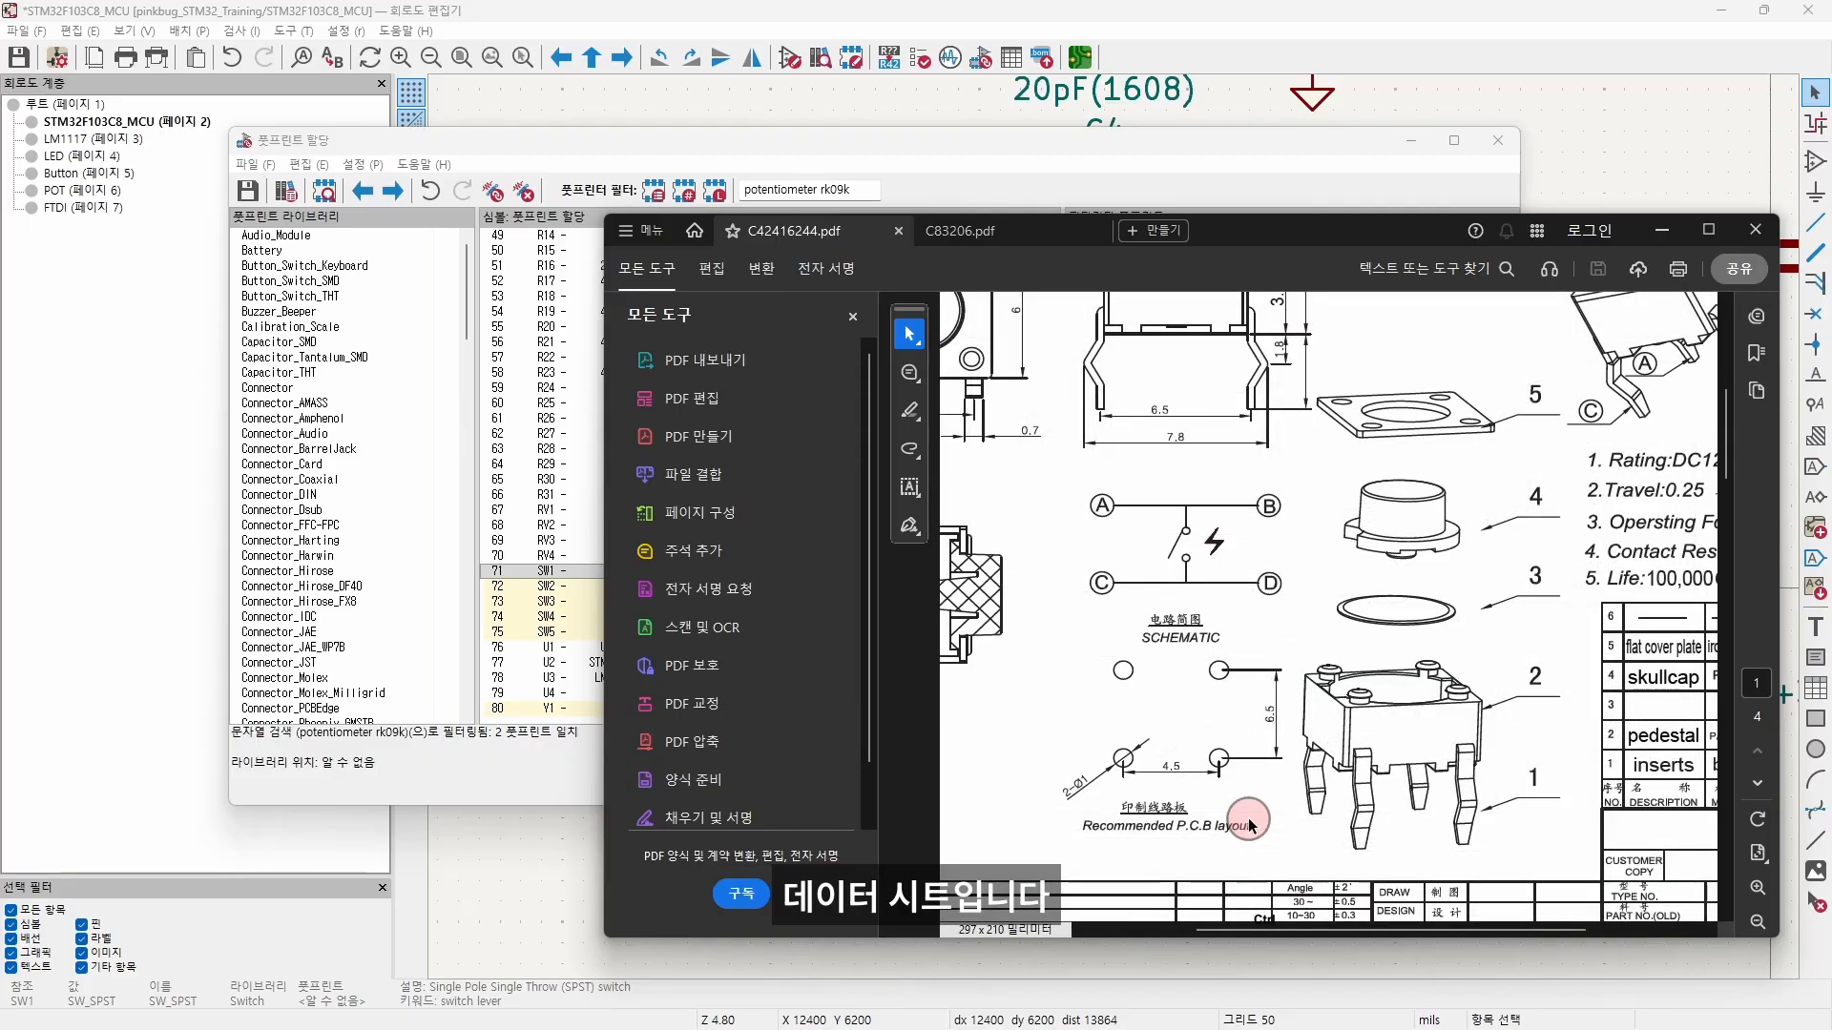
{"action": "scroll", "coordinate": [1012, 392], "scroll_direction": "up", "scroll_amount": 3, "text": "ctrl"}
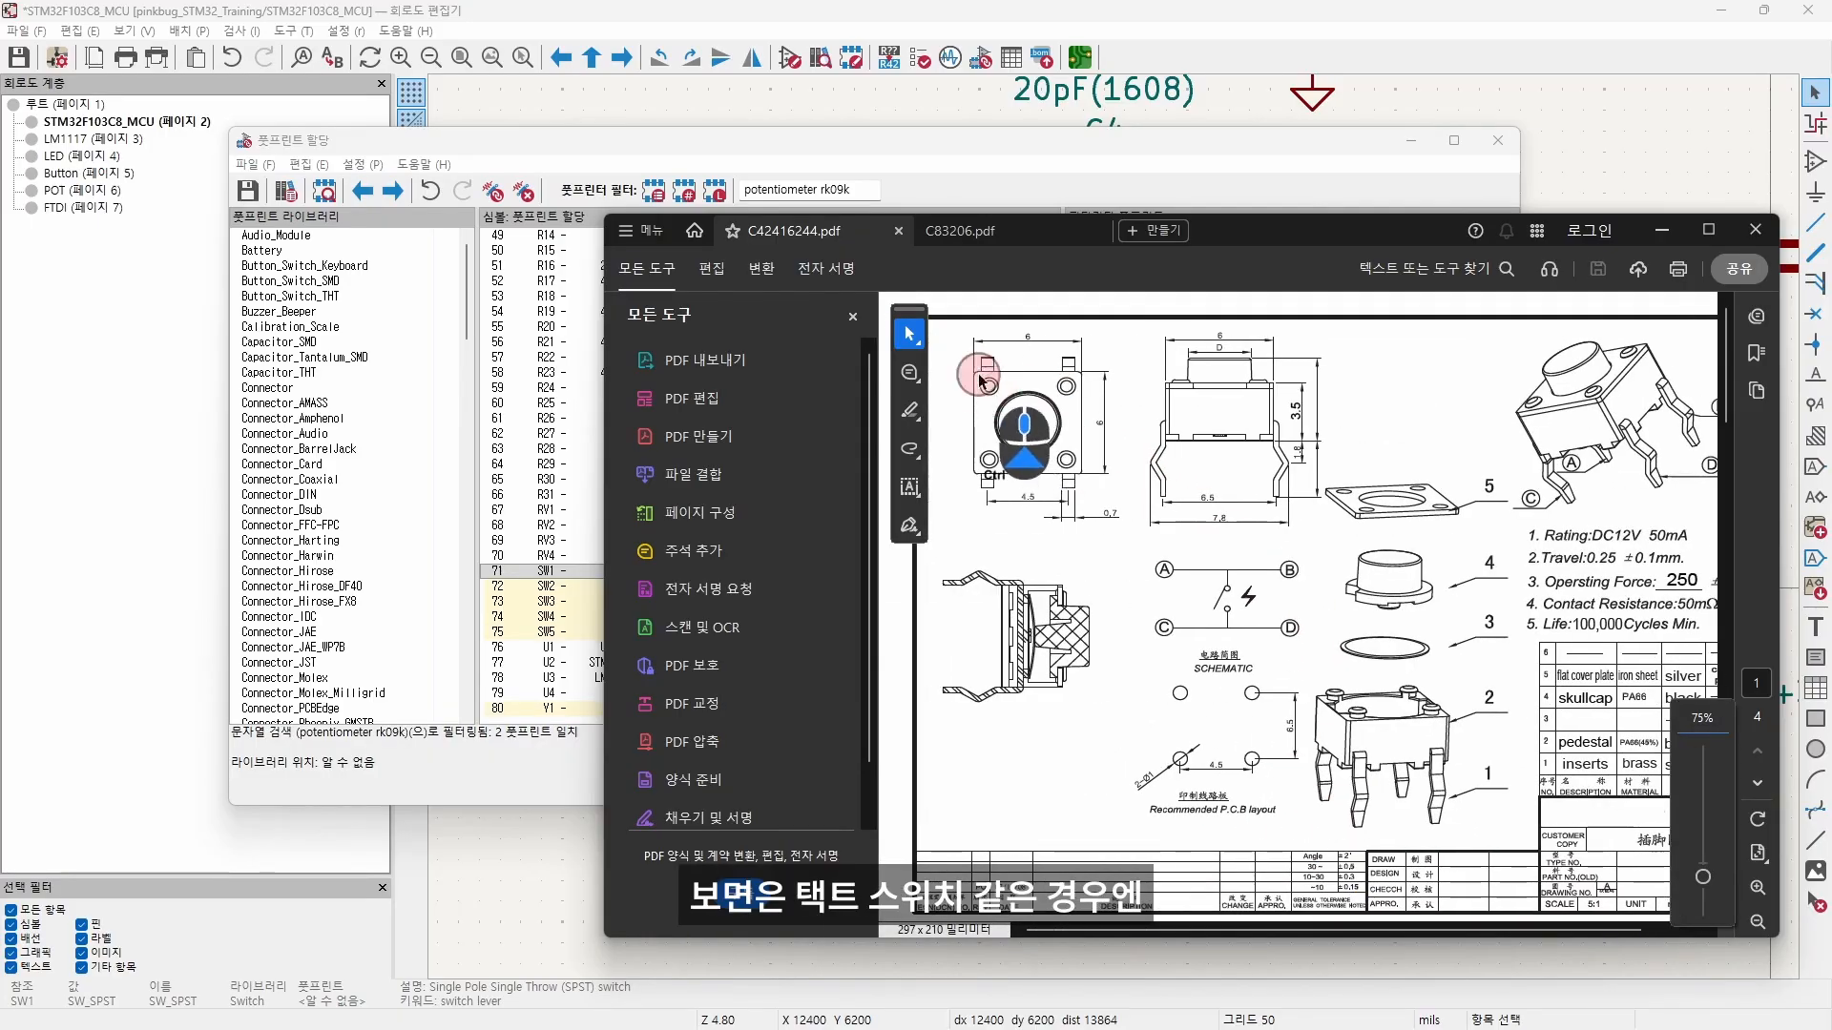
{"action": "middle_click_drag", "start_coordinate": [1027, 386], "coordinate": [1078, 427]}
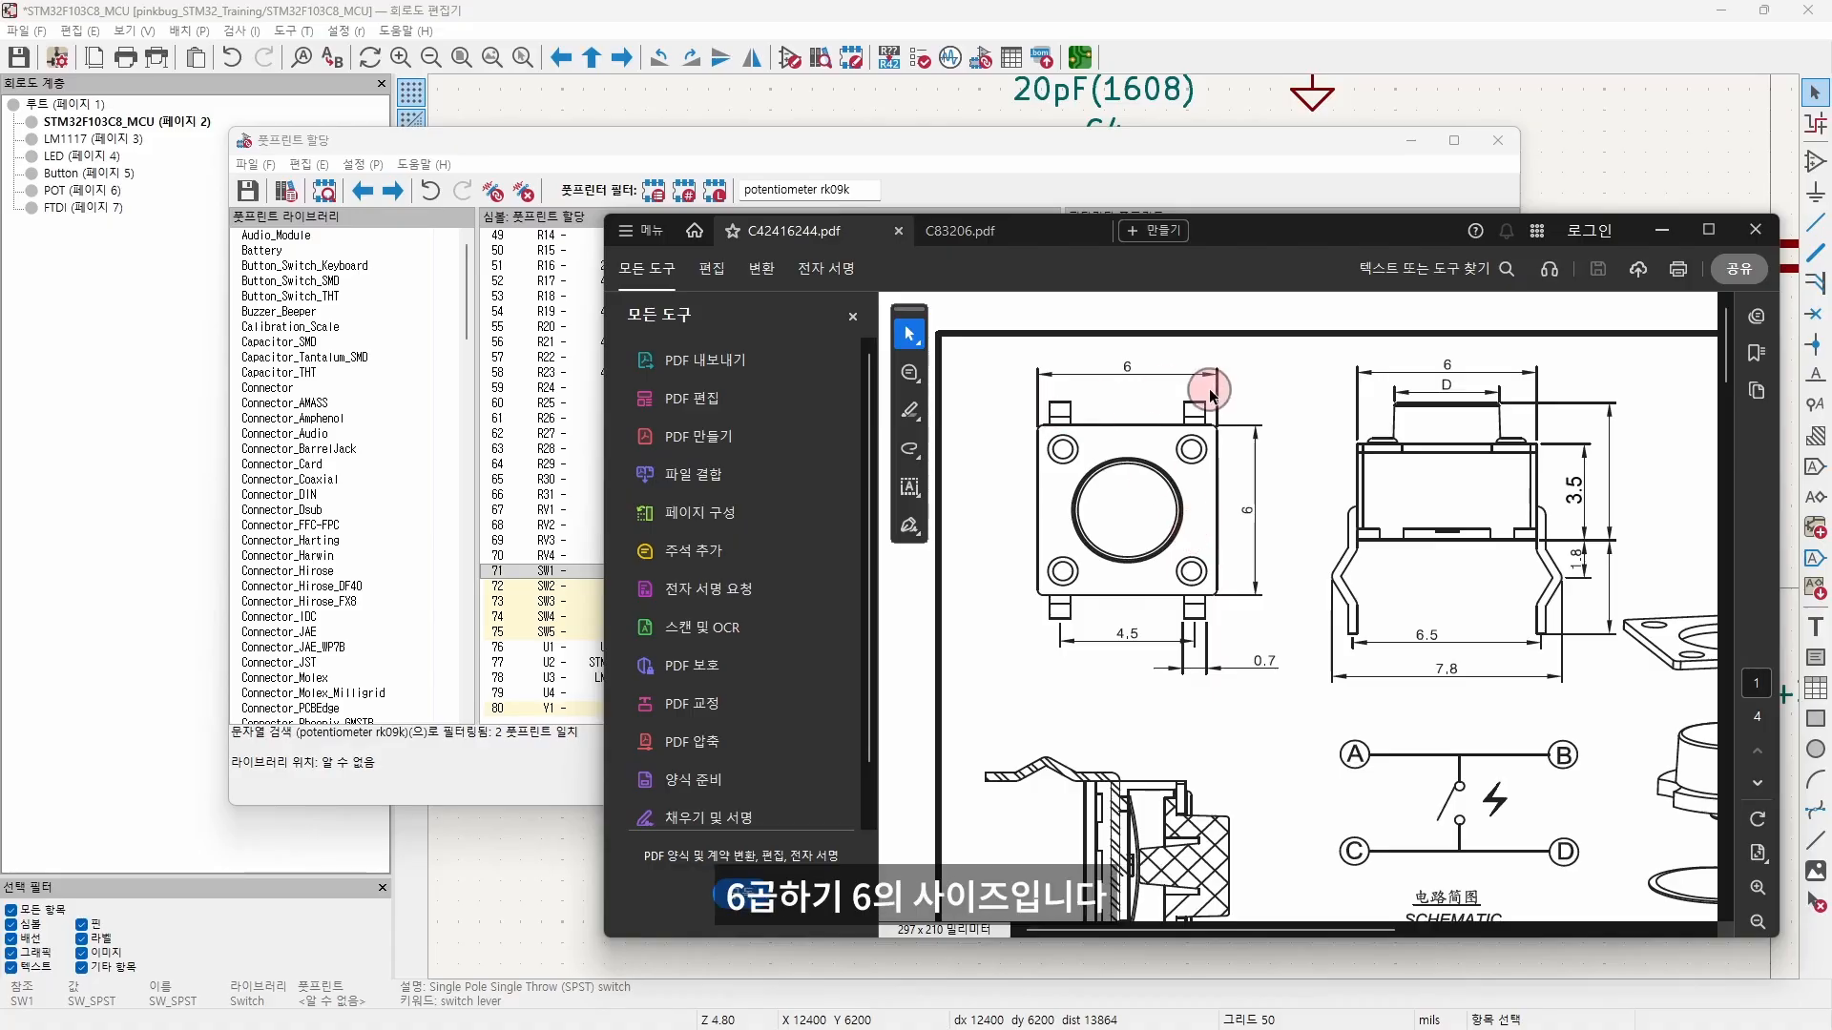
Step: Filter the footprints with "6mm switch tht" for switch SW1 and select Button_Switch_THT:SW_PUSH_6mm_H5mm
{"action": "left_click", "coordinate": [1344, 164]}
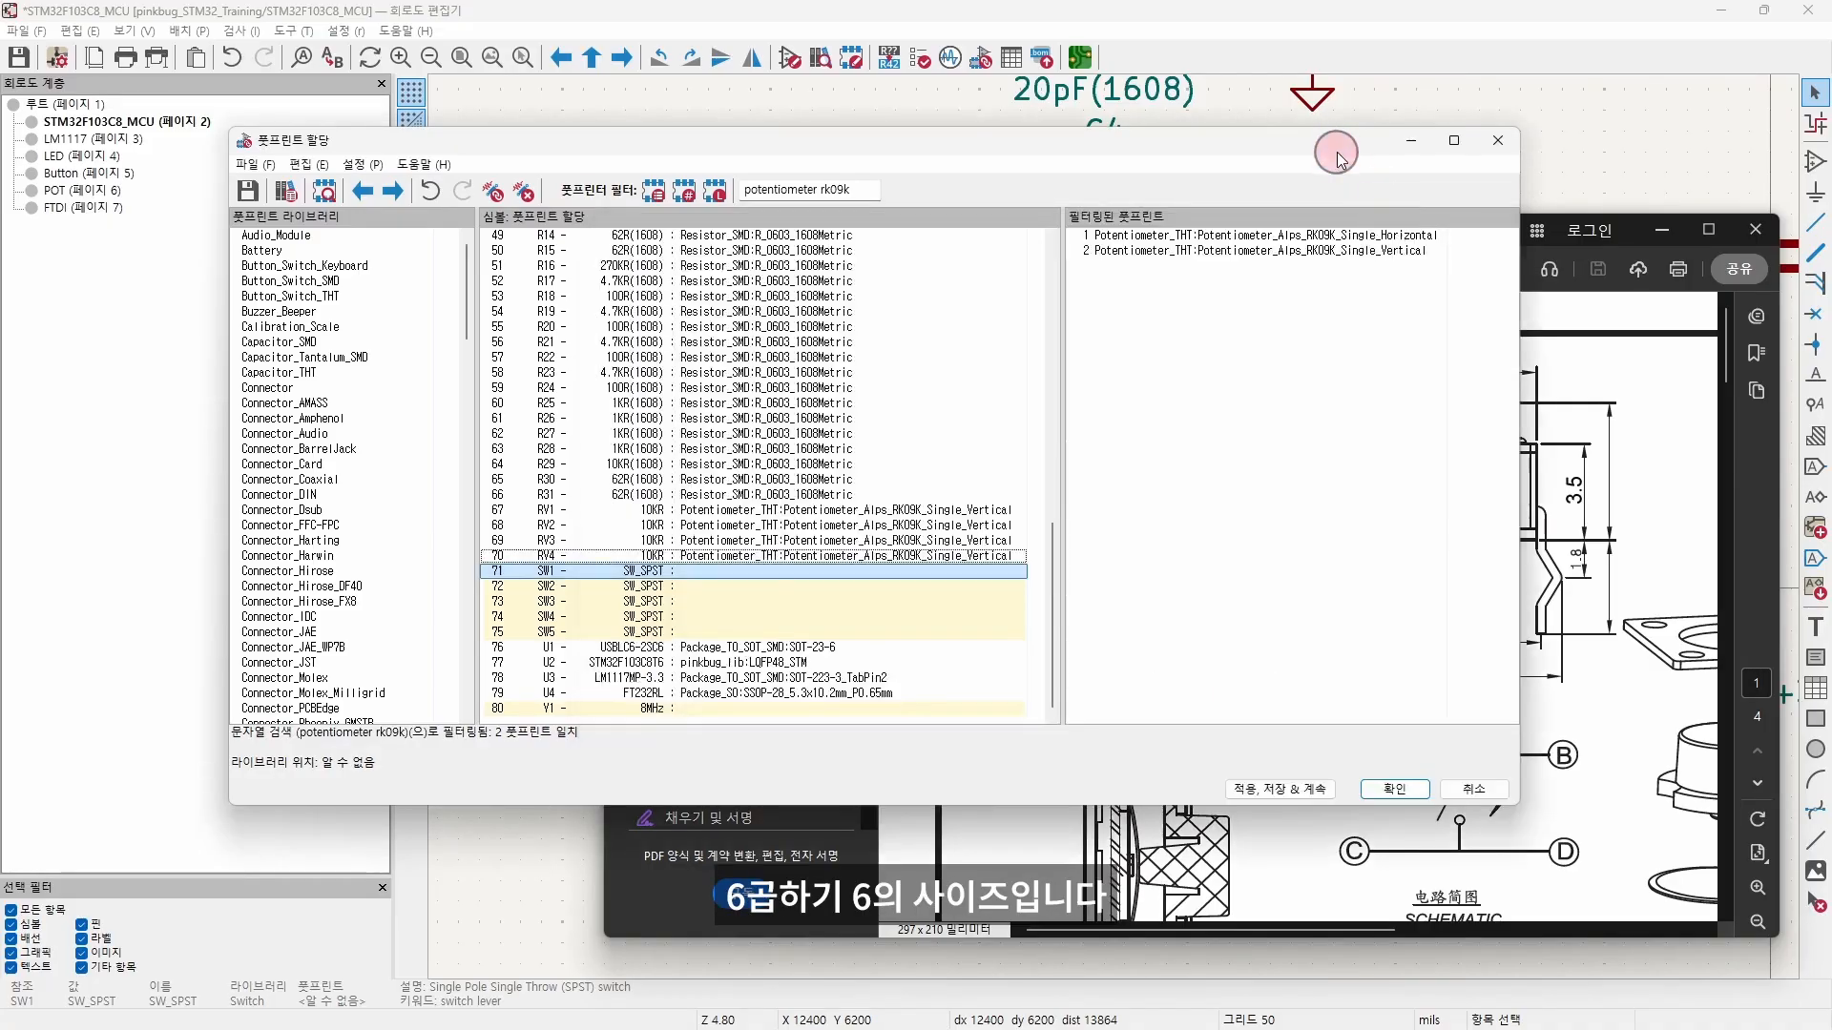
{"action": "left_click", "coordinate": [863, 189]}
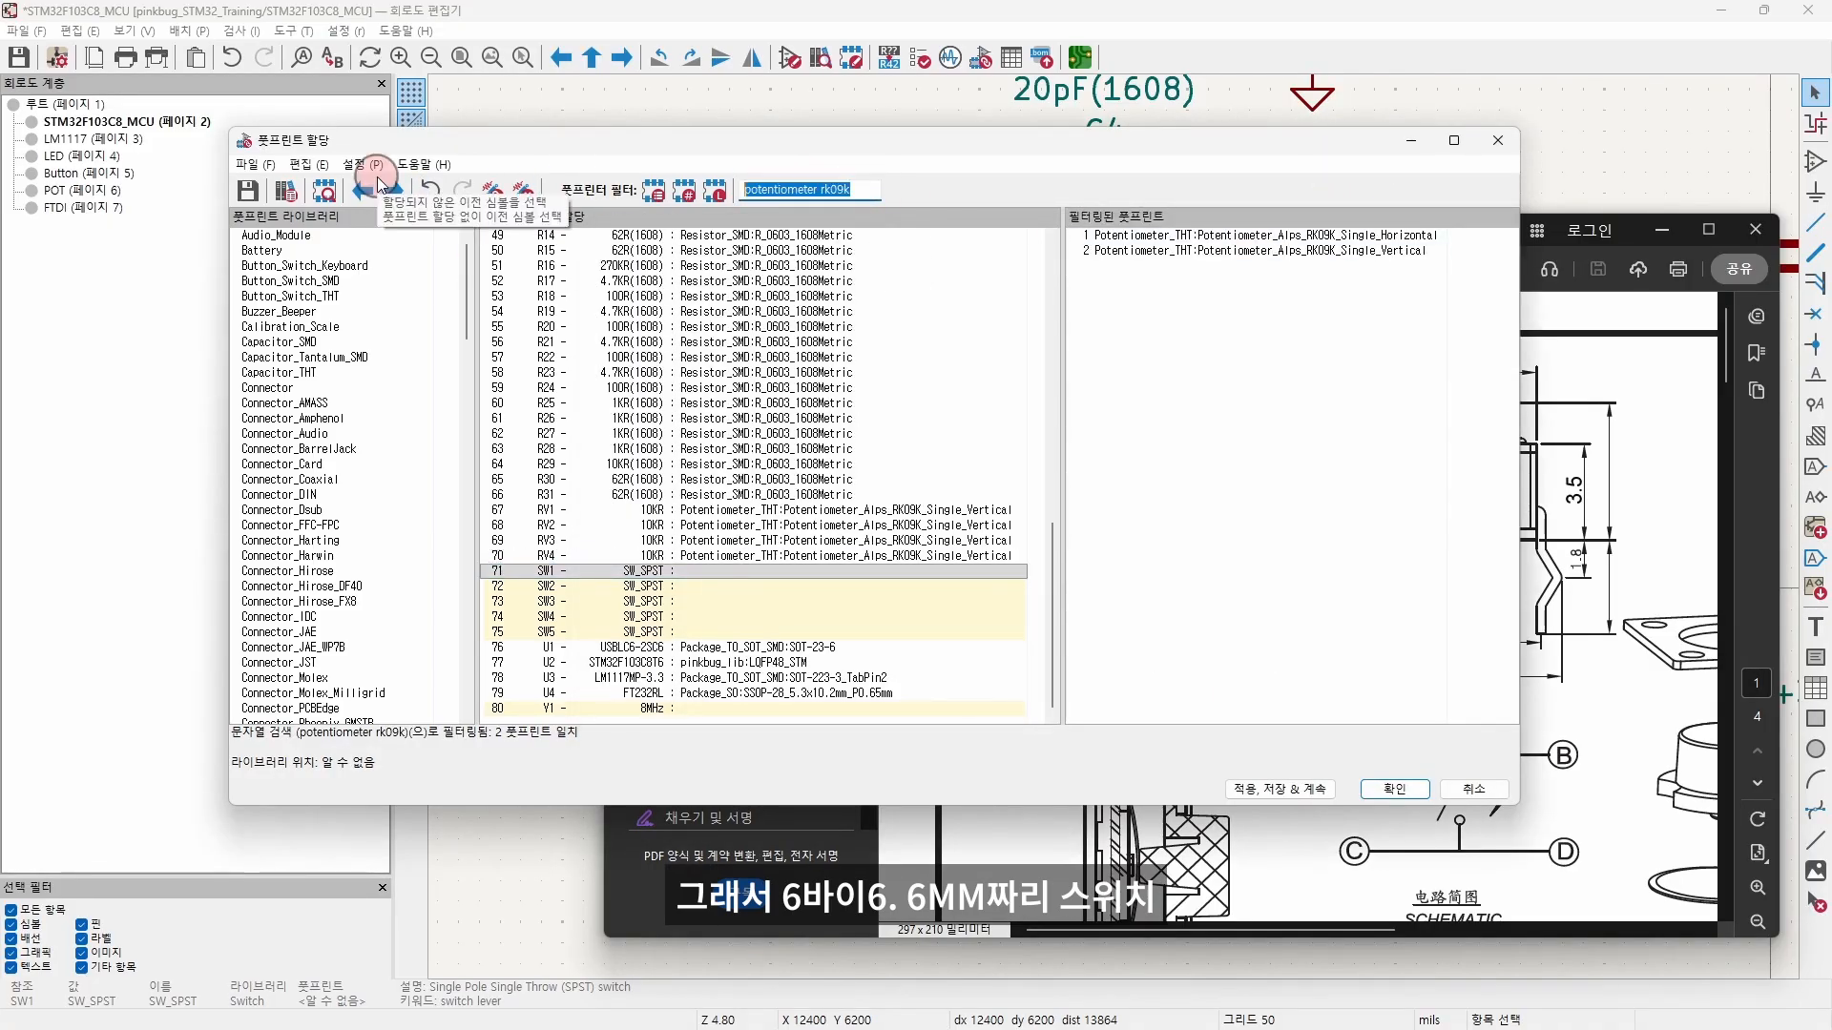
{"action": "type", "text": "6"}
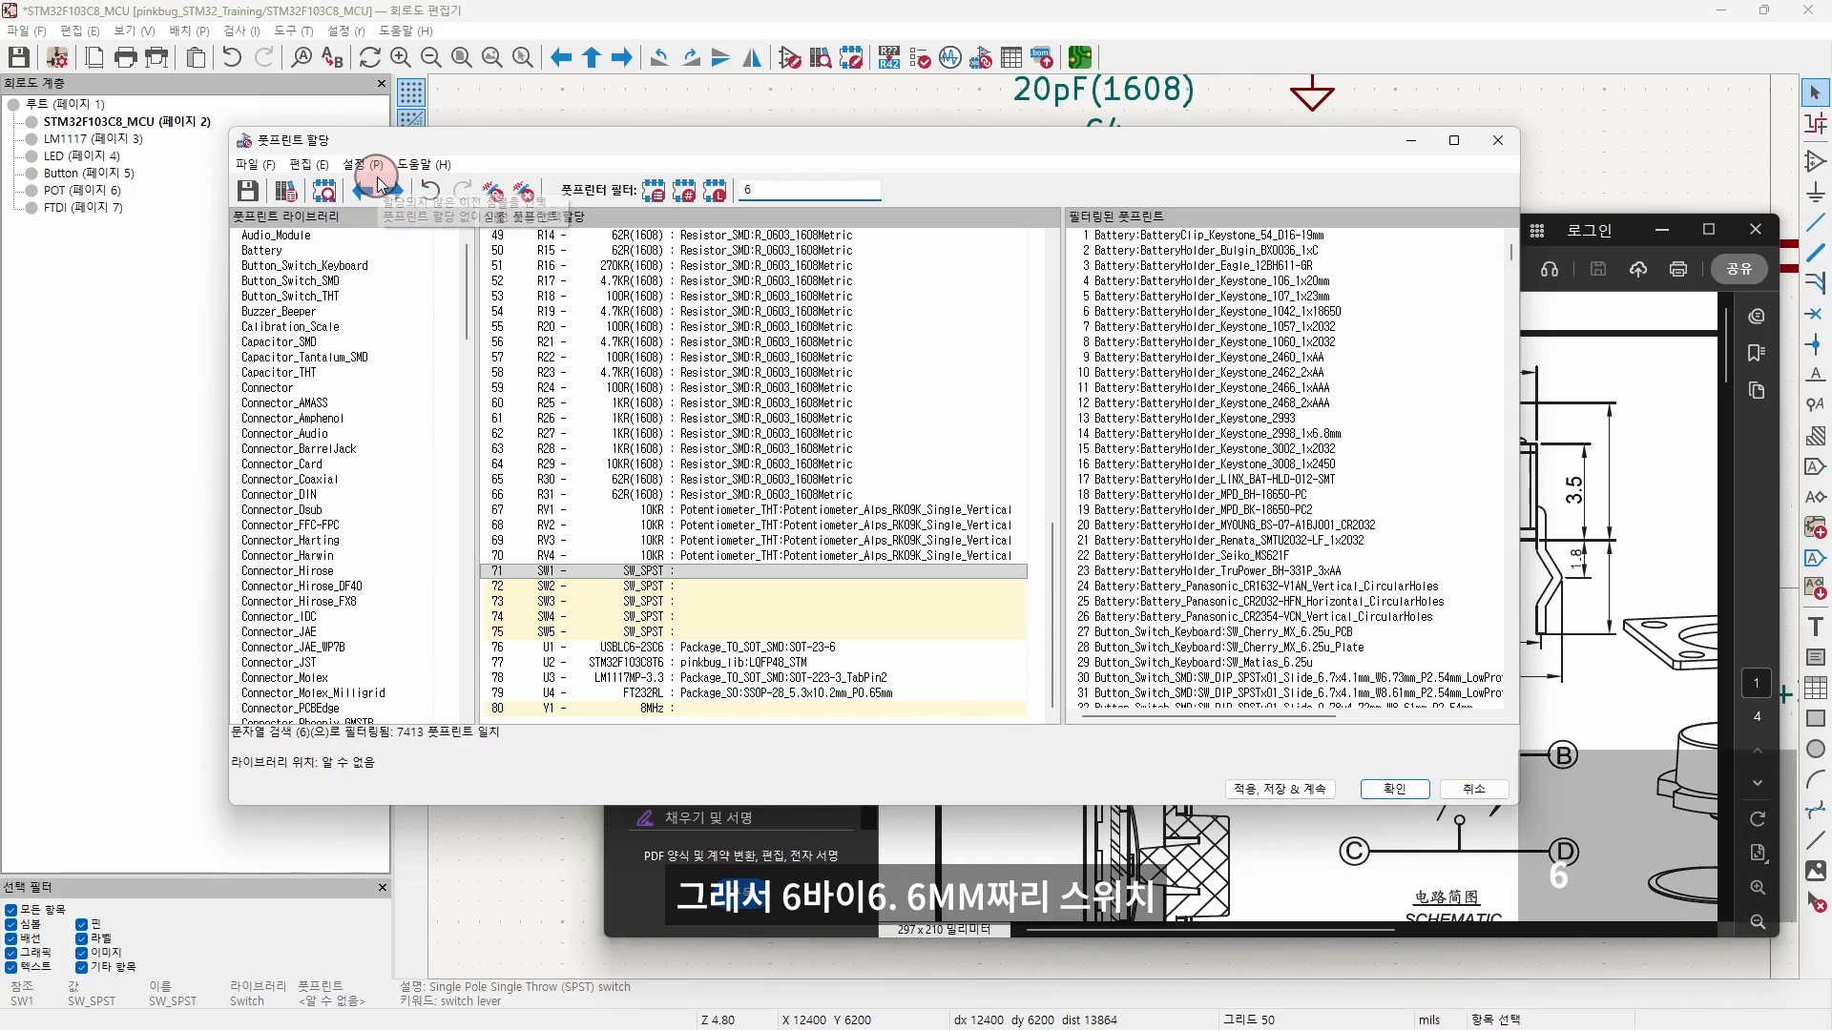
{"action": "type", "text": "mm switch tht"}
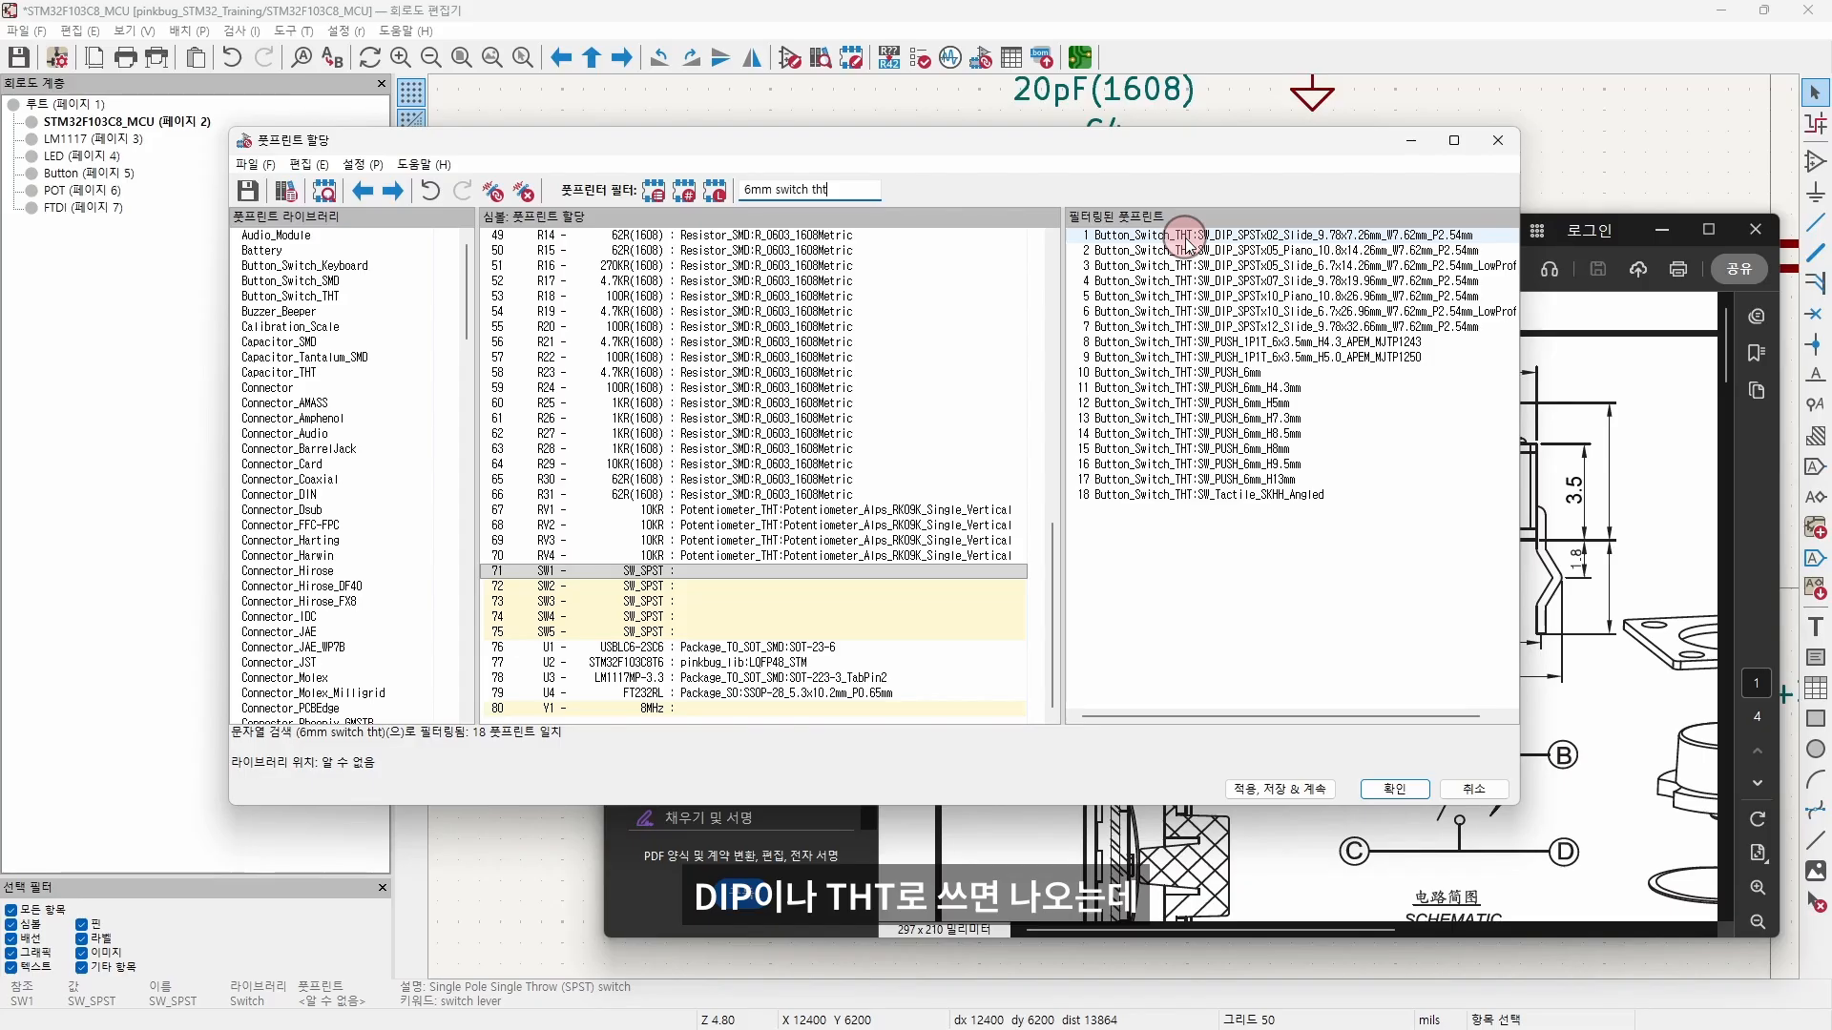
{"action": "left_click", "coordinate": [1359, 405]}
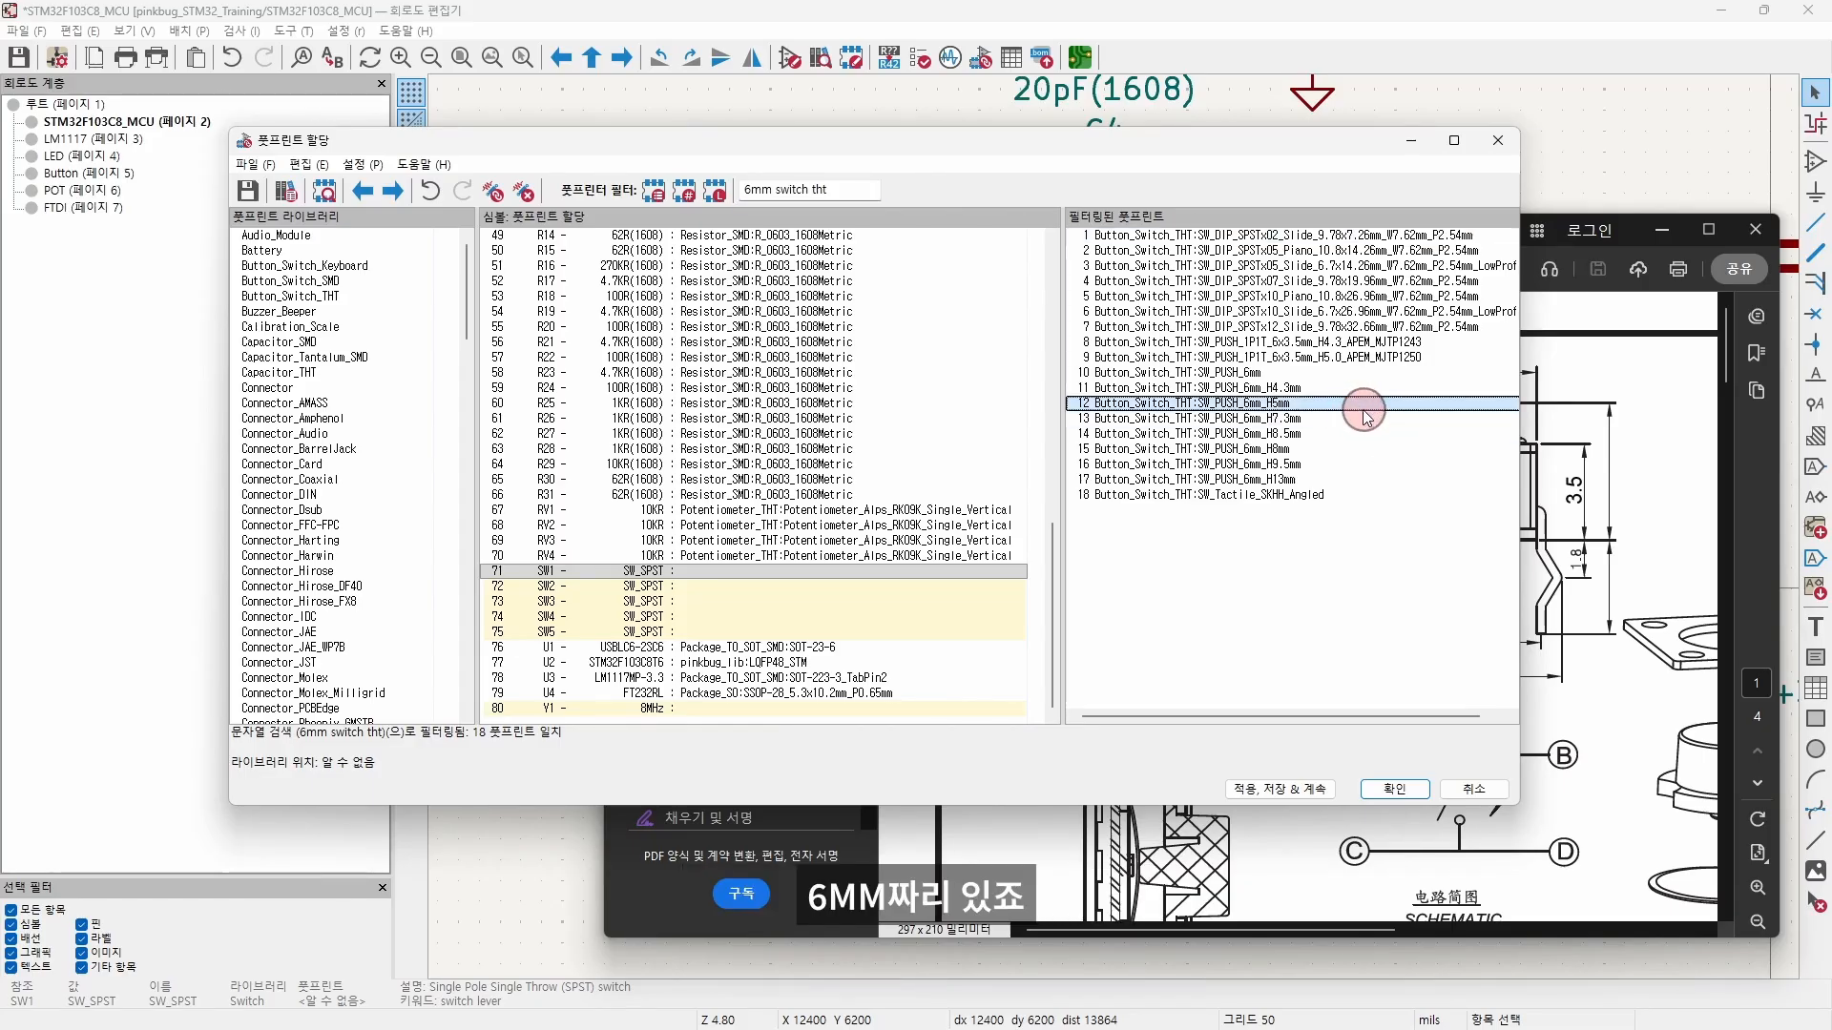
Step: Check the switch height in the side-view drawing of the C42416244.pdf datasheet
{"action": "left_click", "coordinate": [1552, 577]}
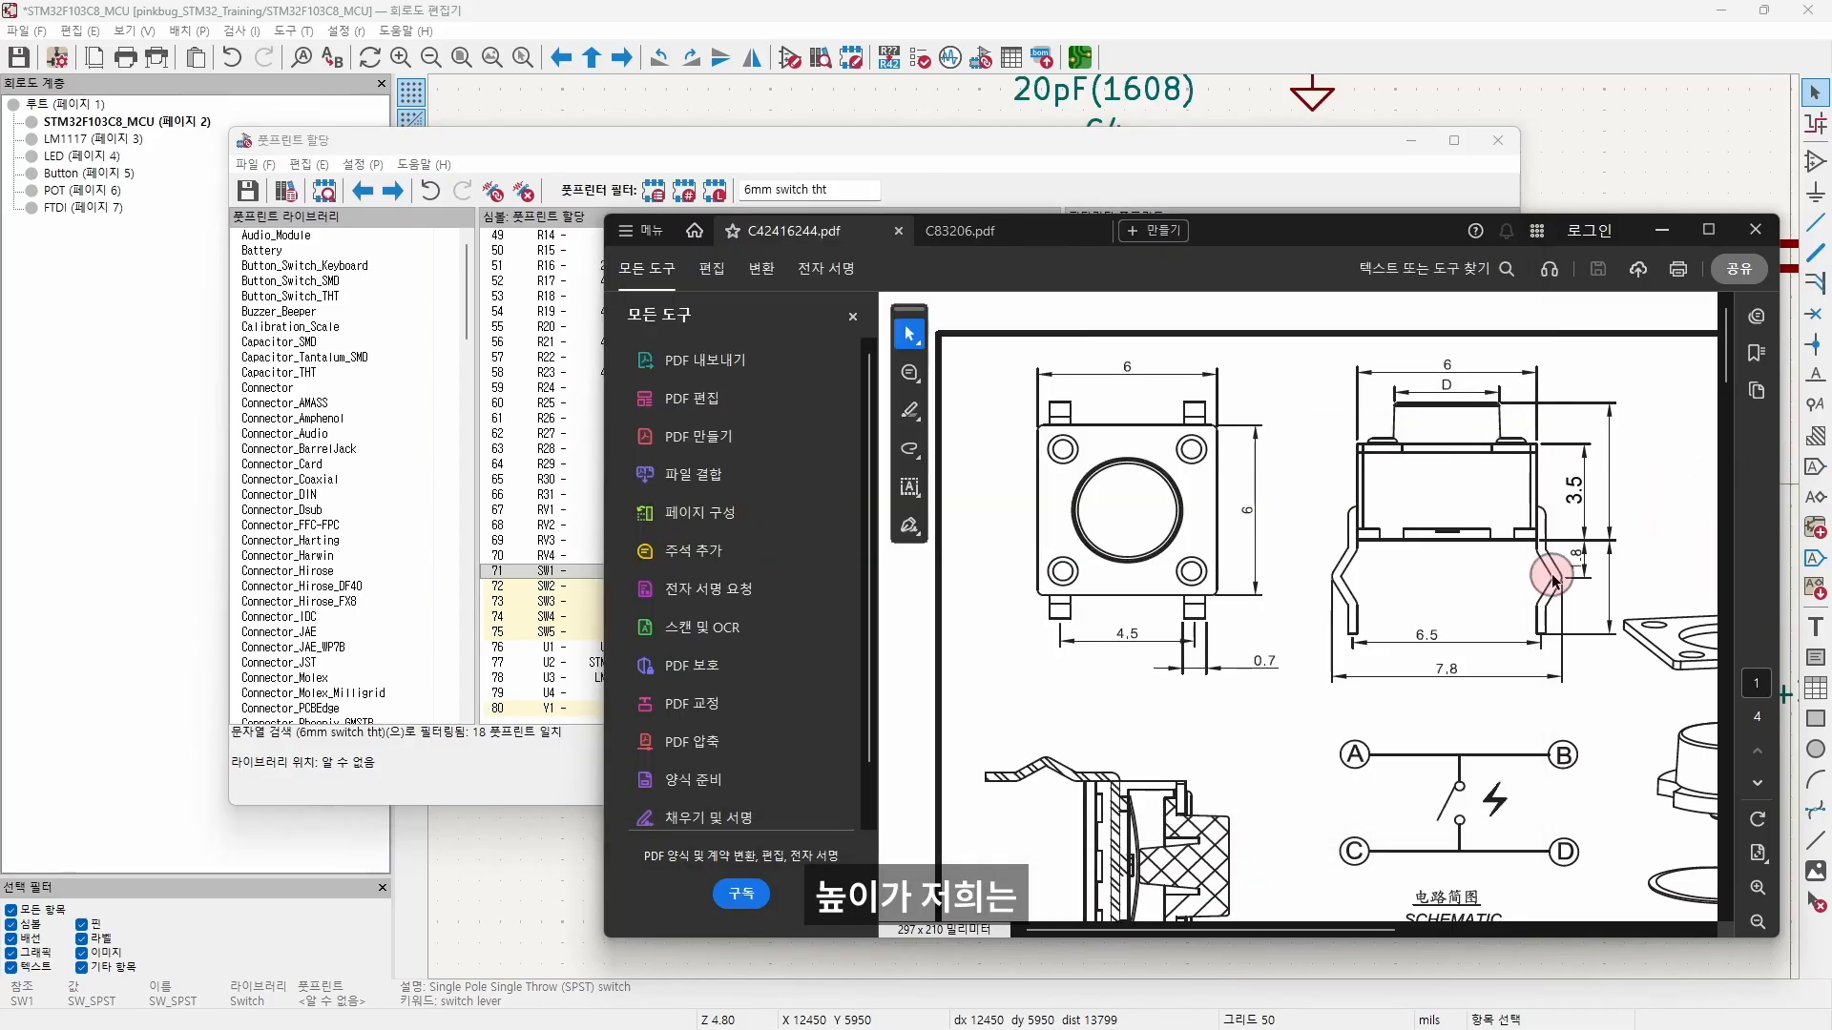
{"action": "scroll", "coordinate": [1652, 605], "scroll_direction": "down", "scroll_amount": 2}
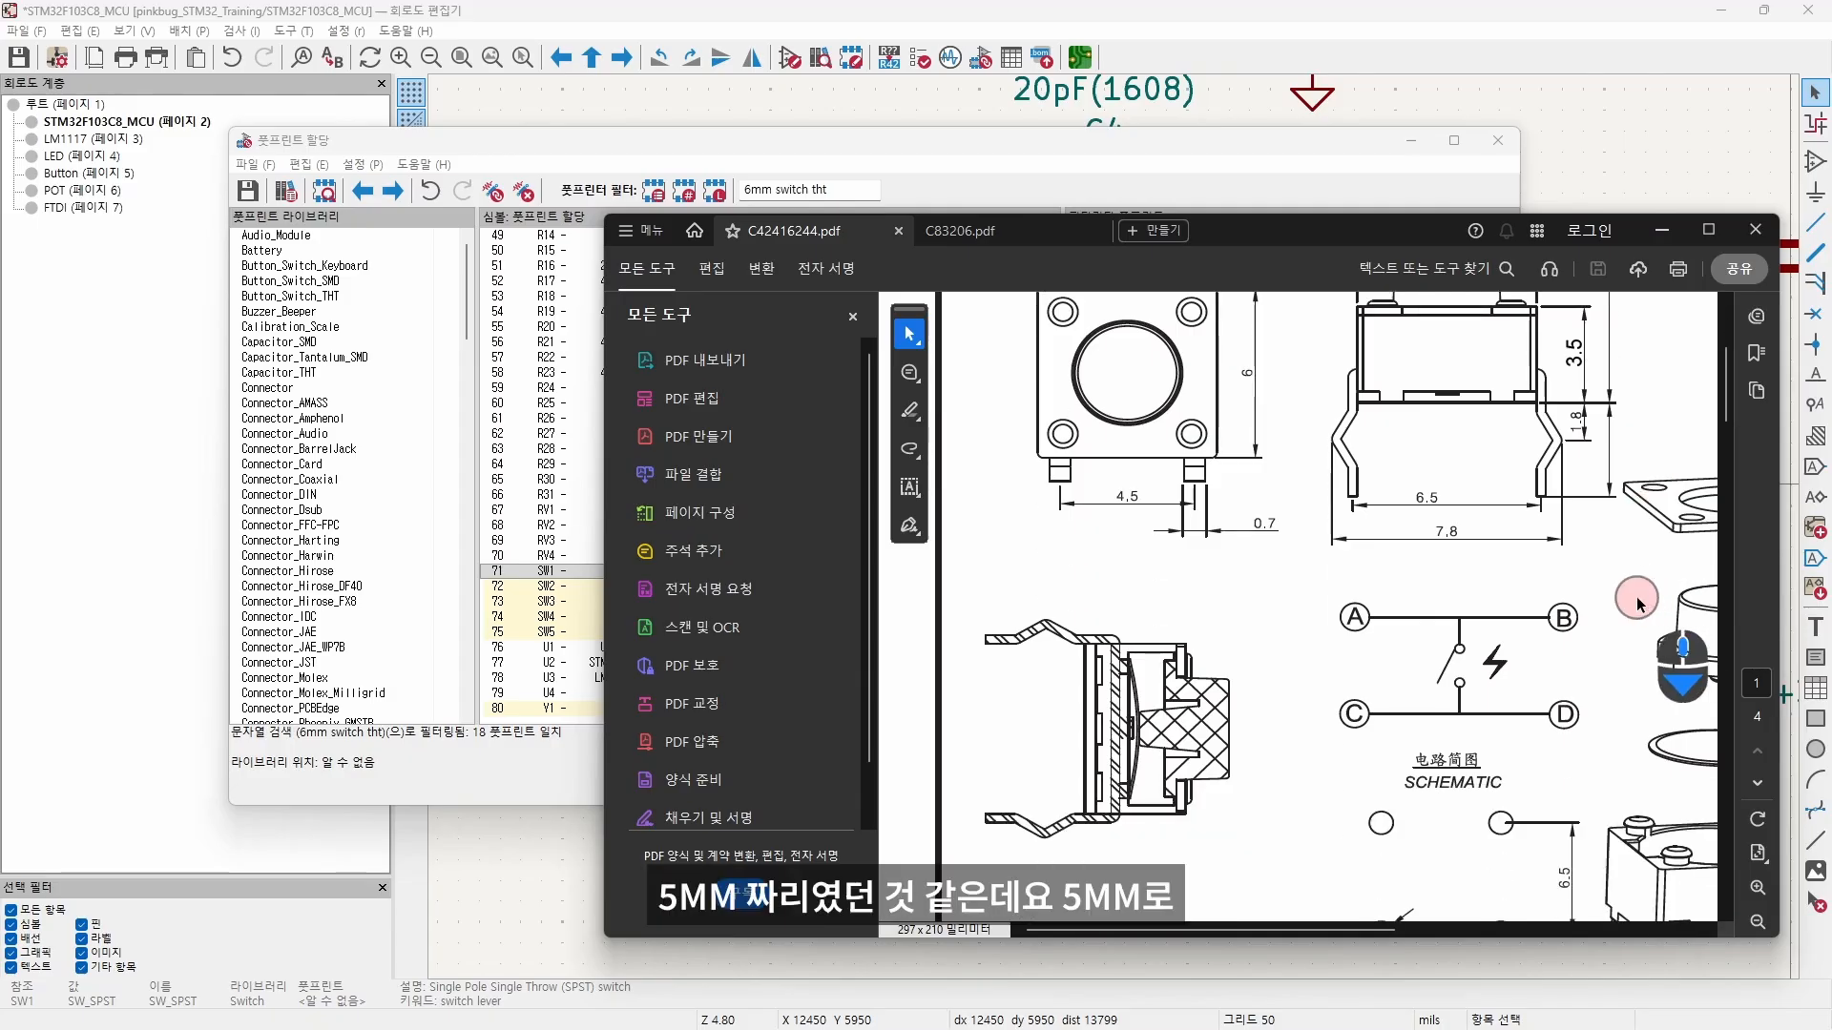
{"action": "scroll", "coordinate": [1537, 592], "scroll_direction": "right", "scroll_amount": 5}
{"action": "scroll", "coordinate": [1537, 592], "scroll_direction": "down", "scroll_amount": 4, "text": "ctrl"}
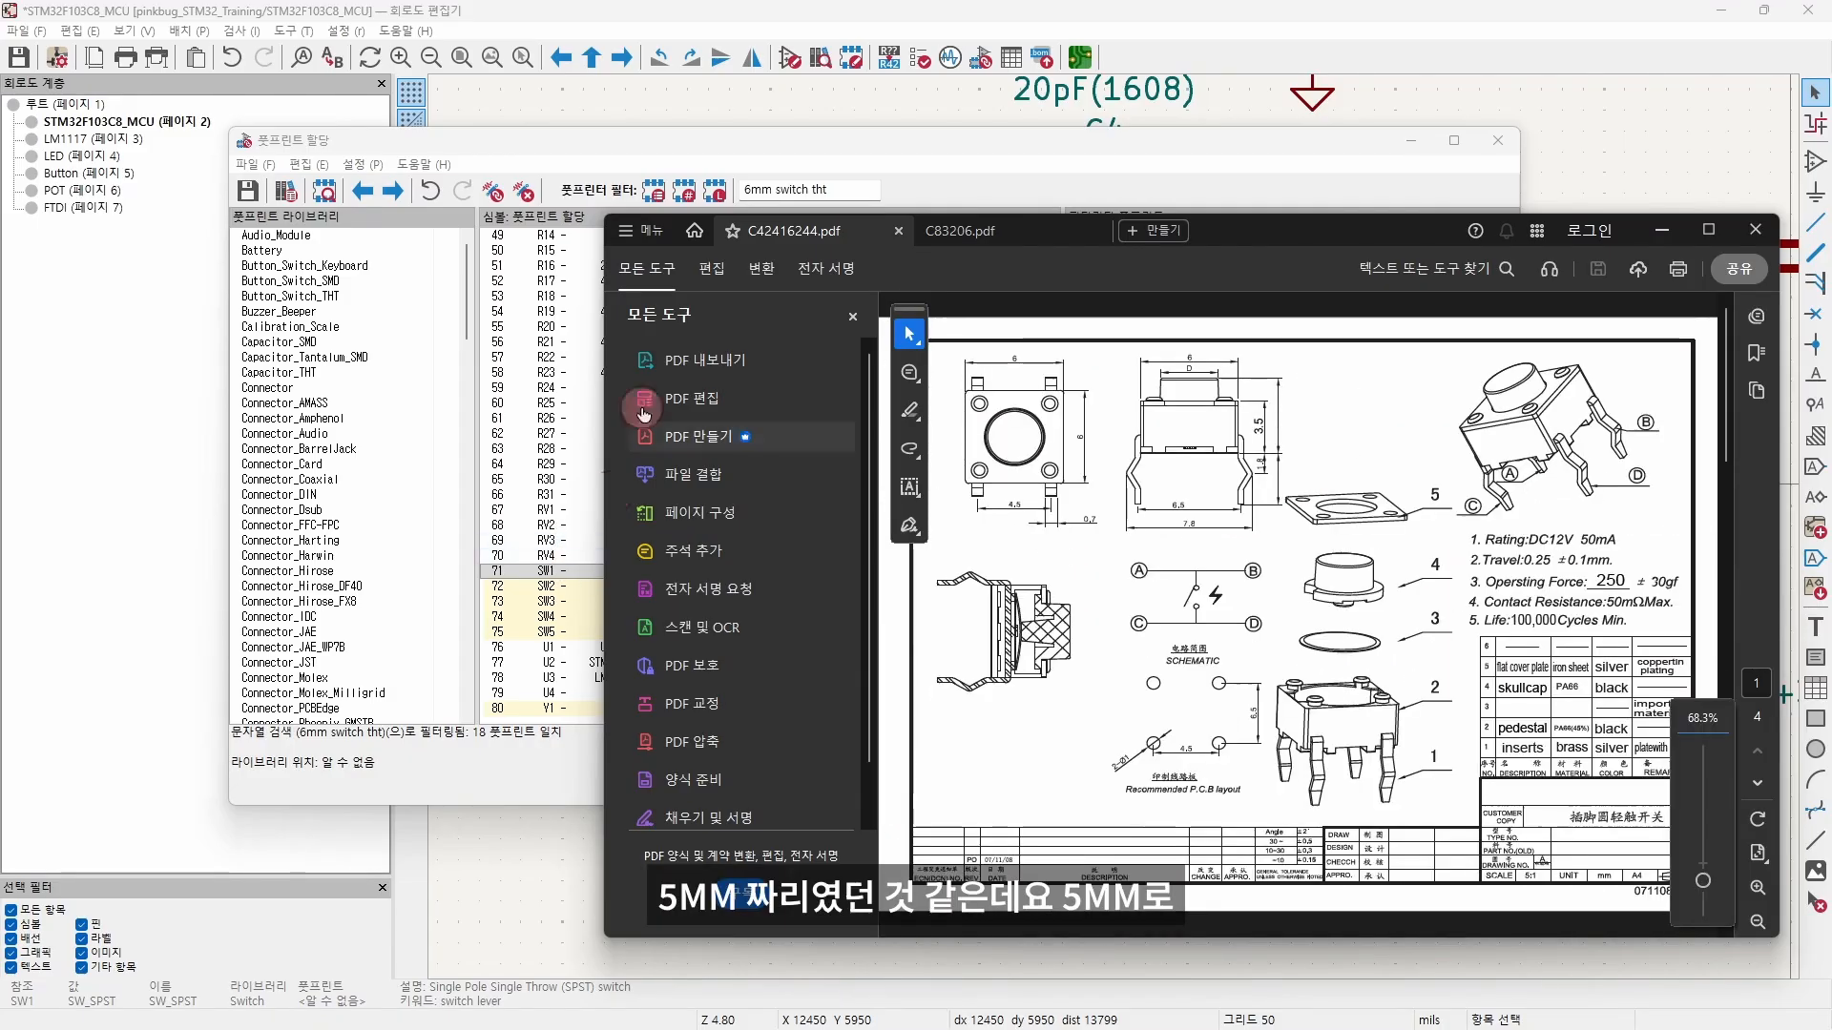
Step: Preview the SW_PUSH_6mm_H5mm footprint and measure the vertical spacing between pads 1 and 2
{"action": "left_click", "coordinate": [716, 176]}
{"action": "right_click", "coordinate": [1285, 403]}
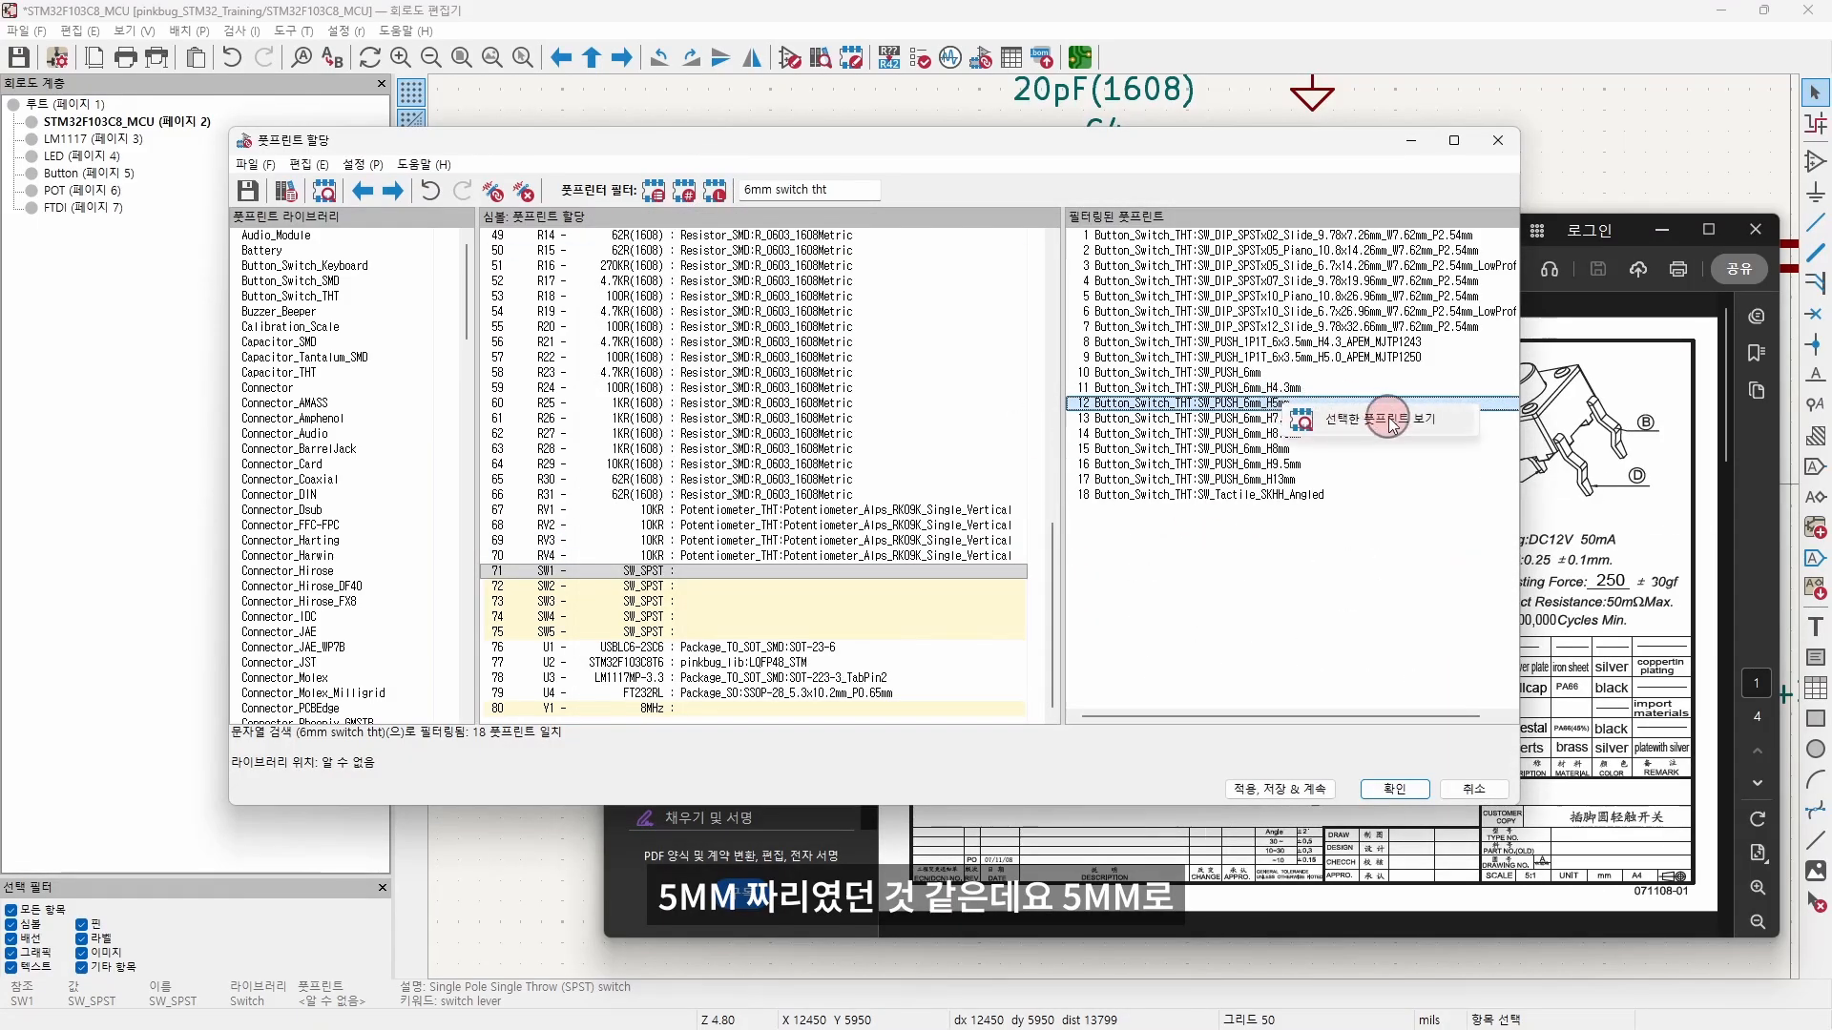
{"action": "left_click", "coordinate": [1391, 421]}
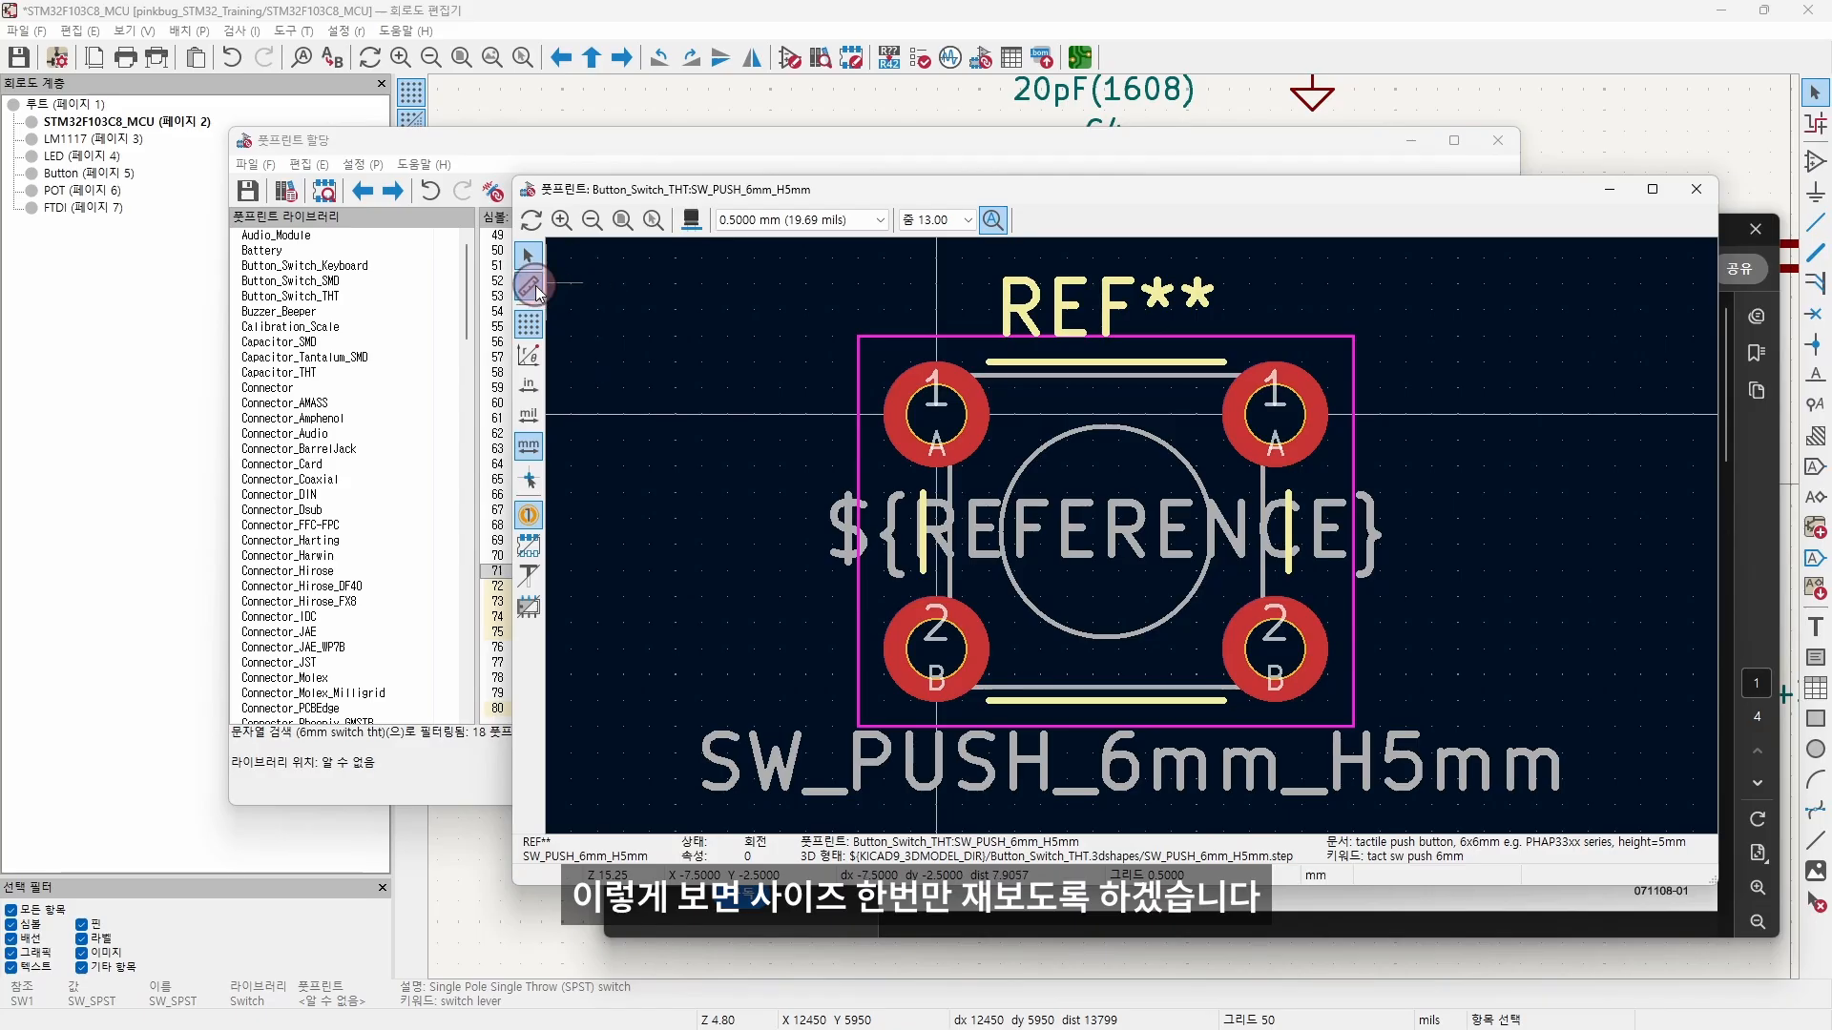
{"action": "left_click", "coordinate": [535, 288]}
{"action": "left_click", "coordinate": [936, 414]}
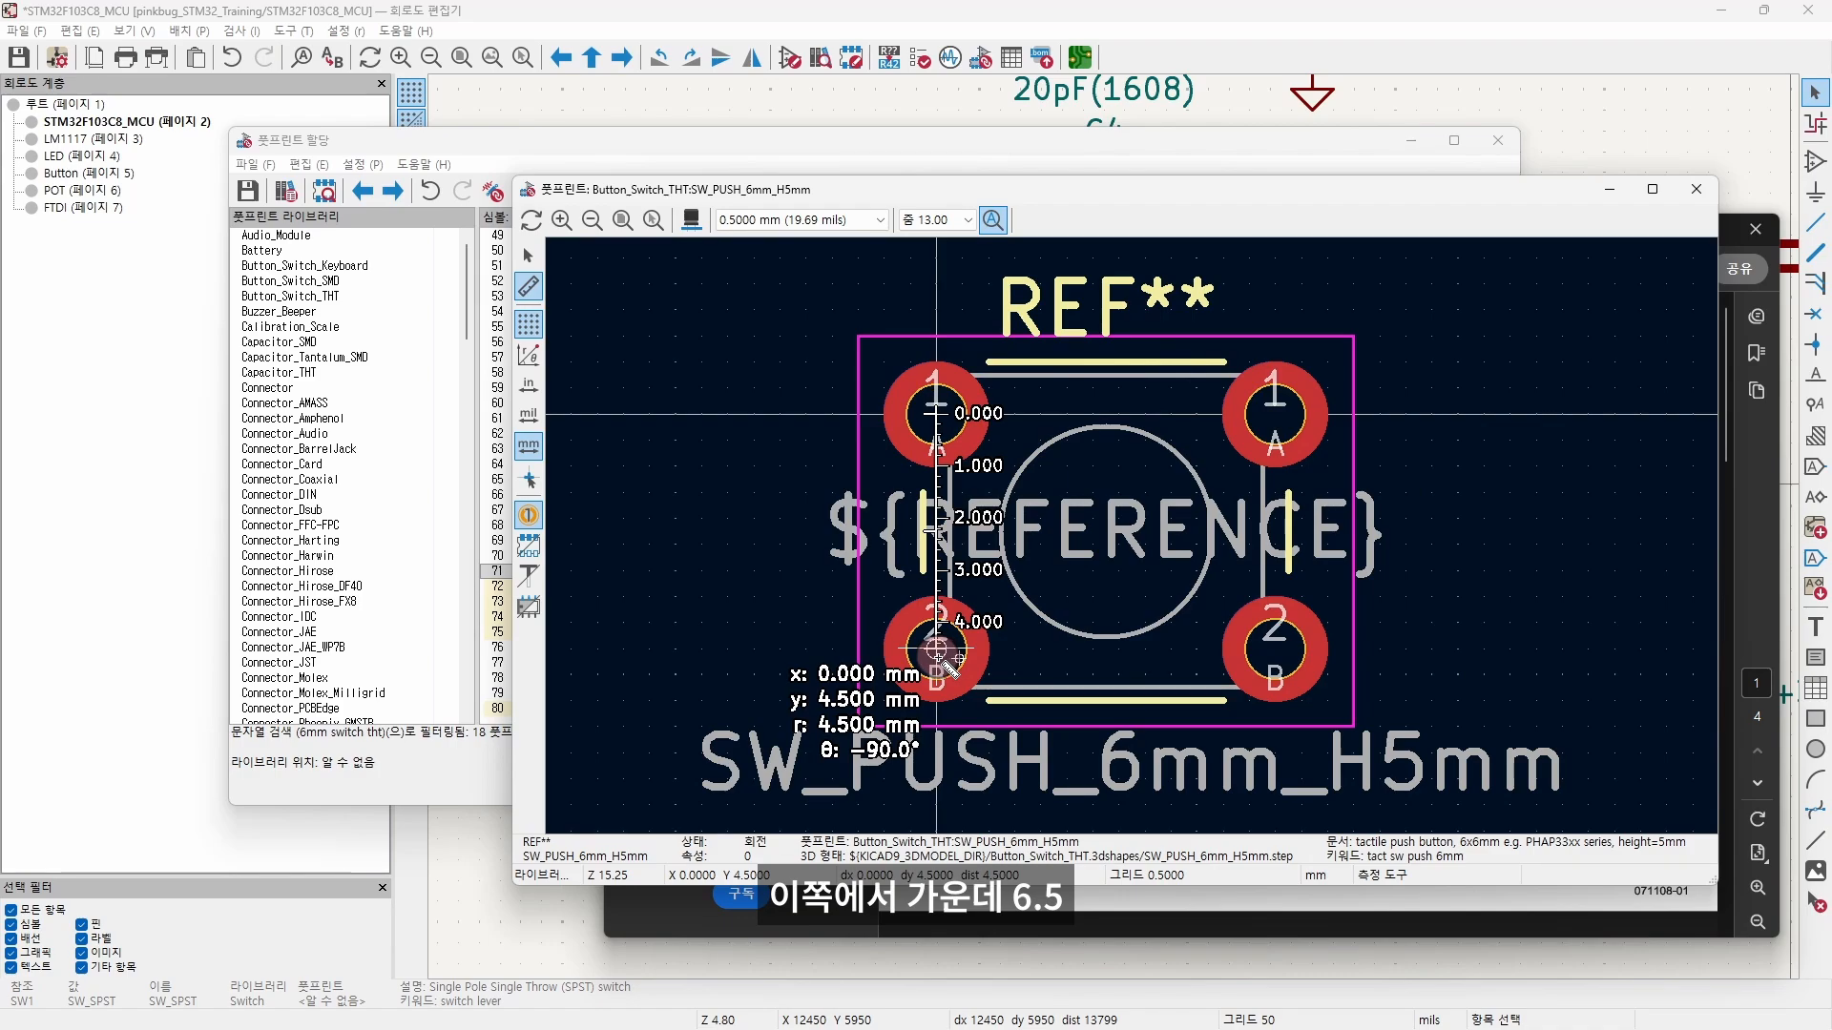
{"action": "key", "text": "Escape"}
Step: Inspect the SW_PUSH_6mm_H5mm switch model from an angle in the 3D viewer, then close the viewer
{"action": "left_click", "coordinate": [692, 220]}
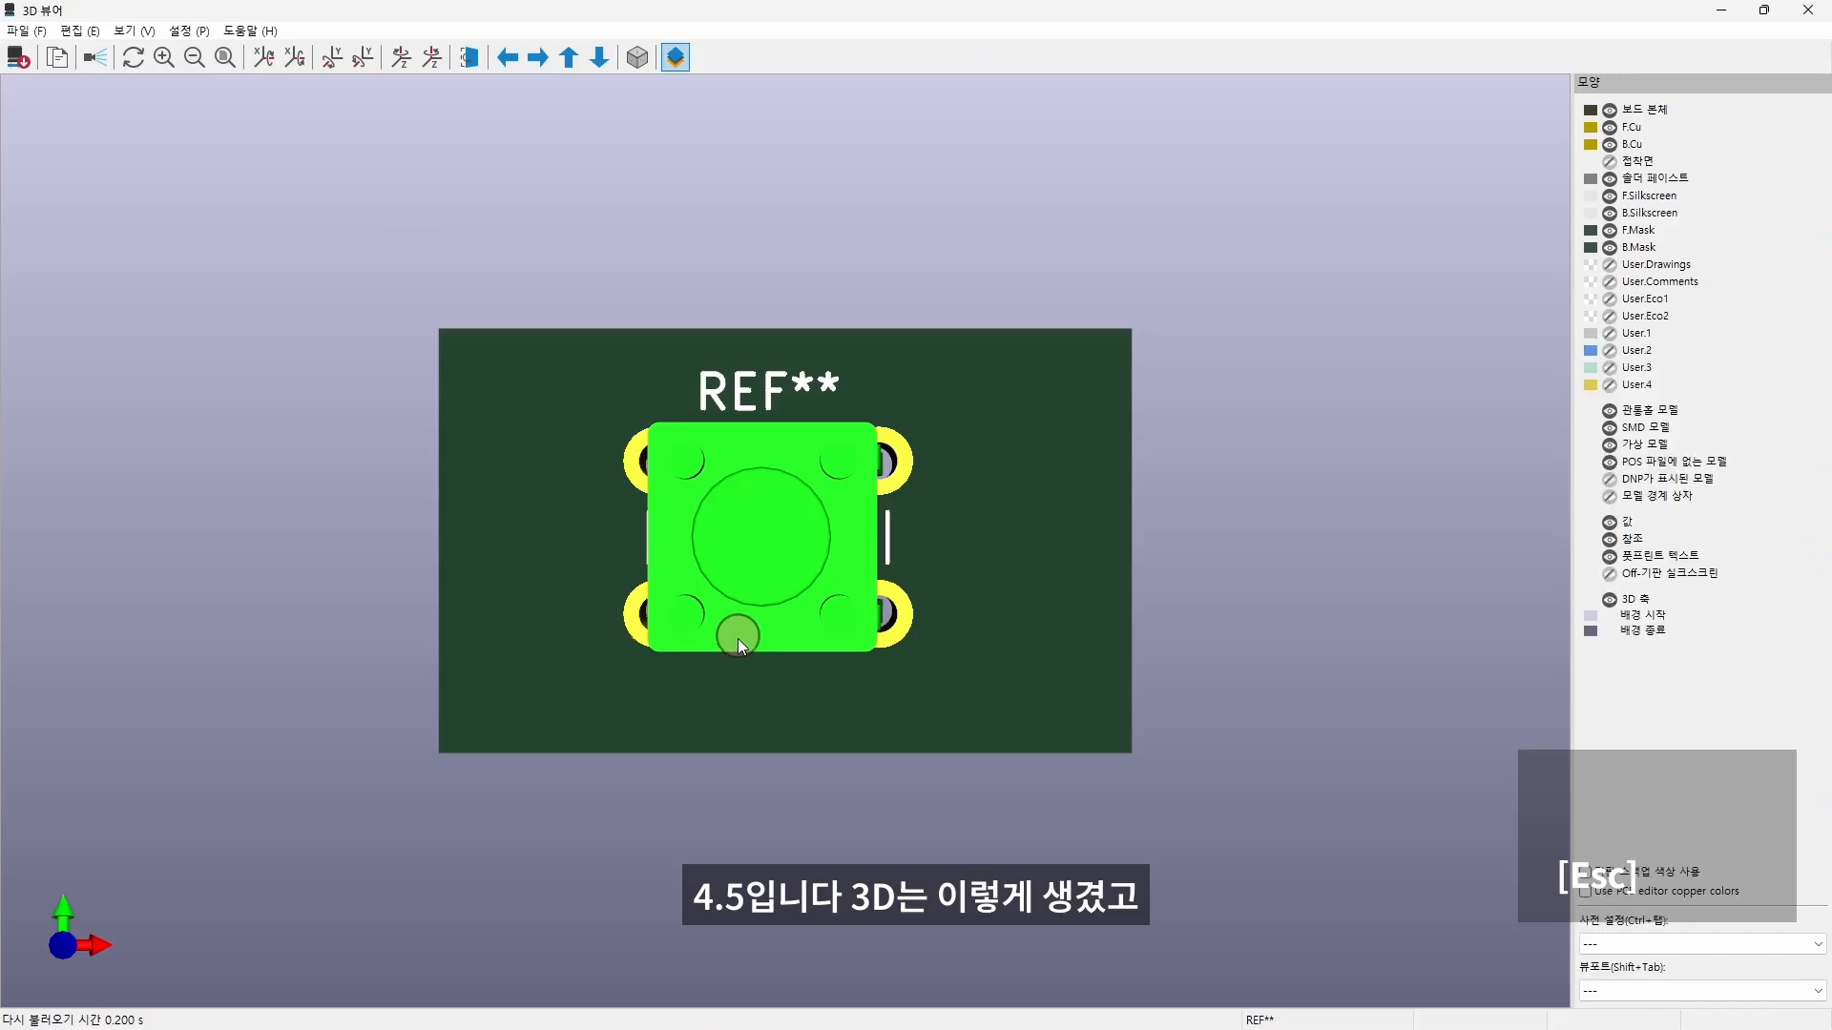
{"action": "left_click_drag", "start_coordinate": [716, 685], "coordinate": [940, 400]}
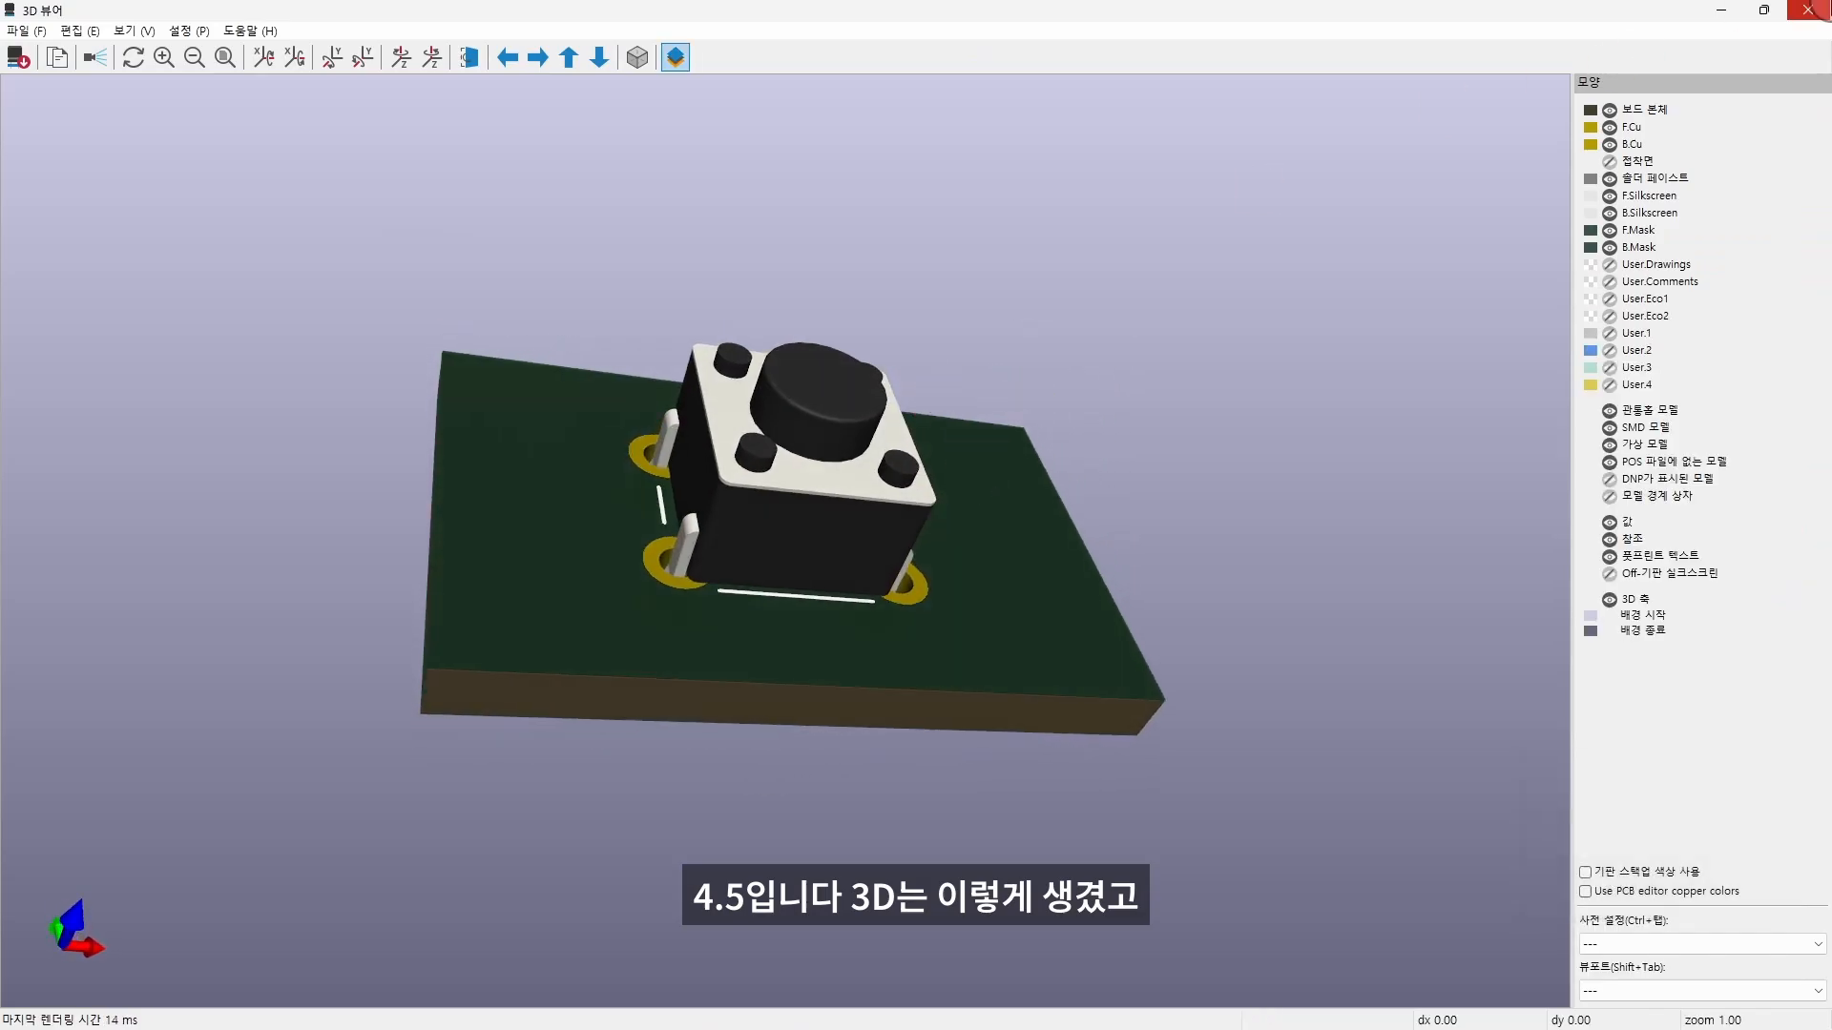
{"action": "left_click", "coordinate": [1818, 13]}
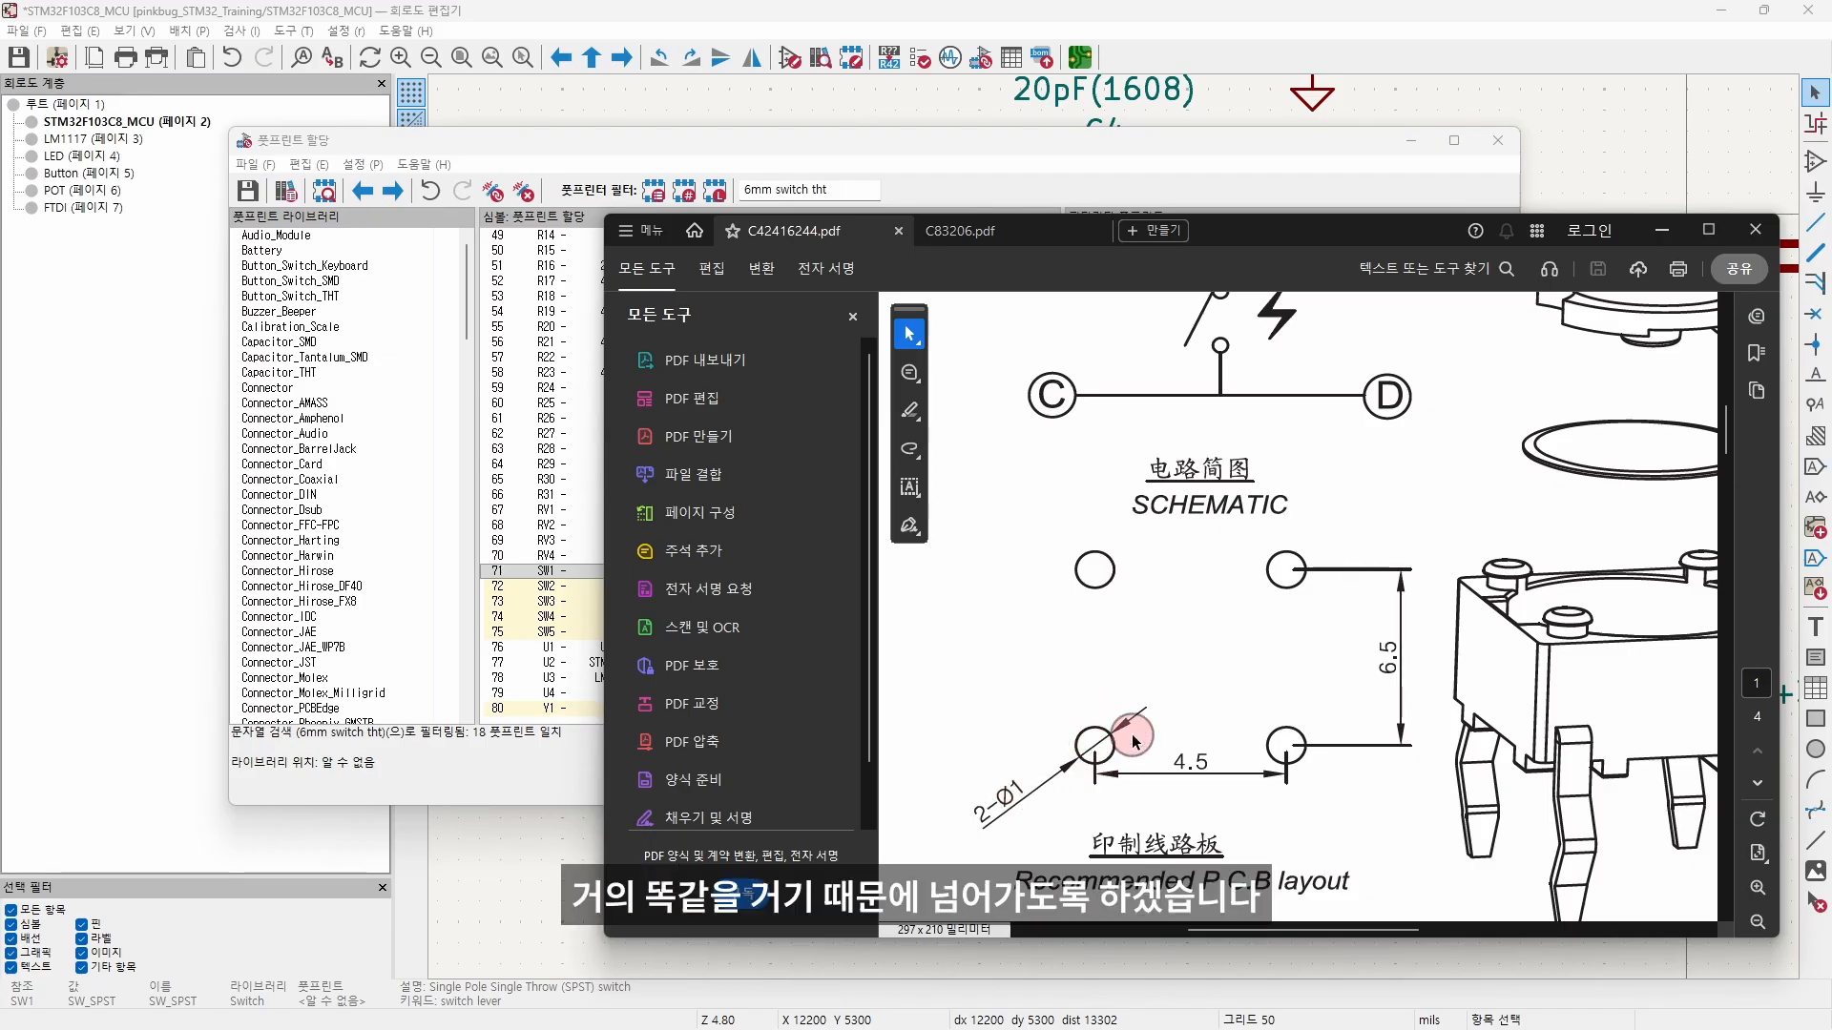
Step: Assign Button_Switch_THT:SW_PUSH_6mm_H5mm to the symbols from RV1 through SW5 and review the SW5 assignment
{"action": "left_click", "coordinate": [1083, 152]}
{"action": "left_click", "coordinate": [701, 633], "text": "shift"}
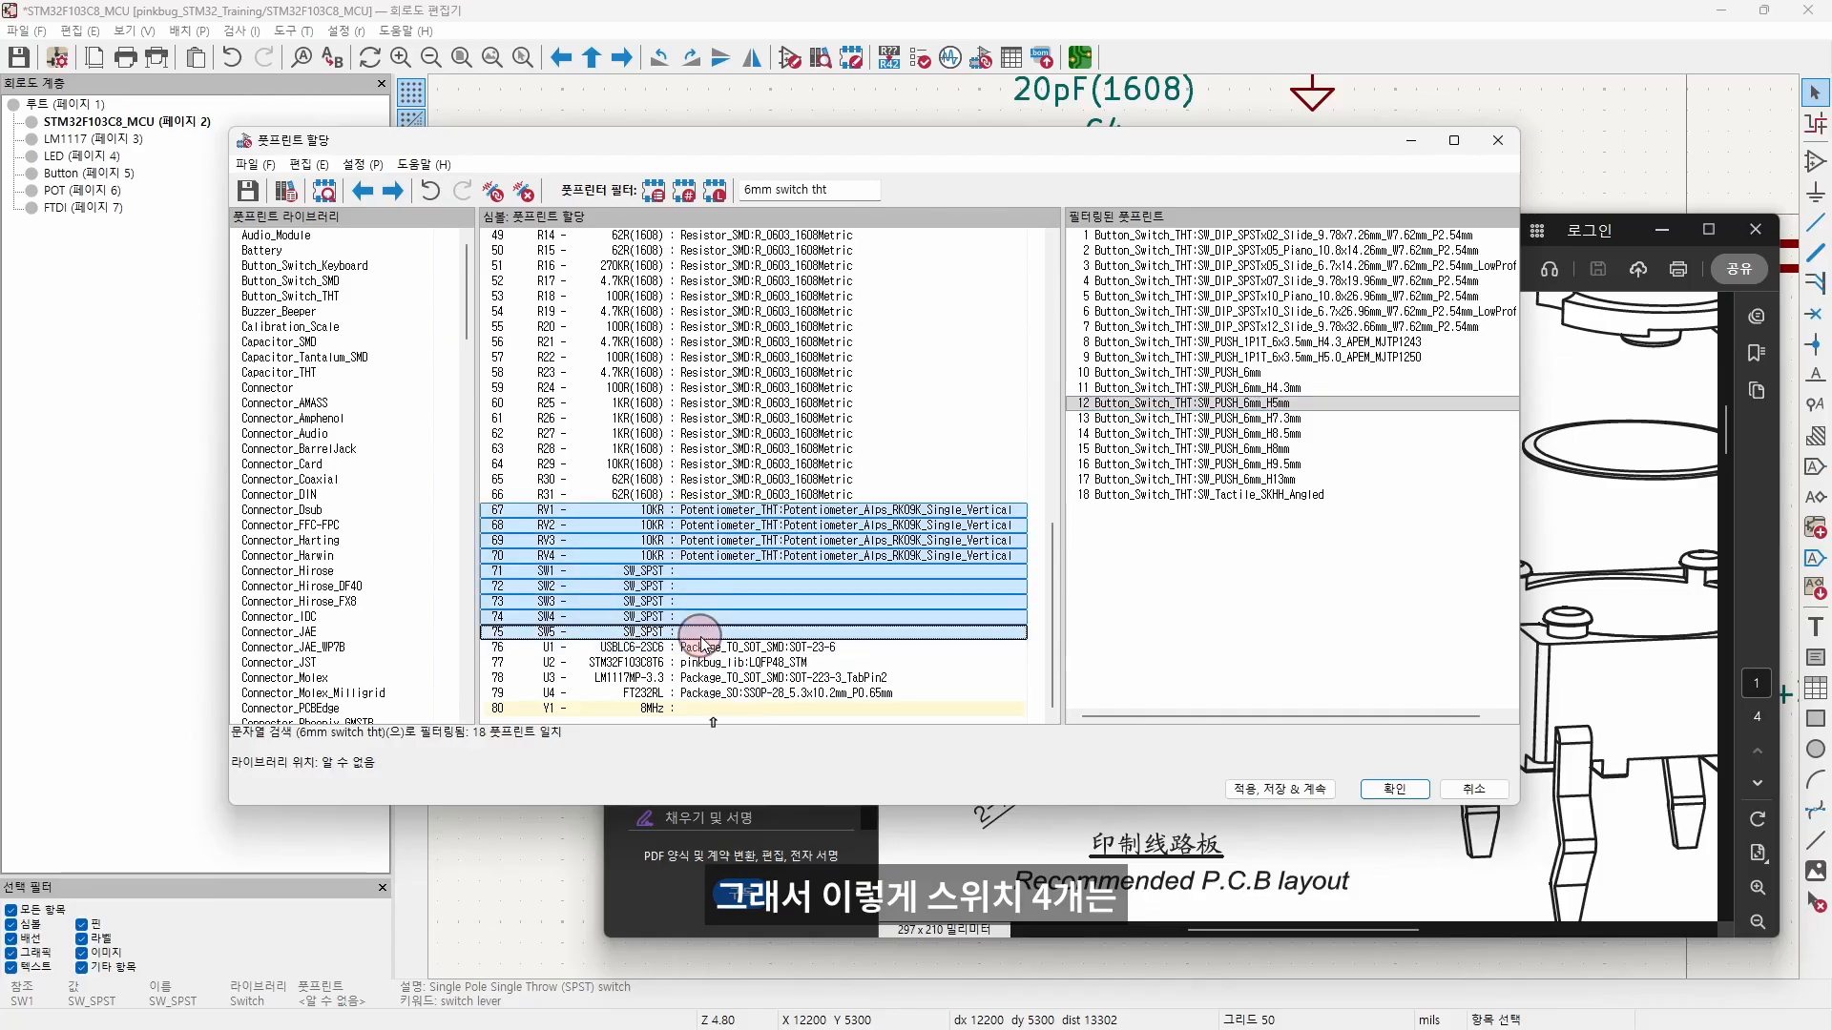
{"action": "left_click", "coordinate": [1195, 403]}
{"action": "double_click", "coordinate": [1199, 406]}
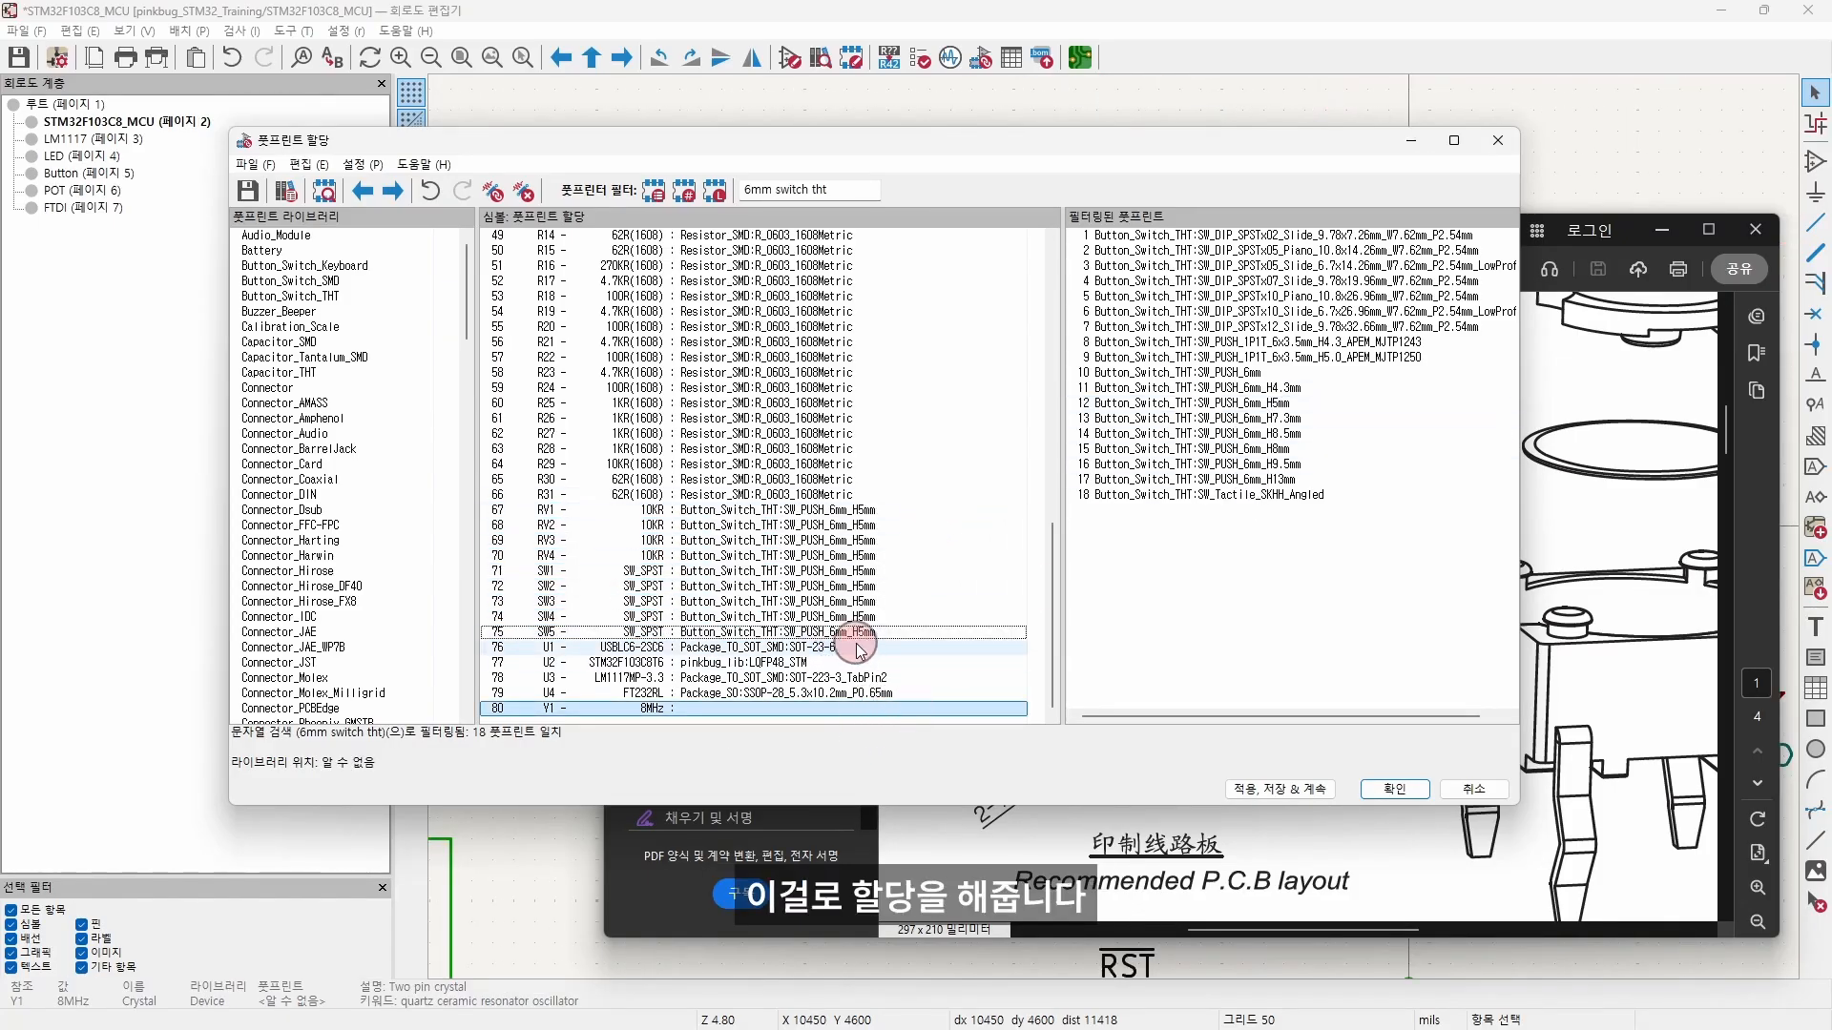
{"action": "left_click", "coordinate": [725, 633]}
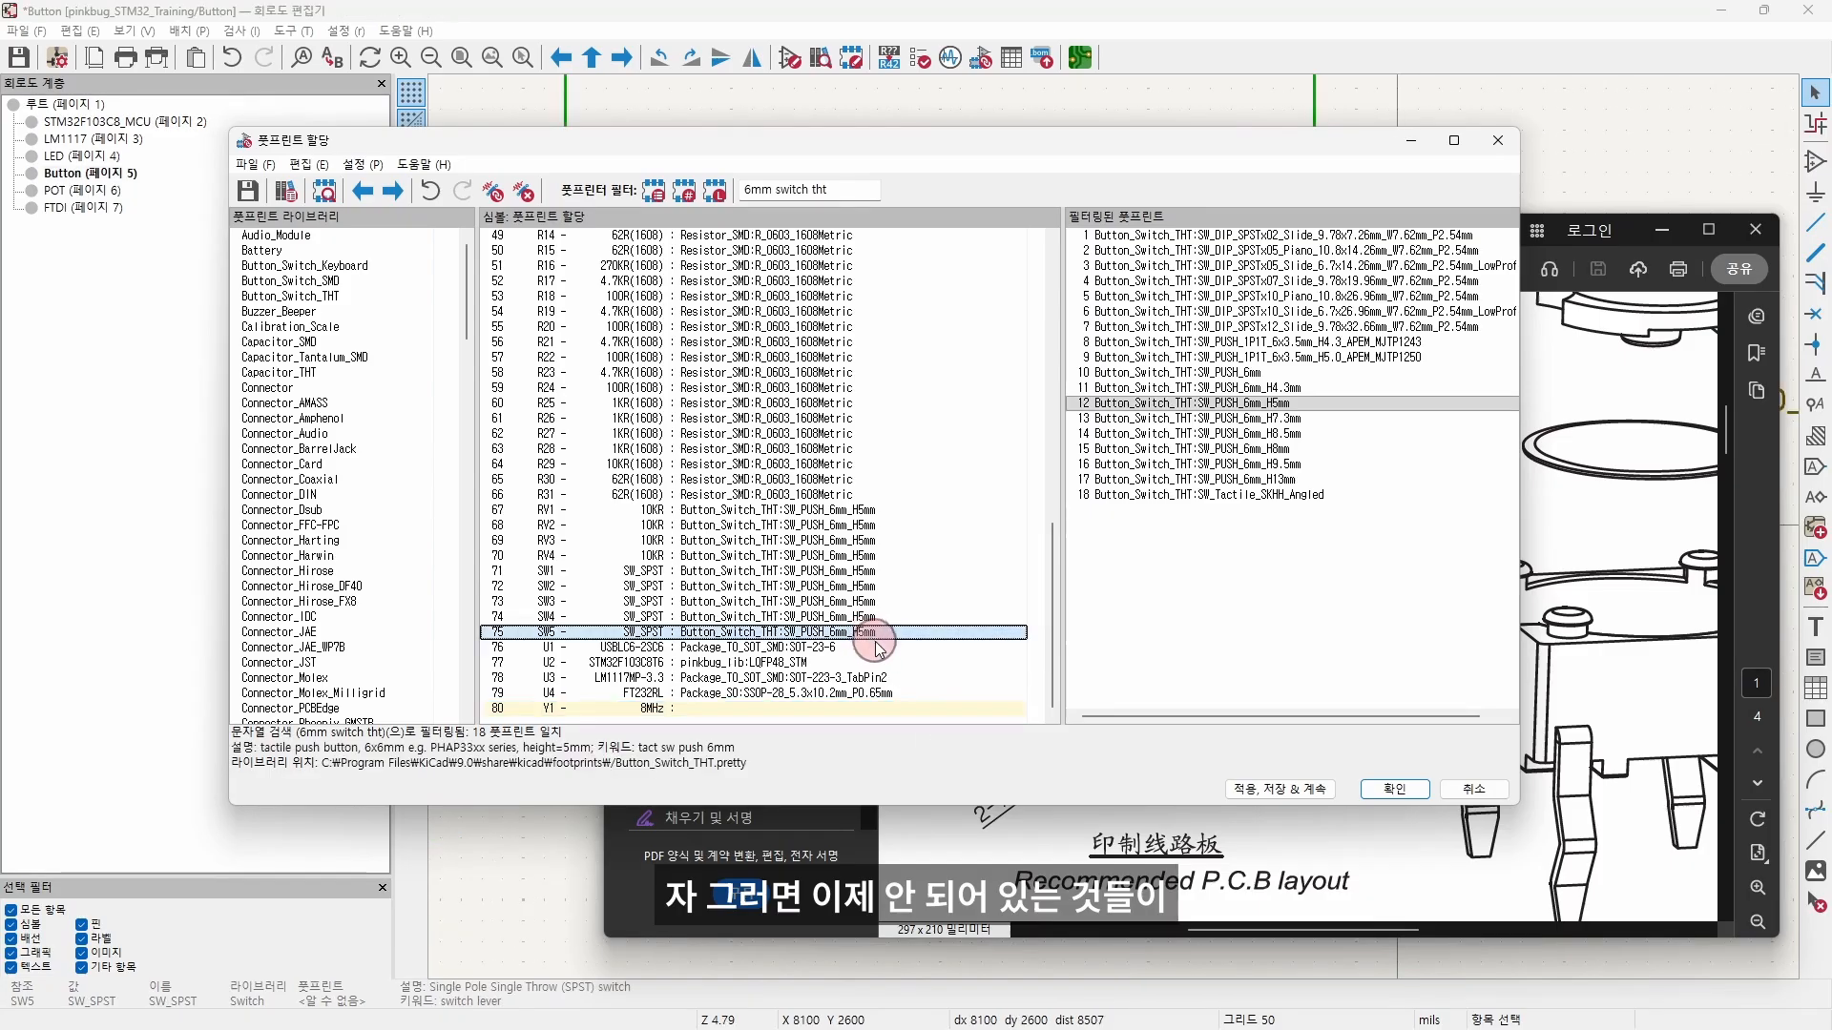
Step: Select crystal Y1, filter the footprints with "crystal" and check the part type and land pattern in the C12674.pdf datasheet
{"action": "left_click", "coordinate": [741, 710]}
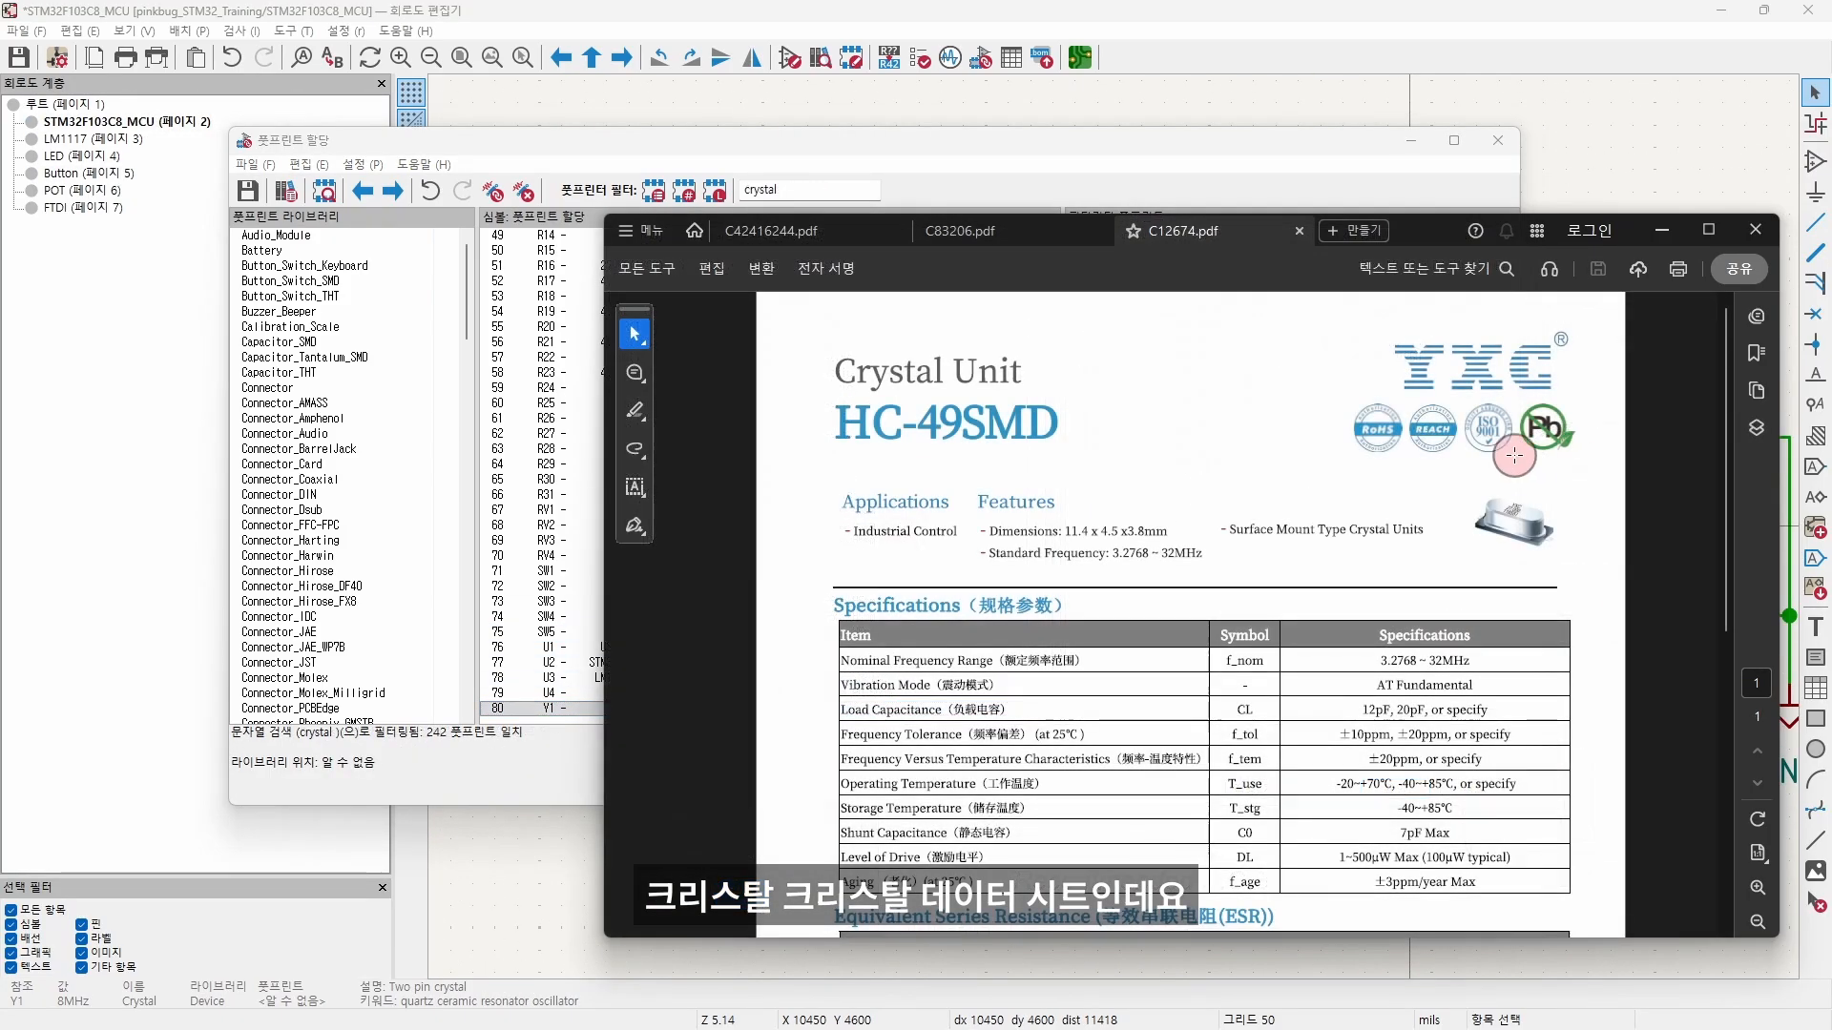
{"action": "scroll", "coordinate": [1523, 484], "scroll_direction": "down", "scroll_amount": 6}
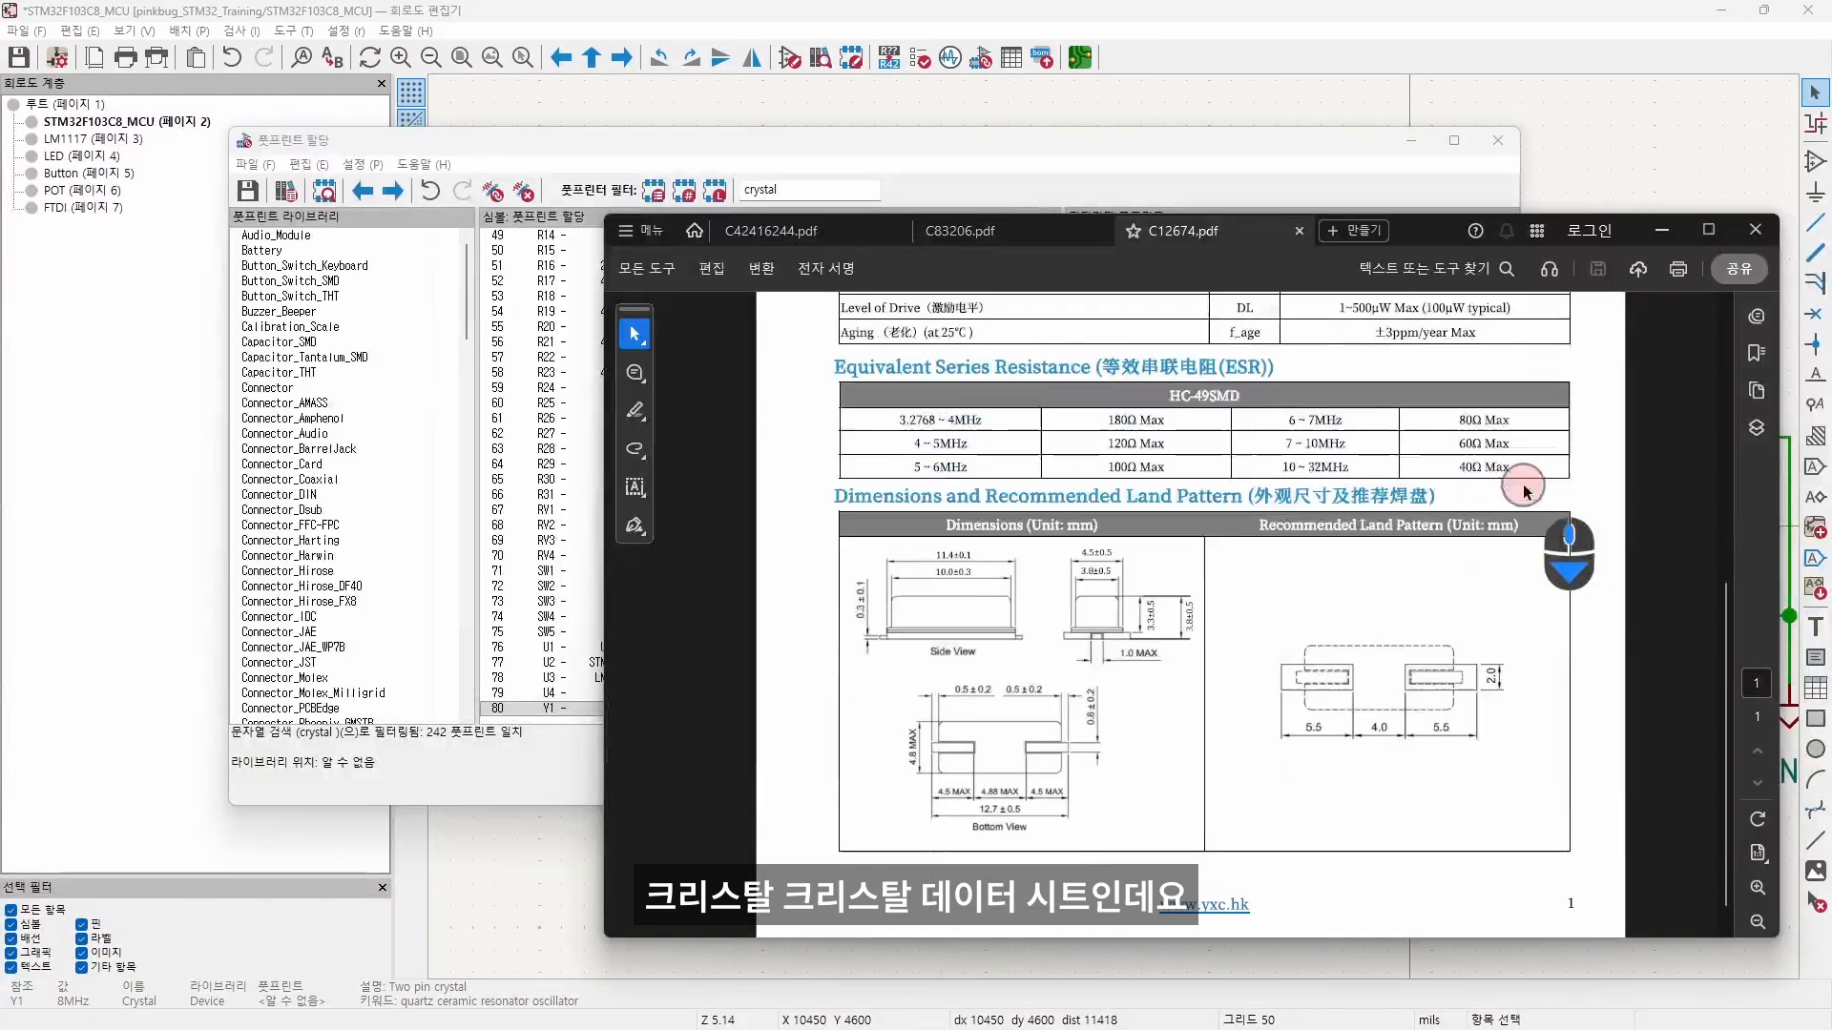
{"action": "scroll", "coordinate": [1329, 596], "scroll_direction": "up", "scroll_amount": 2}
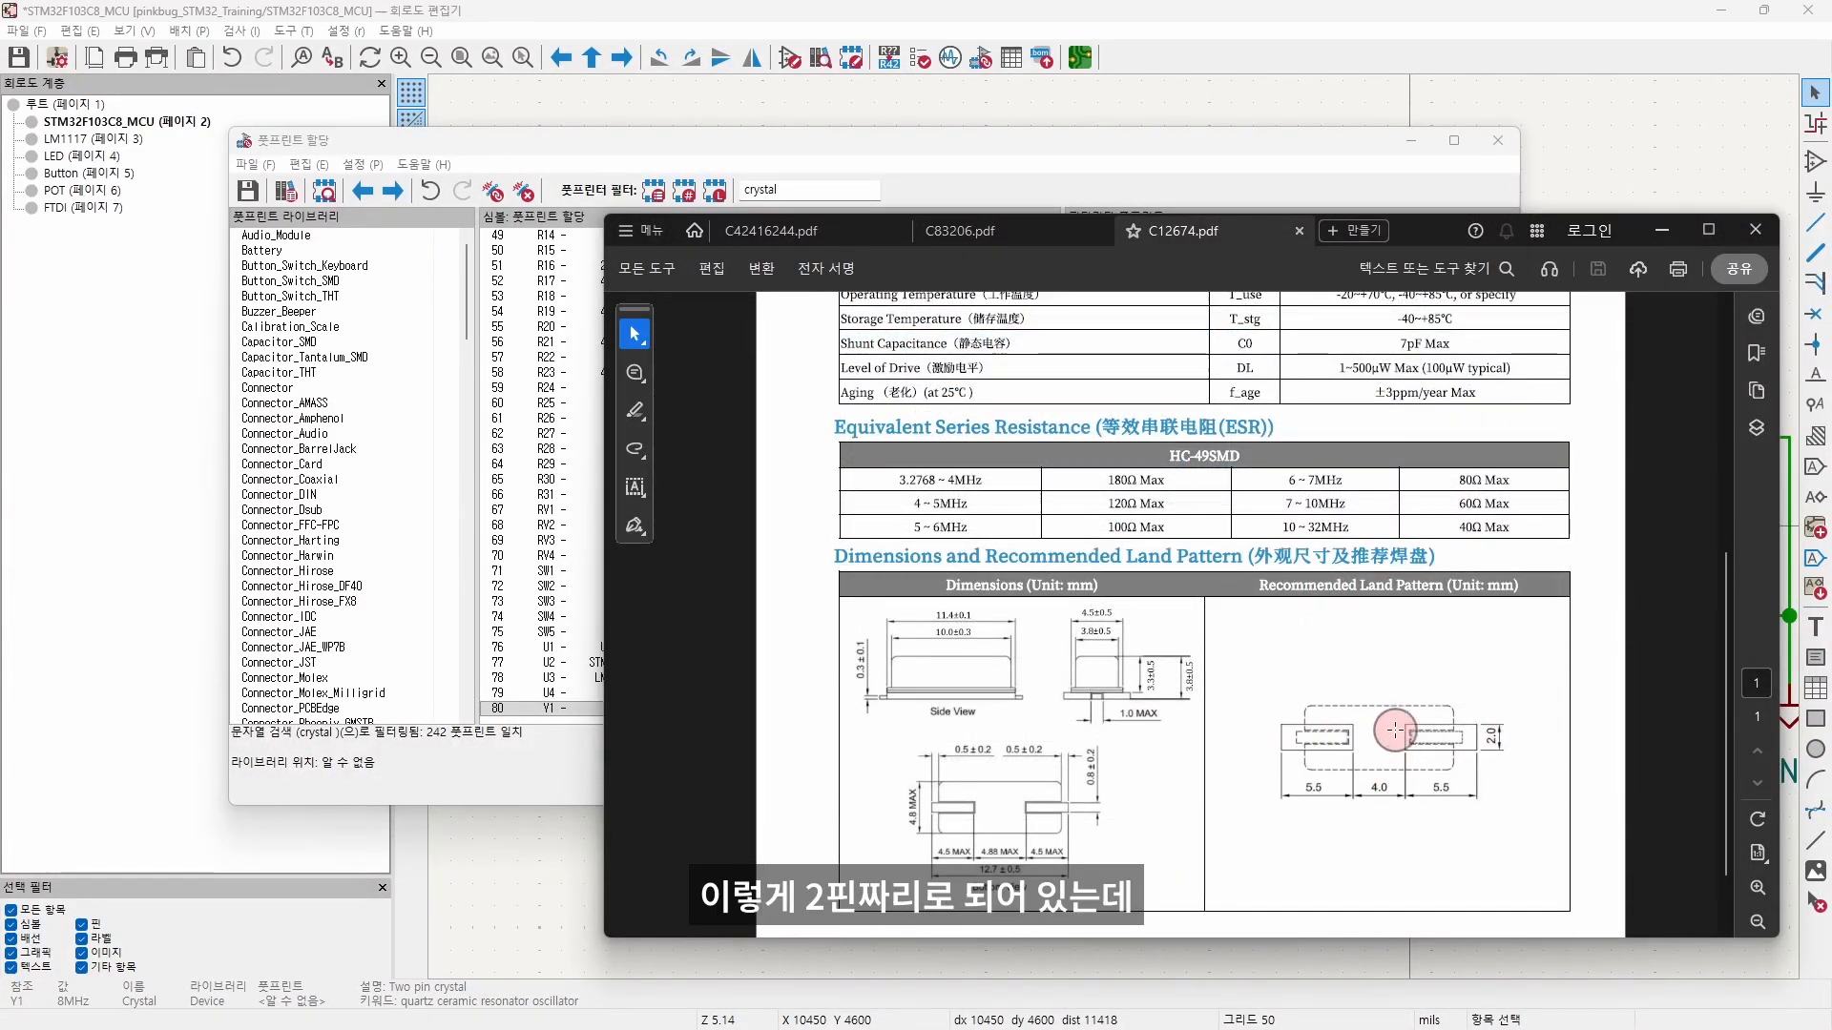
{"action": "scroll", "coordinate": [1395, 730], "scroll_direction": "up", "scroll_amount": 10}
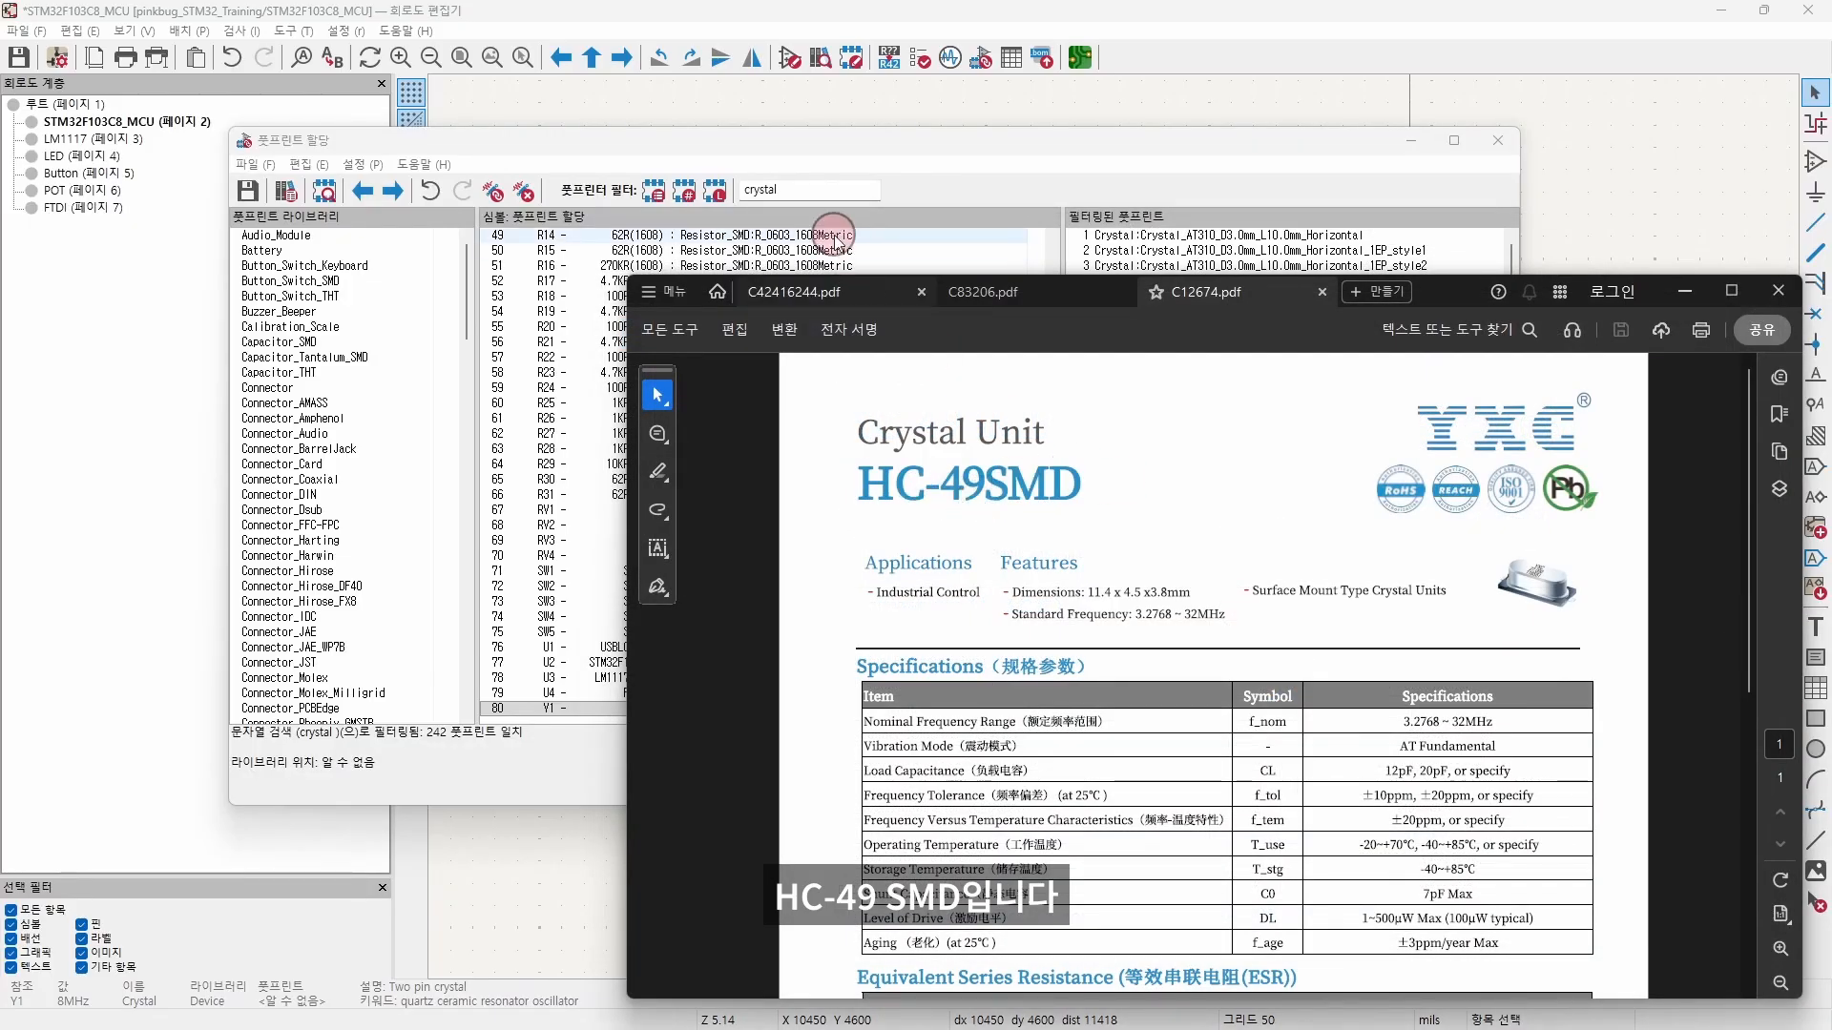
Step: Try the footprint filter "crystal hc-49smd" for Y1, then shorten it to "crystal hc-49"
{"action": "left_click", "coordinate": [1038, 216]}
{"action": "left_click", "coordinate": [818, 190]}
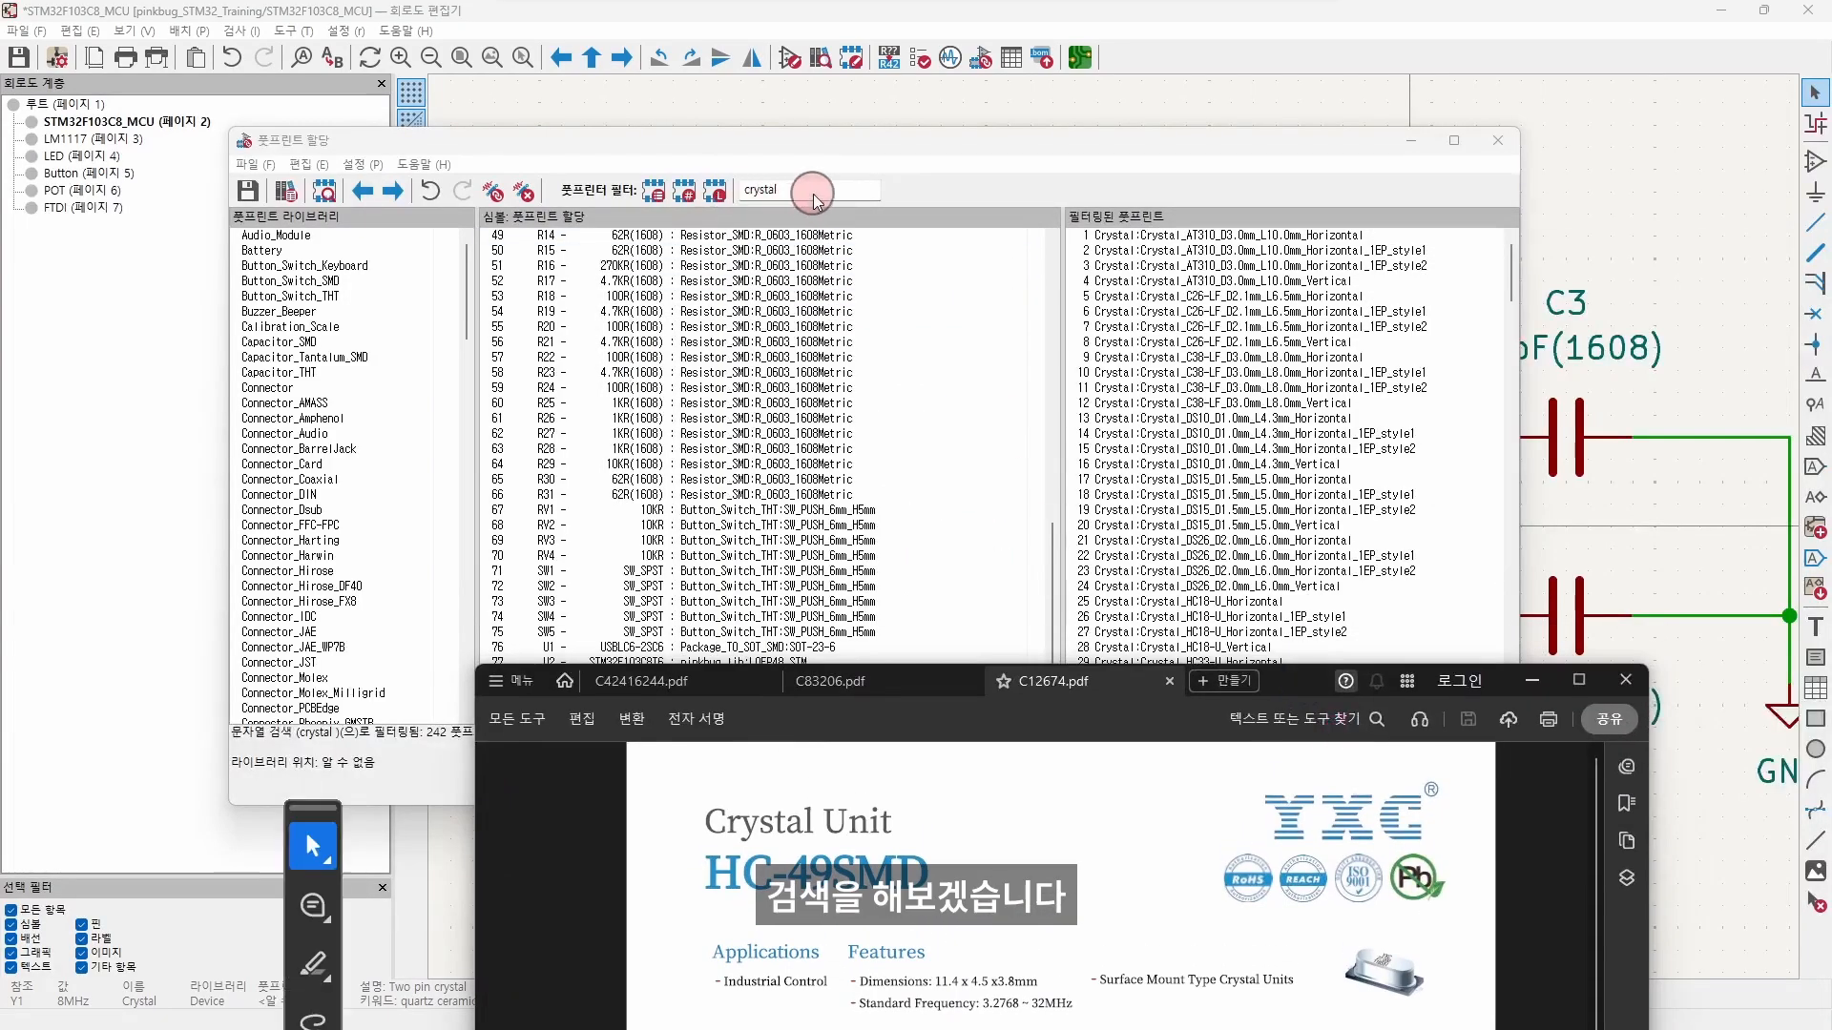
{"action": "type", "text": "hc-"}
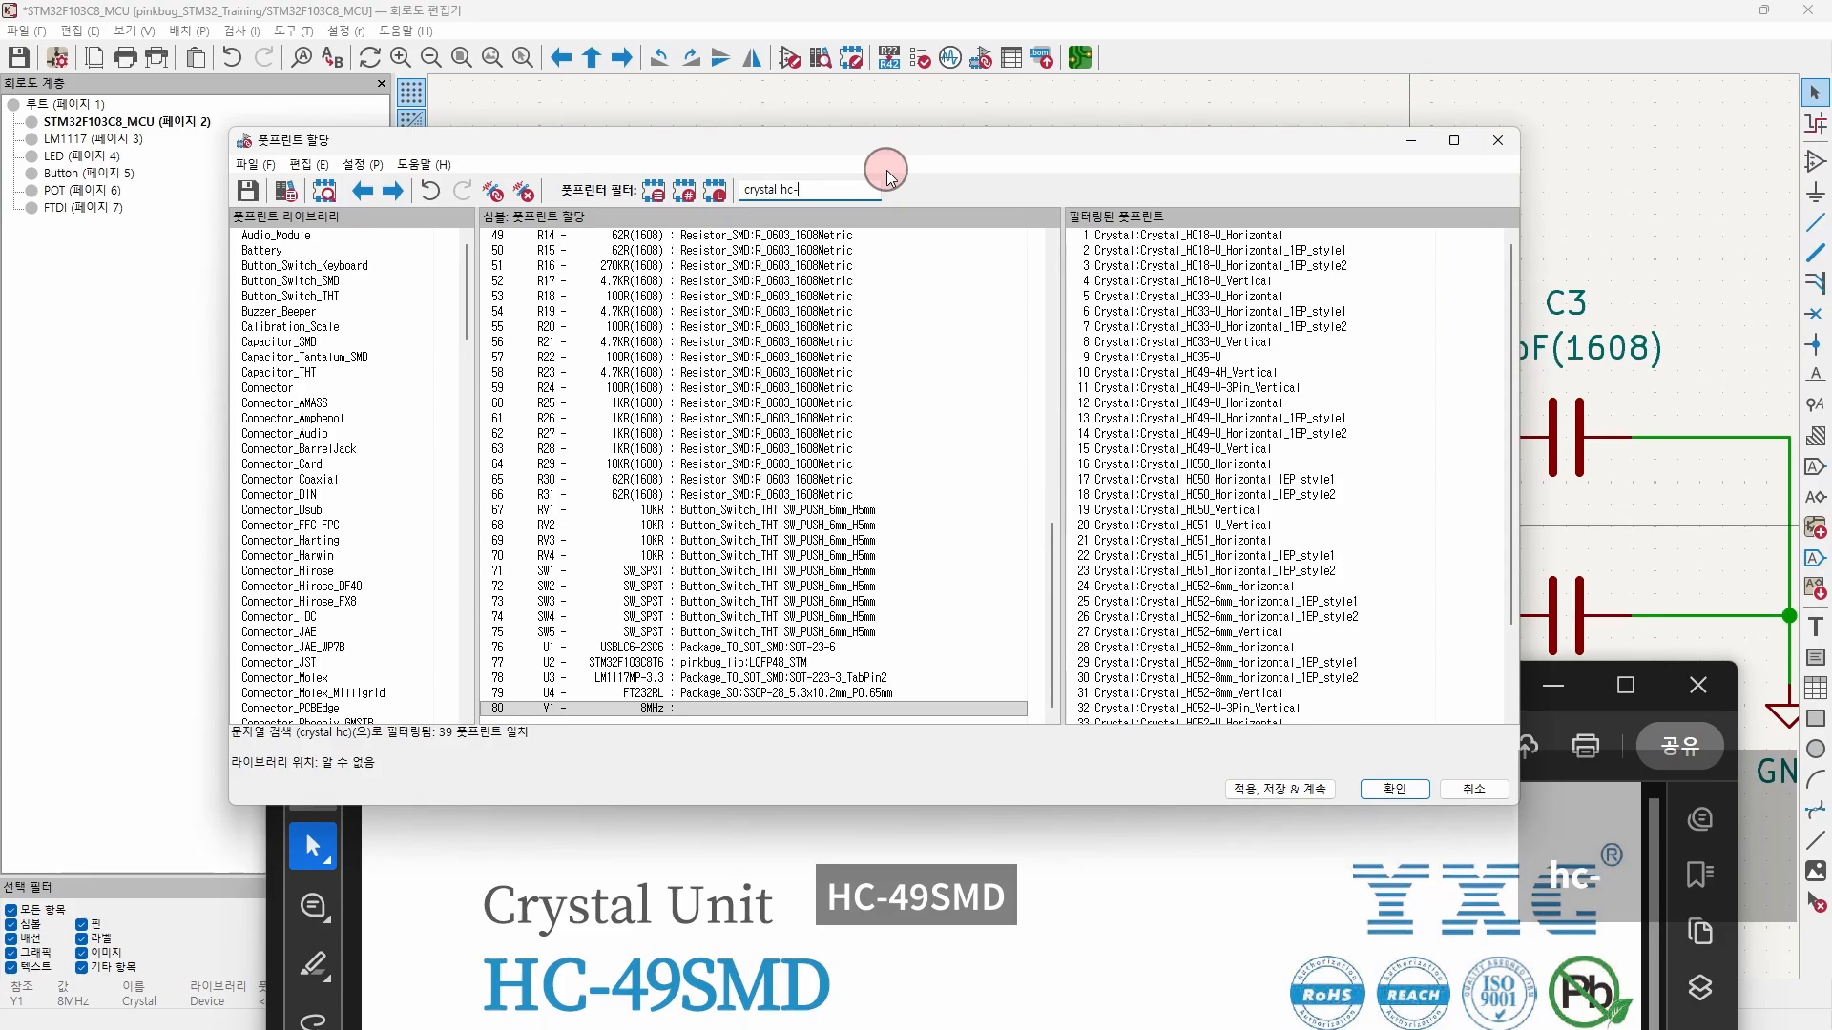
{"action": "type", "text": "49smd"}
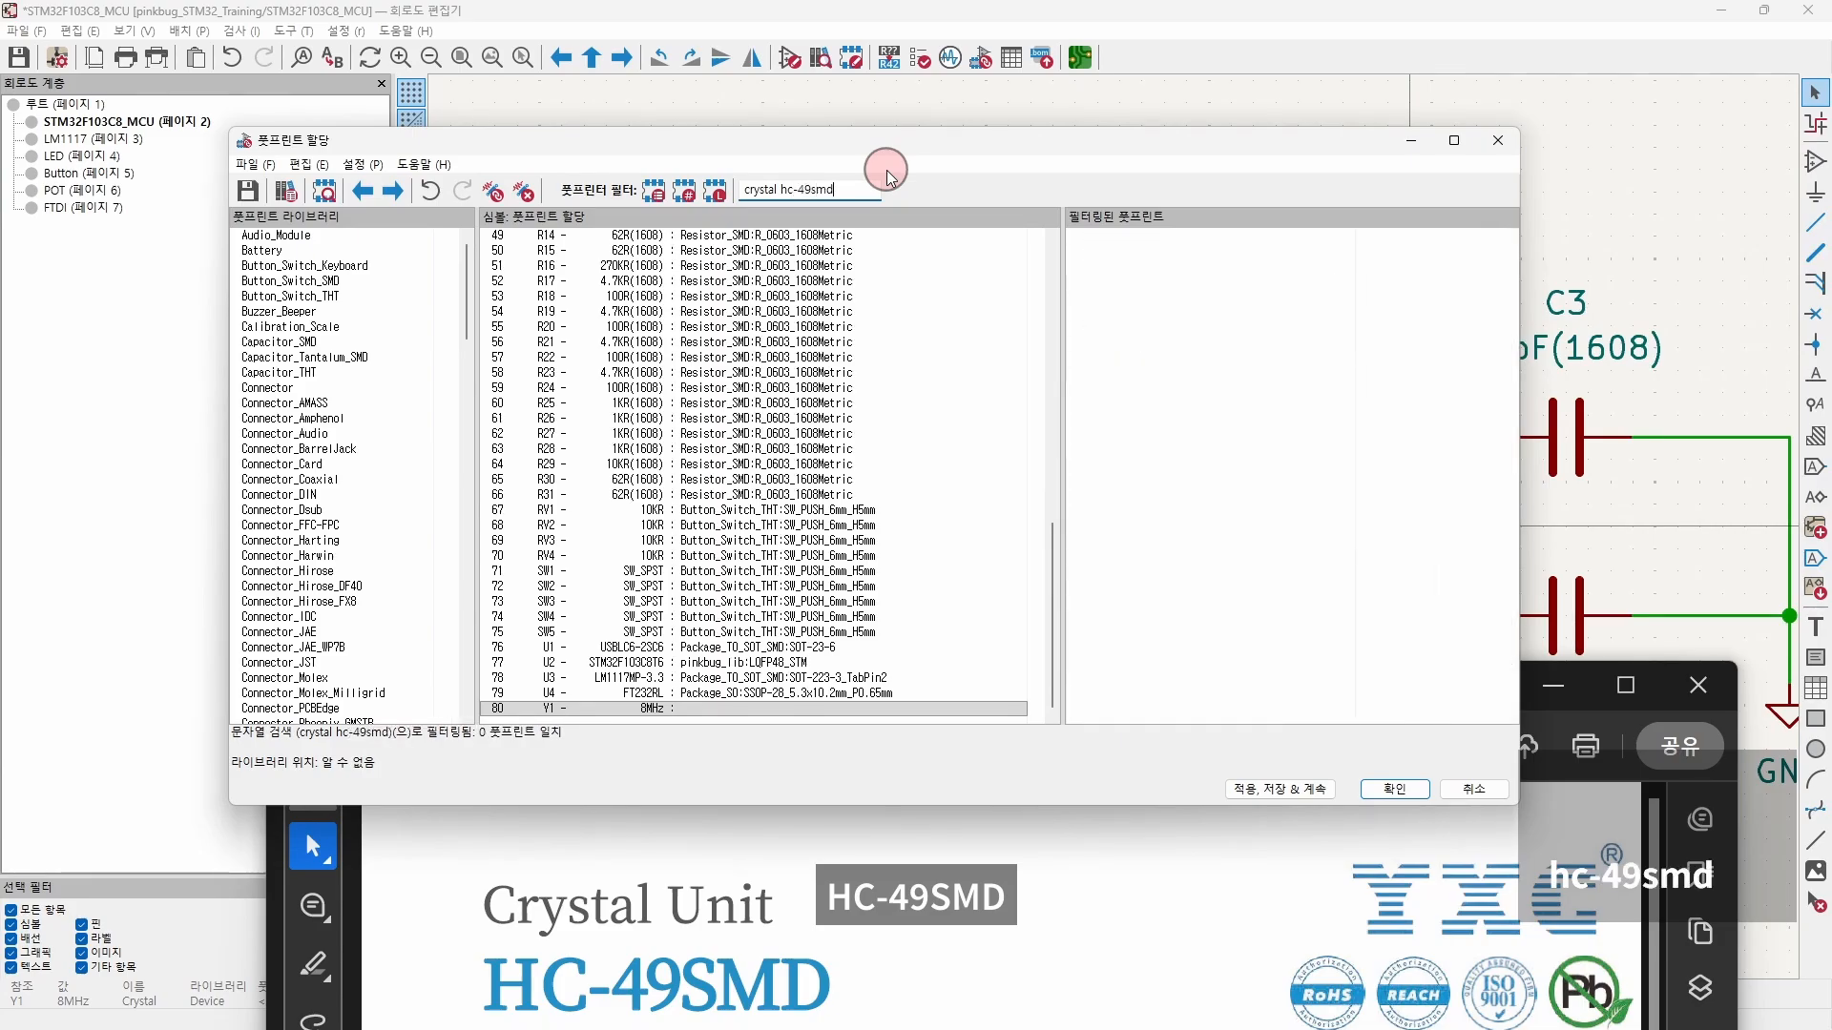
{"action": "key", "text": "BackSpace"}
{"action": "key", "text": "BackSpace"}
{"action": "key", "text": "BackSpace"}
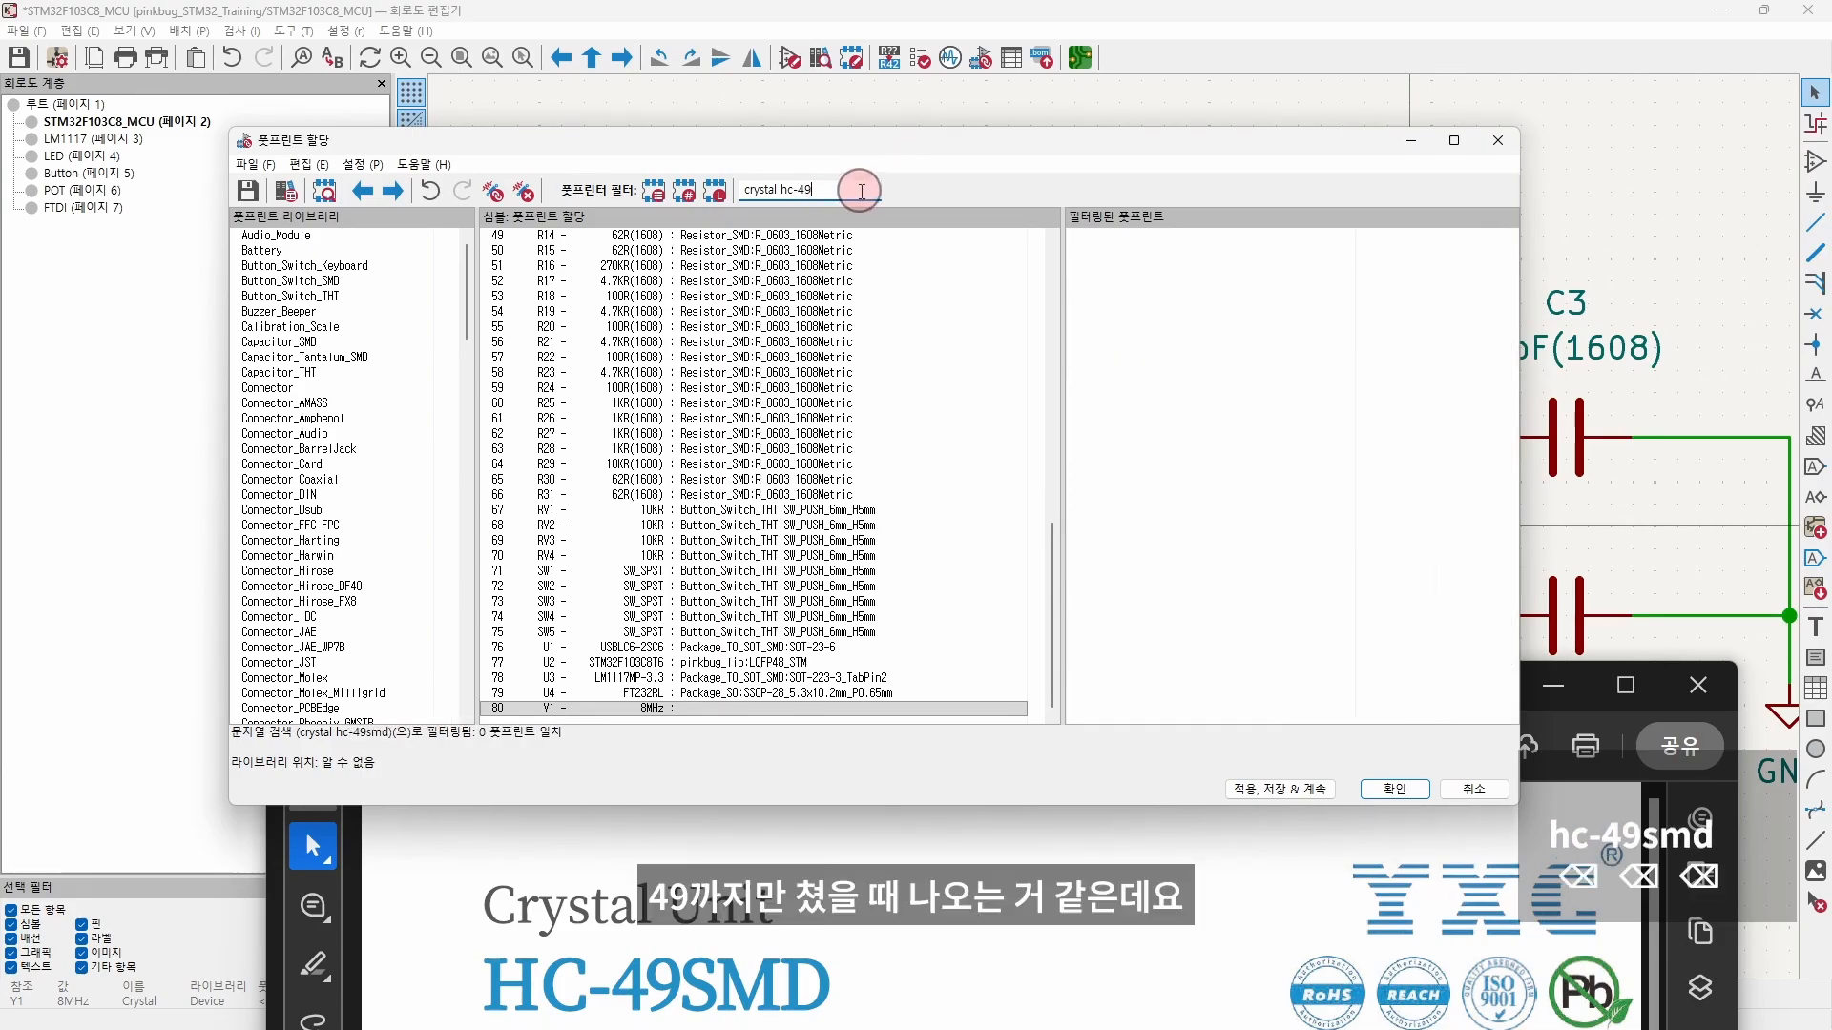
Step: View the Crystal_SMD_HC49-SD footprint and inspect its model in the 3D viewer
{"action": "left_click", "coordinate": [1255, 883]}
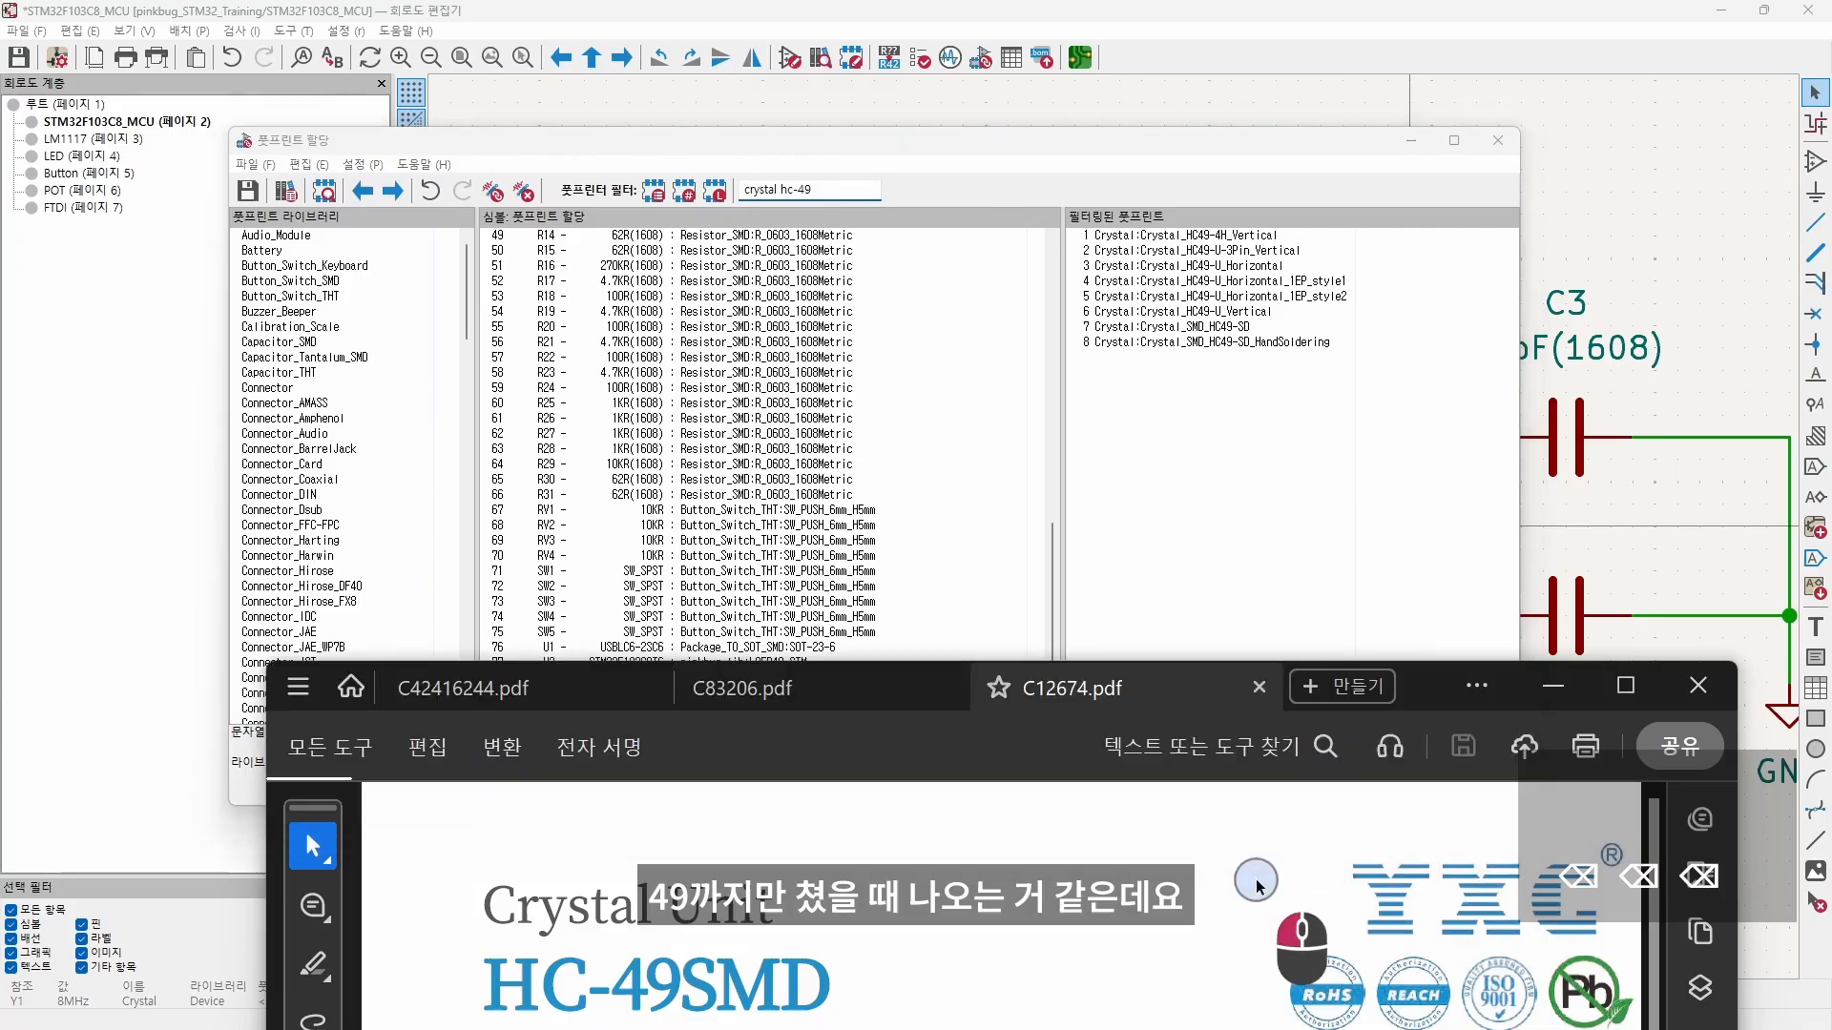
{"action": "right_click", "coordinate": [1271, 328]}
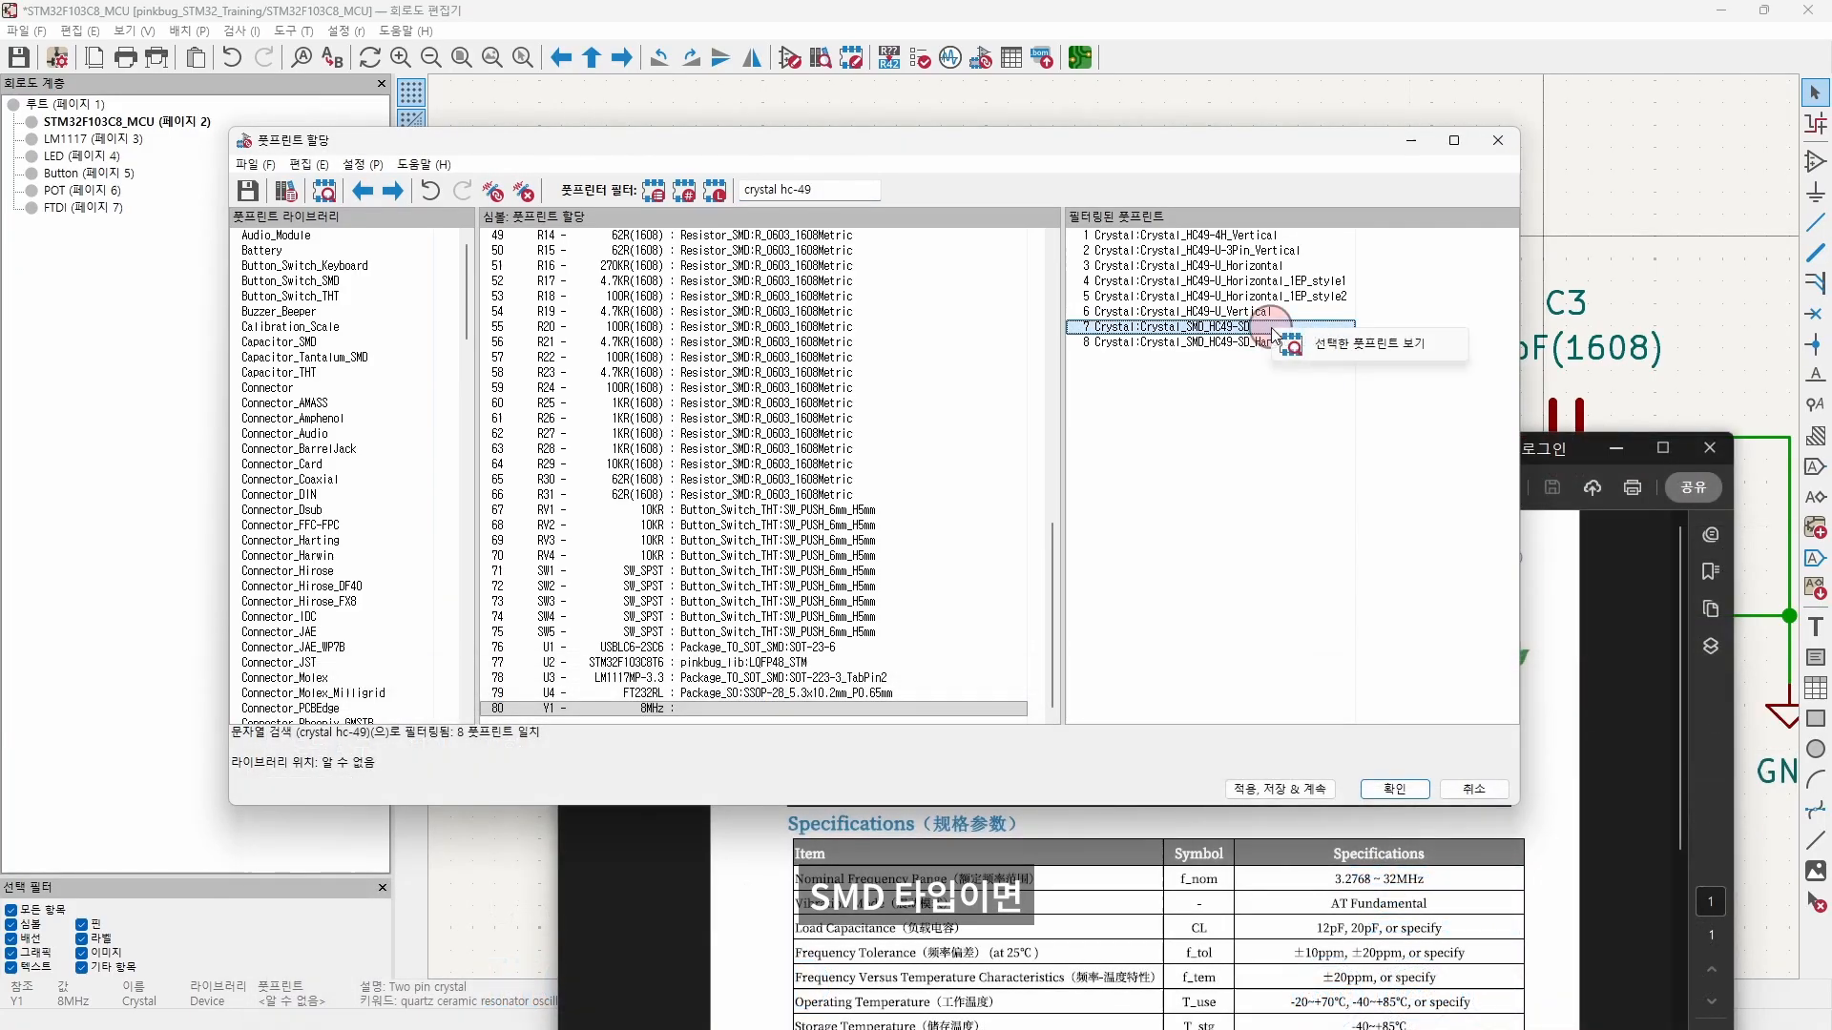
{"action": "left_click", "coordinate": [1374, 343]}
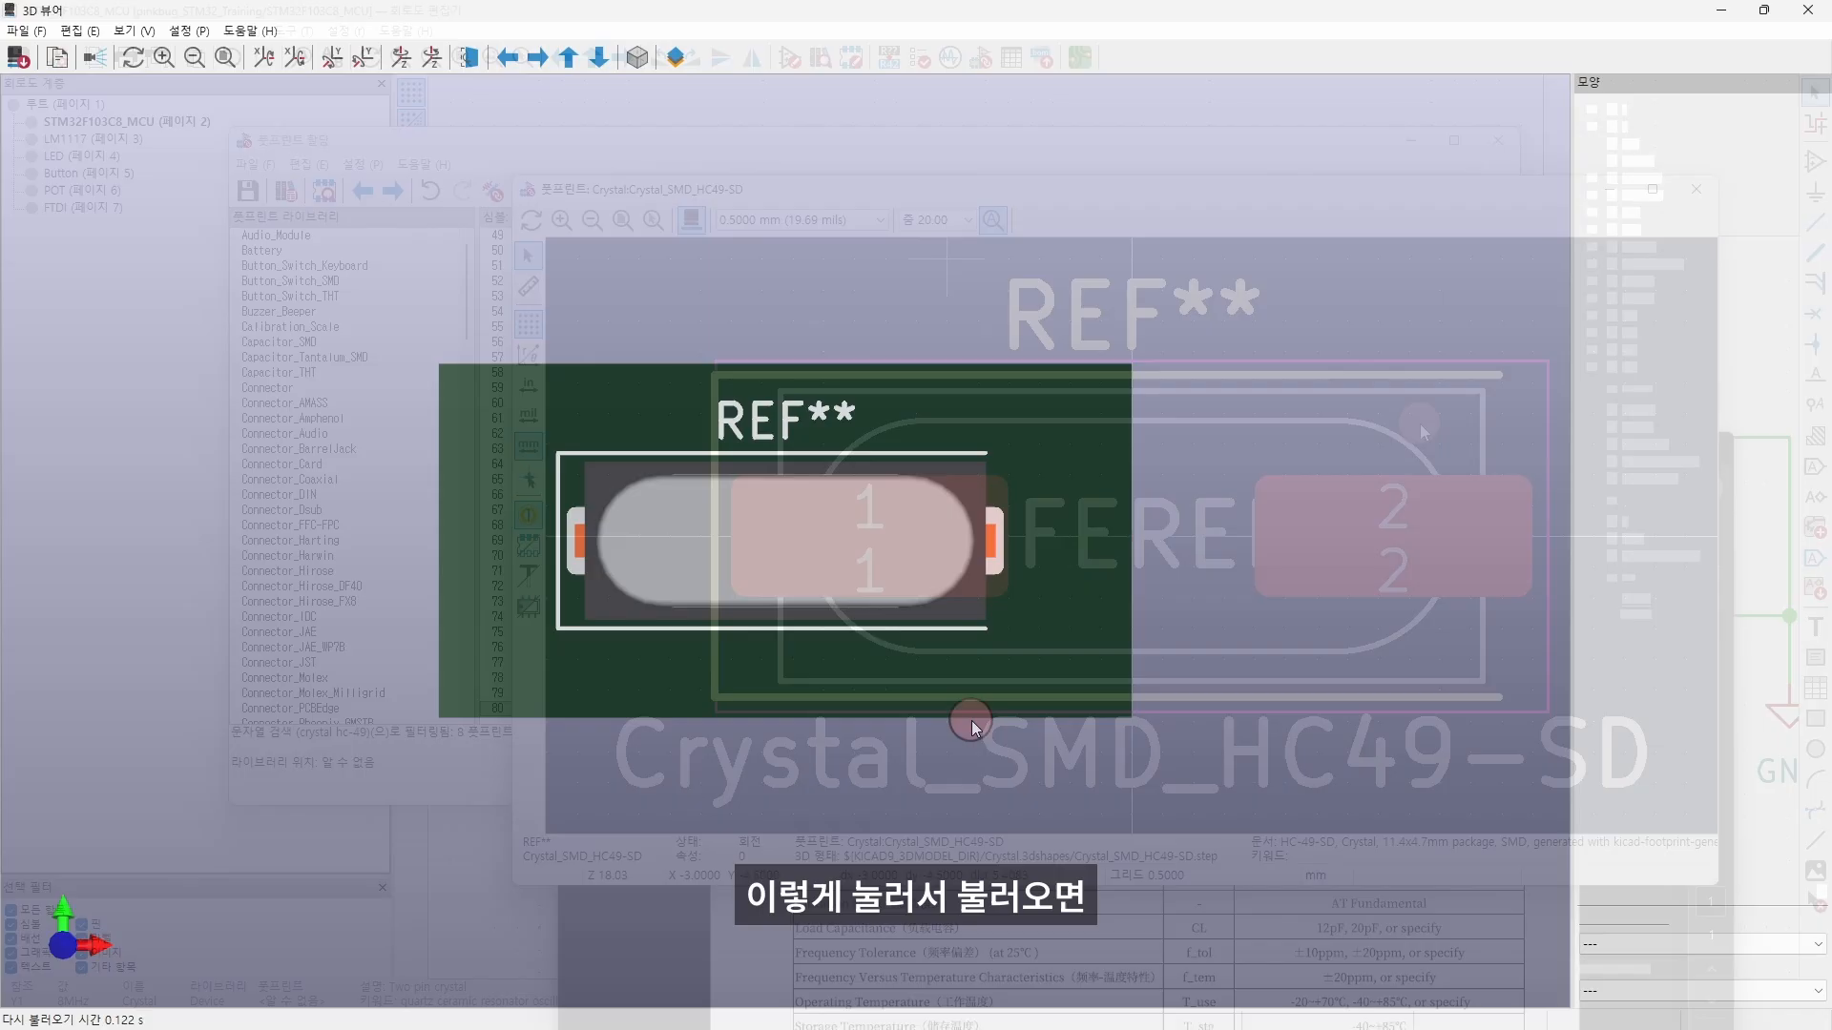
{"action": "left_click_drag", "start_coordinate": [965, 728], "coordinate": [1122, 334]}
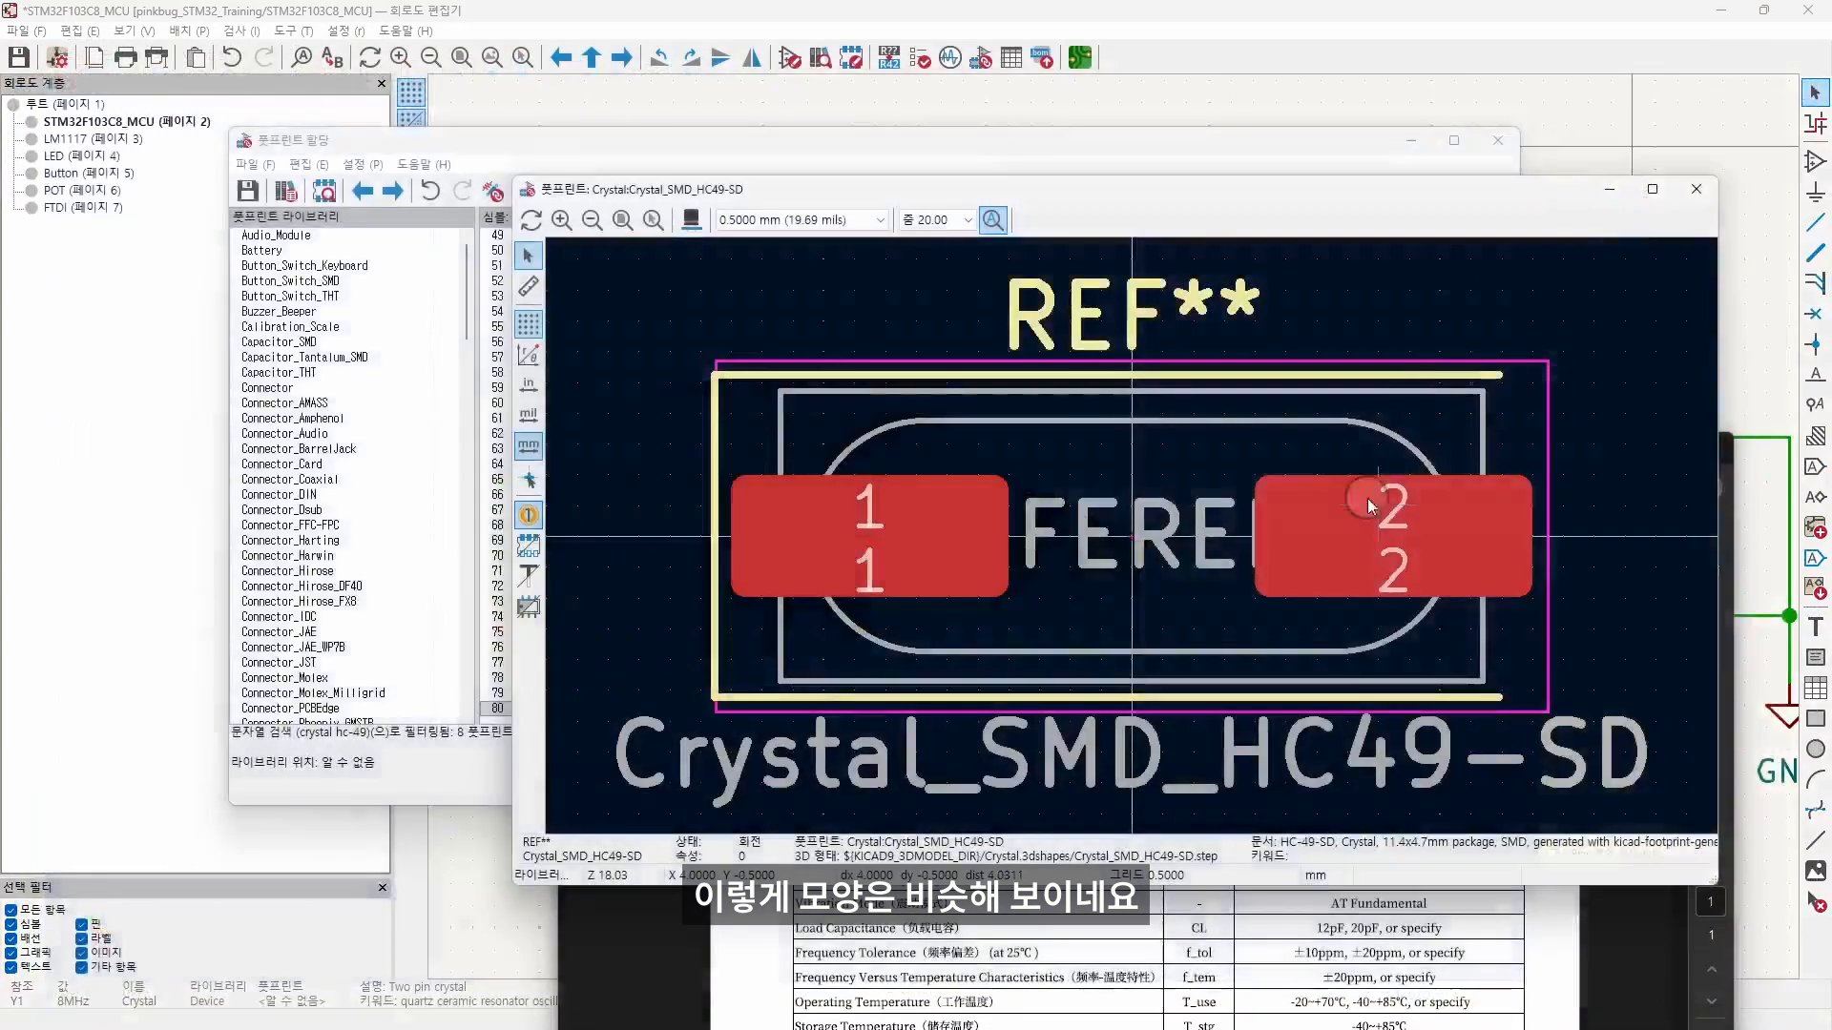
{"action": "left_click_drag", "start_coordinate": [1493, 196], "coordinate": [1188, 43]}
Step: Enlarge the recommended land pattern drawing in C12674.pdf and place it beside the crystal footprint for comparison
{"action": "left_click", "coordinate": [1465, 456]}
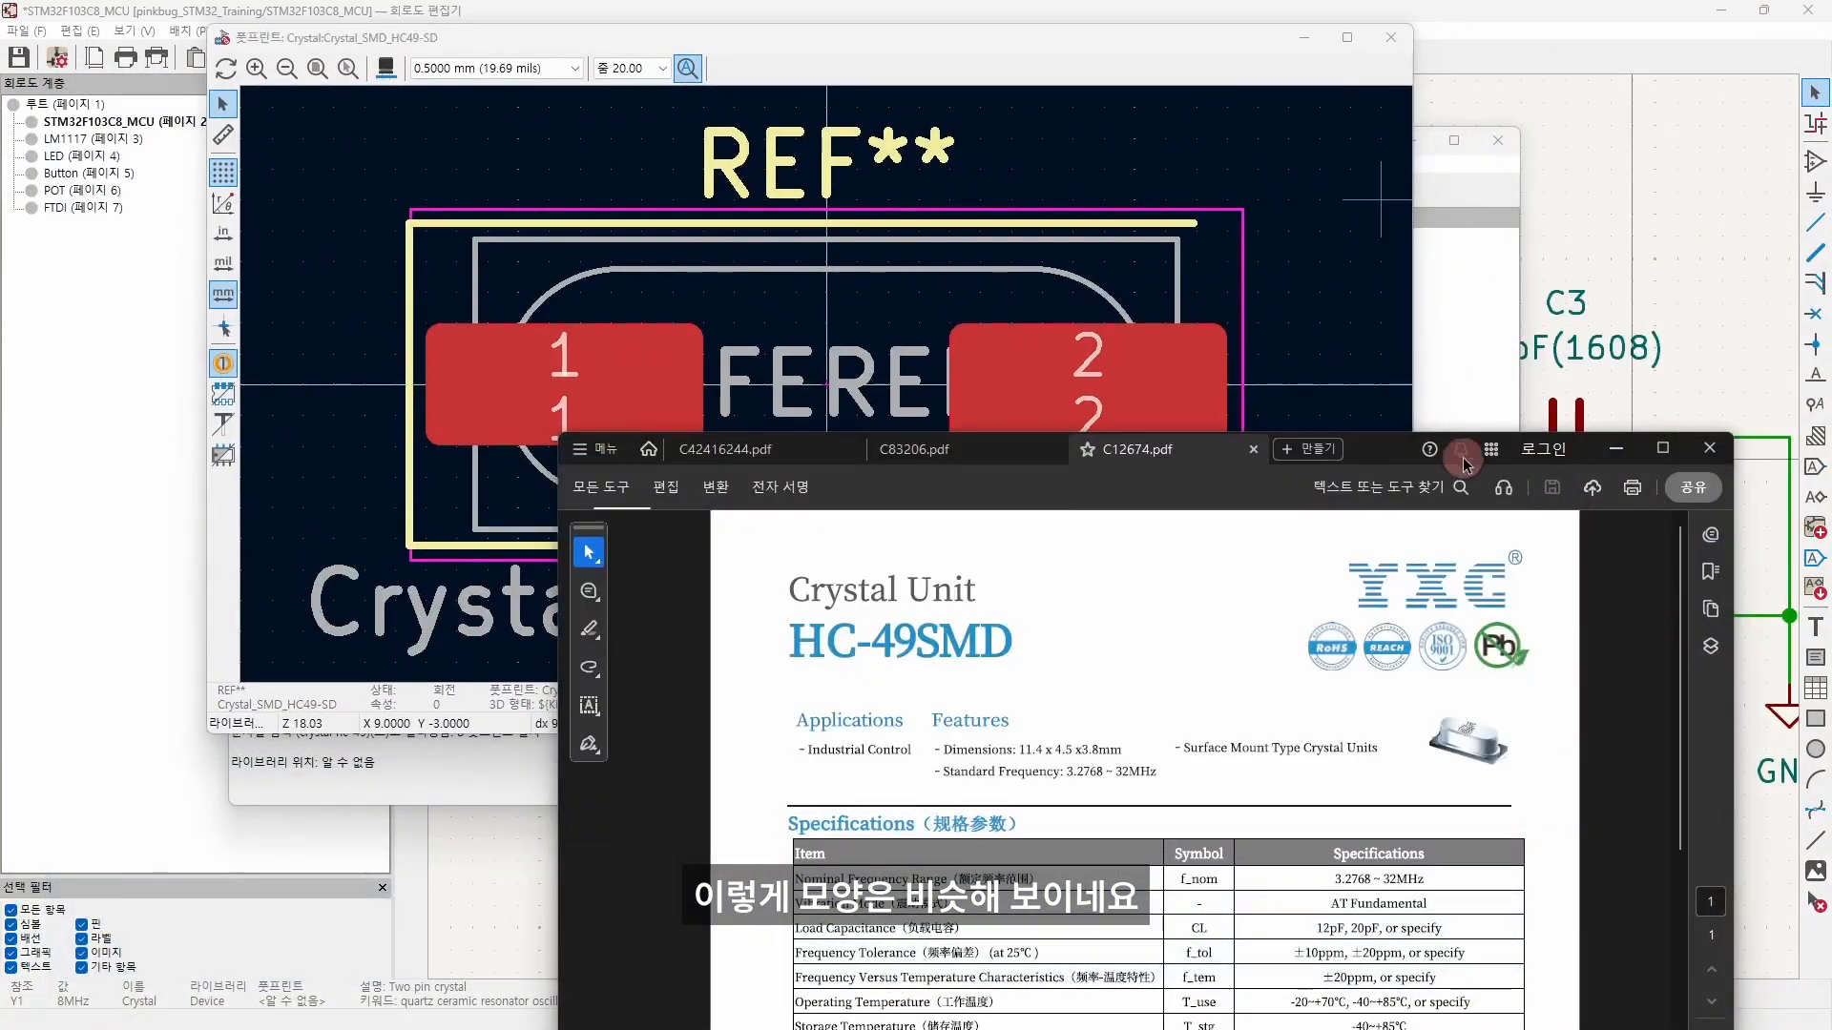
{"action": "left_click_drag", "start_coordinate": [1390, 447], "coordinate": [1446, 189]}
{"action": "scroll", "coordinate": [1489, 572], "scroll_direction": "down", "scroll_amount": 5}
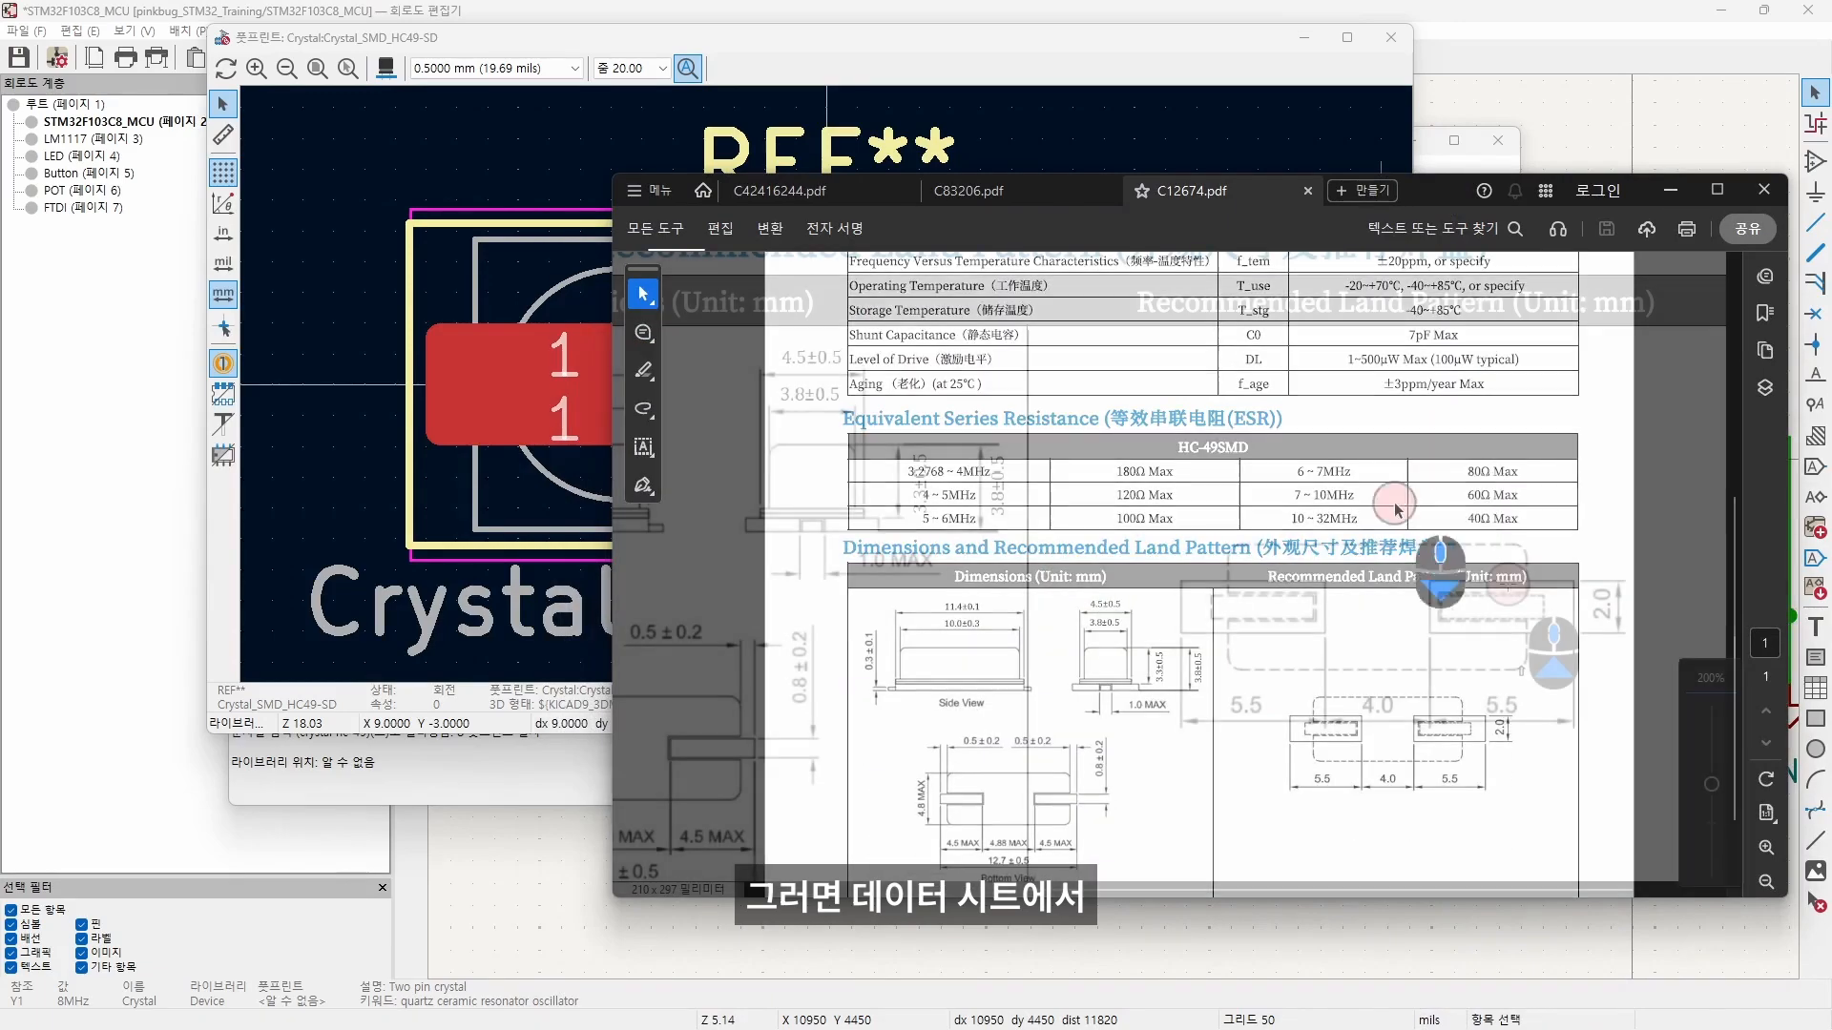
{"action": "scroll", "coordinate": [1495, 589], "scroll_direction": "up", "scroll_amount": 2, "text": "ctrl"}
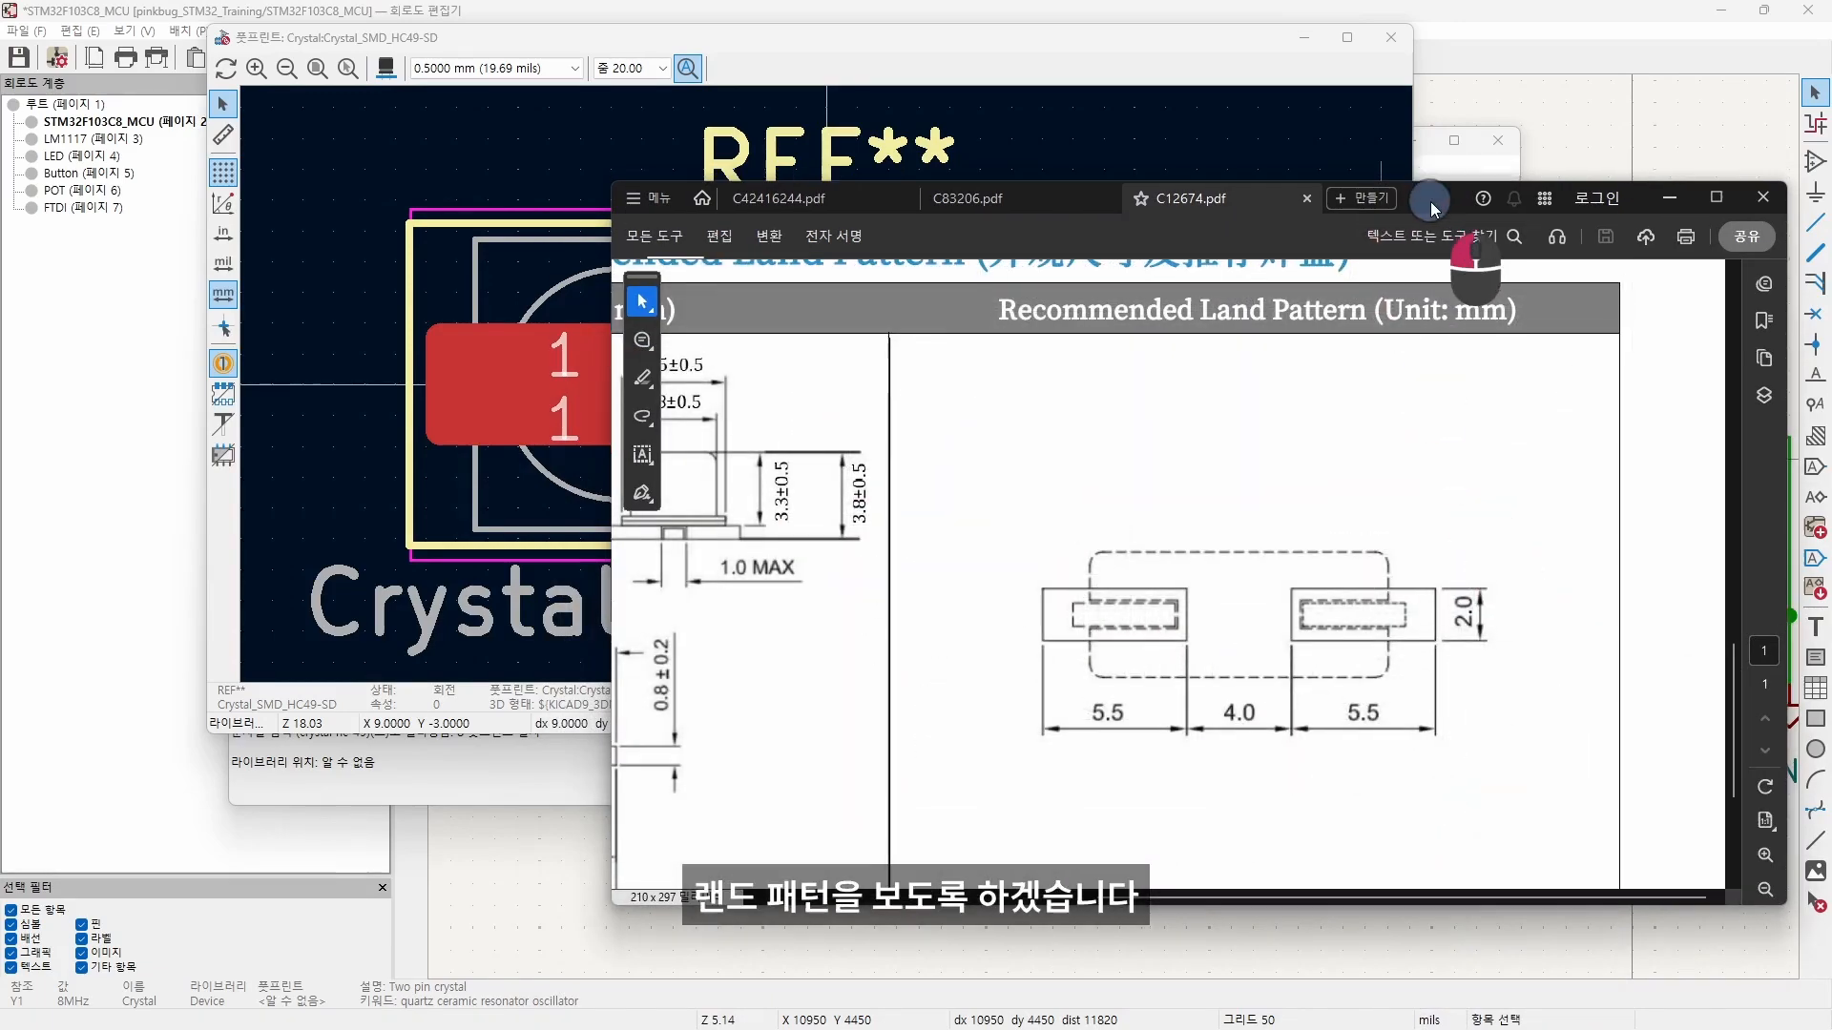
{"action": "left_click_drag", "start_coordinate": [1431, 191], "coordinate": [1403, 348]}
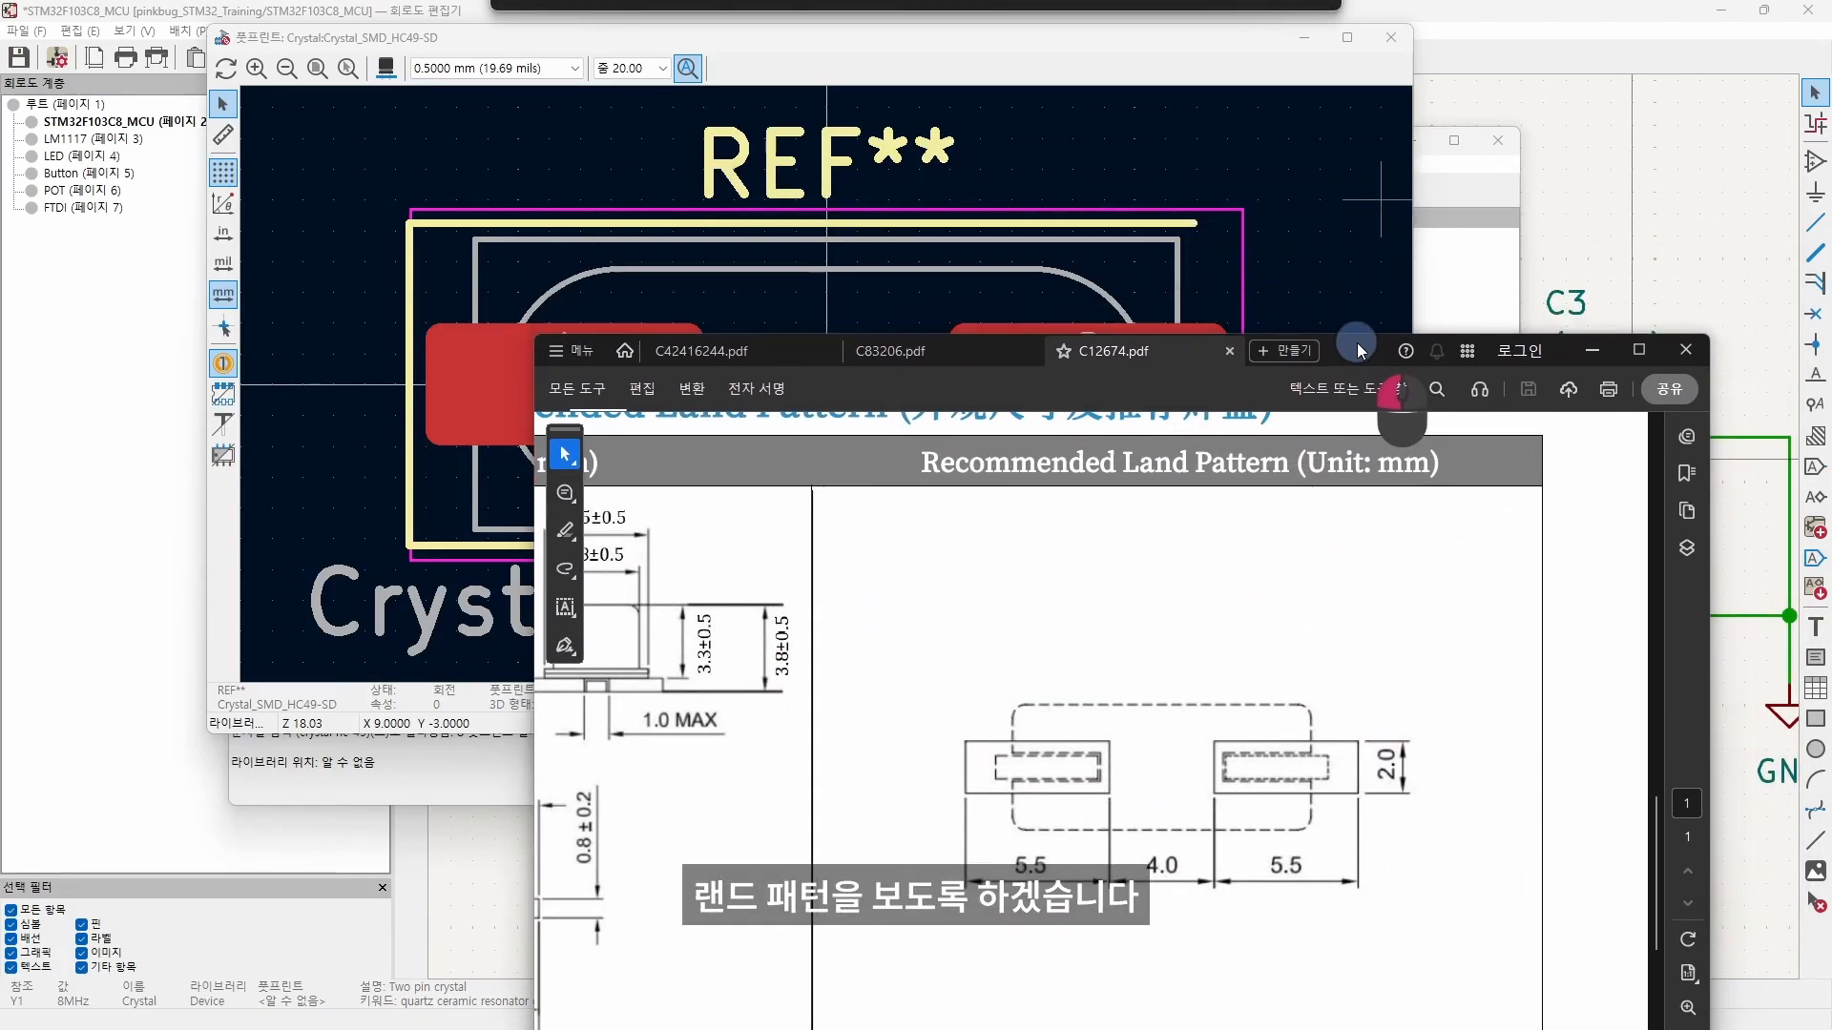
{"action": "left_click_drag", "start_coordinate": [1403, 347], "coordinate": [1420, 440]}
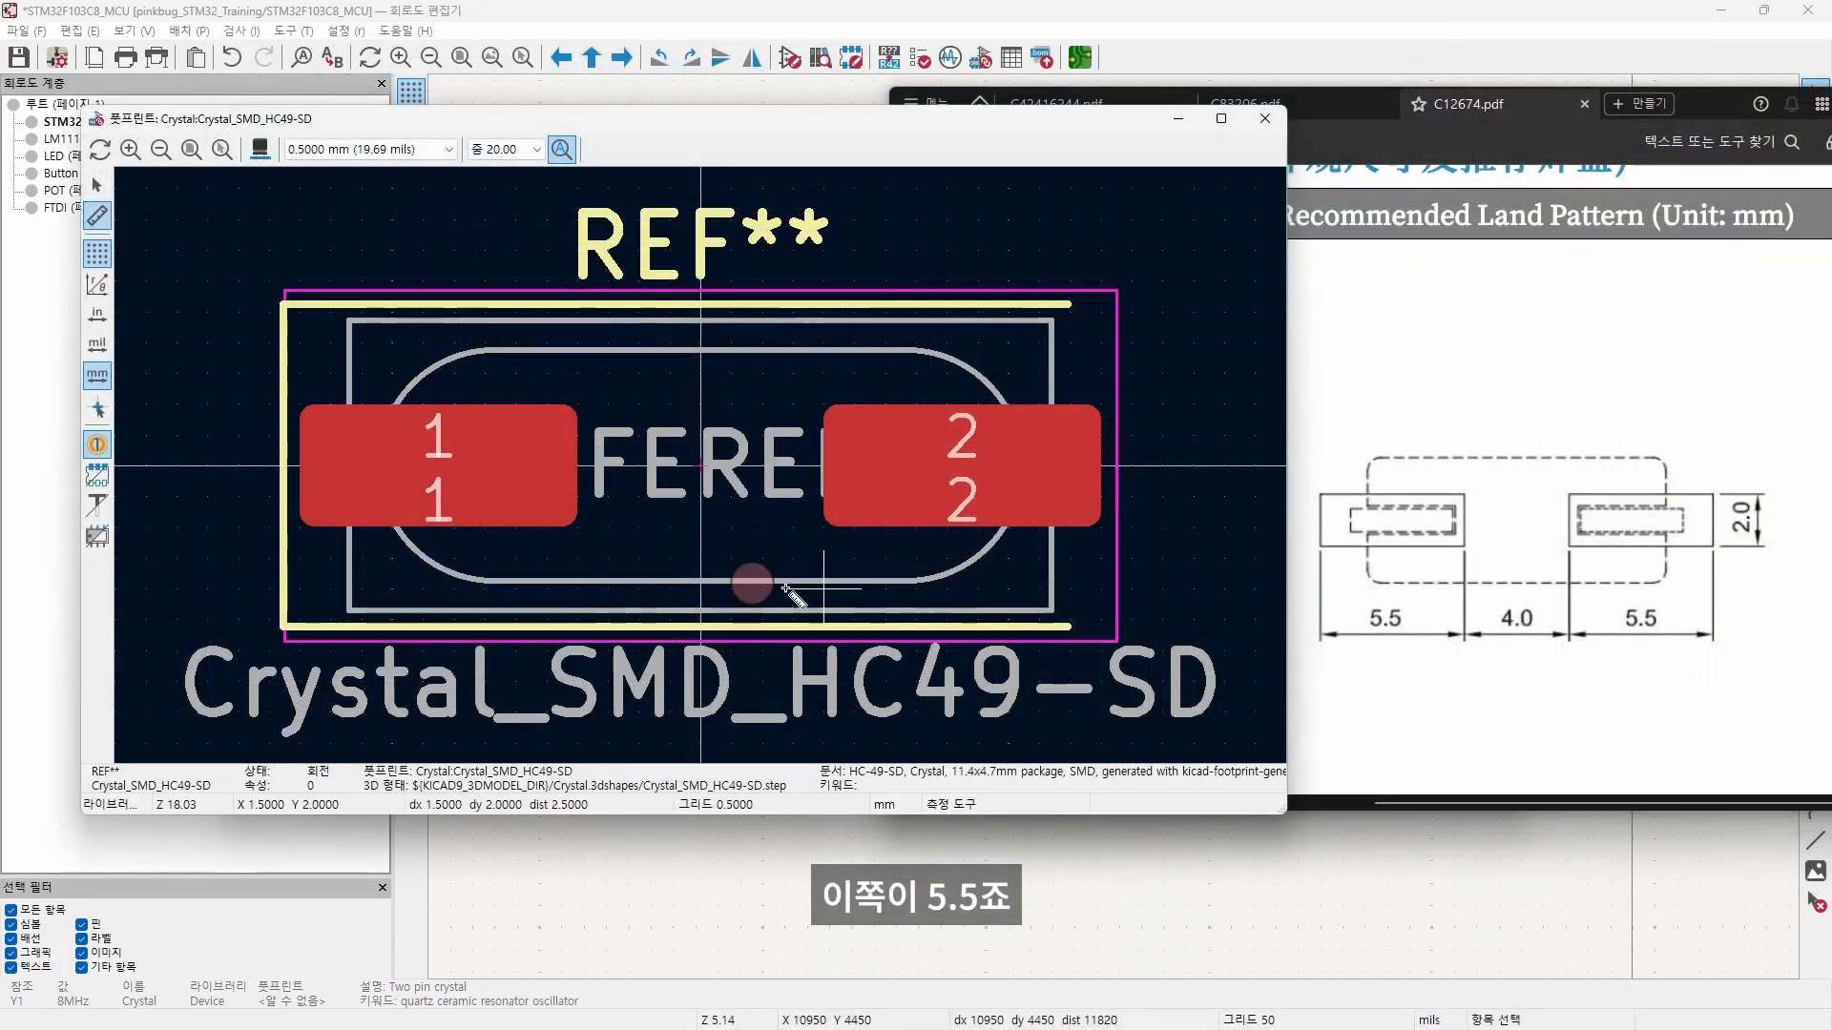
Step: Measure pad 1's length, the gap between the pads and pad 2's height against the land pattern, then close the footprint
{"action": "left_click", "coordinate": [565, 526]}
{"action": "left_click", "coordinate": [300, 526]}
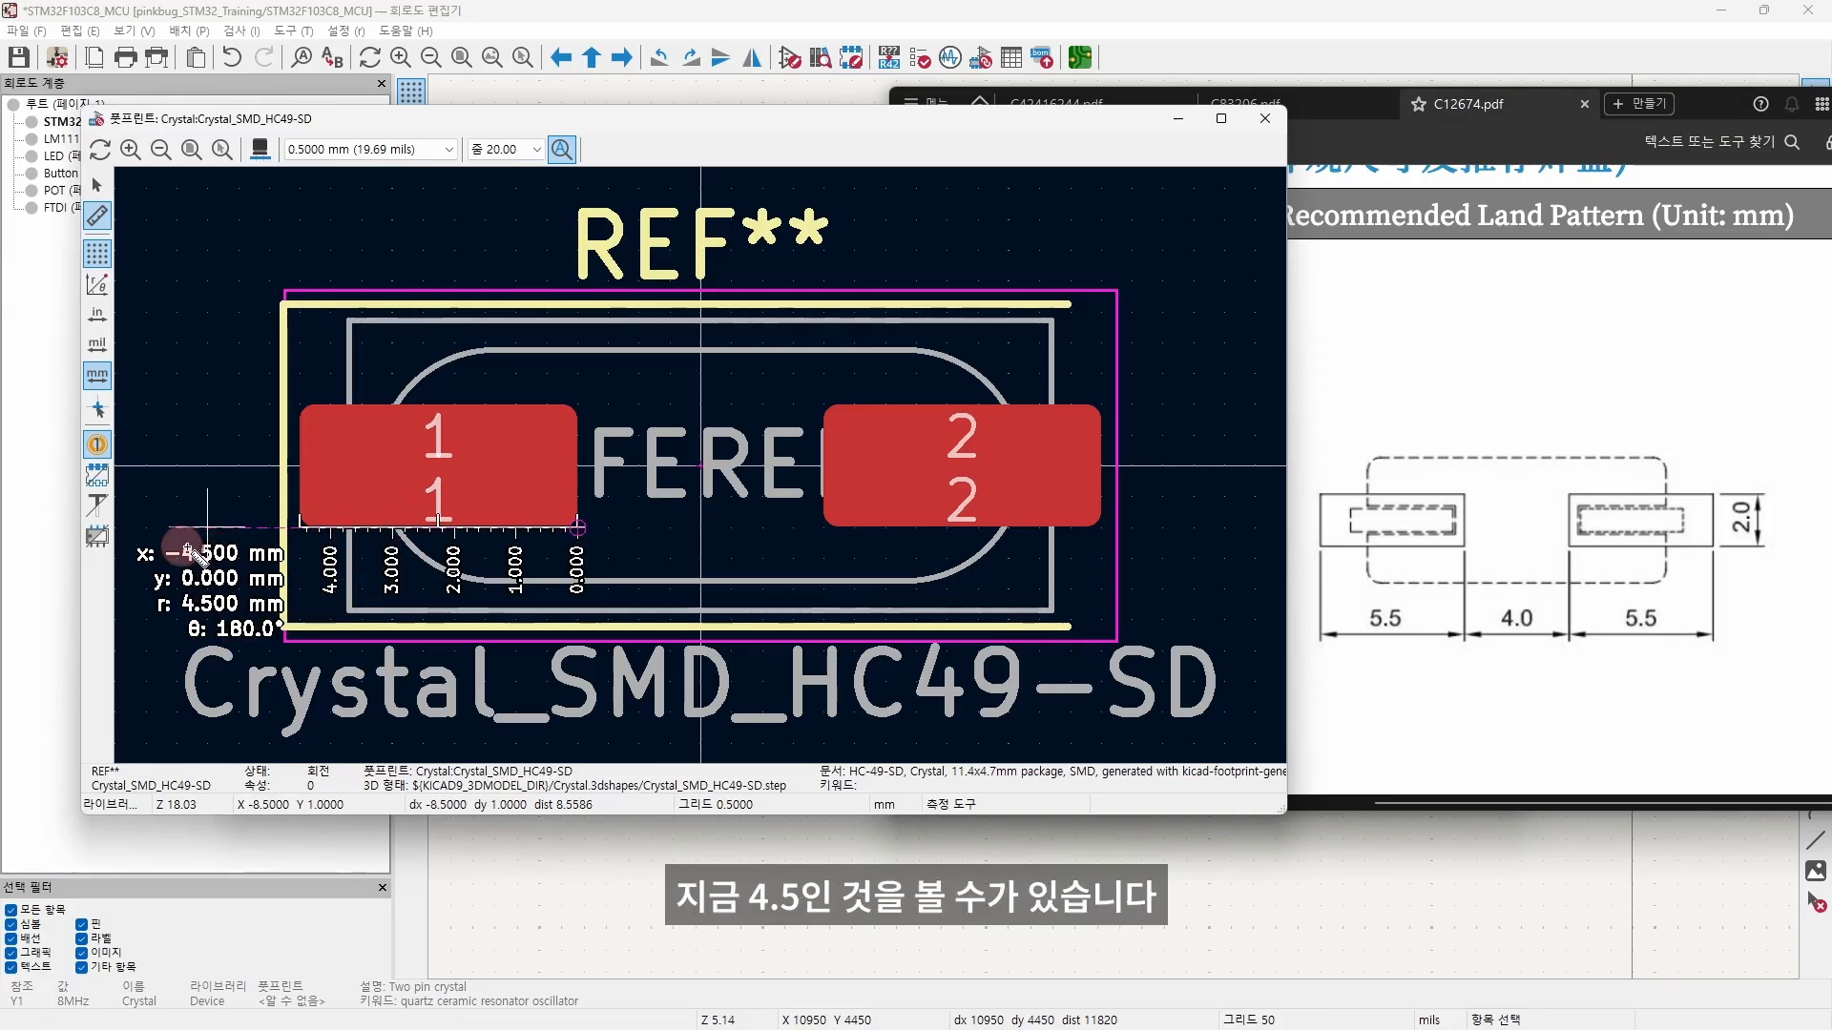
{"action": "left_click", "coordinate": [208, 582]}
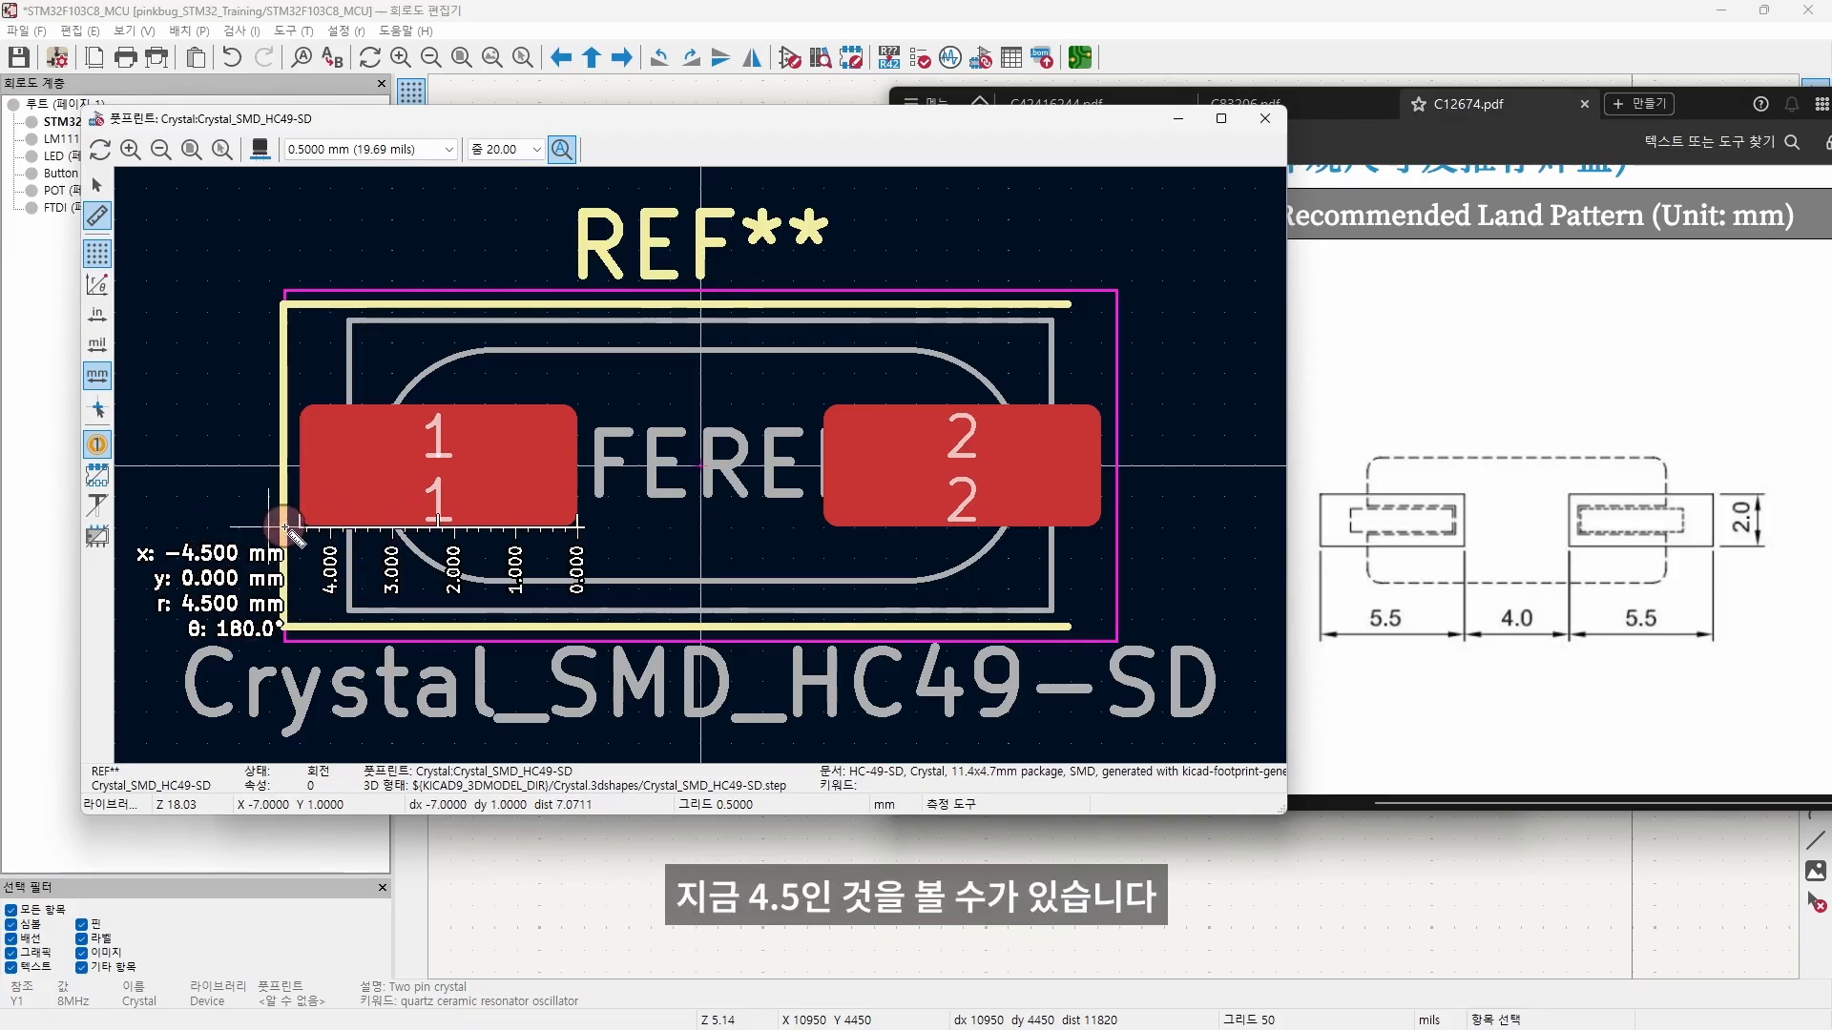
{"action": "left_click", "coordinate": [577, 525]}
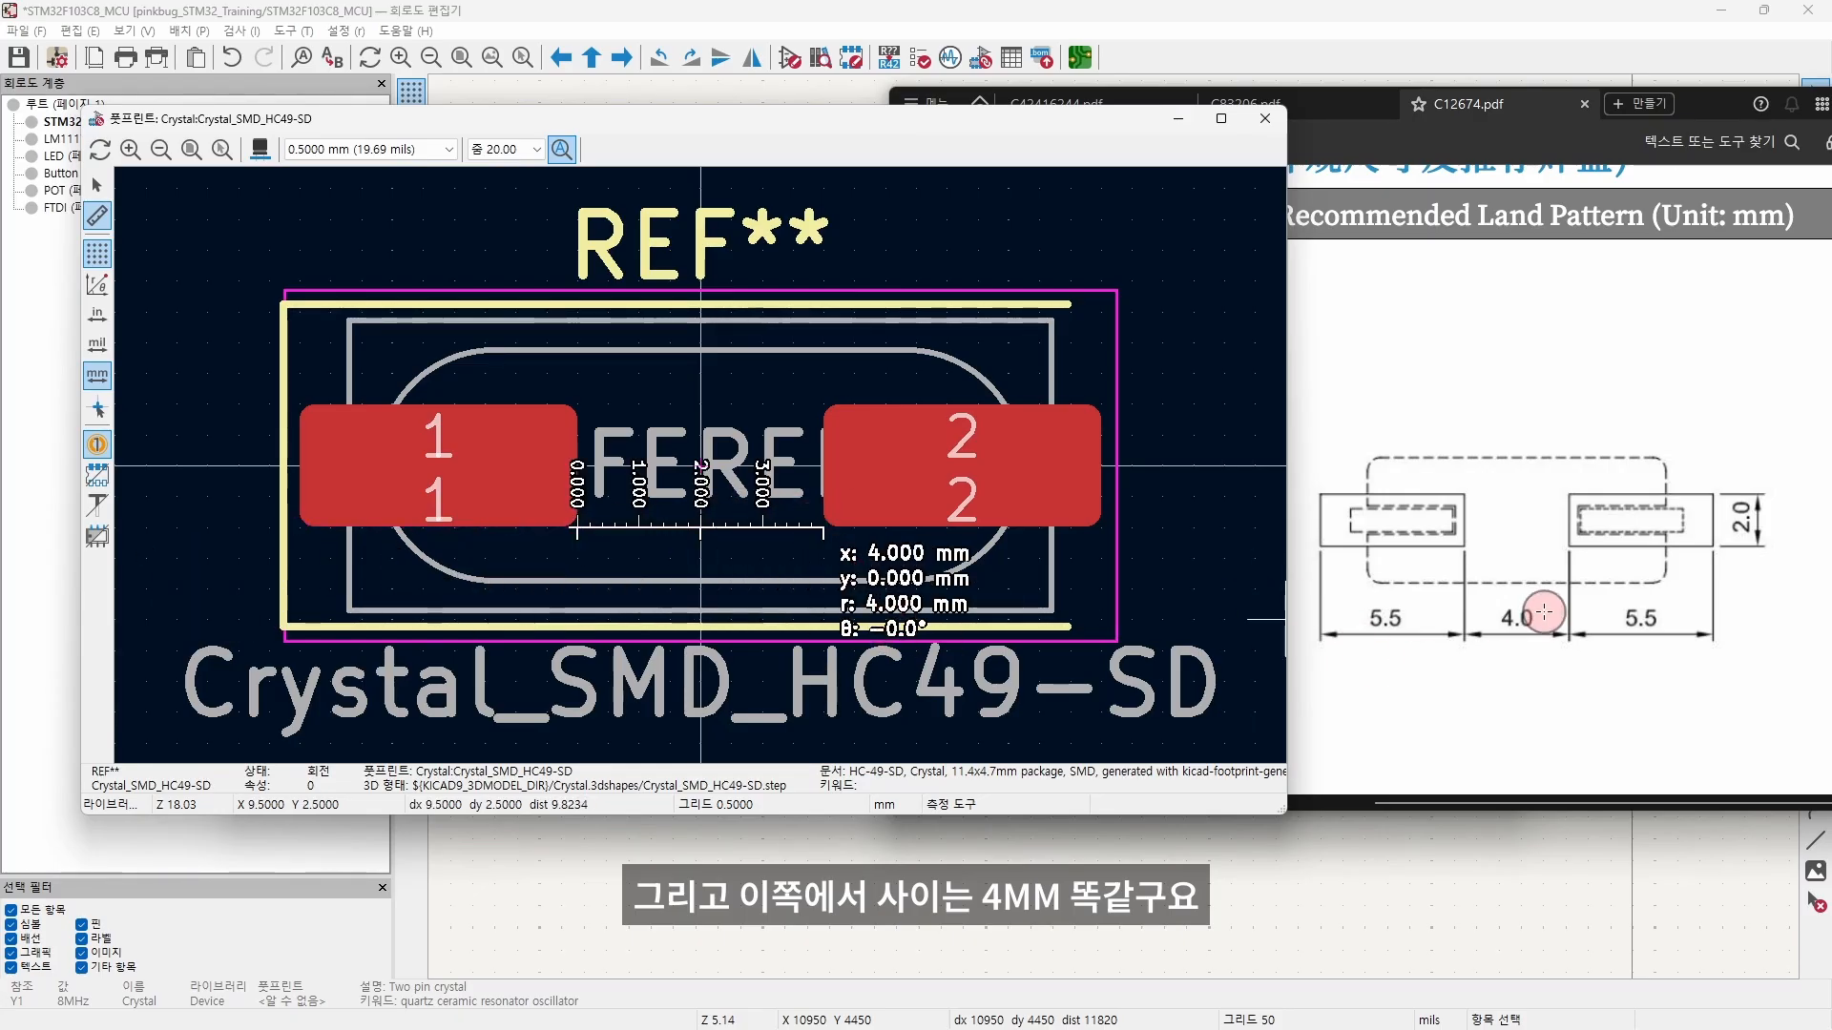
{"action": "left_click", "coordinate": [916, 474]}
{"action": "left_click", "coordinate": [1102, 526]}
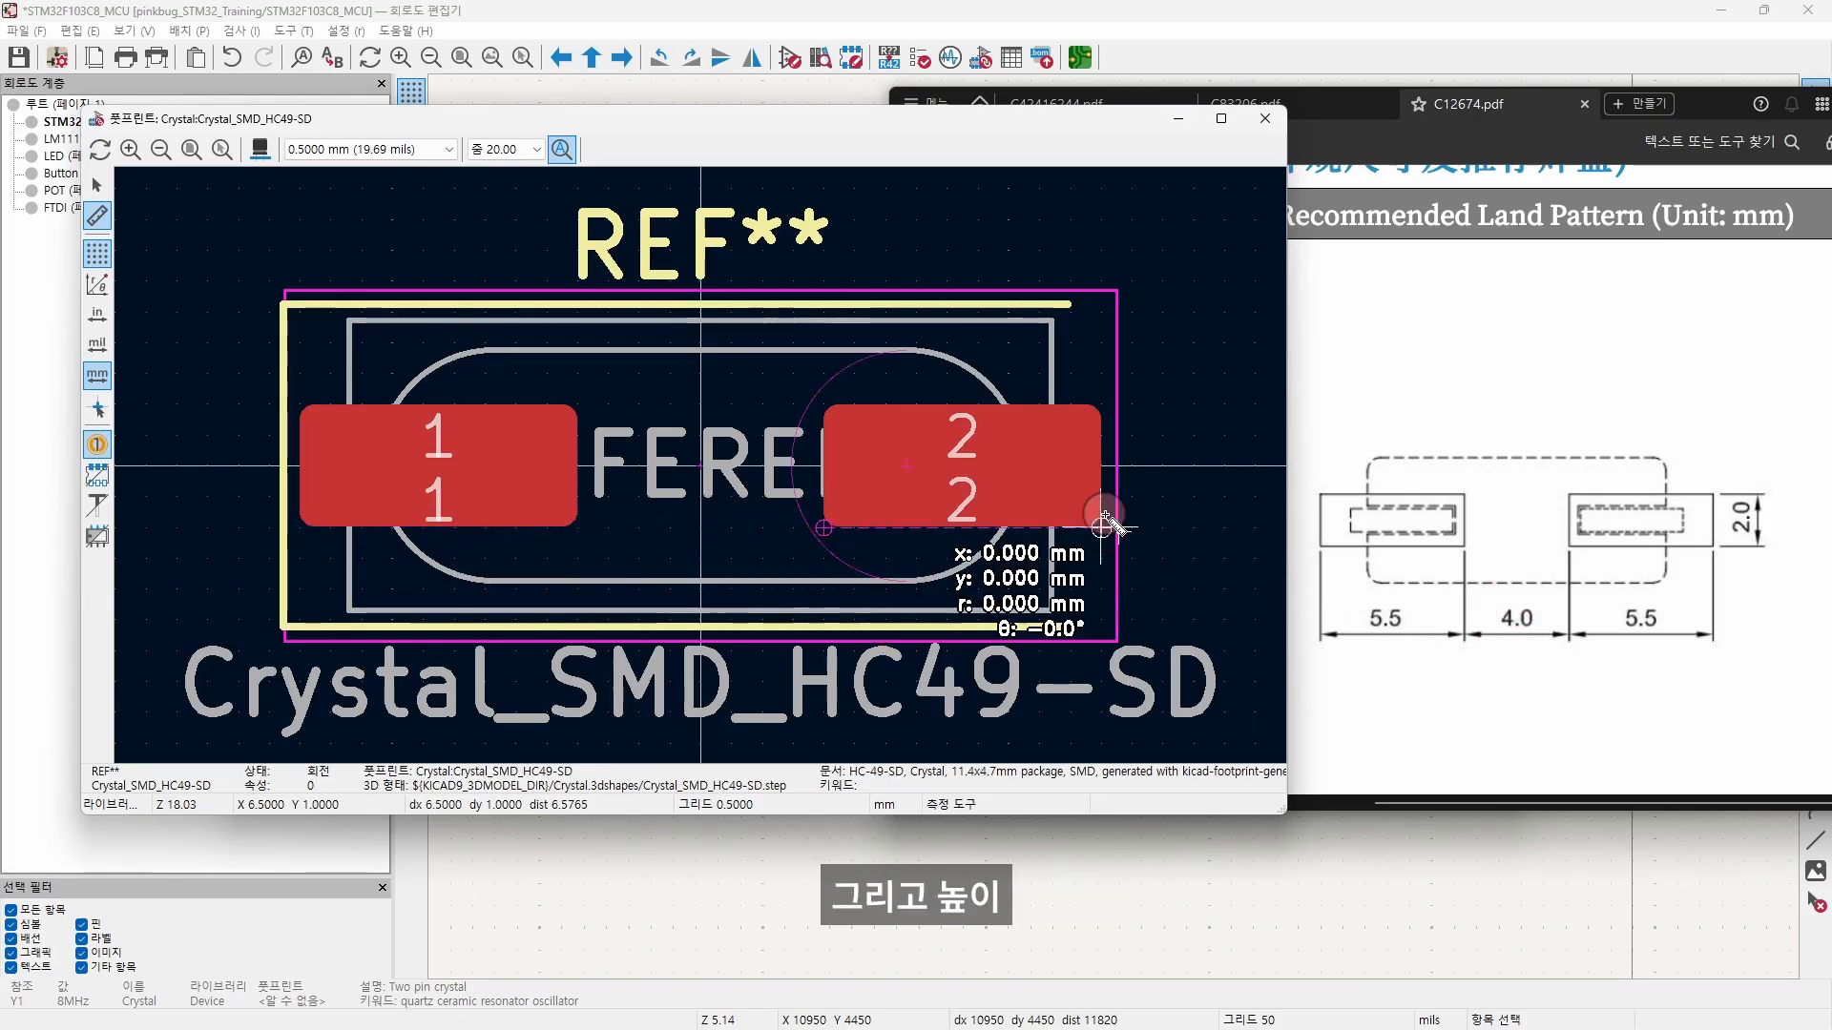
{"action": "left_click", "coordinate": [1102, 405]}
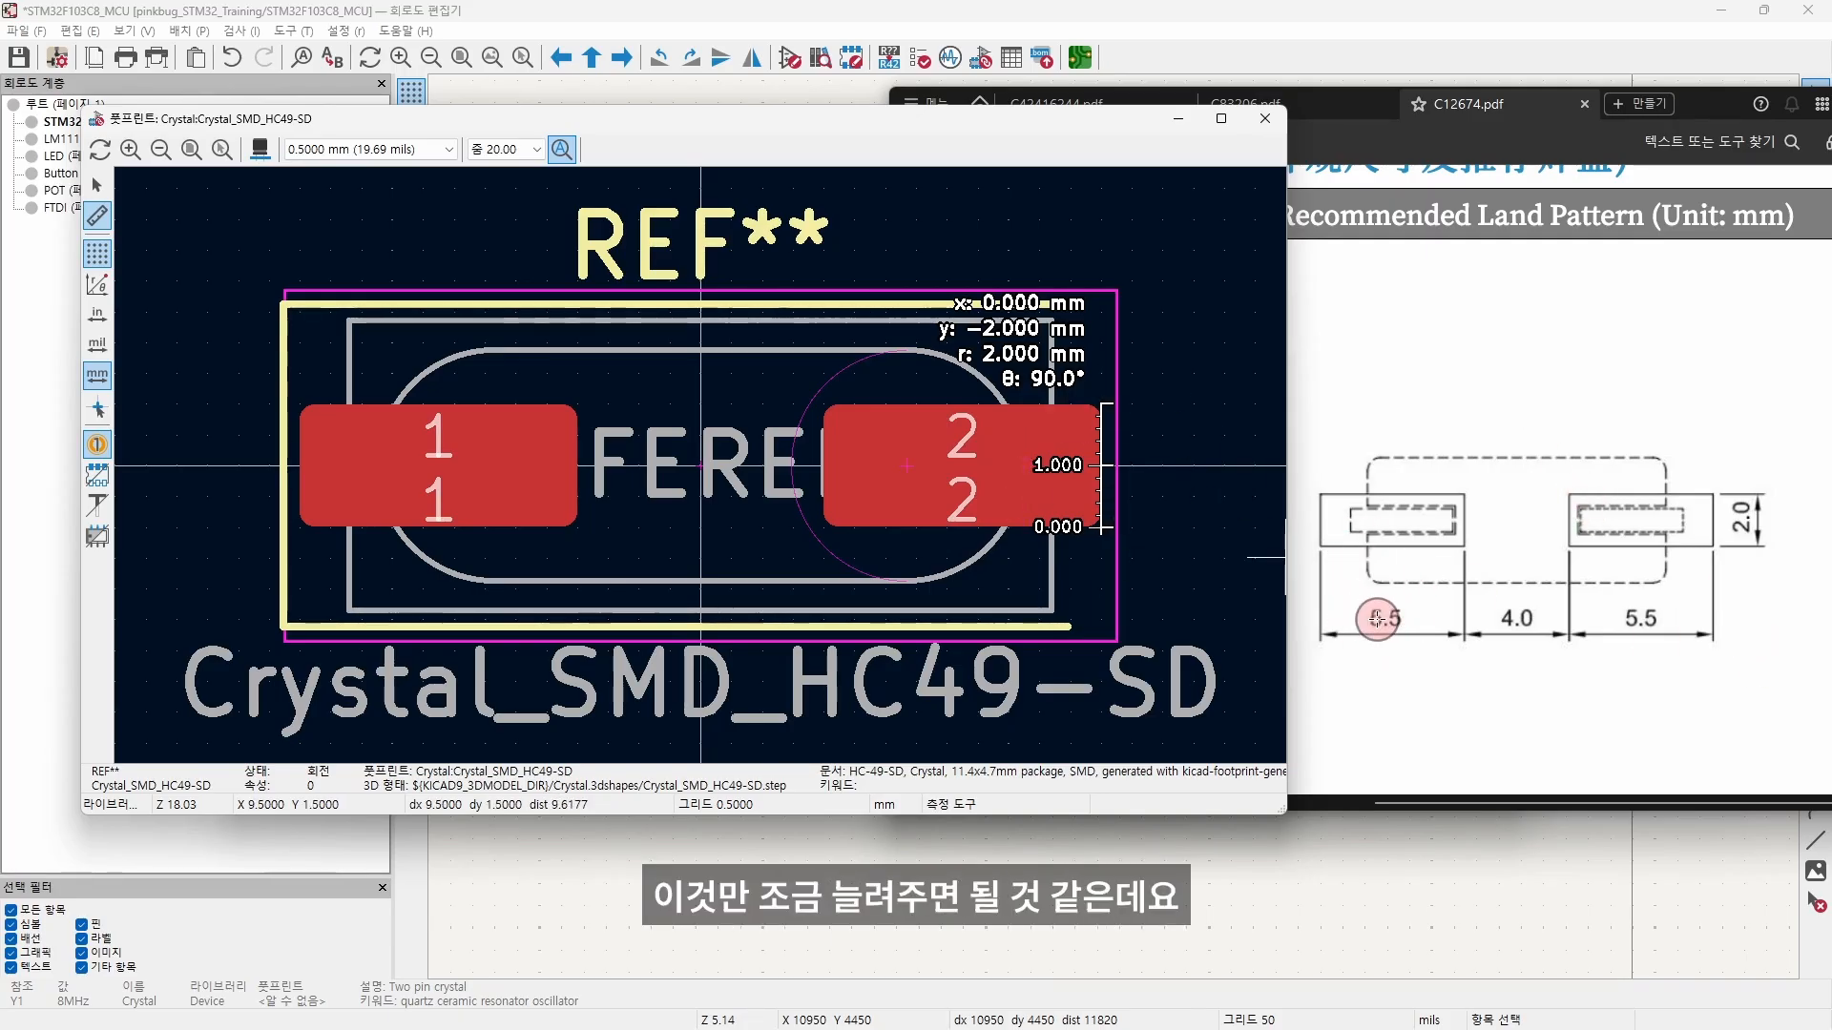
{"action": "left_click", "coordinate": [1362, 429]}
{"action": "left_click", "coordinate": [625, 141]}
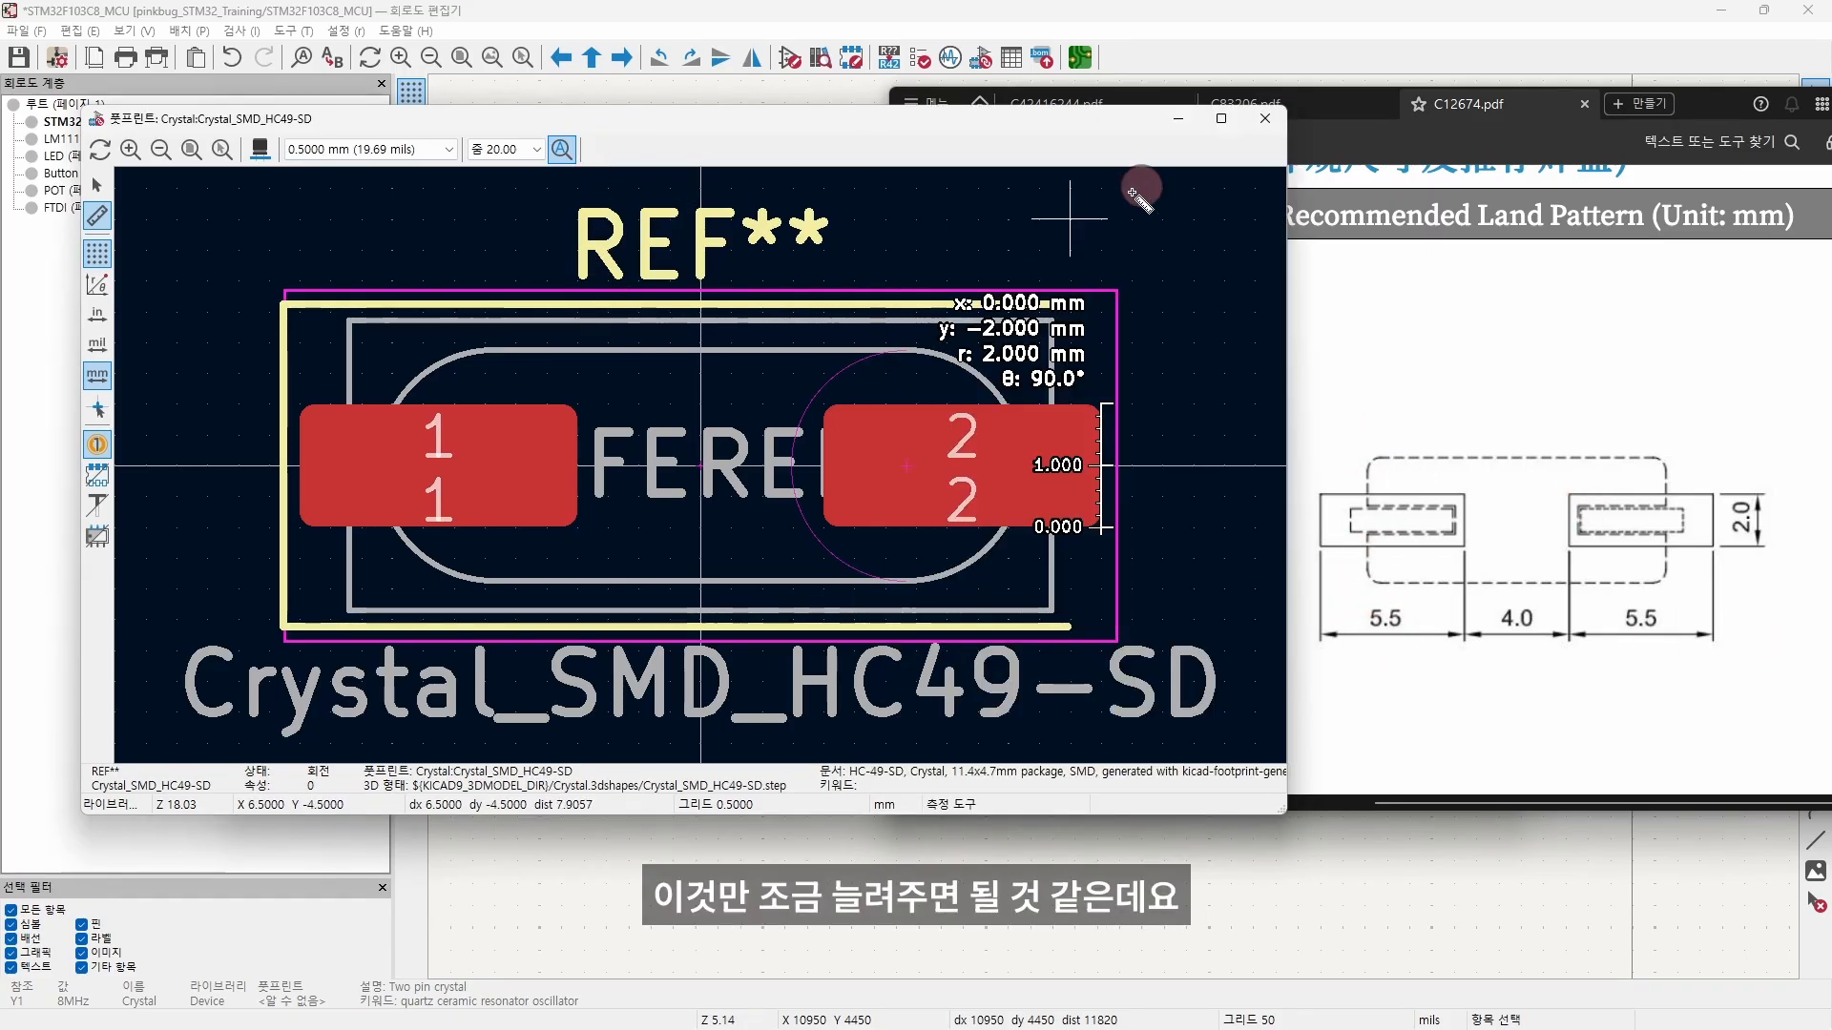
{"action": "left_click", "coordinate": [1271, 119]}
Step: View the Crystal_SMD_HC49-SD_HandSoldering footprint, measure its pad 1 and close the view
{"action": "left_click", "coordinate": [766, 158]}
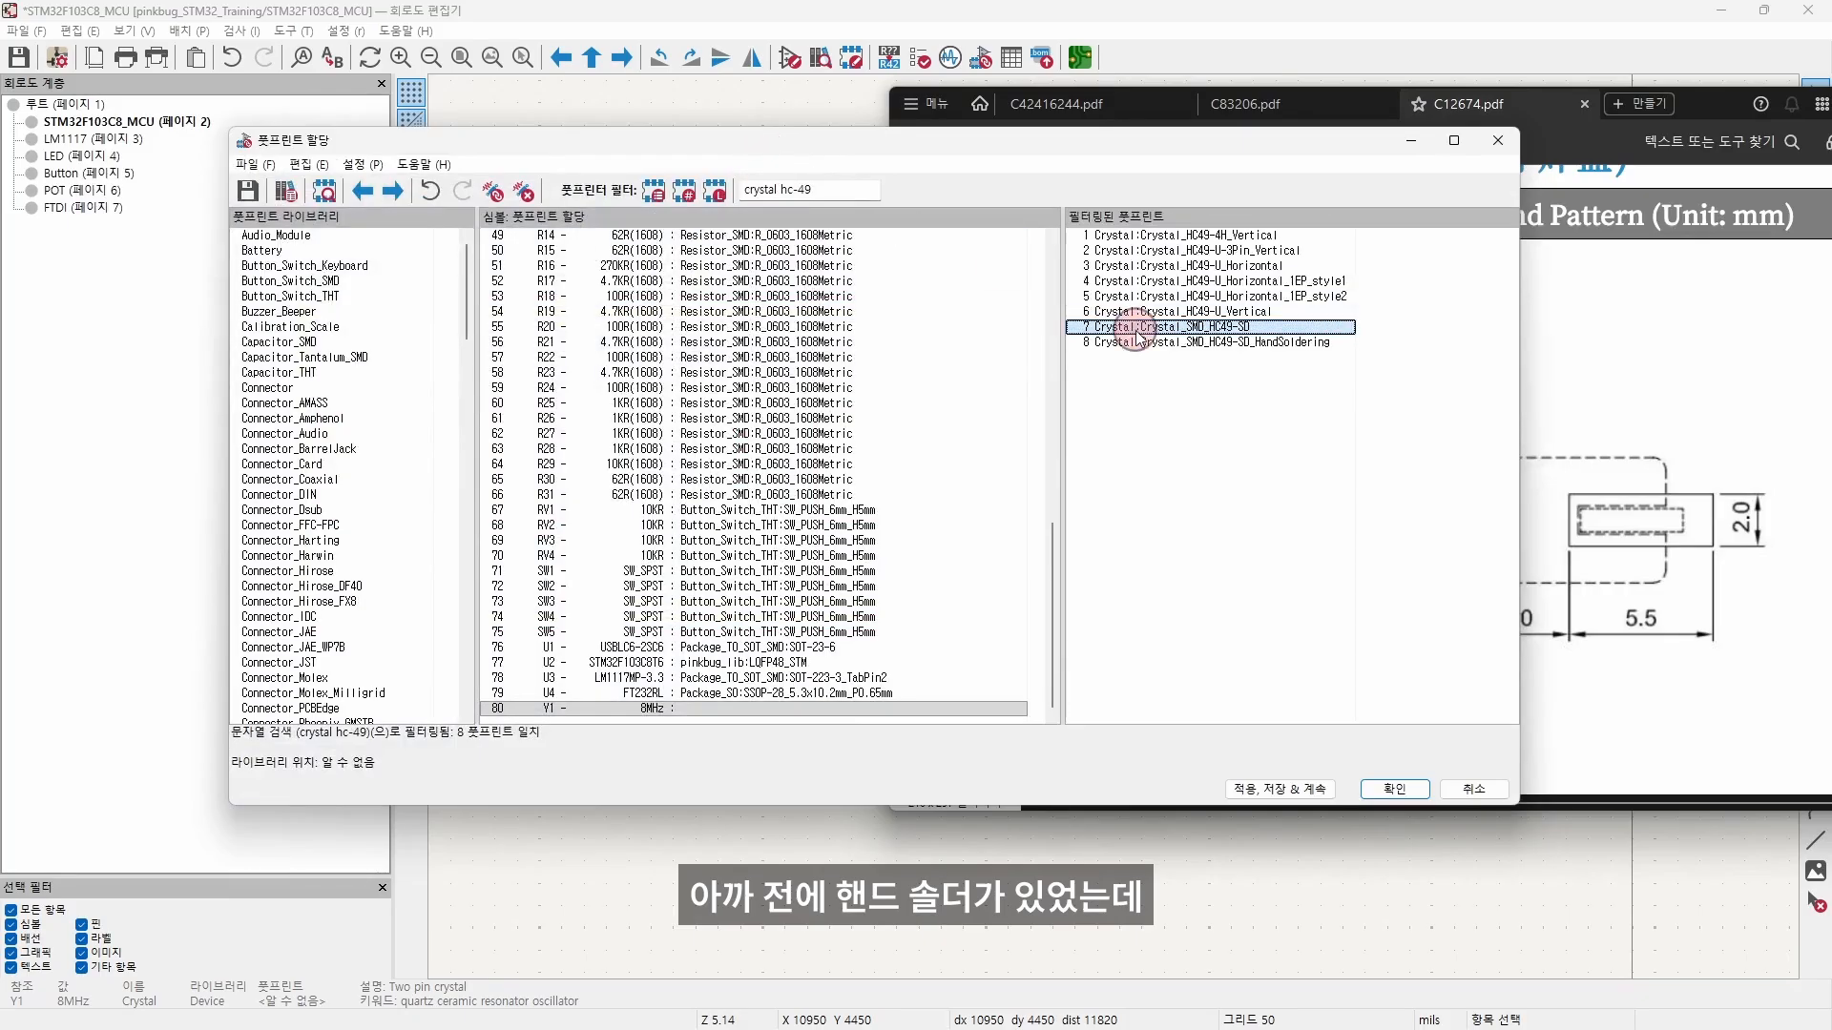
{"action": "left_click", "coordinate": [1240, 341]}
{"action": "right_click", "coordinate": [1269, 344]}
{"action": "left_click", "coordinate": [1362, 357]}
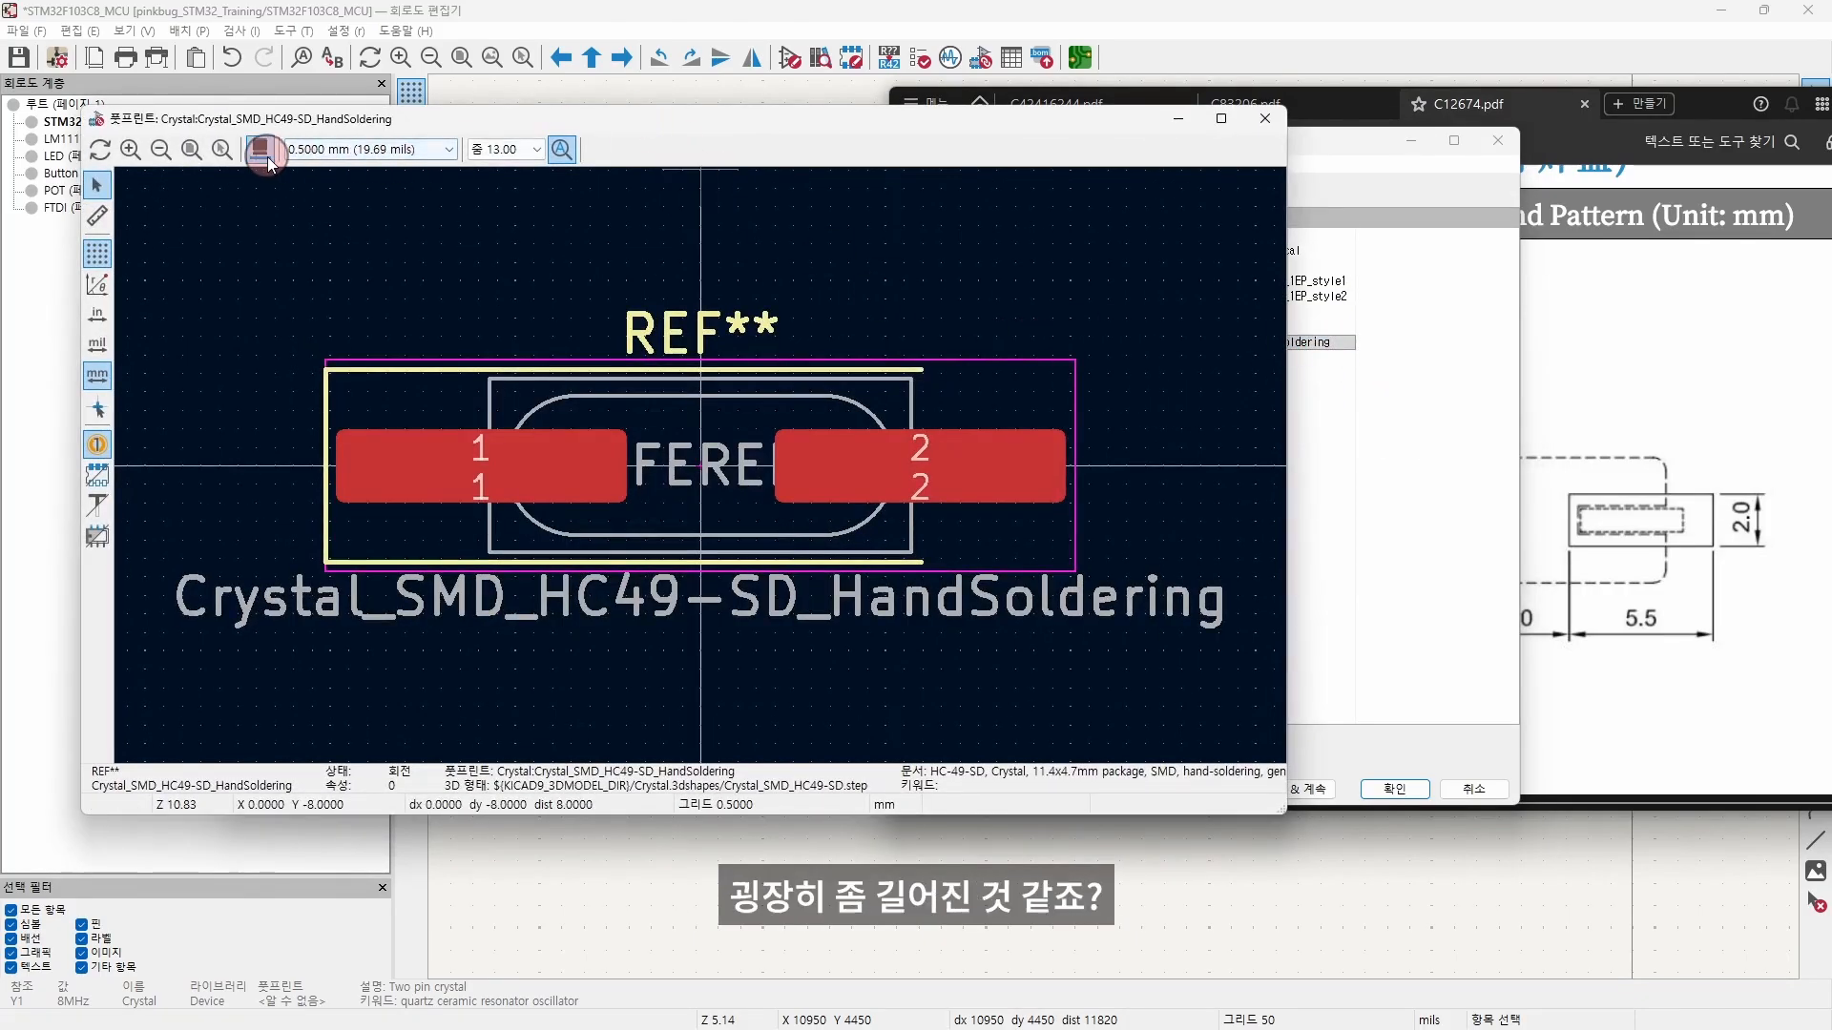
{"action": "left_click", "coordinate": [108, 225]}
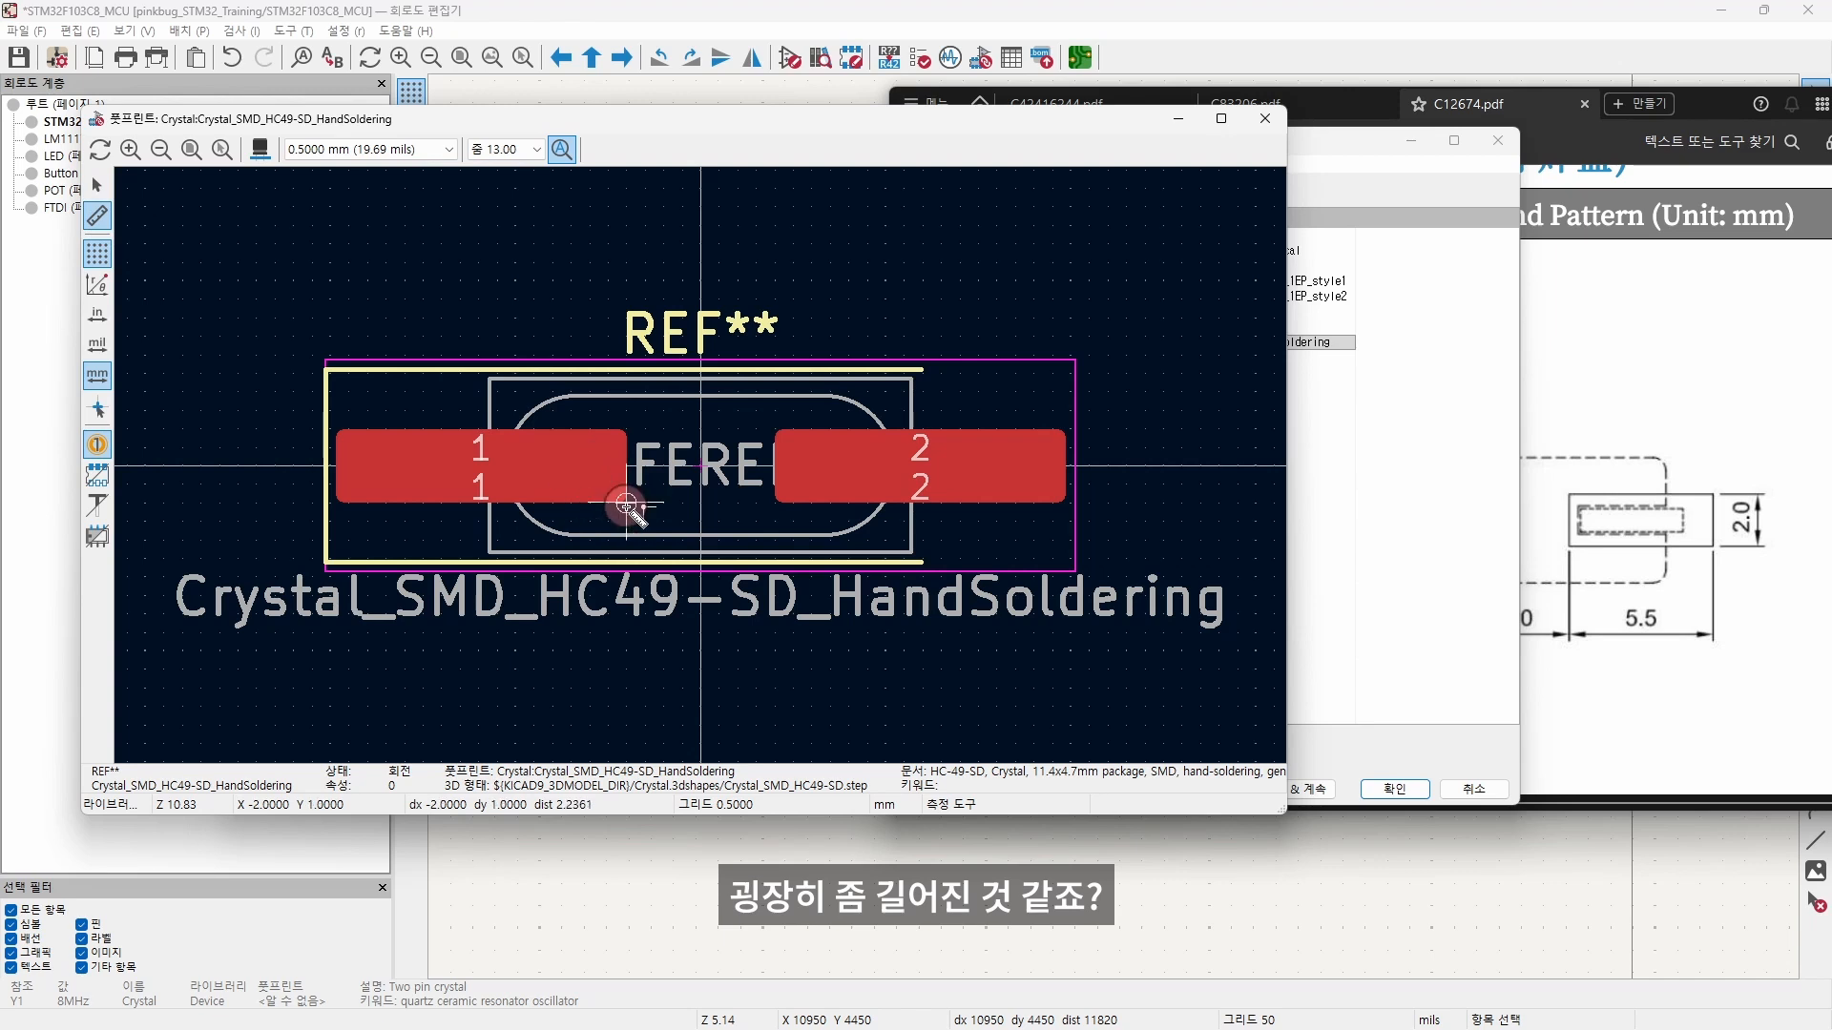
{"action": "mouse_move", "coordinate": [625, 504]}
{"action": "left_mouse_down"}
{"action": "mouse_move", "coordinate": [780, 510]}
{"action": "mouse_move", "coordinate": [326, 503]}
{"action": "mouse_move", "coordinate": [782, 506]}
{"action": "mouse_move", "coordinate": [570, 492]}
{"action": "left_mouse_up"}
{"action": "key", "text": "Escape"}
{"action": "left_click", "coordinate": [1265, 118]}
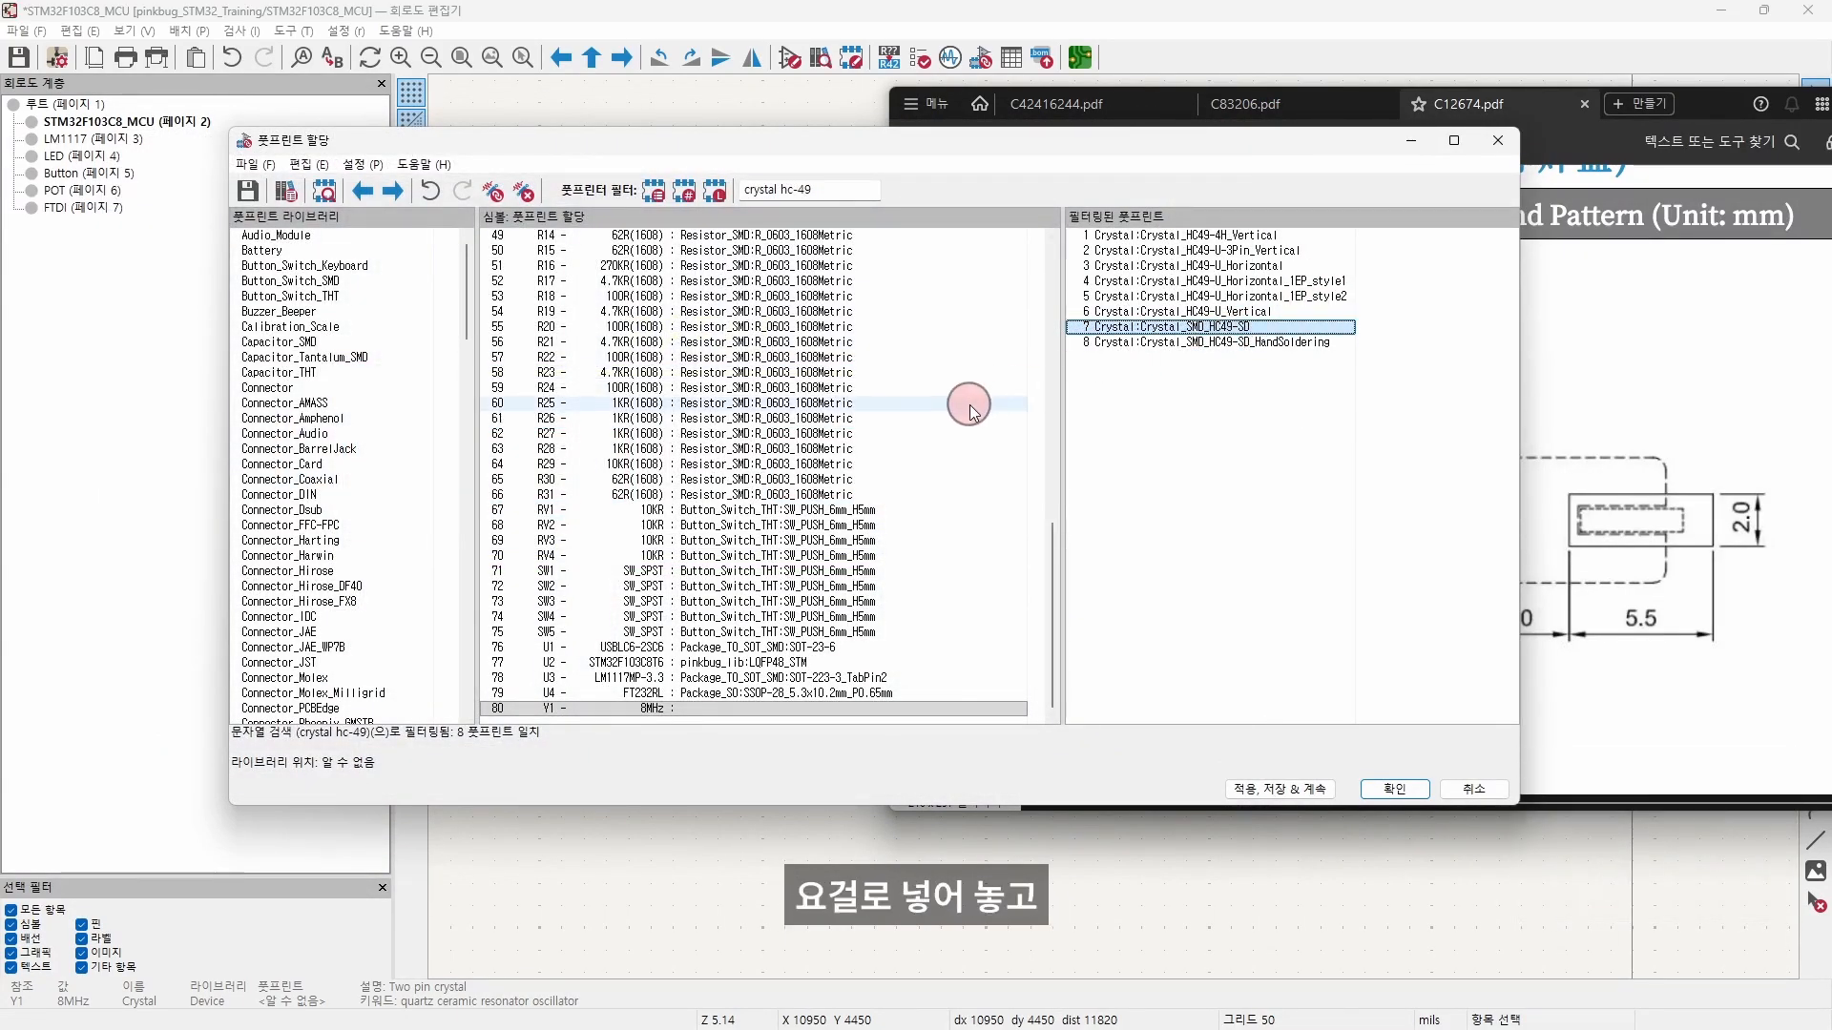
Step: Assign Crystal:Crystal_SMD_HC49-SD to Y1 and remeasure pad 1's length in its footprint view
{"action": "left_click", "coordinate": [1154, 329]}
{"action": "double_click", "coordinate": [1154, 329]}
{"action": "right_click", "coordinate": [1155, 330]}
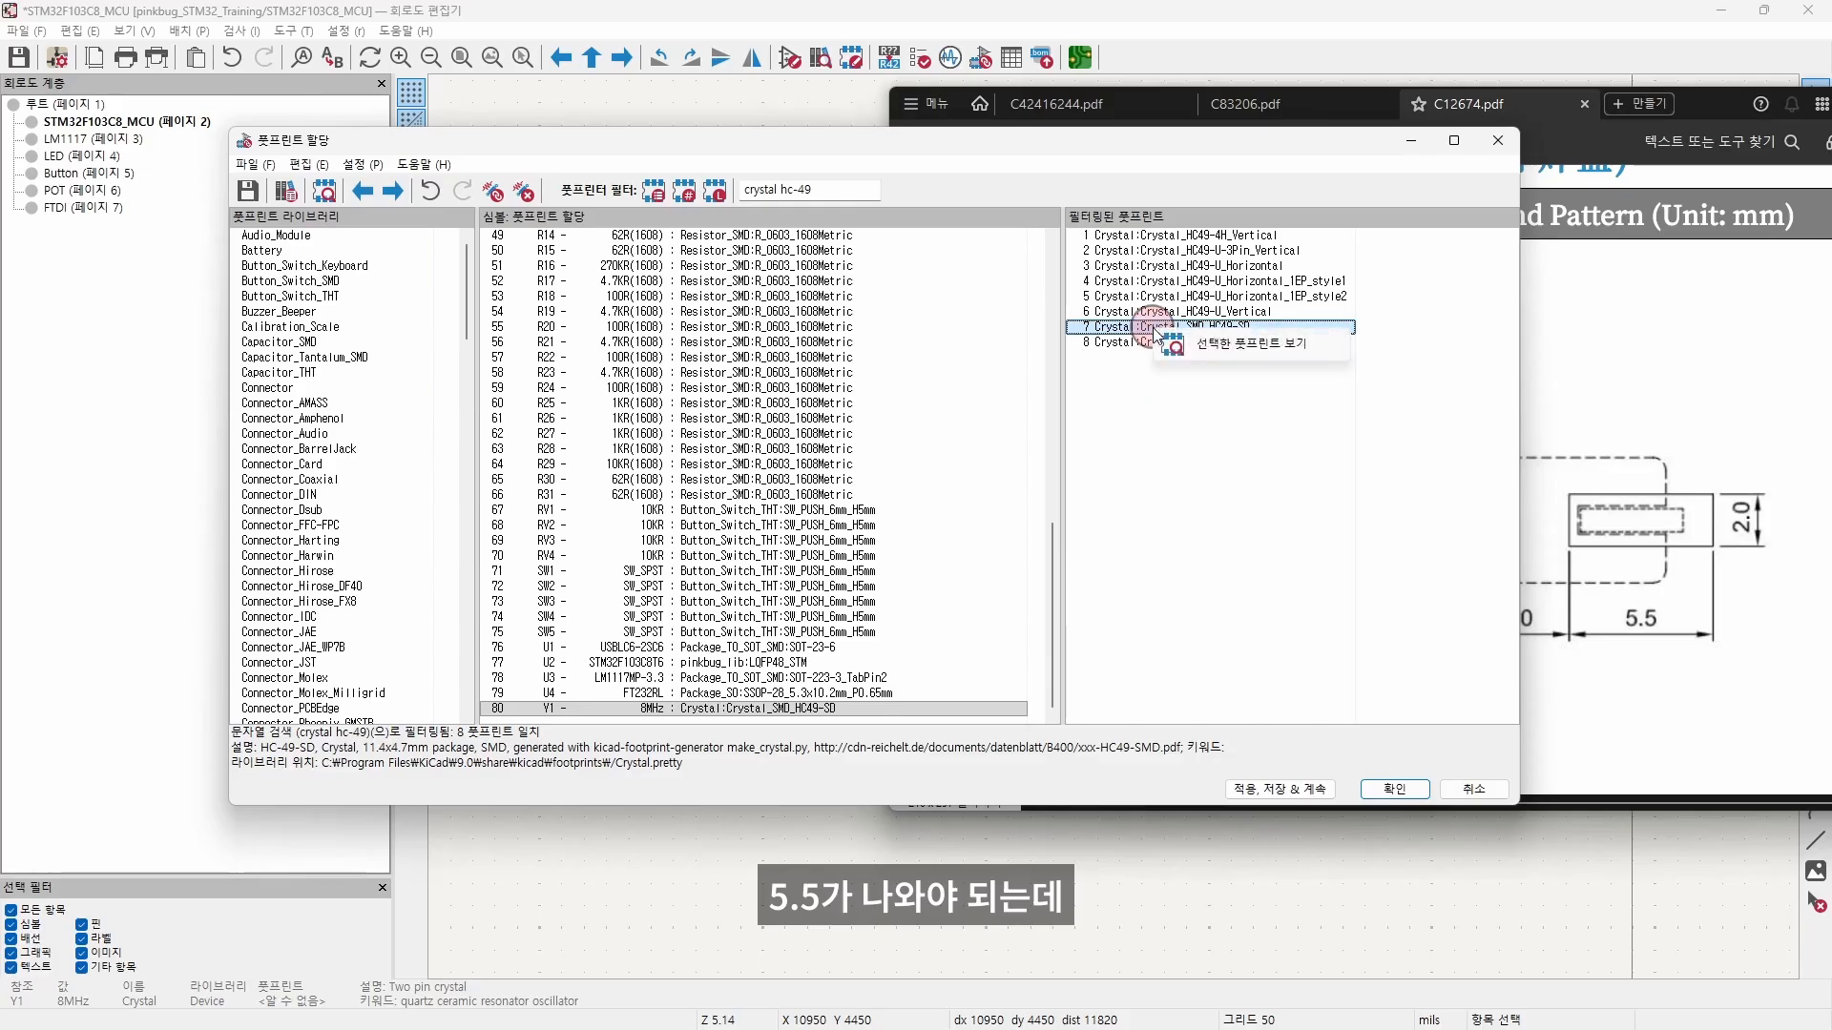
{"action": "left_click", "coordinate": [1231, 351]}
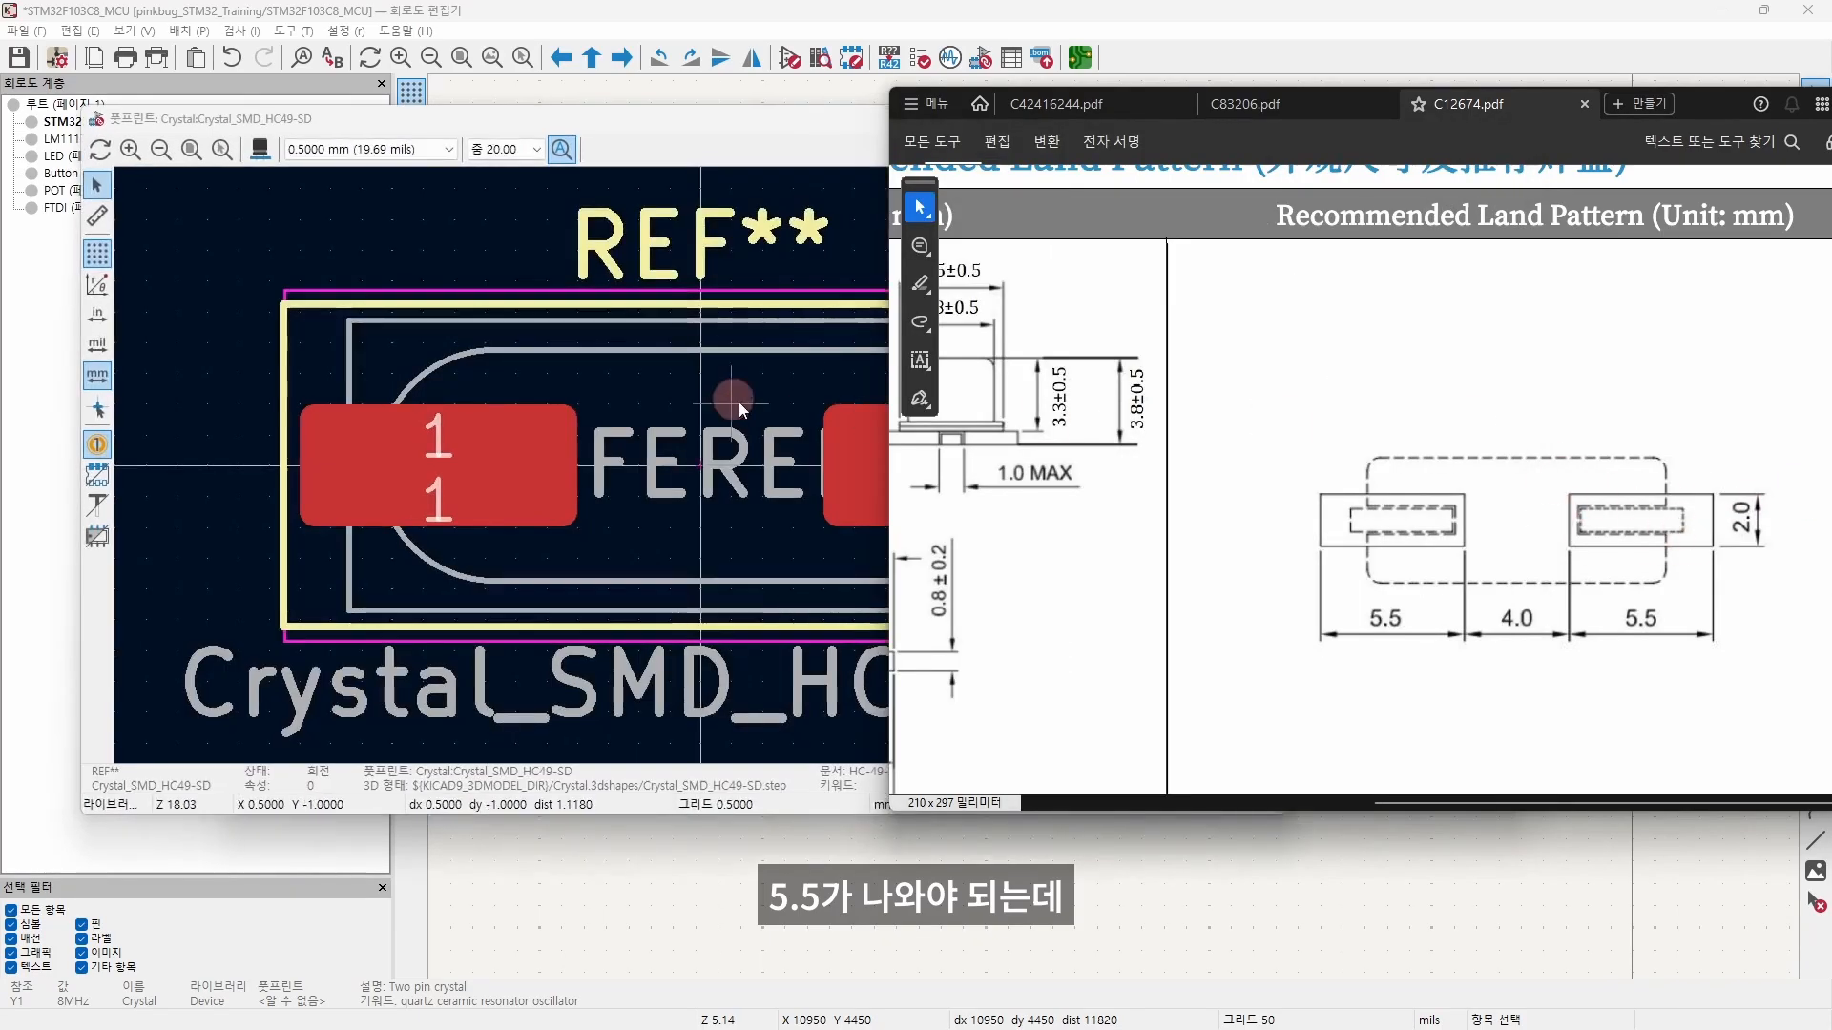
{"action": "left_click", "coordinate": [634, 113]}
{"action": "left_click", "coordinate": [98, 217]}
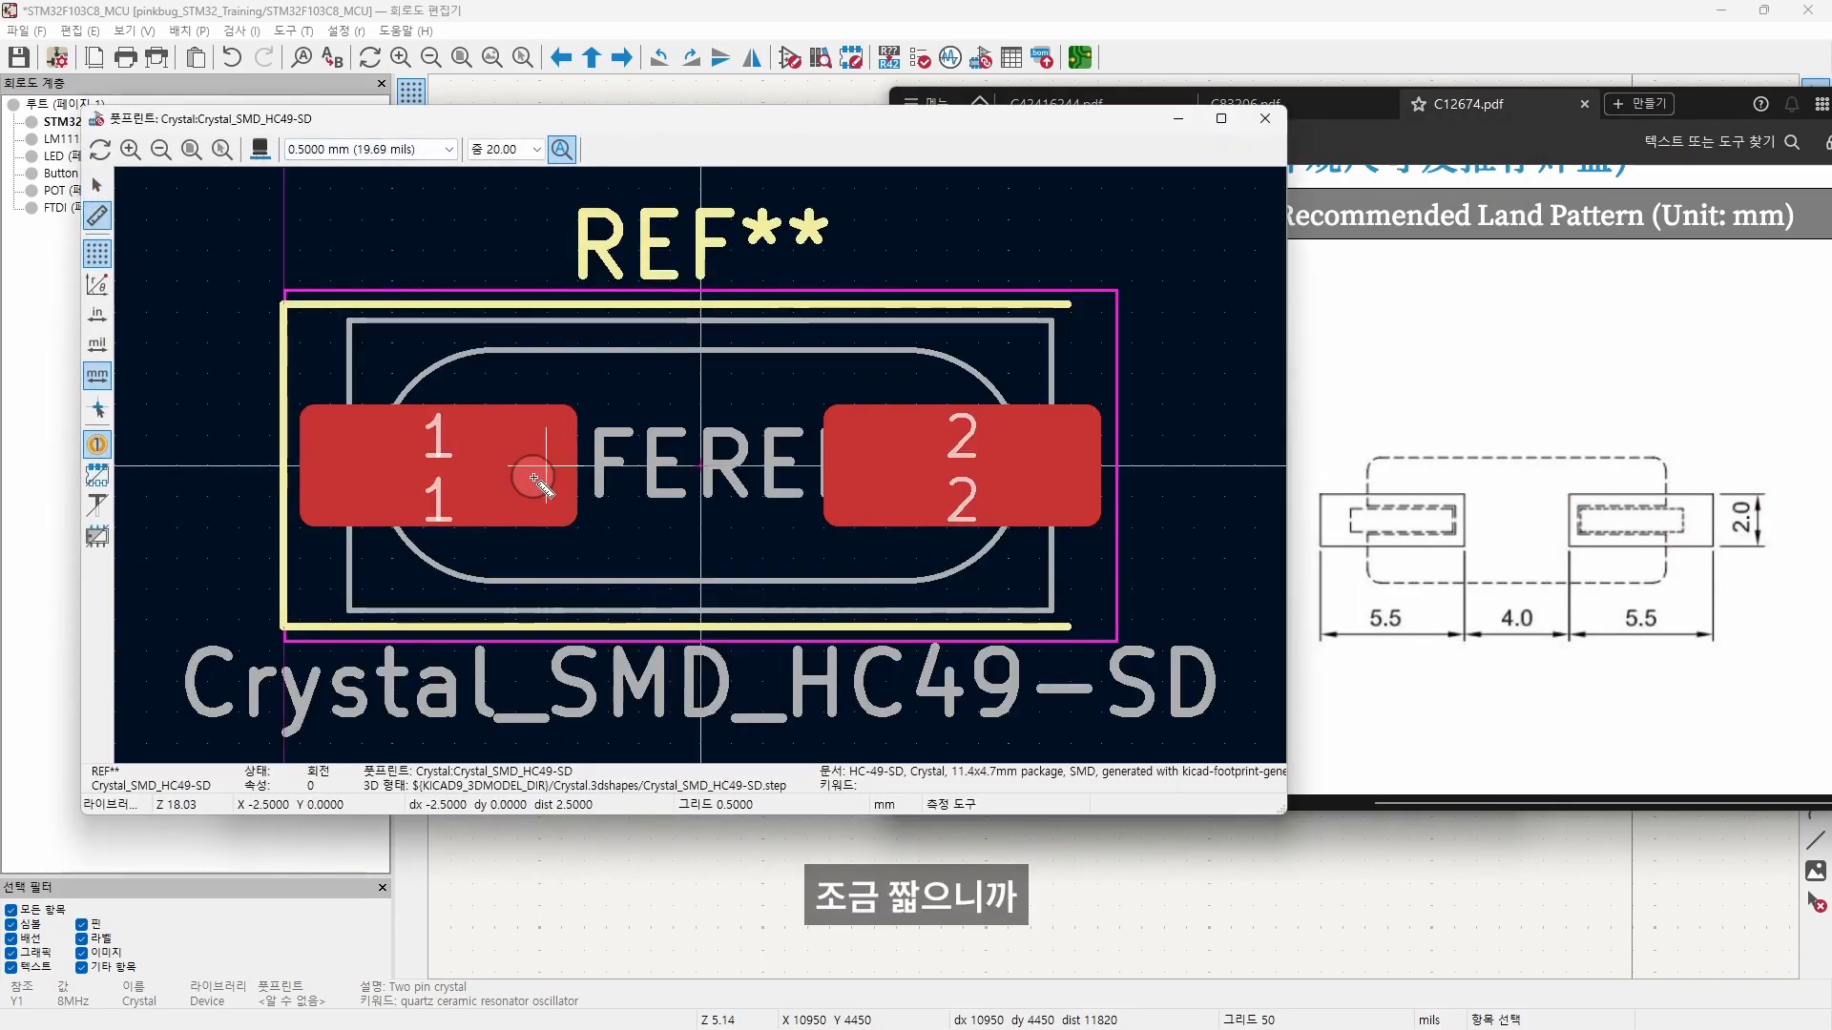
{"action": "left_click", "coordinate": [578, 527]}
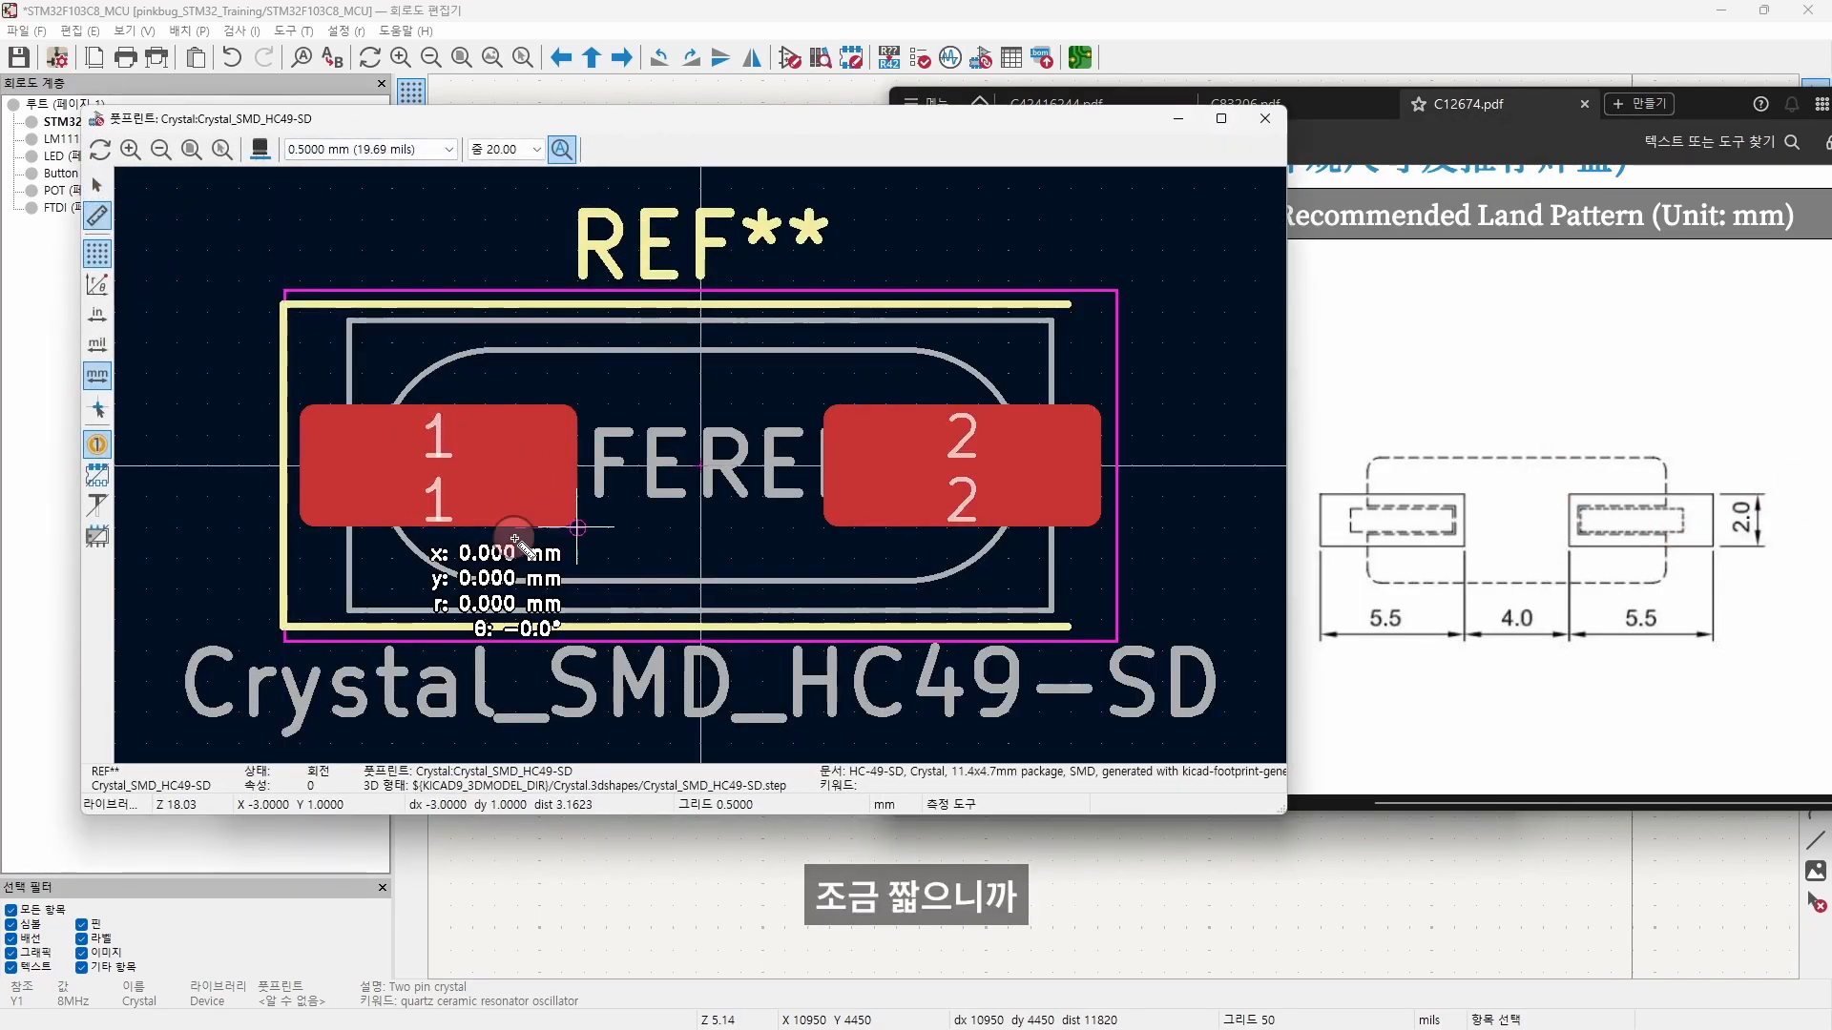
{"action": "left_click", "coordinate": [300, 527]}
Step: Check the crystal's overall length including the pins in the bottom view dimensions of C12674.pdf
{"action": "left_click", "coordinate": [1527, 363]}
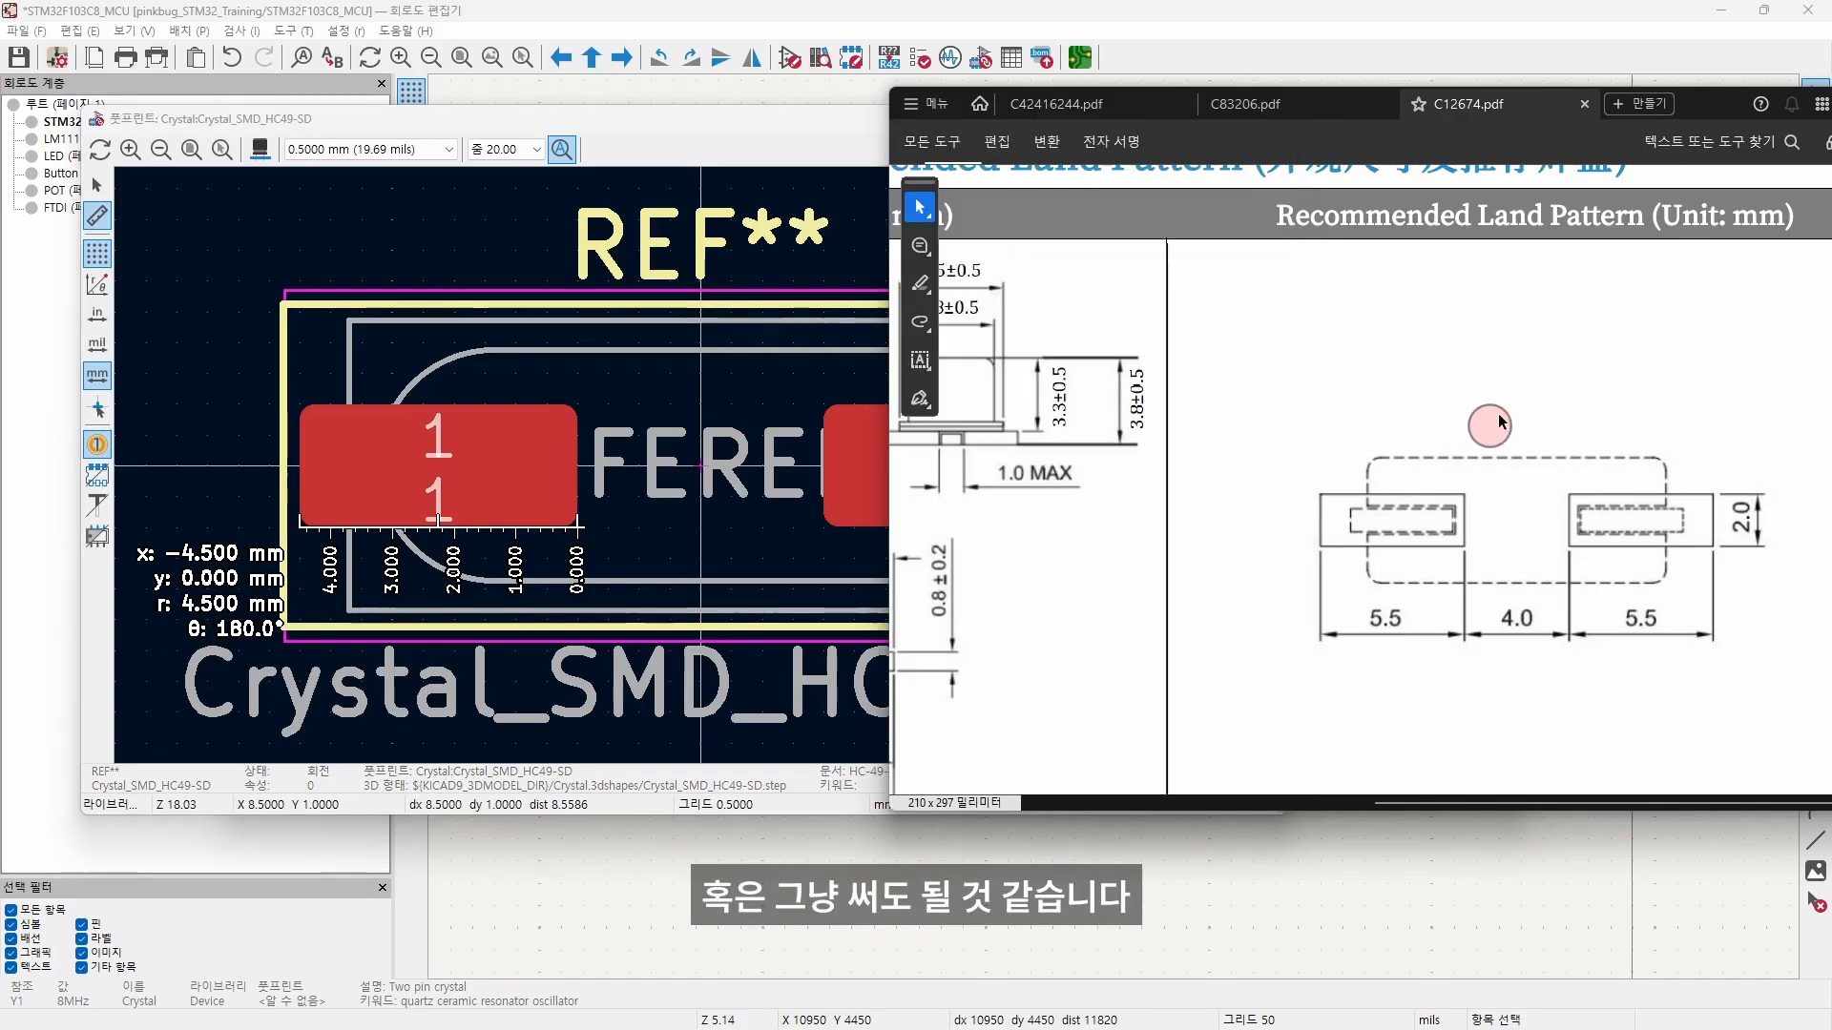
{"action": "scroll", "coordinate": [1488, 430], "scroll_direction": "up", "scroll_amount": 3}
{"action": "scroll", "coordinate": [1469, 505], "scroll_direction": "down", "scroll_amount": 2}
{"action": "scroll", "coordinate": [1518, 544], "scroll_direction": "up", "scroll_amount": 8, "text": "shift"}
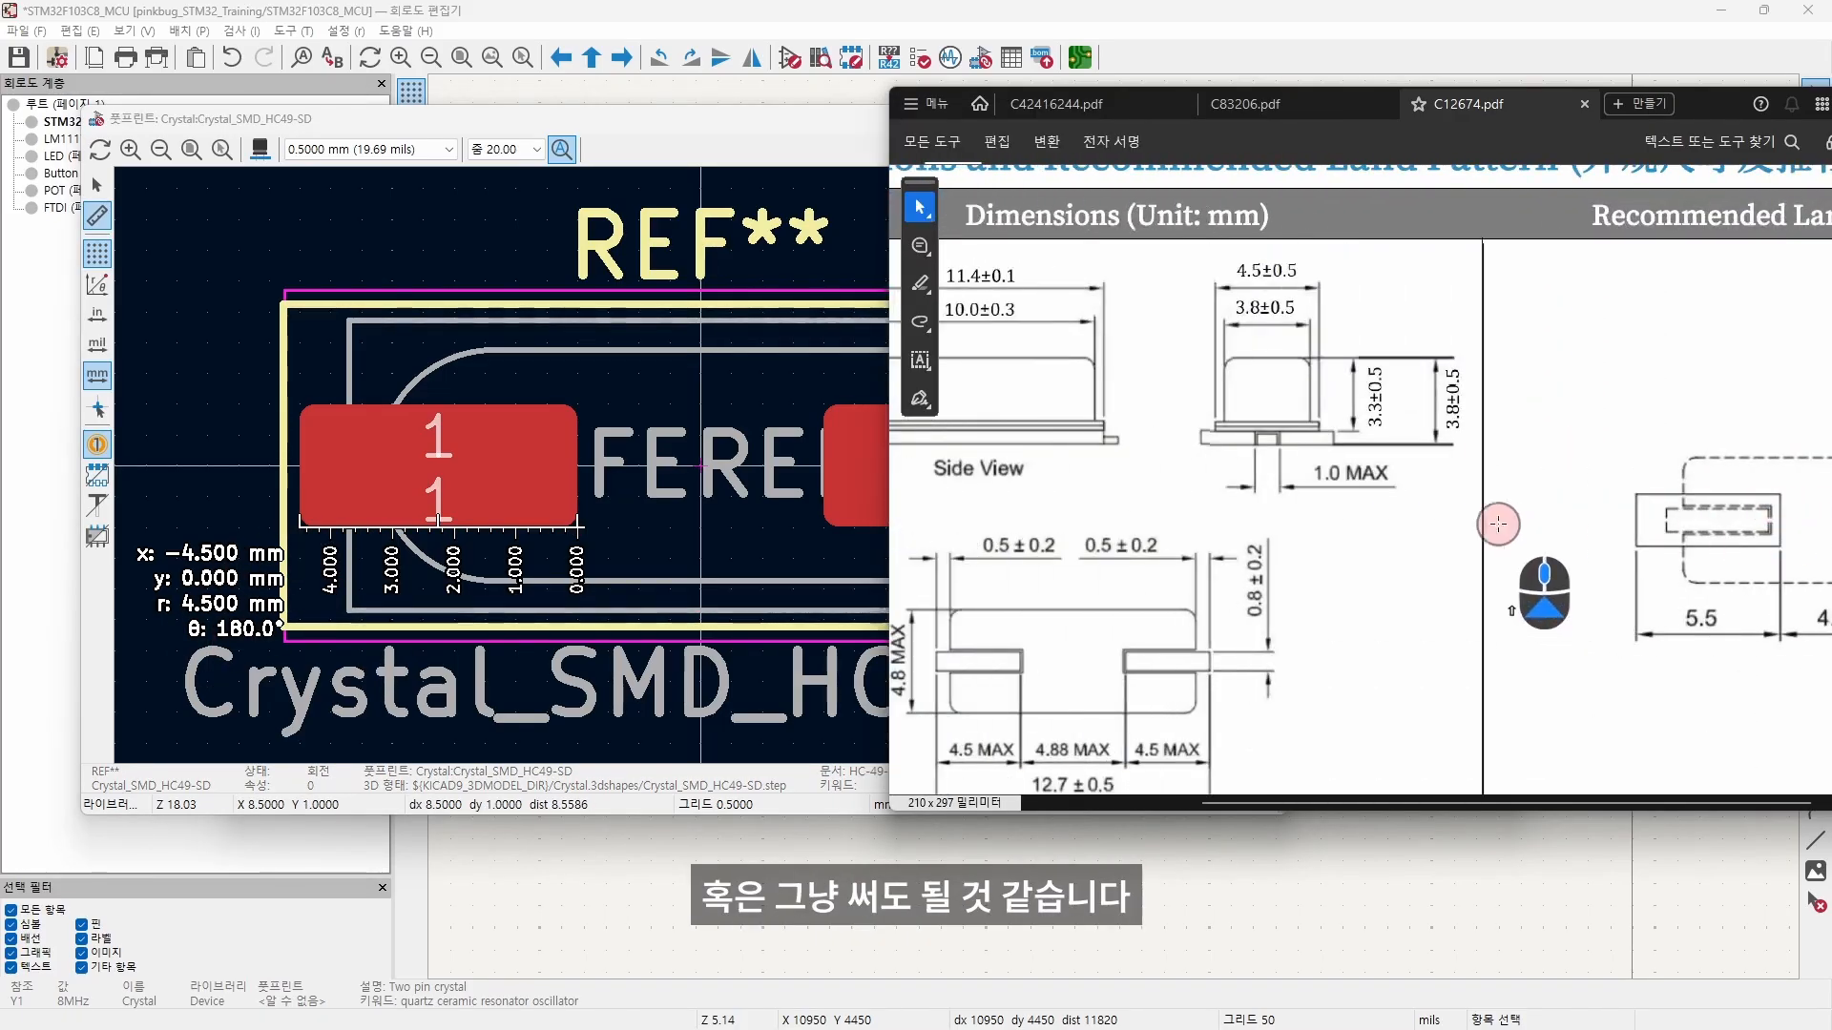
{"action": "scroll", "coordinate": [1391, 649], "scroll_direction": "down", "scroll_amount": 3}
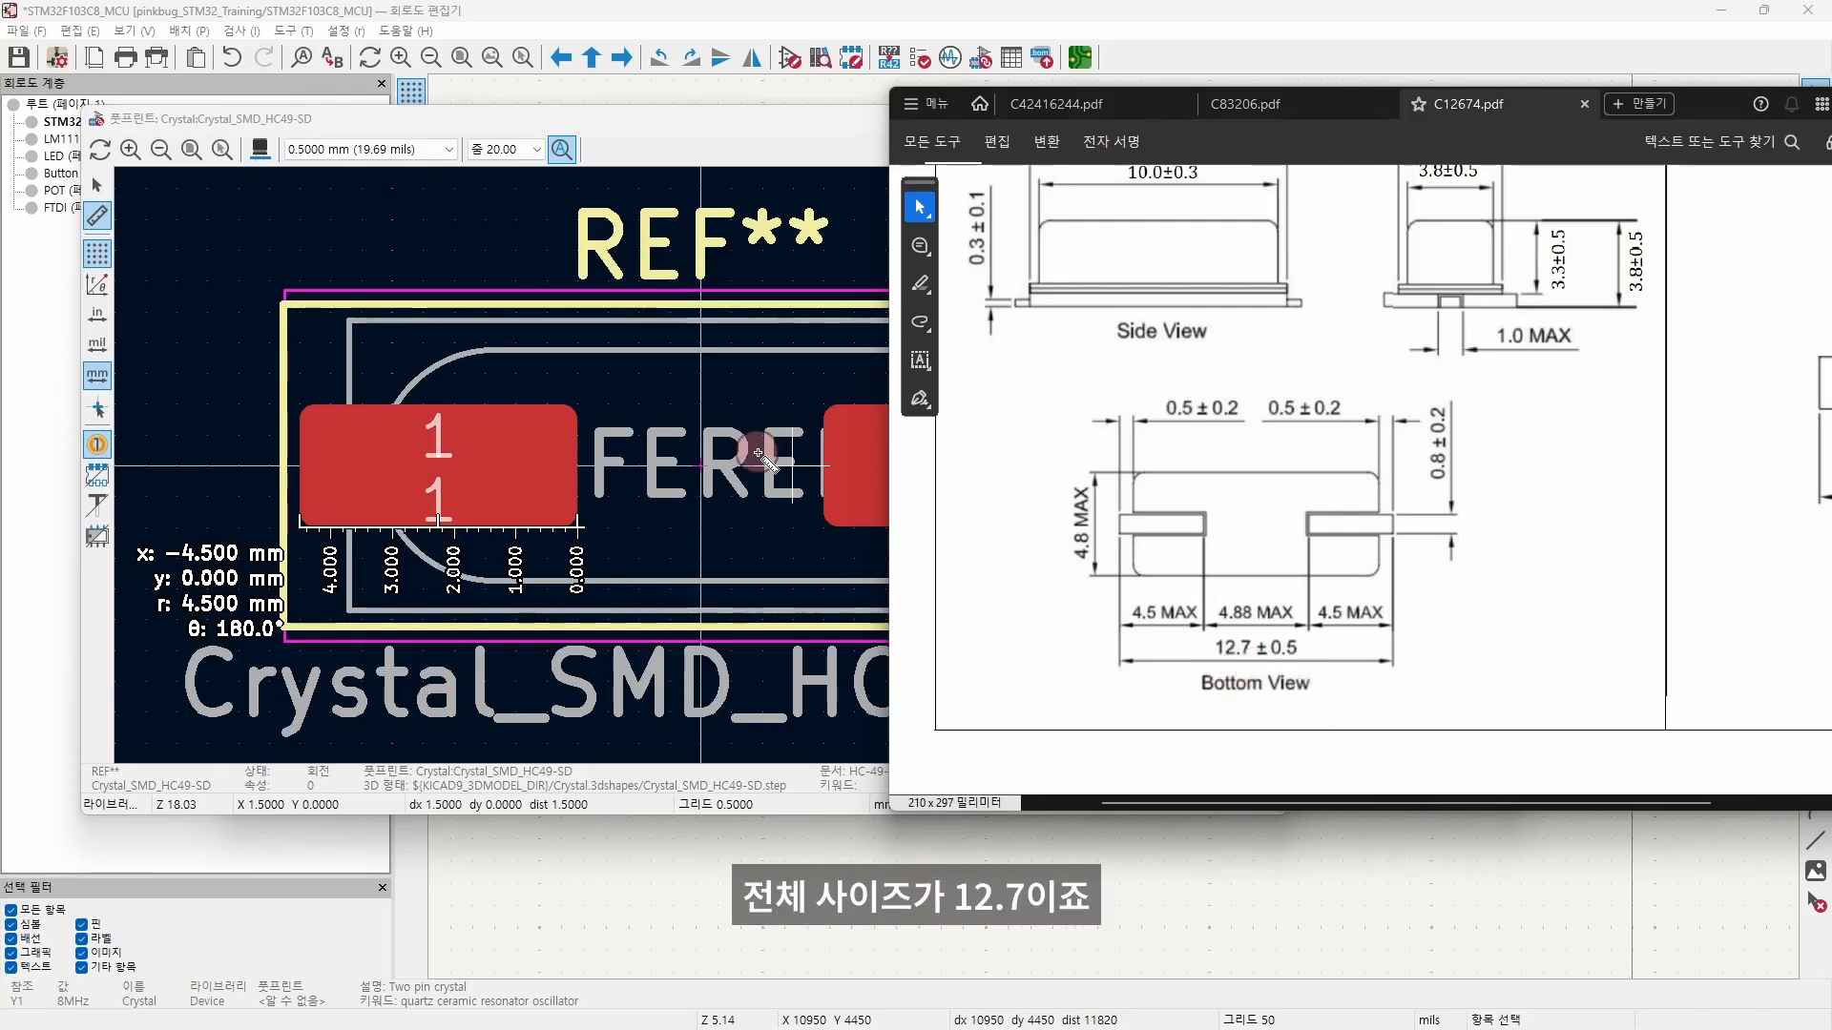
Step: Measure the overall span across both pads of the footprint, compare it with the datasheet and close the view
{"action": "left_click", "coordinate": [649, 128]}
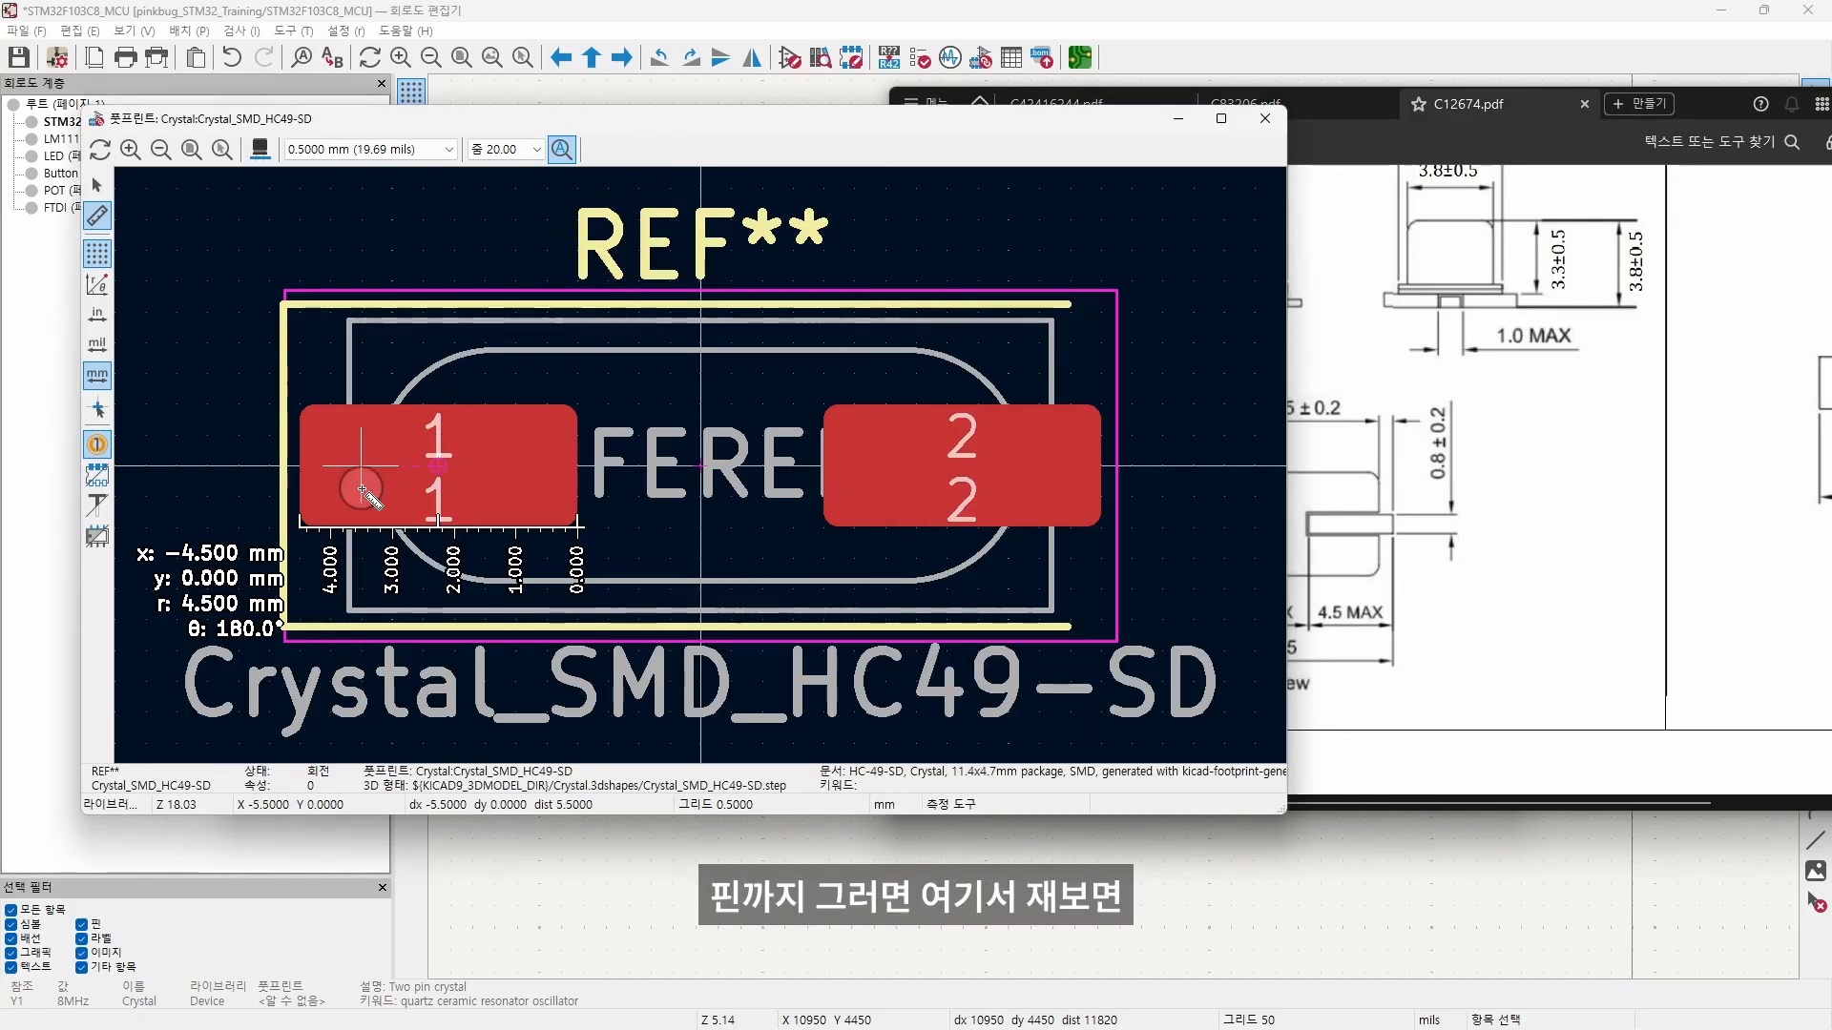
{"action": "left_click", "coordinate": [299, 405]}
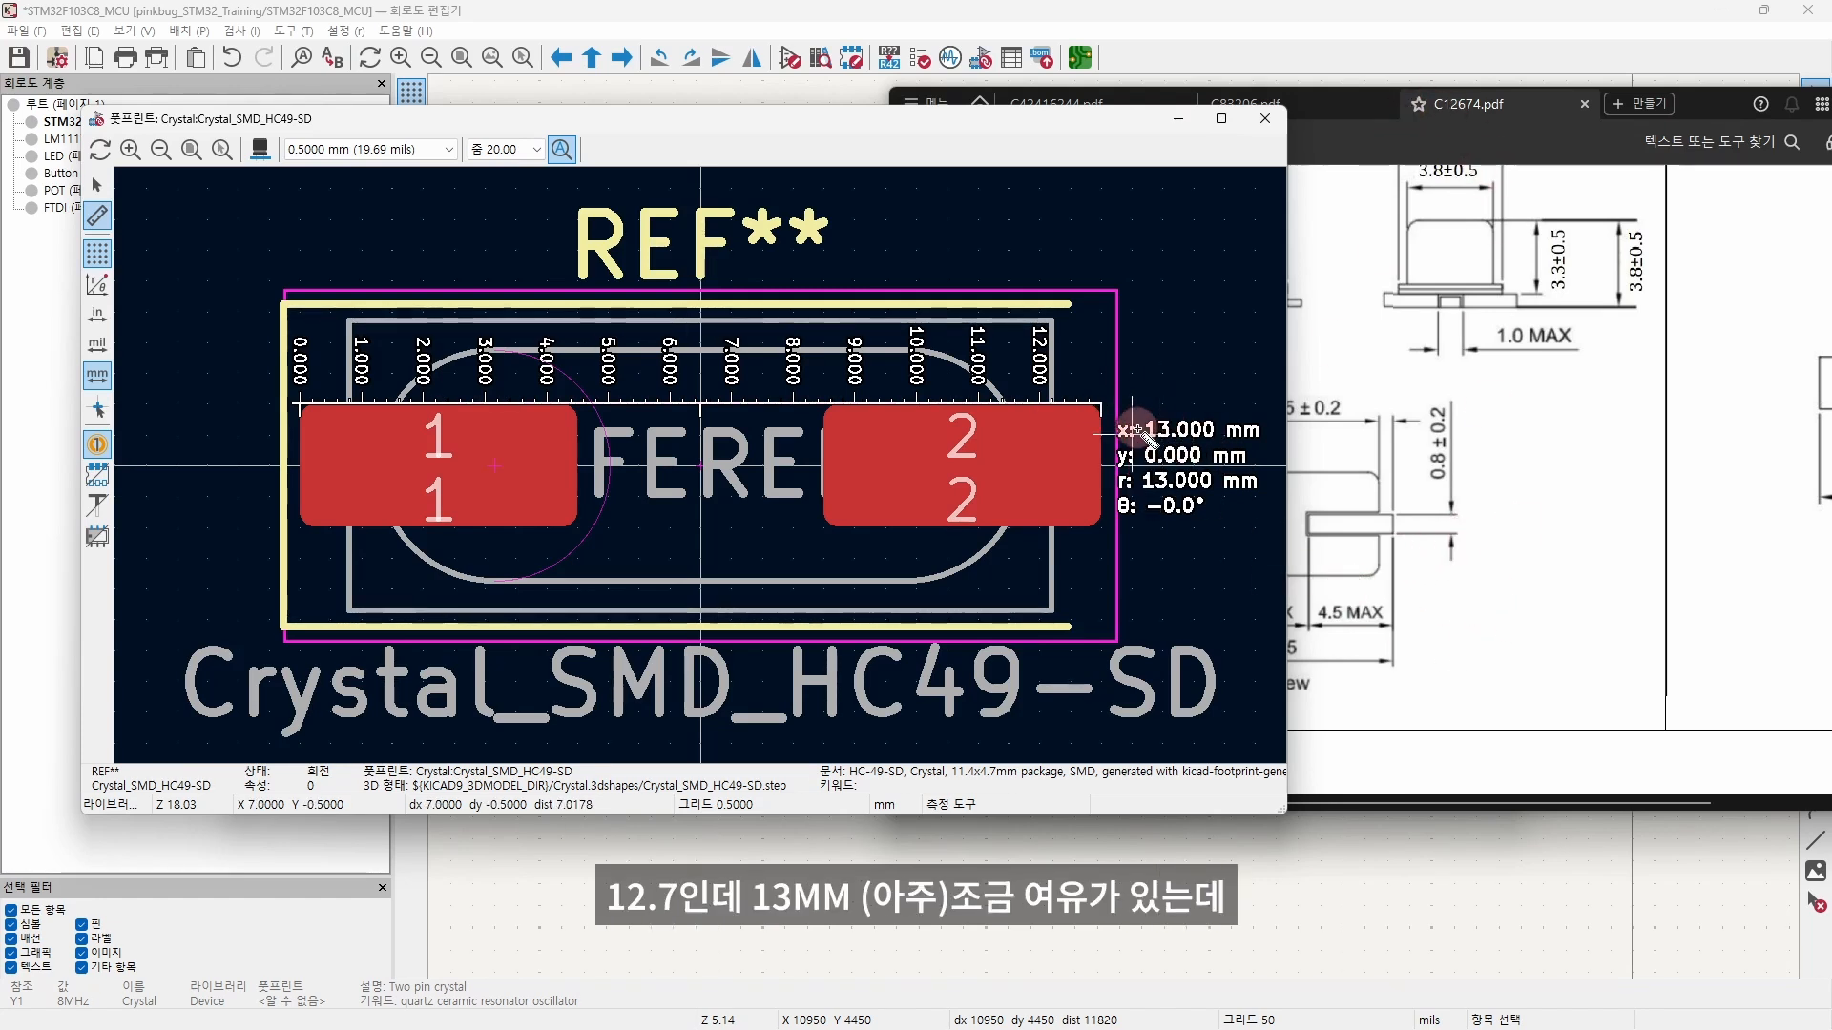
{"action": "left_click", "coordinate": [1514, 652]}
{"action": "left_click", "coordinate": [1284, 748]}
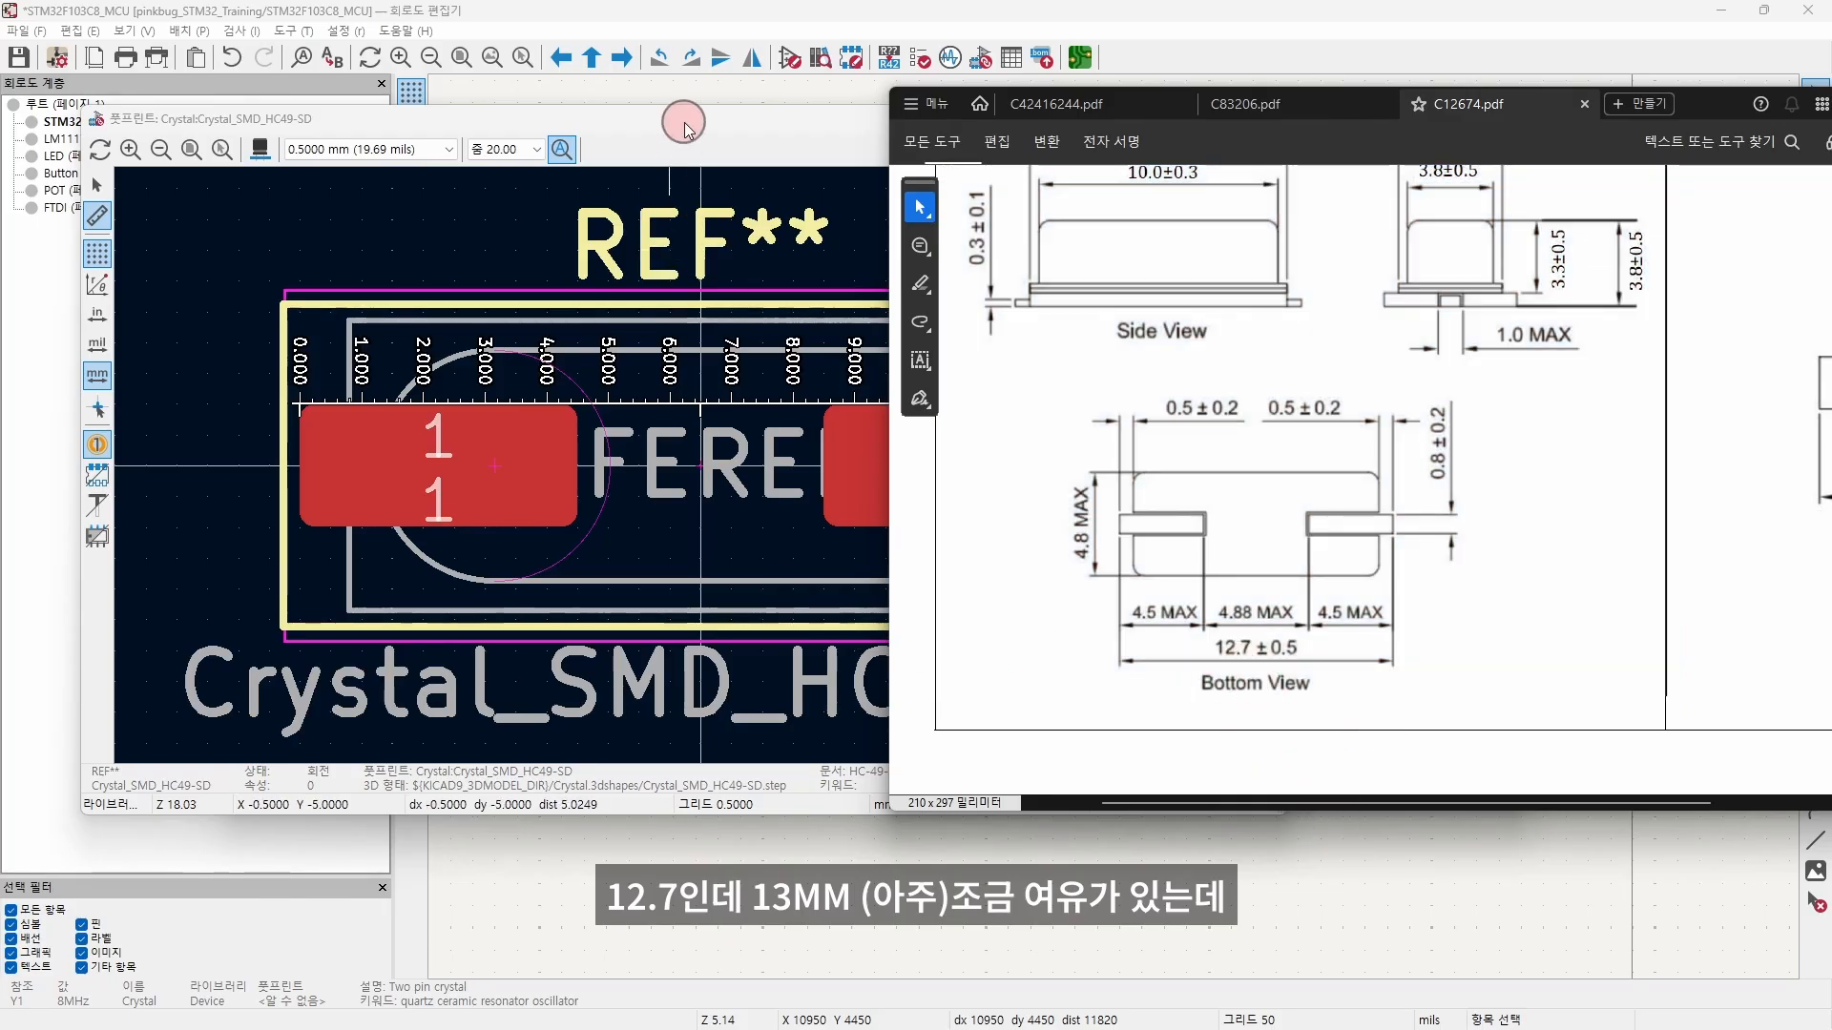
{"action": "left_click_drag", "start_coordinate": [684, 128], "coordinate": [634, 130]}
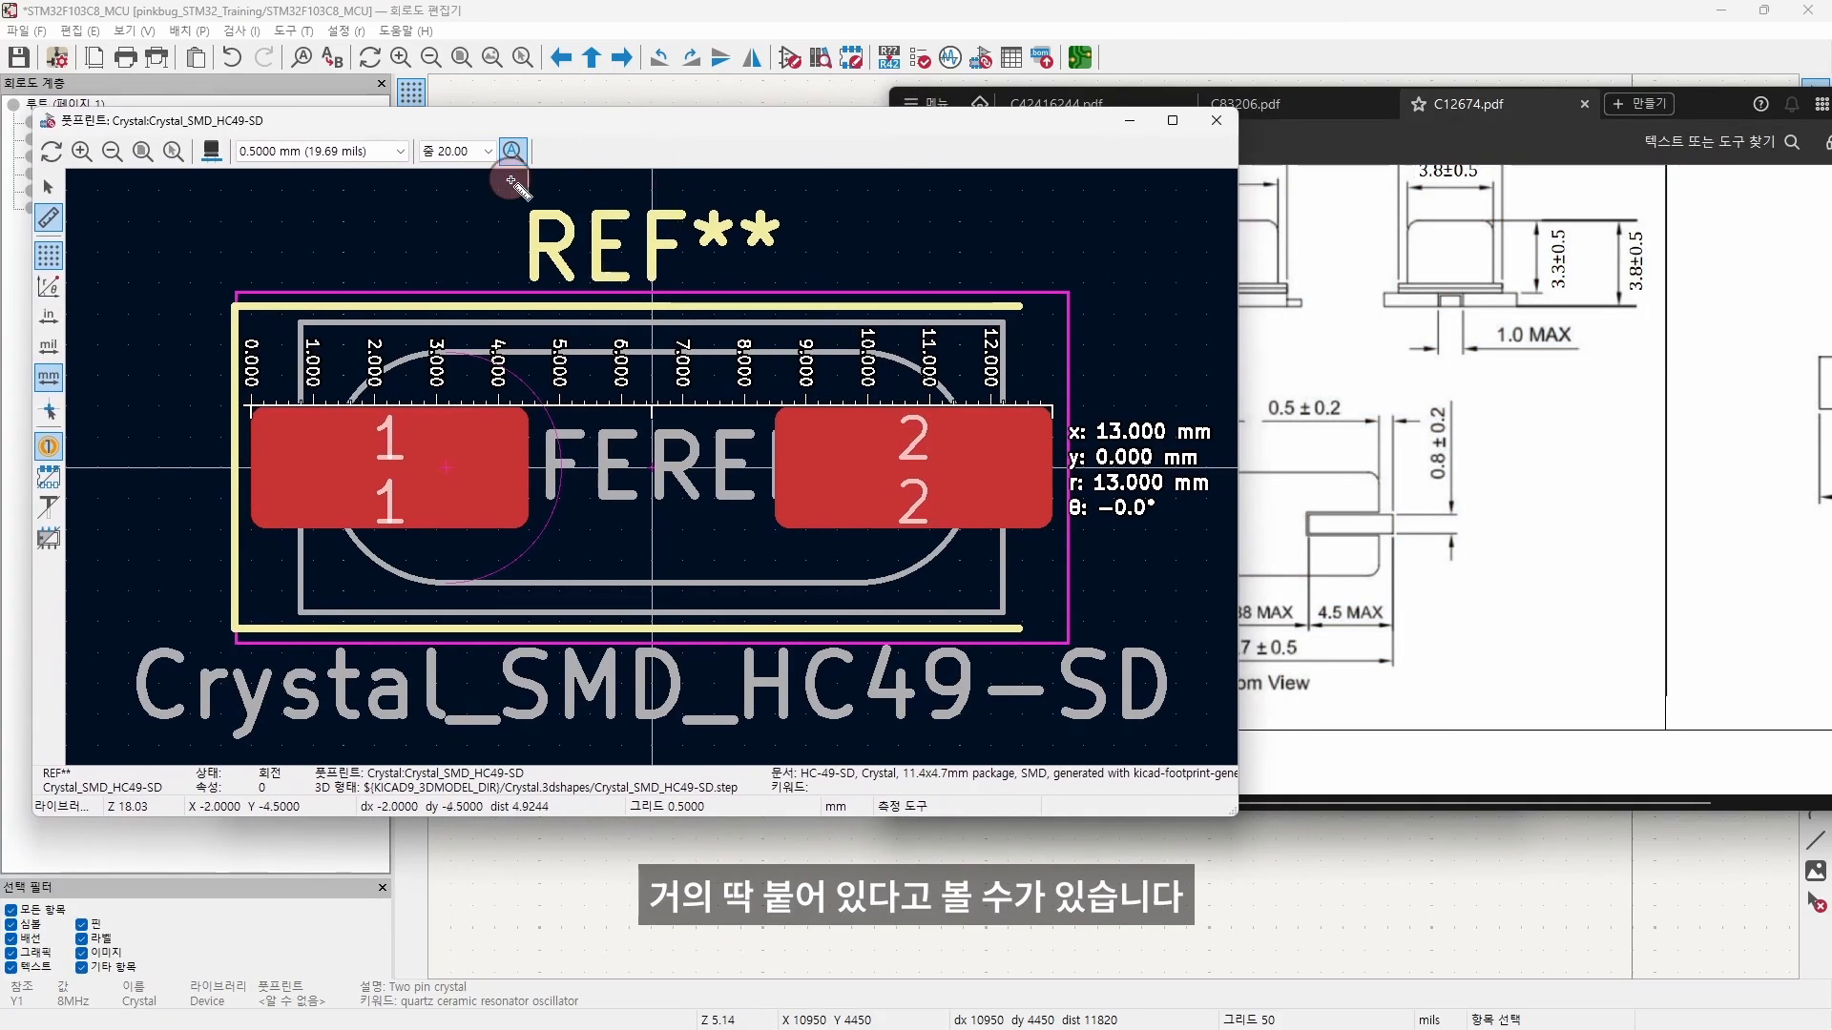
{"action": "left_click", "coordinate": [1216, 120]}
Step: Review the symbol list, including USB connector J2 and buzzer BZ1, for missing footprint assignments
{"action": "left_click", "coordinate": [1168, 327]}
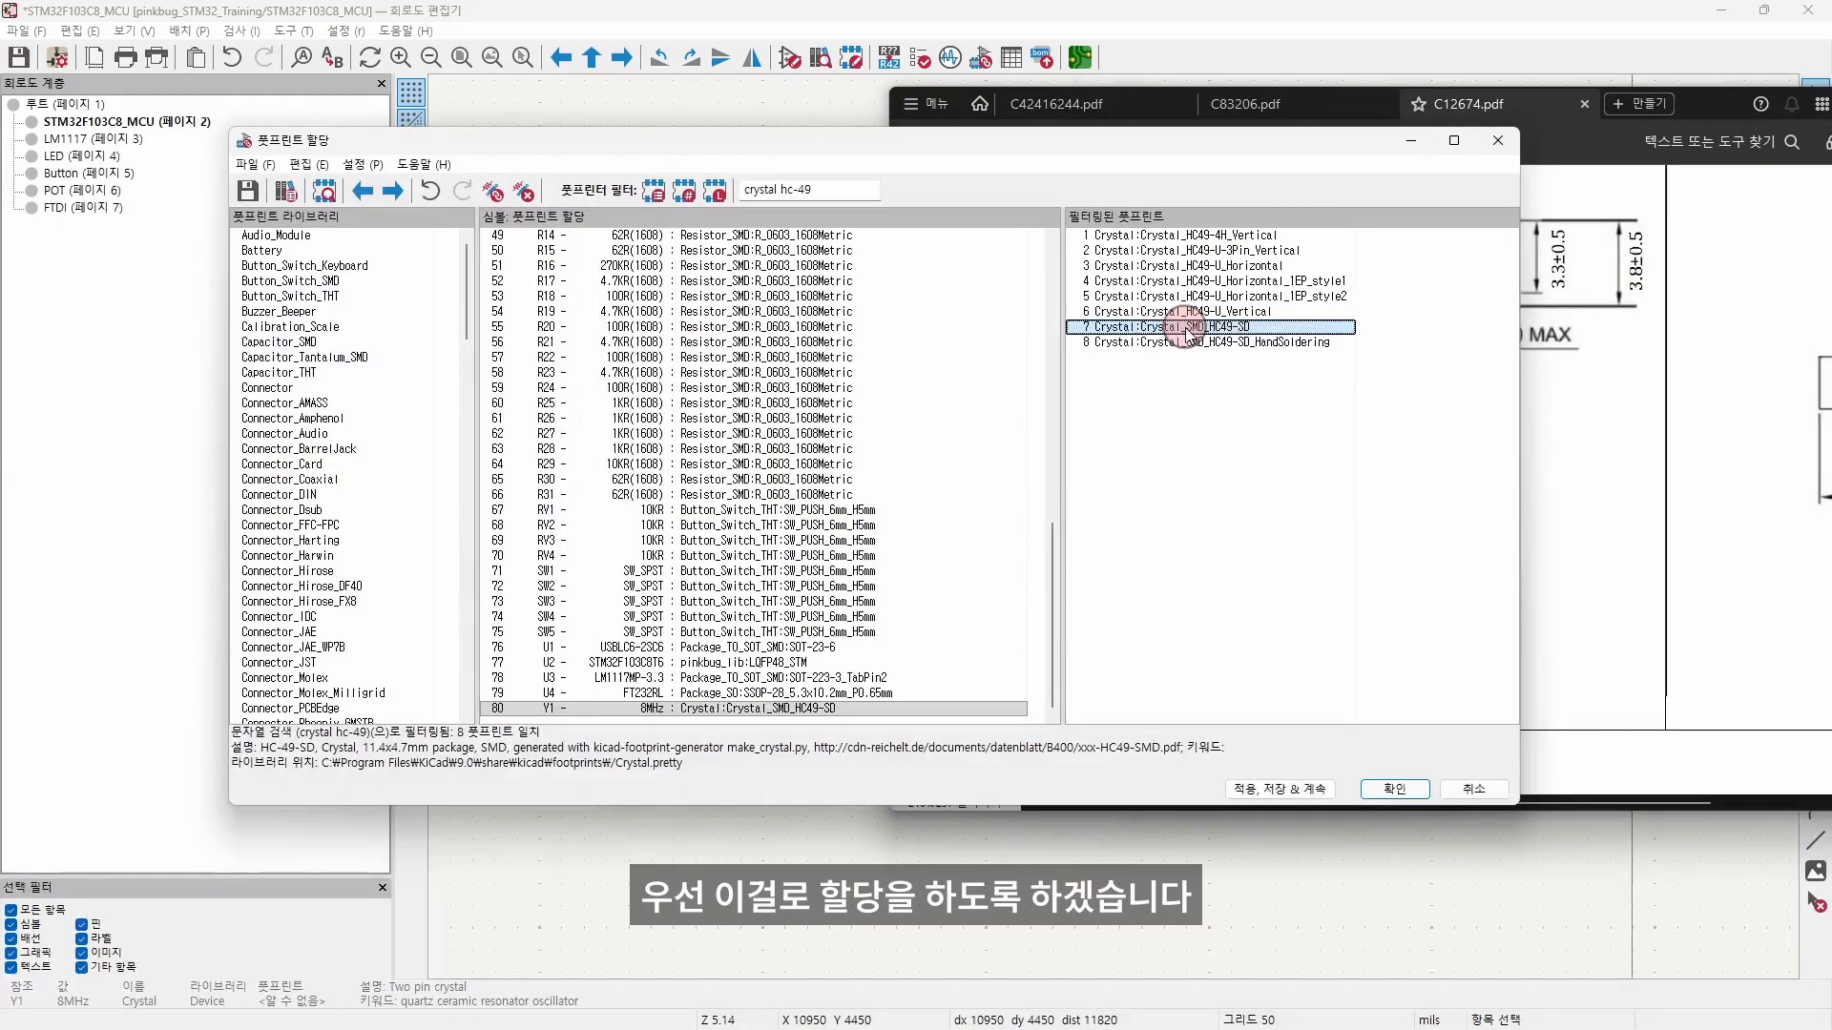
{"action": "scroll", "coordinate": [930, 683], "scroll_direction": "up", "scroll_amount": 9}
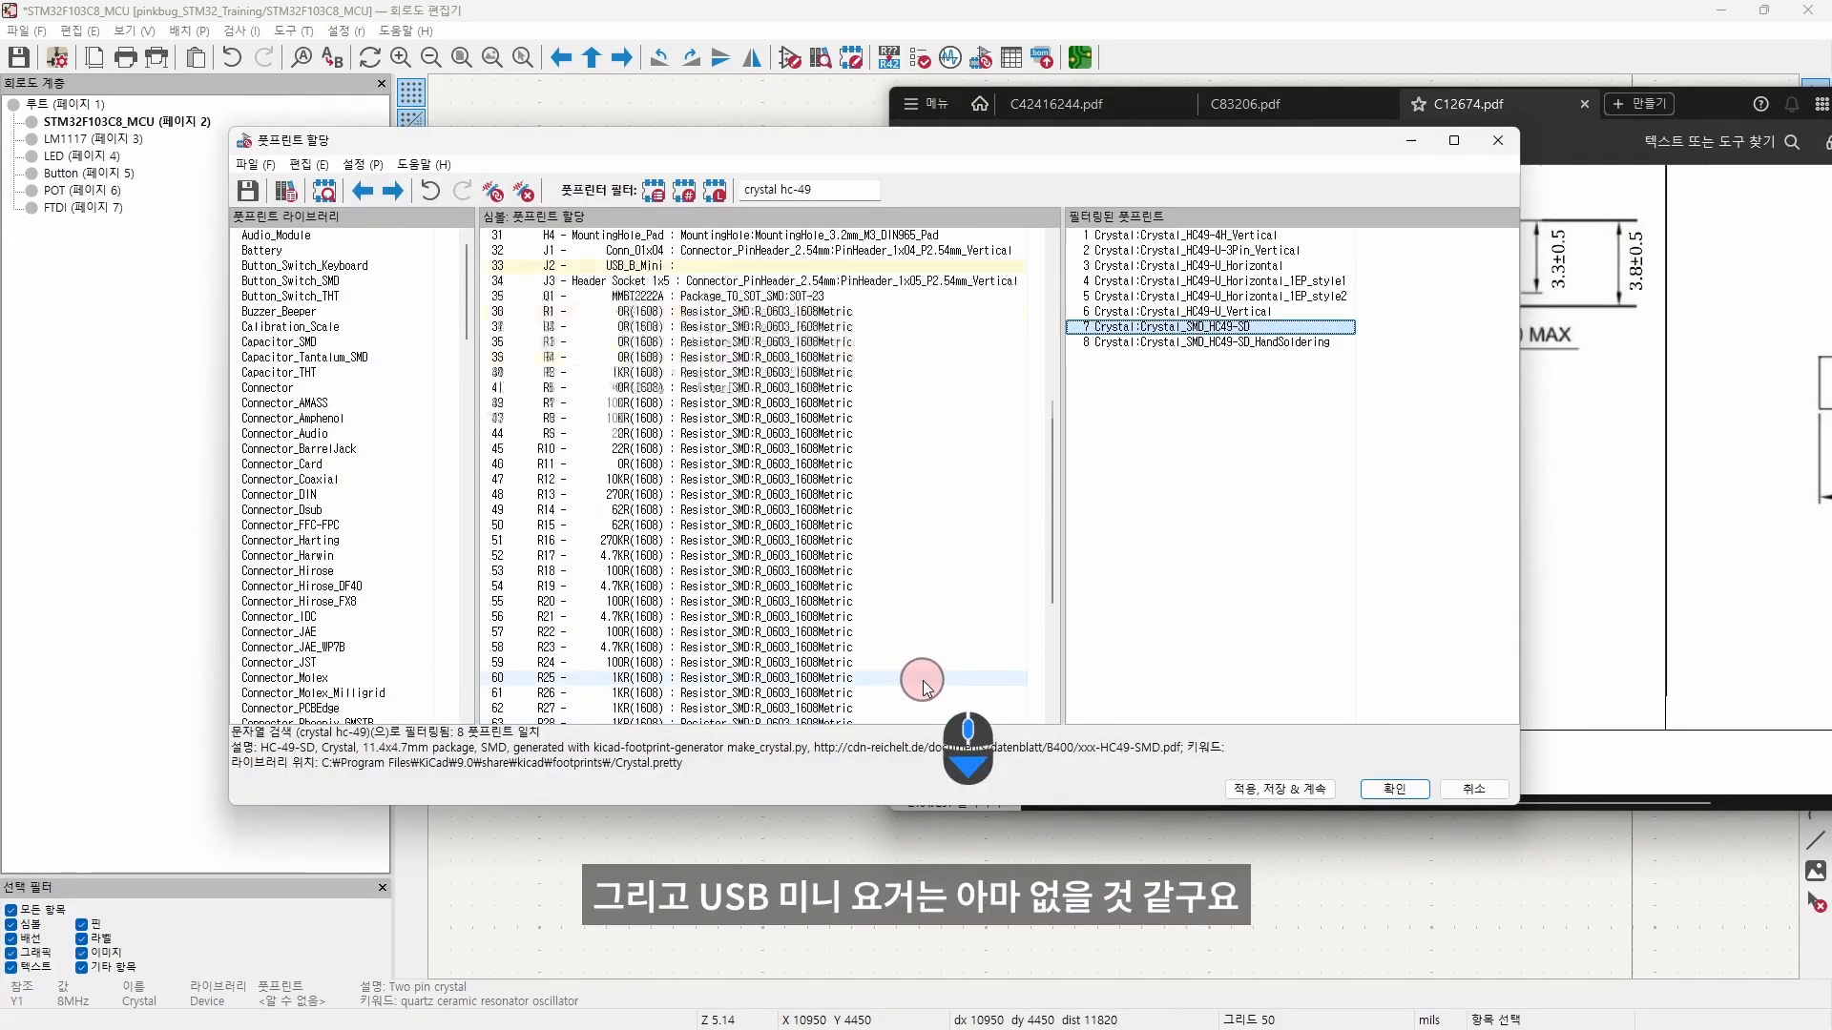
{"action": "left_click", "coordinate": [826, 403]}
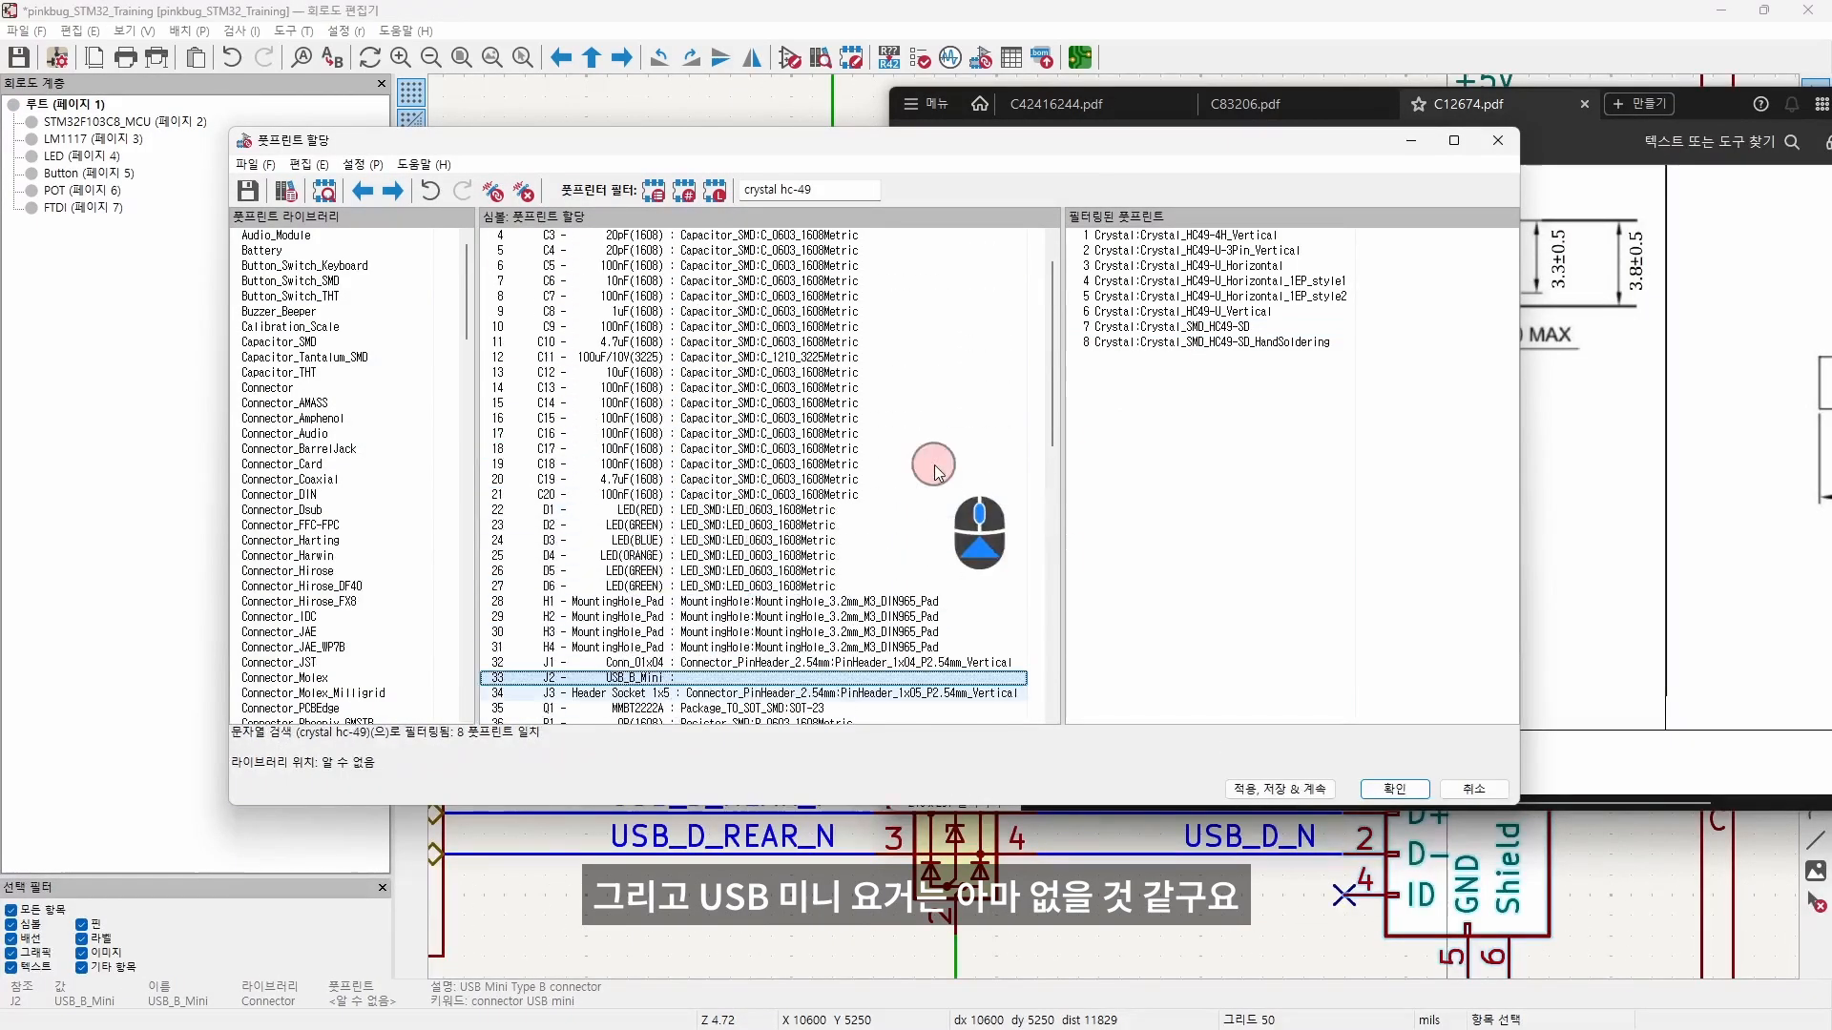
{"action": "scroll", "coordinate": [941, 515], "scroll_direction": "up", "scroll_amount": 7}
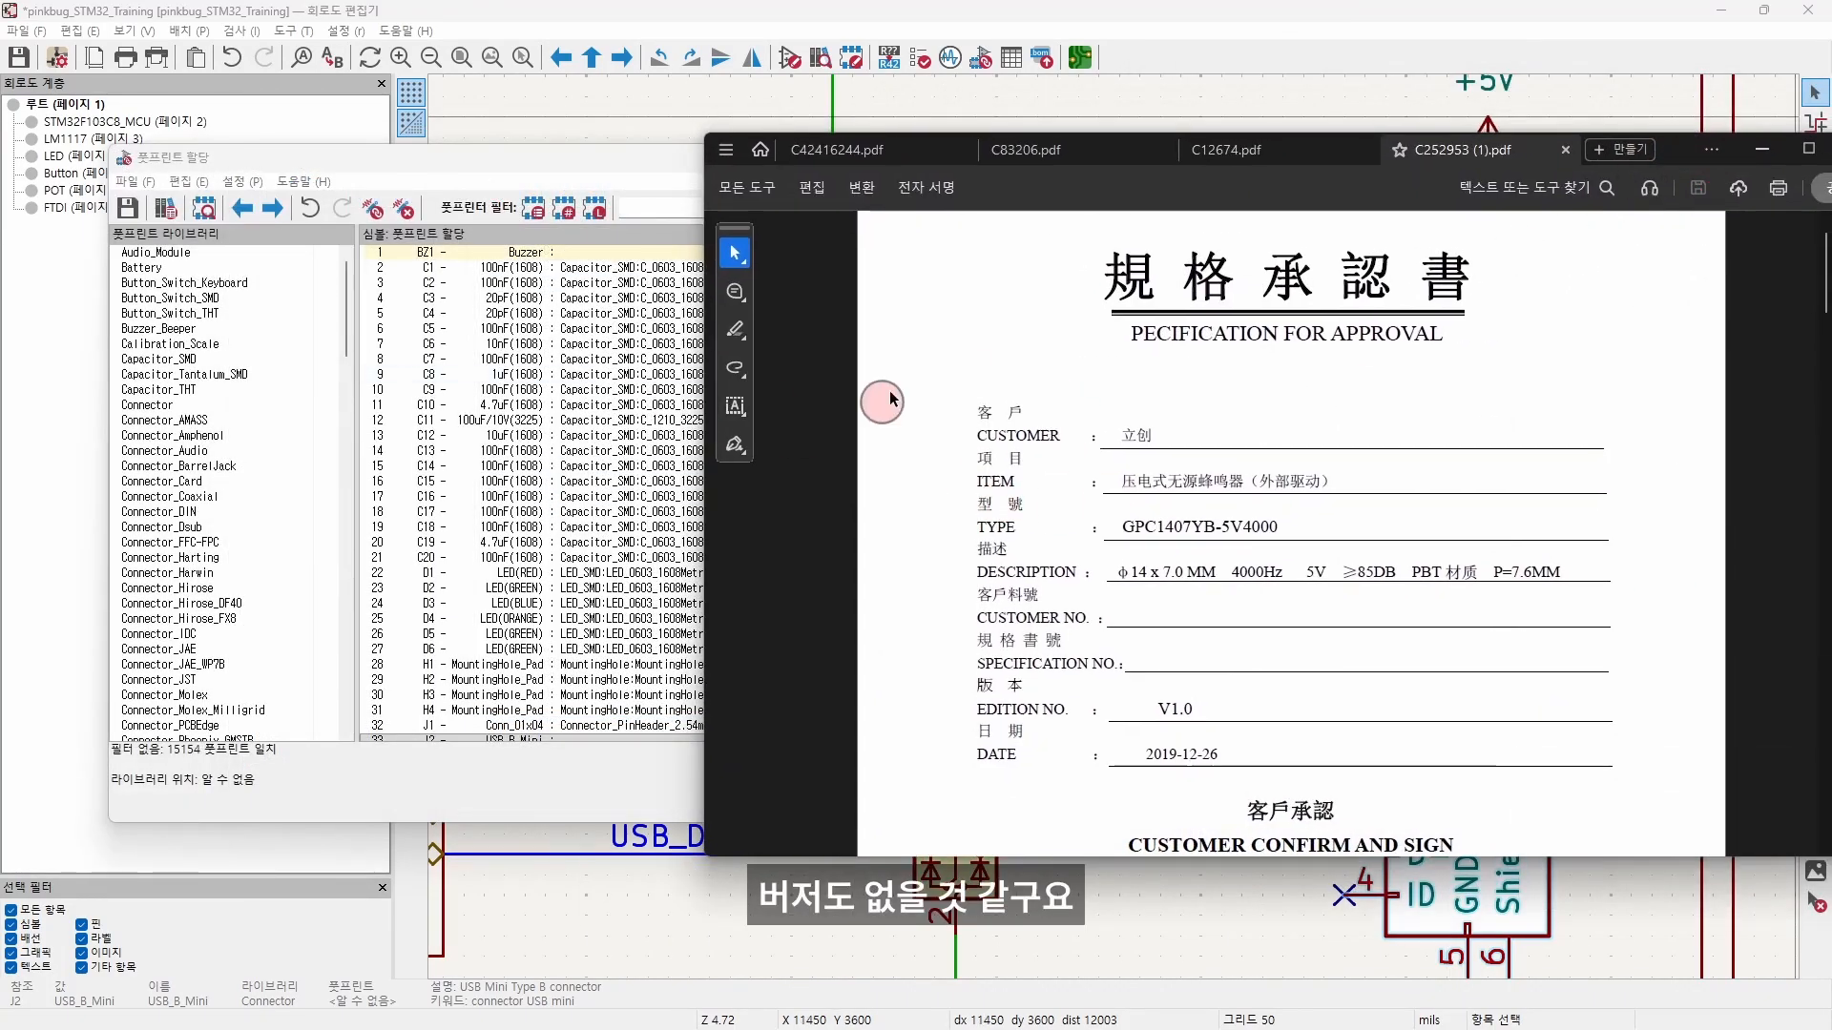
{"action": "left_click_drag", "start_coordinate": [536, 159], "coordinate": [698, 175]}
{"action": "scroll", "coordinate": [908, 360], "scroll_direction": "down", "scroll_amount": 11}
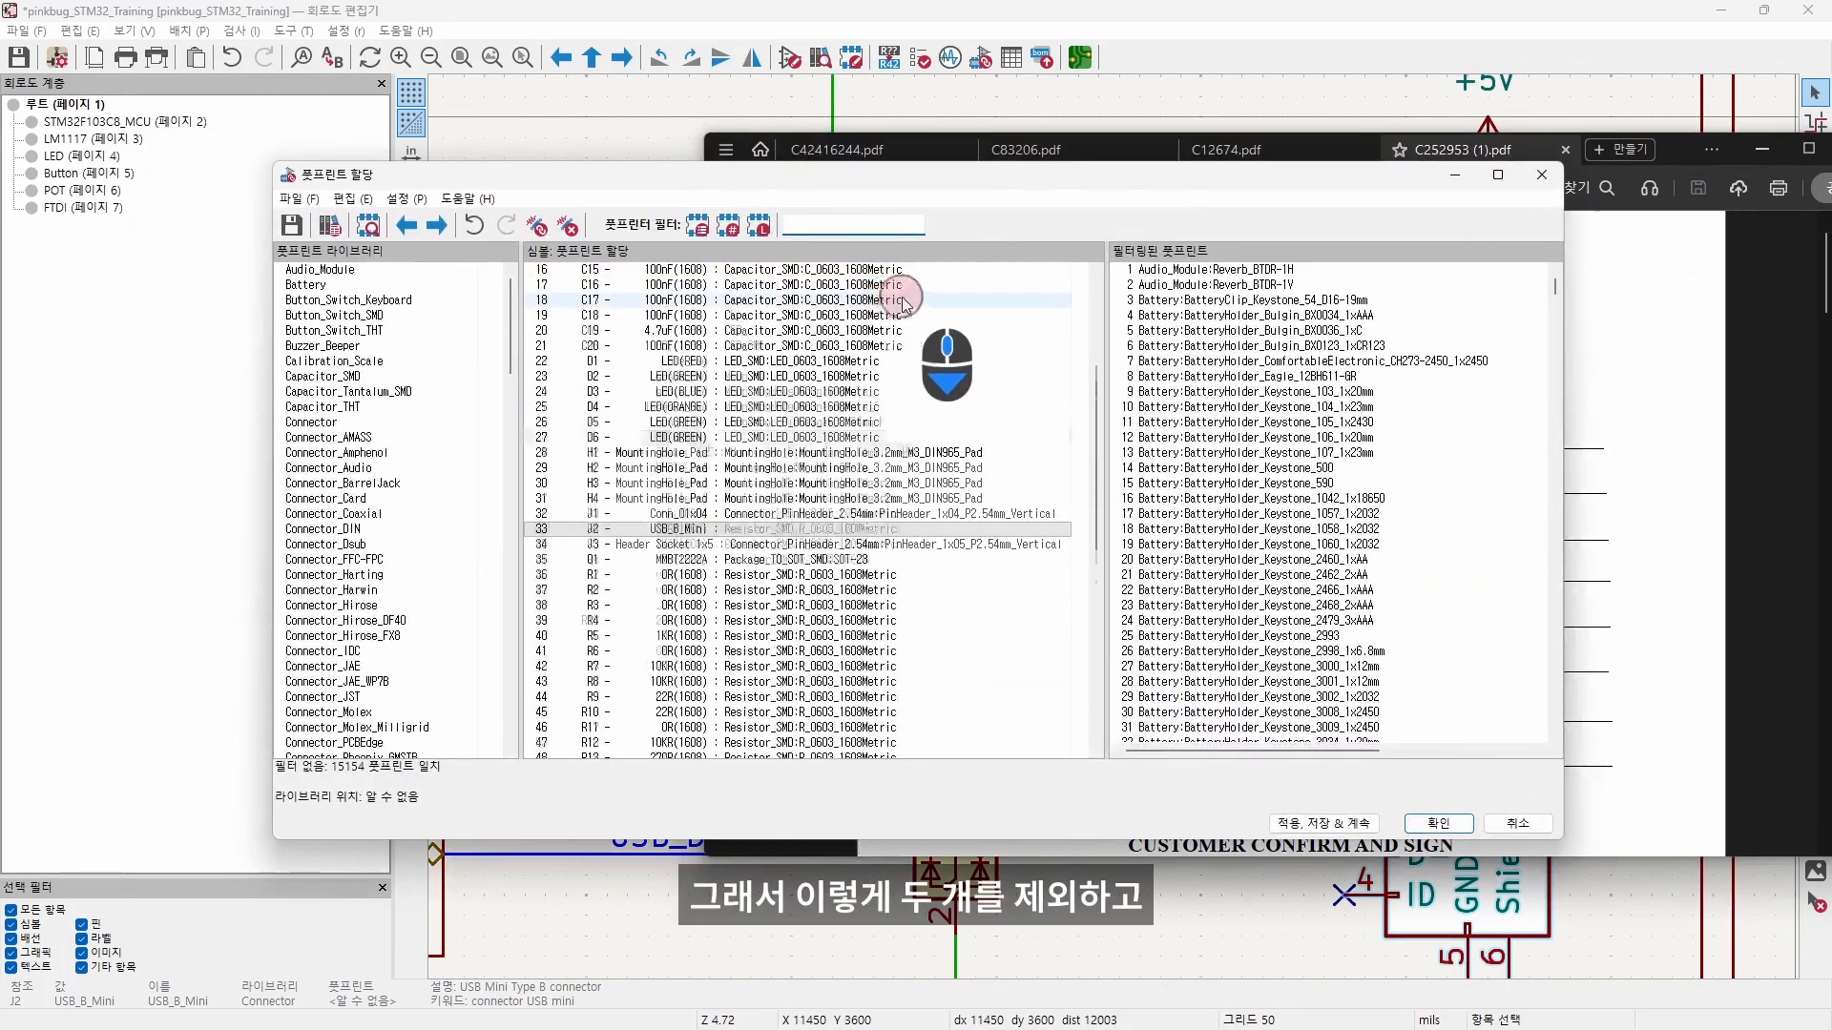
Step: Recheck the symbol list, apply and save the footprint assignments to the schematic, and close the assignment dialog
{"action": "left_click", "coordinate": [908, 481]}
{"action": "scroll", "coordinate": [908, 477], "scroll_direction": "up", "scroll_amount": 2}
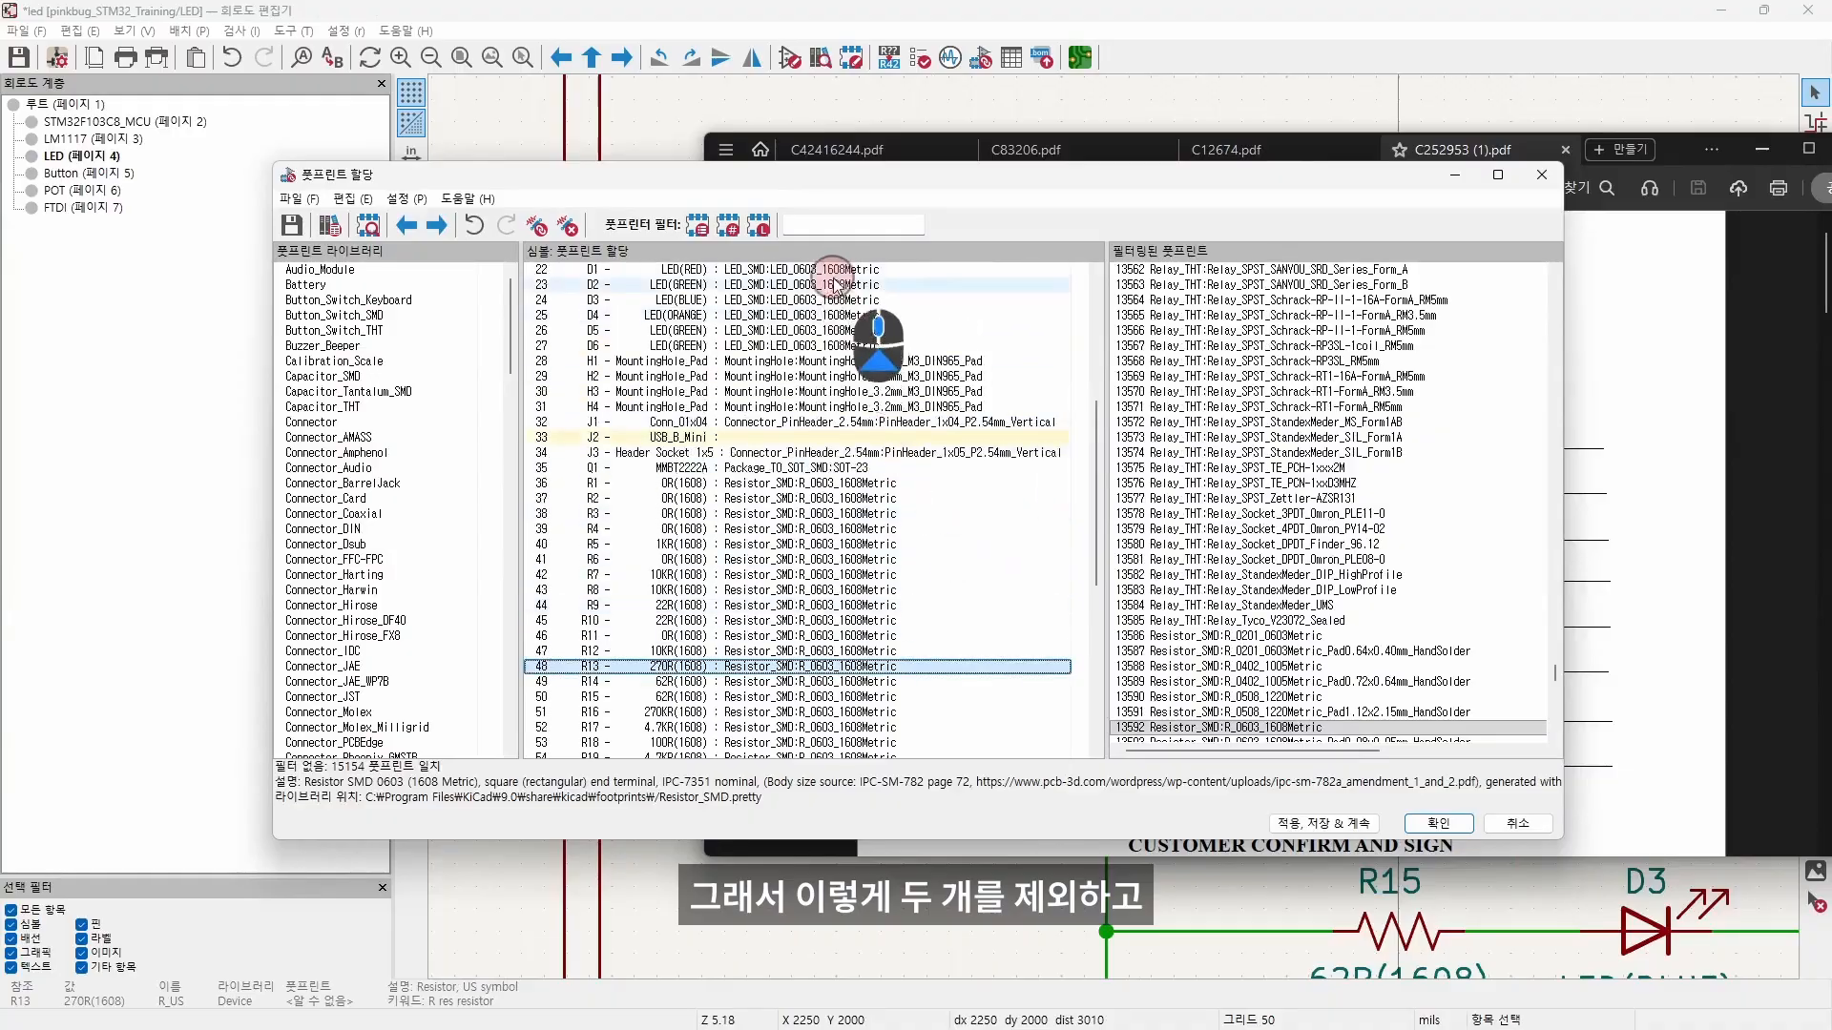
{"action": "scroll", "coordinate": [863, 324], "scroll_direction": "down", "scroll_amount": 3}
{"action": "scroll", "coordinate": [942, 553], "scroll_direction": "up", "scroll_amount": 12}
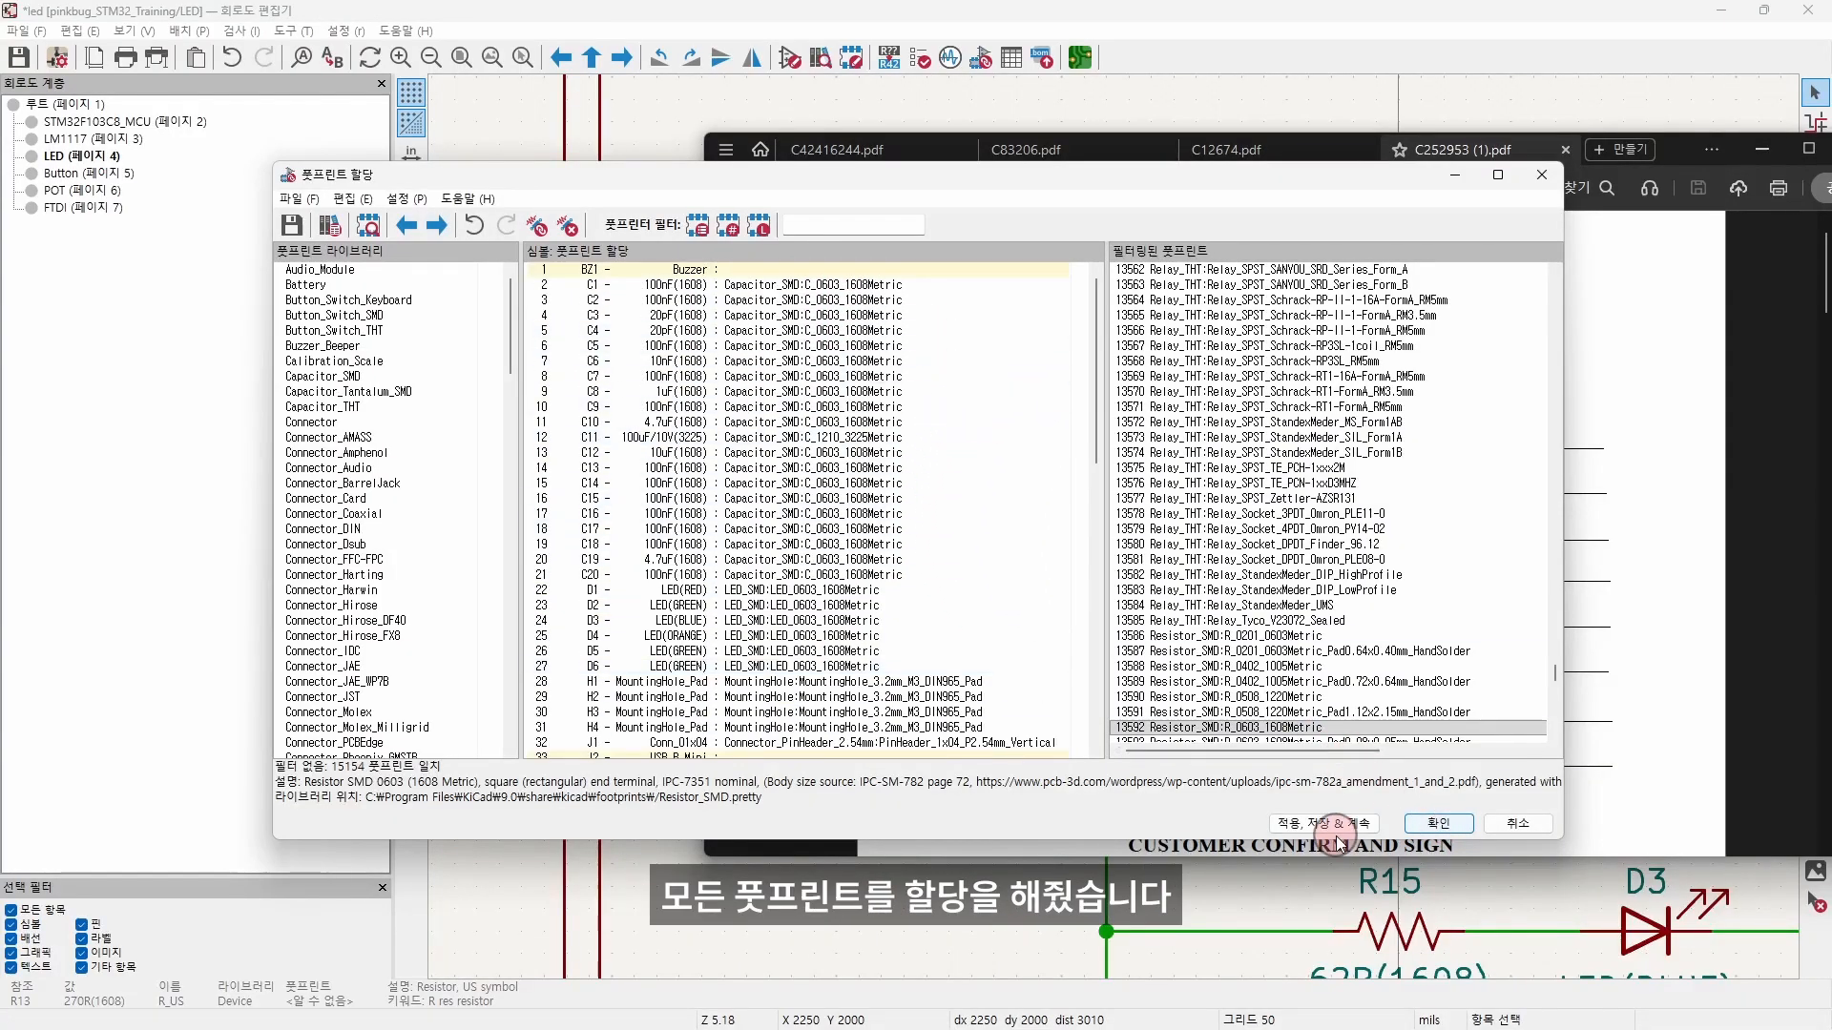
{"action": "left_click", "coordinate": [1298, 836]}
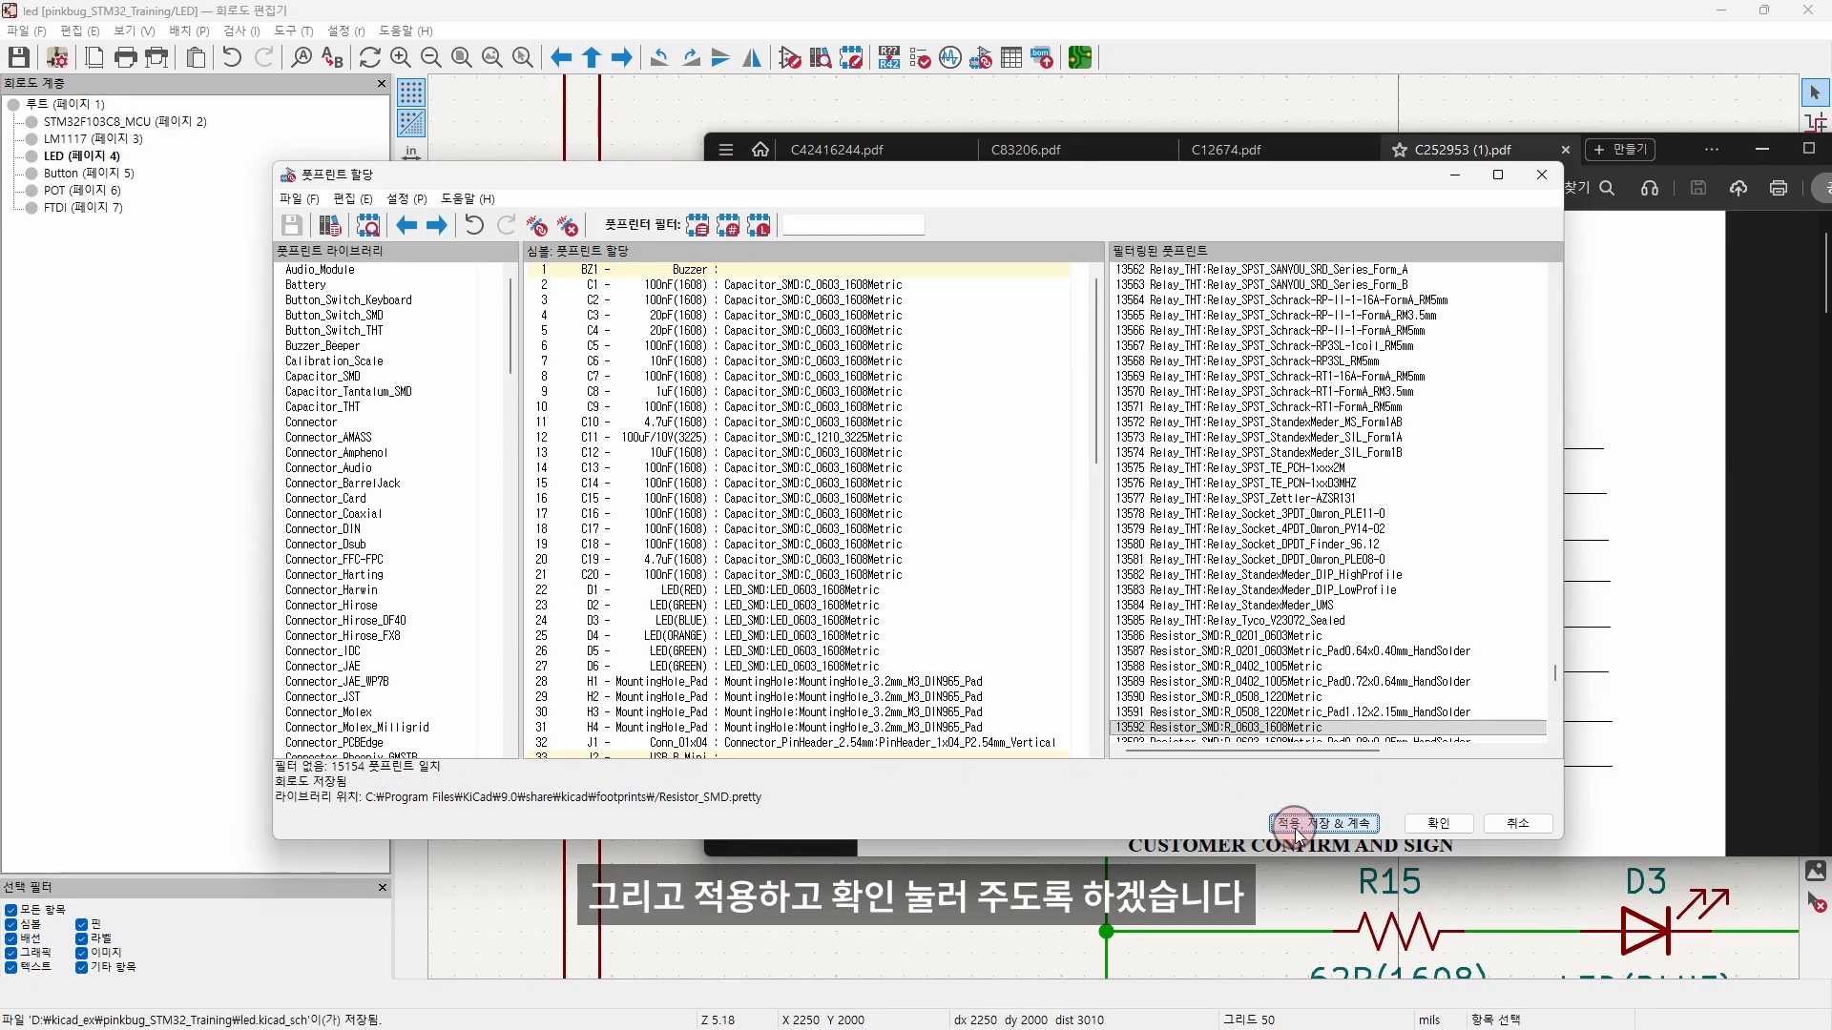
{"action": "left_click", "coordinate": [1432, 828]}
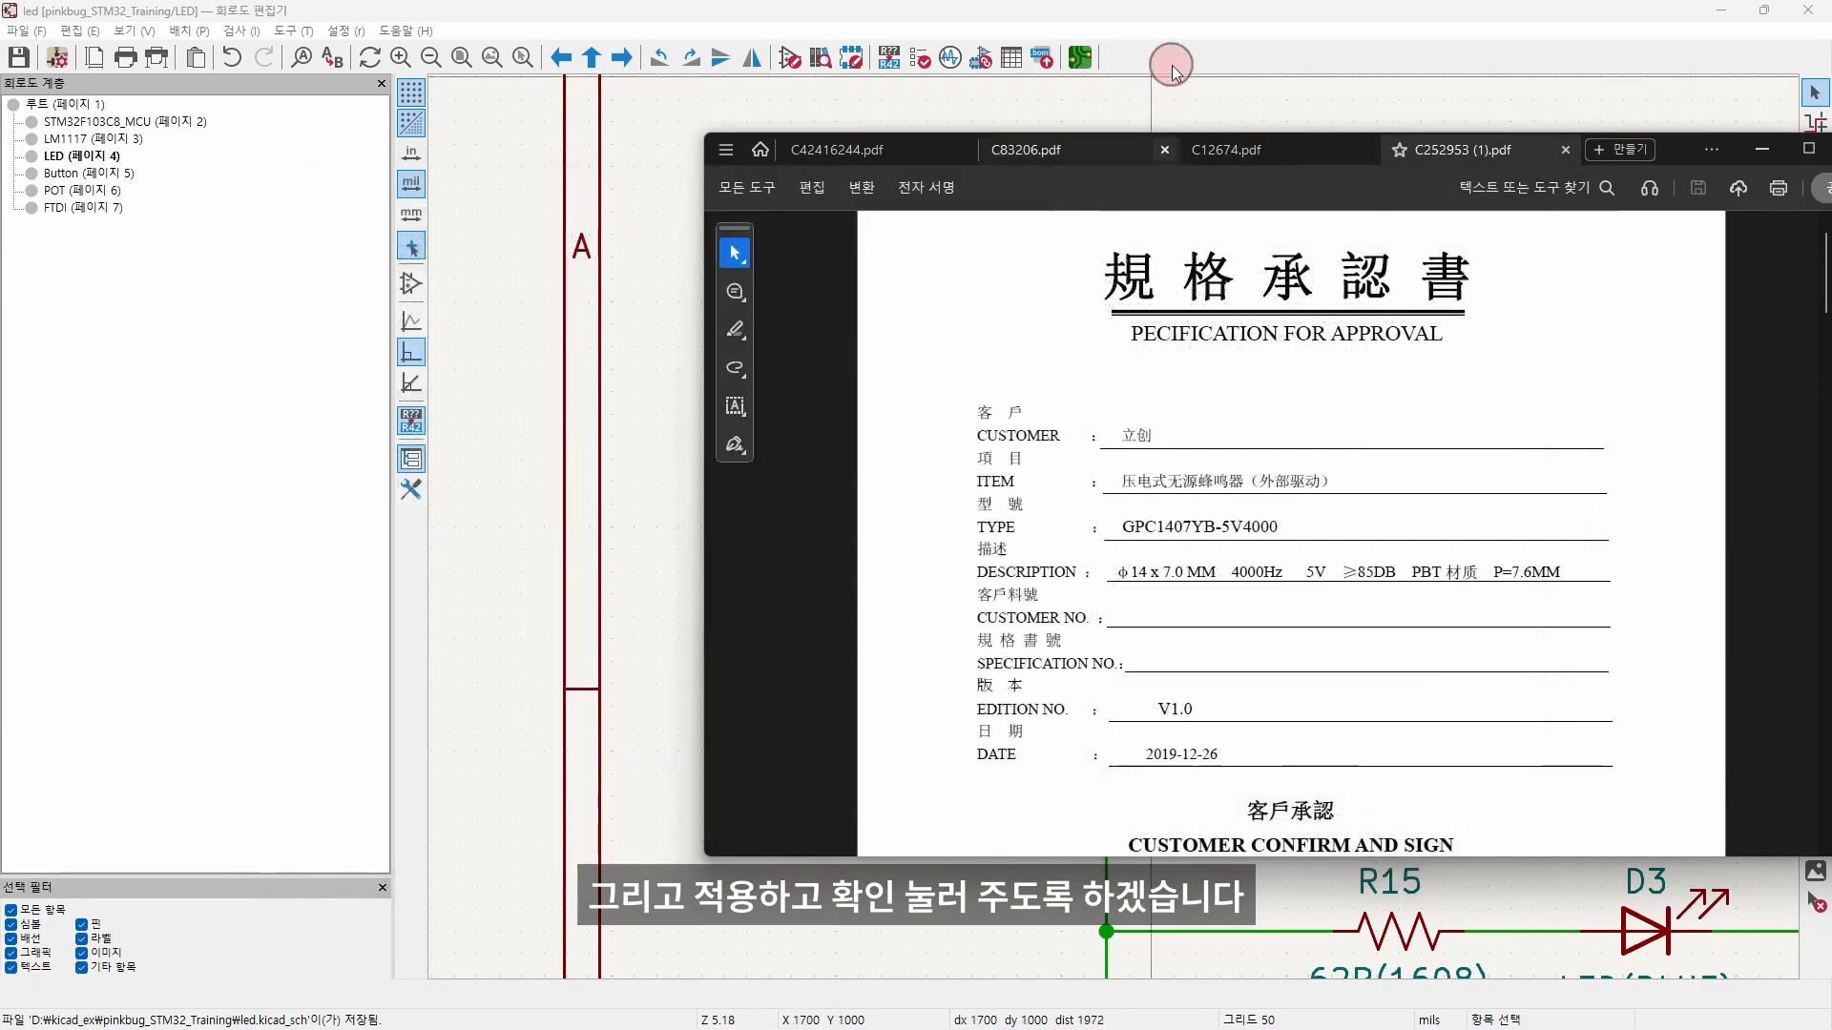
Step: Save the schematic and switch to the PCB editor for pinkbug_STM32_Training
{"action": "left_click", "coordinate": [1301, 54]}
{"action": "scroll", "coordinate": [1320, 330], "scroll_direction": "down", "scroll_amount": 6}
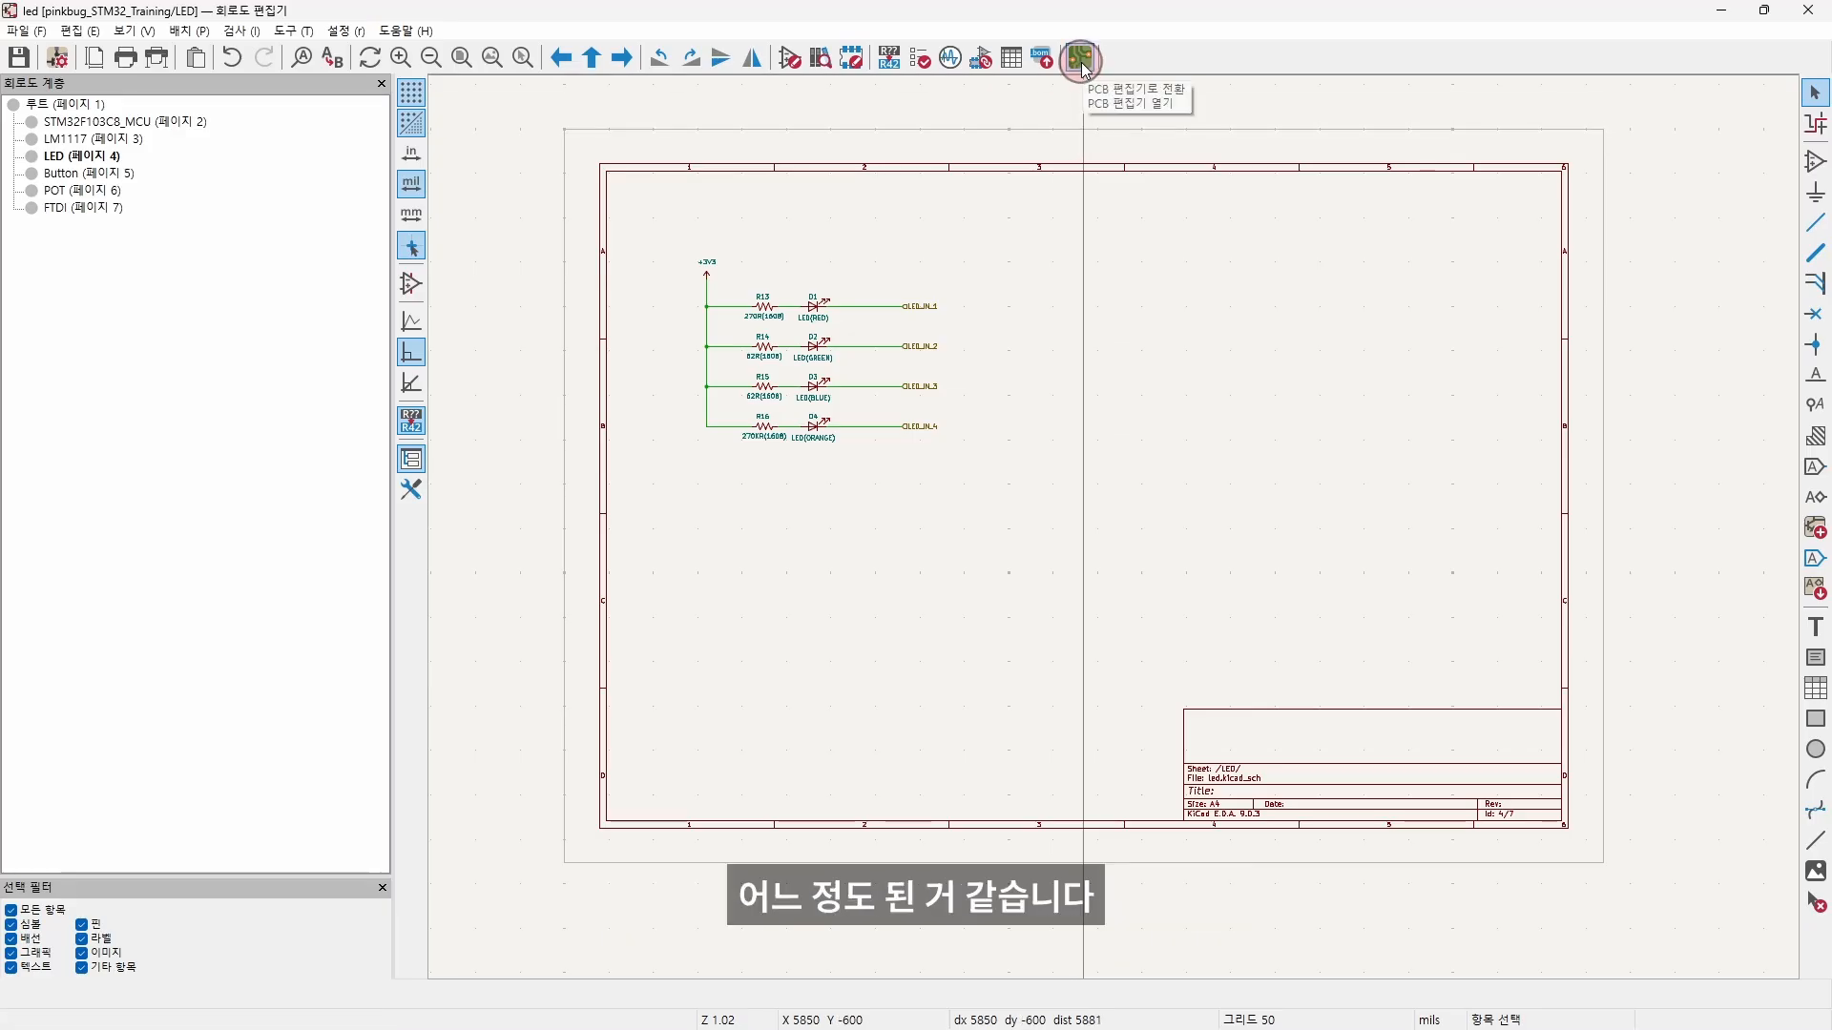
{"action": "key", "text": "ctrl+s"}
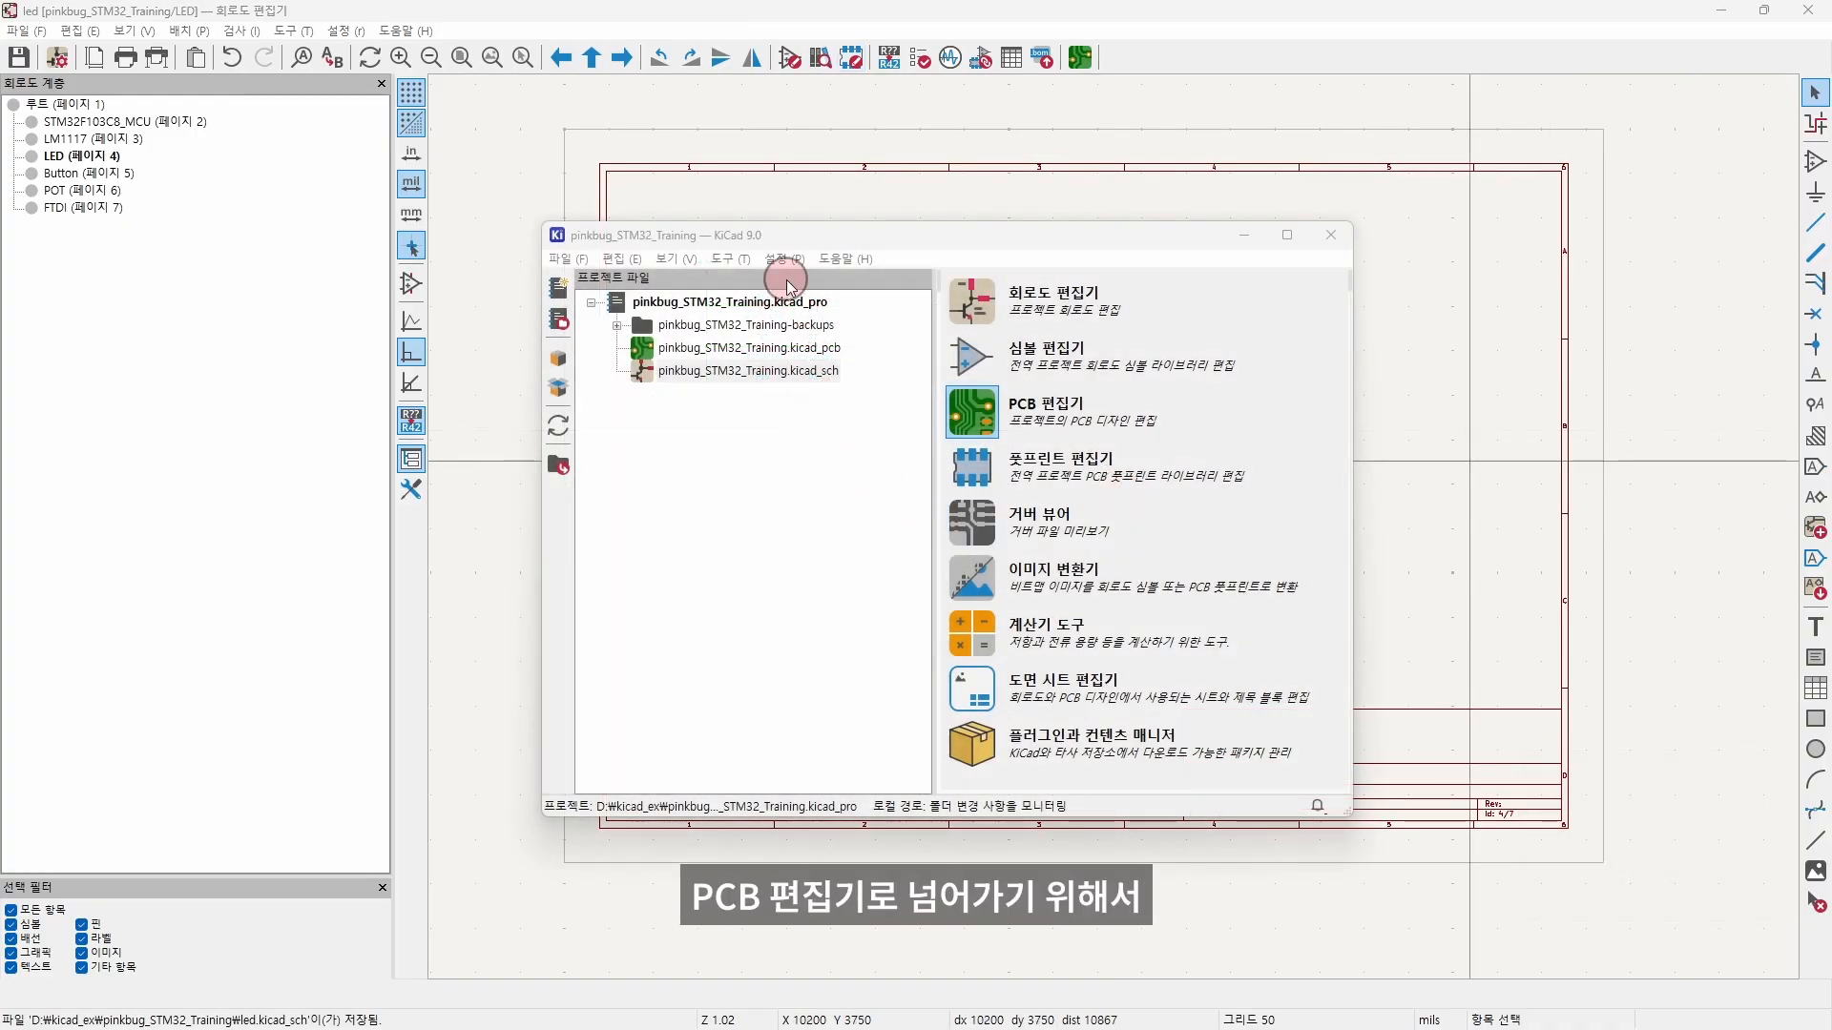
{"action": "left_click", "coordinate": [787, 241]}
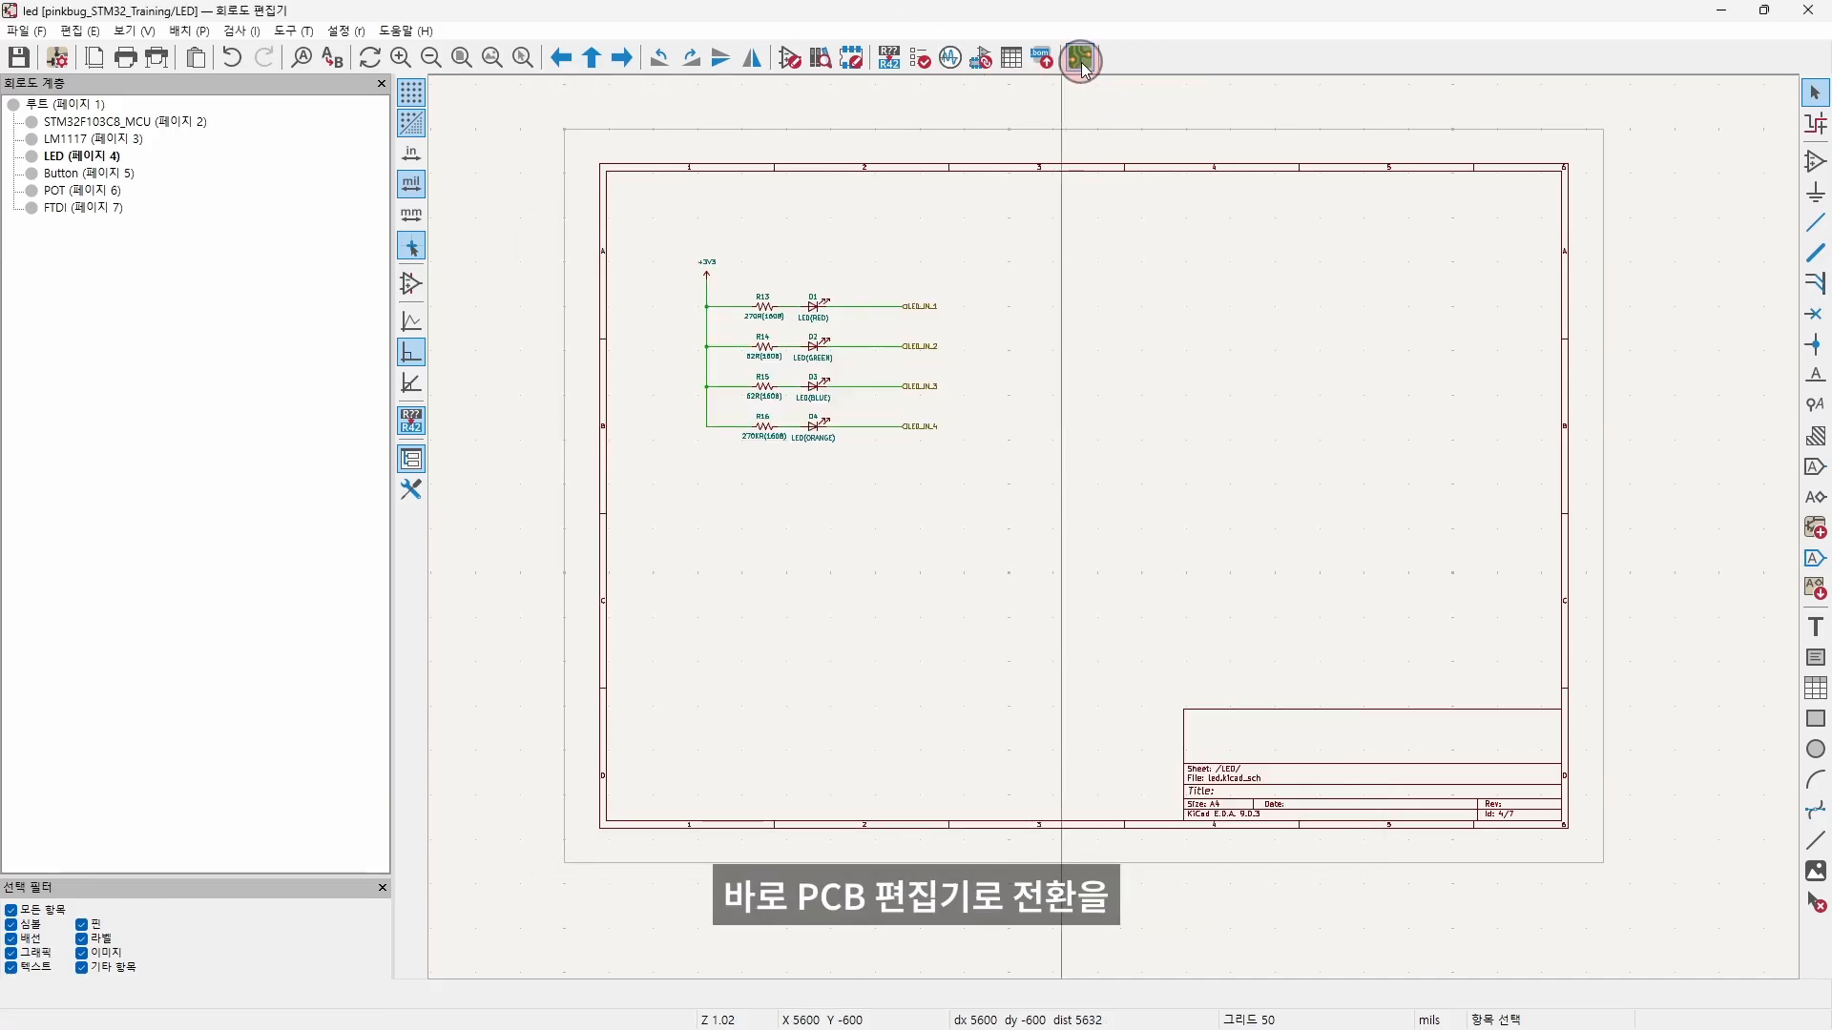
{"action": "left_click", "coordinate": [1082, 60]}
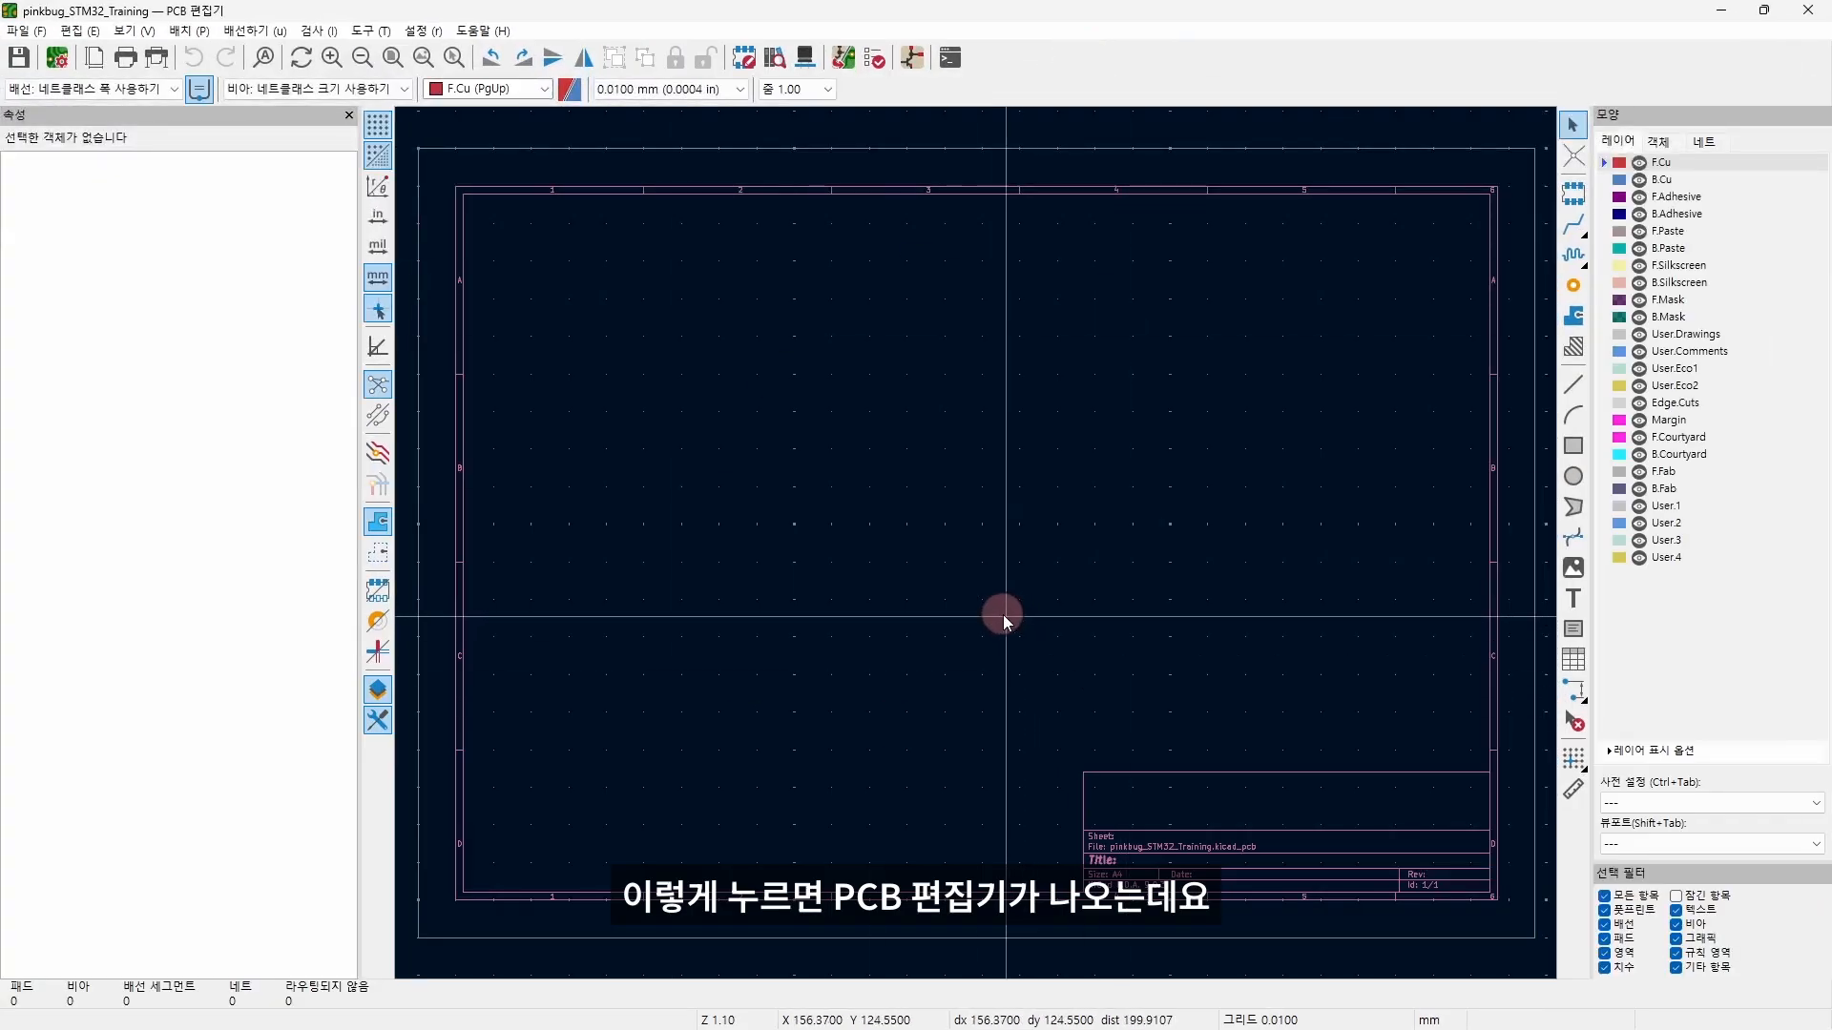
Step: Set the board's physical stackup to 4 copper layers in the board setup and accept it
{"action": "left_click", "coordinate": [59, 59]}
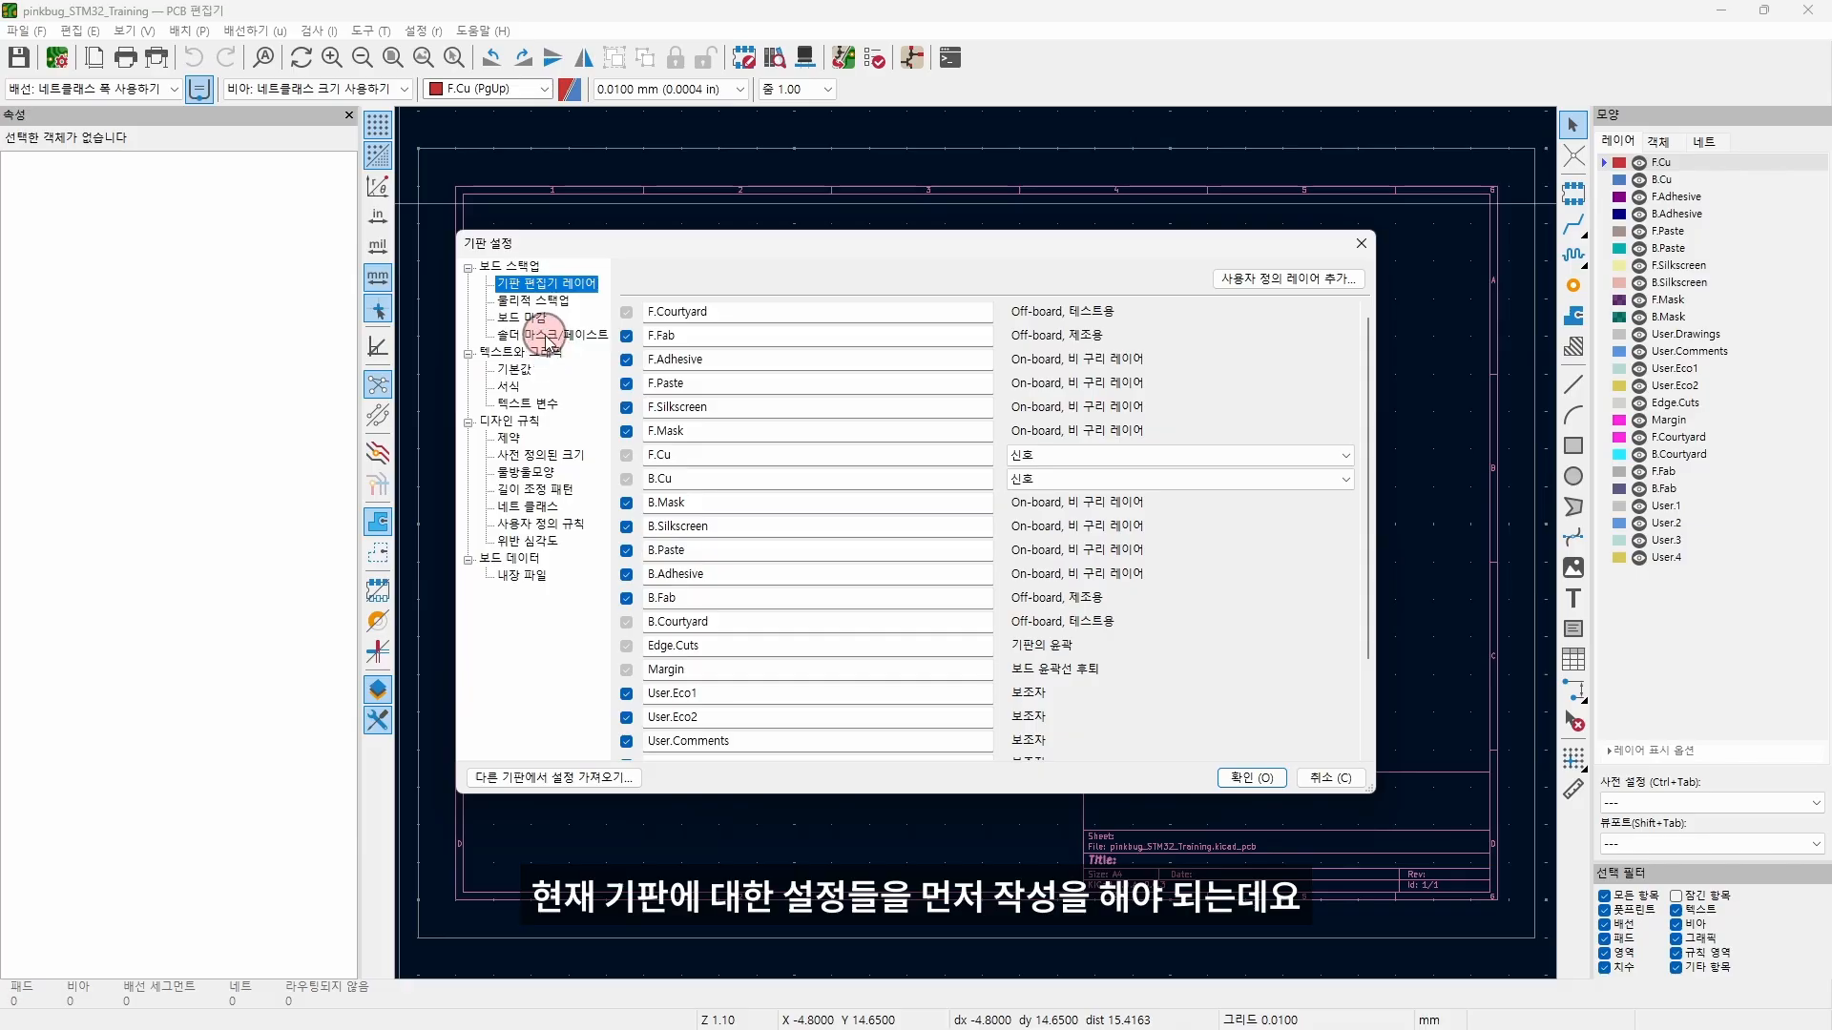
{"action": "left_click", "coordinate": [534, 301]}
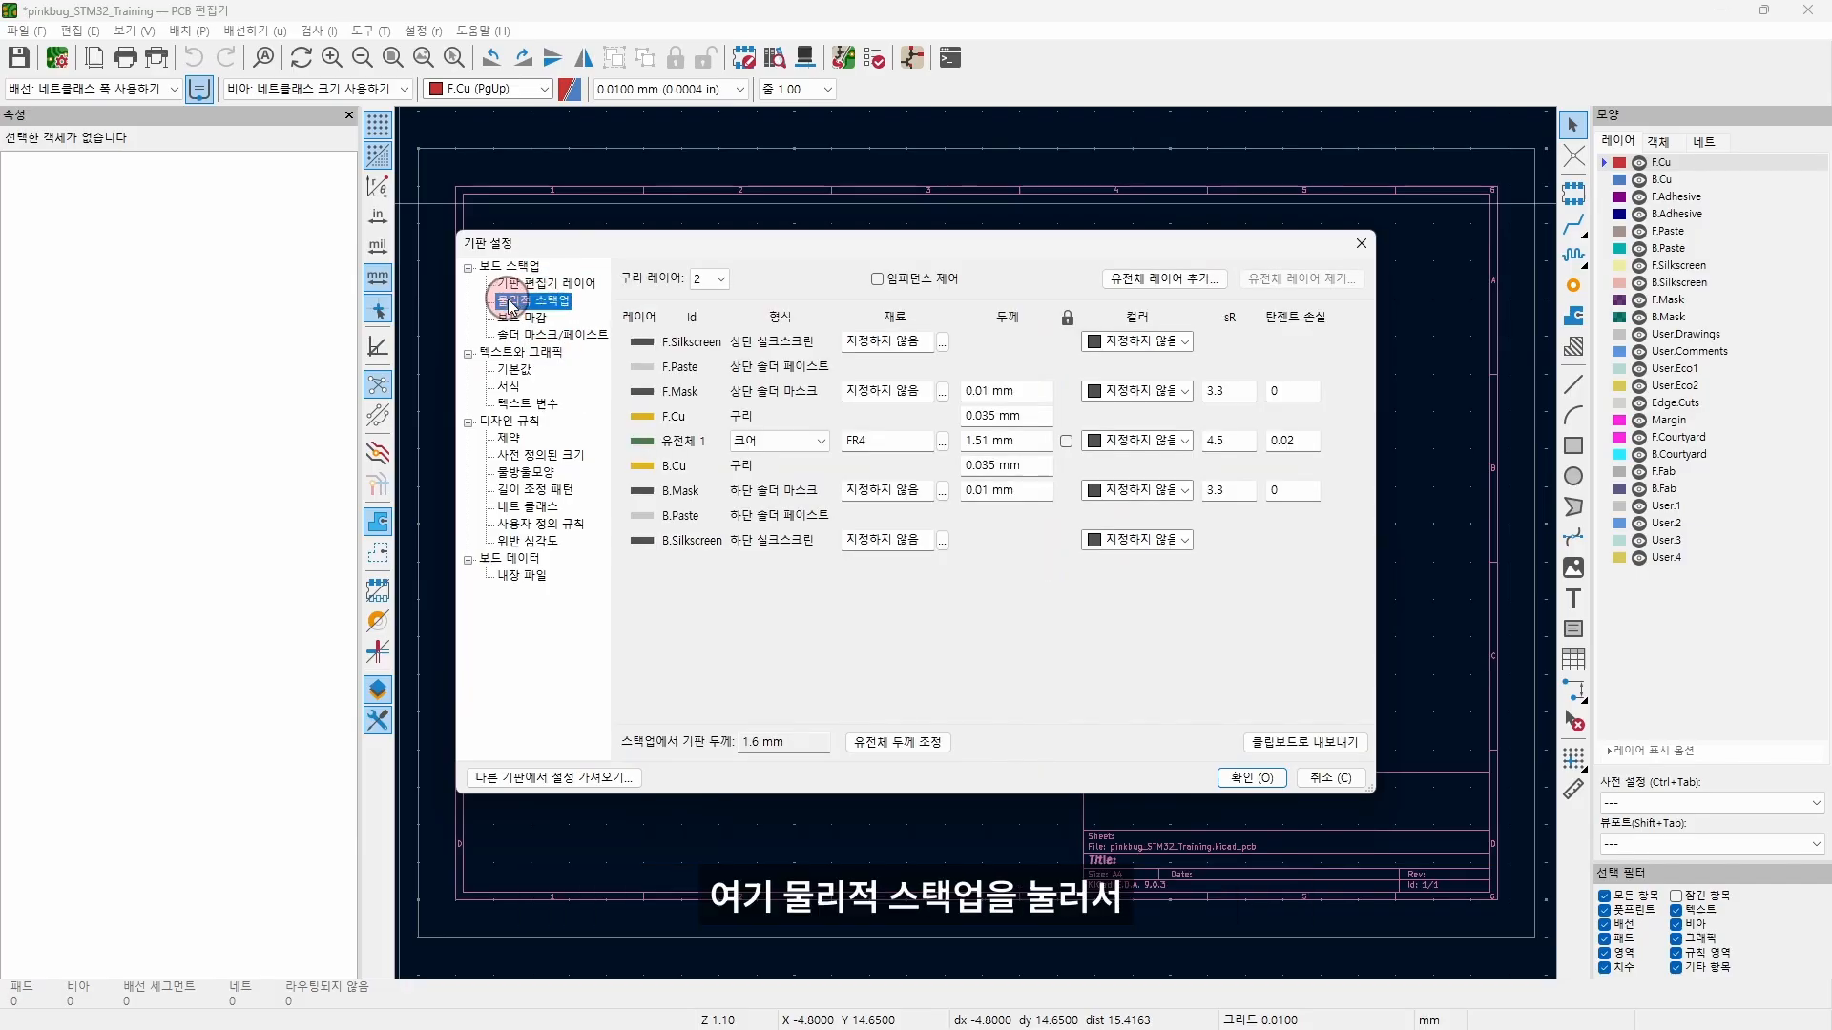
{"action": "left_click", "coordinate": [711, 278]}
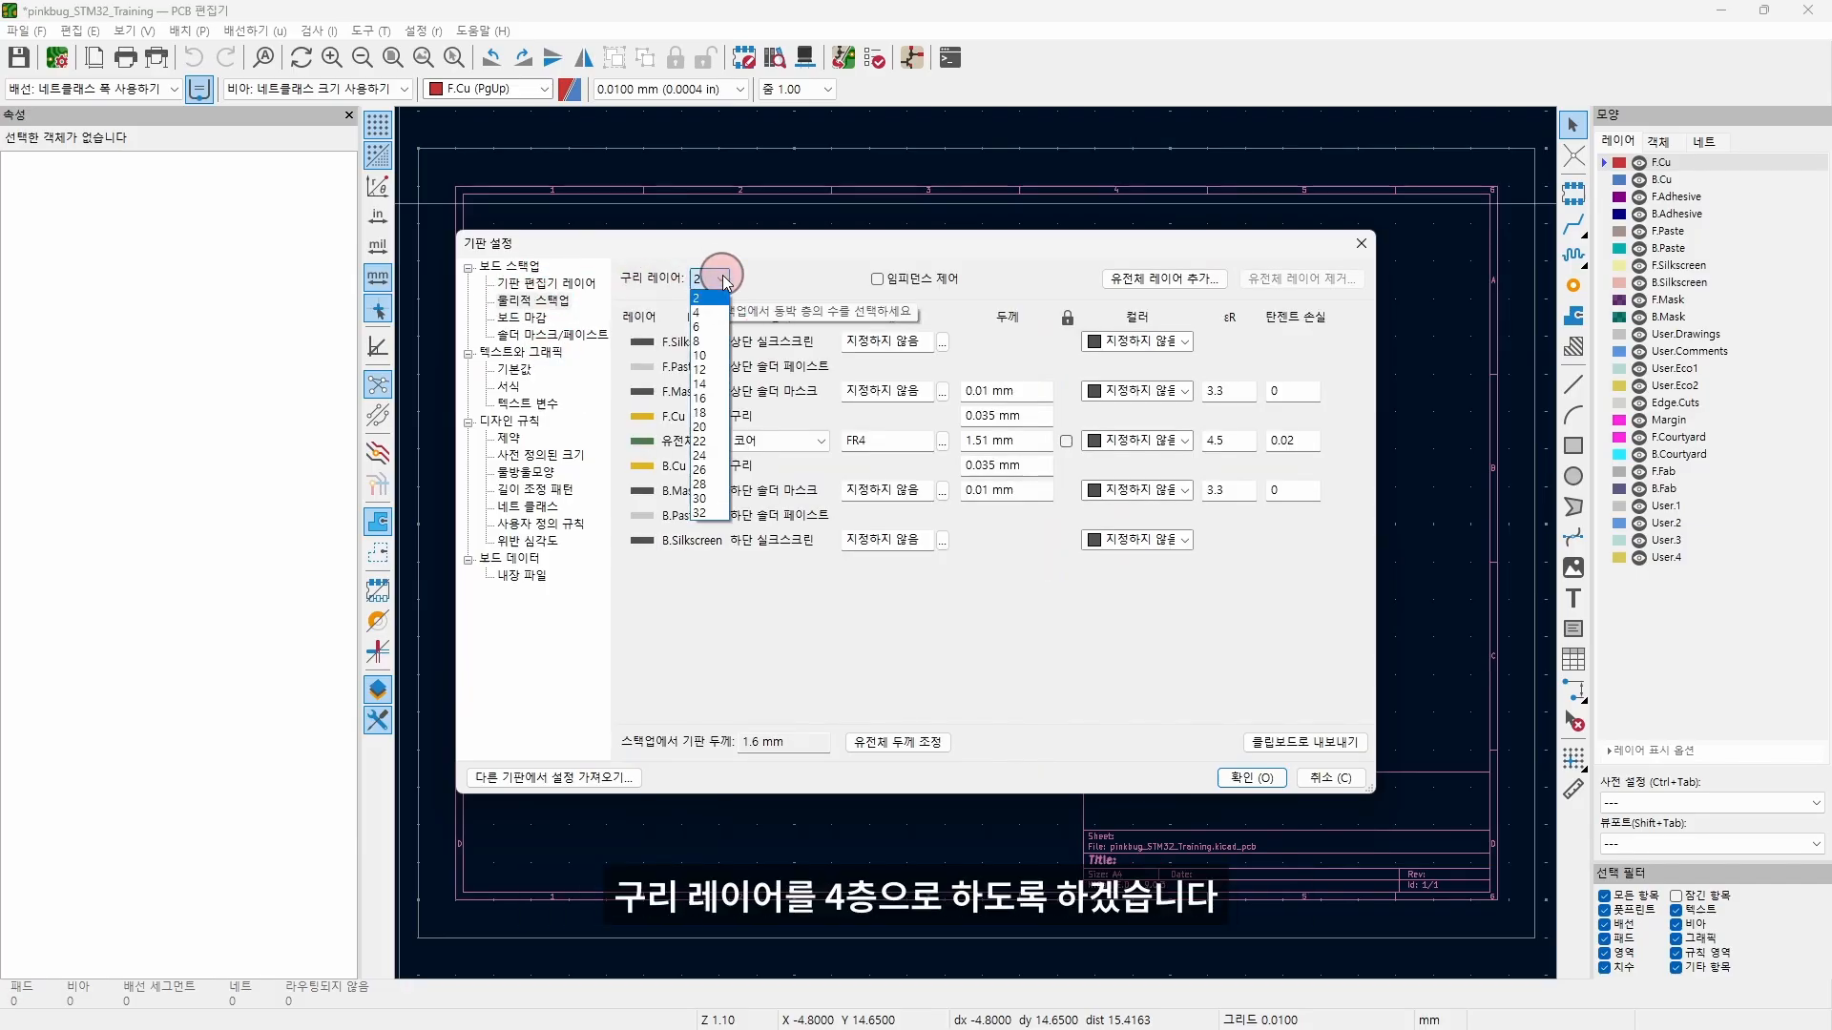
{"action": "left_click", "coordinate": [723, 312]}
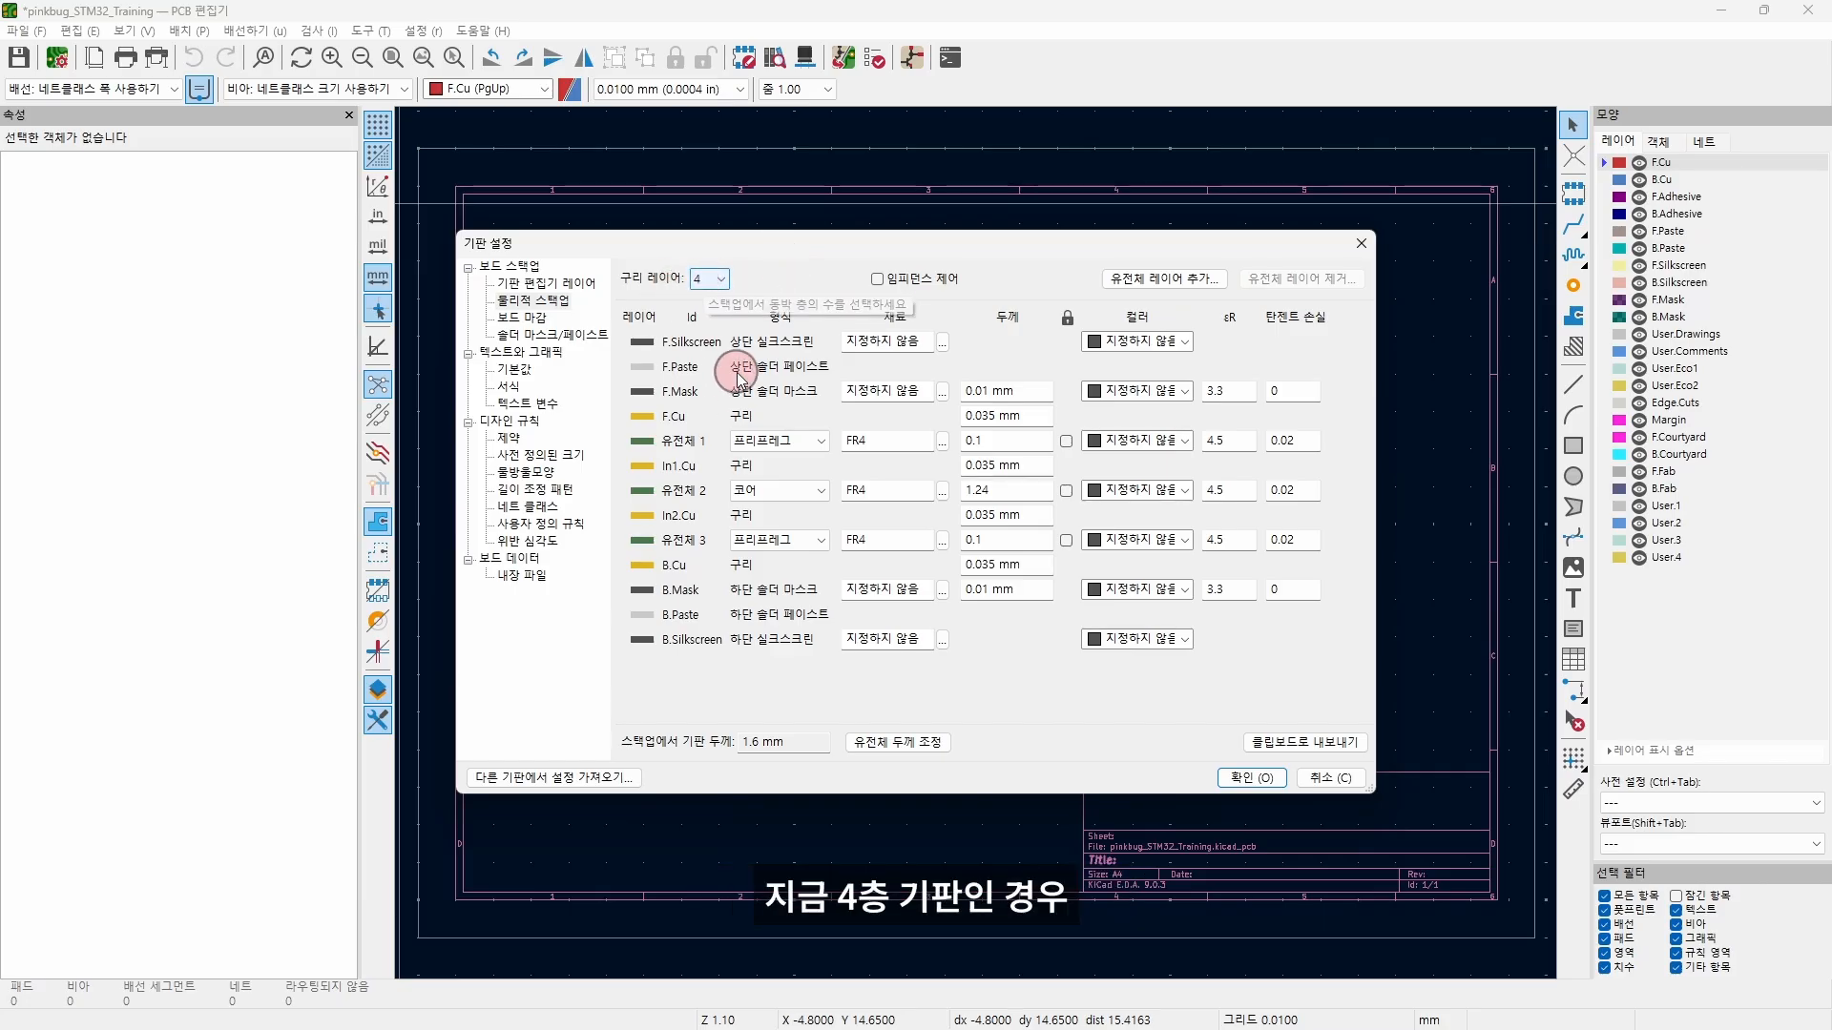
{"action": "left_click", "coordinate": [661, 419]}
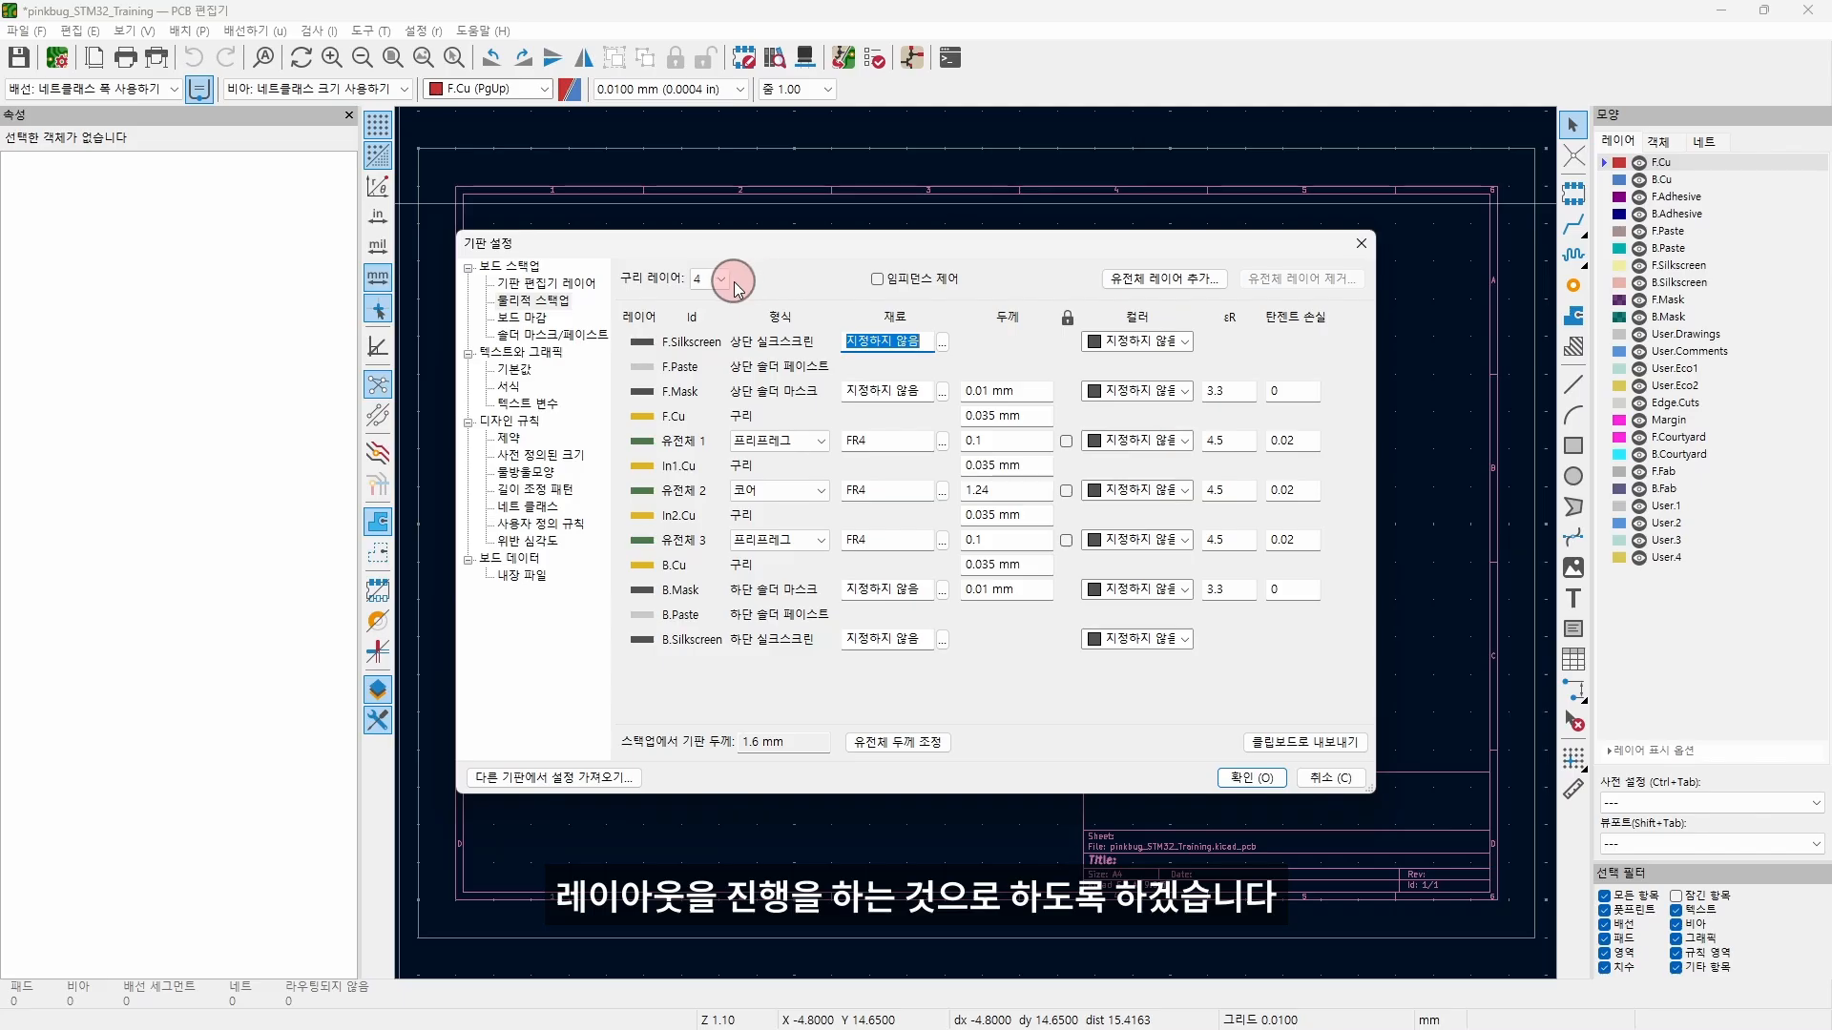
{"action": "left_click", "coordinate": [1254, 779]}
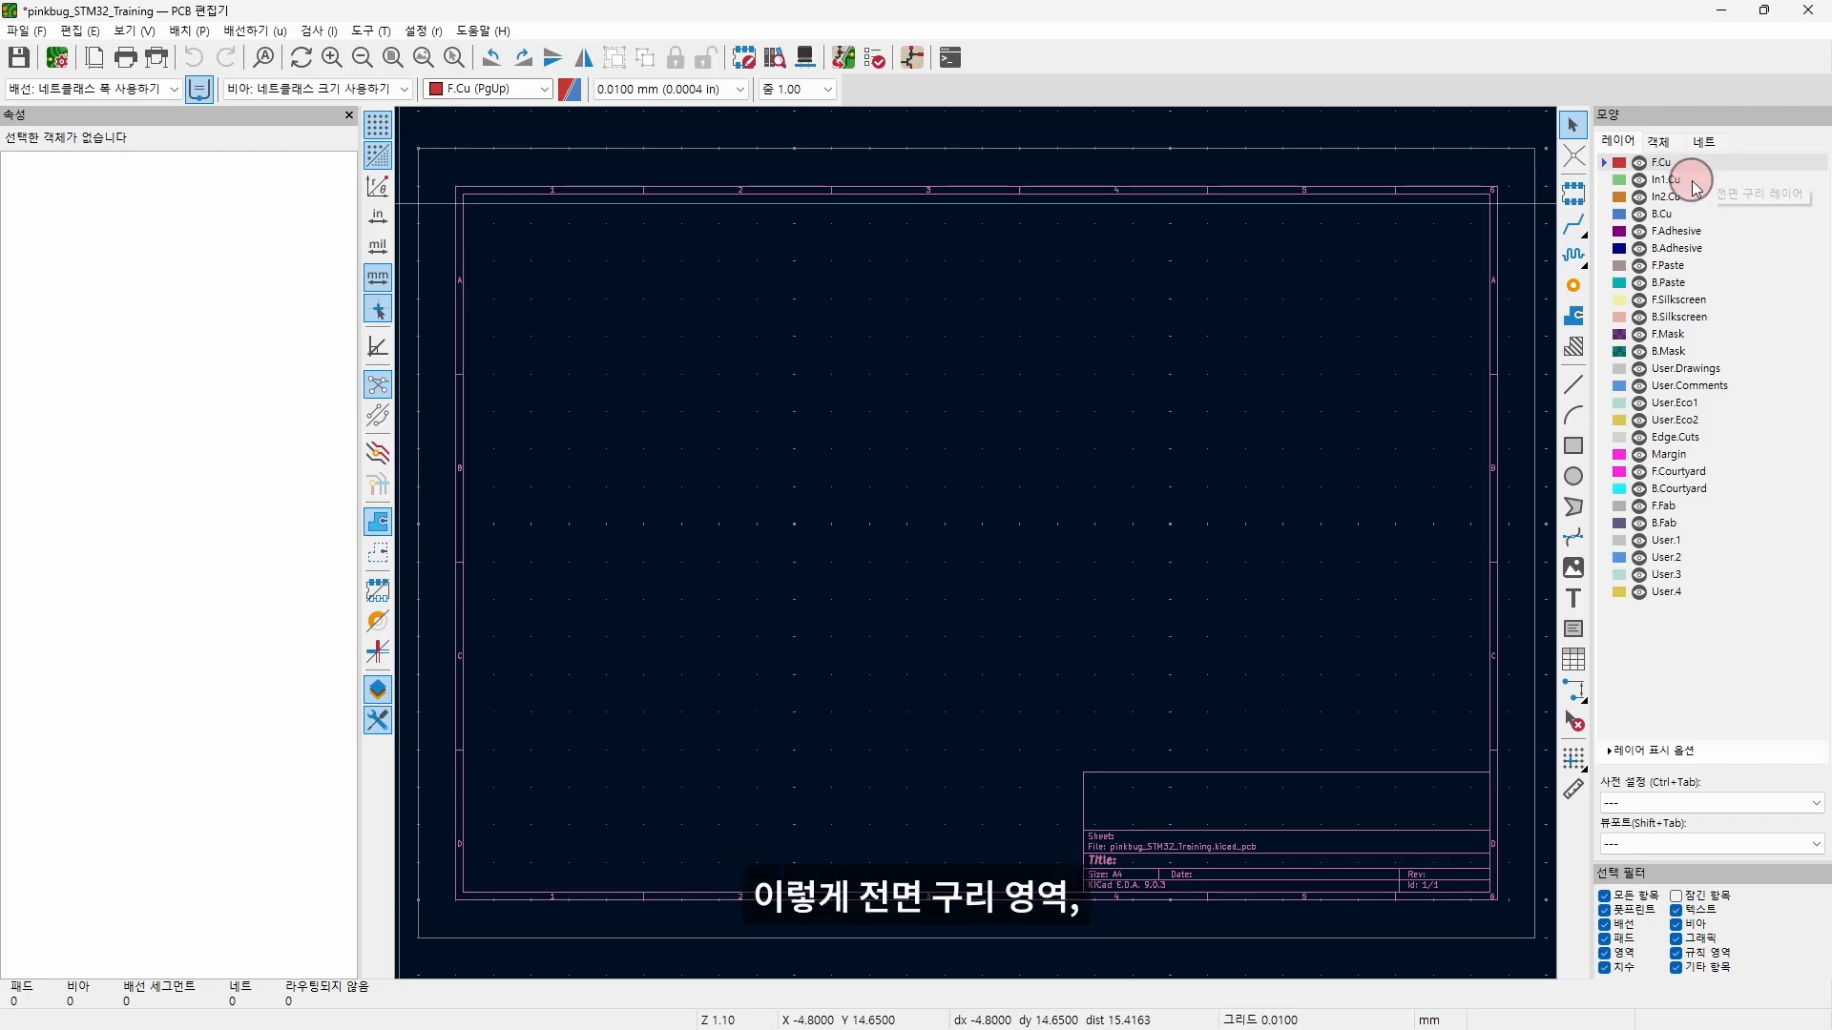
Step: Check the inner and back copper layers by making In1.Cu, In2.Cu and B.Cu active in turn
{"action": "left_click", "coordinate": [1697, 181]}
{"action": "left_click", "coordinate": [1691, 197]}
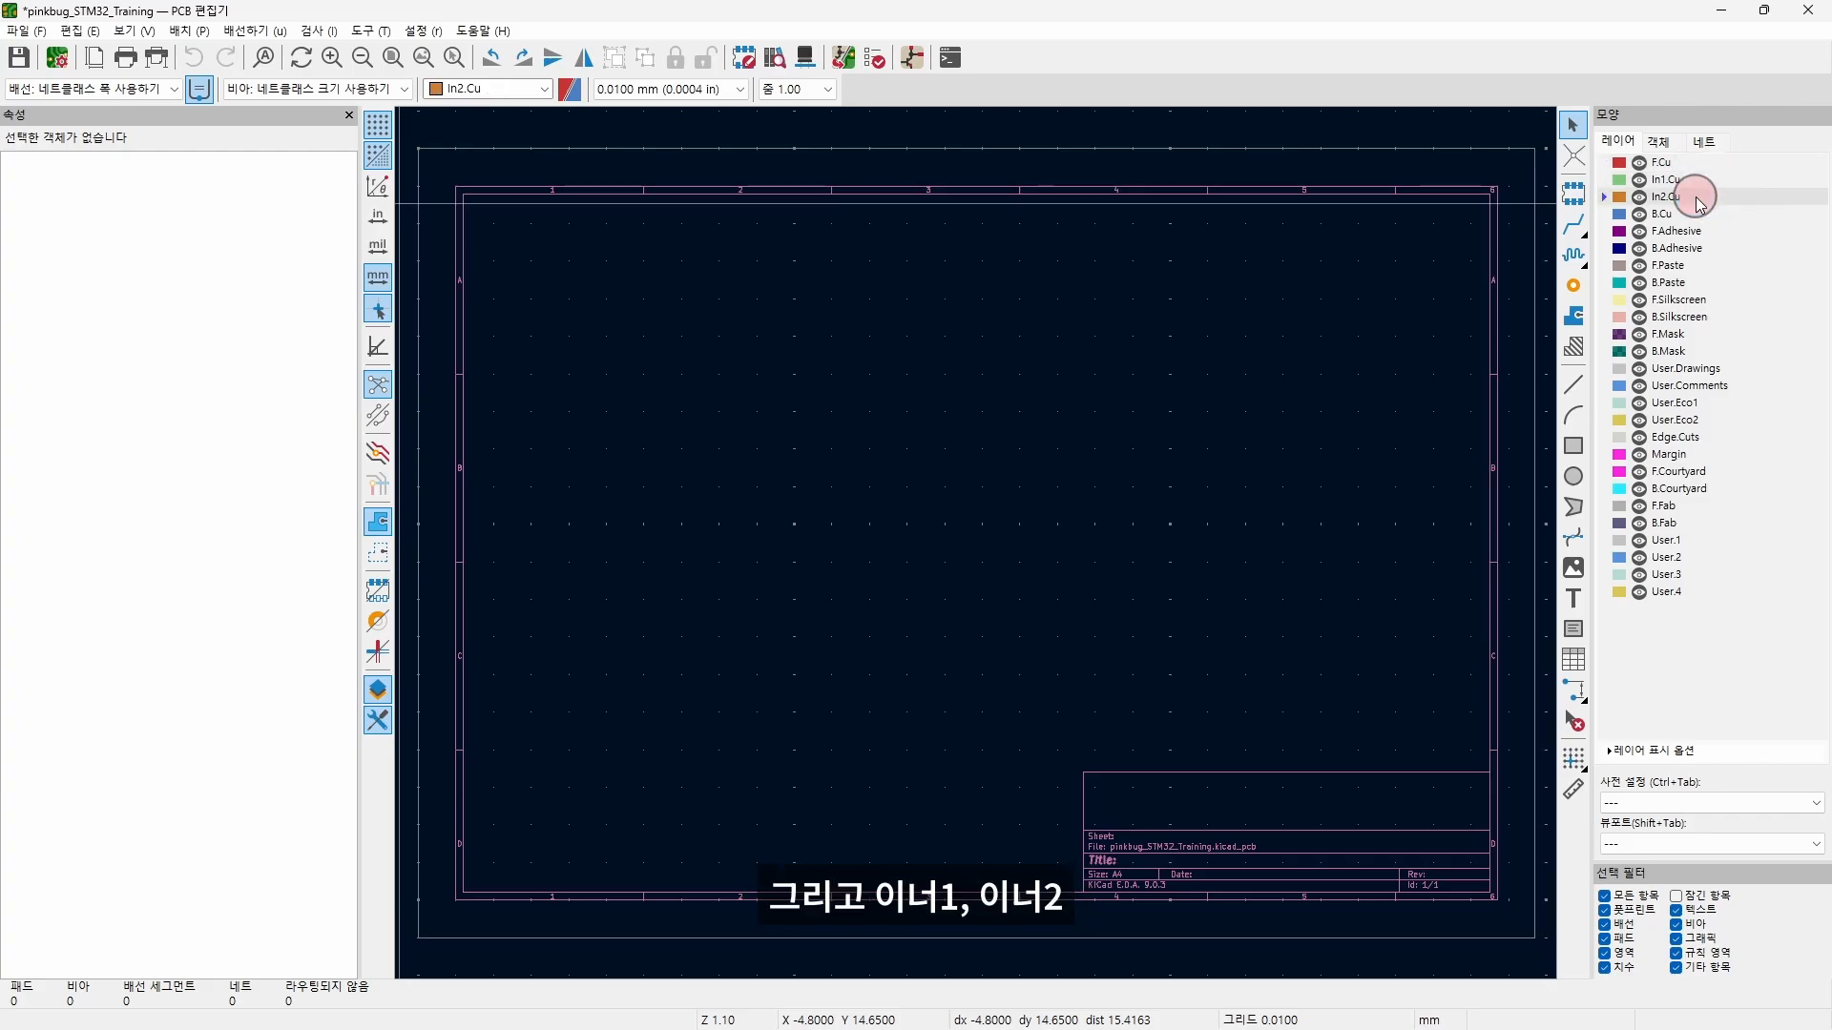
{"action": "left_click", "coordinate": [1707, 215]}
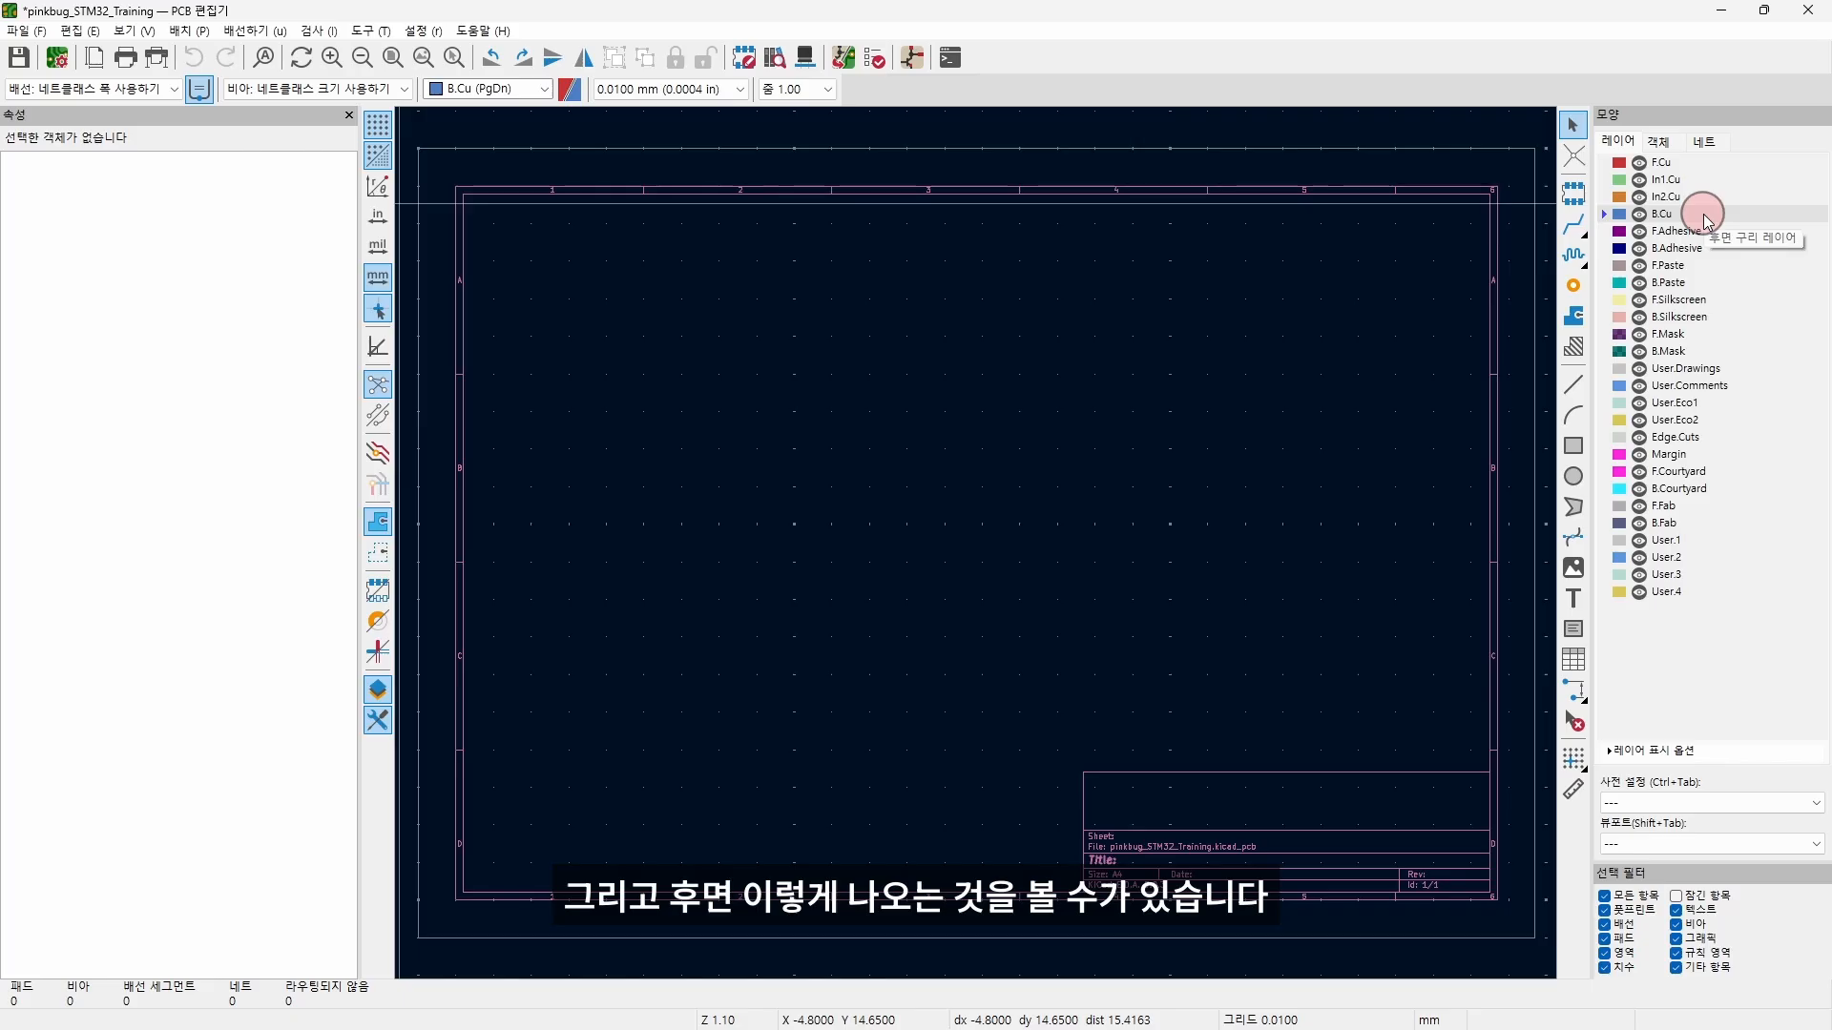
Step: Update the PCB from the schematic, review the reported errors and close the update dialog
{"action": "left_click", "coordinate": [849, 66]}
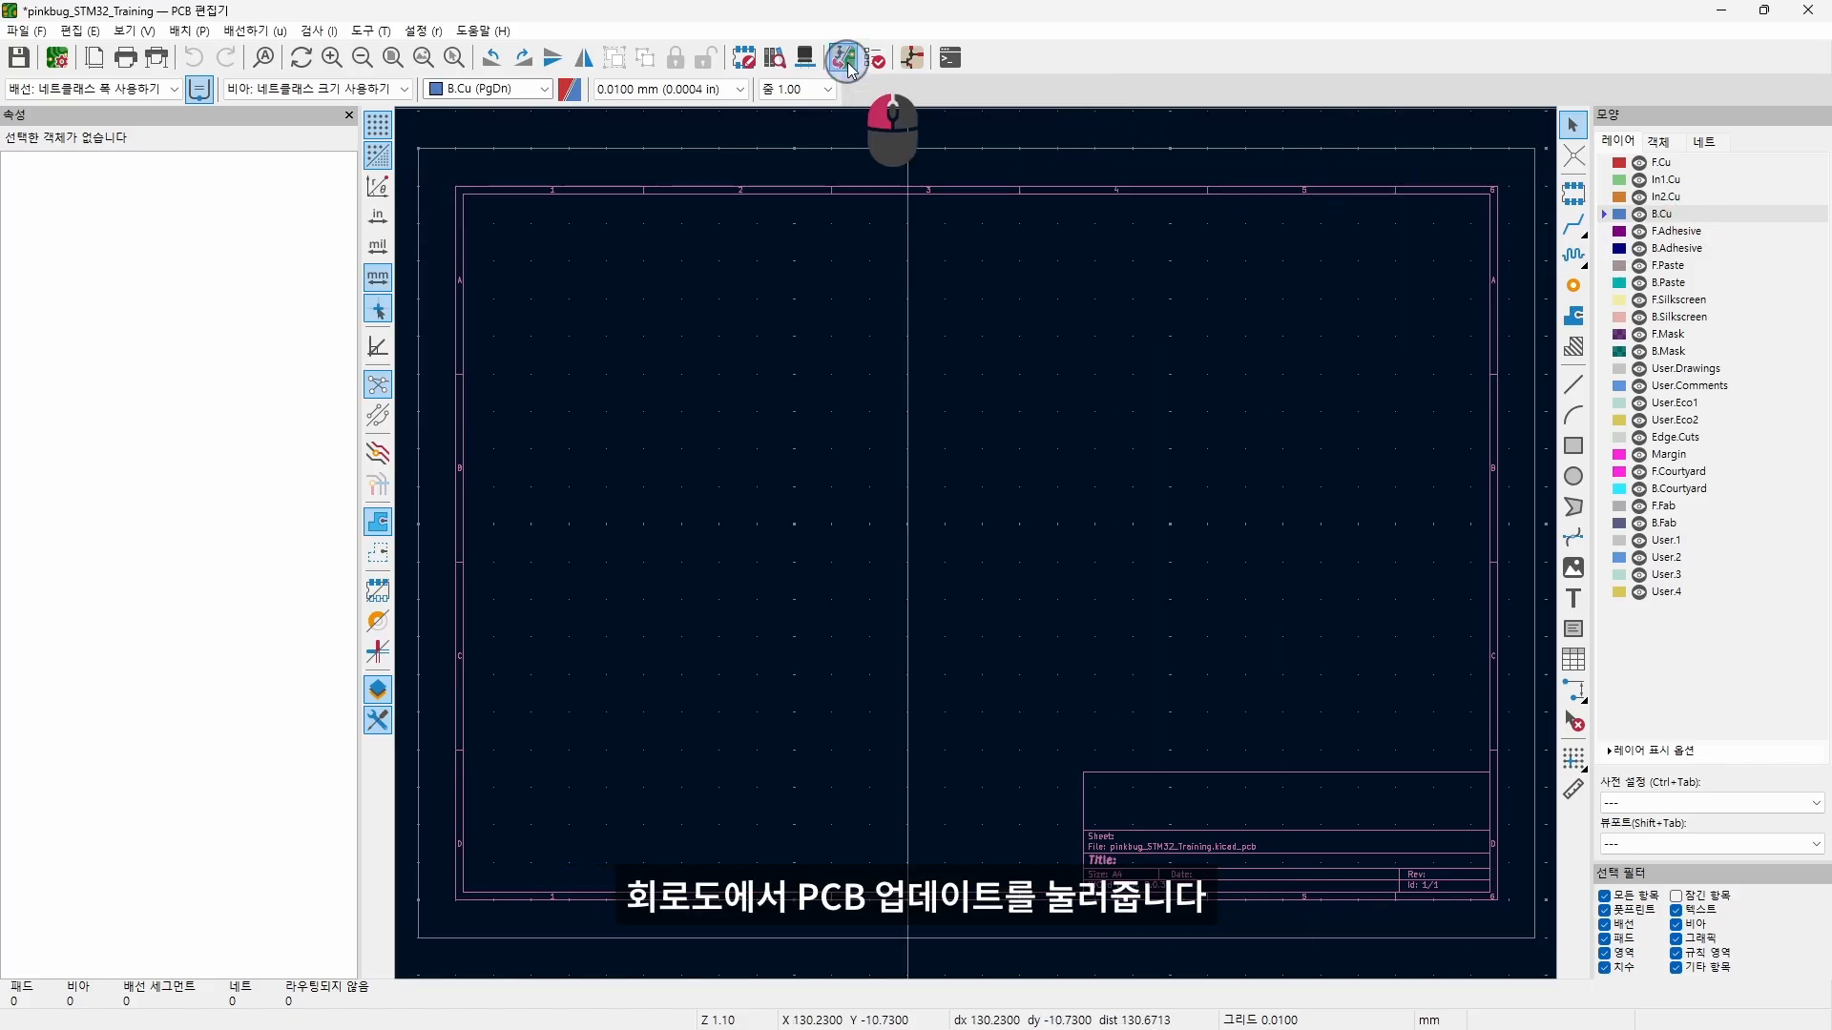
{"action": "left_click", "coordinate": [611, 646]}
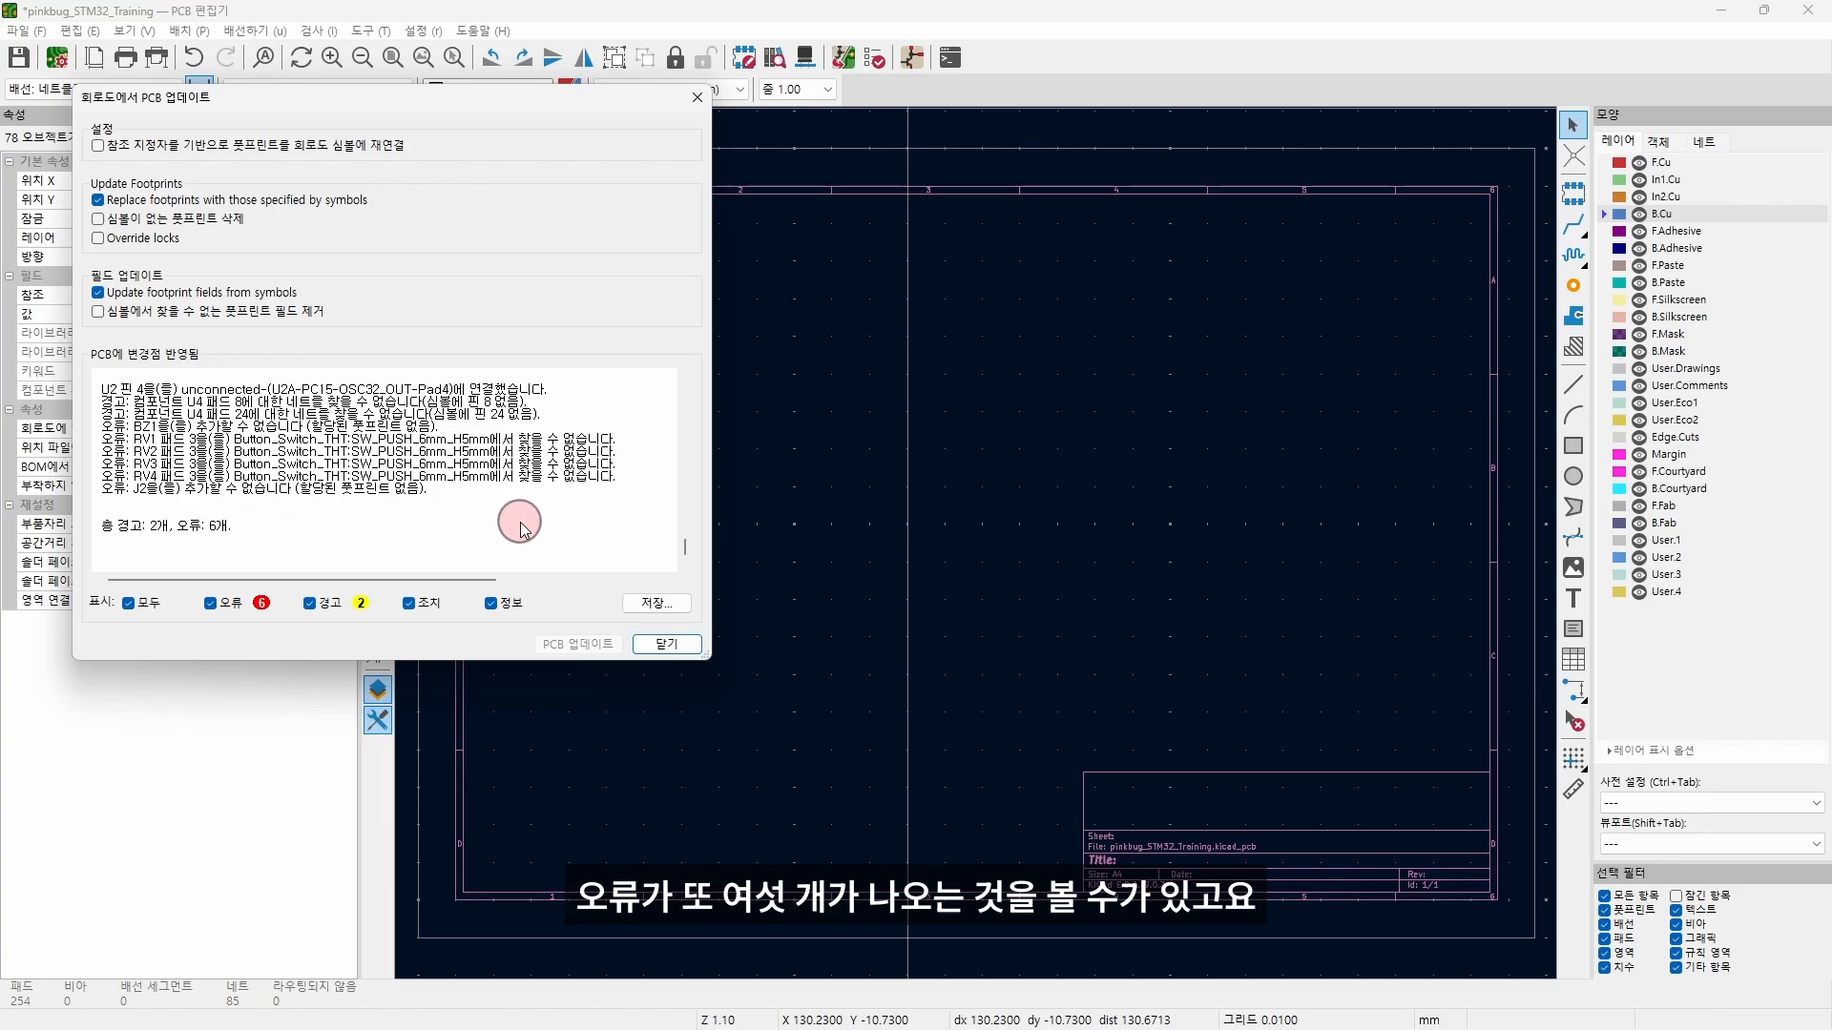
{"action": "left_click_drag", "start_coordinate": [246, 97], "coordinate": [725, 159]}
{"action": "left_click", "coordinate": [1136, 706]}
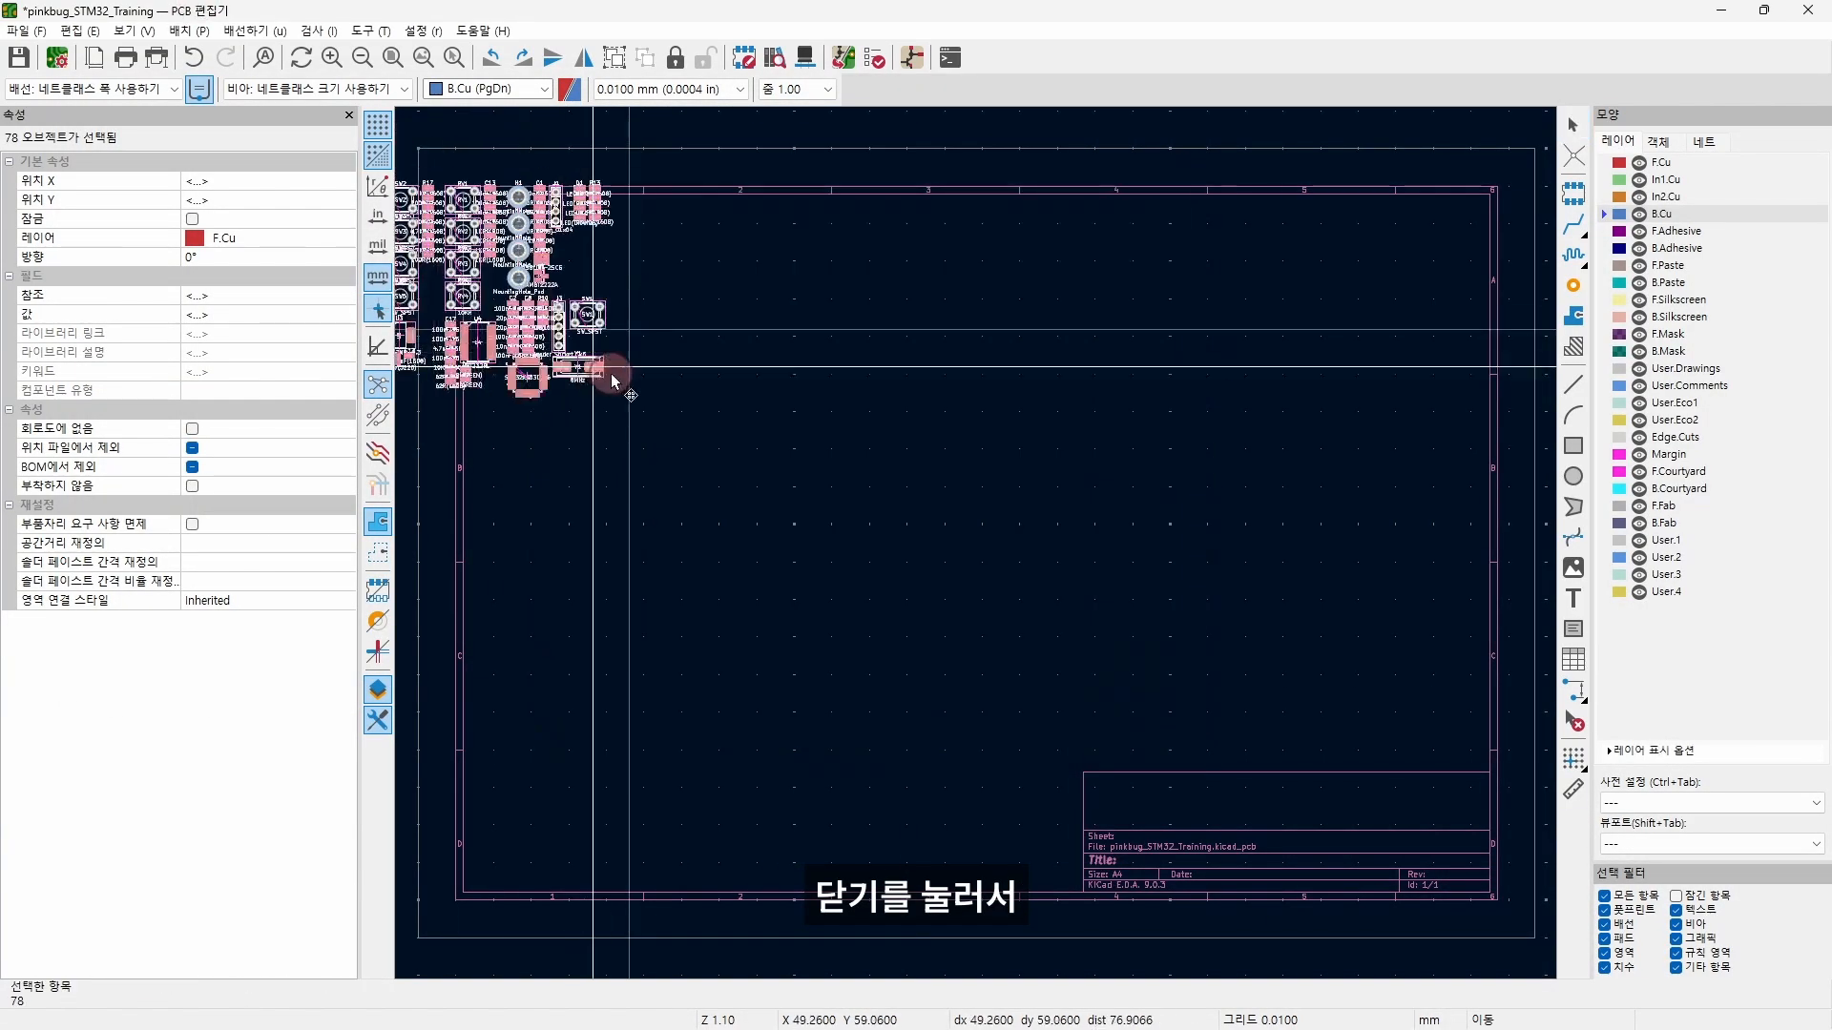
Step: Place the imported group of footprints inside the drawing sheet and save the board
{"action": "left_click", "coordinate": [801, 503]}
{"action": "scroll", "coordinate": [658, 408], "scroll_direction": "up", "scroll_amount": 3}
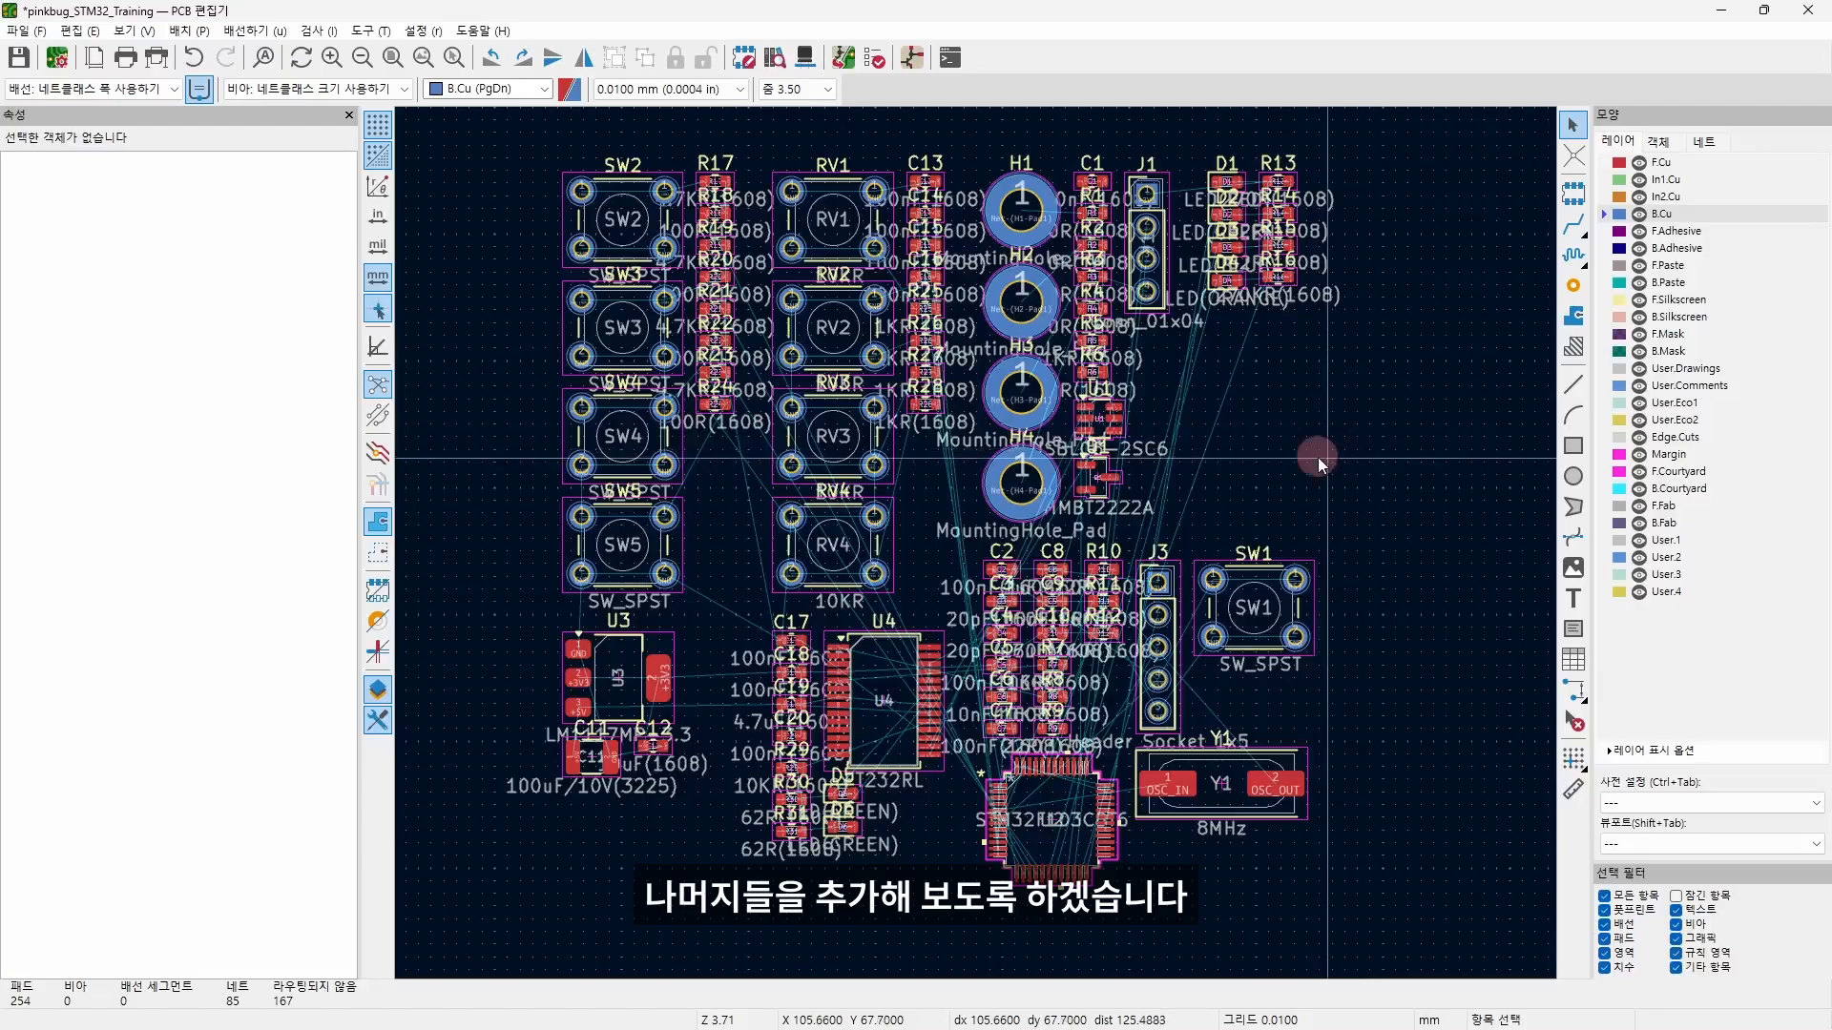
{"action": "left_click", "coordinate": [19, 58]}
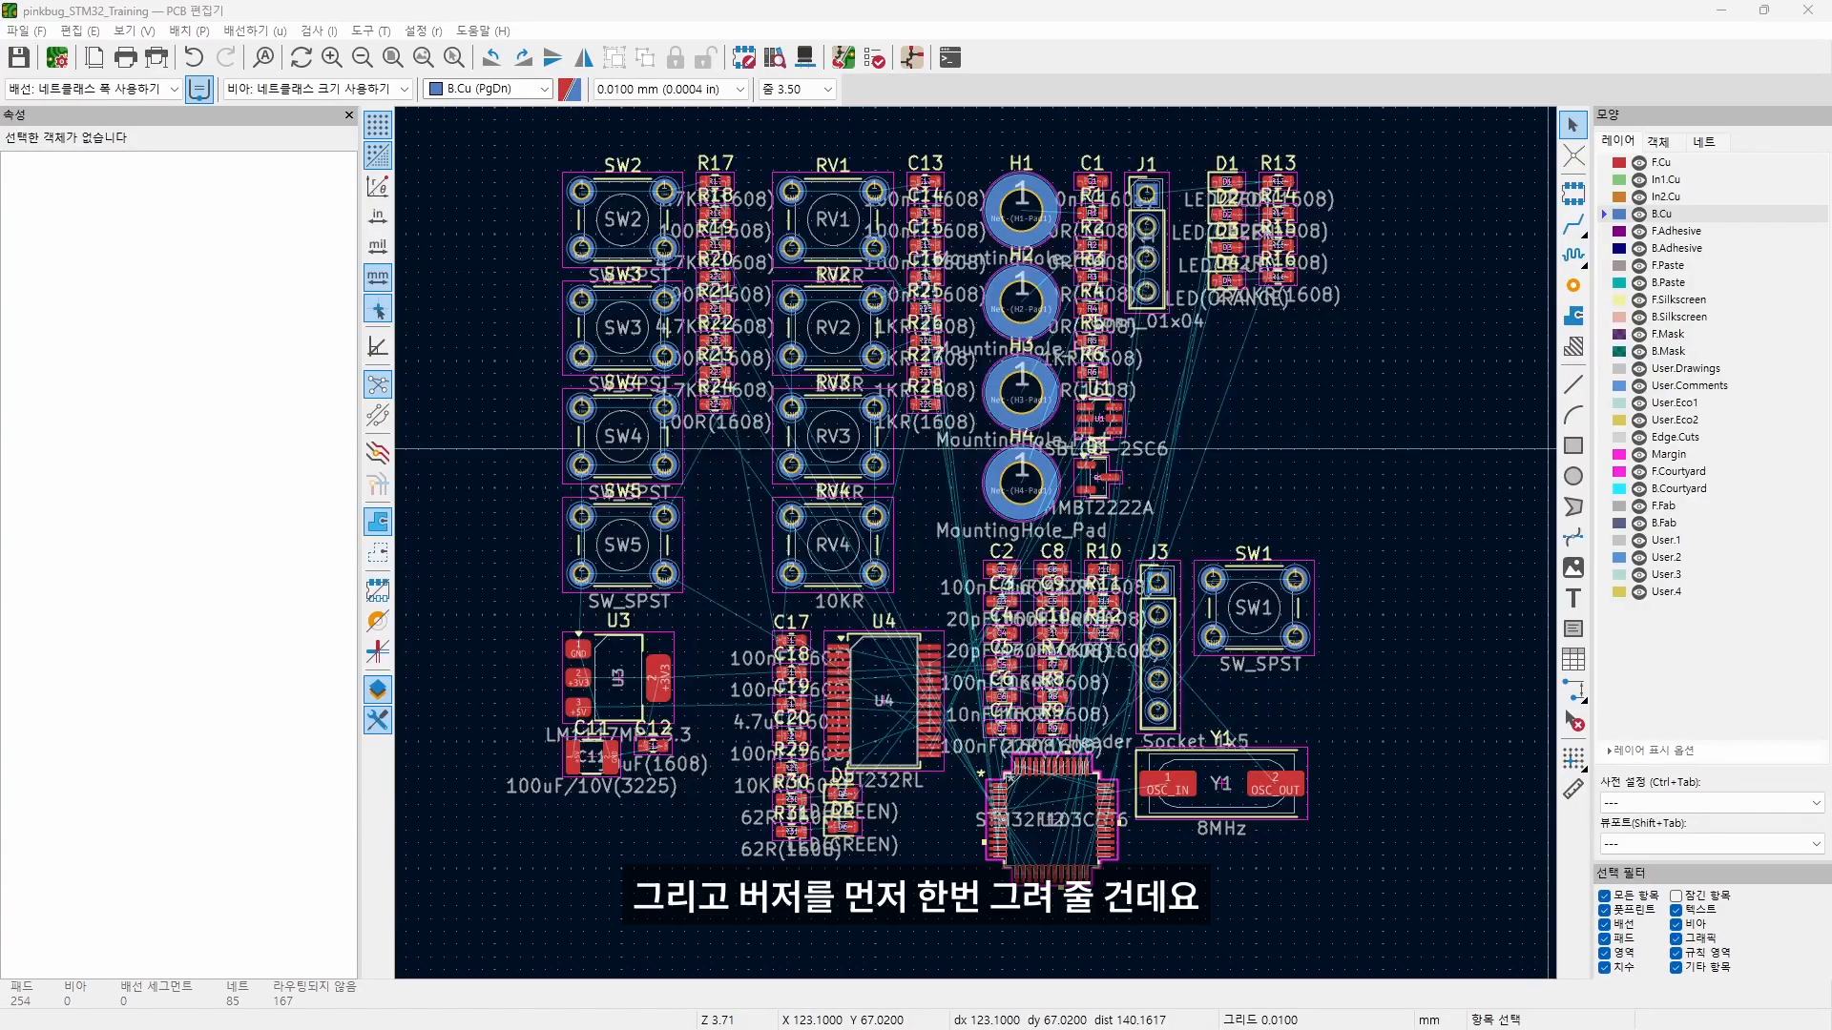
Step: Open the footprint editor from the project window and examine the GPC1407YB-5V4000 buzzer's dimension drawing in its datasheet
{"action": "key", "text": "alt+Tab"}
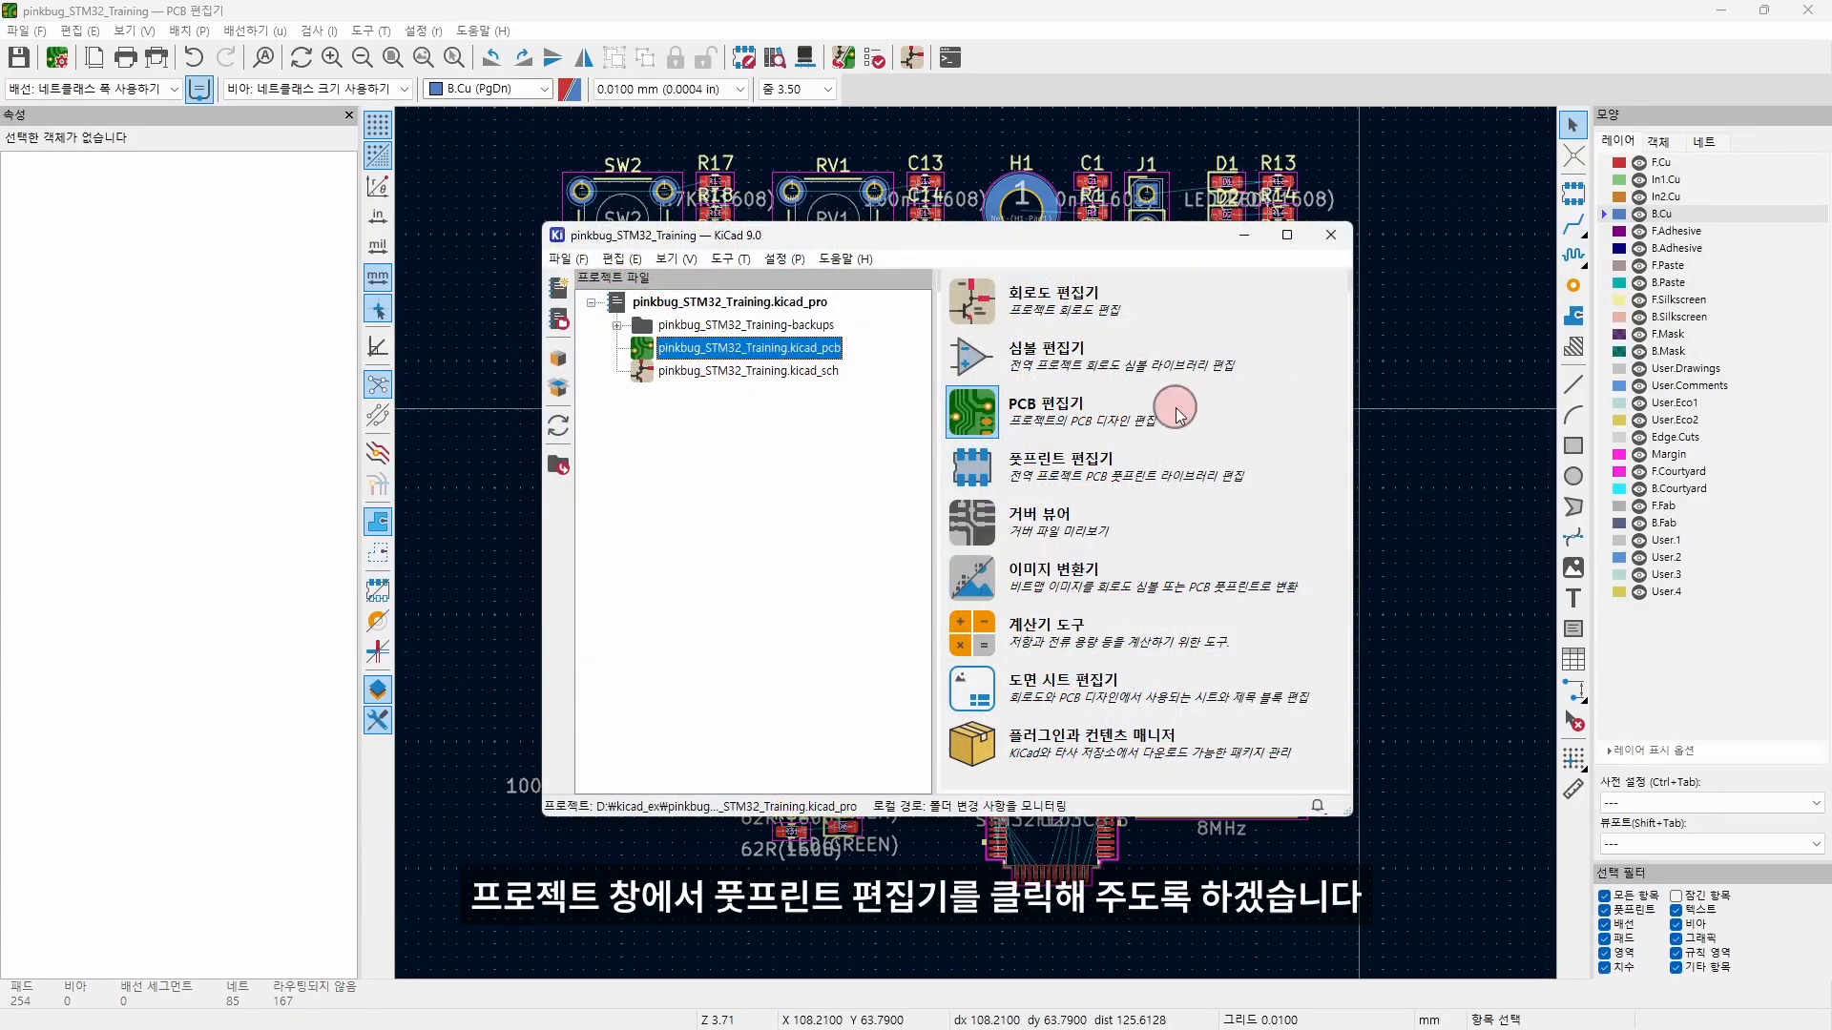
{"action": "left_click", "coordinate": [975, 469]}
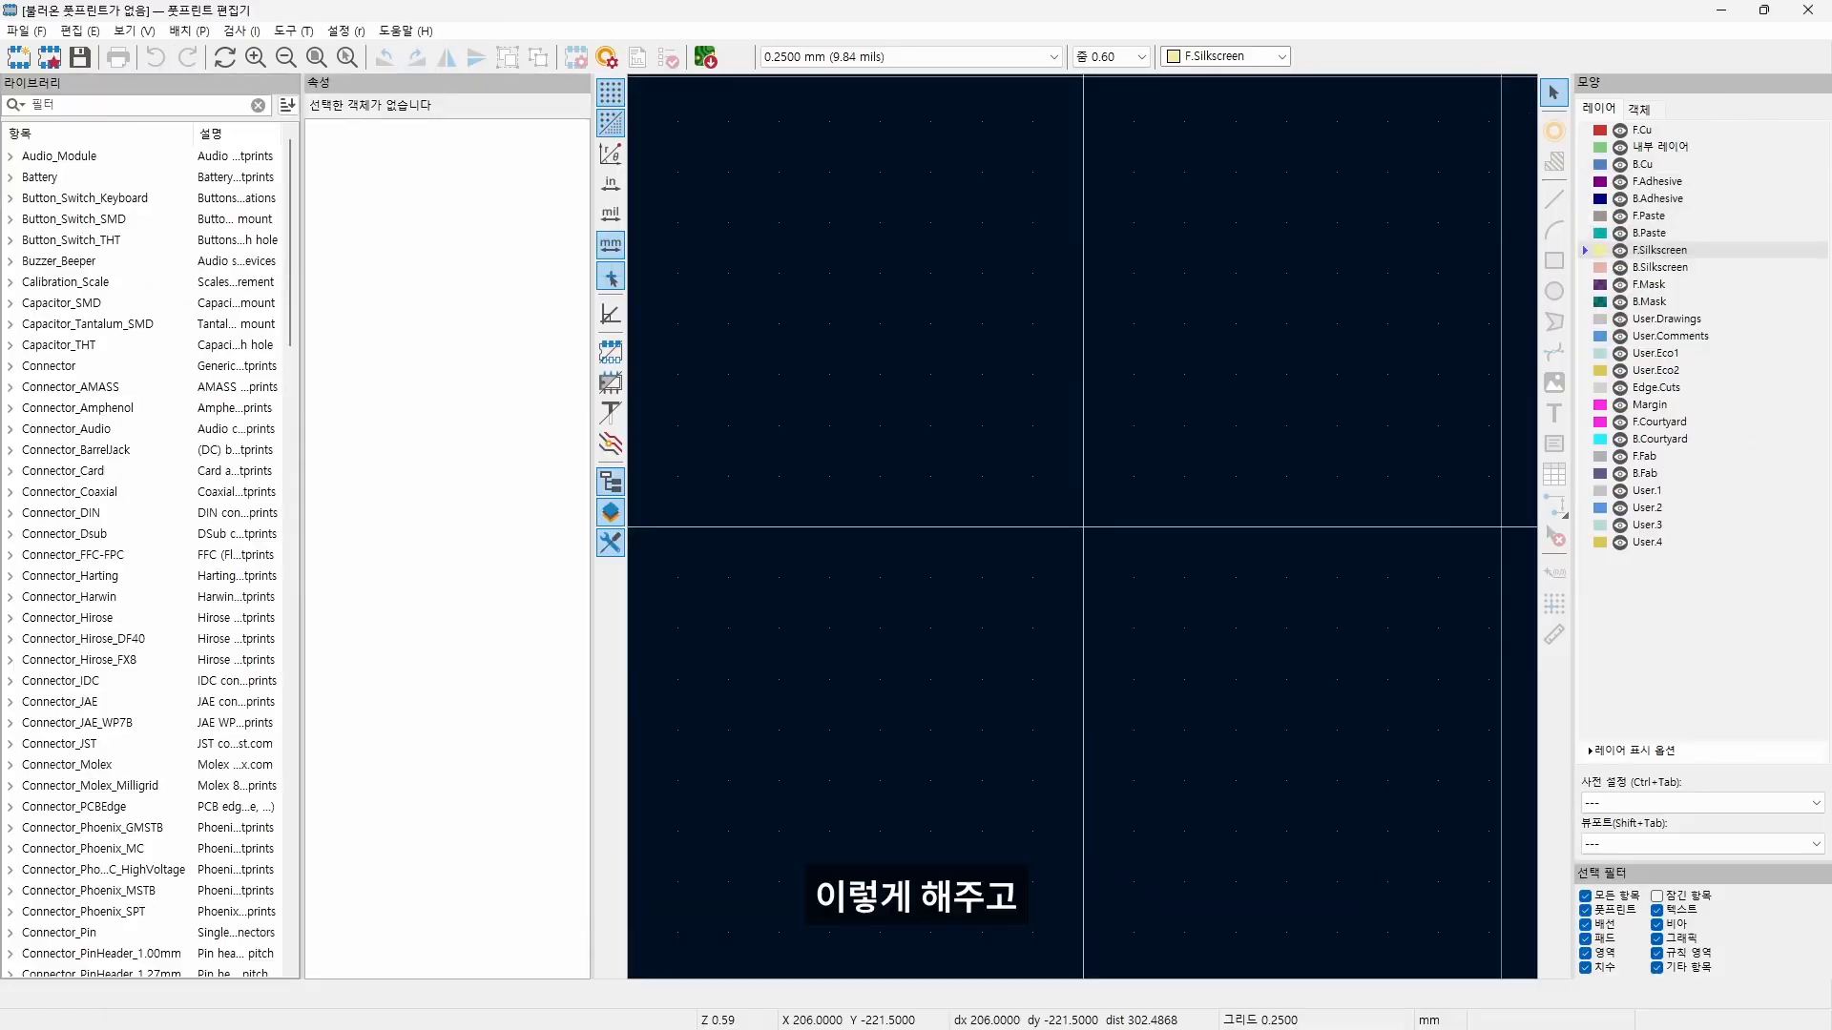
{"action": "key", "text": "alt+Tab"}
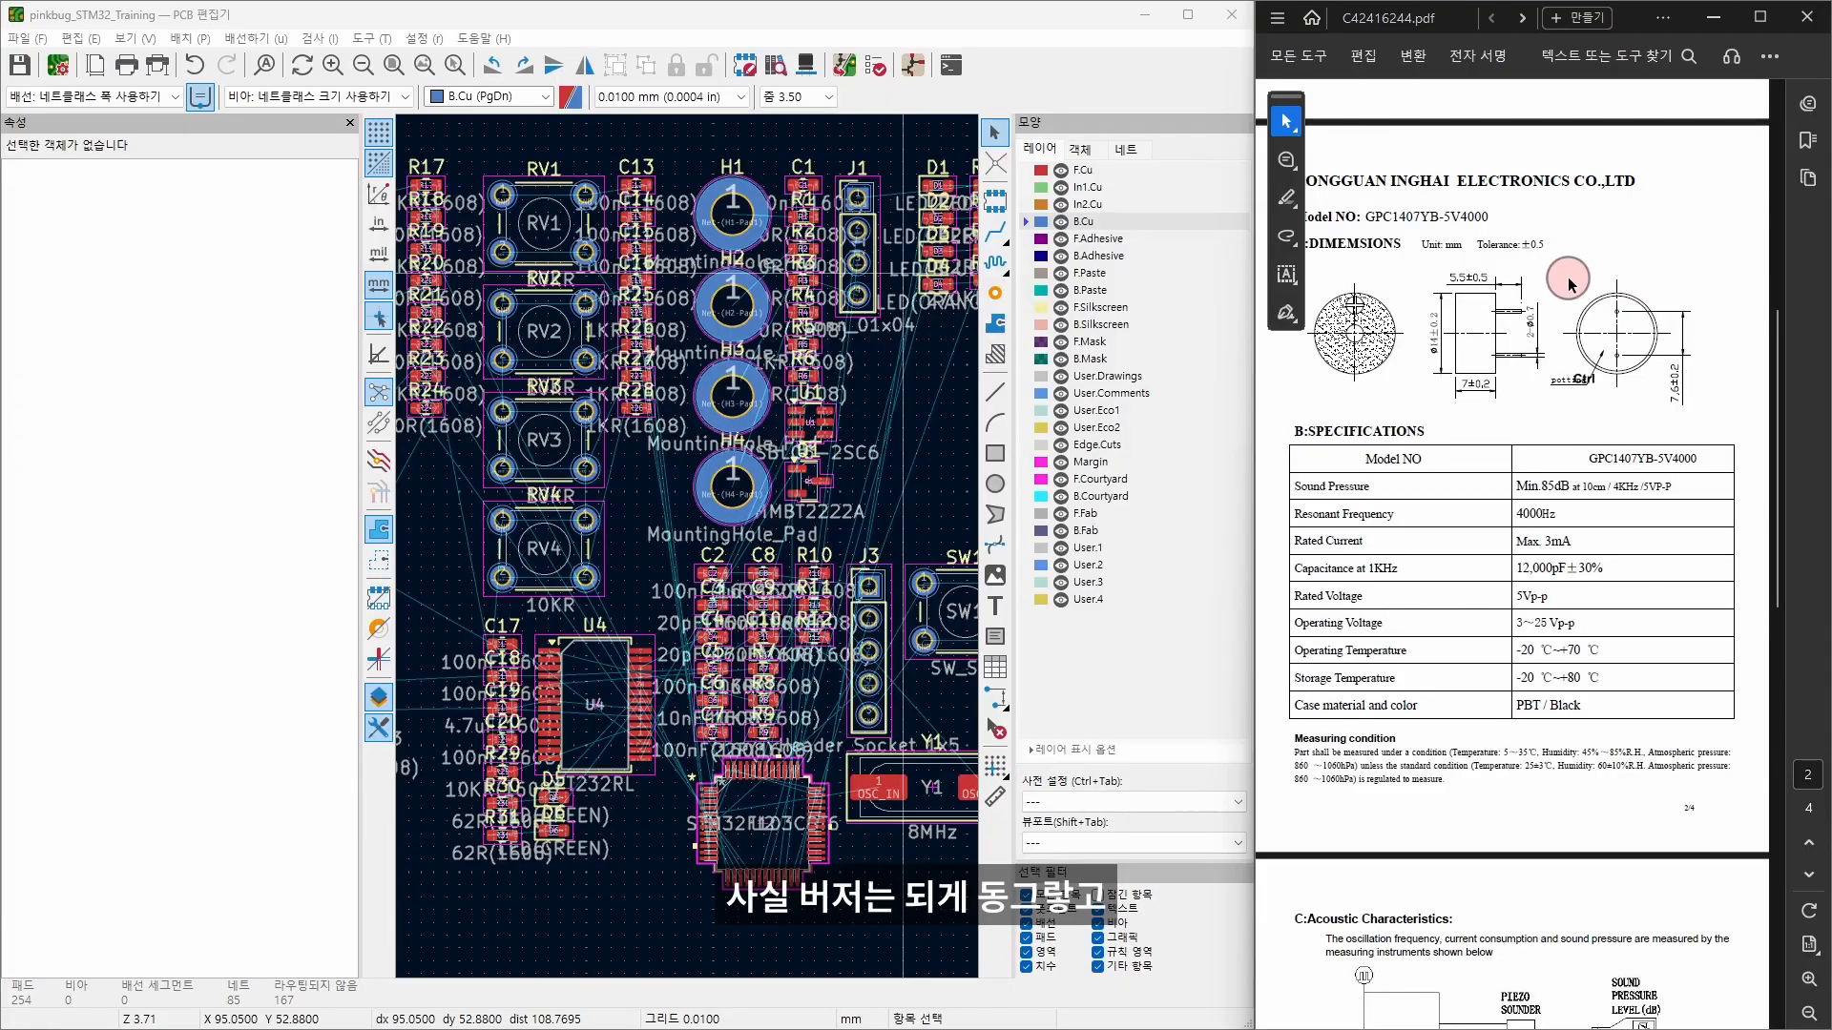
{"action": "scroll", "coordinate": [1563, 275], "scroll_direction": "up", "scroll_amount": 5, "text": "ctrl"}
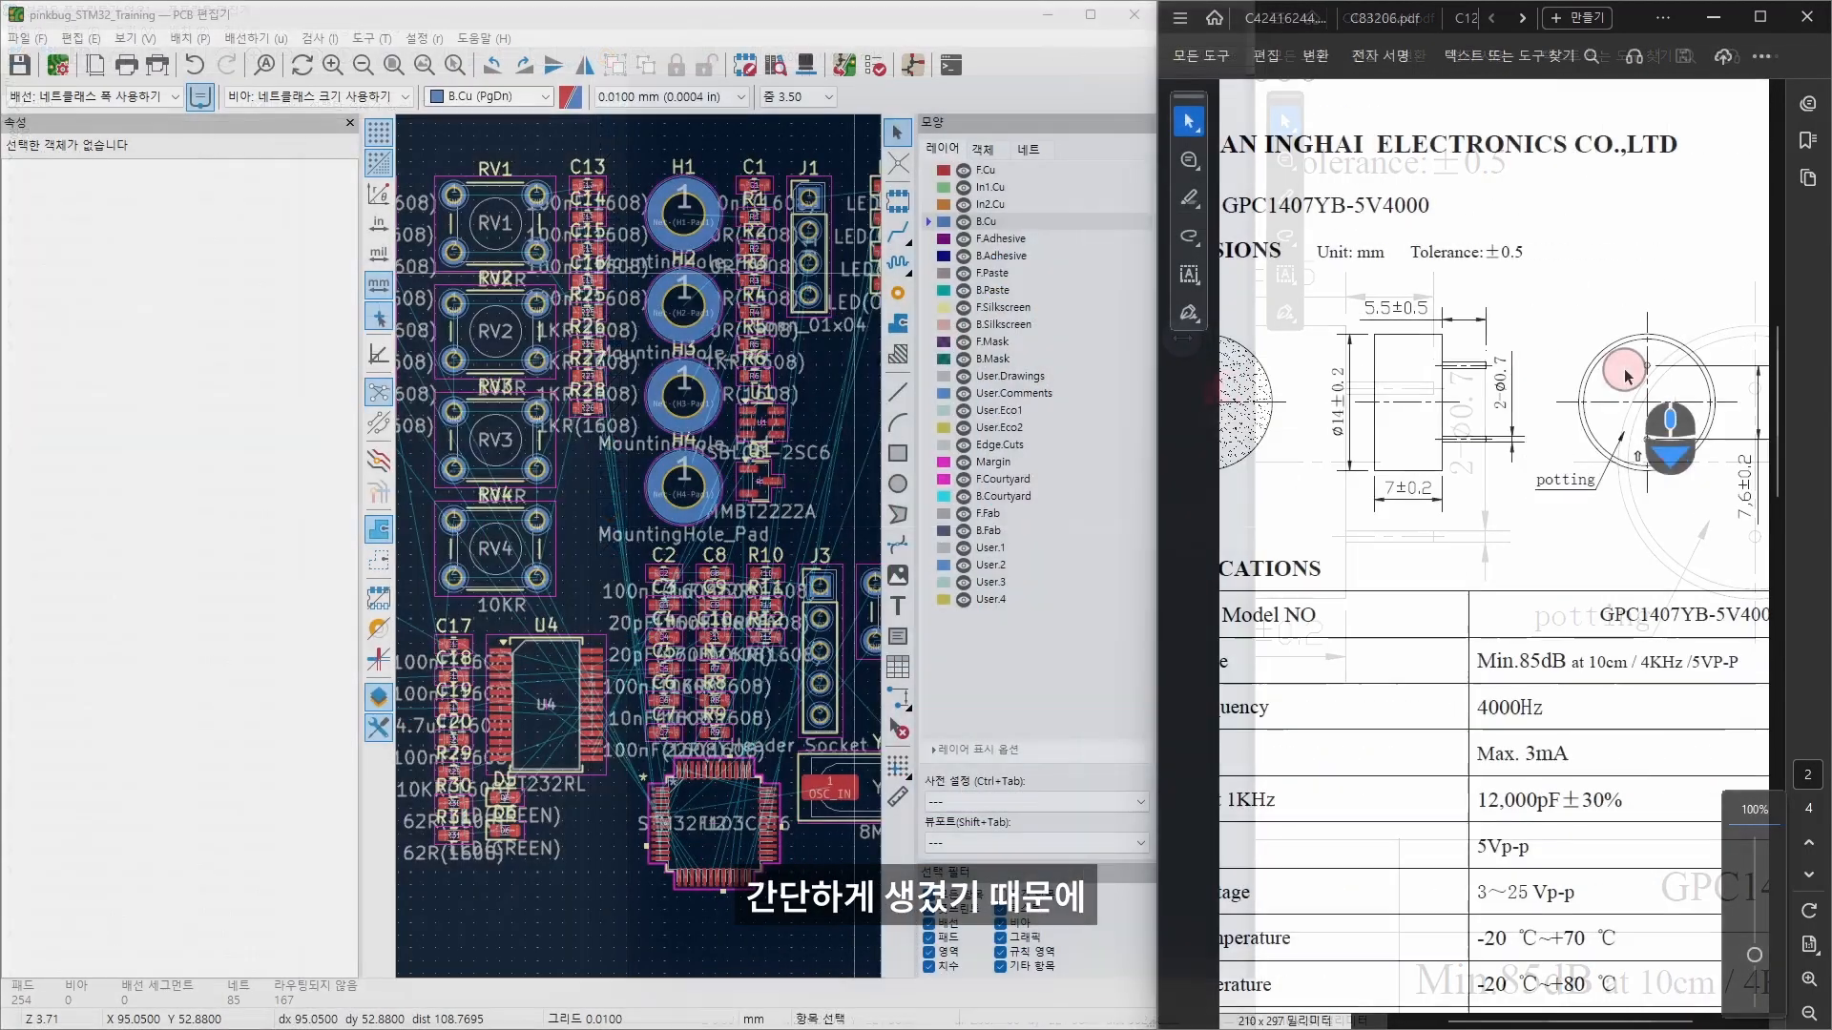
{"action": "scroll", "coordinate": [1693, 391], "scroll_direction": "right", "scroll_amount": 2}
{"action": "scroll", "coordinate": [1693, 393], "scroll_direction": "right", "scroll_amount": 1}
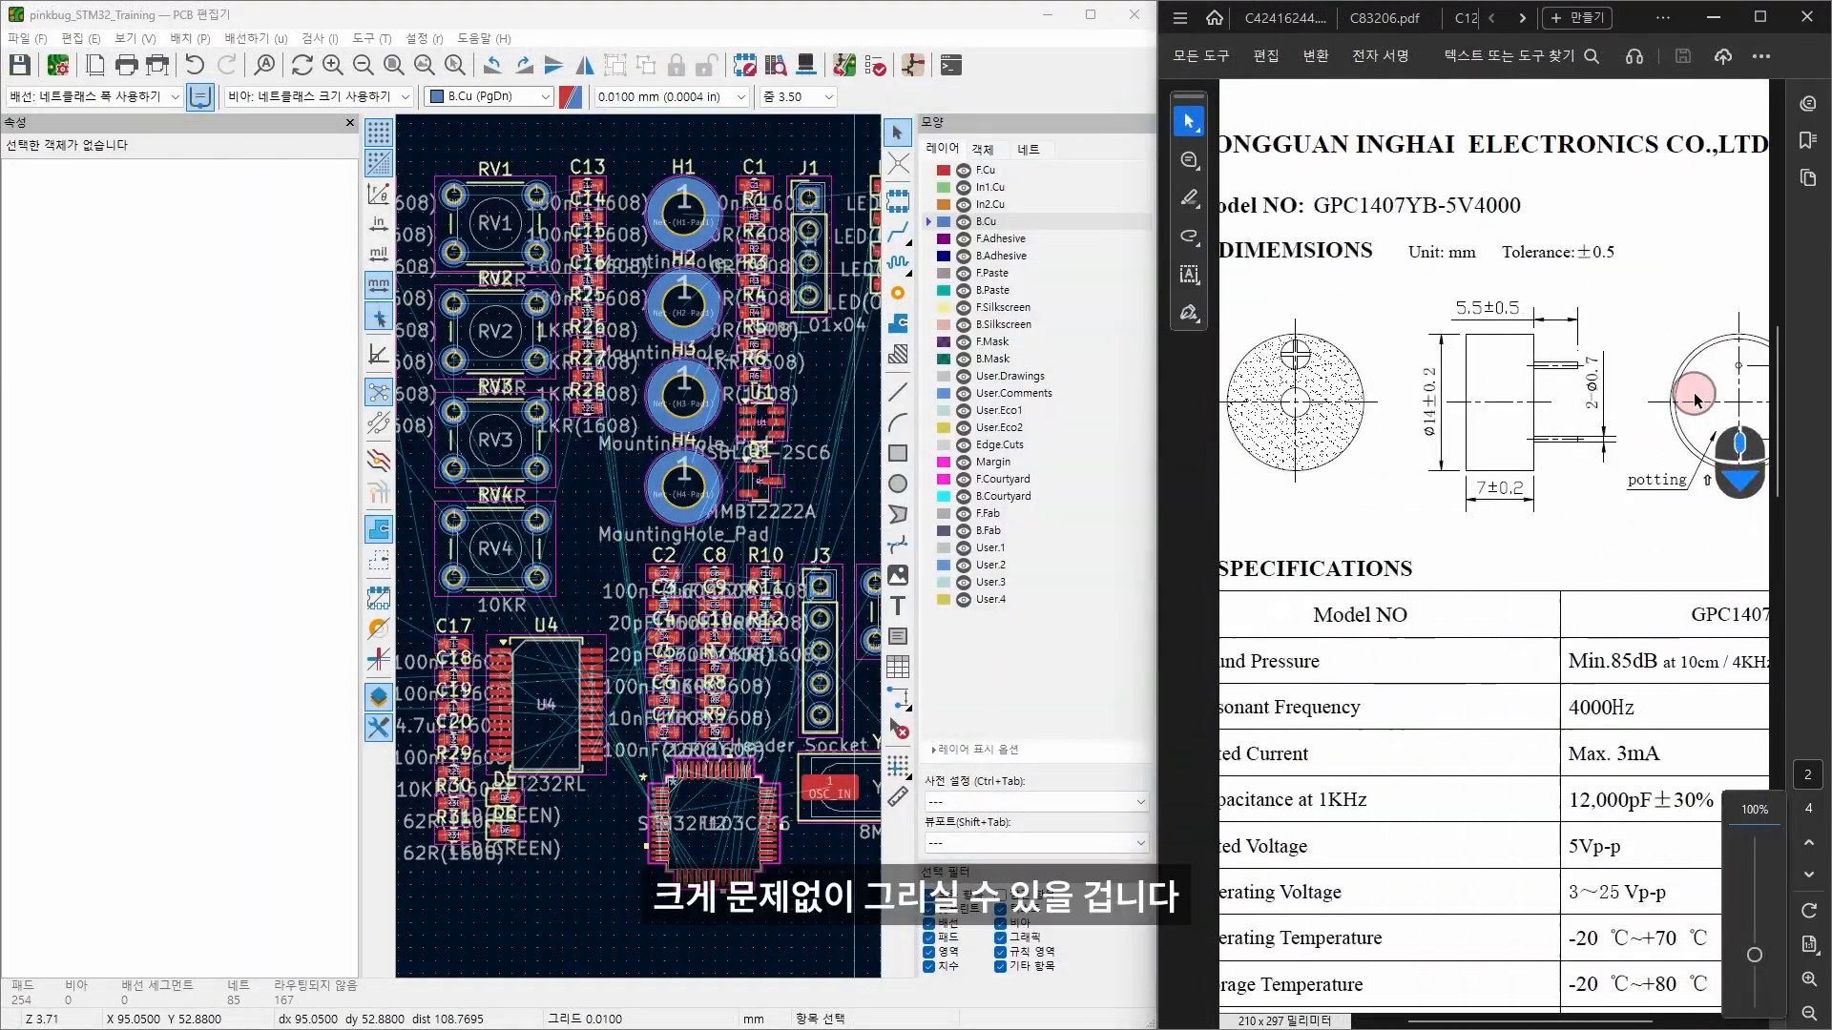
{"action": "scroll", "coordinate": [1693, 393], "scroll_direction": "down", "scroll_amount": 1, "text": "ctrl"}
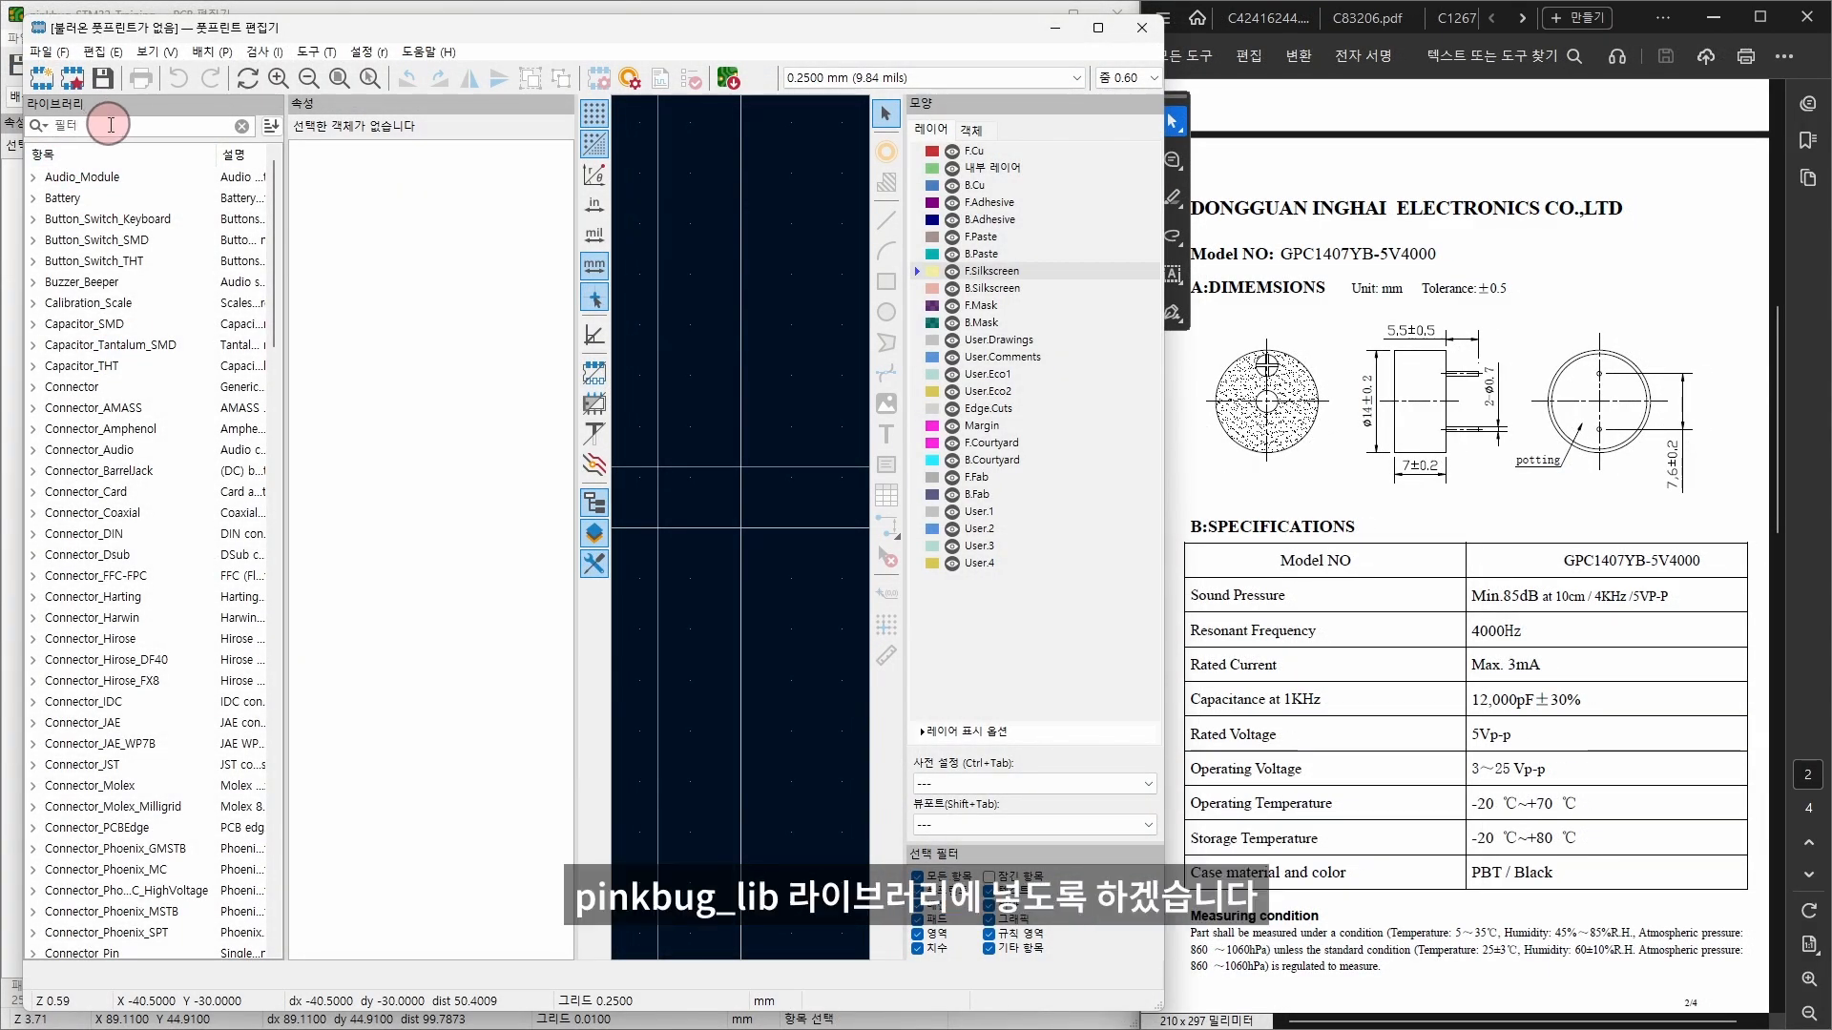
Step: Create a new footprint in the pinkbug_lib library
{"action": "left_click", "coordinate": [277, 282]}
{"action": "left_click_drag", "start_coordinate": [276, 283], "coordinate": [275, 667]}
{"action": "left_click", "coordinate": [76, 598]}
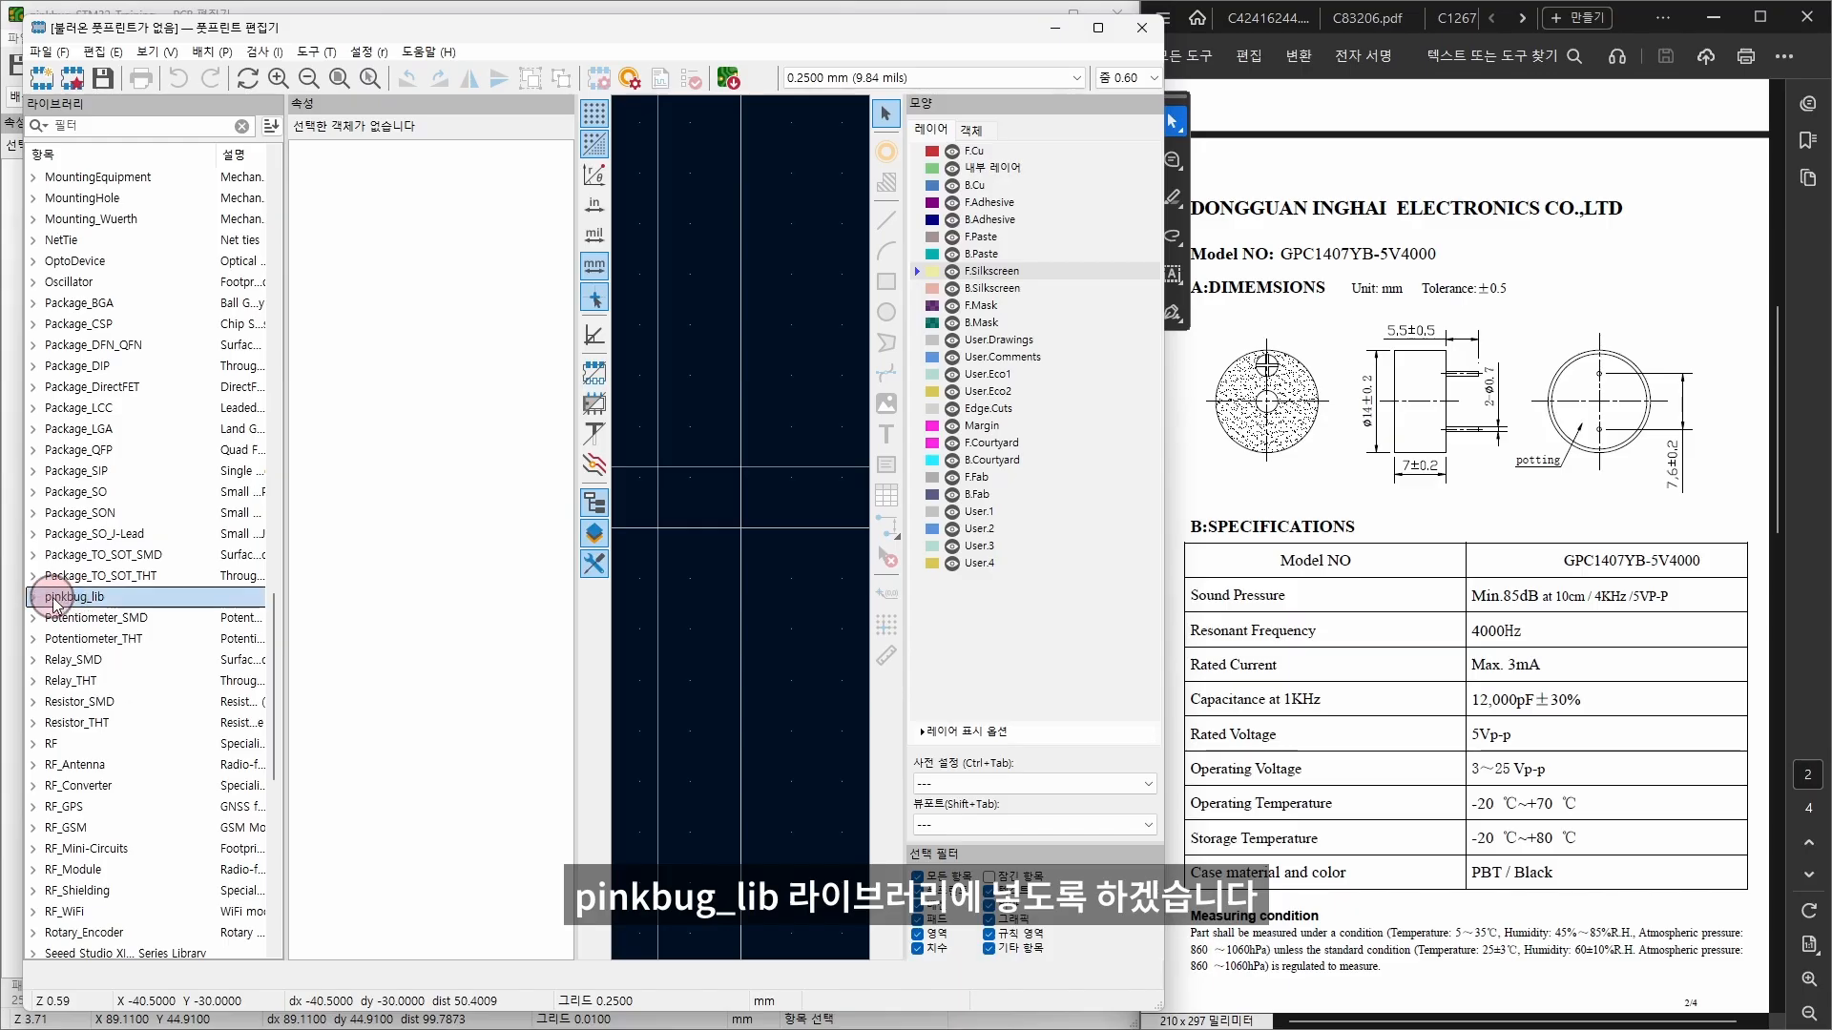
{"action": "double_click", "coordinate": [76, 599]}
{"action": "right_click", "coordinate": [99, 600]}
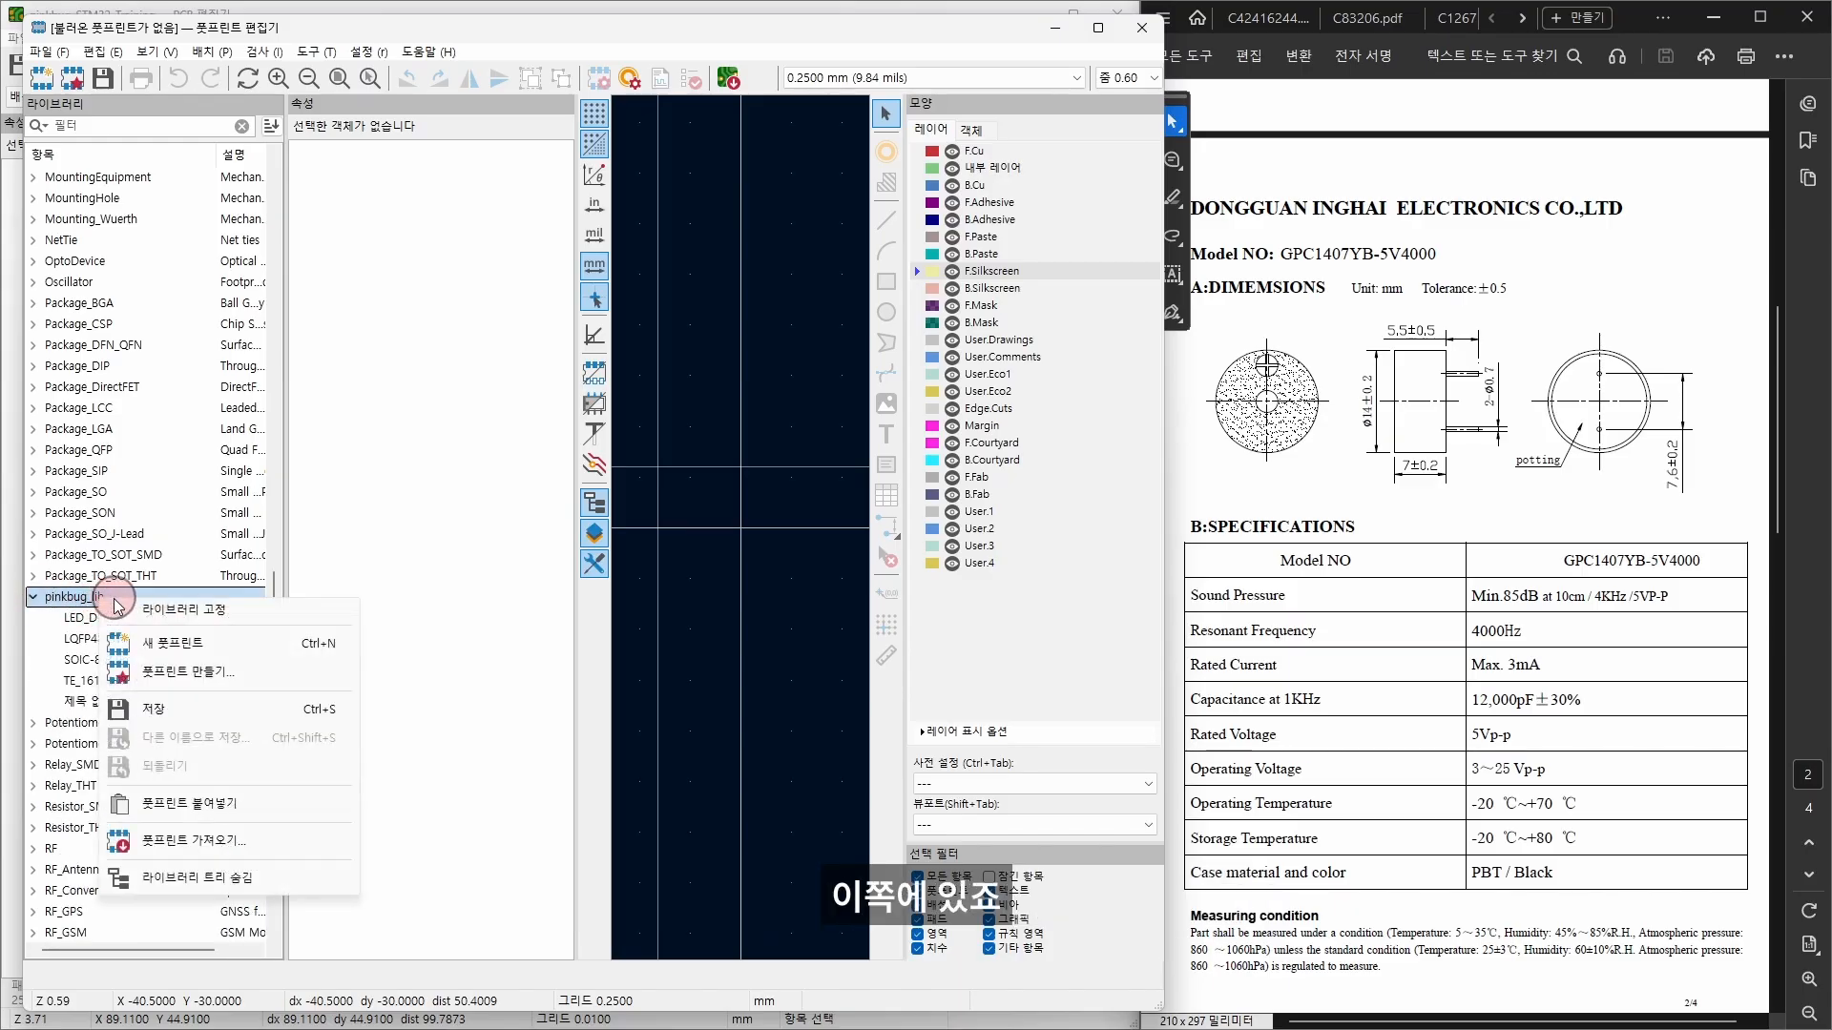
{"action": "left_click", "coordinate": [251, 651]}
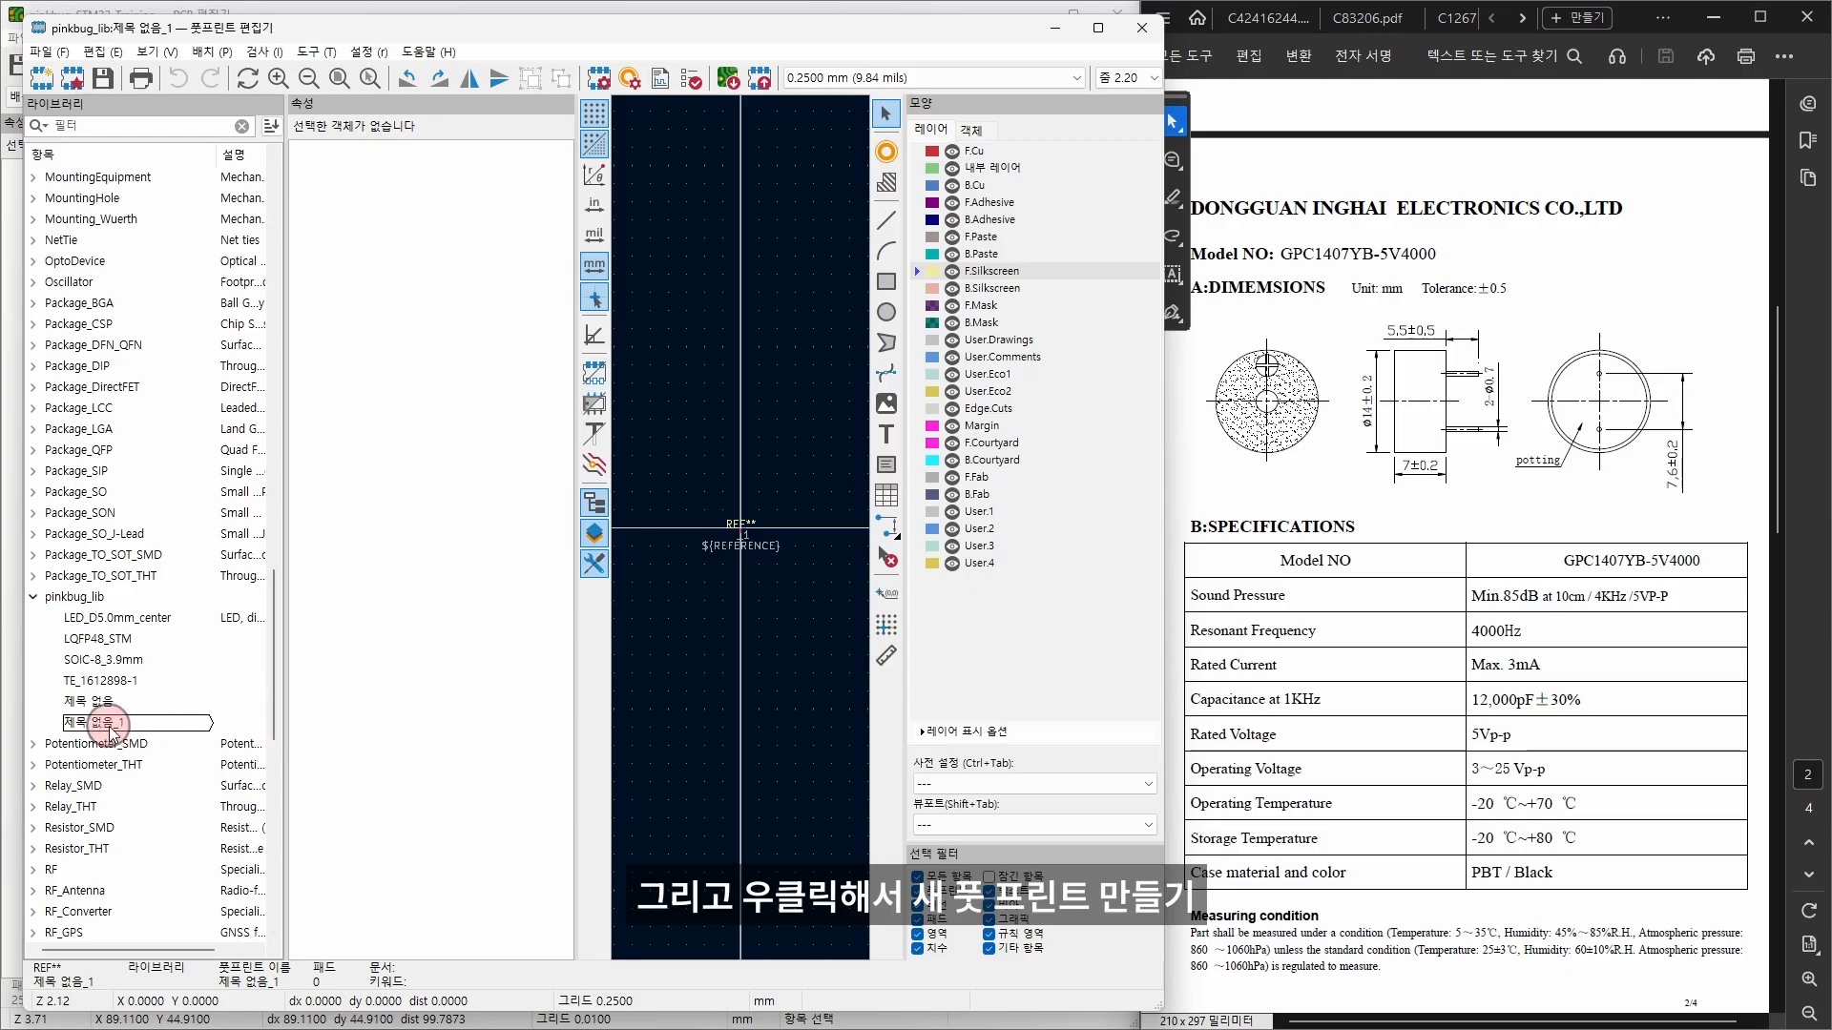
Step: Rename the new untitled footprint in pinkbug_lib as Buzzer_THT_14mm
{"action": "left_click", "coordinate": [140, 724]}
{"action": "left_click", "coordinate": [143, 731]}
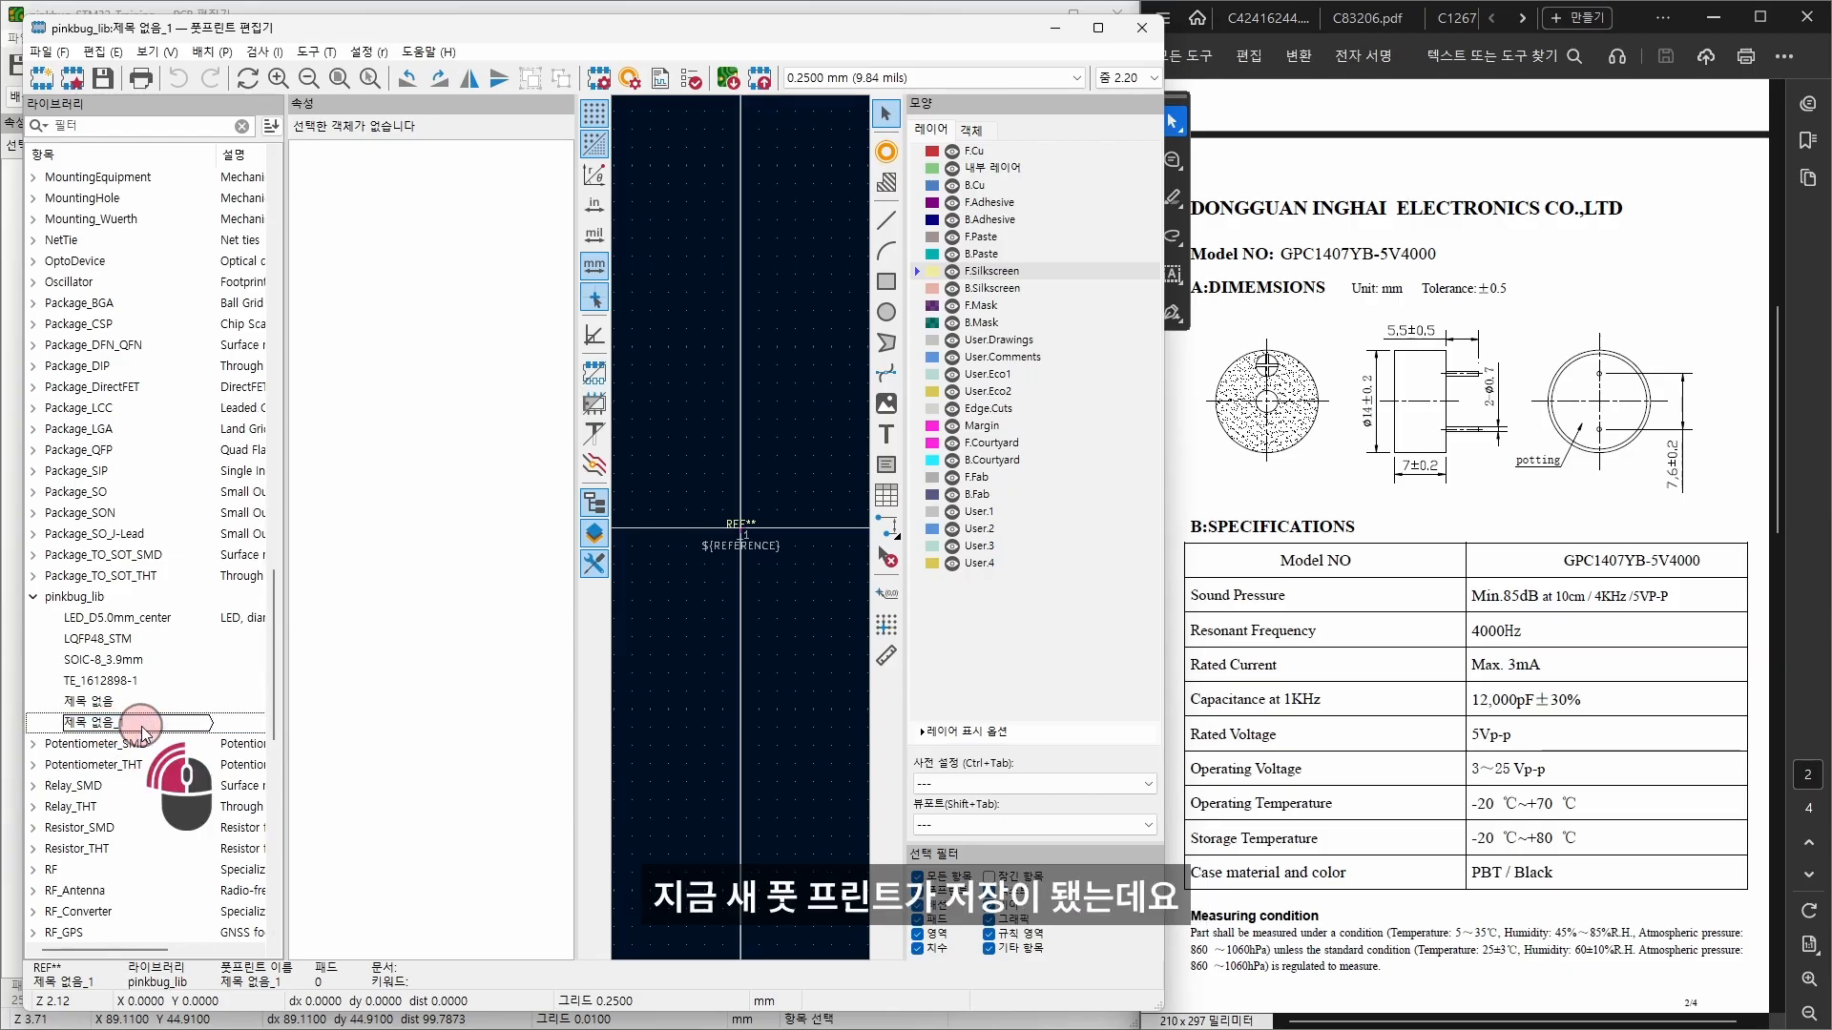
{"action": "right_click", "coordinate": [150, 732]}
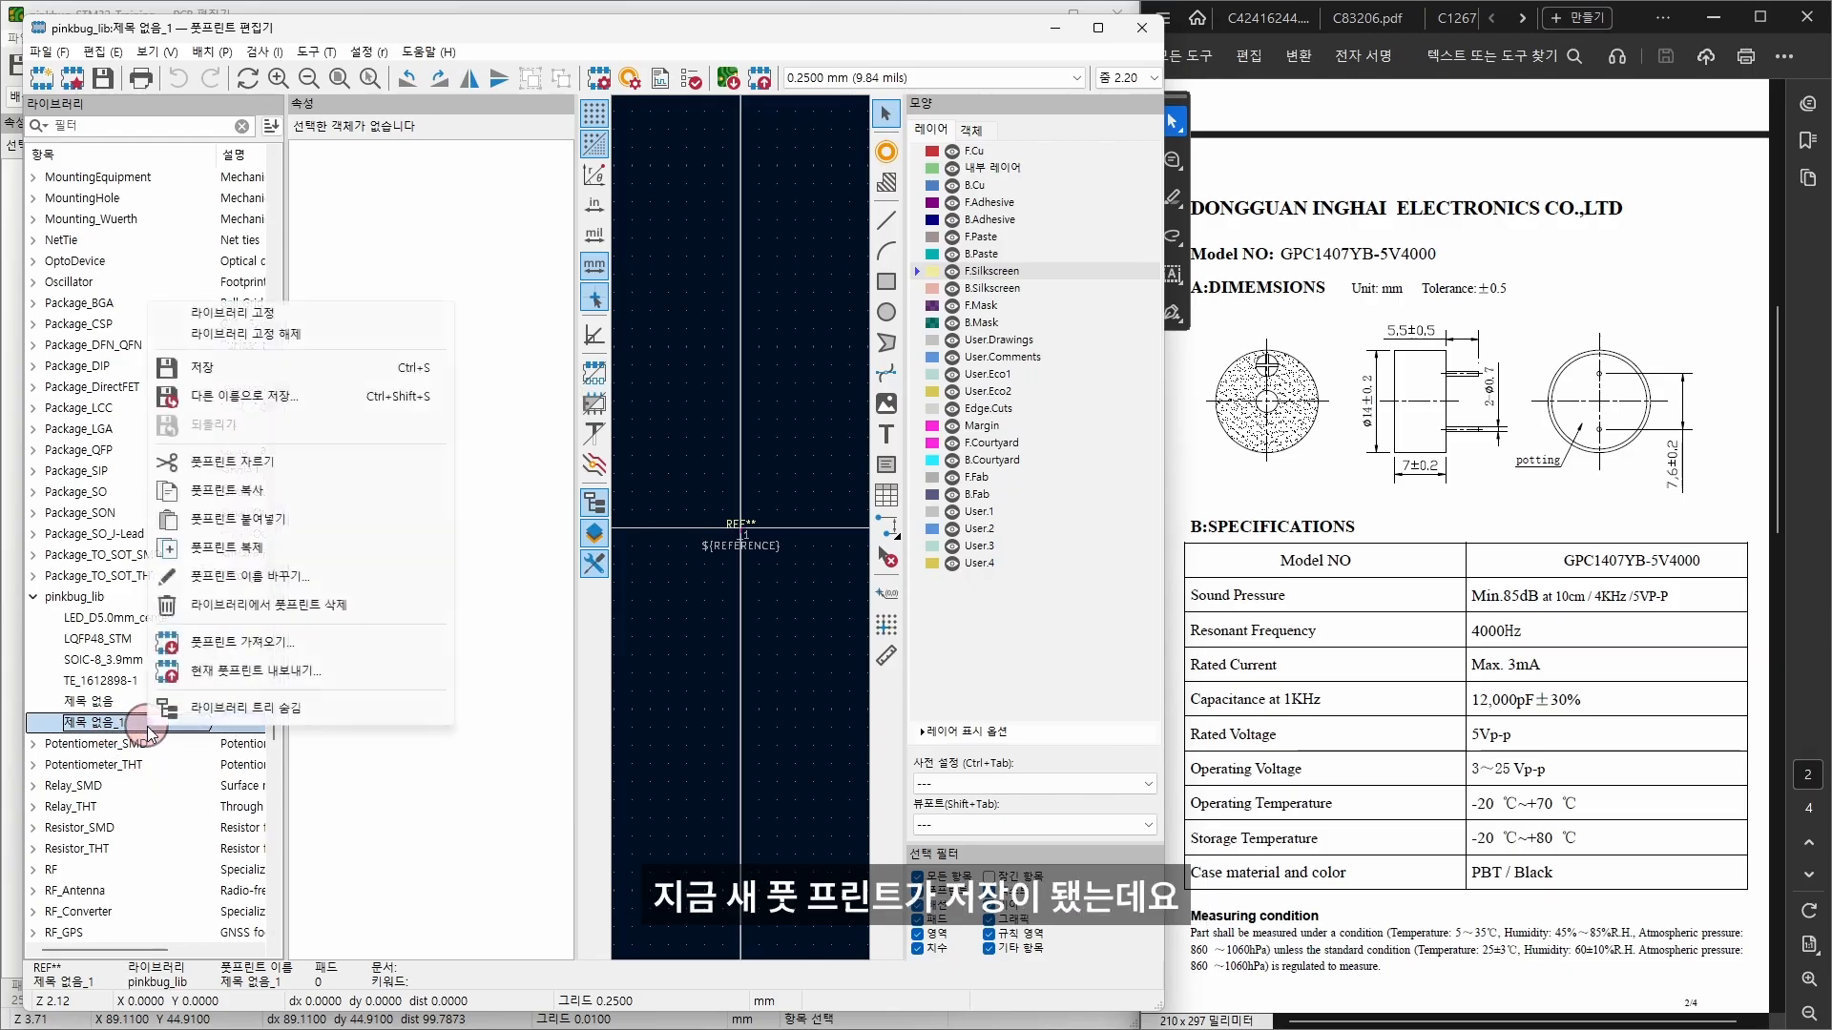
{"action": "left_click", "coordinate": [397, 584]}
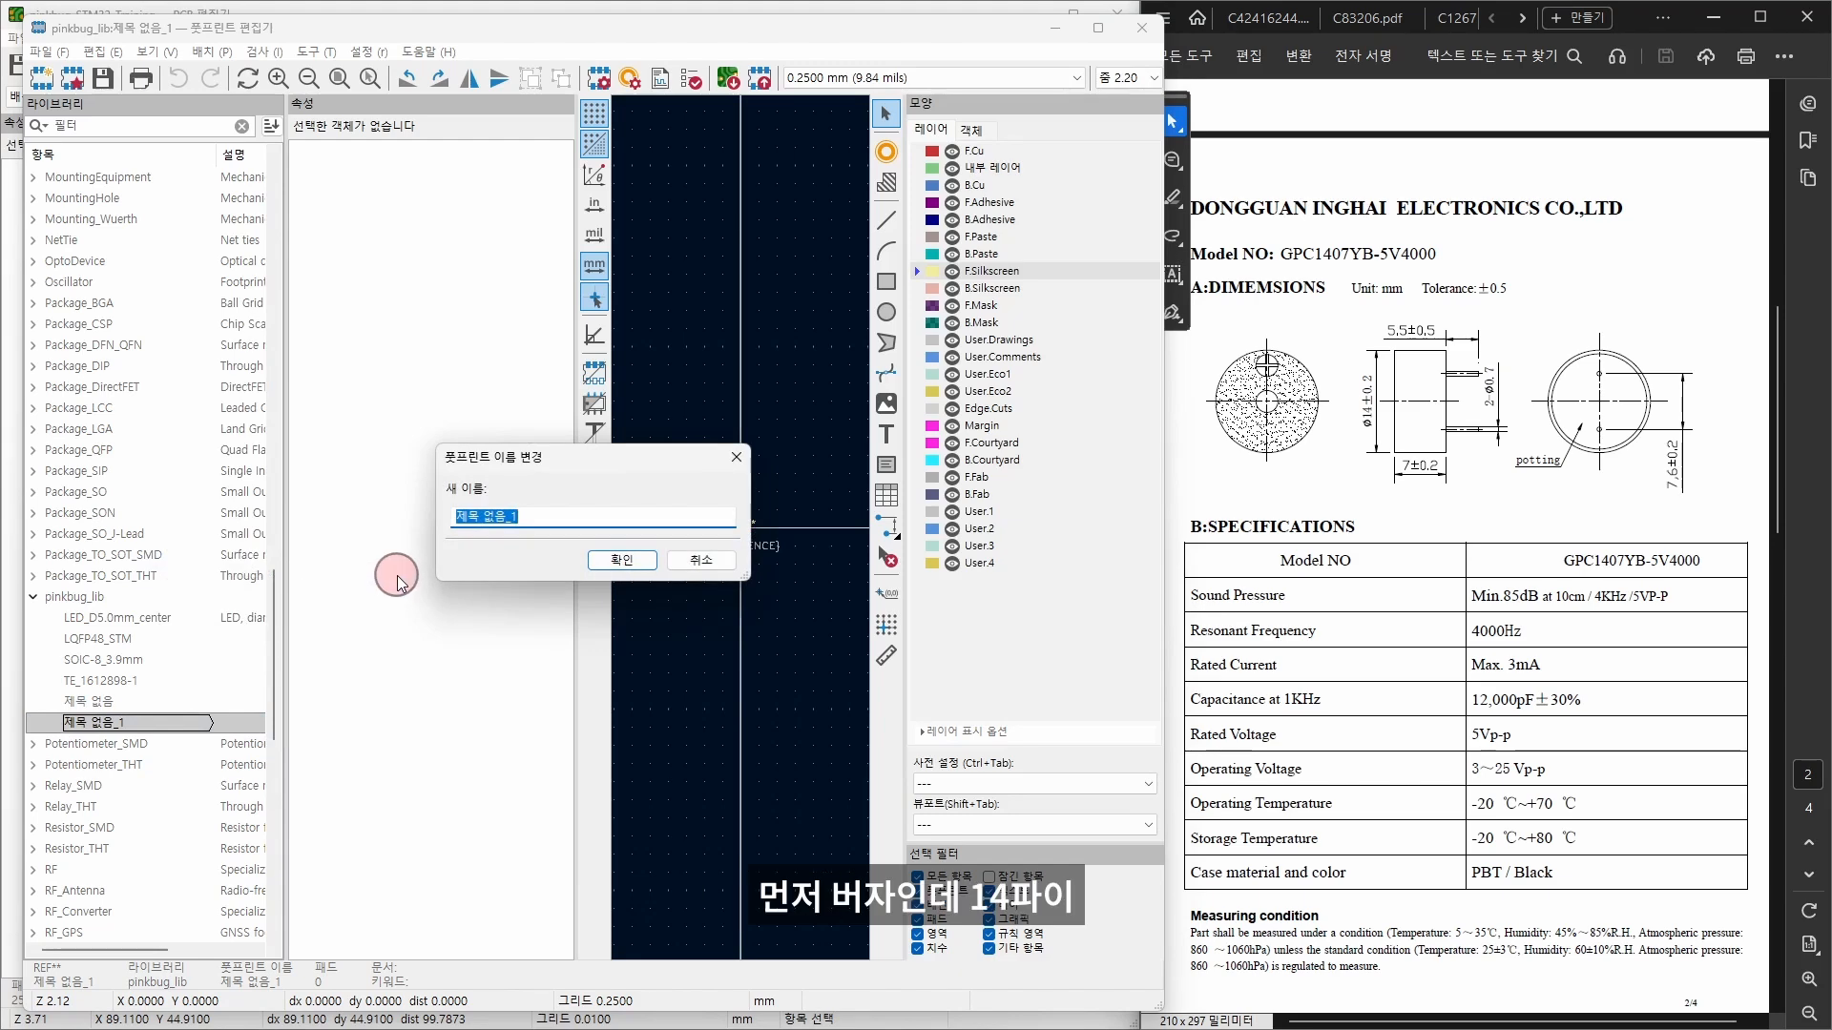
{"action": "type", "text": "Buzze"}
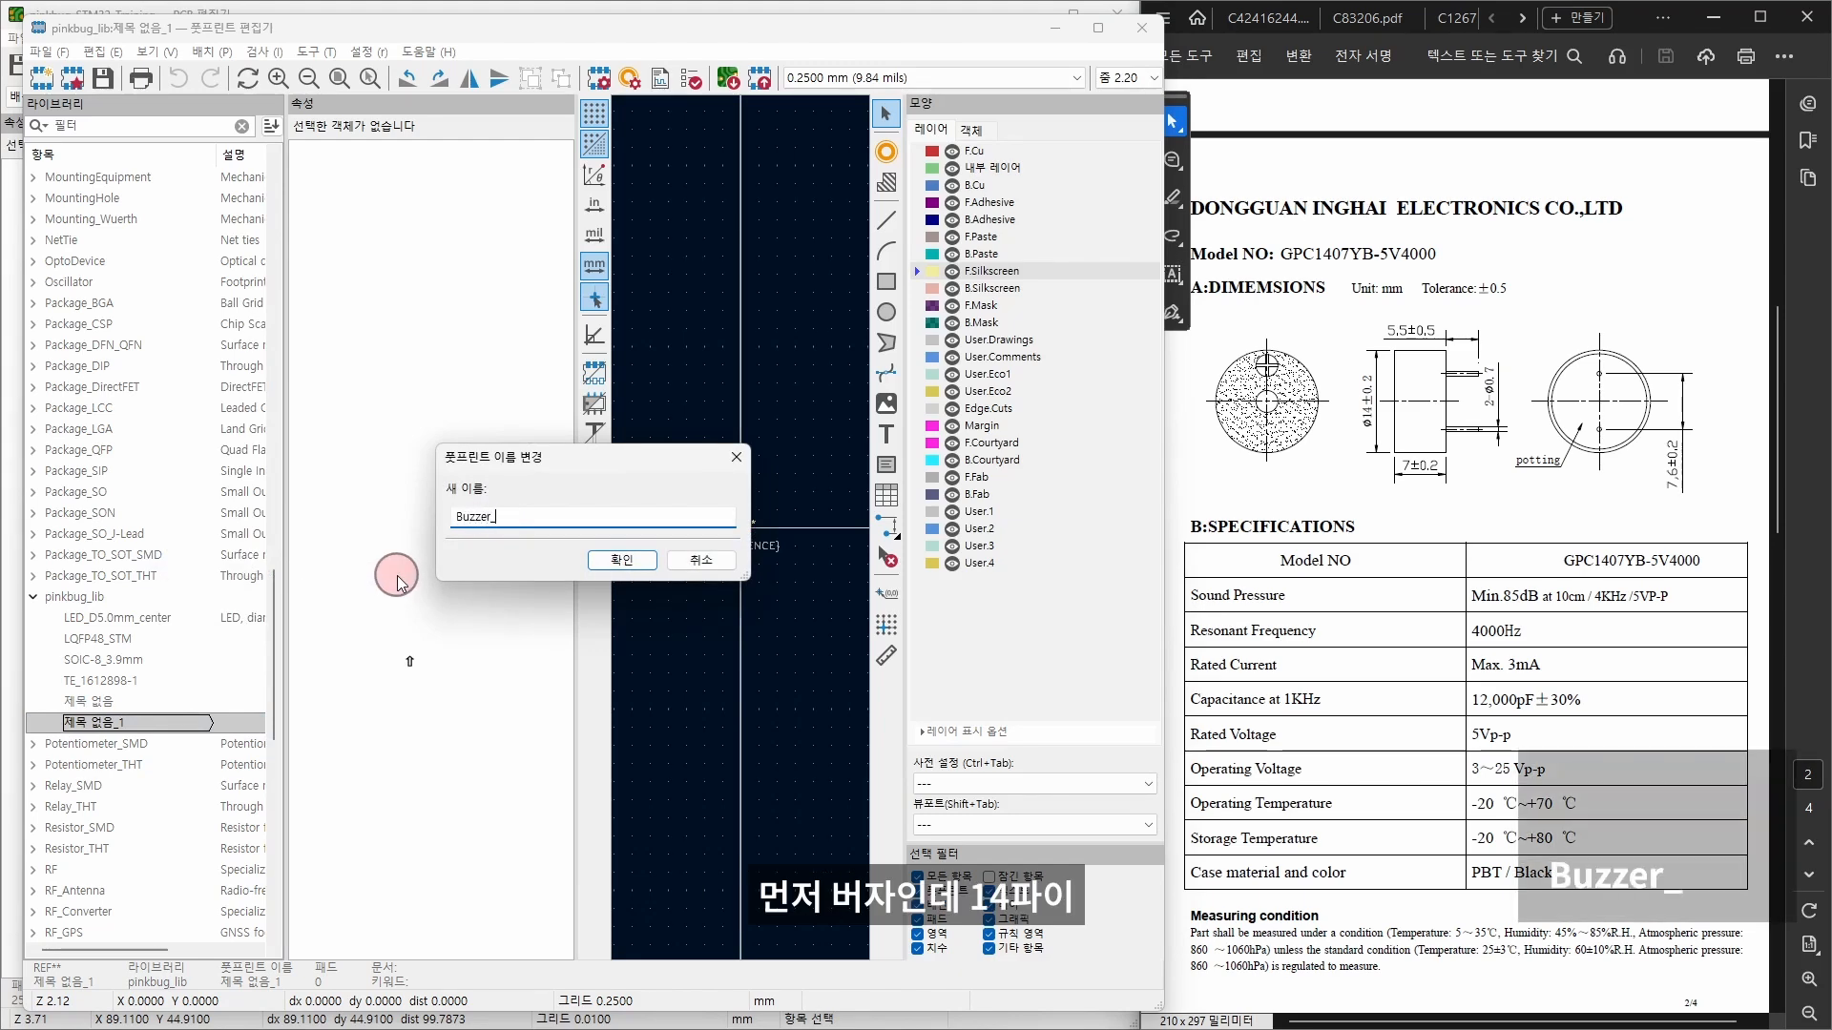
{"action": "type", "text": "r_"}
{"action": "scroll", "coordinate": [1364, 422], "scroll_direction": "up", "scroll_amount": 2, "text": "ctrl"}
{"action": "left_click", "coordinate": [593, 512]}
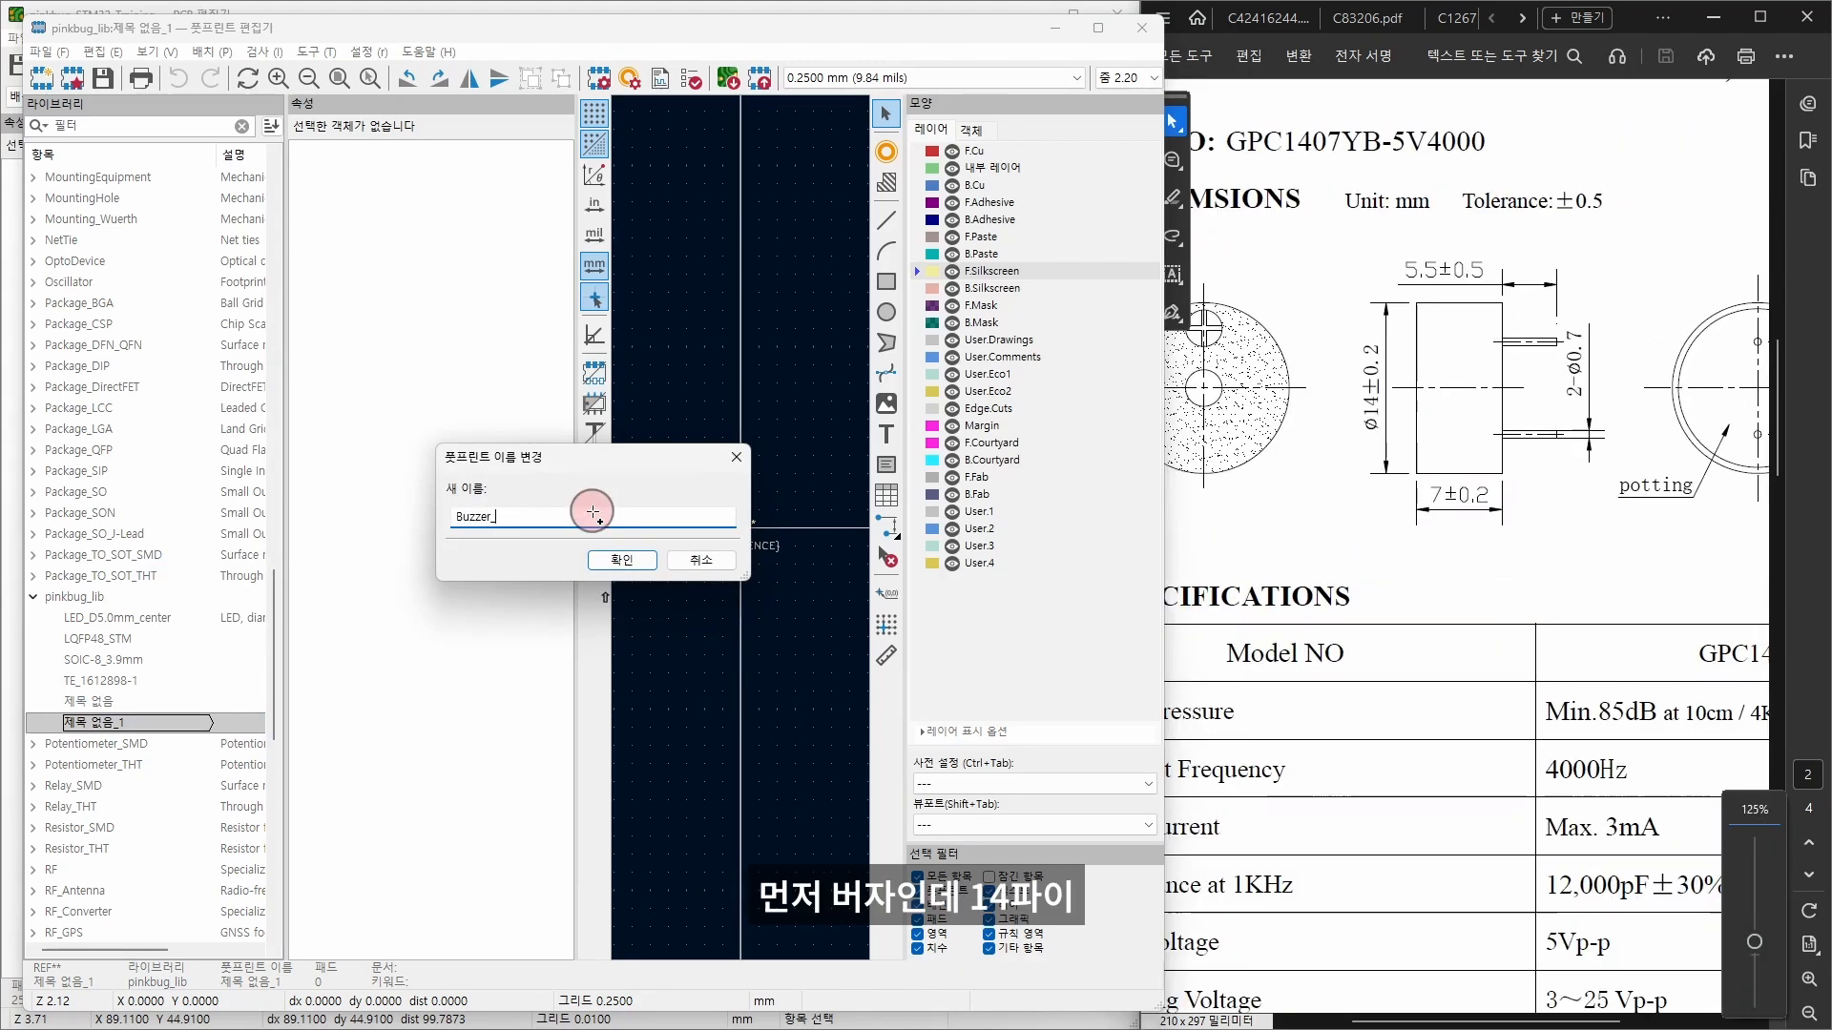
{"action": "type", "text": "THT_1"}
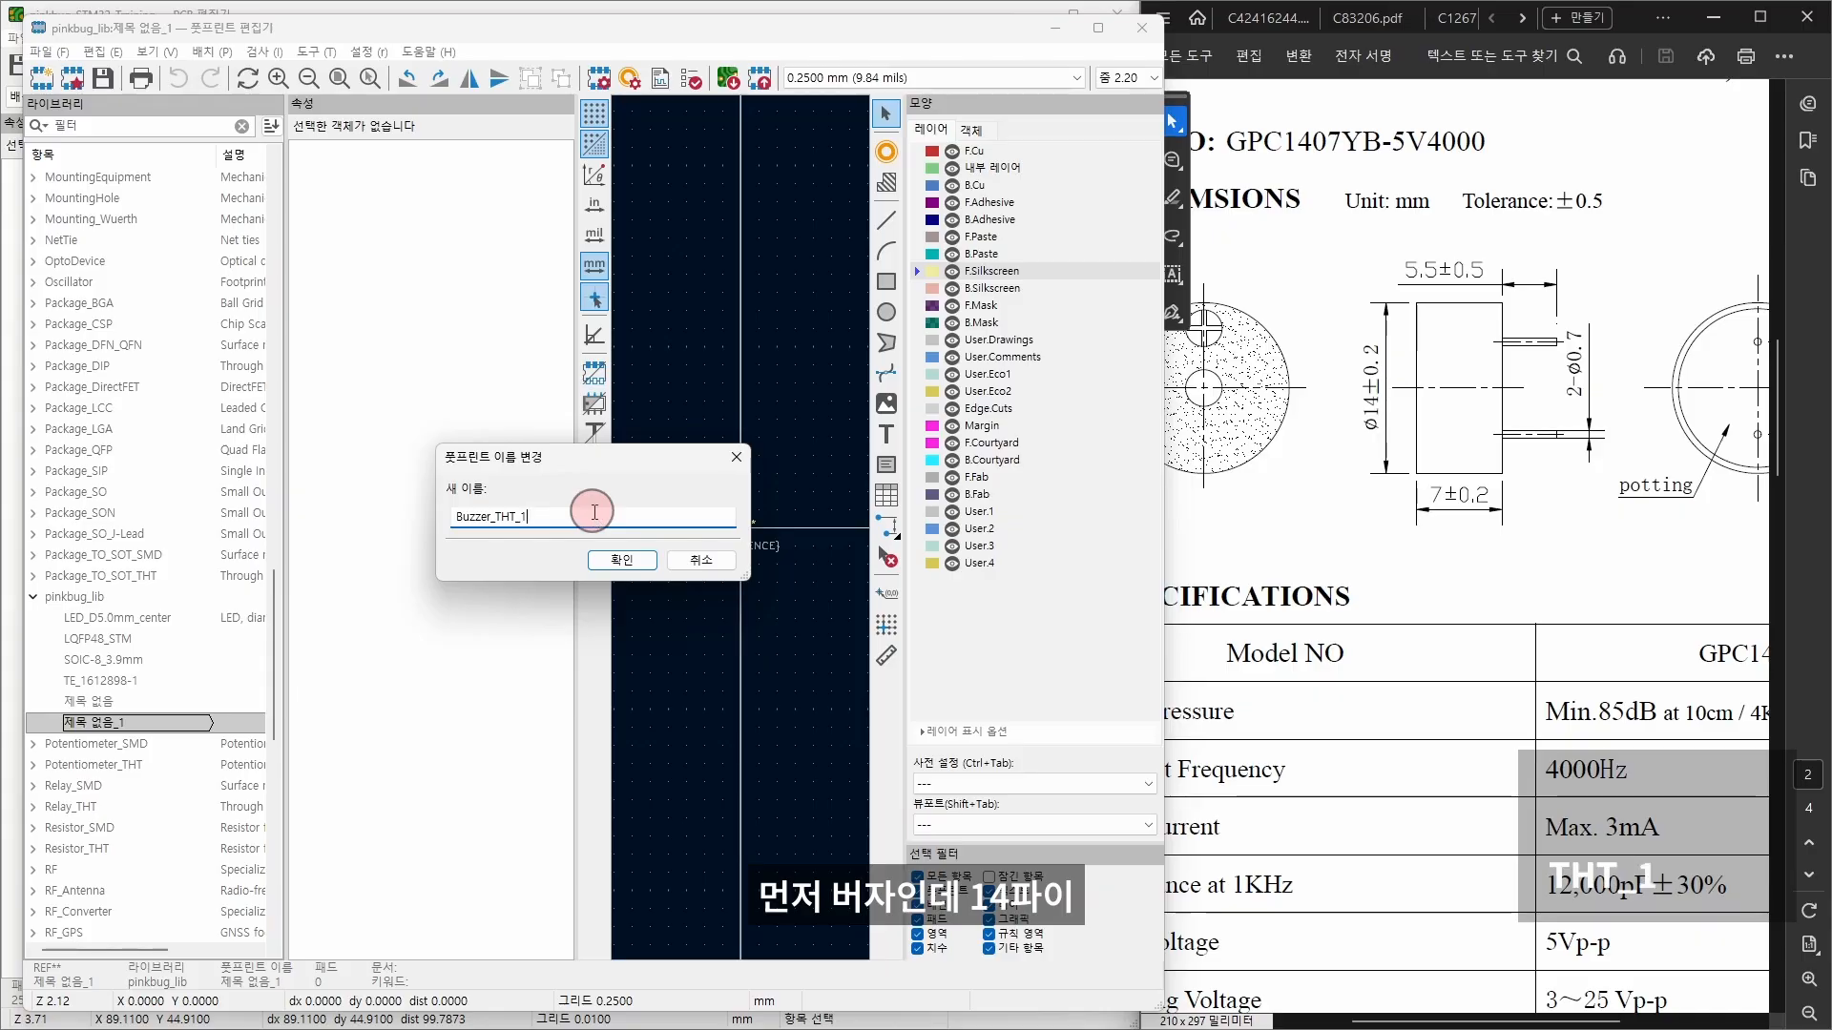
{"action": "type", "text": "4mm"}
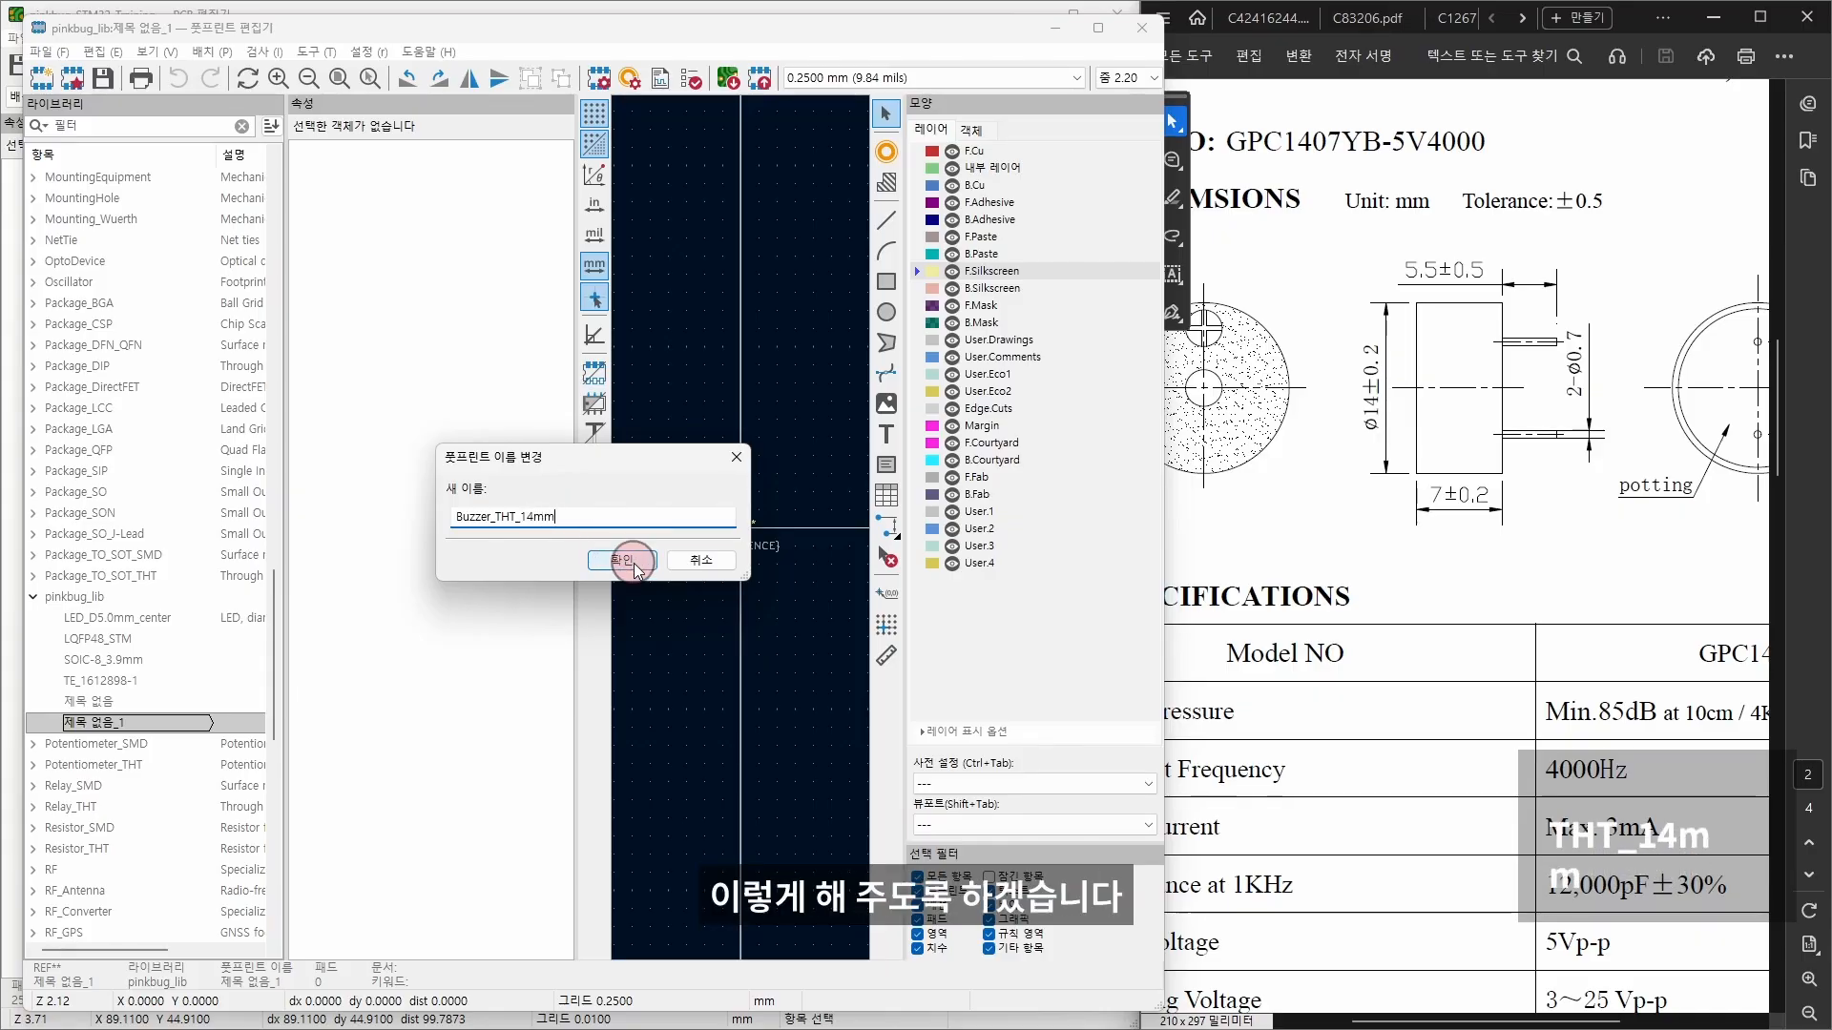
Step: Check the buzzer's pin dimensions in the datasheet and set the footprint's component type to through-hole (스루홀)
{"action": "scroll", "coordinate": [1660, 475], "scroll_direction": "down", "scroll_amount": 1, "text": "ctrl"}
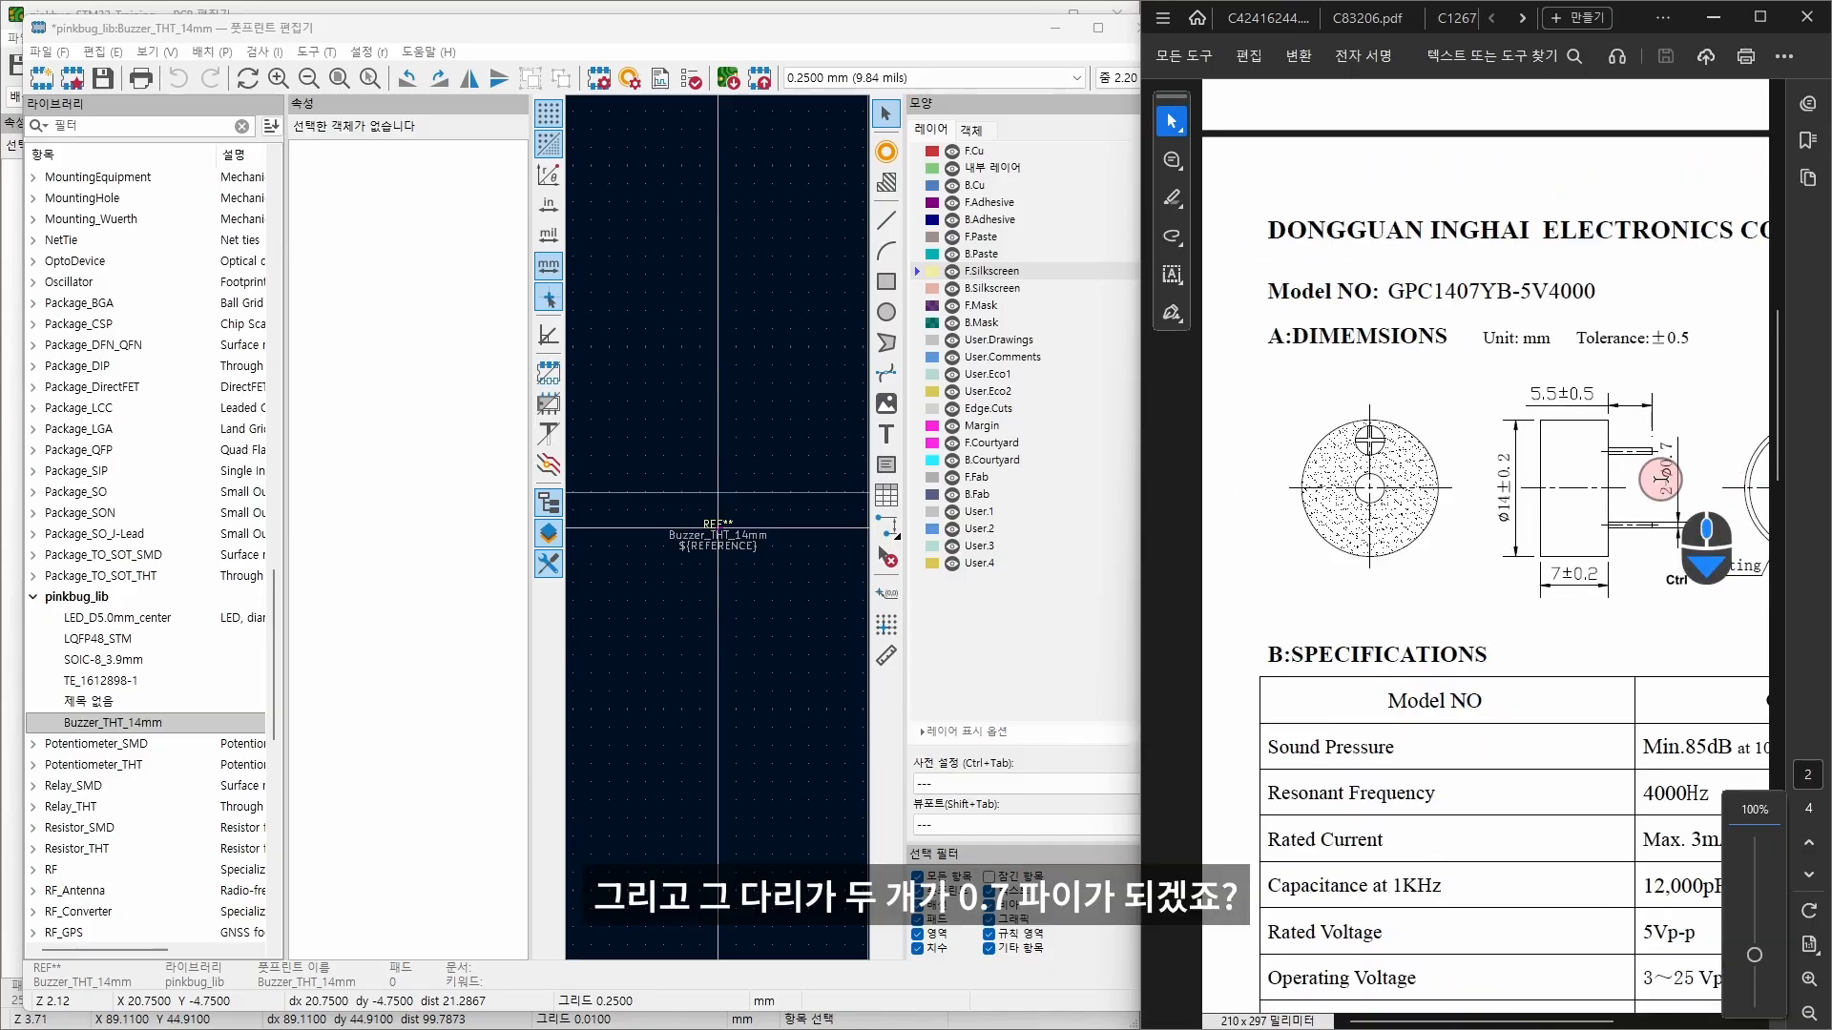
{"action": "scroll", "coordinate": [1505, 429], "scroll_direction": "up", "scroll_amount": 1, "text": "ctrl"}
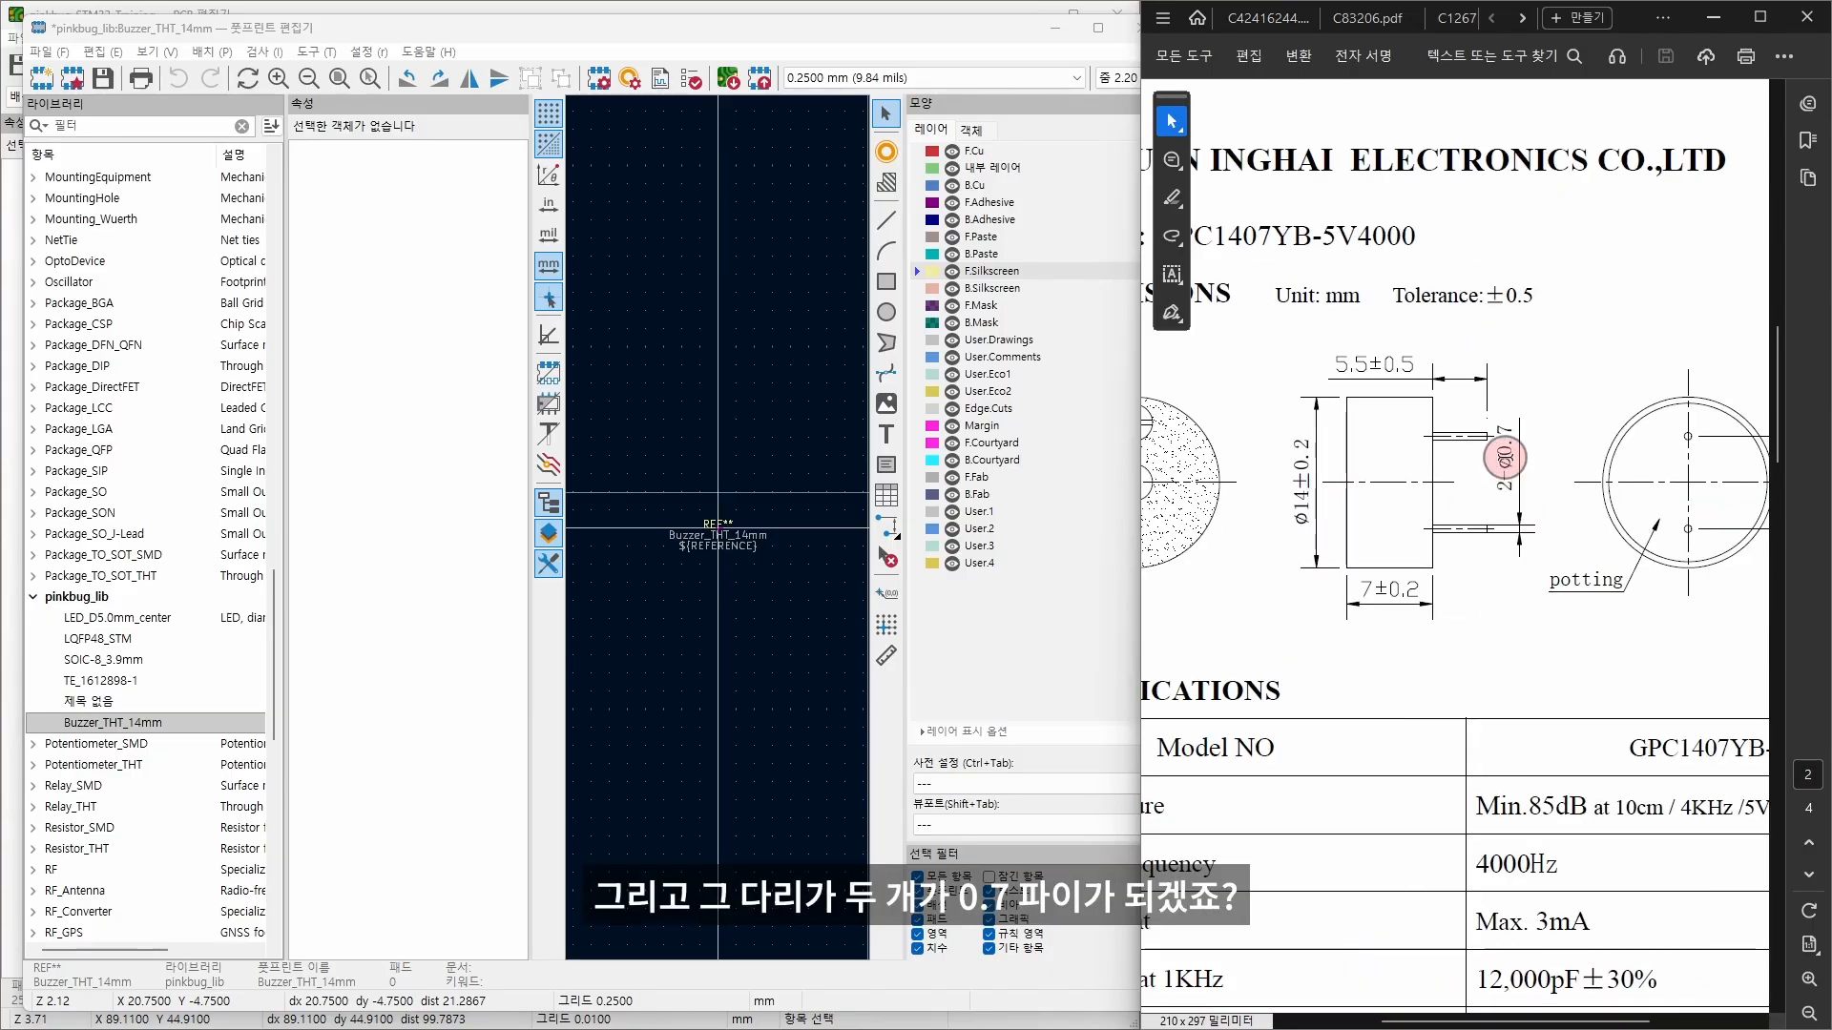
{"action": "left_click_drag", "start_coordinate": [1503, 458], "coordinate": [1502, 420]}
{"action": "left_click", "coordinate": [1579, 404]}
{"action": "scroll", "coordinate": [1591, 443], "scroll_direction": "right", "scroll_amount": 2}
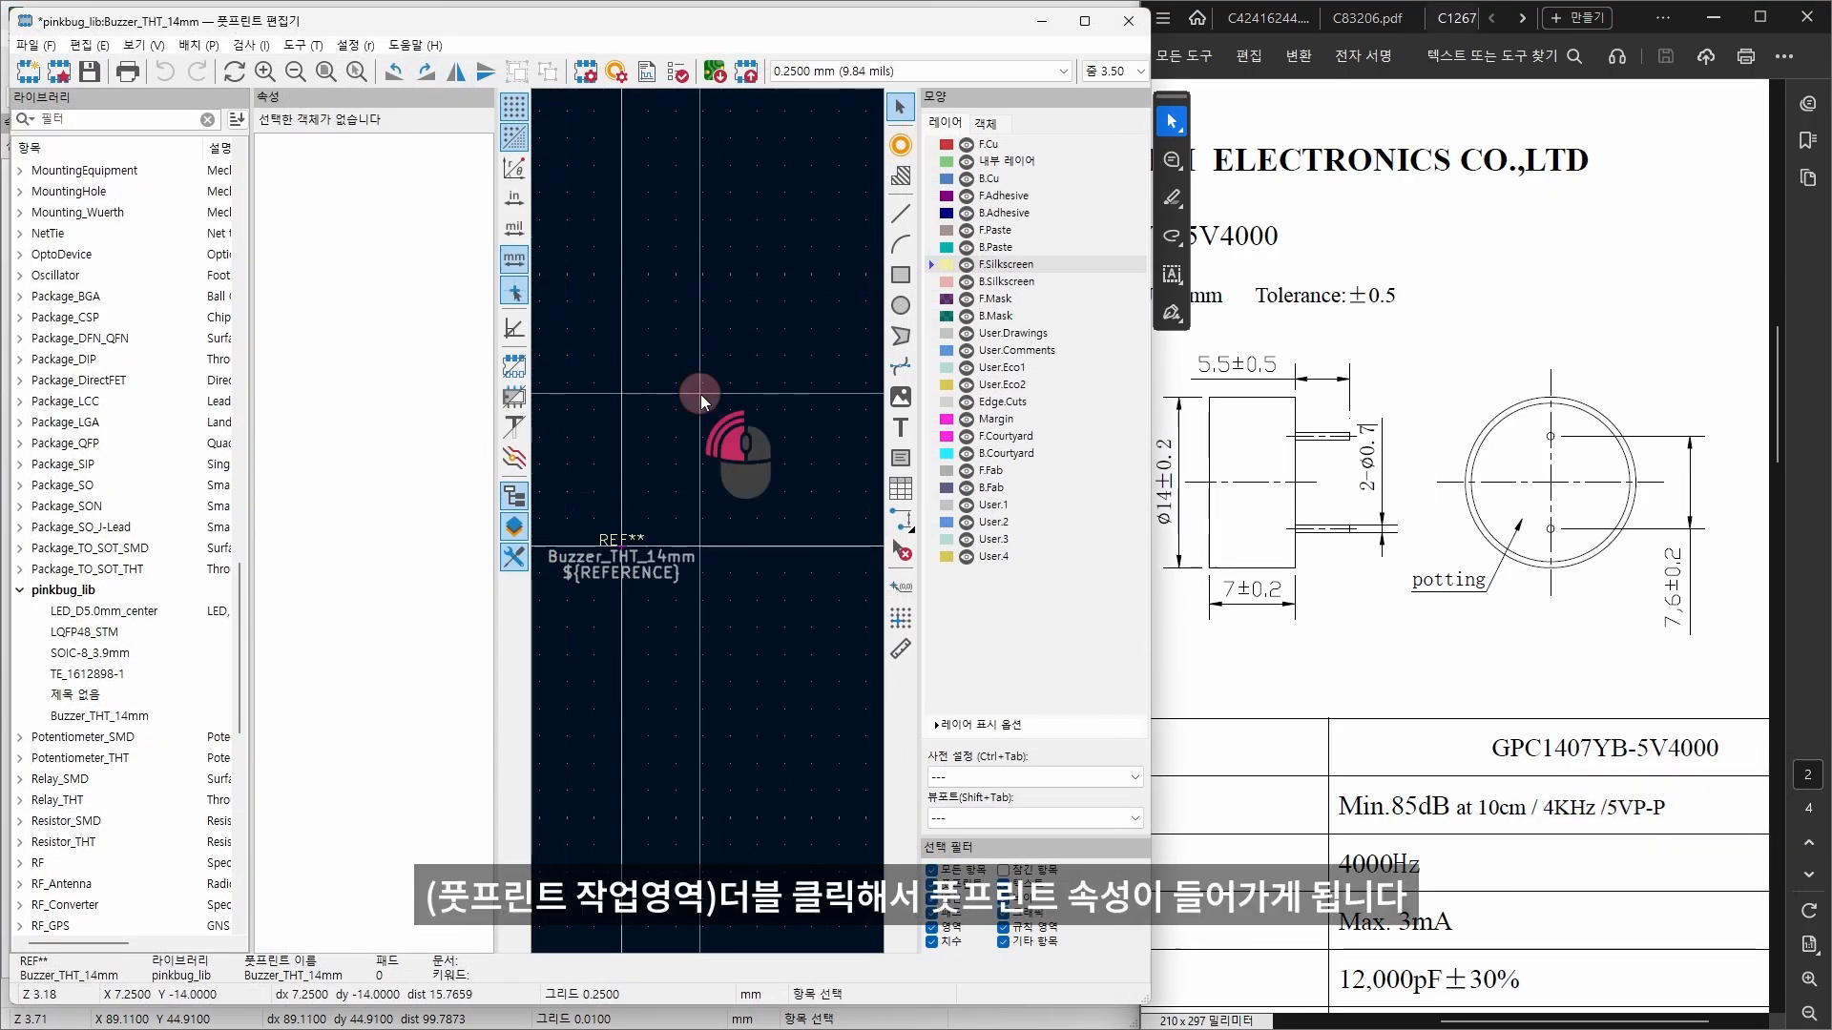
{"action": "double_click", "coordinate": [700, 393]}
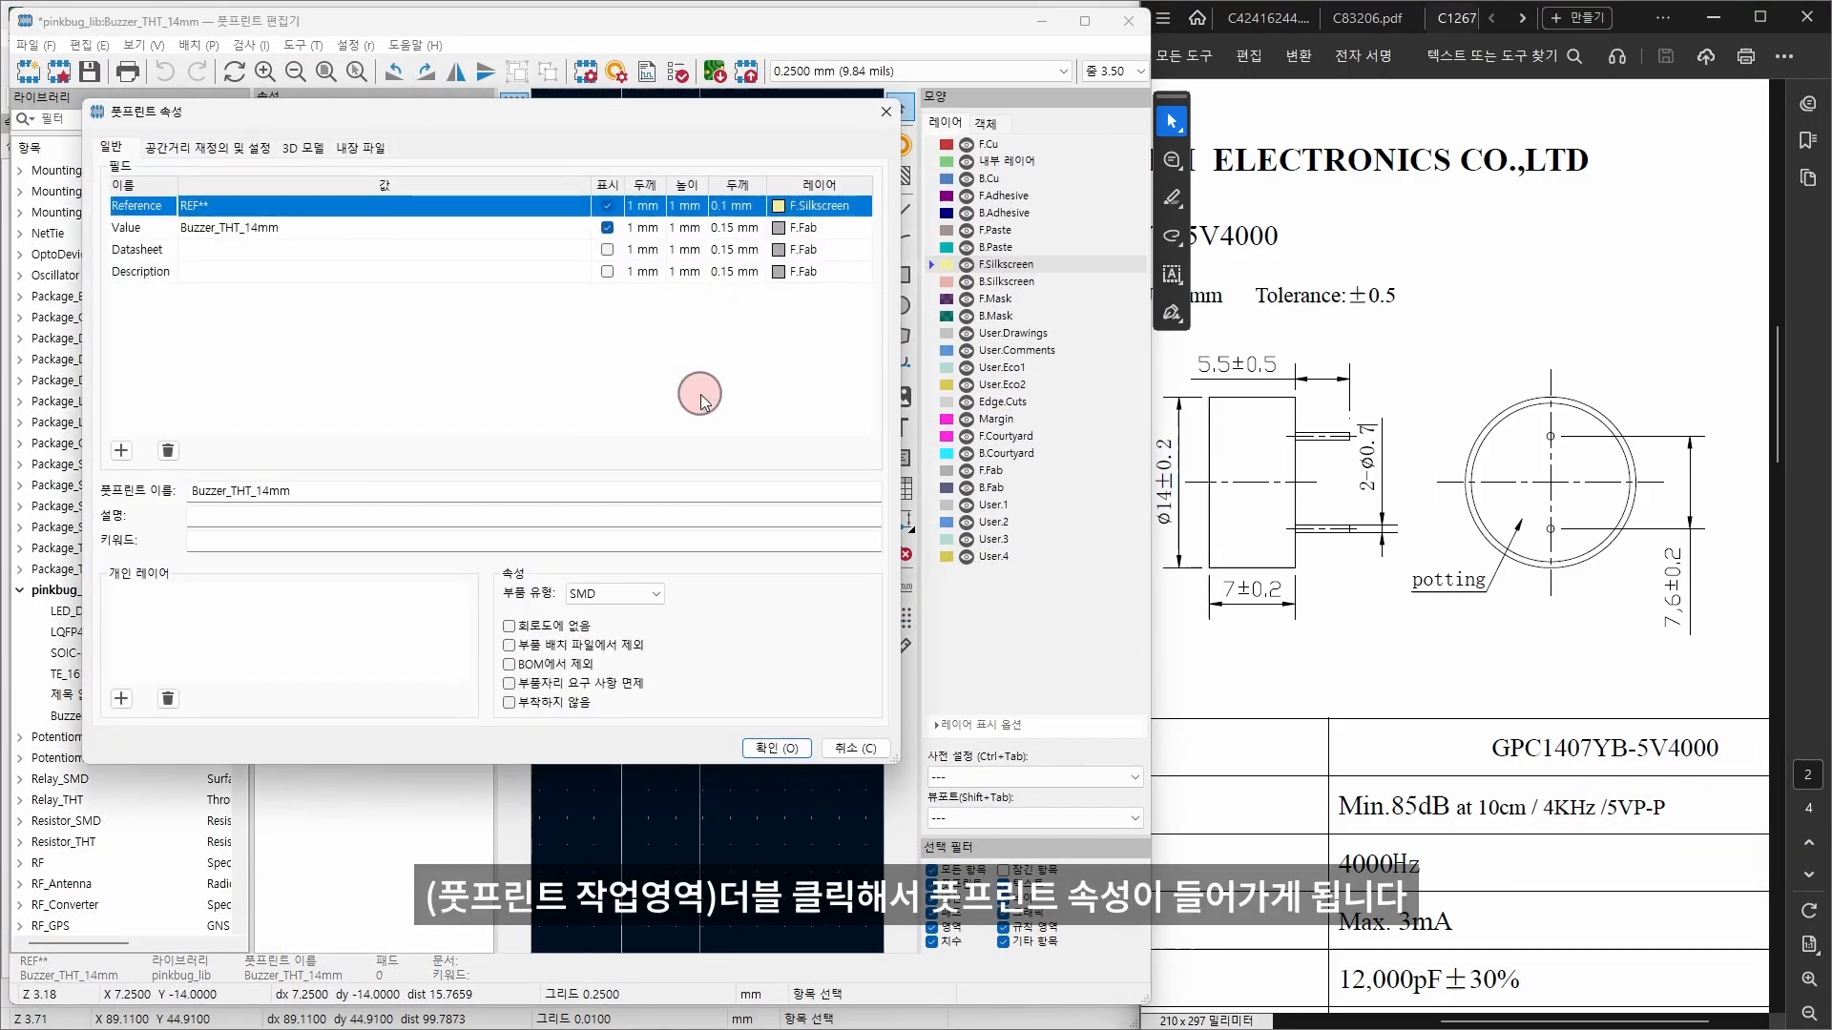
{"action": "left_click", "coordinate": [611, 595]}
{"action": "left_click", "coordinate": [639, 613]}
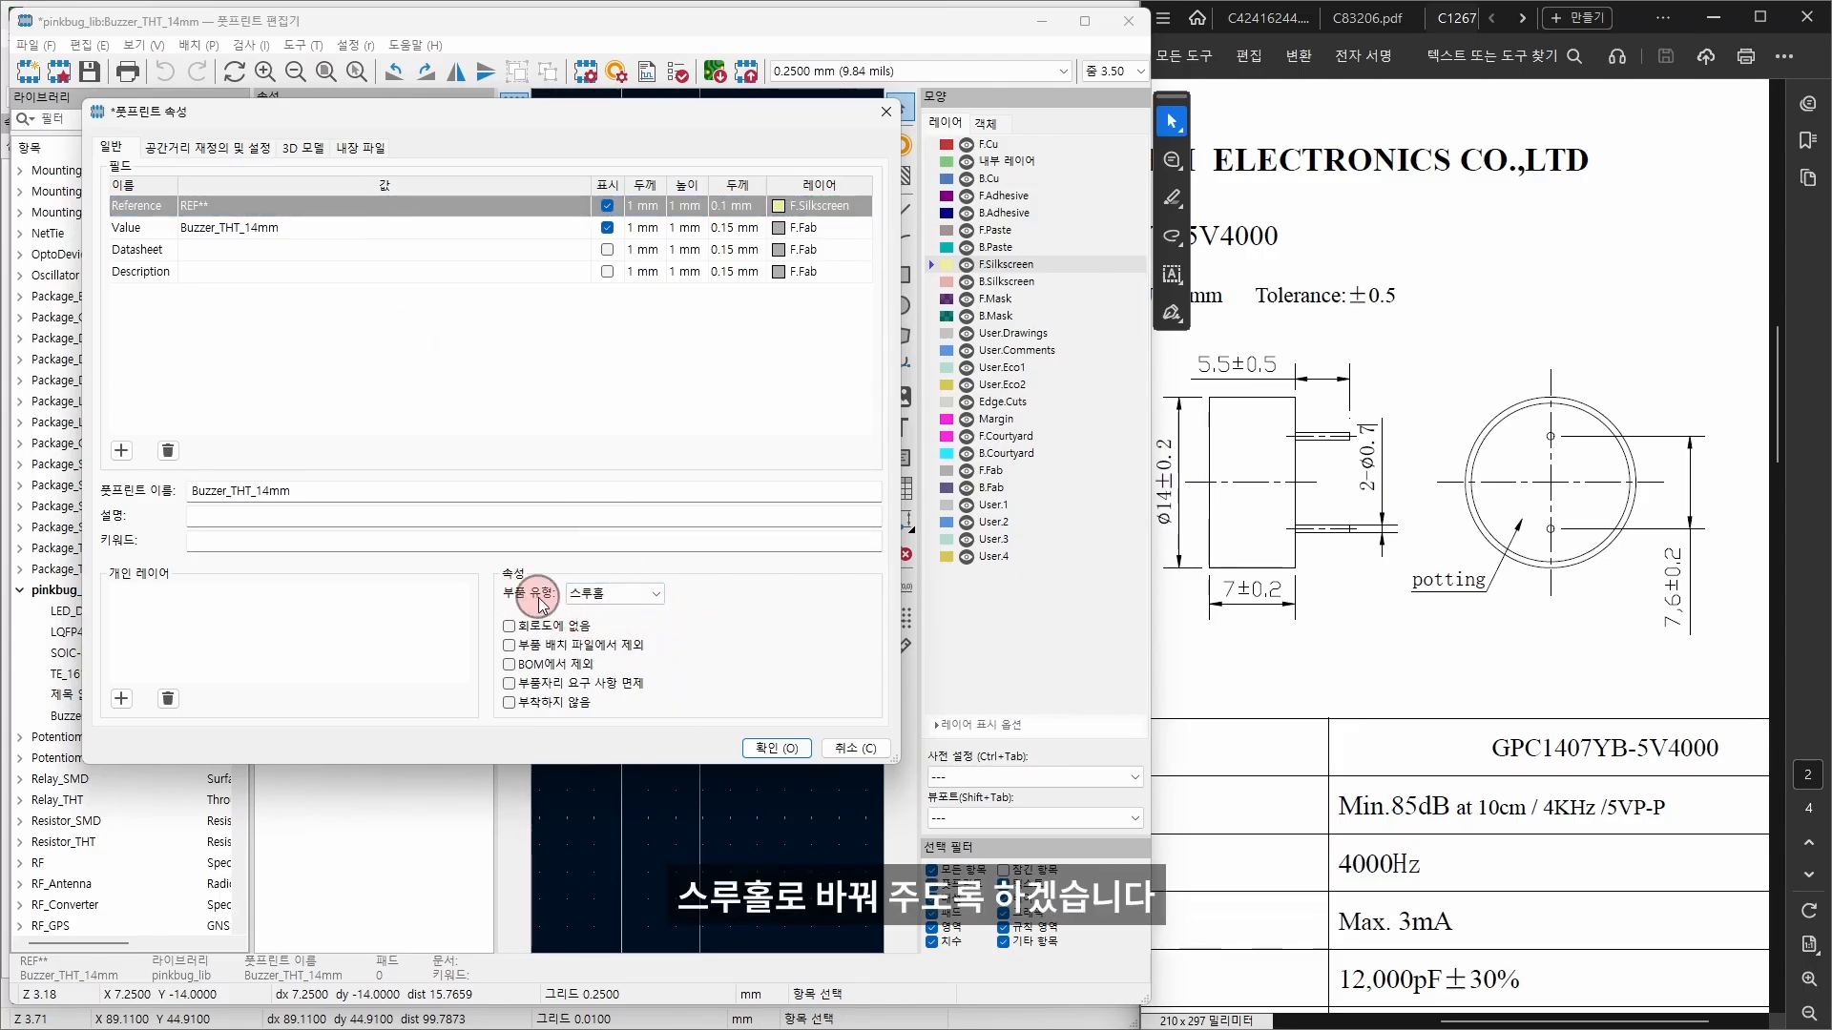
{"action": "left_click", "coordinate": [770, 750]}
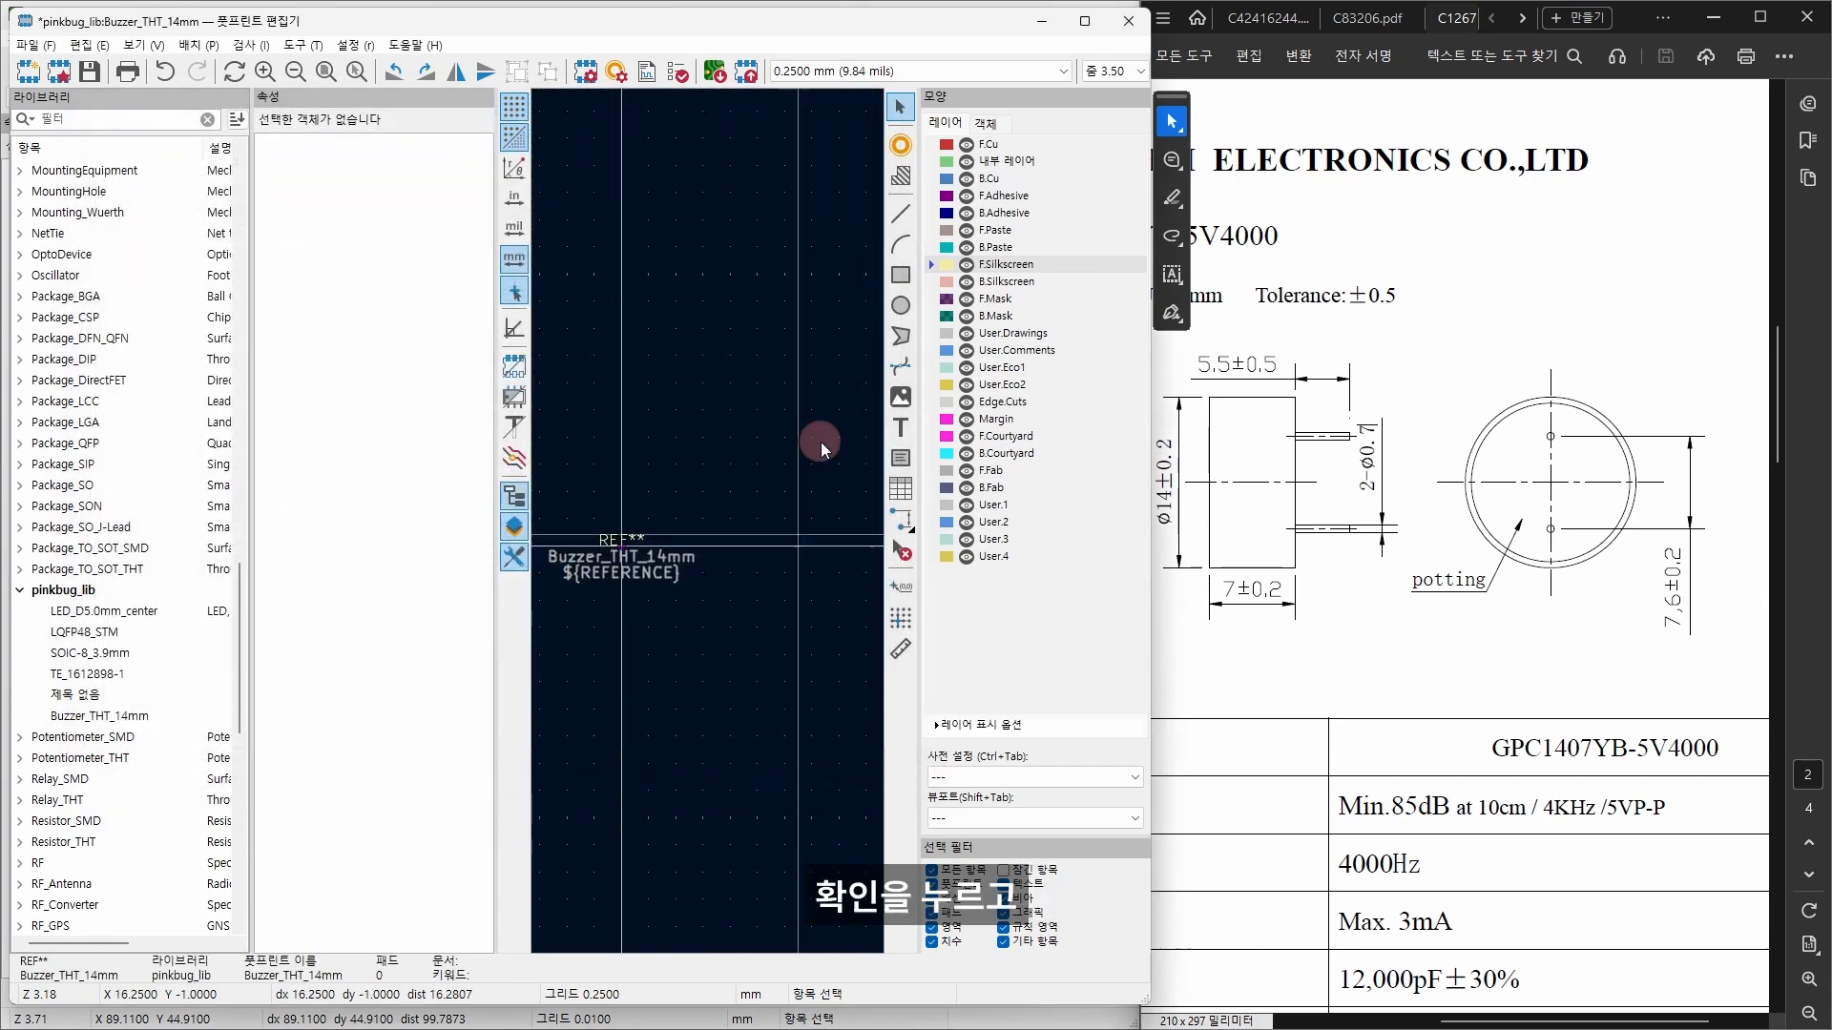
Step: Set the default pad properties to a circular through-hole pad, 1.5 mm in diameter, with a round 0.8 mm hole
{"action": "left_click", "coordinate": [616, 73]}
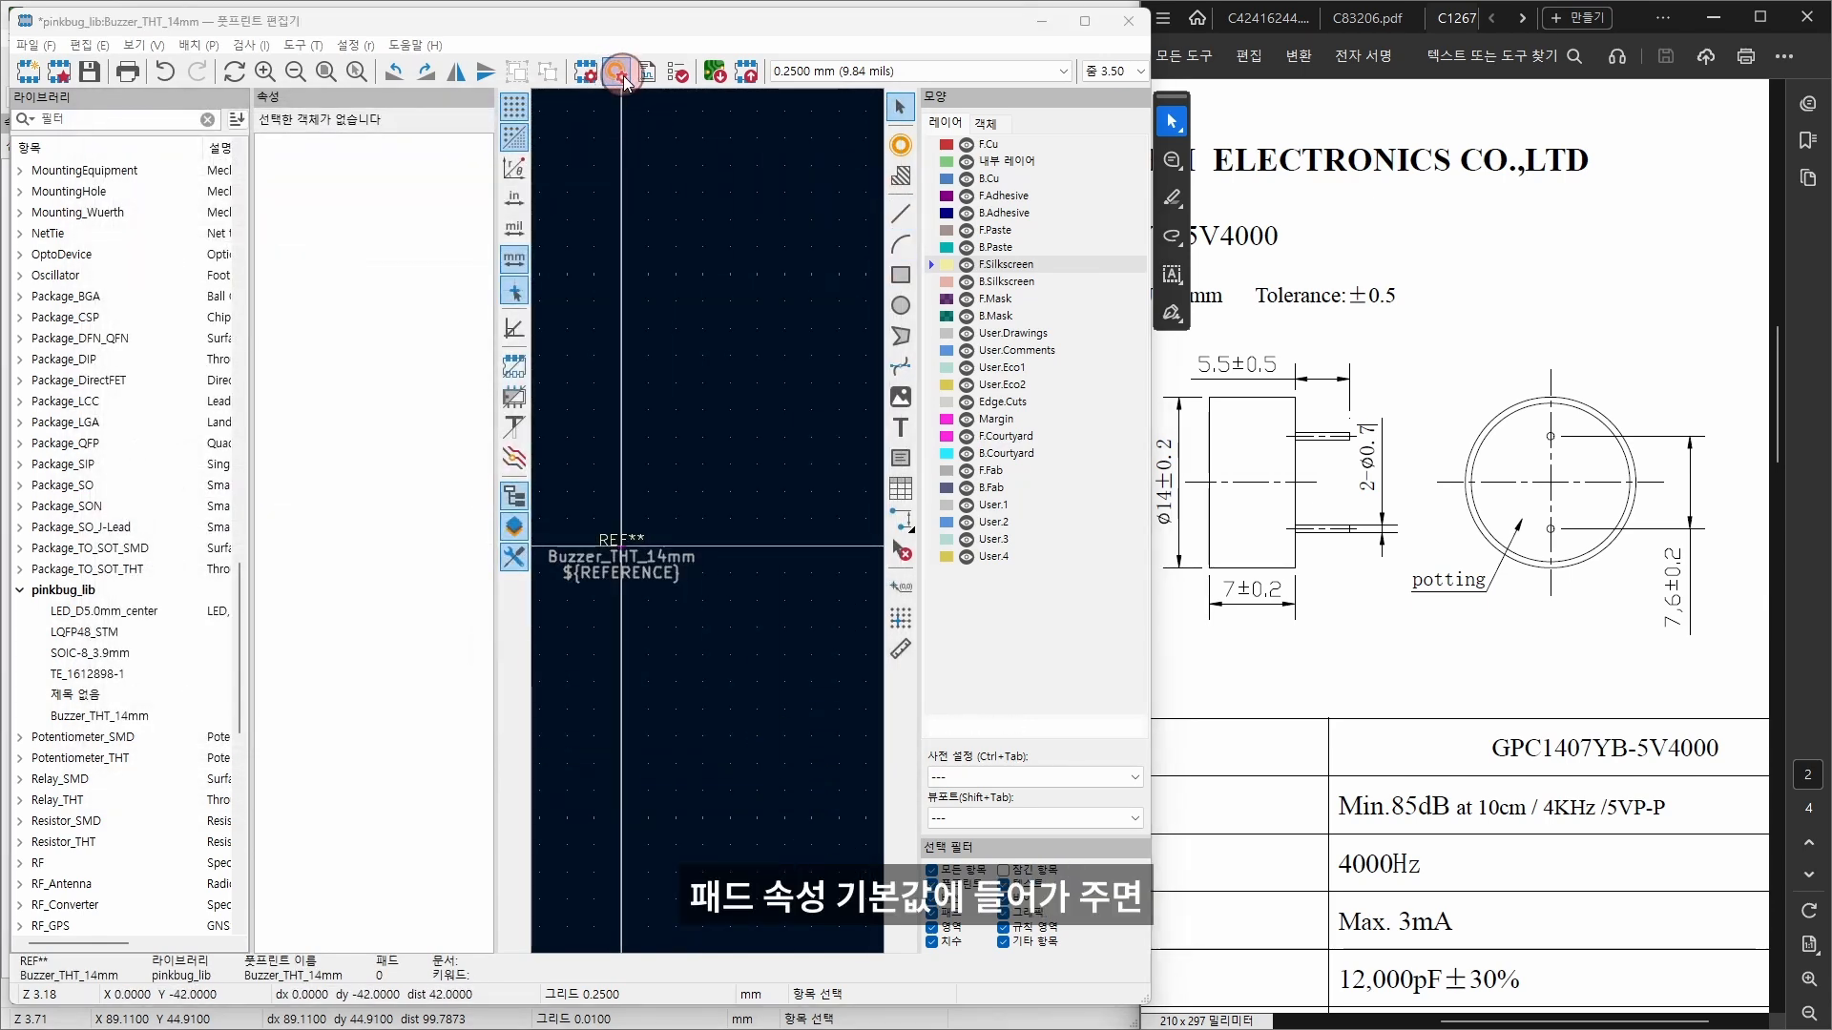
{"action": "left_click", "coordinate": [184, 285]}
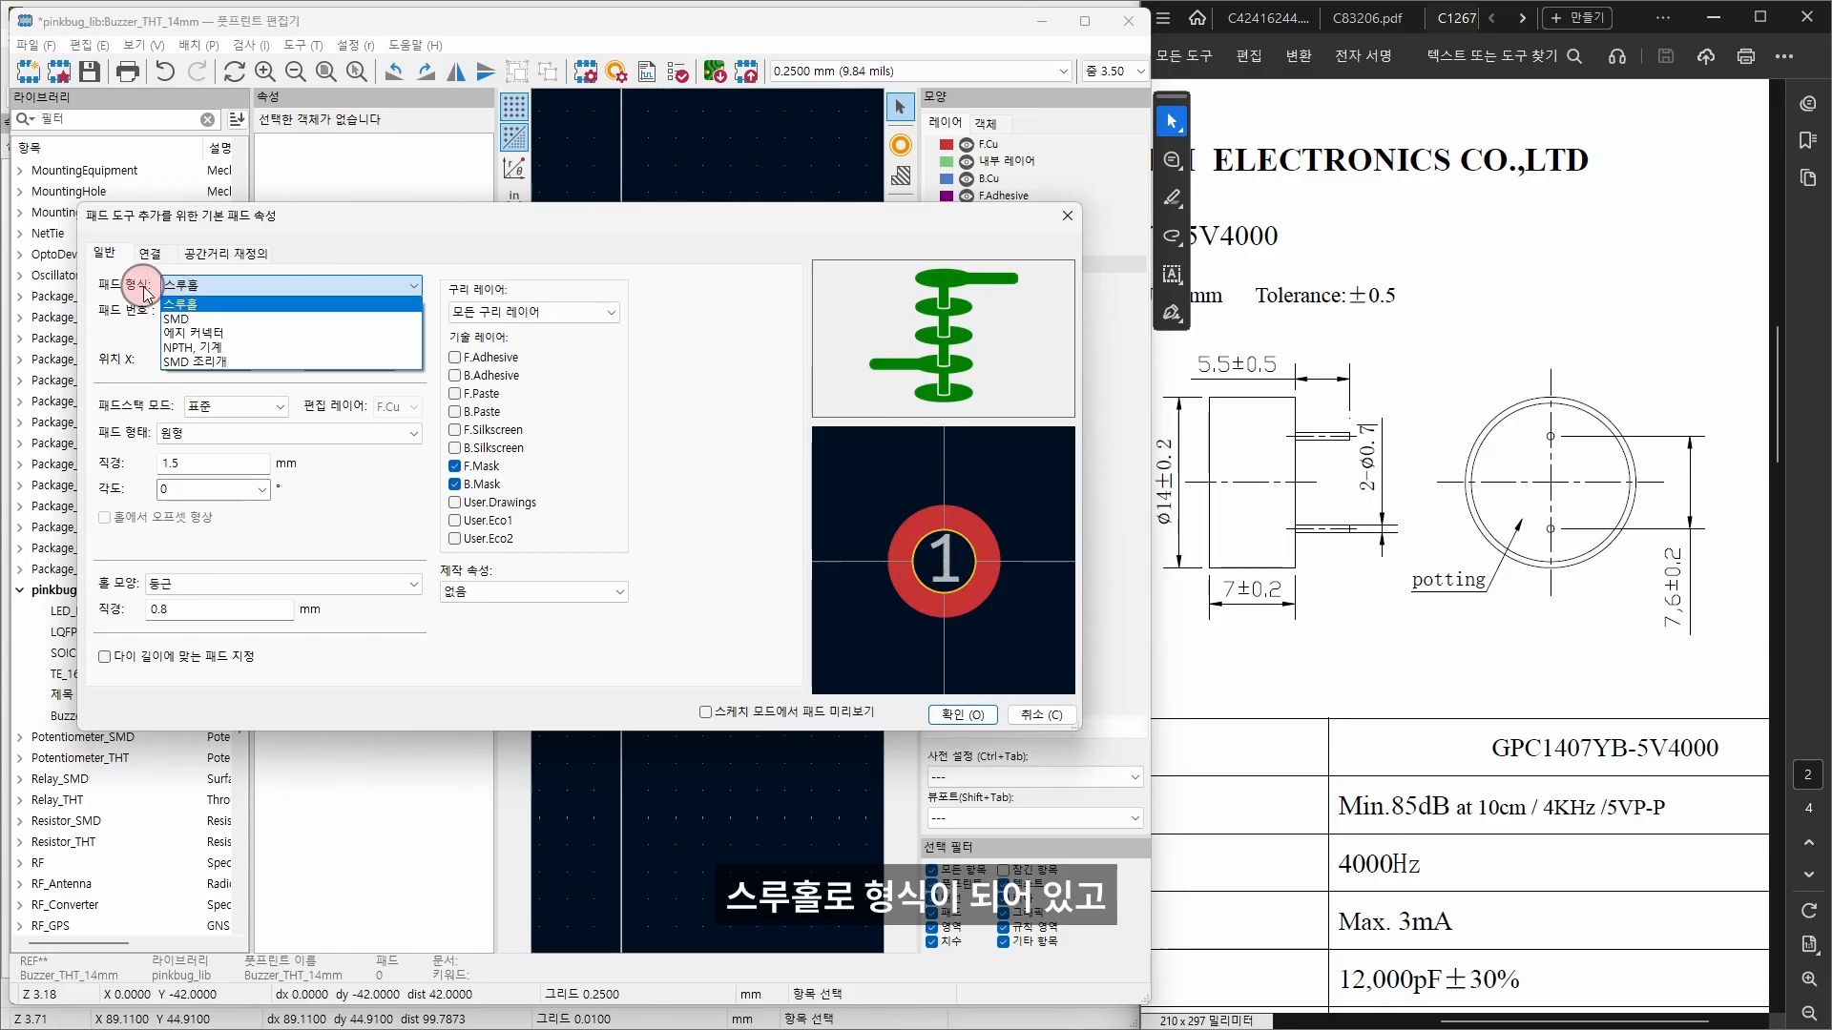
{"action": "left_click", "coordinate": [139, 288]}
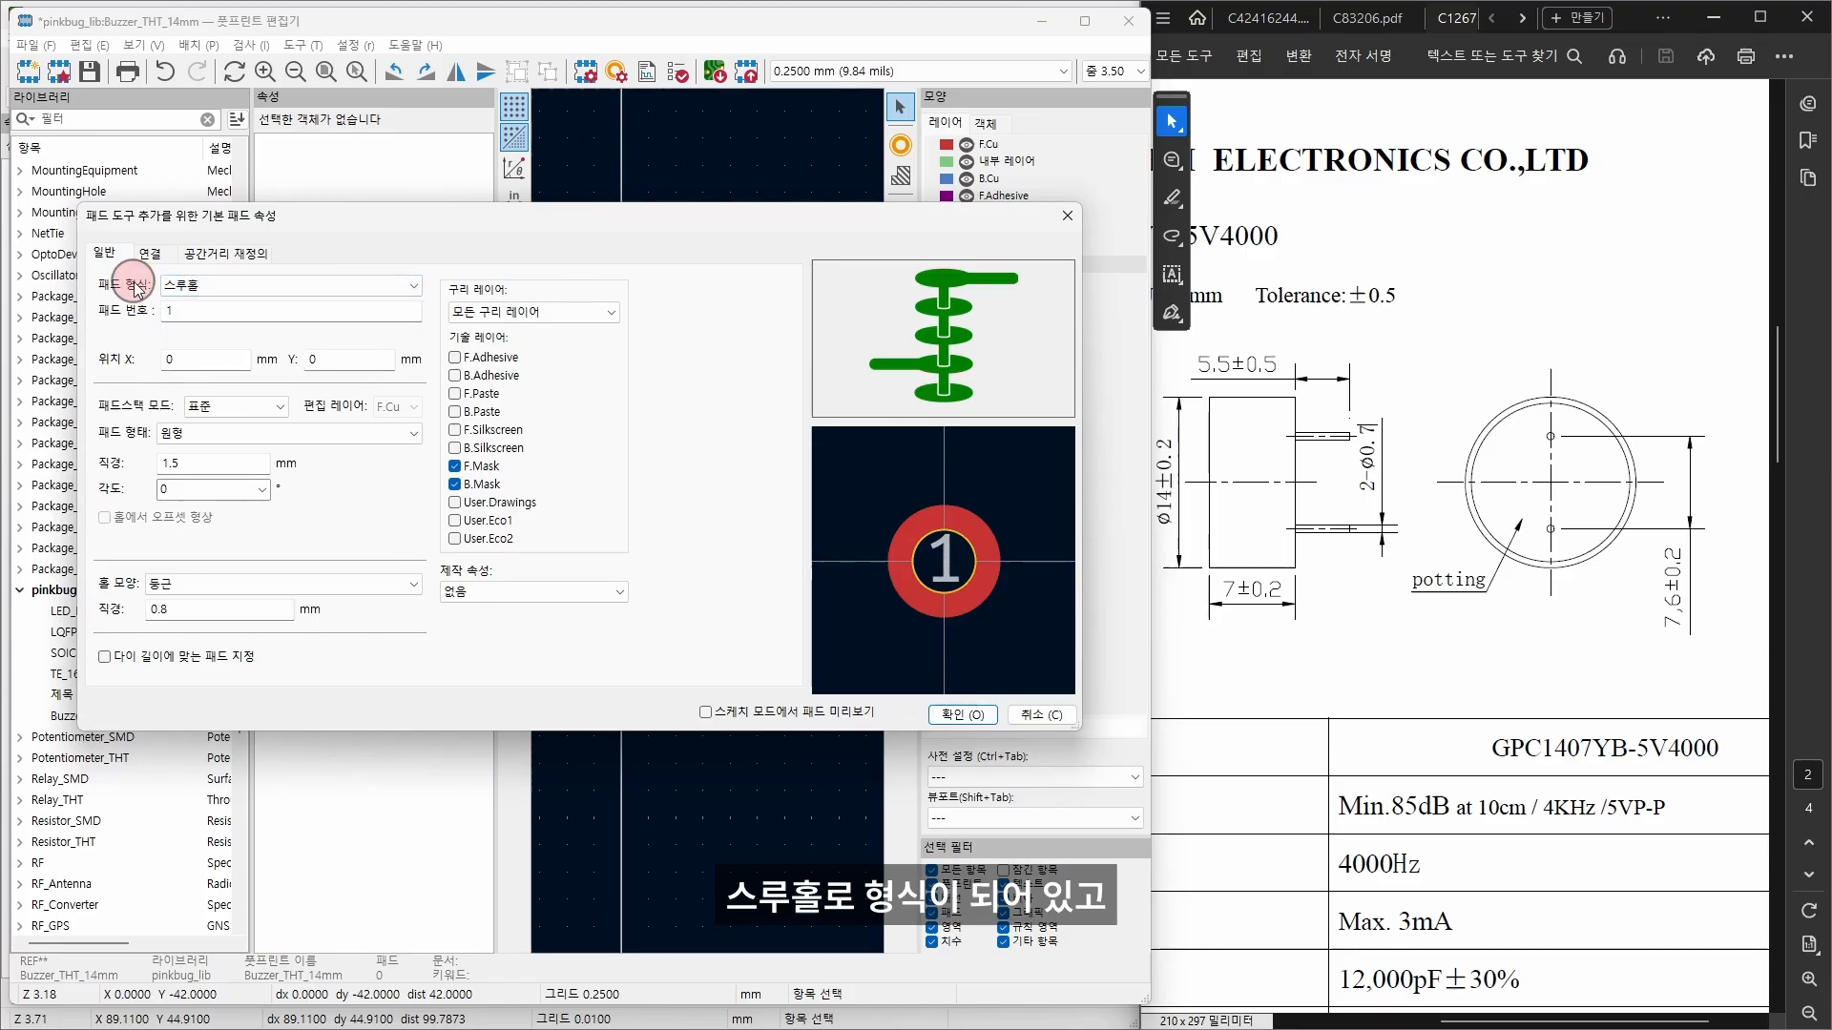
{"action": "left_click", "coordinate": [231, 435]}
{"action": "left_click", "coordinate": [231, 454]}
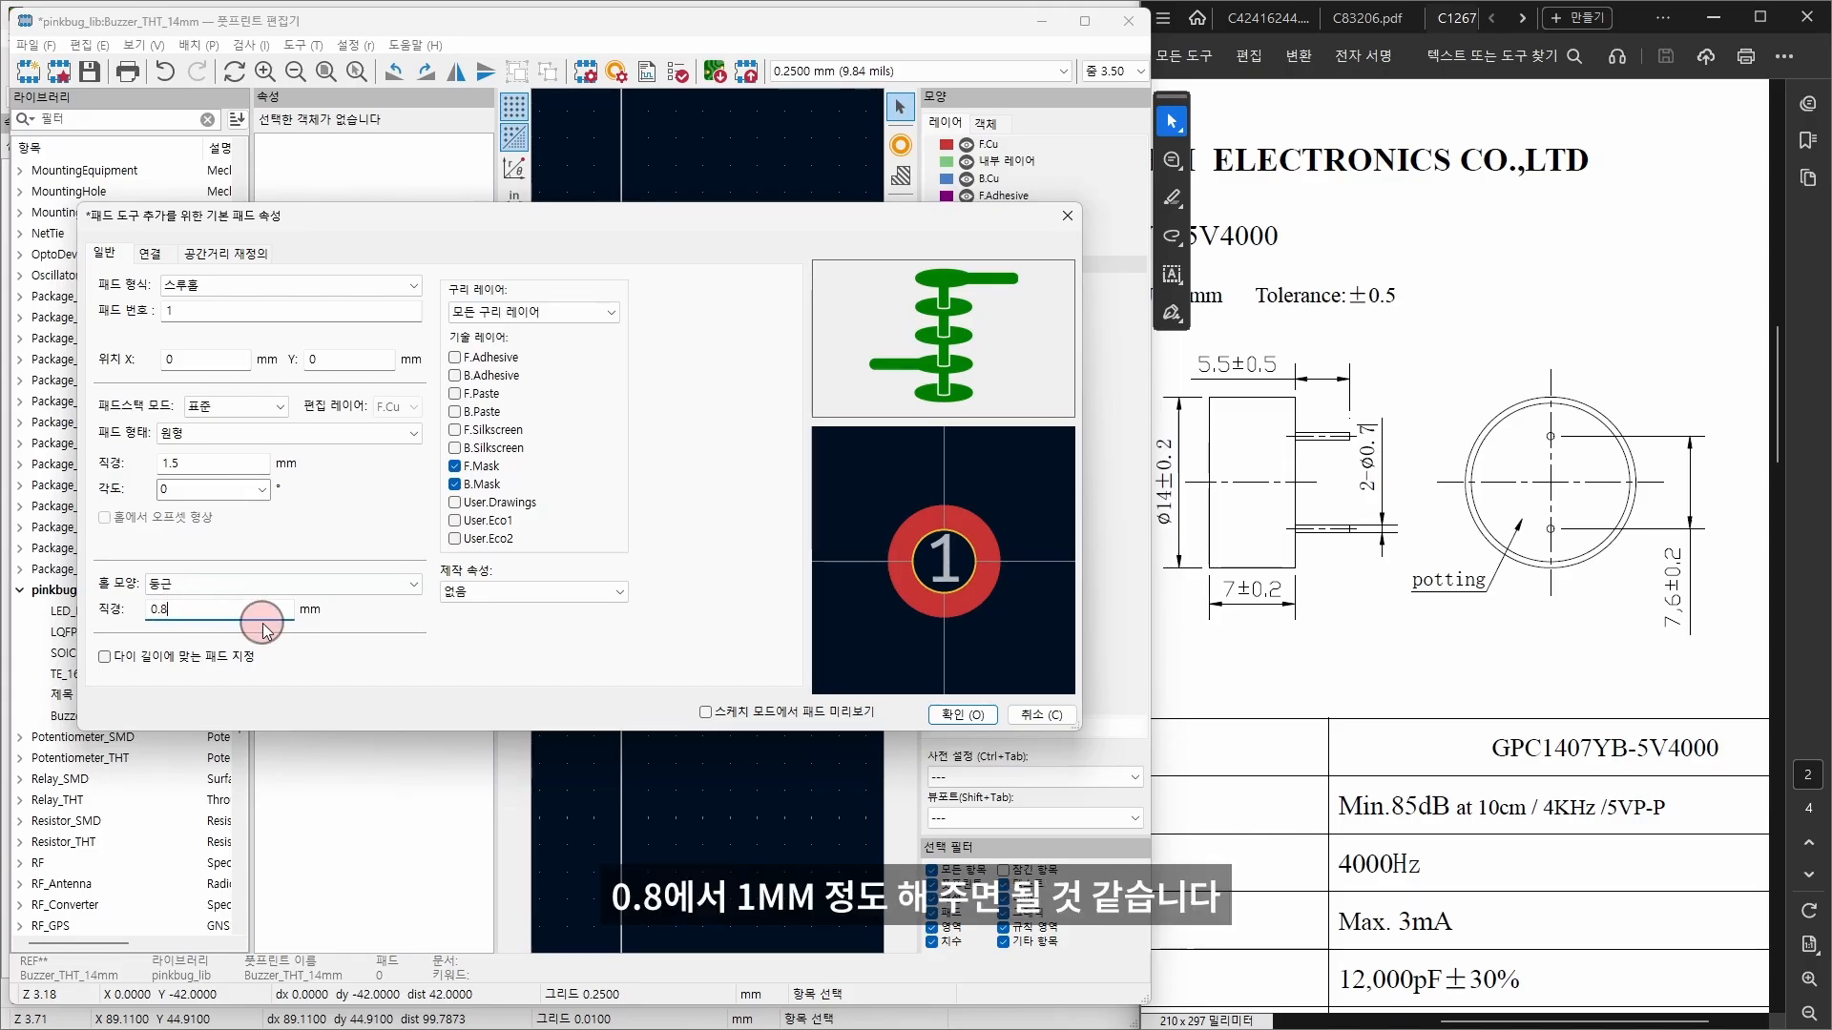
{"action": "left_click_drag", "start_coordinate": [174, 608], "coordinate": [142, 612]}
{"action": "left_click", "coordinate": [191, 613]}
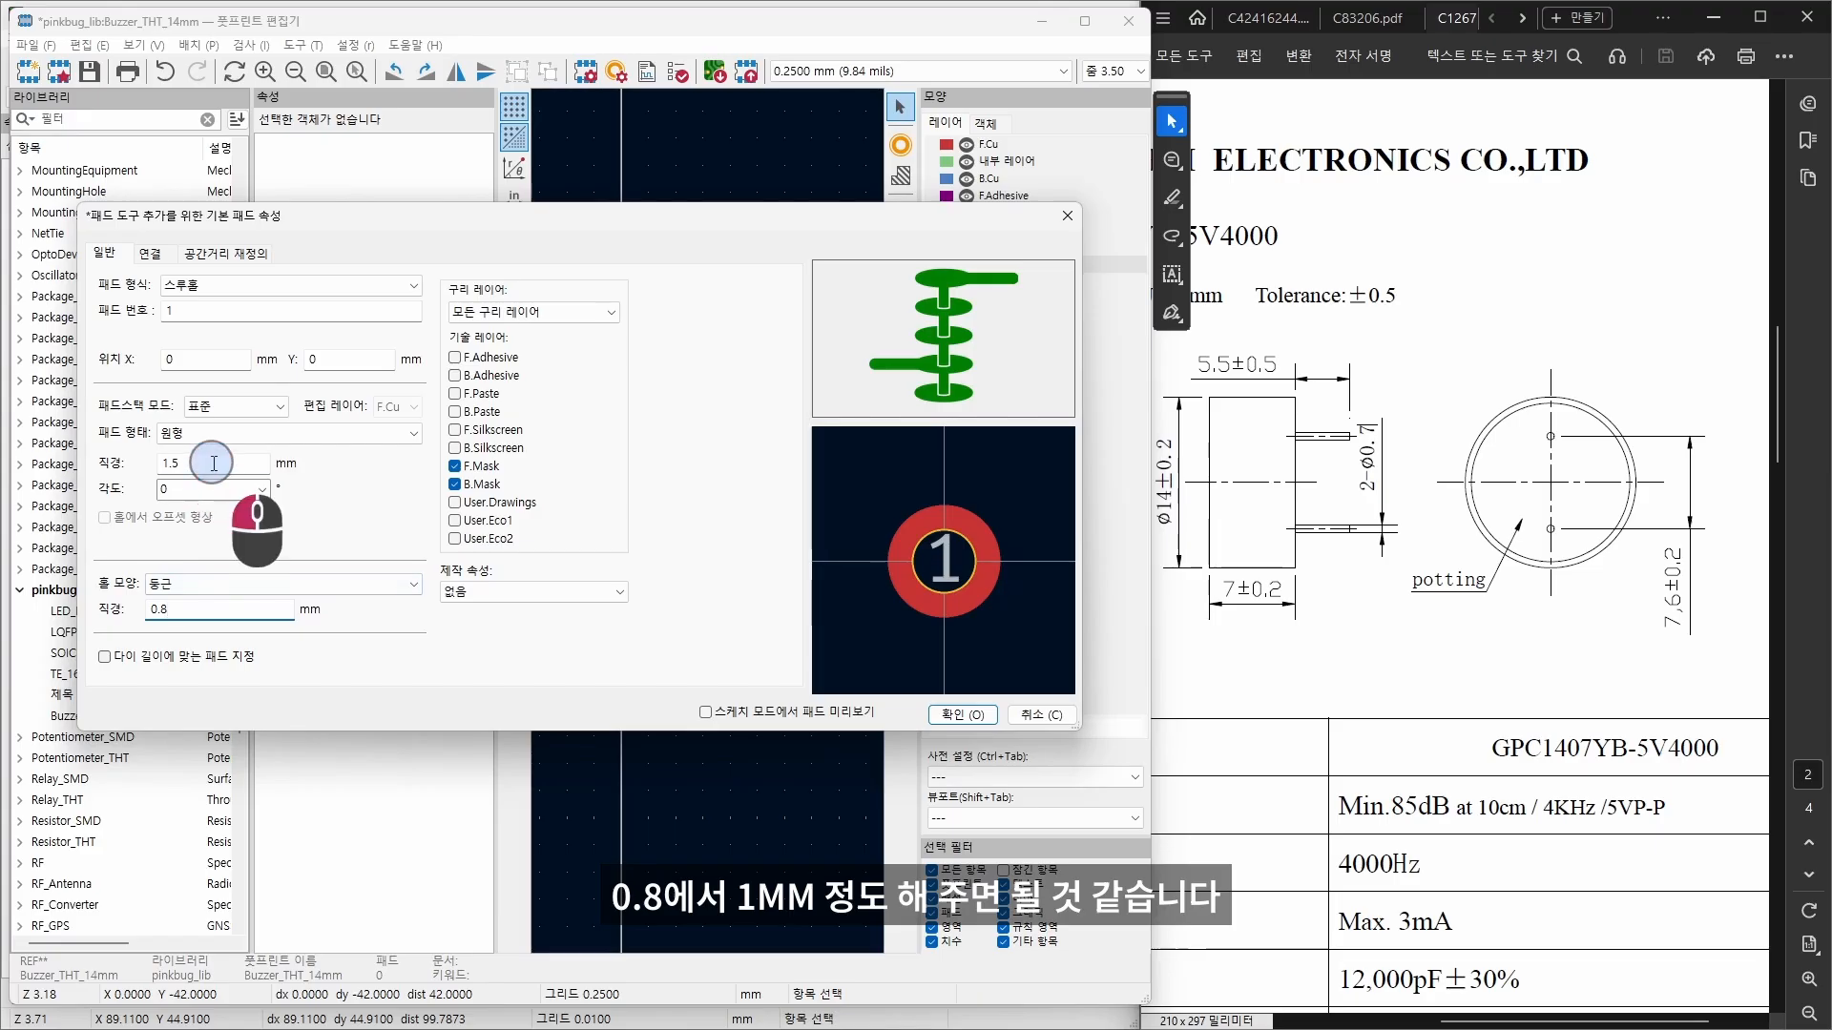
{"action": "left_click_drag", "start_coordinate": [214, 464], "coordinate": [170, 464]}
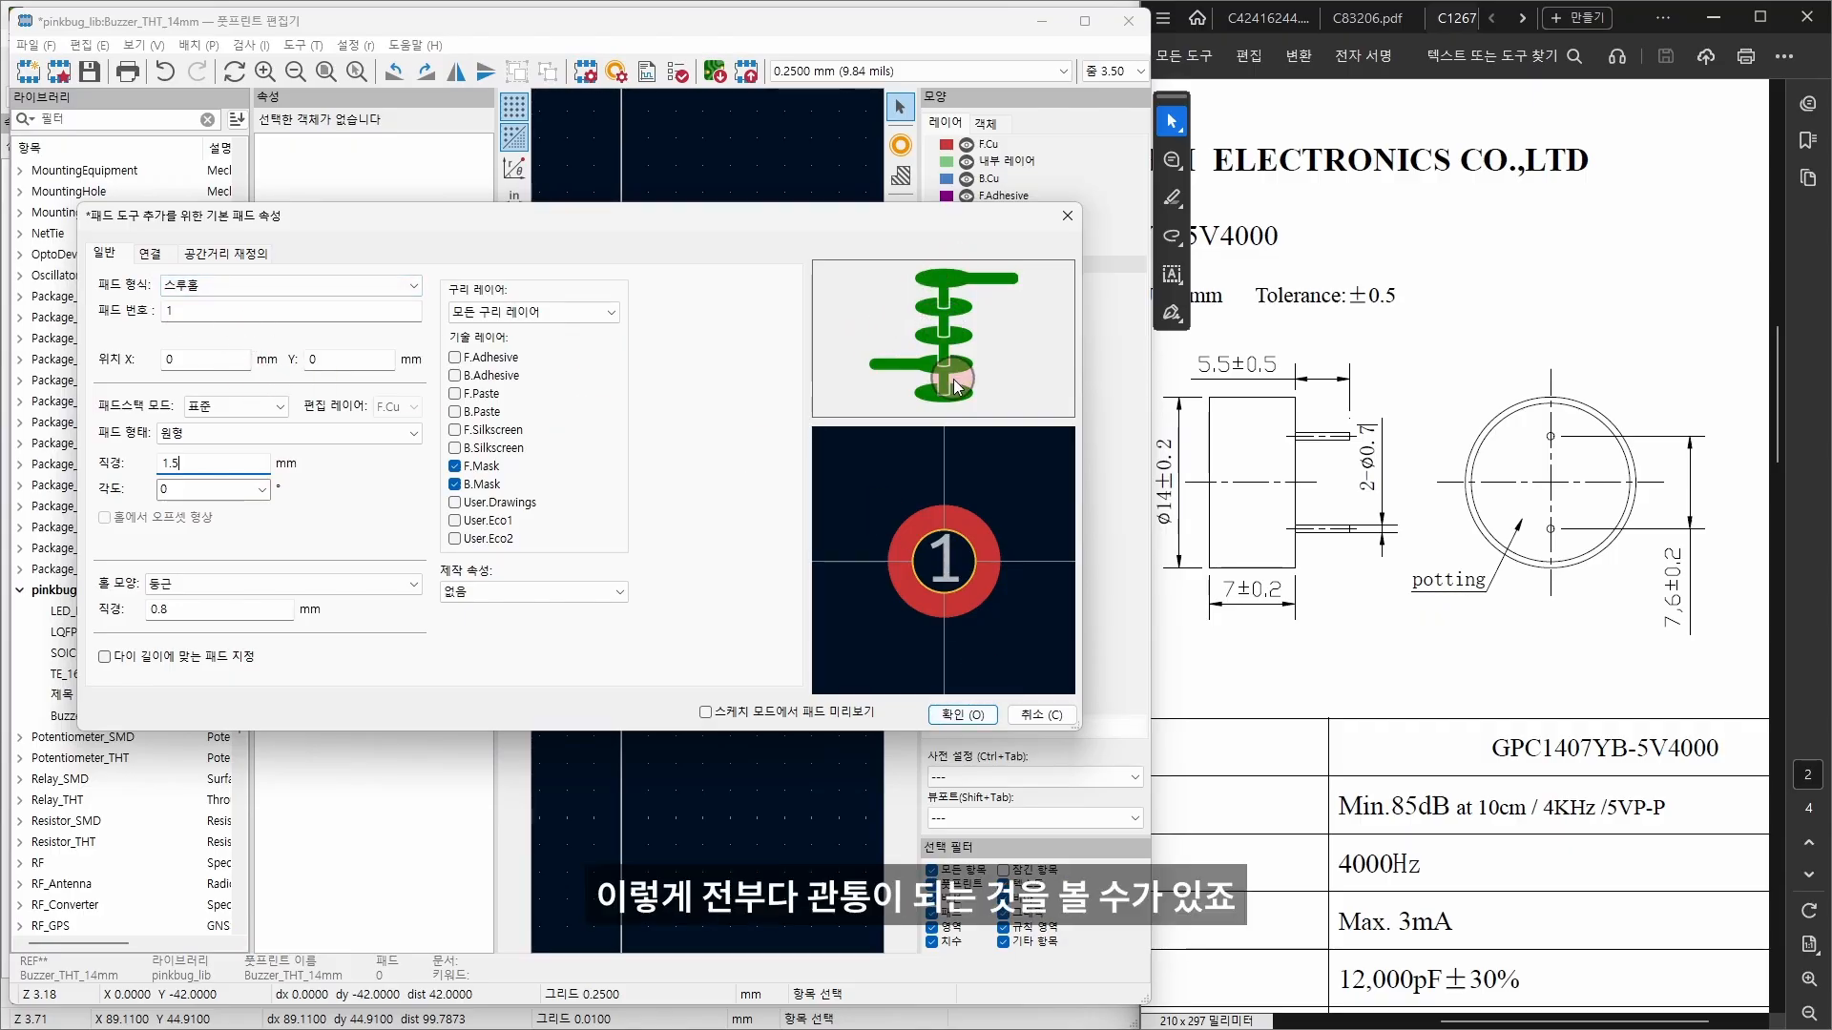
{"action": "left_click", "coordinate": [964, 716]}
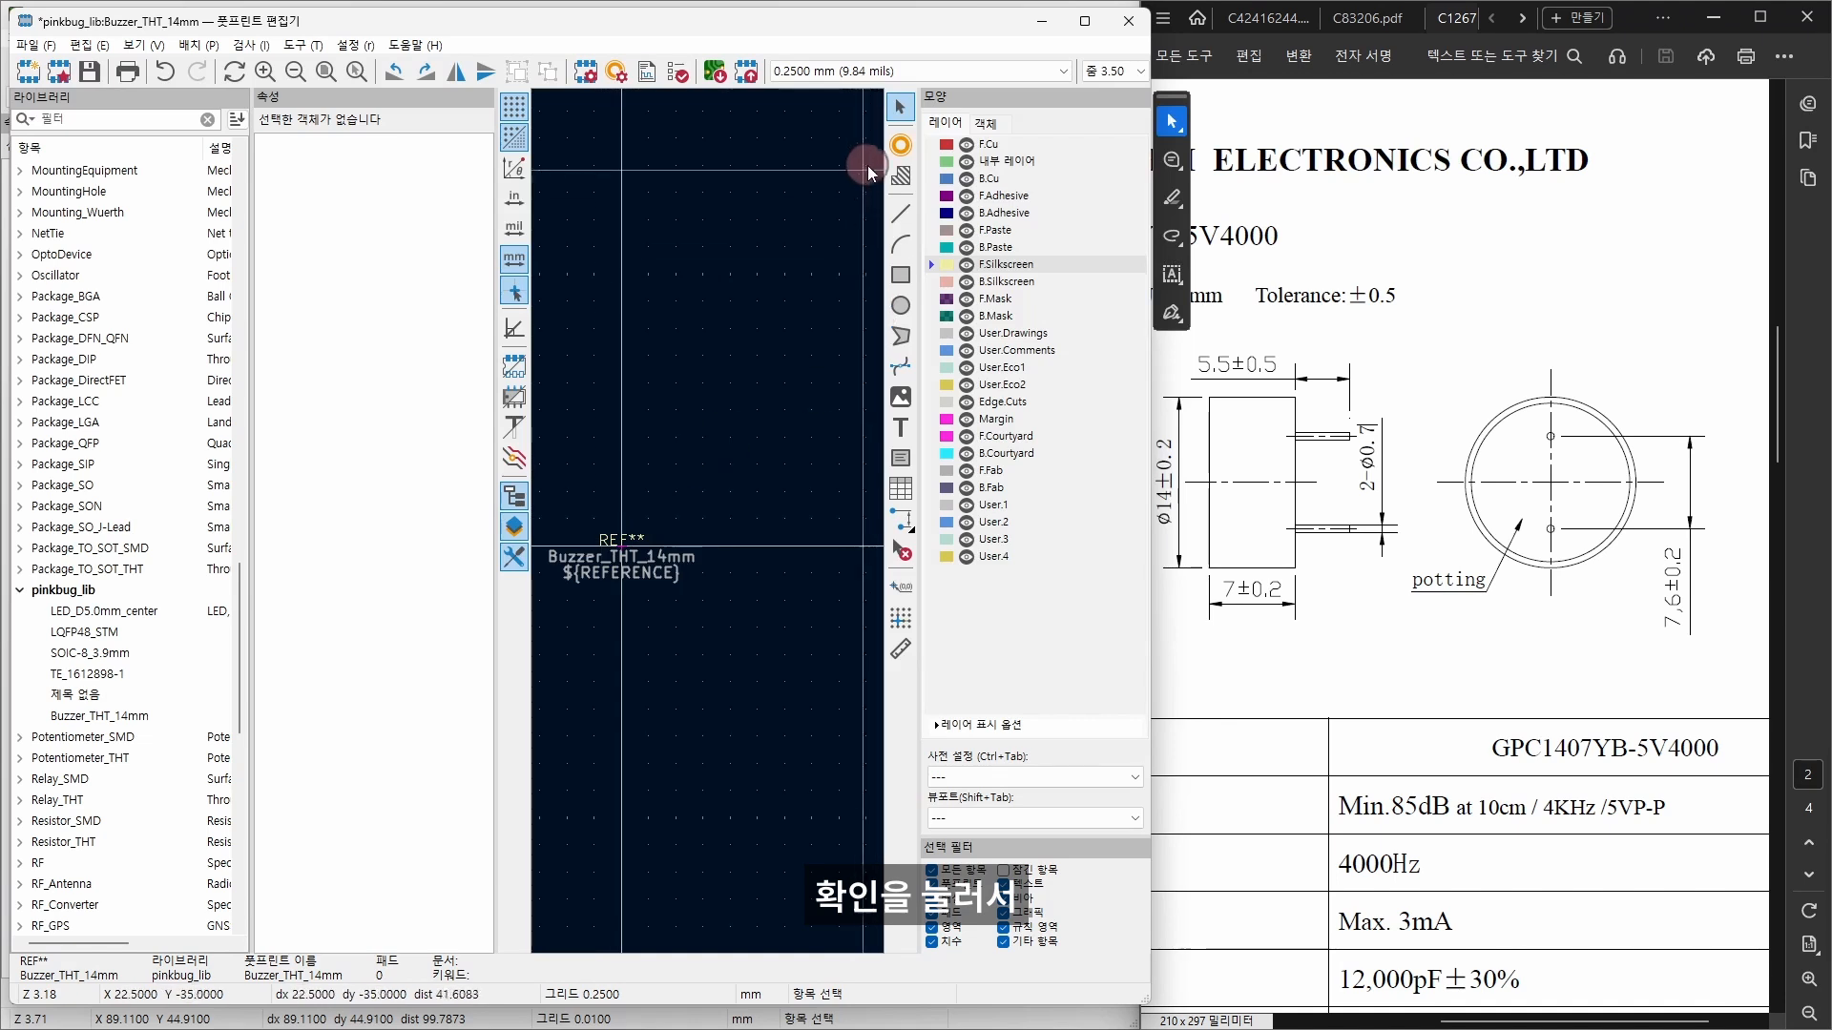
Step: Place pads 1 and 2 on the vertical axis, at about Y -4.5 mm and Y 5.25 mm
{"action": "scroll", "coordinate": [621, 501], "scroll_direction": "up", "scroll_amount": 3}
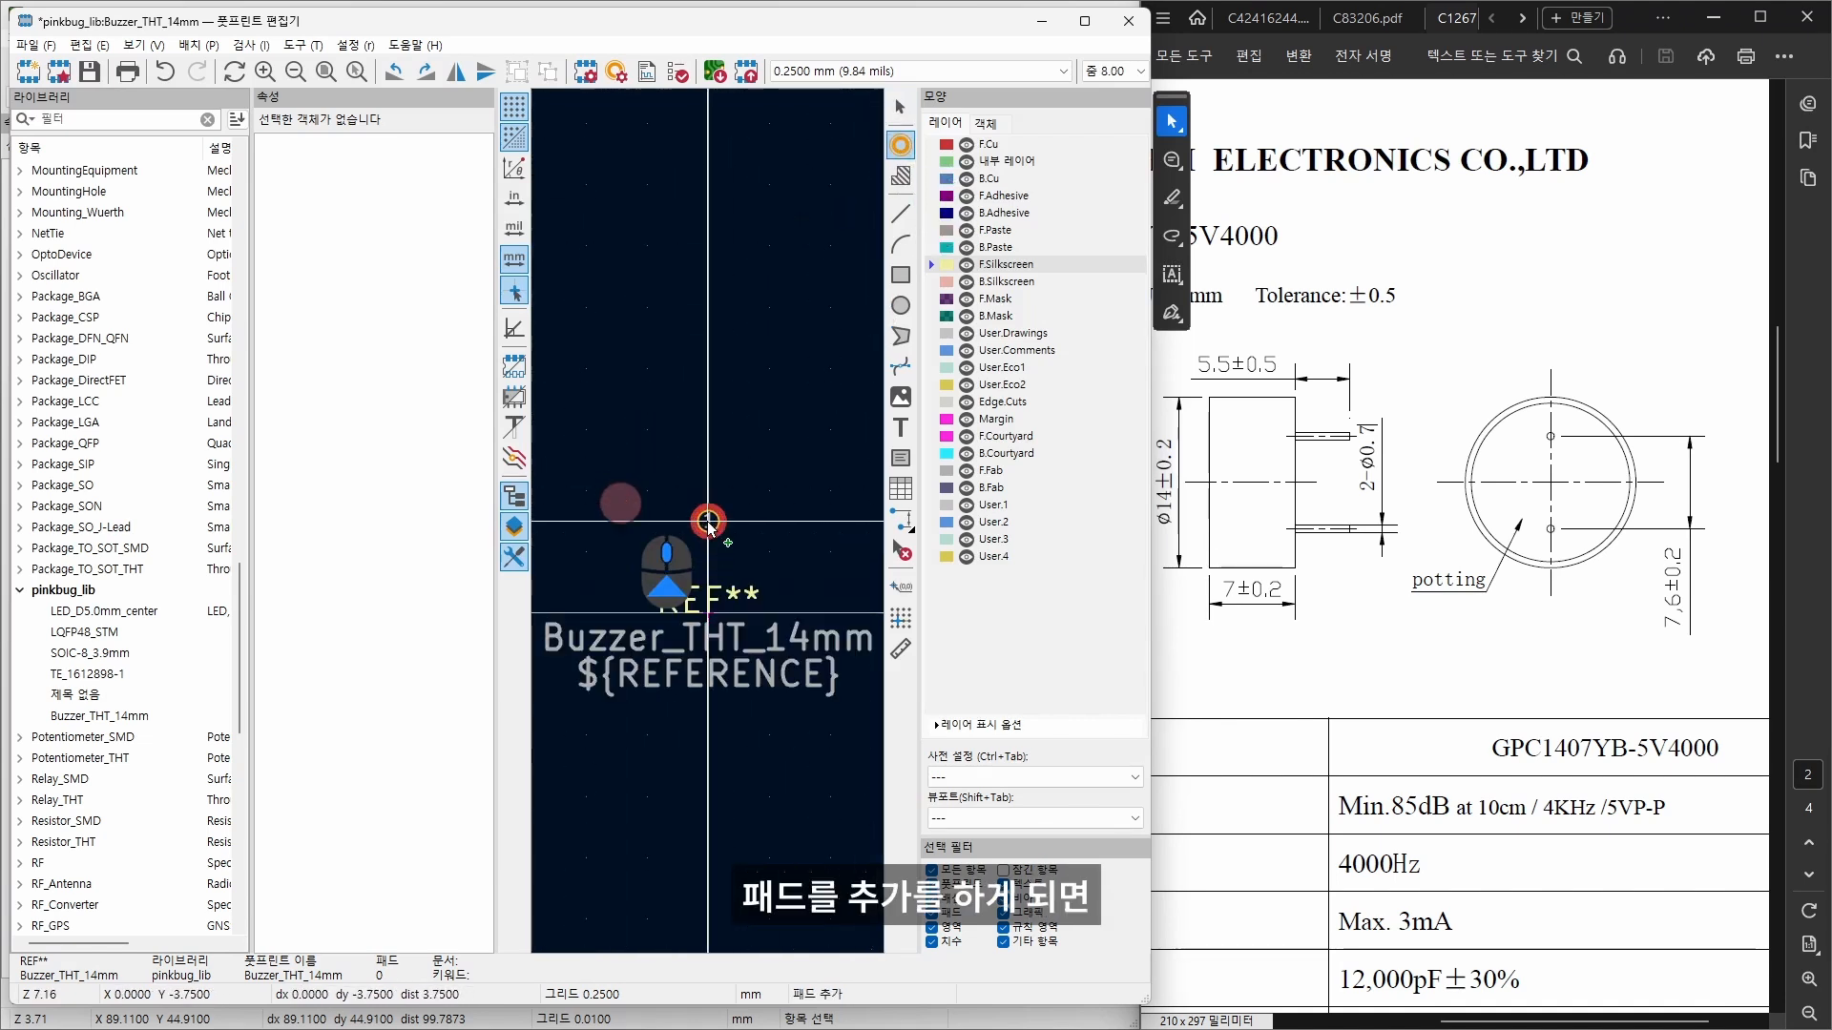
{"action": "scroll", "coordinate": [708, 524], "scroll_direction": "up", "scroll_amount": 2}
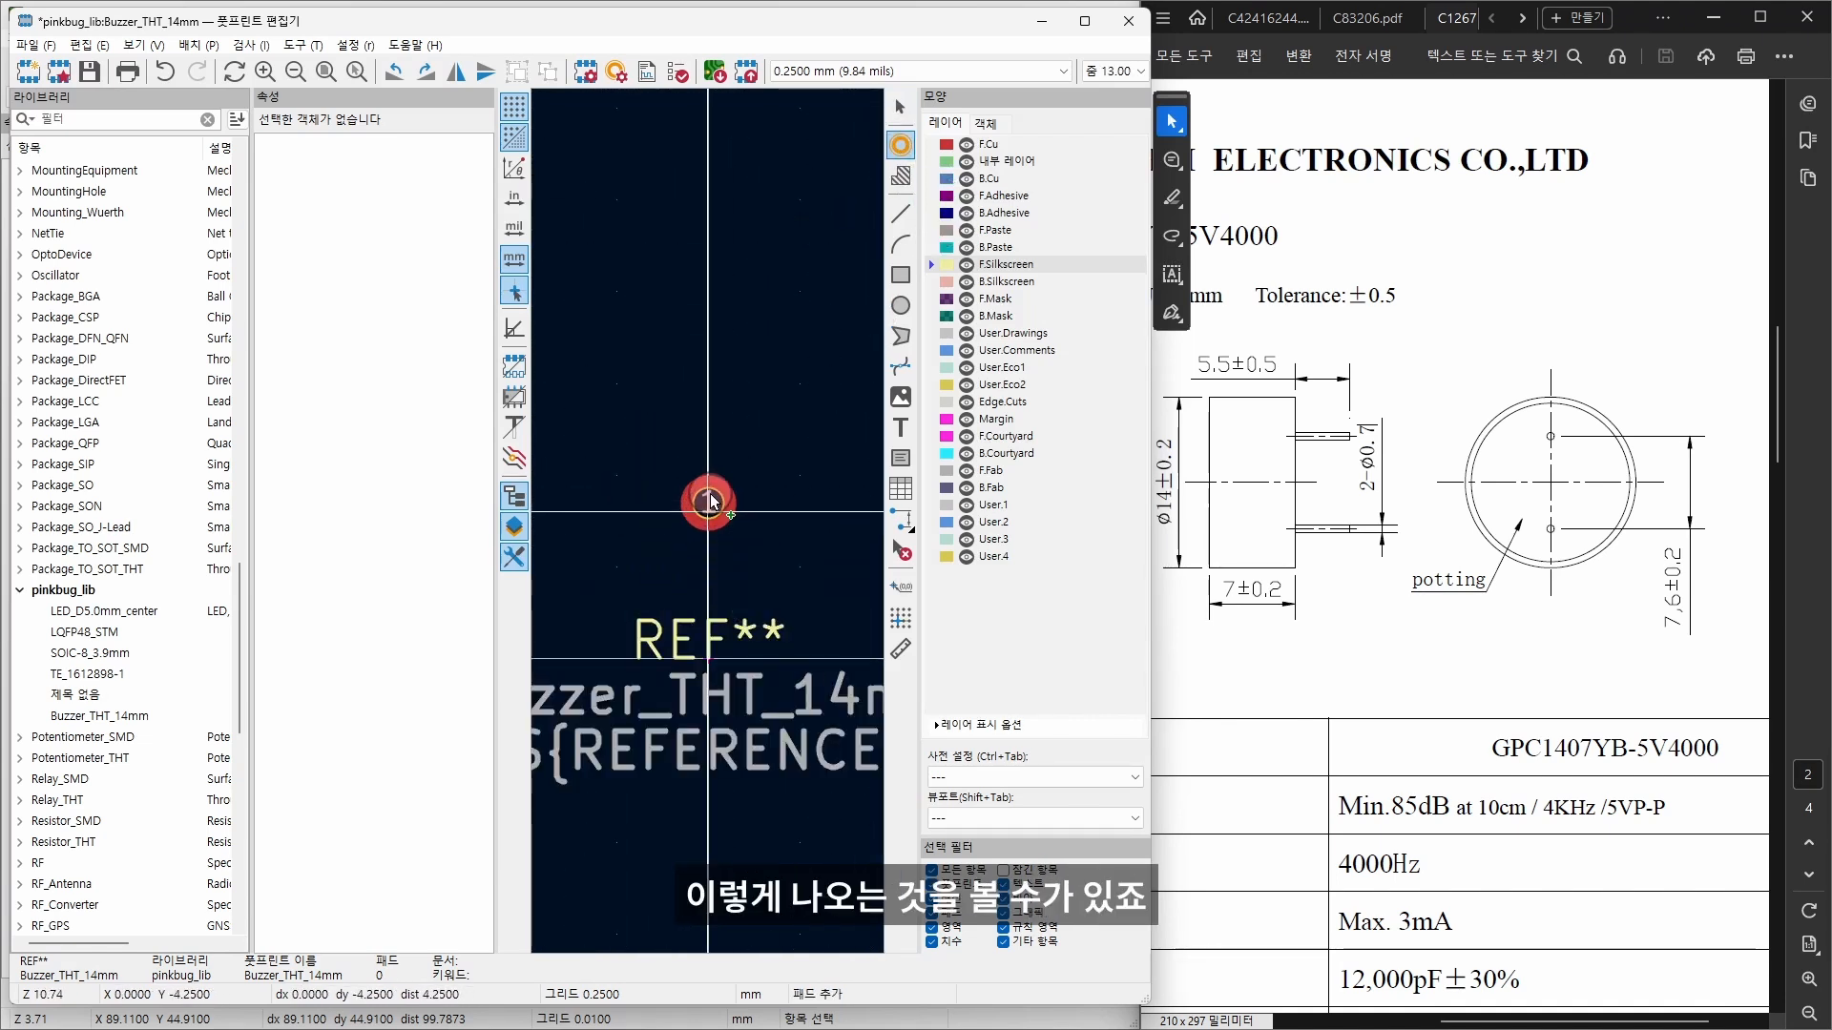
{"action": "left_click", "coordinate": [710, 497]}
{"action": "left_click", "coordinate": [708, 851]}
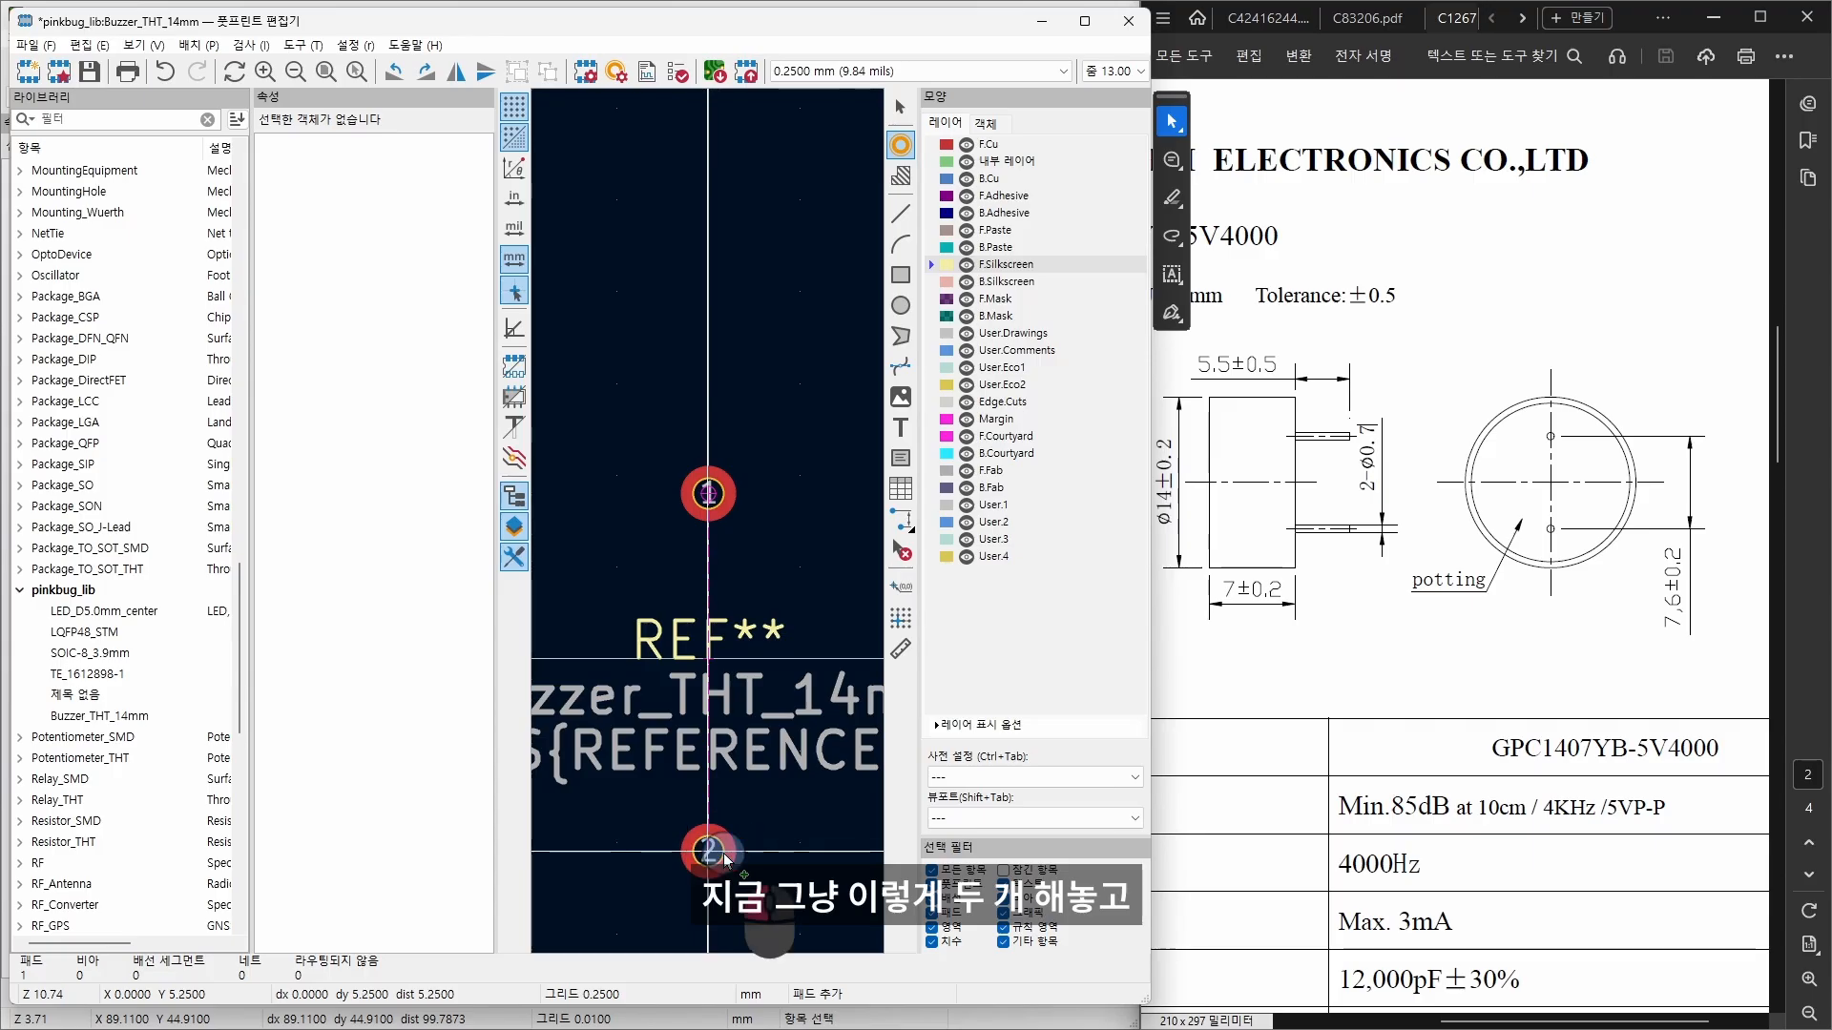
{"action": "key", "text": "Escape"}
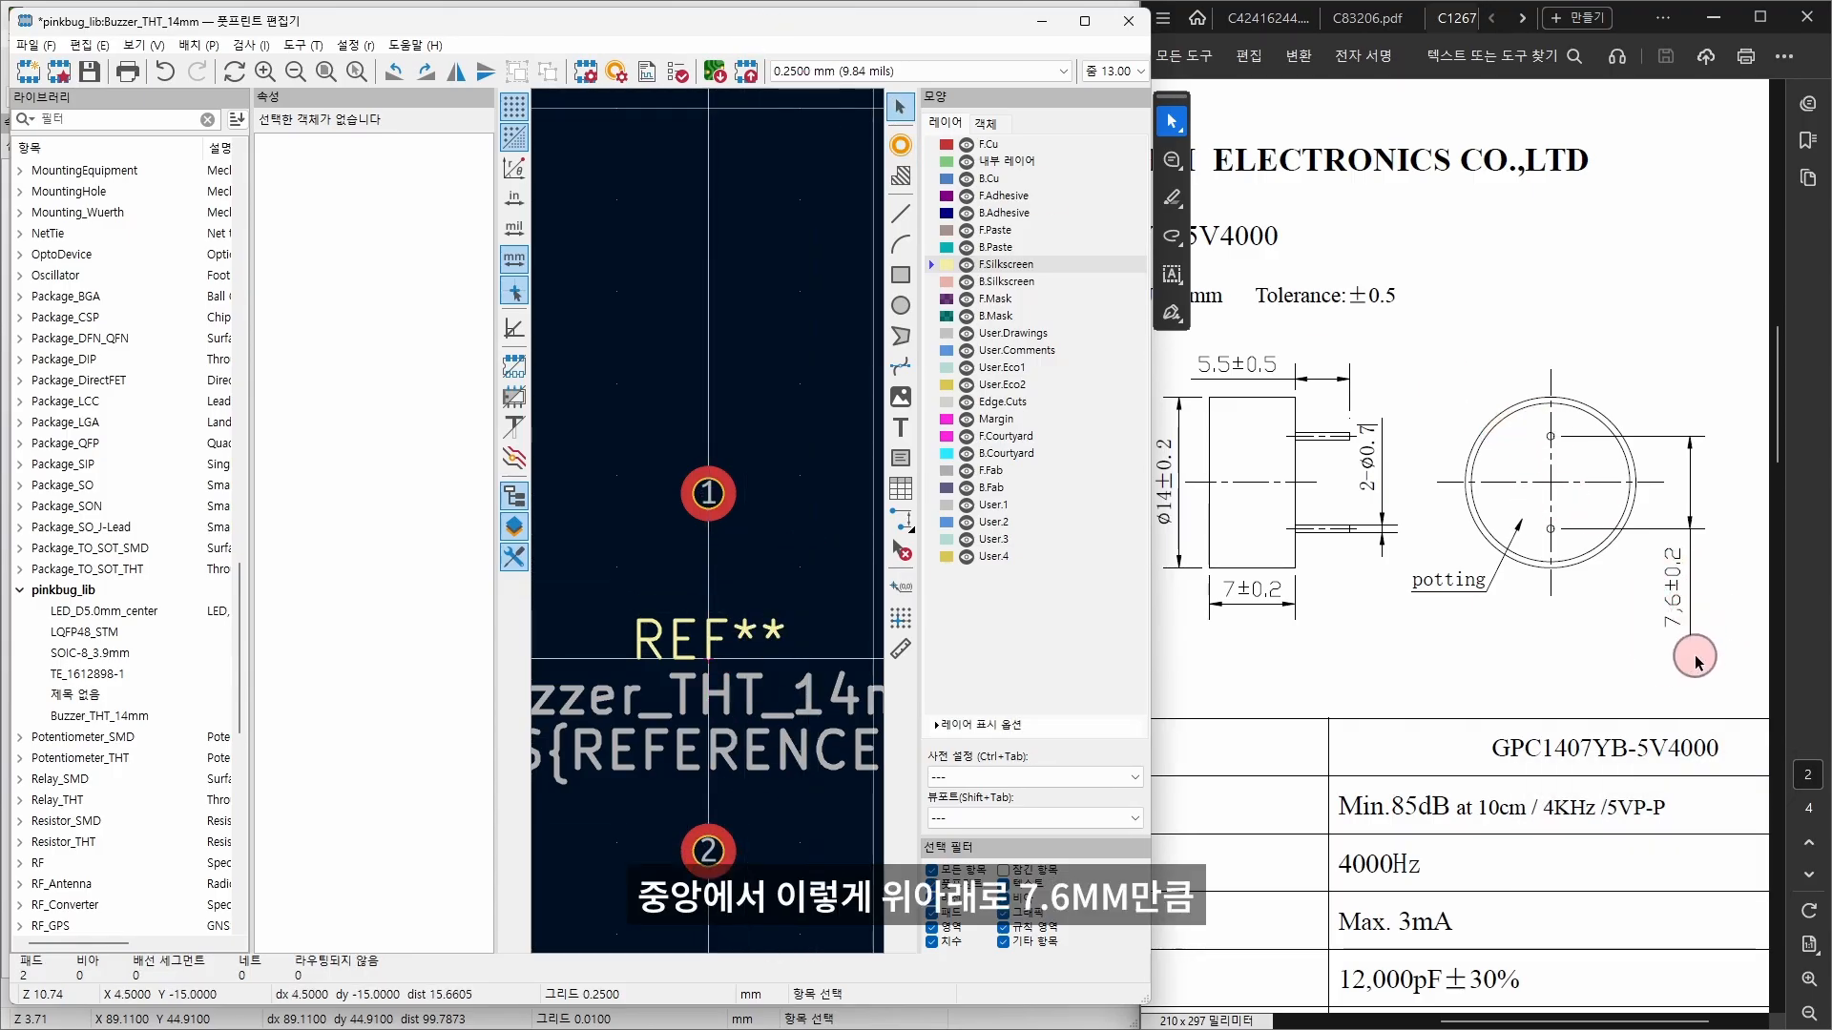
Step: Set the Y position of pad 1 to -7.6/2 (-3.8 mm) and of pad 2 to 7.6/2 (3.8 mm)
{"action": "left_click", "coordinate": [723, 497]}
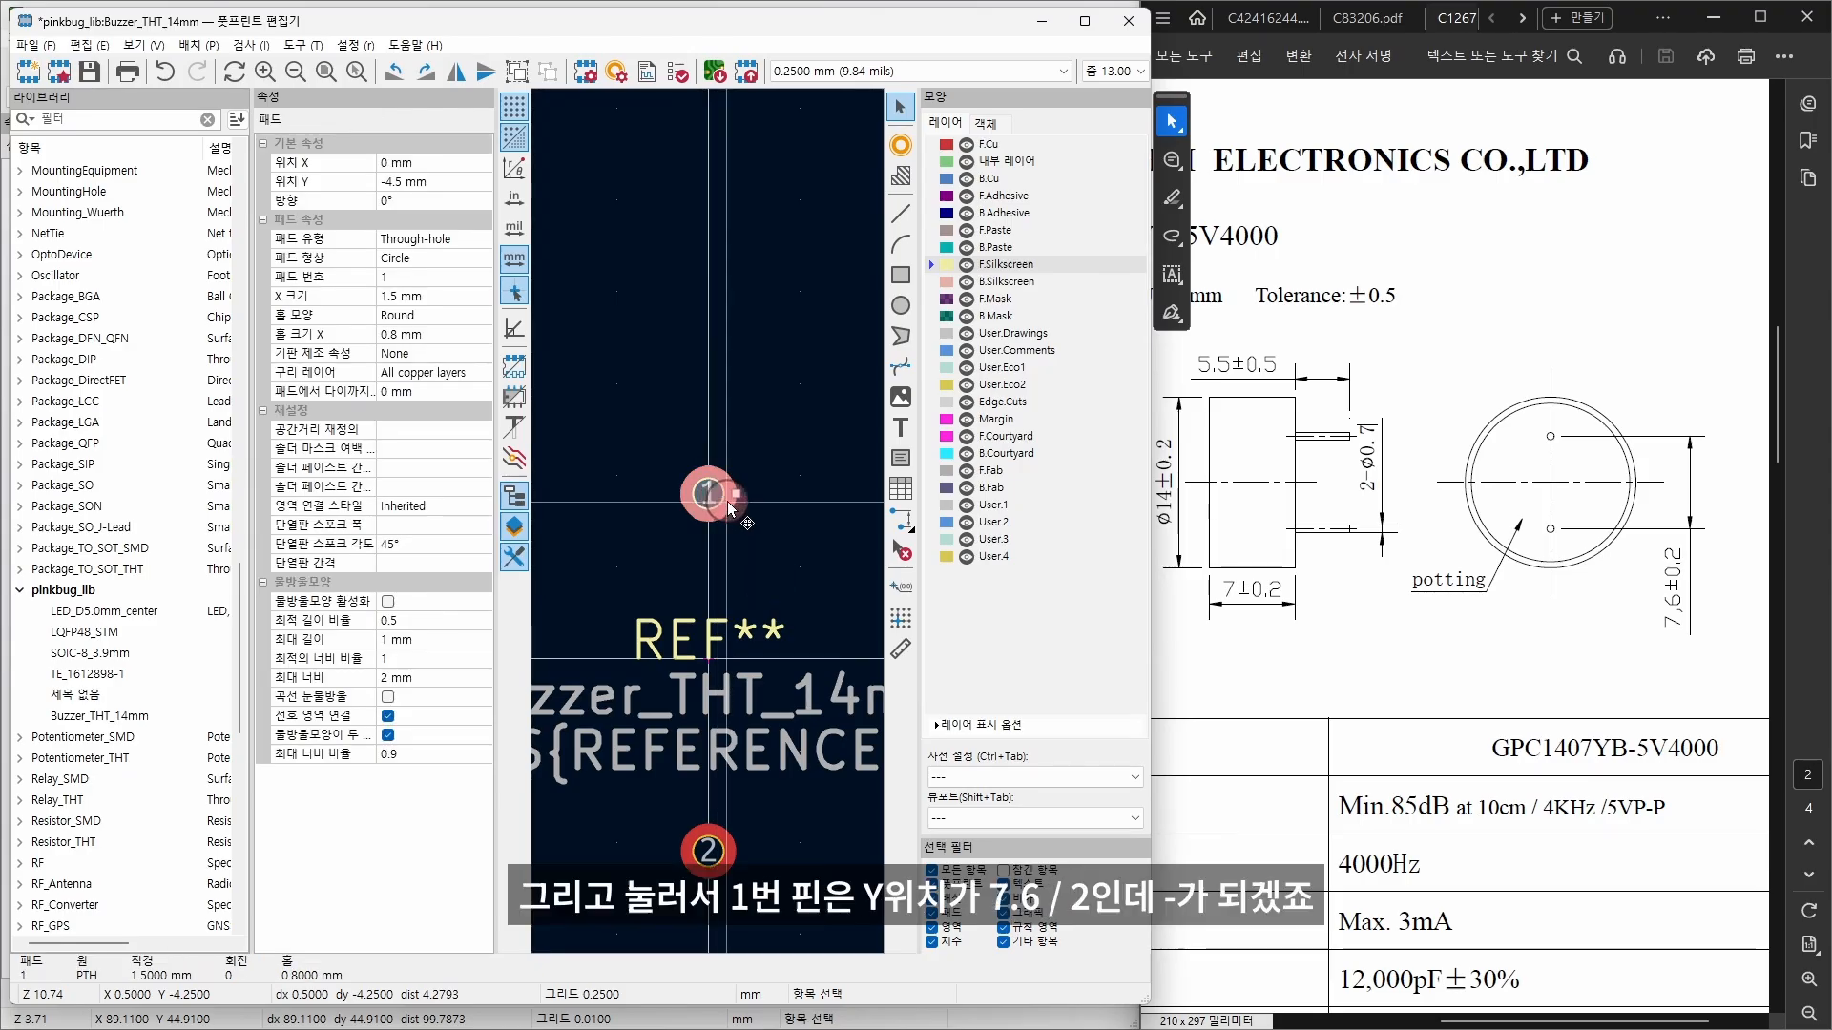
{"action": "left_click", "coordinate": [437, 181]}
{"action": "type", "text": "7"}
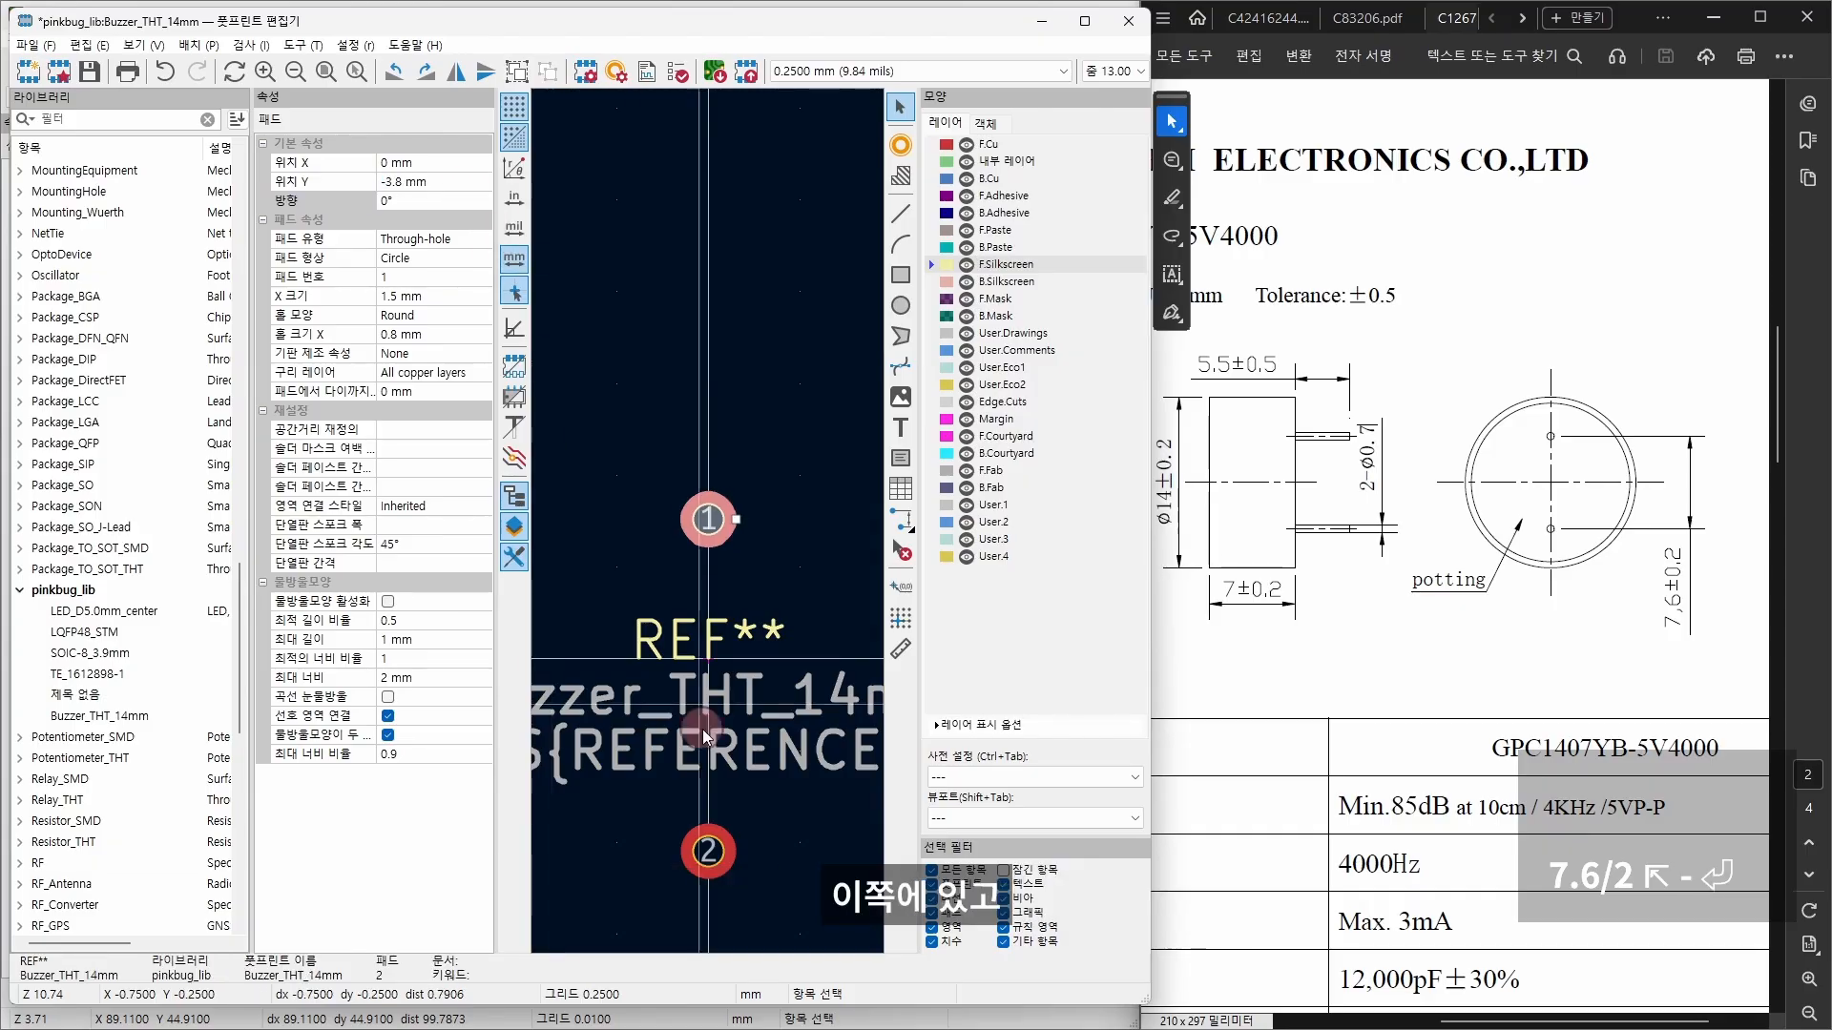
{"action": "left_click", "coordinate": [718, 852]}
{"action": "left_click", "coordinate": [420, 183]}
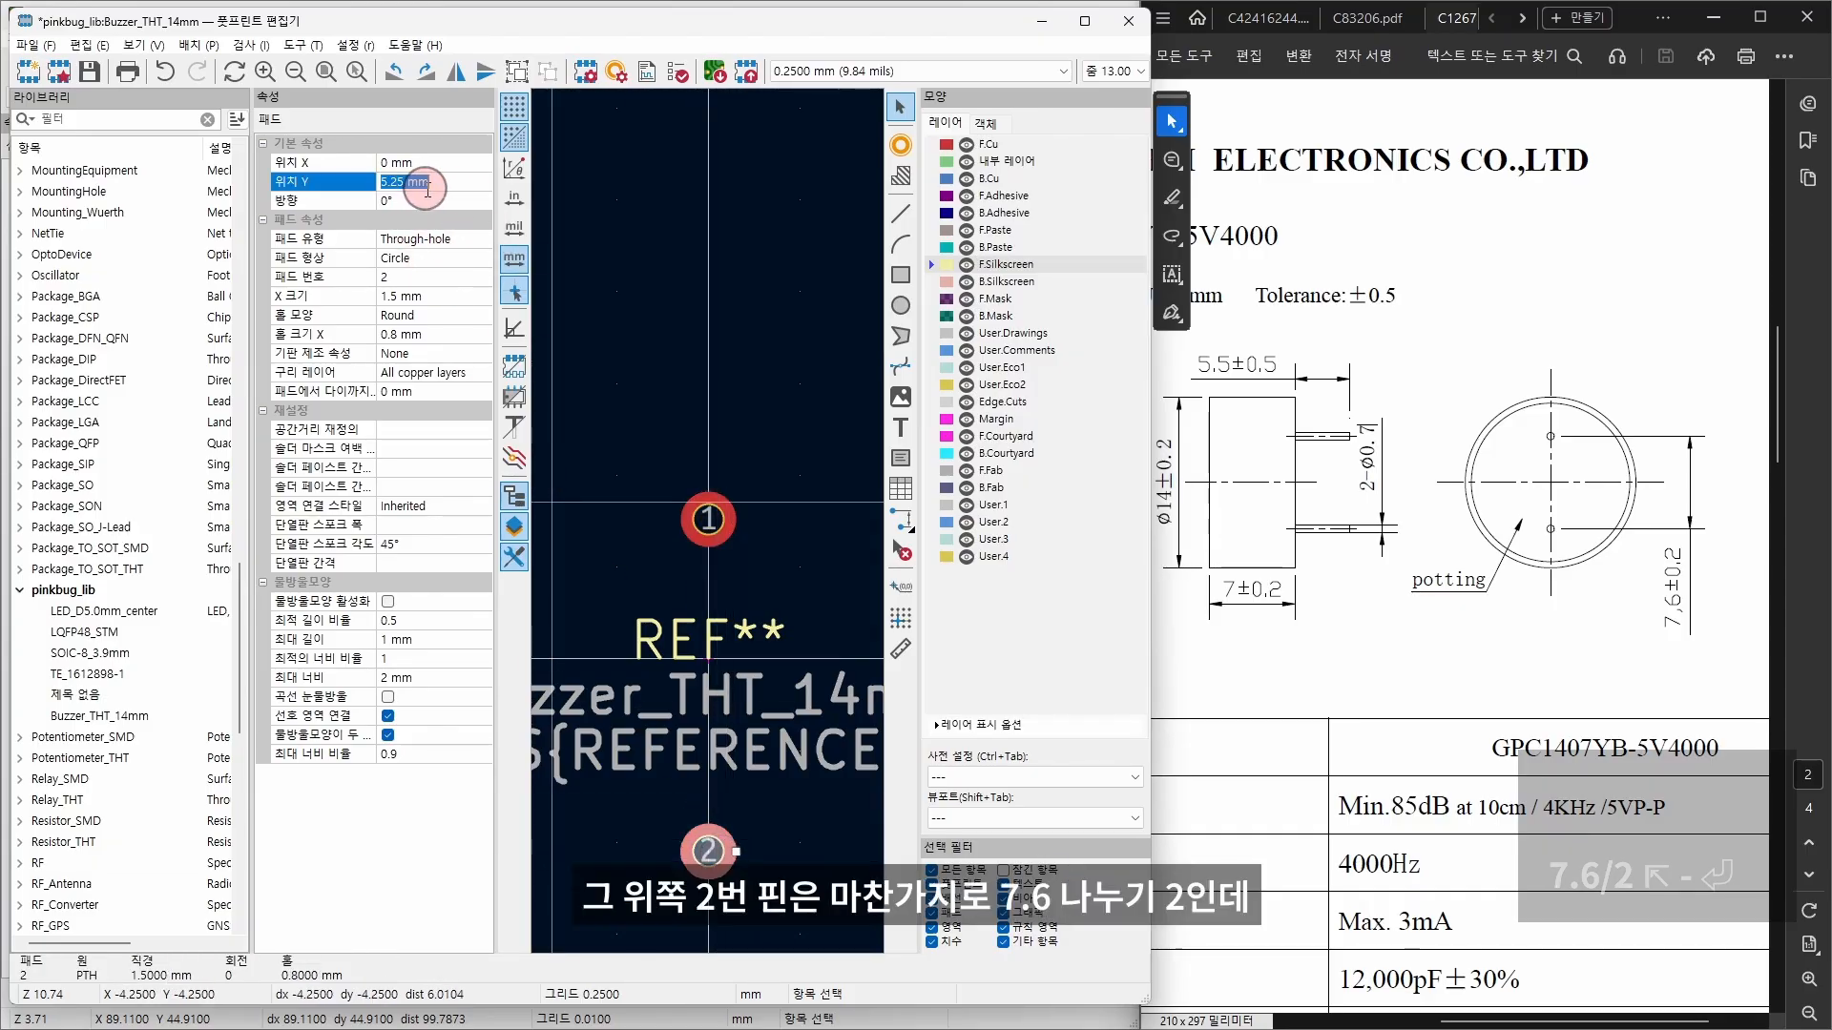
{"action": "type", "text": "7.6/2"}
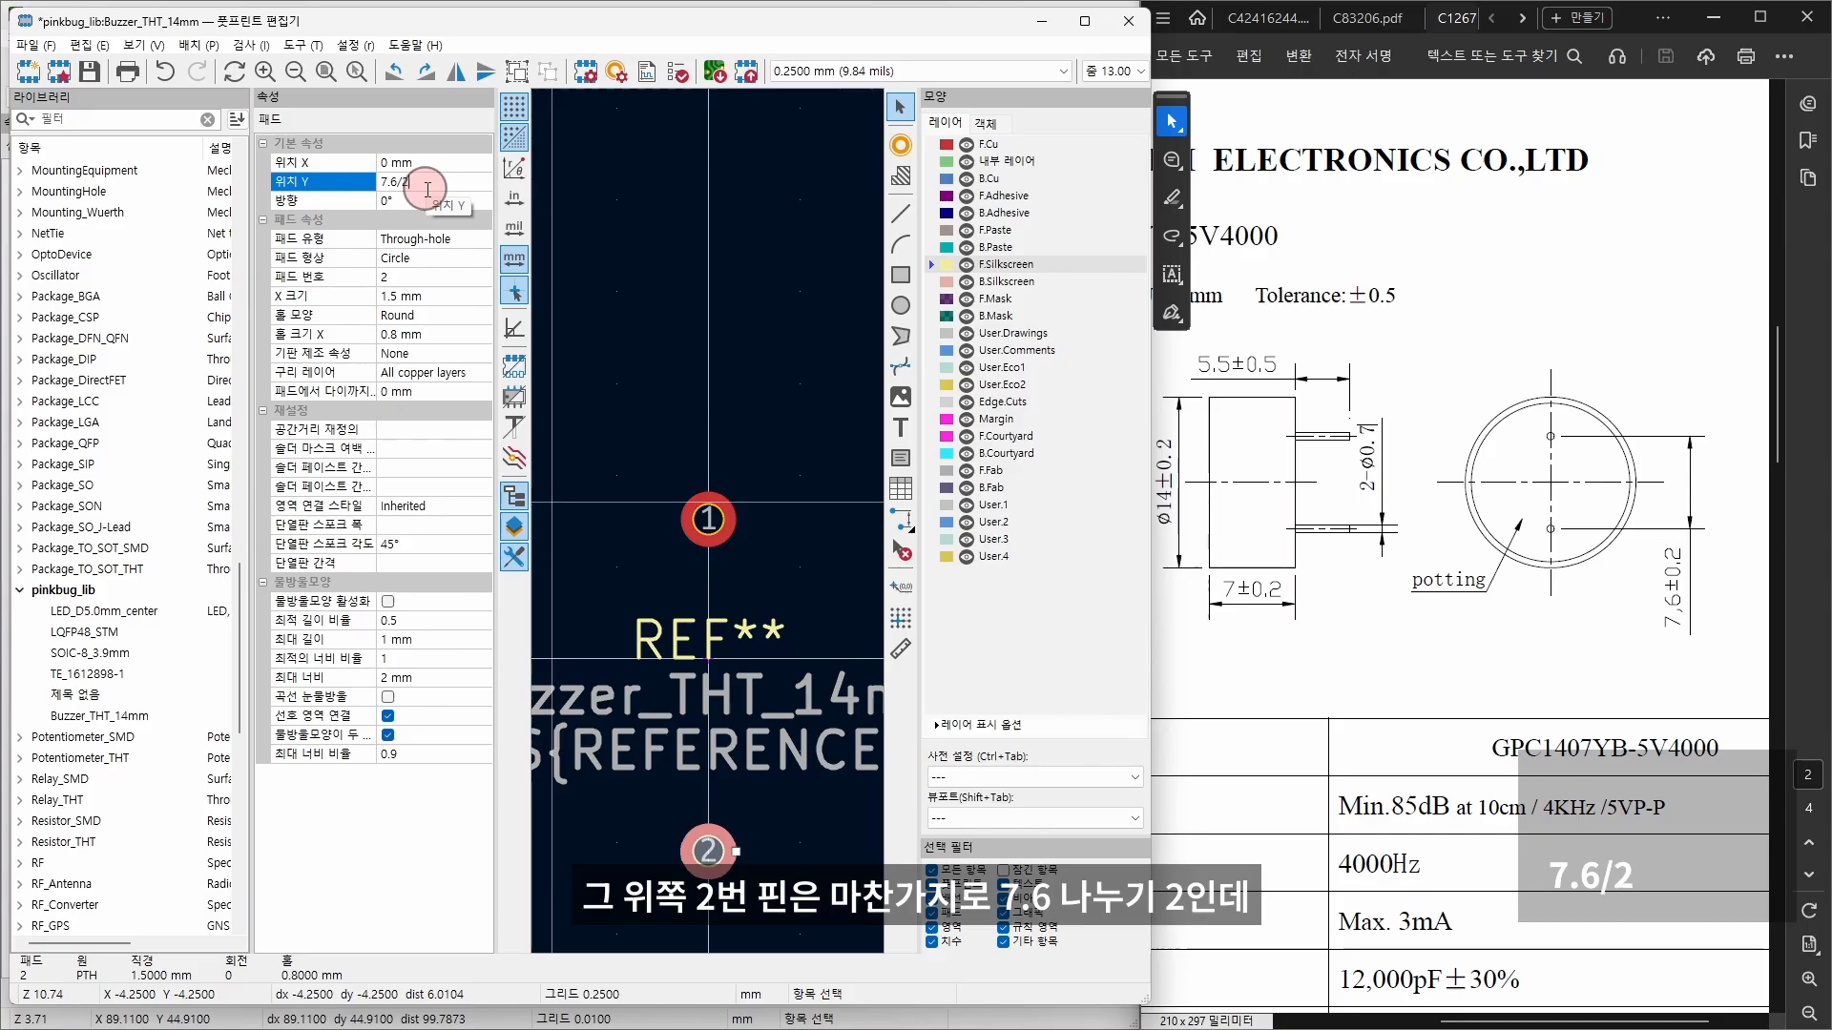
{"action": "key", "text": "Return"}
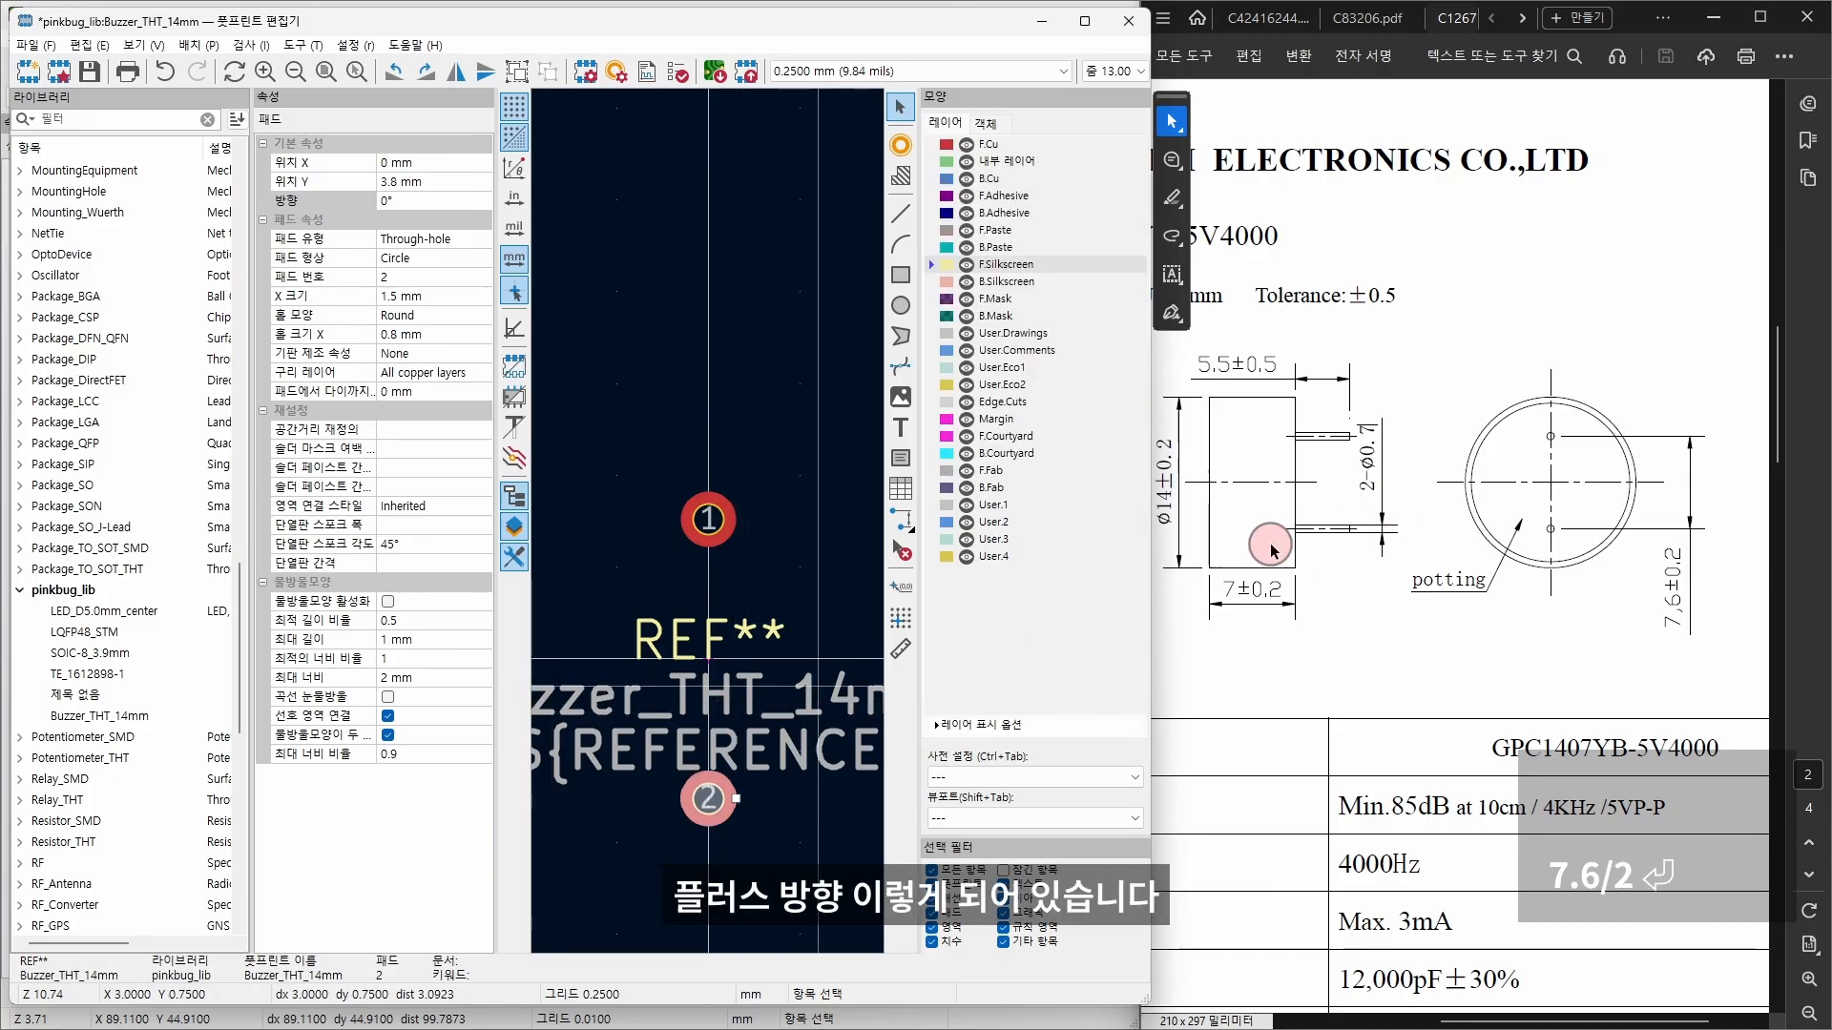
Step: Check the buzzer's plus mark in the datasheet, make F.Silkscreen the active layer and hide the library tree
{"action": "left_click", "coordinate": [1271, 545]}
{"action": "scroll", "coordinate": [1267, 541], "scroll_direction": "left", "scroll_amount": 3}
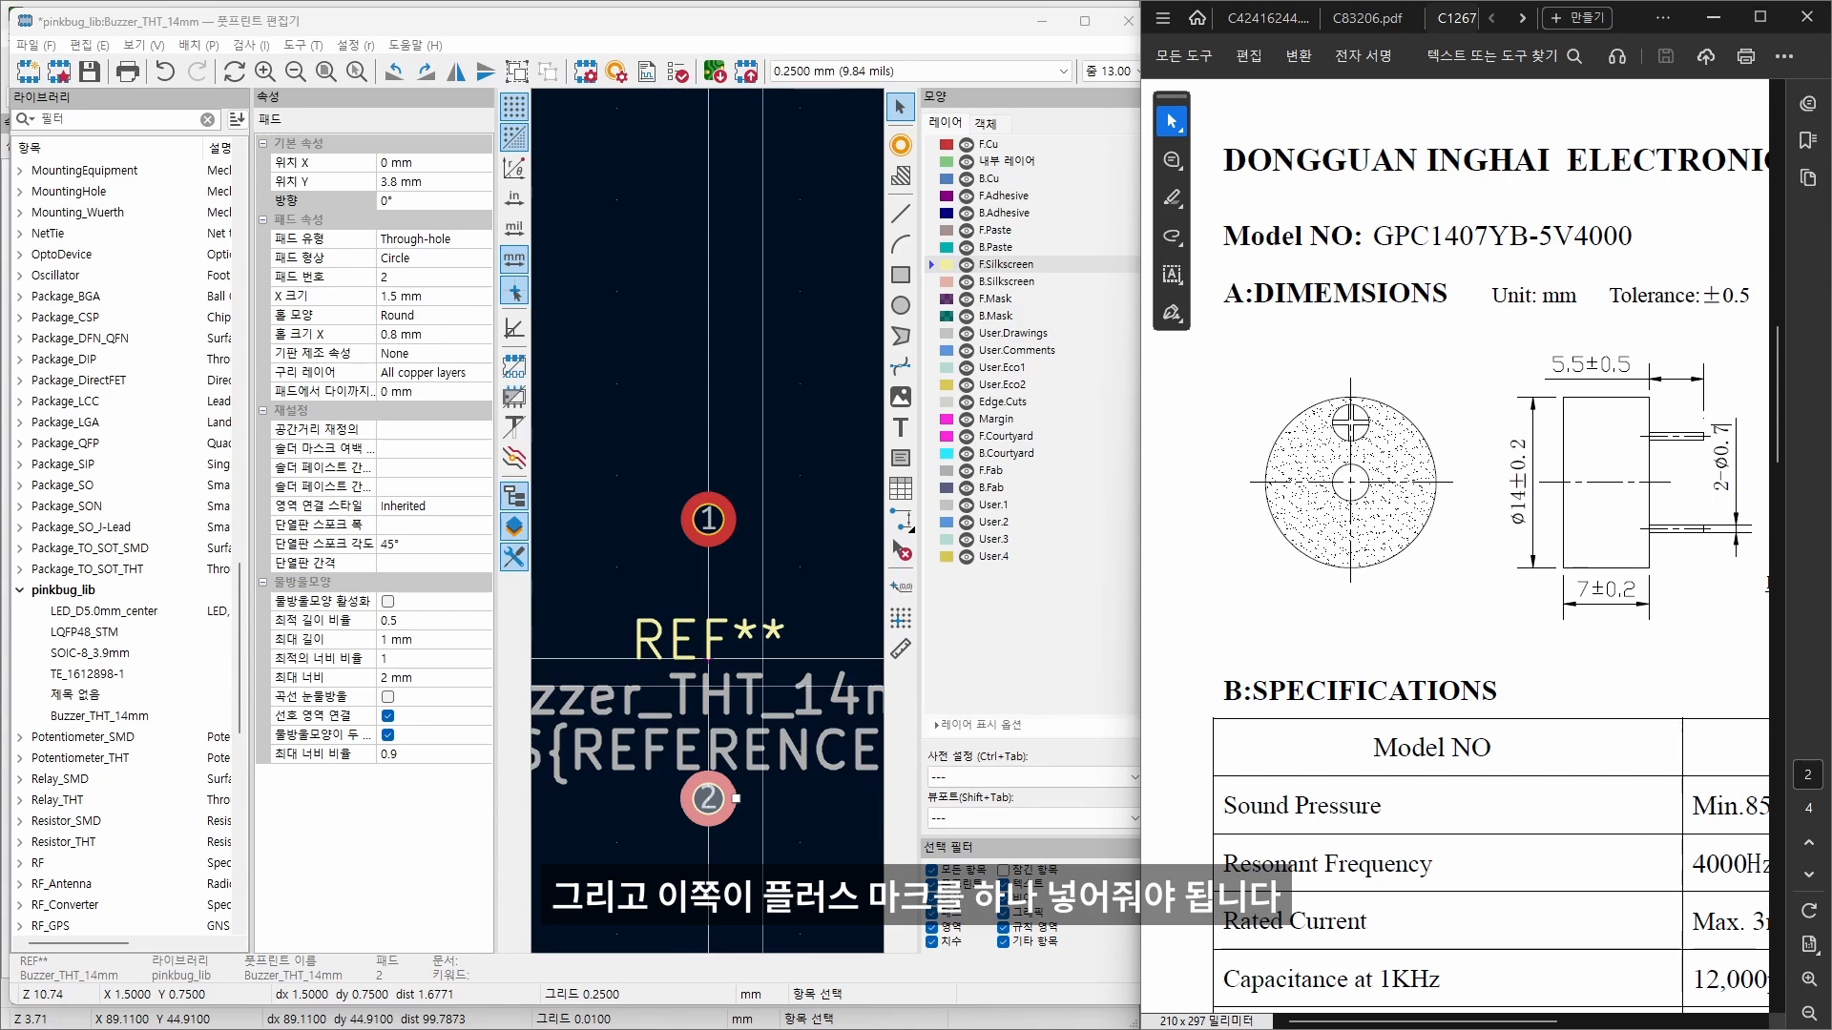
{"action": "scroll", "coordinate": [762, 686], "scroll_direction": "down", "scroll_amount": 2}
{"action": "left_click", "coordinate": [1013, 265]}
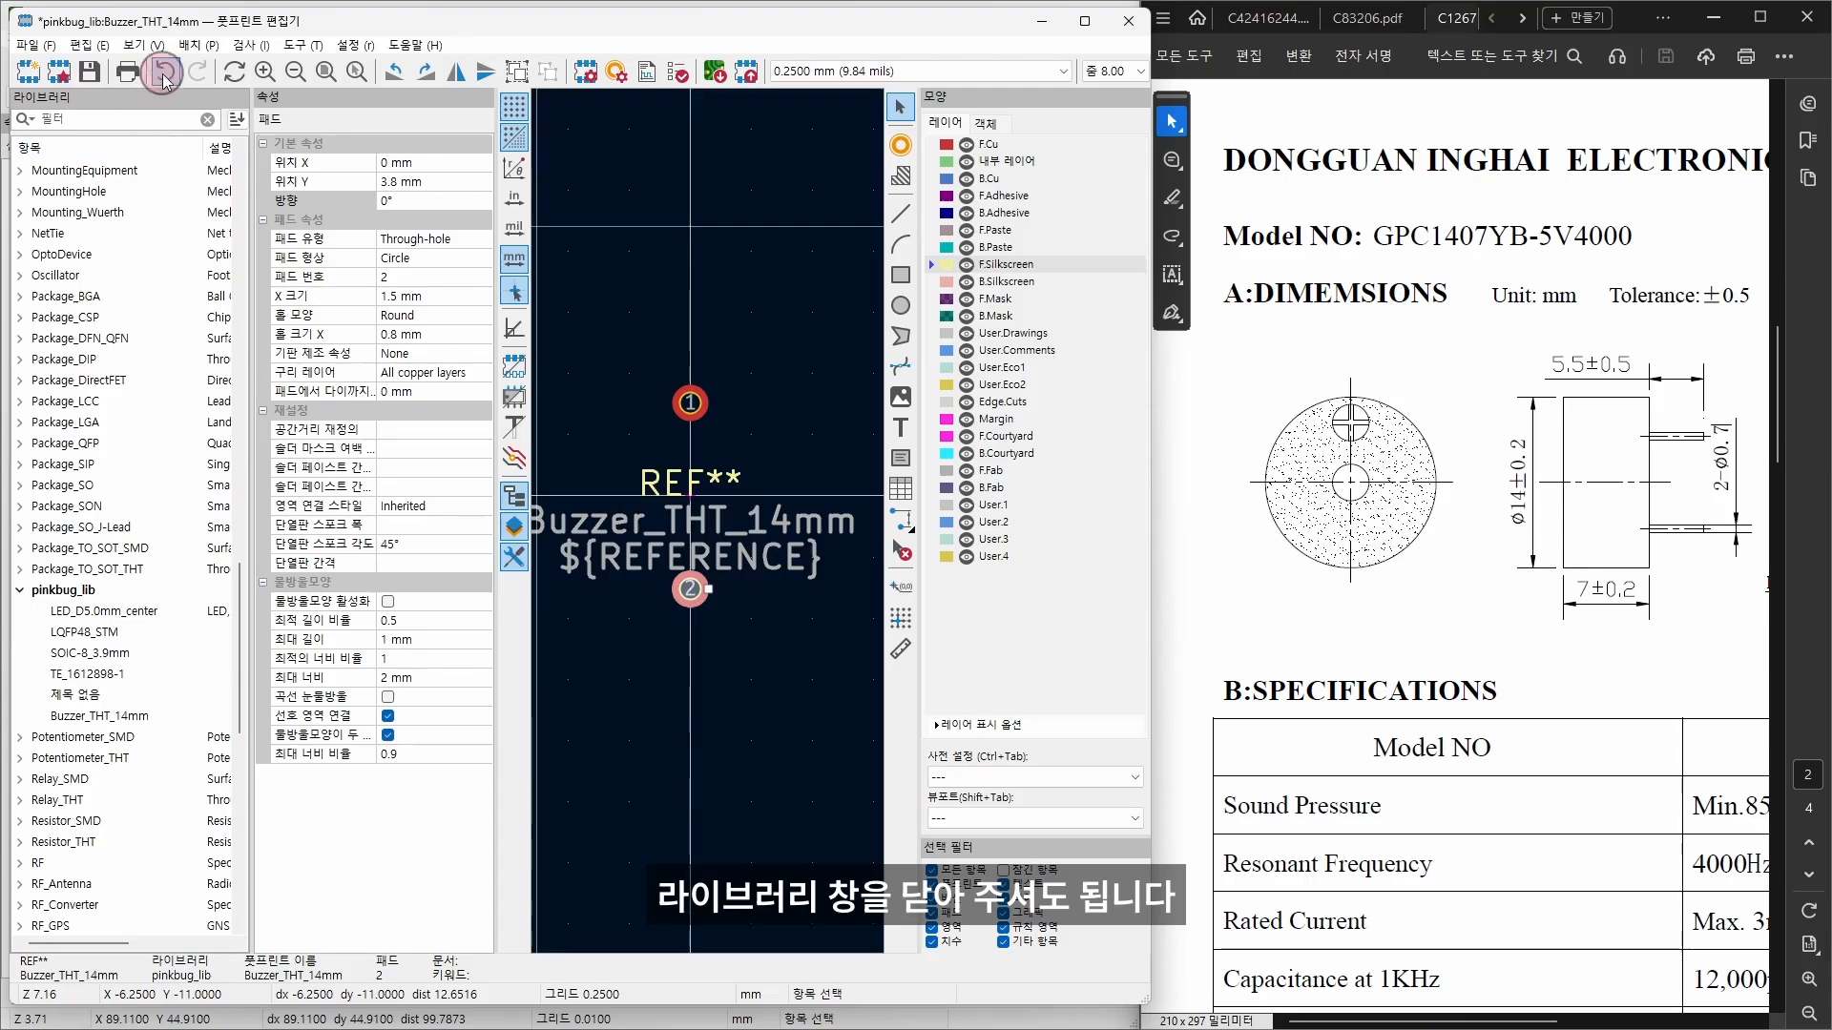
{"action": "left_click", "coordinate": [208, 120]}
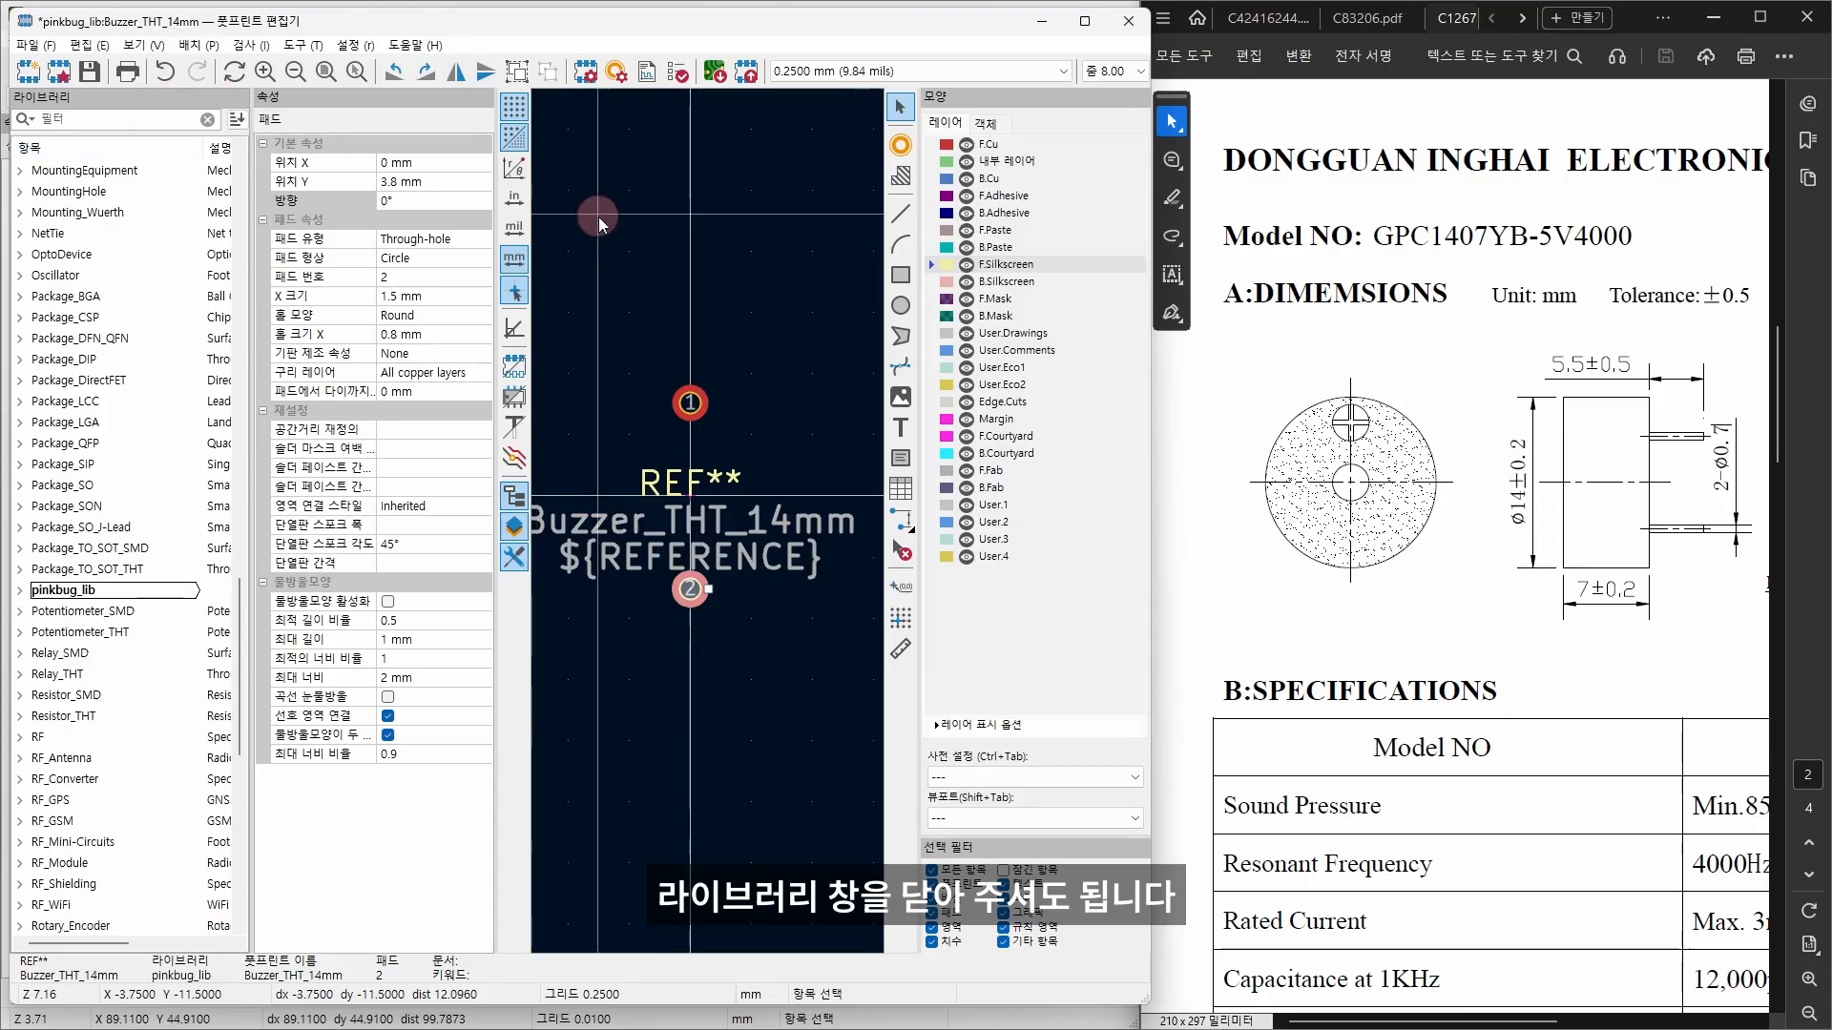
{"action": "left_click", "coordinate": [513, 498]}
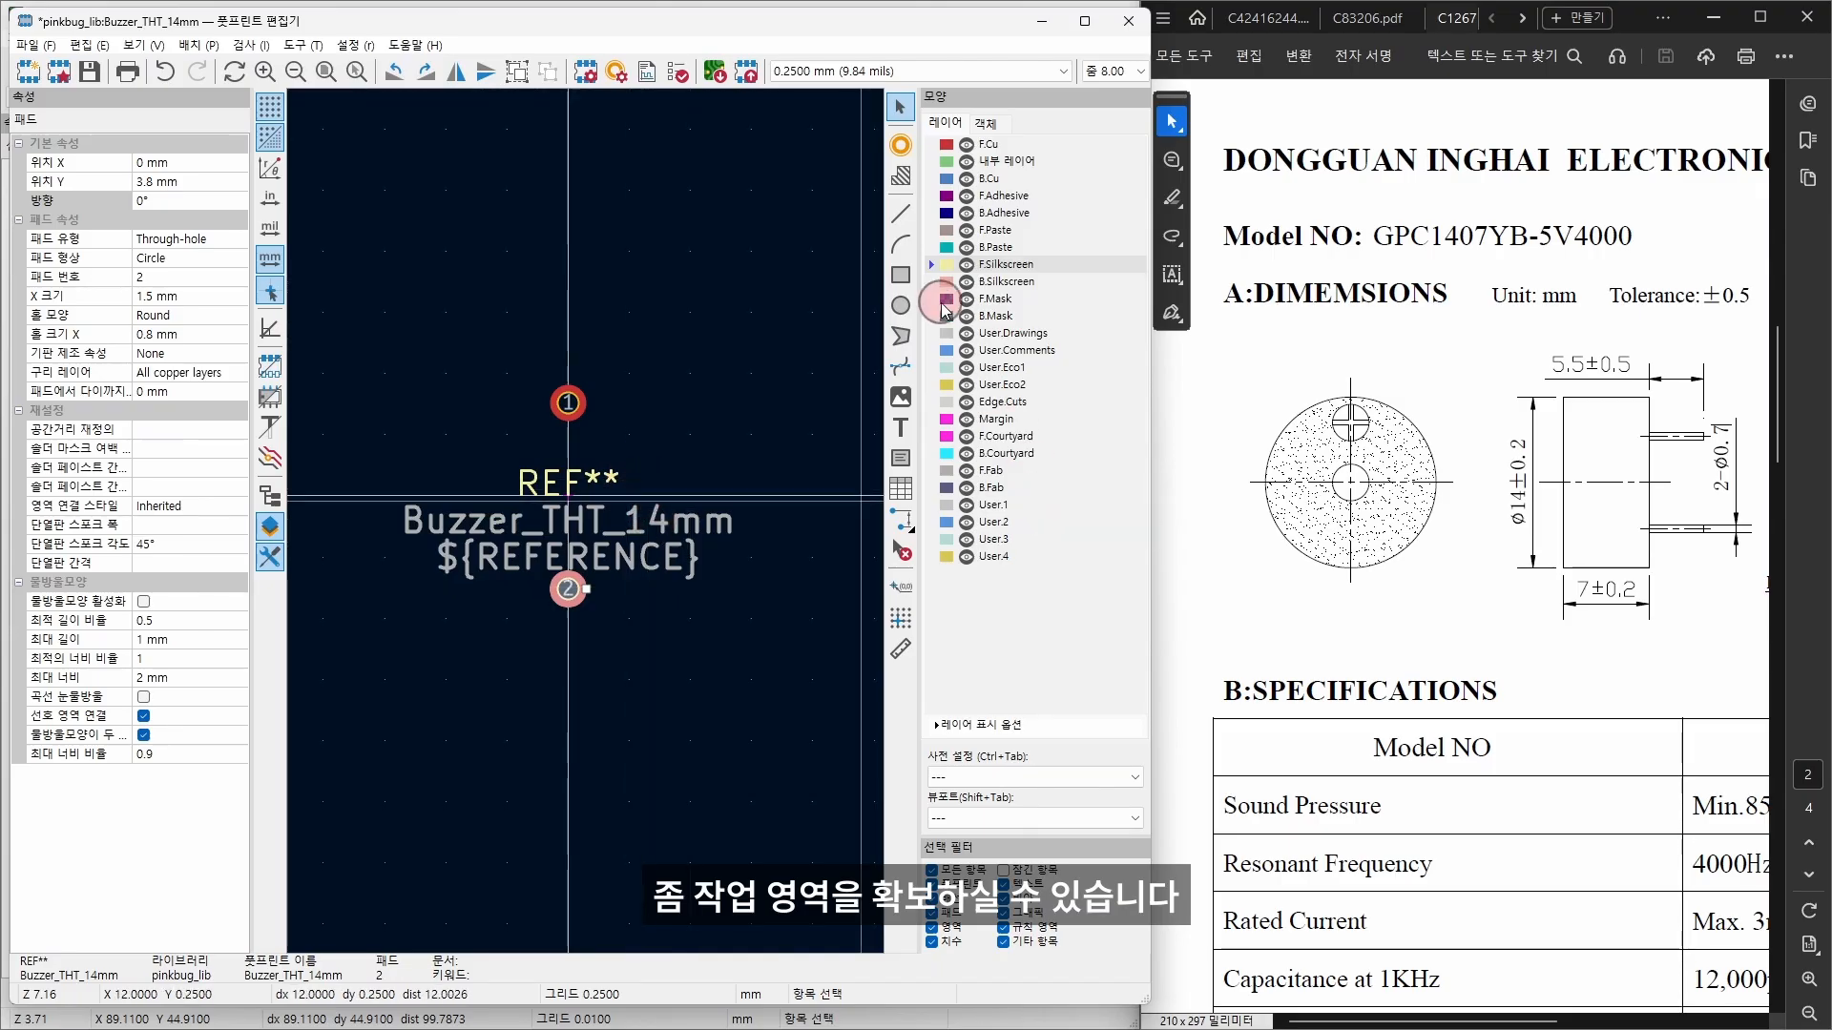
Step: Draw a circle of about 8.05 mm radius around the two pads on F.Silkscreen, centred at about X -1 mm, Y -1.75 mm
{"action": "left_click", "coordinate": [900, 307]}
{"action": "left_click", "coordinate": [544, 453]}
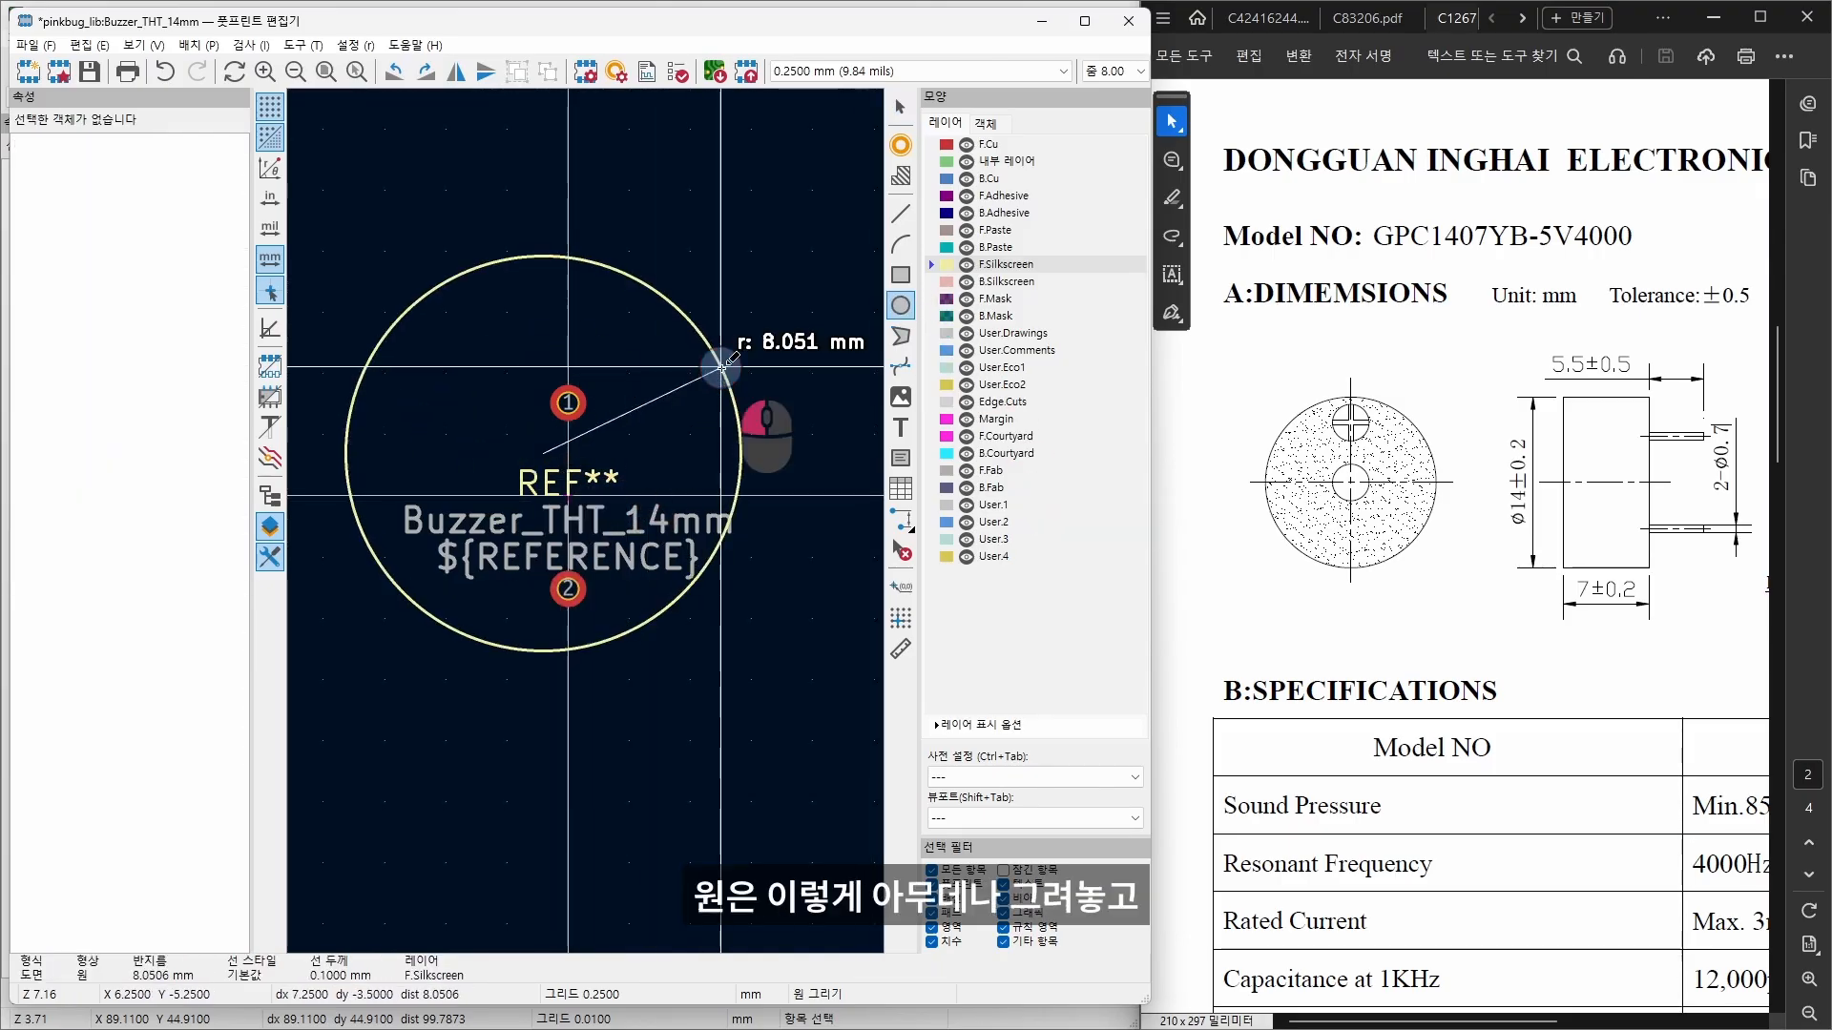
{"action": "left_click", "coordinate": [721, 367]}
{"action": "key", "text": "Escape"}
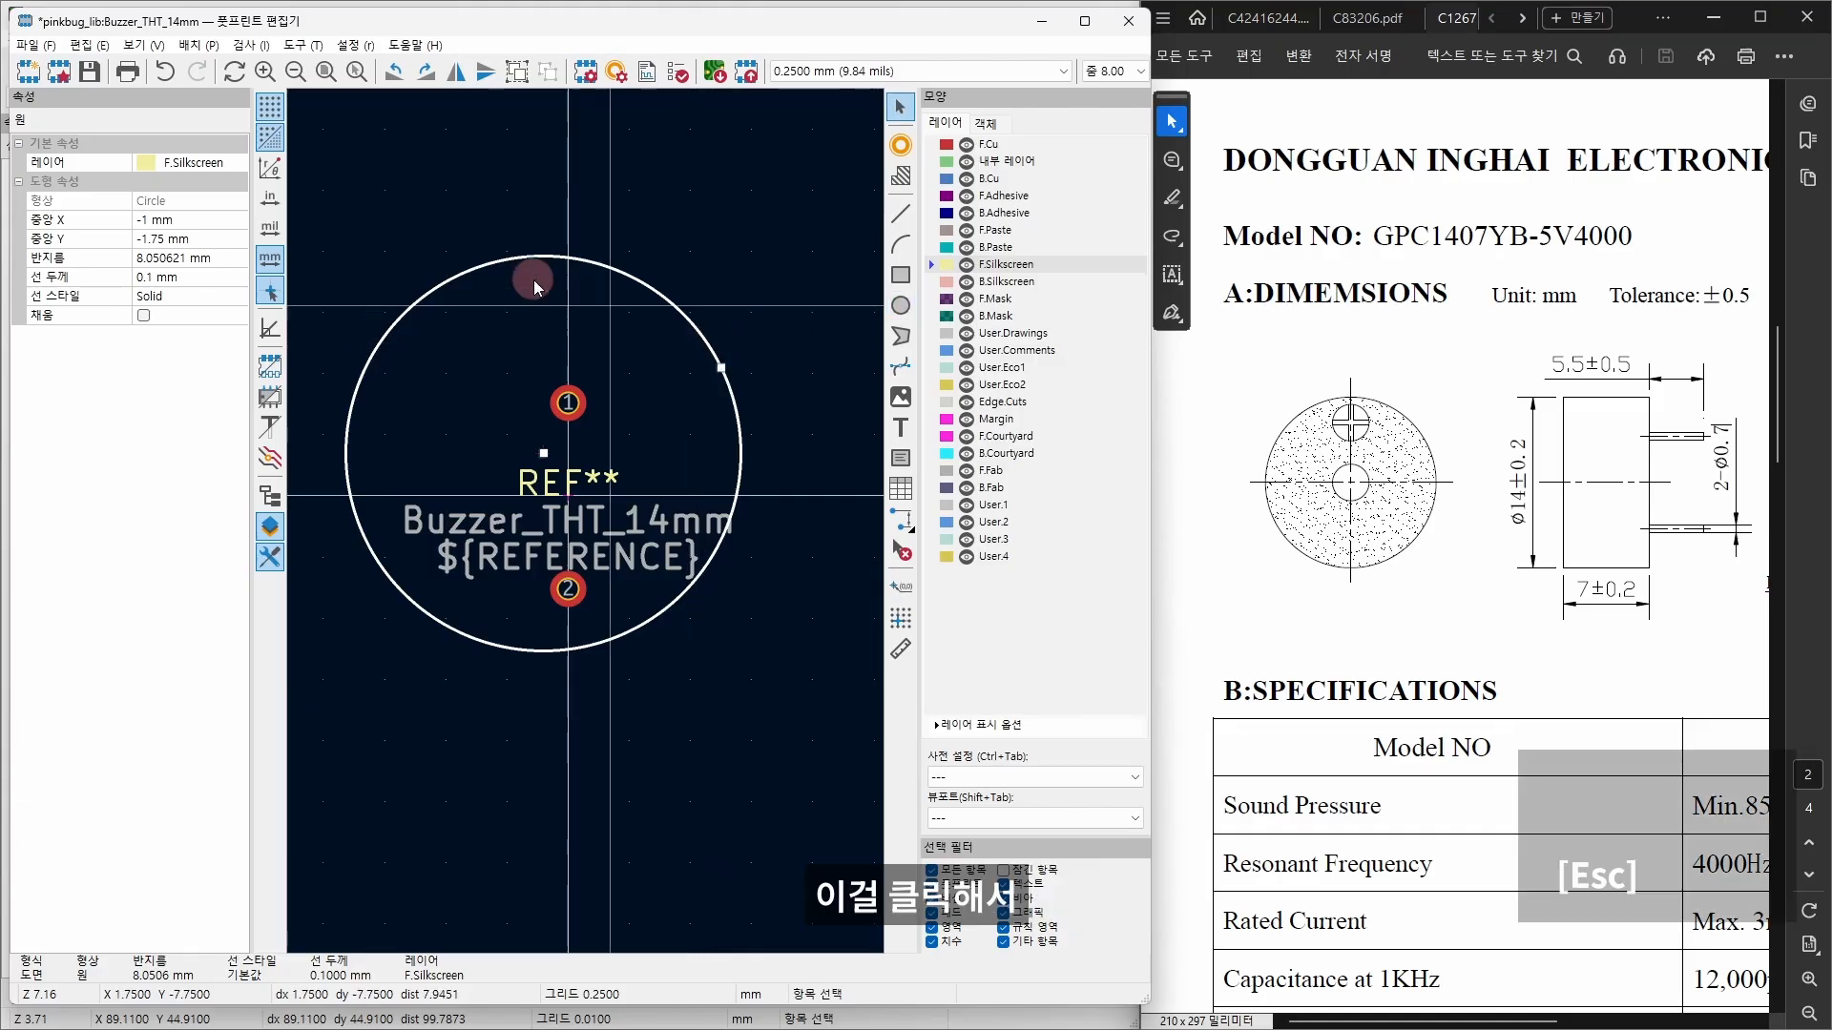
Step: Centre the silkscreen circle on the origin by setting its centre to X 0 mm and Y 0 mm
{"action": "left_click", "coordinate": [198, 220]}
{"action": "type", "text": "0"}
{"action": "key", "text": "Tab"}
{"action": "type", "text": "0"}
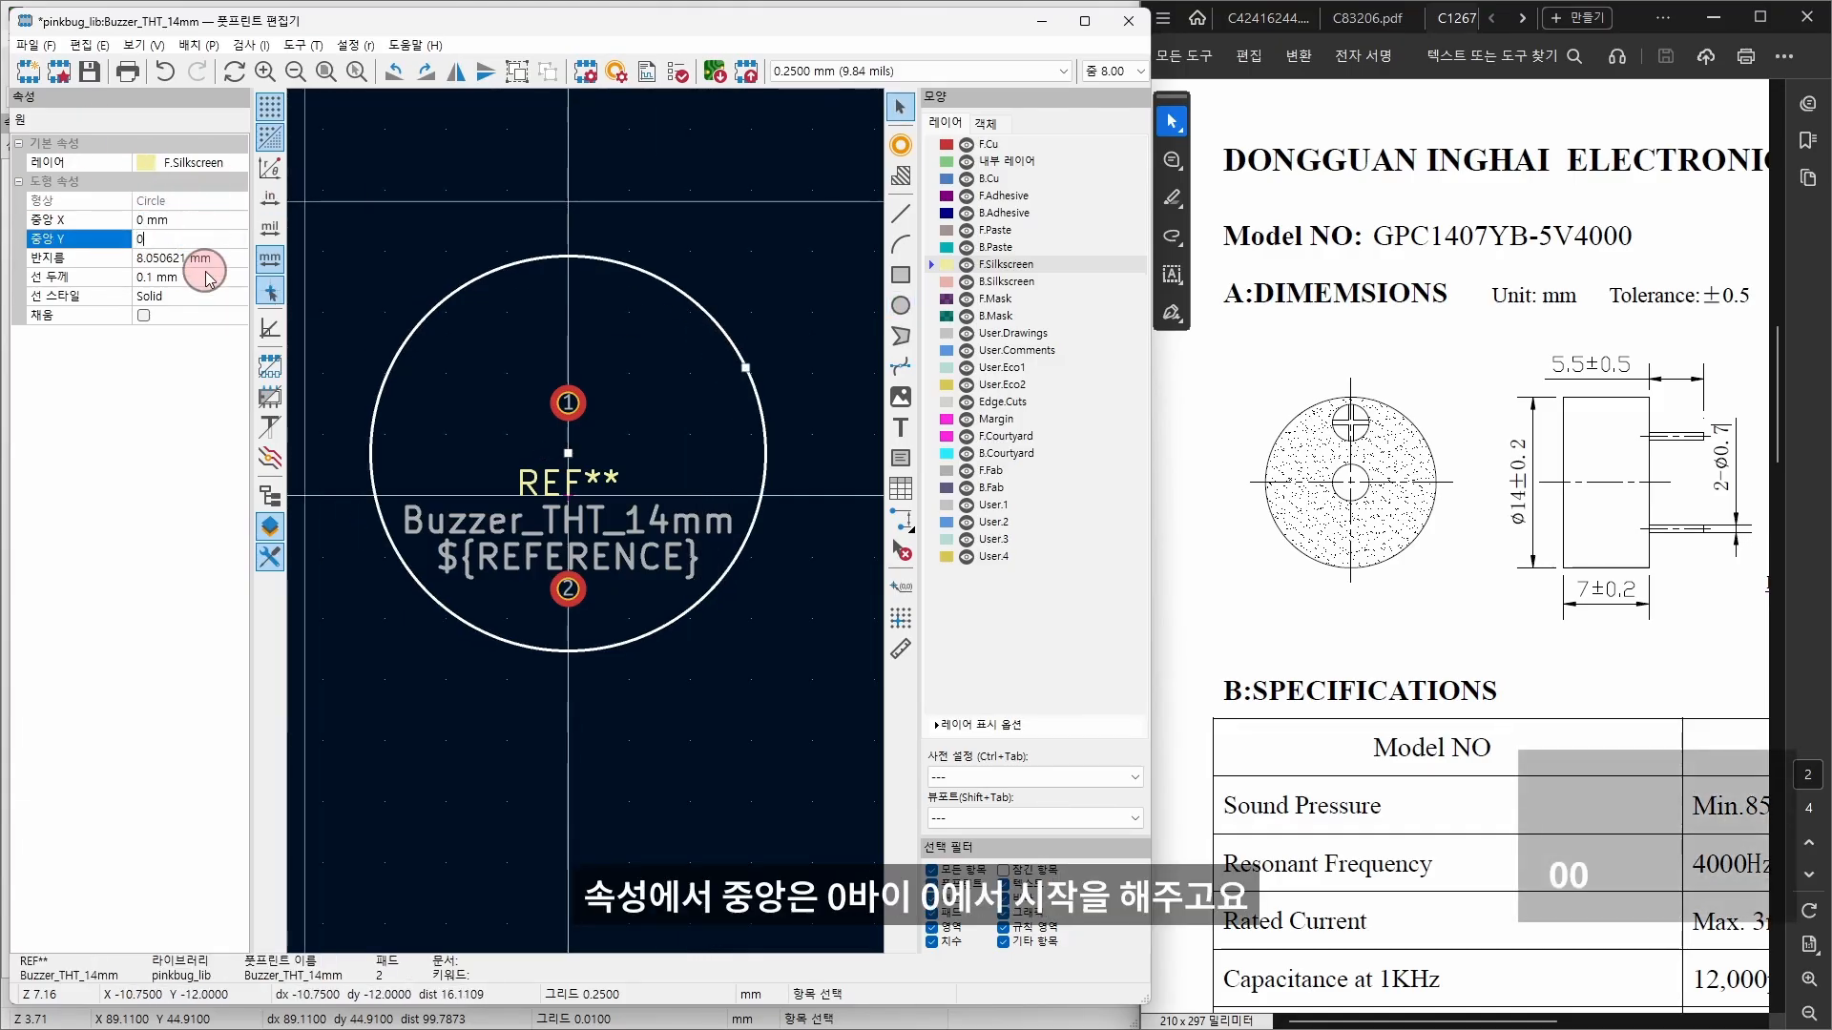
{"action": "key", "text": "Return"}
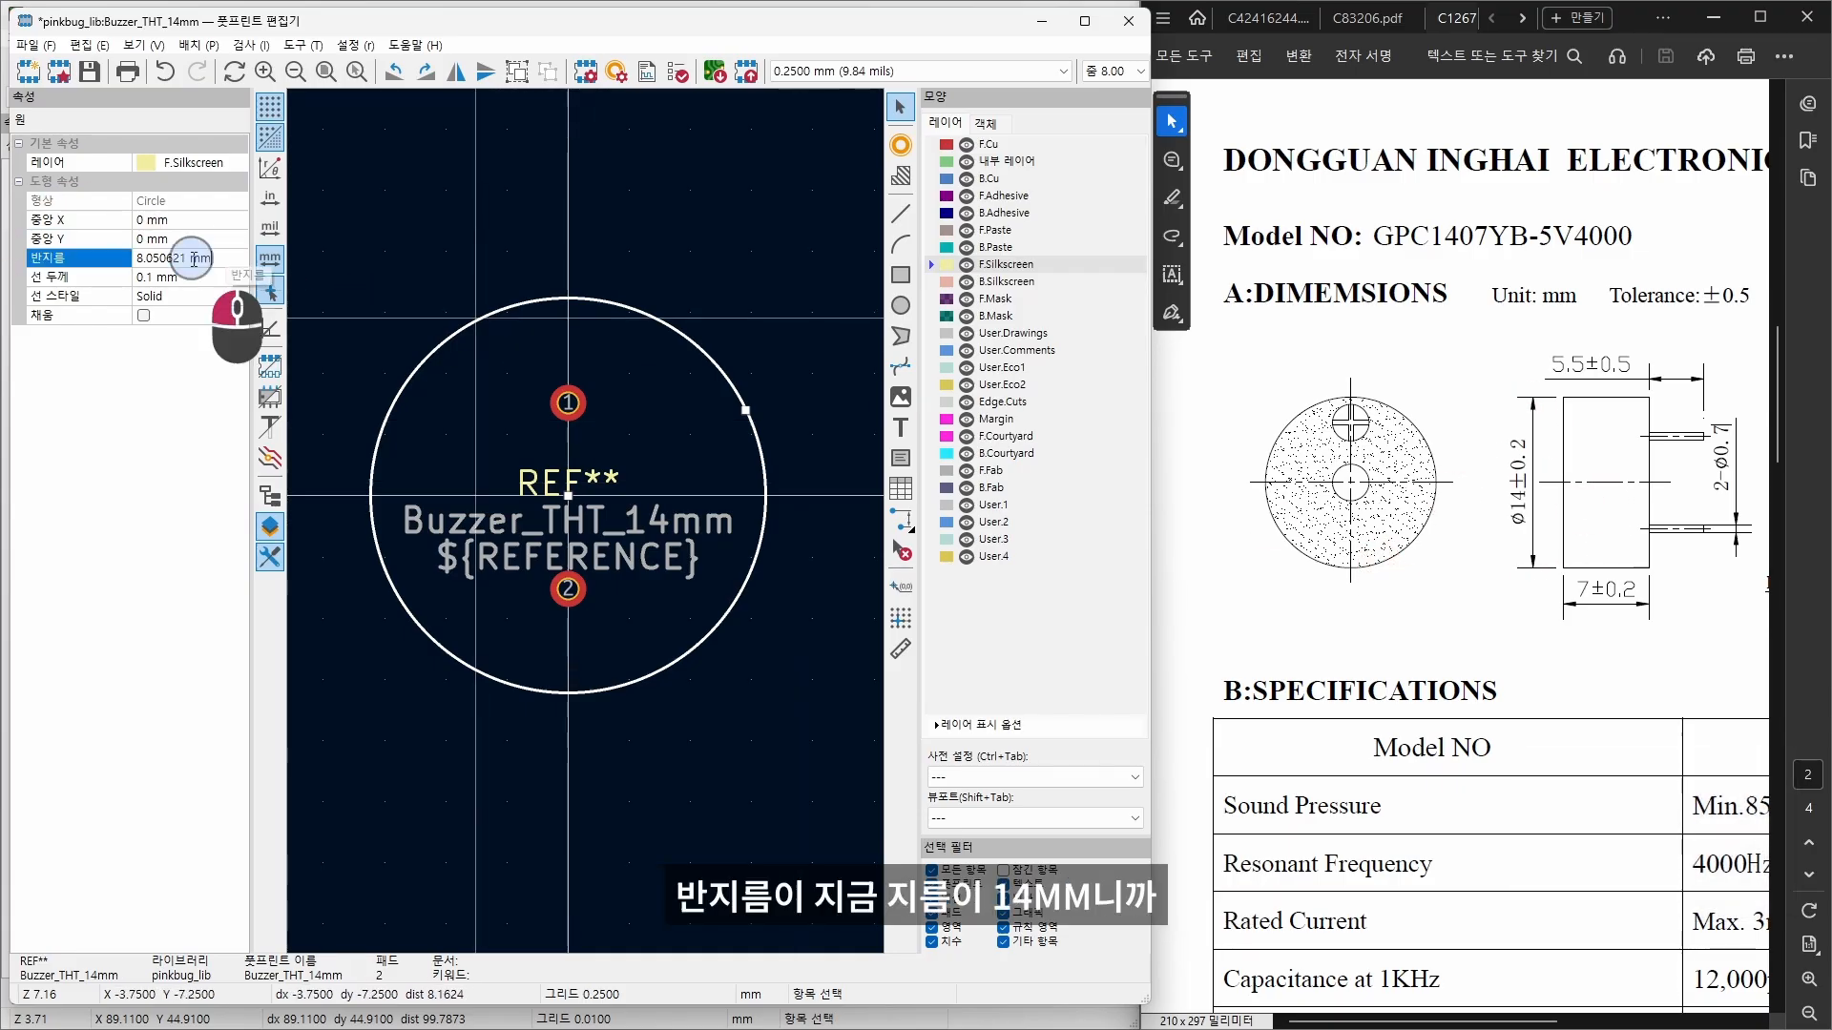
Step: Set the silkscreen circle's radius to 14/2 (7 mm)
{"action": "left_click", "coordinate": [46, 258]}
{"action": "type", "text": "14/"}
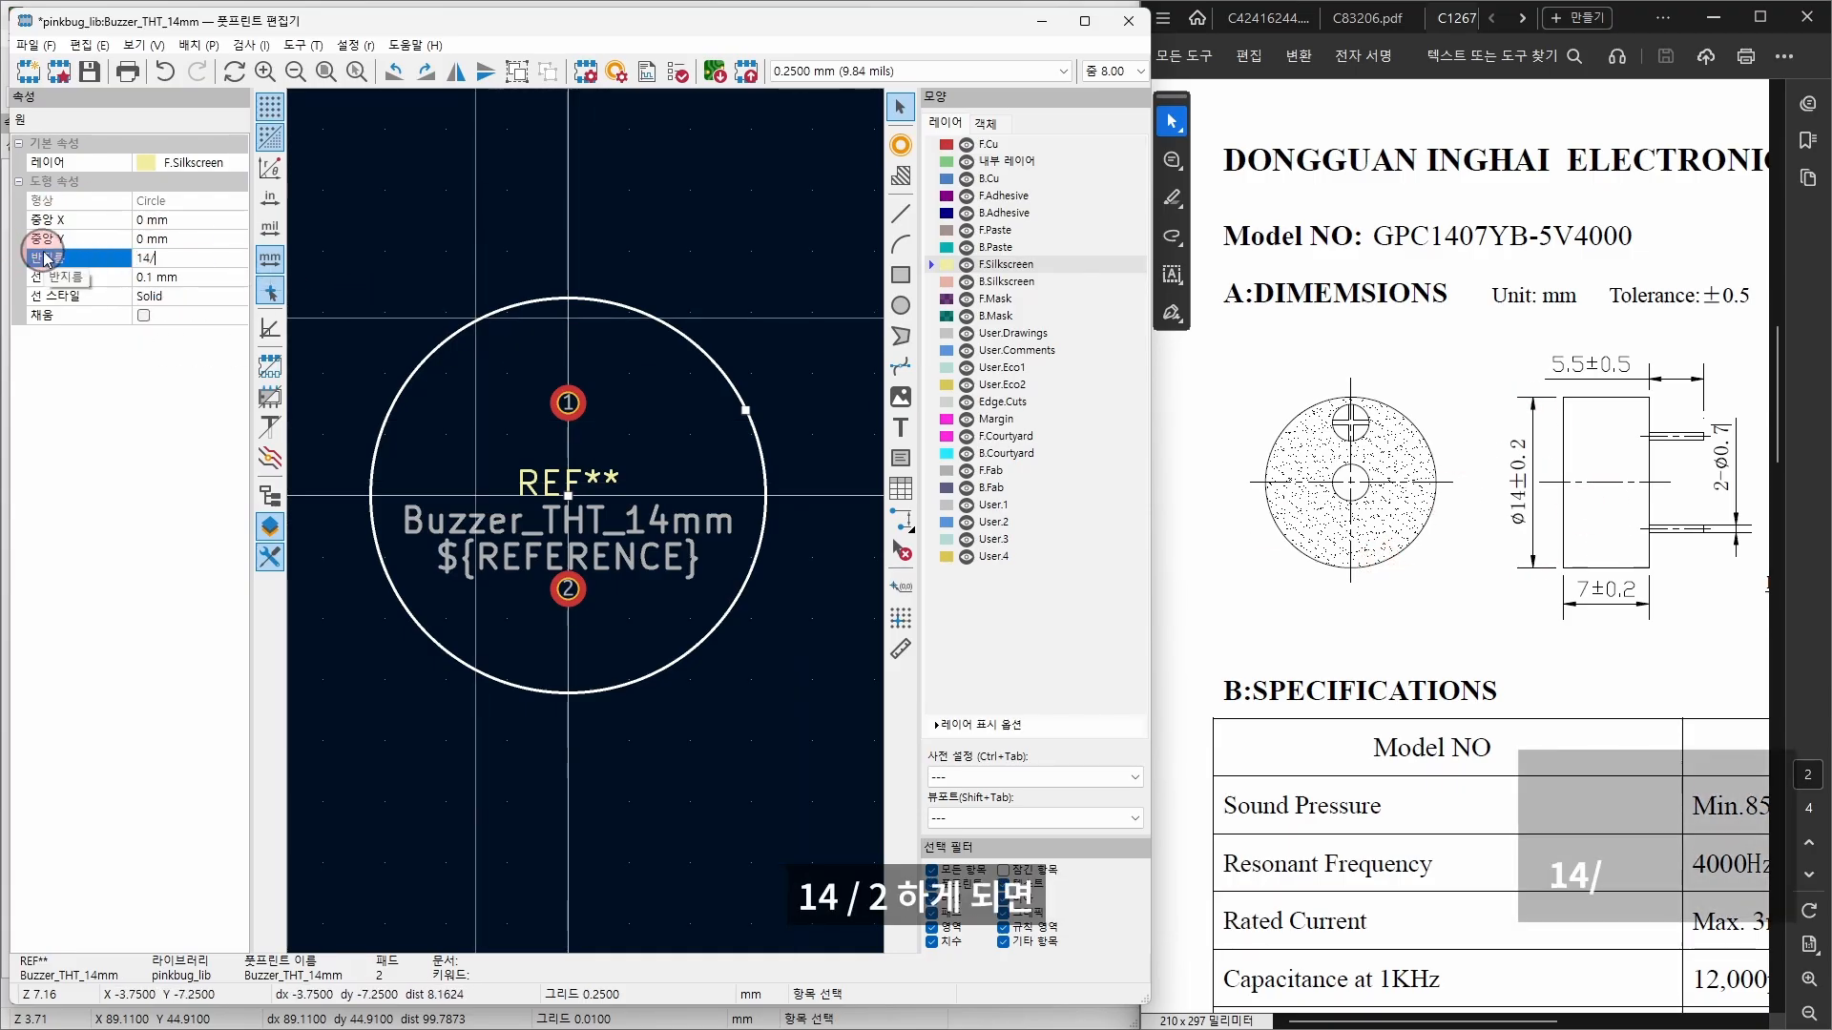
{"action": "type", "text": "2"}
{"action": "key", "text": "Return"}
{"action": "left_click", "coordinate": [168, 239]}
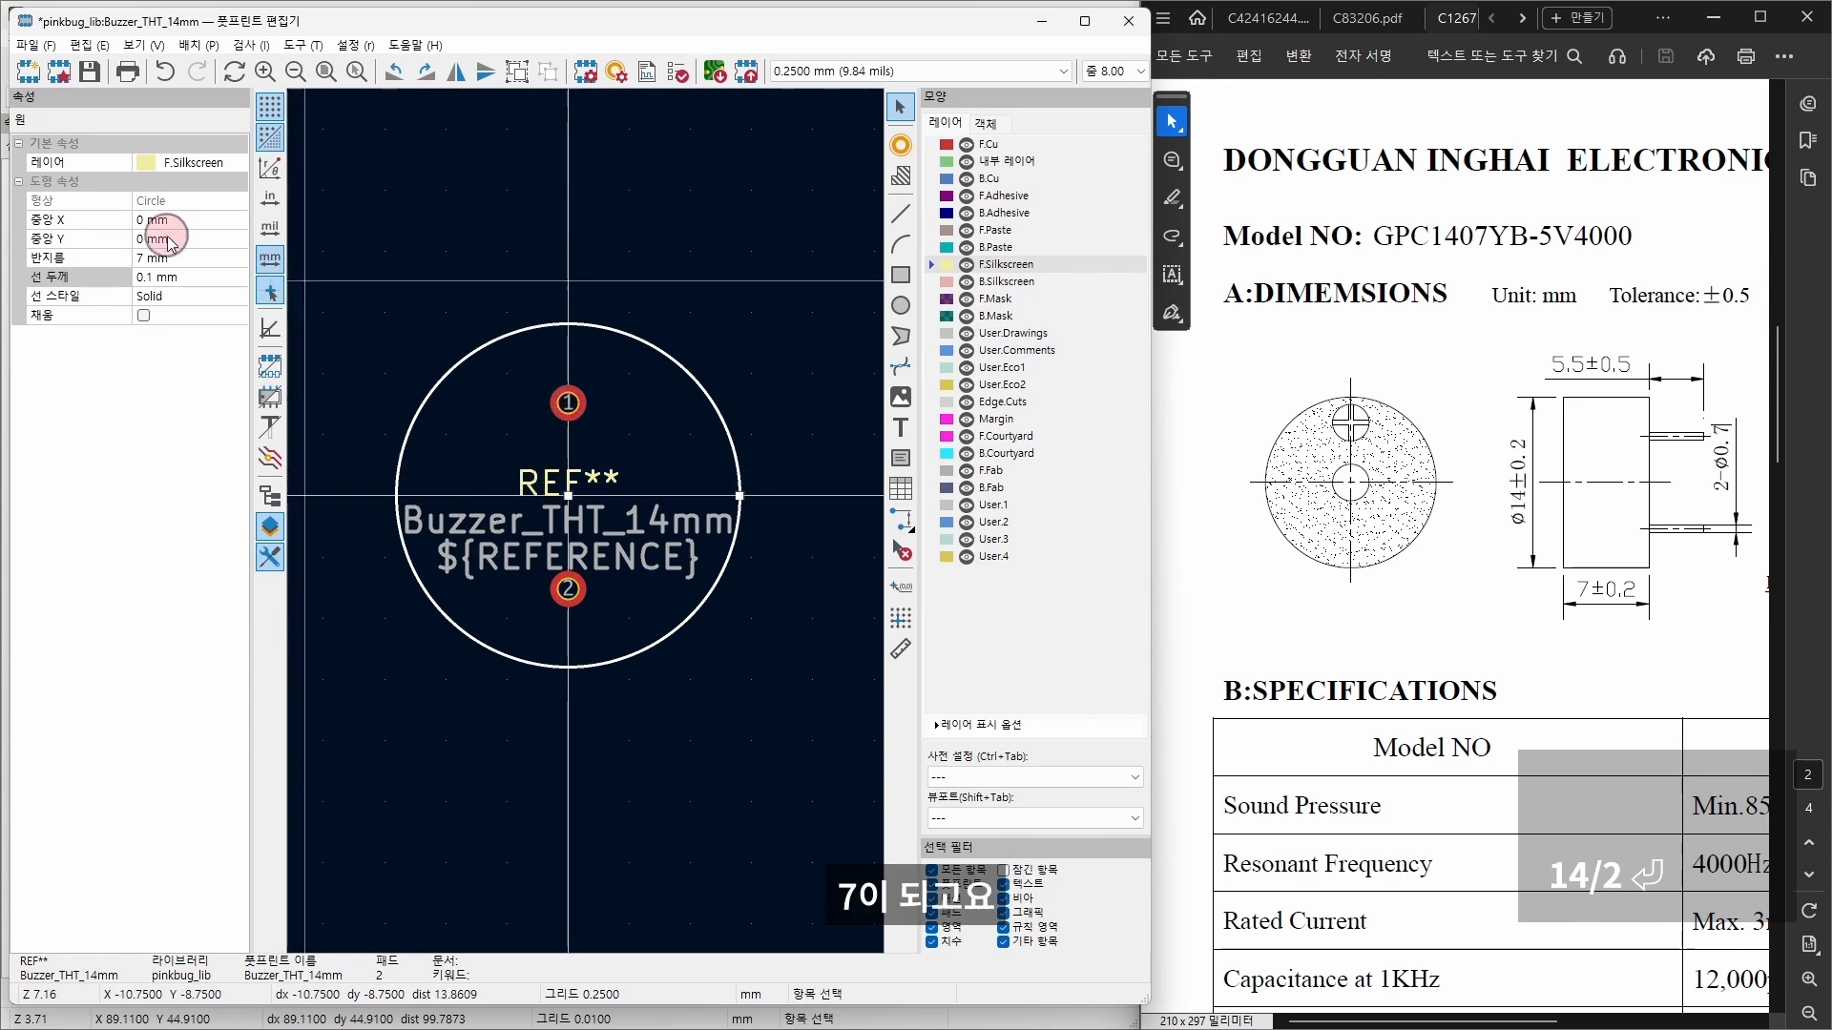
Step: Set the silkscreen circle's line thickness to 0.2 mm and deselect it
{"action": "left_click", "coordinate": [181, 272]}
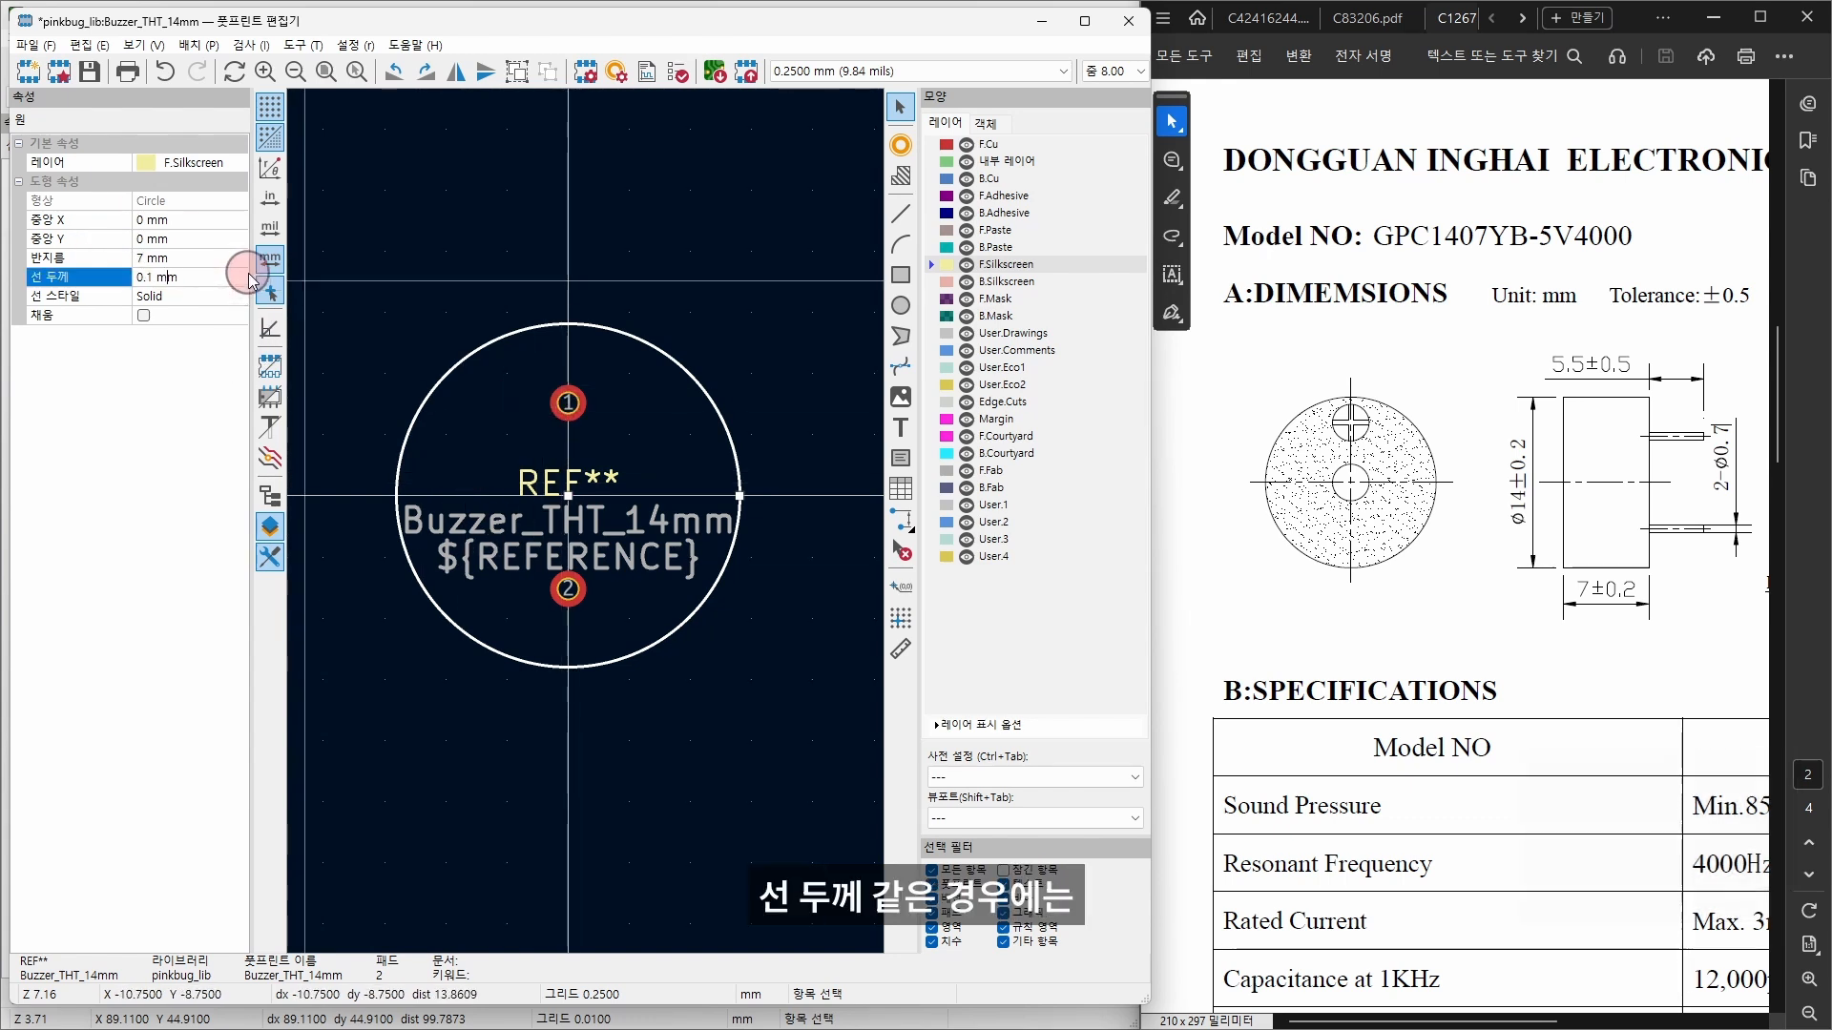
{"action": "key", "text": "Left"}
{"action": "key", "text": "Left"}
{"action": "key", "text": "Left"}
{"action": "key", "text": "Delete"}
{"action": "type", "text": "2"}
{"action": "key", "text": "Return"}
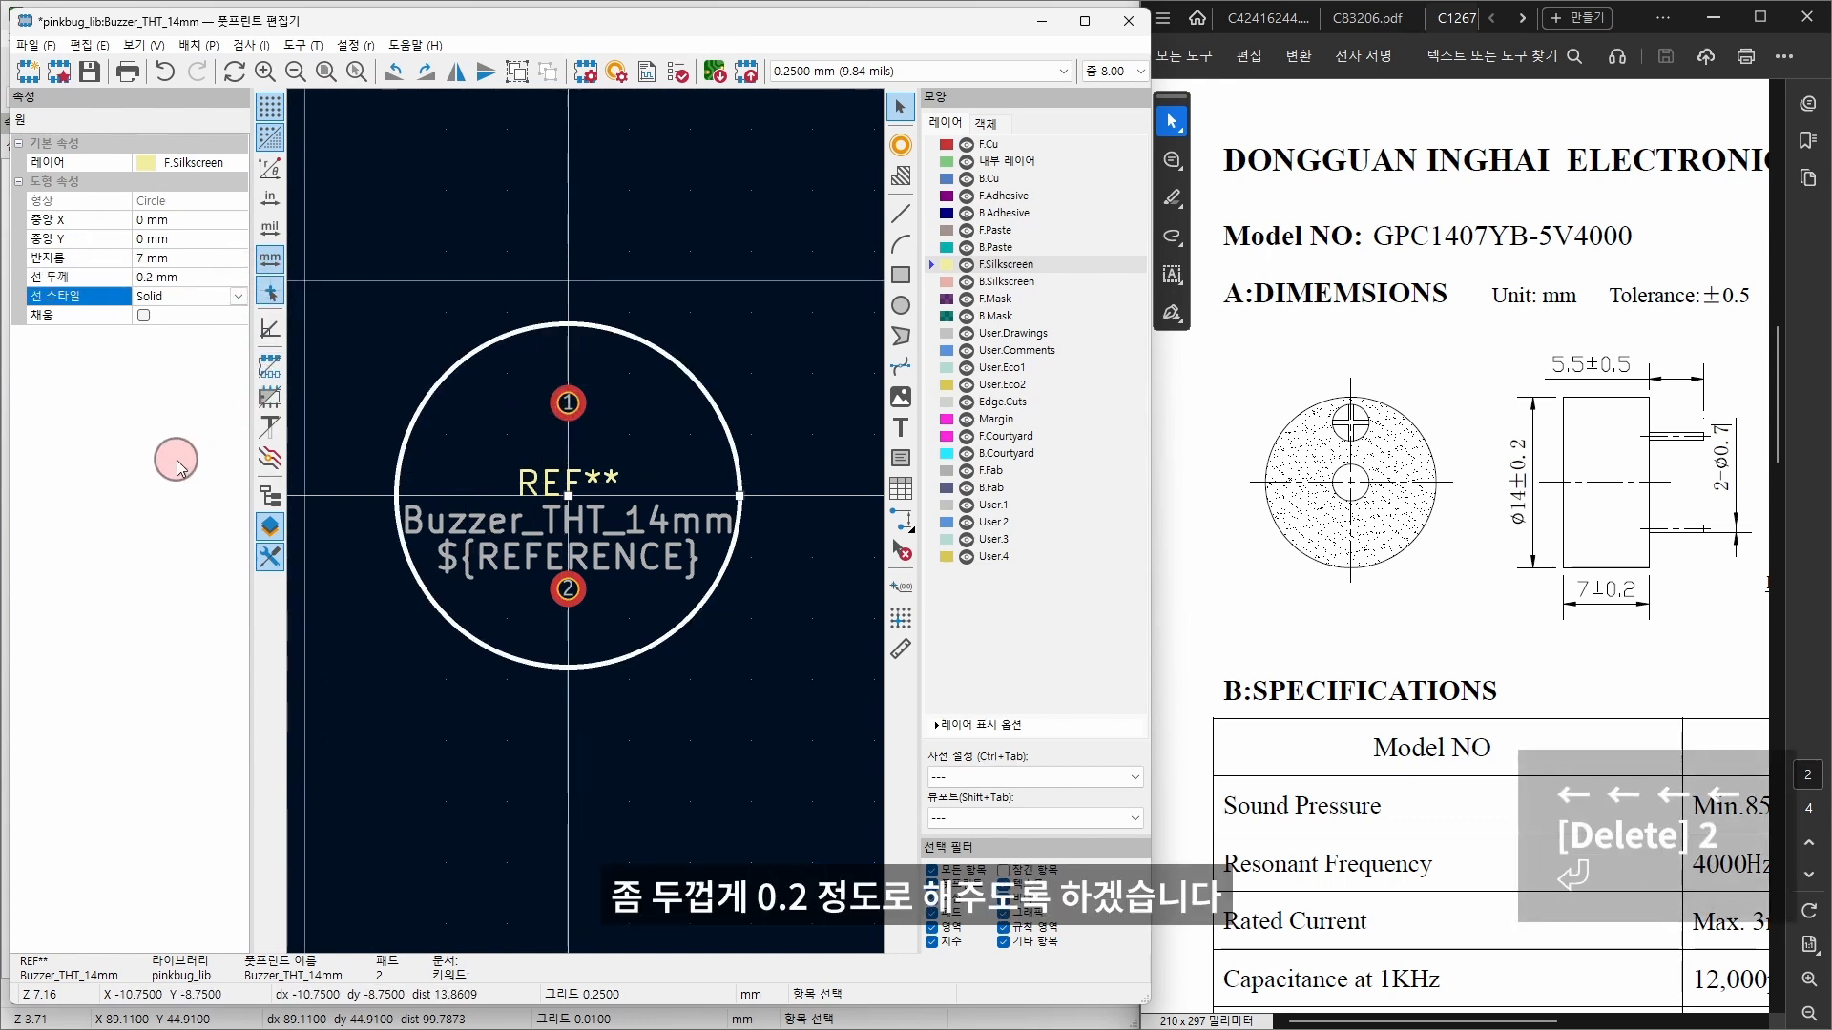
{"action": "left_click", "coordinate": [519, 242]}
{"action": "scroll", "coordinate": [928, 419], "scroll_direction": "down", "scroll_amount": 1}
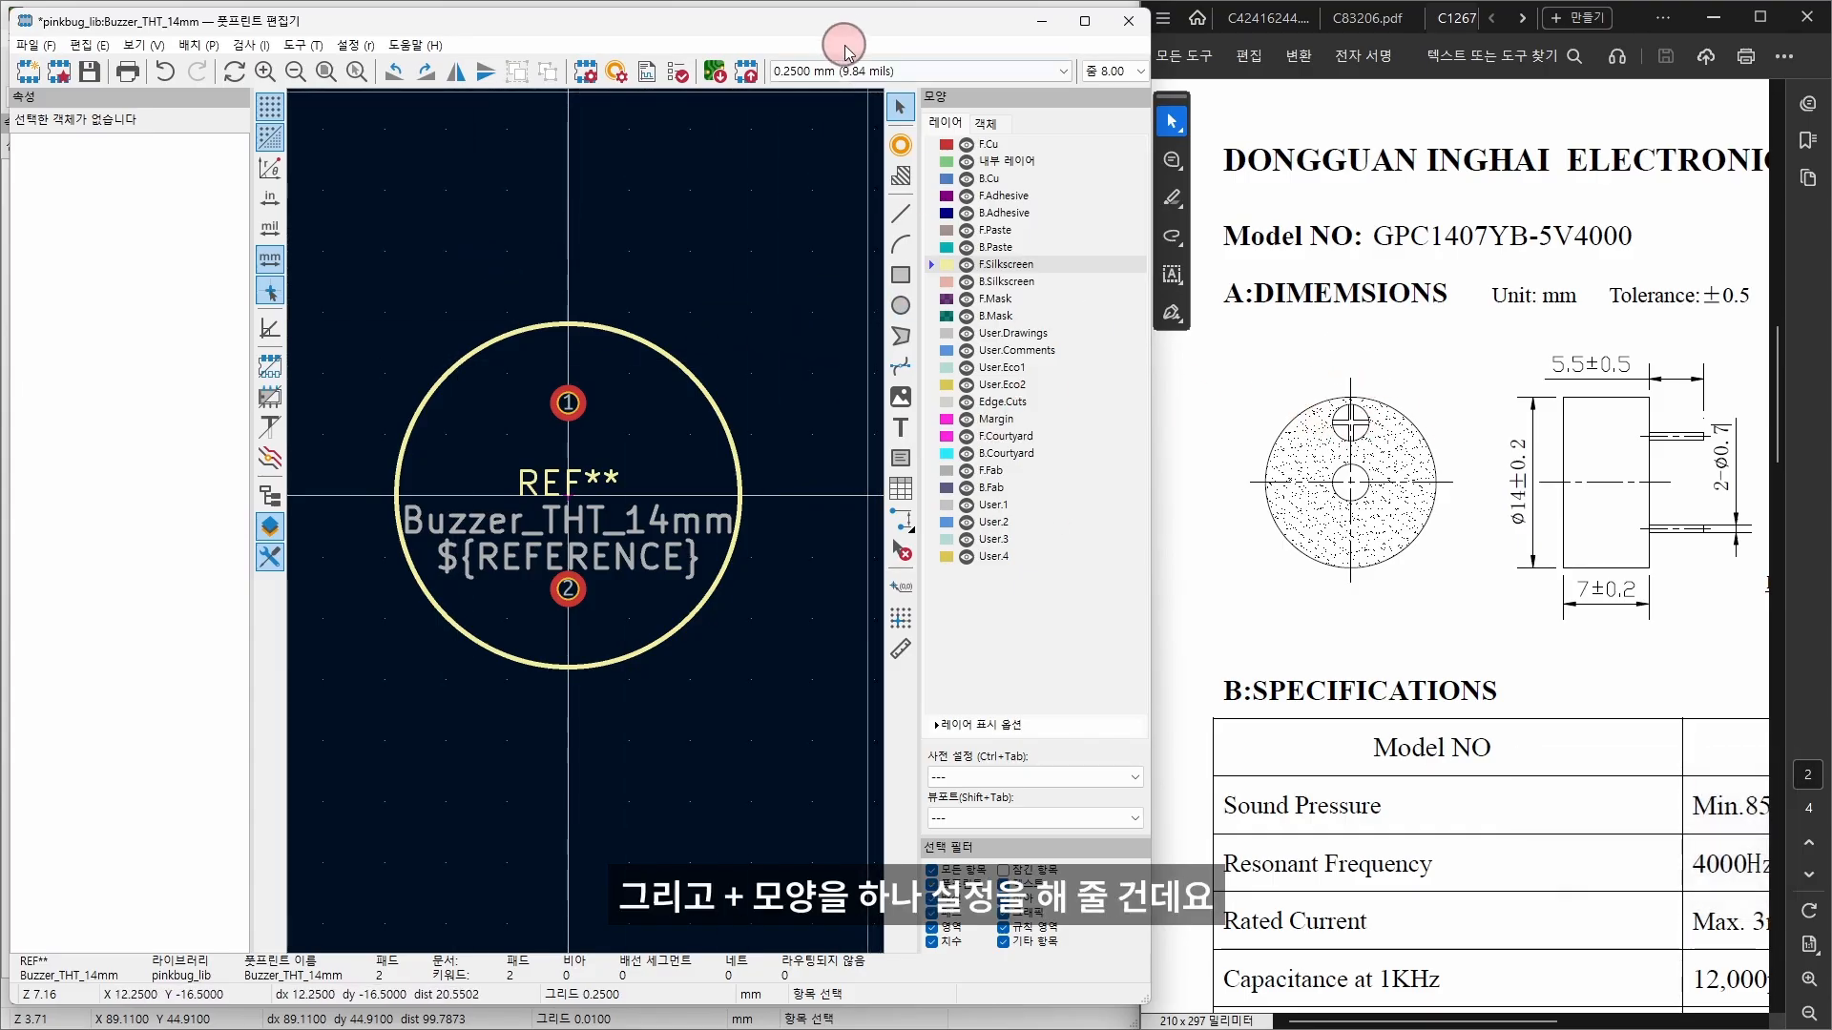
Step: Draw a horizontal line about 1 mm long on F.Silkscreen above the circle, starting at about X 2.25 mm, Y -8.25 mm
{"action": "left_click", "coordinate": [901, 213]}
{"action": "left_click", "coordinate": [622, 289]}
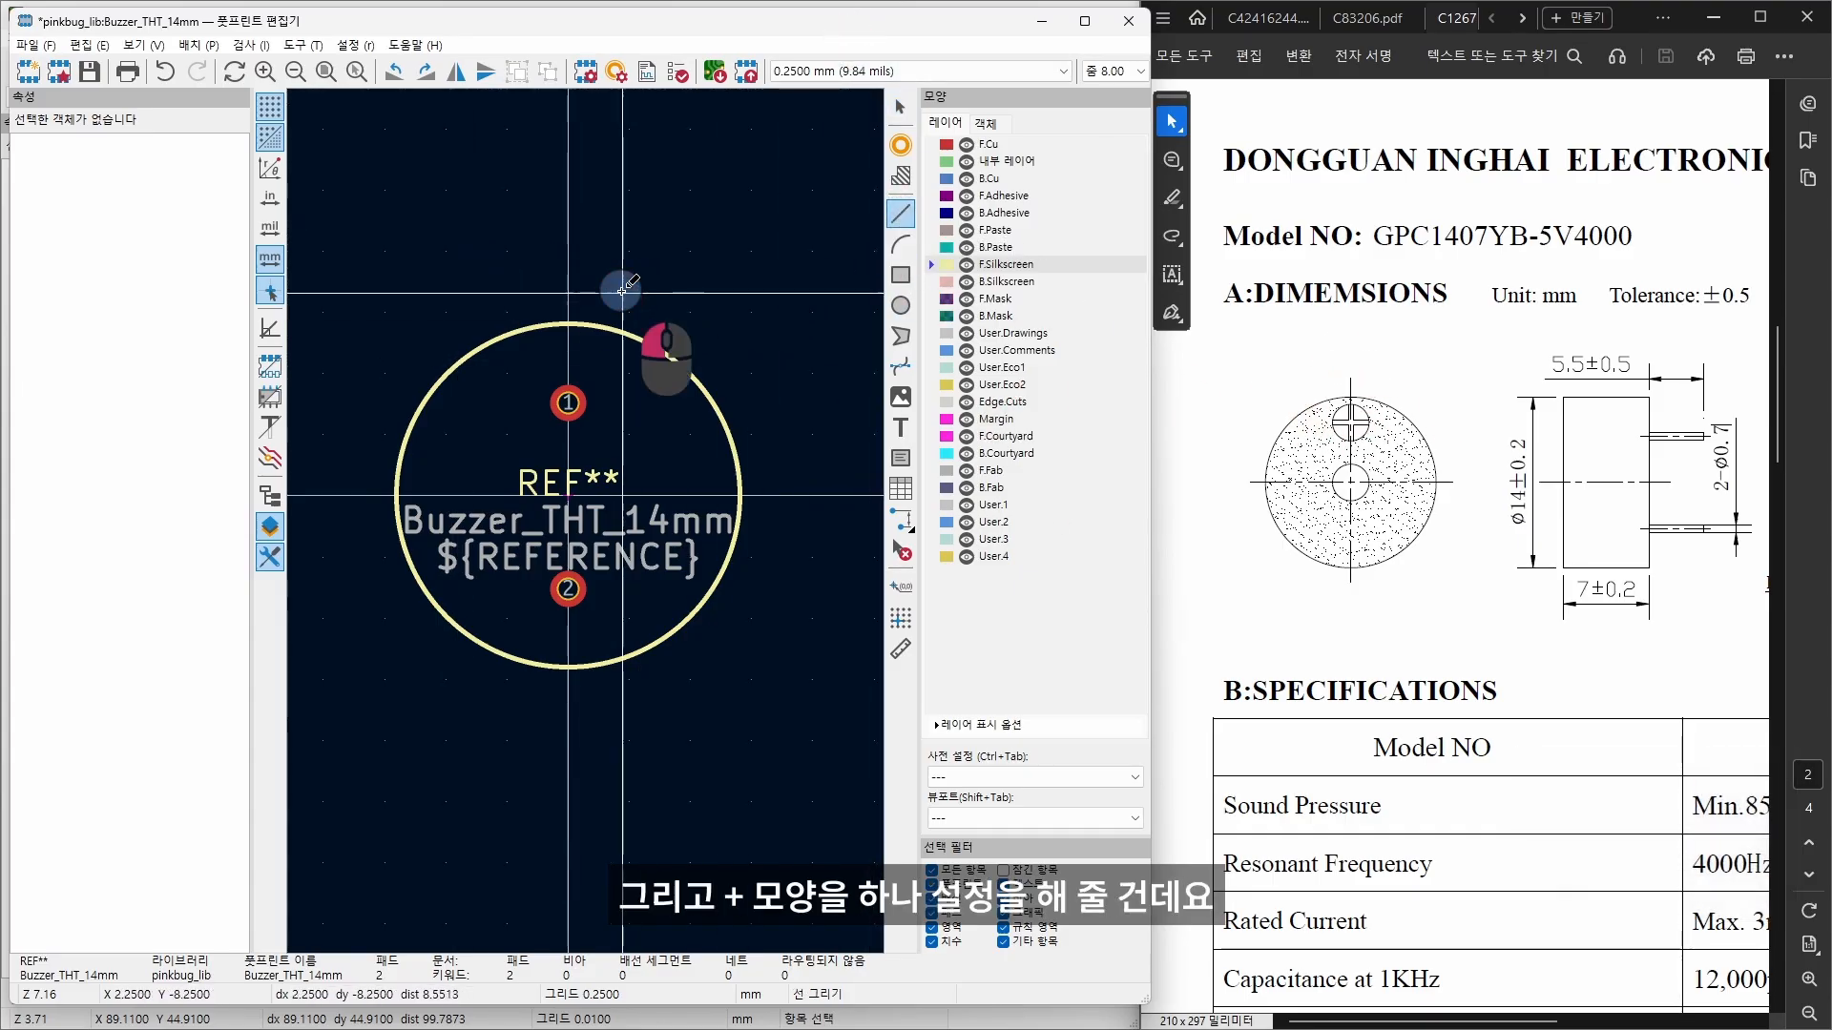
{"action": "left_click", "coordinate": [647, 293]}
{"action": "key", "text": "Escape"}
{"action": "key", "text": "Escape"}
{"action": "scroll", "coordinate": [646, 293], "scroll_direction": "up", "scroll_amount": 2}
Step: Copy the short silkscreen line, rotate the copy to vertical and place it across the original's midpoint to form a plus sign
{"action": "left_click", "coordinate": [635, 293]}
{"action": "key", "text": "ctrl+c"}
{"action": "key", "text": "ctrl+v"}
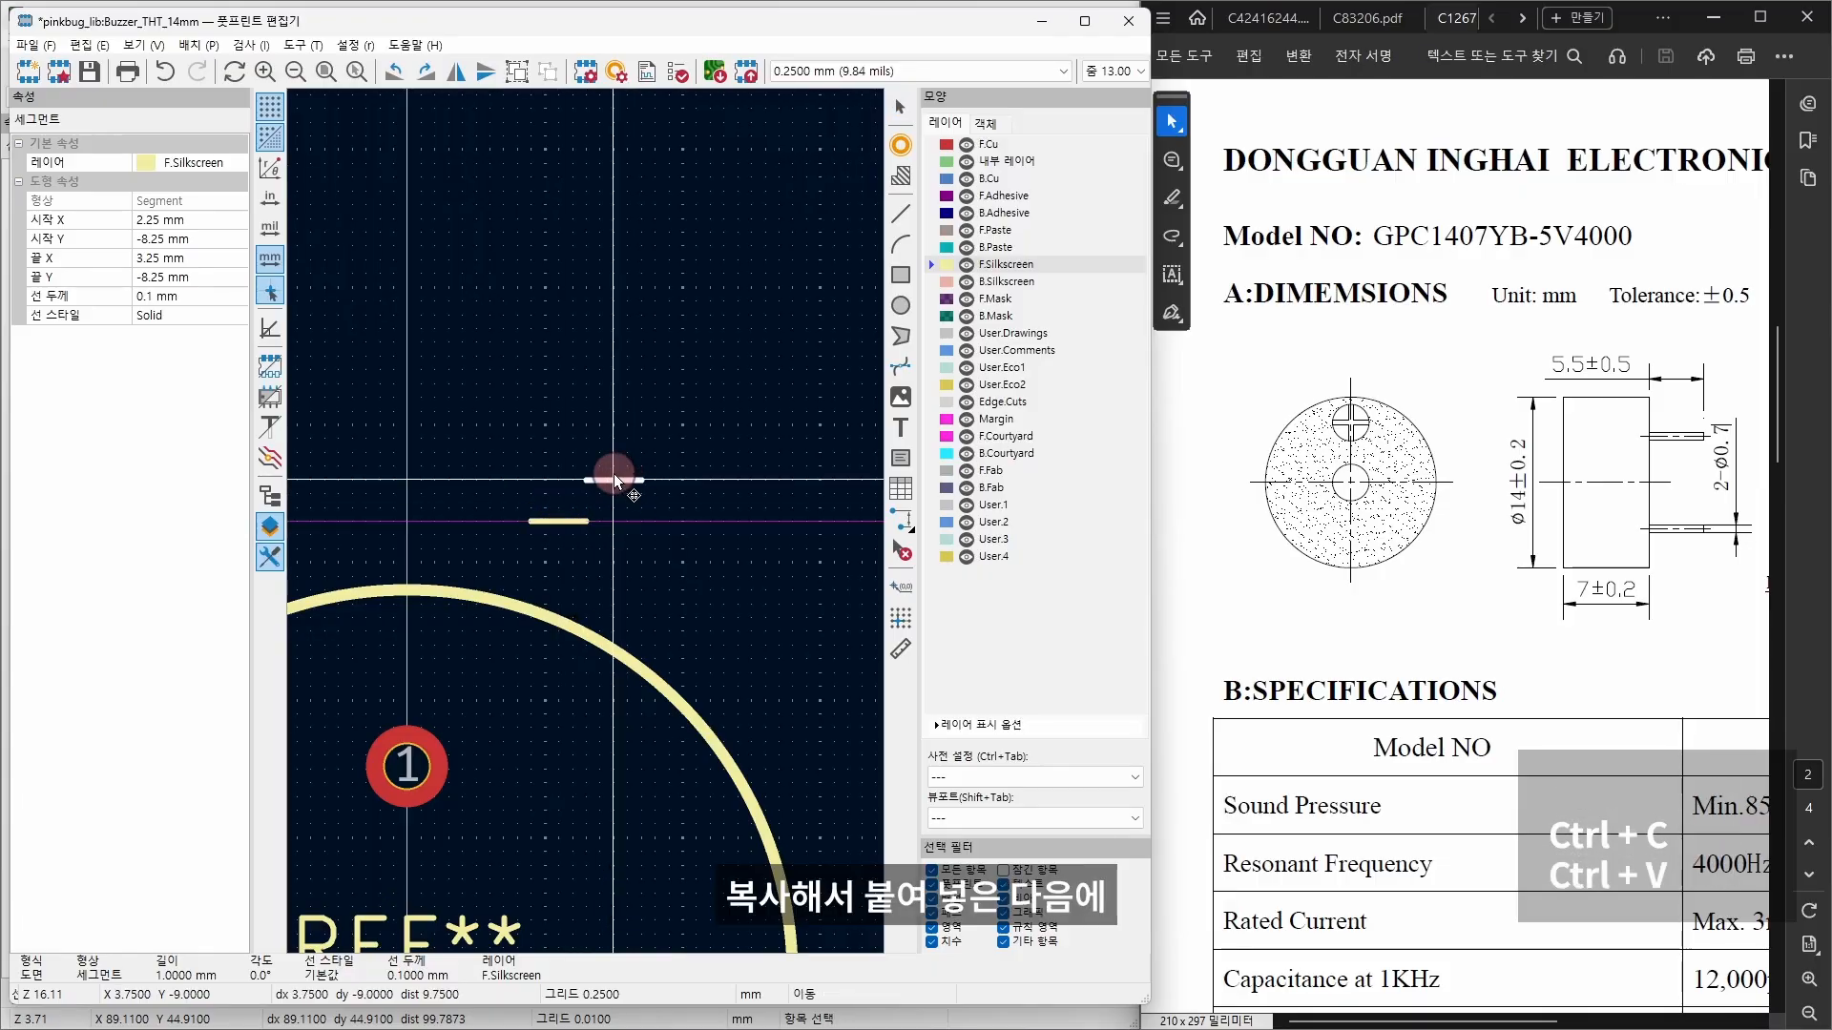
{"action": "key", "text": "r"}
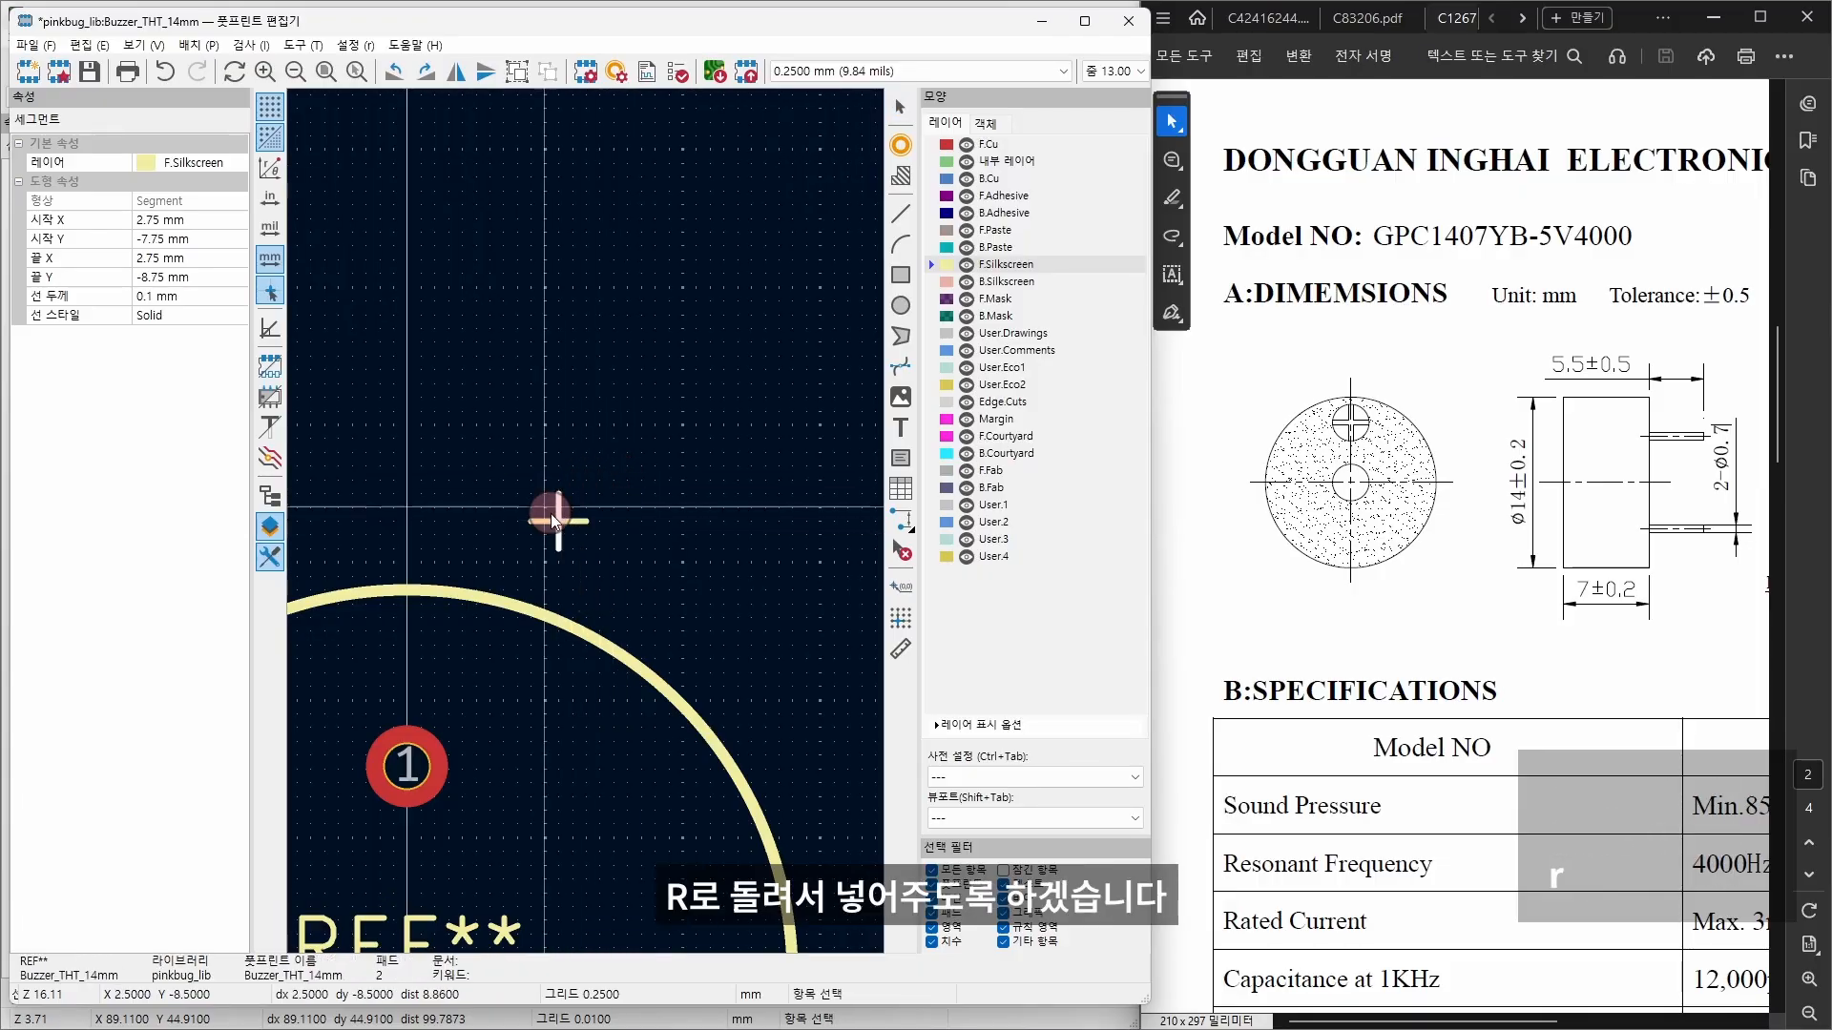
{"action": "left_click", "coordinate": [552, 515]}
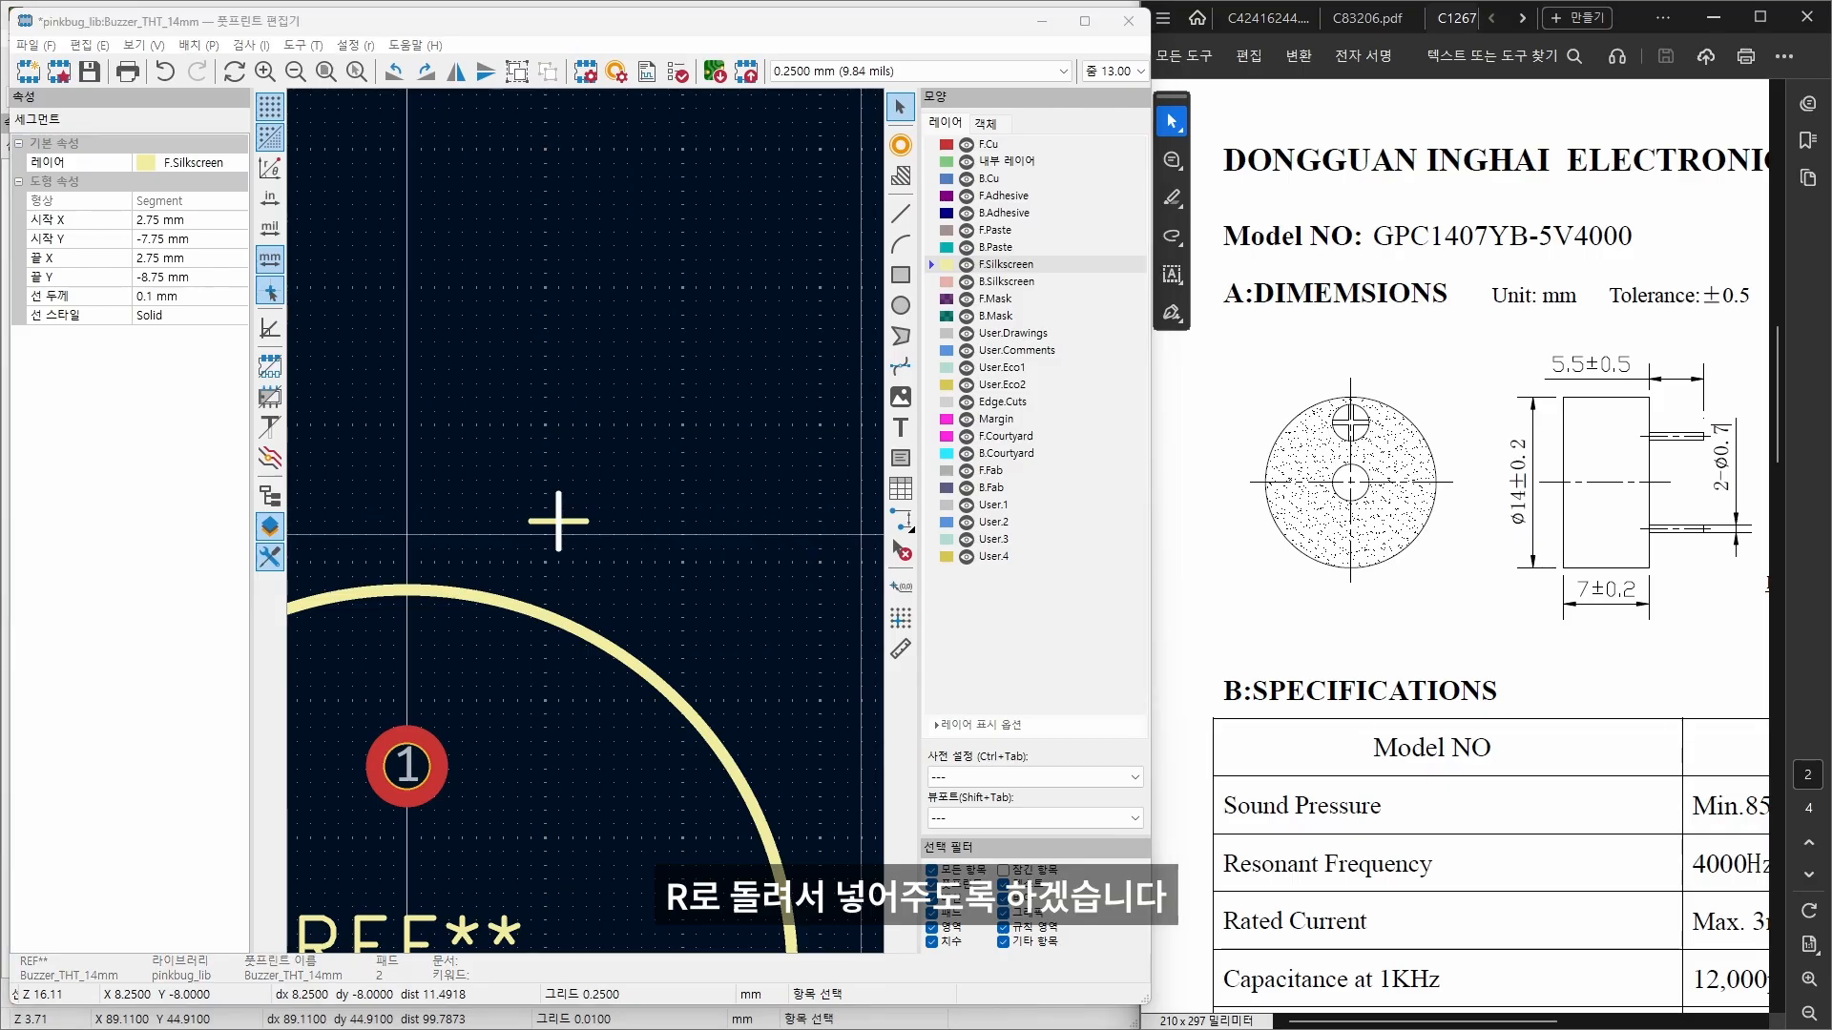
{"action": "left_click", "coordinate": [532, 521]}
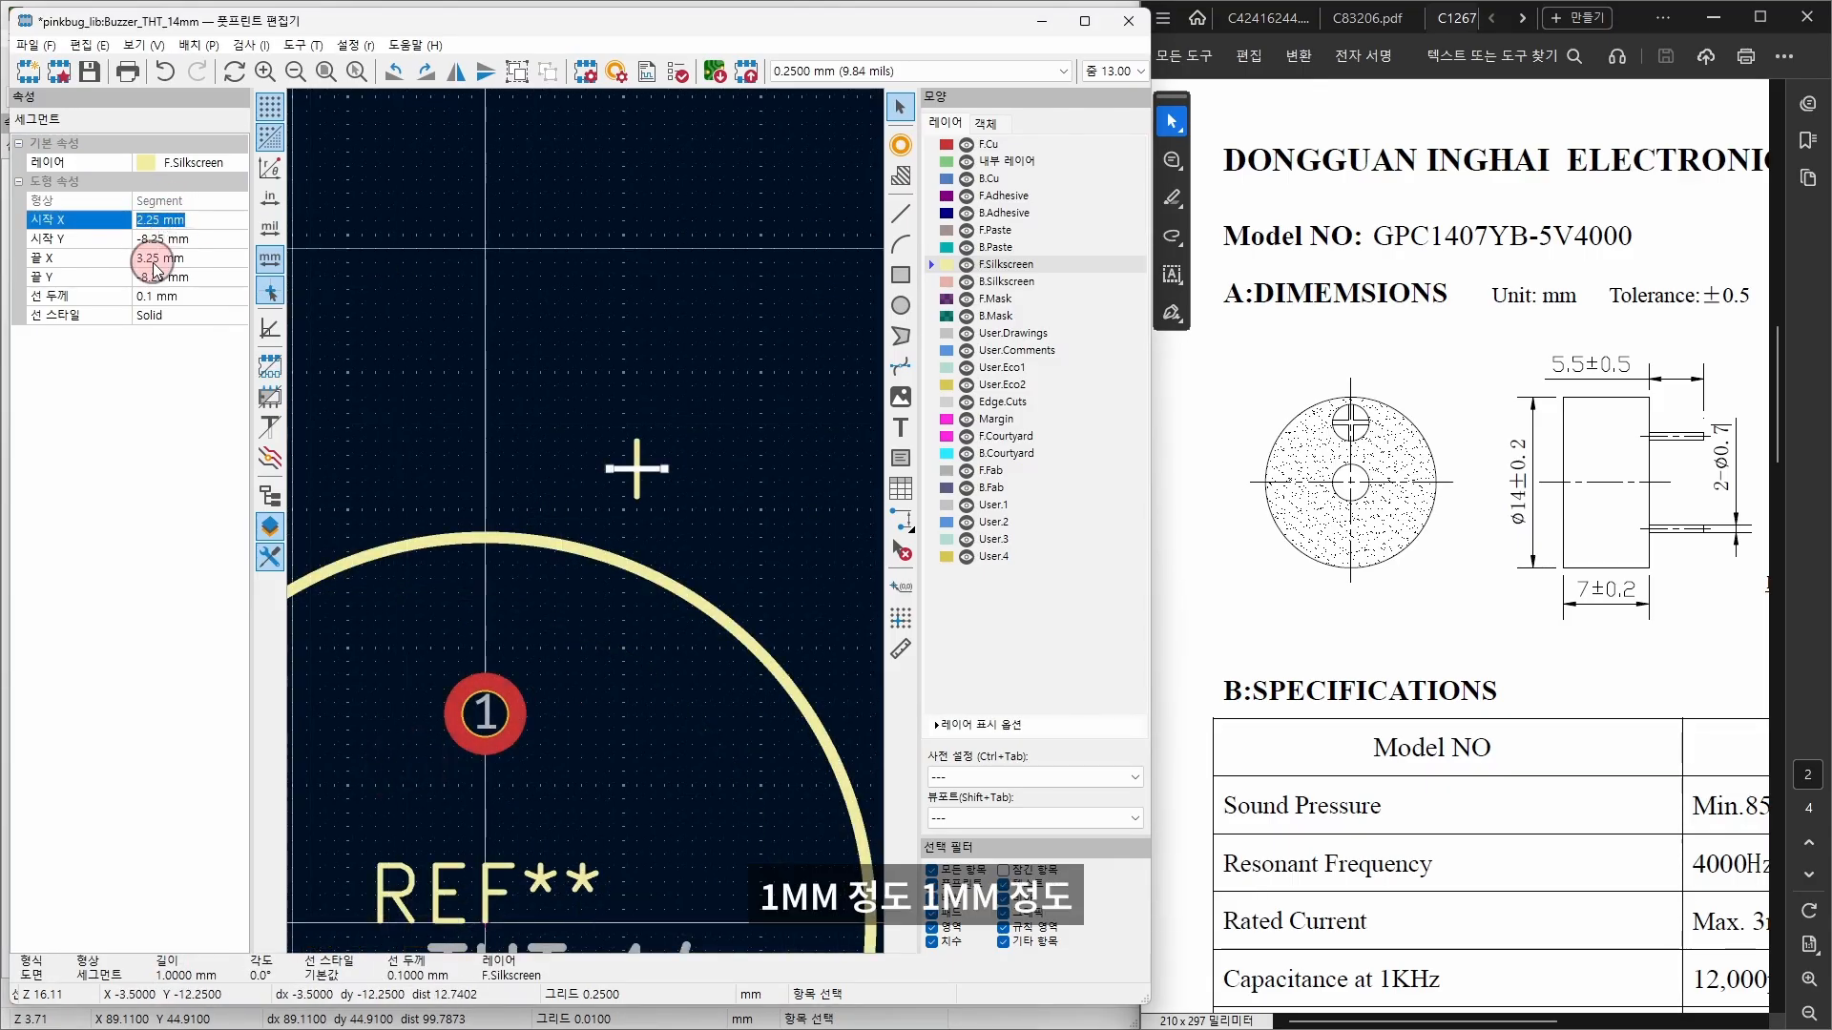
Step: Move both lines of the plus sign onto the vertical axis just above the circle, at about Y -8 mm
{"action": "left_click_drag", "start_coordinate": [728, 404], "coordinate": [576, 503]}
{"action": "key", "text": "m"}
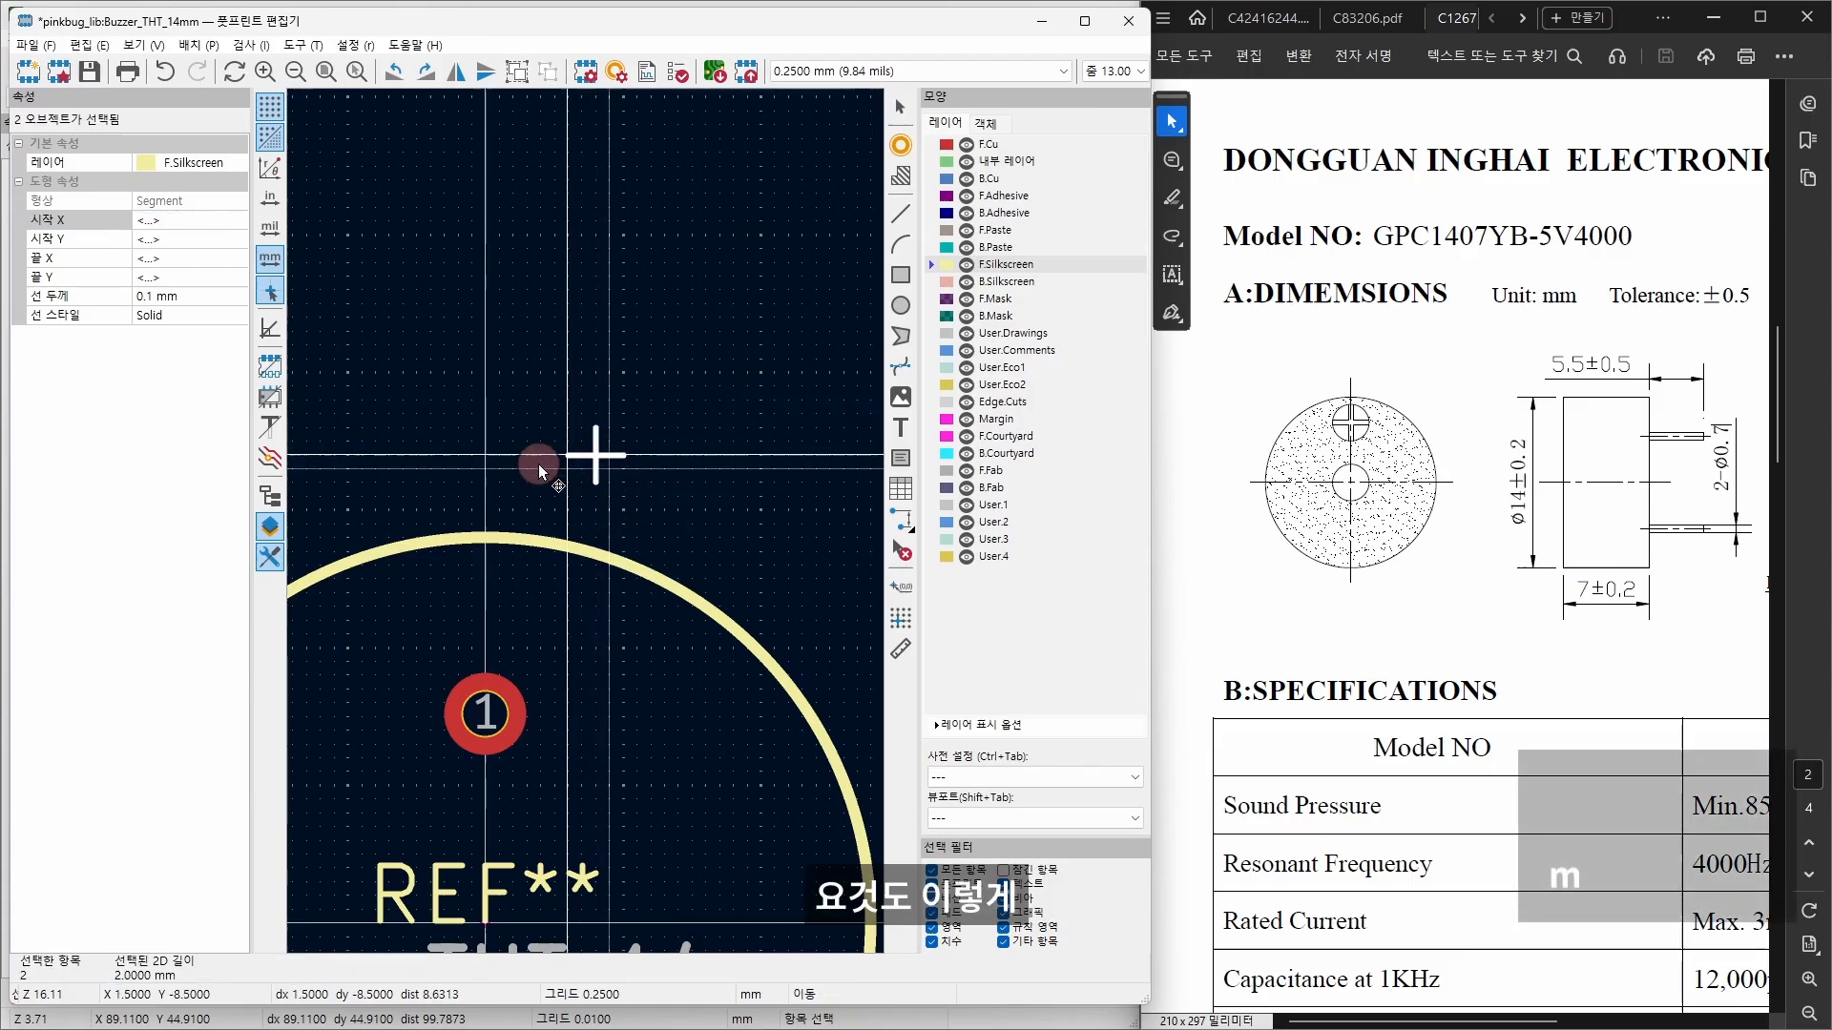
{"action": "left_click", "coordinate": [460, 478]}
{"action": "key", "text": "Escape"}
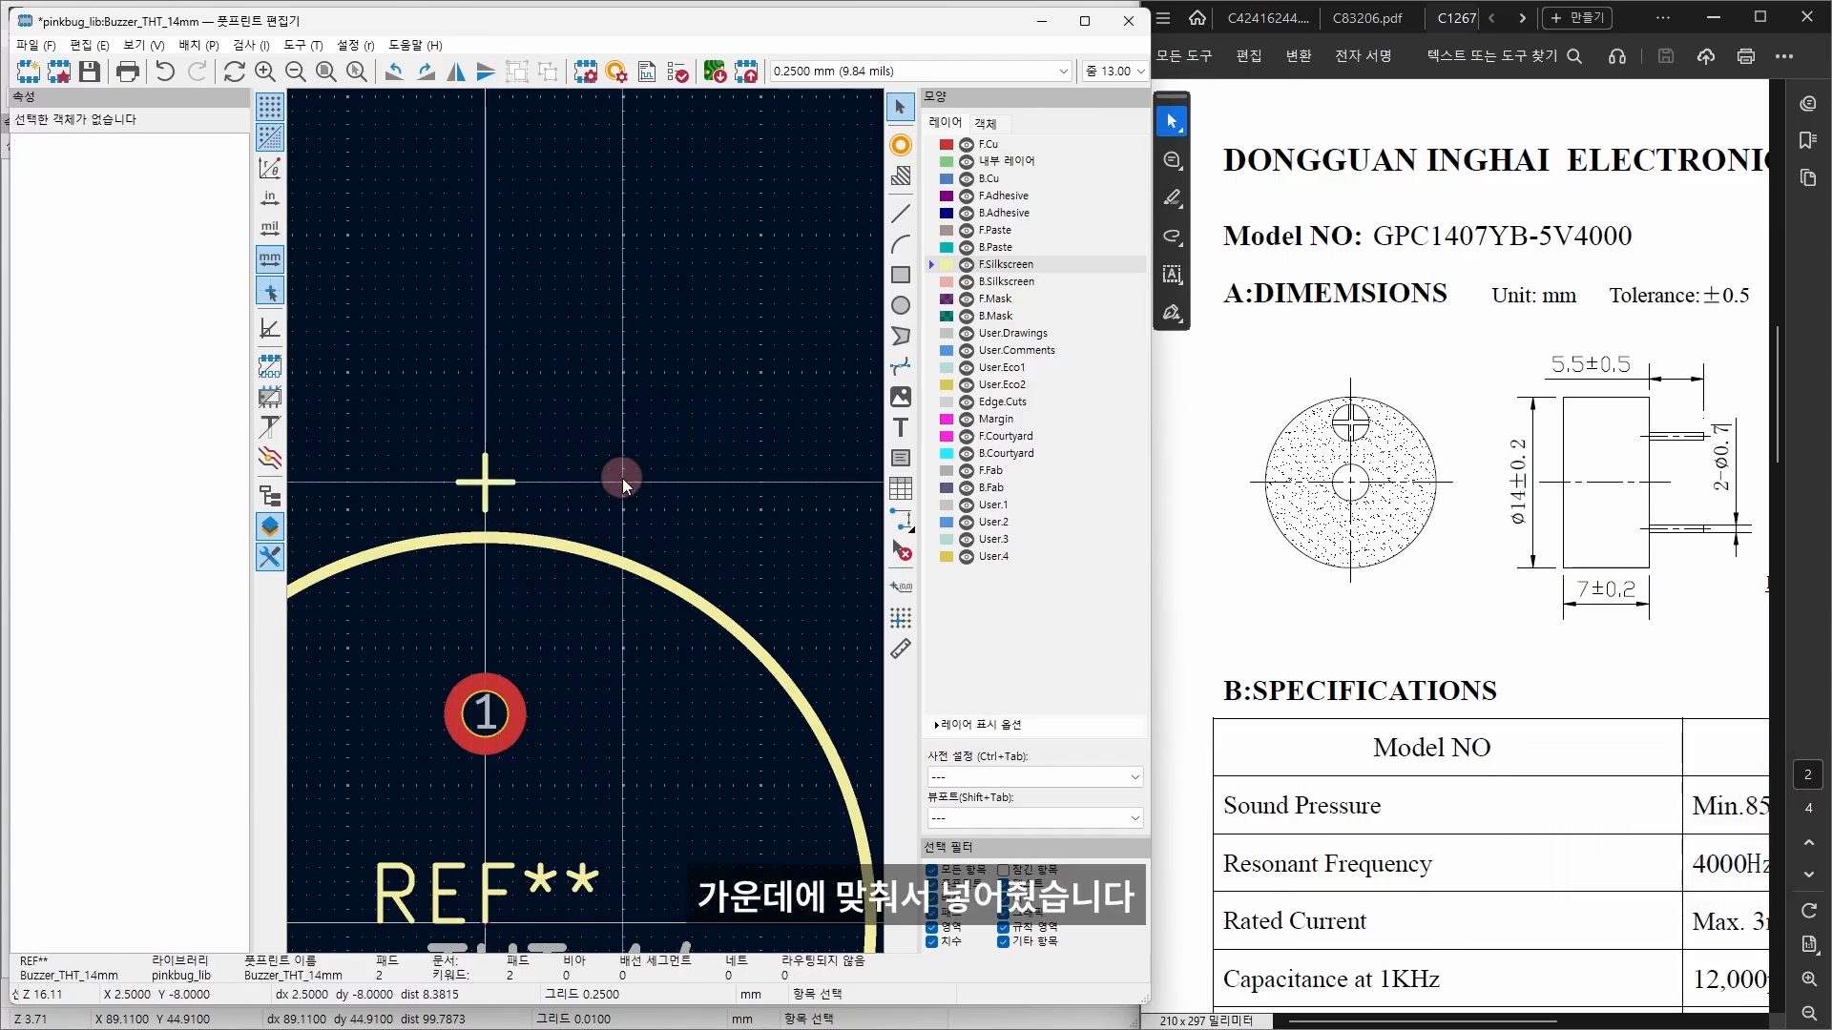
Step: Set the line thickness of both plus sign lines to 0.2 mm and deselect them
{"action": "left_click_drag", "start_coordinate": [544, 438], "coordinate": [417, 495]}
{"action": "left_click", "coordinate": [176, 299]}
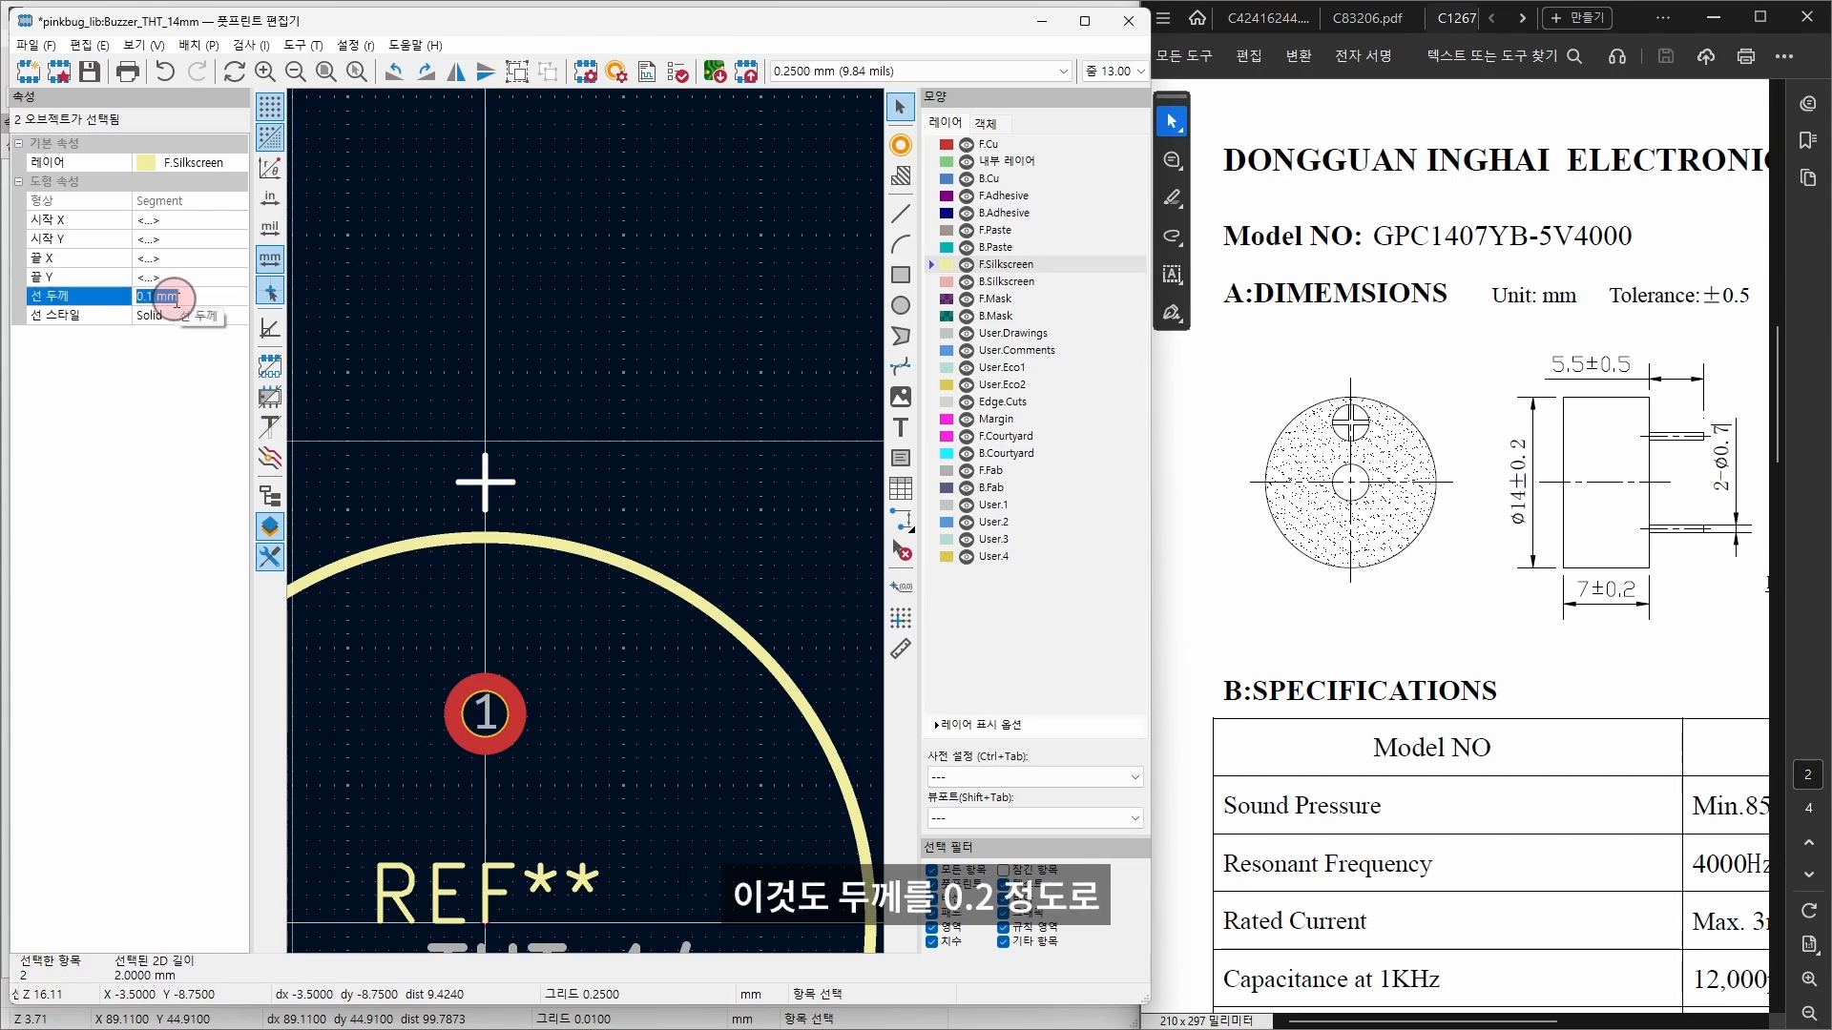
{"action": "type", "text": "0.2"}
{"action": "key", "text": "Return"}
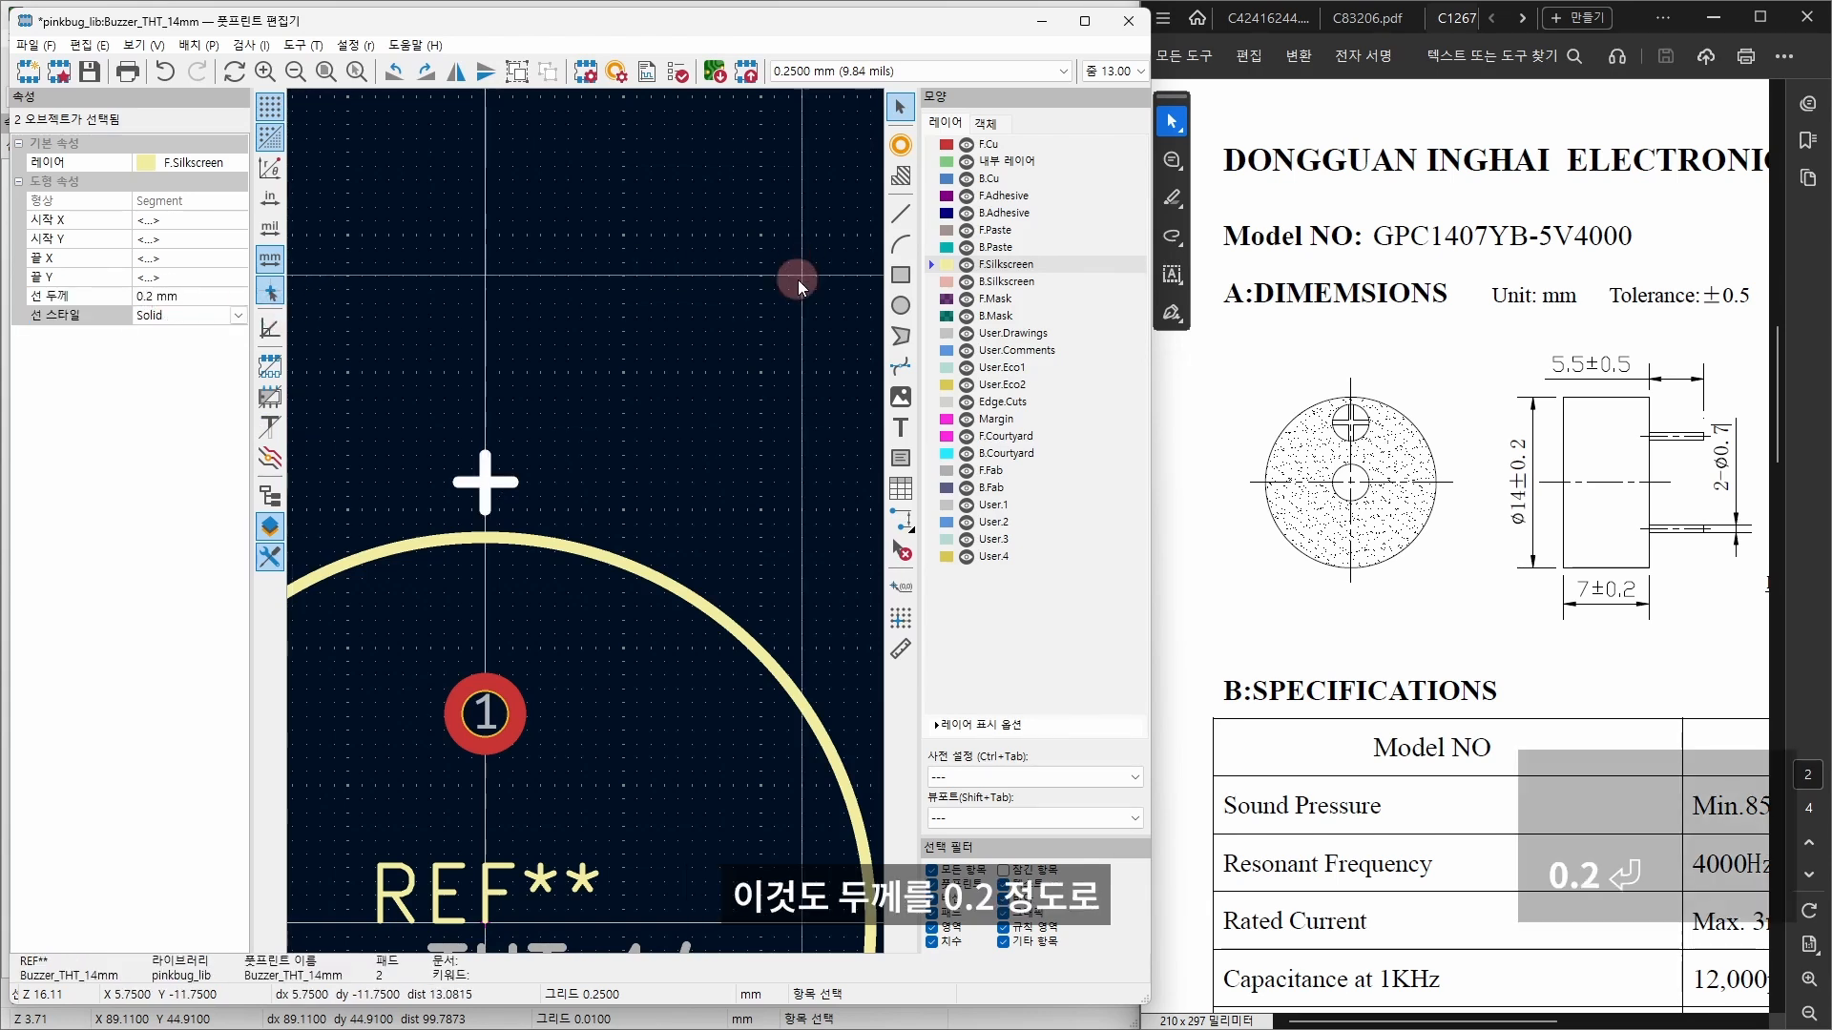
{"action": "left_click", "coordinate": [599, 383]}
{"action": "scroll", "coordinate": [582, 625], "scroll_direction": "down", "scroll_amount": 2}
{"action": "middle_click_drag", "start_coordinate": [641, 735], "coordinate": [665, 520]}
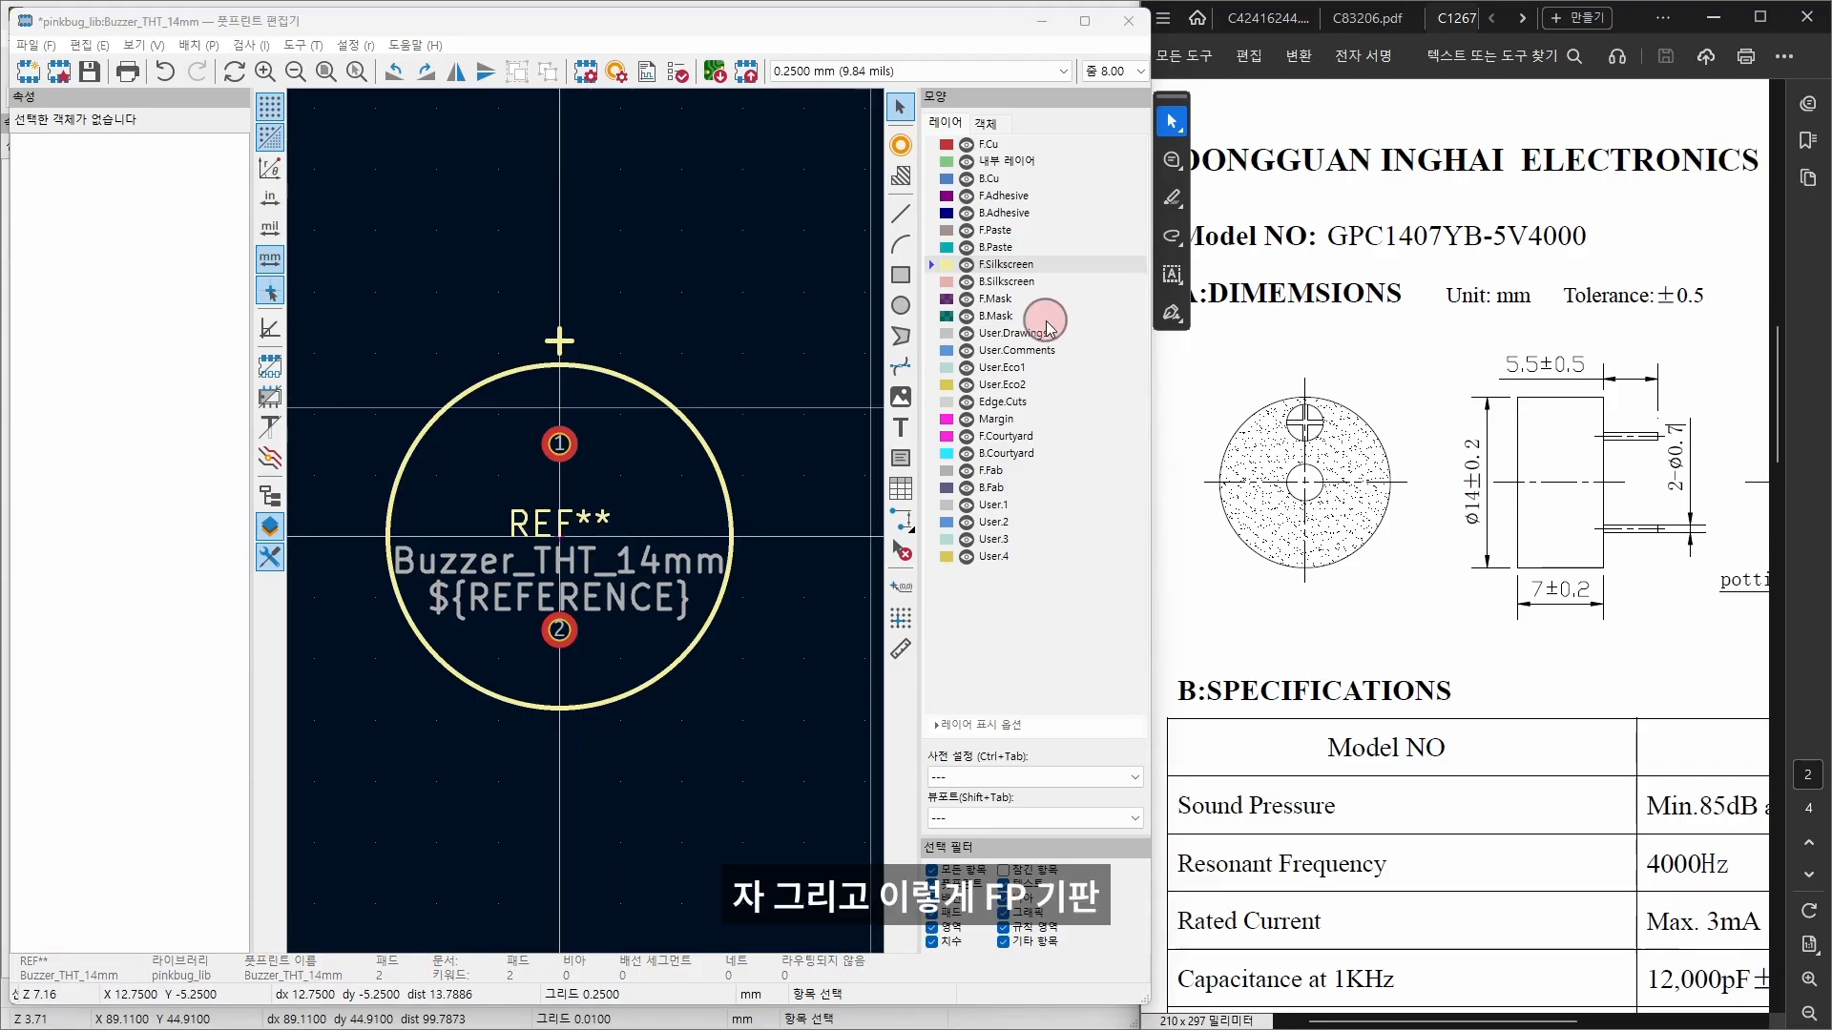
Step: Paste a copy of the silkscreen circle exactly over the original and assign the copy to the F.Fab layer
{"action": "left_click", "coordinate": [992, 471]}
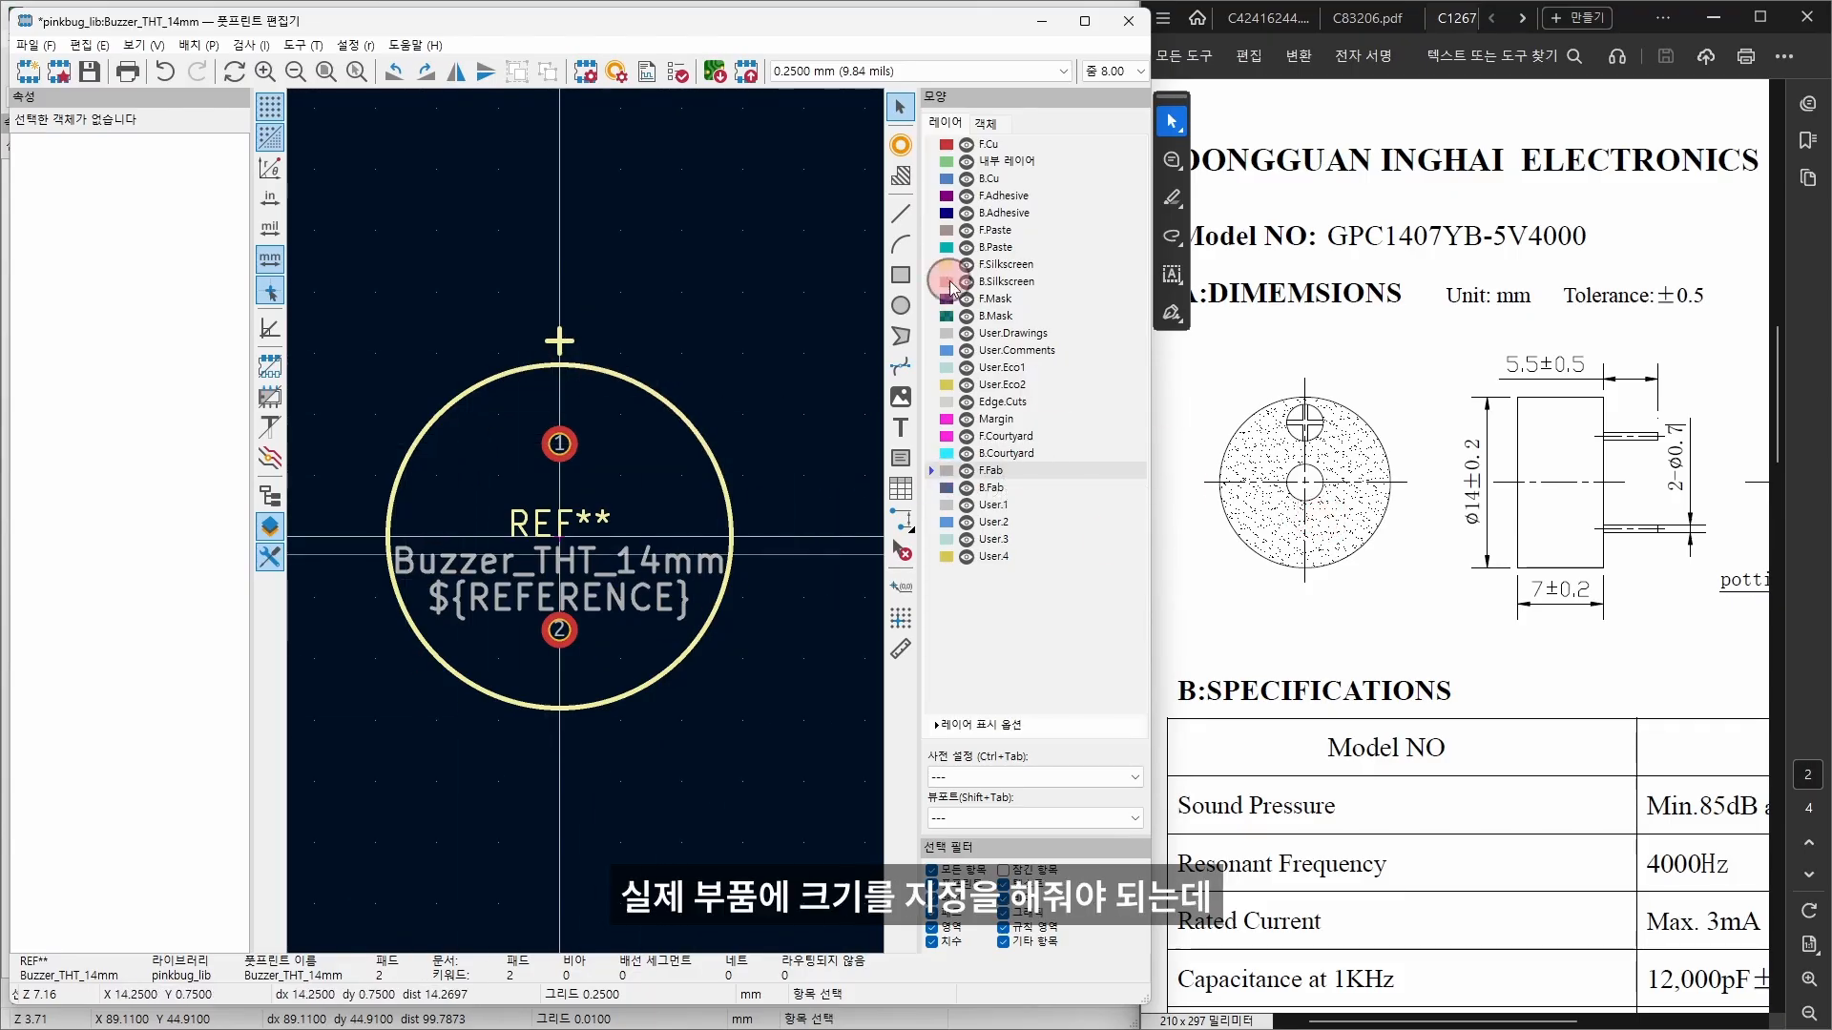
{"action": "left_click", "coordinate": [680, 416]}
{"action": "key", "text": "ctrl+c"}
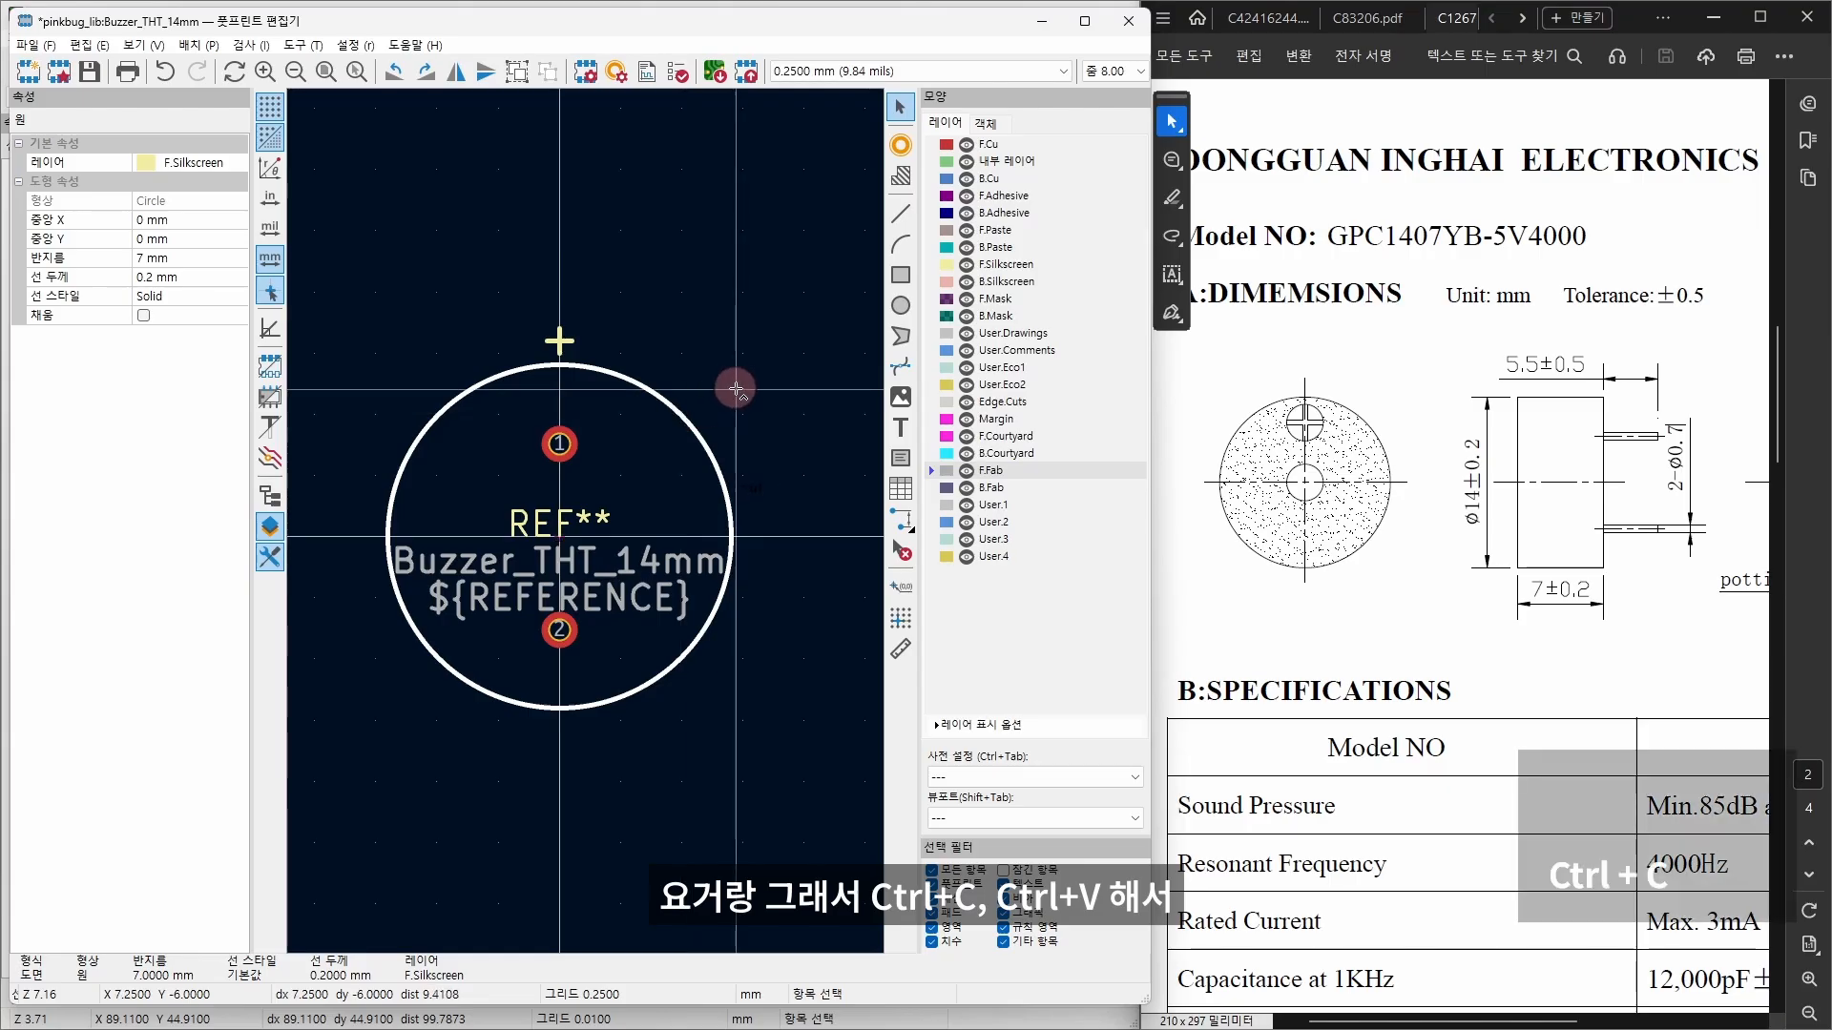
{"action": "key", "text": "ctrl+v"}
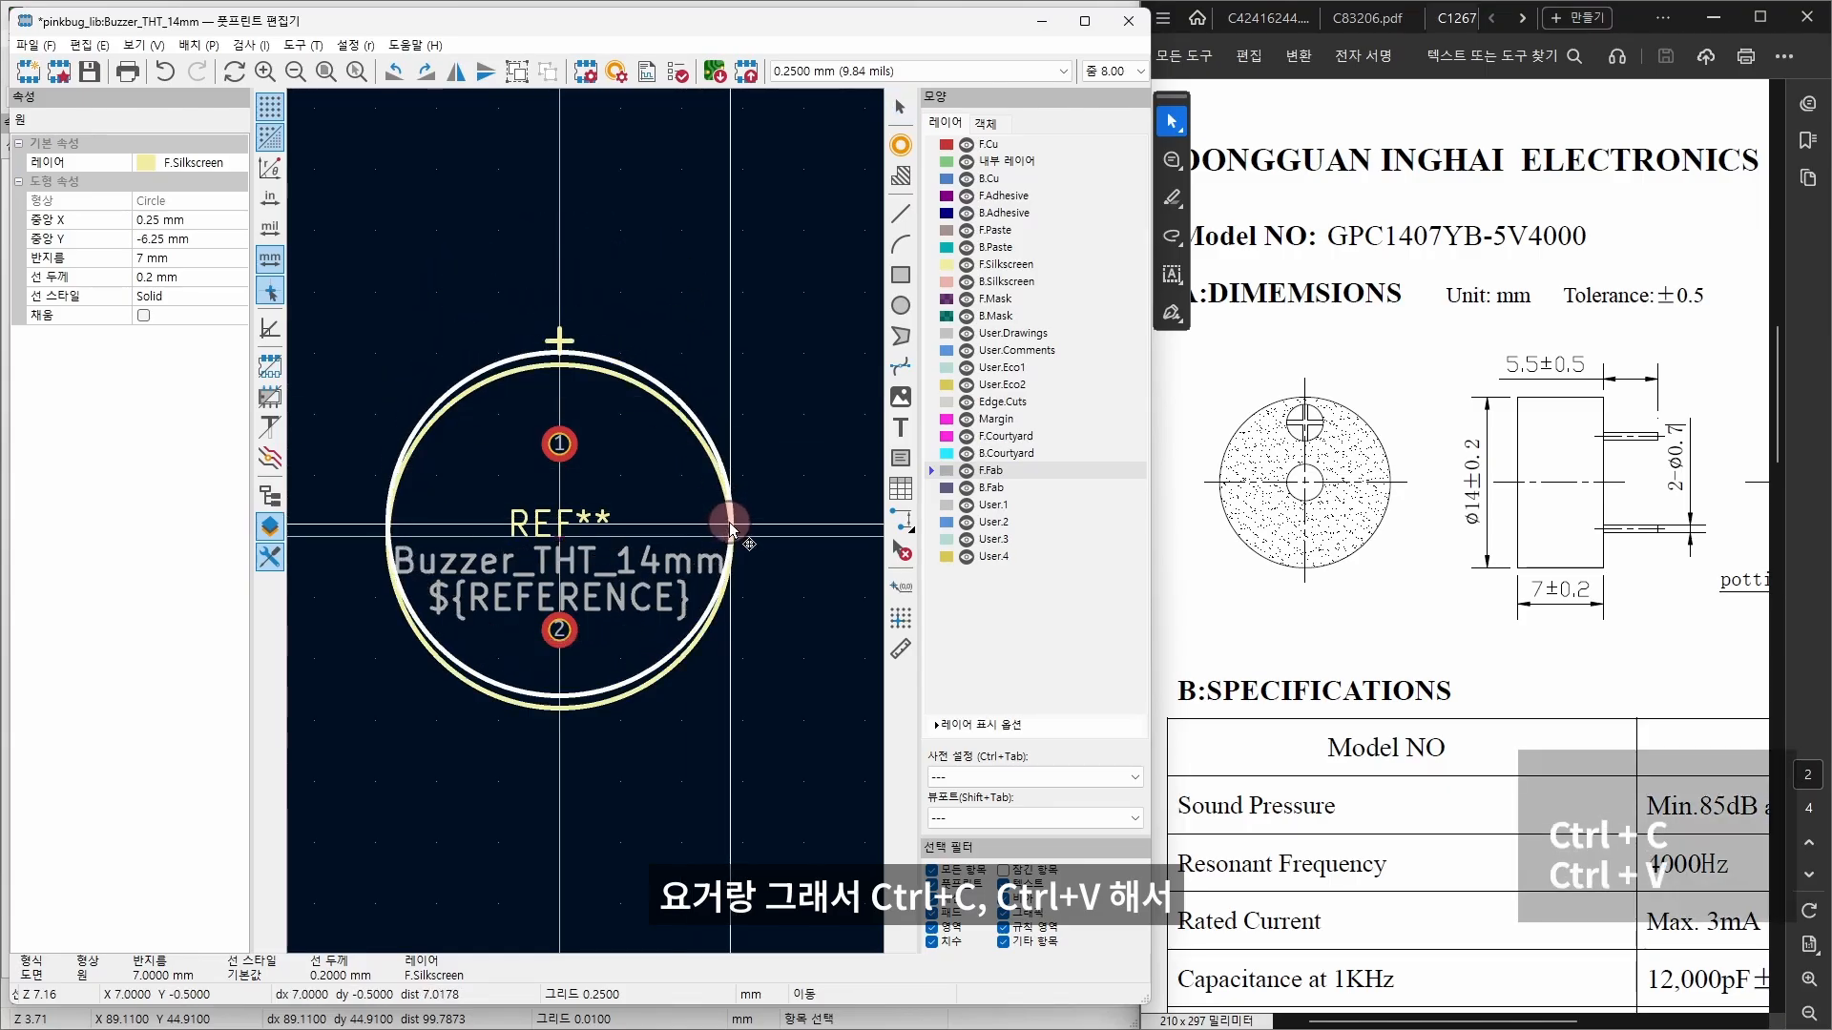
{"action": "left_click", "coordinate": [731, 539]}
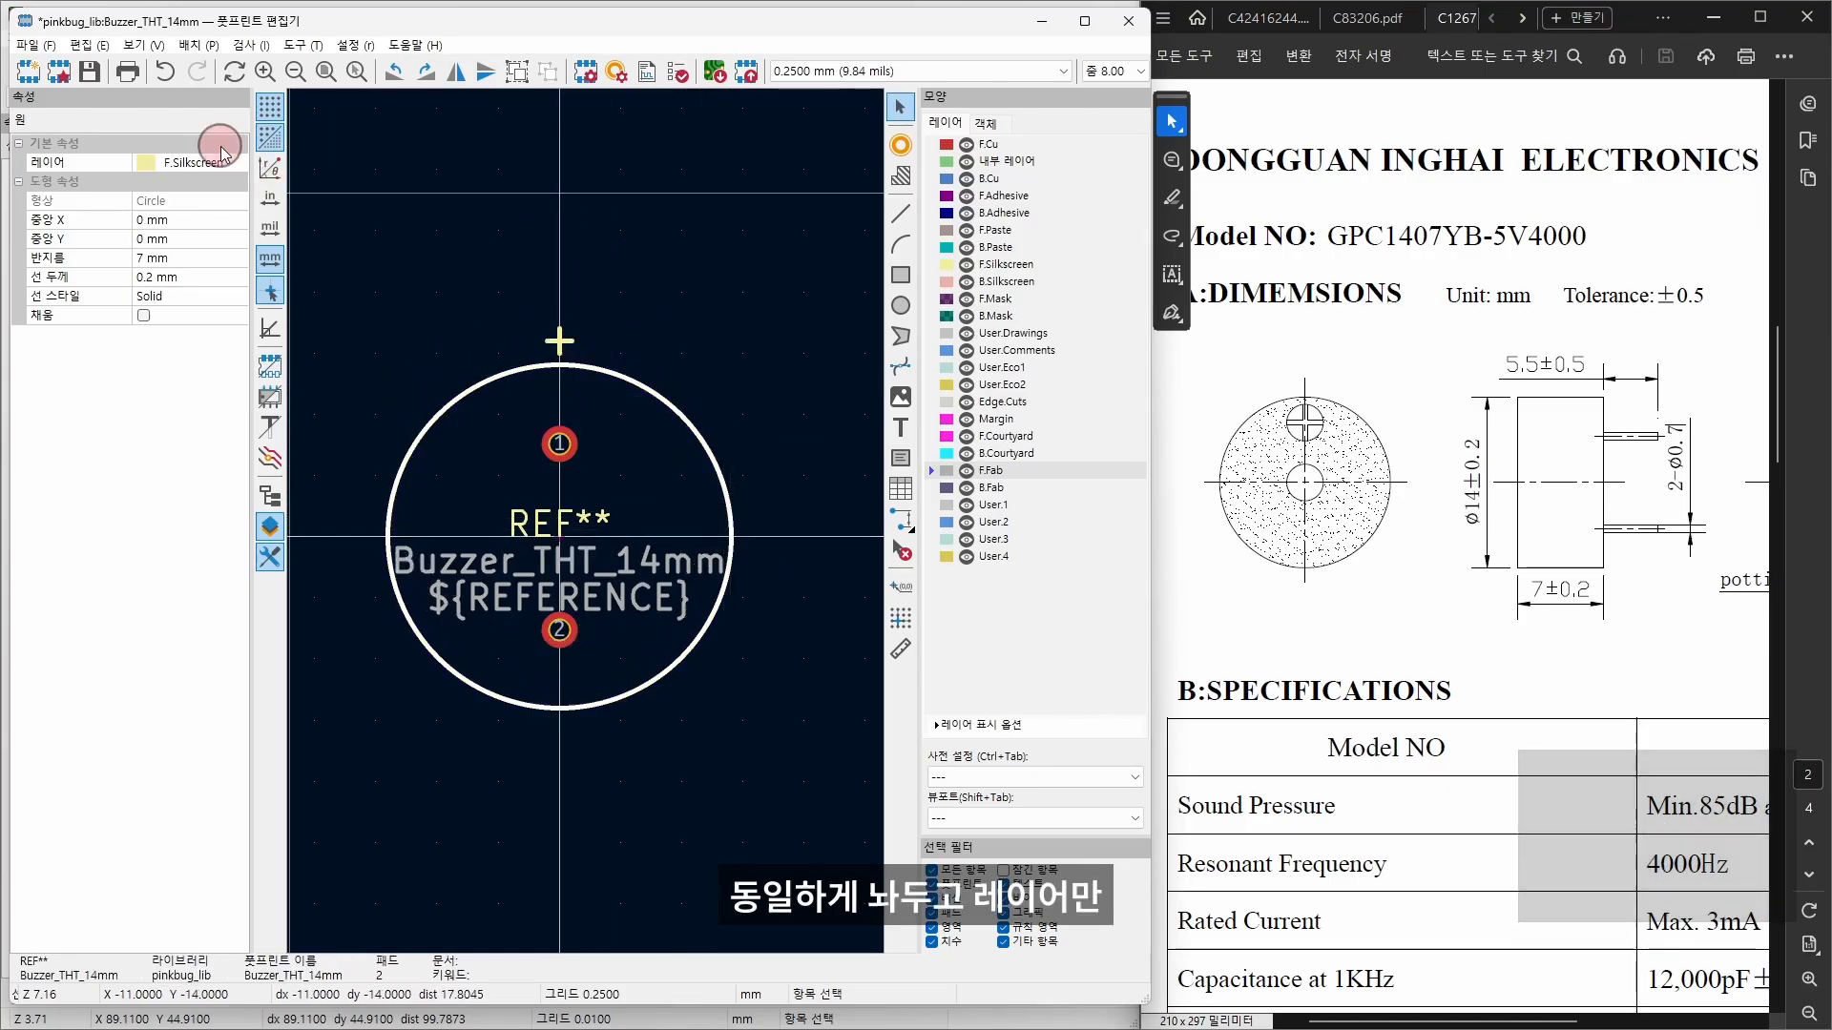
{"action": "left_click", "coordinate": [200, 165]}
{"action": "left_click", "coordinate": [203, 170]}
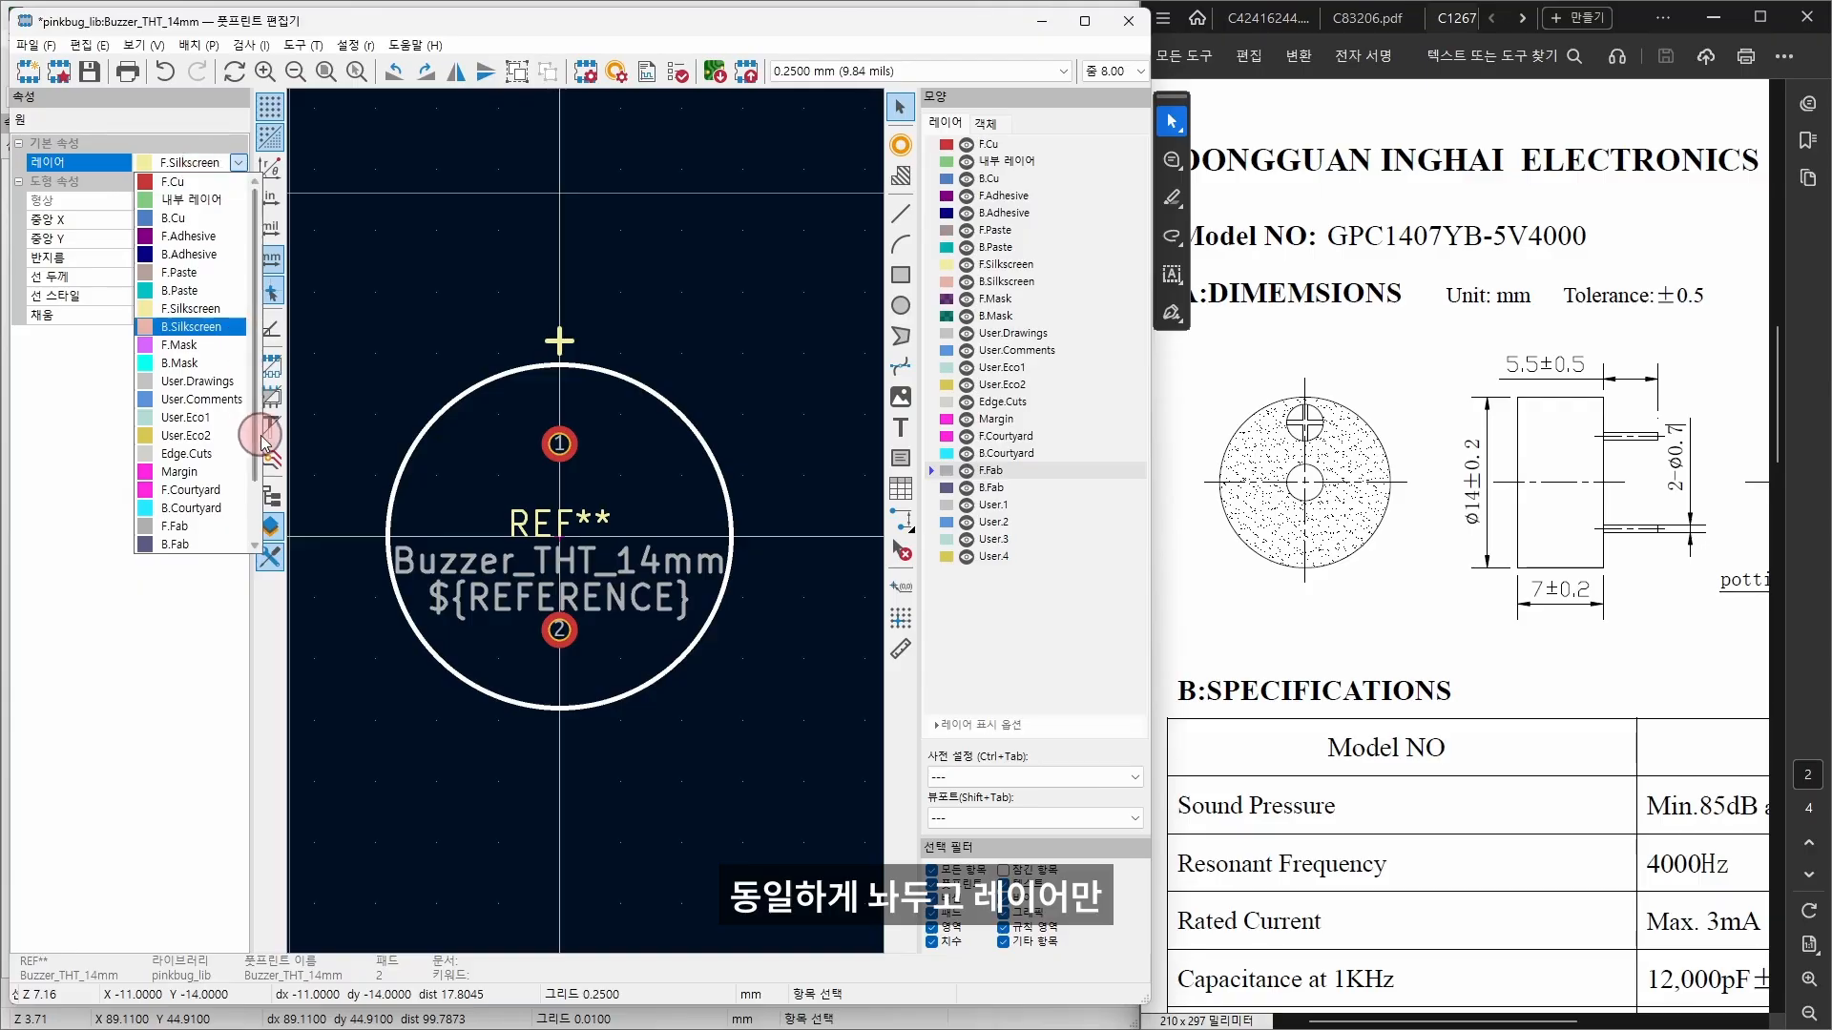
{"action": "left_click", "coordinate": [195, 527]}
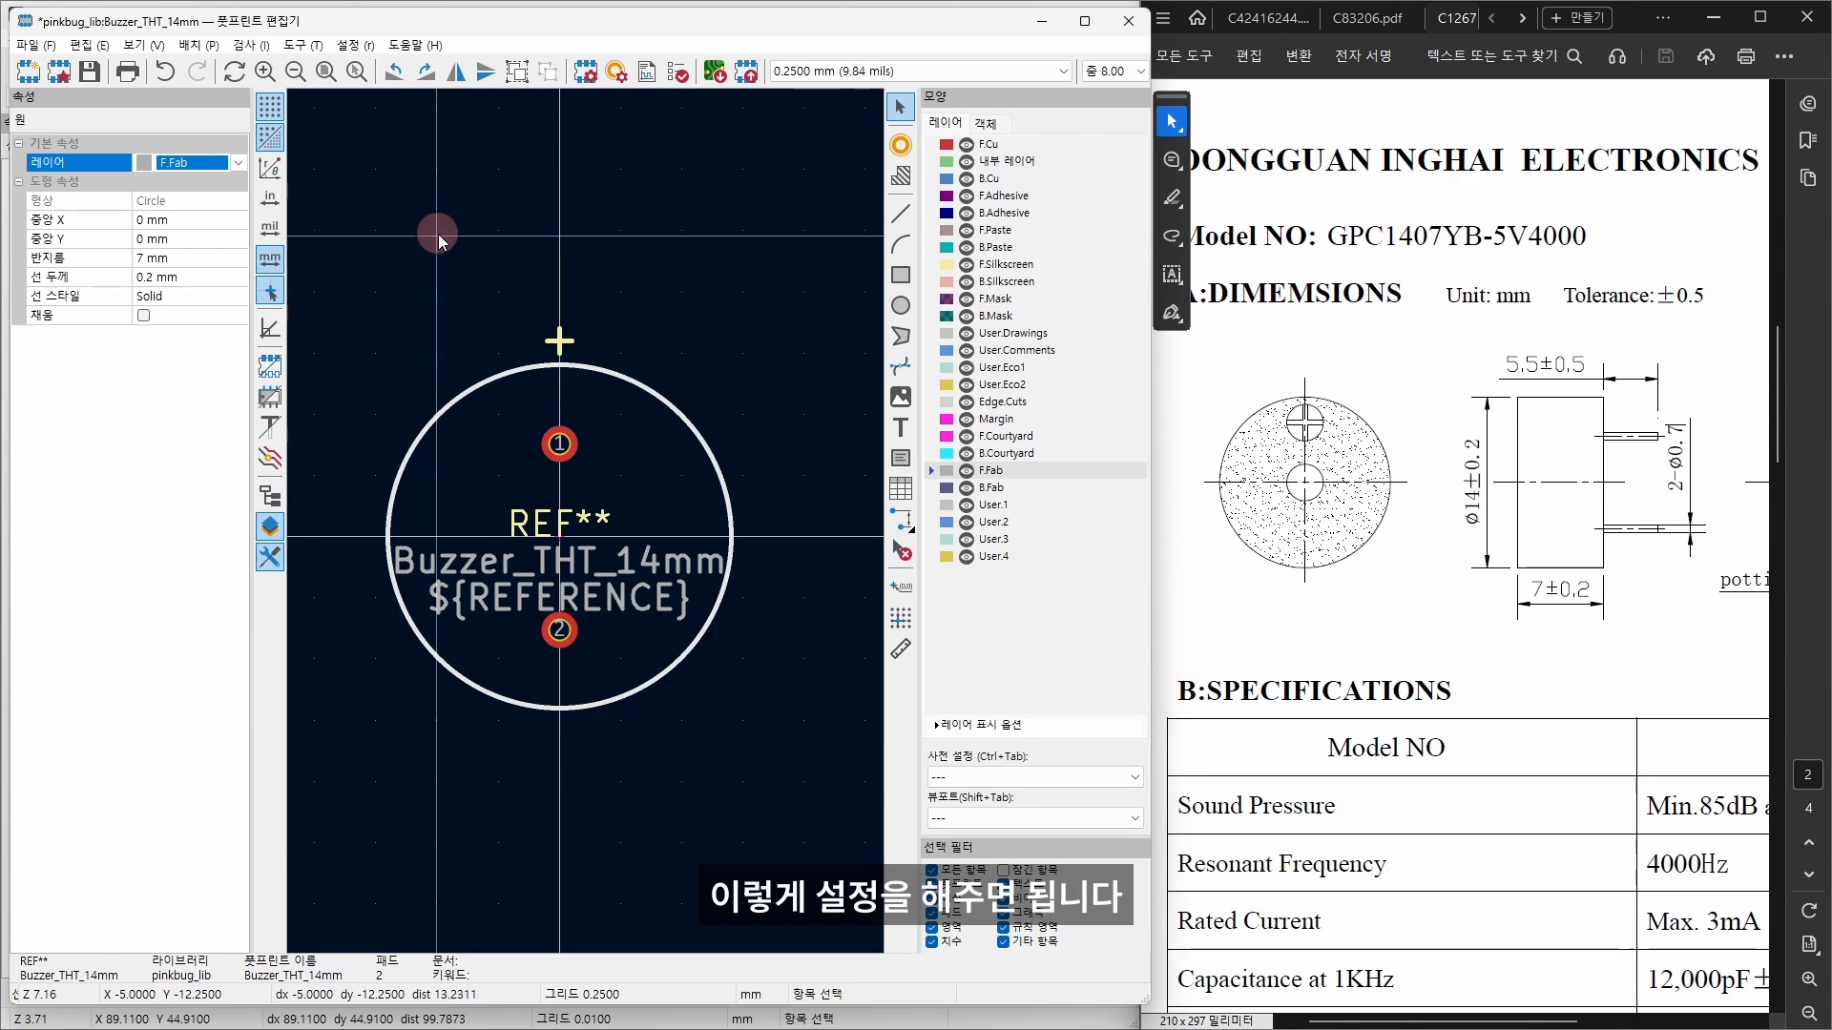
Step: Set the F.Fab circle's line thickness to 0.1 mm and check it against the silkscreen outline
{"action": "left_click", "coordinate": [204, 277]}
{"action": "type", "text": "0.1"}
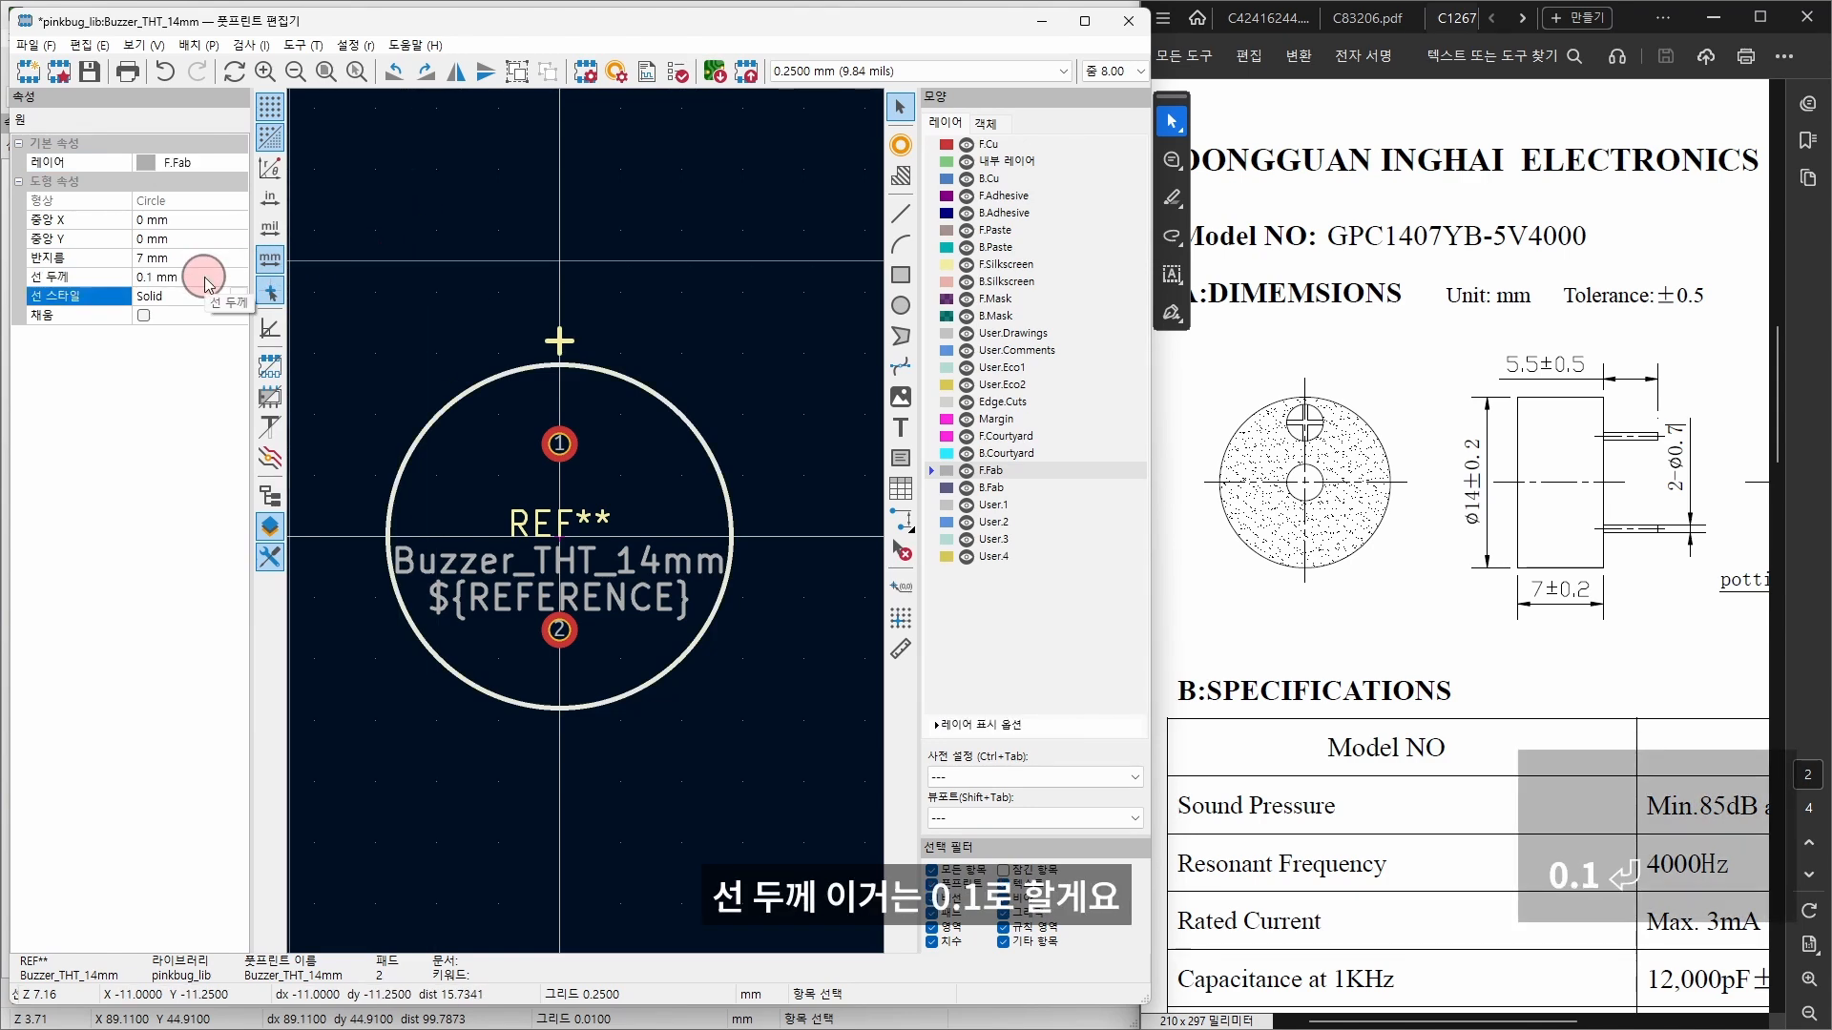
{"action": "key", "text": "Return"}
{"action": "left_click", "coordinate": [381, 237]}
{"action": "scroll", "coordinate": [598, 462], "scroll_direction": "up", "scroll_amount": 5}
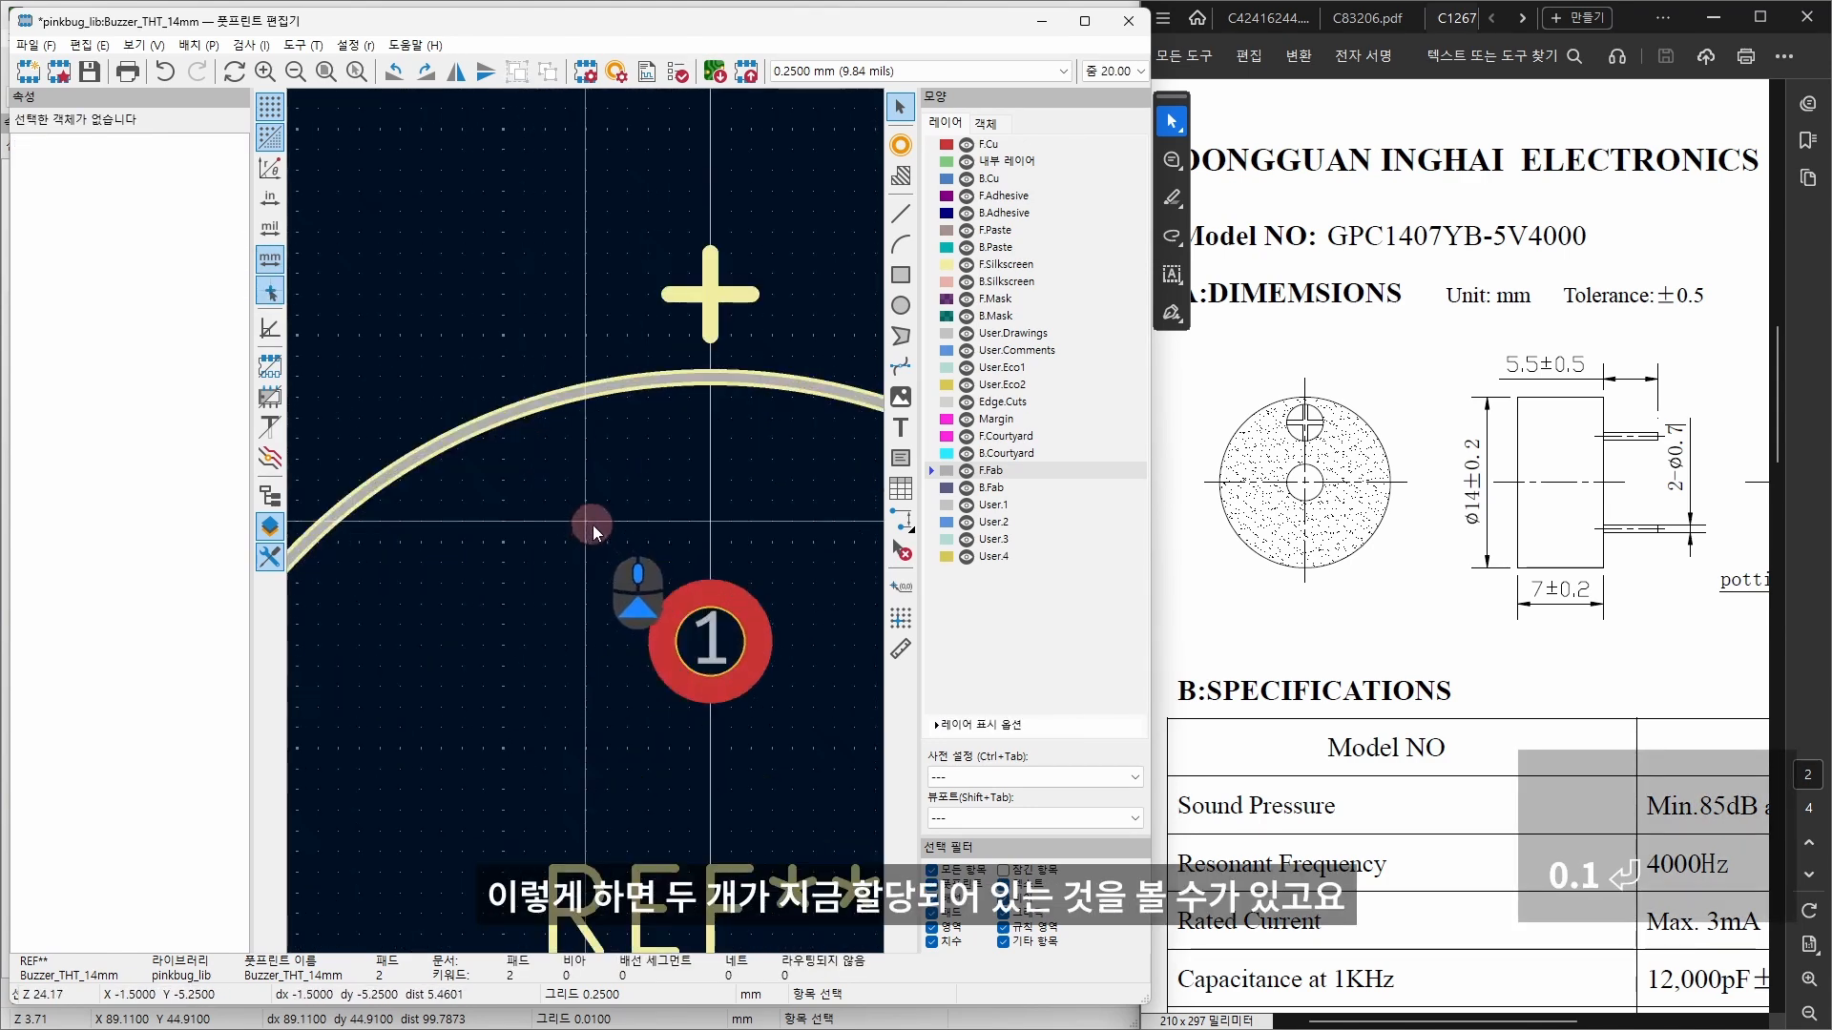
{"action": "scroll", "coordinate": [643, 481], "scroll_direction": "down", "scroll_amount": 5}
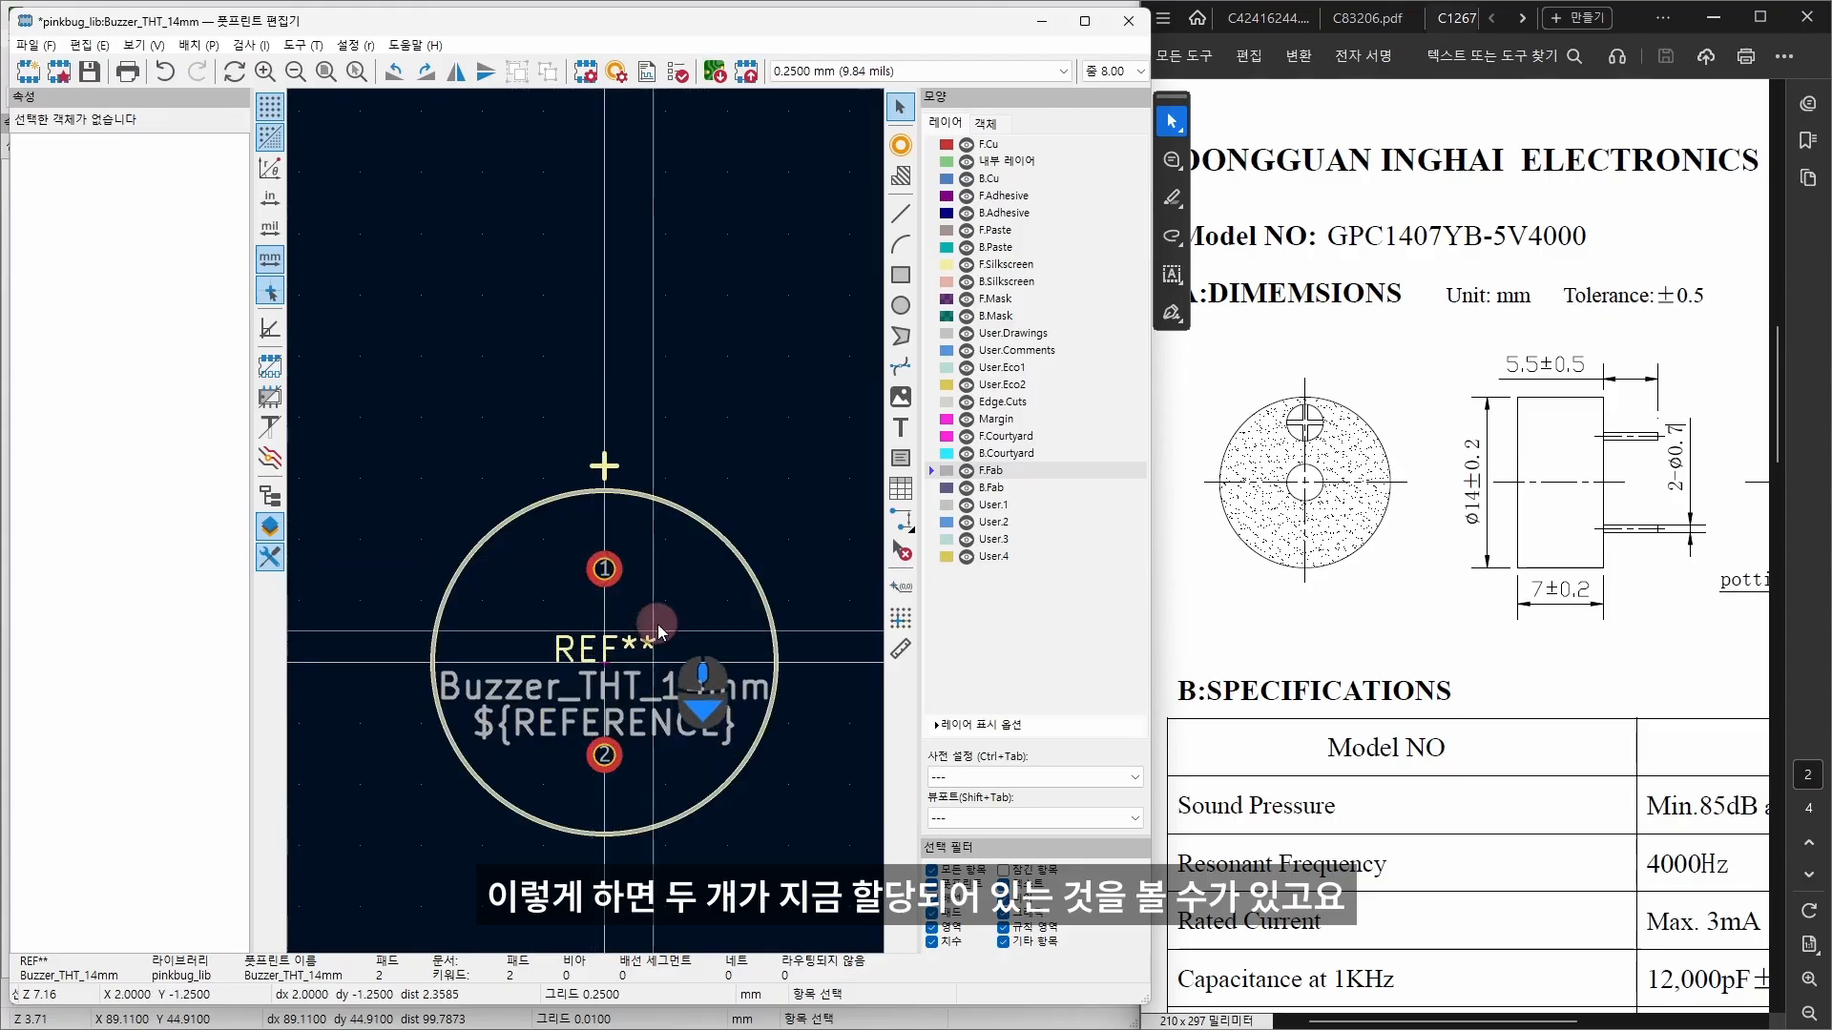
Step: Make F.Courtyard the active layer and paste another copy of the silkscreen circle centred on the origin
{"action": "left_click", "coordinate": [997, 439]}
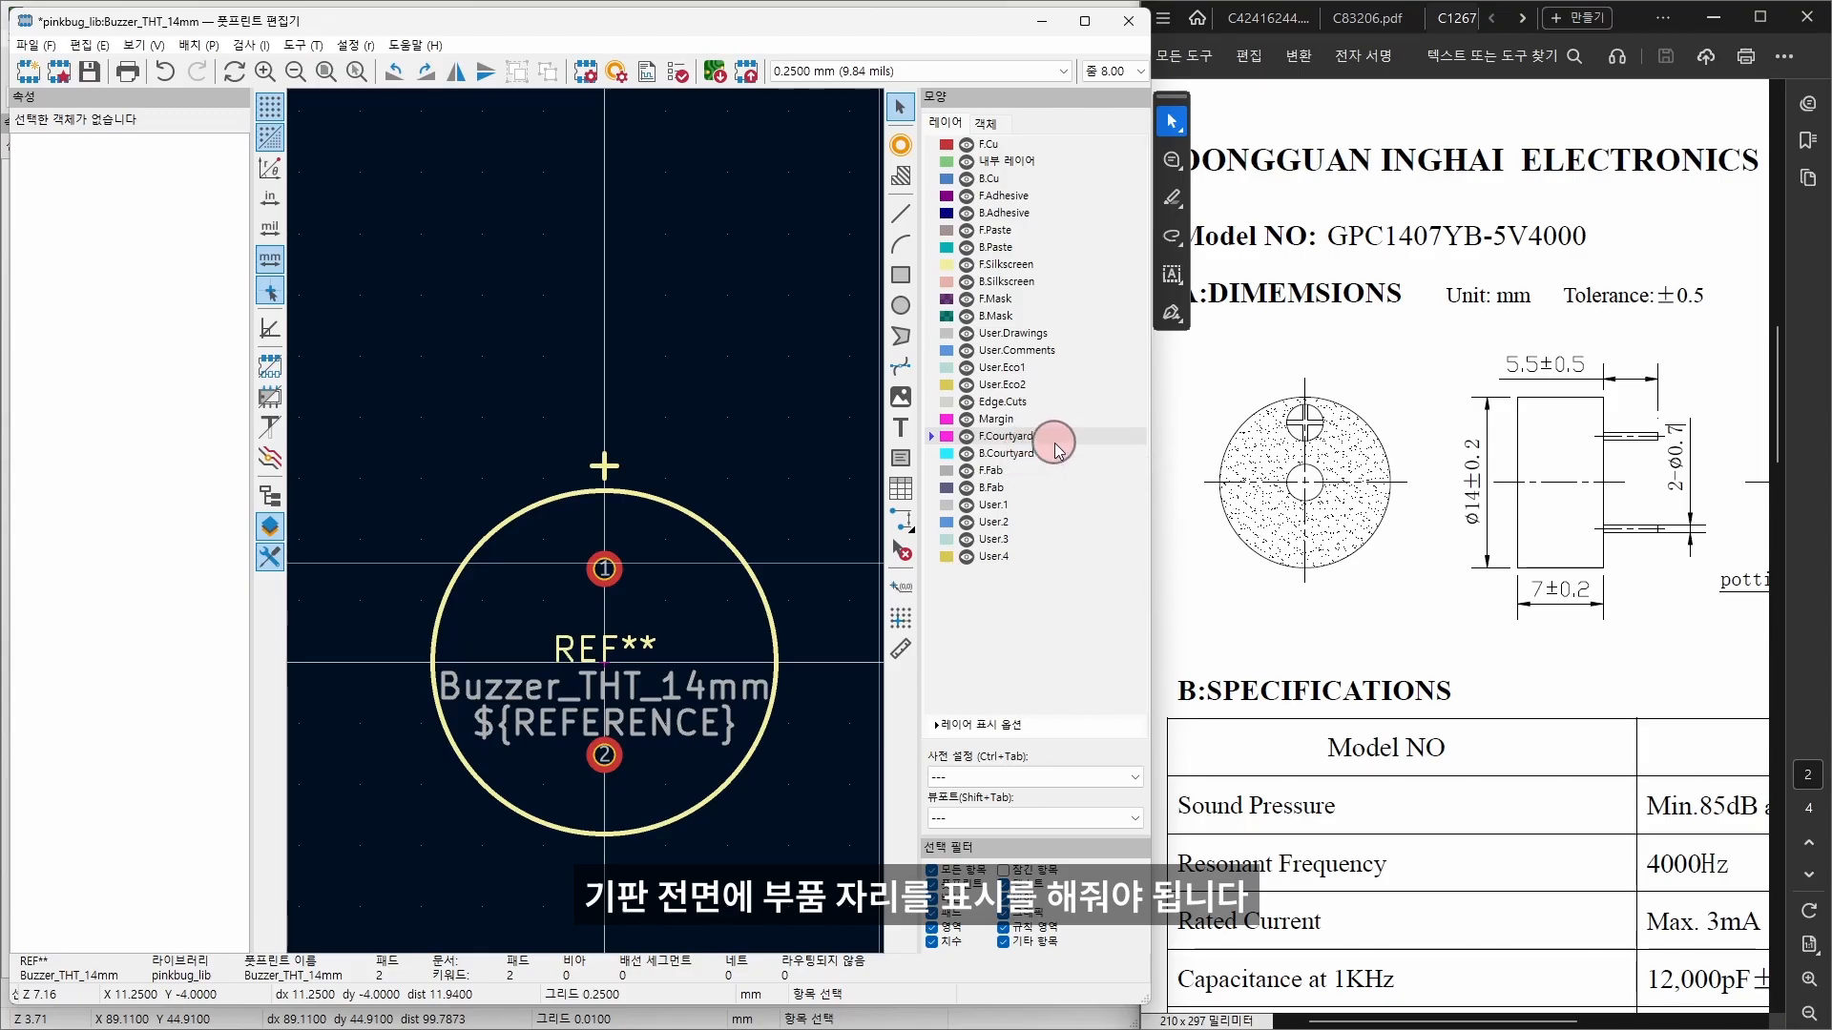
{"action": "scroll", "coordinate": [702, 540], "scroll_direction": "up", "scroll_amount": 2}
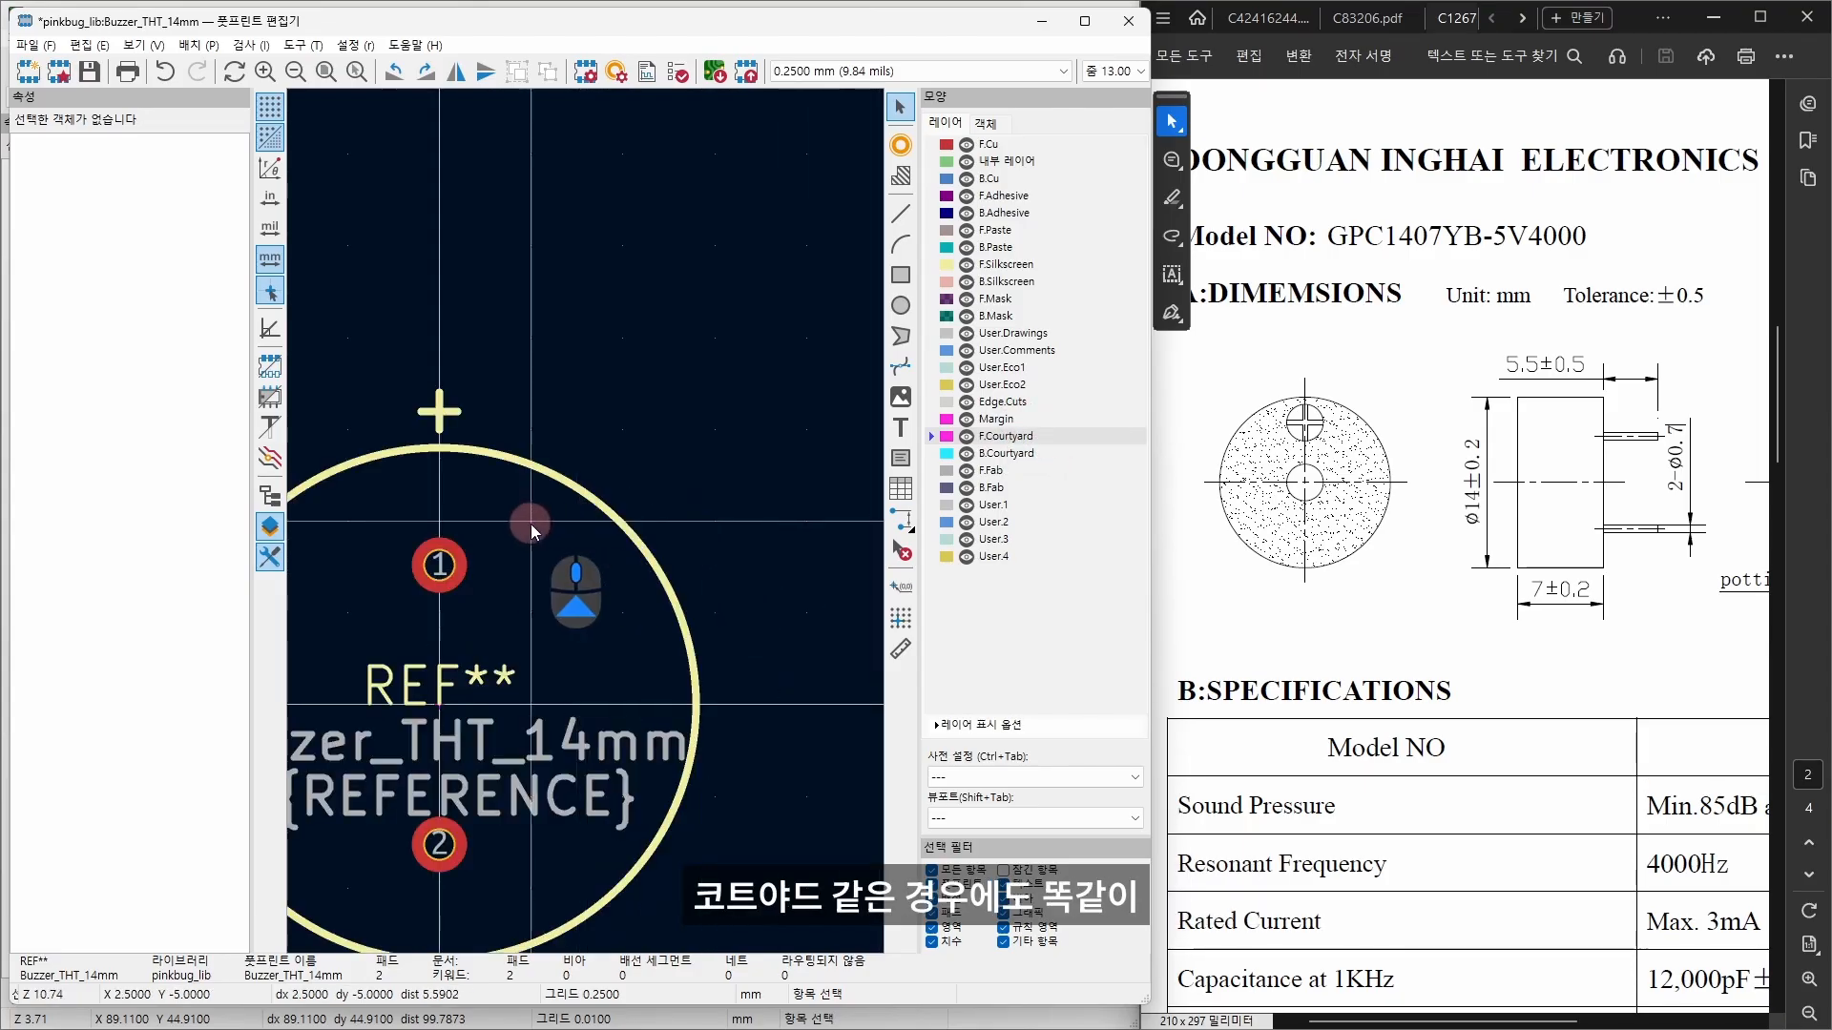
{"action": "left_click", "coordinate": [576, 487]}
{"action": "left_click", "coordinate": [687, 531]}
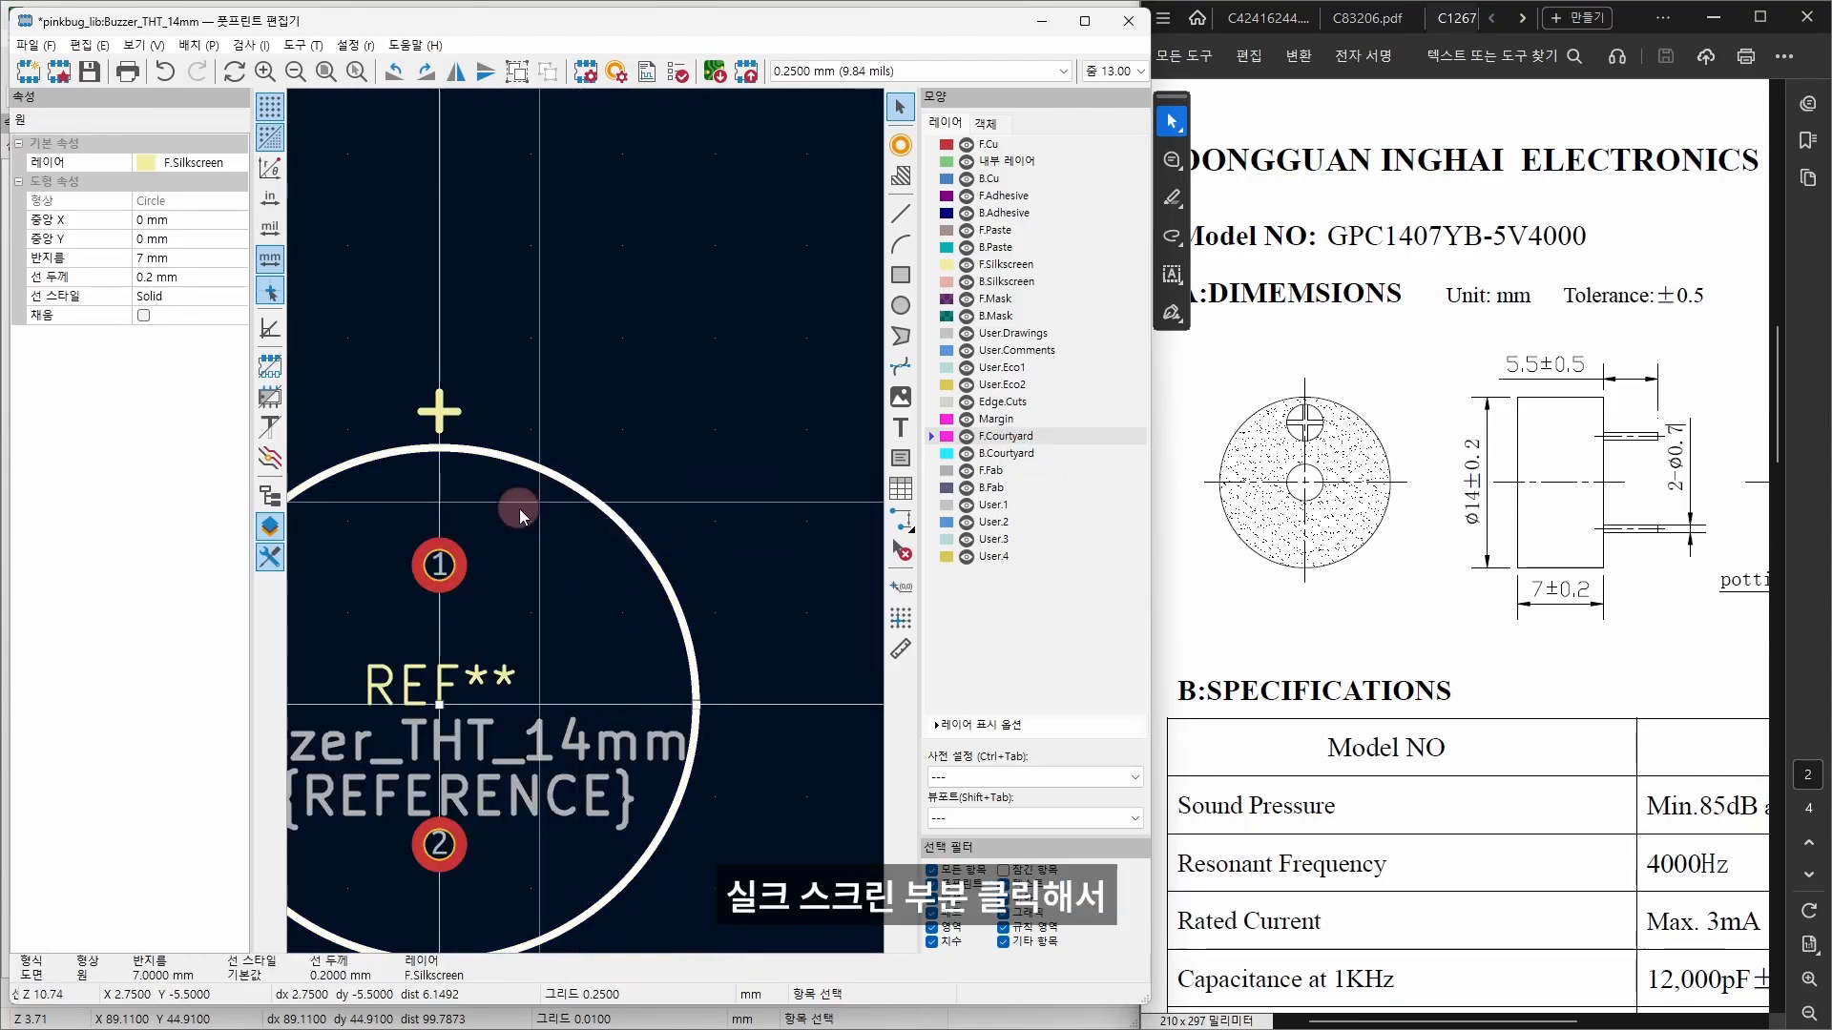
{"action": "key", "text": "ctrl+c"}
{"action": "key", "text": "ctrl+v"}
{"action": "middle_click_drag", "start_coordinate": [530, 699], "coordinate": [615, 641]}
{"action": "left_click", "coordinate": [531, 641]}
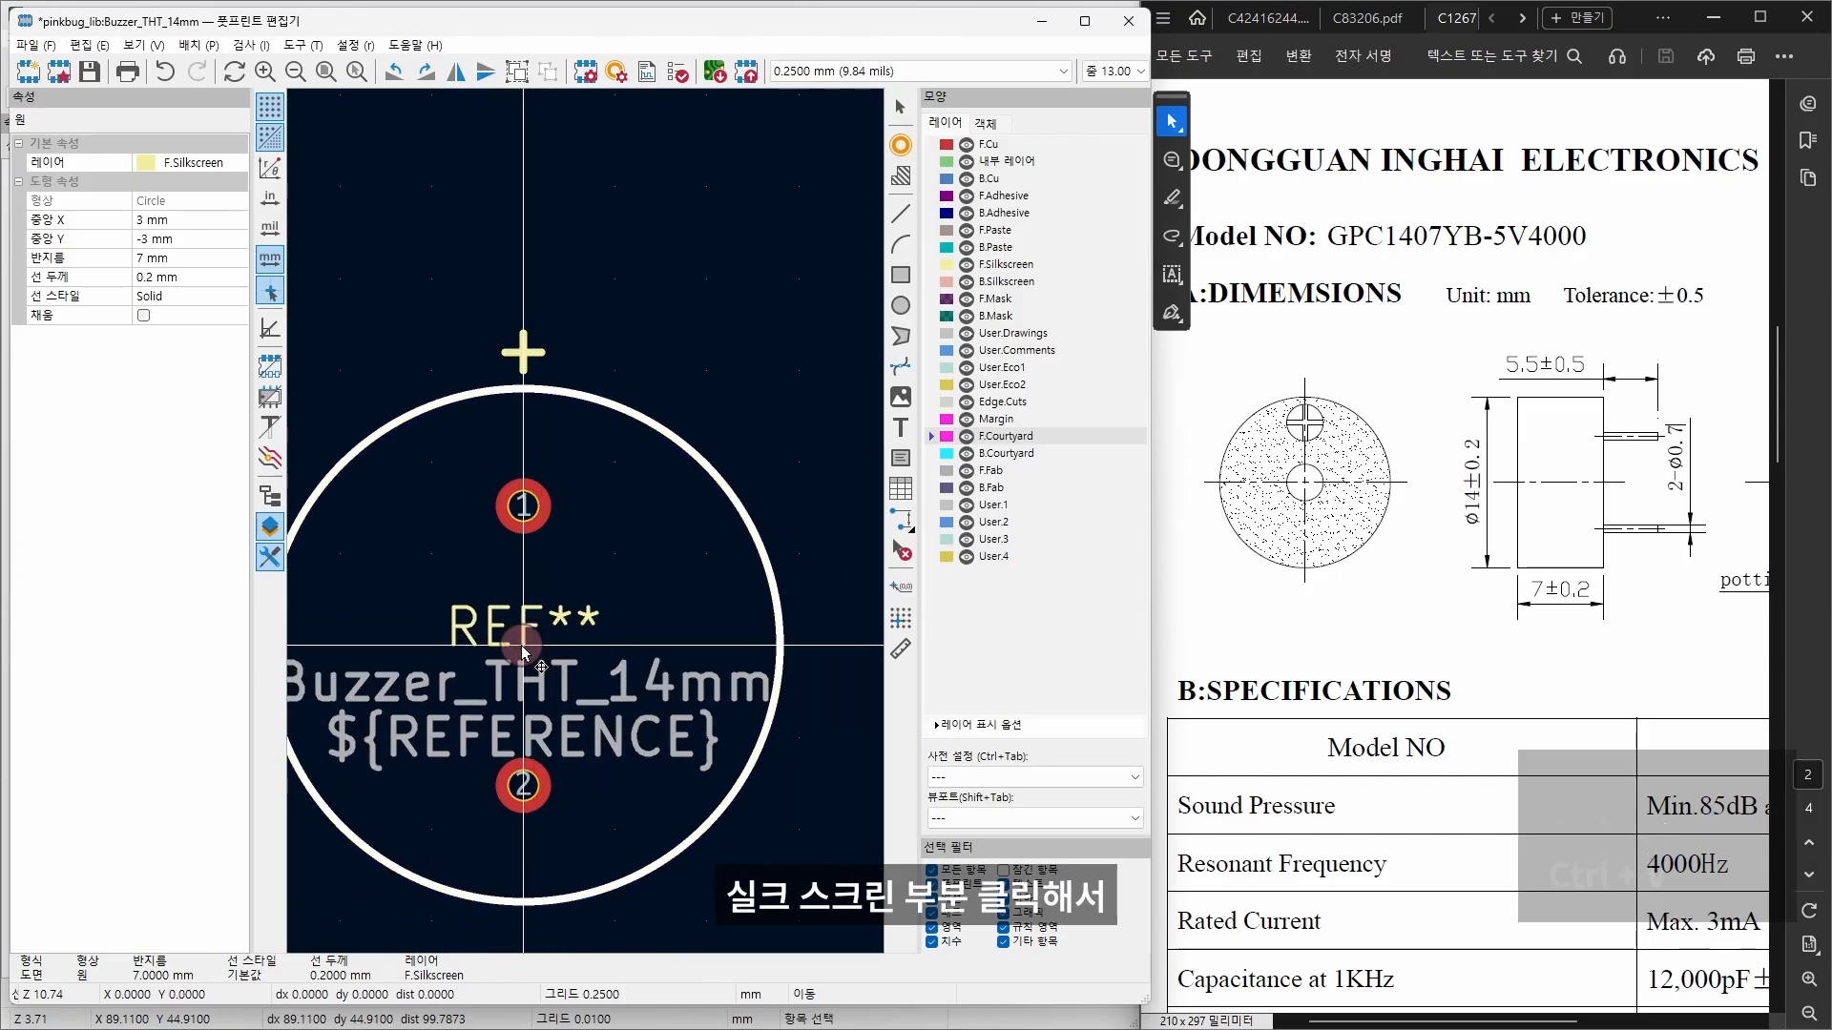
Step: Assign the new circle copy to the F.Courtyard layer and set its line thickness to 0.1 mm
{"action": "left_click", "coordinate": [181, 162]}
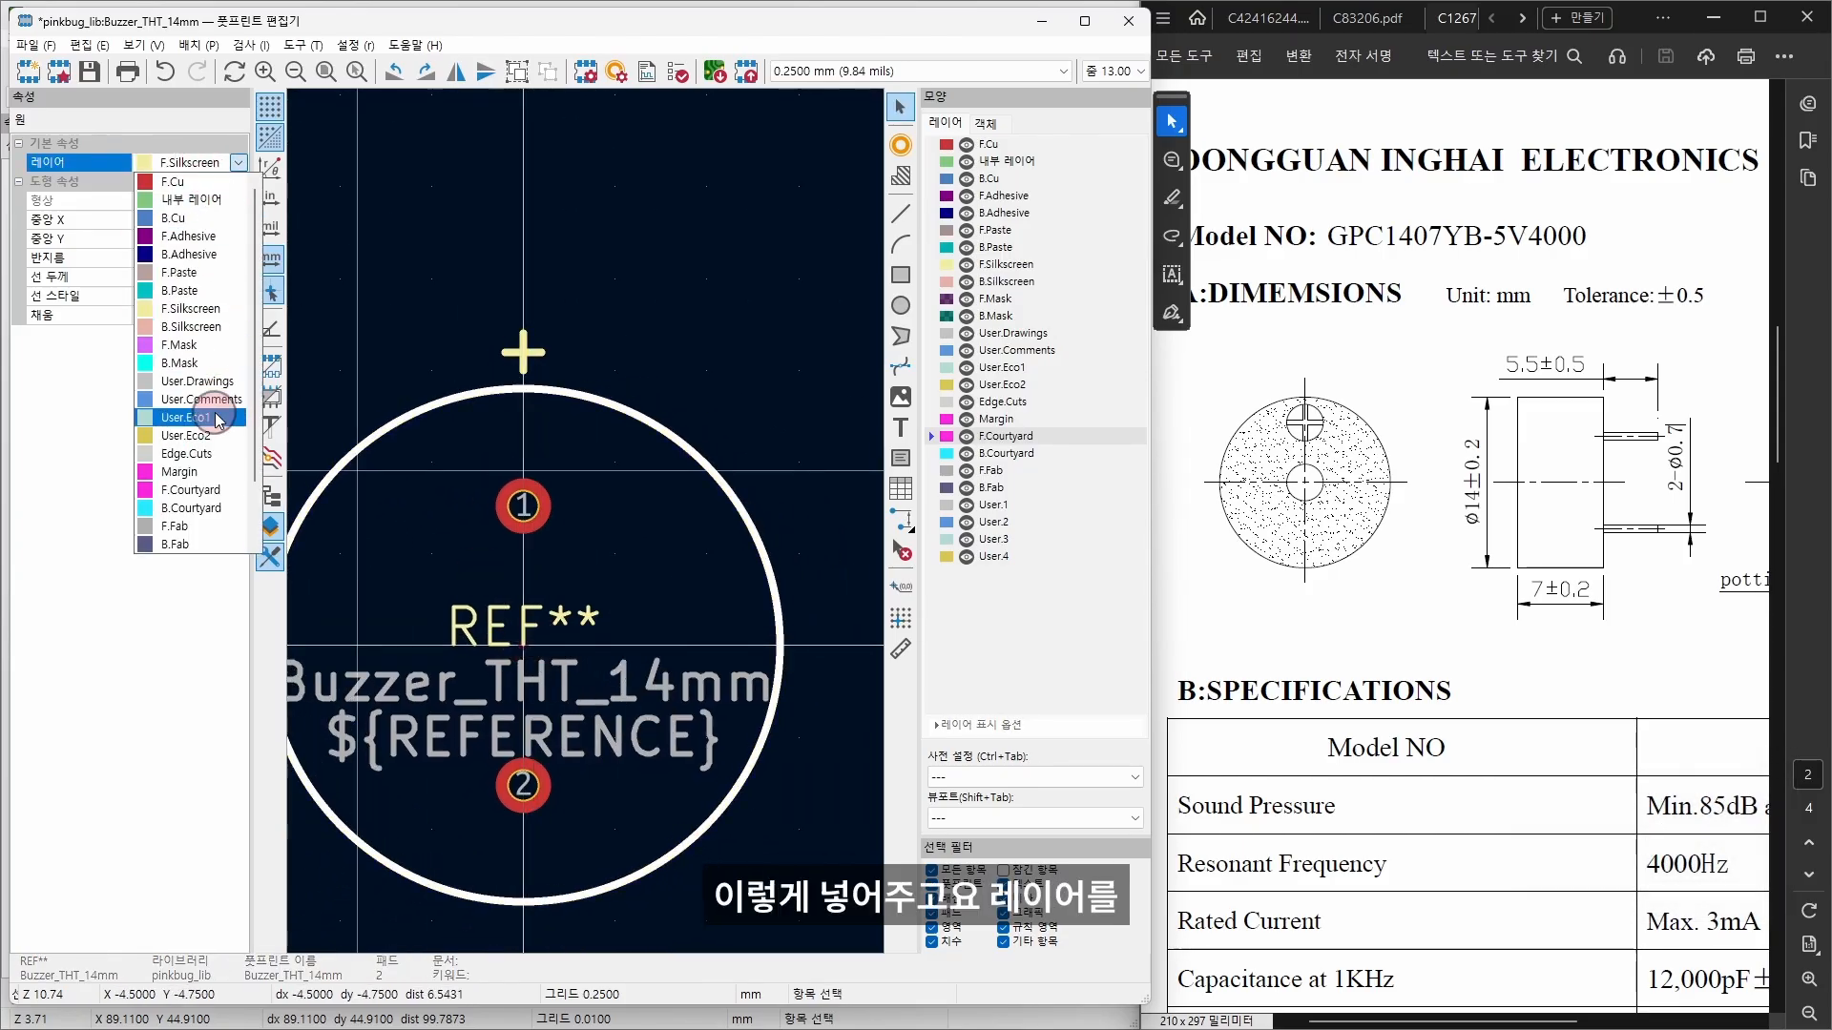
{"action": "left_click", "coordinate": [226, 477]}
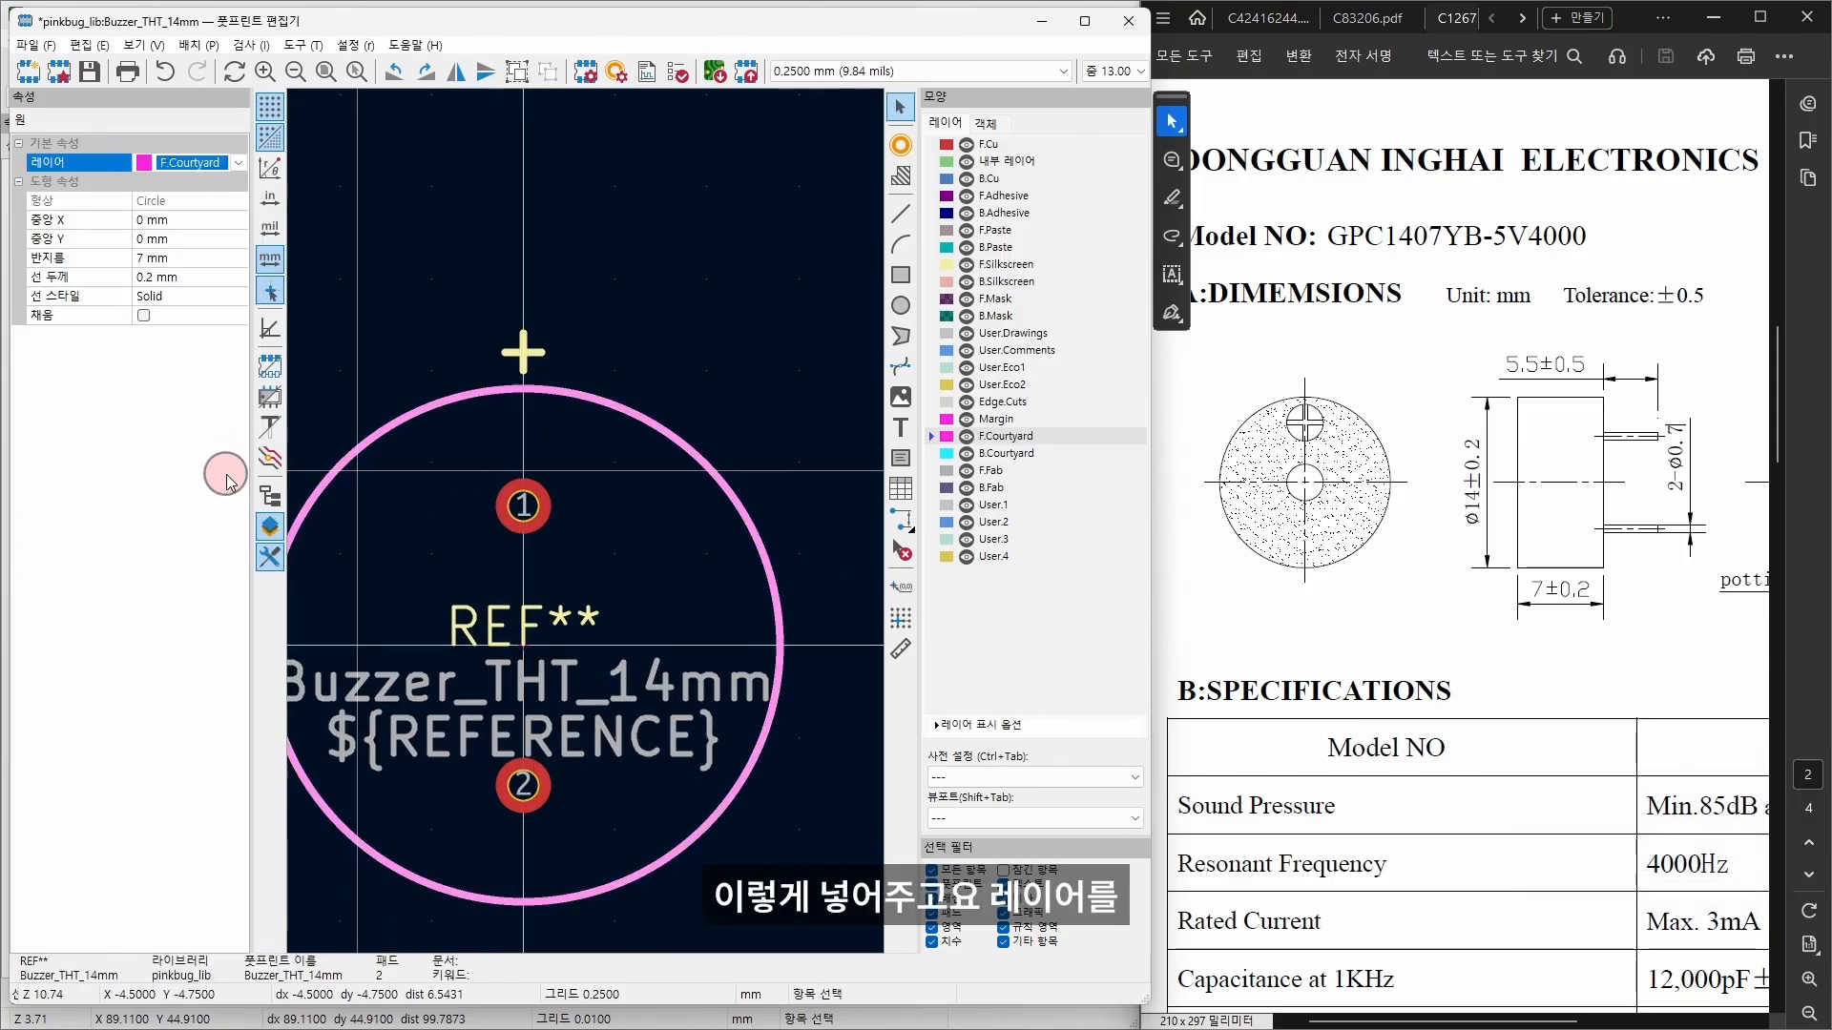
{"action": "left_click", "coordinate": [204, 276]}
{"action": "type", "text": "0.1"}
{"action": "key", "text": "Return"}
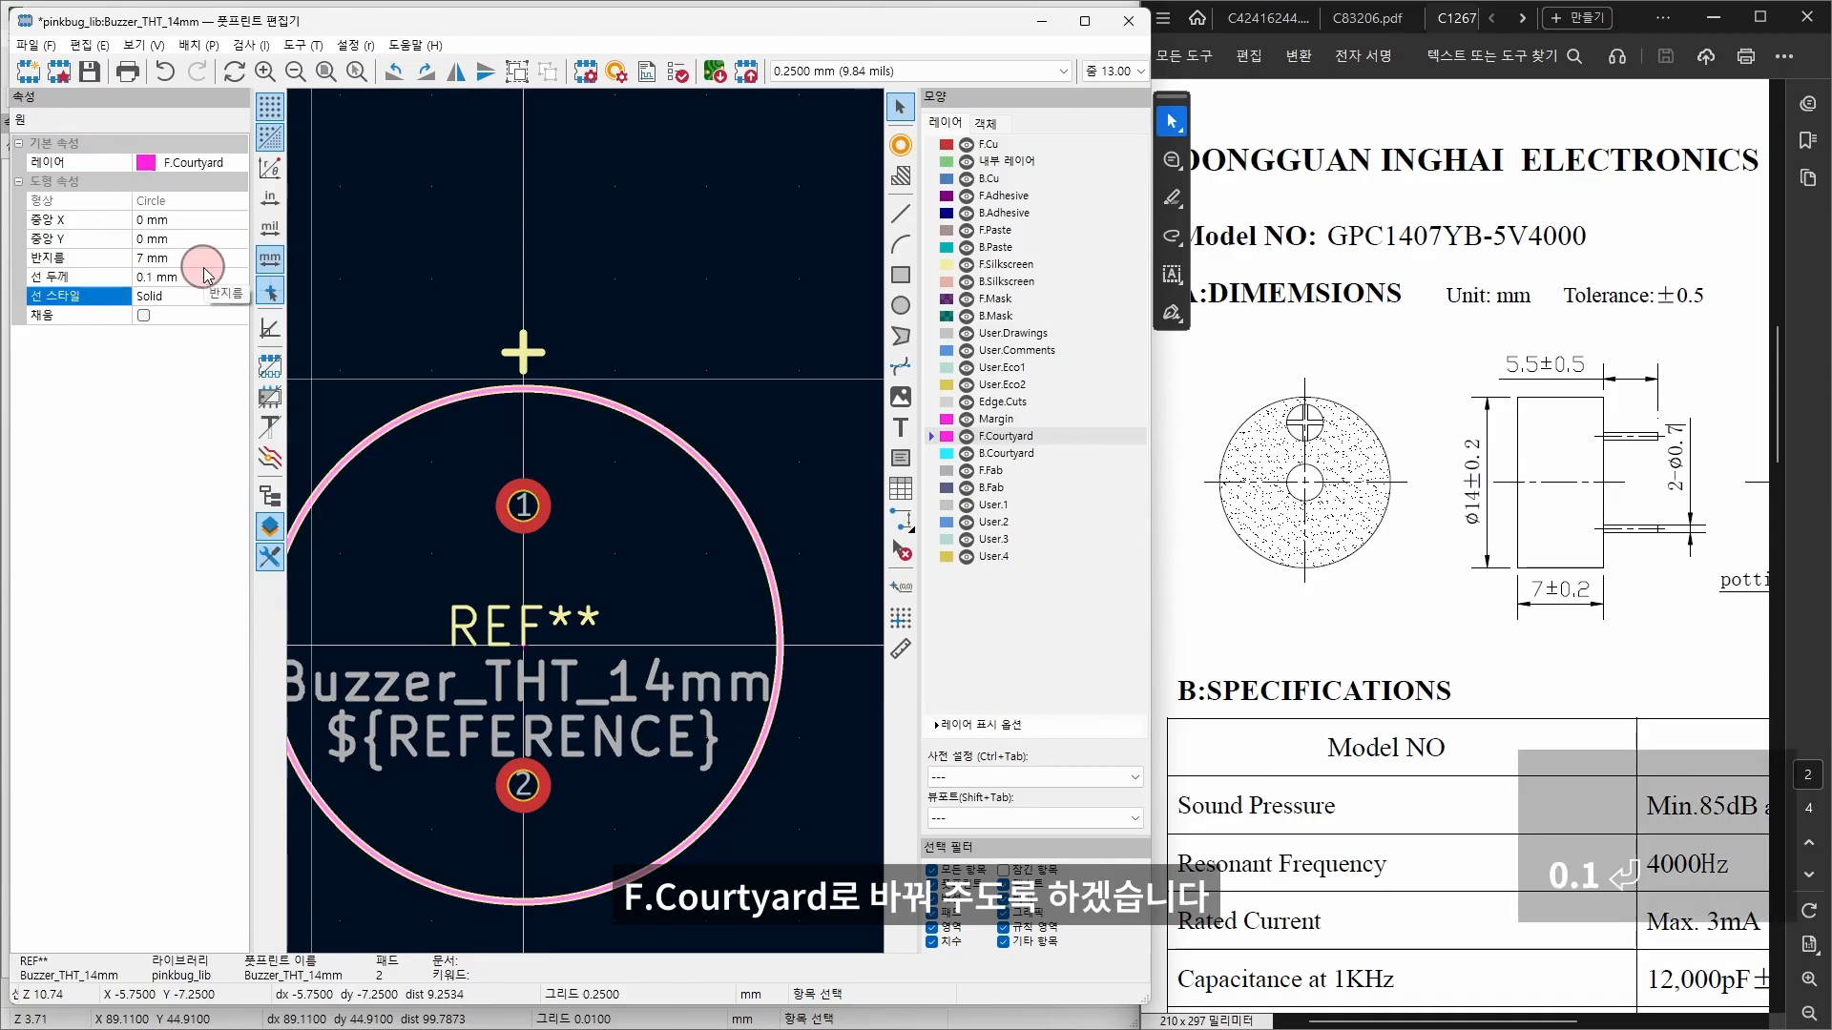
Step: Set the F.Courtyard circle's radius to 7.1 mm
{"action": "left_click", "coordinate": [187, 296]}
{"action": "left_click", "coordinate": [193, 256]}
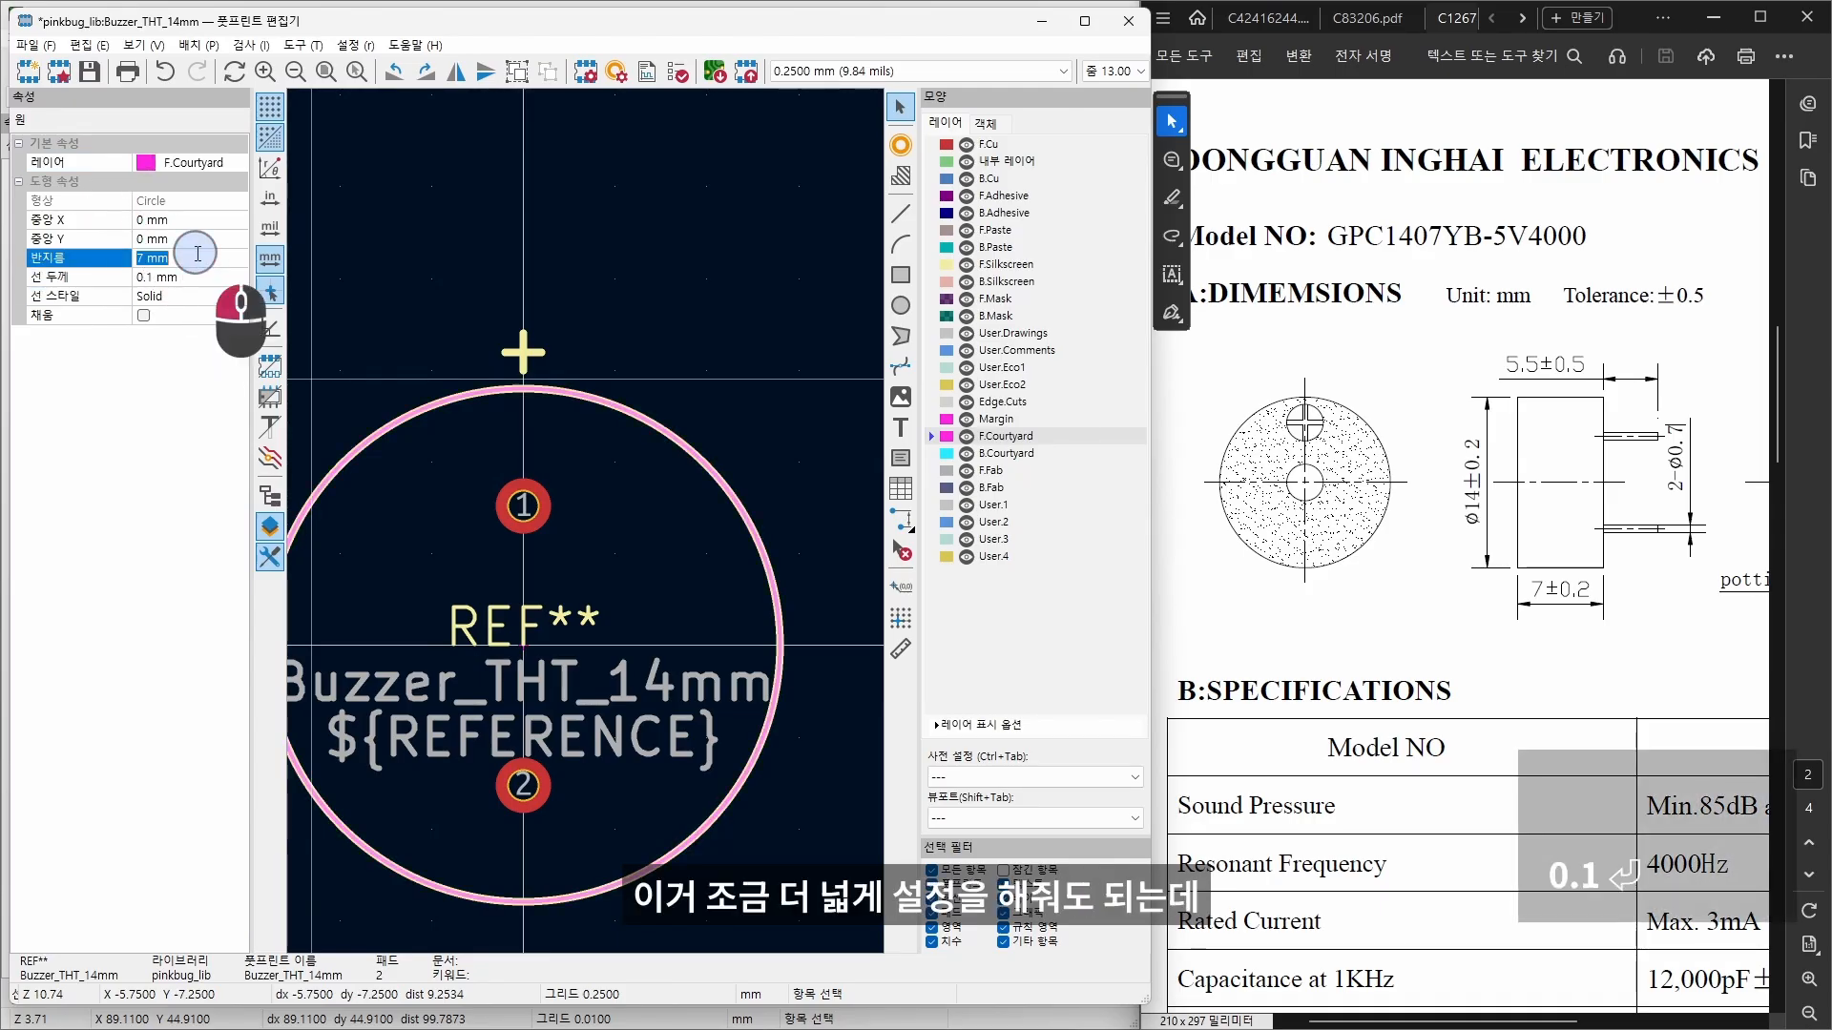
{"action": "type", "text": "7.1"}
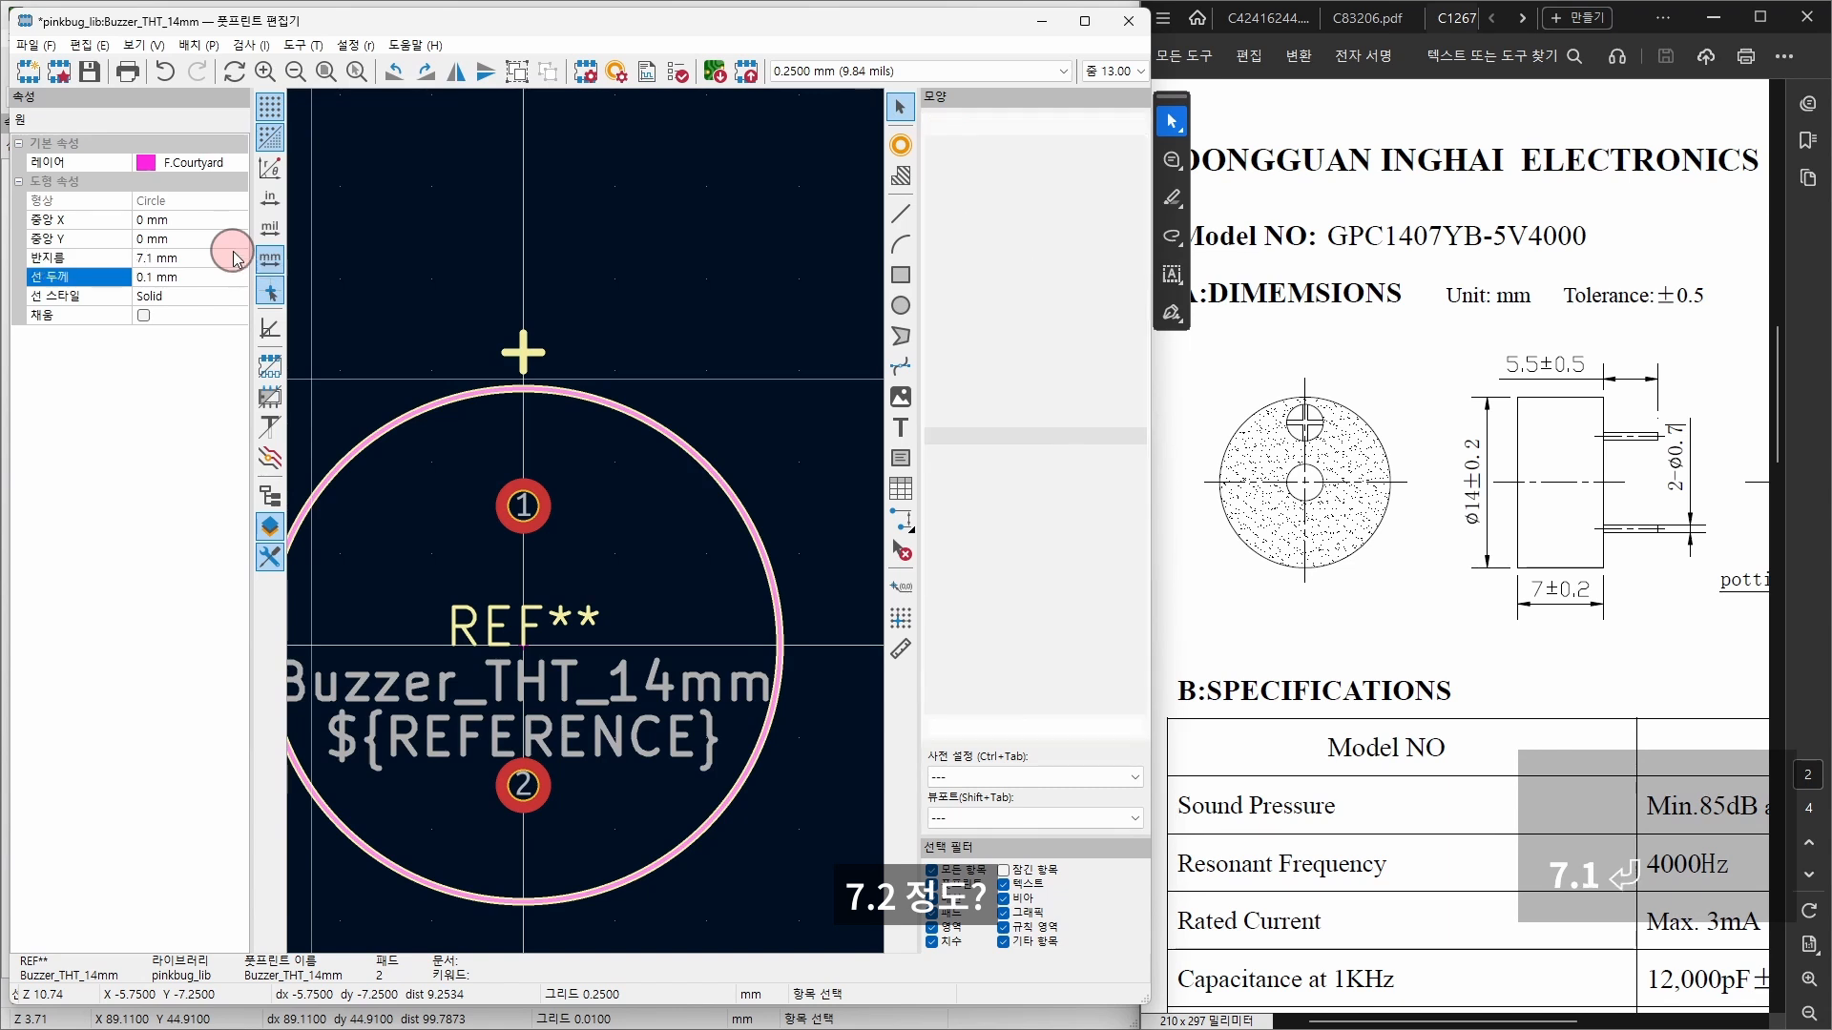
Step: Apply the 7.1 mm radius to the F.Courtyard circle and check its clearance around the silkscreen outline
{"action": "key", "text": "Return"}
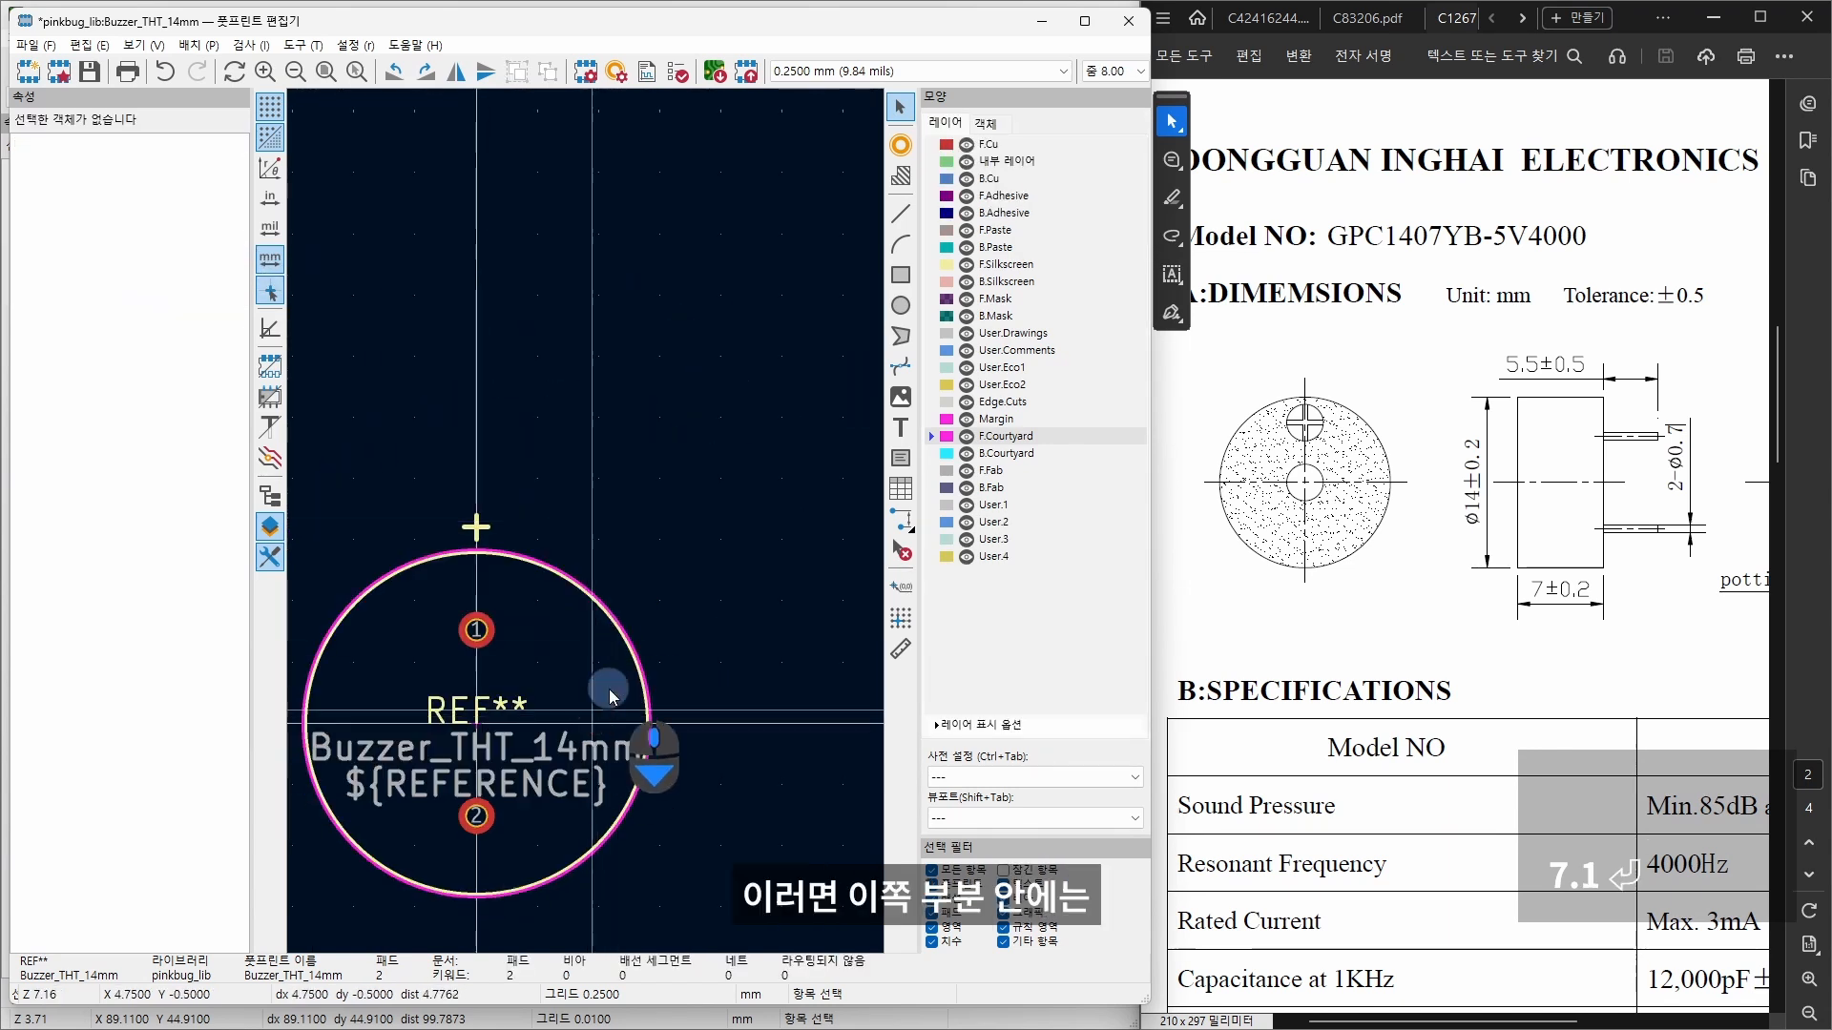
{"action": "middle_click_drag", "start_coordinate": [609, 691], "coordinate": [708, 603]}
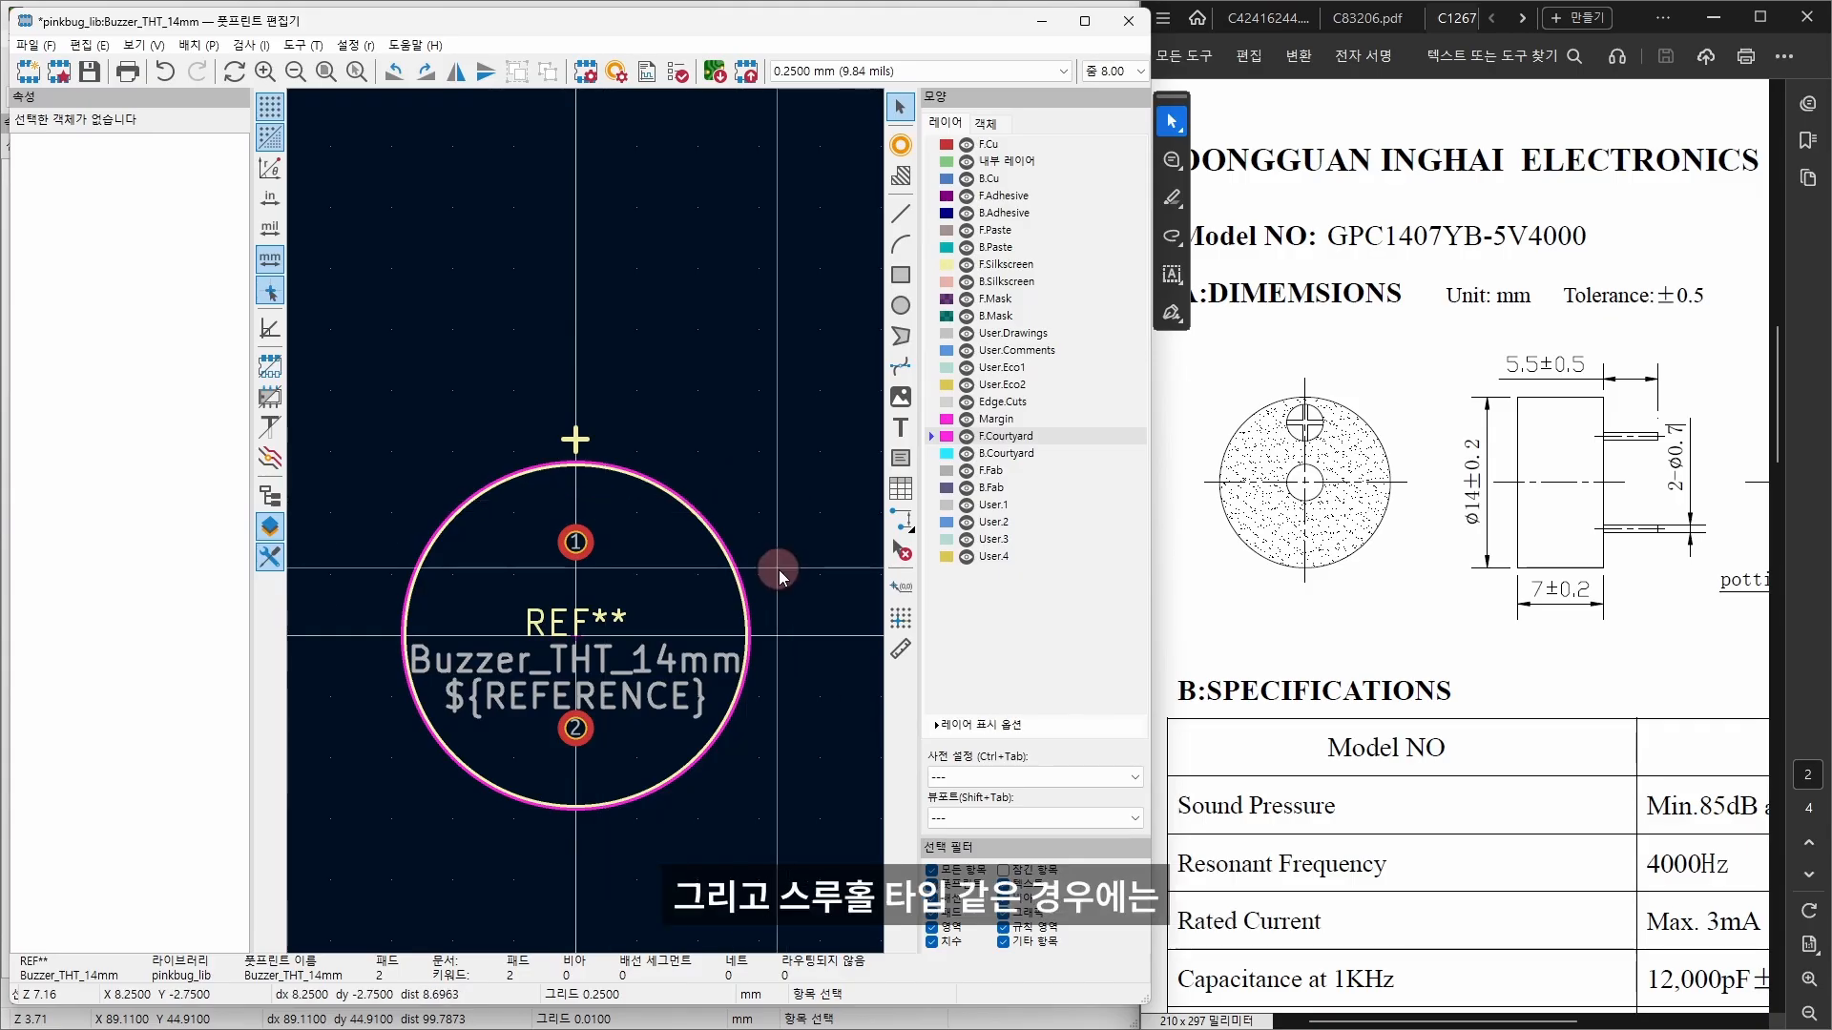
{"action": "middle_click_drag", "start_coordinate": [778, 569], "coordinate": [796, 528]}
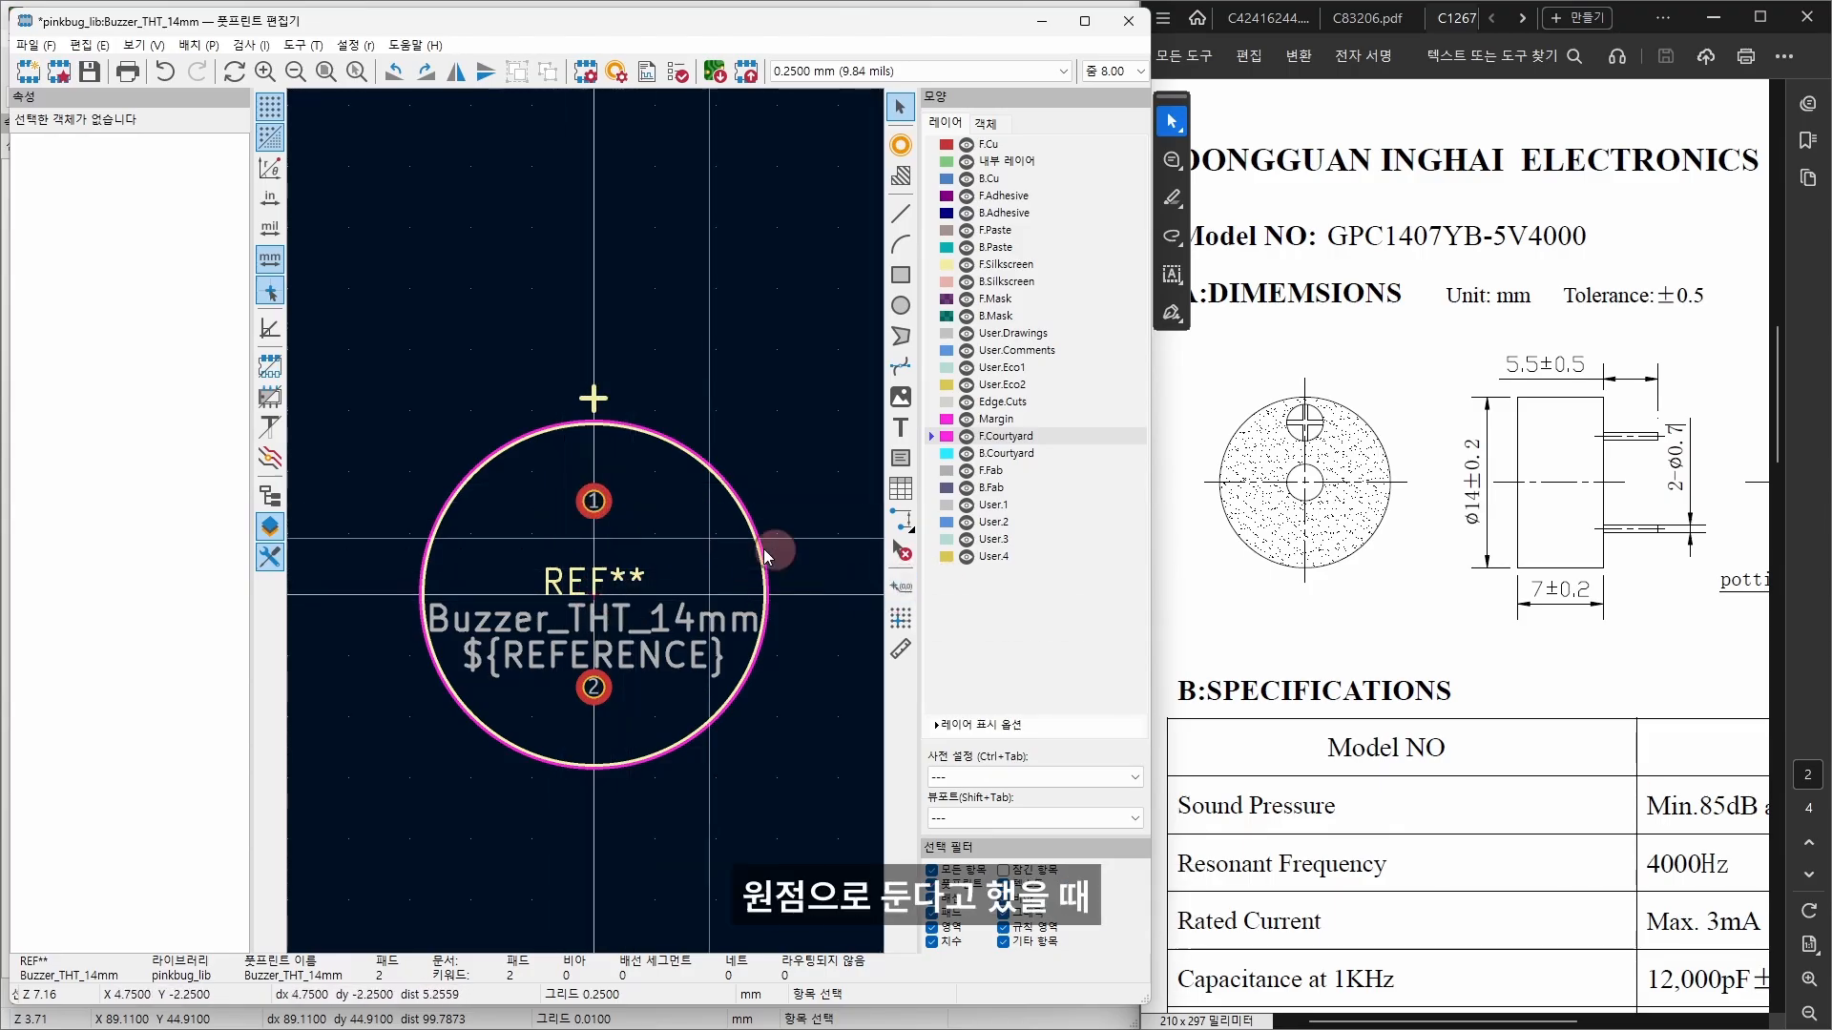
Step: Try placing the footprint anchor at the centre of pad 1, and undo that placement
{"action": "left_click", "coordinate": [902, 589]}
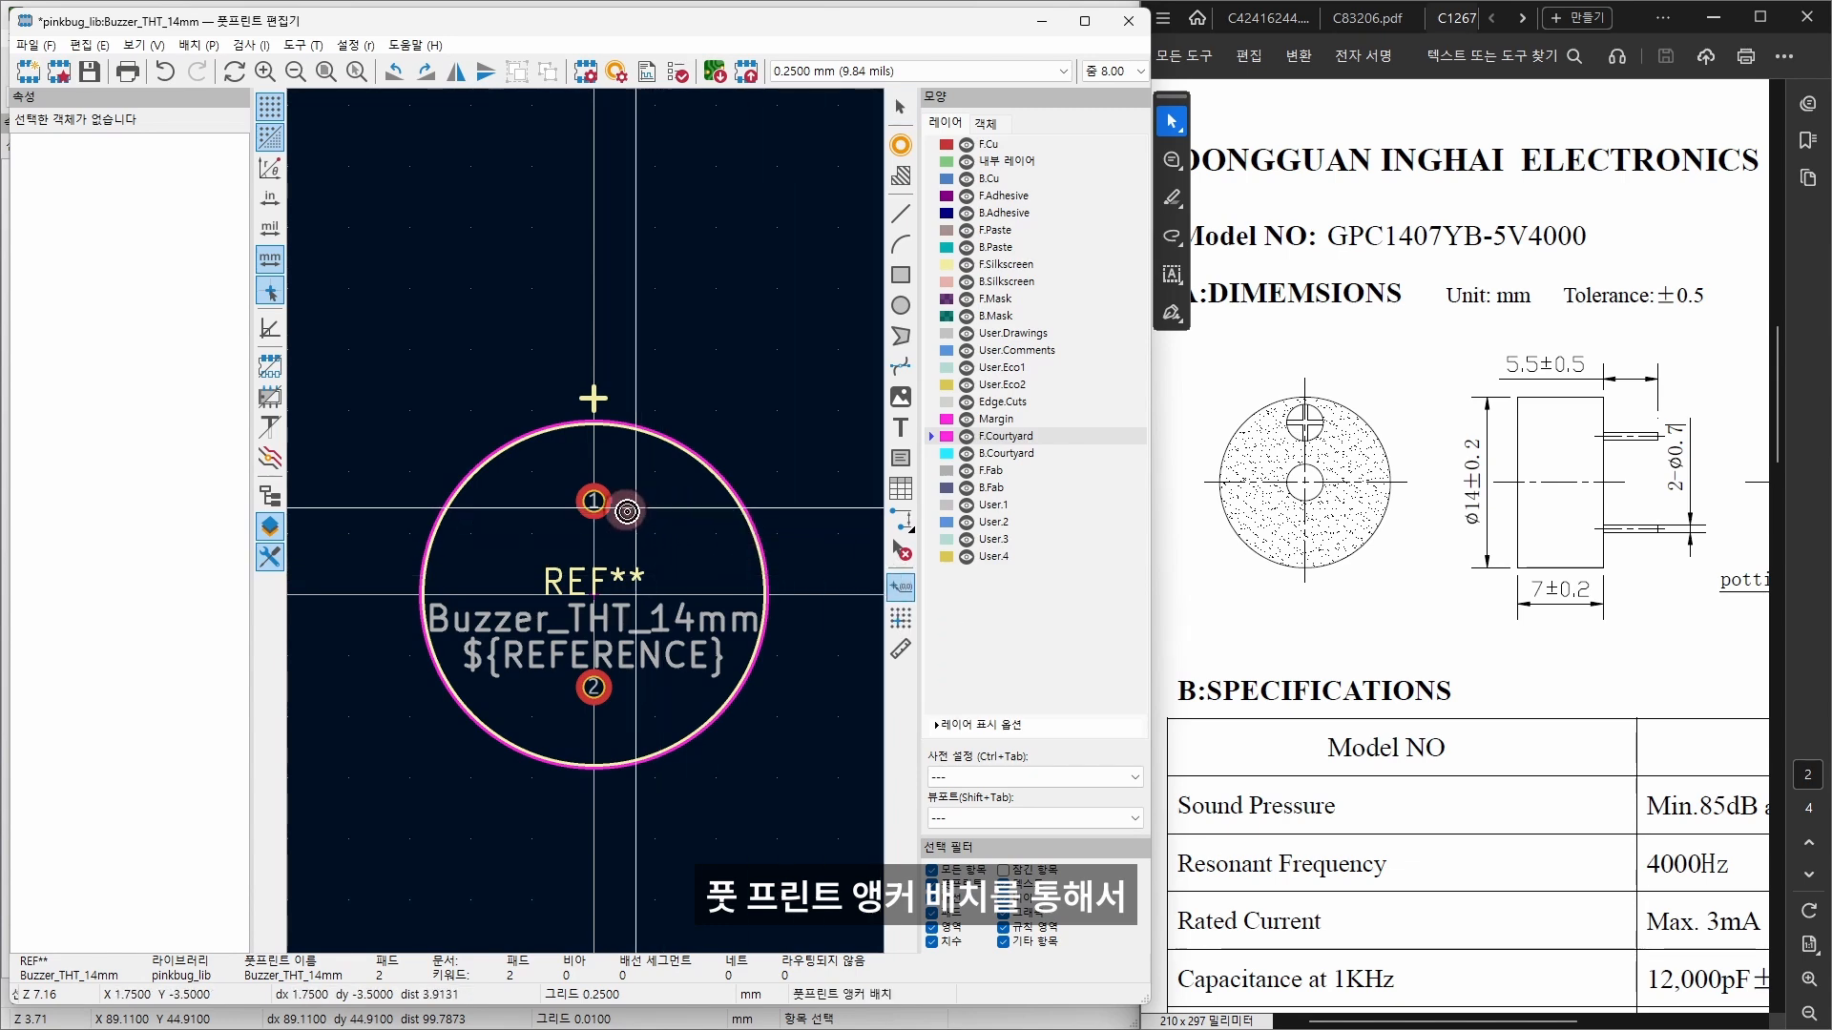
{"action": "scroll", "coordinate": [618, 510], "scroll_direction": "up", "scroll_amount": 5}
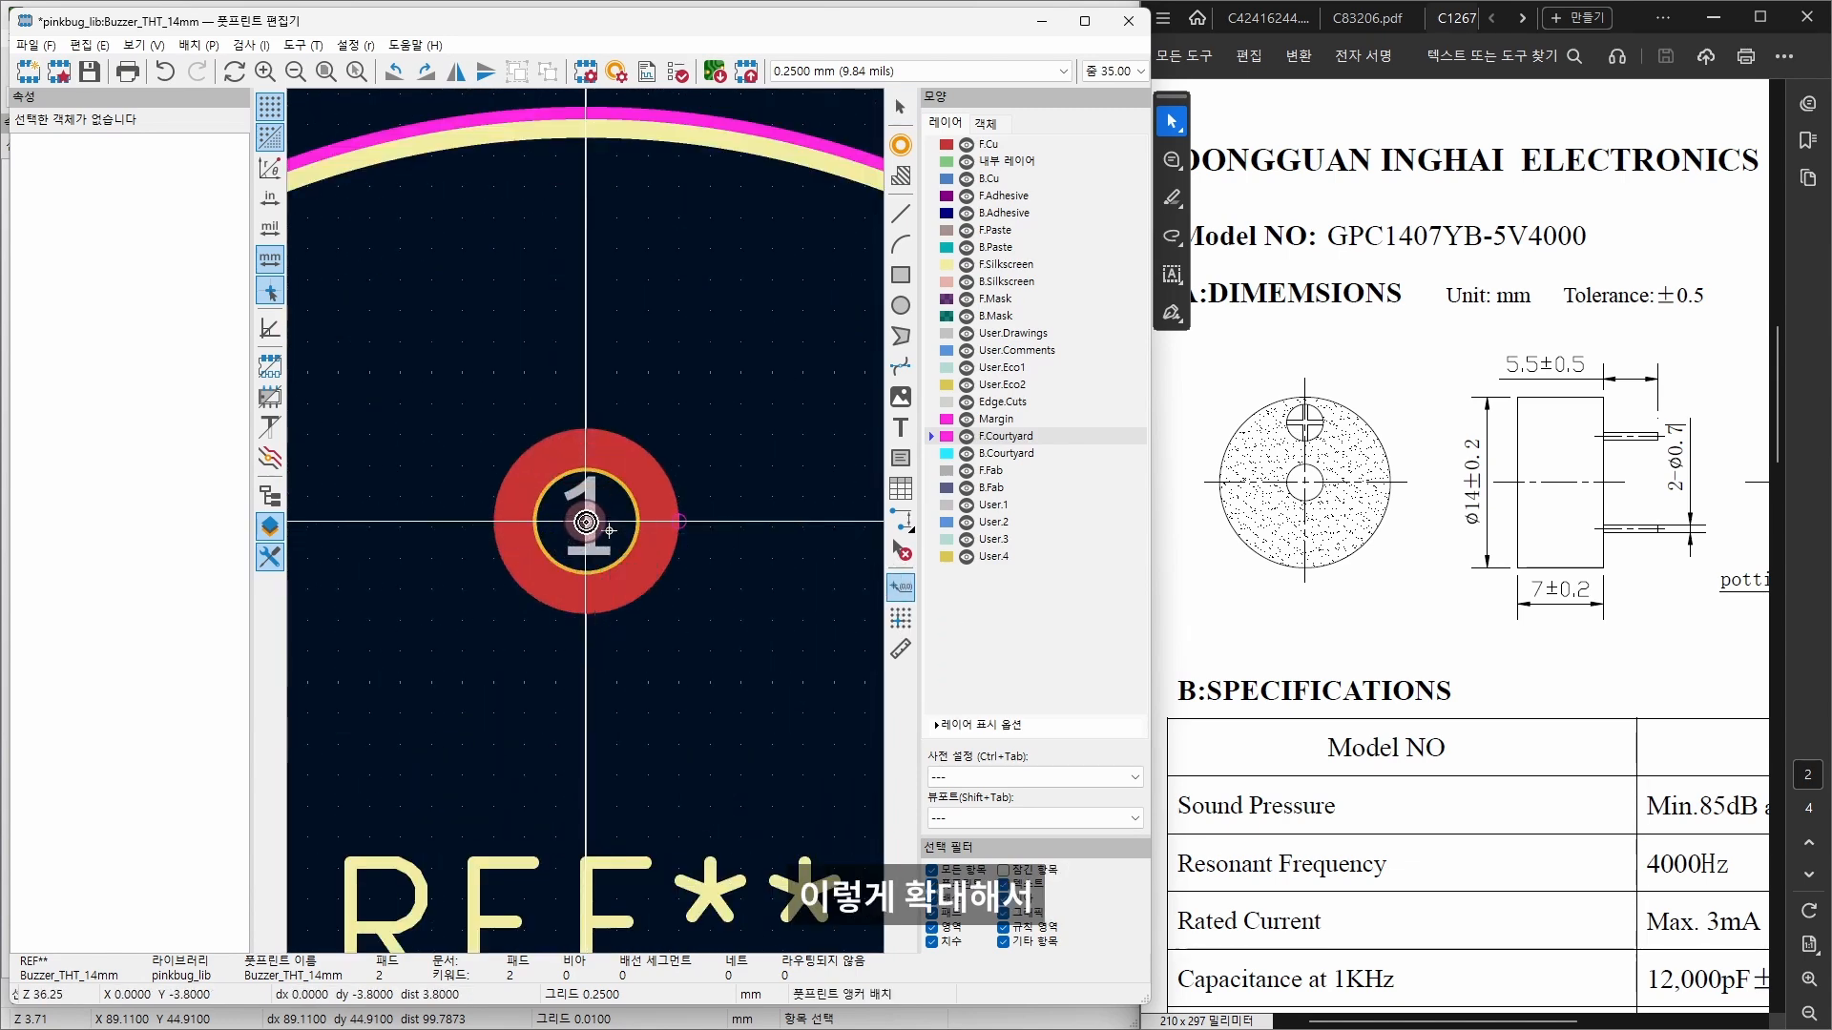
{"action": "left_click", "coordinate": [611, 573]}
{"action": "scroll", "coordinate": [708, 616], "scroll_direction": "down", "scroll_amount": 1}
{"action": "middle_click_drag", "start_coordinate": [520, 625], "coordinate": [529, 598]}
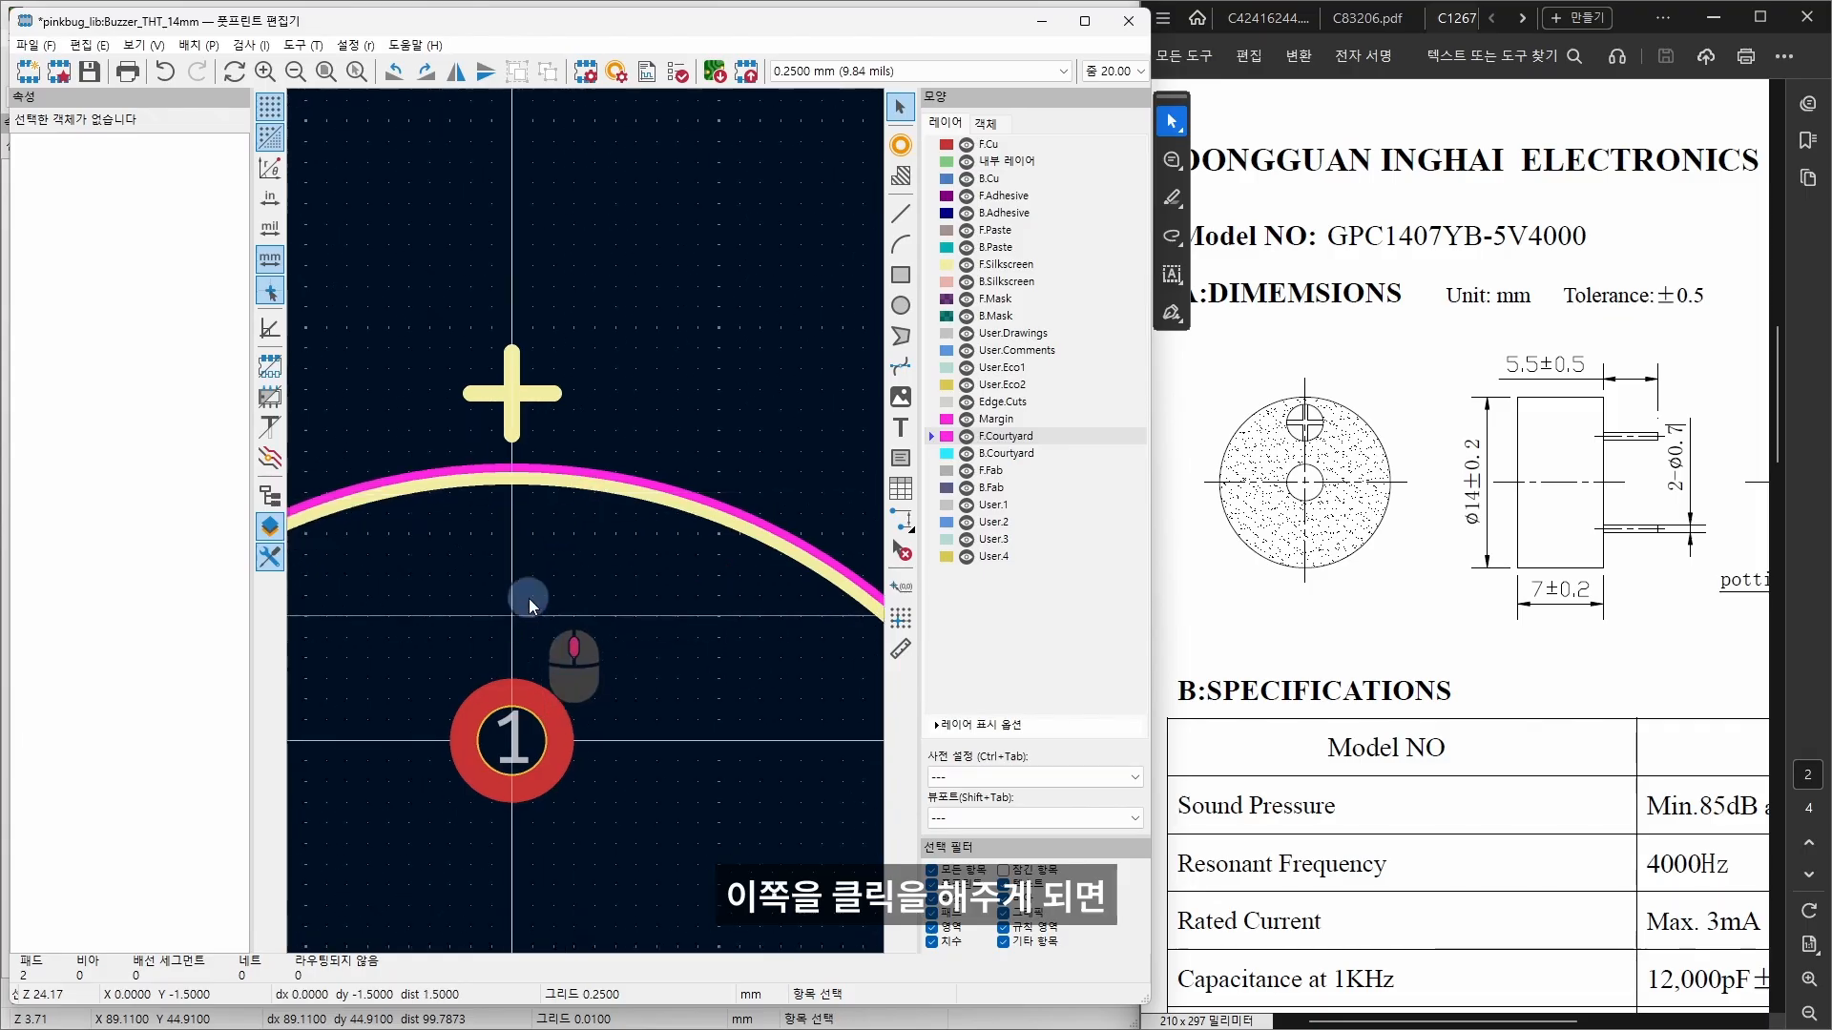
{"action": "scroll", "coordinate": [521, 625], "scroll_direction": "down", "scroll_amount": 3}
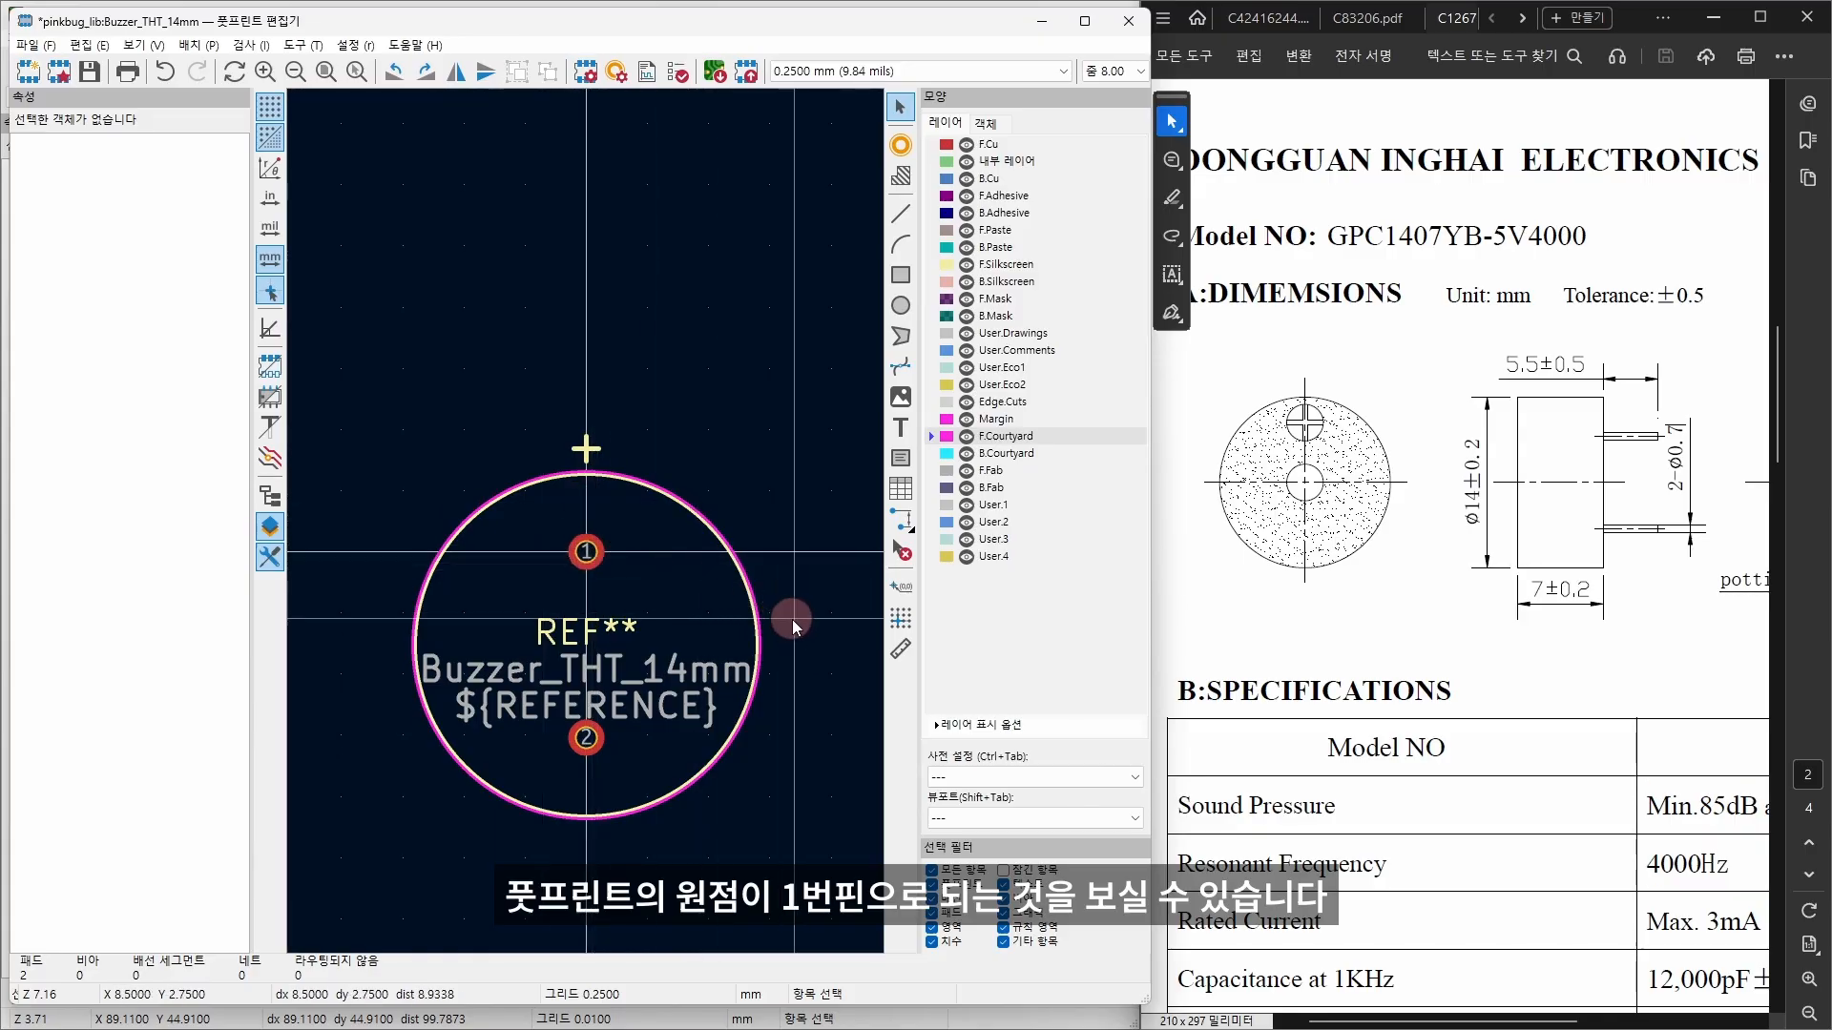
{"action": "key", "text": "ctrl+z"}
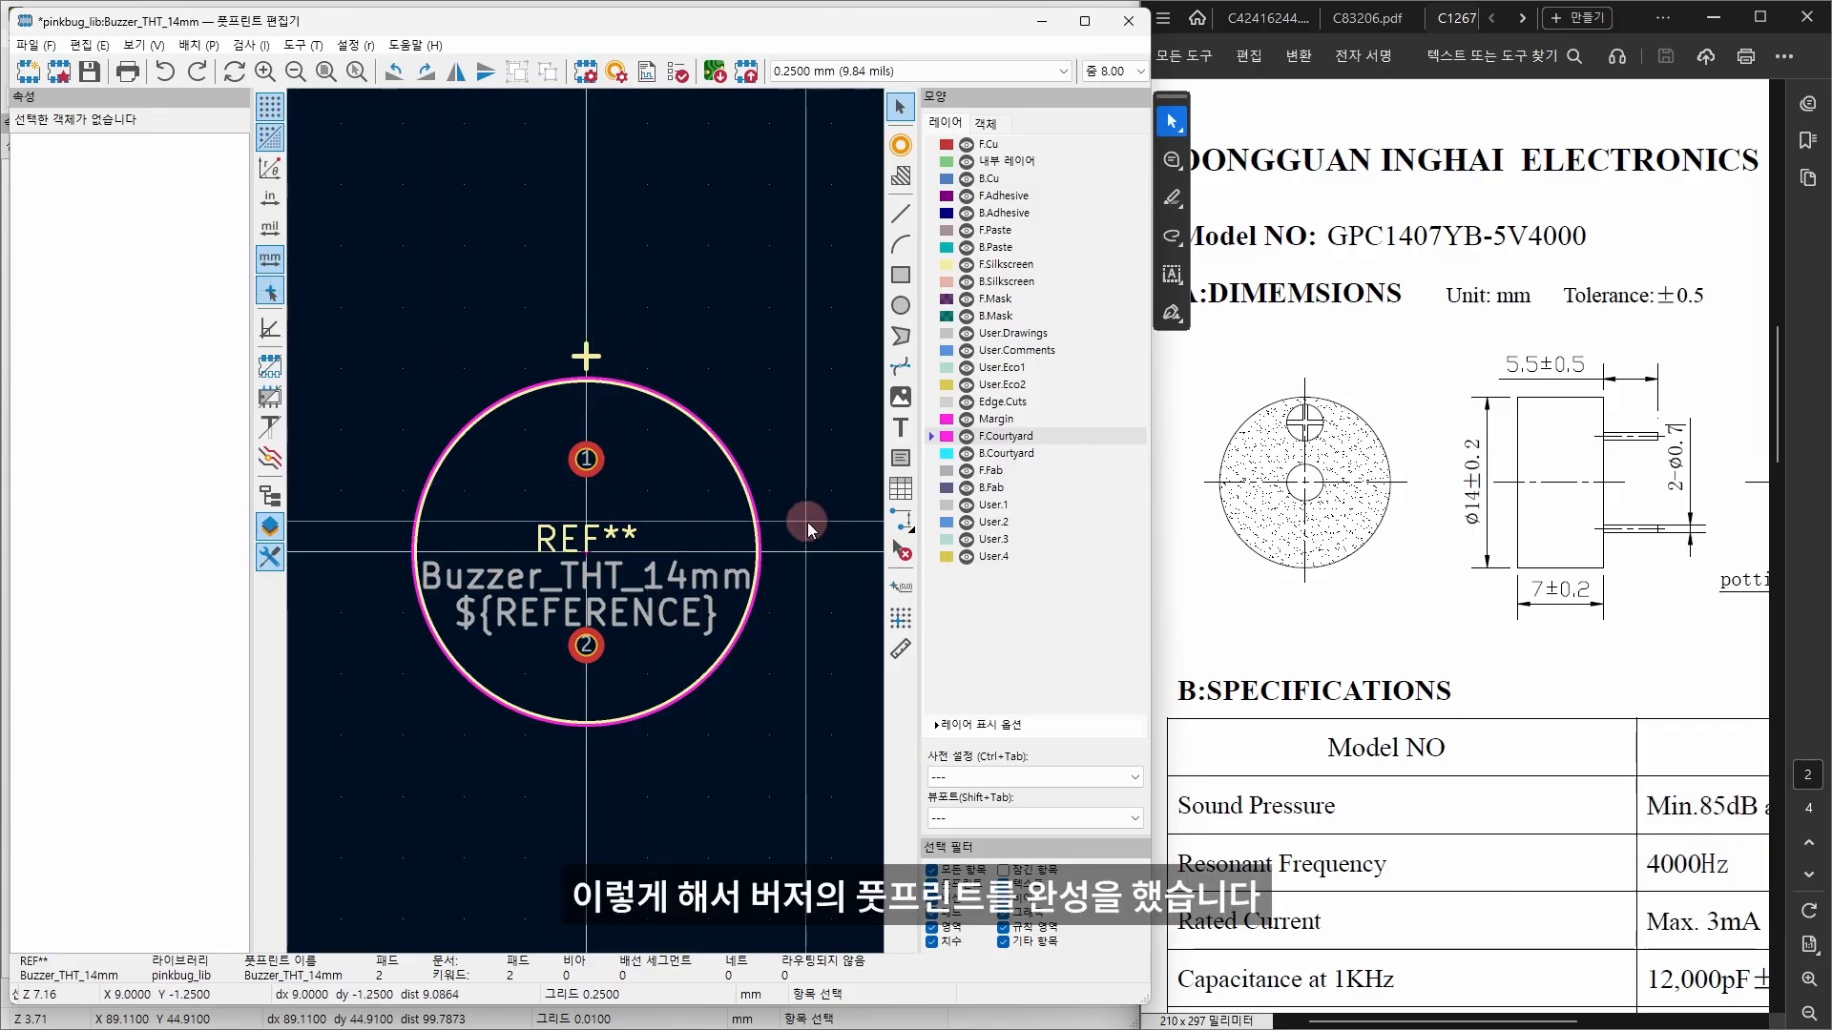
Step: Save the buzzer footprint and assign pinkbug_lib:Buzzer_THT_14mm to BZ1 in the schematic, filtering the footprints by "buzzer 14"
{"action": "key", "text": "ctrl+s"}
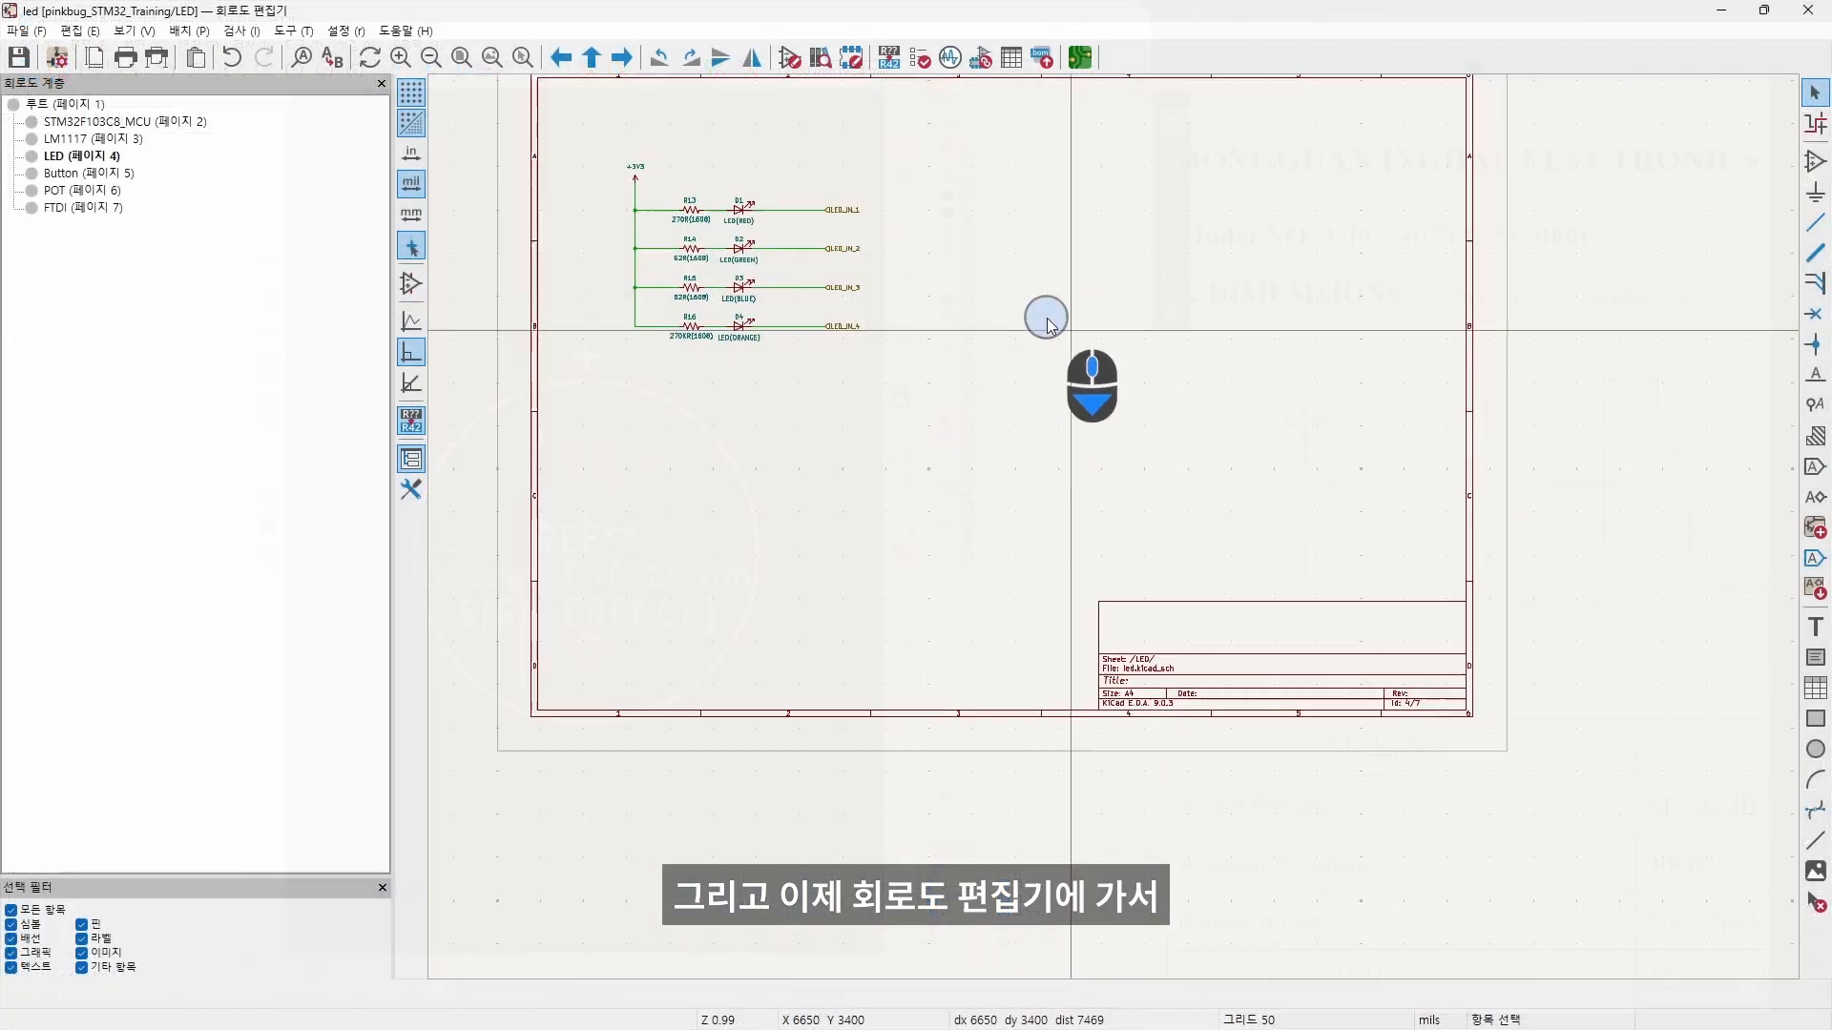
{"action": "left_click", "coordinate": [981, 58]}
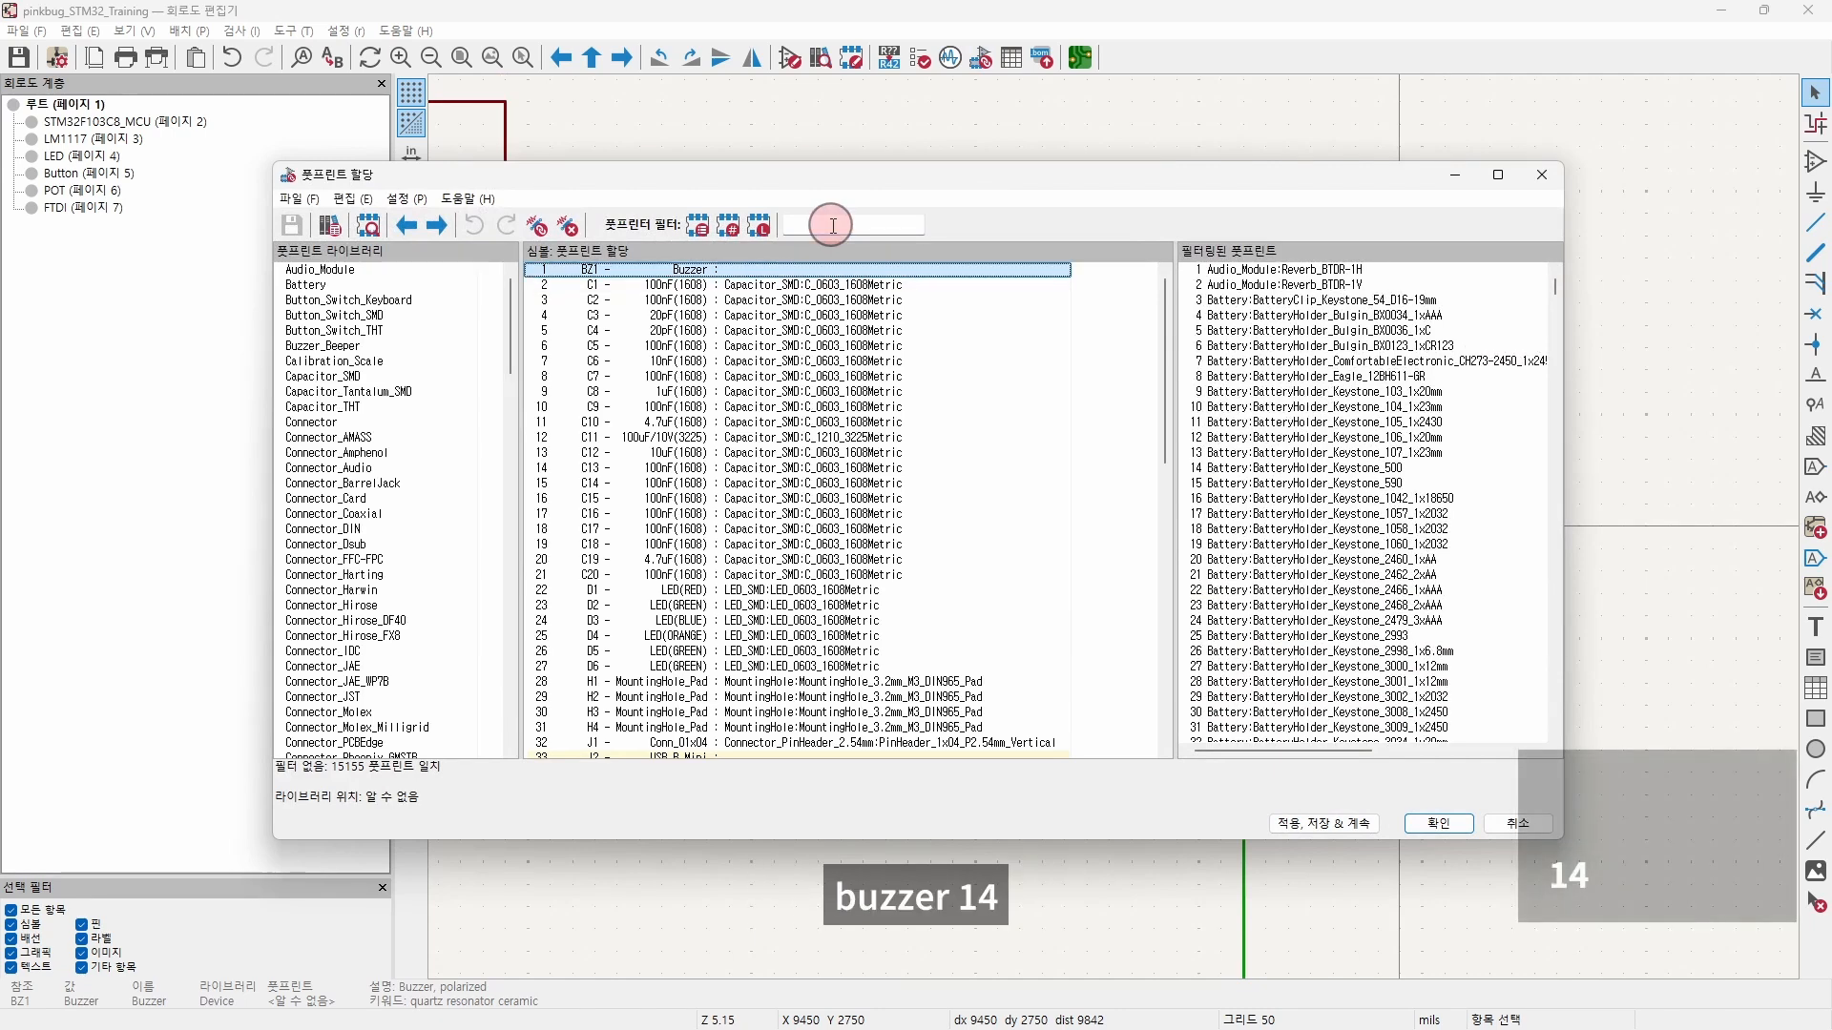
{"action": "left_click", "coordinate": [833, 225]}
{"action": "type", "text": "bi"}
{"action": "key", "text": "Insert"}
{"action": "key", "text": "BackSpace"}
{"action": "type", "text": "uz"}
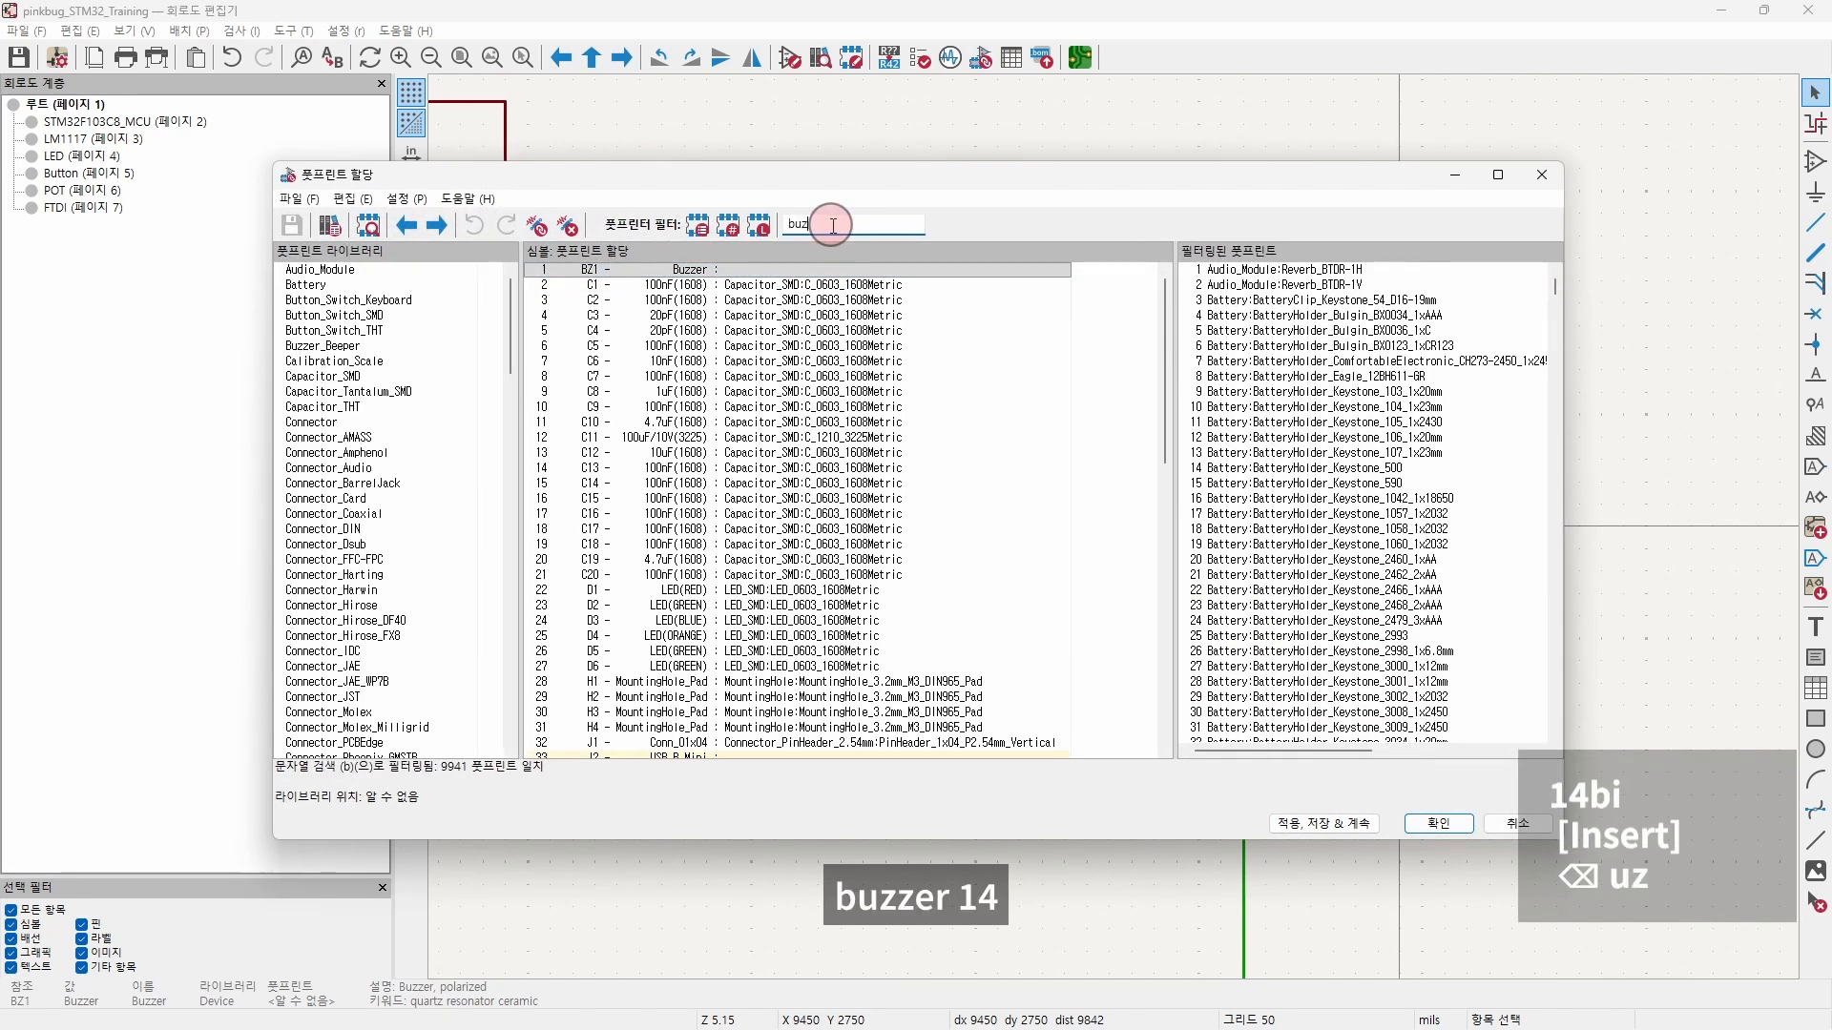
{"action": "type", "text": "zer 14"}
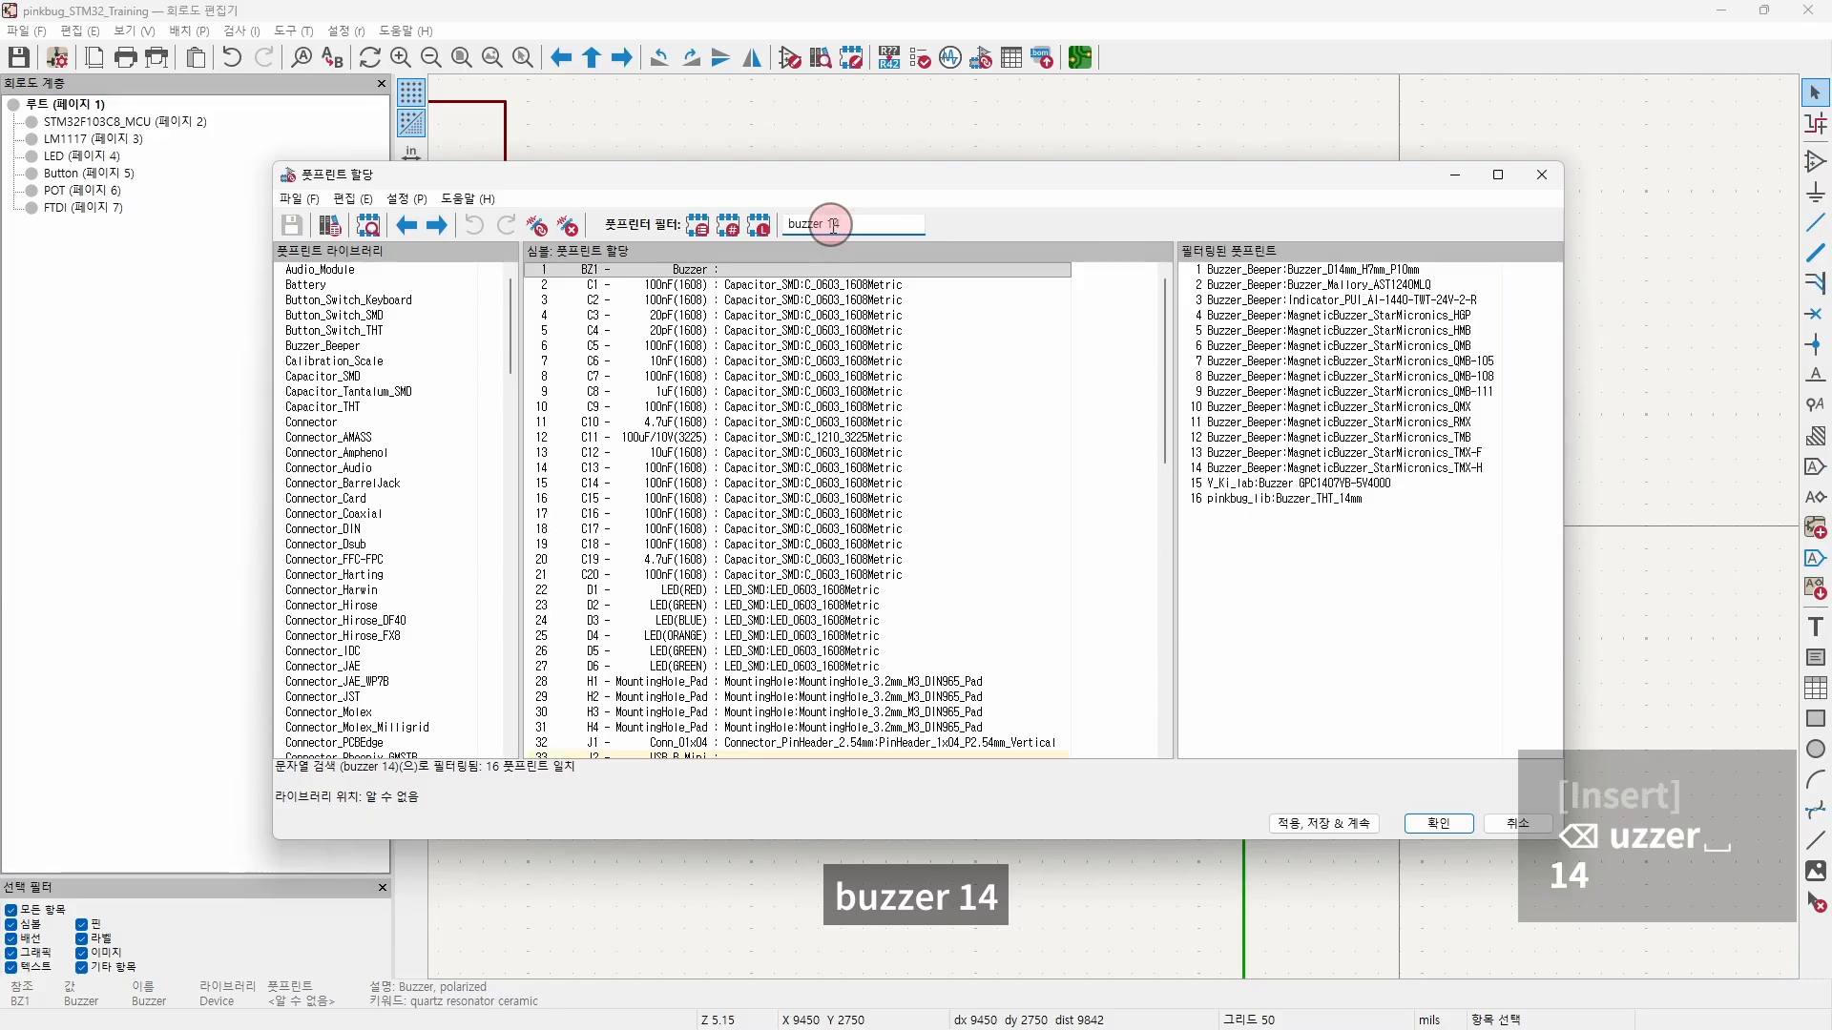
{"action": "left_click", "coordinate": [1257, 498]}
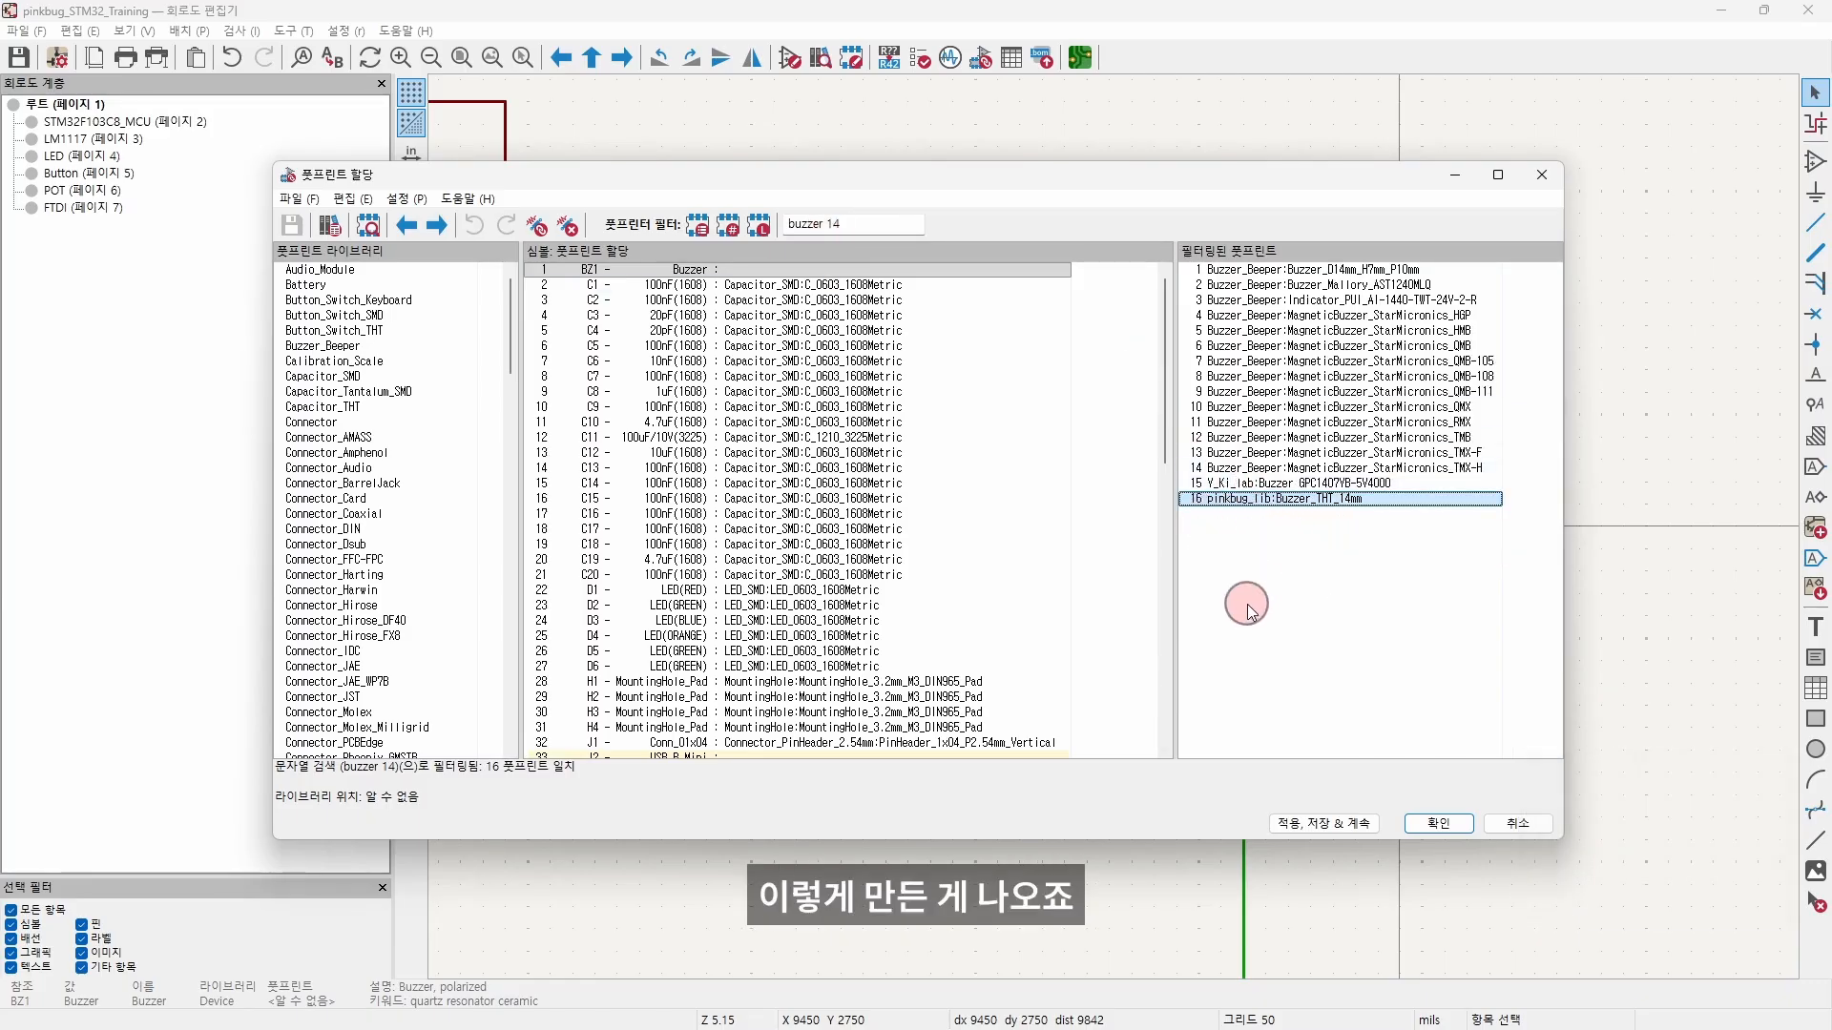
{"action": "double_click", "coordinate": [1304, 498]}
{"action": "scroll", "coordinate": [844, 496], "scroll_direction": "up", "scroll_amount": 1}
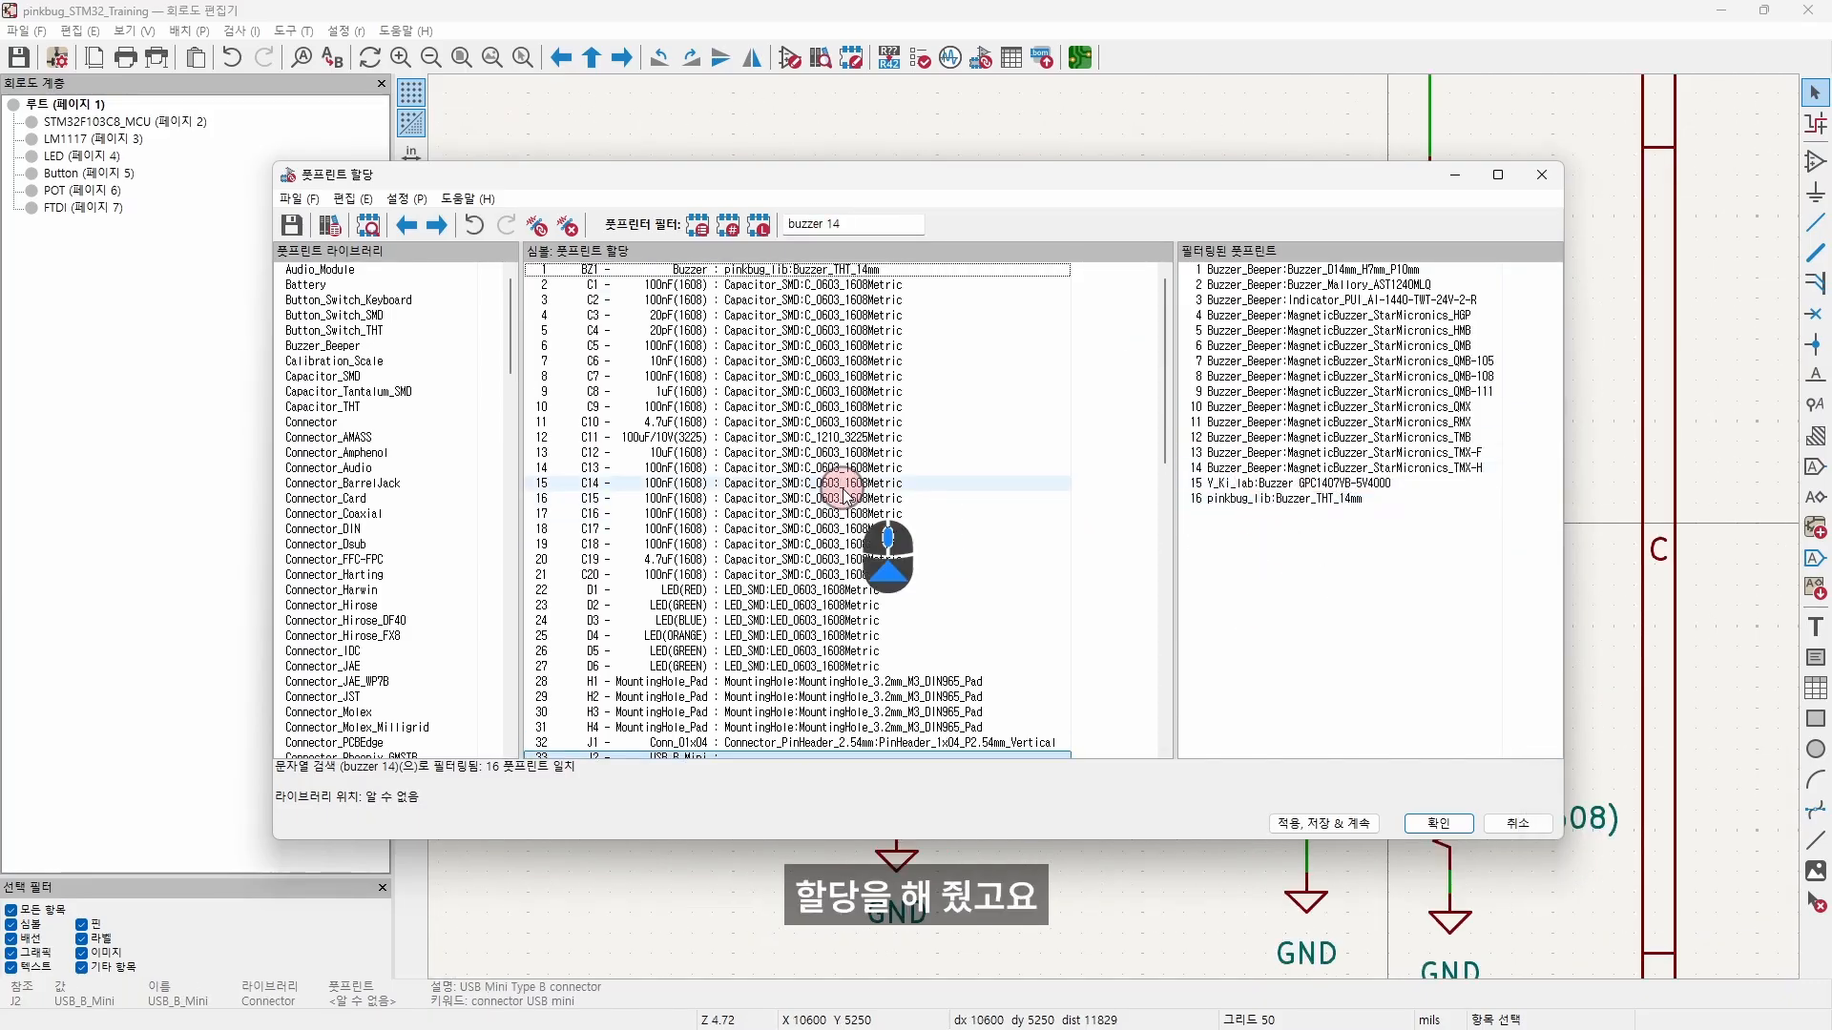
Step: Apply and save the schematic's footprint assignments and close the assignment window
{"action": "scroll", "coordinate": [839, 495], "scroll_direction": "down", "scroll_amount": 8}
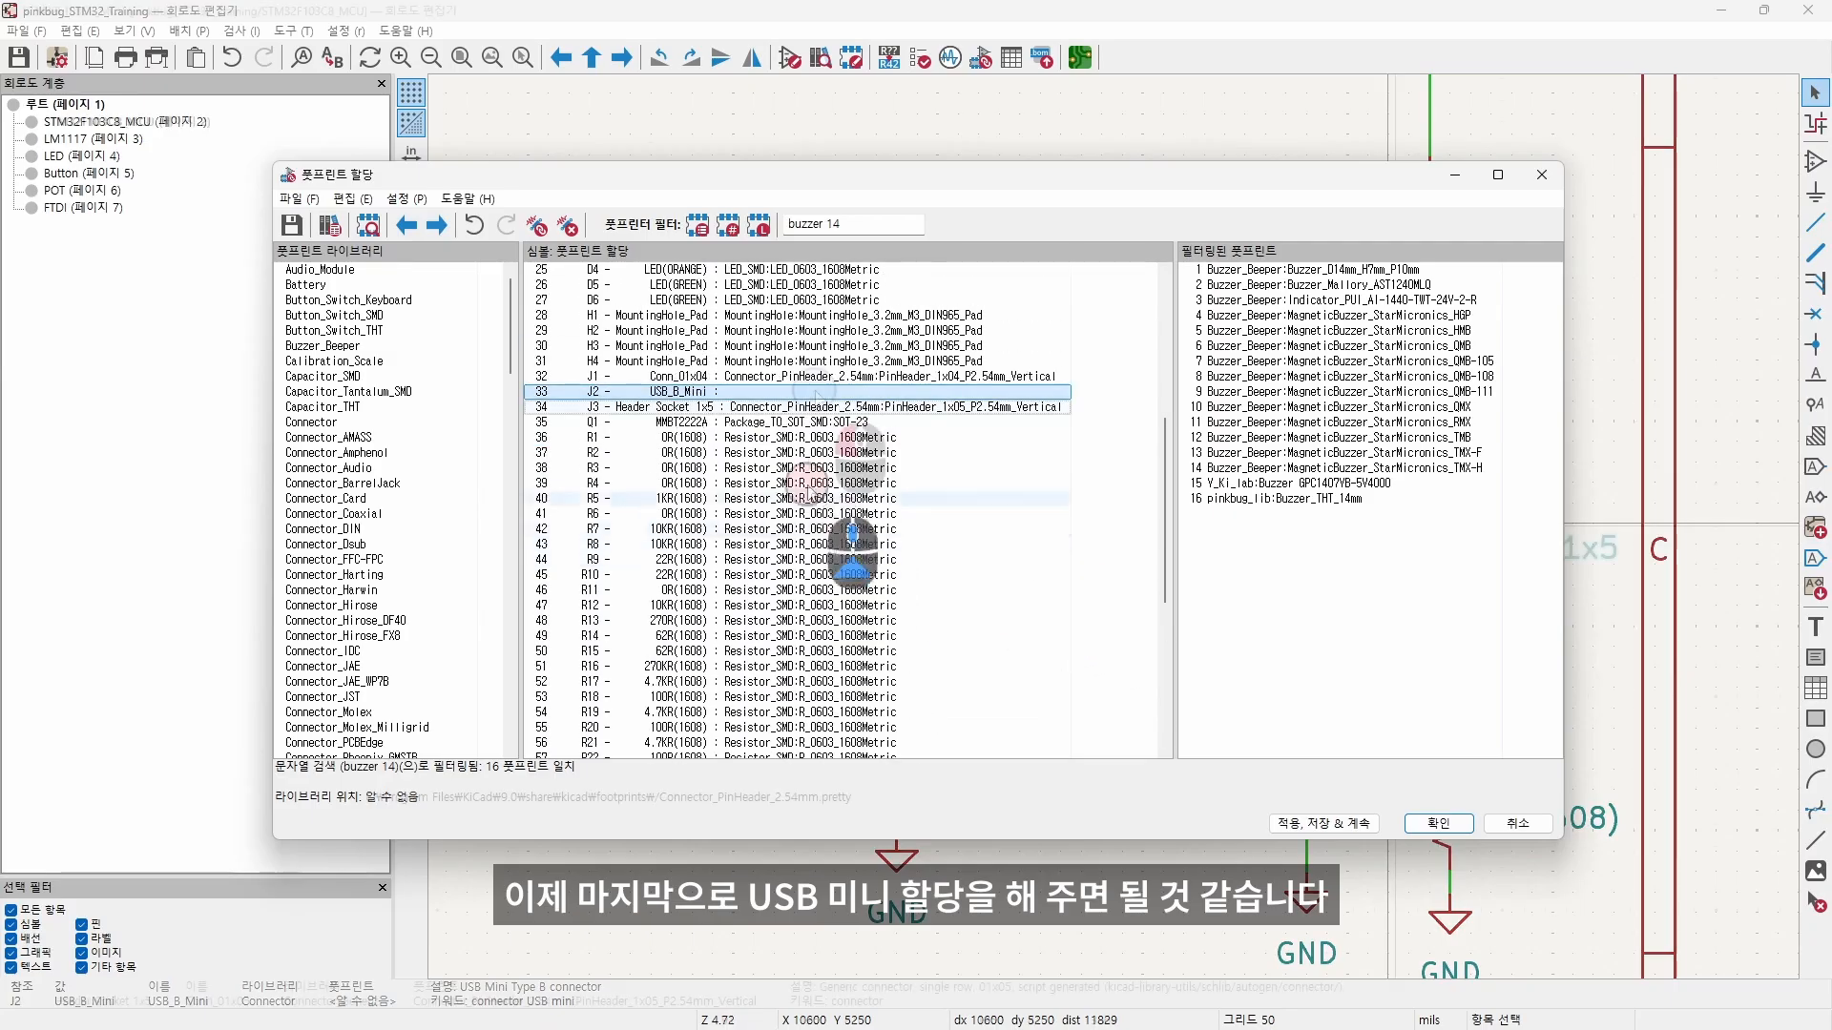
{"action": "left_click", "coordinate": [1467, 824]}
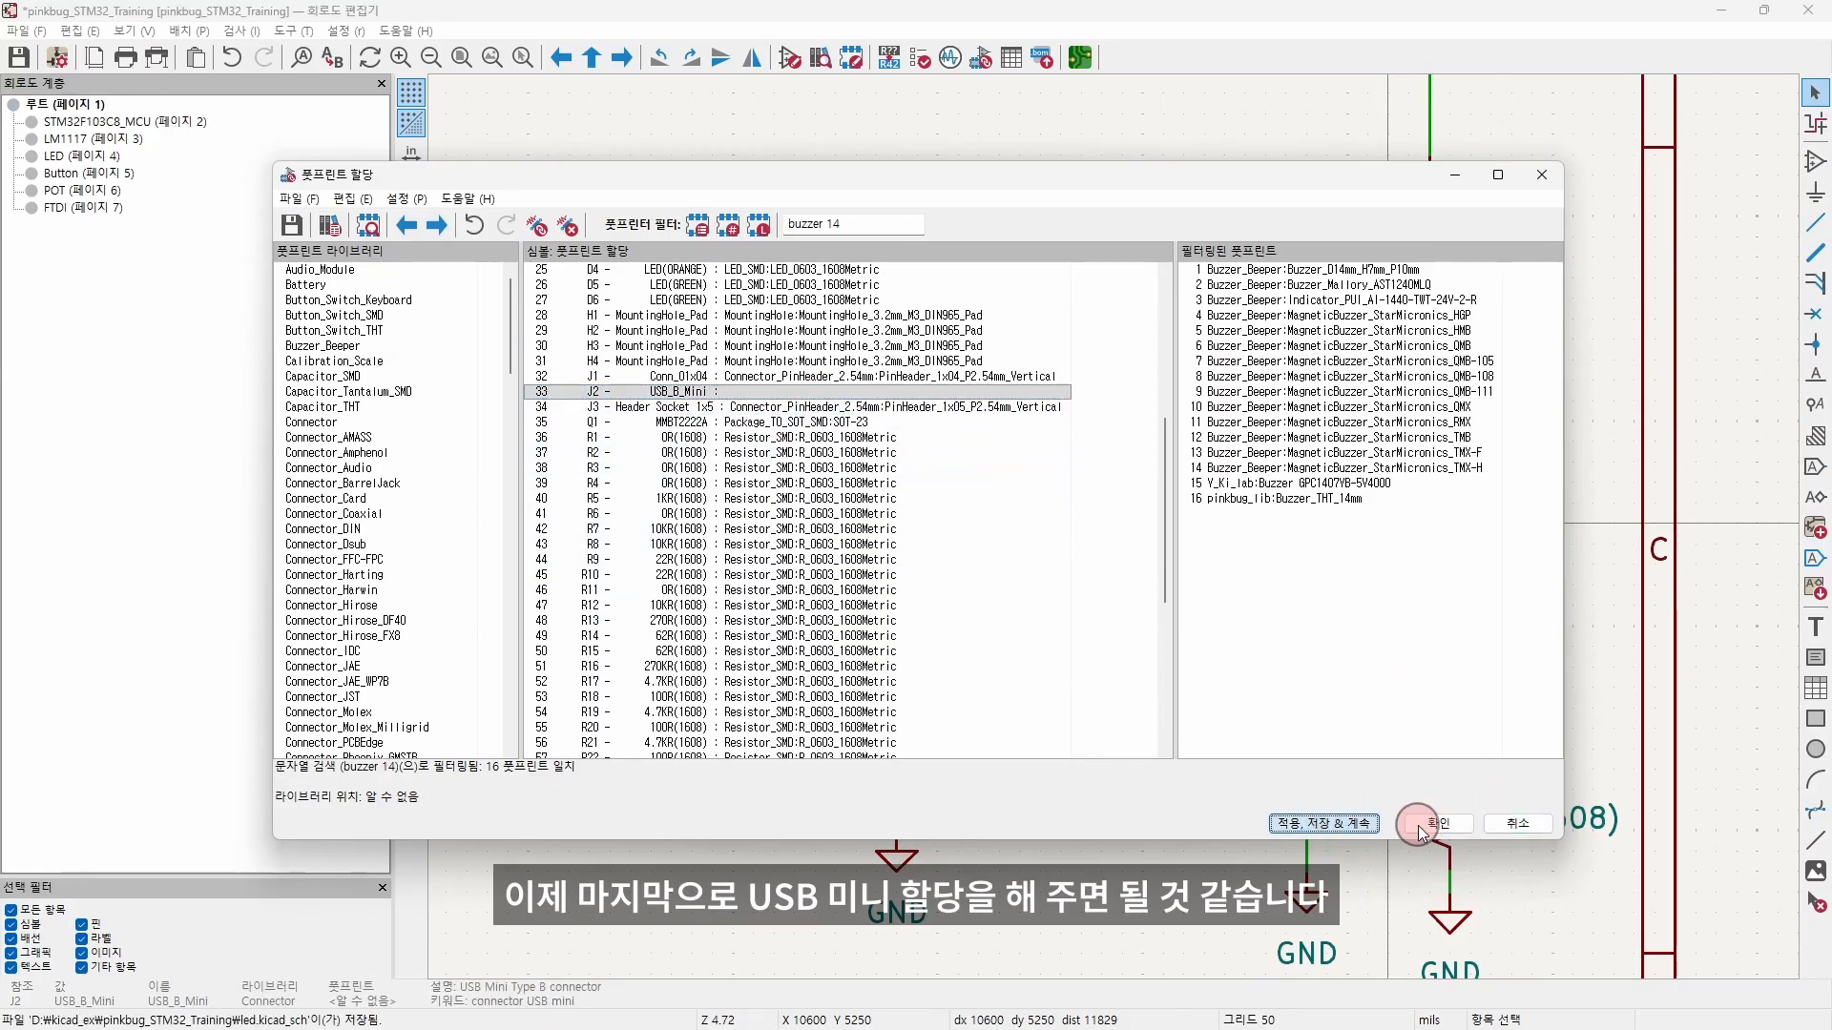
{"action": "left_click", "coordinate": [1441, 824]}
{"action": "key", "text": "Escape"}
{"action": "key", "text": "Escape"}
{"action": "key", "text": "Escape"}
{"action": "key", "text": "Escape"}
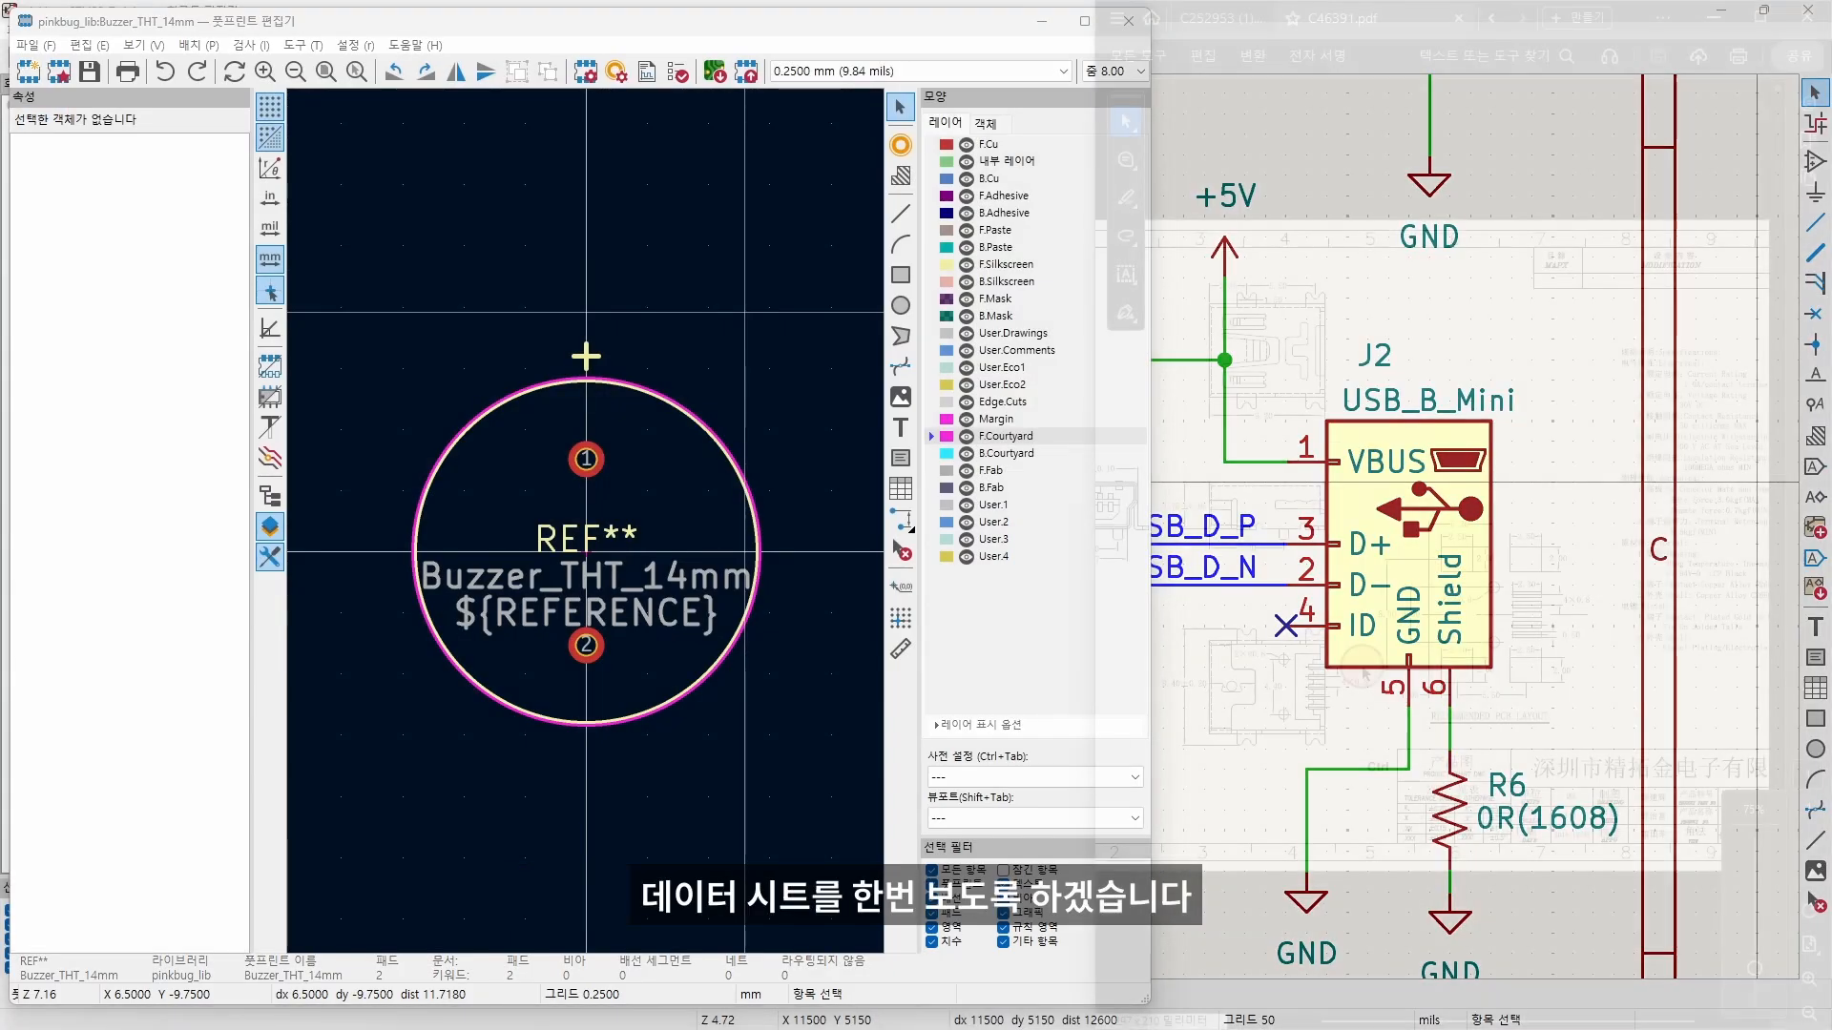
Step: Return to the footprint editor and create a new footprint in the pinkbug_lib library
{"action": "scroll", "coordinate": [1501, 703], "scroll_direction": "up", "scroll_amount": 3, "text": "ctrl"}
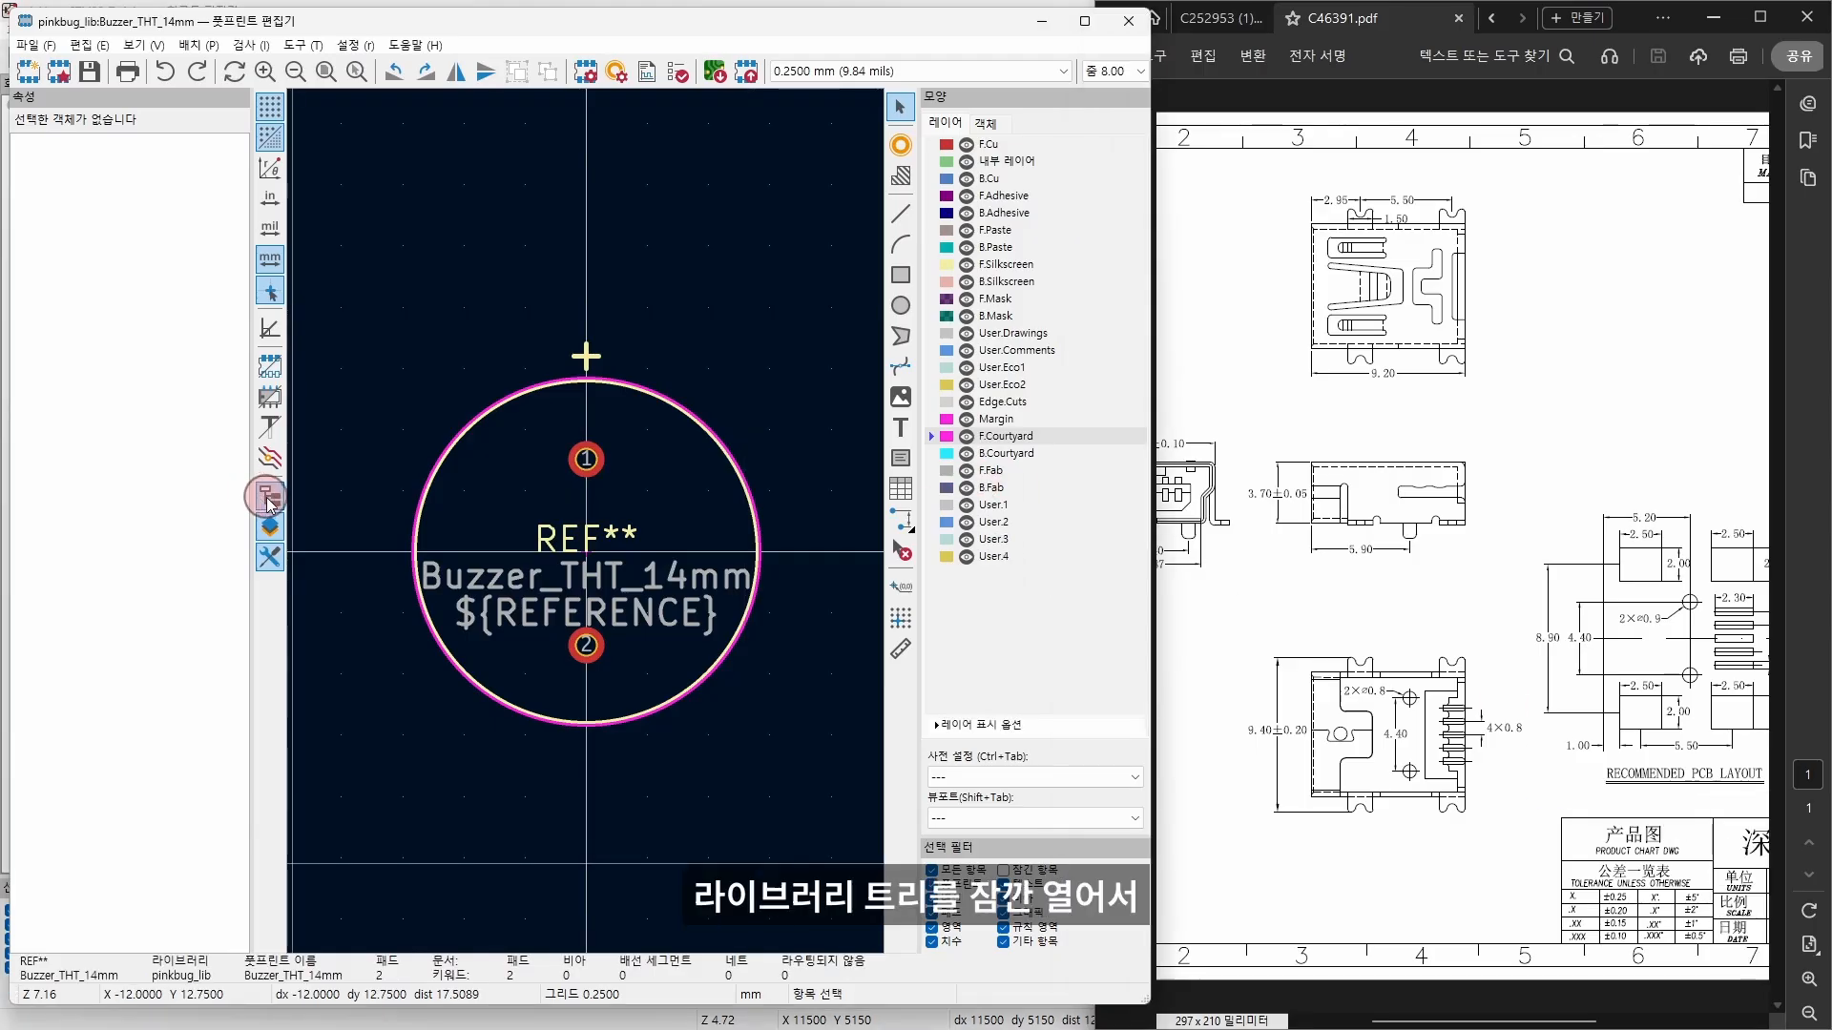
{"action": "left_click", "coordinate": [270, 495]}
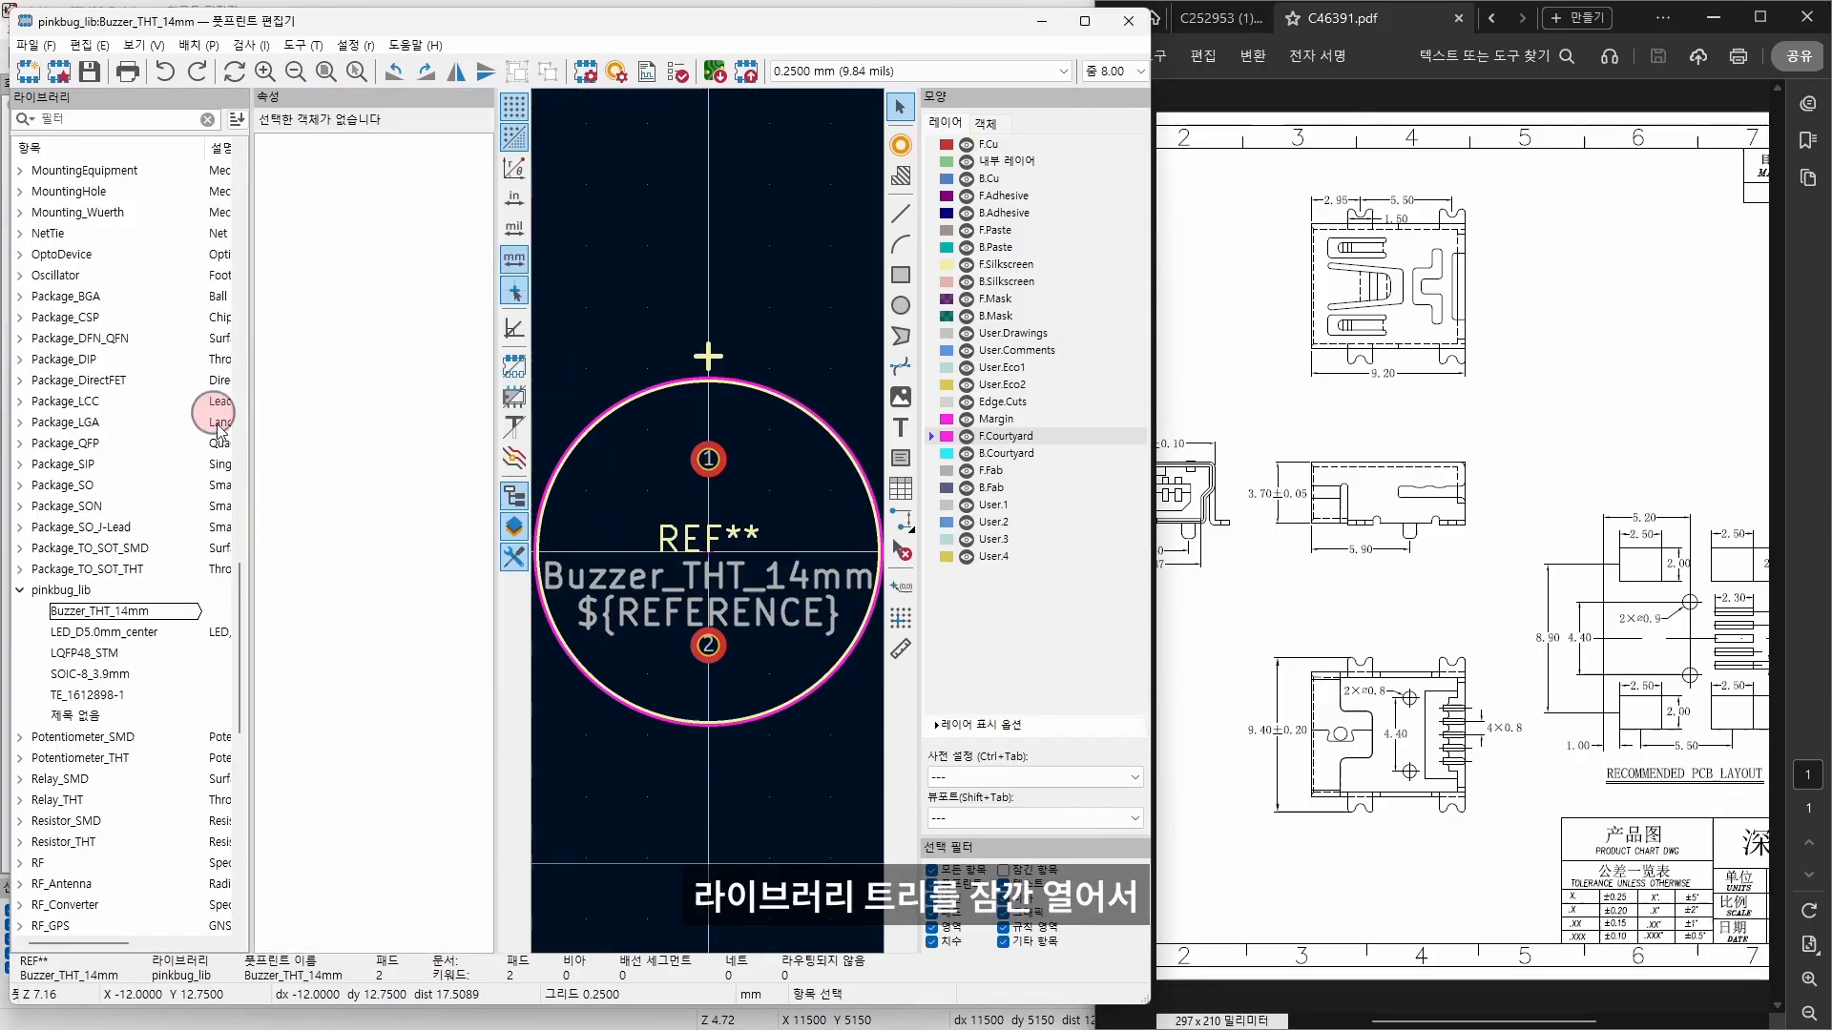
{"action": "right_click", "coordinate": [81, 592]}
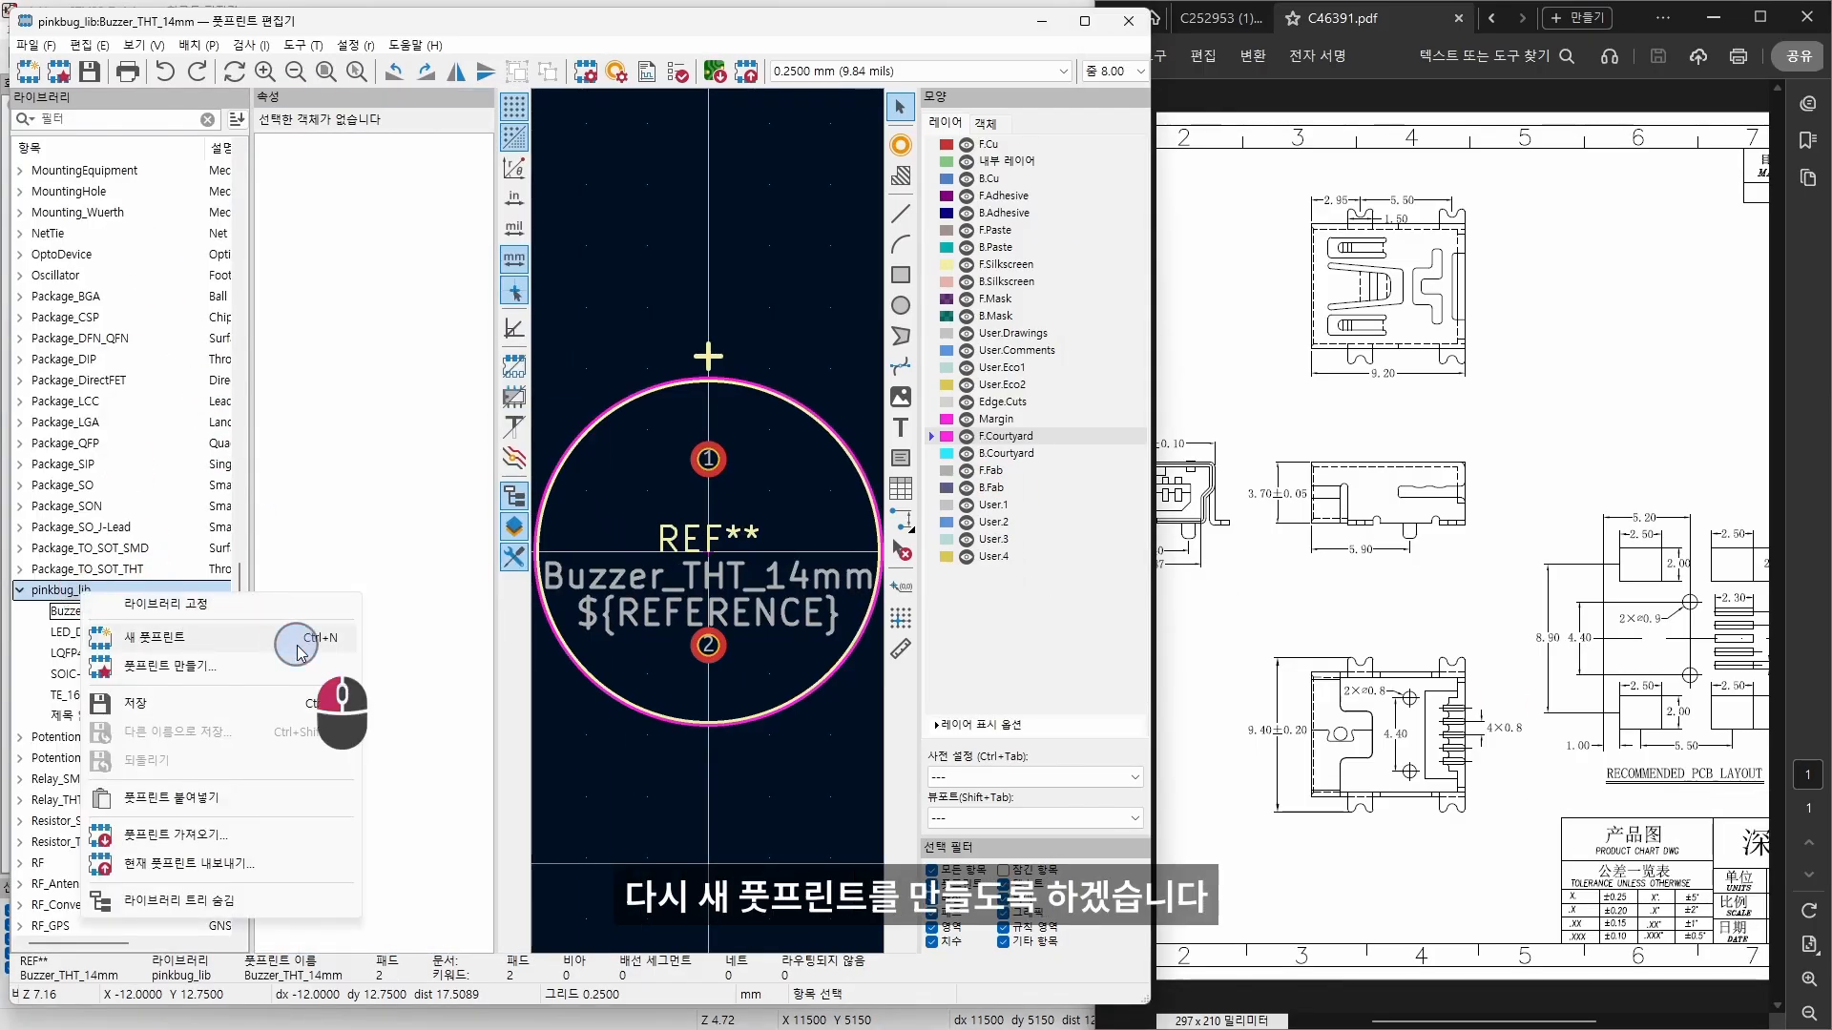
{"action": "left_click", "coordinate": [296, 637]}
Step: Rename the new footprint "USB Mini B 920-462A2021S10101", using the part number from the datasheet, and hide the library tree
{"action": "left_click", "coordinate": [148, 739]}
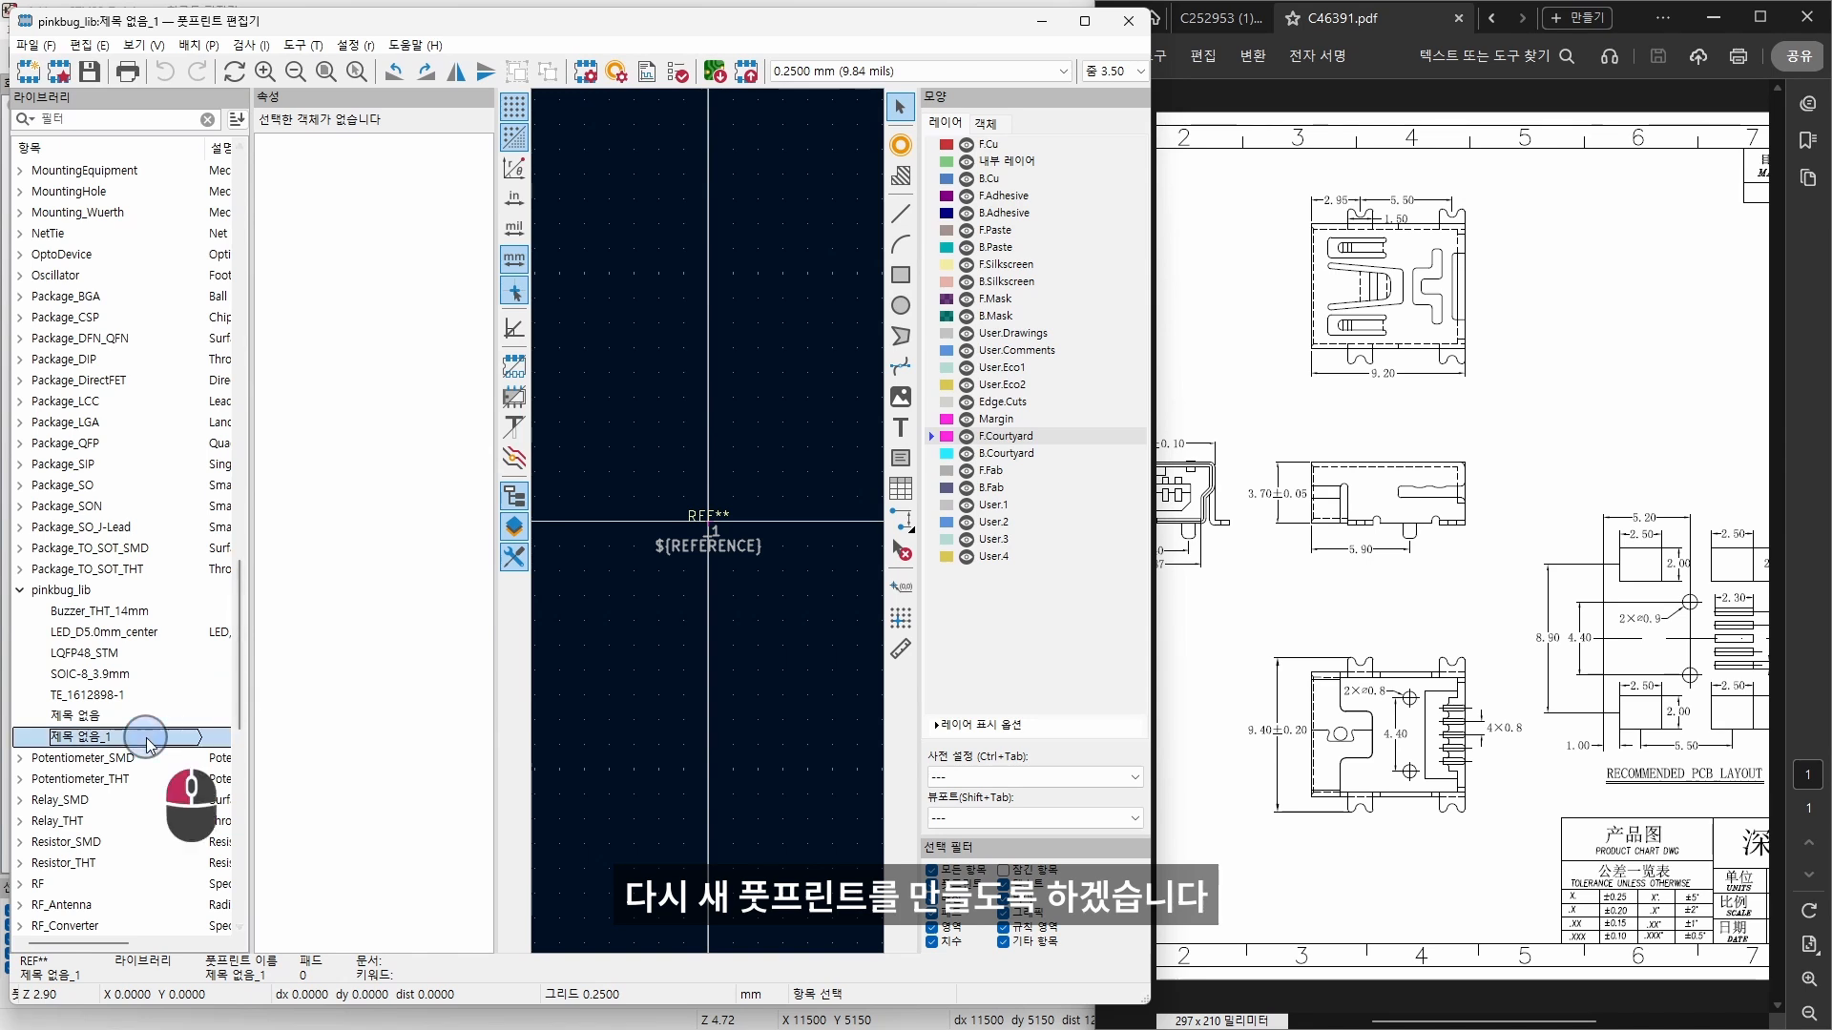
{"action": "right_click", "coordinate": [148, 742]}
{"action": "left_click", "coordinate": [258, 584]}
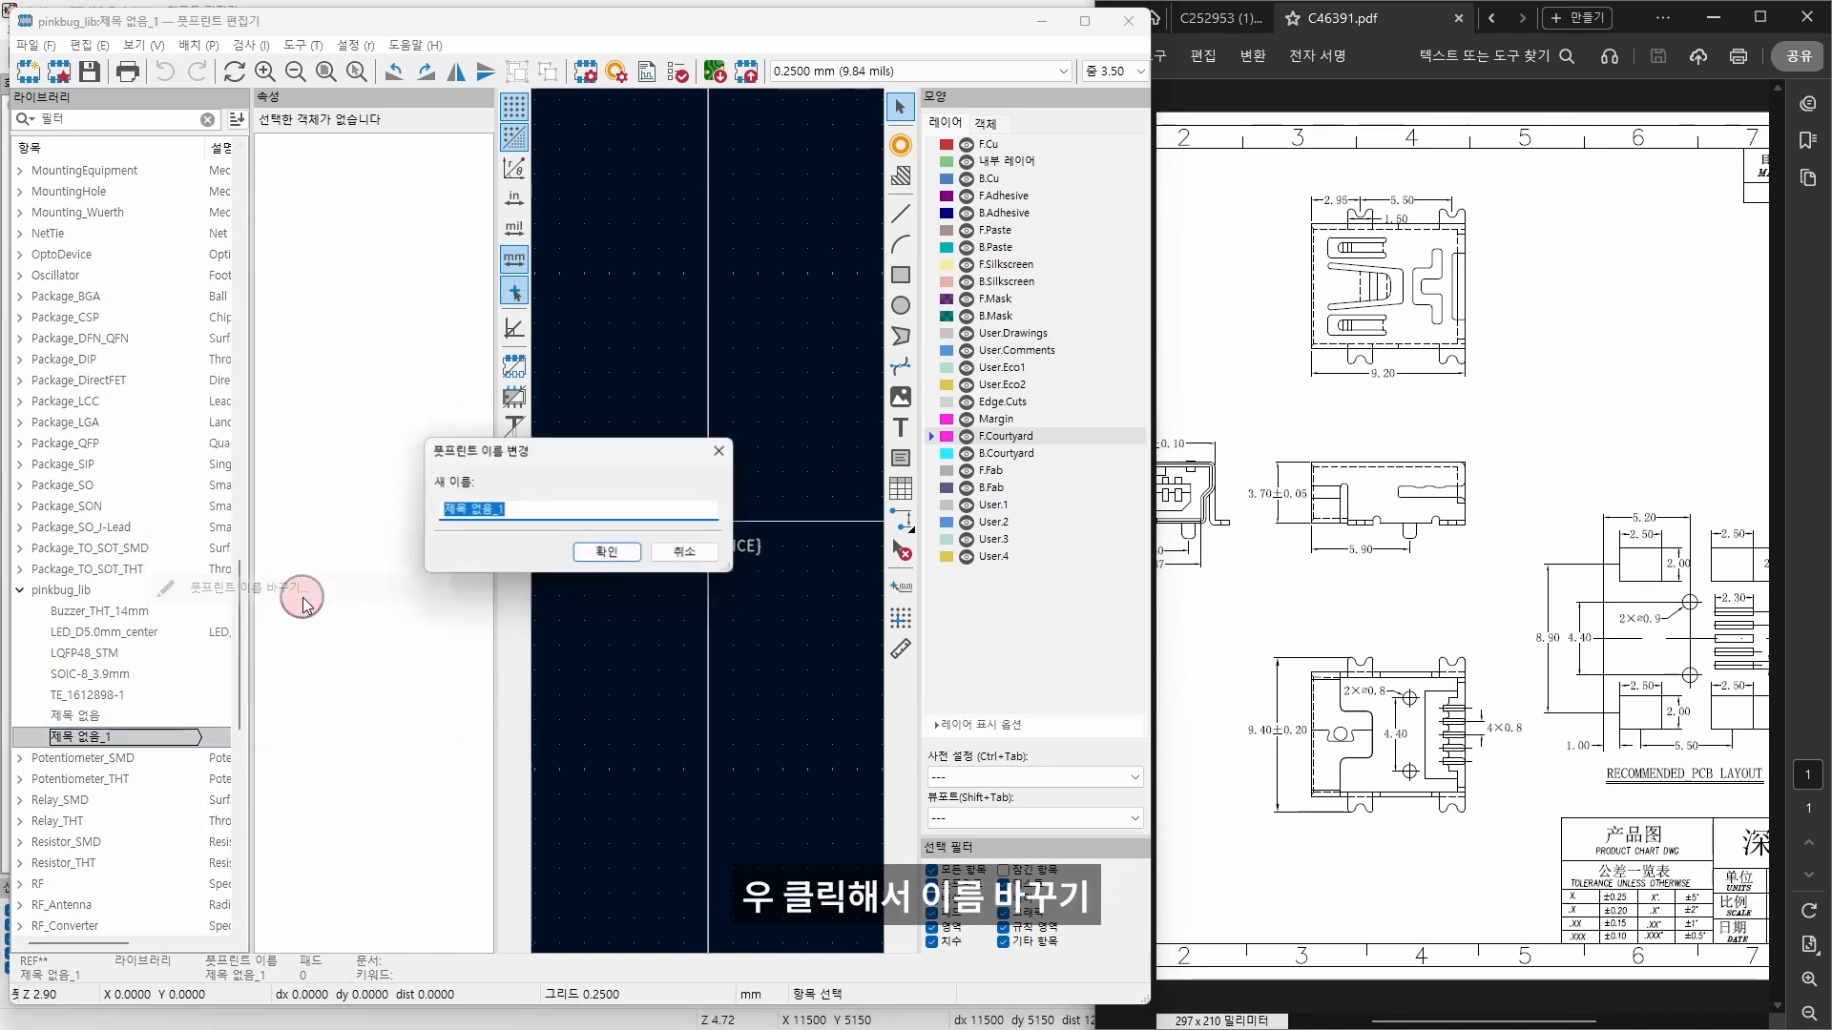
{"action": "type", "text": "USB"}
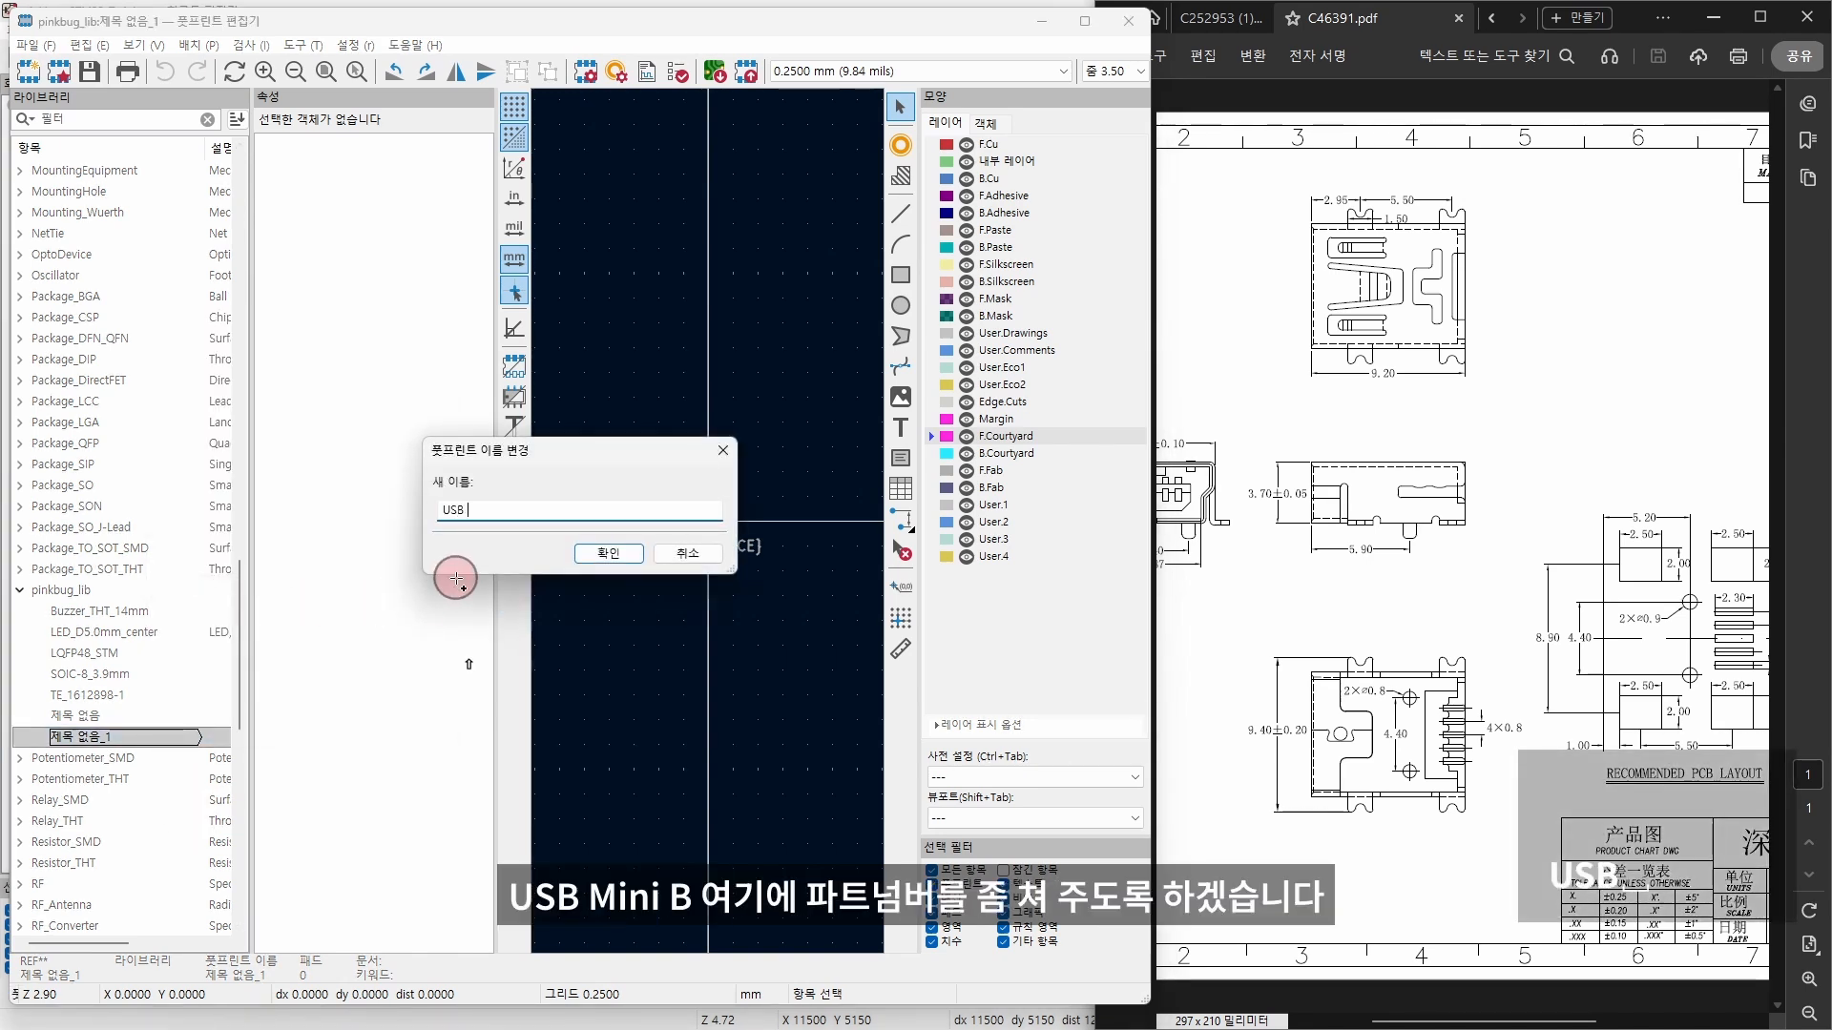
{"action": "type", "text": " Mini B"}
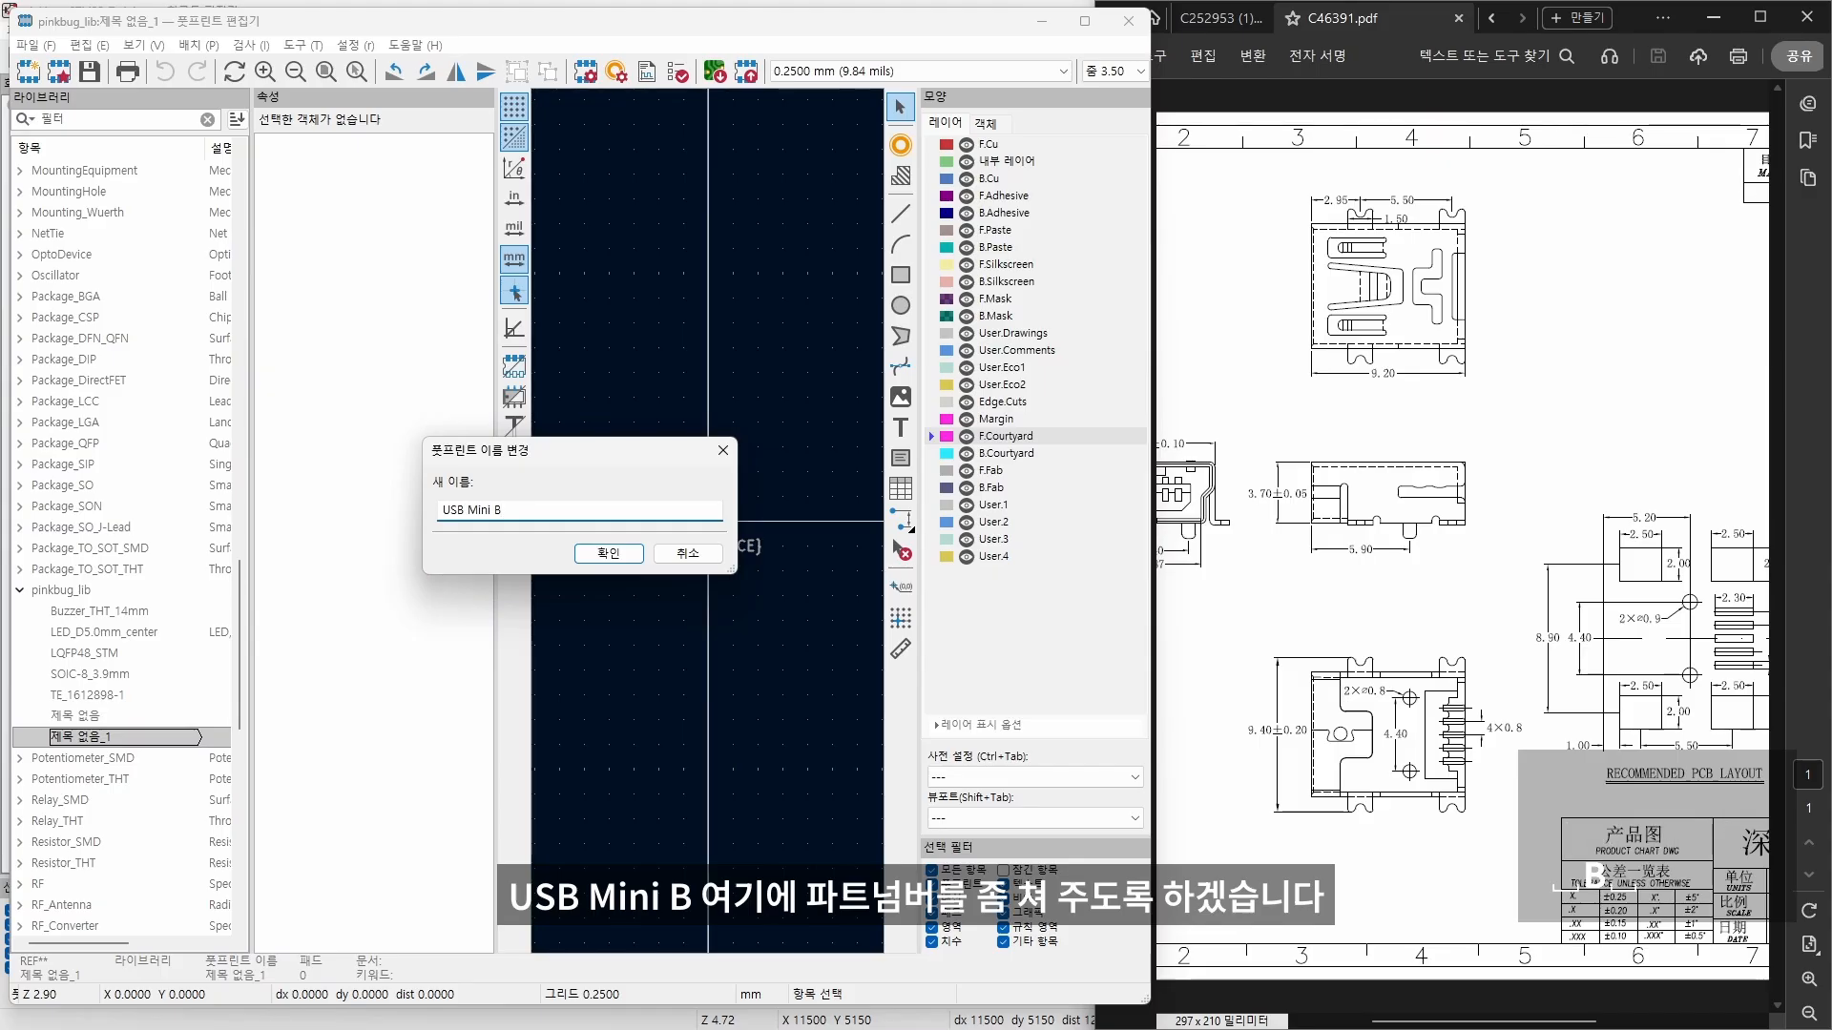
{"action": "left_click", "coordinate": [1589, 467]}
{"action": "scroll", "coordinate": [1416, 784], "scroll_direction": "up", "scroll_amount": 3, "text": "ctrl"}
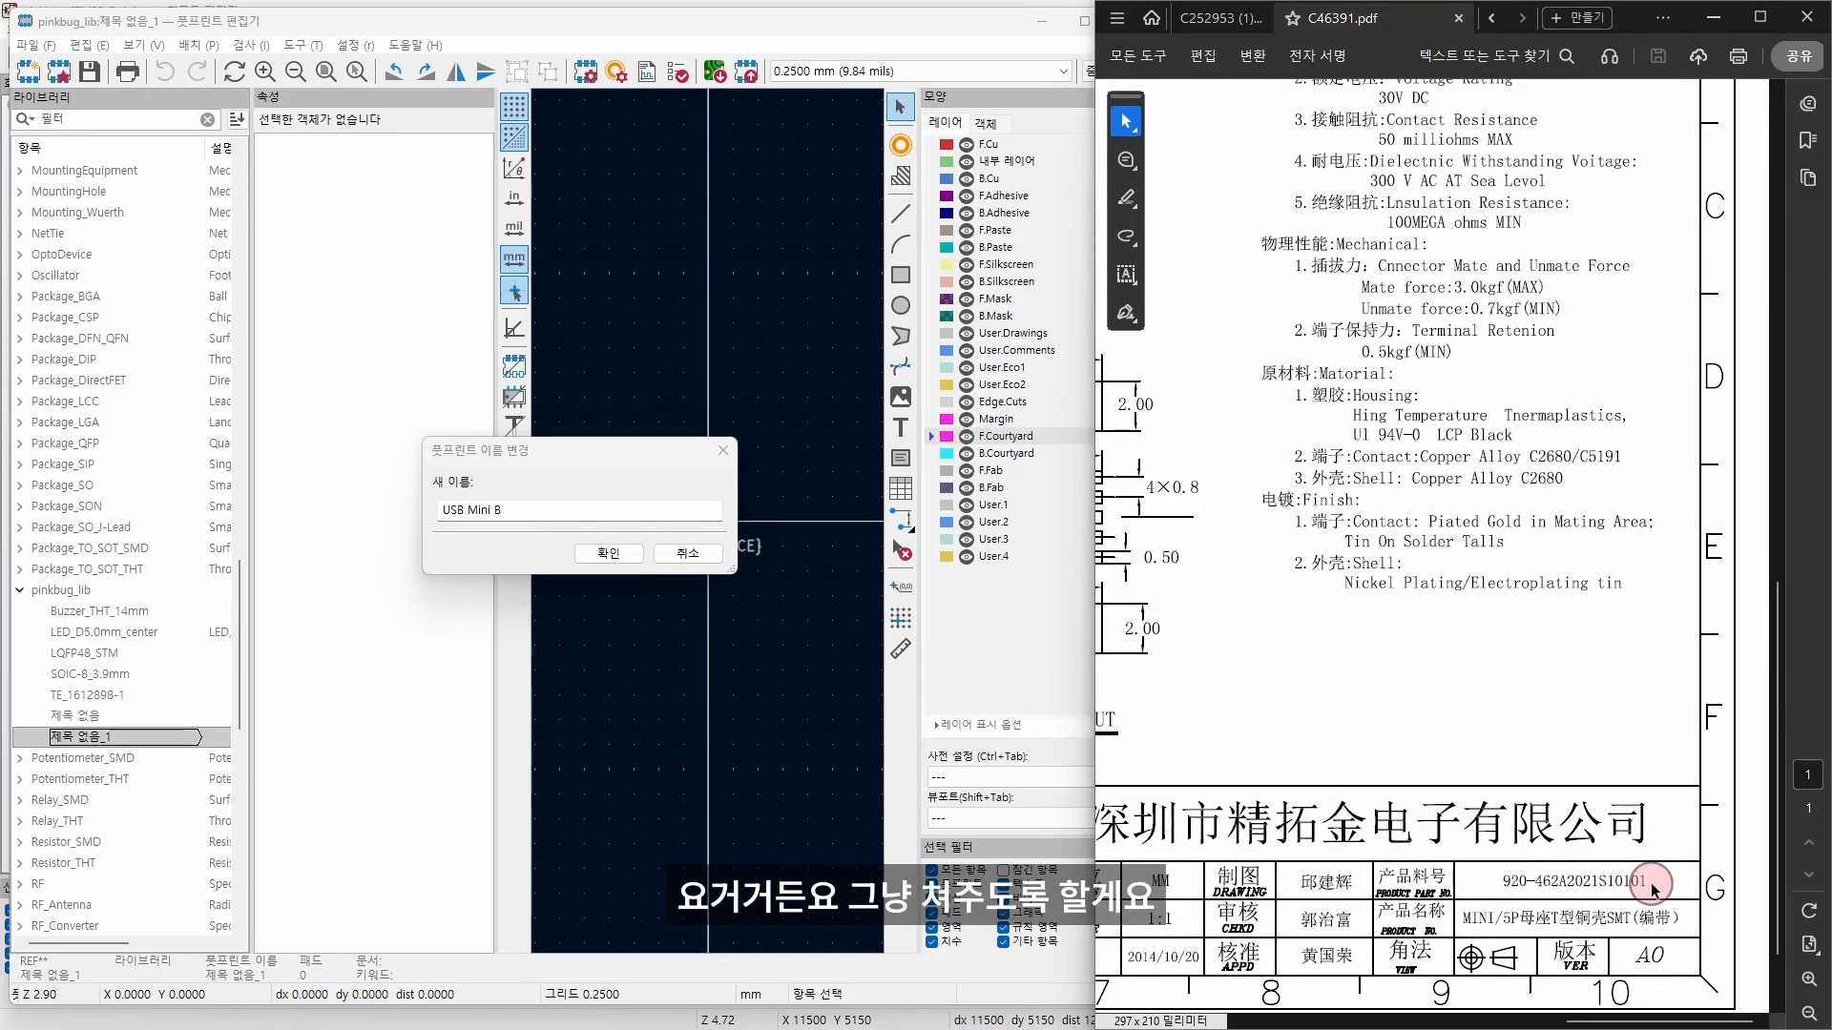
{"action": "key", "text": "alt+Tab"}
{"action": "type", "text": "9"}
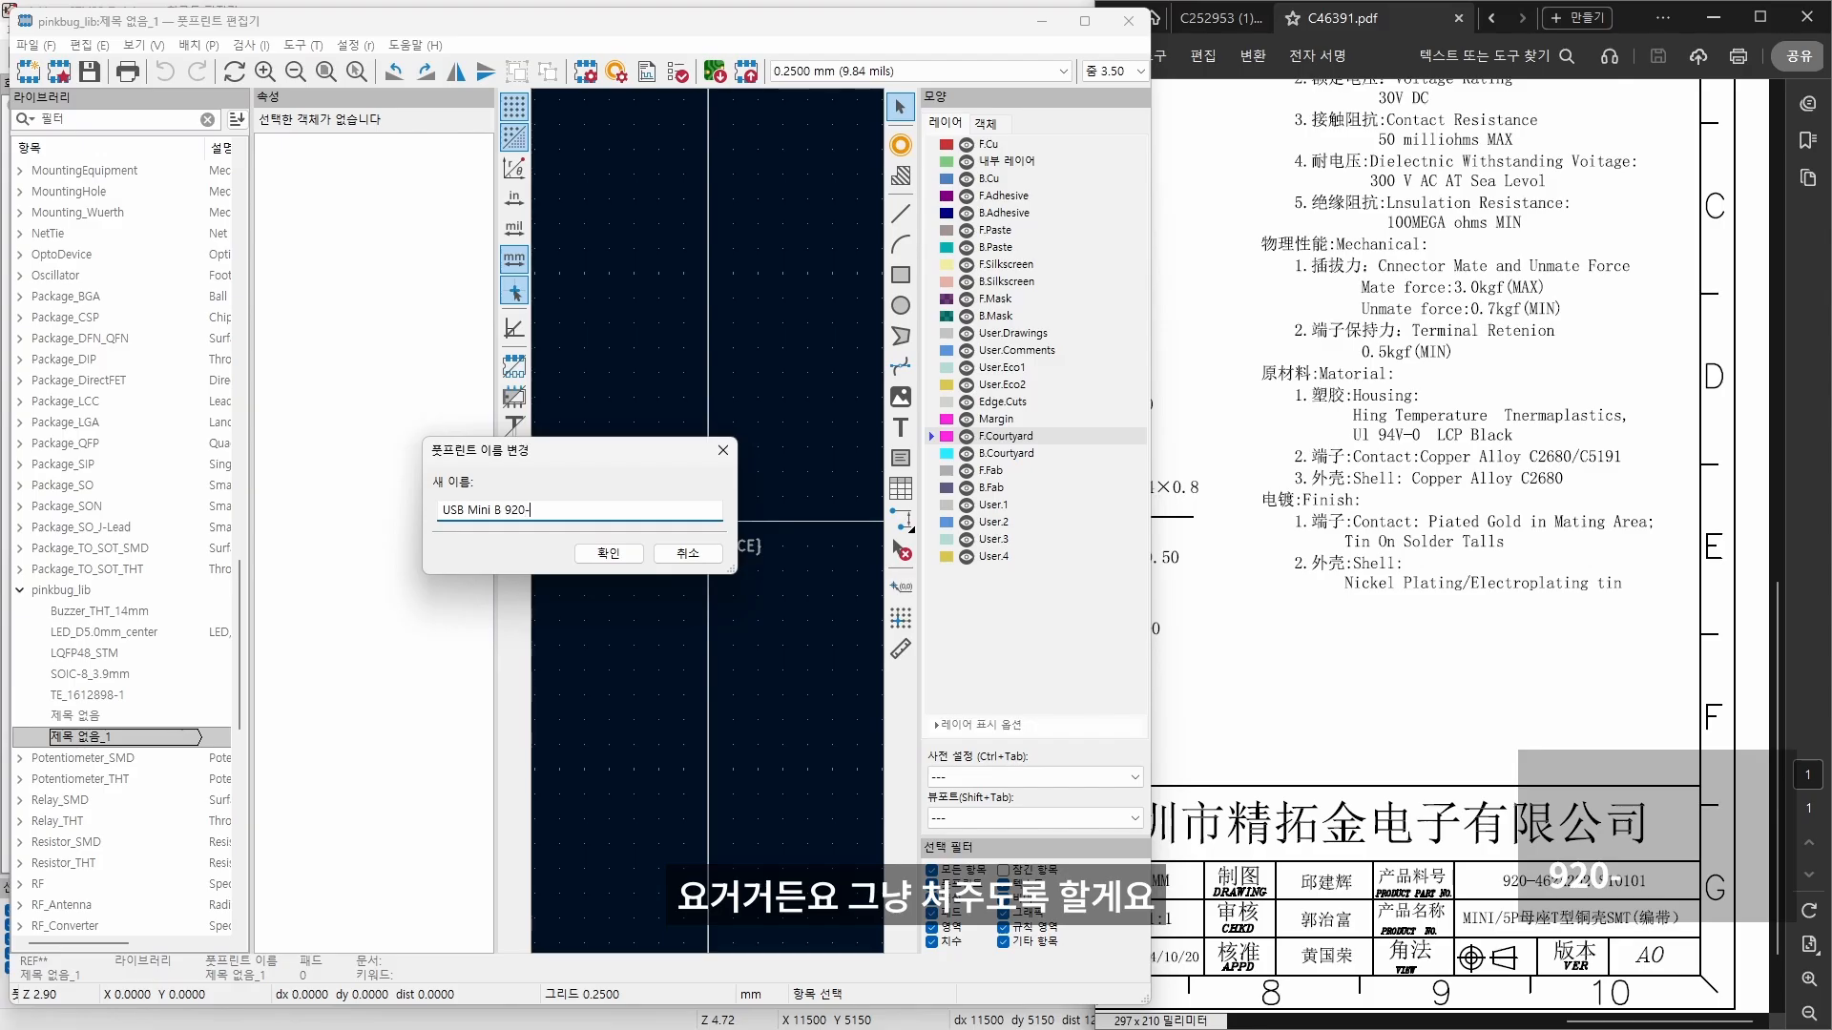
{"action": "type", "text": "20-462A2021S10101"}
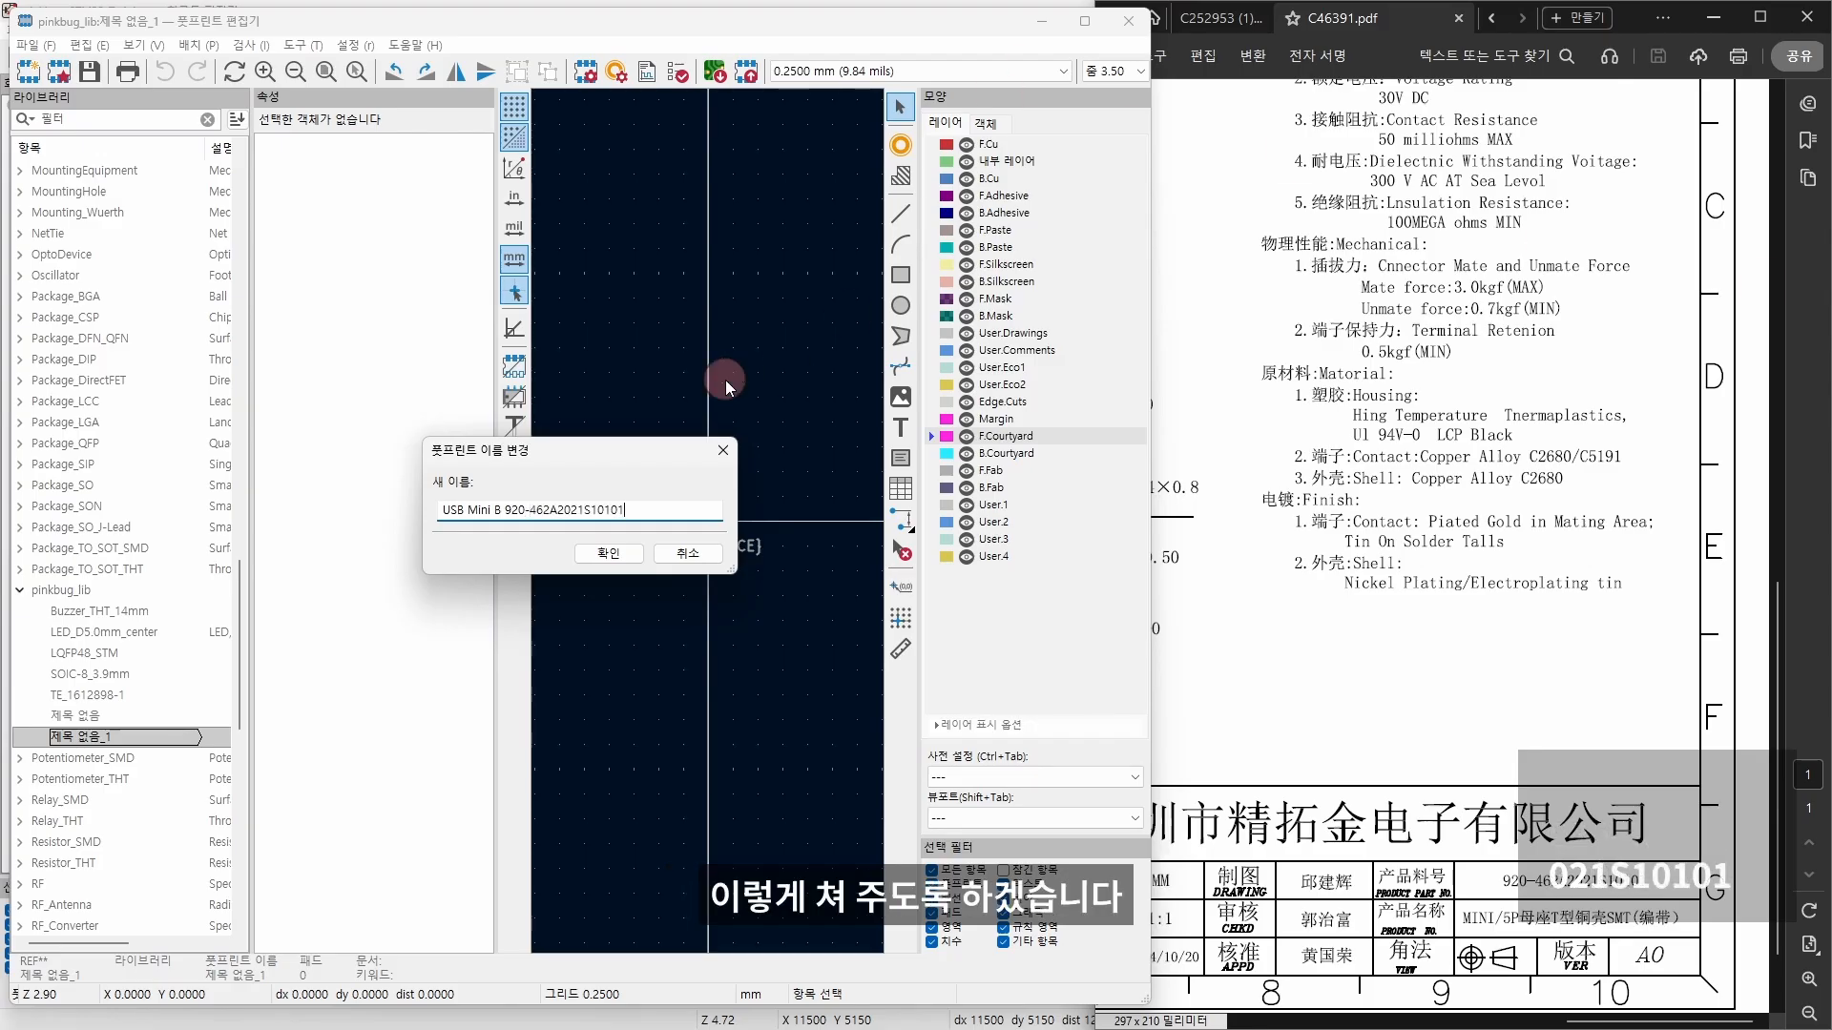
{"action": "left_click", "coordinate": [1303, 420]}
{"action": "scroll", "coordinate": [1384, 411], "scroll_direction": "left", "scroll_amount": 5}
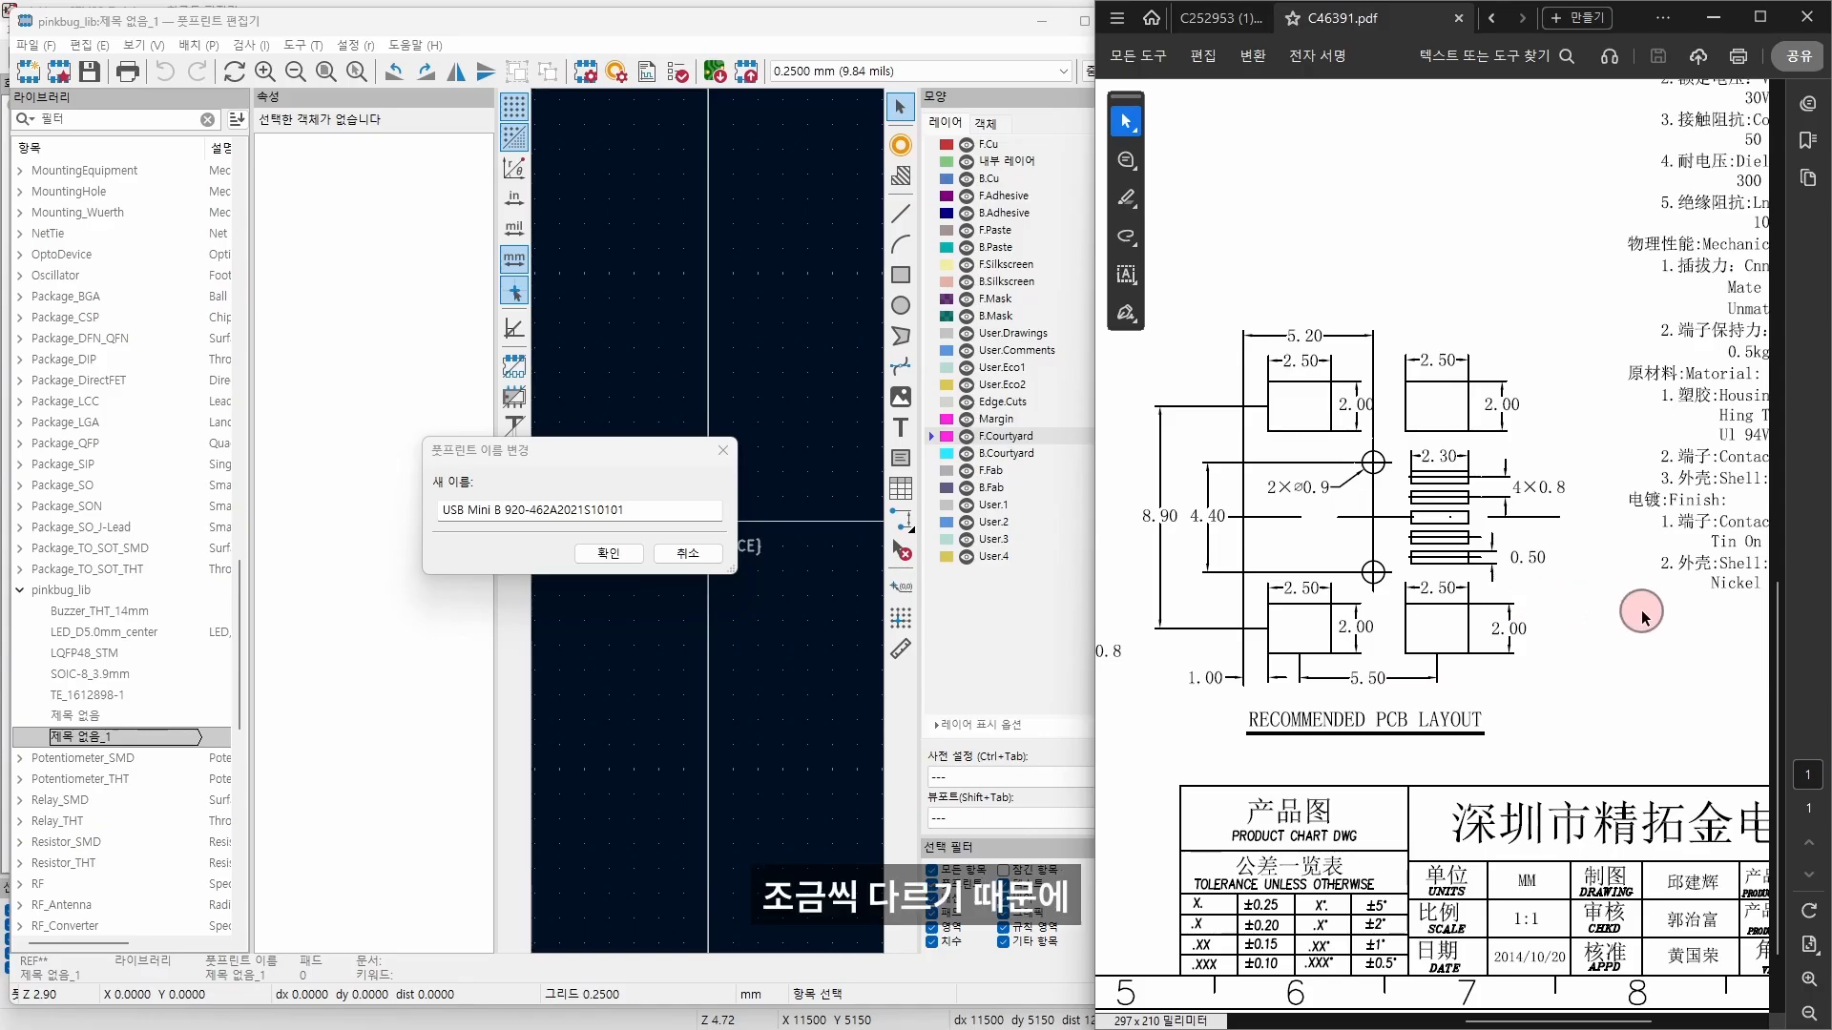
{"action": "left_click", "coordinate": [600, 553]}
{"action": "left_click", "coordinate": [516, 496]}
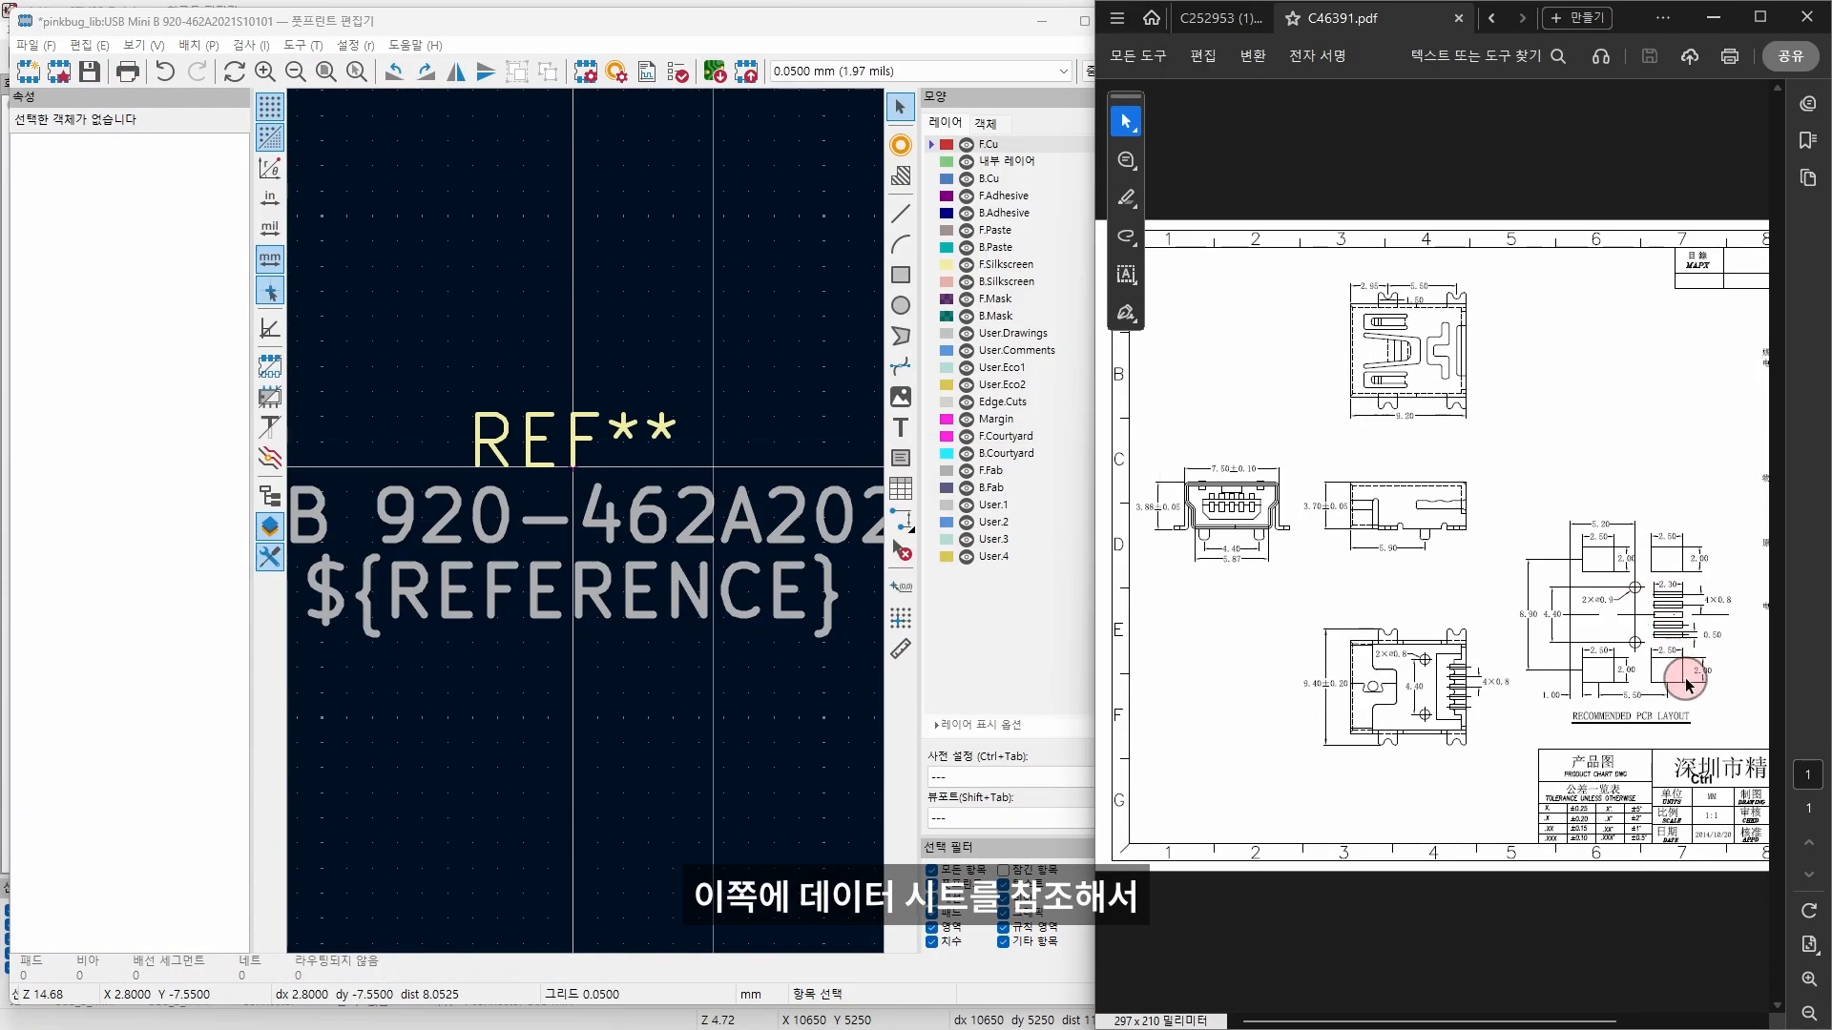
Step: Examine the recommended PCB layout and the connector's side and underside views in the C46391.pdf datasheet
{"action": "scroll", "coordinate": [1687, 683], "scroll_direction": "up", "scroll_amount": 5, "text": "ctrl"}
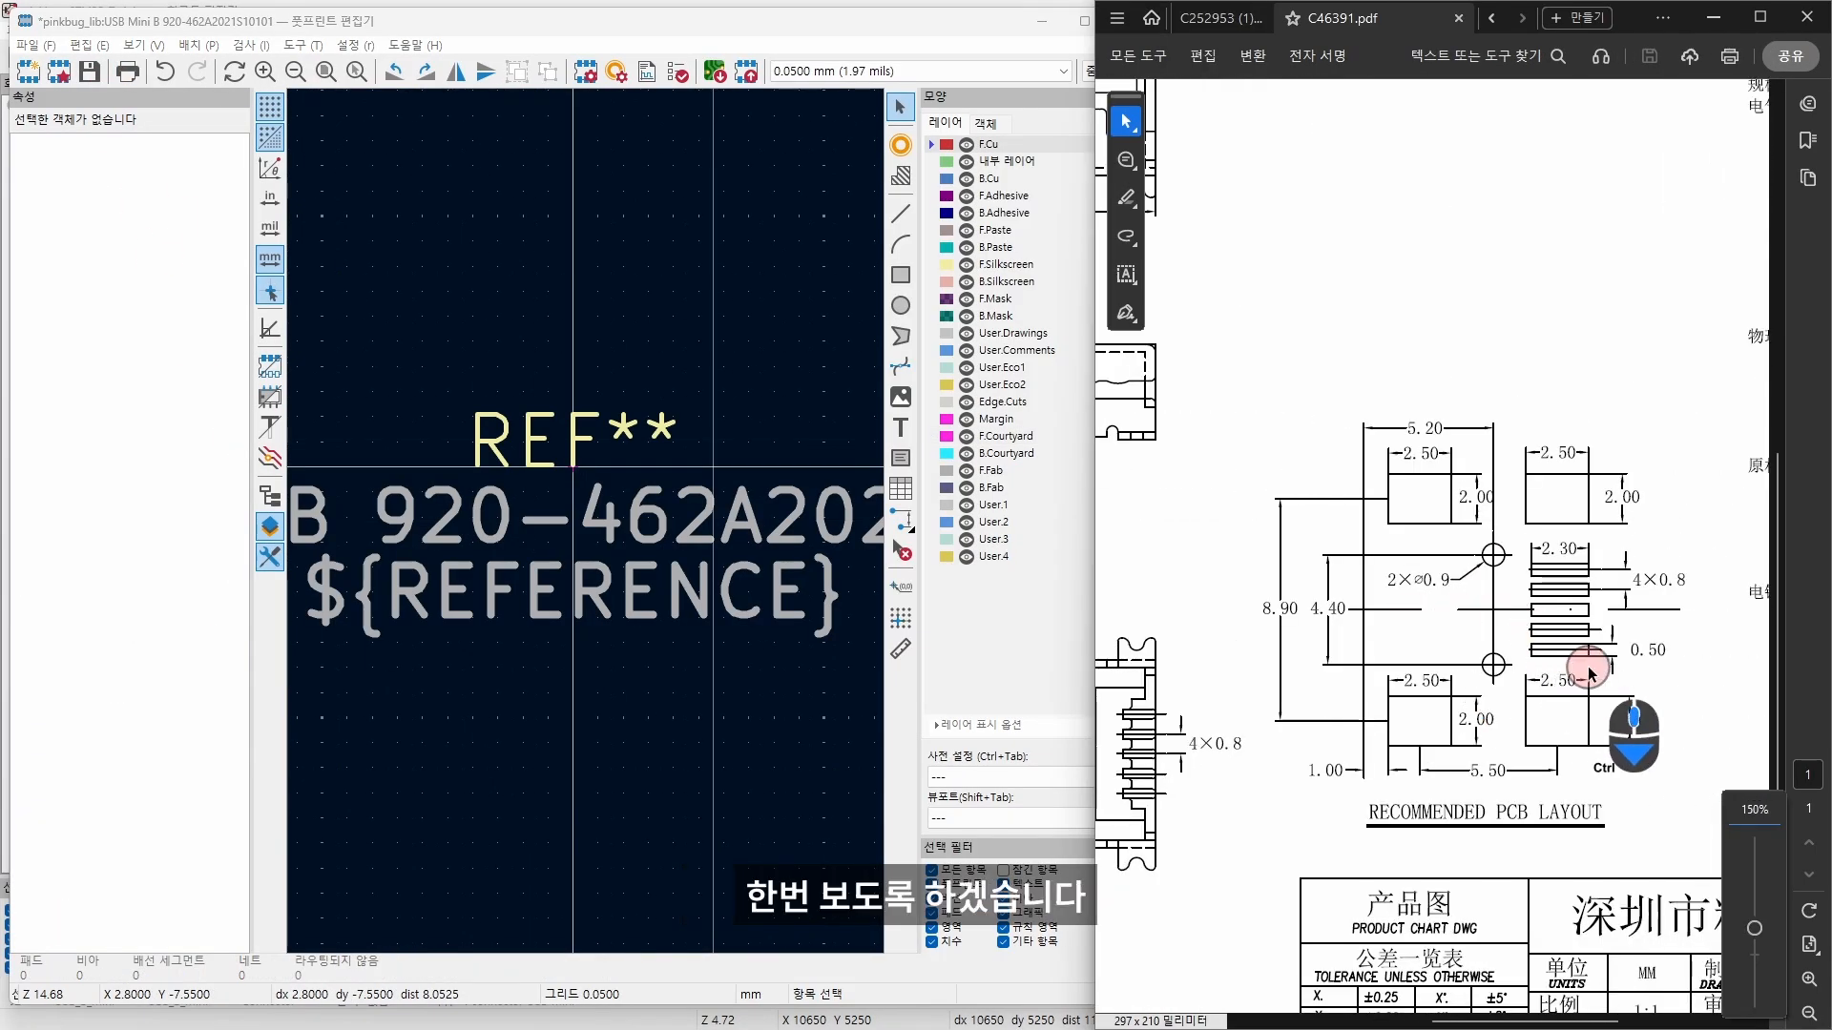
{"action": "scroll", "coordinate": [1589, 674], "scroll_direction": "up", "scroll_amount": 1, "text": "ctrl"}
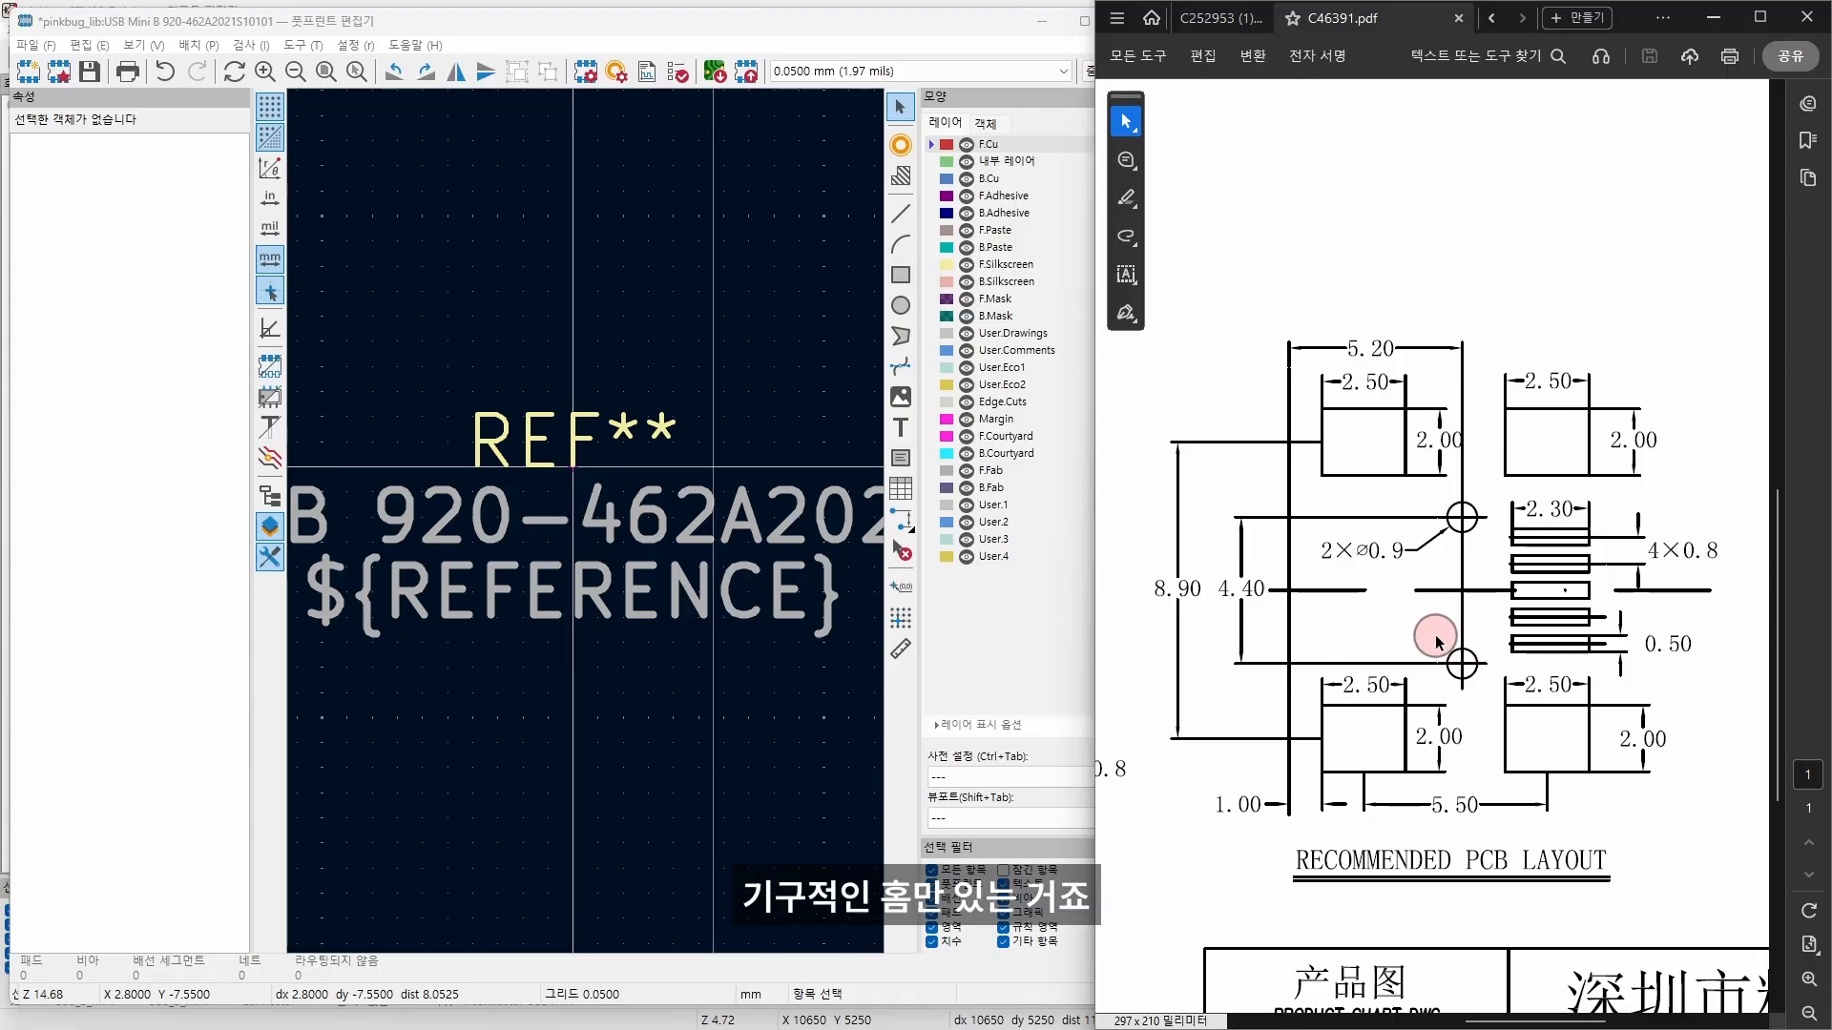
{"action": "scroll", "coordinate": [1446, 630], "scroll_direction": "down", "scroll_amount": 3, "text": "ctrl"}
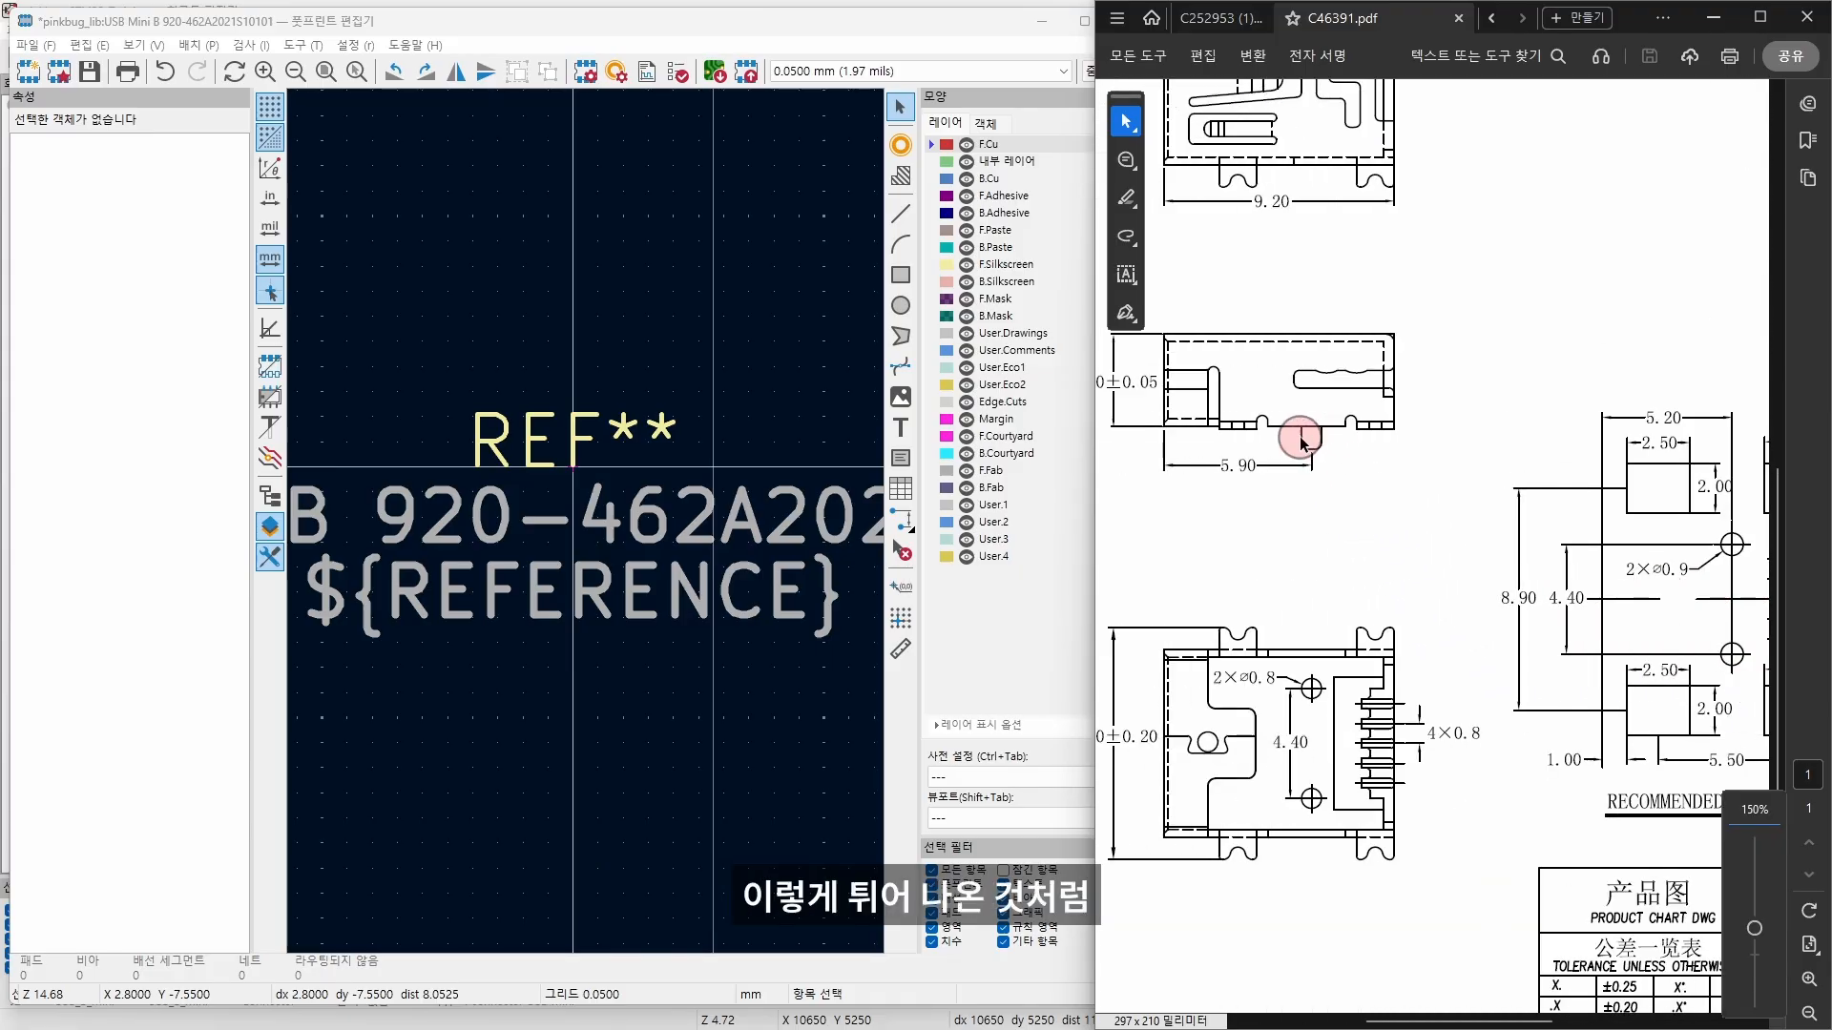
{"action": "scroll", "coordinate": [1578, 625], "scroll_direction": "up", "scroll_amount": 1}
{"action": "scroll", "coordinate": [1595, 626], "scroll_direction": "right", "scroll_amount": 5}
Step: Make sure the component type is SMD in the USB connector's footprint properties and accept them
{"action": "left_click", "coordinate": [922, 214]}
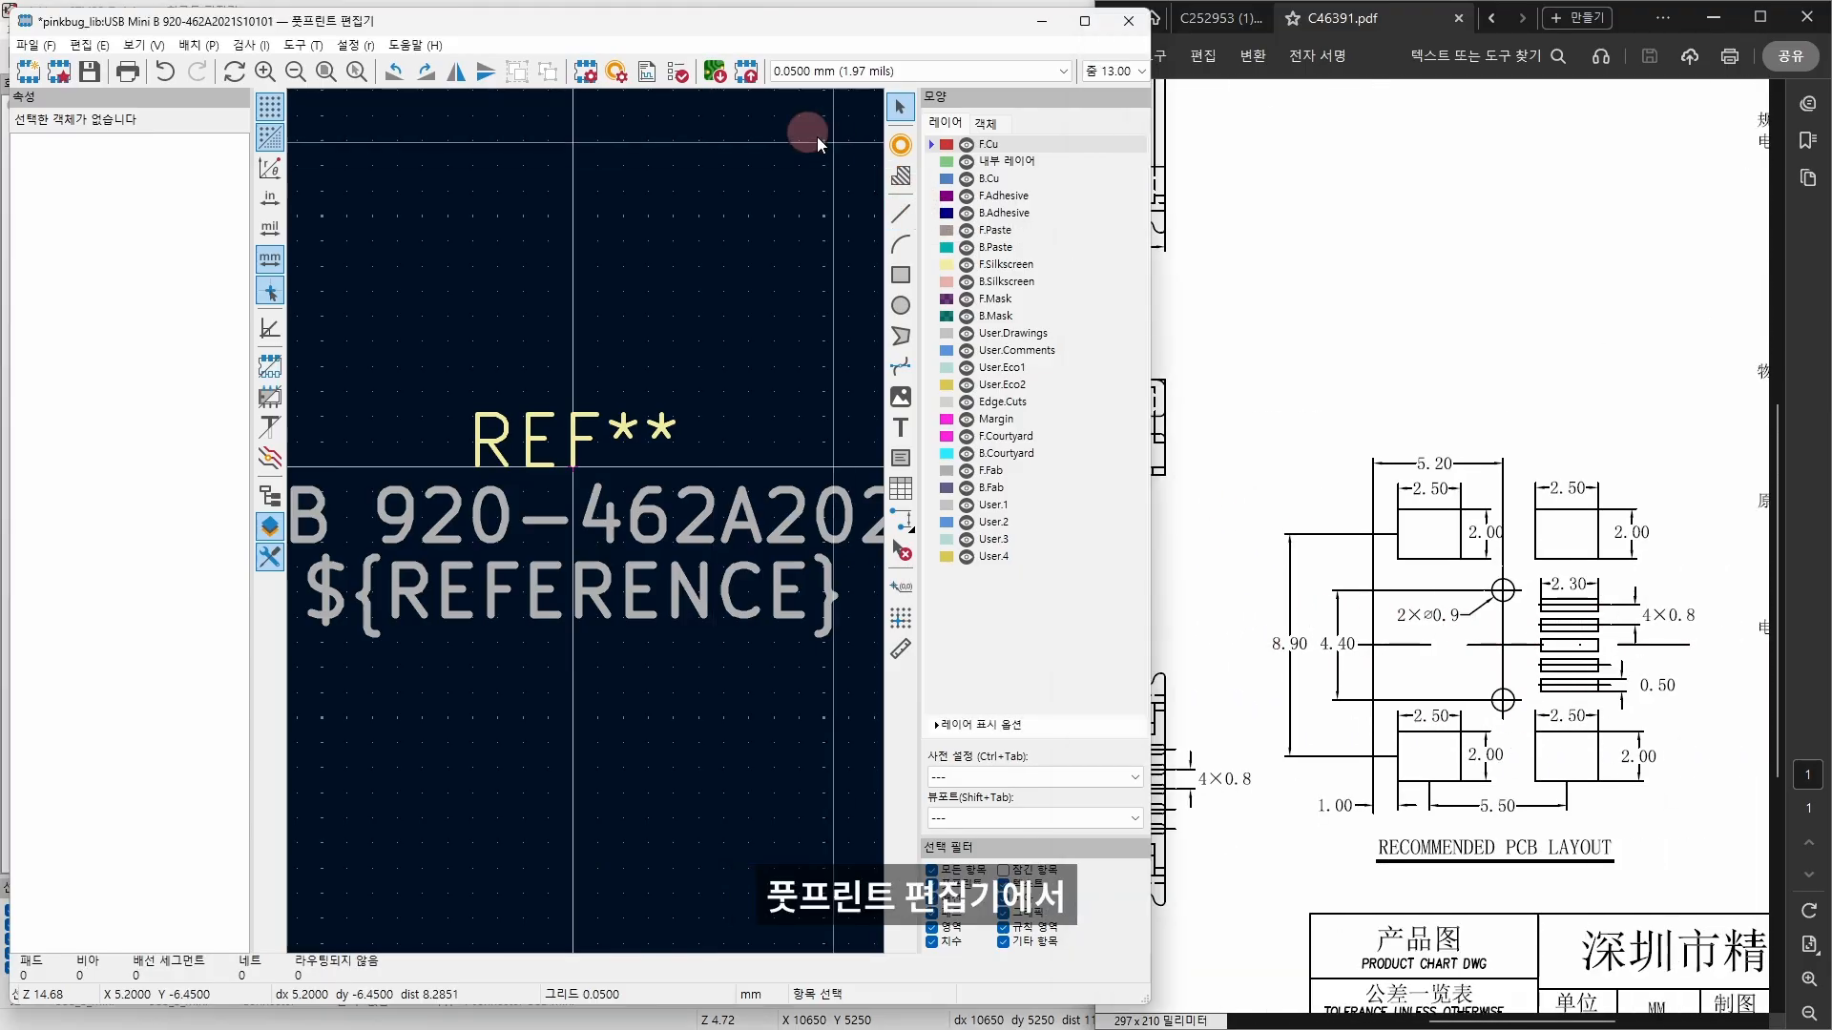
{"action": "double_click", "coordinate": [719, 218]}
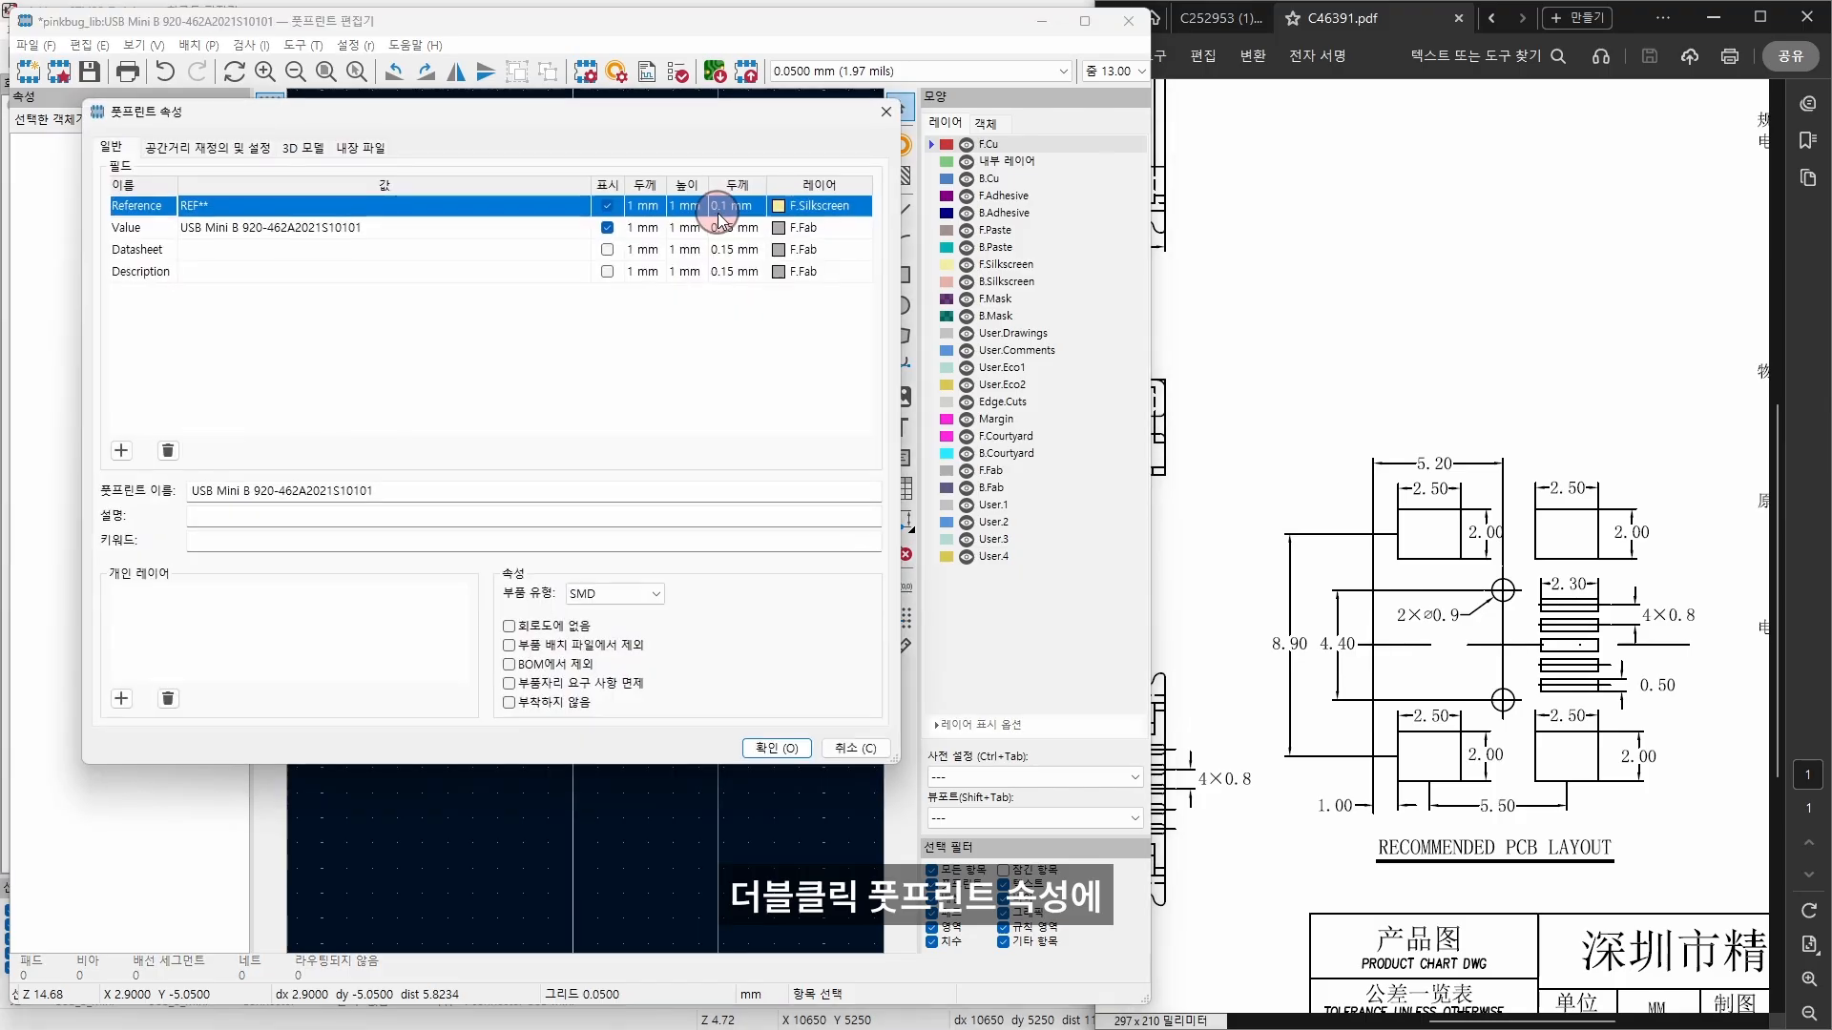
{"action": "left_click", "coordinate": [585, 600]}
{"action": "left_click", "coordinate": [587, 626]}
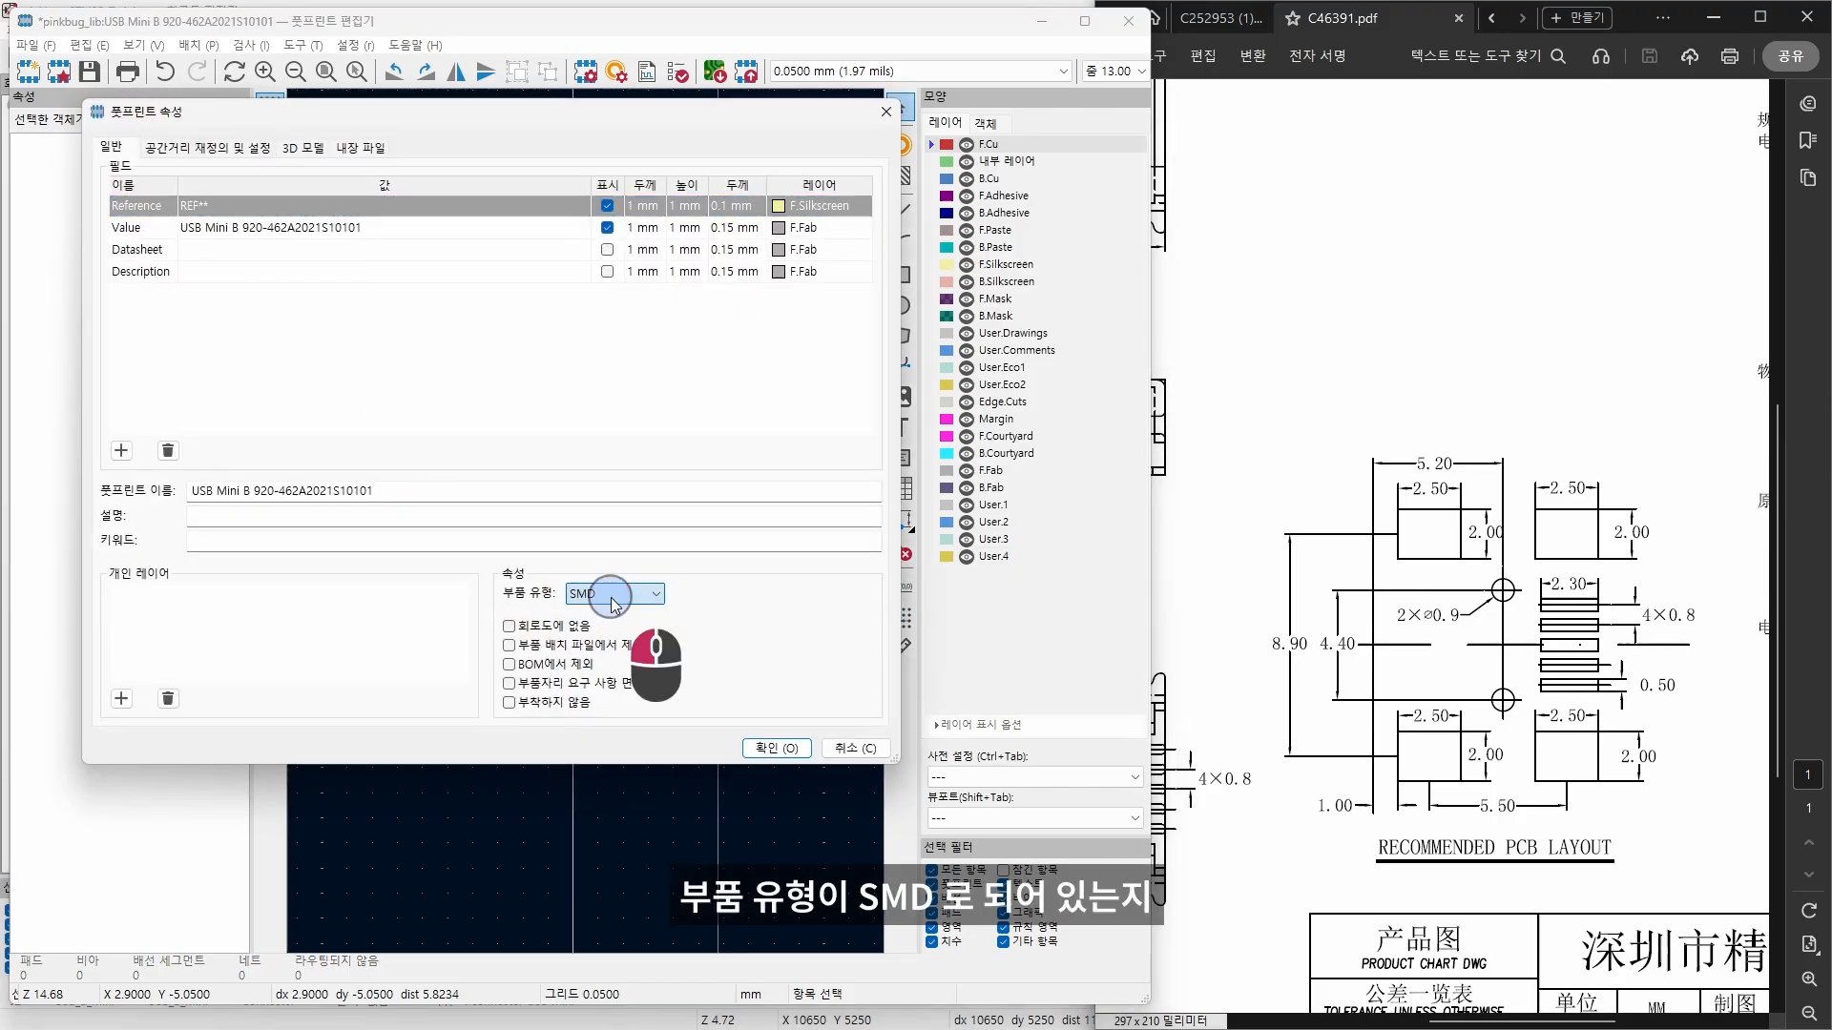
{"action": "left_click", "coordinate": [776, 748]}
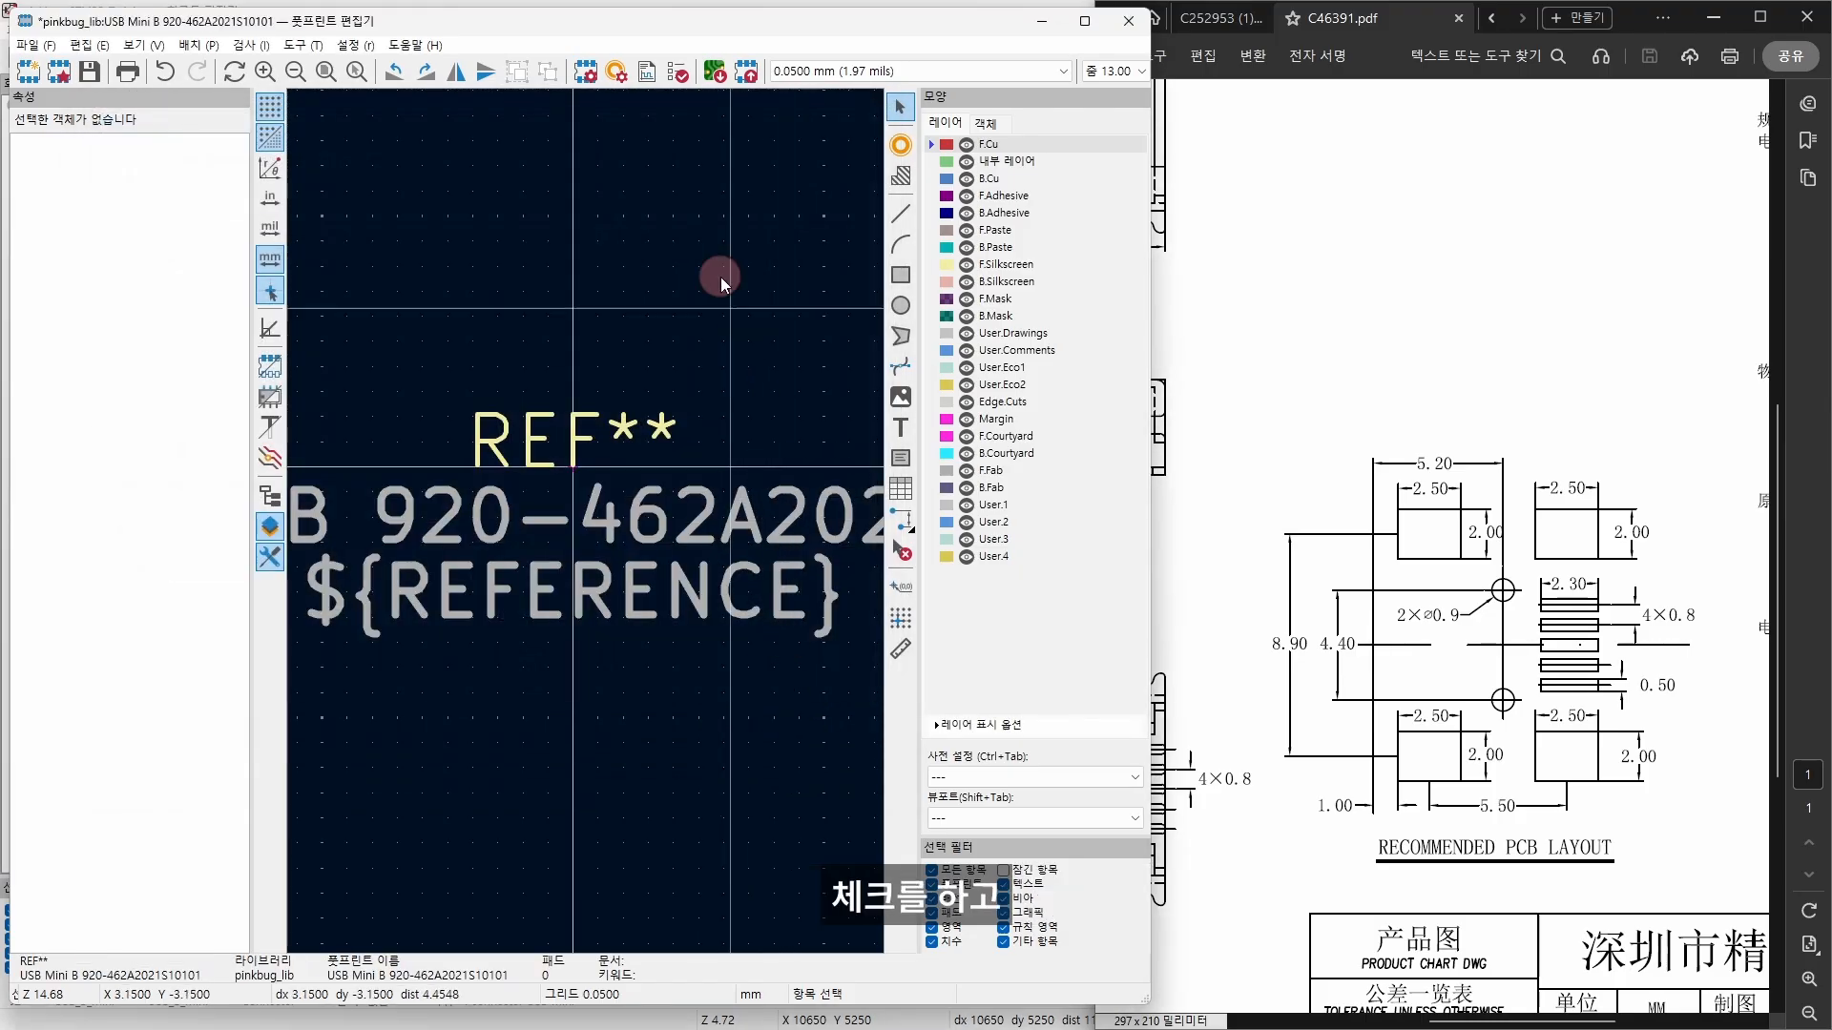
Step: Set the default pad properties to a rounded rectangle SMD pad number 1, sized 2.3 by 0.5 mm, and accept them
{"action": "left_click", "coordinate": [615, 74]}
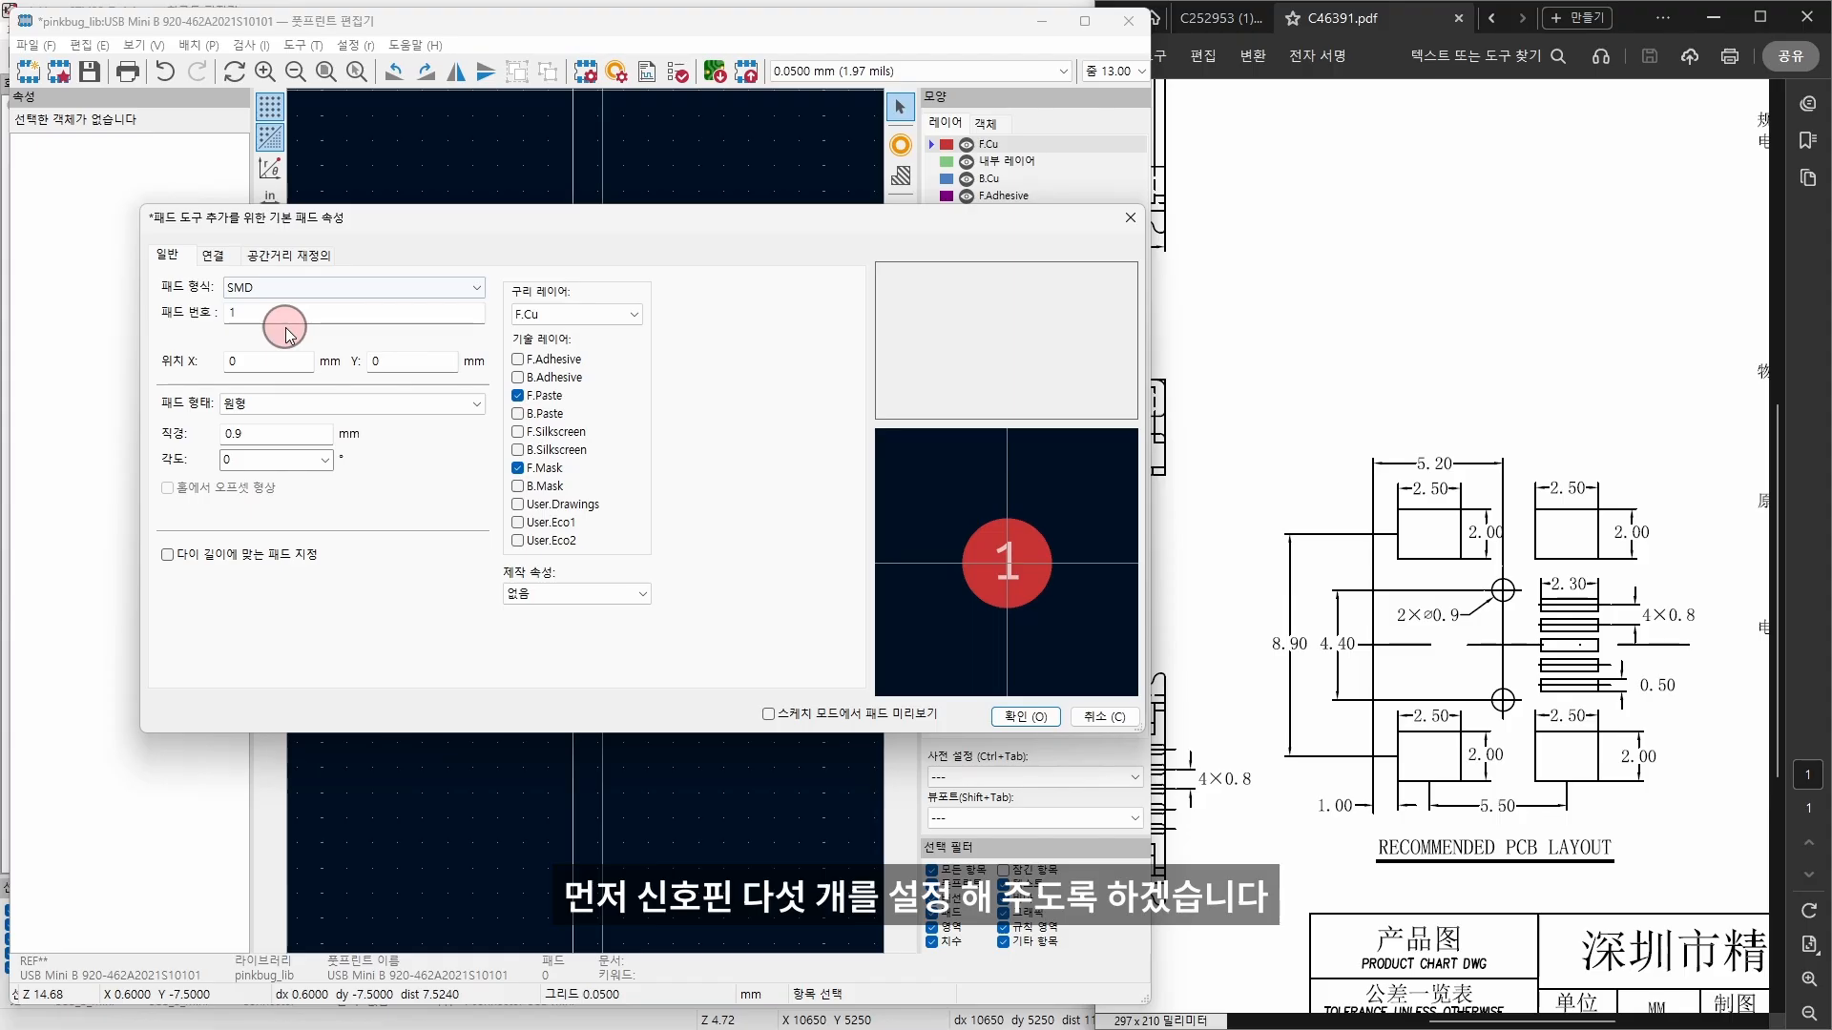
{"action": "left_click", "coordinate": [228, 315]}
{"action": "left_click", "coordinate": [250, 404]}
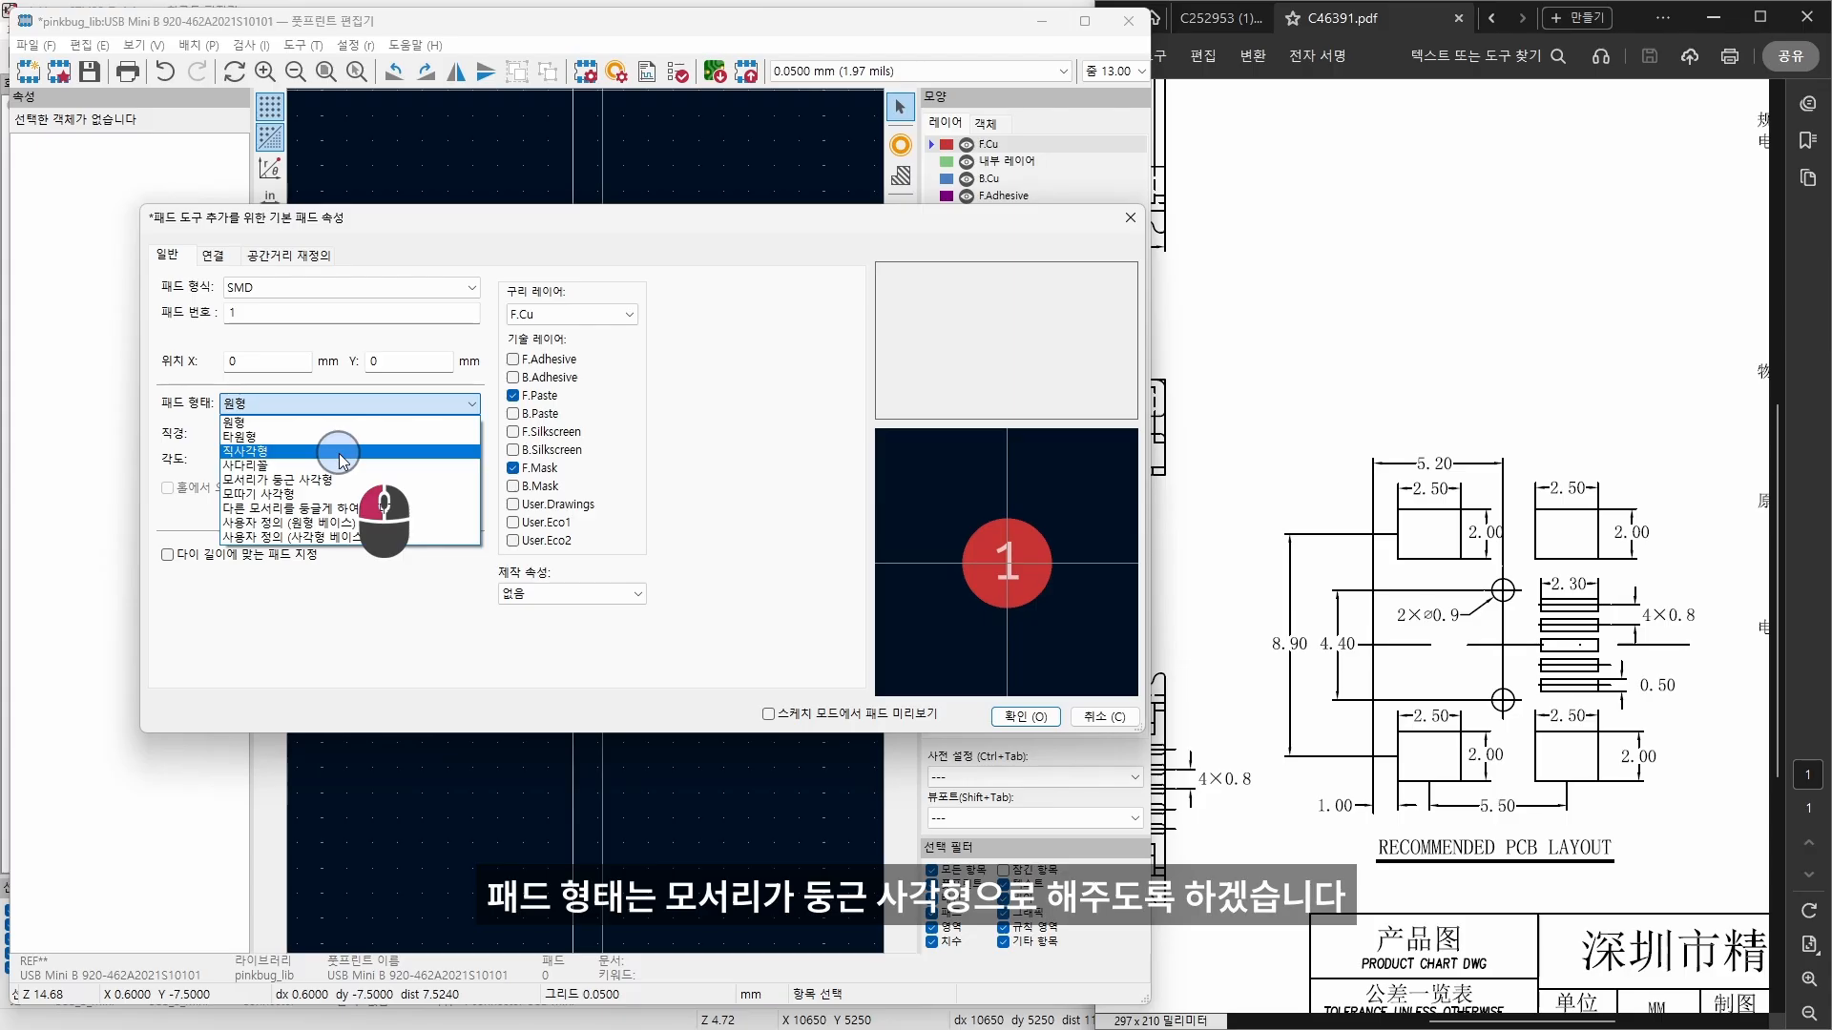
{"action": "left_click", "coordinate": [368, 479]}
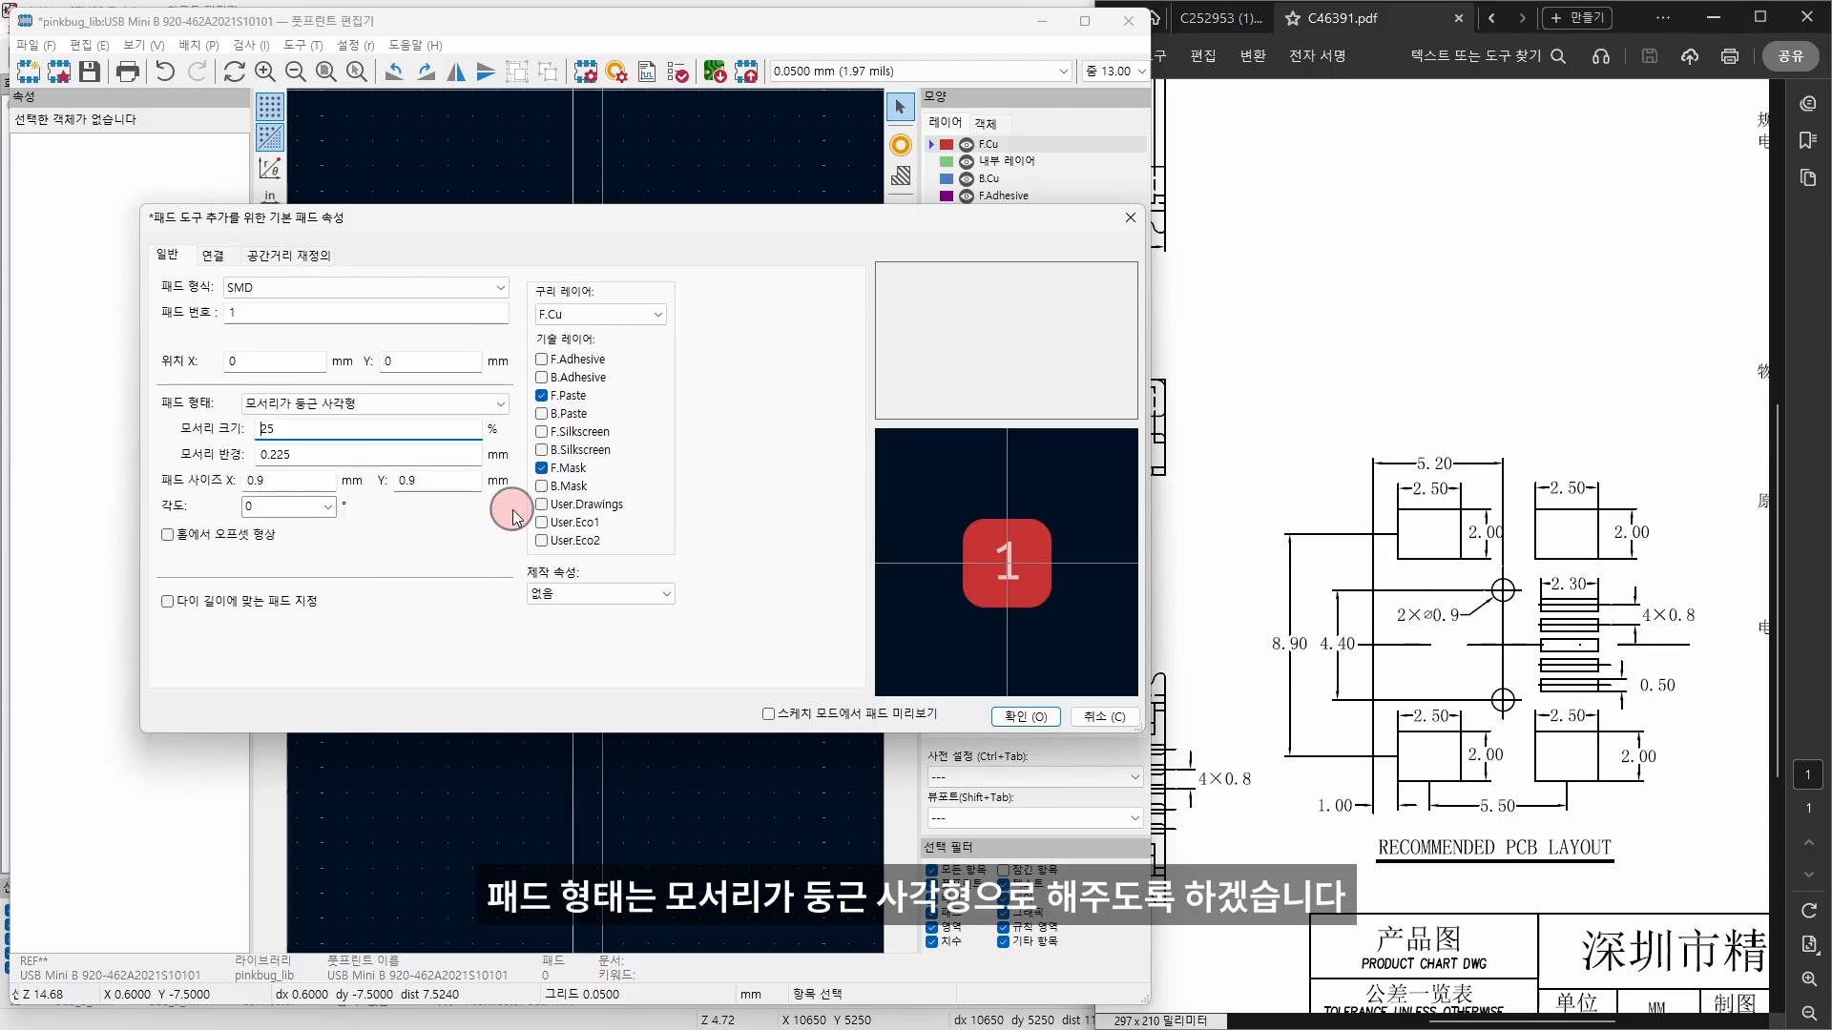
{"action": "left_click", "coordinate": [254, 480]}
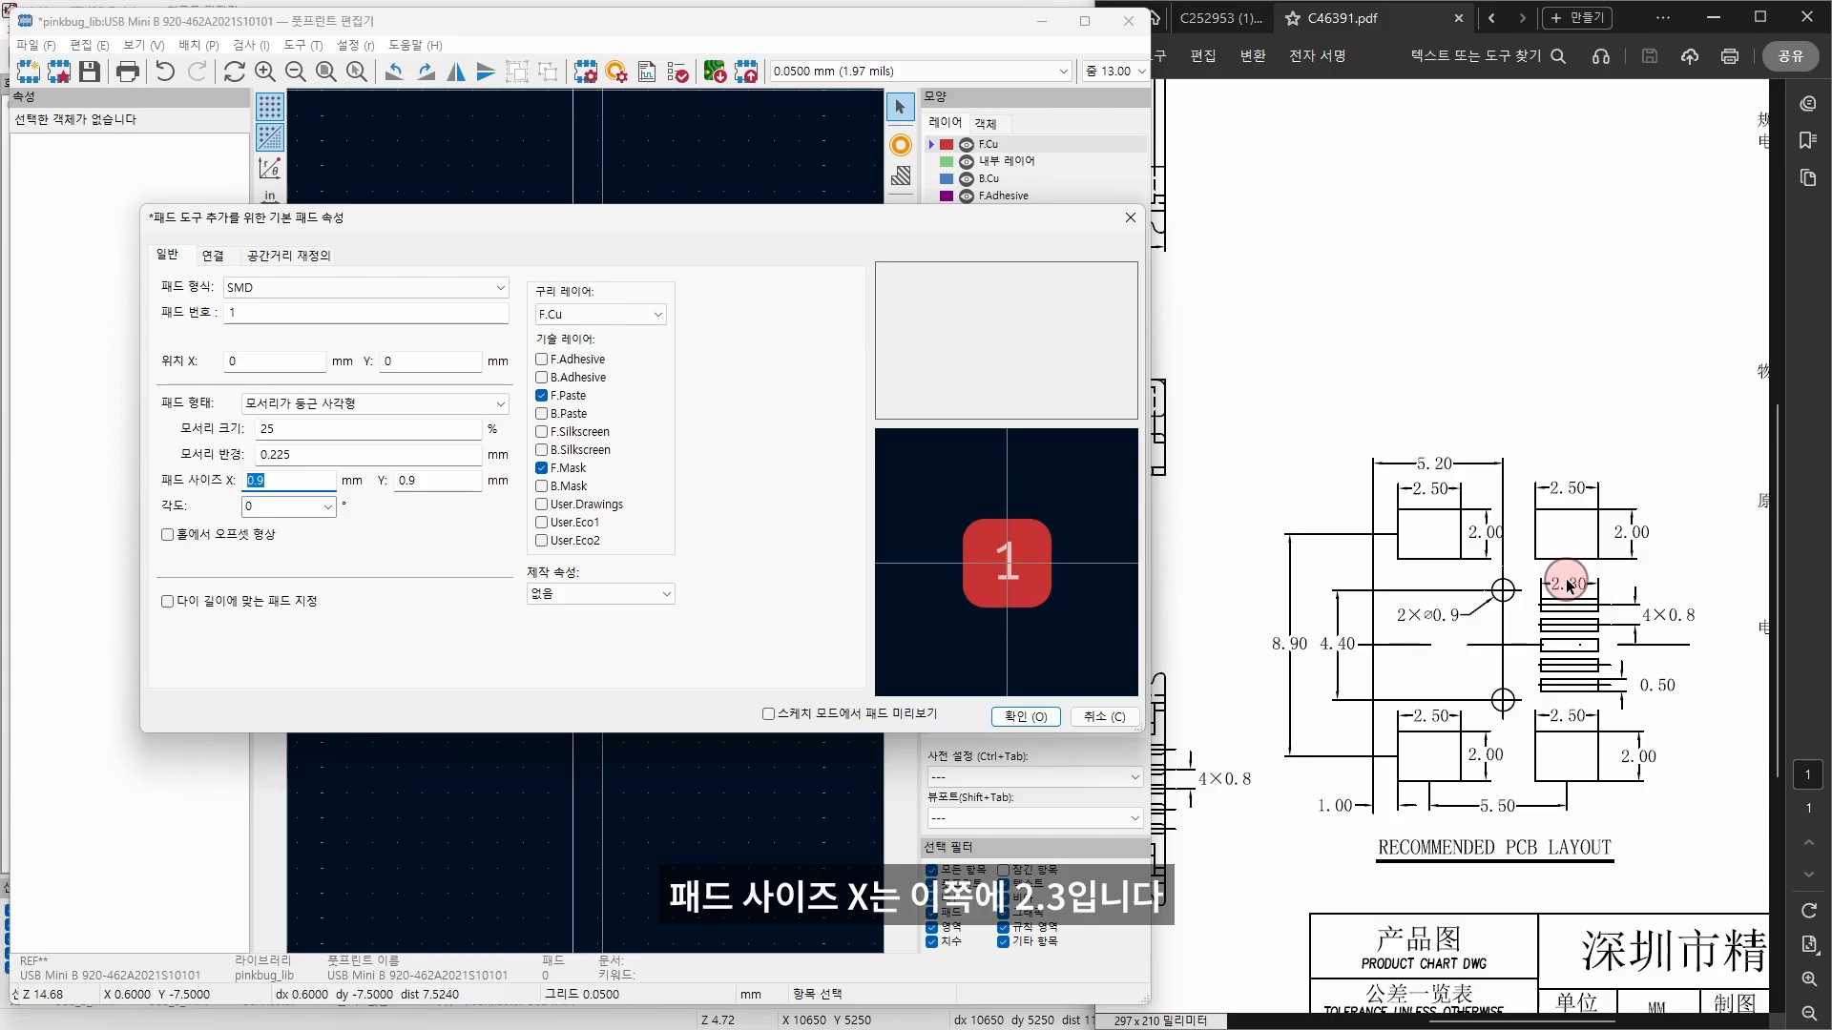
{"action": "type", "text": "2.3"}
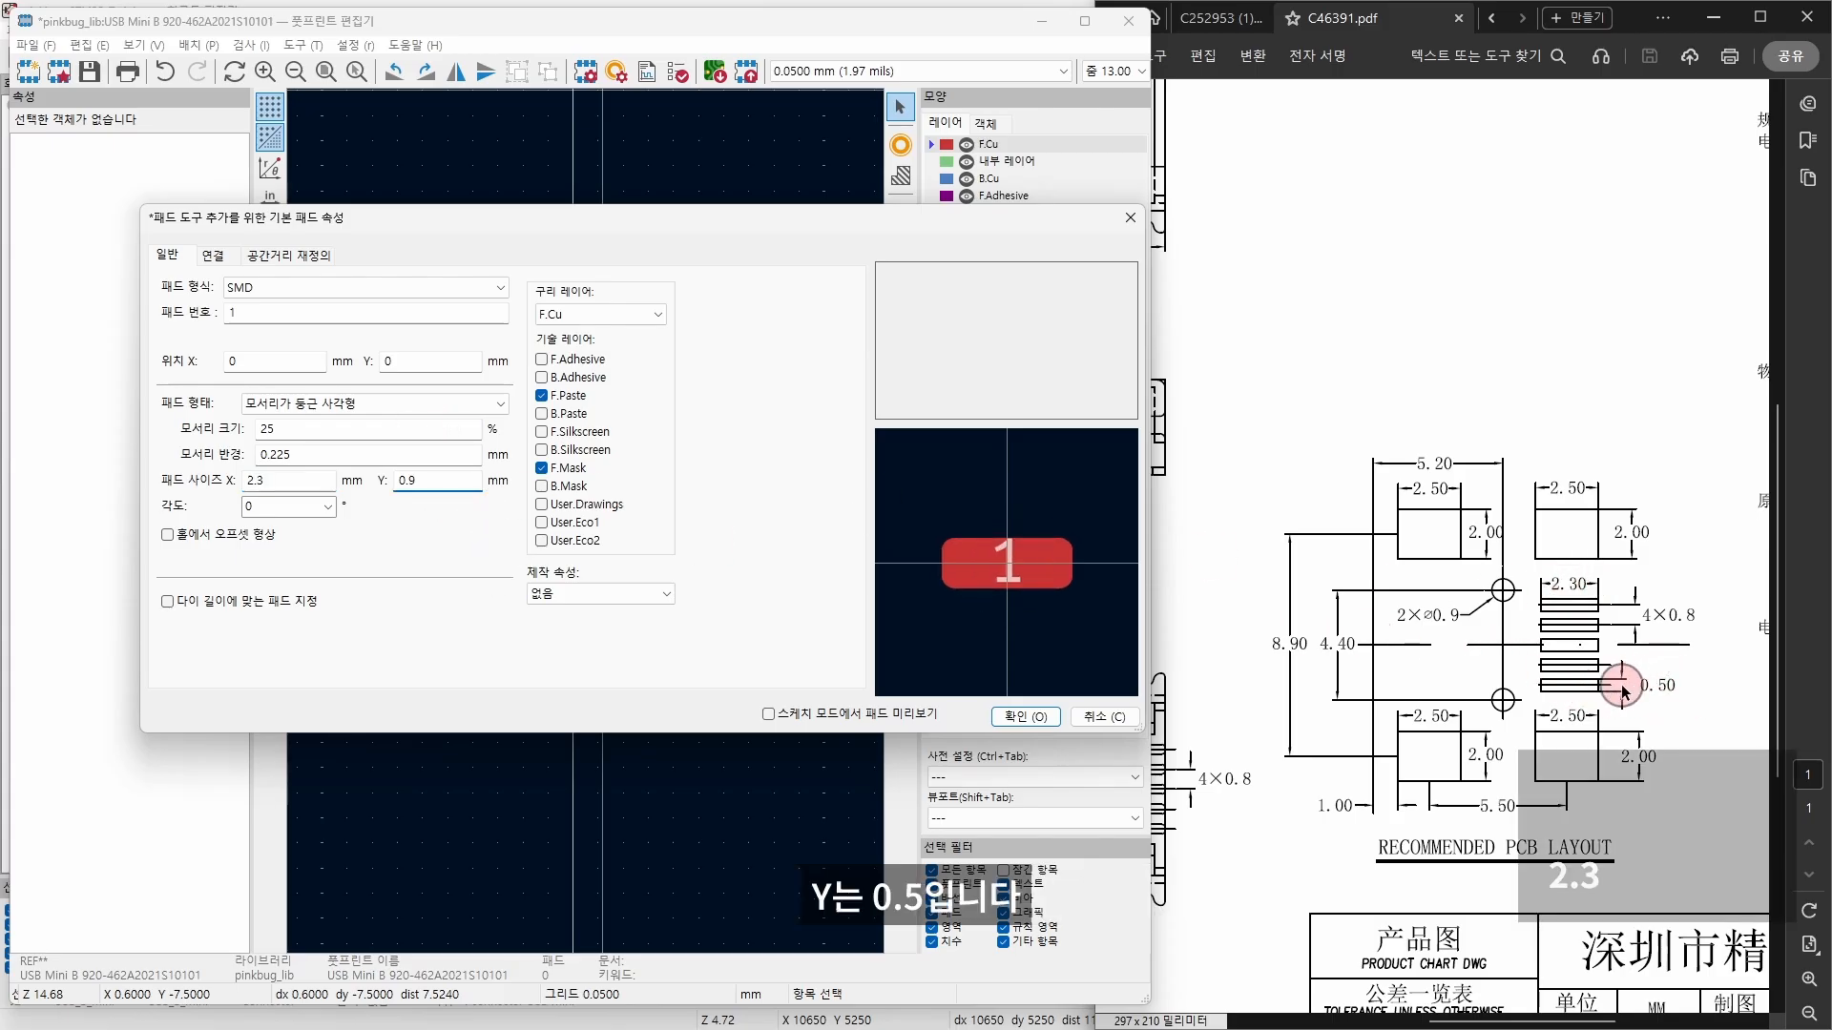
{"action": "left_click", "coordinate": [430, 486]}
{"action": "type", "text": "0.5"}
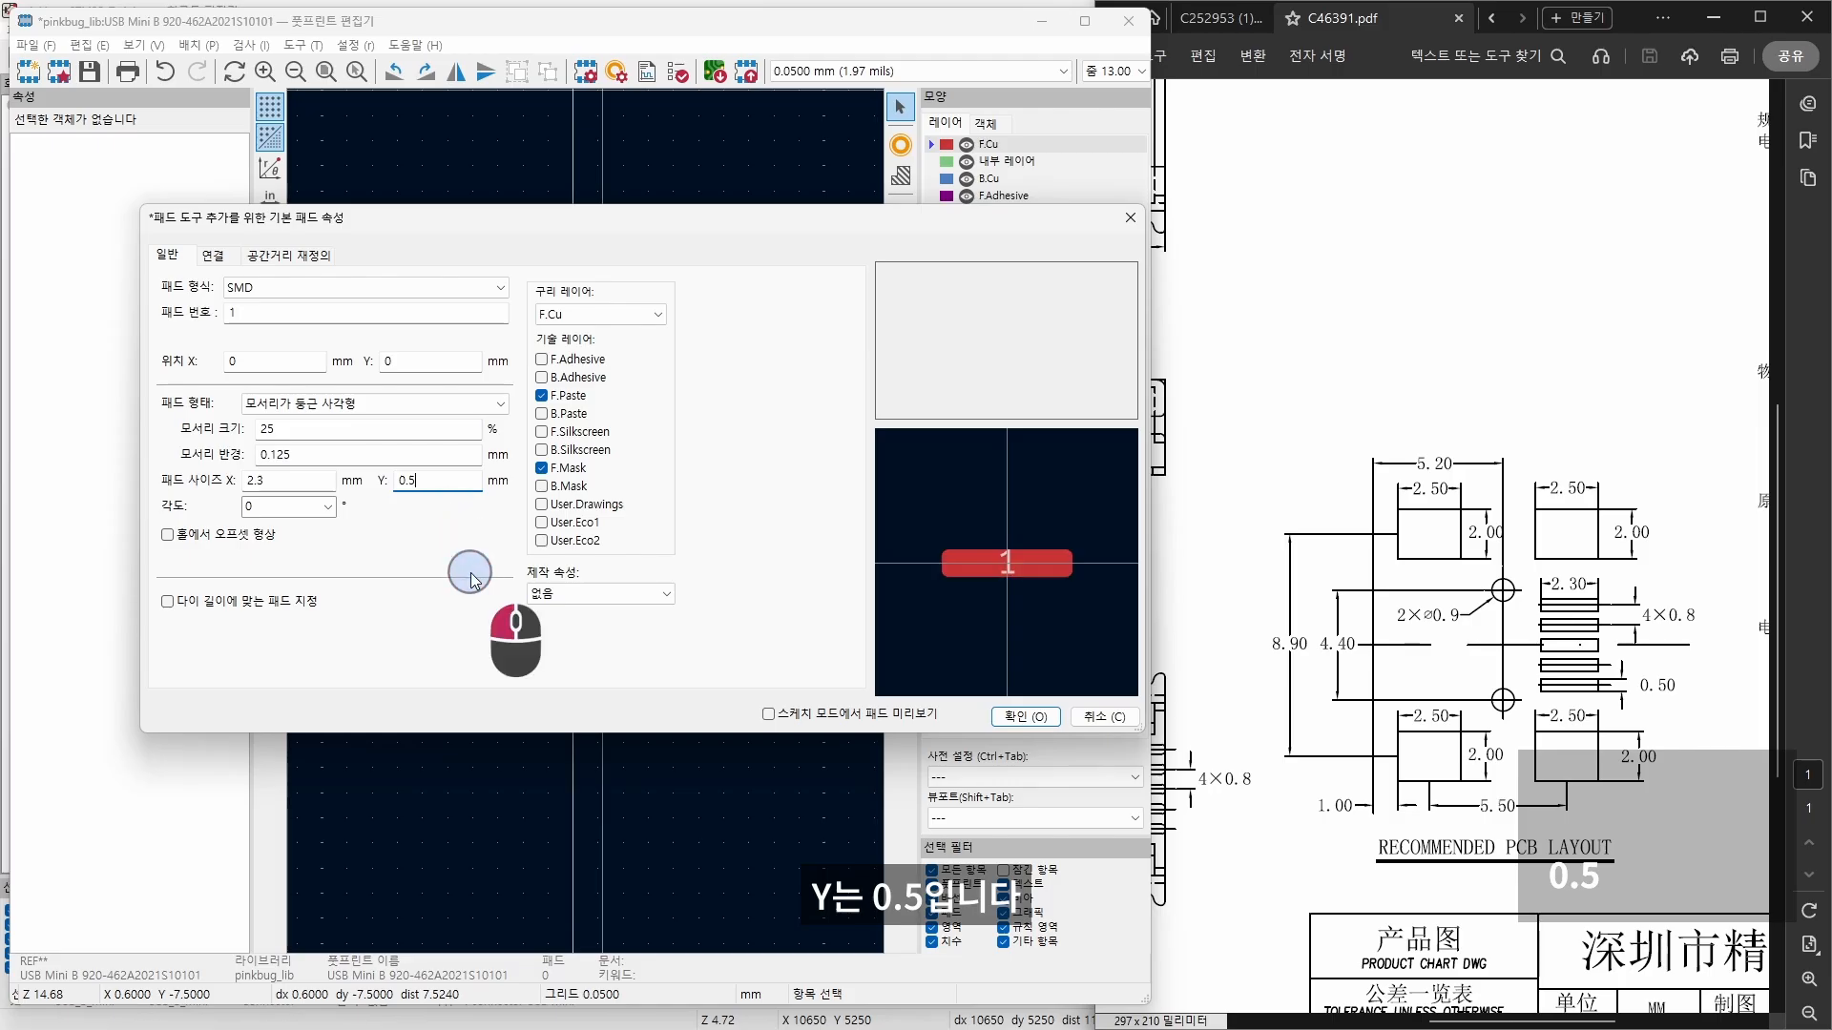
{"action": "left_click", "coordinate": [994, 598]}
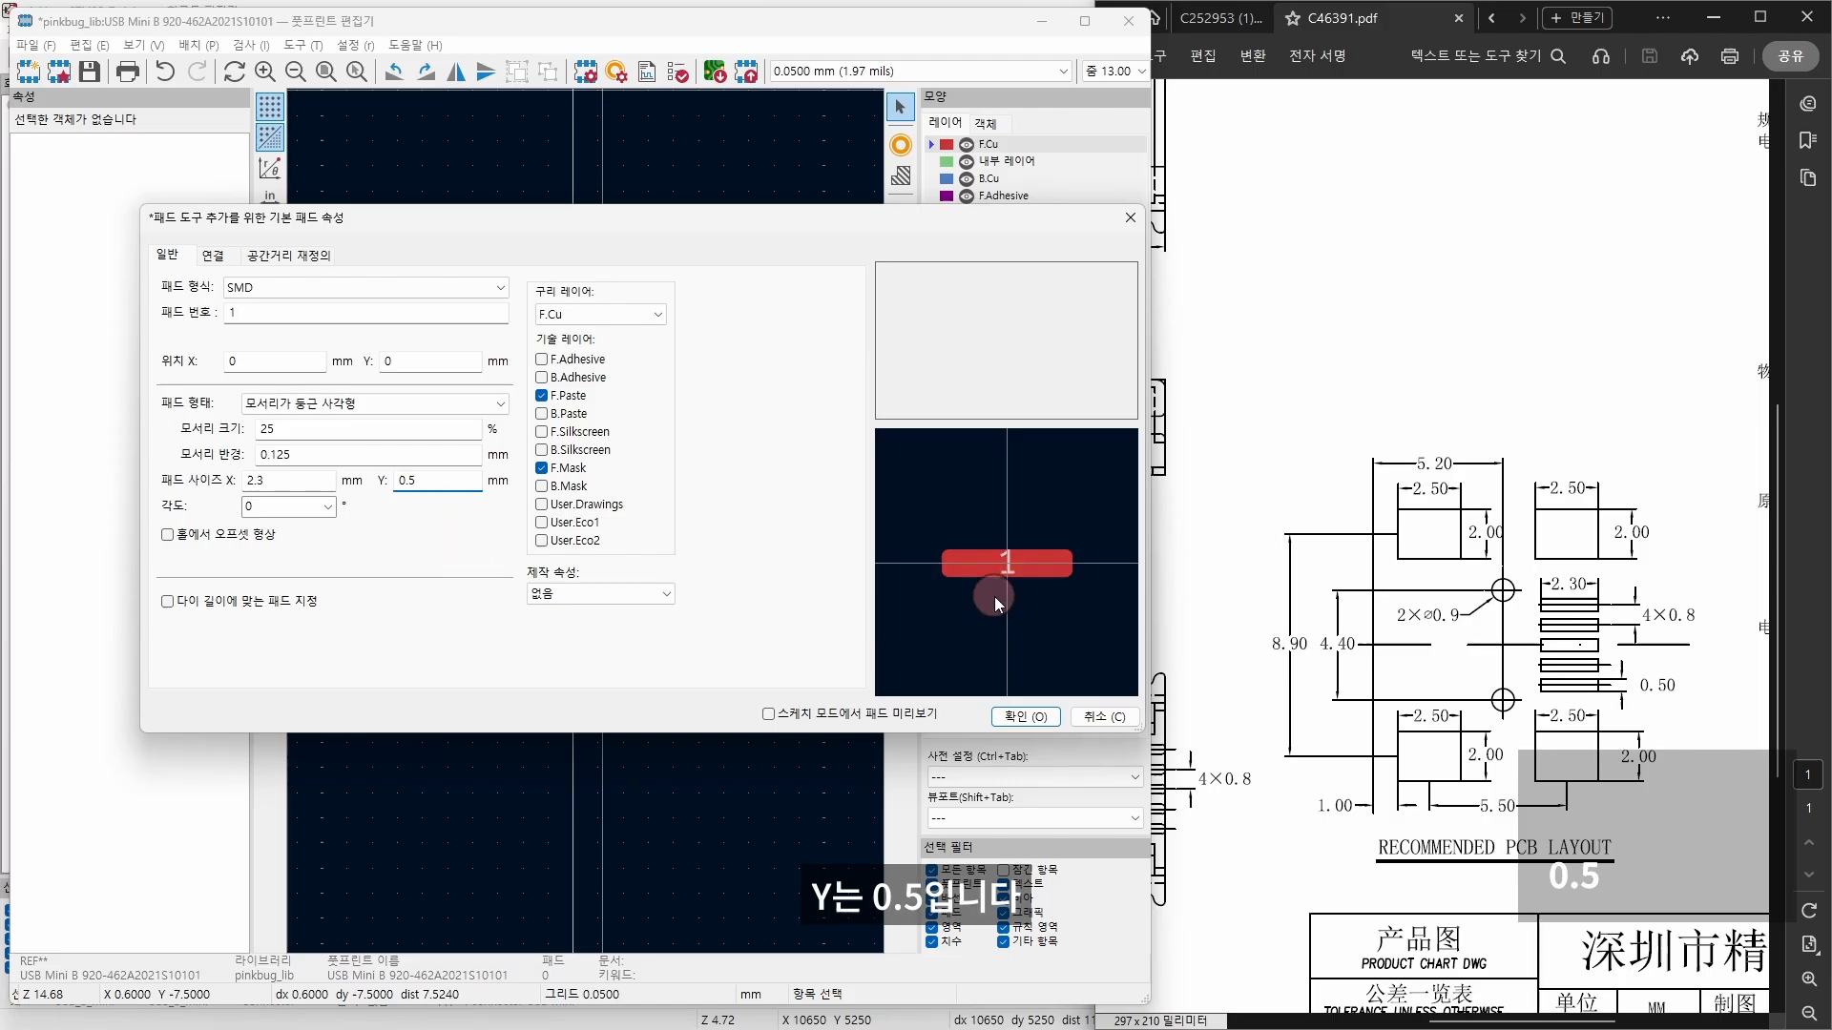
{"action": "left_click", "coordinate": [1026, 718]}
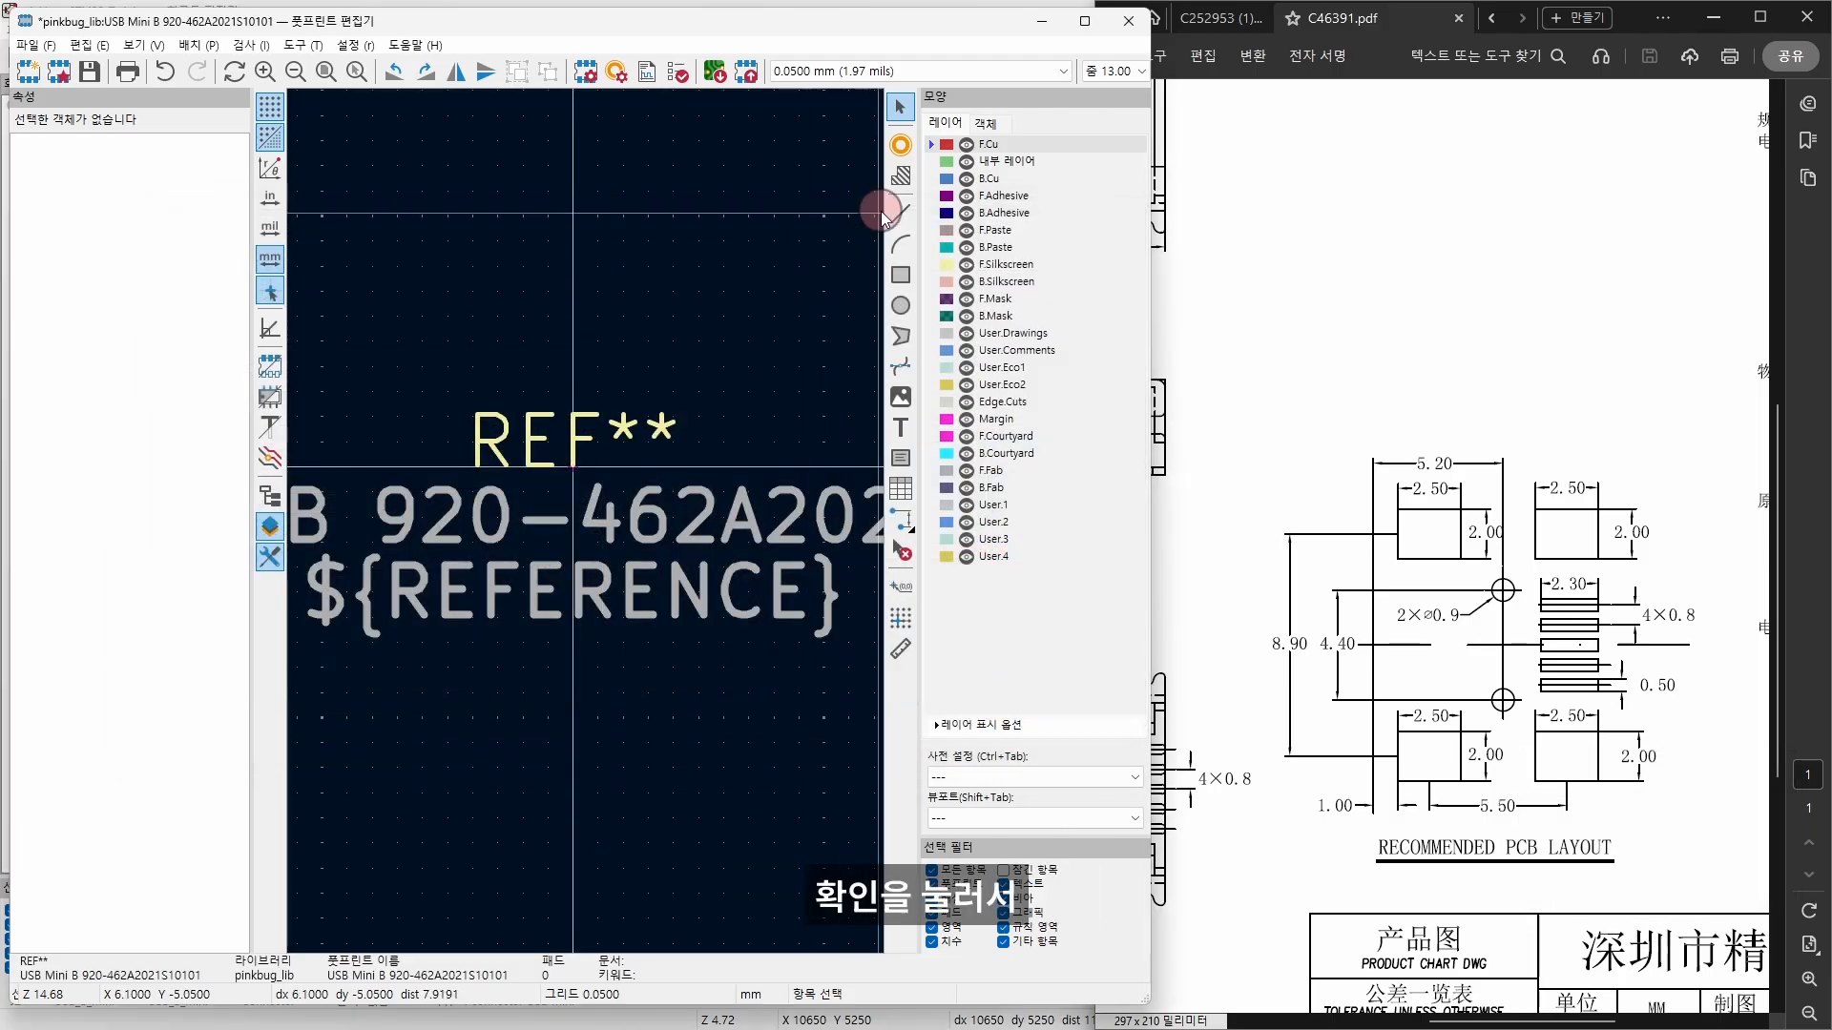
Step: Place signal pads 1 to 5 in a vertical column to the right of the footprint's origin
{"action": "left_click", "coordinate": [899, 145]}
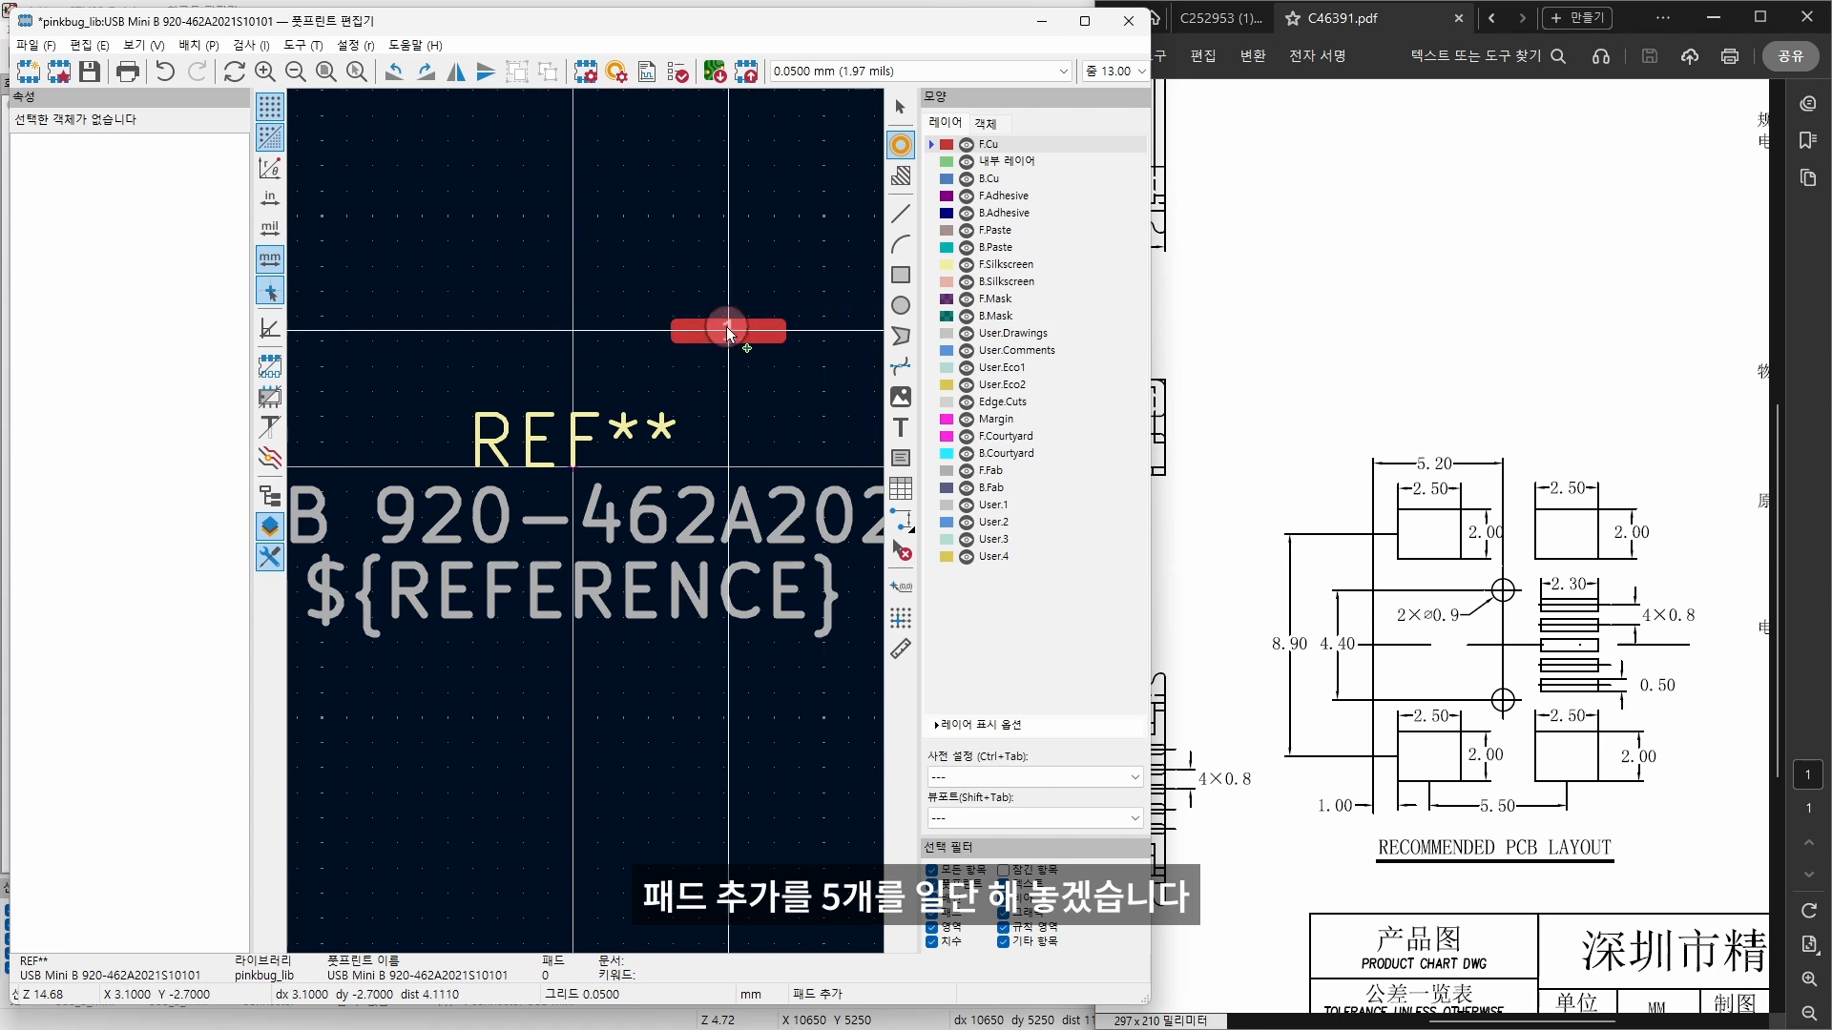
{"action": "left_click", "coordinate": [738, 342]}
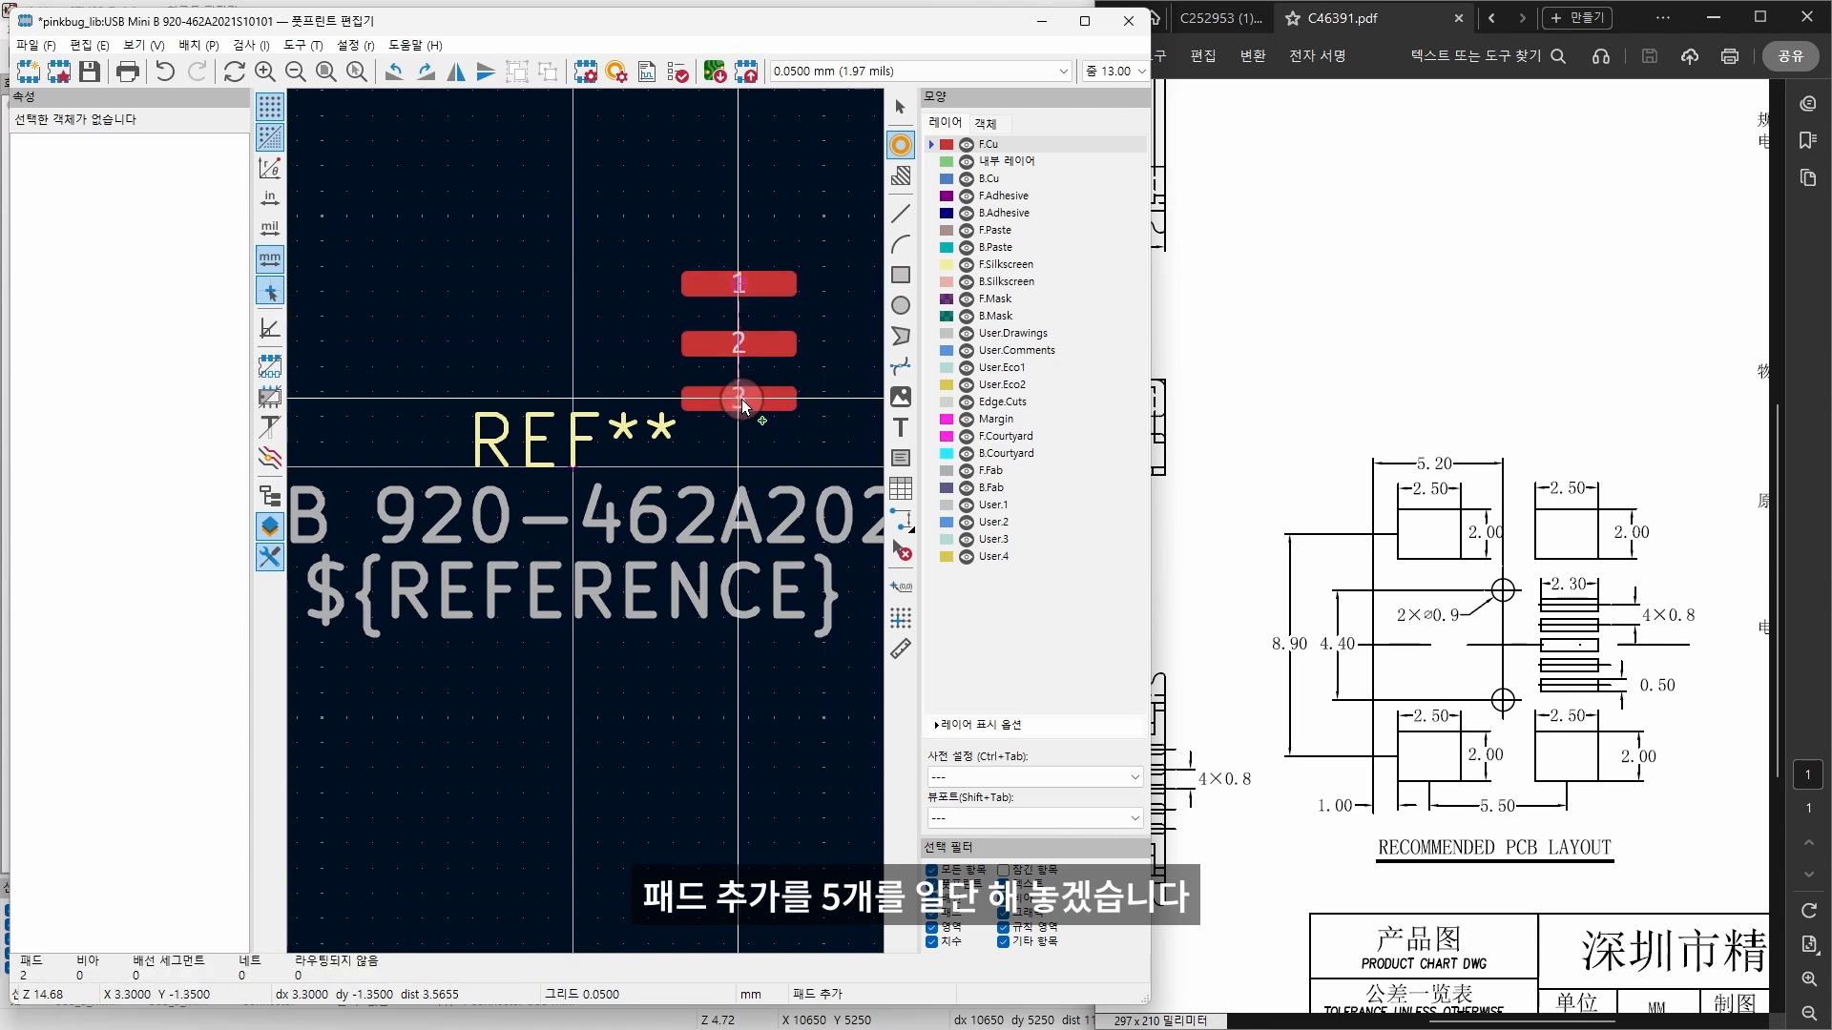
{"action": "left_click", "coordinate": [739, 398]}
{"action": "left_click", "coordinate": [739, 451]}
{"action": "left_click", "coordinate": [738, 498]}
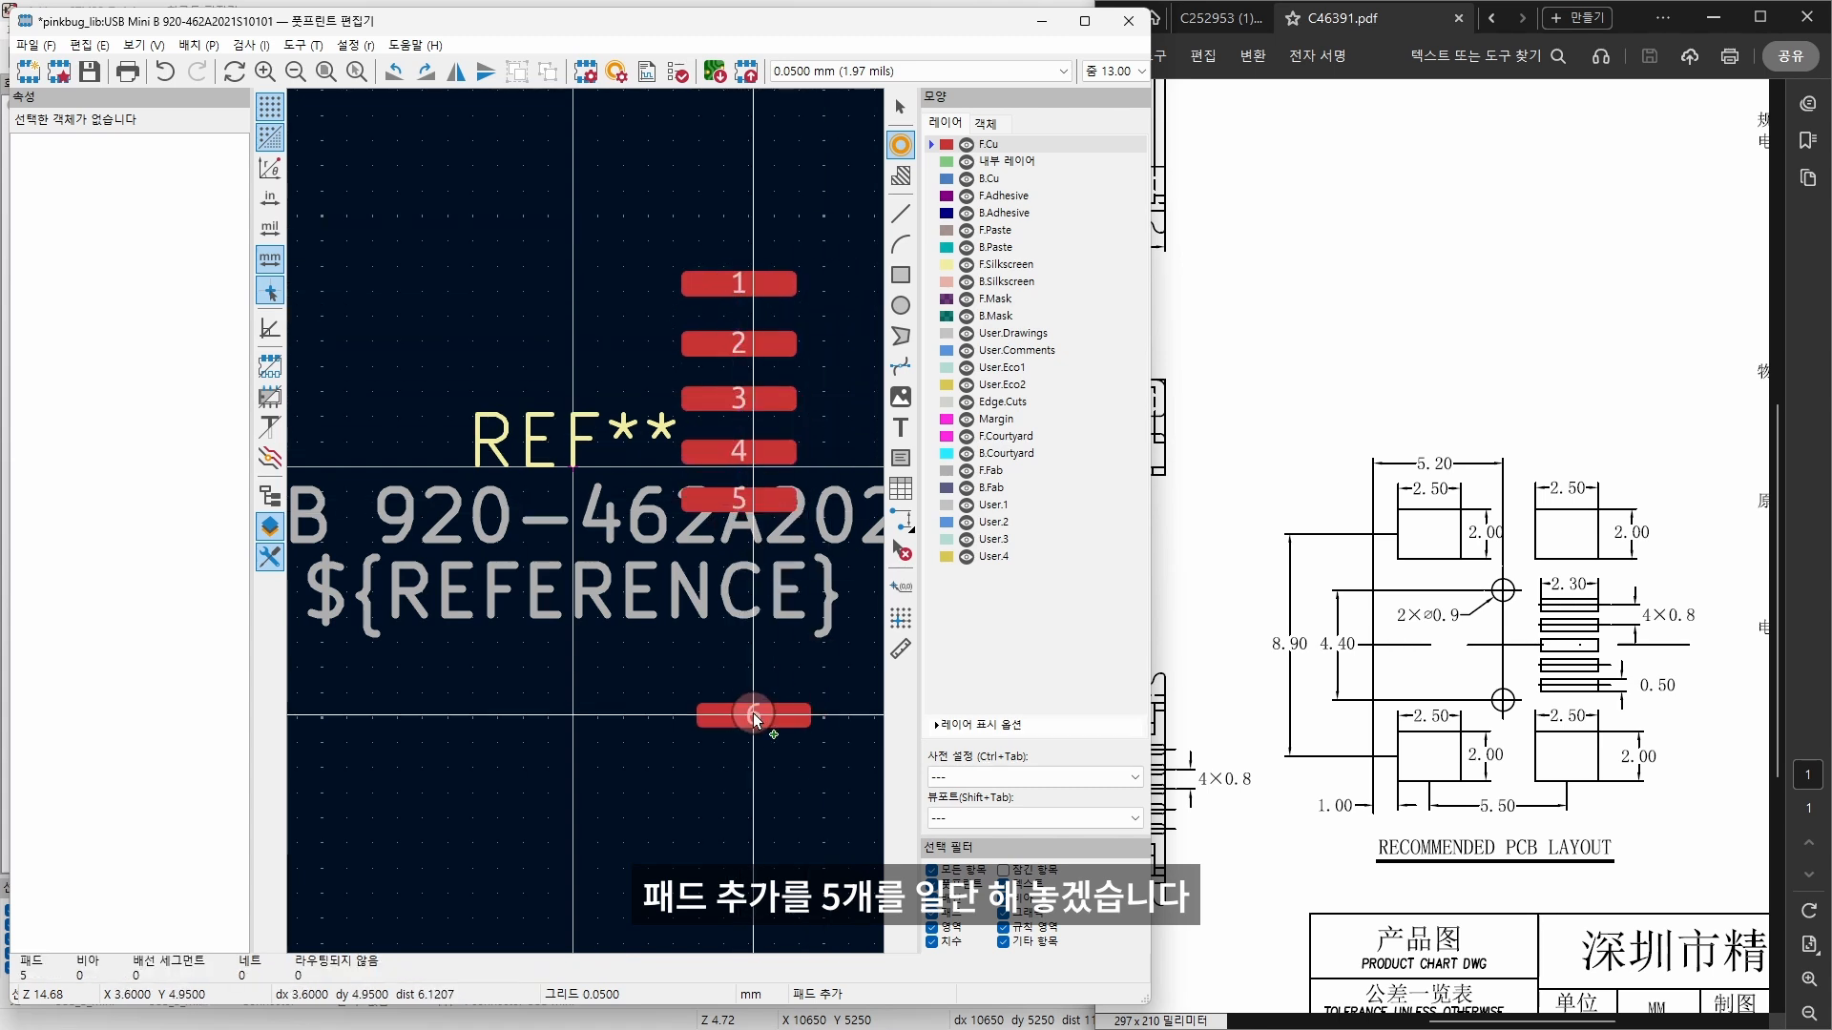
{"action": "key", "text": "Escape"}
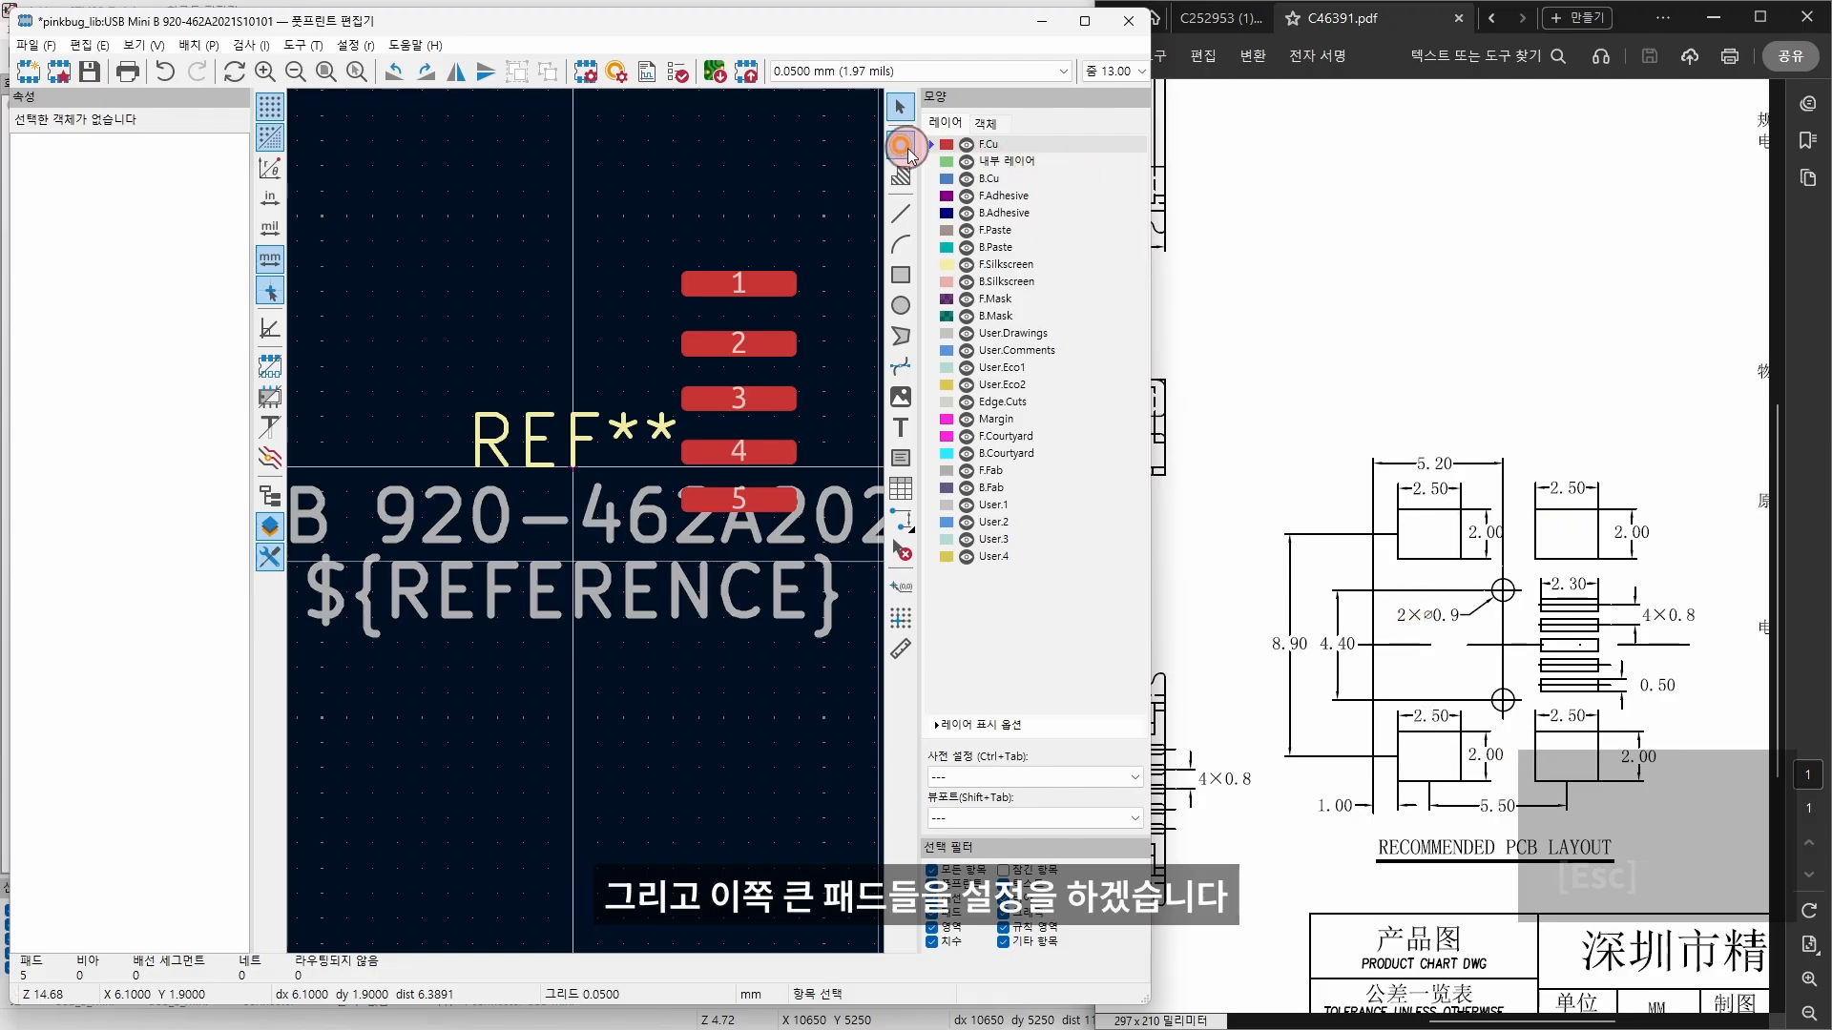
Step: Set the default pad size to 2.5 mm in X and 2 mm in Y for the large mounting pads
{"action": "left_click", "coordinate": [617, 70]}
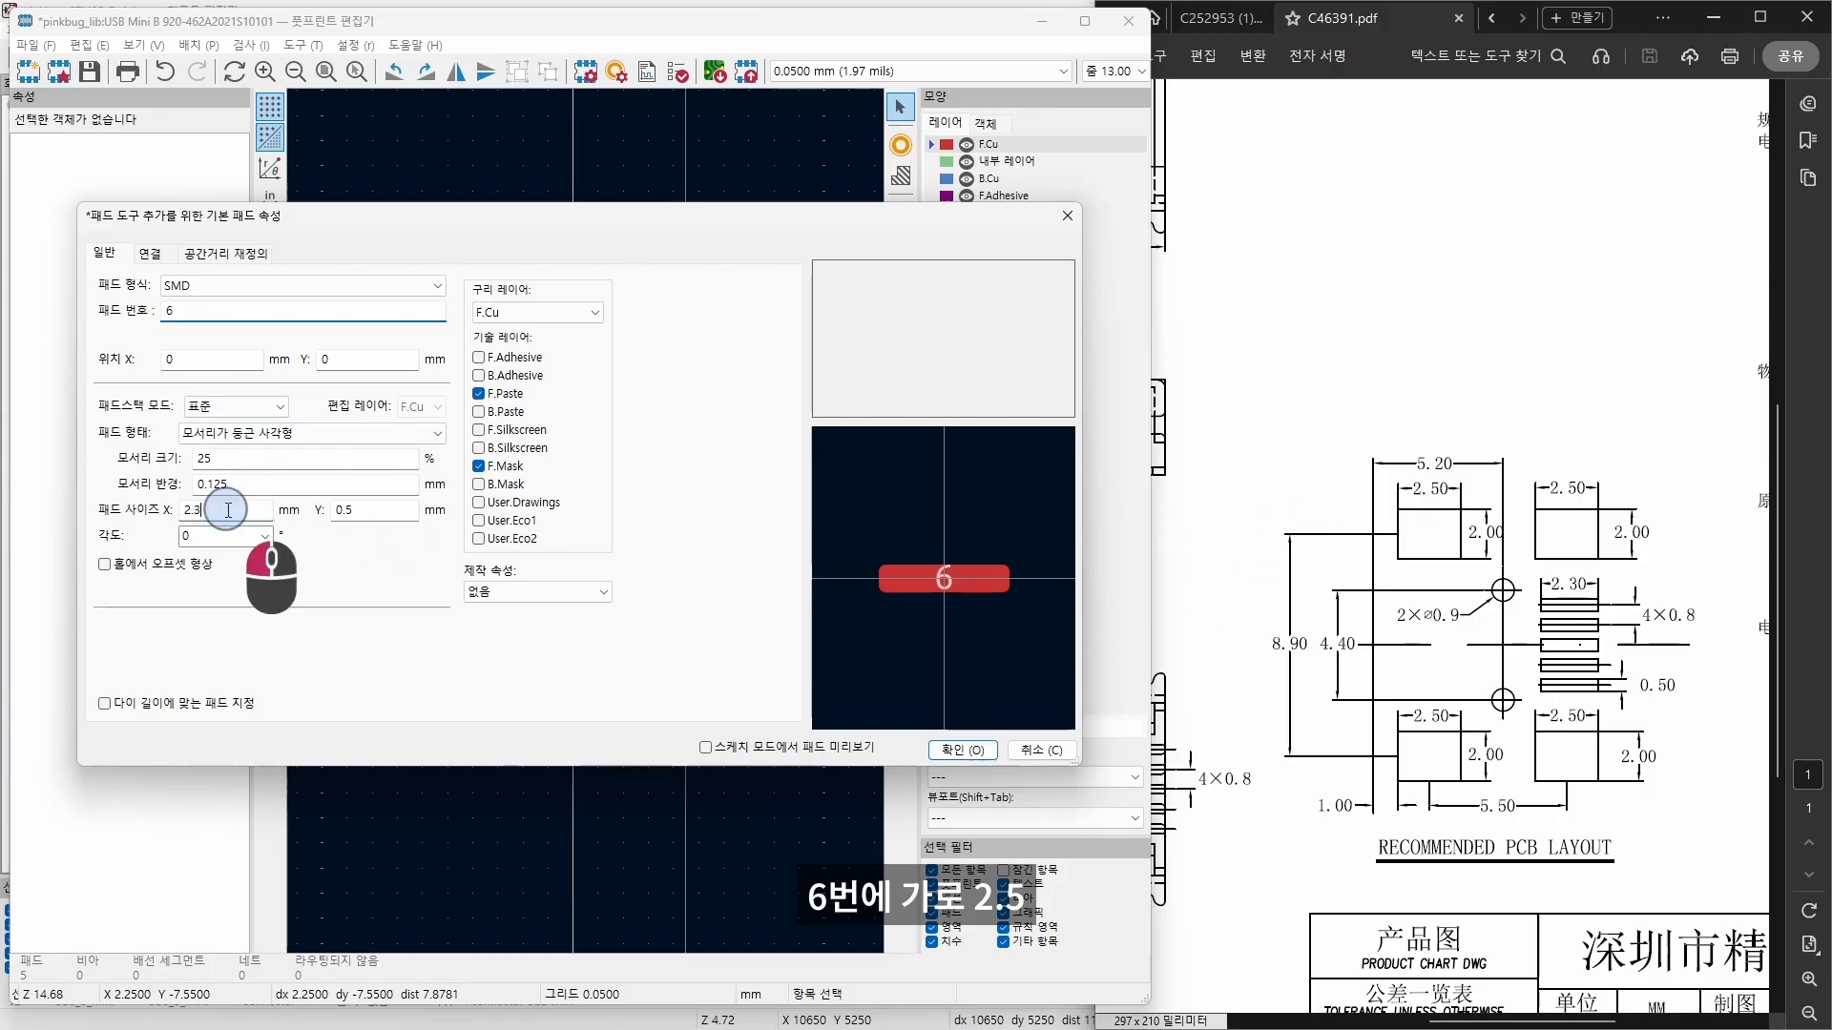
{"action": "left_click_drag", "start_coordinate": [258, 511], "coordinate": [112, 523]}
{"action": "type", "text": "2.5"}
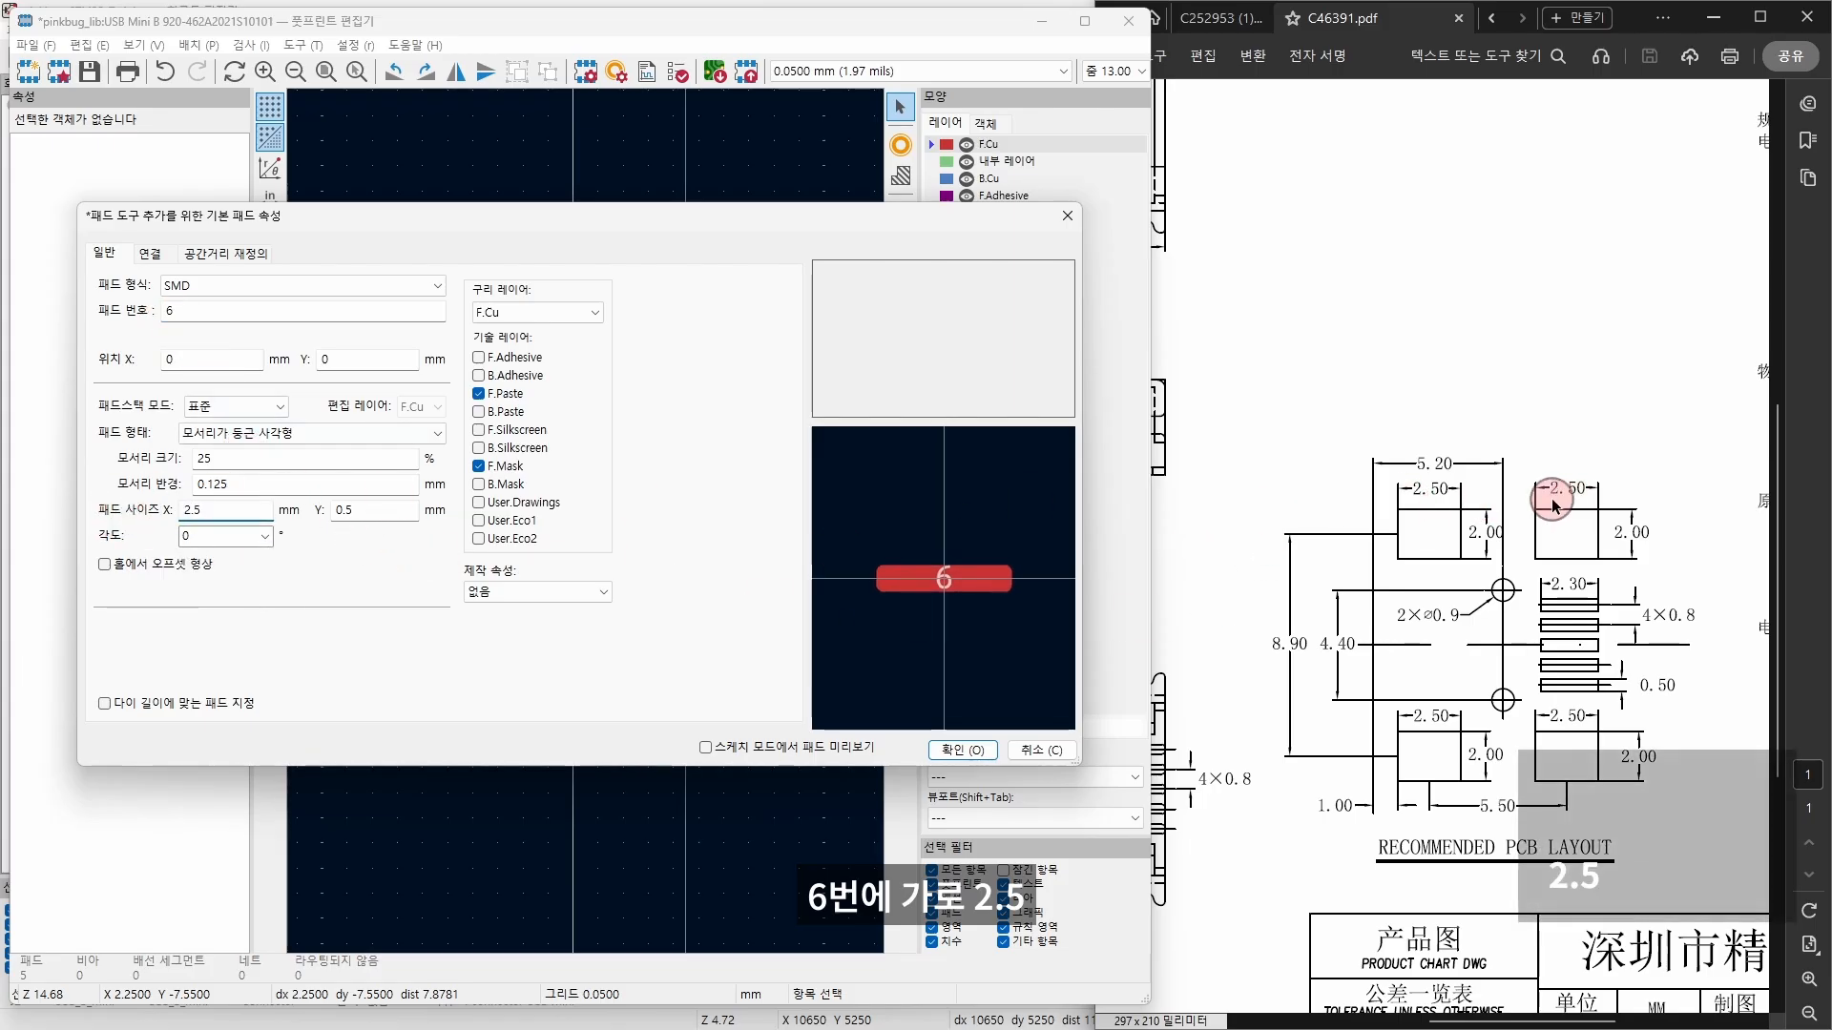
{"action": "left_click_drag", "start_coordinate": [378, 510], "coordinate": [276, 527]}
{"action": "type", "text": "2"}
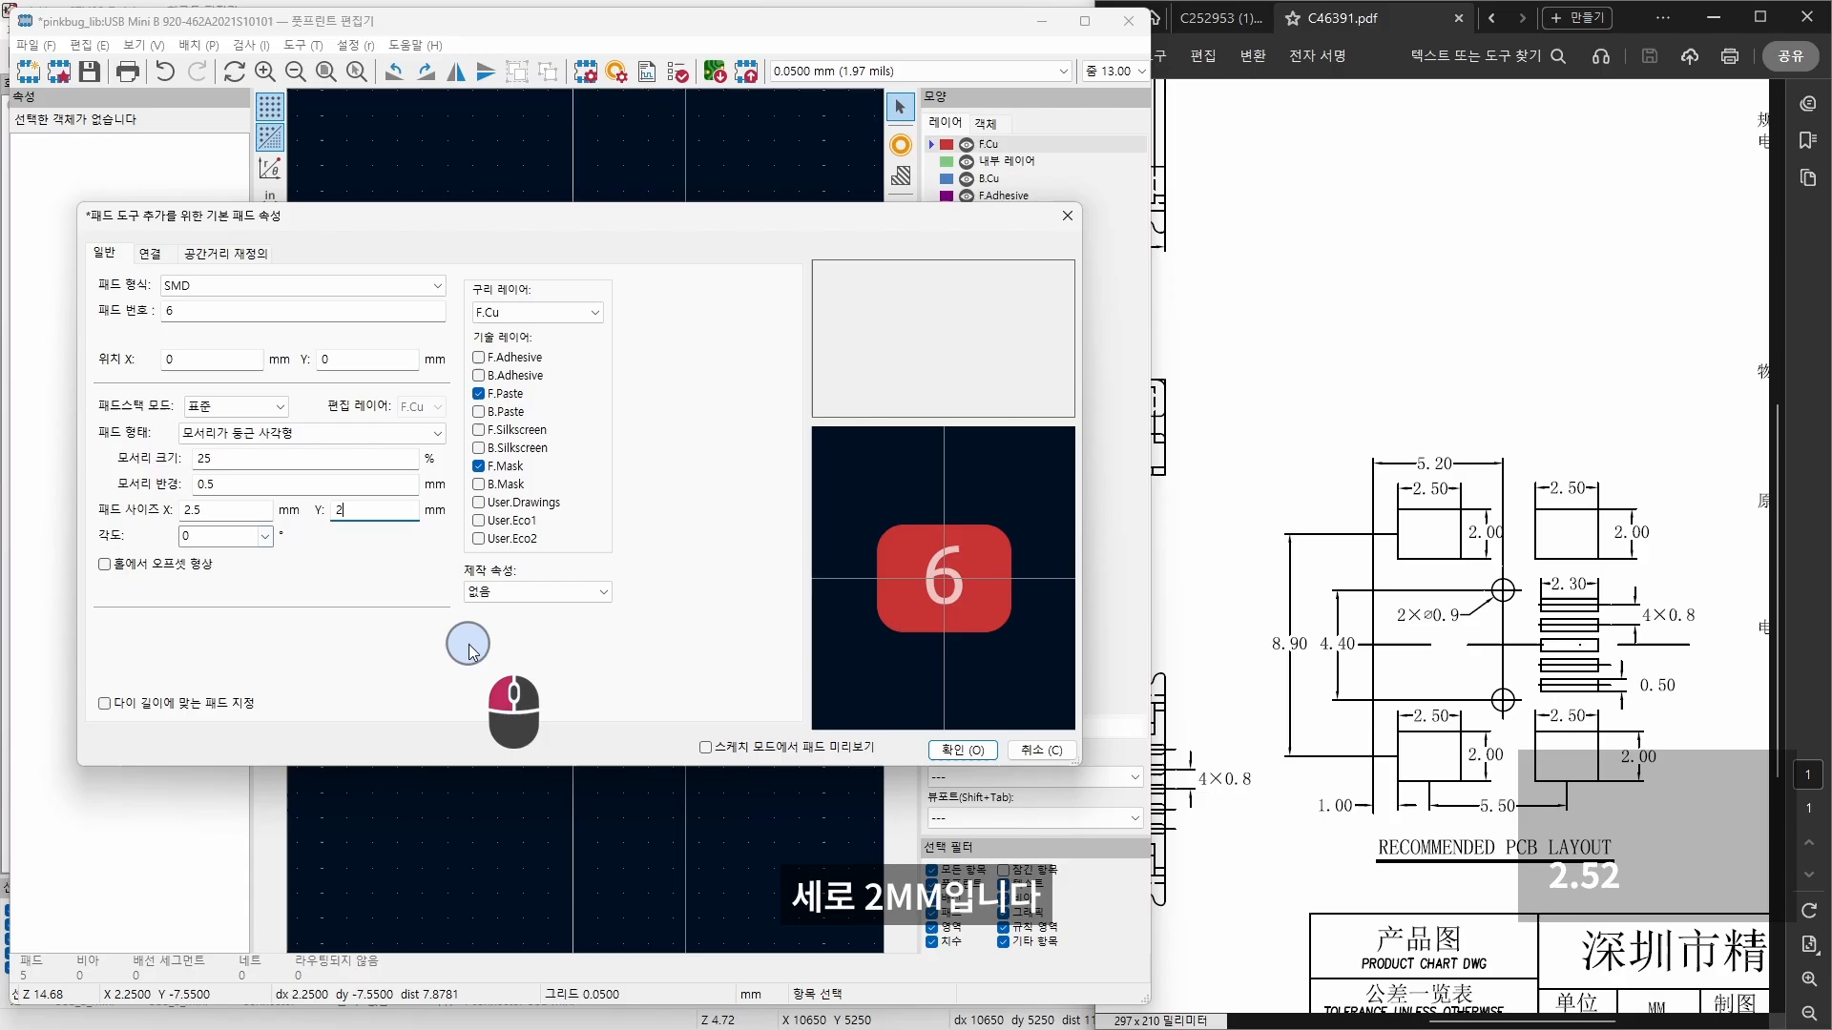
{"action": "left_click", "coordinate": [937, 749]}
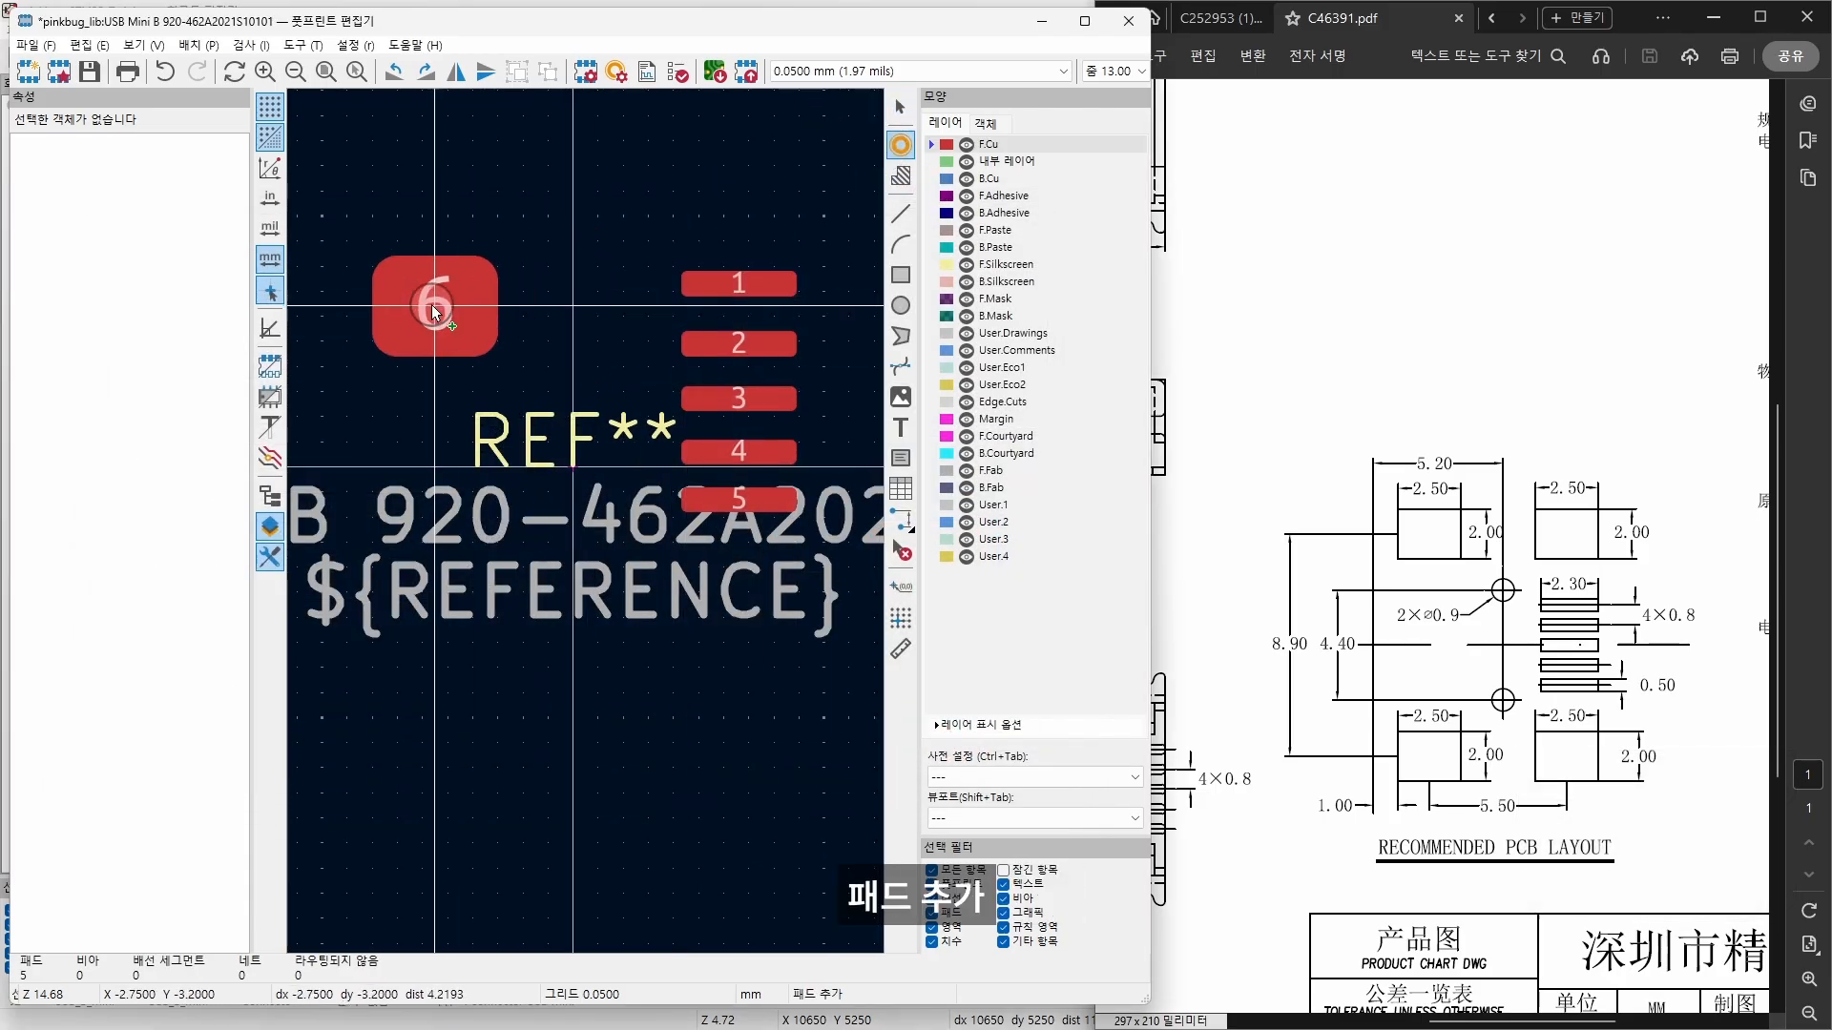
Step: Place mounting pads 6 and 7 above and below the REF** text, and pads 8 and 9 in a column to their left
{"action": "left_click", "coordinate": [616, 185]}
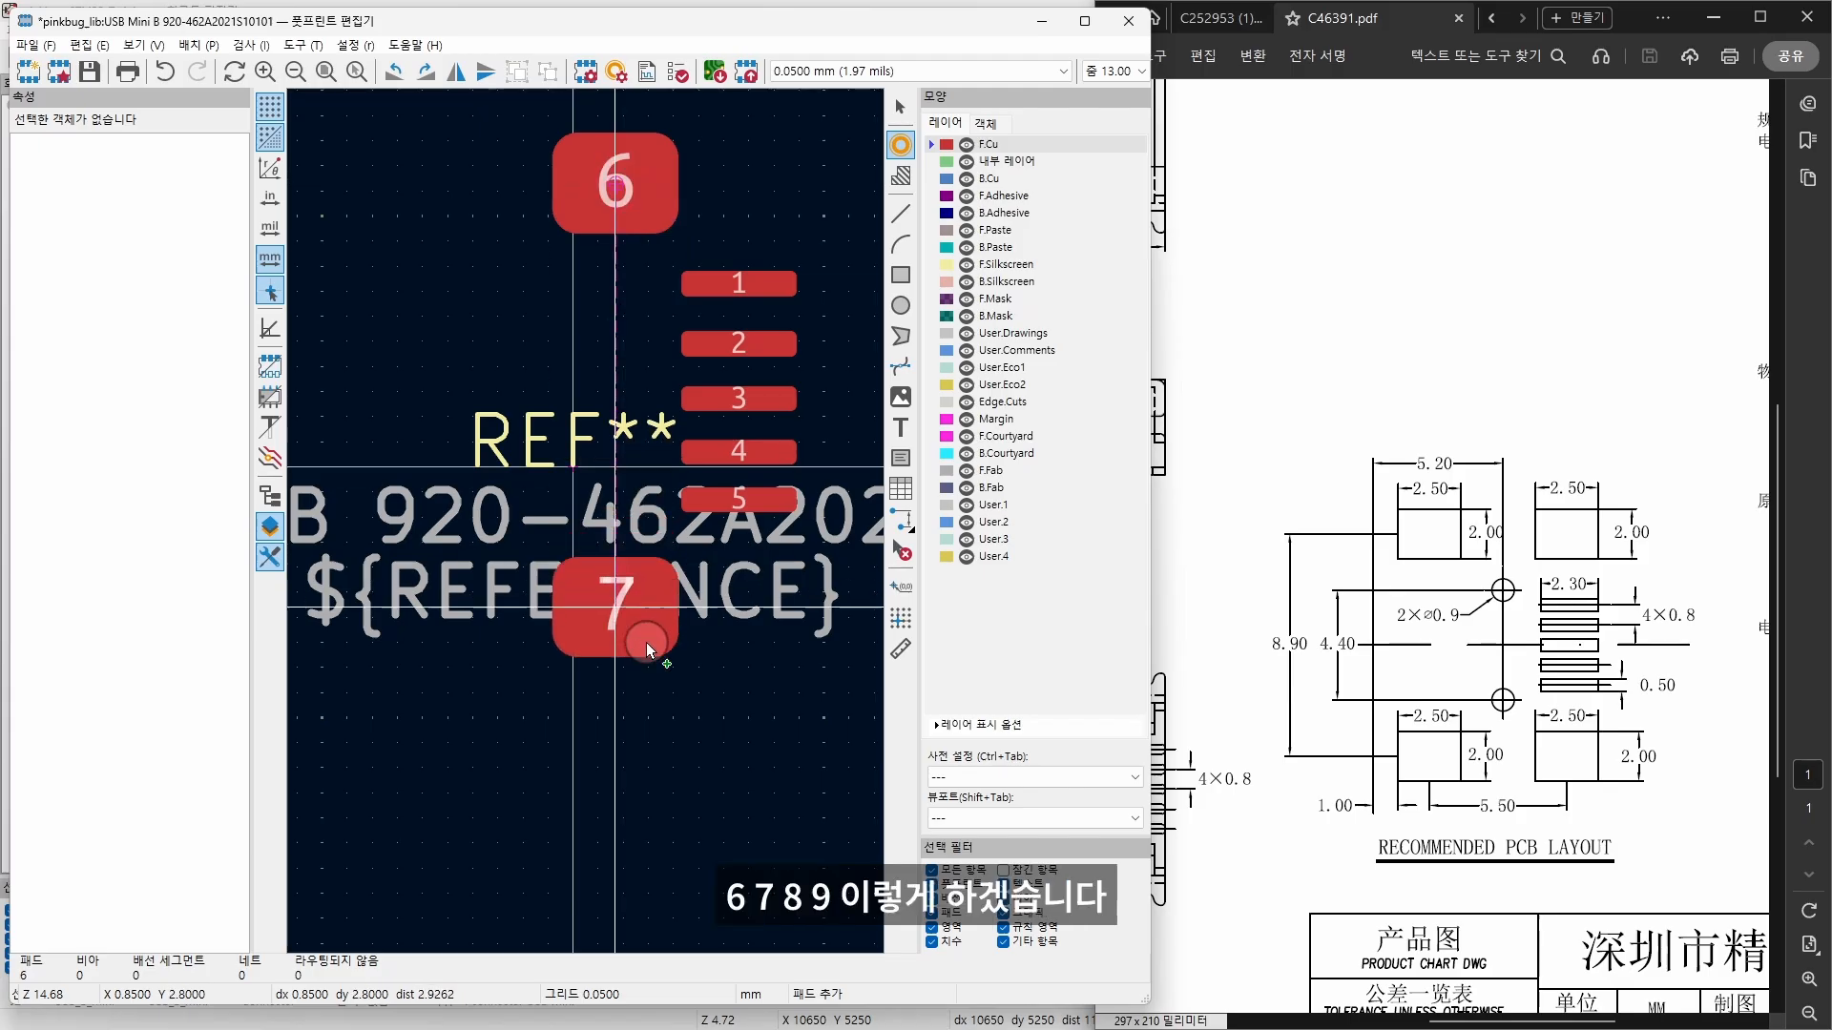
{"action": "left_click", "coordinate": [616, 639]}
{"action": "left_click", "coordinate": [376, 170]}
{"action": "left_click", "coordinate": [398, 652]}
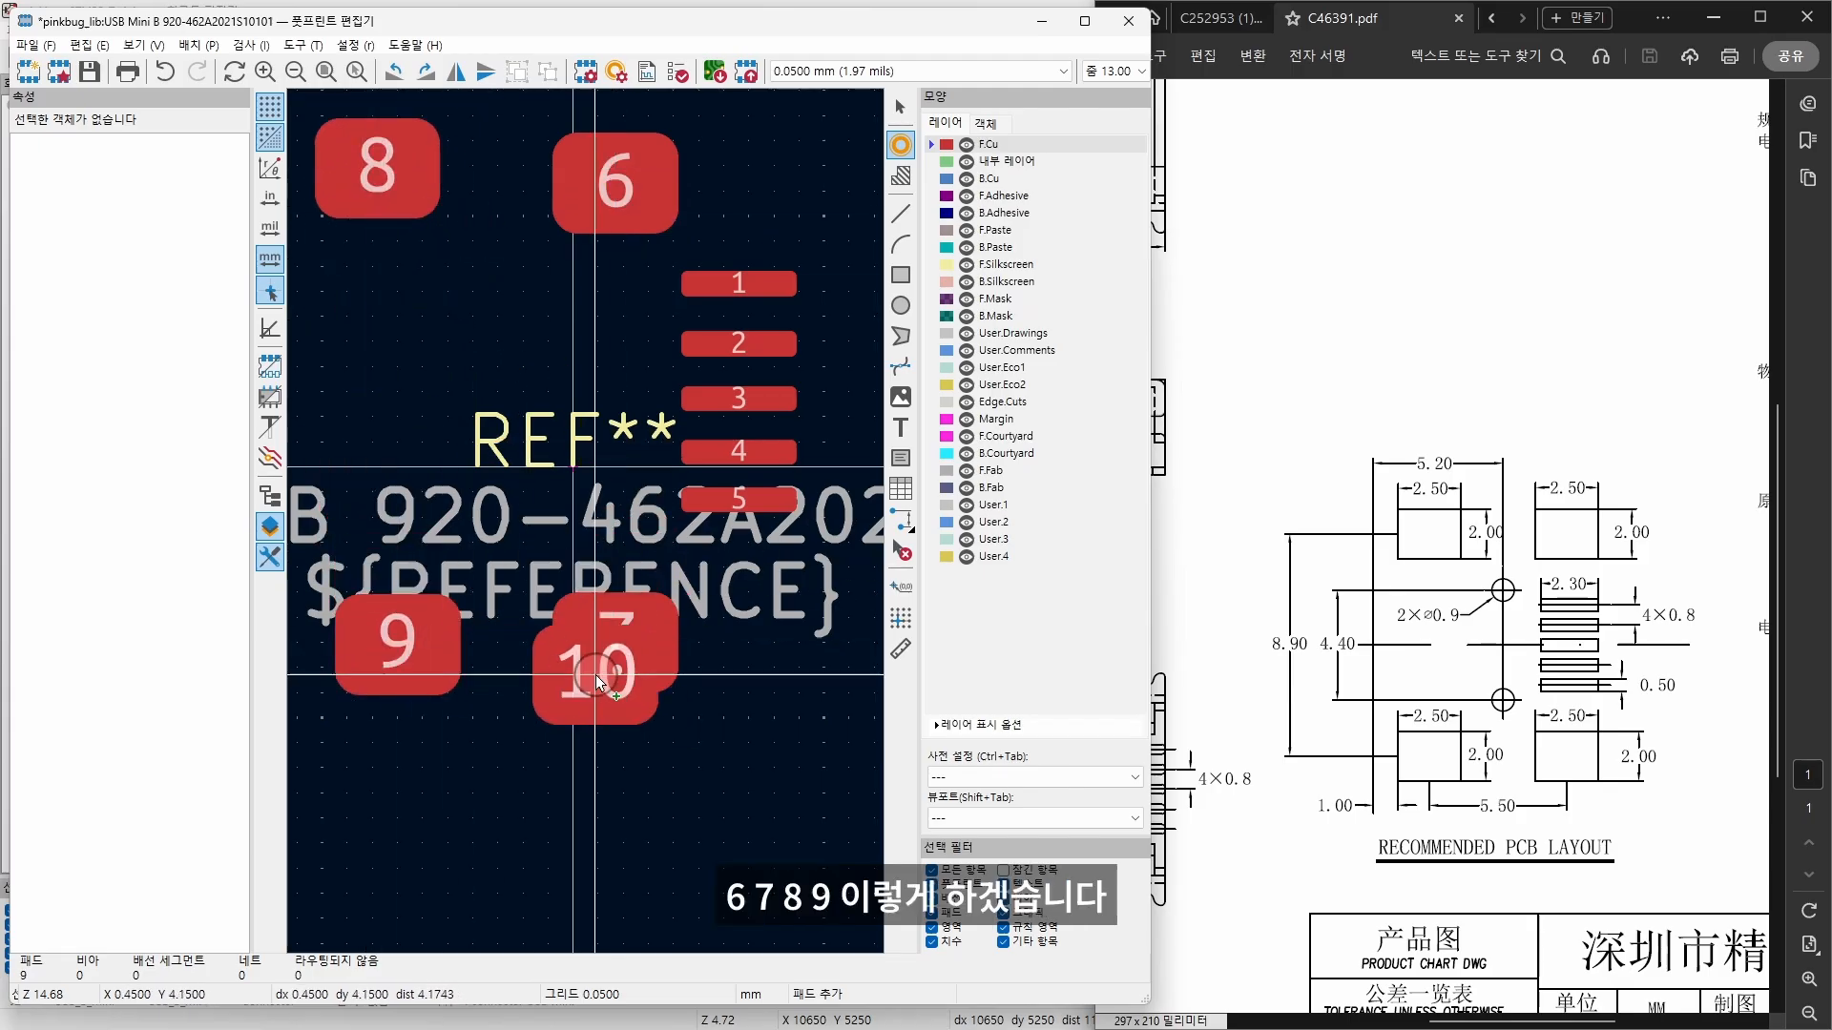
{"action": "key", "text": "Escape"}
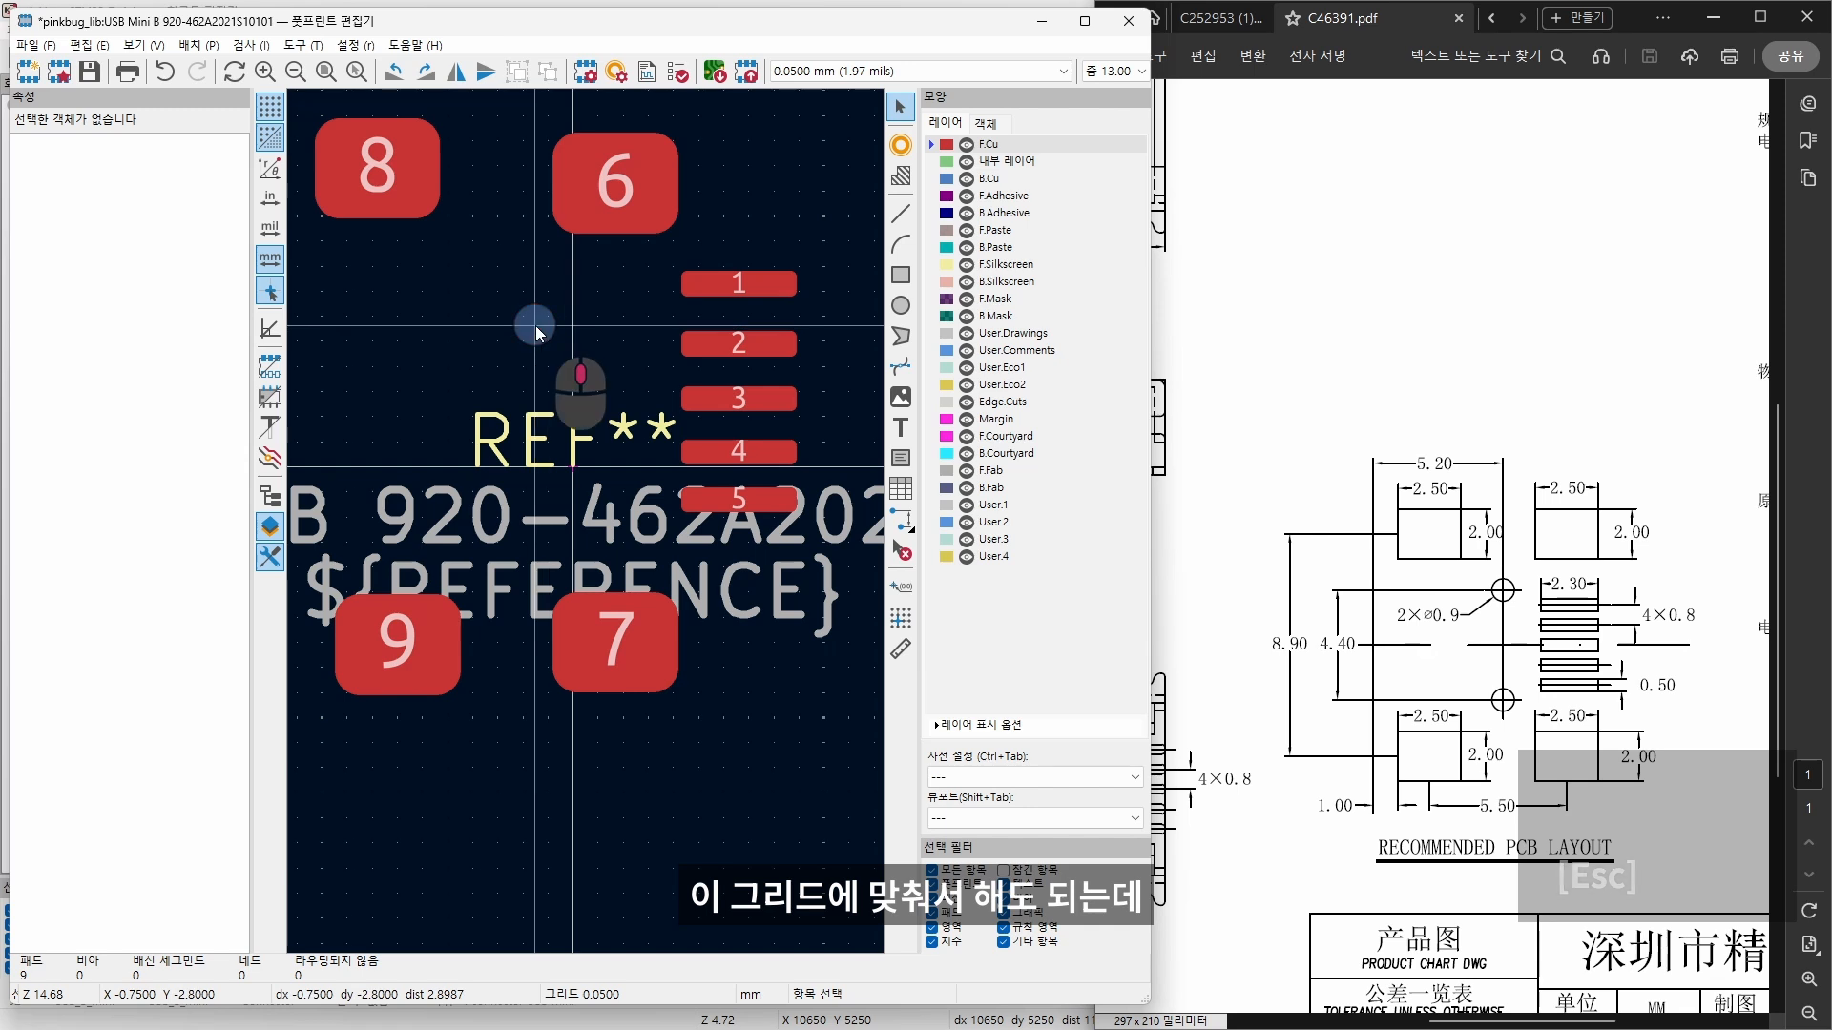
Step: Set the X position of pads 8 and 9 together to -5.2+1+(2.5/2), following the datasheet's recommended PCB layout
{"action": "middle_click_drag", "start_coordinate": [532, 325], "coordinate": [555, 328]}
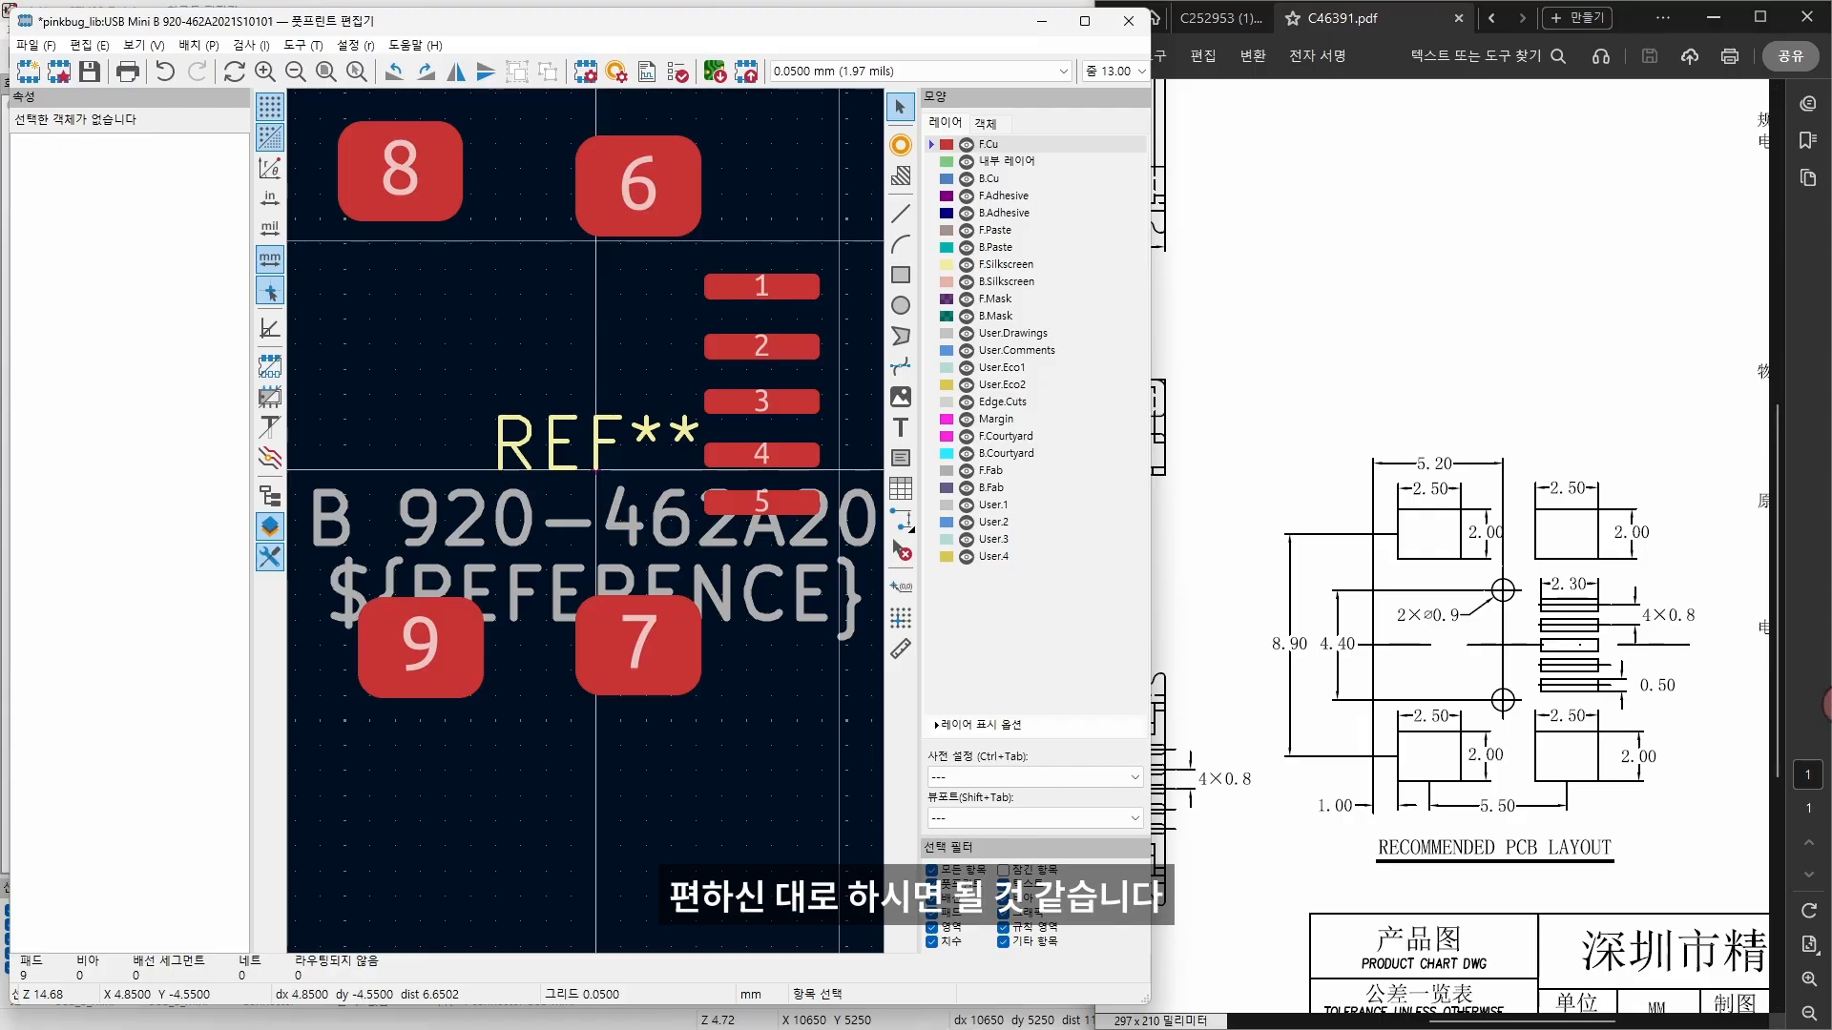
{"action": "scroll", "coordinate": [1575, 783], "scroll_direction": "up", "scroll_amount": 2, "text": "ctrl"}
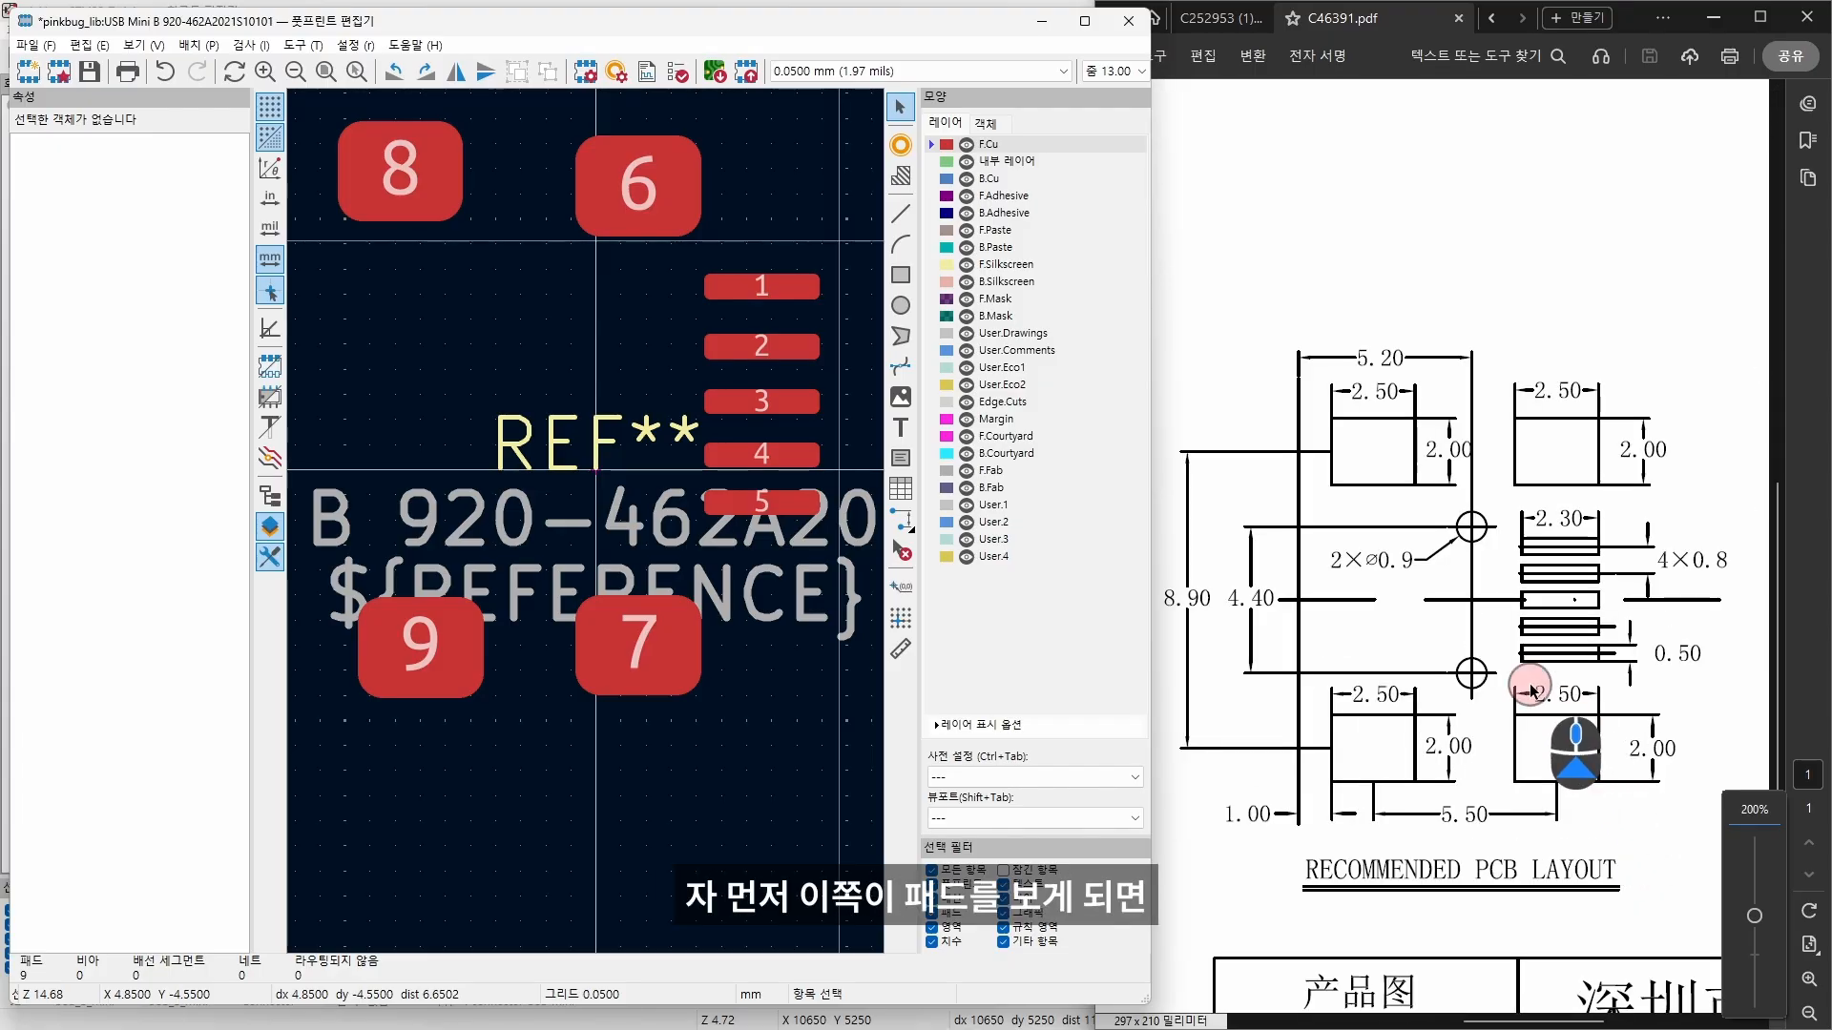
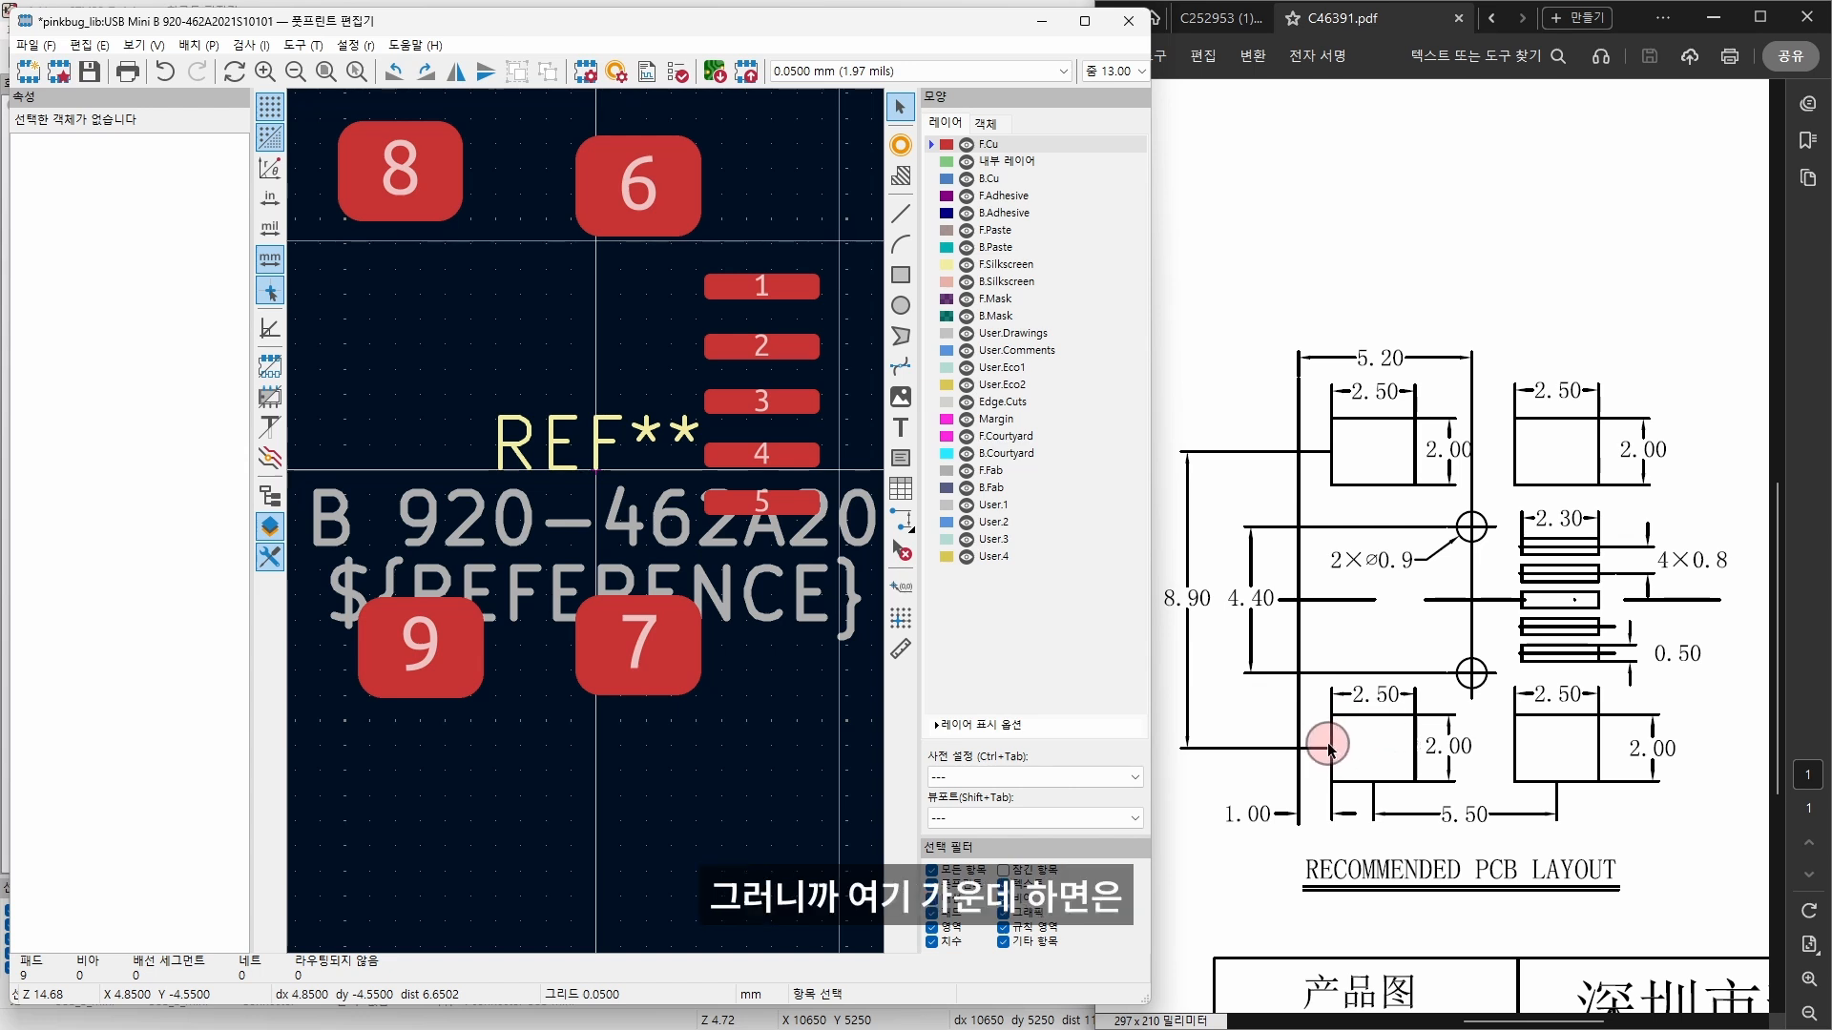
{"action": "left_click", "coordinate": [1377, 751]}
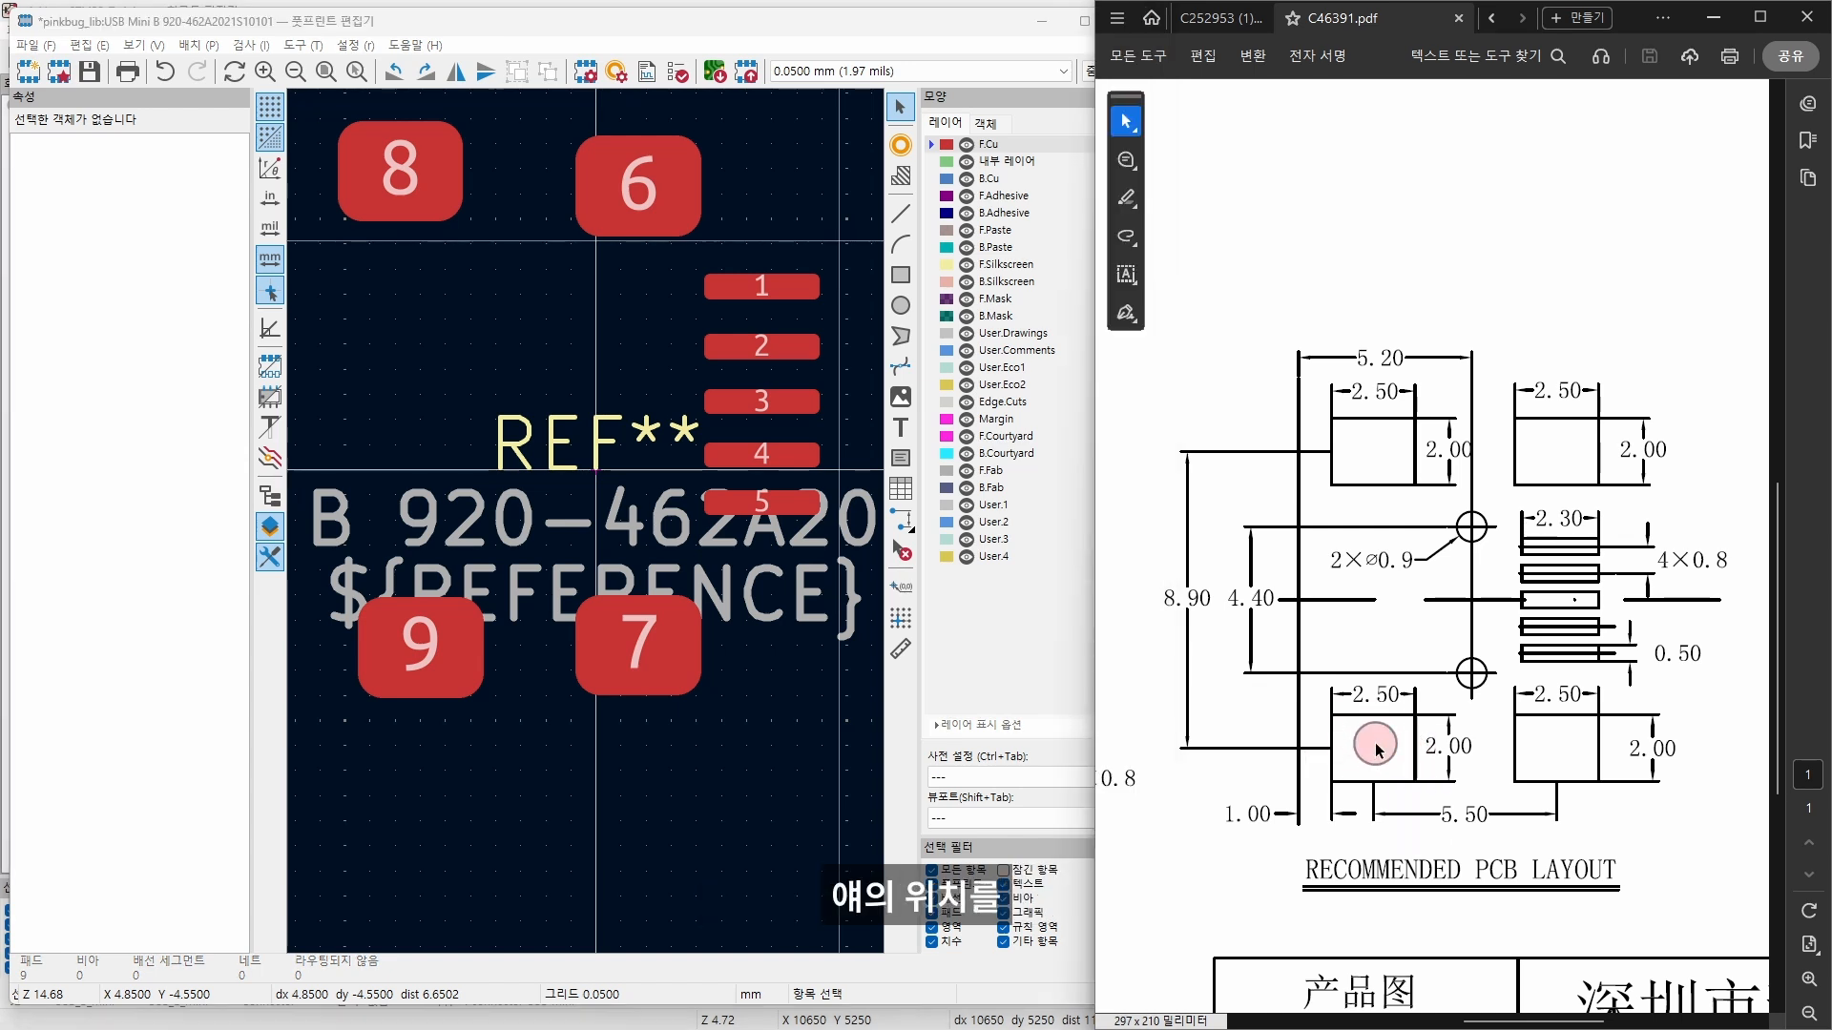
{"action": "left_click", "coordinate": [376, 204]}
{"action": "left_click", "coordinate": [460, 633], "text": "shift"}
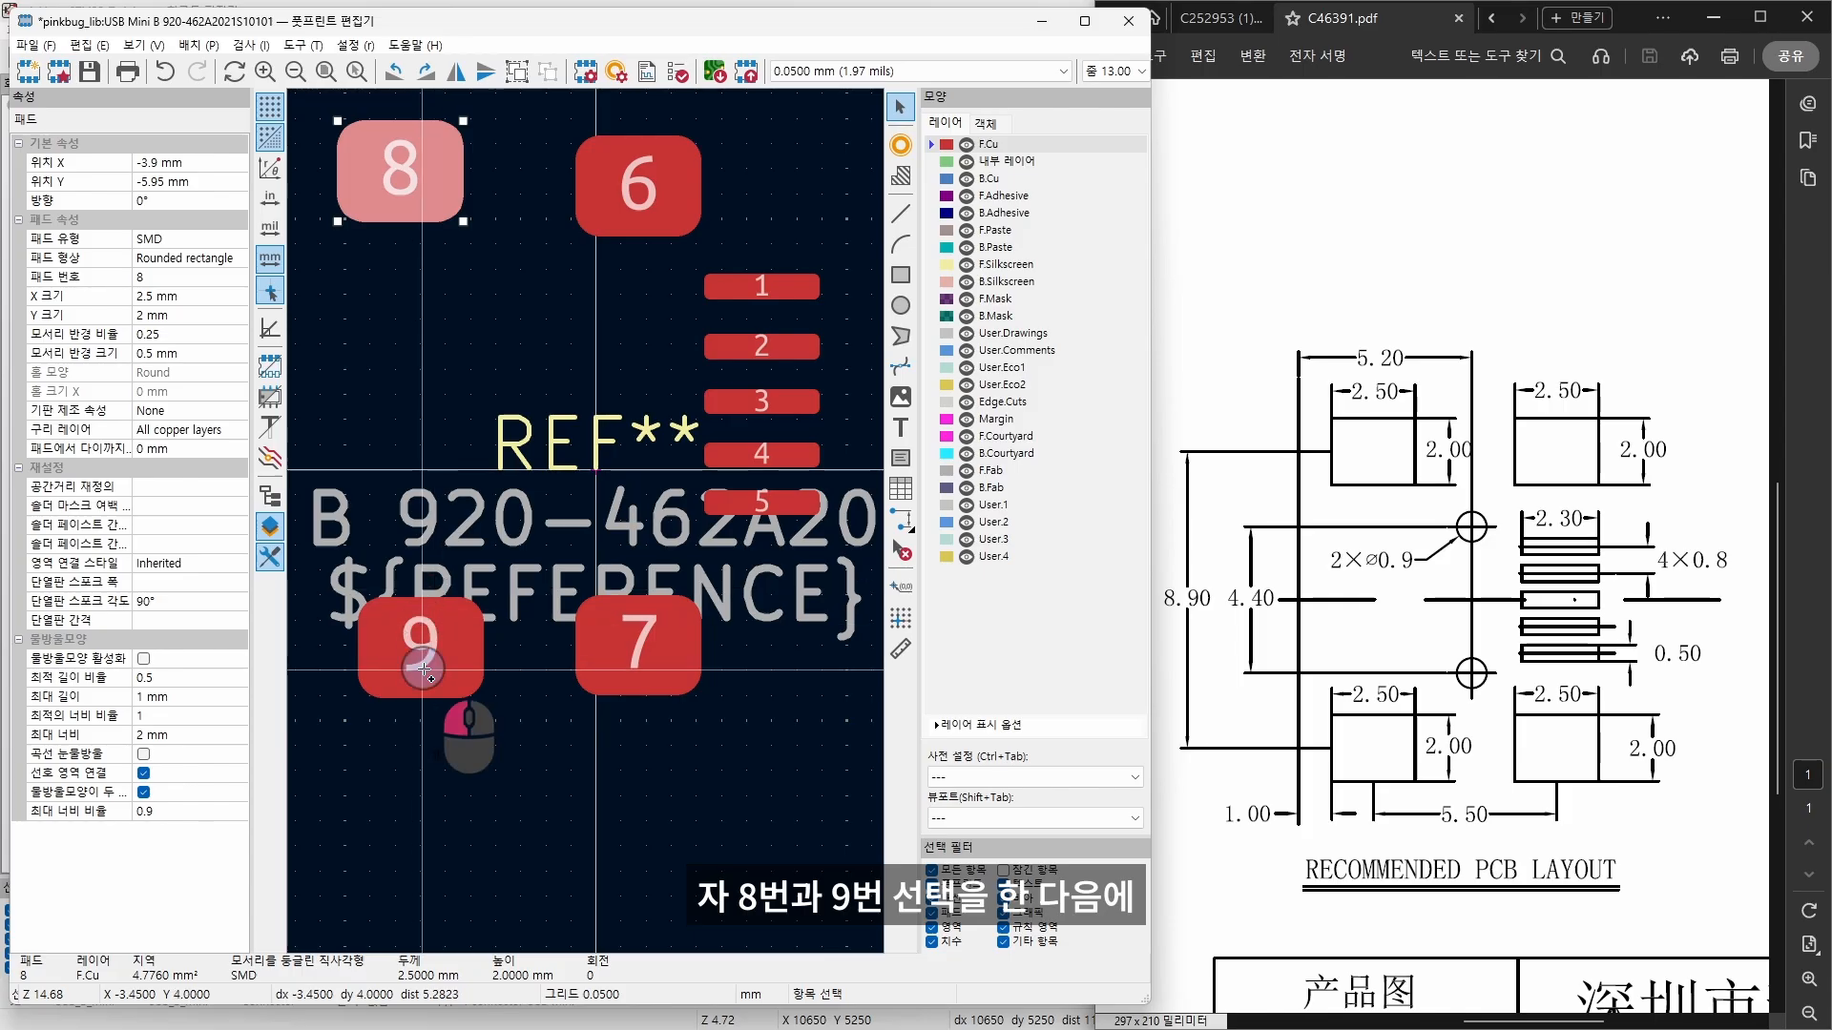
{"action": "left_click", "coordinate": [164, 169]}
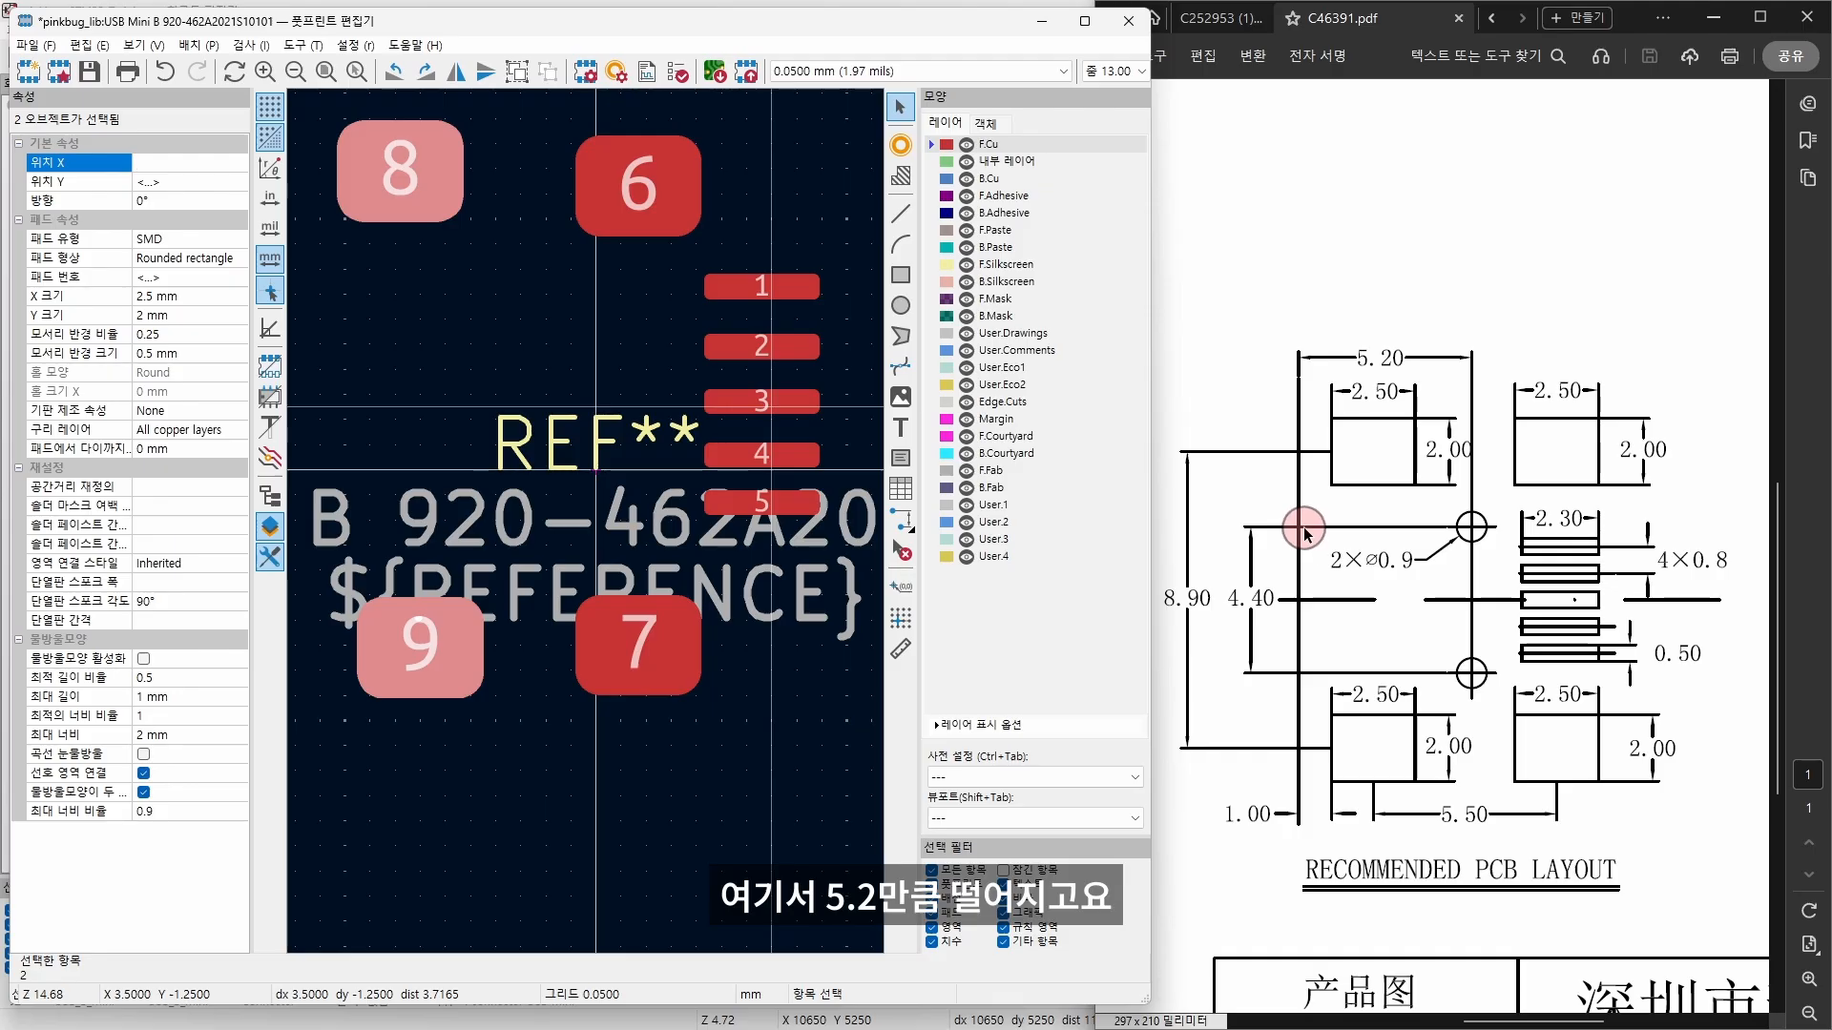
{"action": "type", "text": "-5.2"}
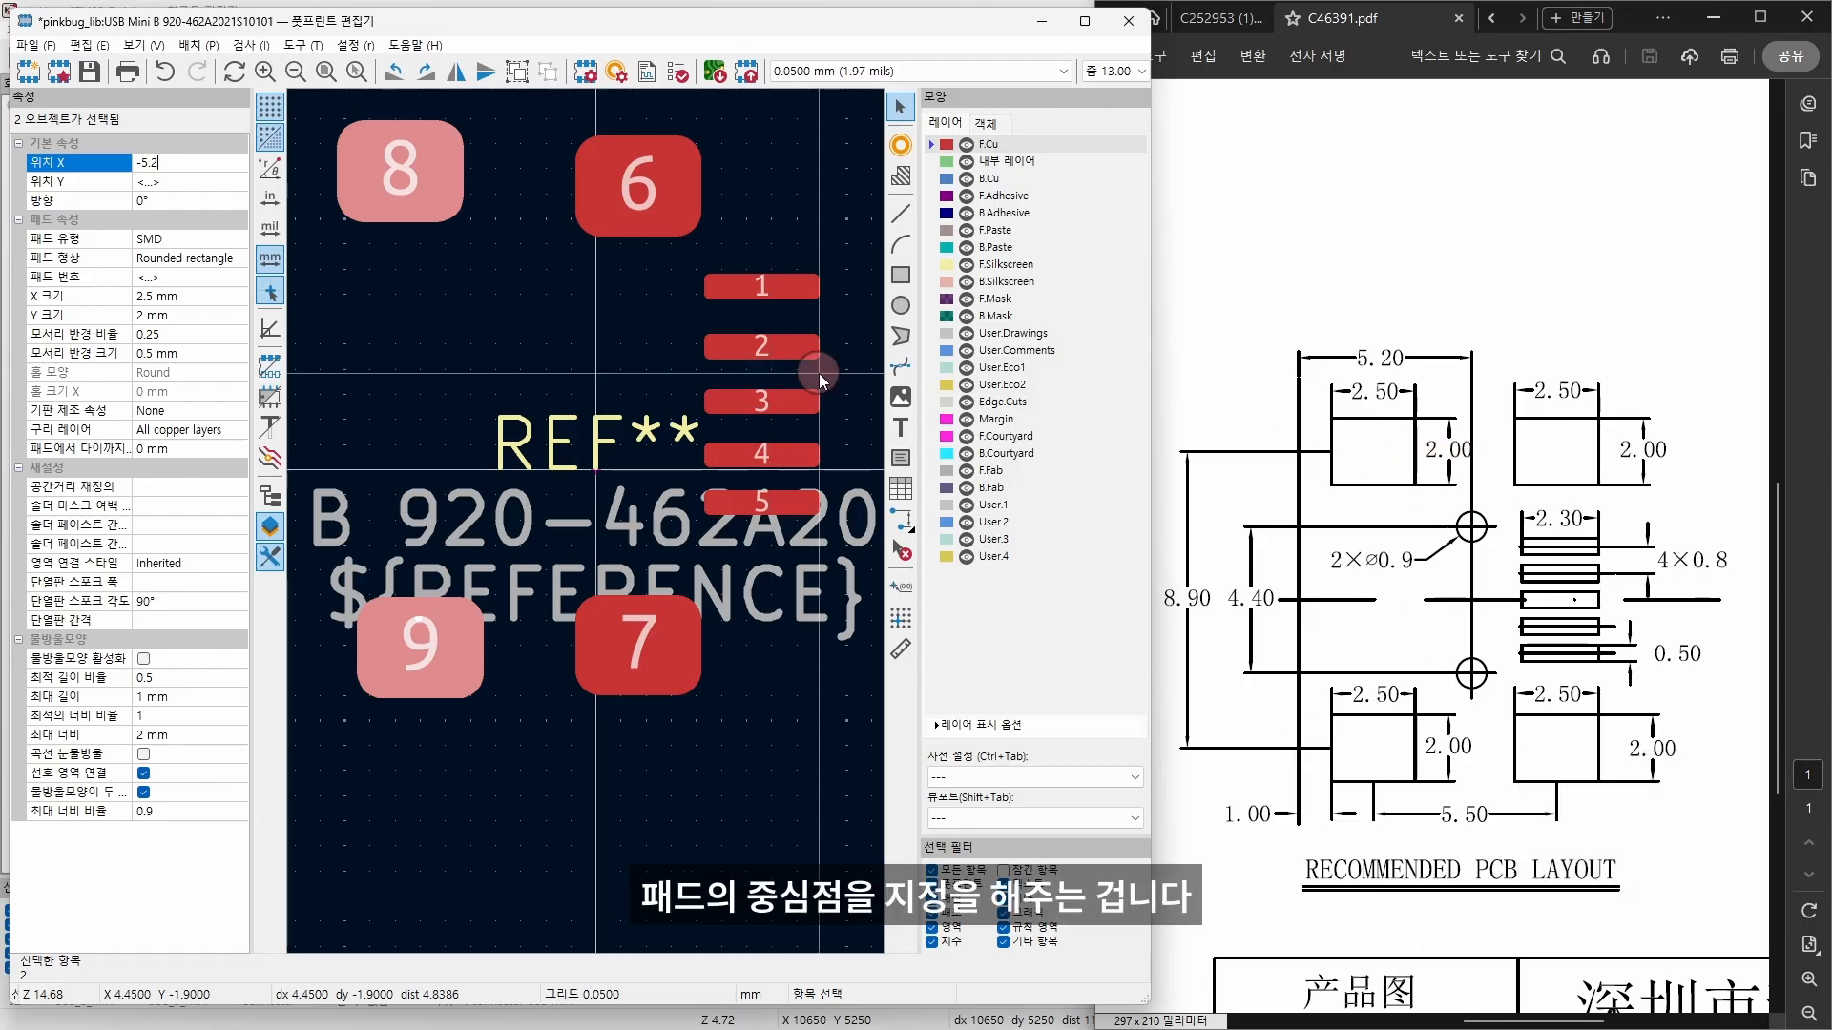
{"action": "type", "text": "+1"}
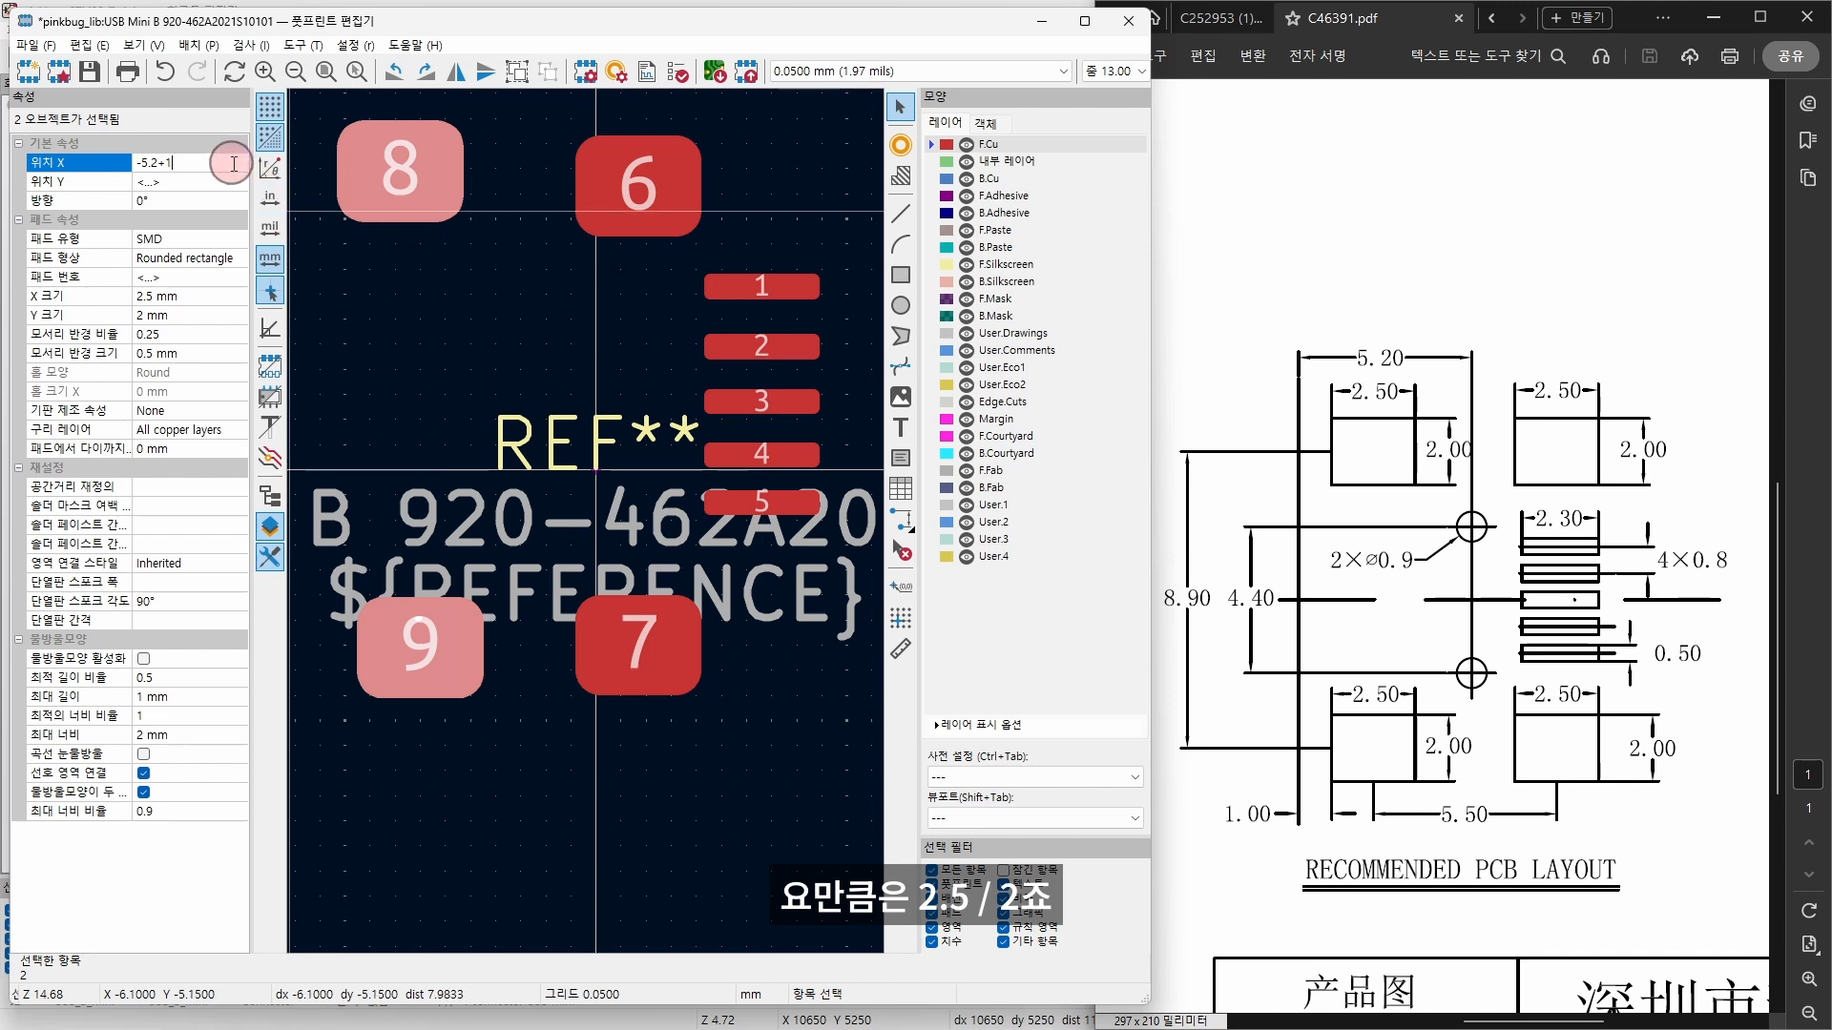
{"action": "type", "text": "+"}
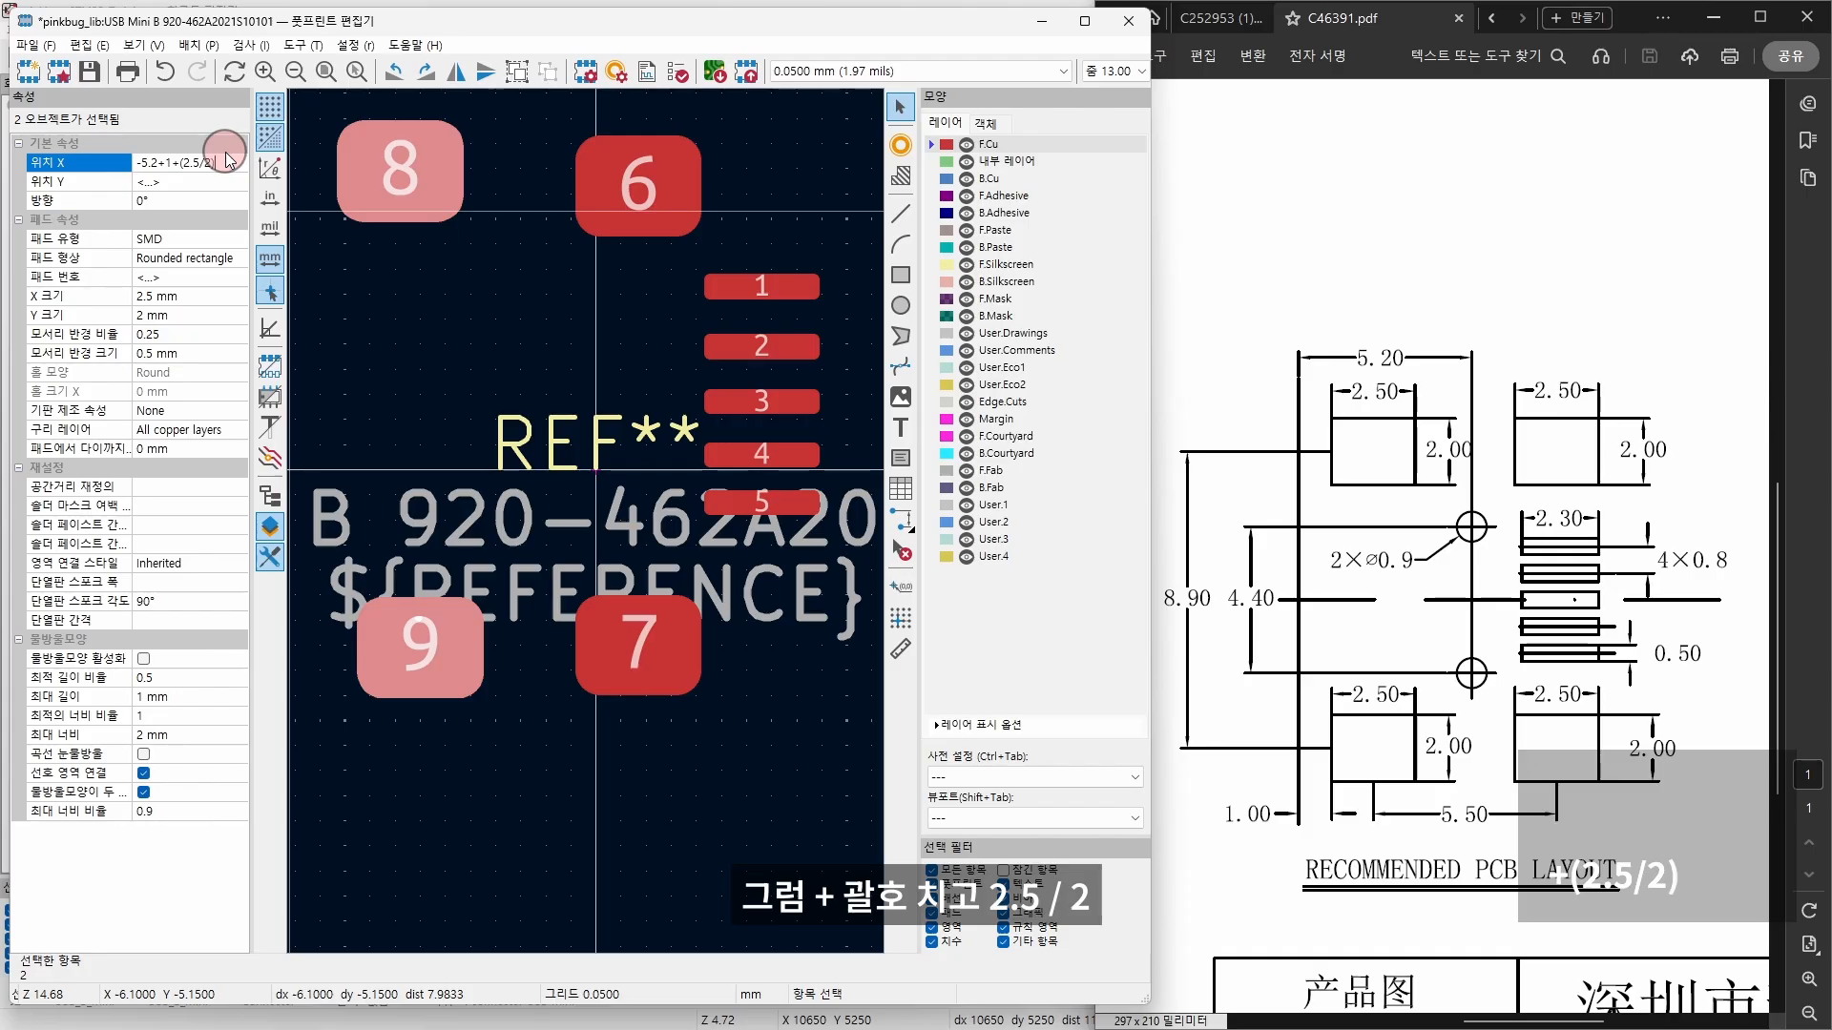
{"action": "type", "text": "(2.5/2)"}
{"action": "key", "text": "Return"}
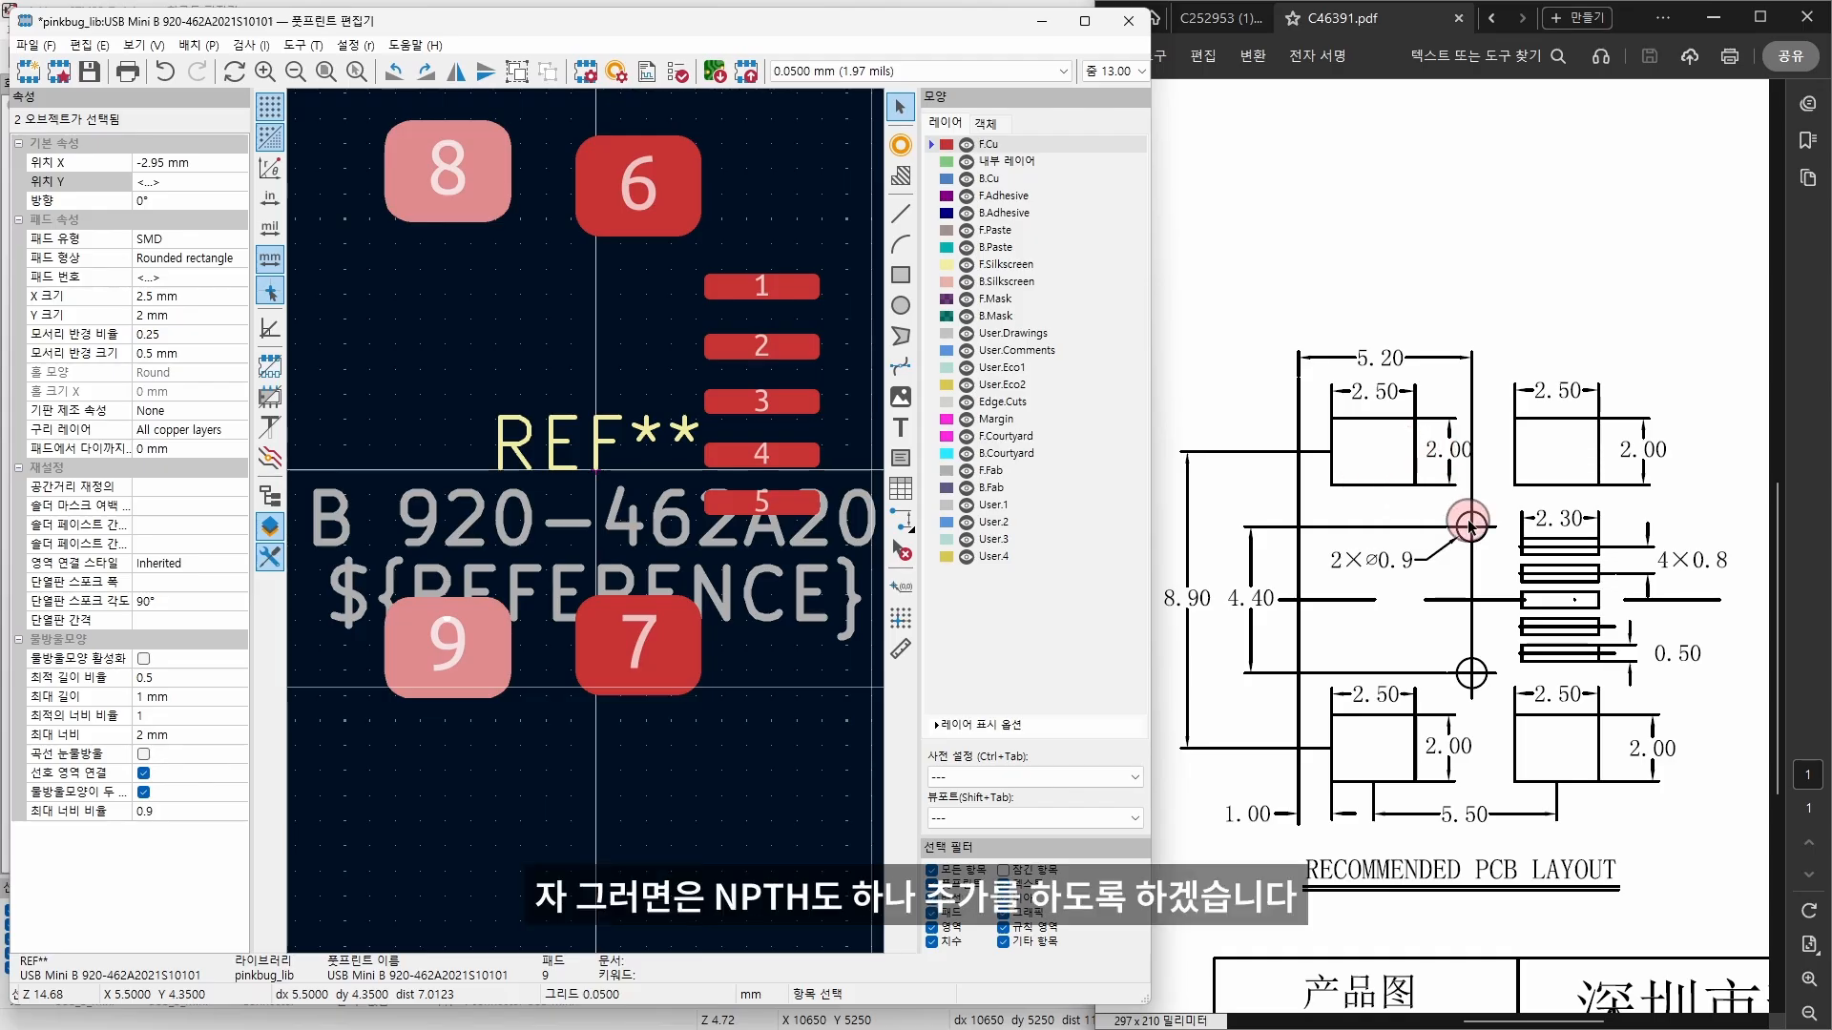
{"action": "left_click", "coordinate": [585, 307]}
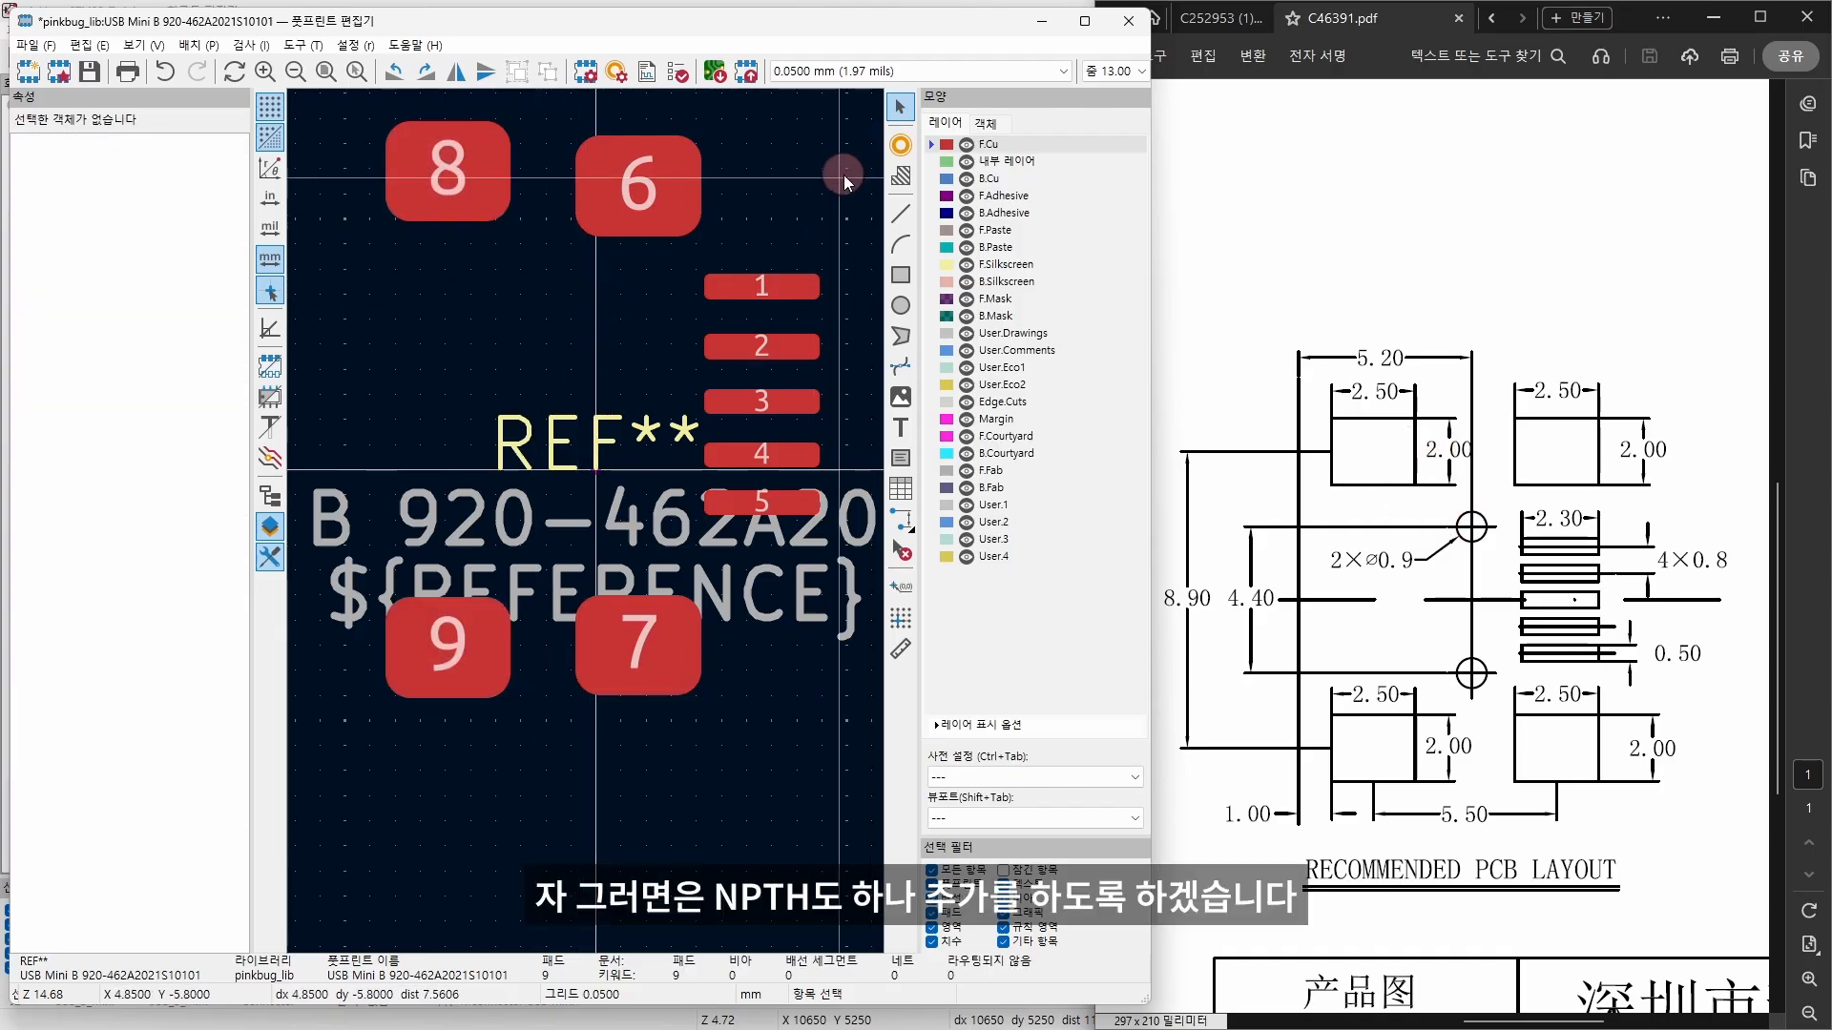
Step: Set the default pad type to NPTH, mechanical with a round hole 0.9 mm in diameter, following the datasheet
{"action": "left_click", "coordinate": [616, 72]}
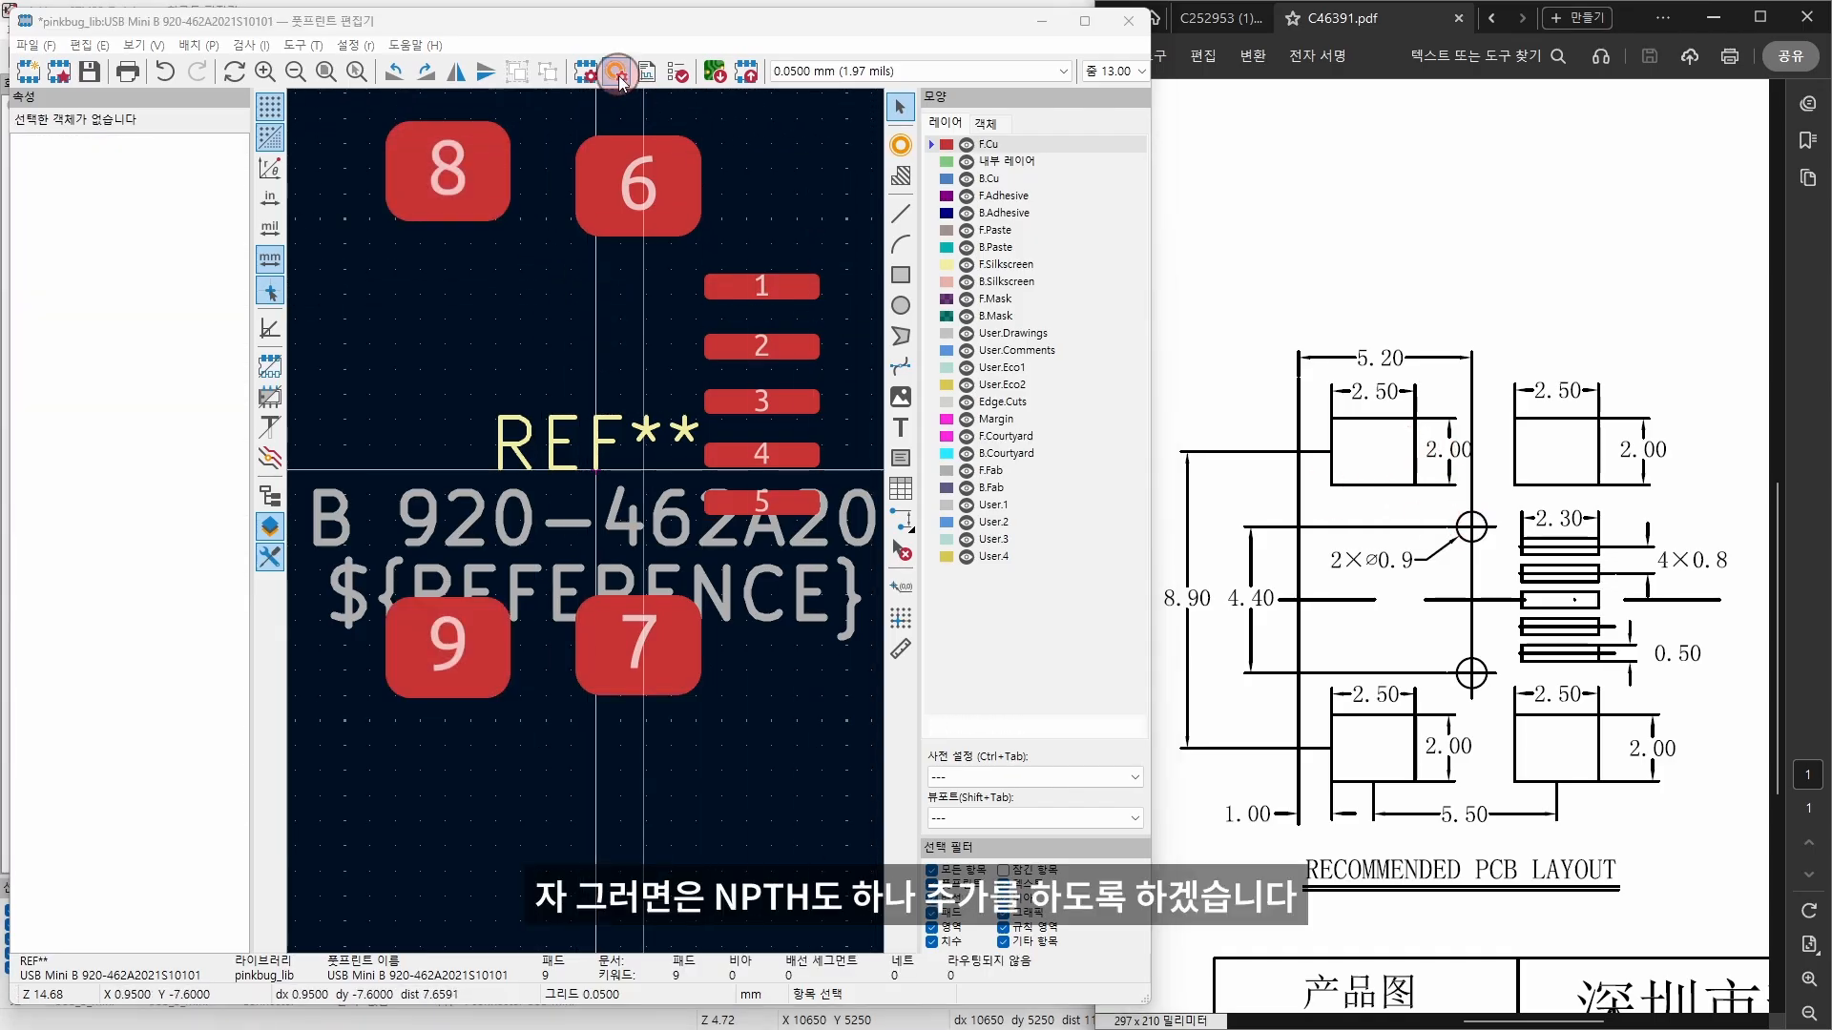
{"action": "left_click", "coordinate": [286, 286]}
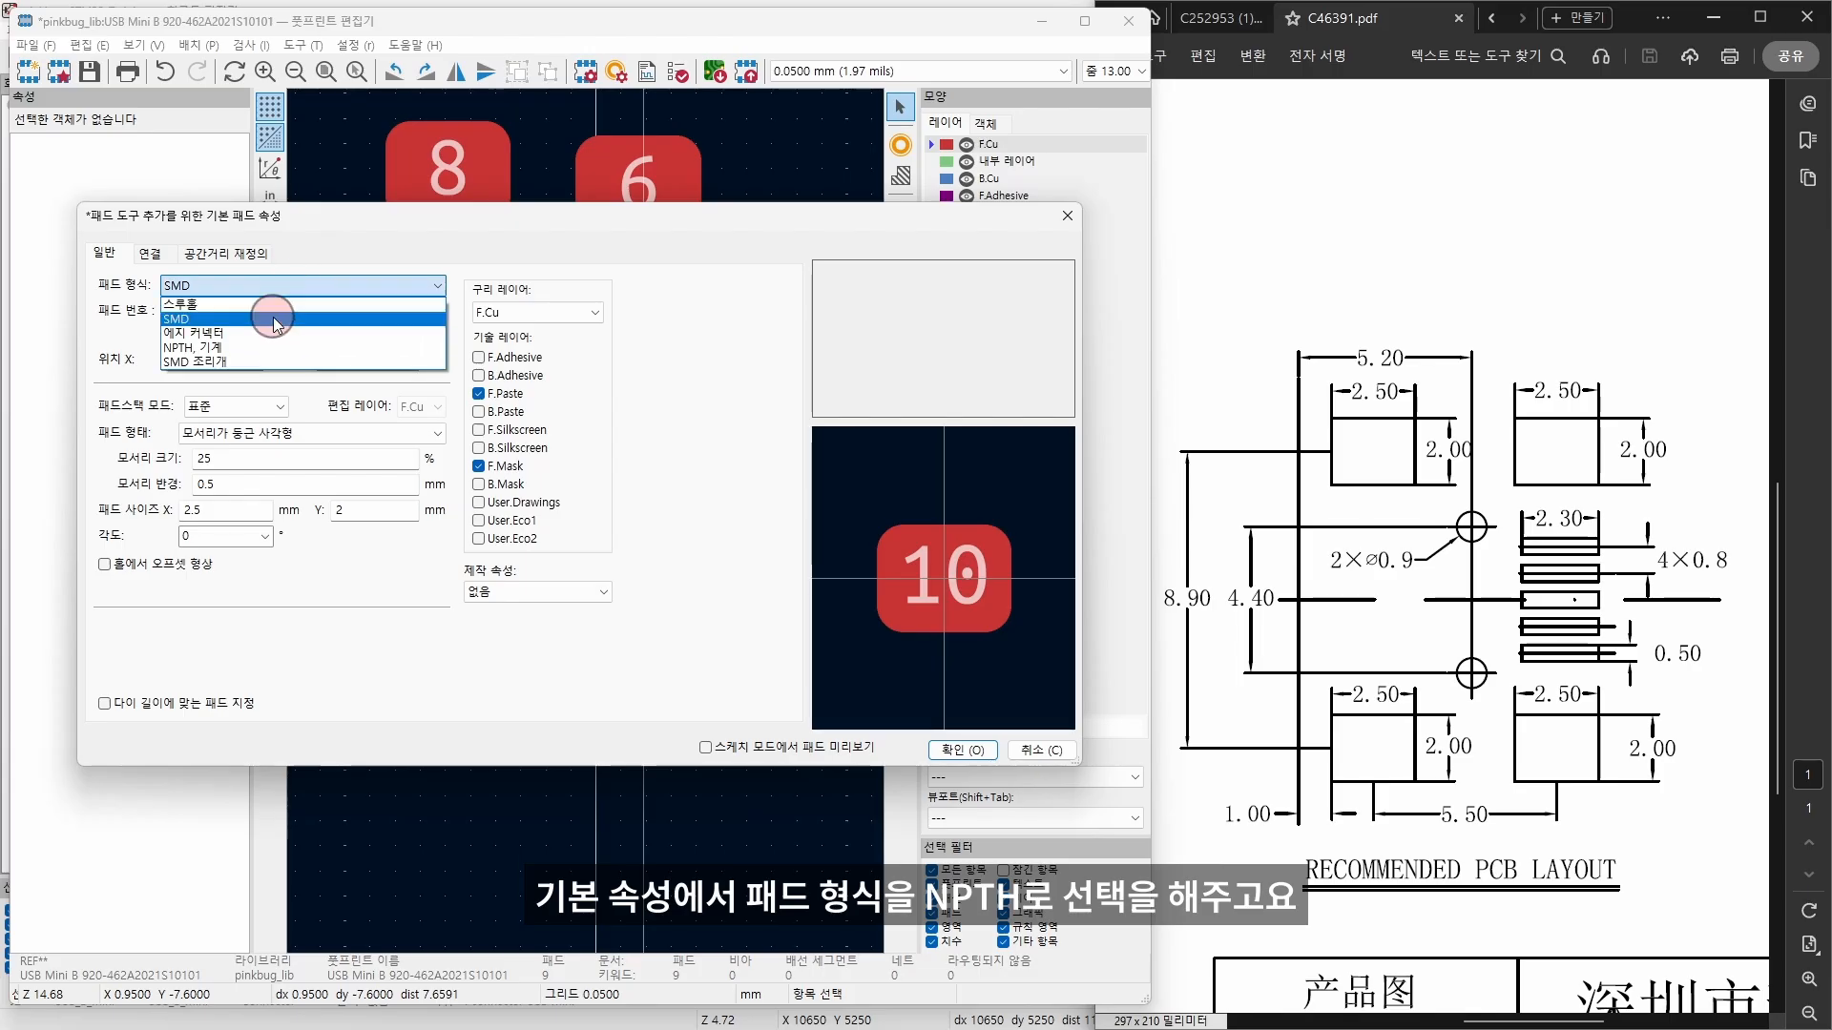
{"action": "left_click", "coordinate": [186, 349]}
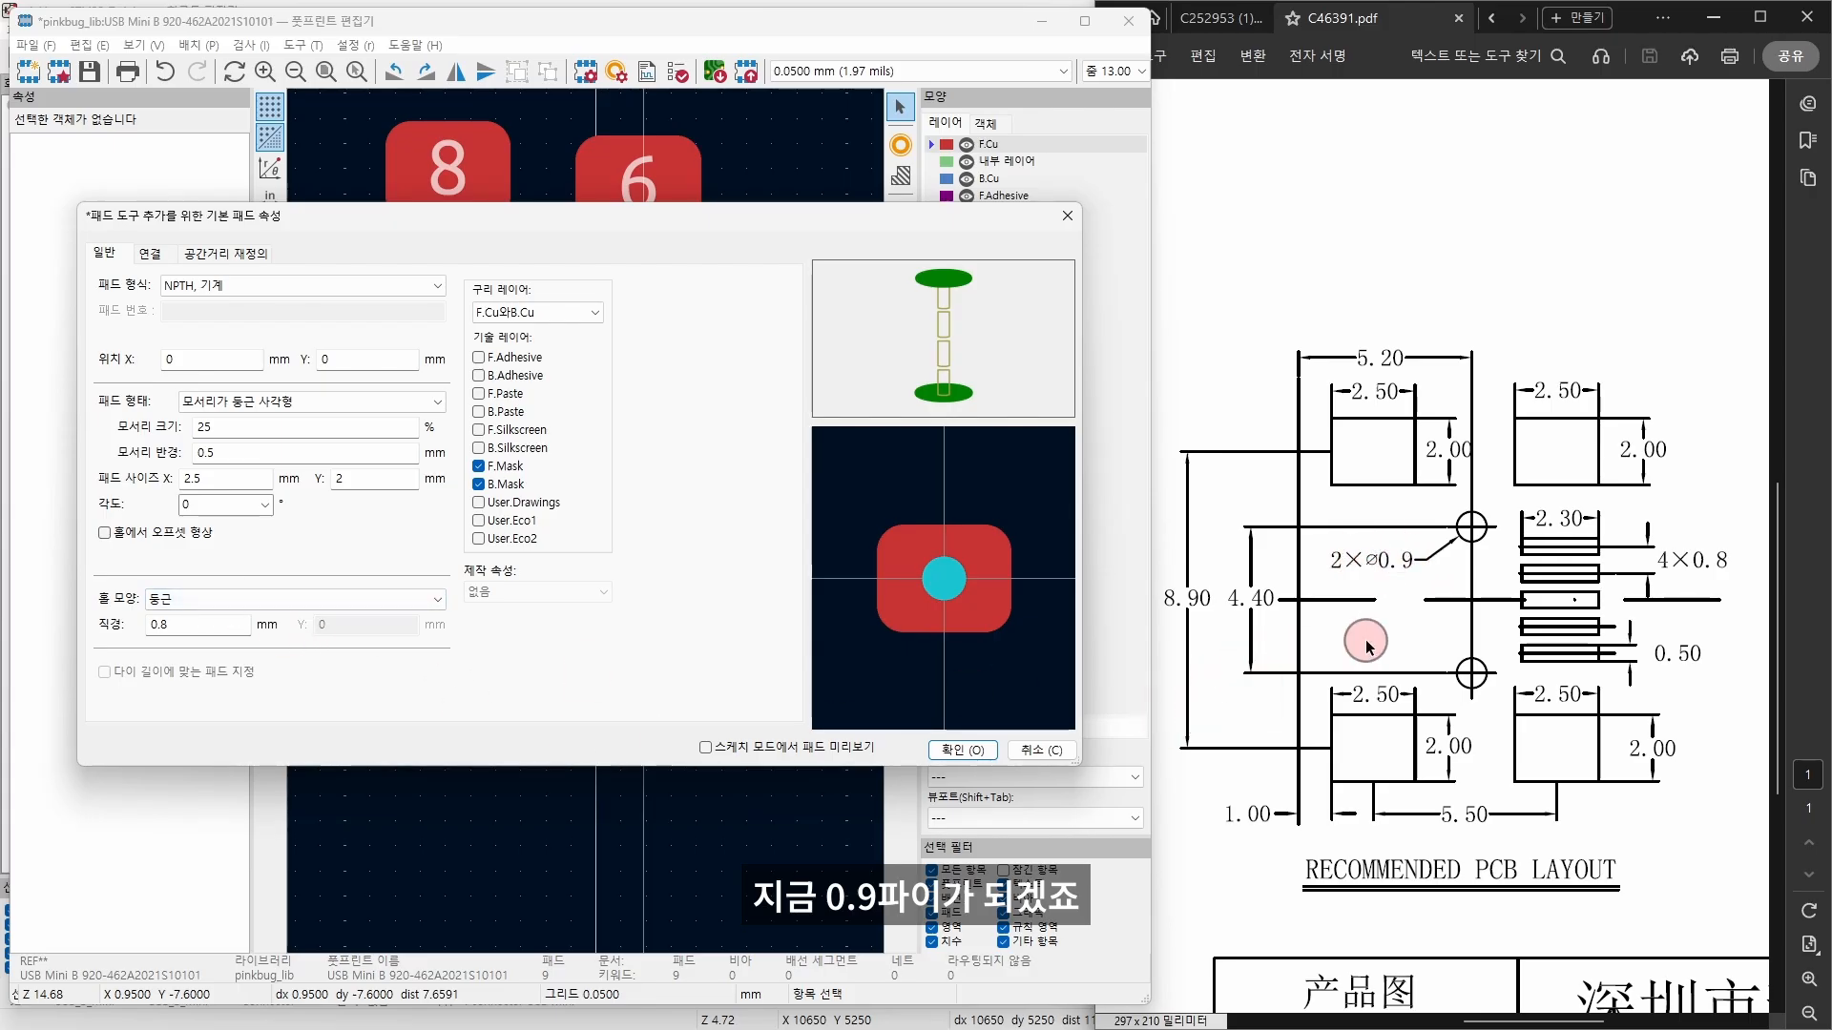
{"action": "scroll", "coordinate": [1415, 638], "scroll_direction": "up", "scroll_amount": 5}
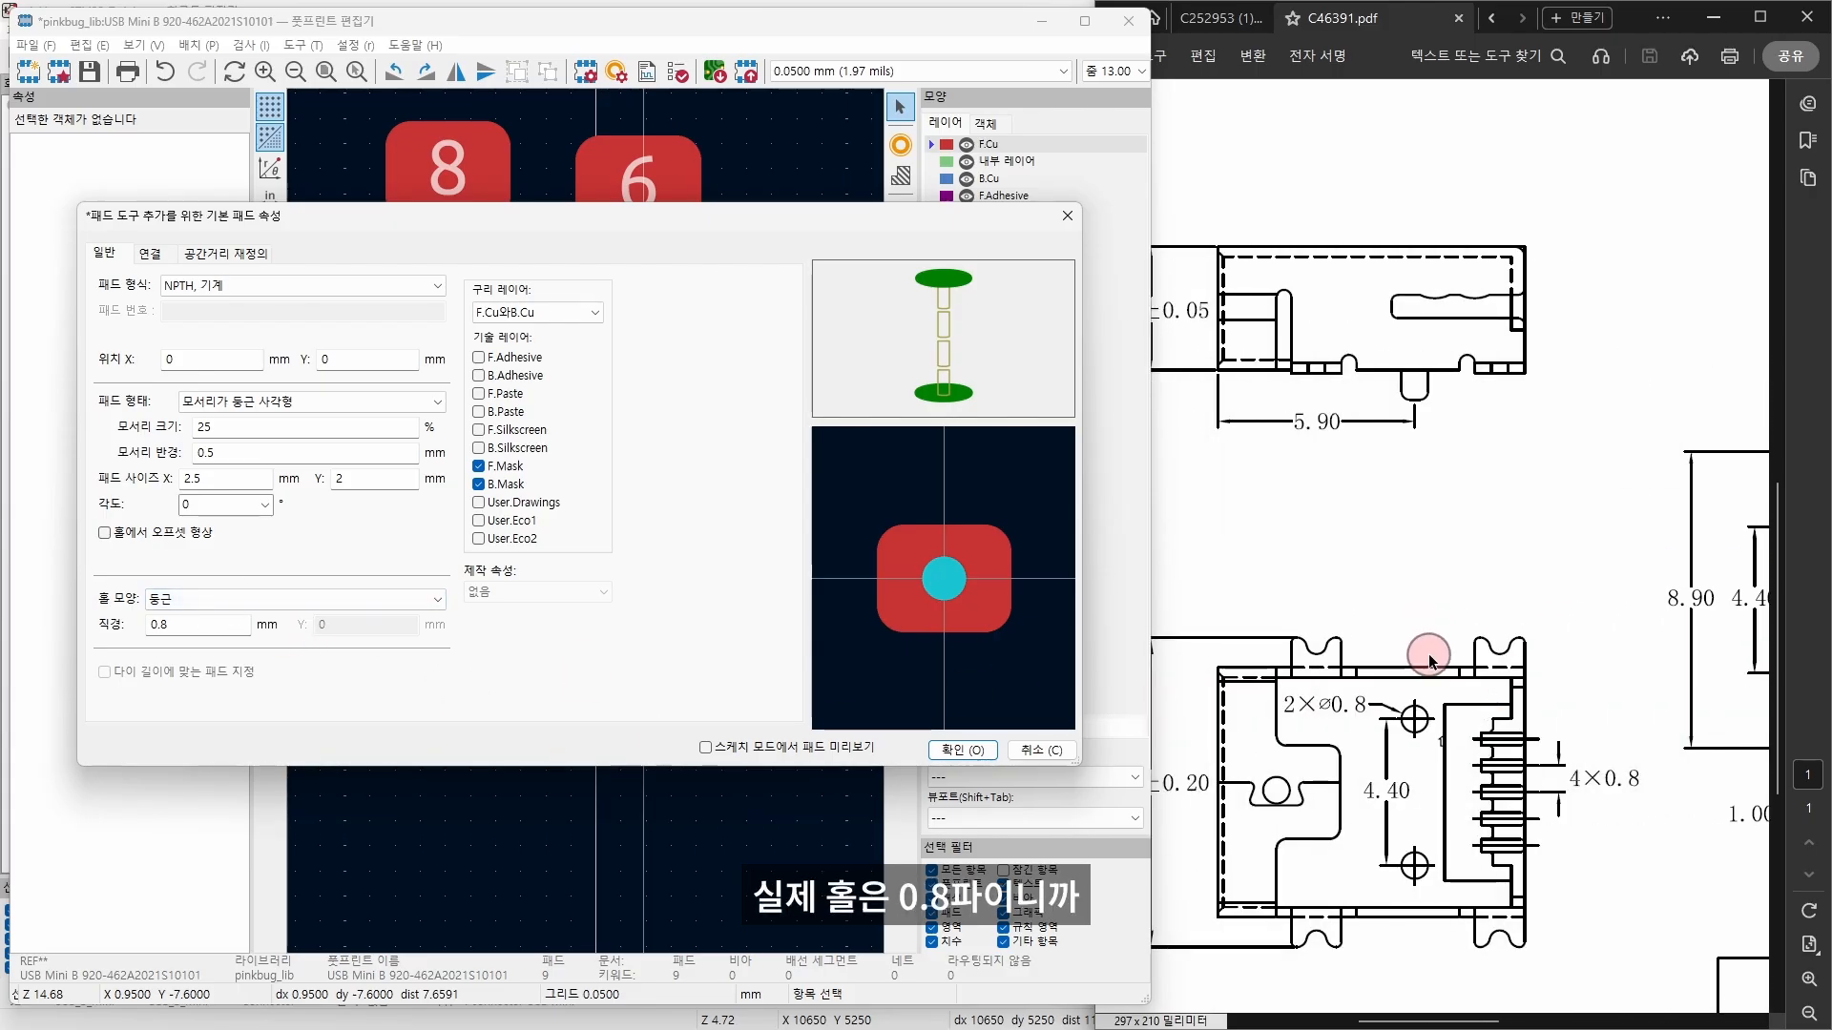
{"action": "scroll", "coordinate": [1568, 647], "scroll_direction": "down", "scroll_amount": 5}
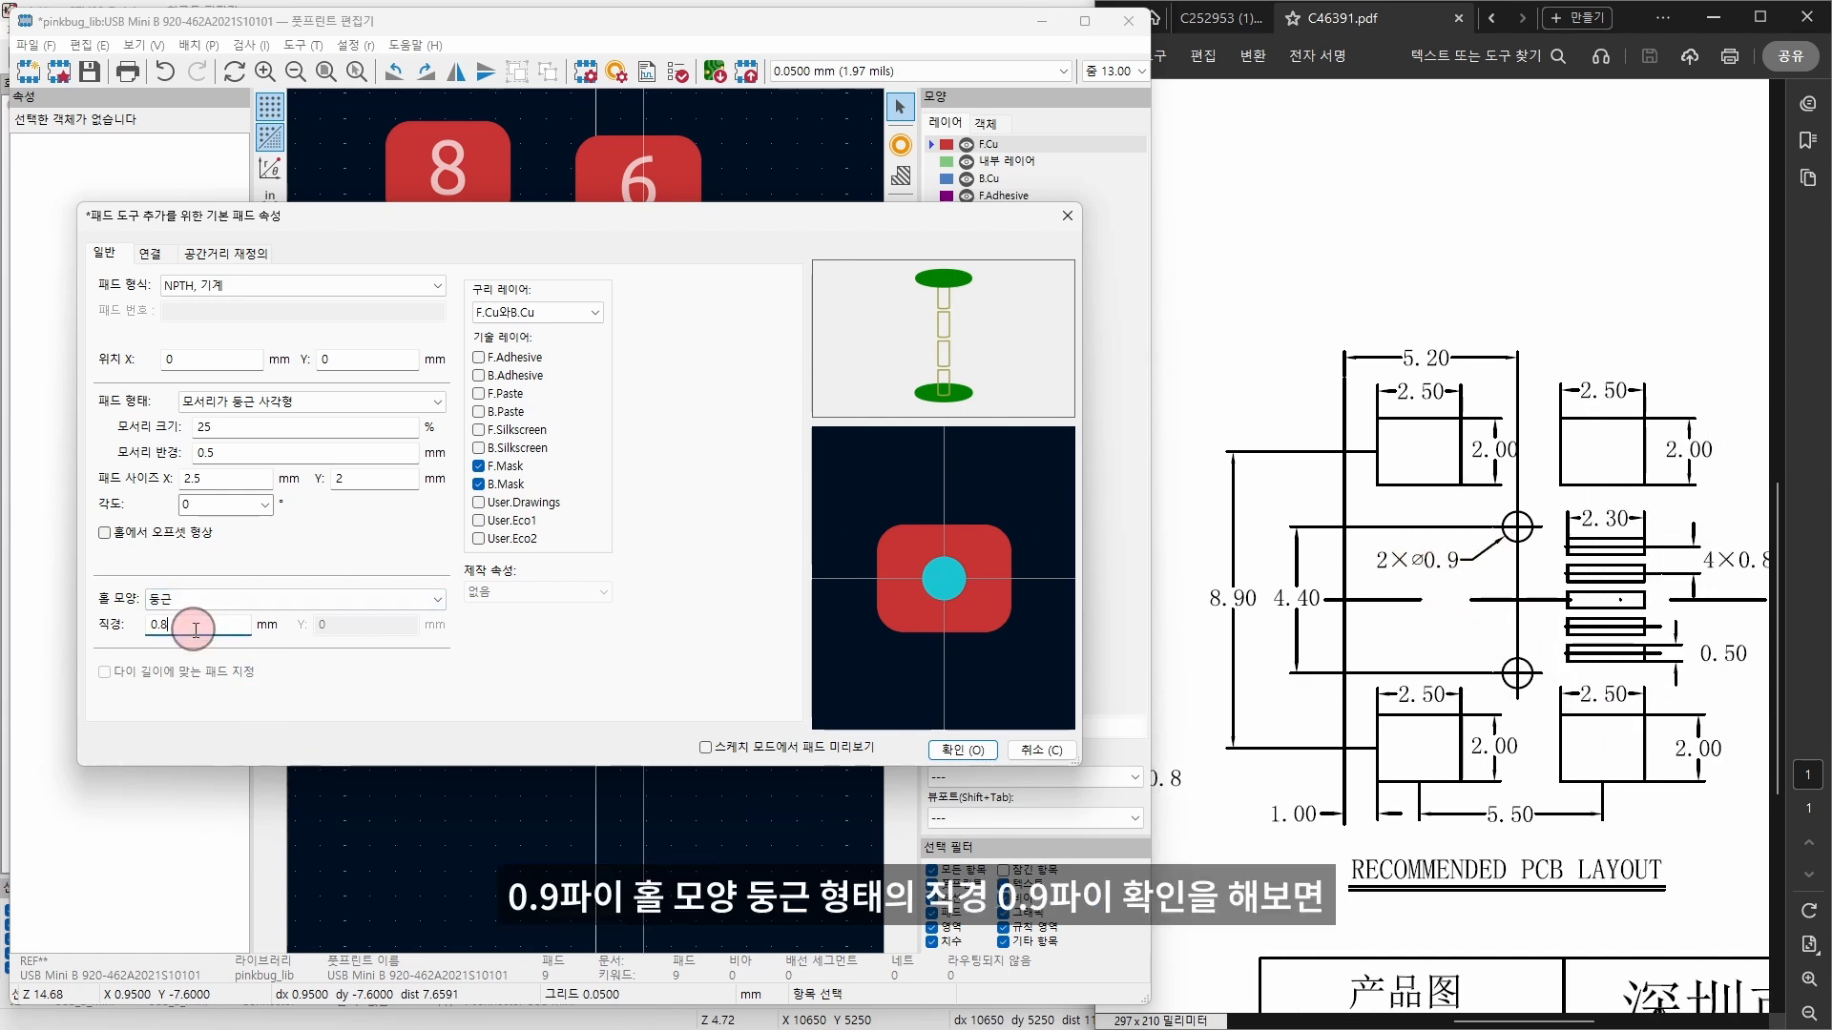
{"action": "left_click_drag", "start_coordinate": [195, 630], "coordinate": [68, 644]}
{"action": "type", "text": "0."}
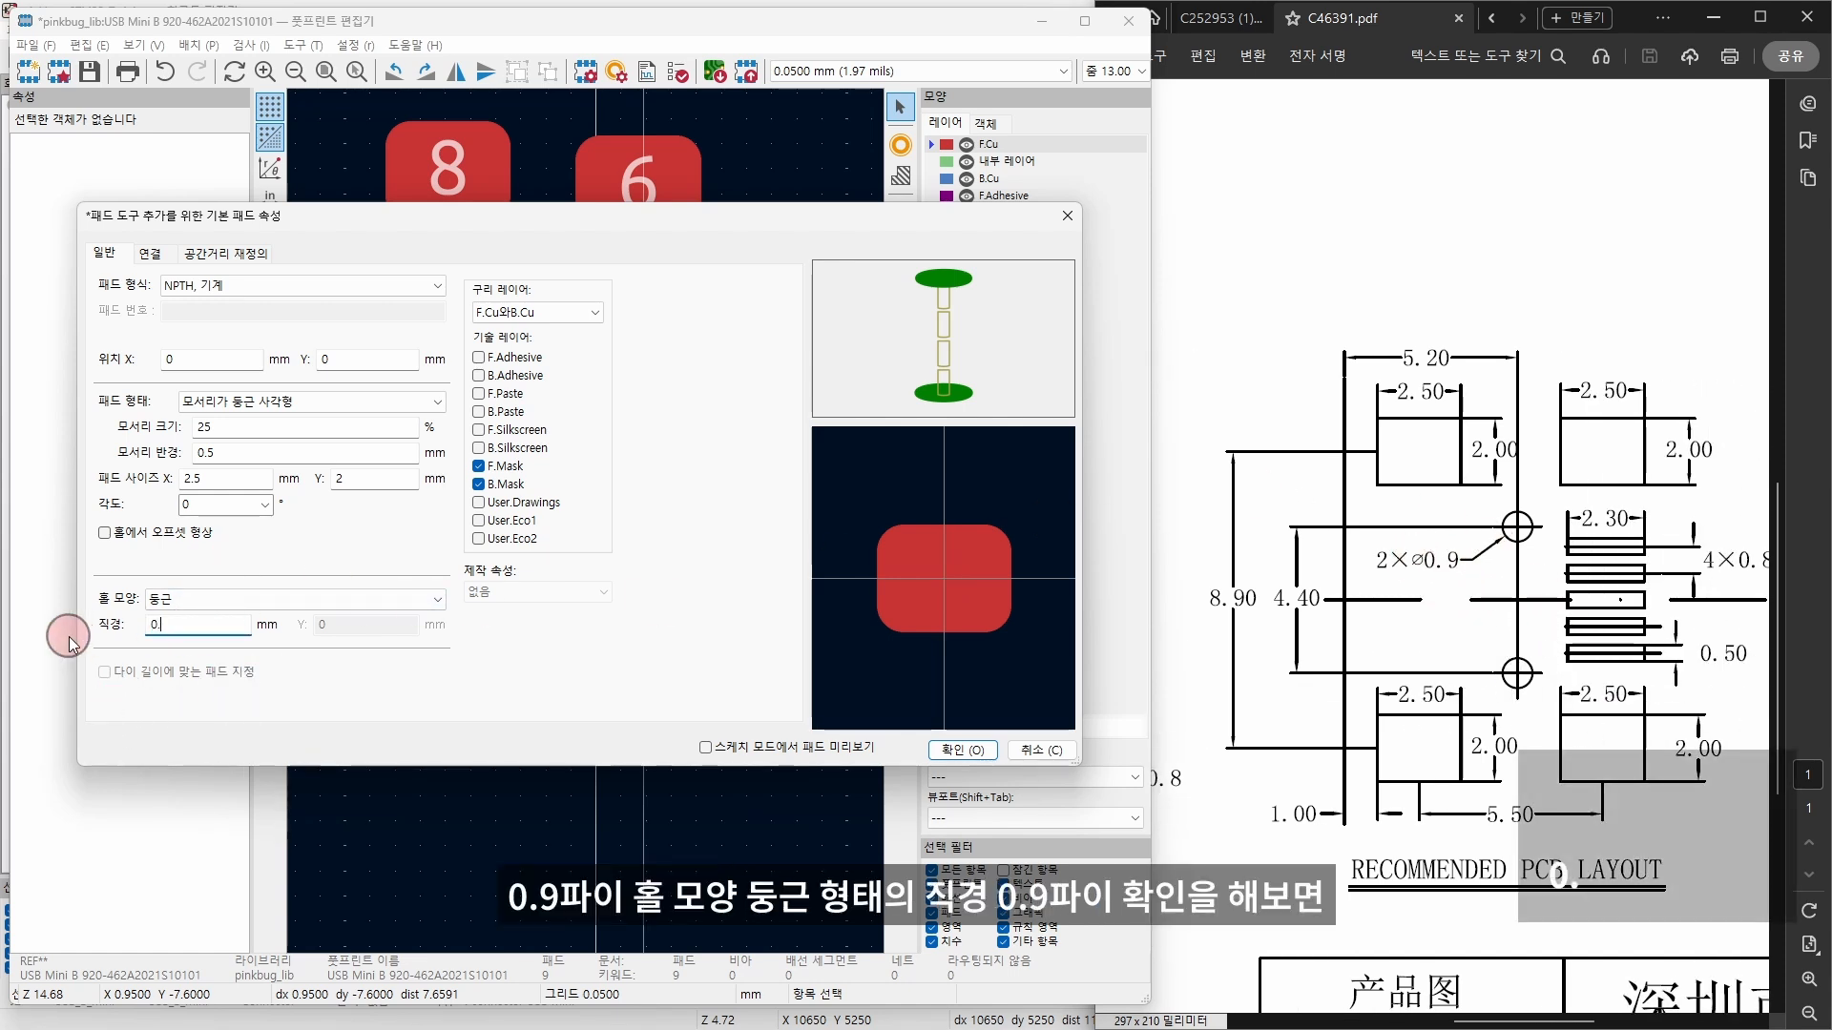
{"action": "type", "text": "9"}
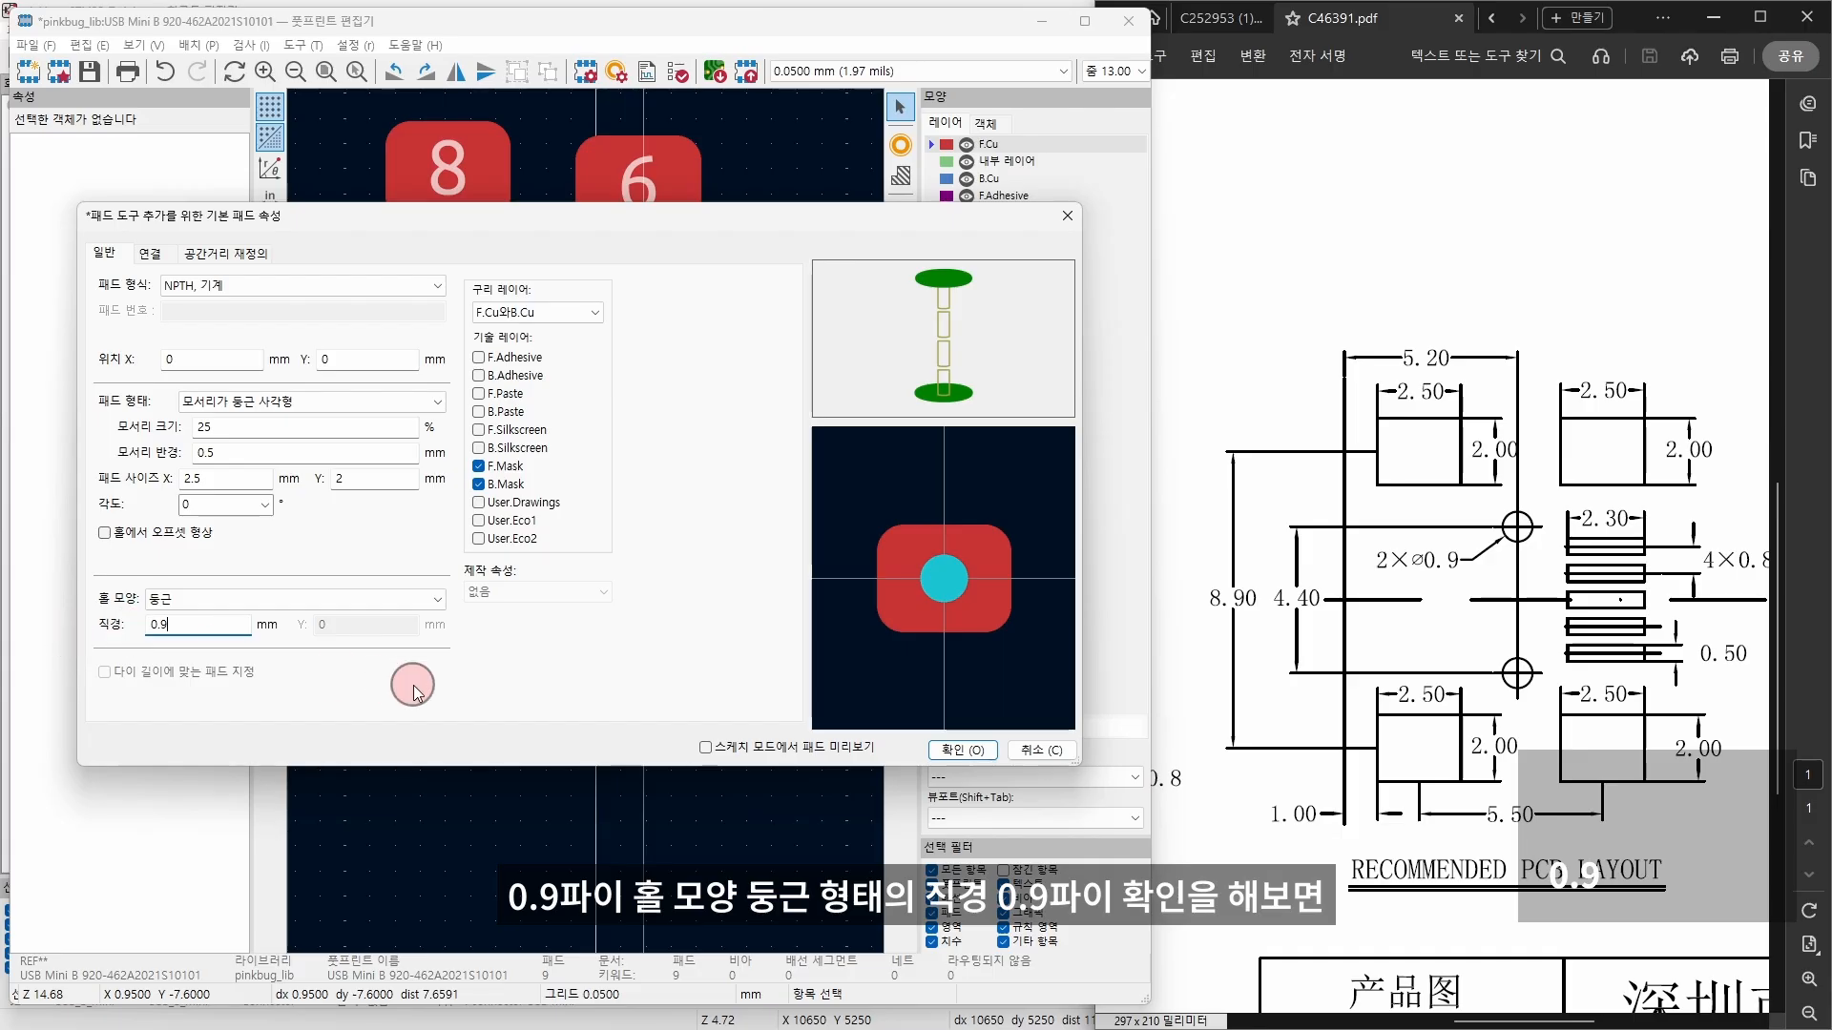
{"action": "left_click", "coordinate": [961, 750]}
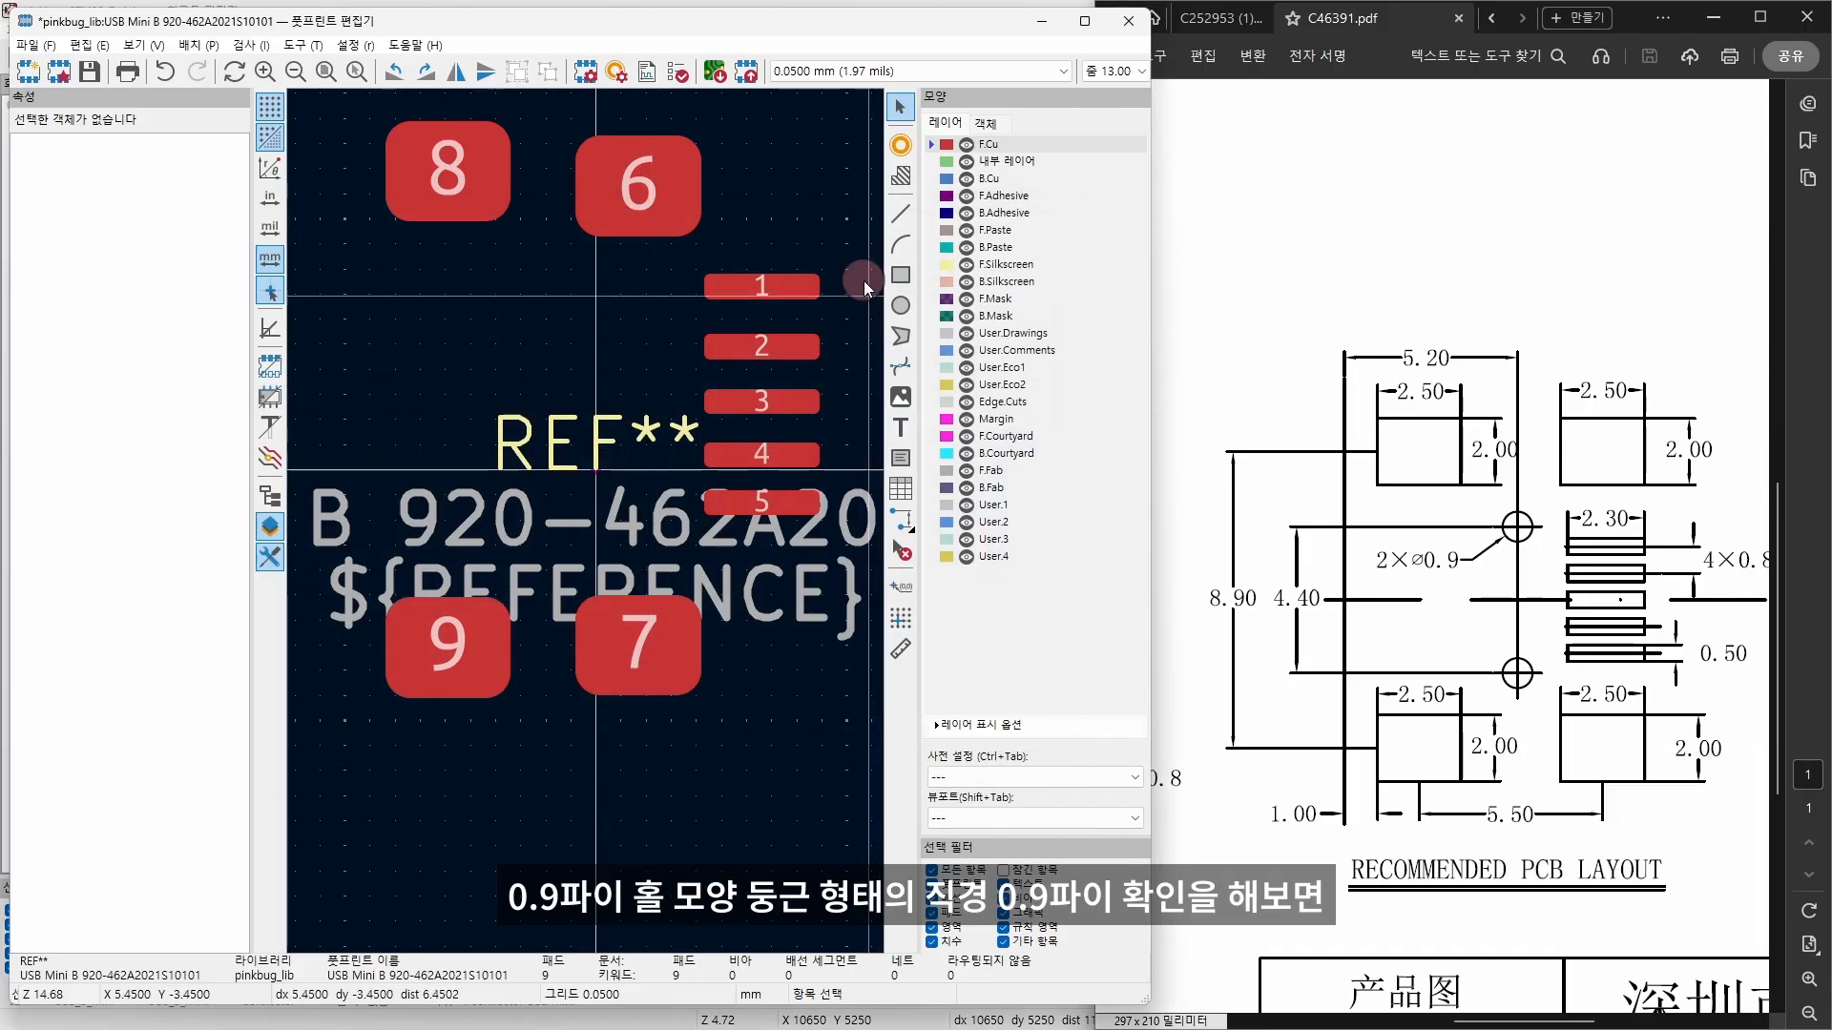
Step: Place one NPTH pad above the REF** text at about X -1.05 mm, Y -2.55 mm and select it
{"action": "left_click", "coordinate": [899, 145]}
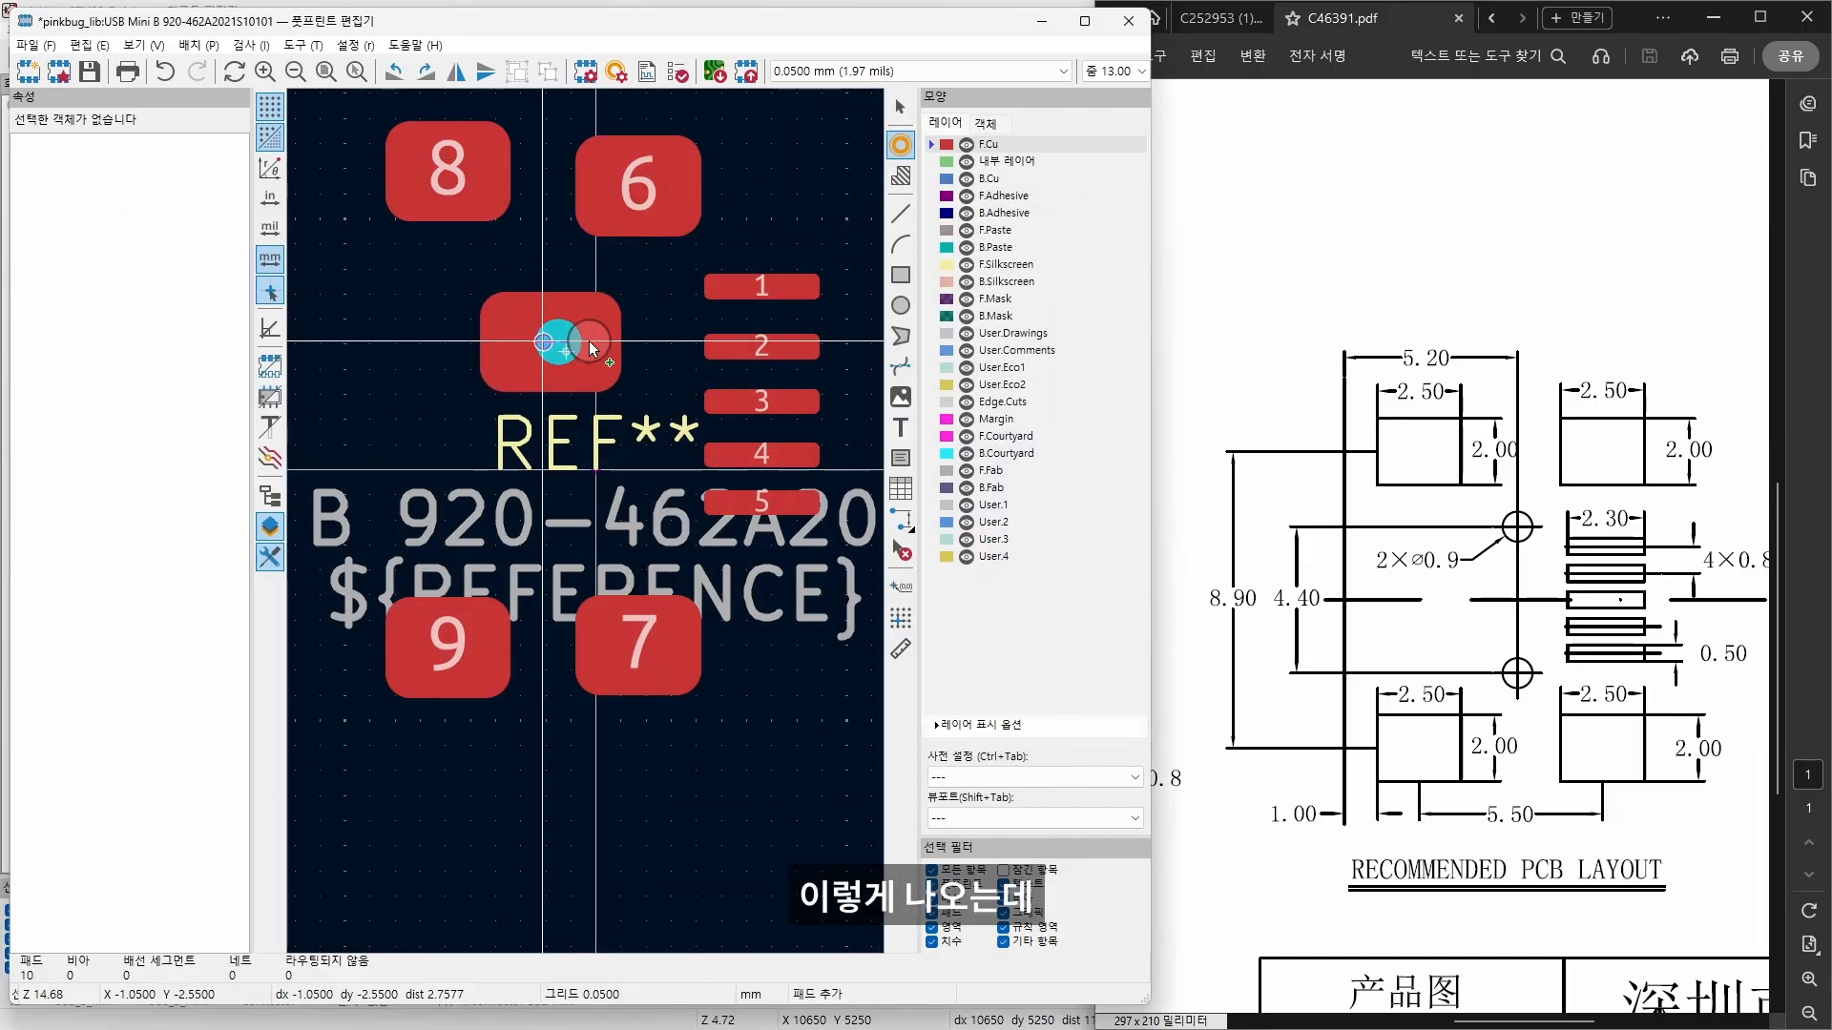
{"action": "left_click", "coordinate": [543, 341]}
{"action": "key", "text": "Escape"}
{"action": "left_click", "coordinate": [588, 334]}
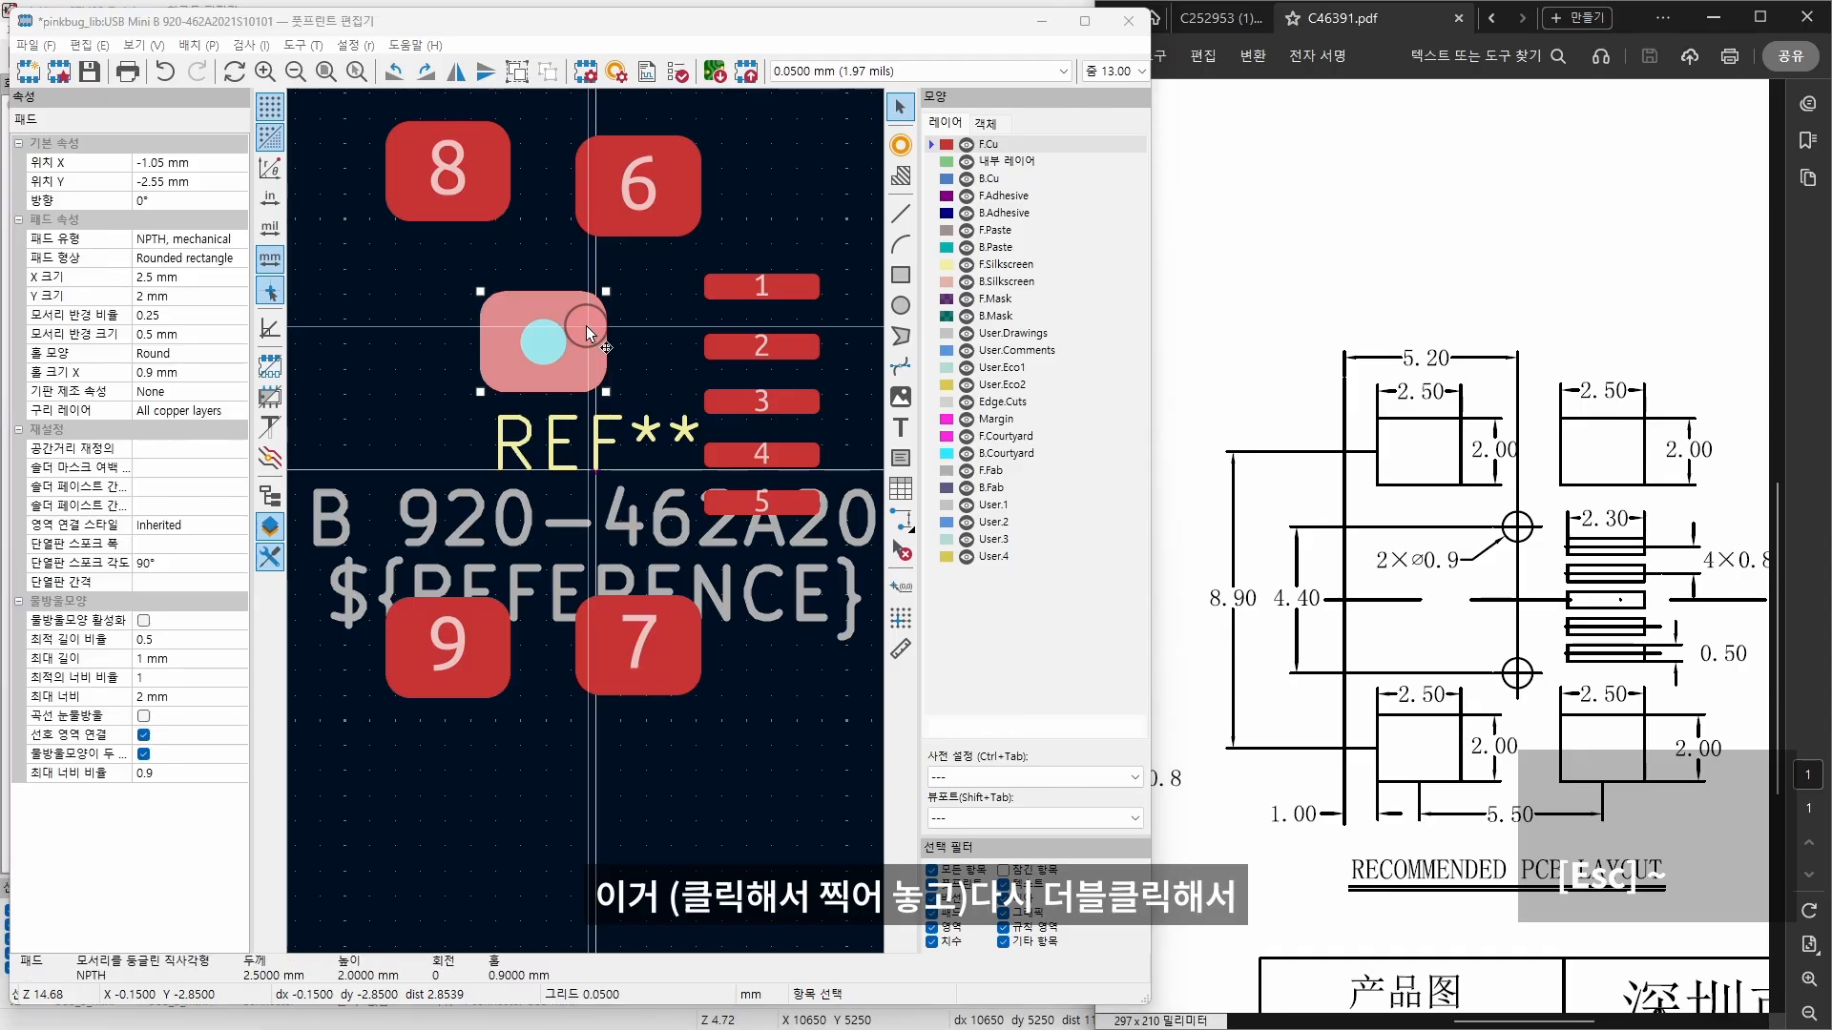
{"action": "key", "text": "e"}
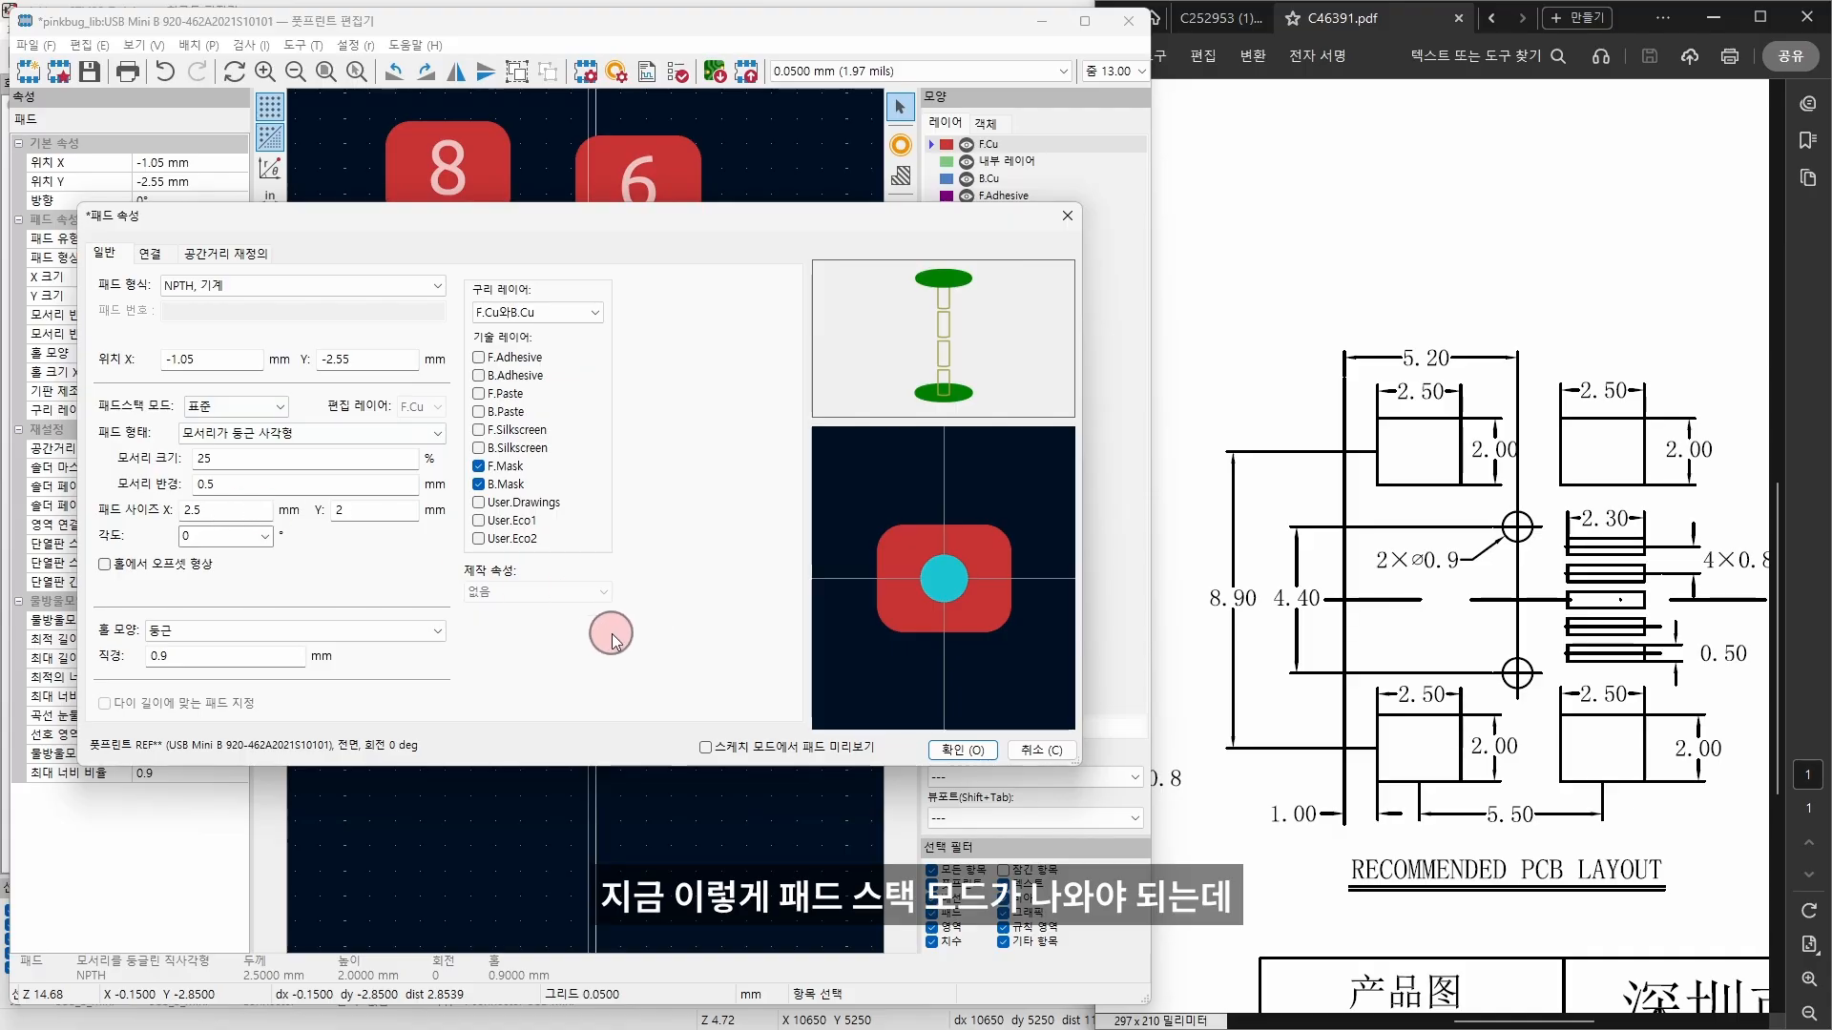
{"action": "left_click", "coordinate": [1042, 750]}
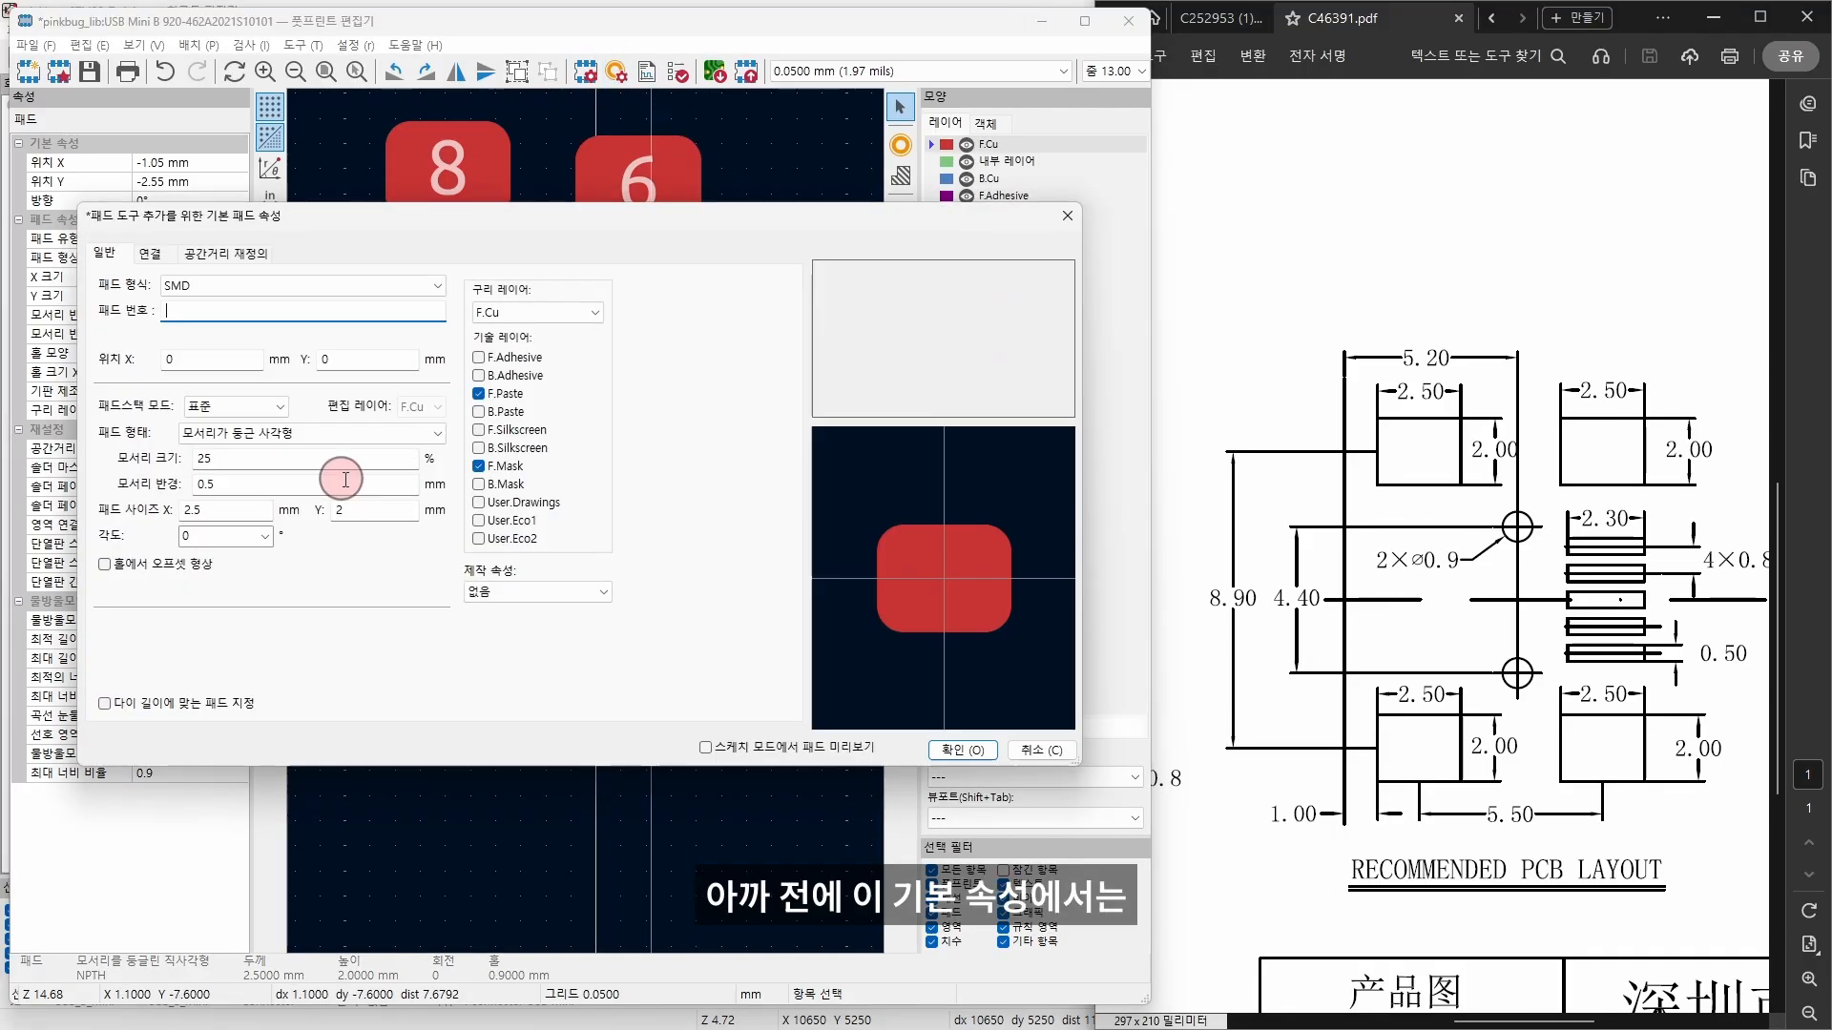
{"action": "left_click", "coordinate": [182, 285]}
{"action": "left_click", "coordinate": [211, 355]}
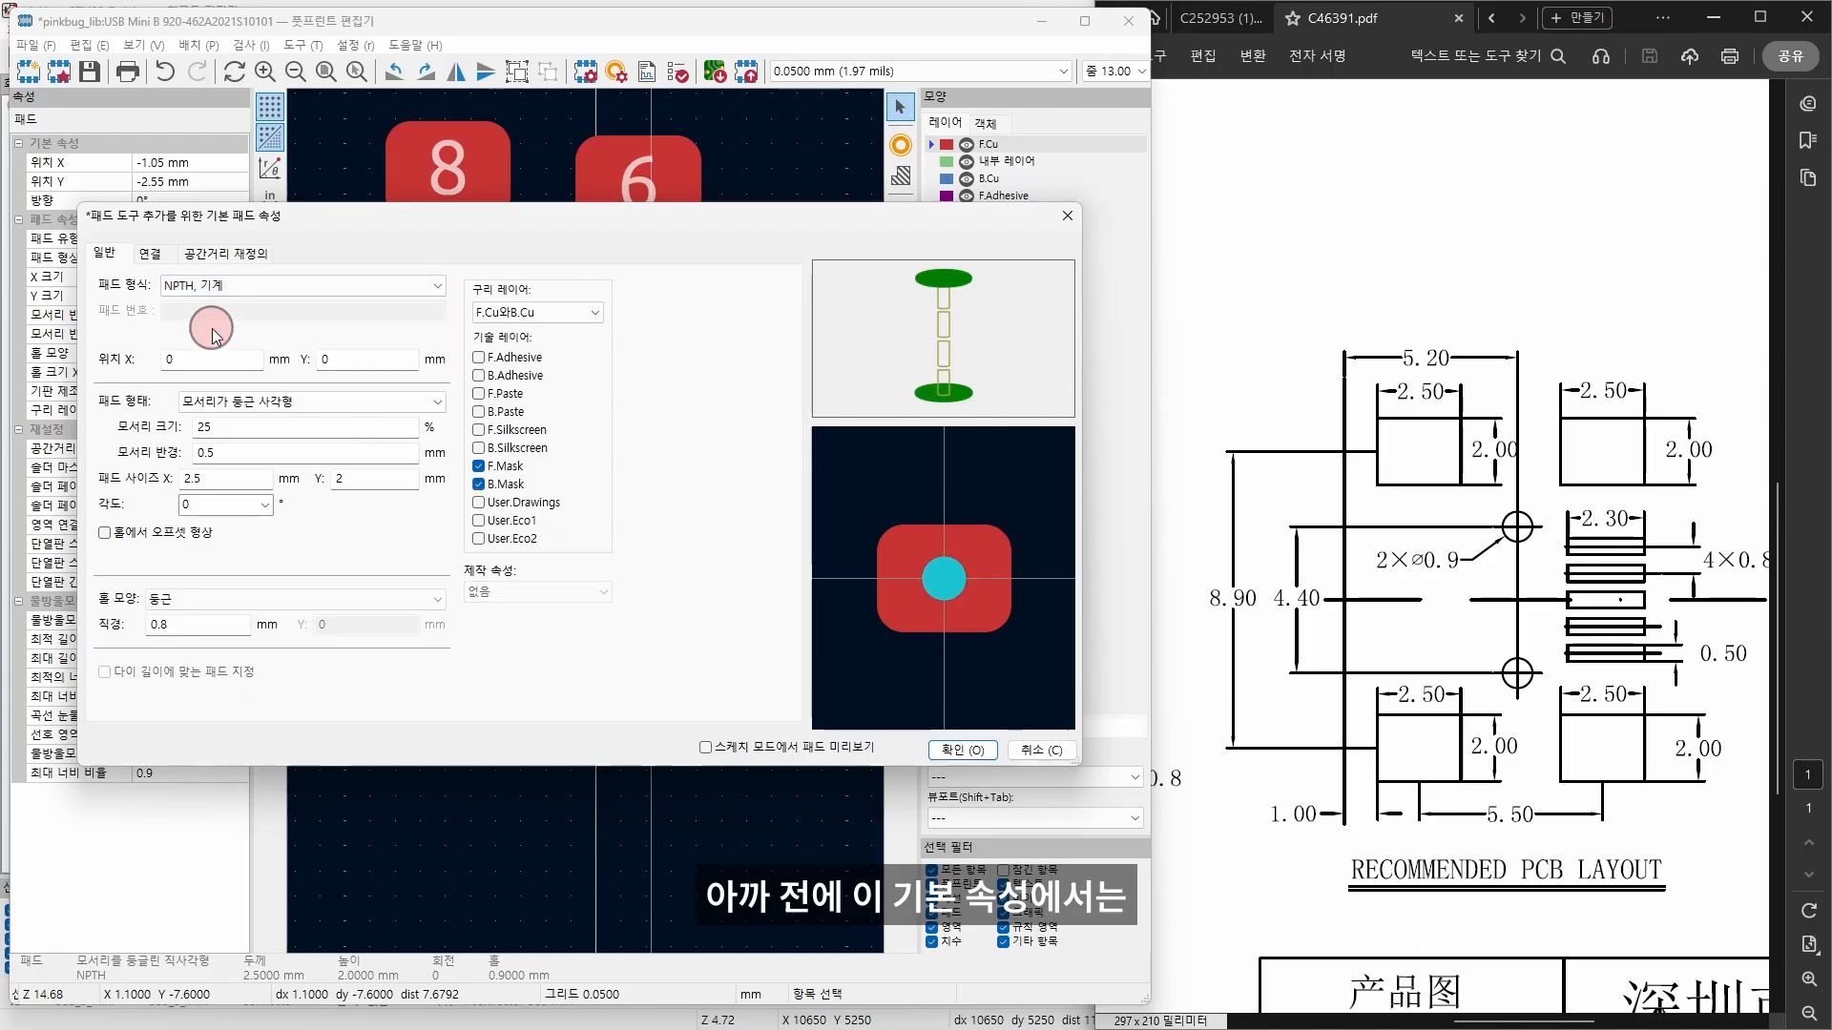
{"action": "left_click", "coordinate": [204, 400]}
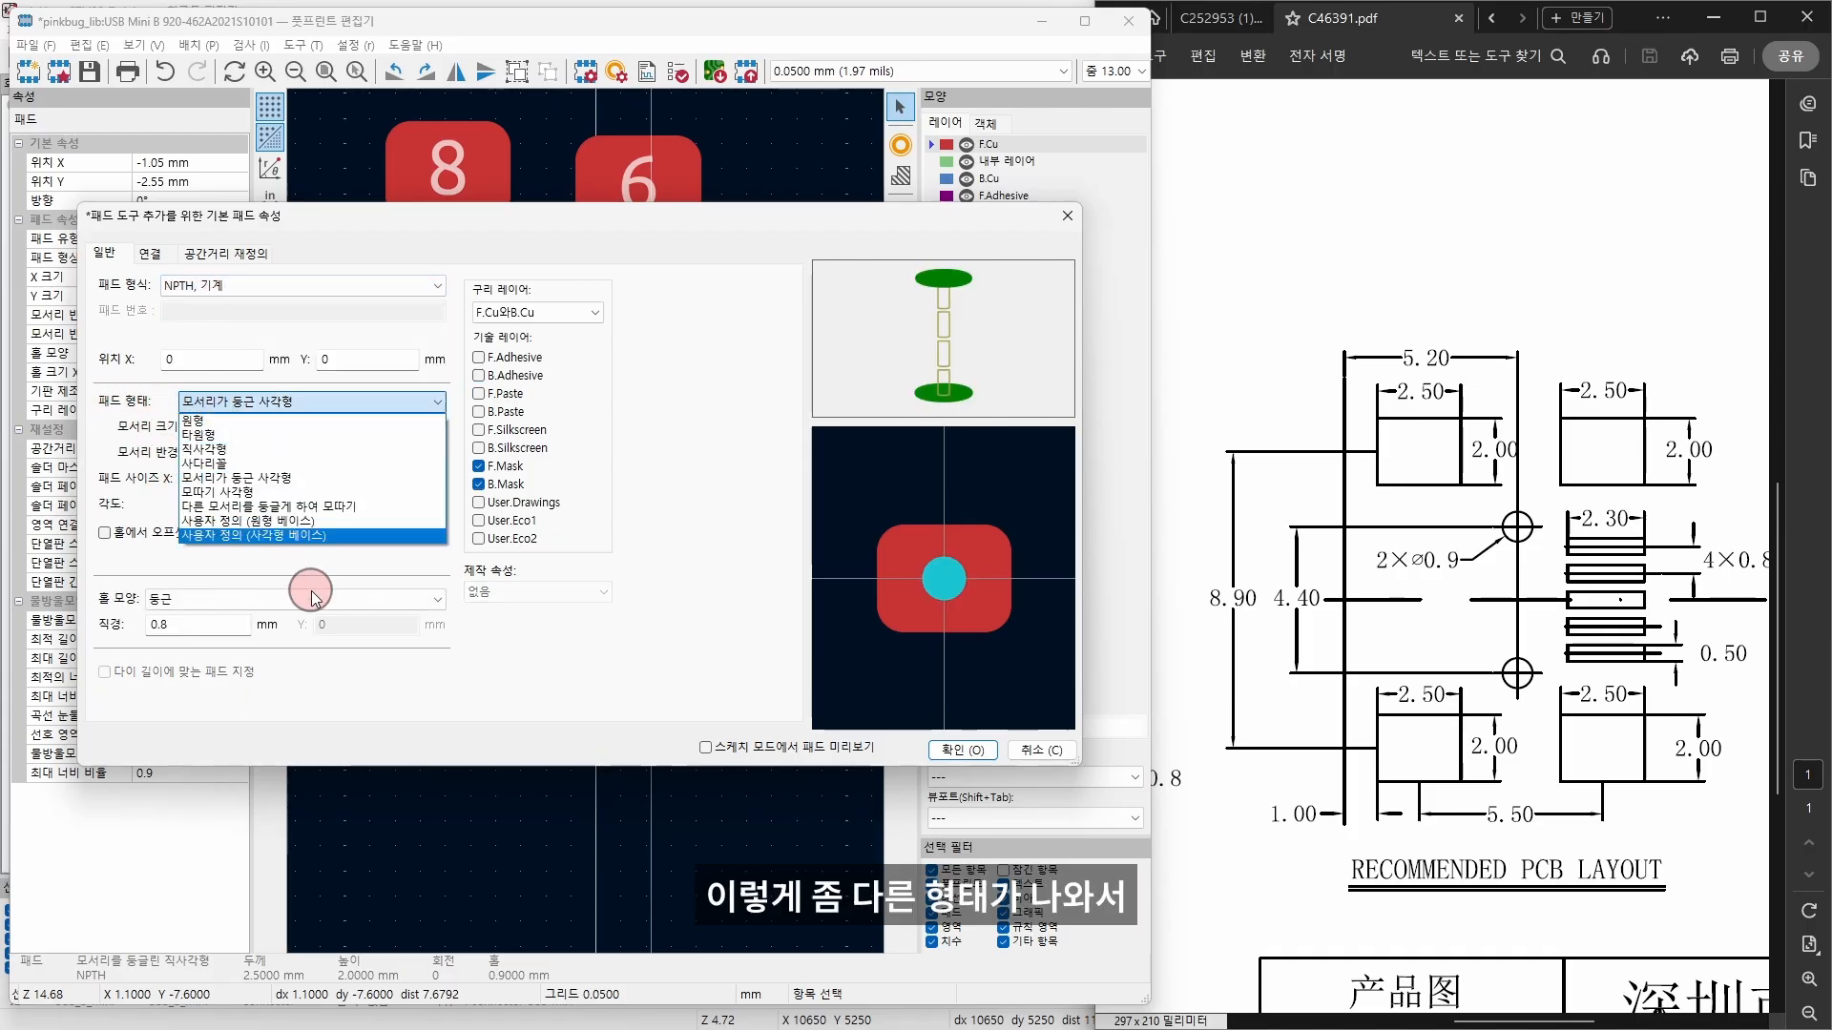
{"action": "left_click", "coordinate": [750, 610]}
{"action": "left_click", "coordinate": [963, 750]}
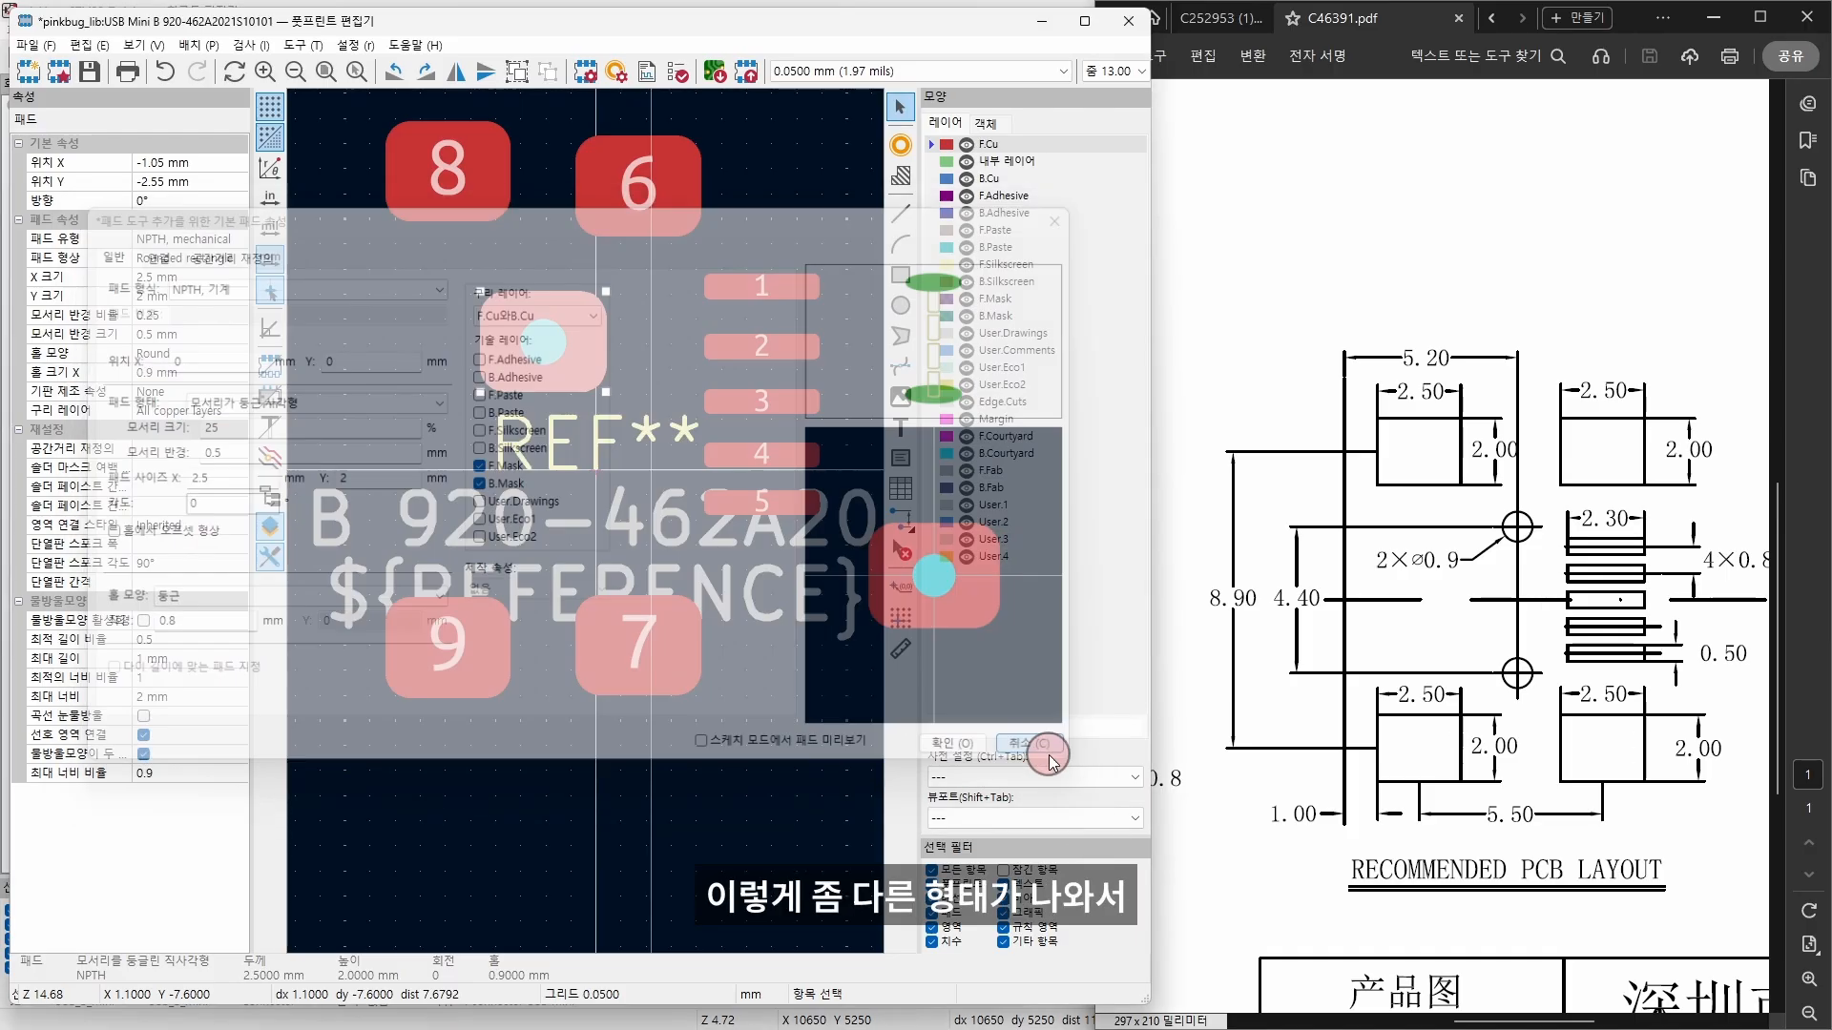
Step: Change the placed NPTH pad's shape to a circle with a pad diameter of 0.9 mm
{"action": "double_click", "coordinate": [555, 351]}
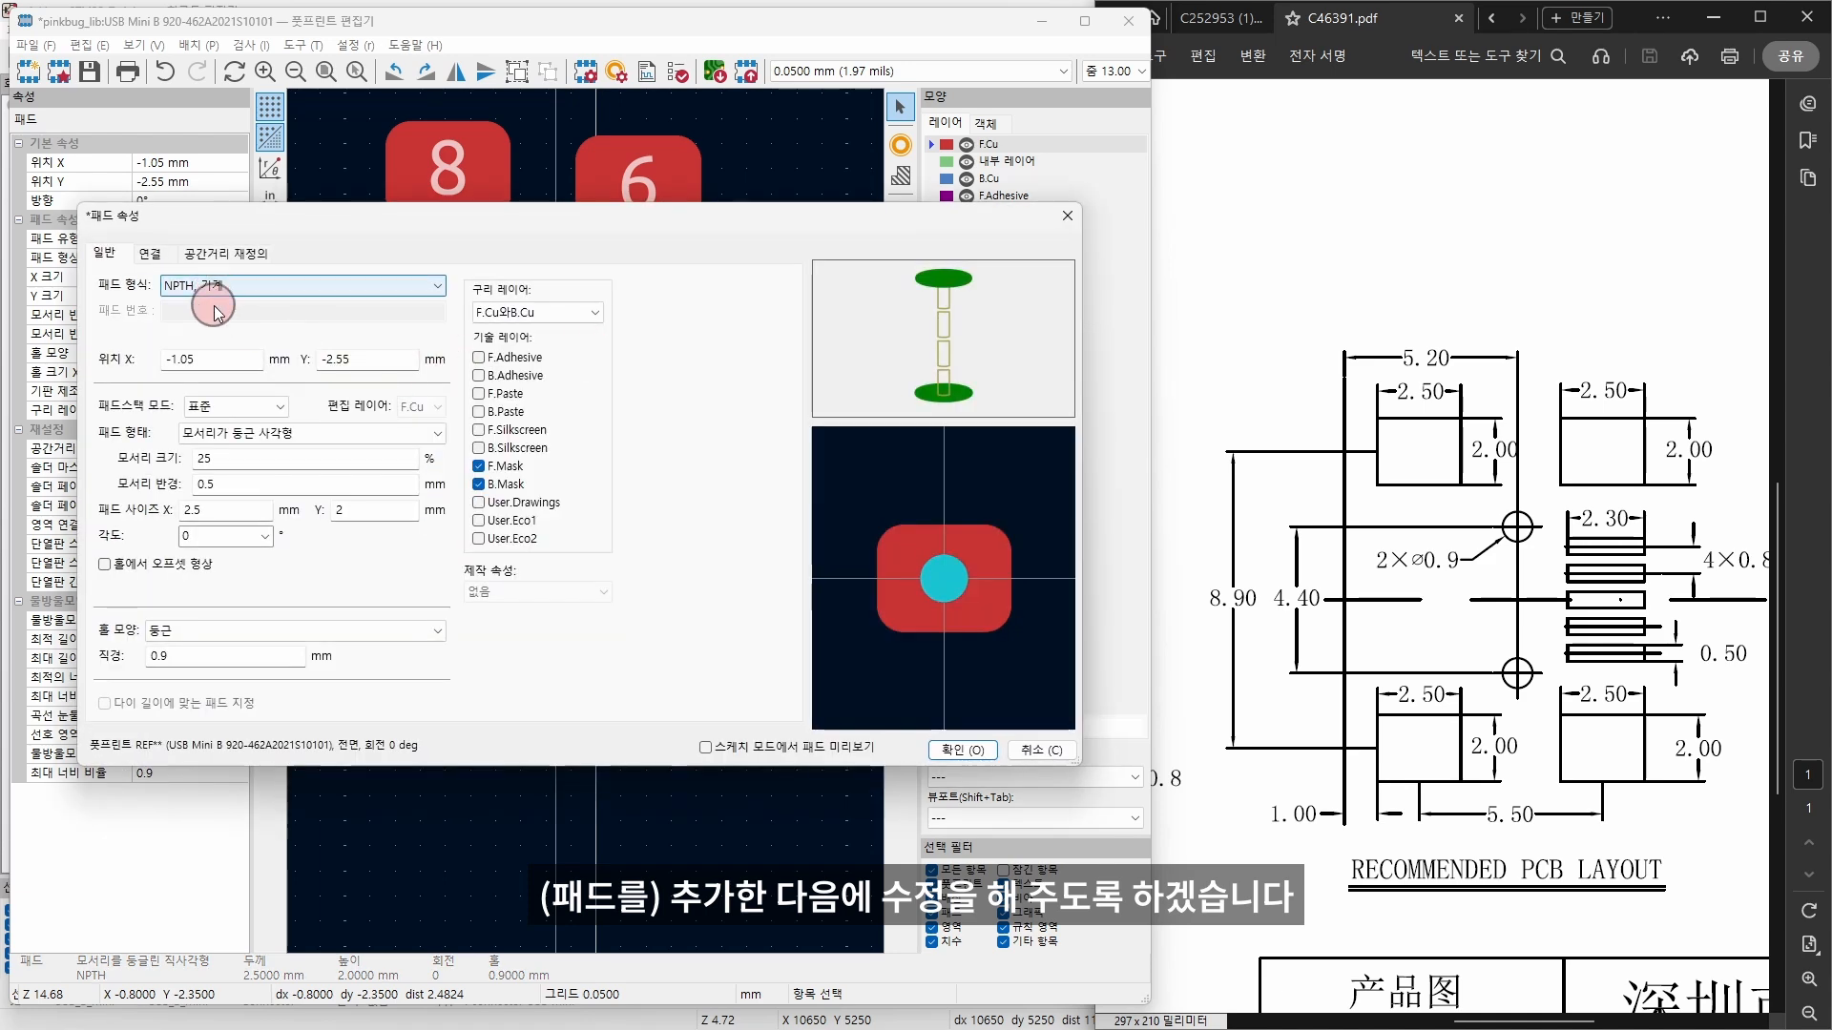
{"action": "key", "text": "Escape"}
{"action": "left_click", "coordinate": [252, 415]}
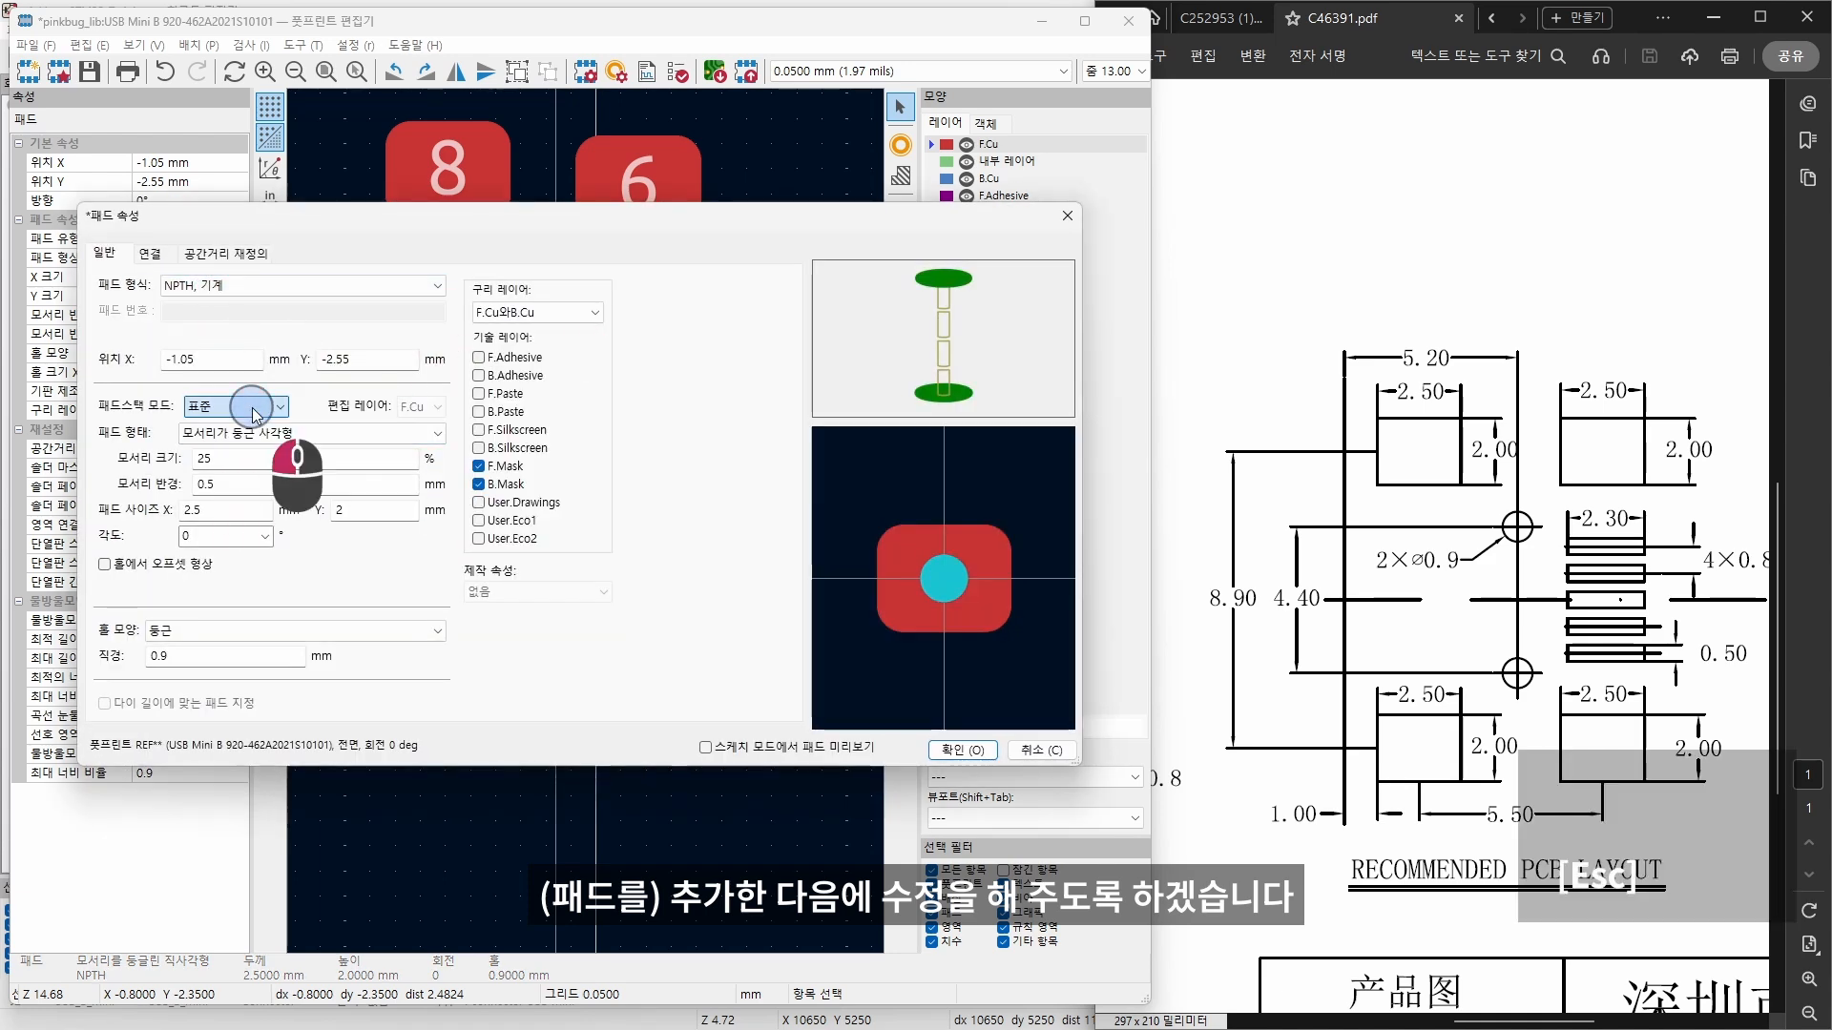
{"action": "left_click", "coordinate": [259, 433]}
{"action": "left_click", "coordinate": [266, 441]}
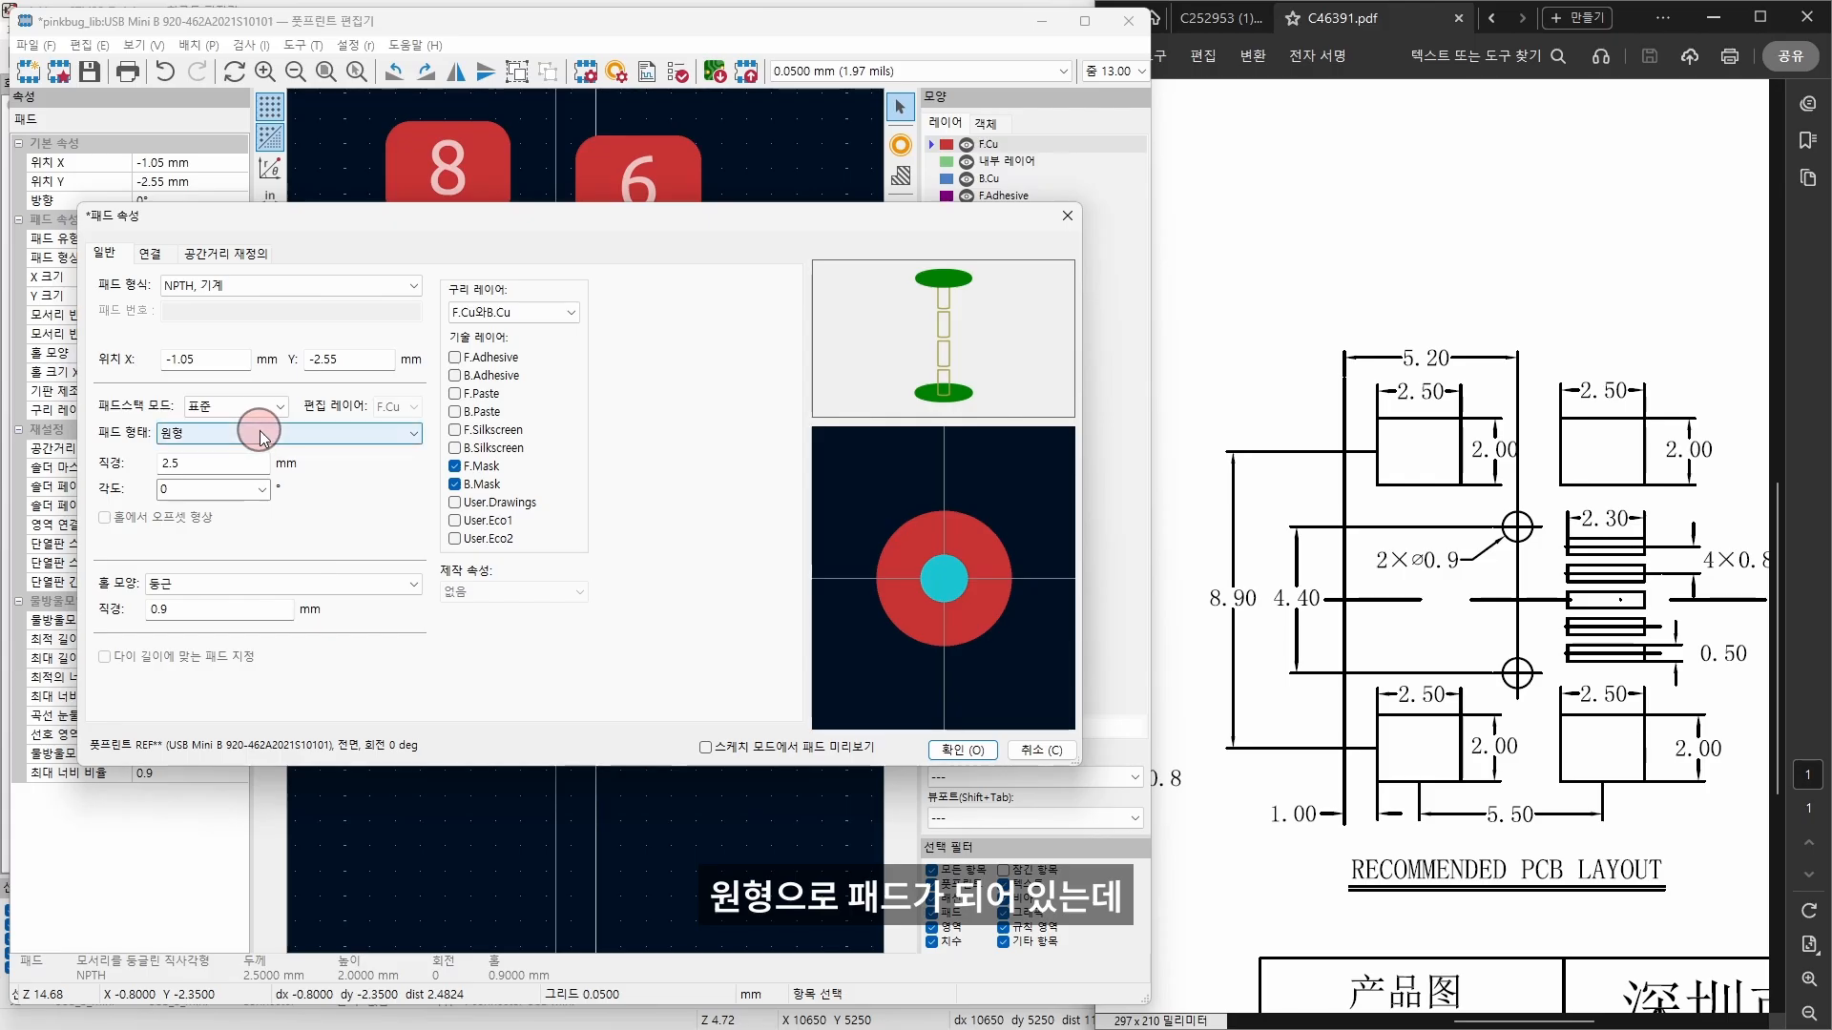
{"action": "left_click_drag", "start_coordinate": [216, 467], "coordinate": [155, 472]}
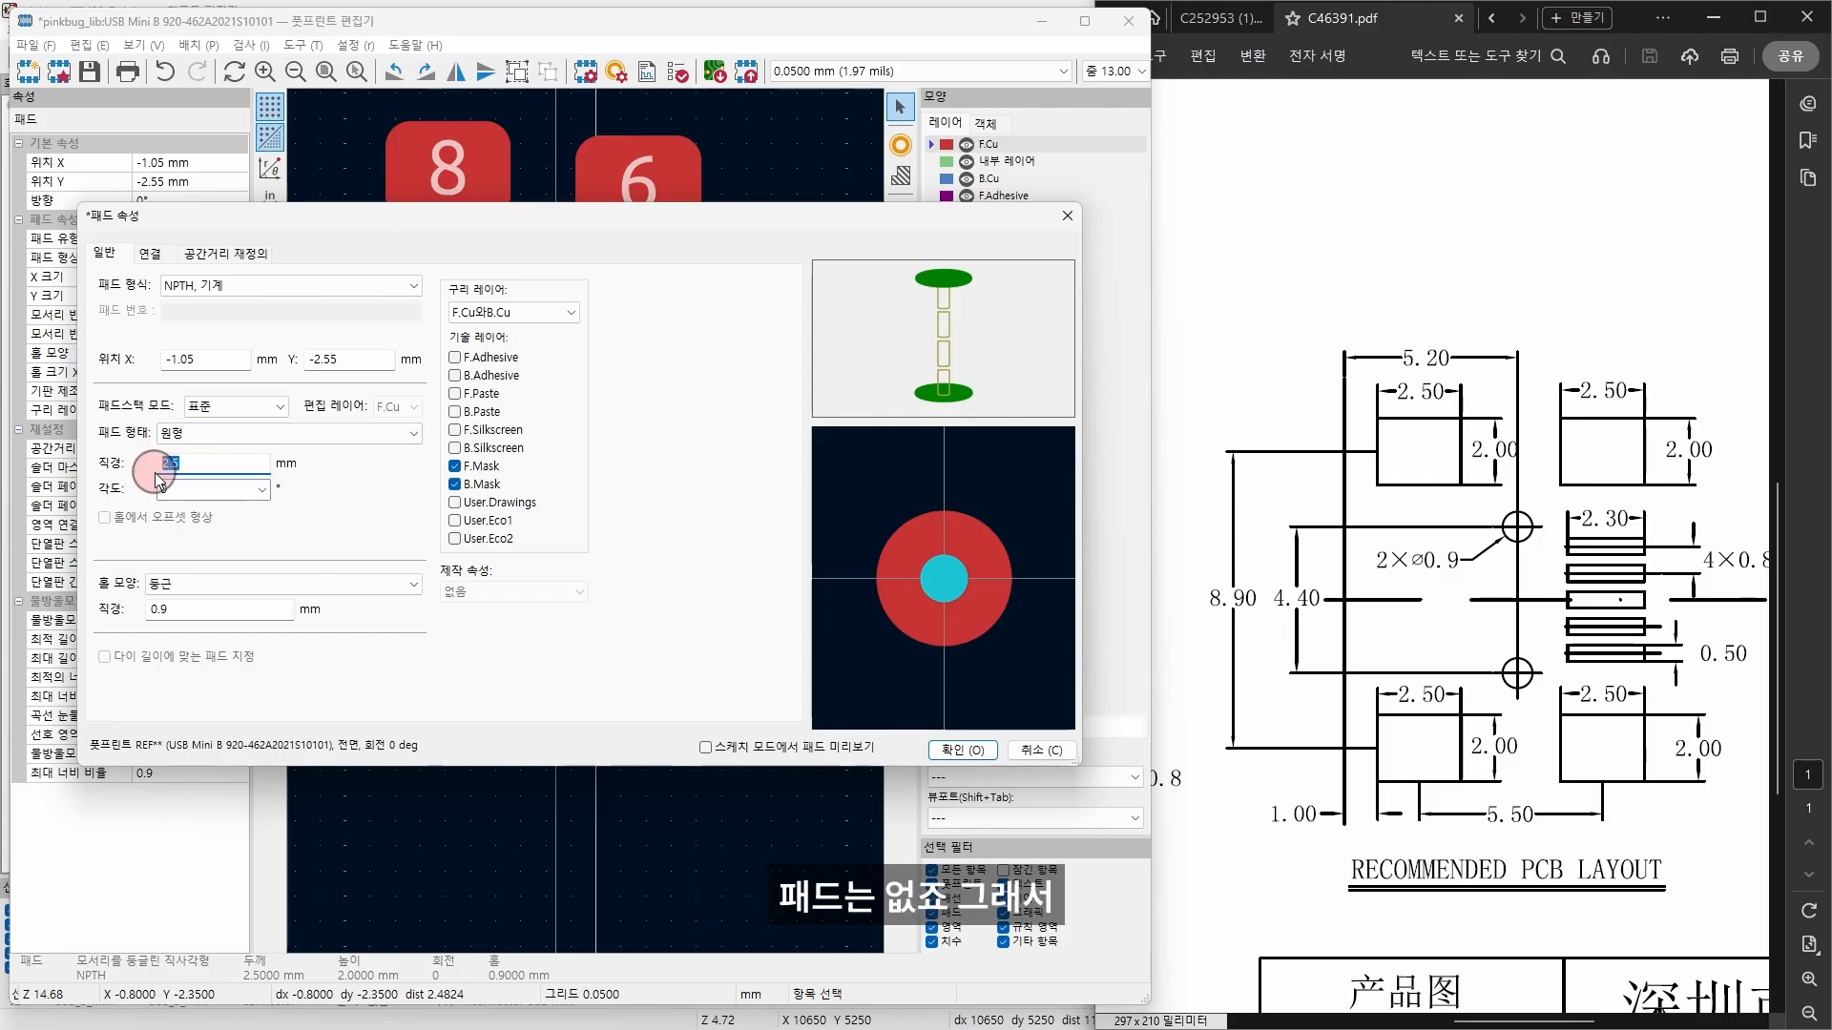
{"action": "type", "text": "0.9"}
{"action": "key", "text": "Return"}
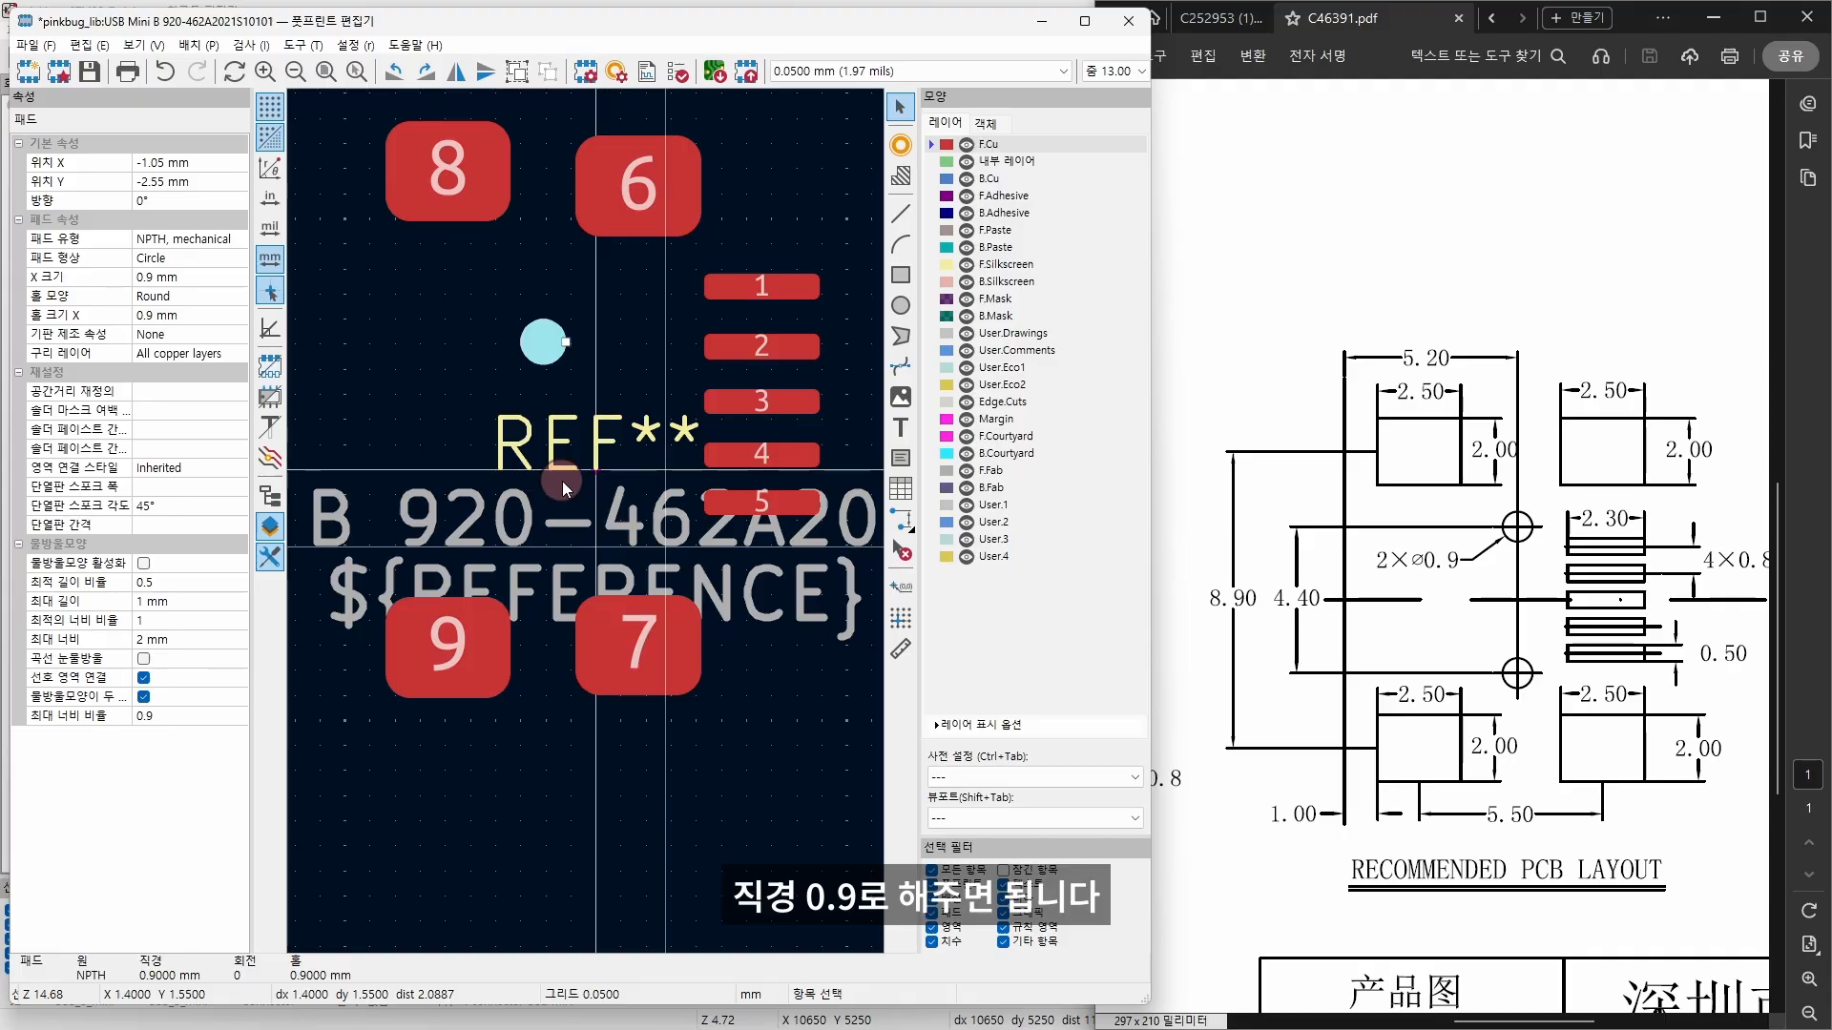
Step: Copy the circular NPTH hole and paste the duplicate below it, at about X -0.95 mm, Y -0.8 mm
{"action": "left_click", "coordinate": [582, 339]}
{"action": "left_click", "coordinate": [545, 342]}
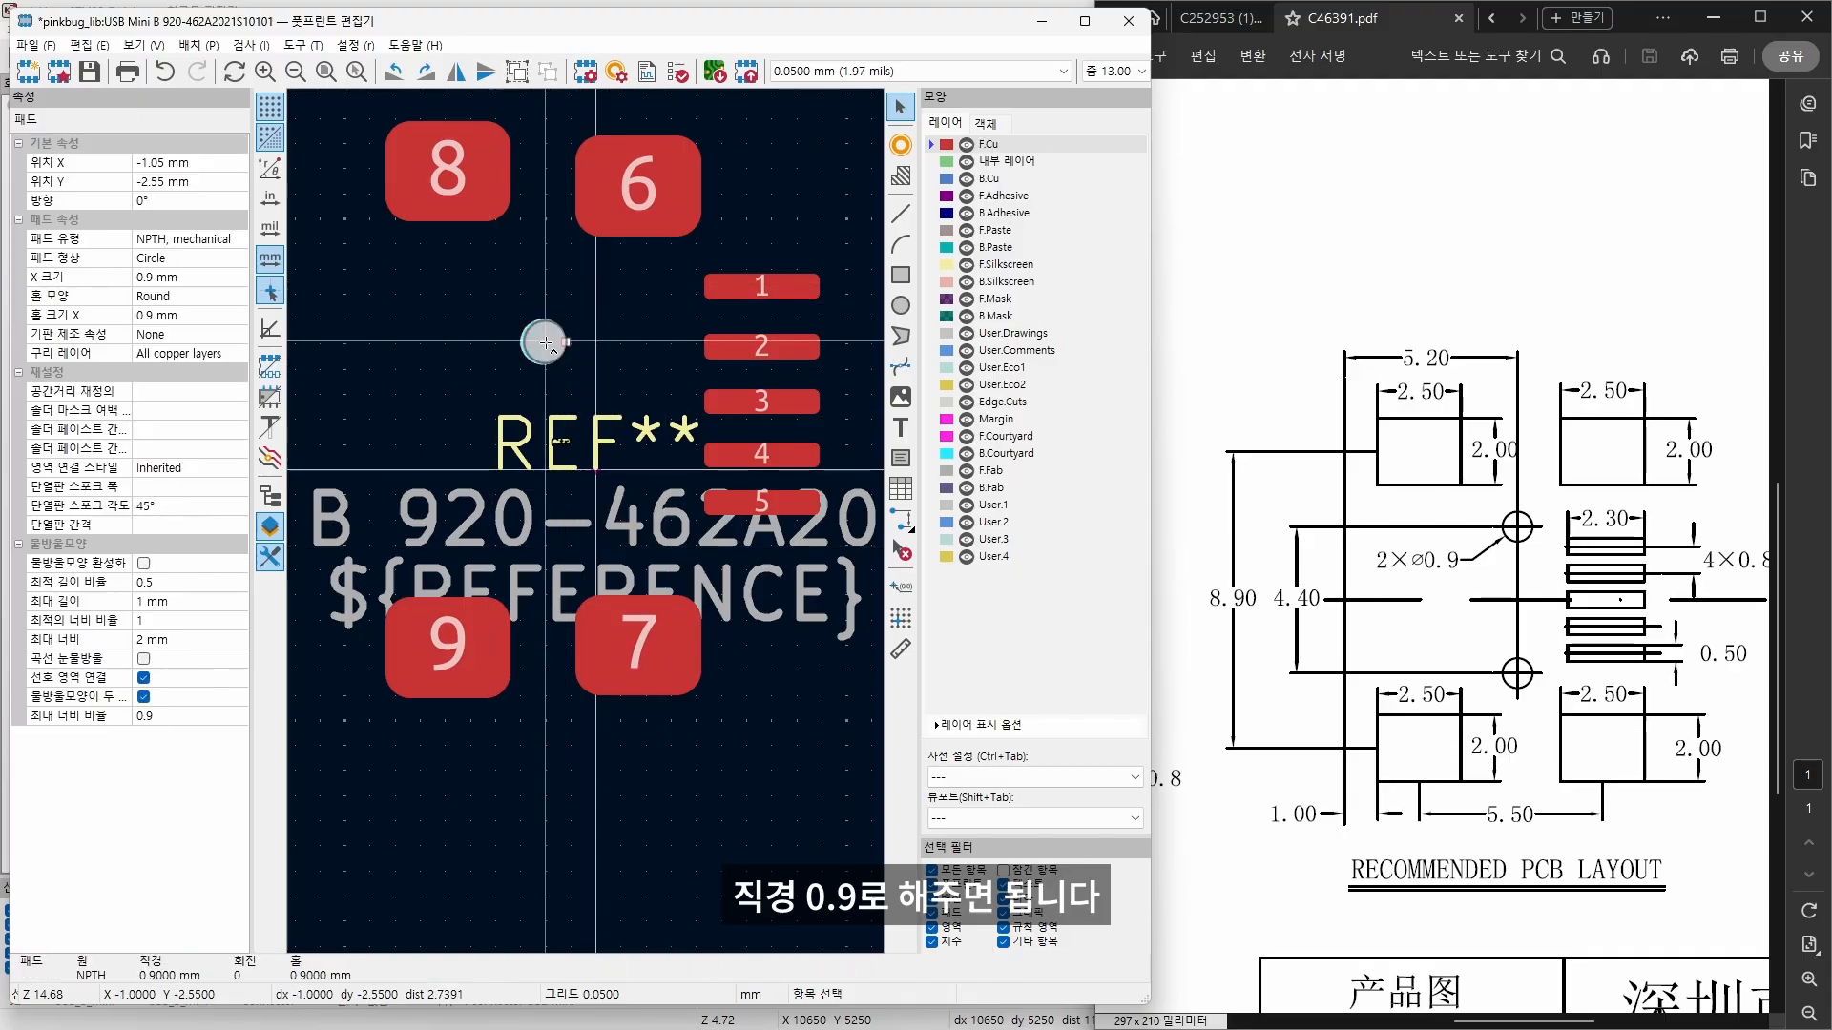
{"action": "key", "text": "ctrl+c"}
{"action": "key", "text": "ctrl+v"}
{"action": "left_click", "coordinate": [552, 434]}
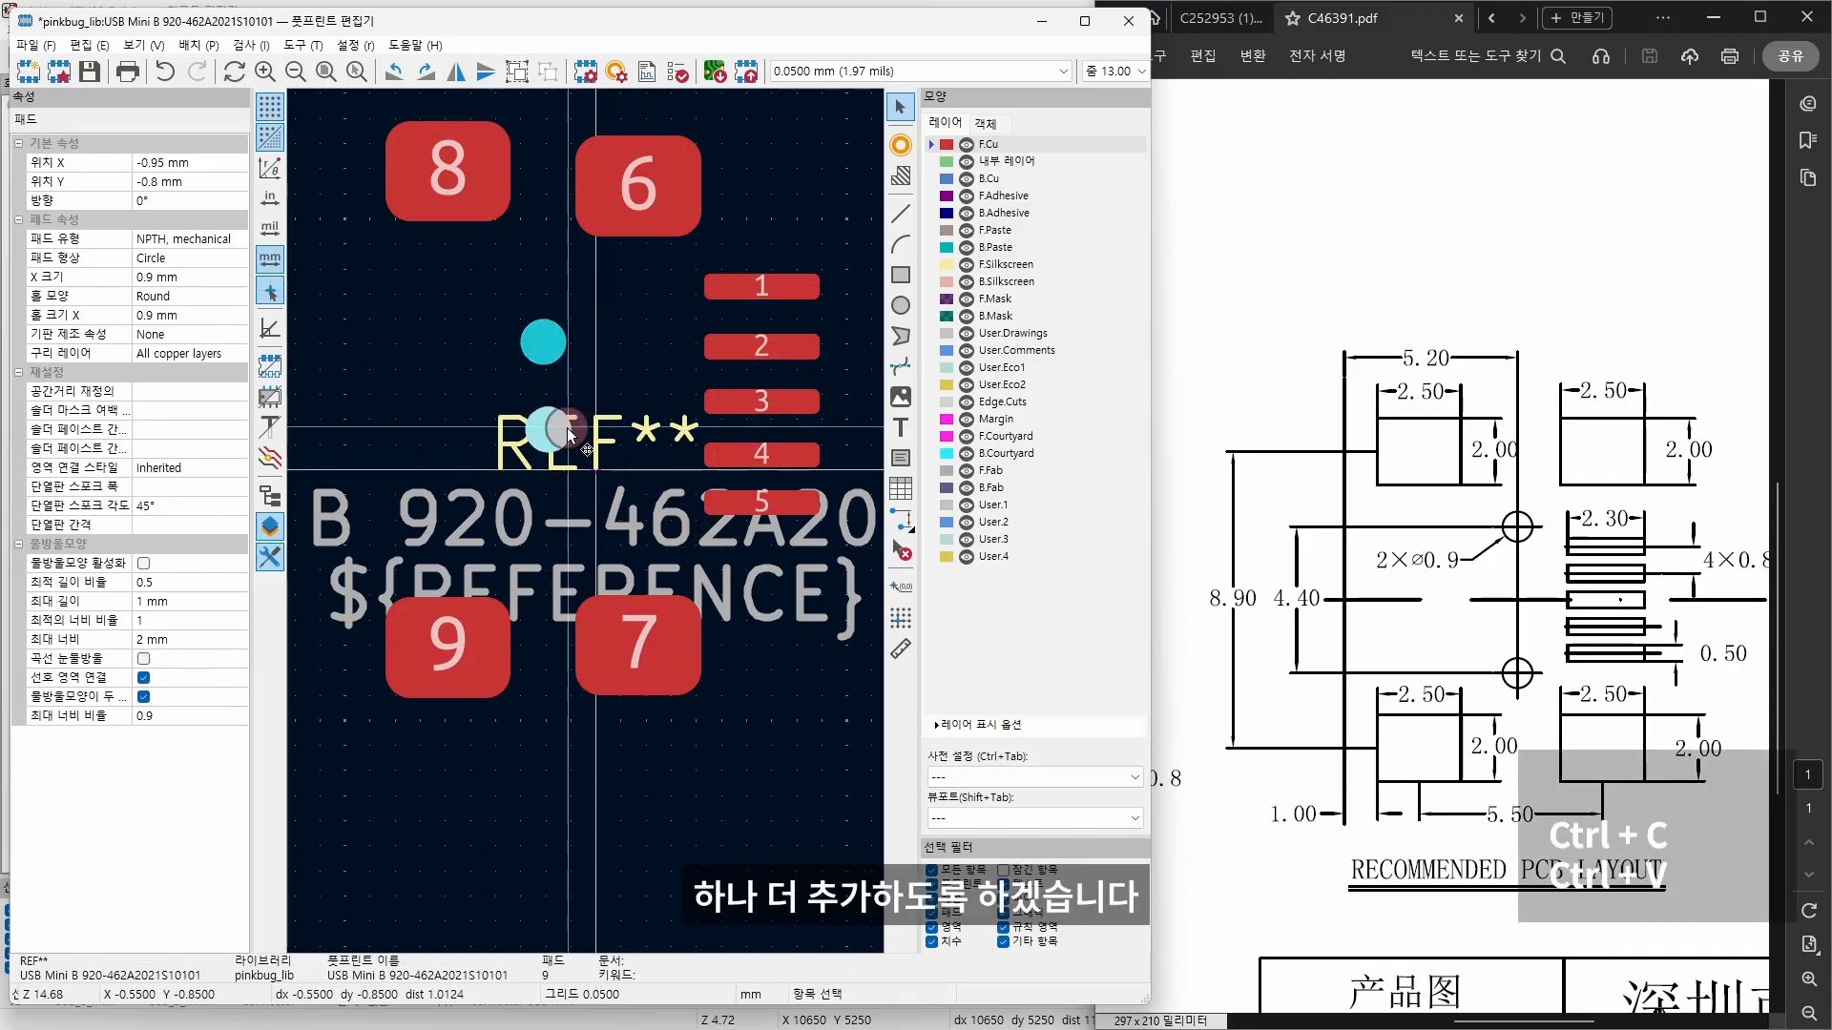
Step: Set the X position of both NPTH holes together to 0
{"action": "left_click", "coordinate": [542, 340], "text": "shift"}
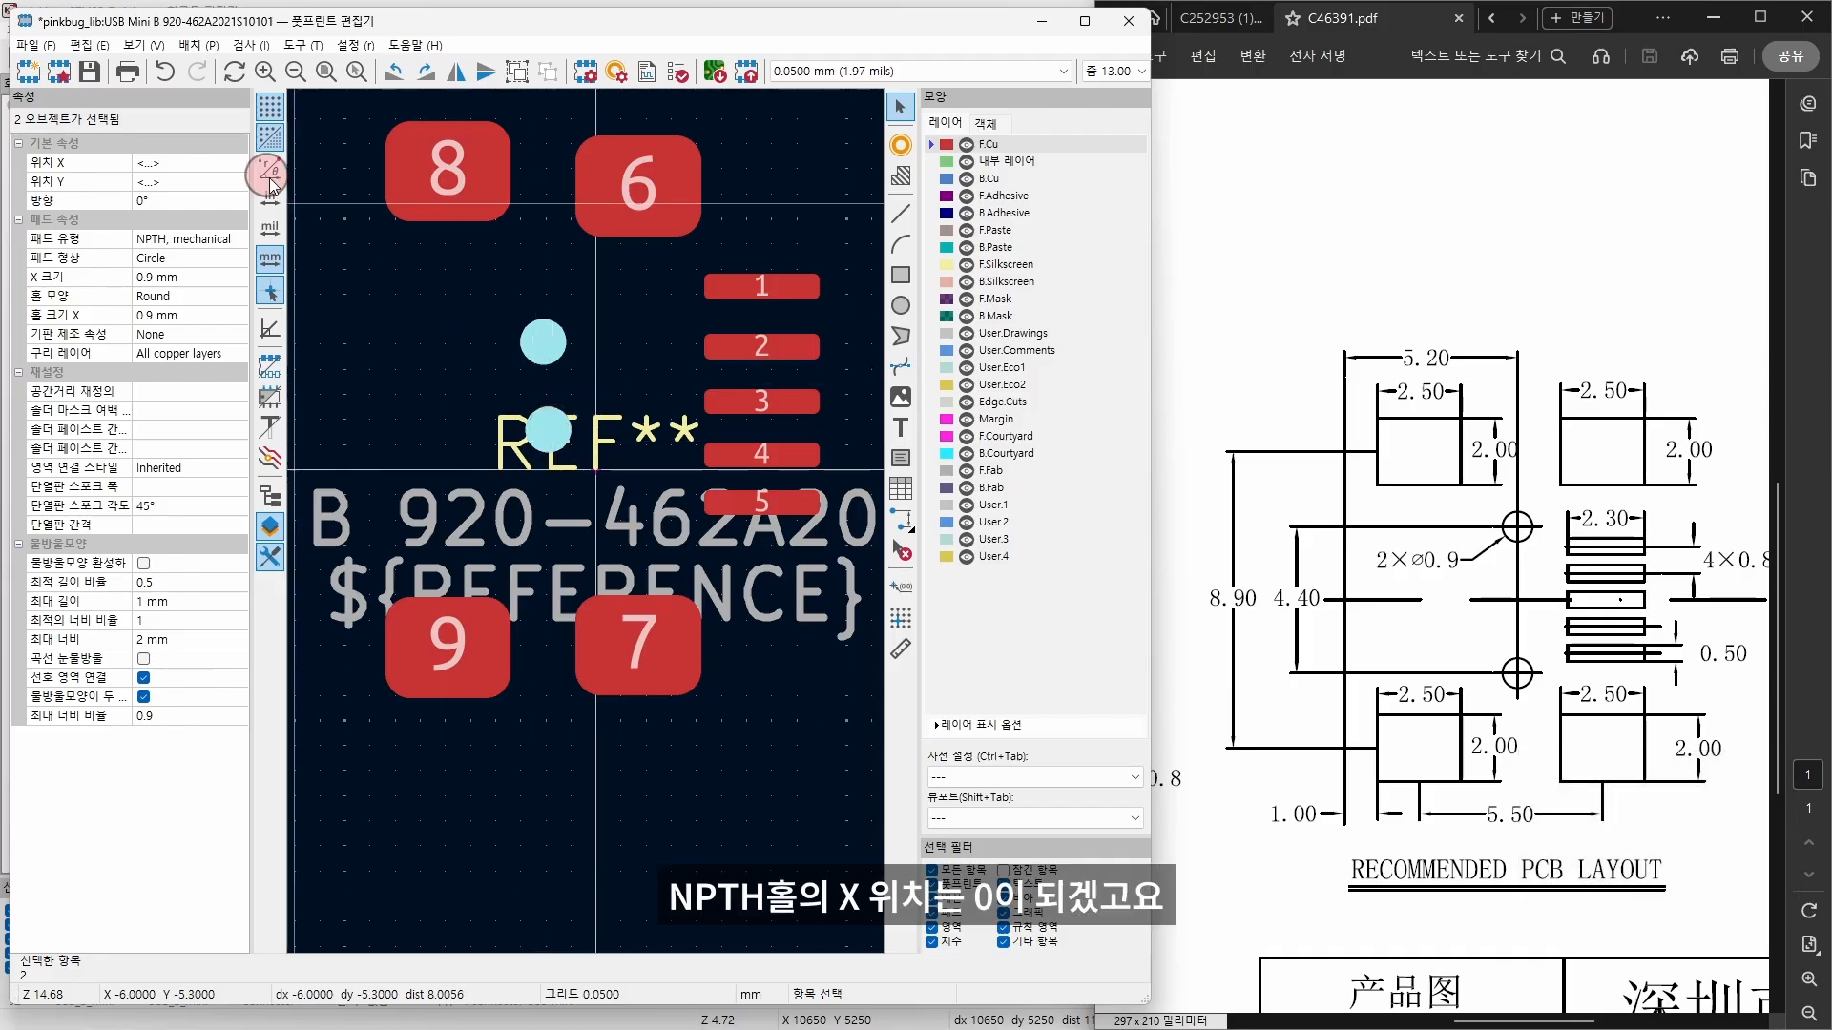
{"action": "left_click", "coordinate": [198, 163]}
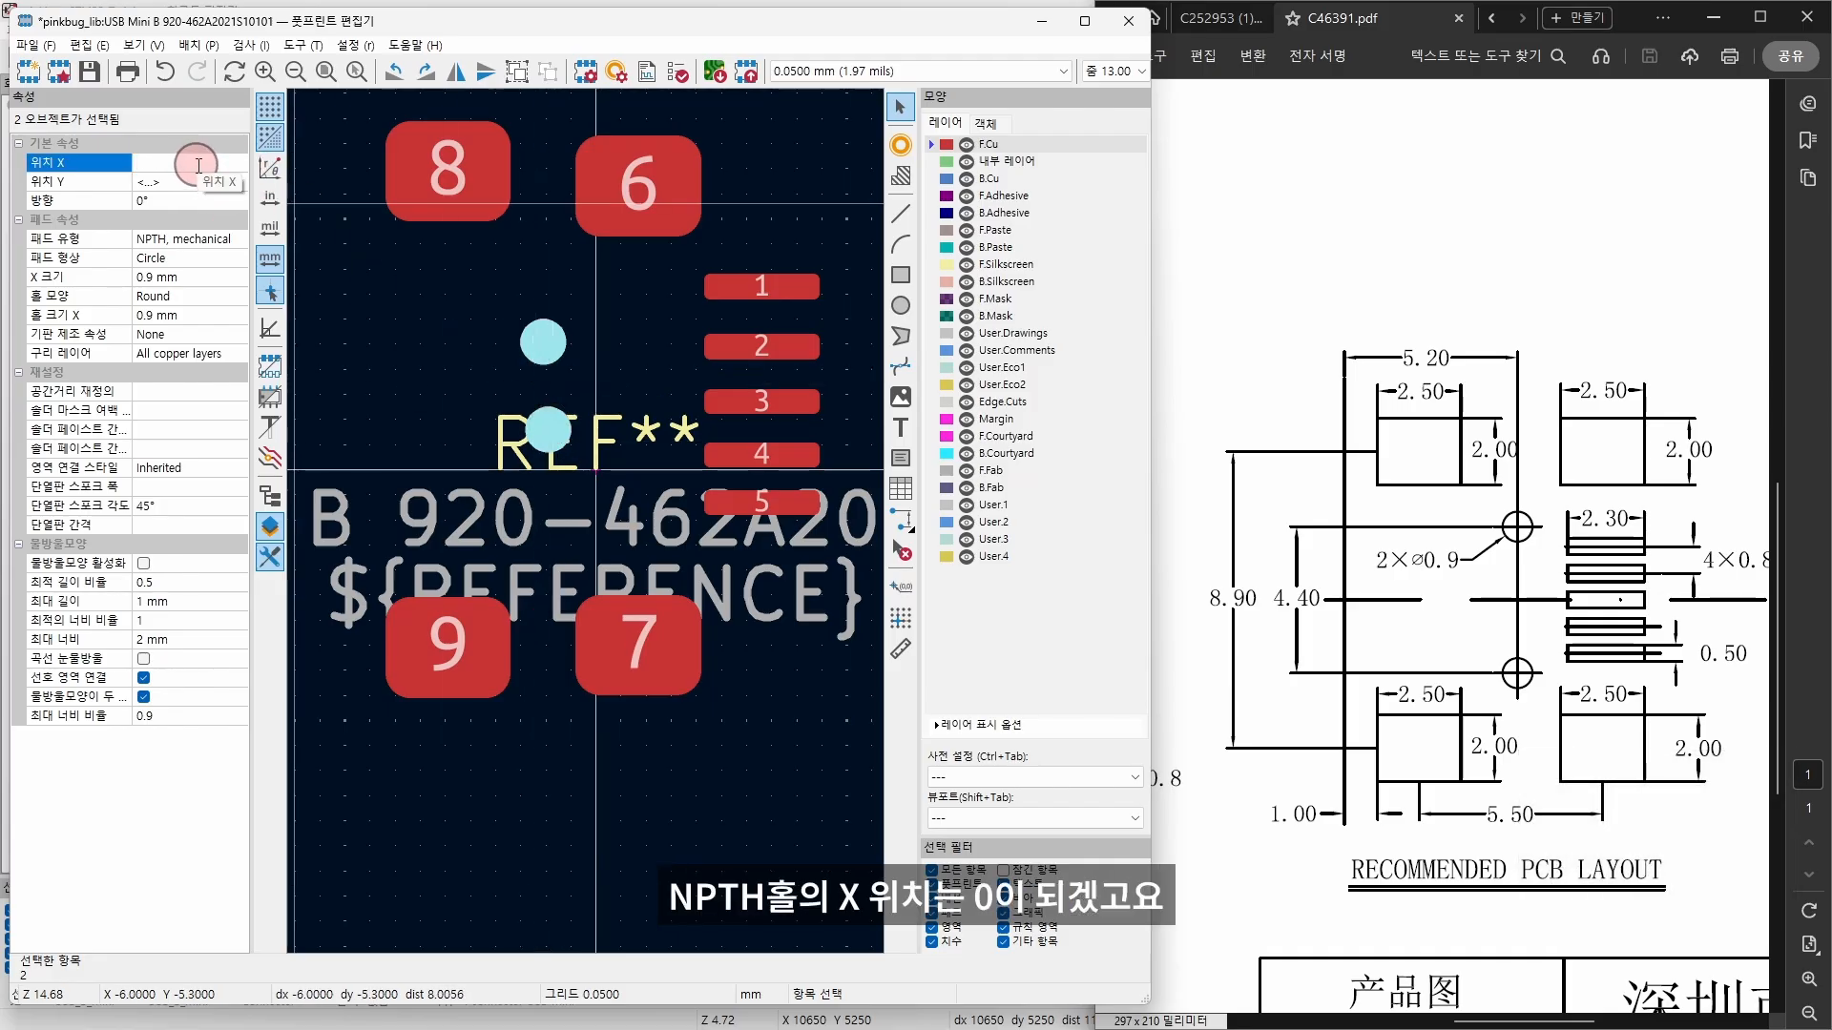
{"action": "type", "text": "0"}
{"action": "key", "text": "Return"}
{"action": "left_click", "coordinate": [886, 500]}
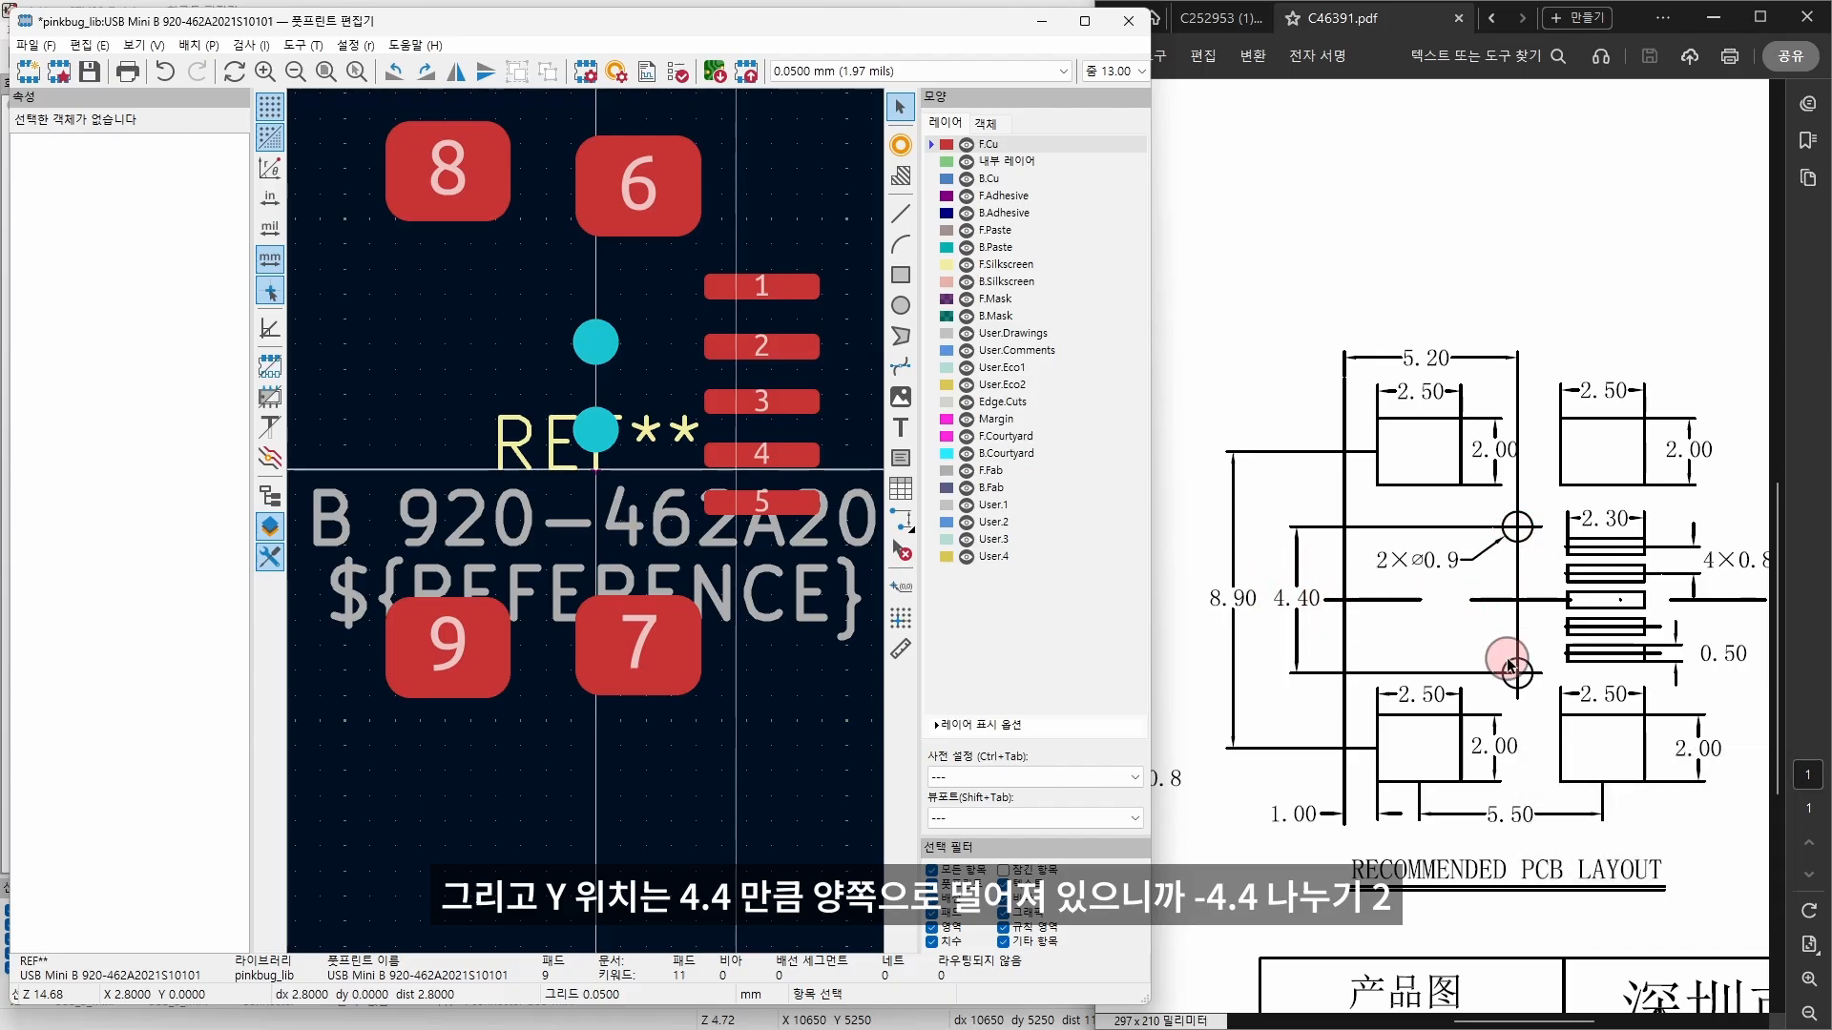
Step: Set the upper NPTH hole's Y position to -4.4/2 and the lower hole's Y position to 4.4/2
{"action": "left_click", "coordinate": [597, 340]}
{"action": "left_click", "coordinate": [184, 180]}
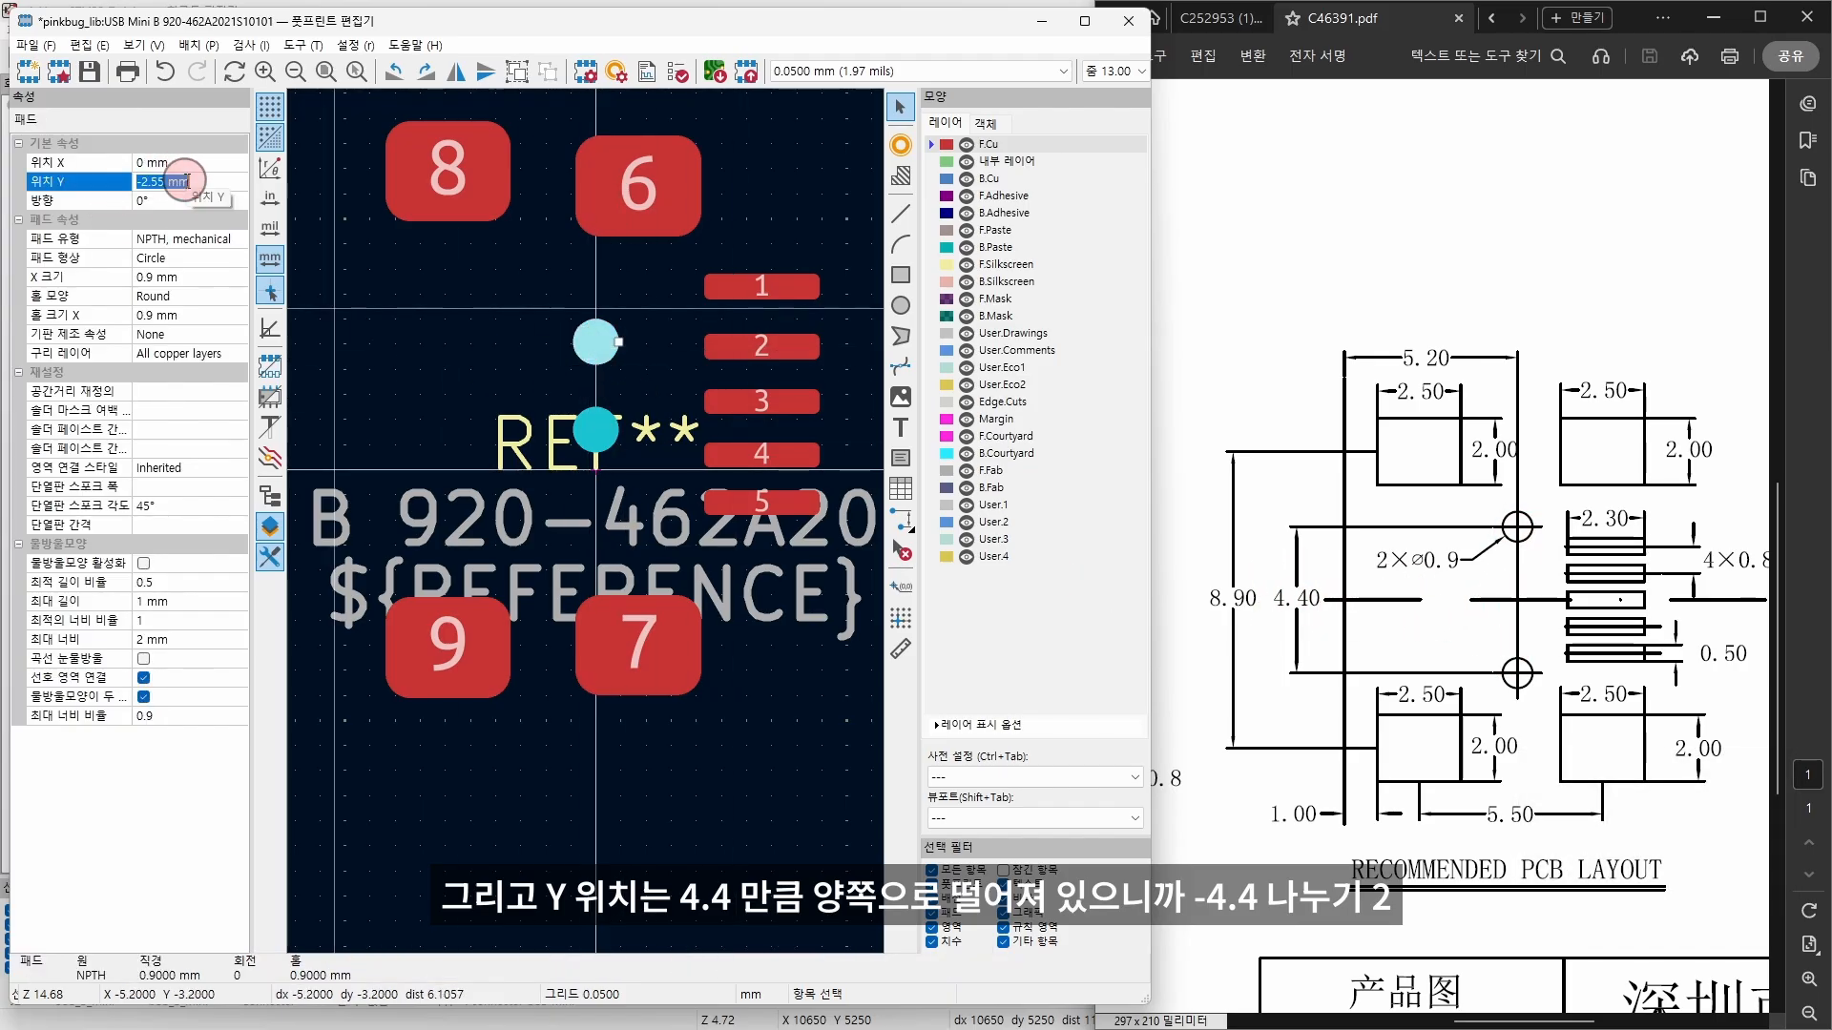
{"action": "type", "text": "-4.4/"}
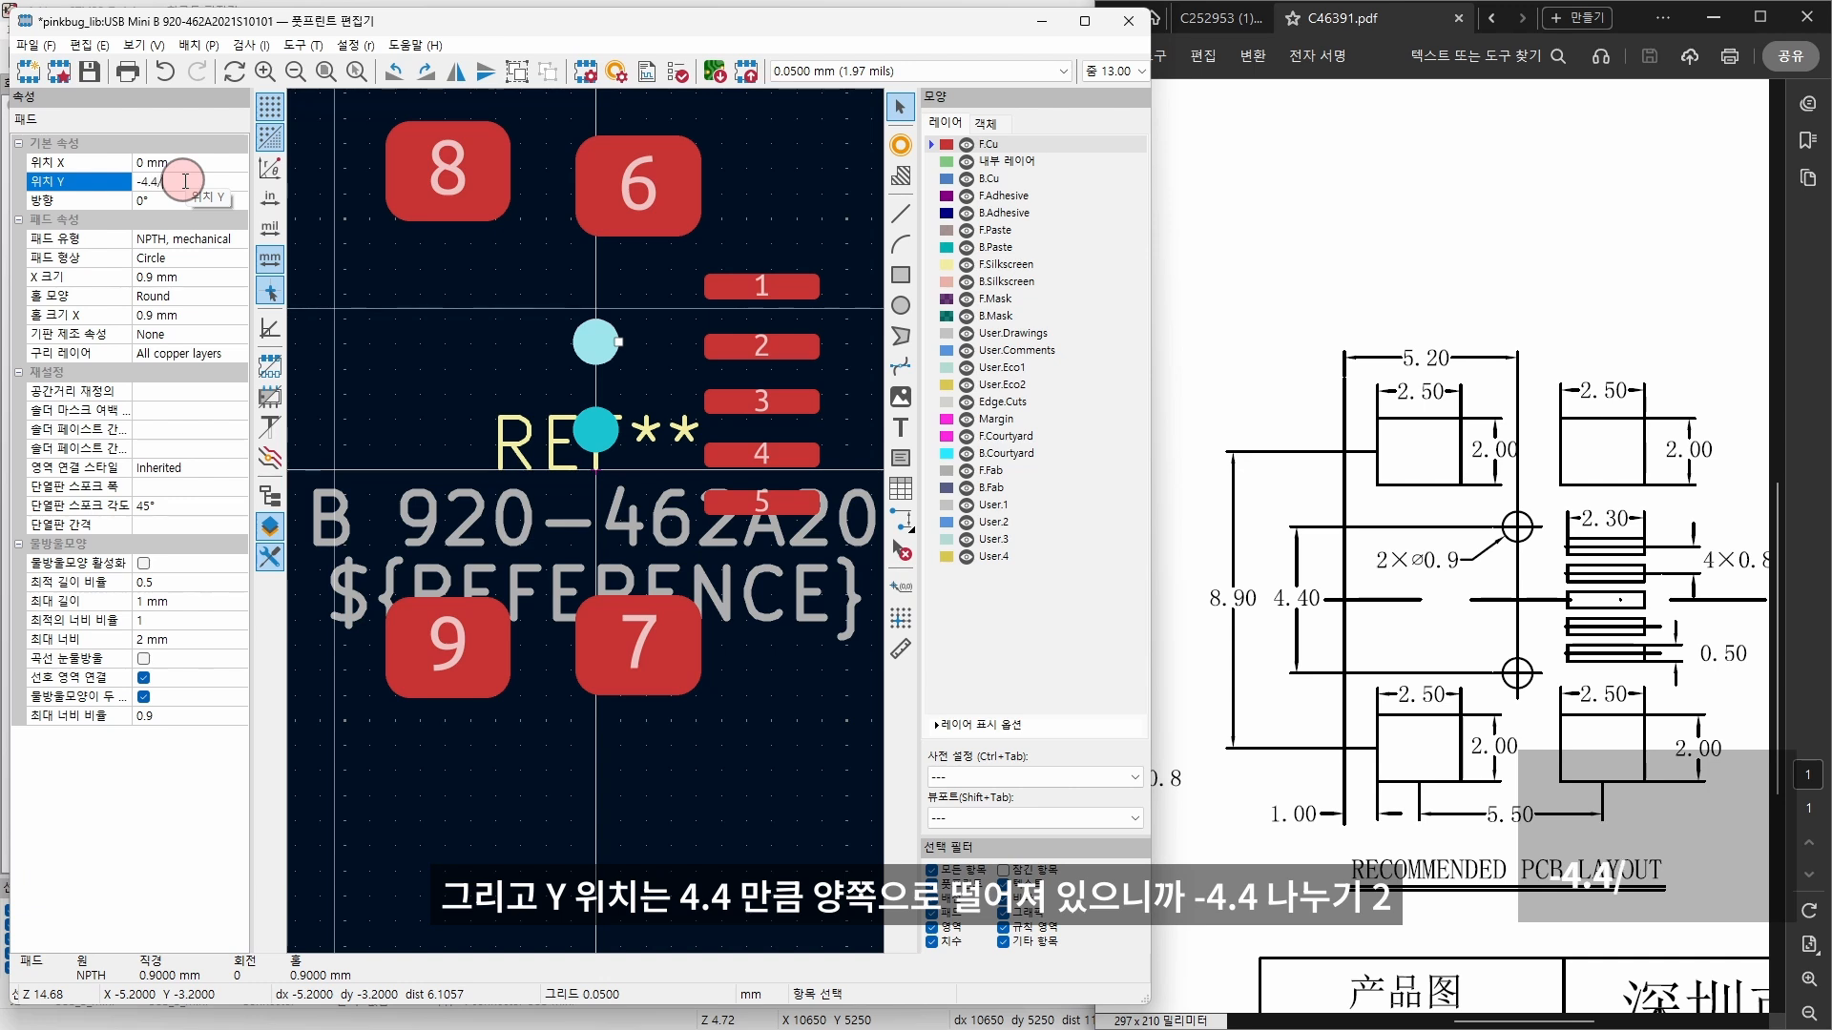
{"action": "left_click", "coordinate": [596, 429]}
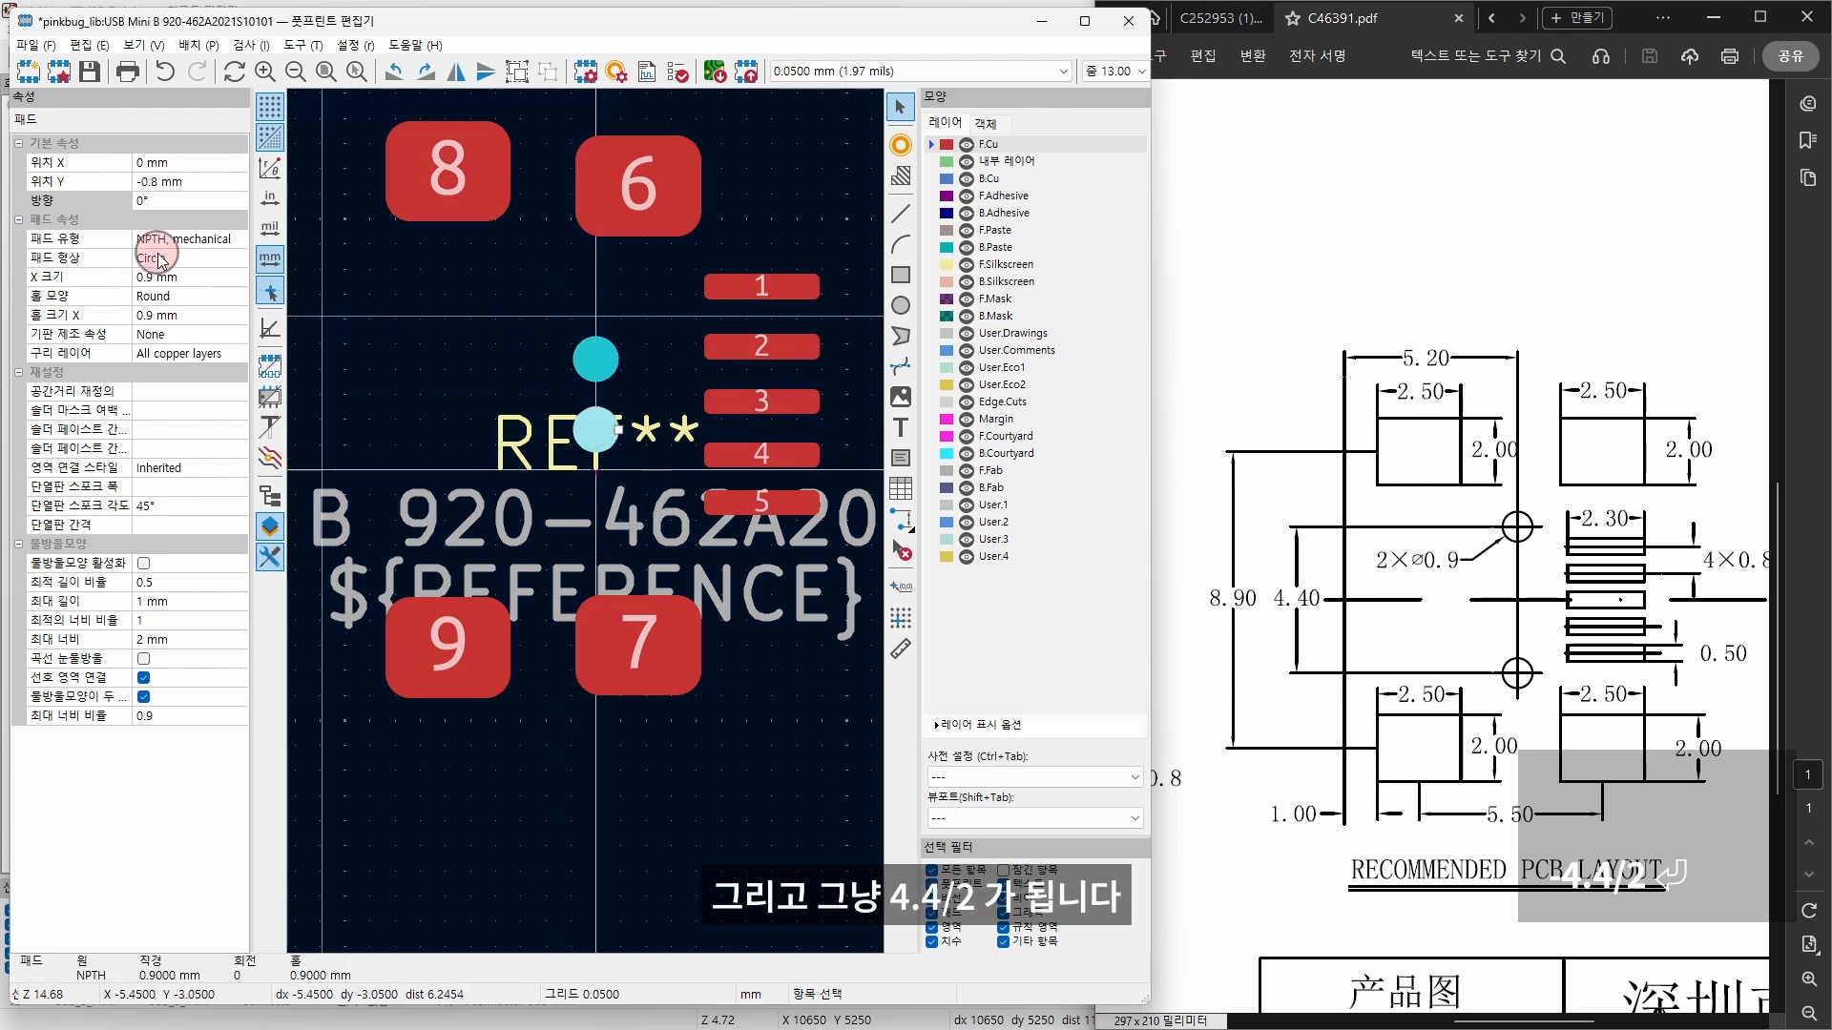
{"action": "left_click", "coordinate": [184, 181]}
{"action": "type", "text": "4.4/"}
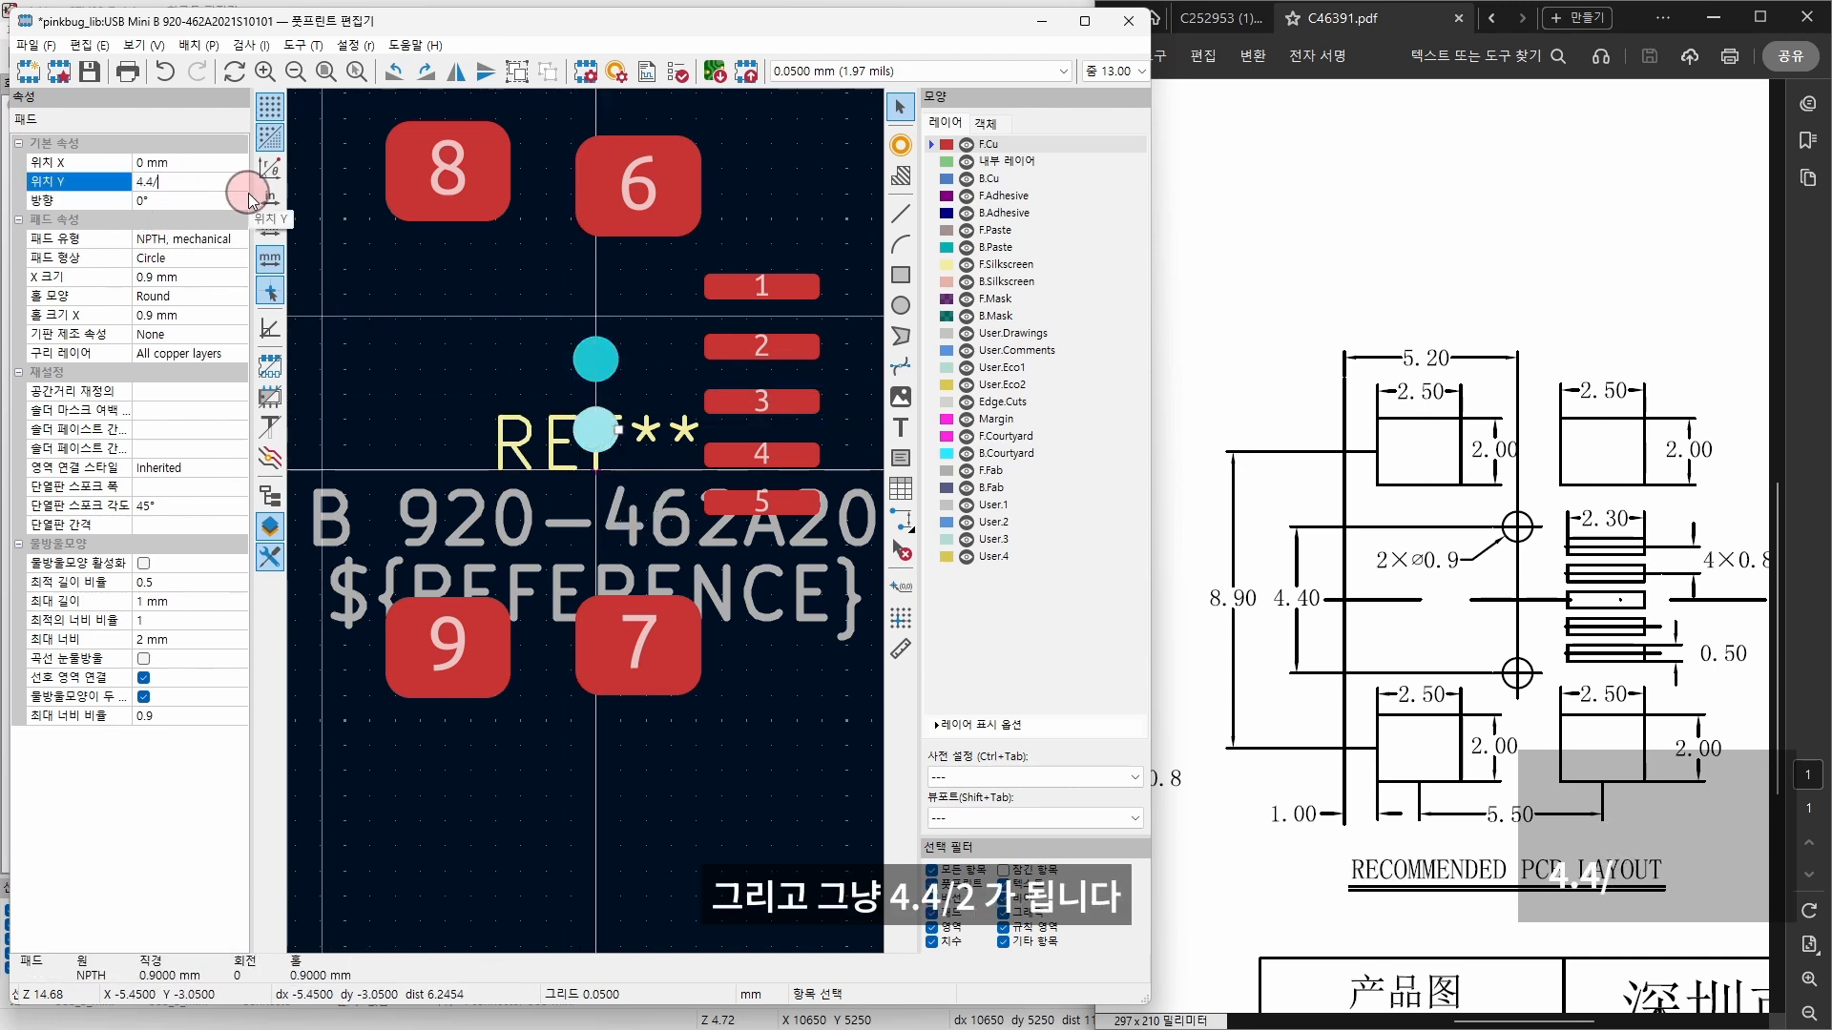
{"action": "type", "text": "2"}
{"action": "key", "text": "Return"}
{"action": "left_click", "coordinate": [438, 254]}
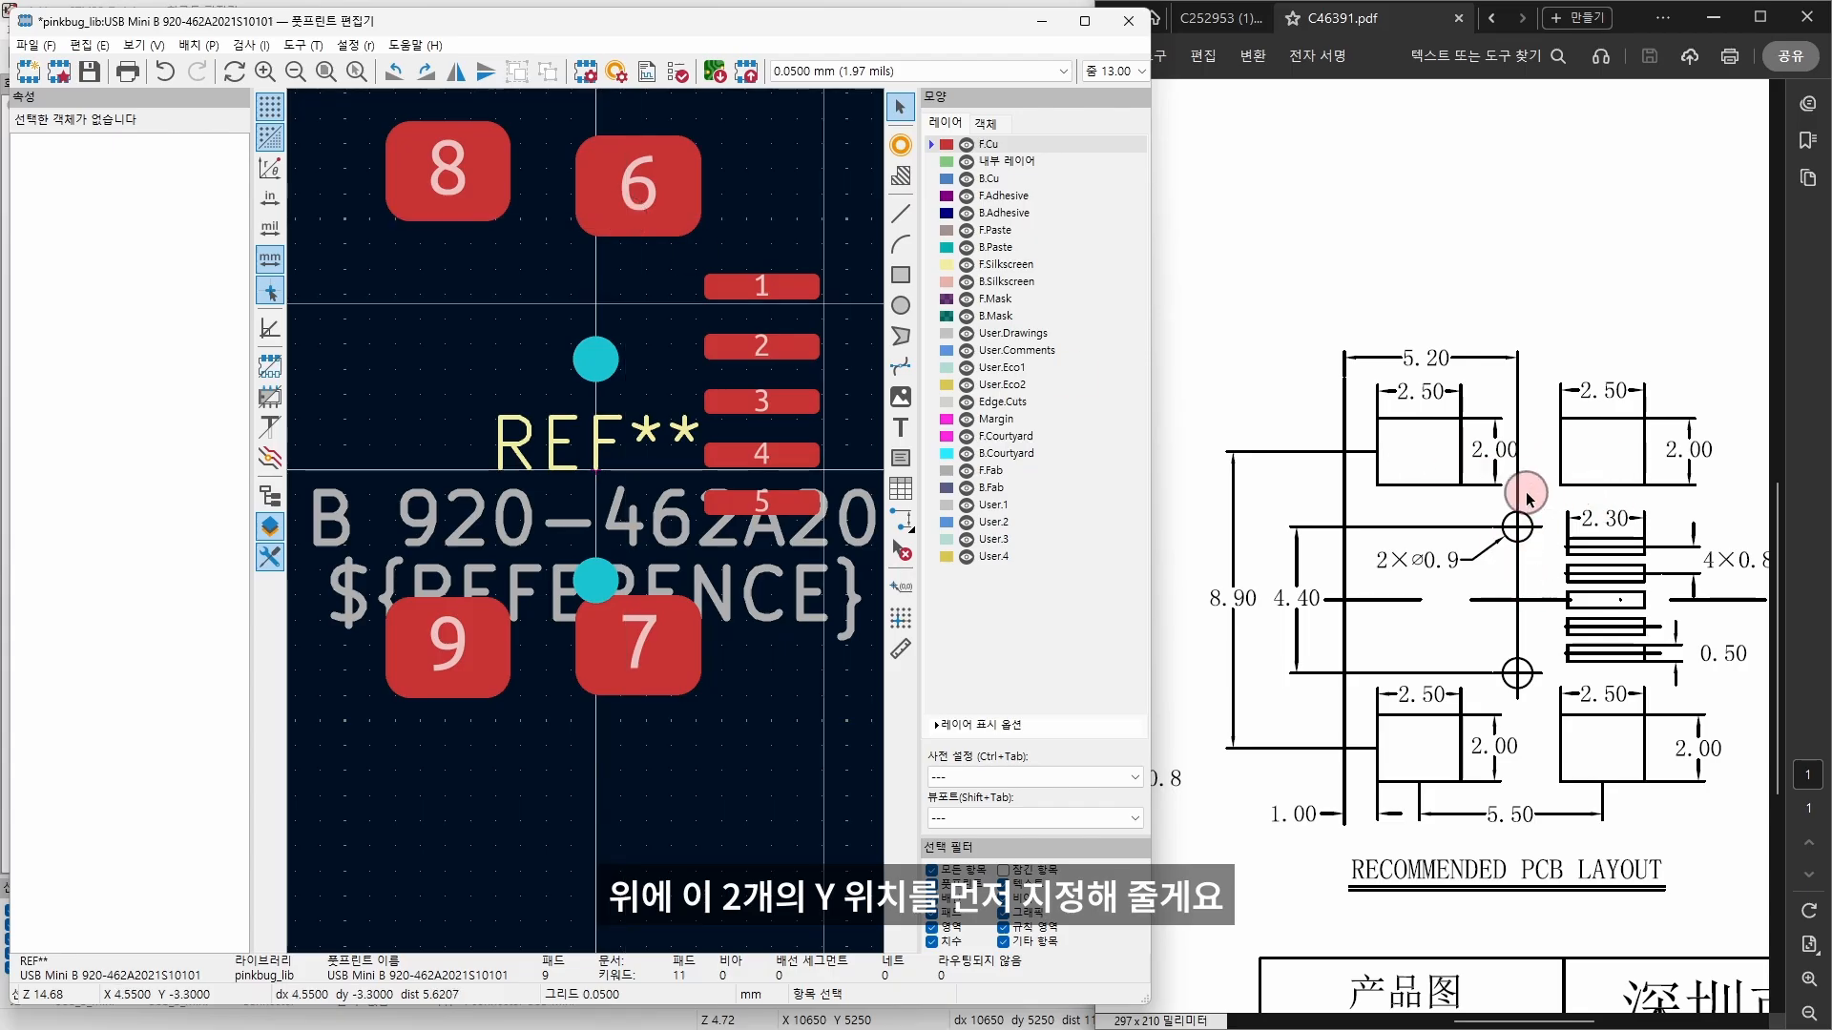
Step: Set the Y position of mounting pads 6 and 8 together to -8.9/2
{"action": "left_click", "coordinate": [638, 186]}
{"action": "left_click", "coordinate": [447, 171], "text": "shift"}
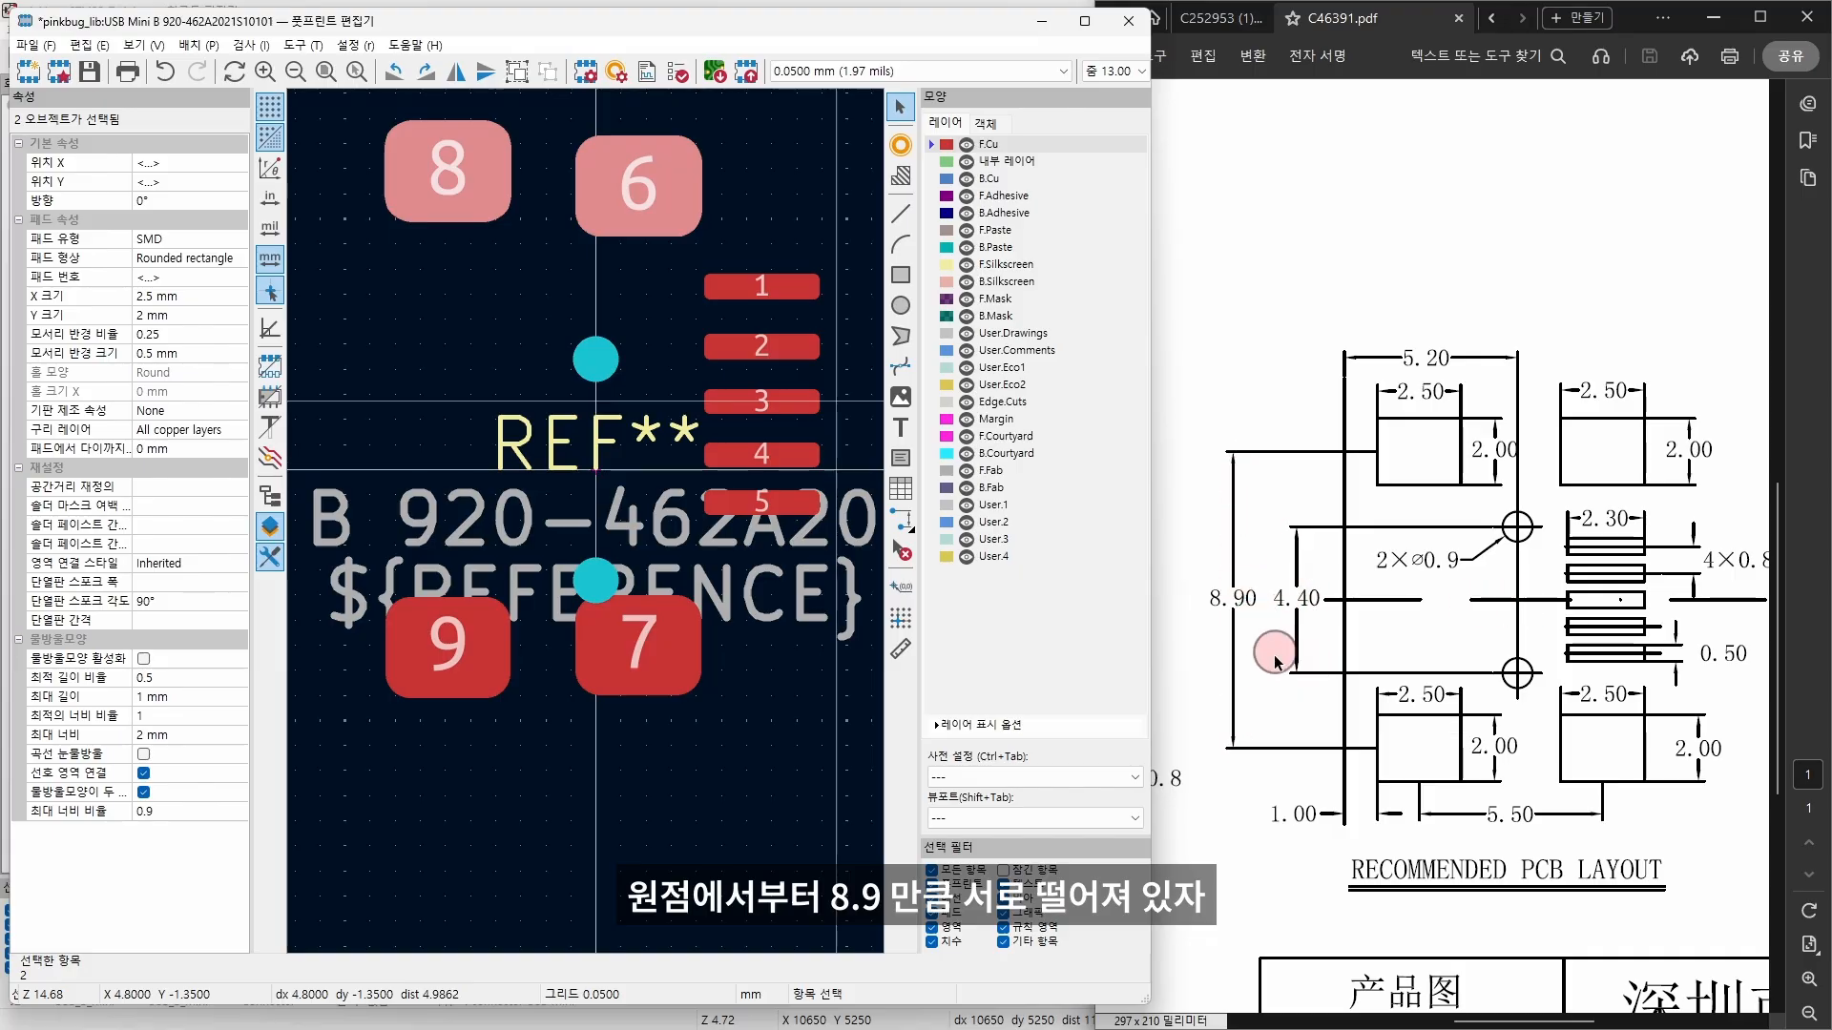
{"action": "left_click", "coordinate": [185, 182]}
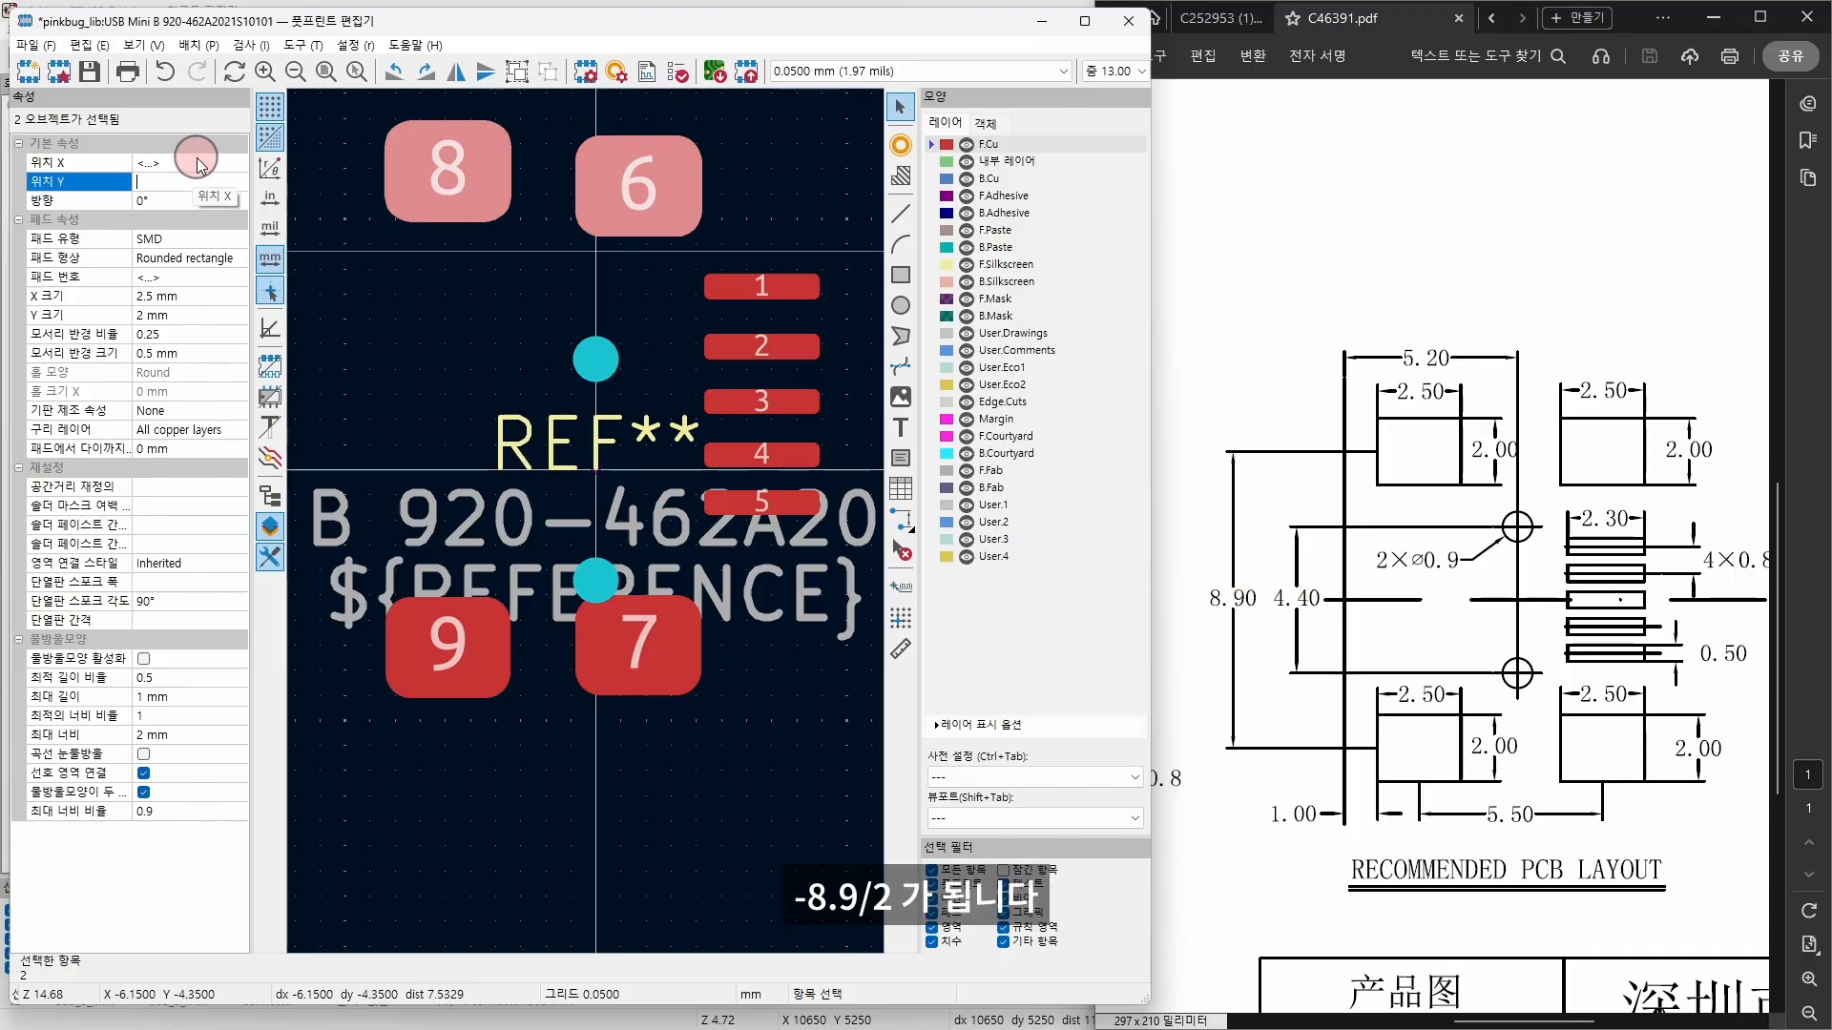
{"action": "type", "text": "-4.45"}
{"action": "key", "text": "Return"}
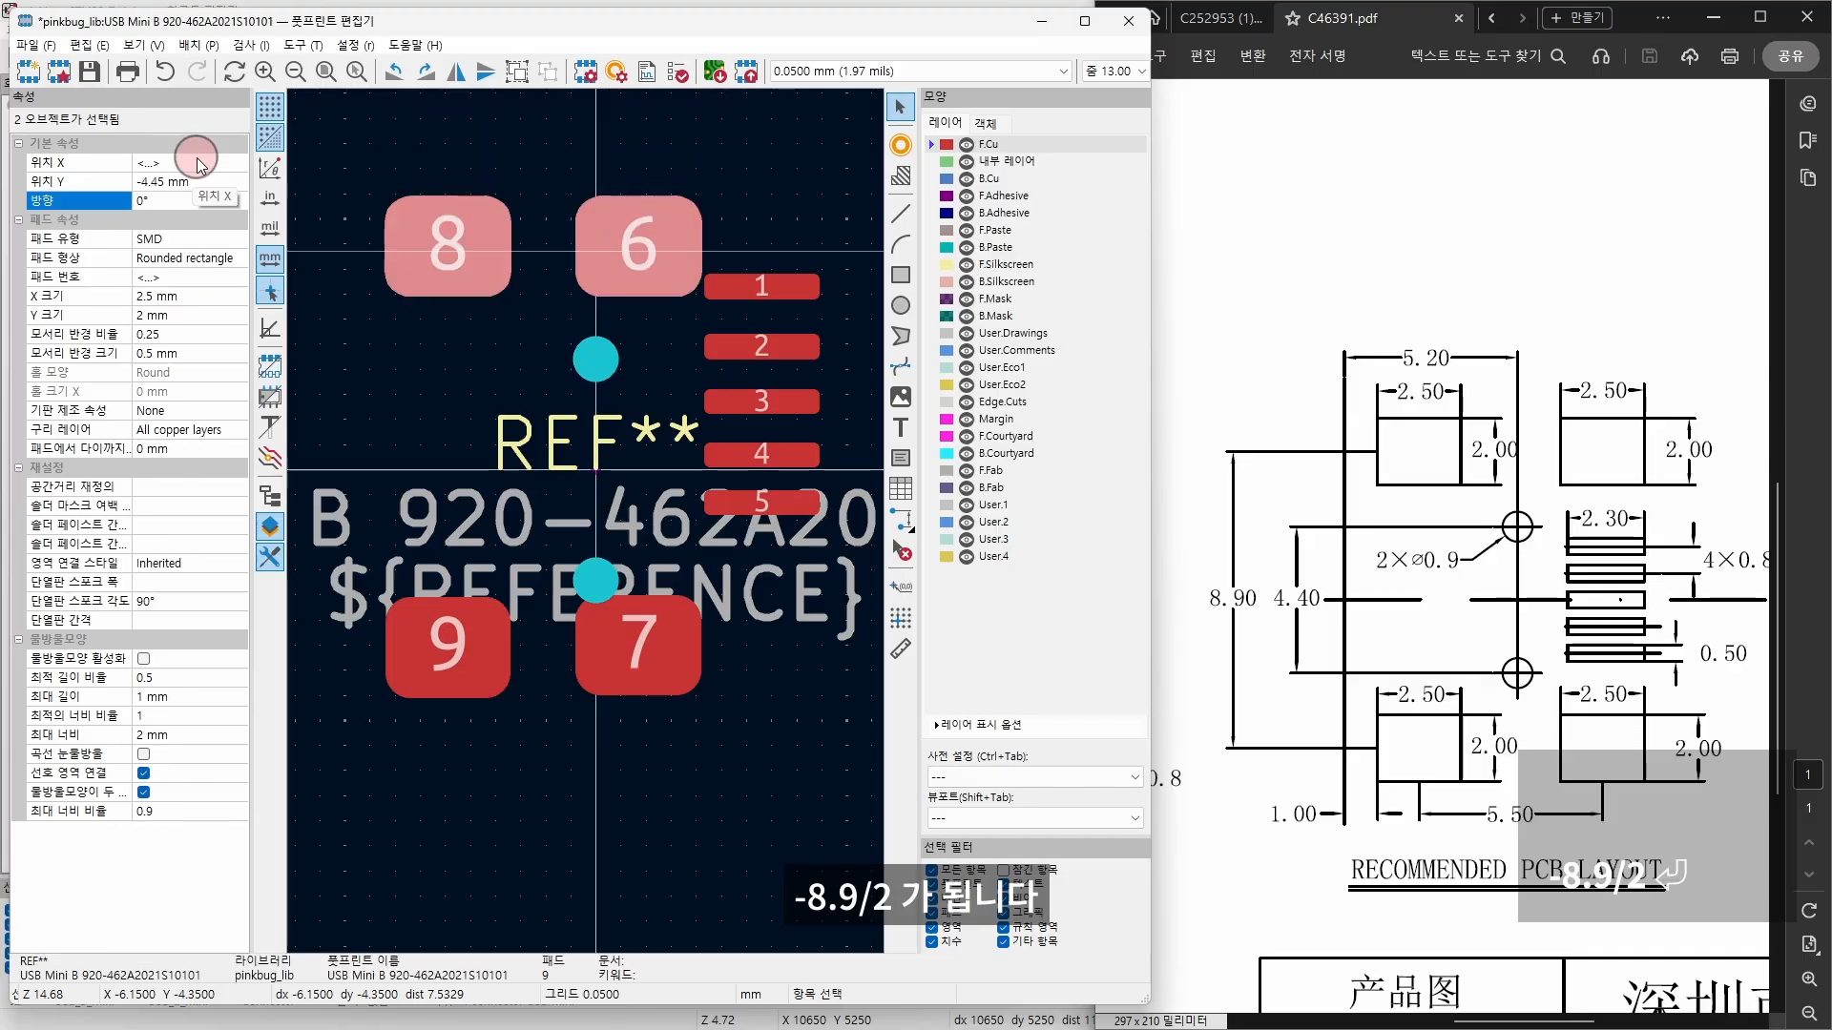
Step: Set the Y position of mounting pads 7 and 9 together to 8.9/2
{"action": "left_click", "coordinate": [636, 638]}
{"action": "left_click", "coordinate": [448, 639], "text": "shift"}
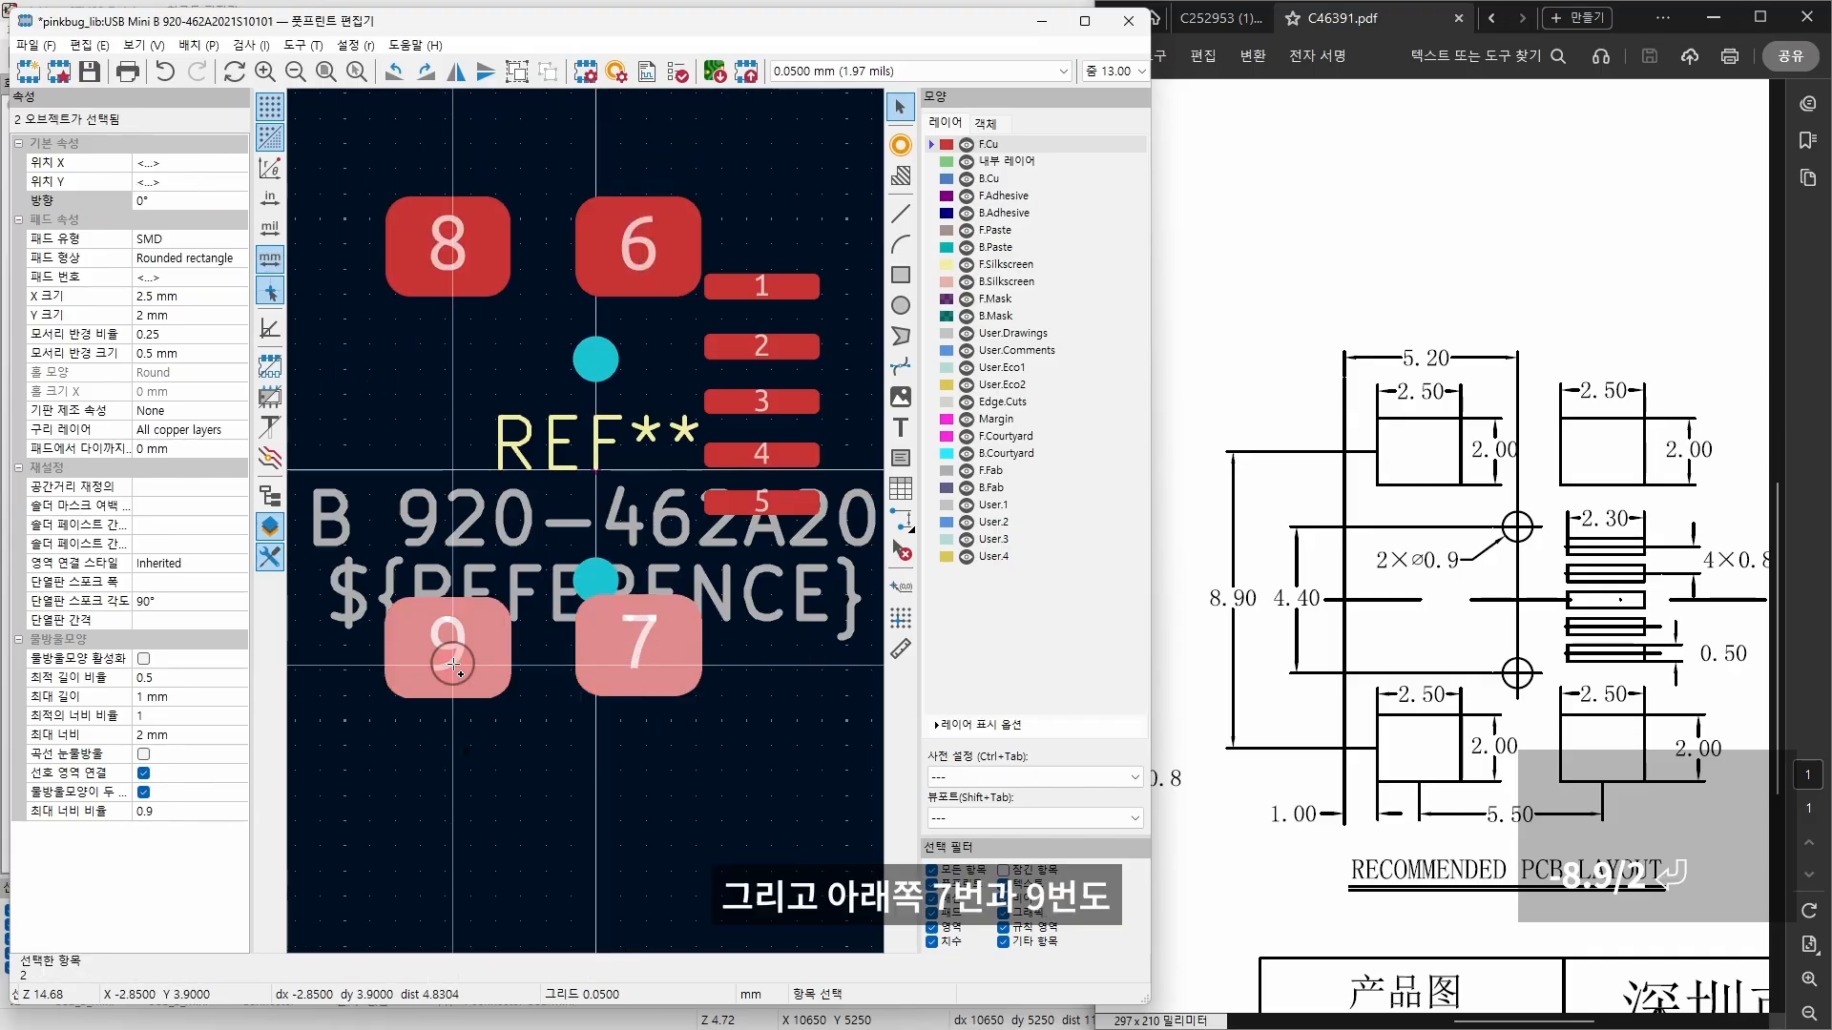
{"action": "left_click", "coordinate": [200, 185]}
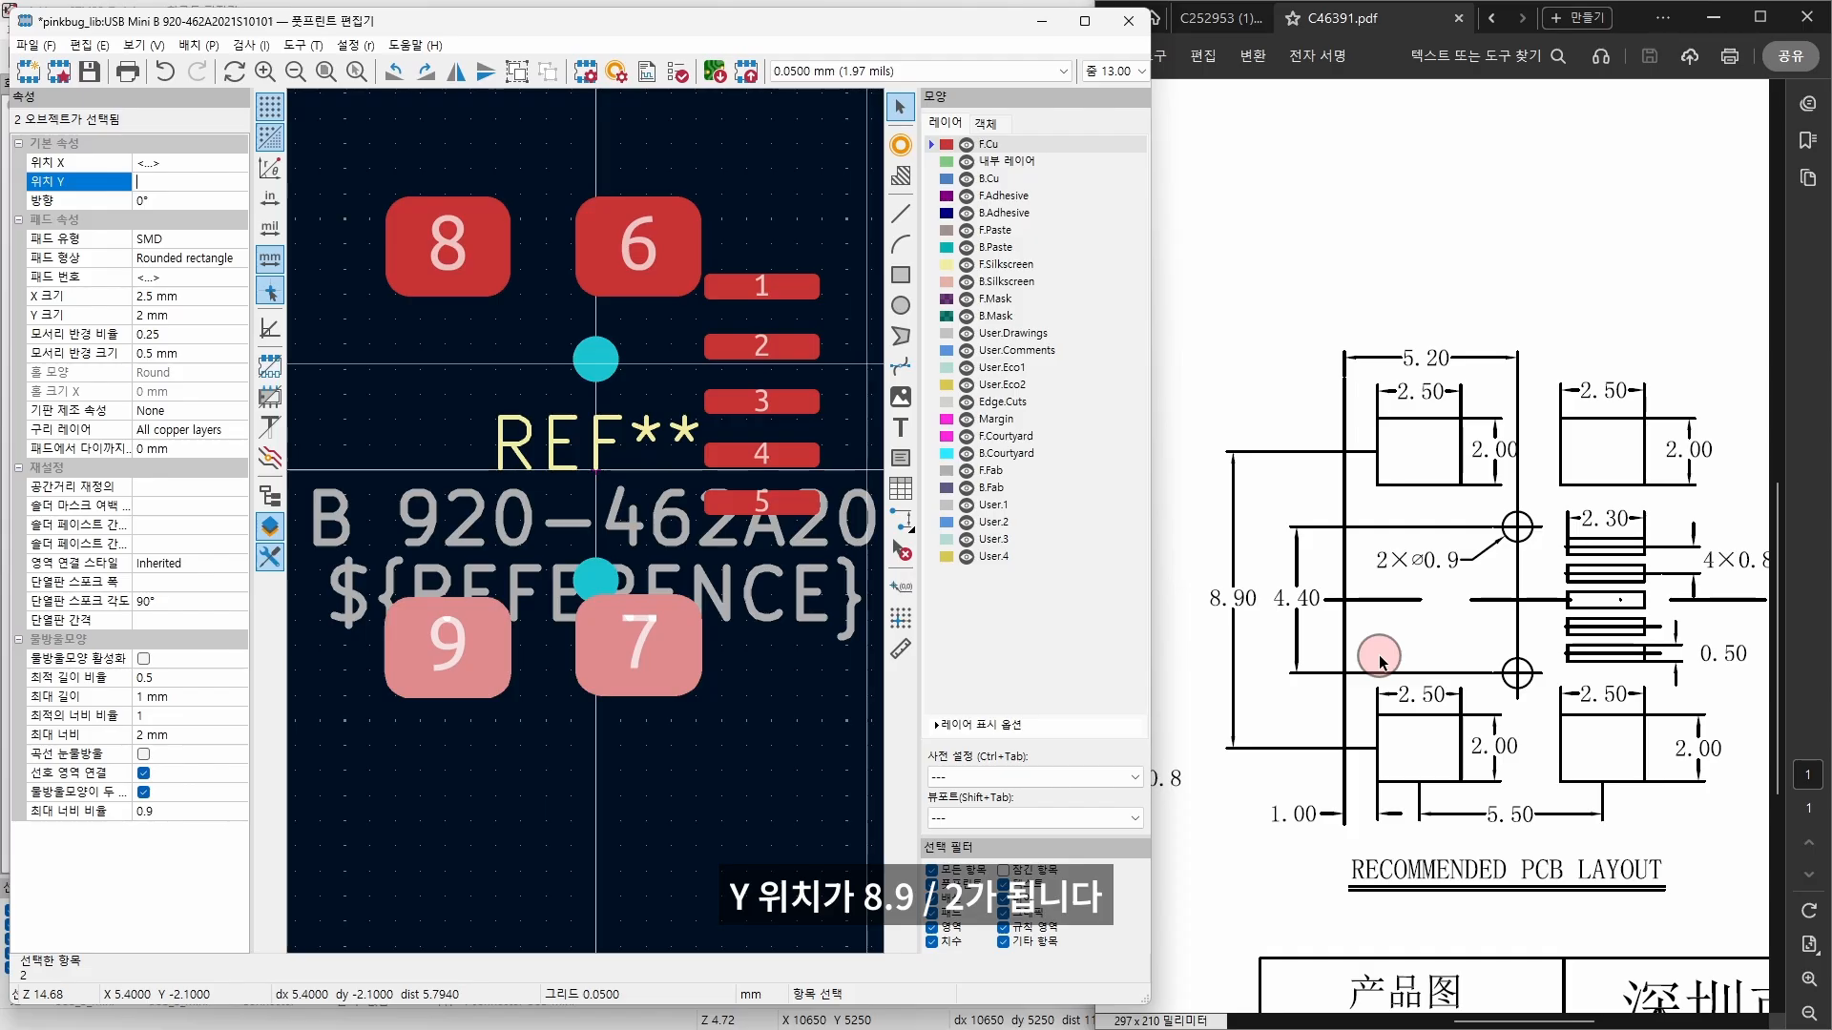
{"action": "type", "text": "8.9/2"}
{"action": "key", "text": "Return"}
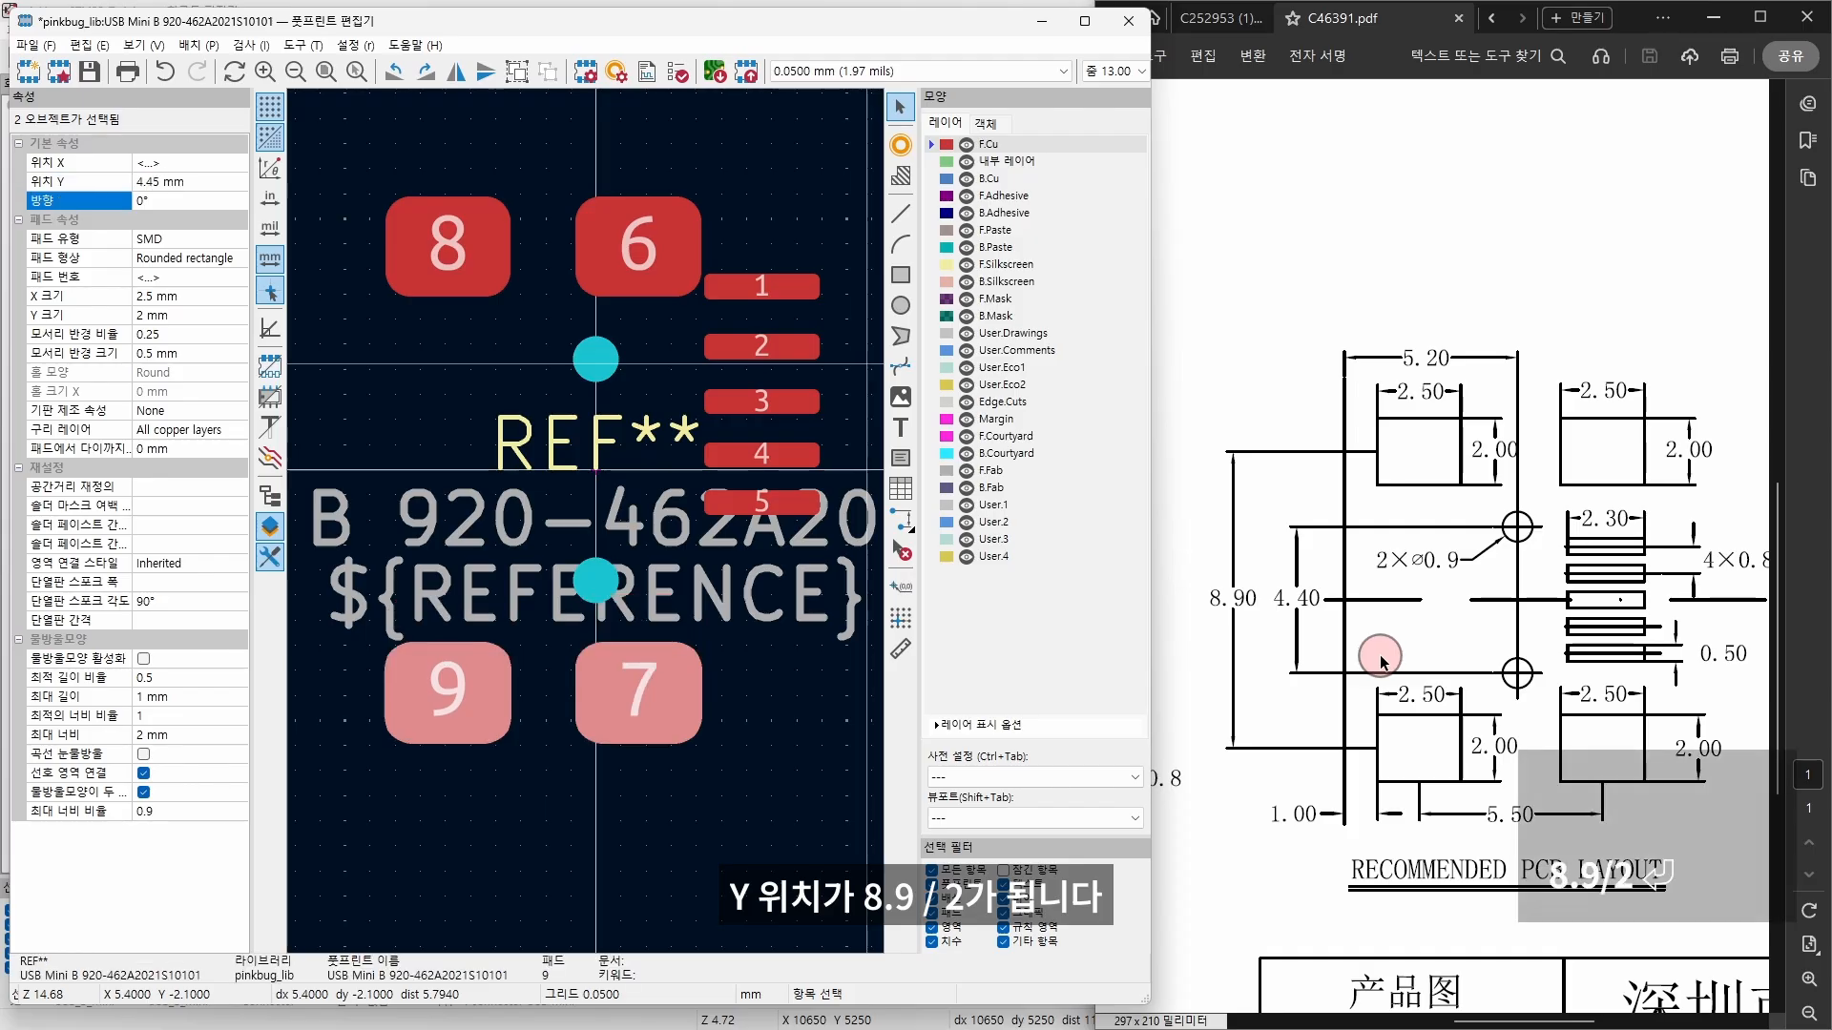
{"action": "key", "text": "Escape"}
Step: Check pad 8's X position and set the X position of mounting pads 6 and 7 together to -2.95+5.5
{"action": "left_click", "coordinate": [447, 246]}
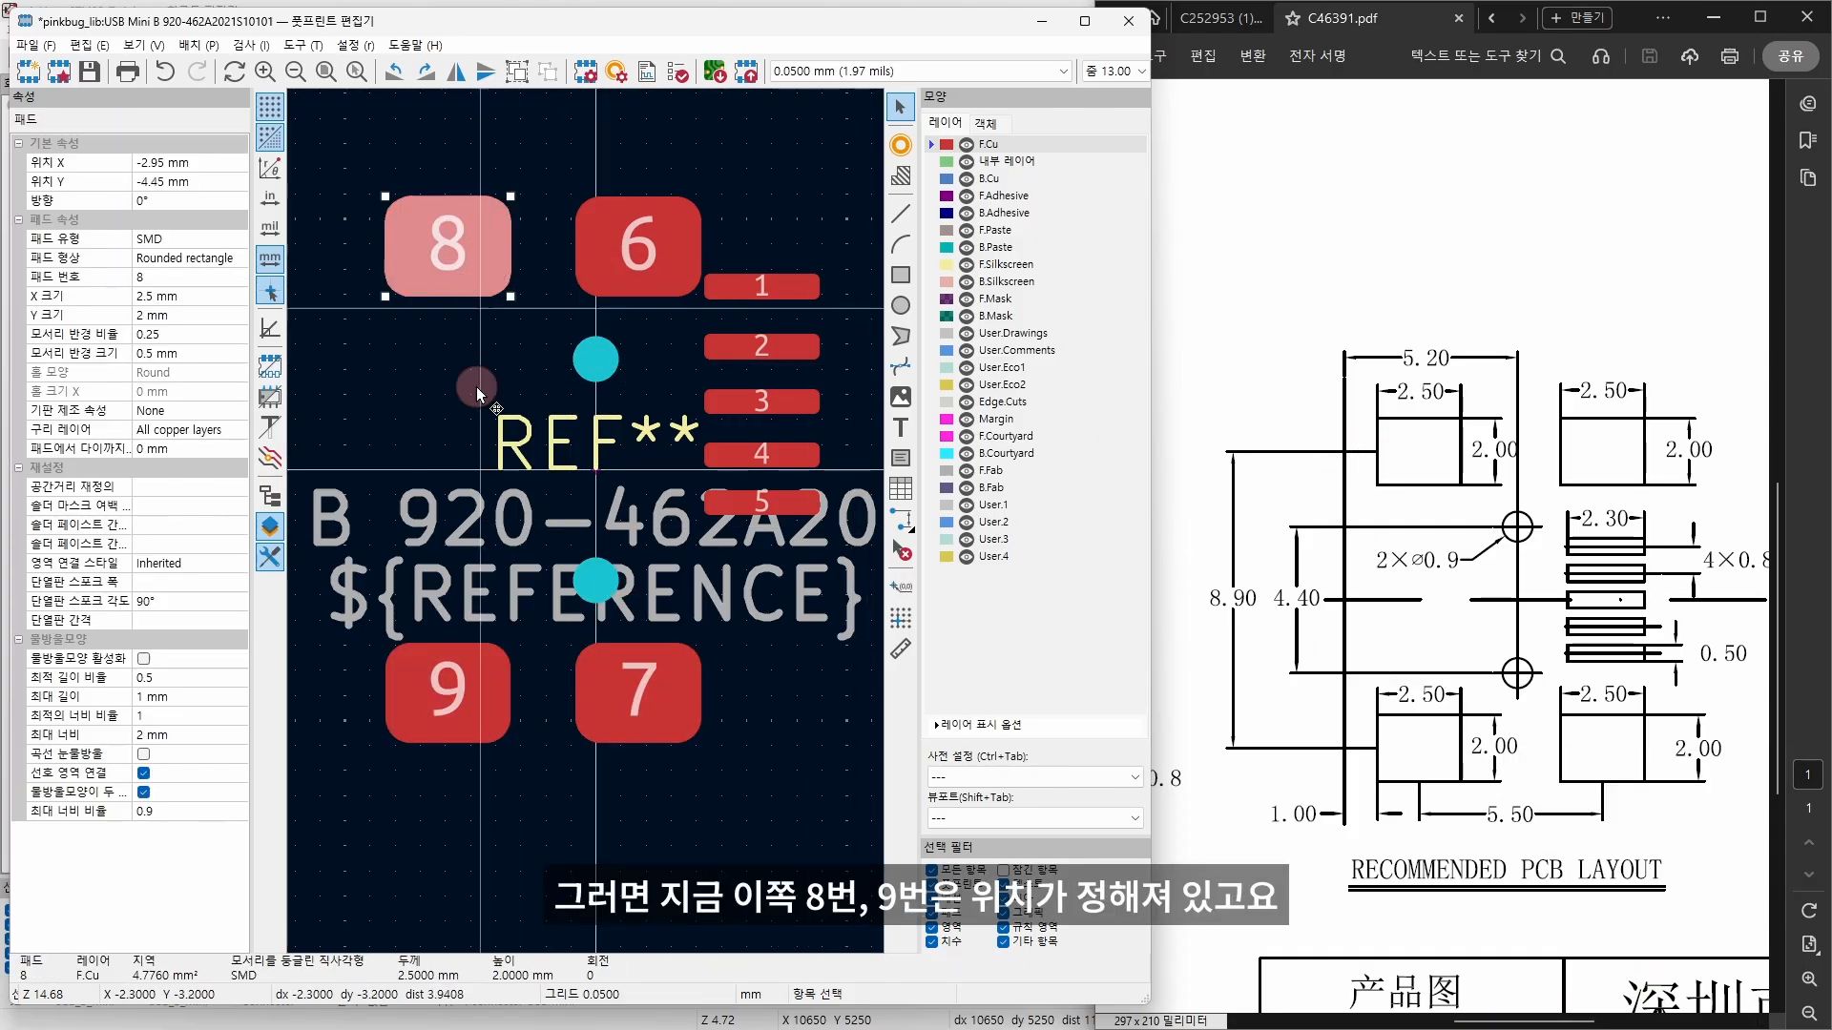
{"action": "left_click", "coordinate": [467, 691], "text": "shift"}
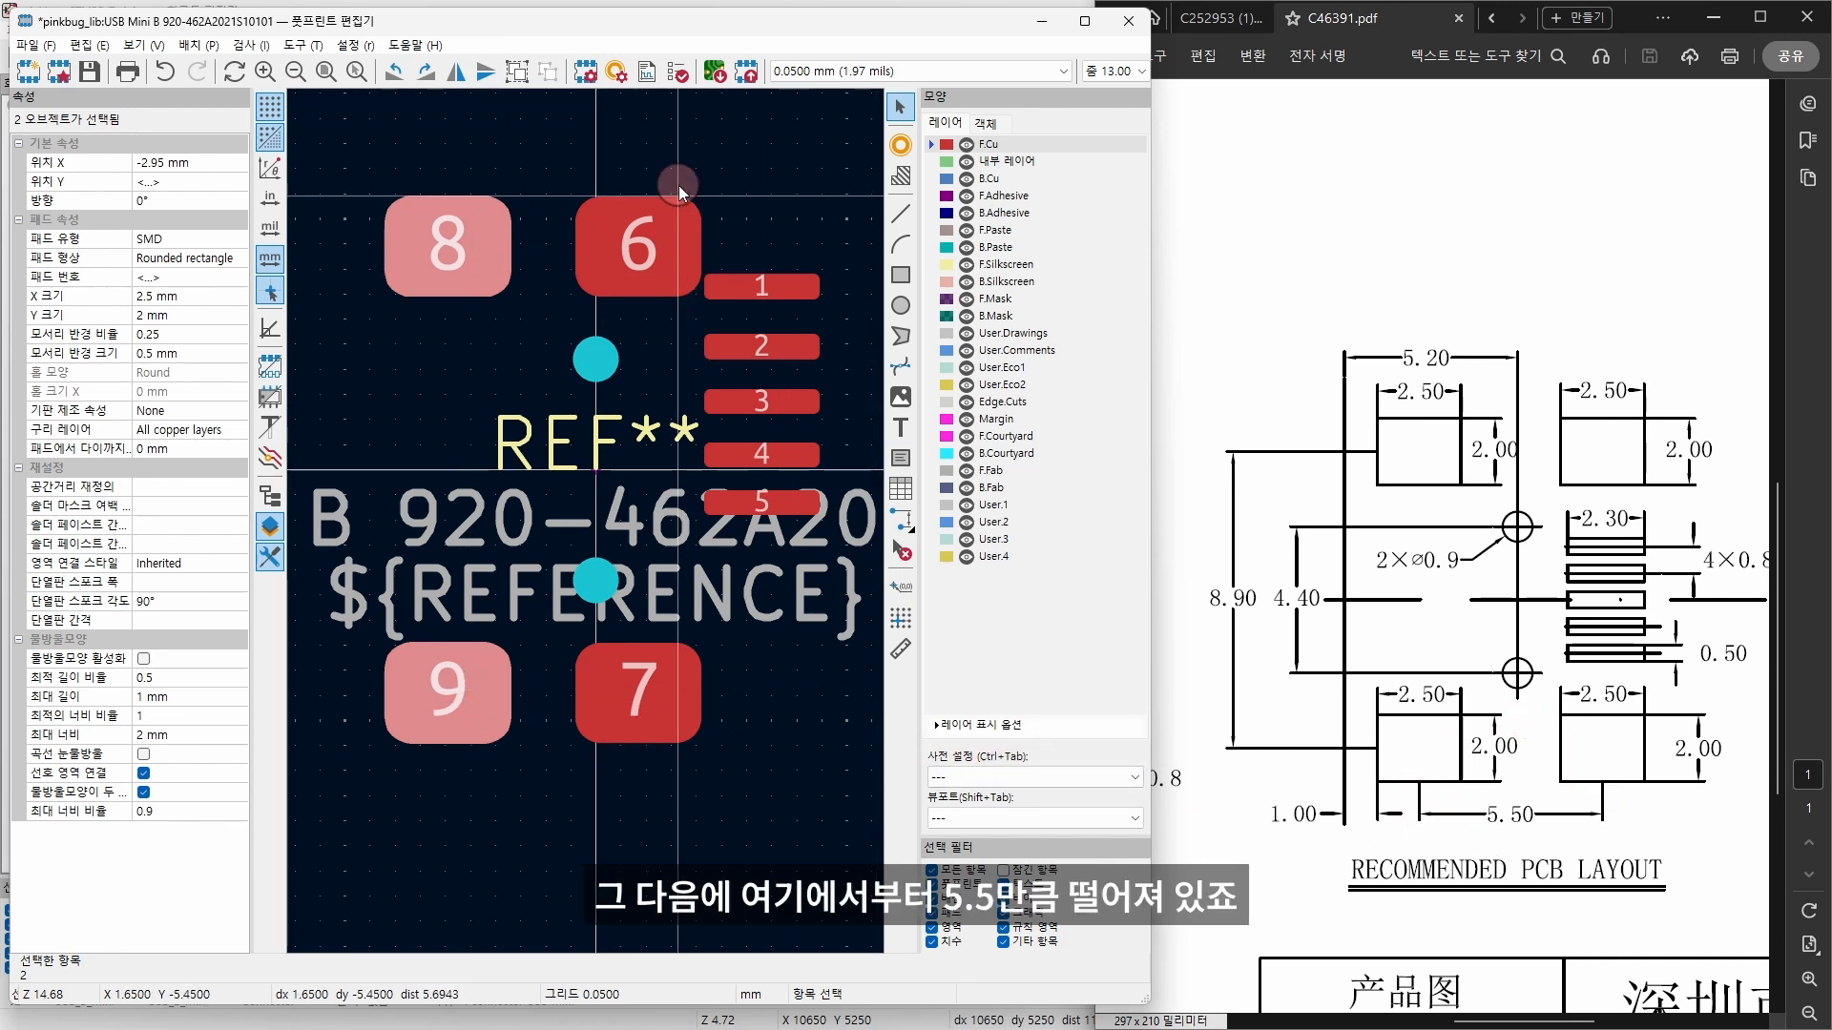
{"action": "left_click", "coordinate": [442, 262]}
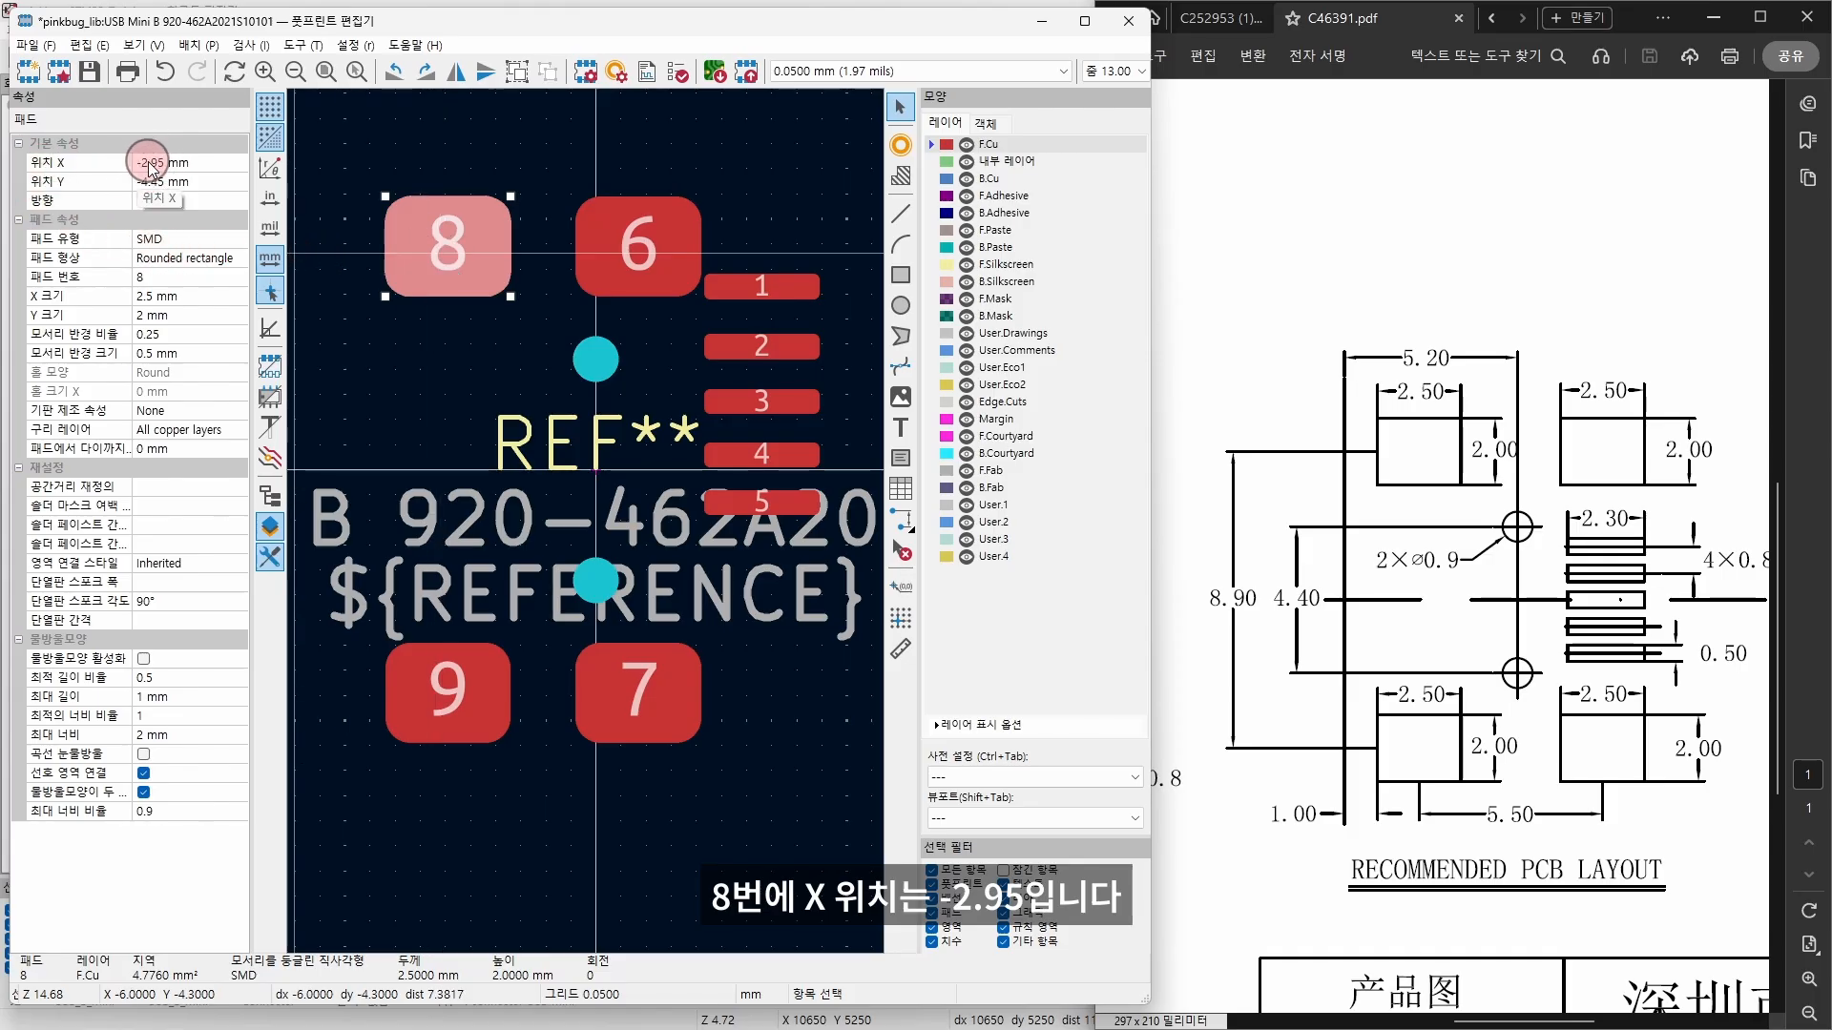
{"action": "left_click", "coordinate": [658, 245]}
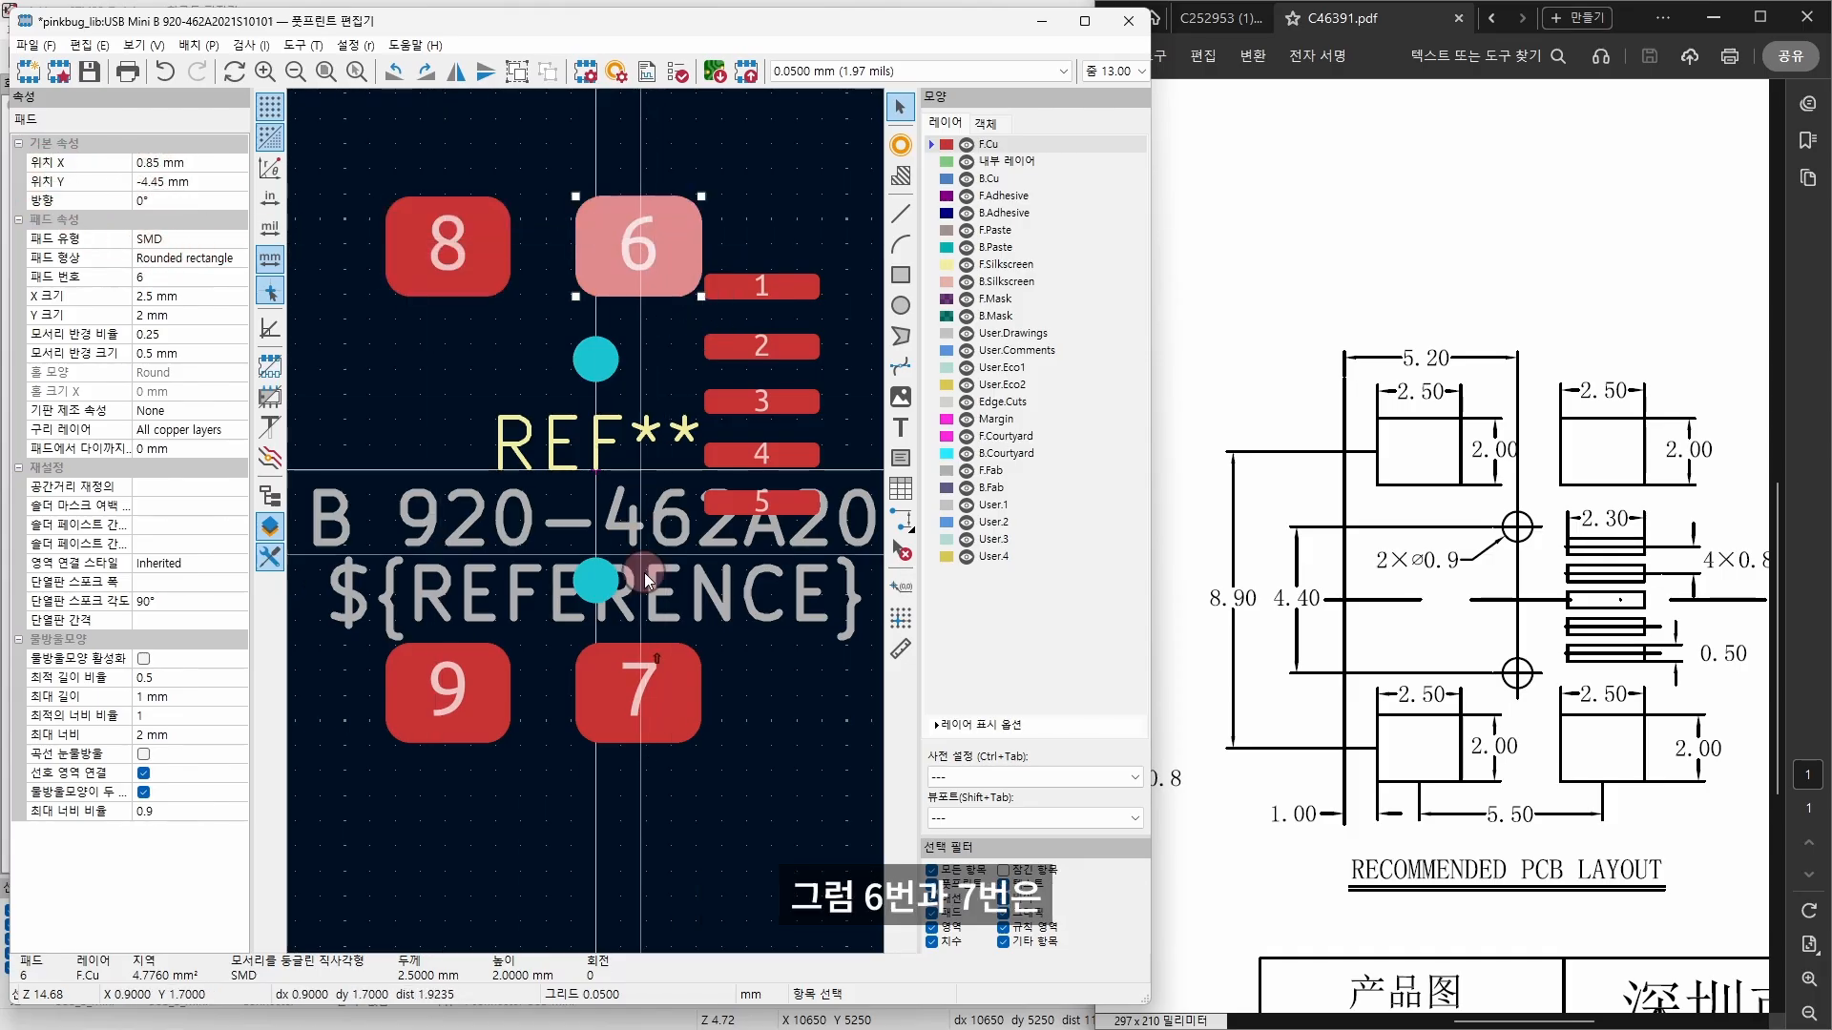
{"action": "left_click", "coordinate": [662, 676], "text": "shift"}
{"action": "left_click", "coordinate": [176, 166]}
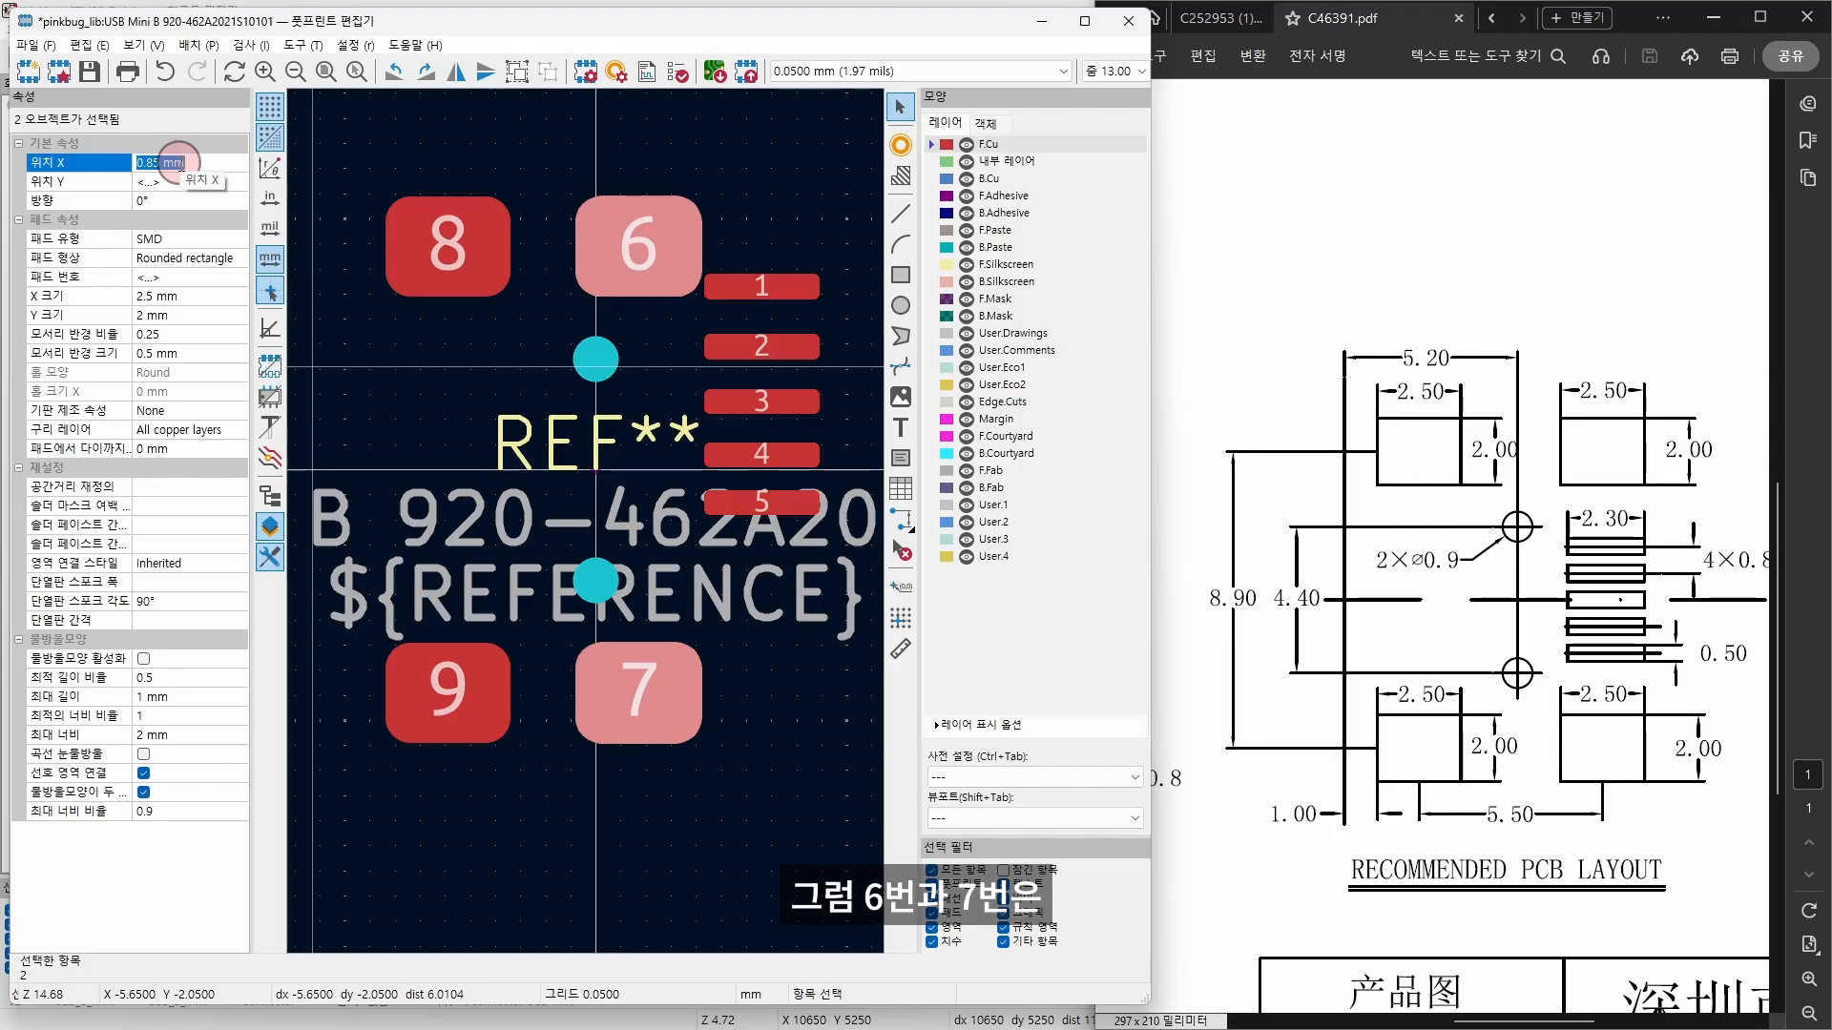
{"action": "type", "text": "-2.95+5.5"}
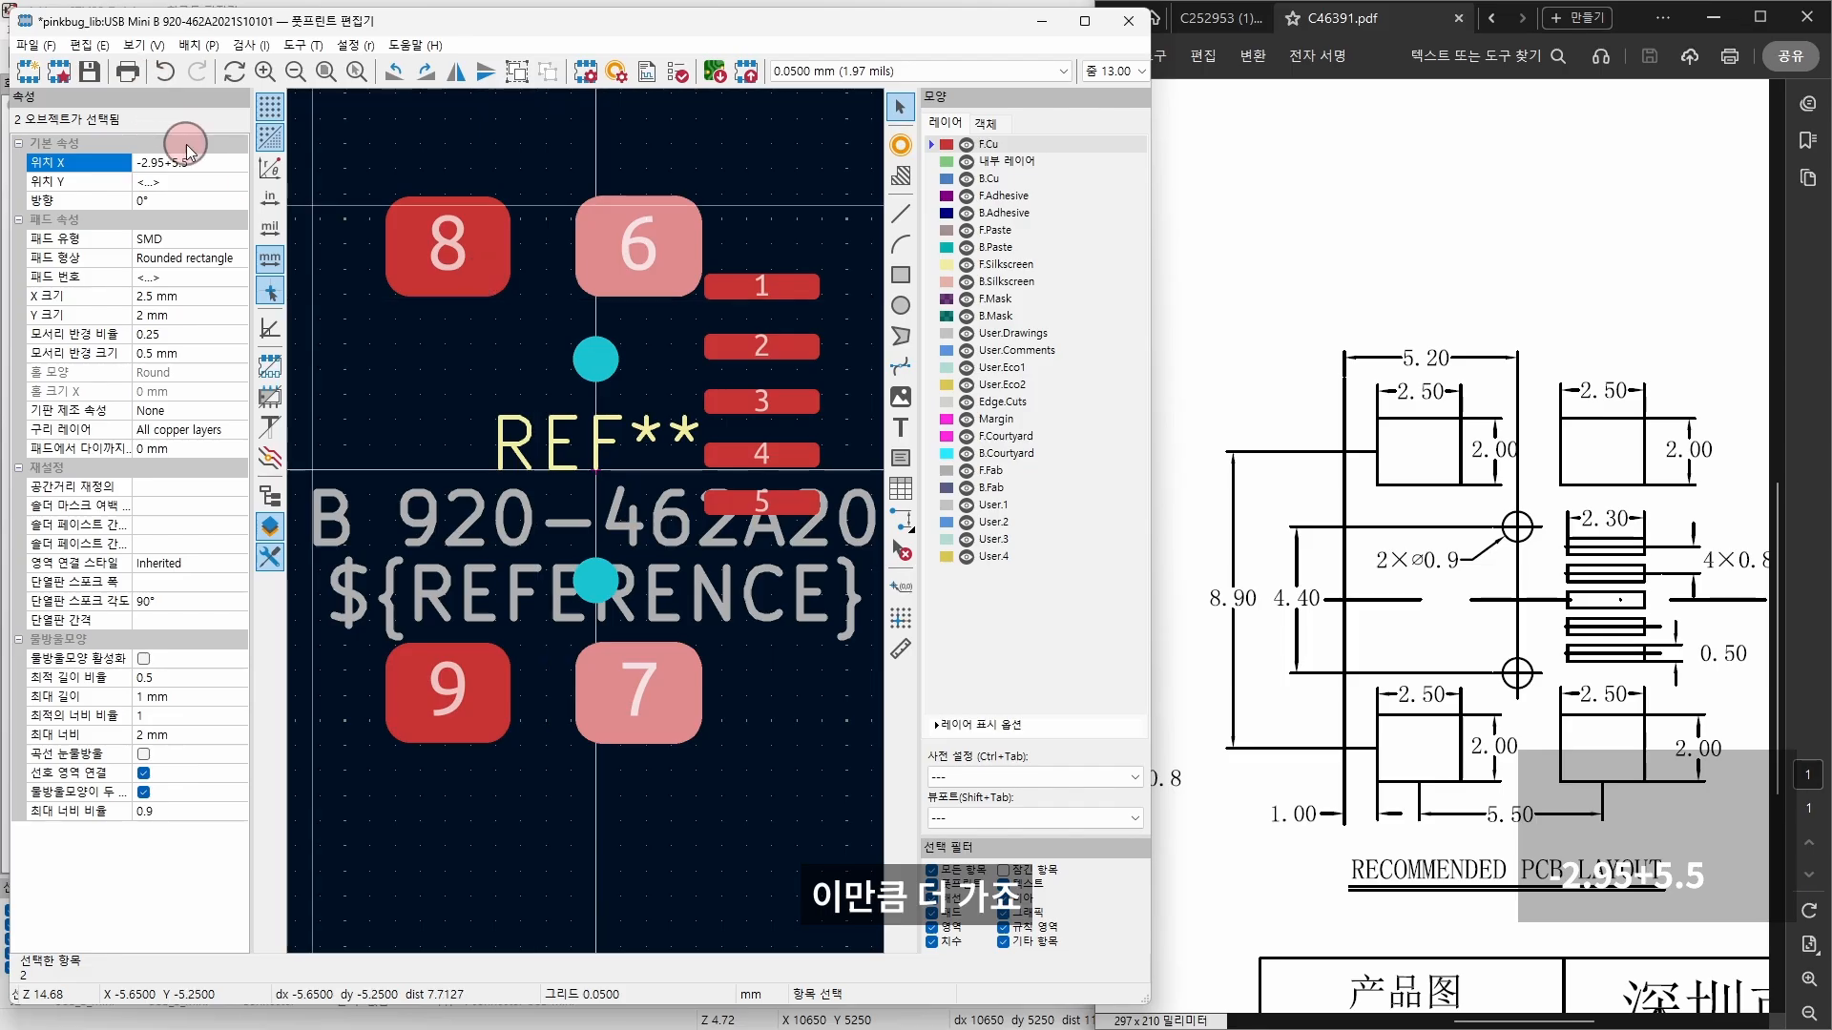
{"action": "key", "text": "Return"}
{"action": "left_click", "coordinate": [707, 144]}
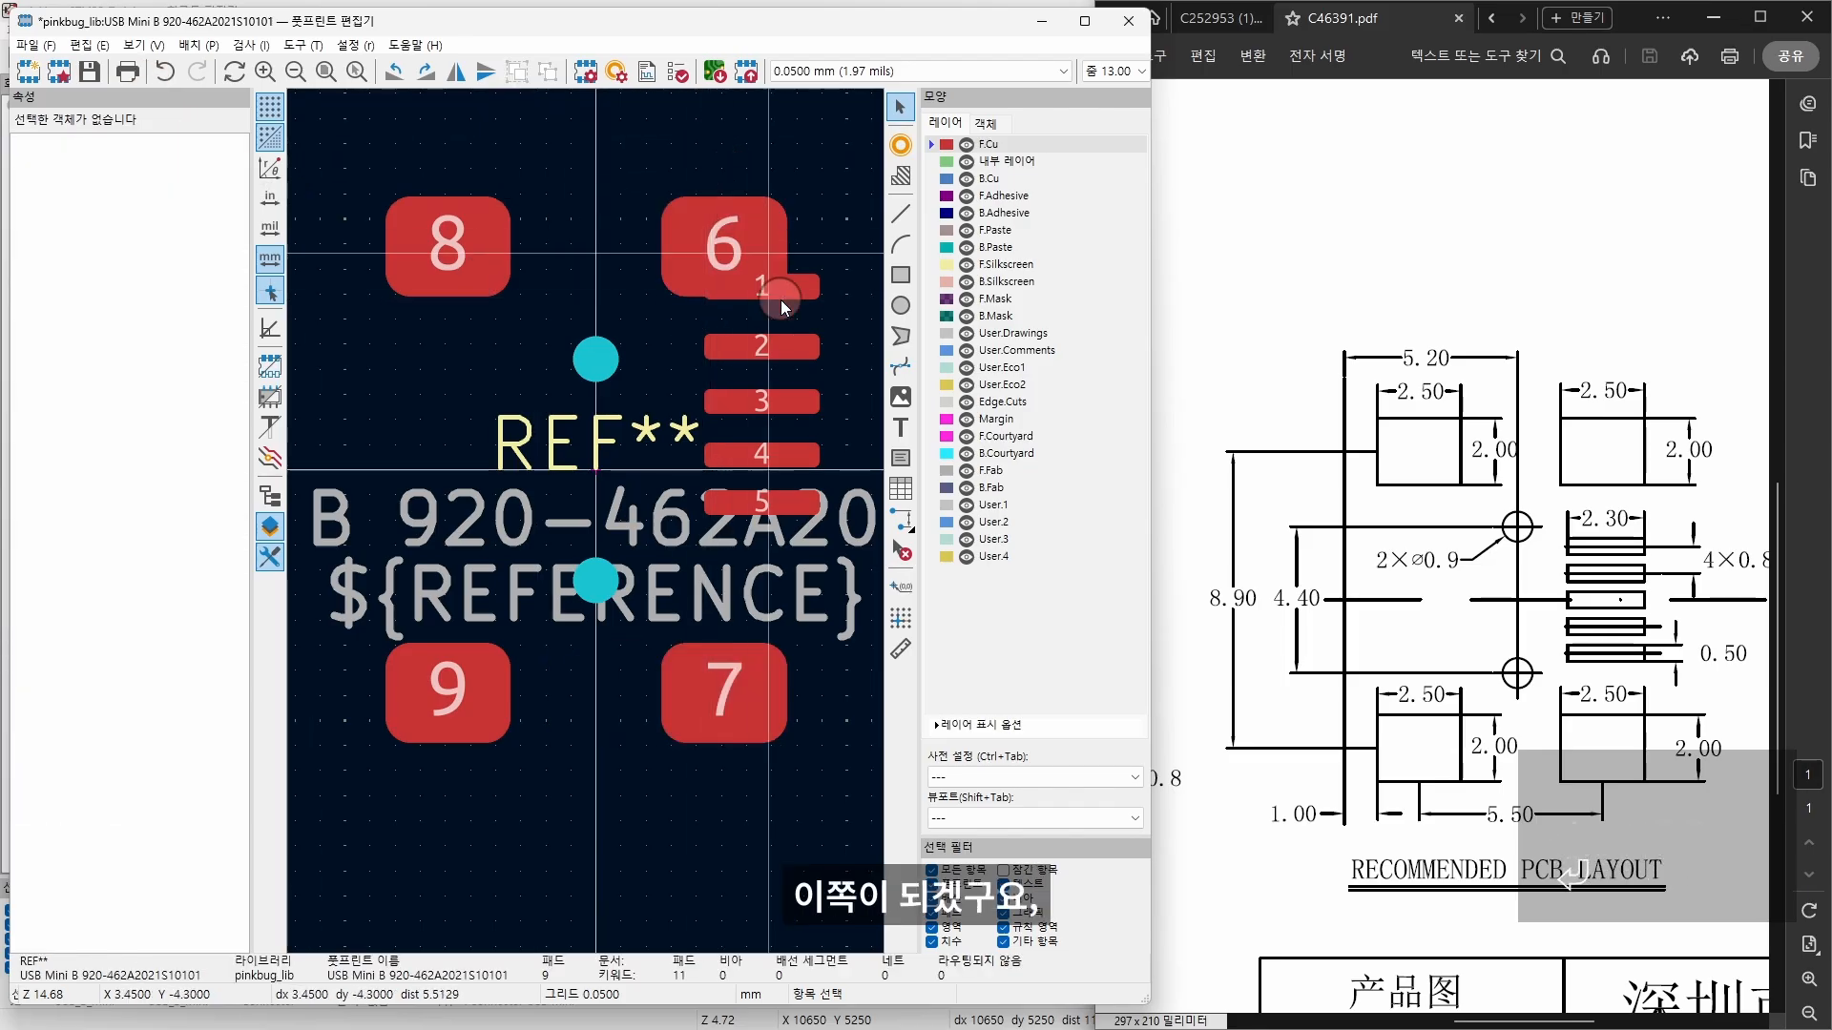
Step: Select signal pads 1 to 5 and move them together to about X 2.6 mm, clear of mounting pad 6
{"action": "left_click", "coordinate": [809, 295]}
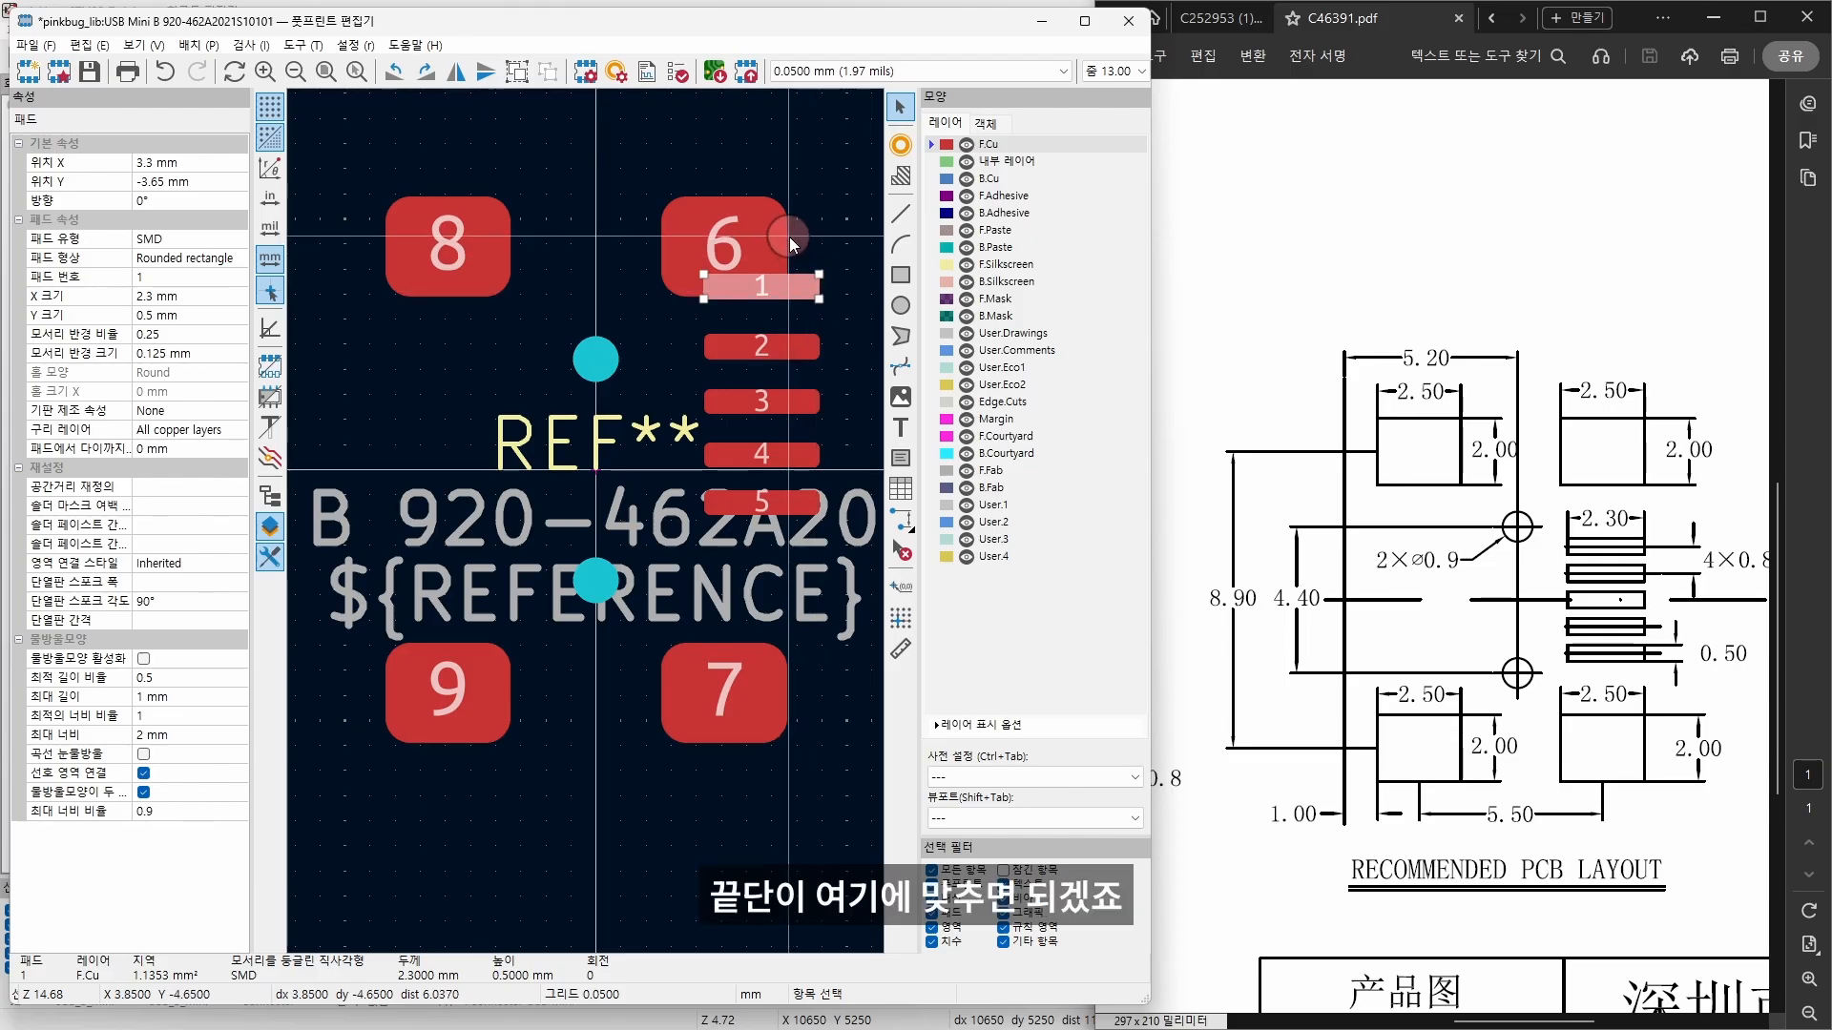
{"action": "left_click", "coordinate": [749, 501], "text": "shift"}
{"action": "left_click", "coordinate": [763, 454], "text": "shift"}
{"action": "left_click", "coordinate": [771, 401], "text": "shift"}
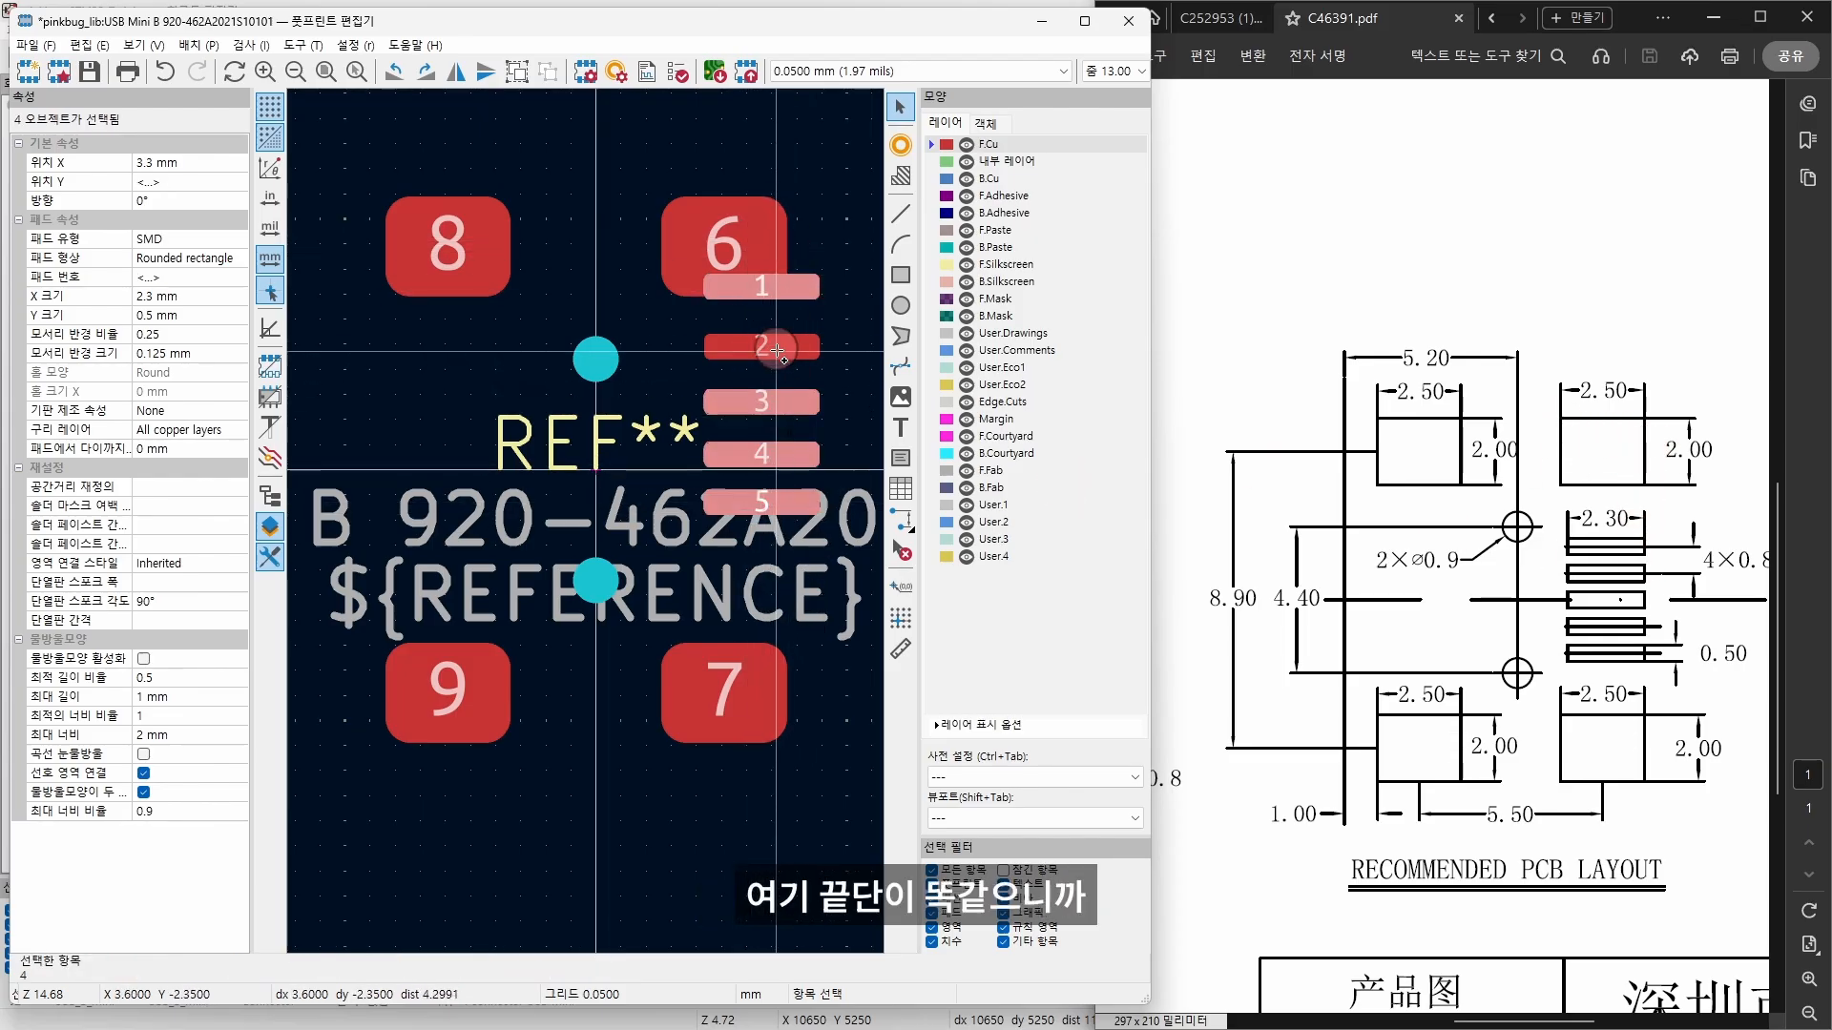
{"action": "left_click", "coordinate": [778, 351], "text": "shift"}
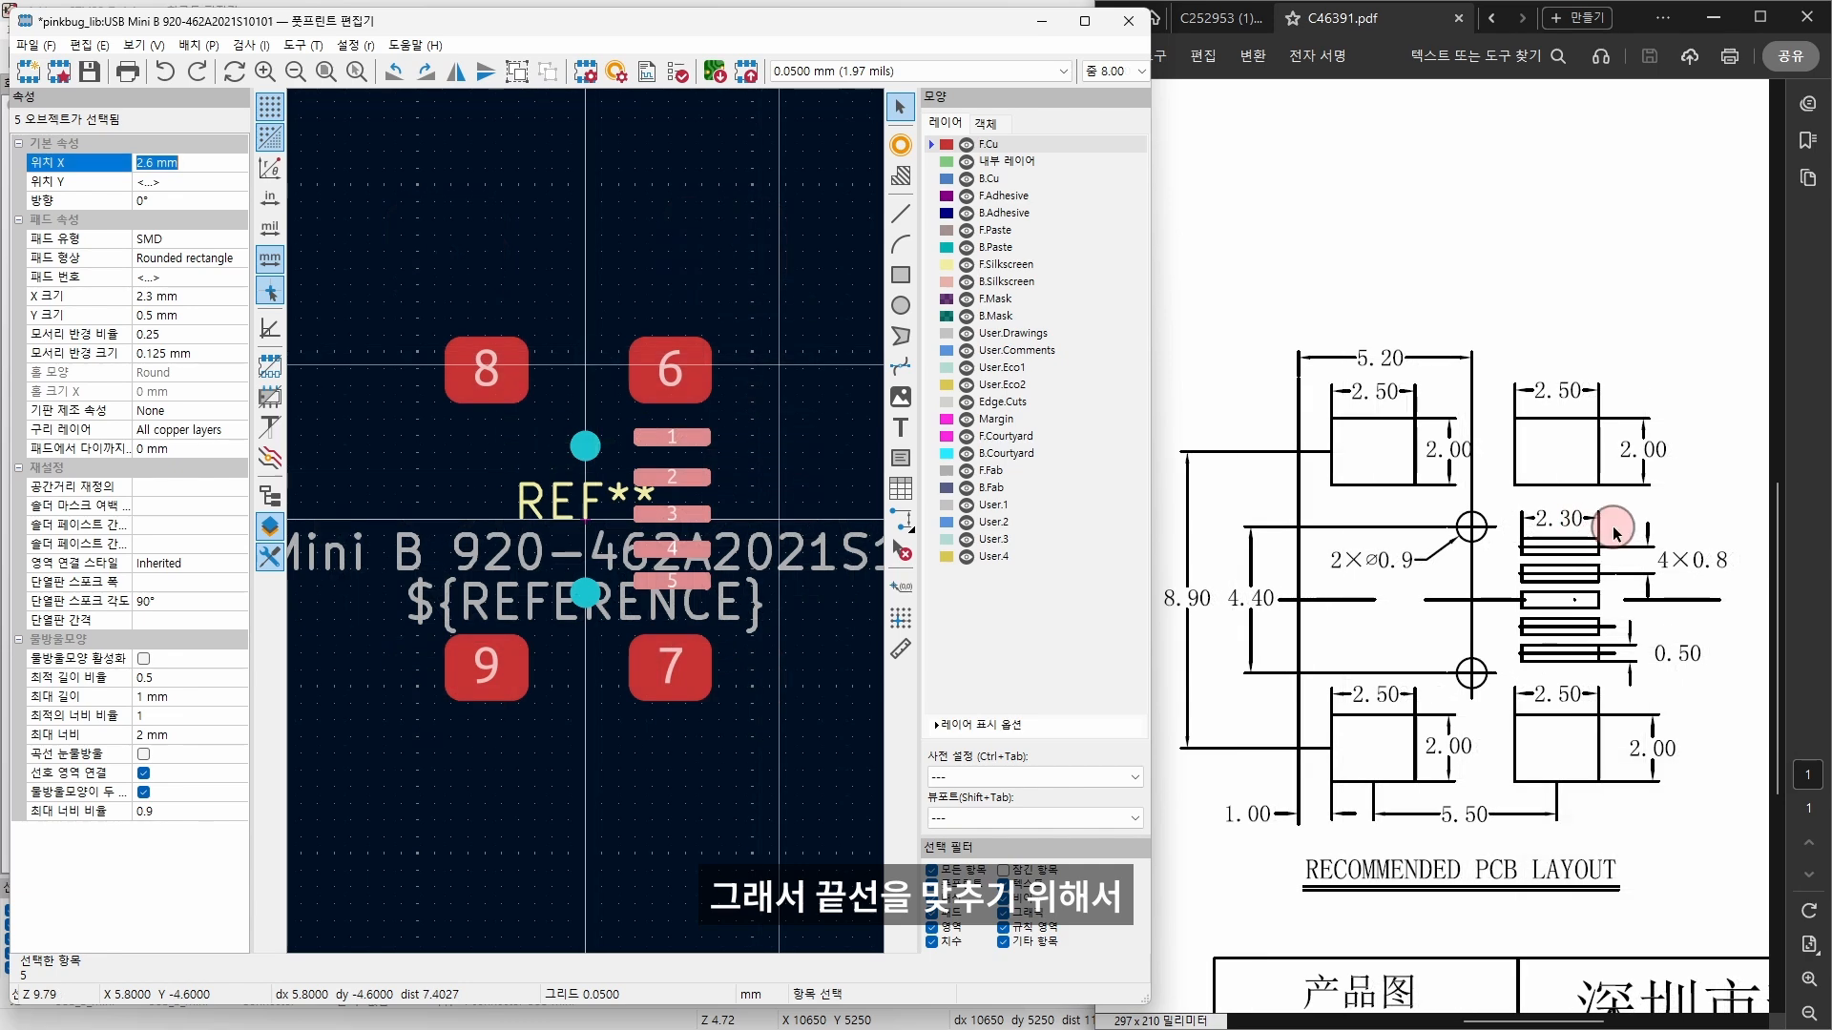
Step: Align the outer edges of signal pads 1 to 5 with pad 6 by setting their X position to 2.55+(2.5/2)-(2.3/2)
{"action": "left_click", "coordinate": [731, 380]}
{"action": "left_click", "coordinate": [706, 375]}
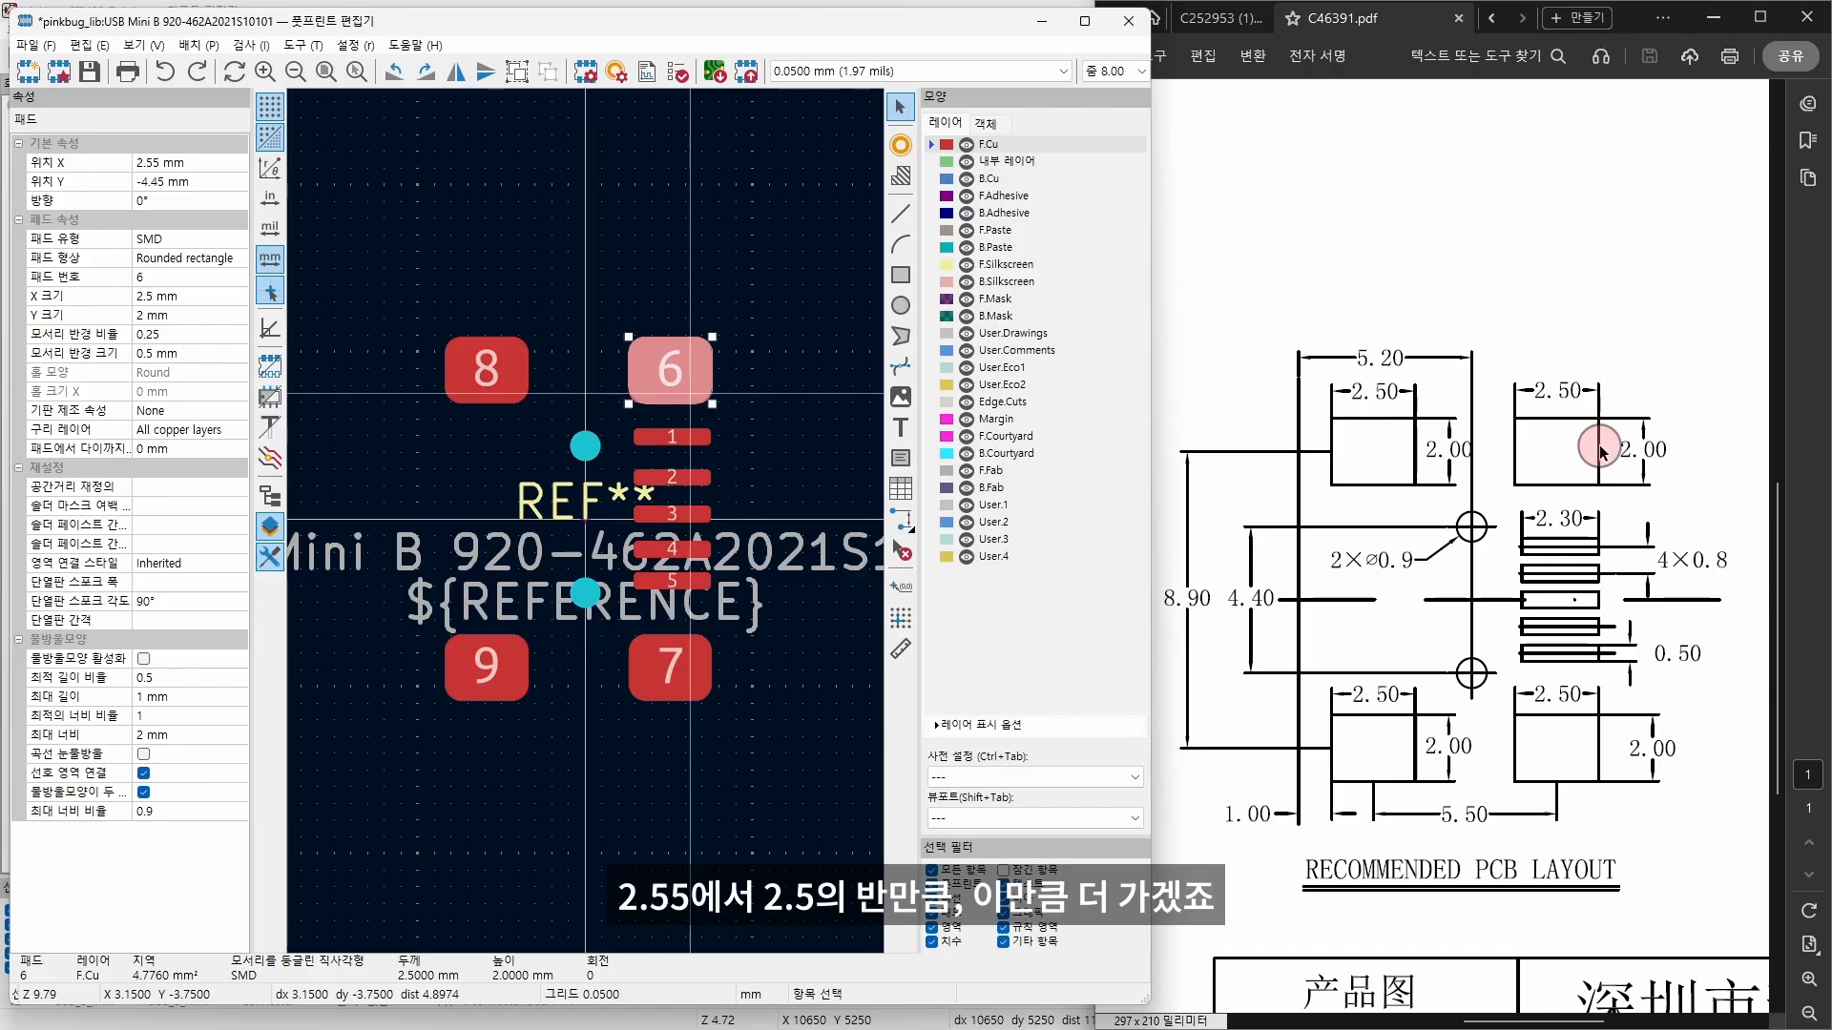
{"action": "left_click", "coordinate": [701, 436]}
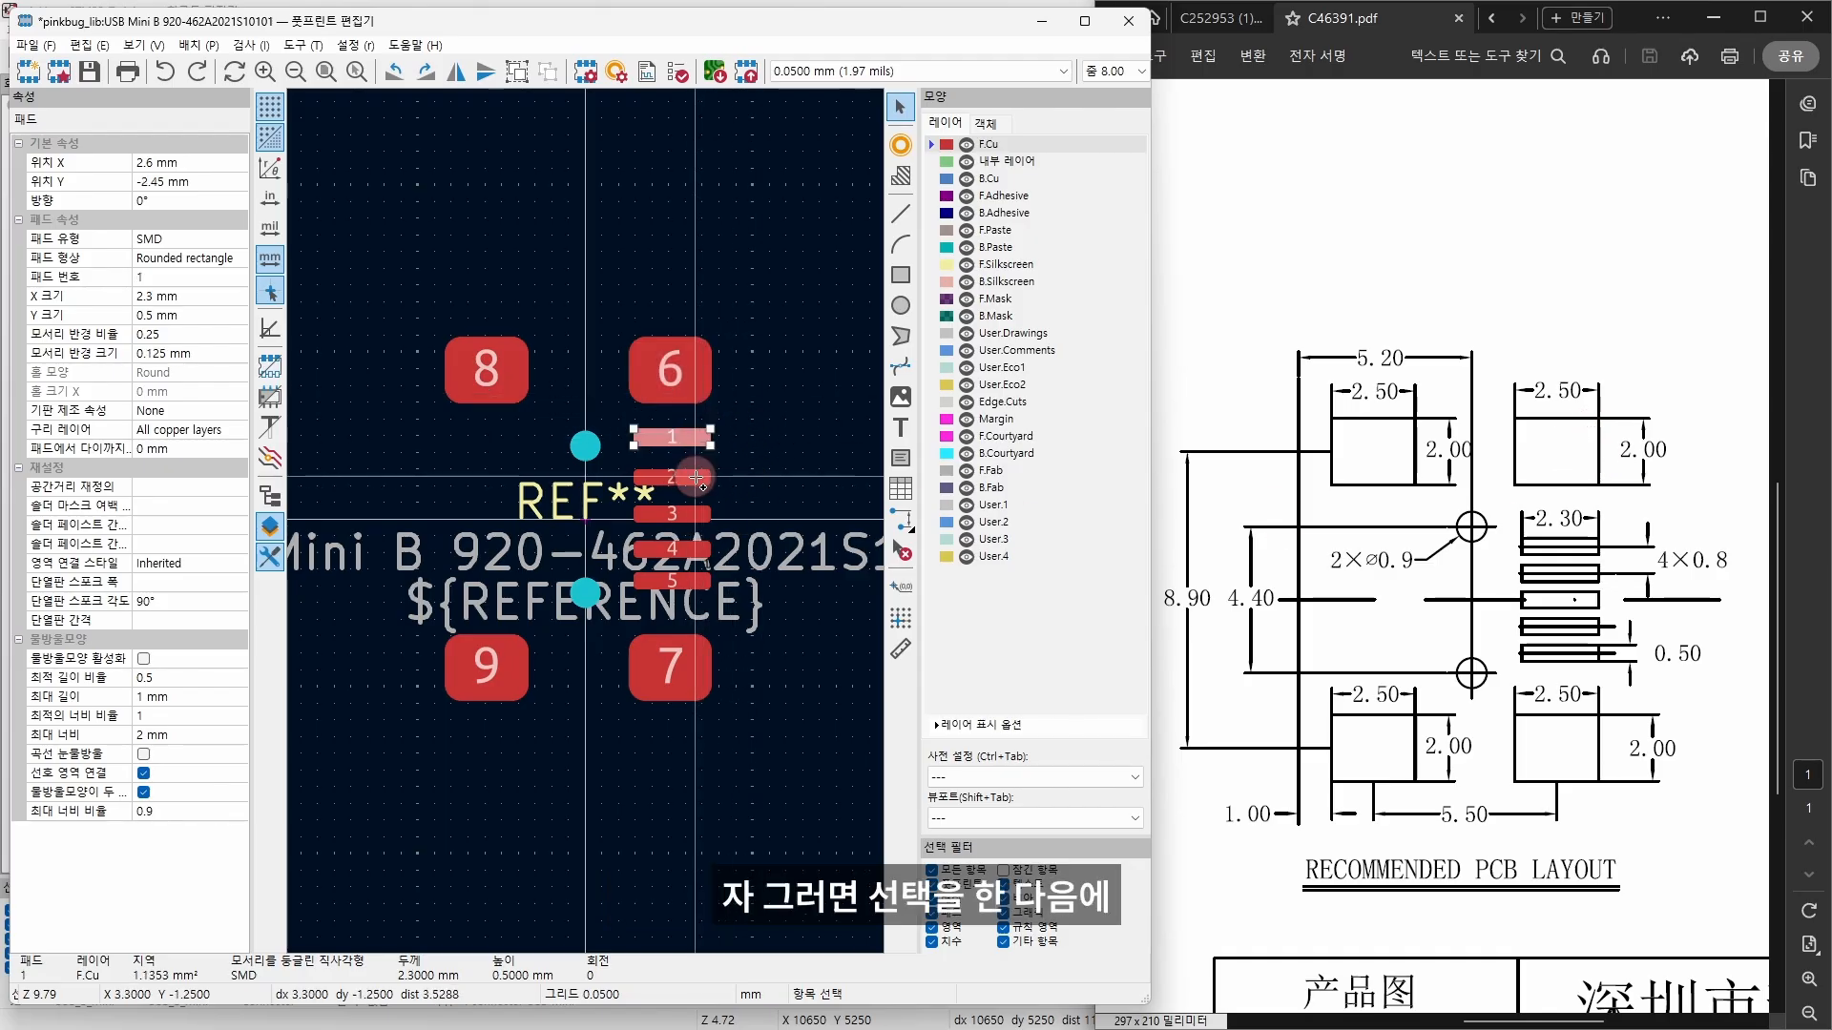
{"action": "left_click", "coordinate": [691, 477], "text": "shift"}
{"action": "left_click", "coordinate": [690, 513], "text": "shift"}
{"action": "left_click", "coordinate": [691, 549], "text": "shift"}
{"action": "left_click", "coordinate": [691, 580], "text": "shift"}
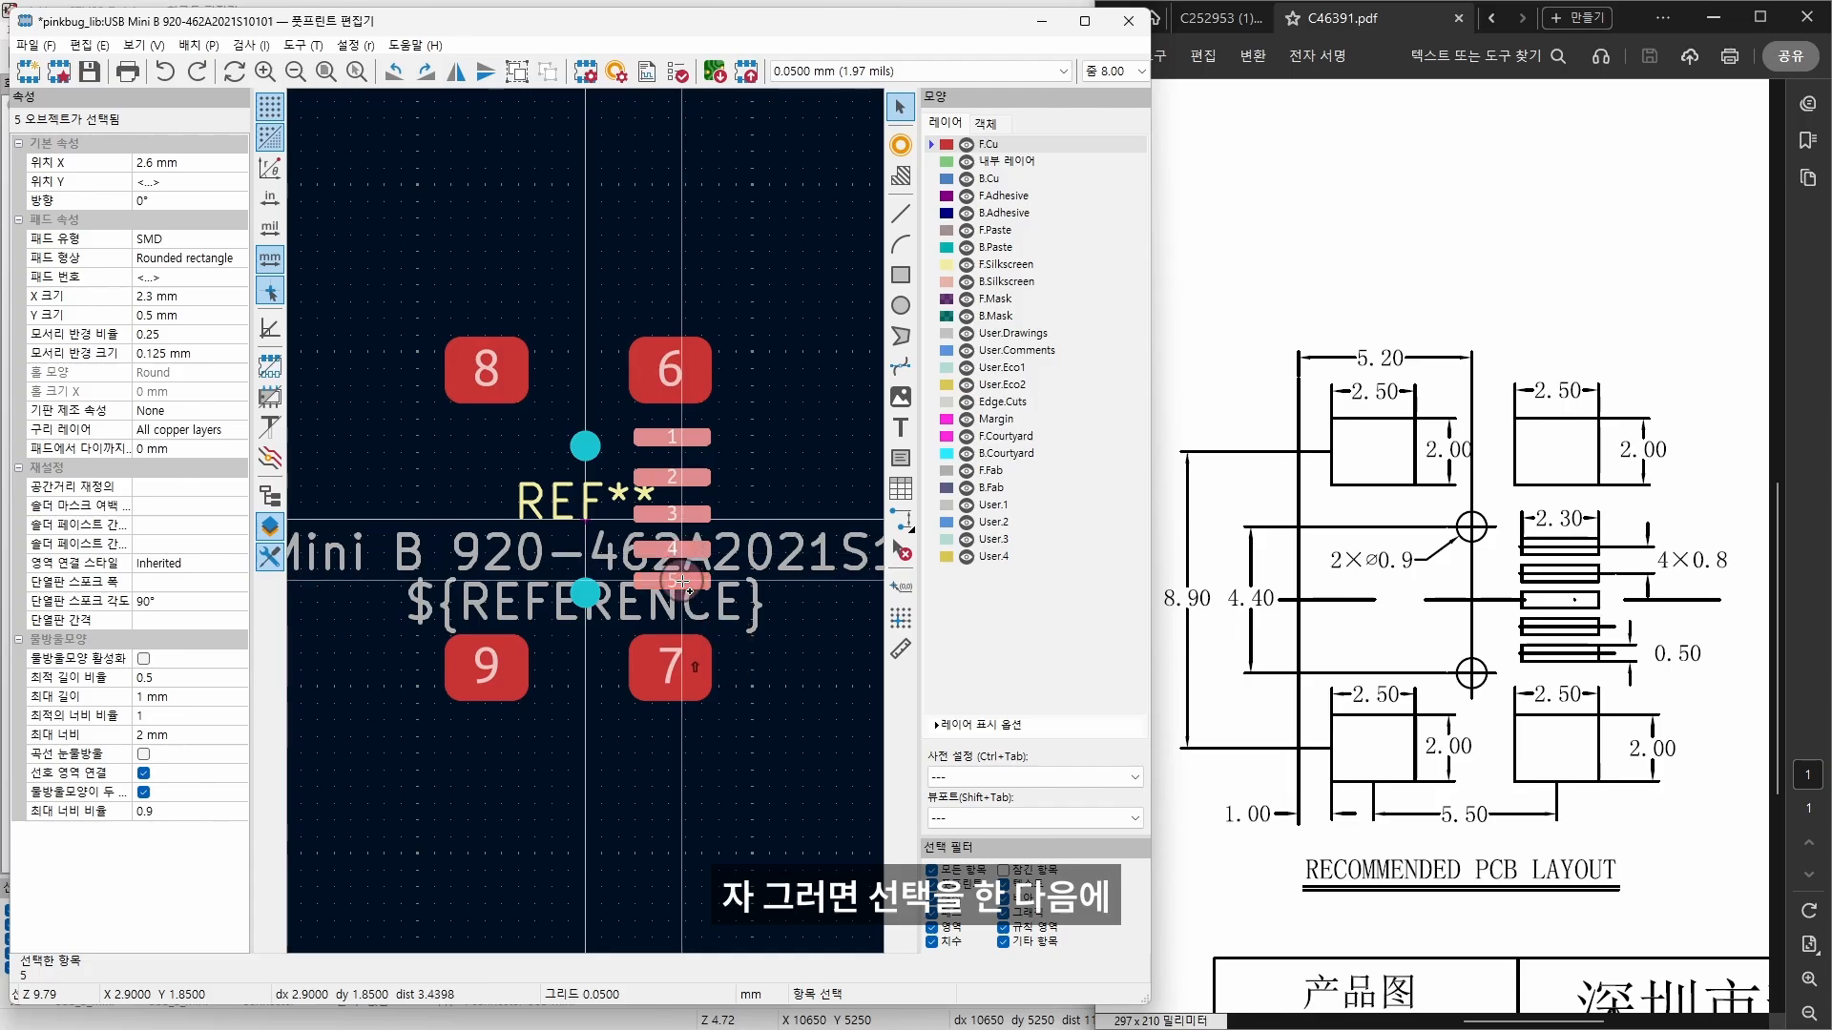
{"action": "left_click", "coordinate": [219, 162]}
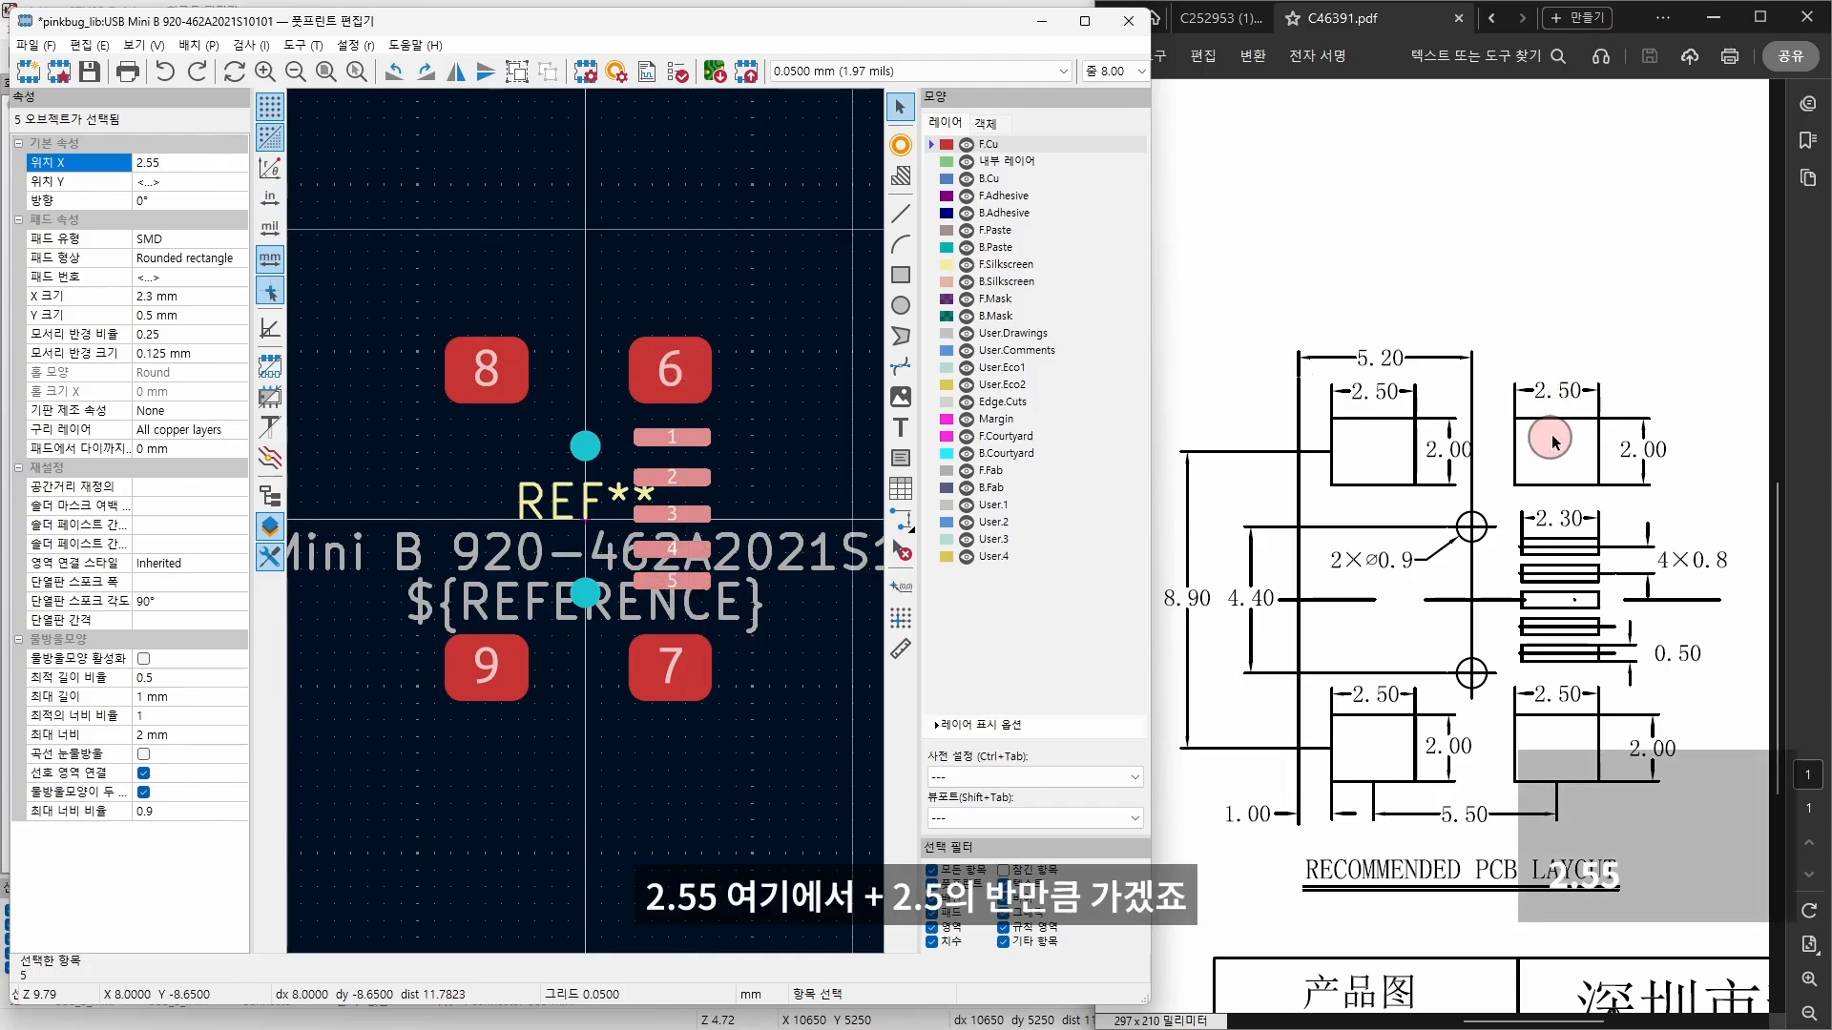
{"action": "type", "text": "+(2"}
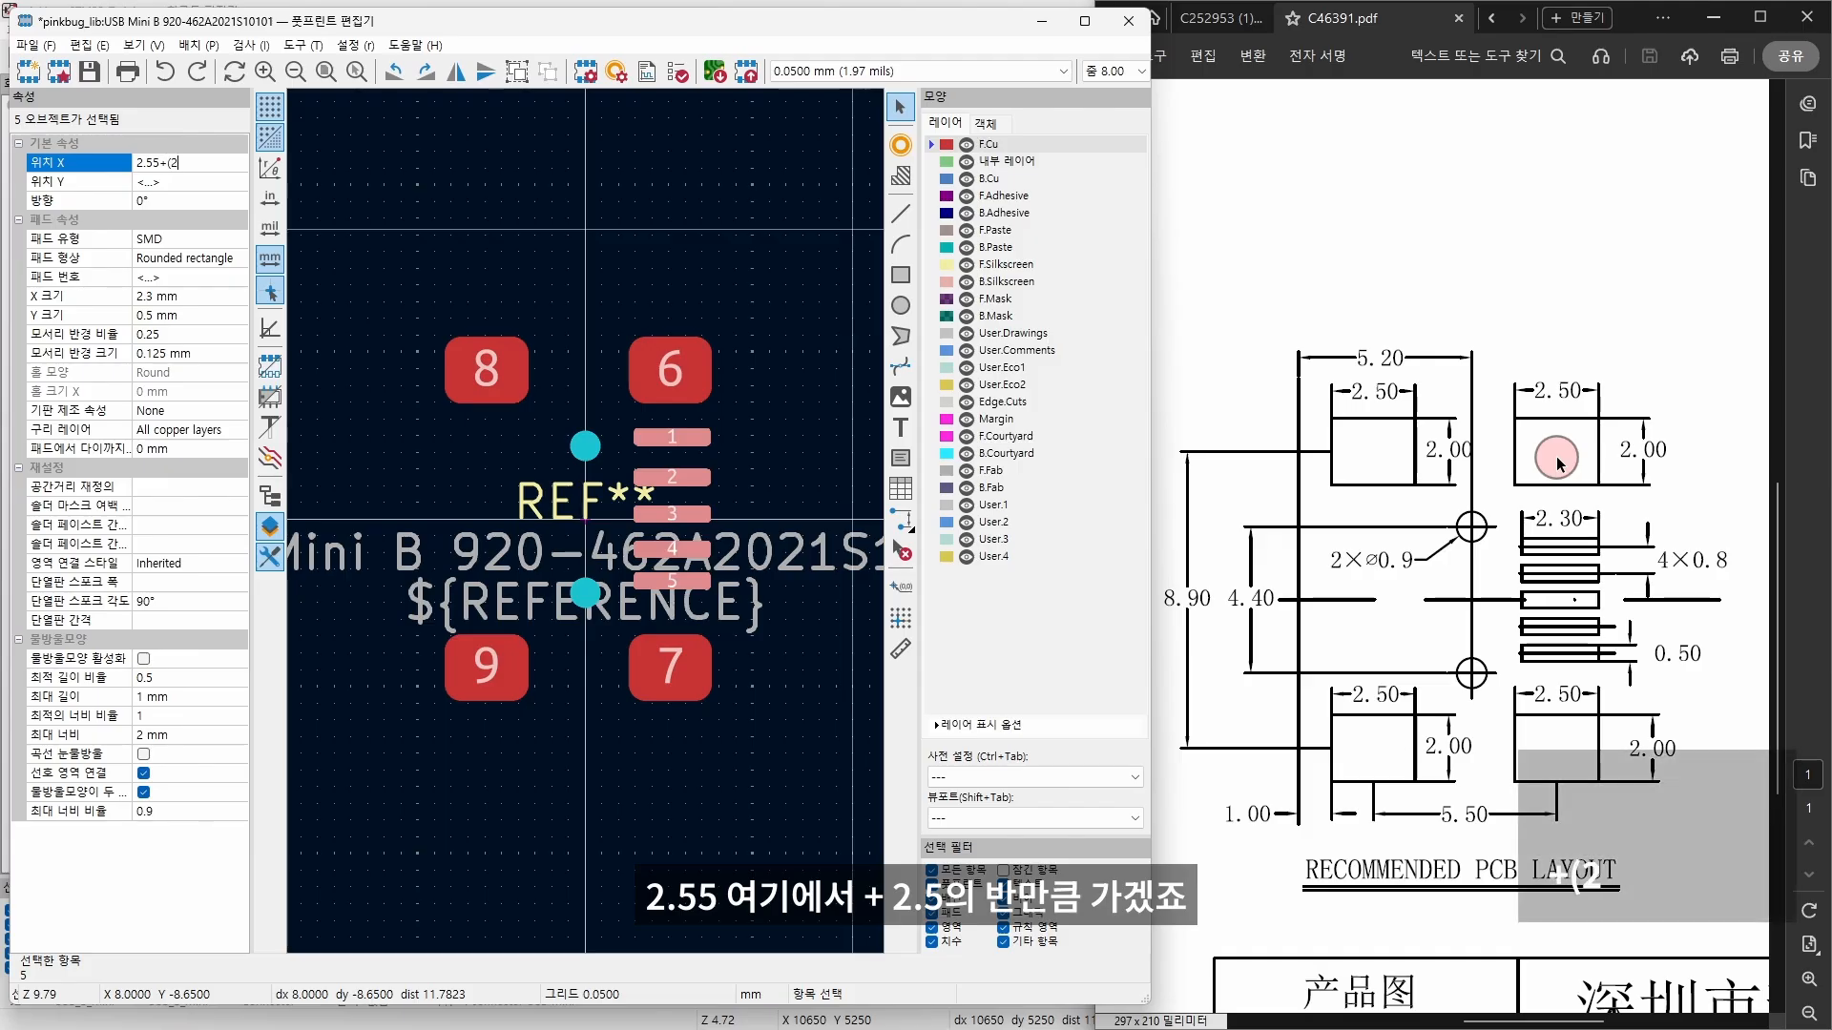
{"action": "type", "text": ".5/2"}
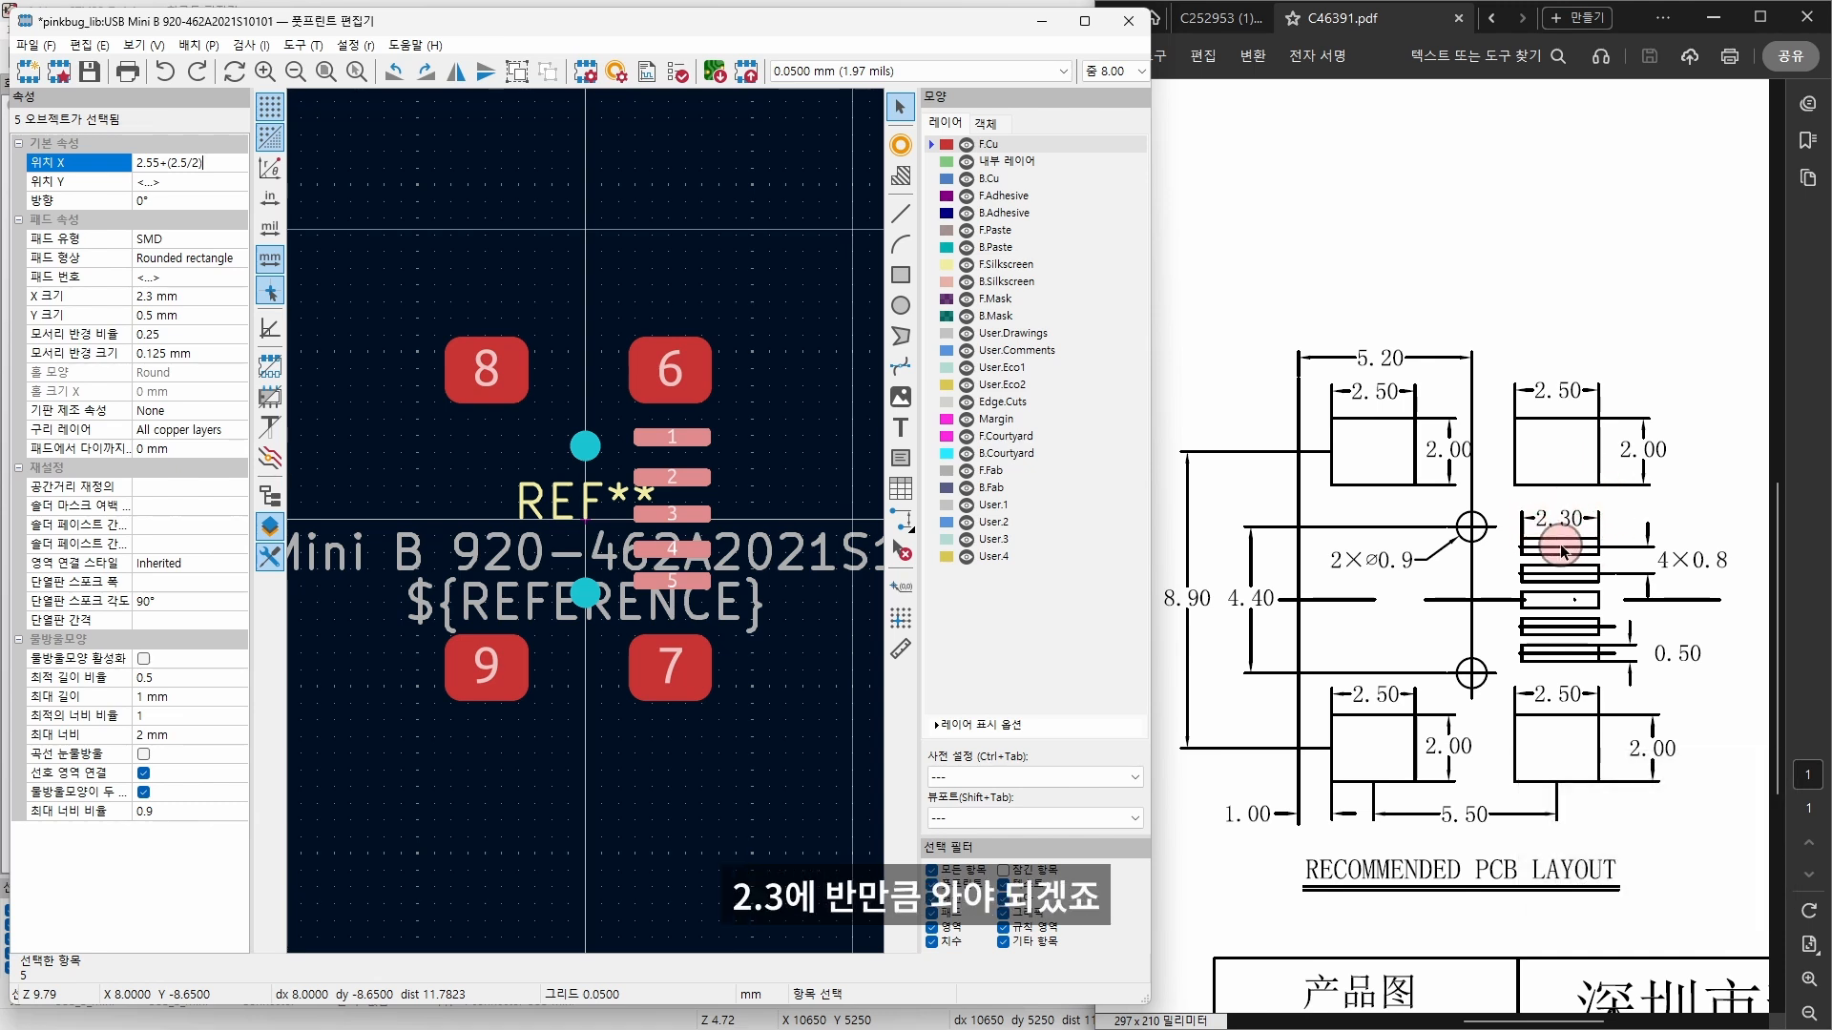
{"action": "type", "text": "-(2.3/2"}
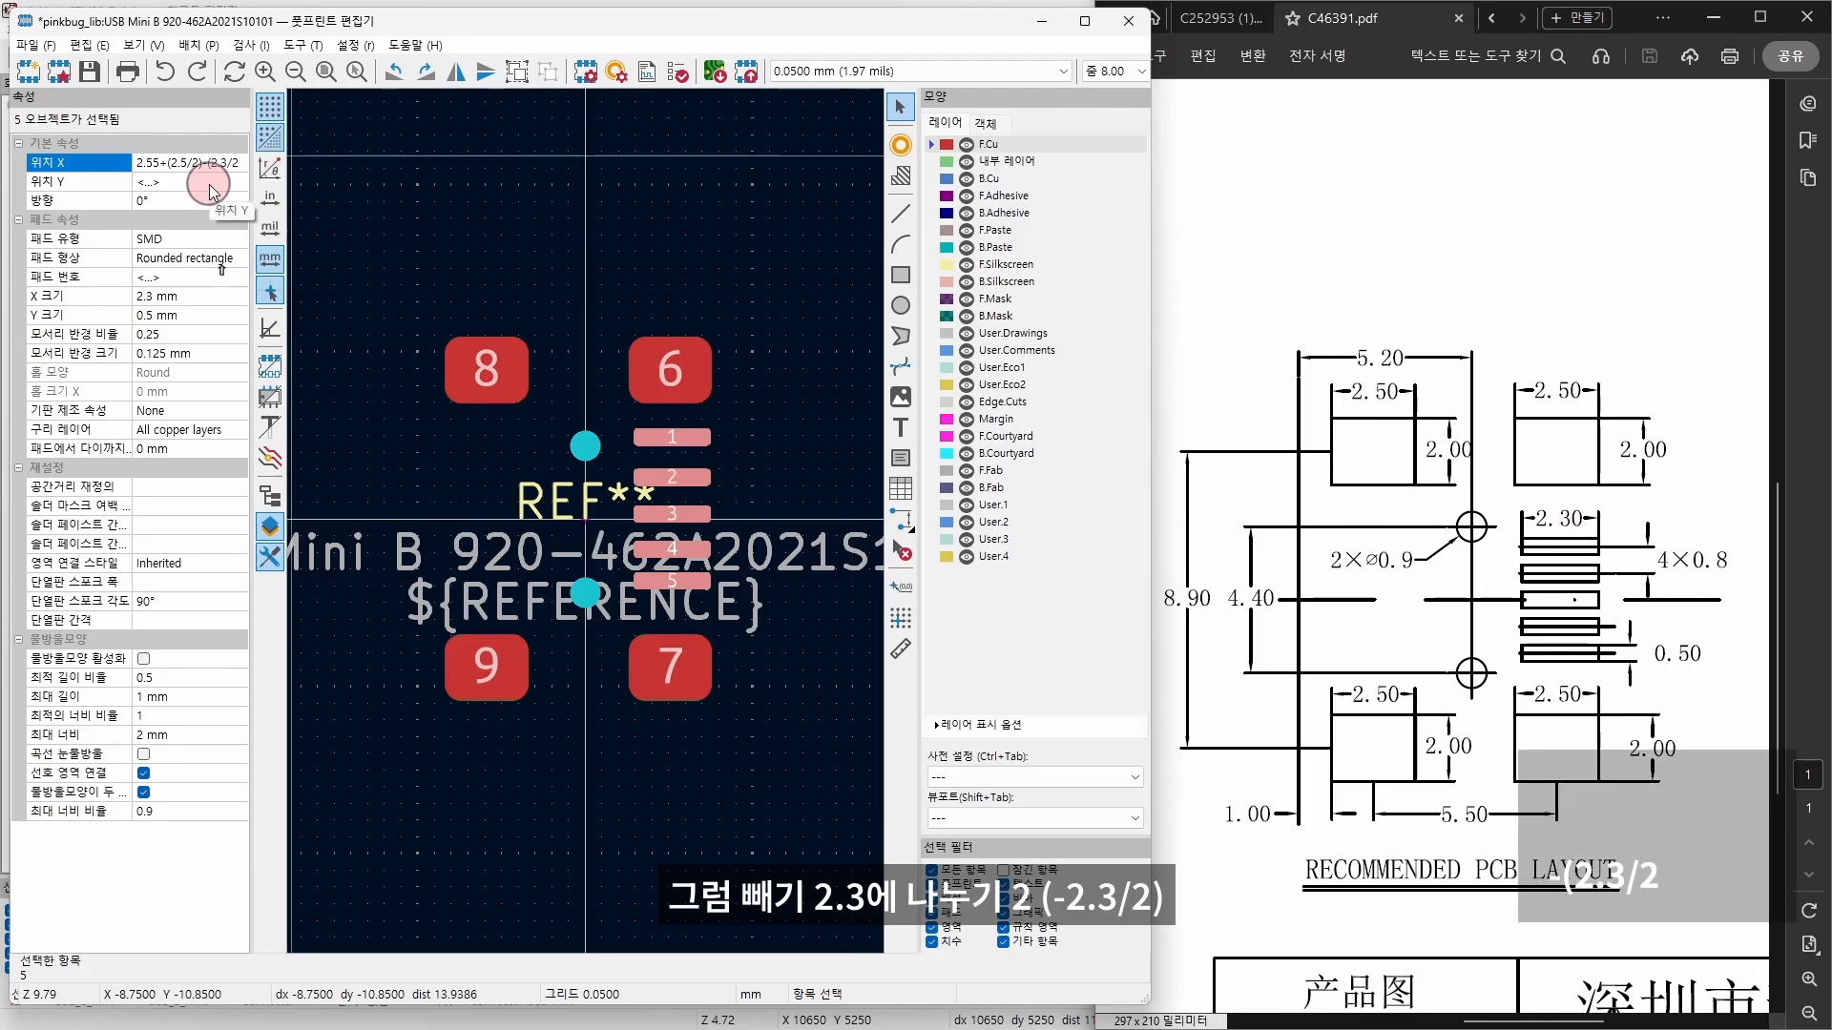
{"action": "key", "text": "Return"}
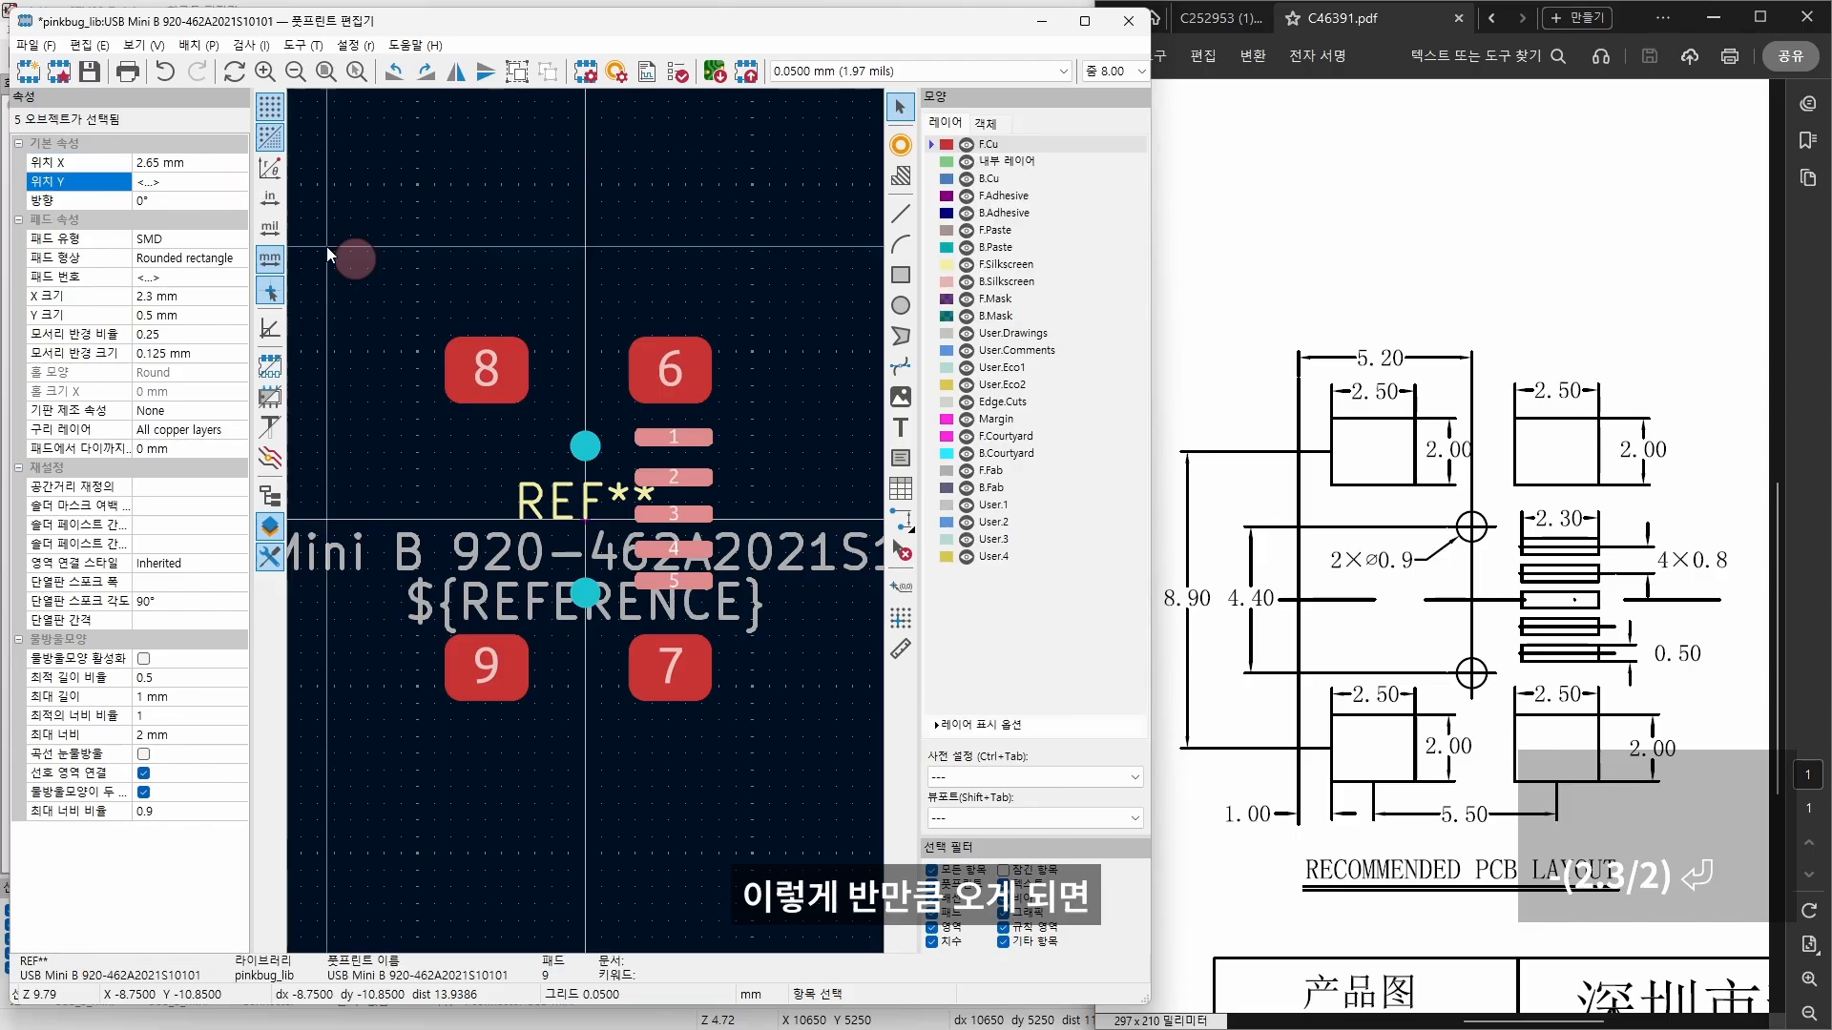
Step: Draw a rectangle about 10.85 mm wide and 11.95 mm high around all the pads on the F.Fab layer
{"action": "scroll", "coordinate": [711, 404], "scroll_direction": "up", "scroll_amount": 3}
{"action": "scroll", "coordinate": [586, 523], "scroll_direction": "down", "scroll_amount": 3}
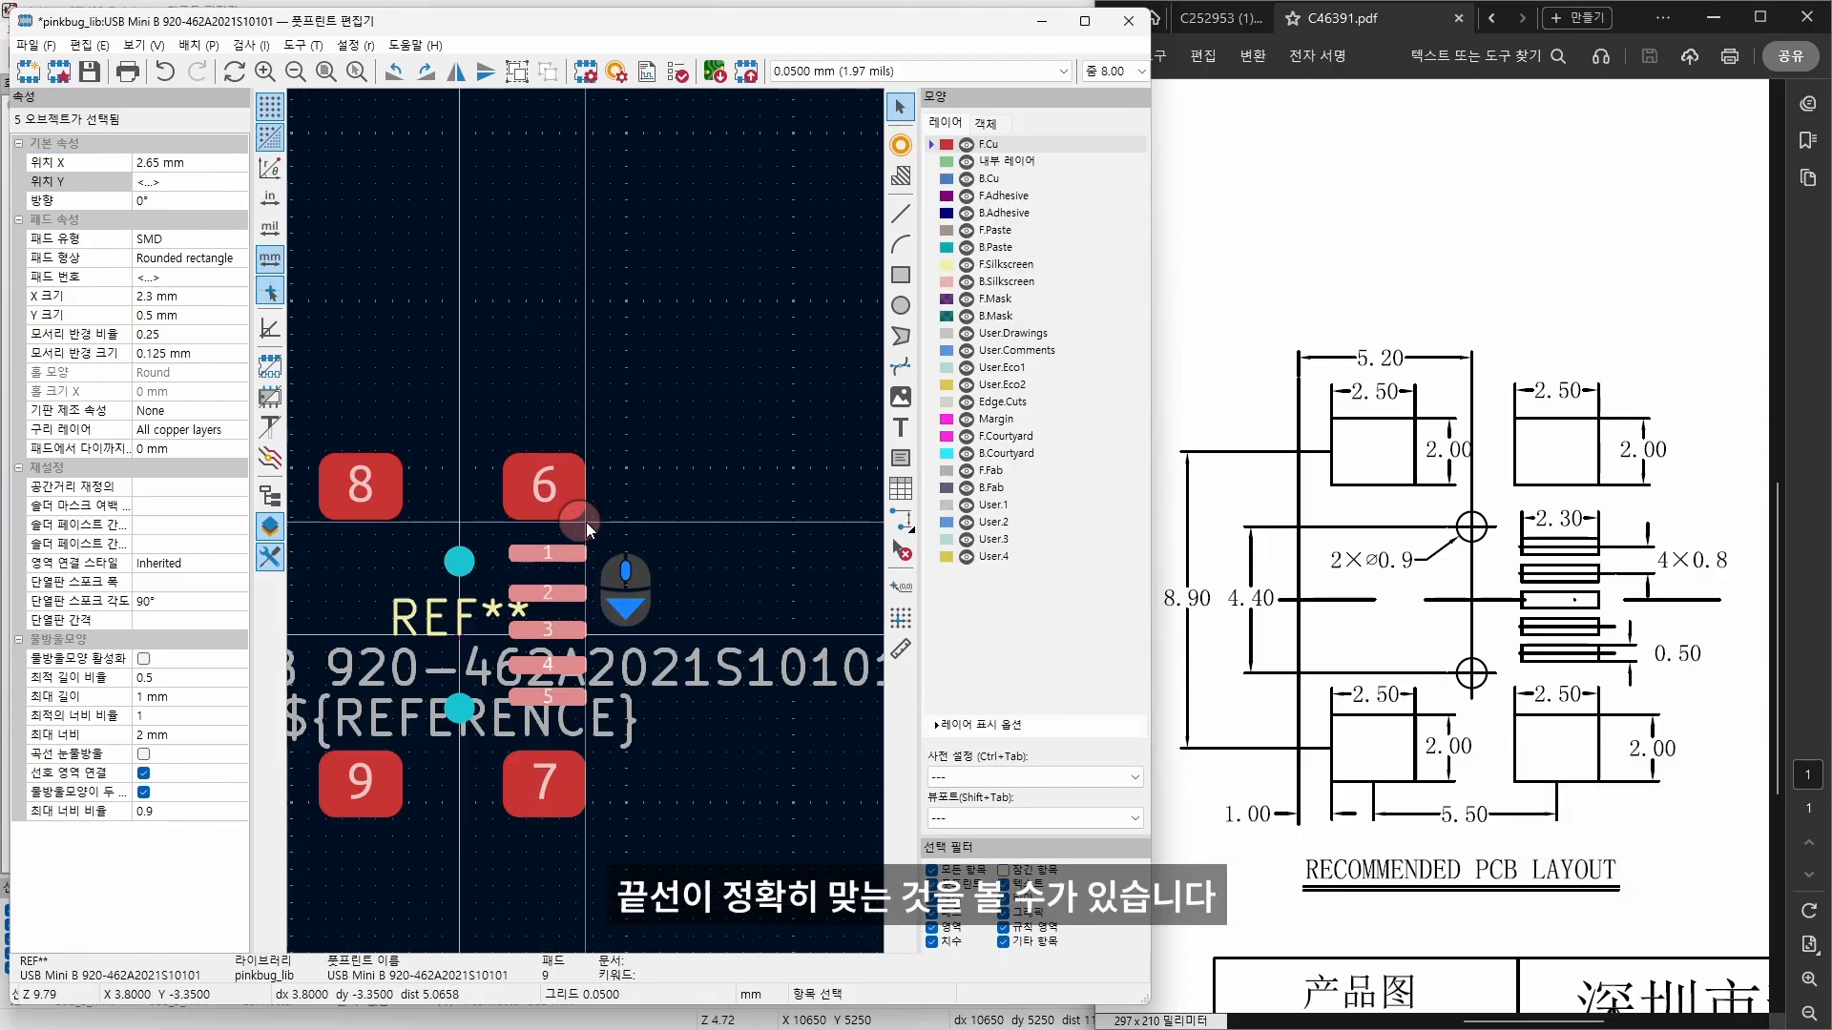
{"action": "scroll", "coordinate": [585, 523], "scroll_direction": "down", "scroll_amount": 2}
{"action": "middle_click_drag", "start_coordinate": [434, 604], "coordinate": [577, 482]}
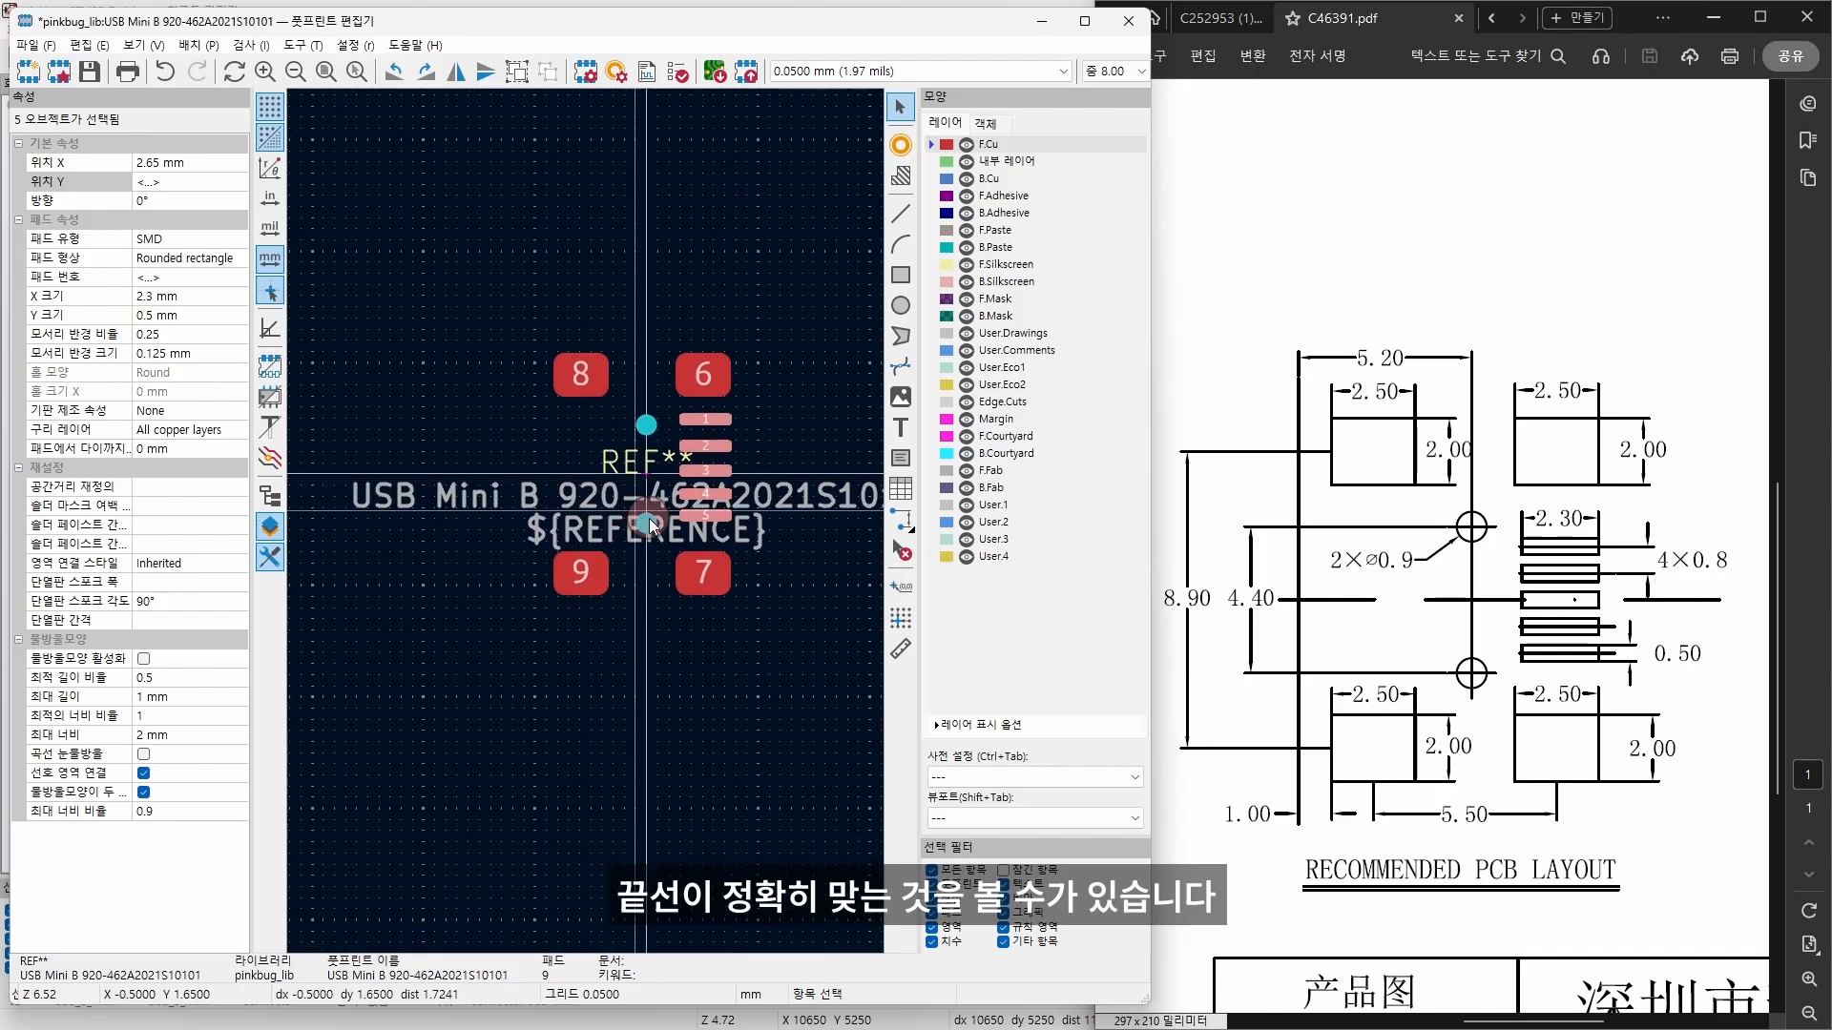
{"action": "scroll", "coordinate": [593, 518], "scroll_direction": "up", "scroll_amount": 3}
{"action": "left_click", "coordinate": [1490, 420]}
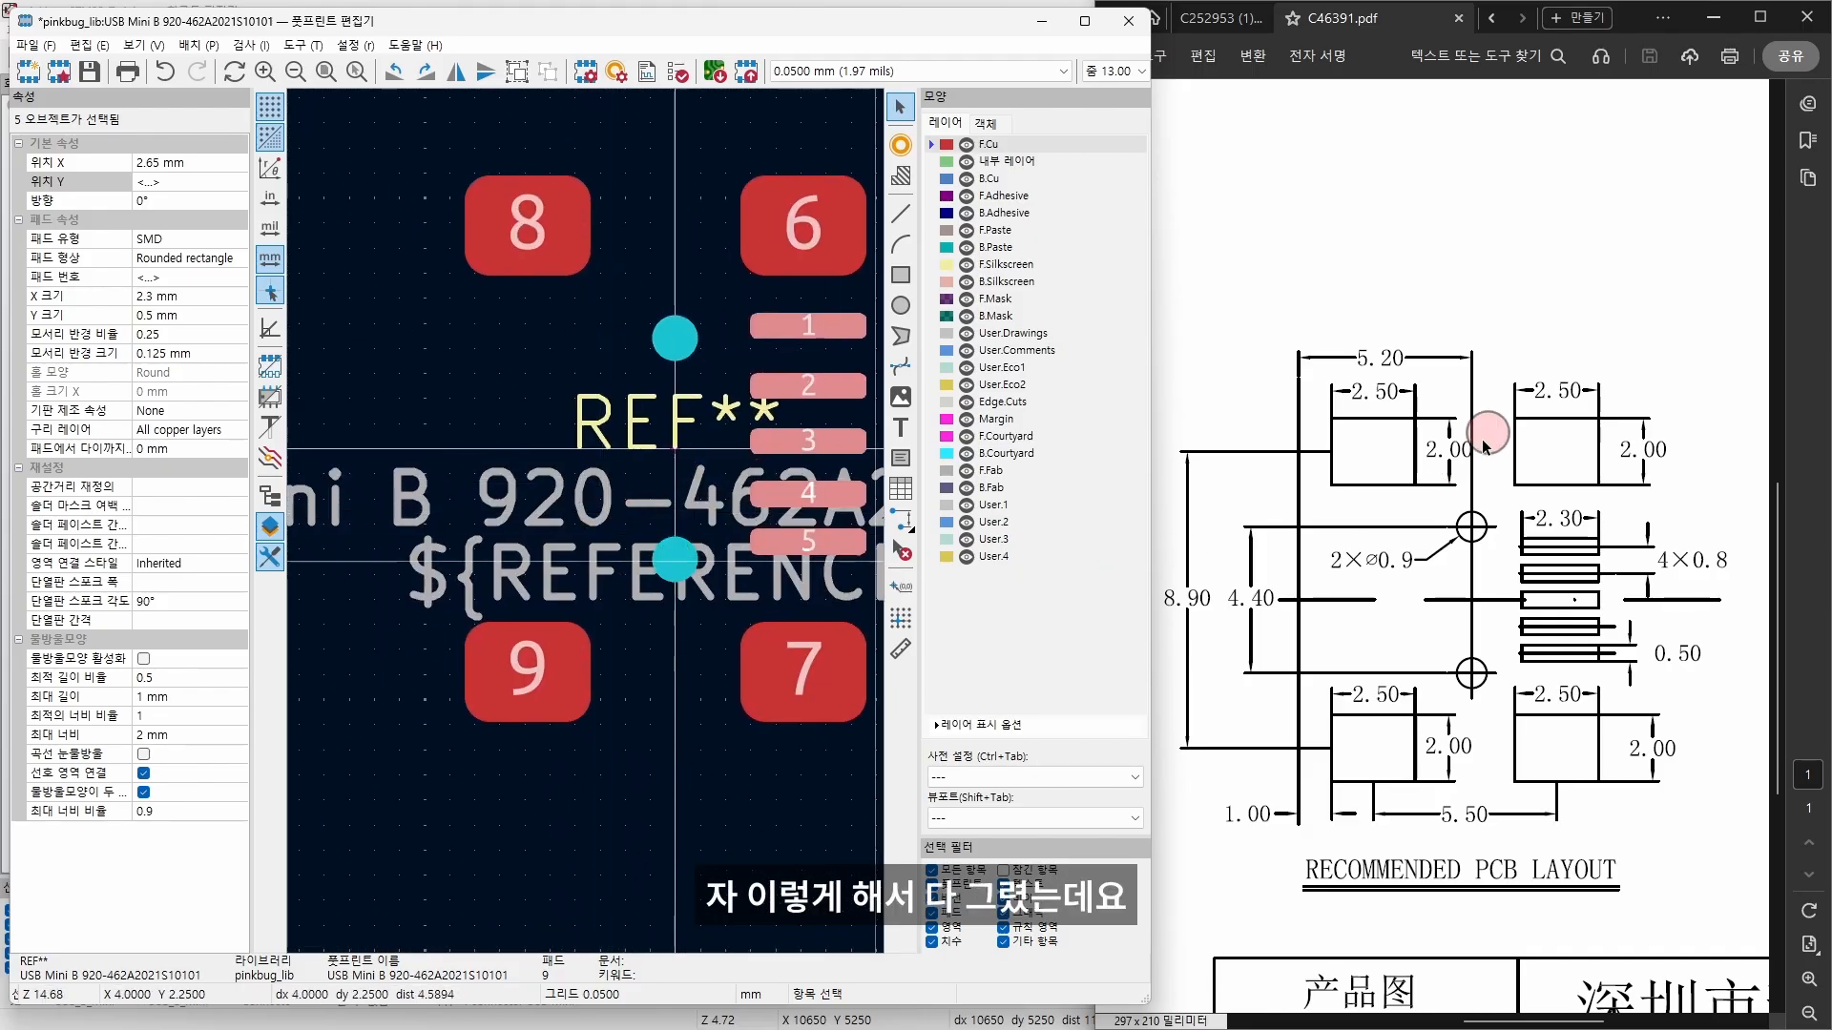
{"action": "scroll", "coordinate": [1393, 456], "scroll_direction": "down", "scroll_amount": 3, "text": "ctrl"}
{"action": "left_click", "coordinate": [947, 188]}
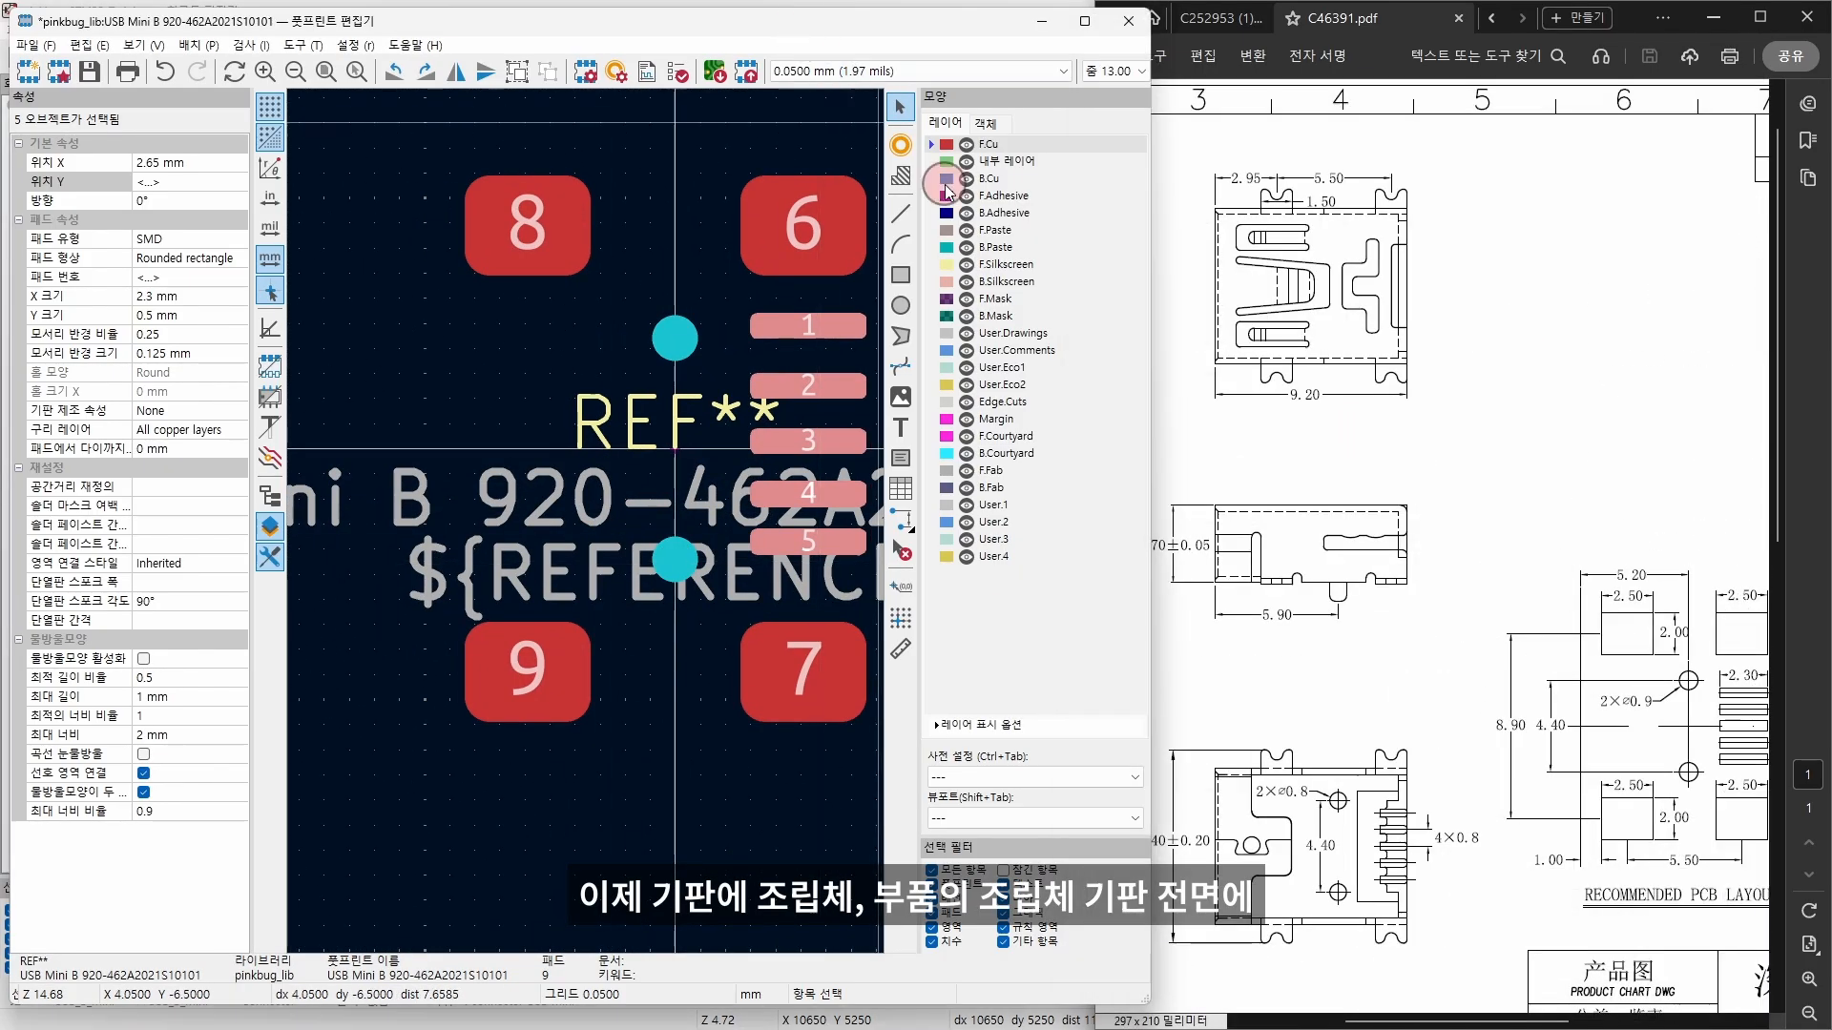
{"action": "left_click", "coordinate": [994, 472]}
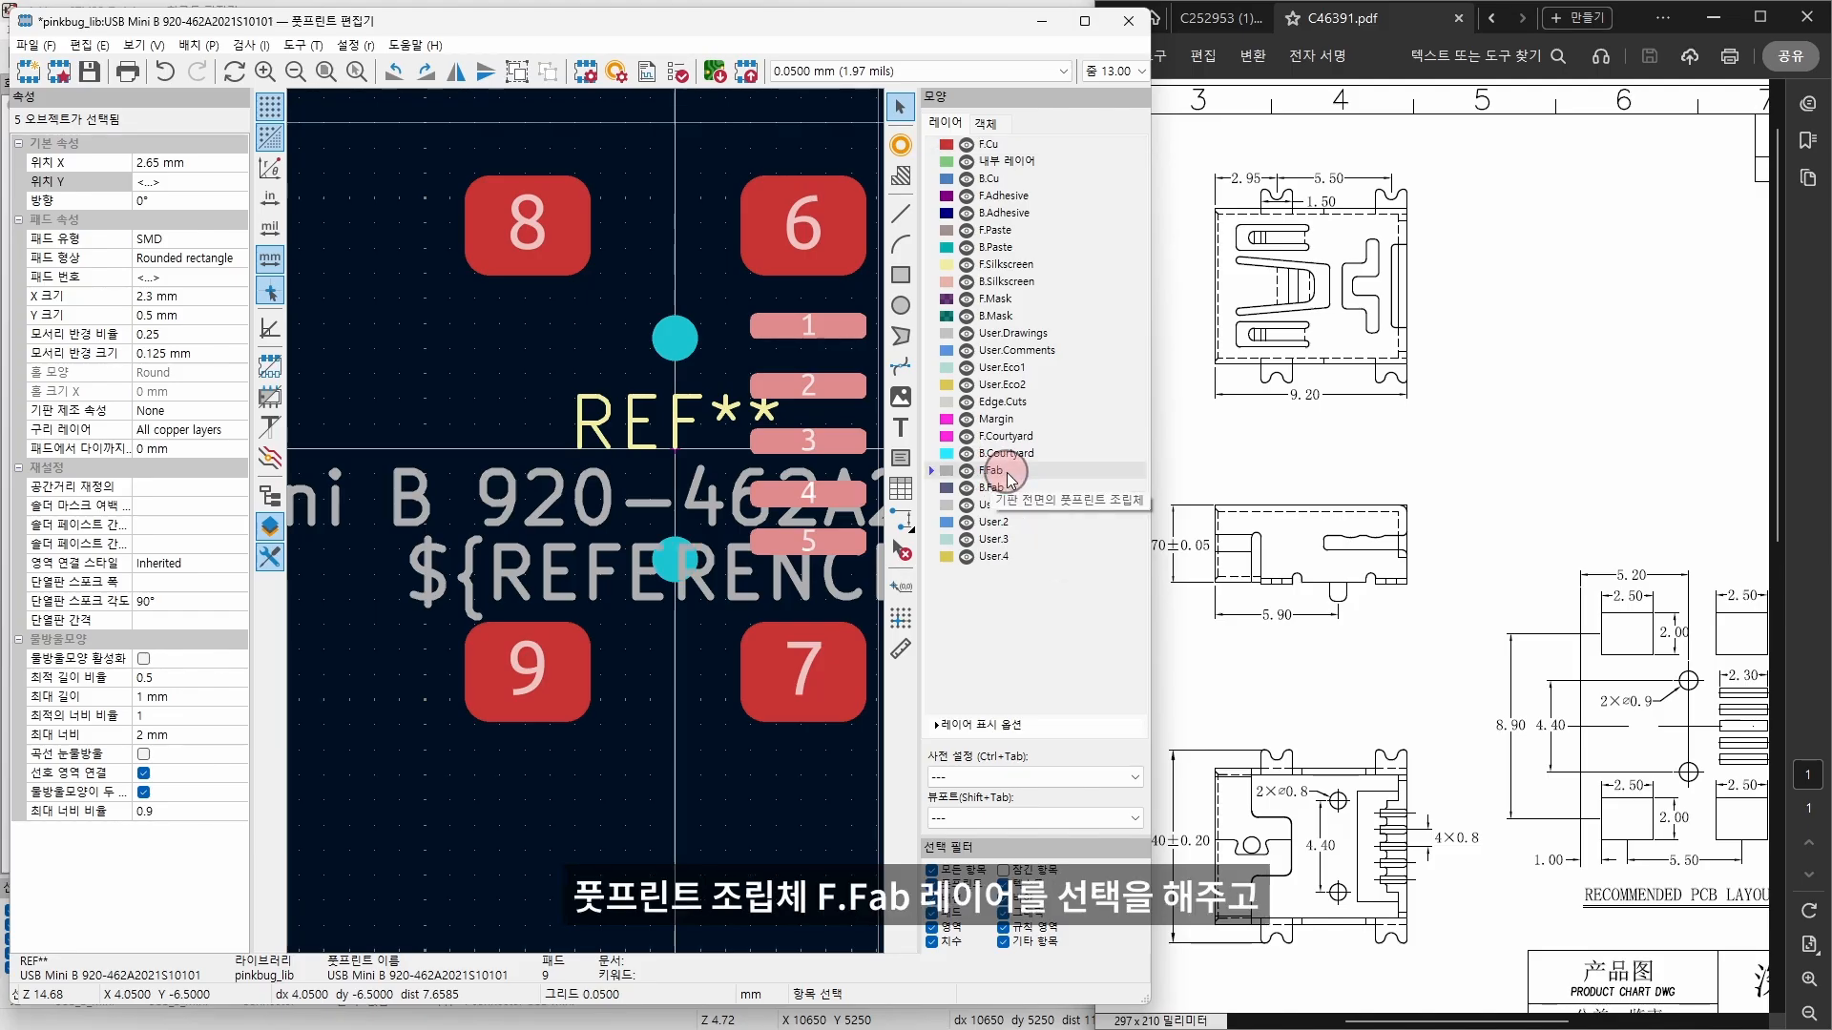
{"action": "left_click", "coordinate": [901, 276]}
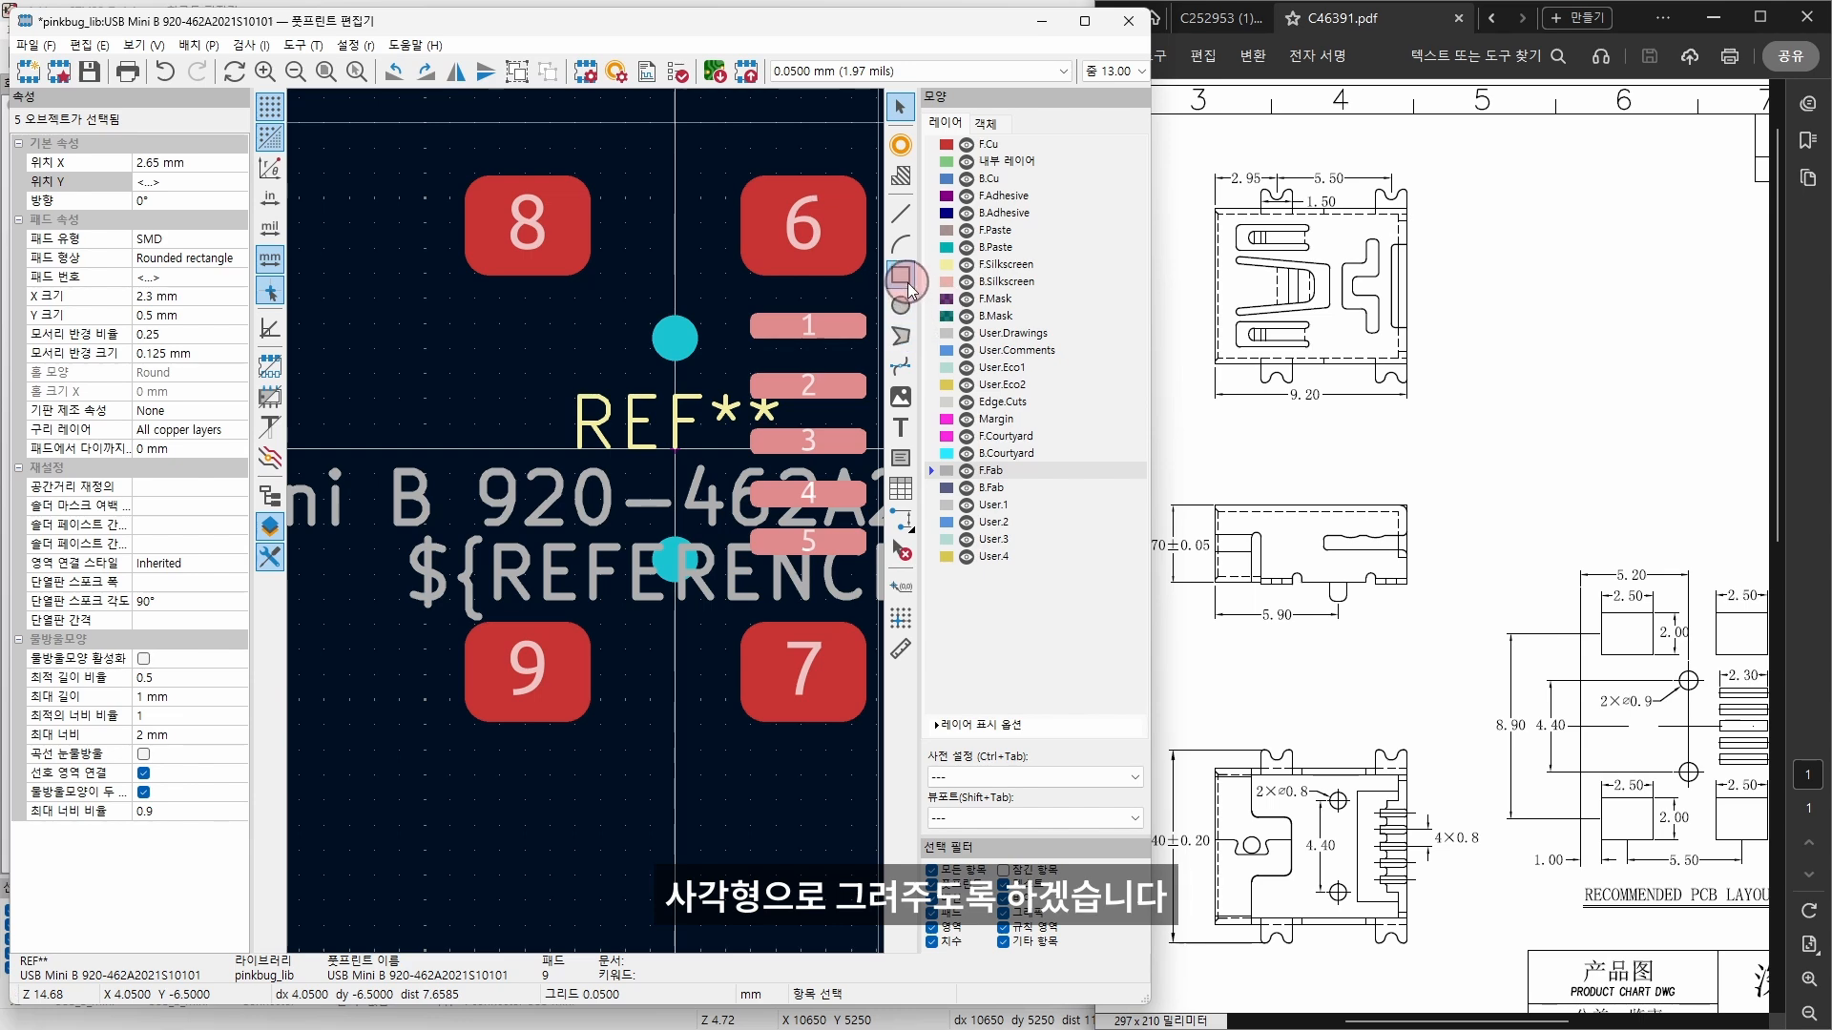
{"action": "scroll", "coordinate": [701, 414], "scroll_direction": "down", "scroll_amount": 2}
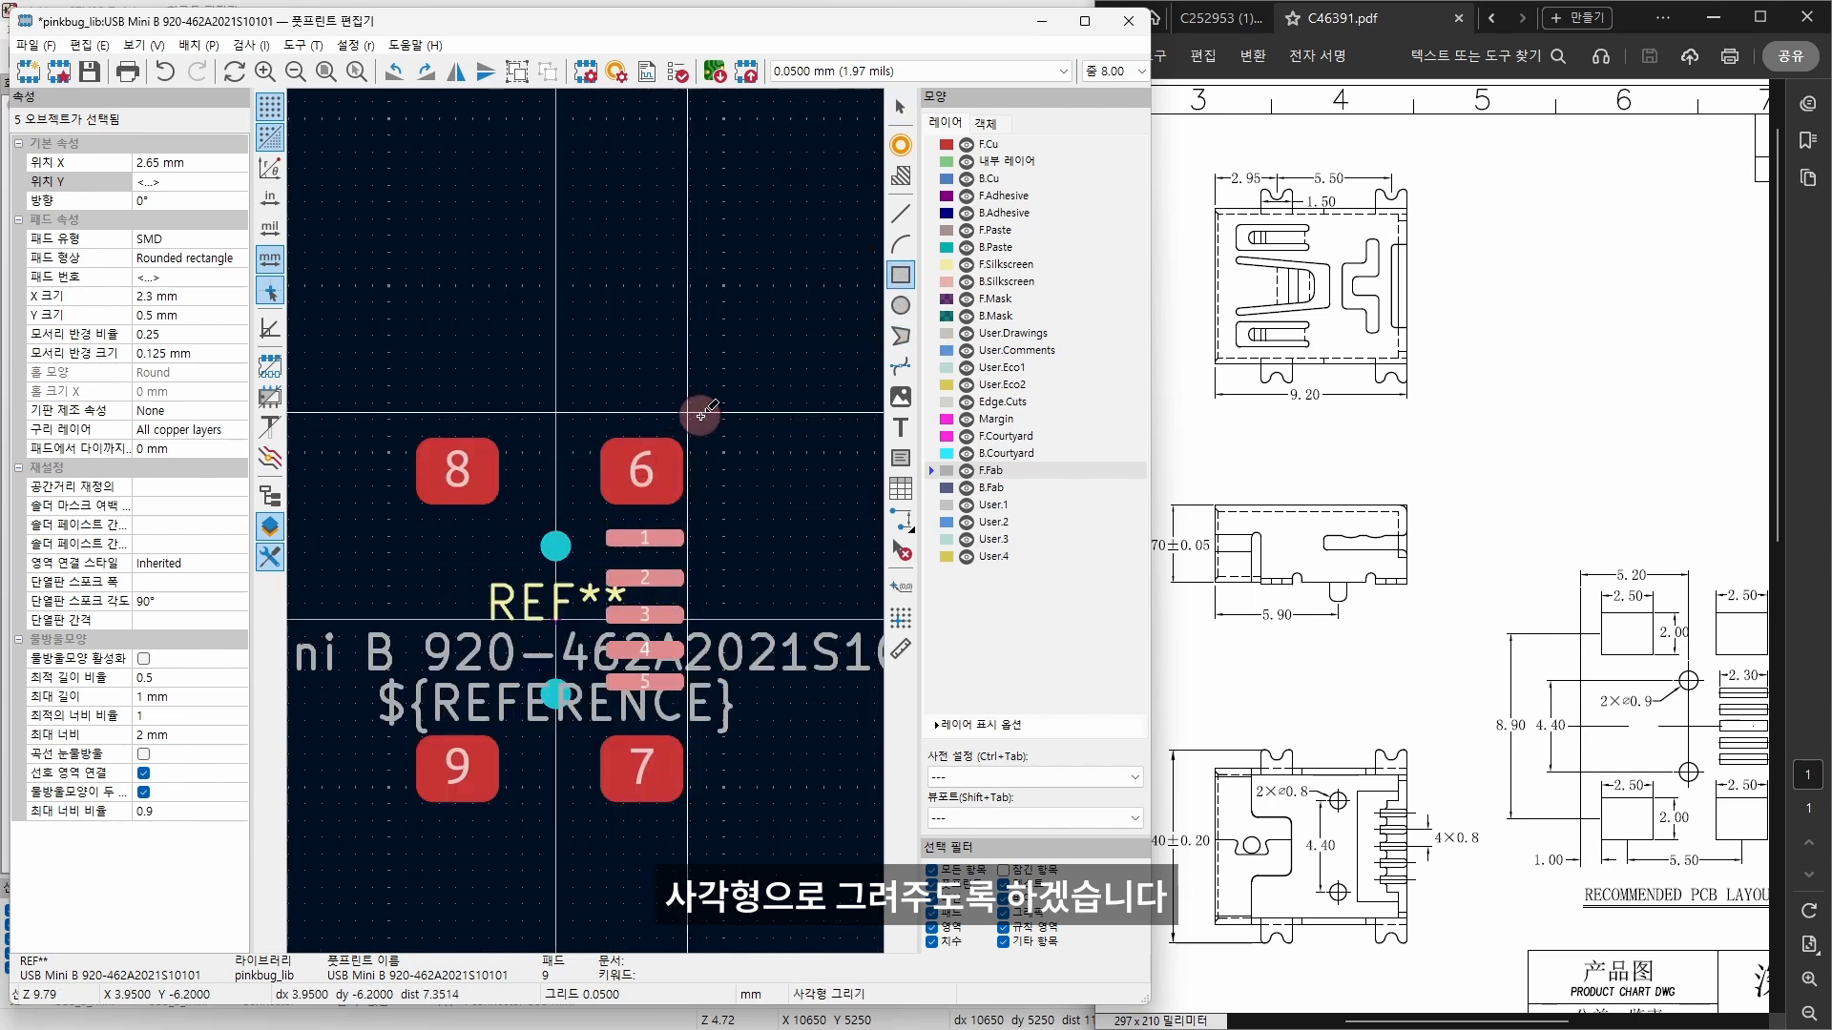
{"action": "left_click", "coordinate": [732, 422]}
{"action": "left_click", "coordinate": [368, 822]}
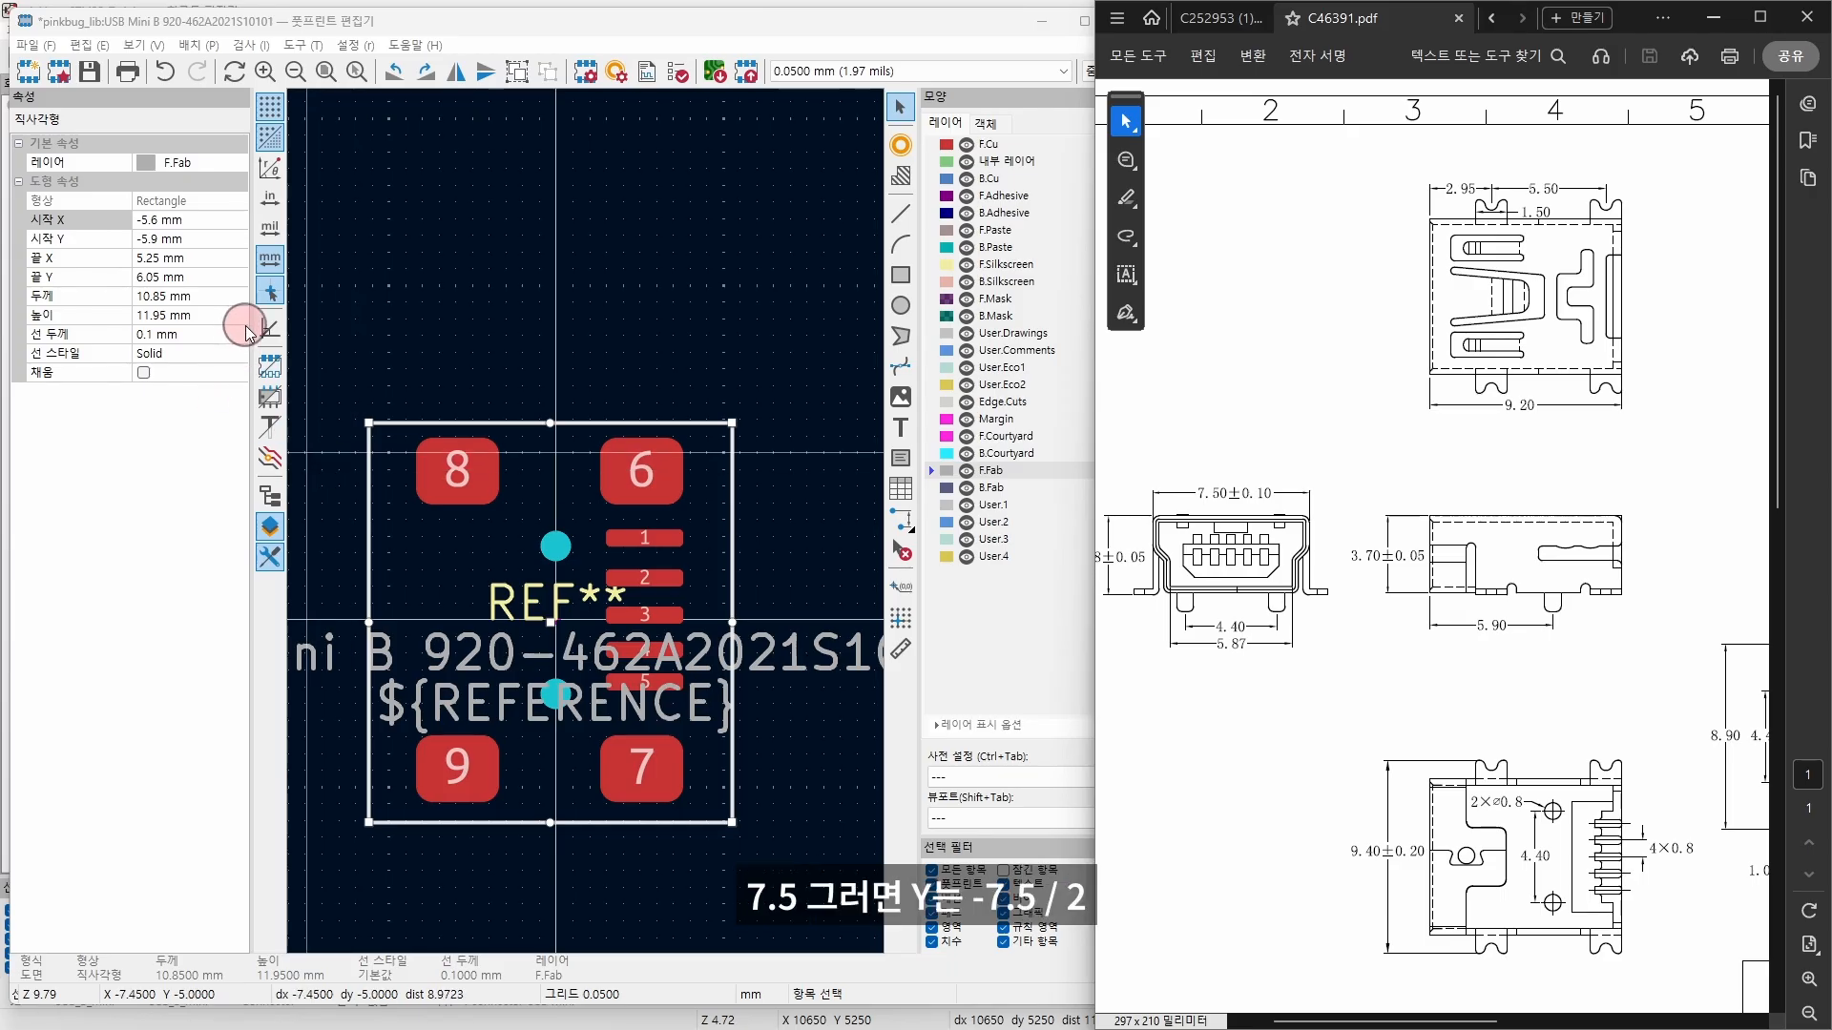
Step: Set the F.Fab rectangle's start Y to -7.5/2 and its end Y to 7.5/2
{"action": "left_click", "coordinate": [180, 222]}
{"action": "left_click", "coordinate": [235, 237]}
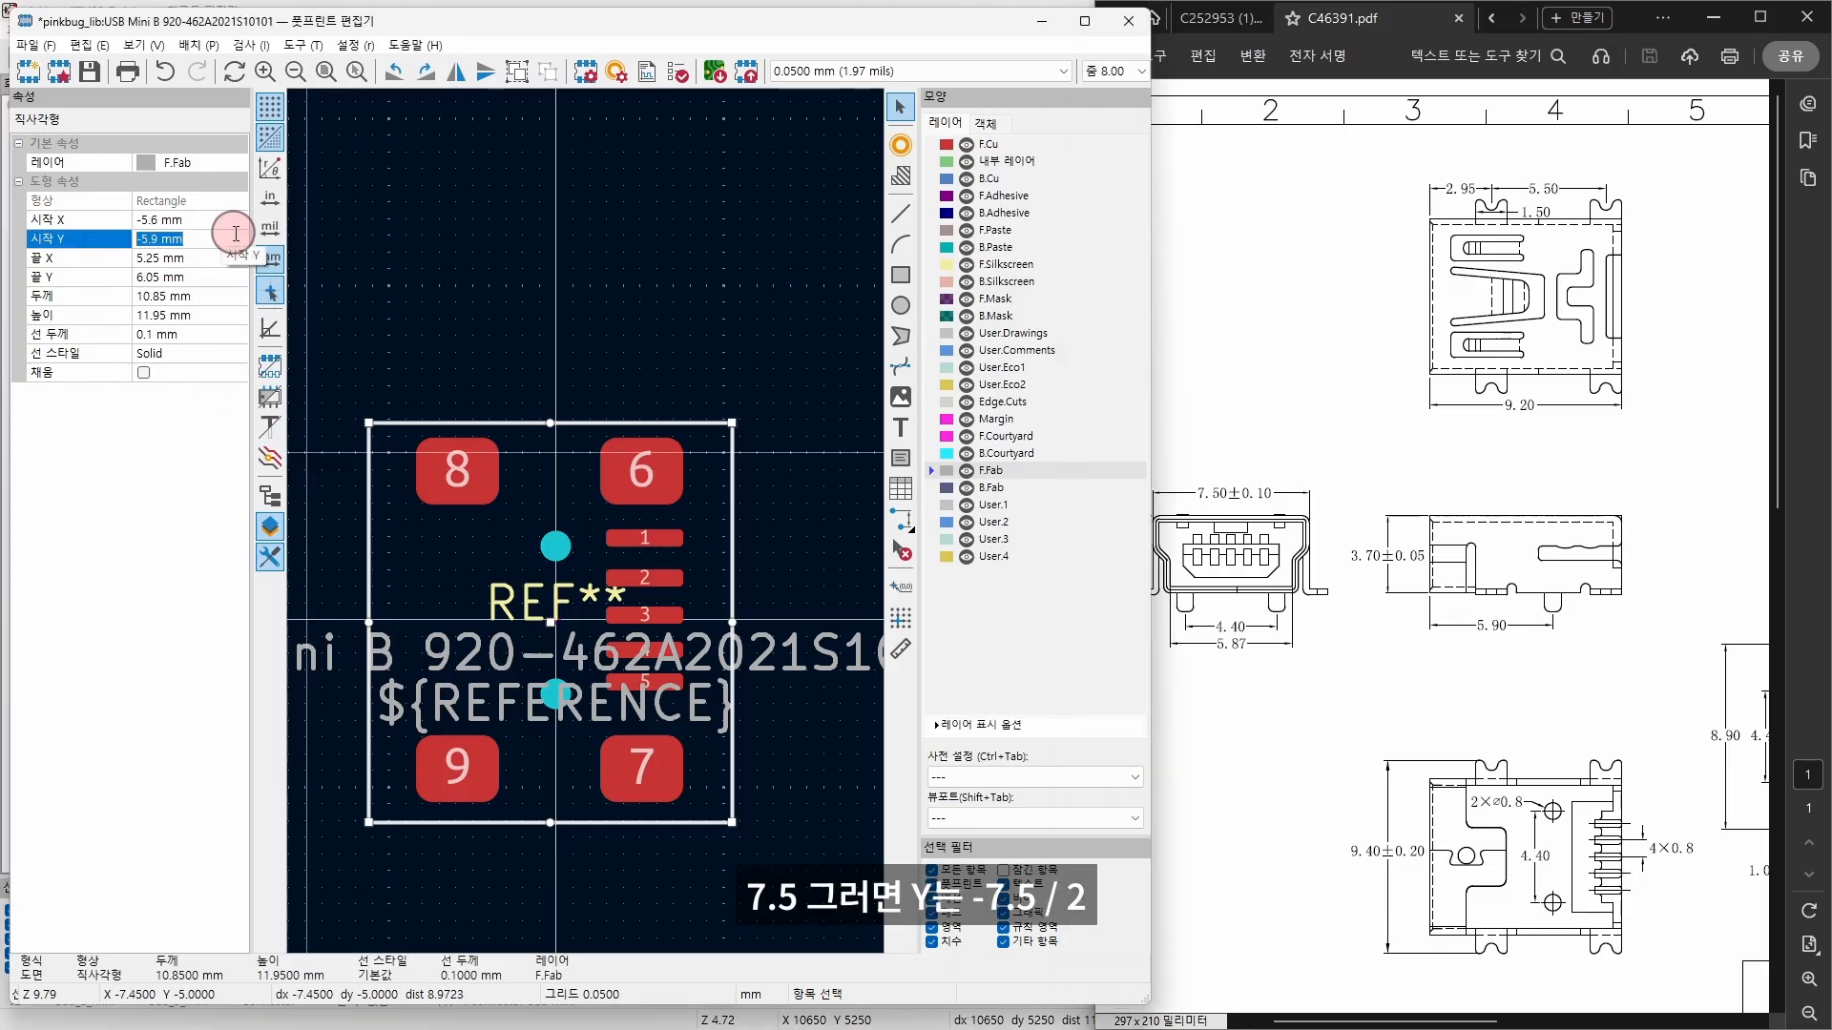
{"action": "type", "text": "-7.5/2"}
{"action": "key", "text": "Return"}
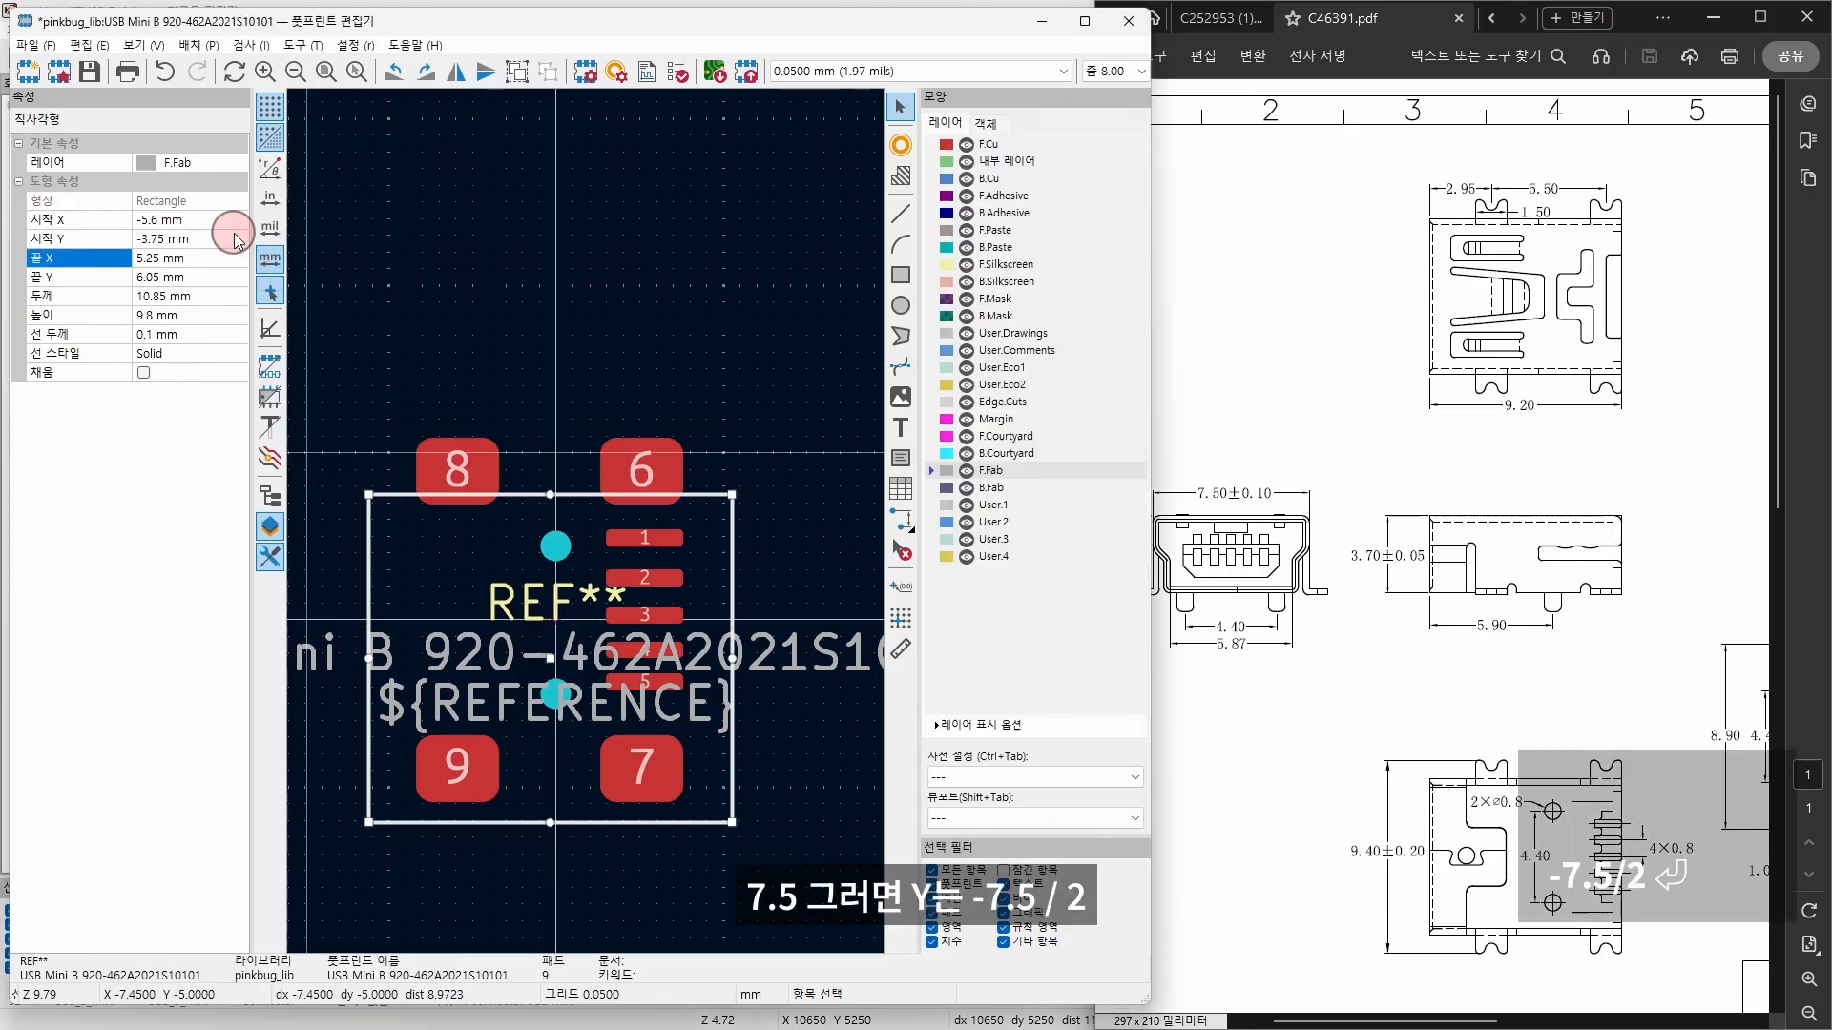
{"action": "left_click", "coordinate": [152, 276]}
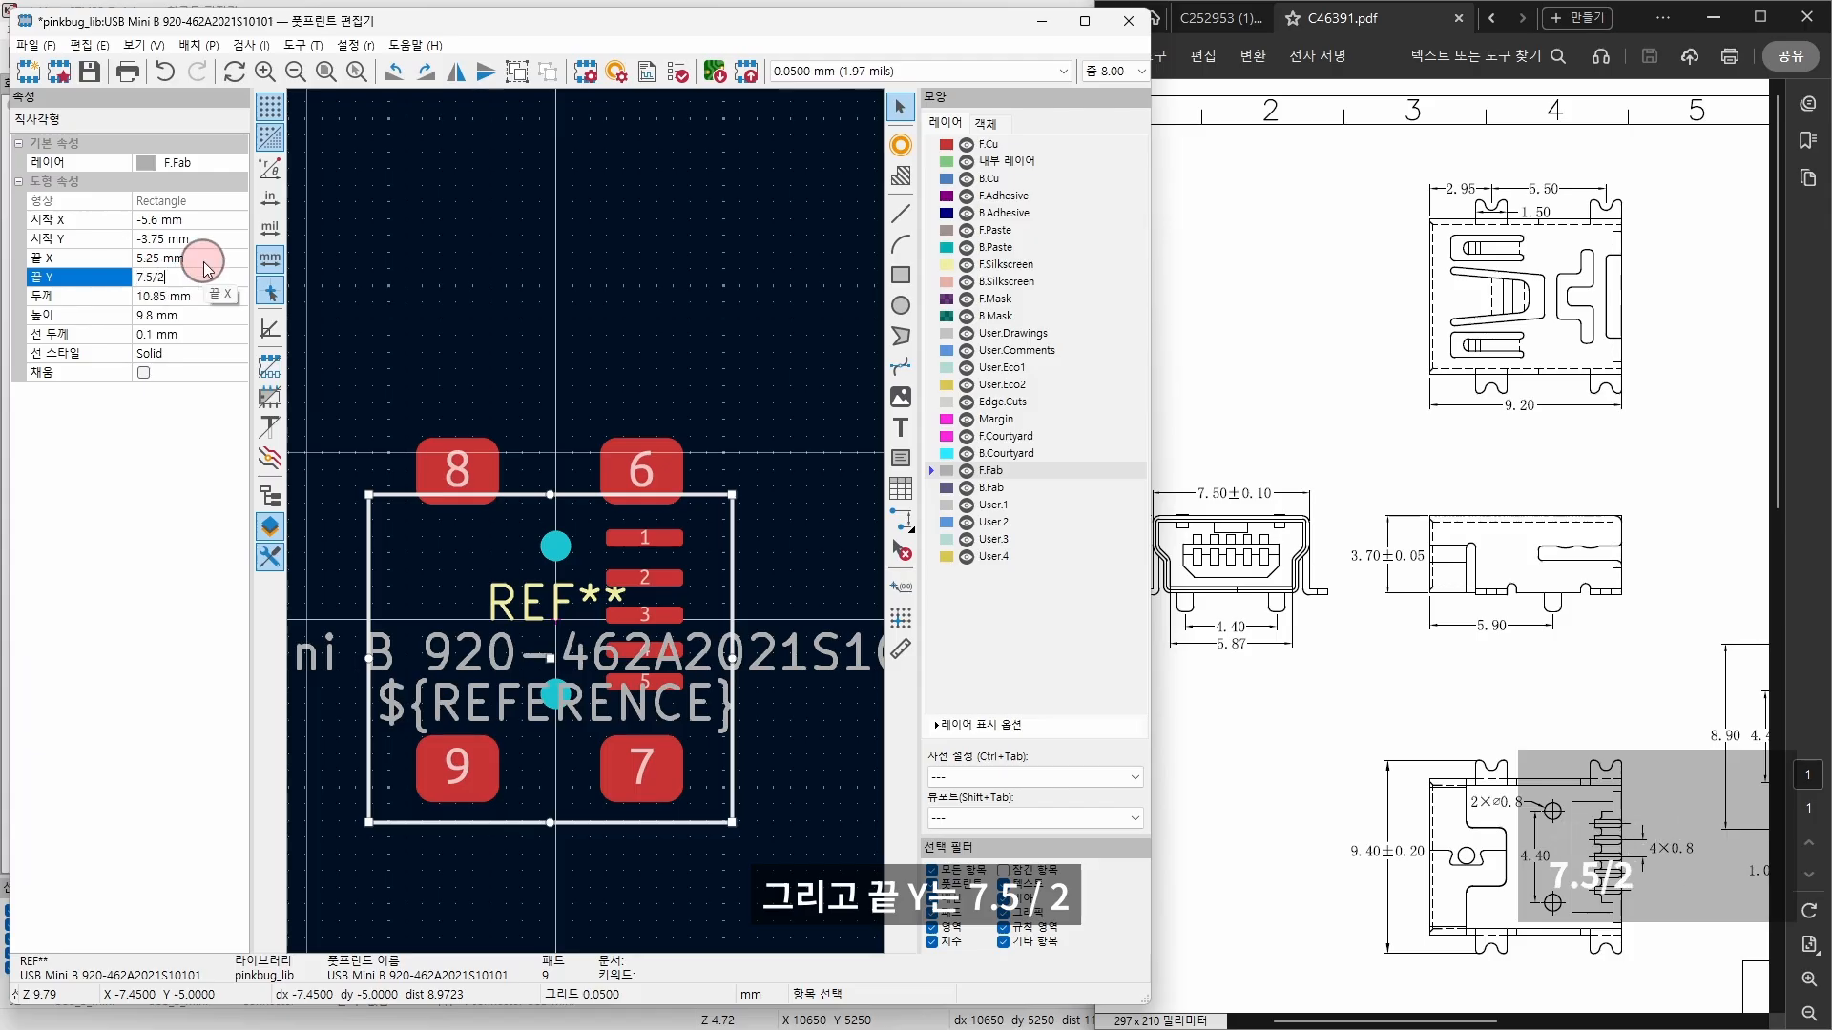
{"action": "type", "text": "7.5/2"}
{"action": "key", "text": "Return"}
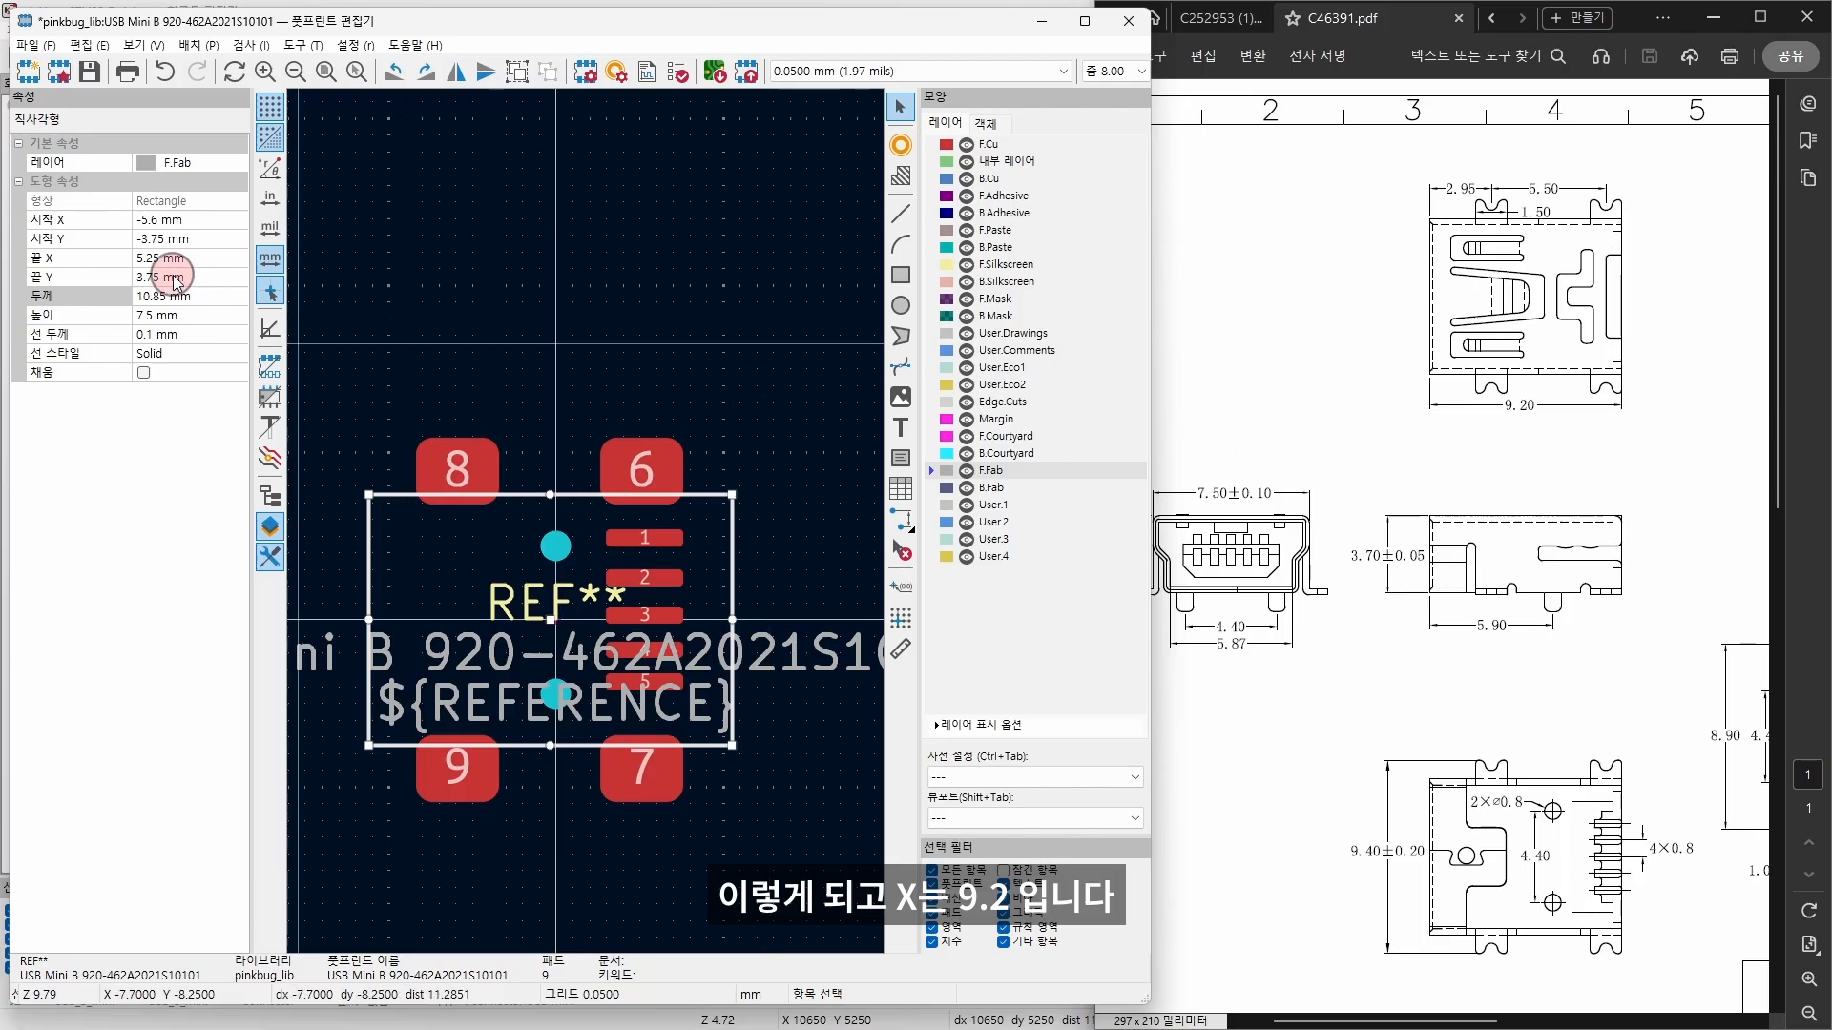
Step: Set the F.Fab rectangle's start X to -9.2/2
{"action": "left_click", "coordinate": [216, 218]}
{"action": "type", "text": "-9"}
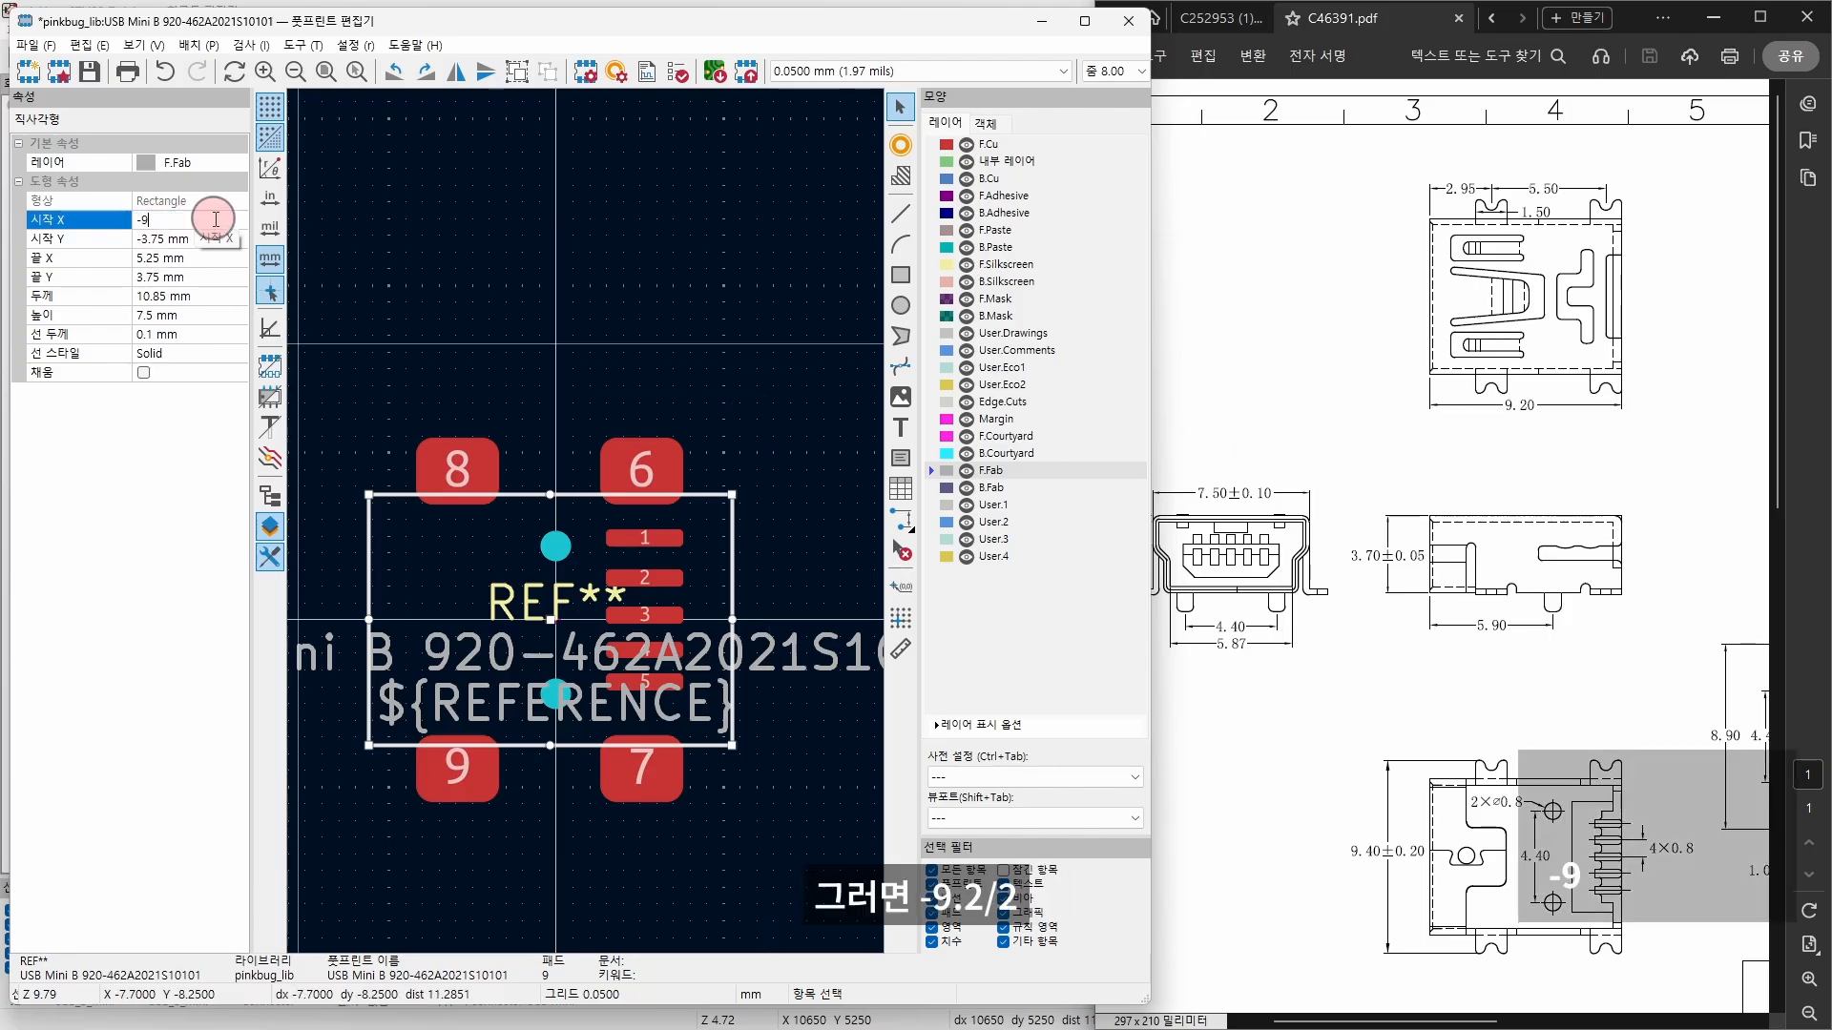
{"action": "type", "text": ".2/2"}
{"action": "key", "text": "Return"}
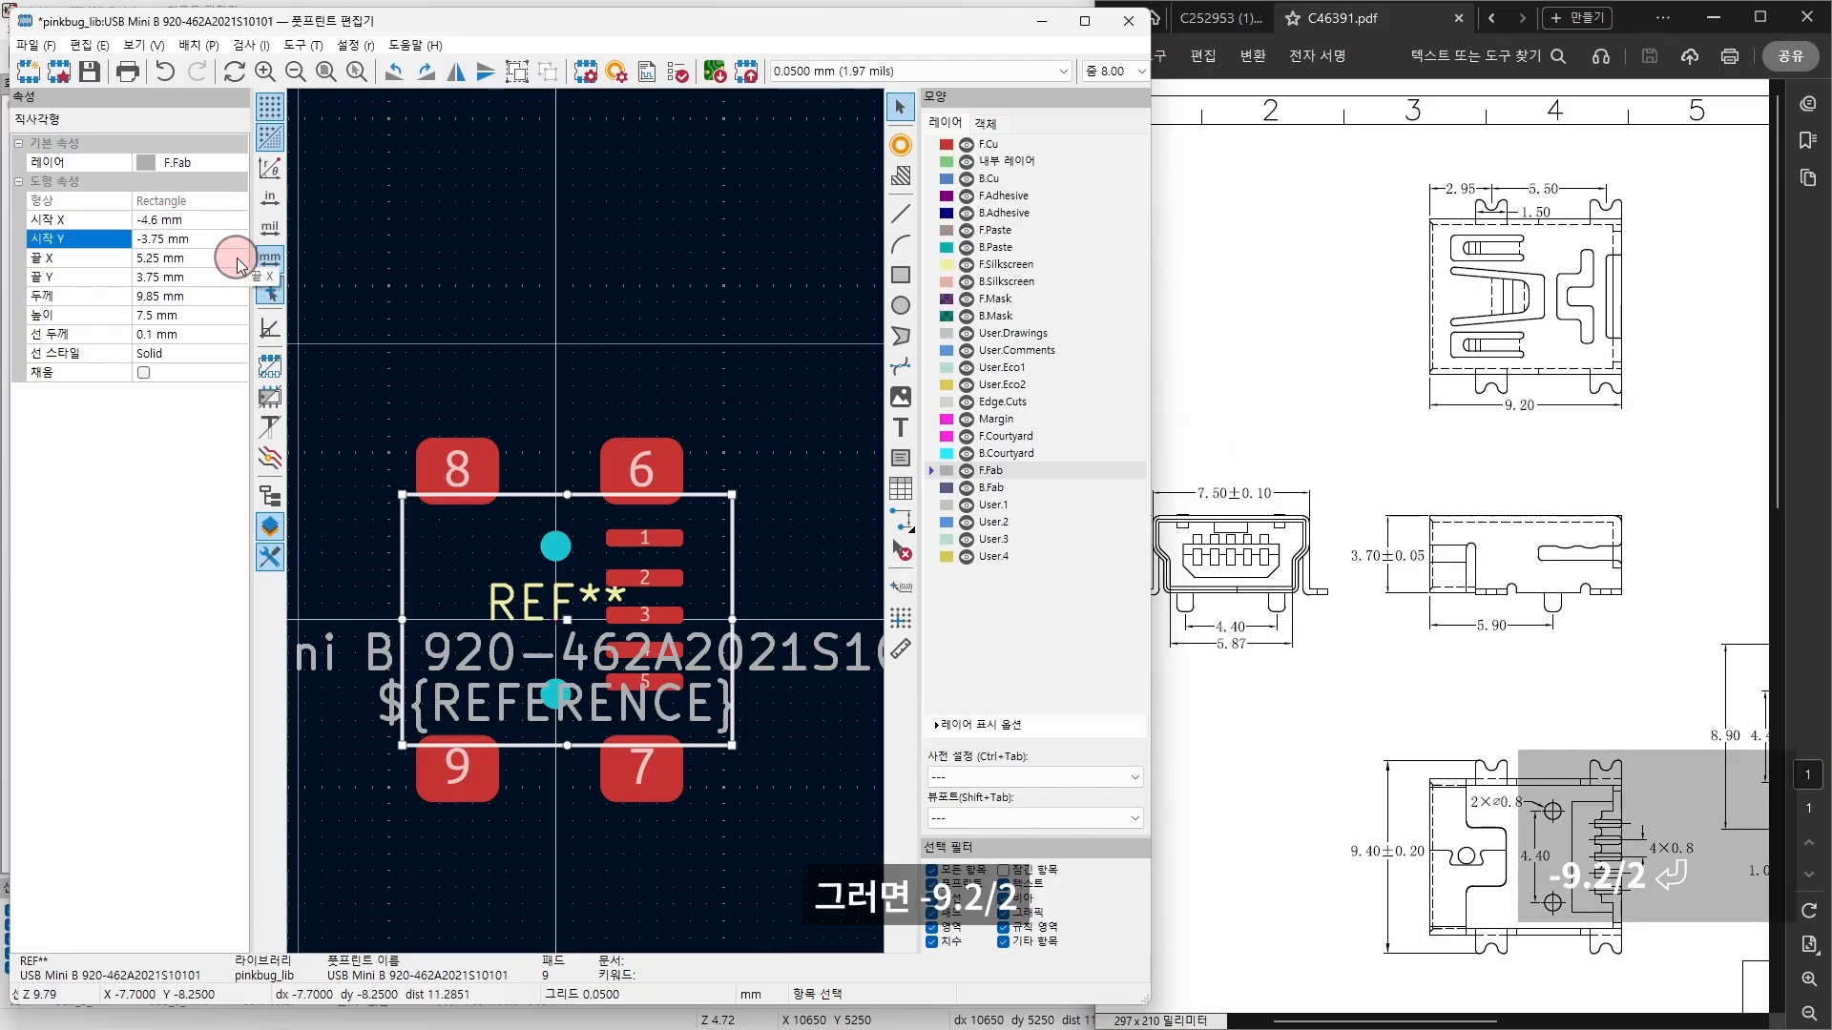
Step: Set the F.Fab rectangle's end X to 9.2/2 and move it about 0.85 mm left, lining its right edge up with the pads' outer edges
{"action": "left_click", "coordinate": [61, 266]}
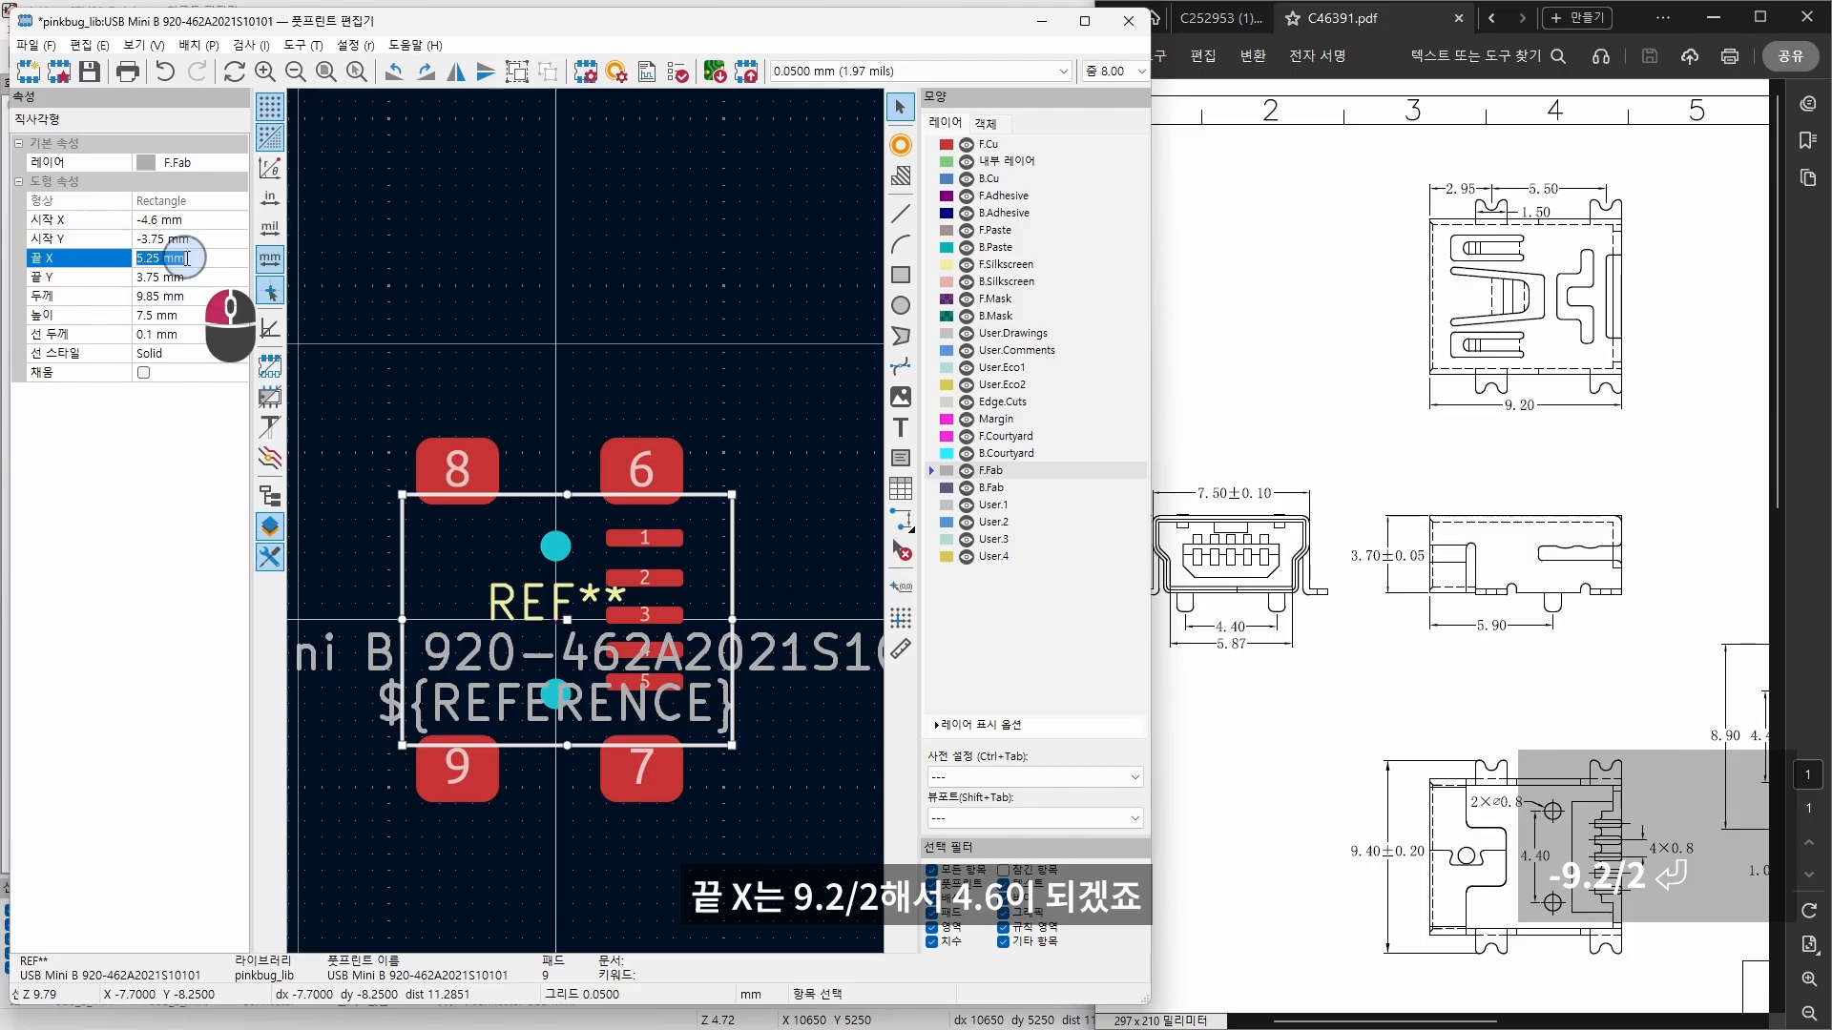
{"action": "type", "text": "9.2/2"}
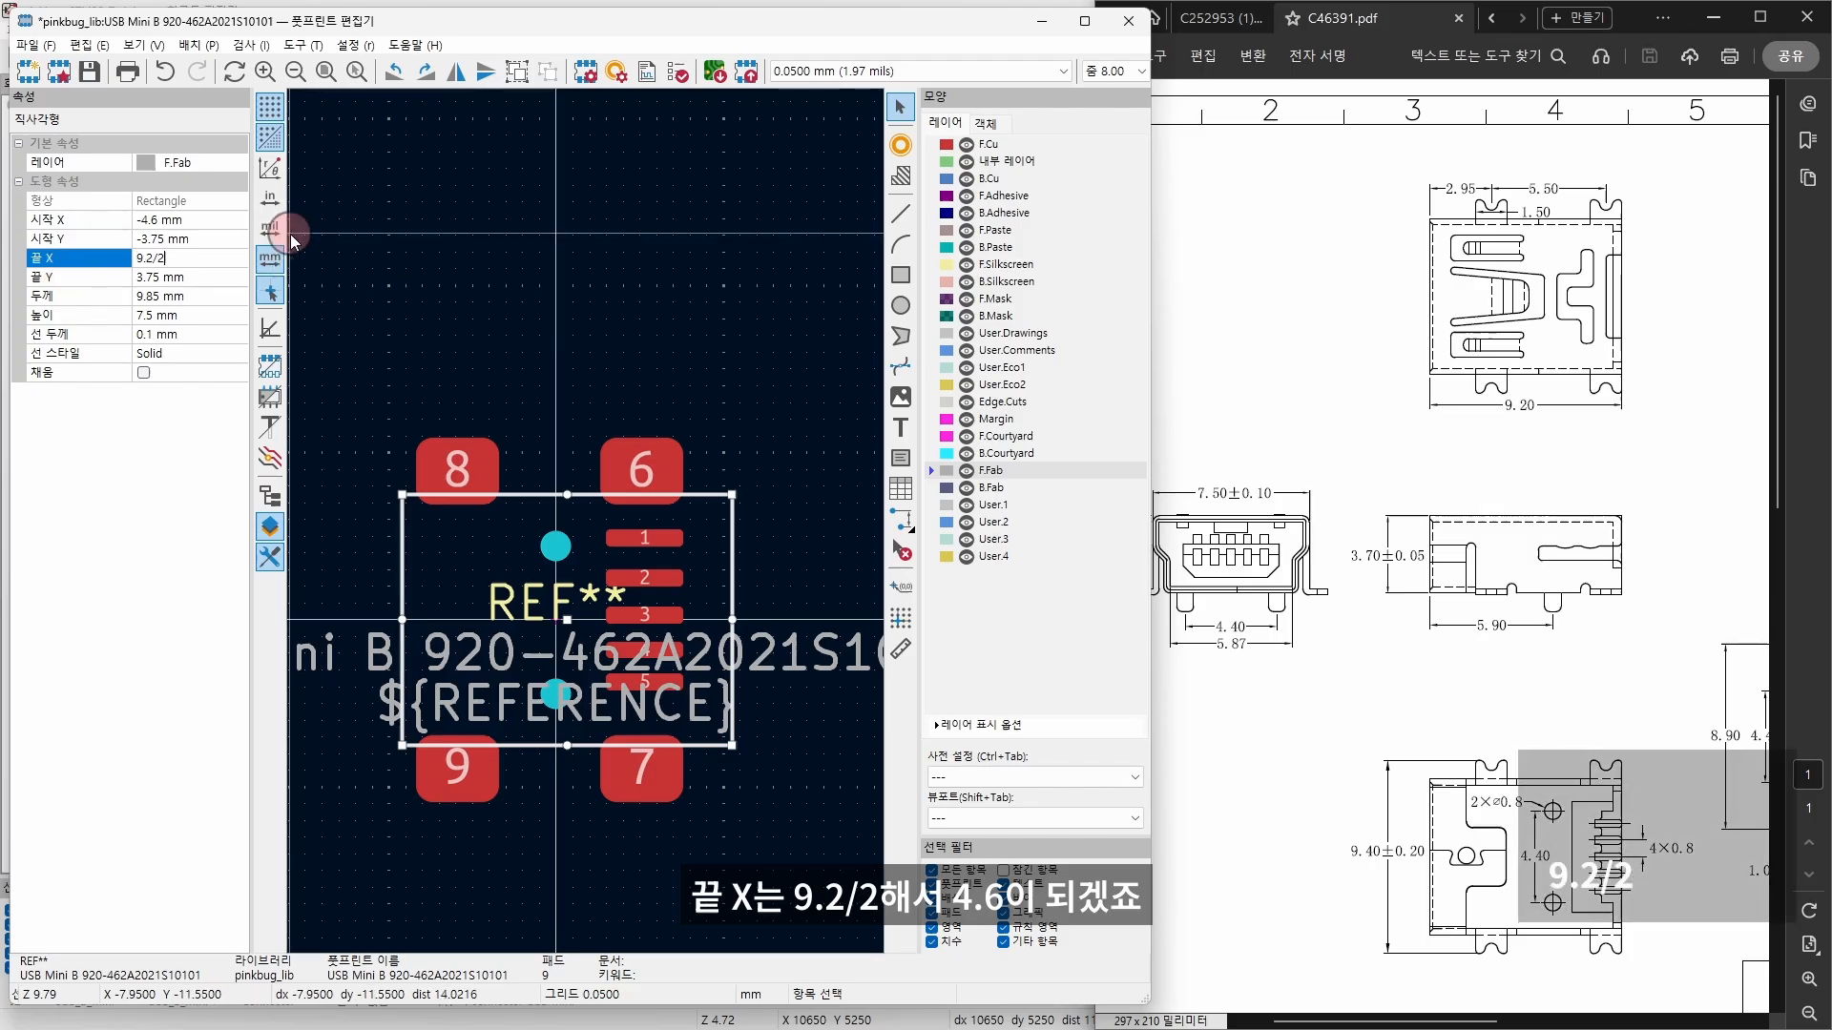
{"action": "key", "text": "Return"}
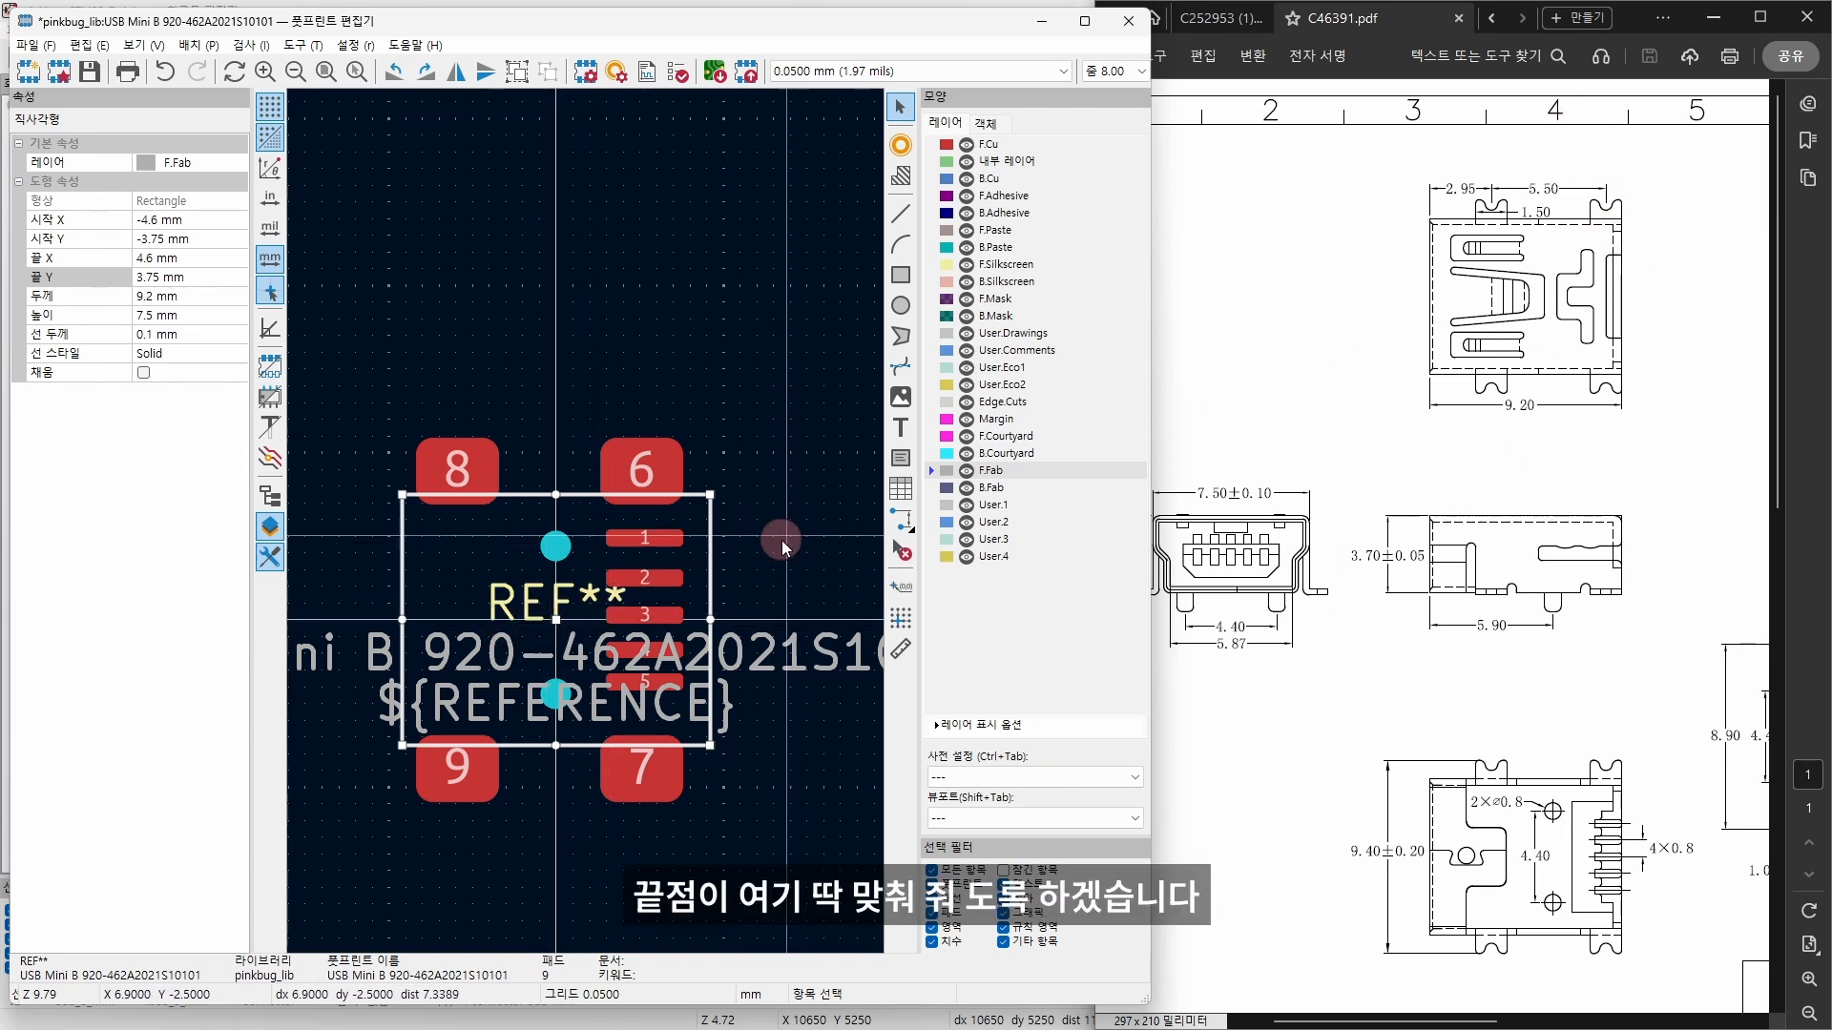
{"action": "key", "text": "m"}
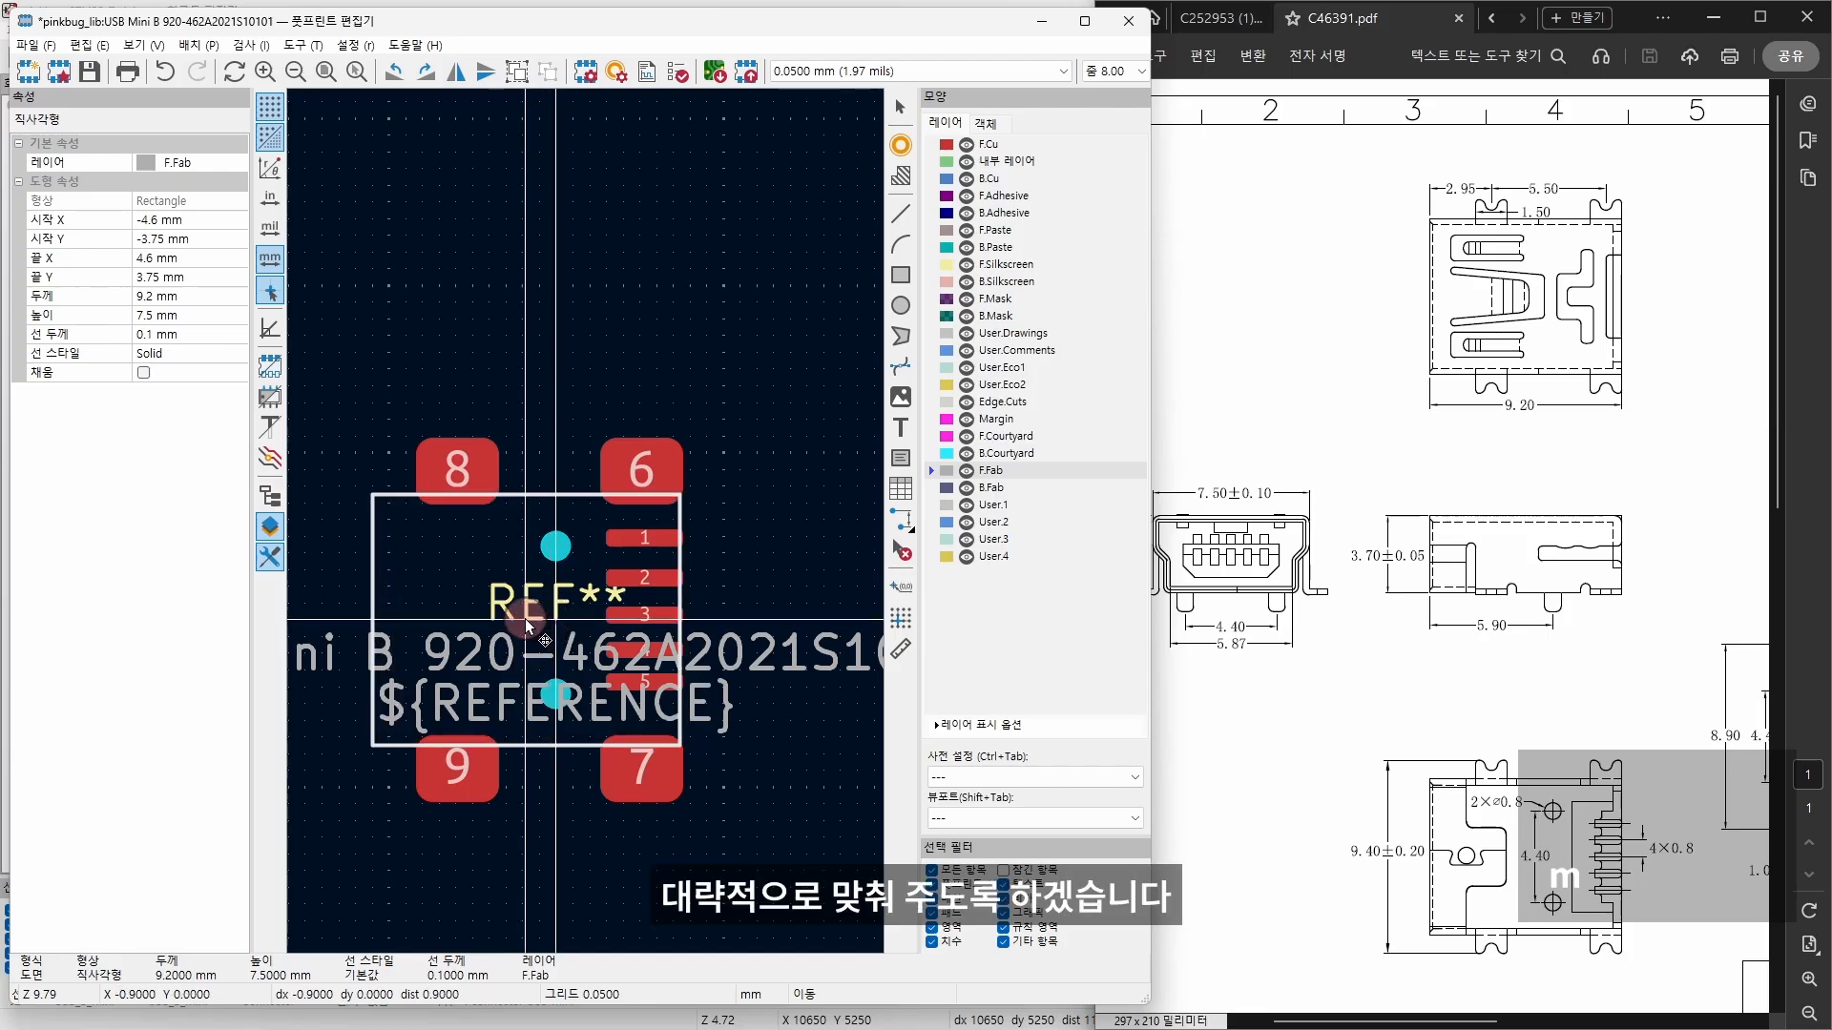
{"action": "left_click", "coordinate": [529, 625]}
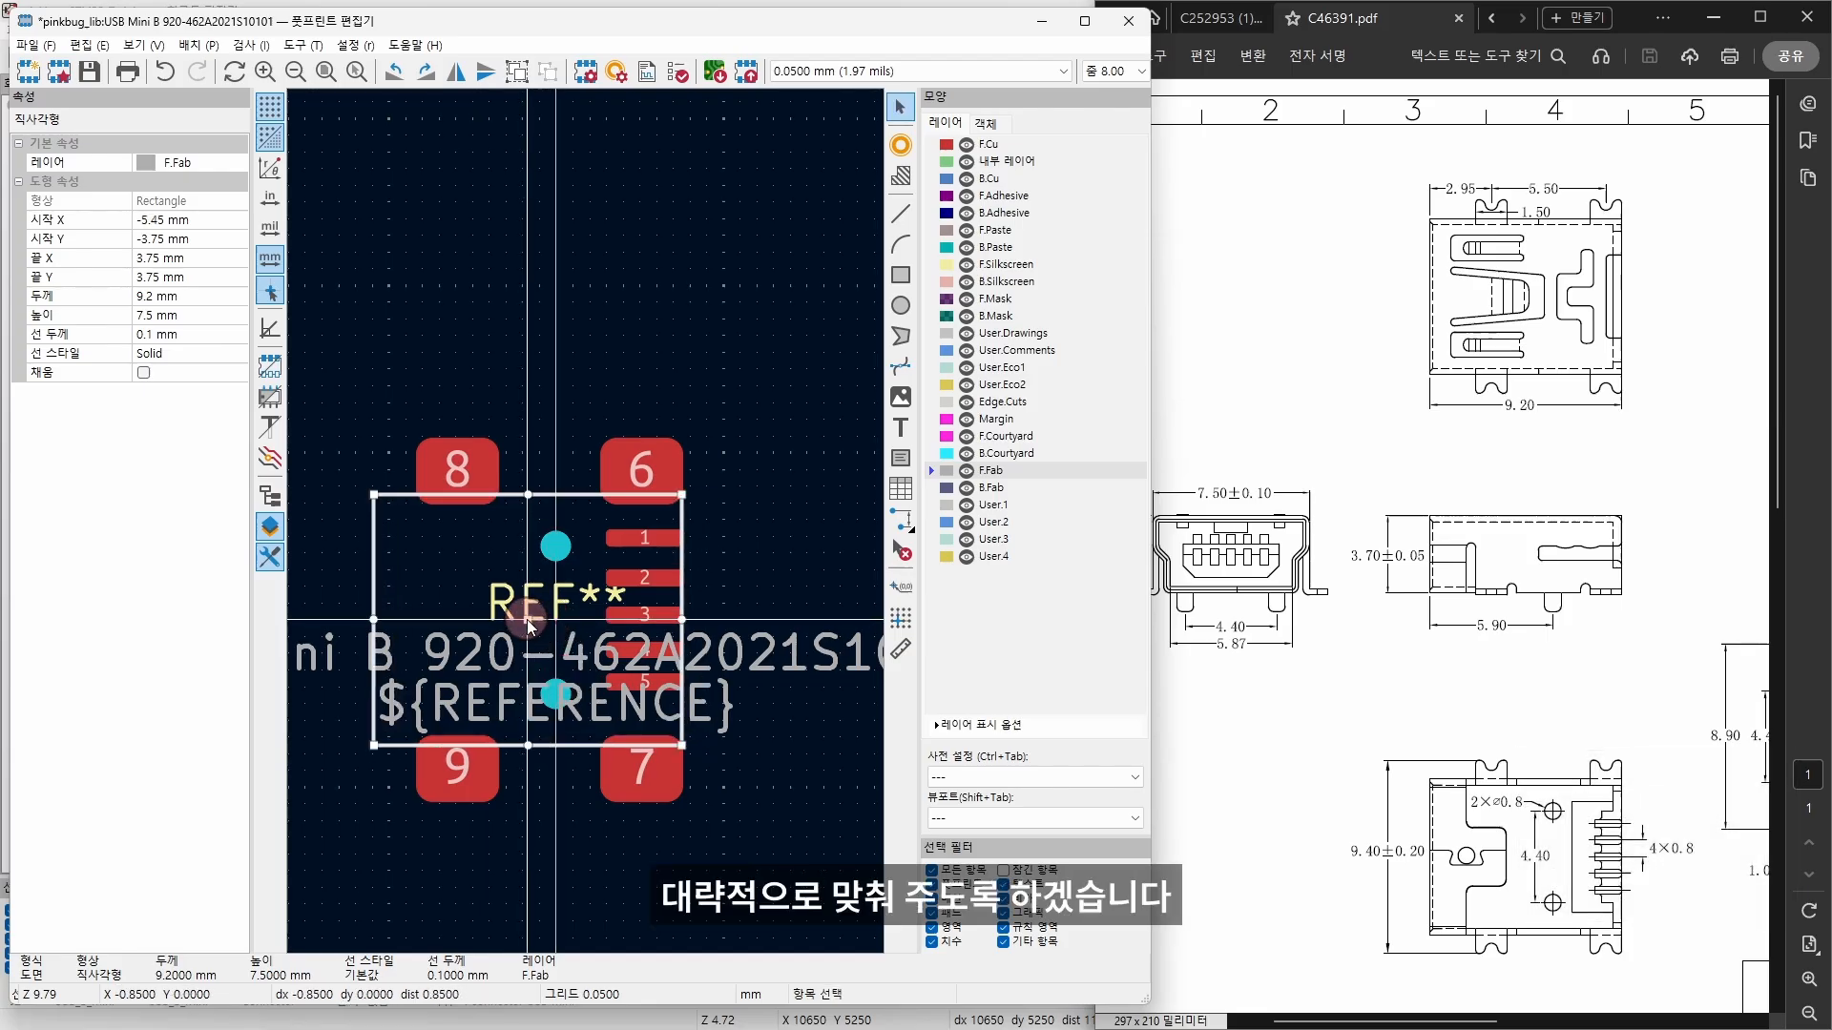
{"action": "left_click", "coordinate": [811, 630]}
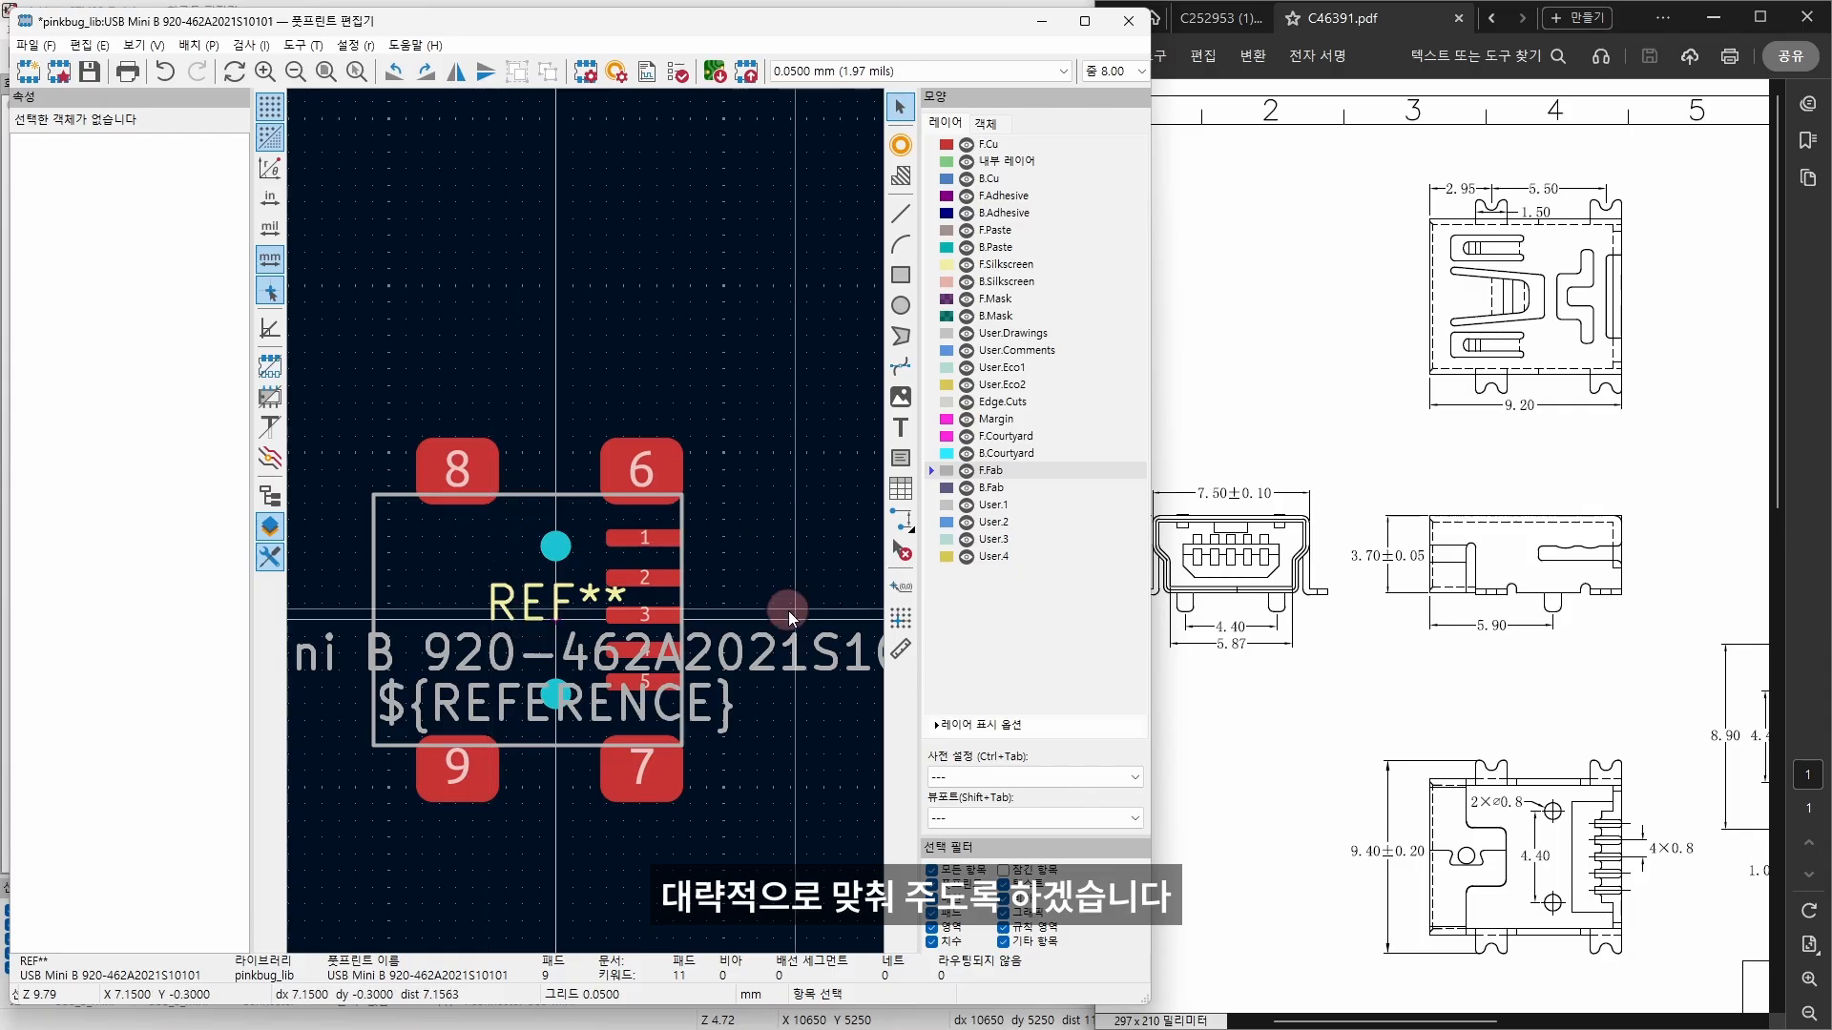
Step: On a 0.2 mm grid, draw an F.Courtyard rectangle about 9.4 mm wide and 10.8 mm high around all pads and the body outline
{"action": "left_click", "coordinate": [1001, 438]}
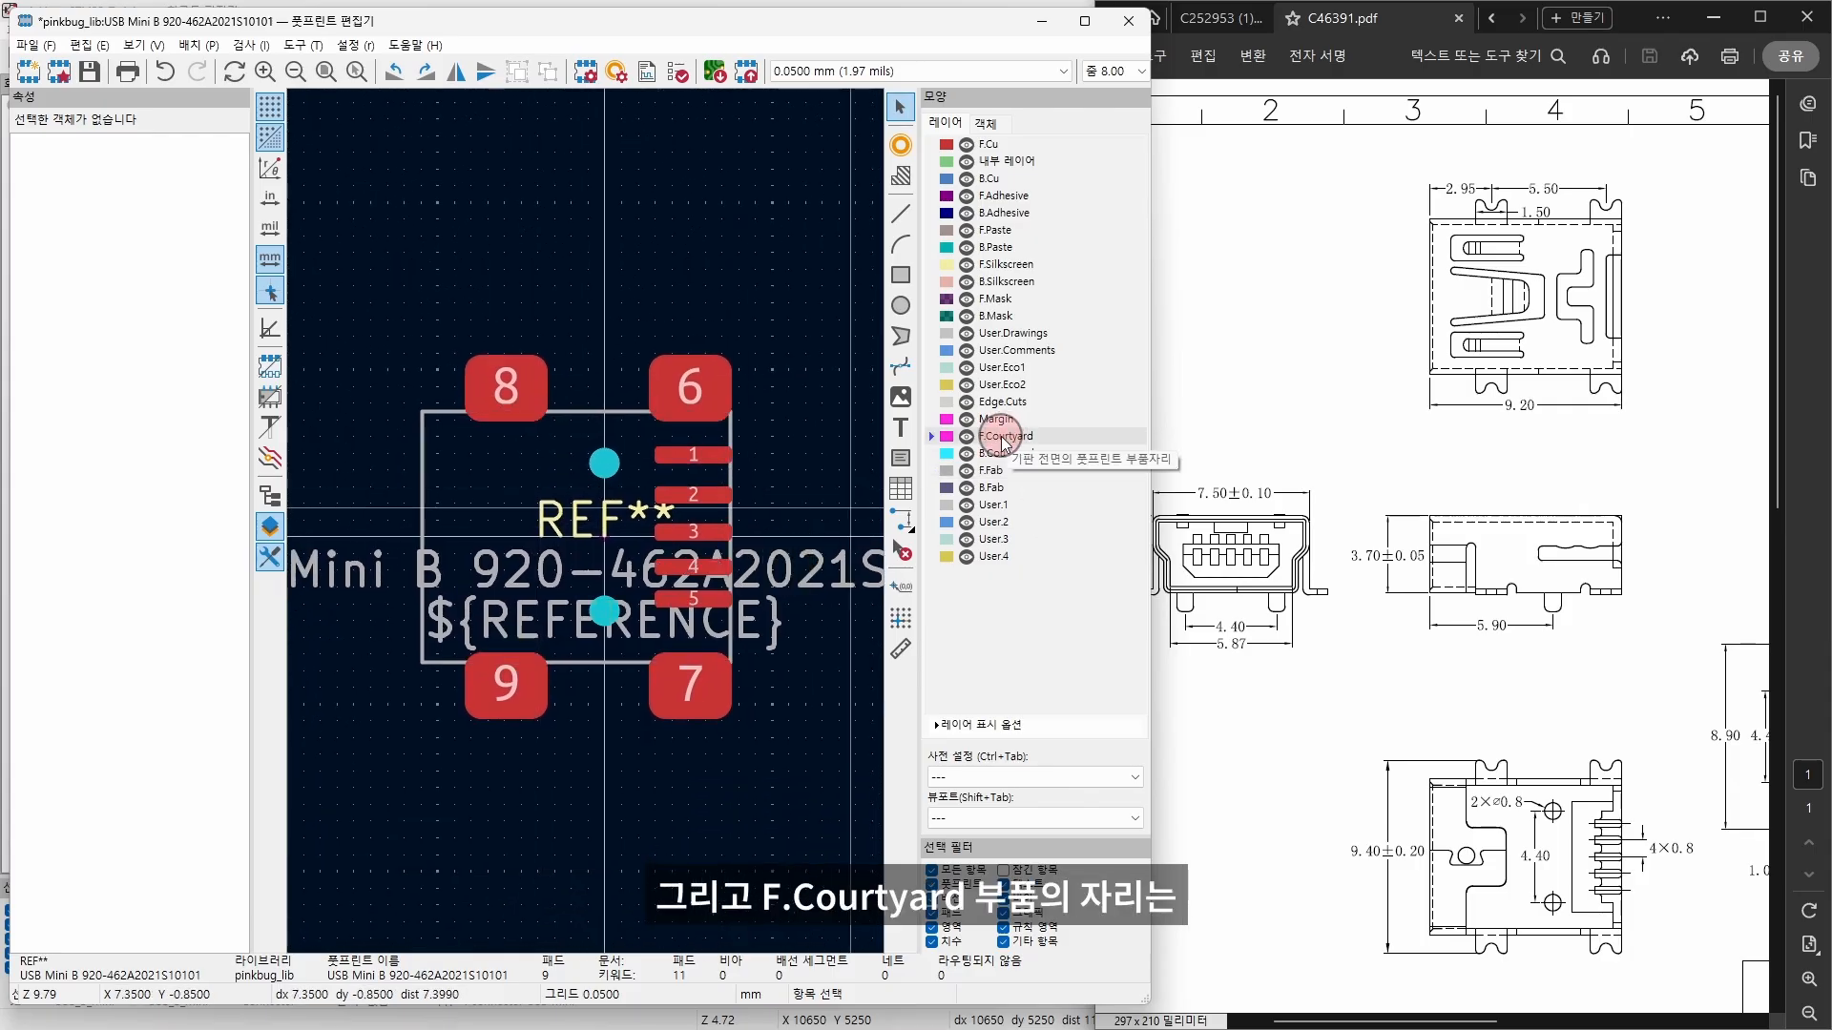
{"action": "left_click", "coordinate": [901, 275]}
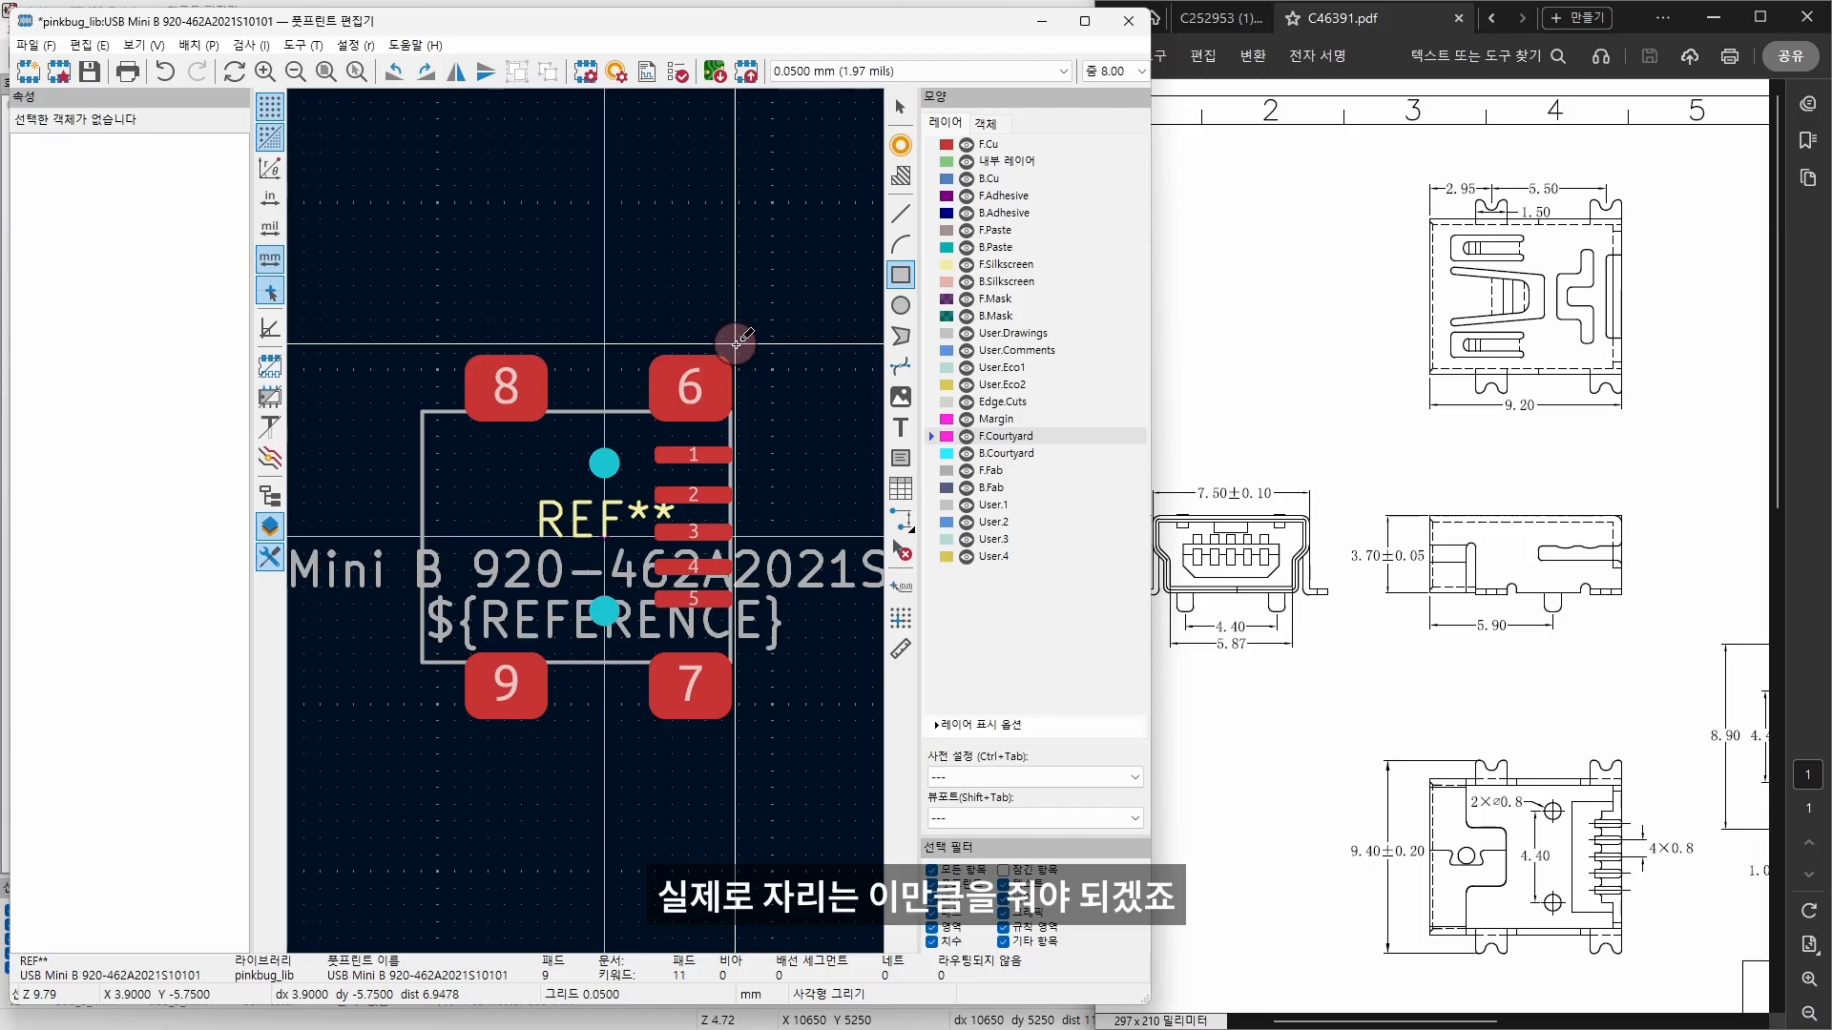
{"action": "left_click", "coordinate": [816, 71]}
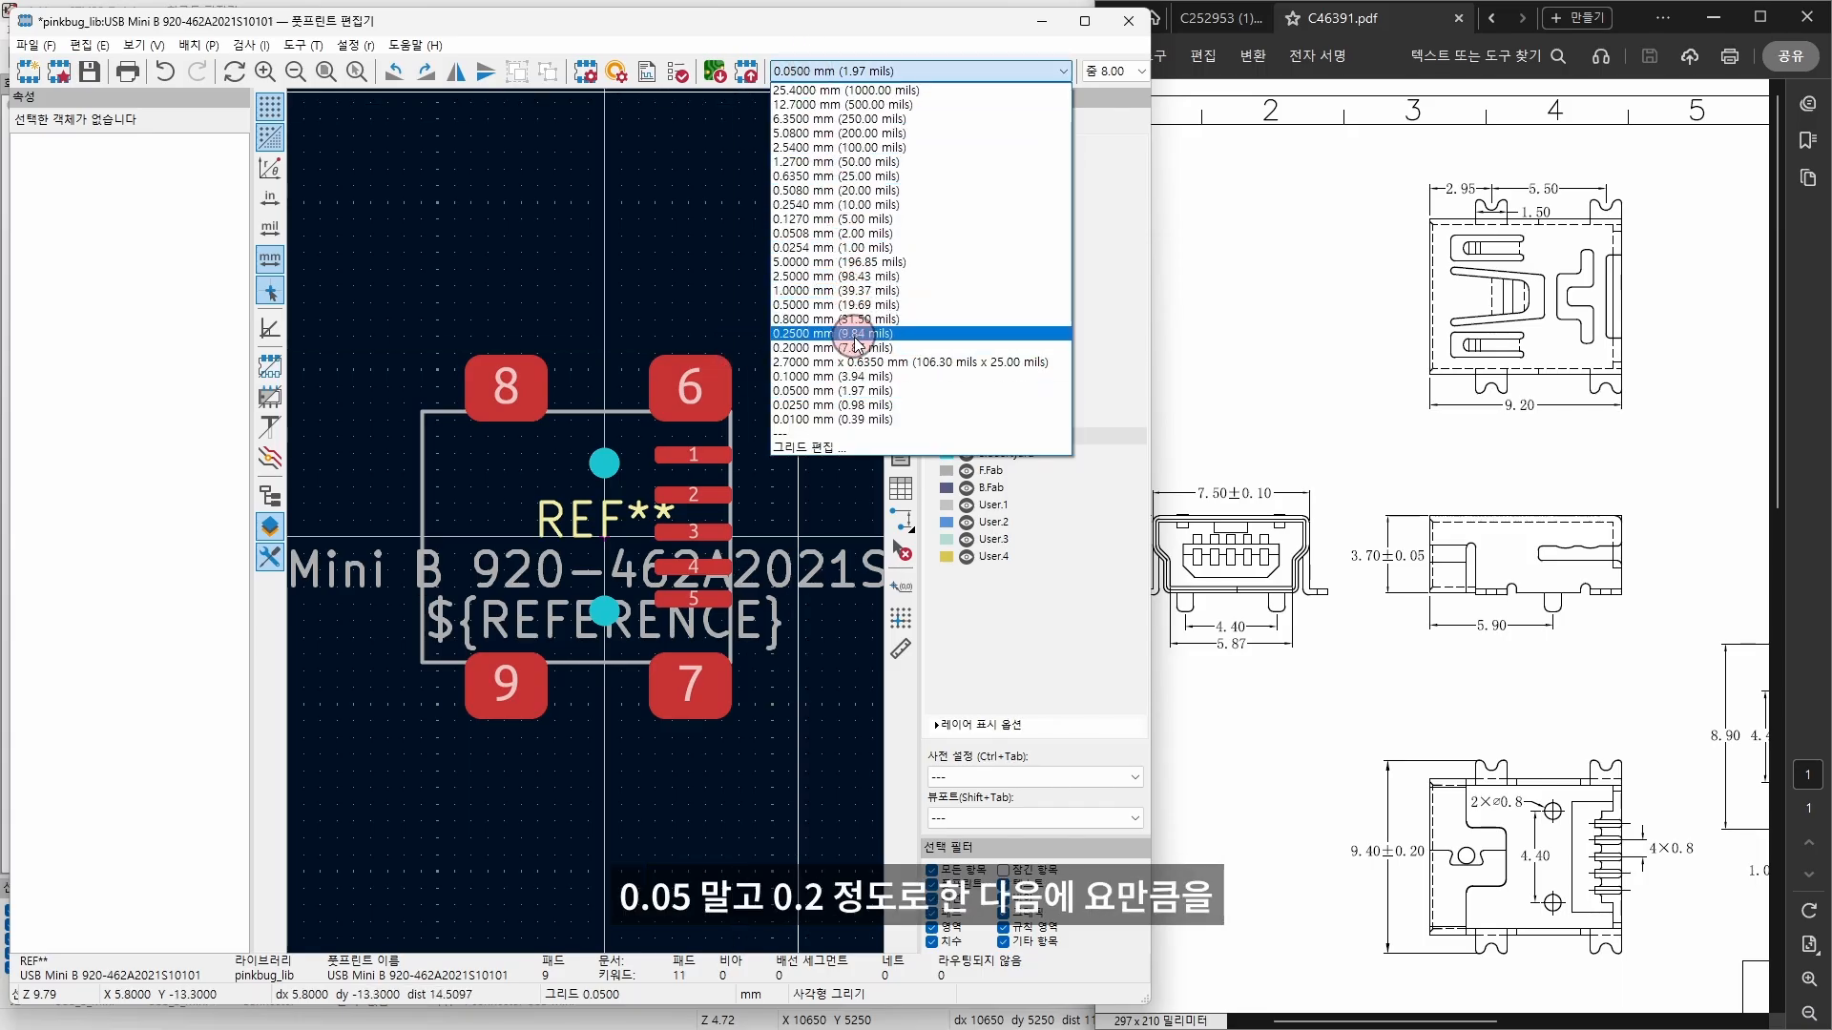
{"action": "left_click", "coordinate": [845, 347]}
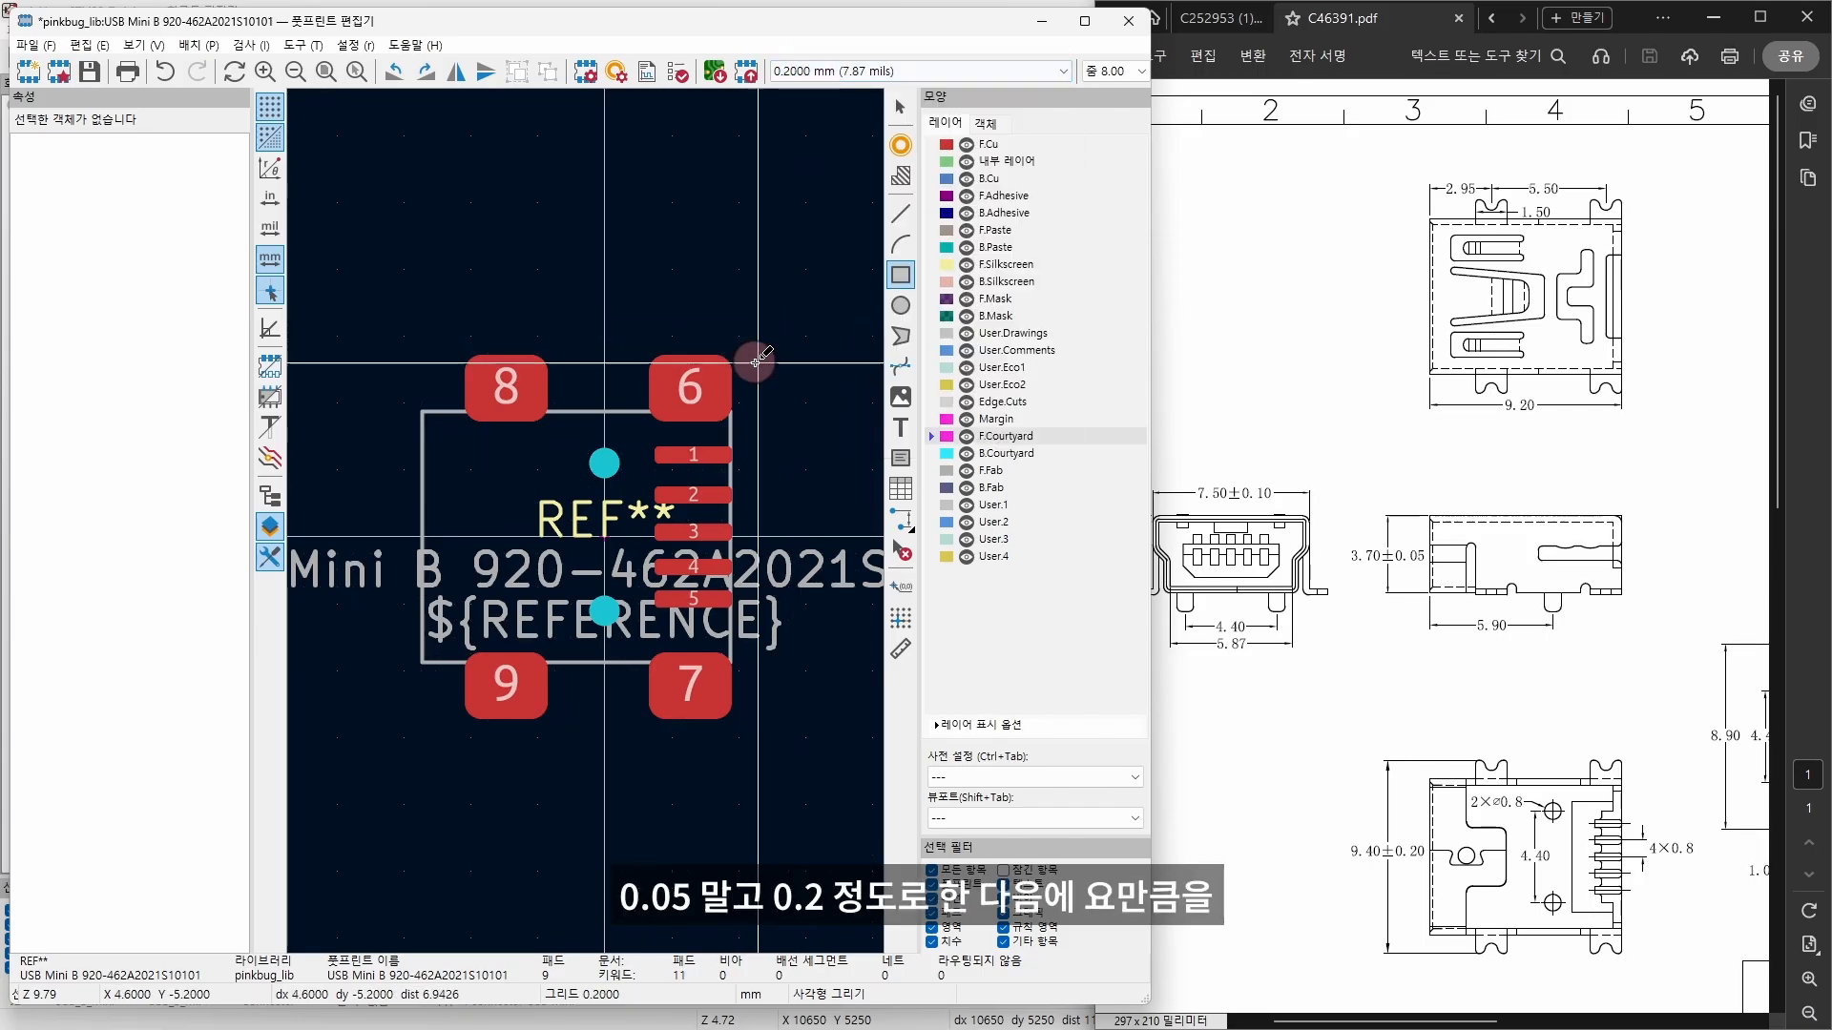
{"action": "left_click", "coordinate": [733, 356]}
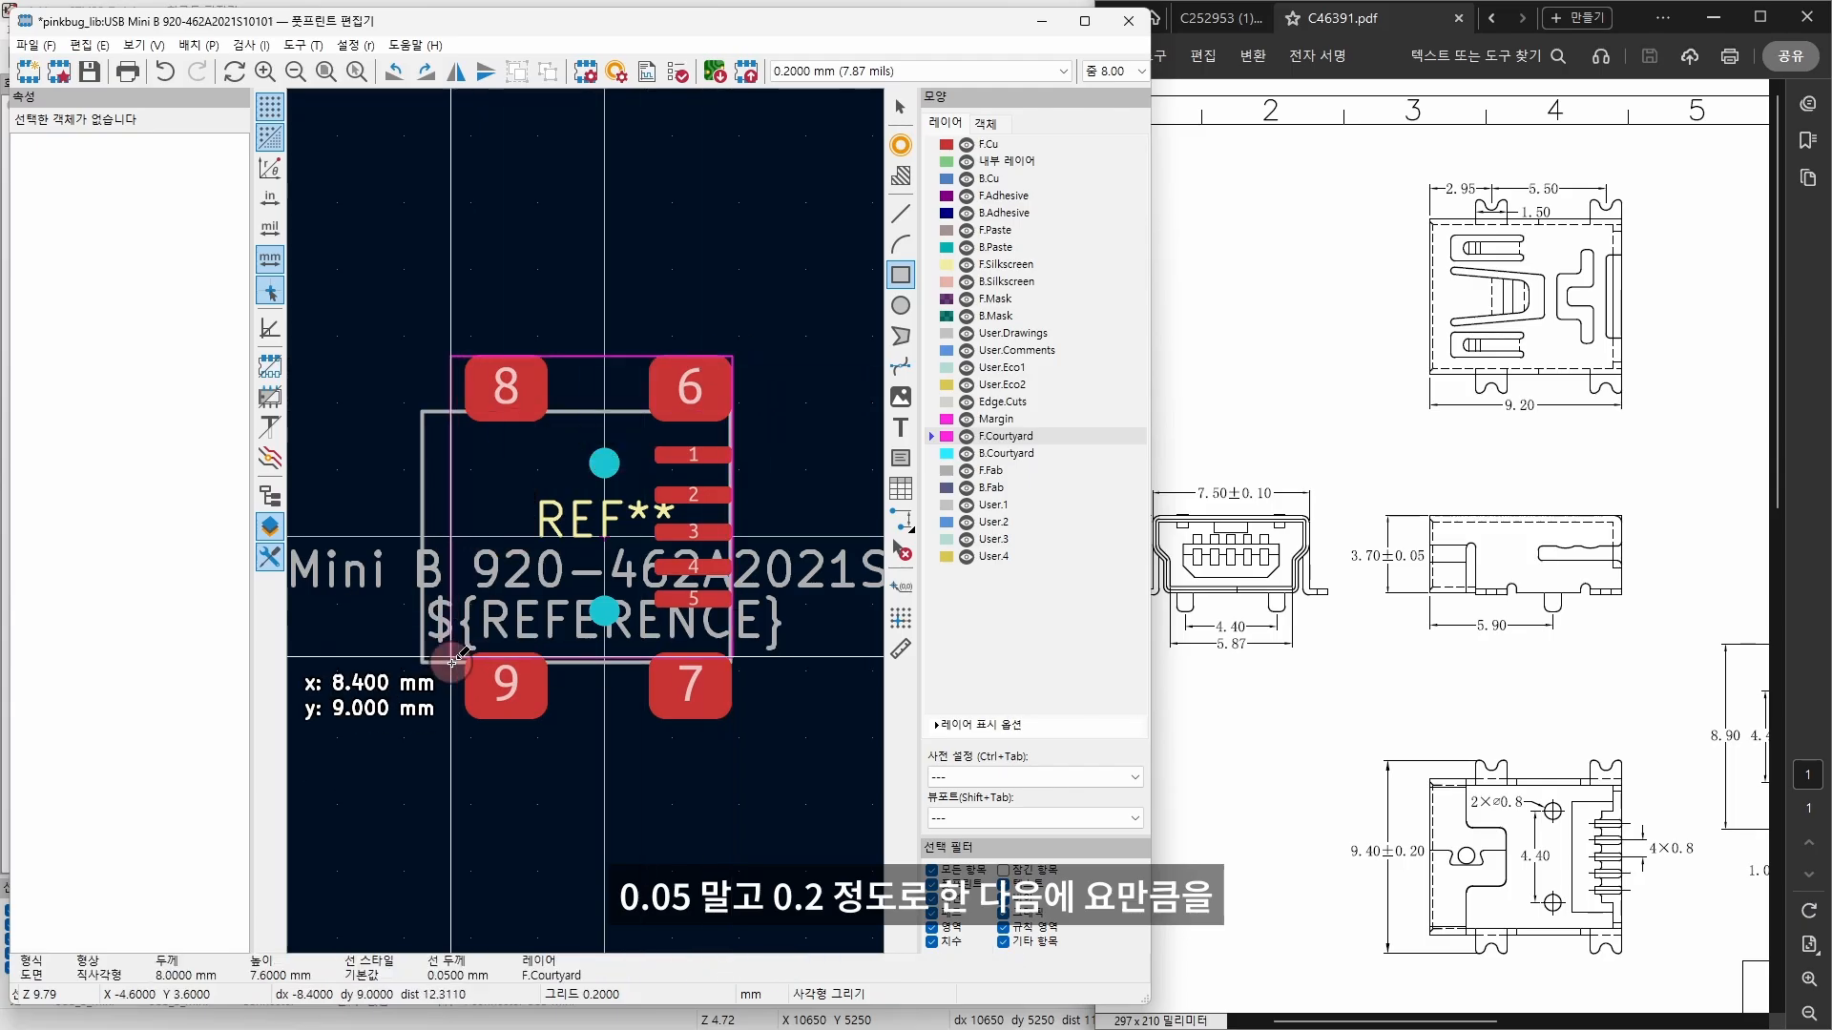
{"action": "left_click", "coordinate": [417, 718]}
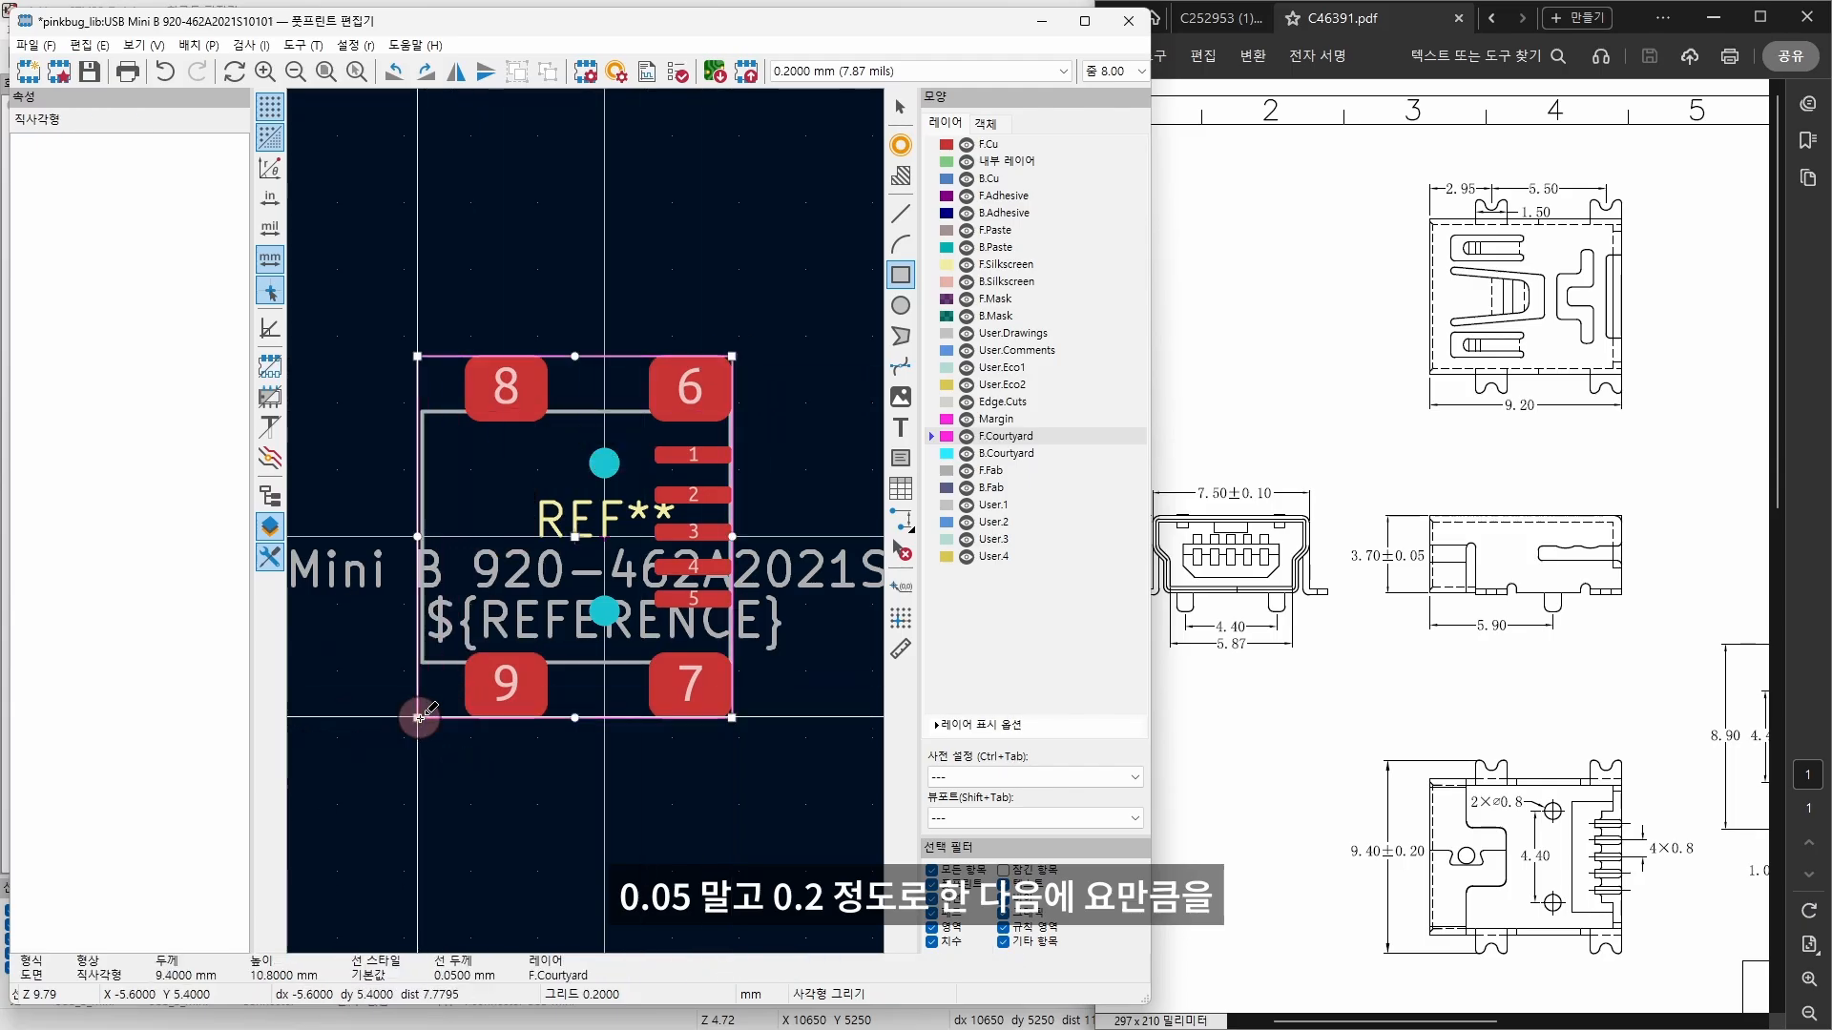
{"action": "key", "text": "Escape"}
{"action": "key", "text": "Escape"}
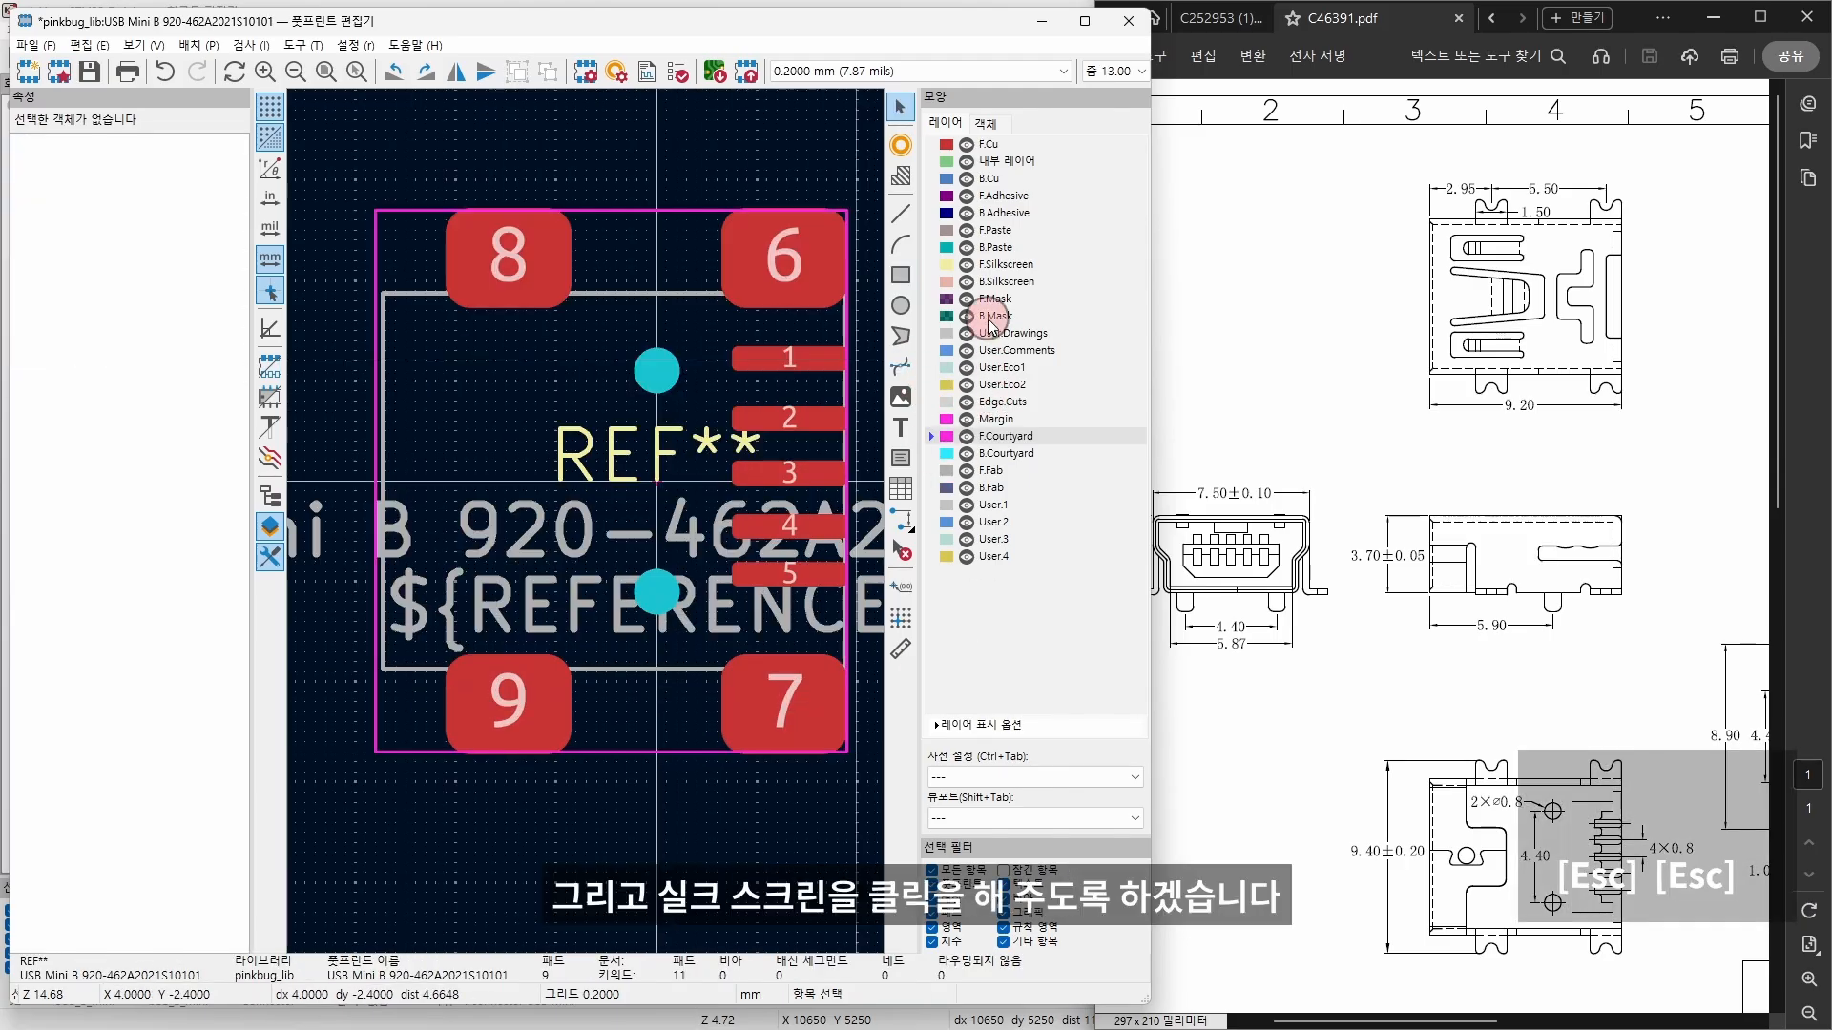
Step: Draw a horizontal F.Silkscreen line about 2.8 mm long along the body's upper edge between pads 6 and 8
{"action": "left_click", "coordinate": [995, 268]}
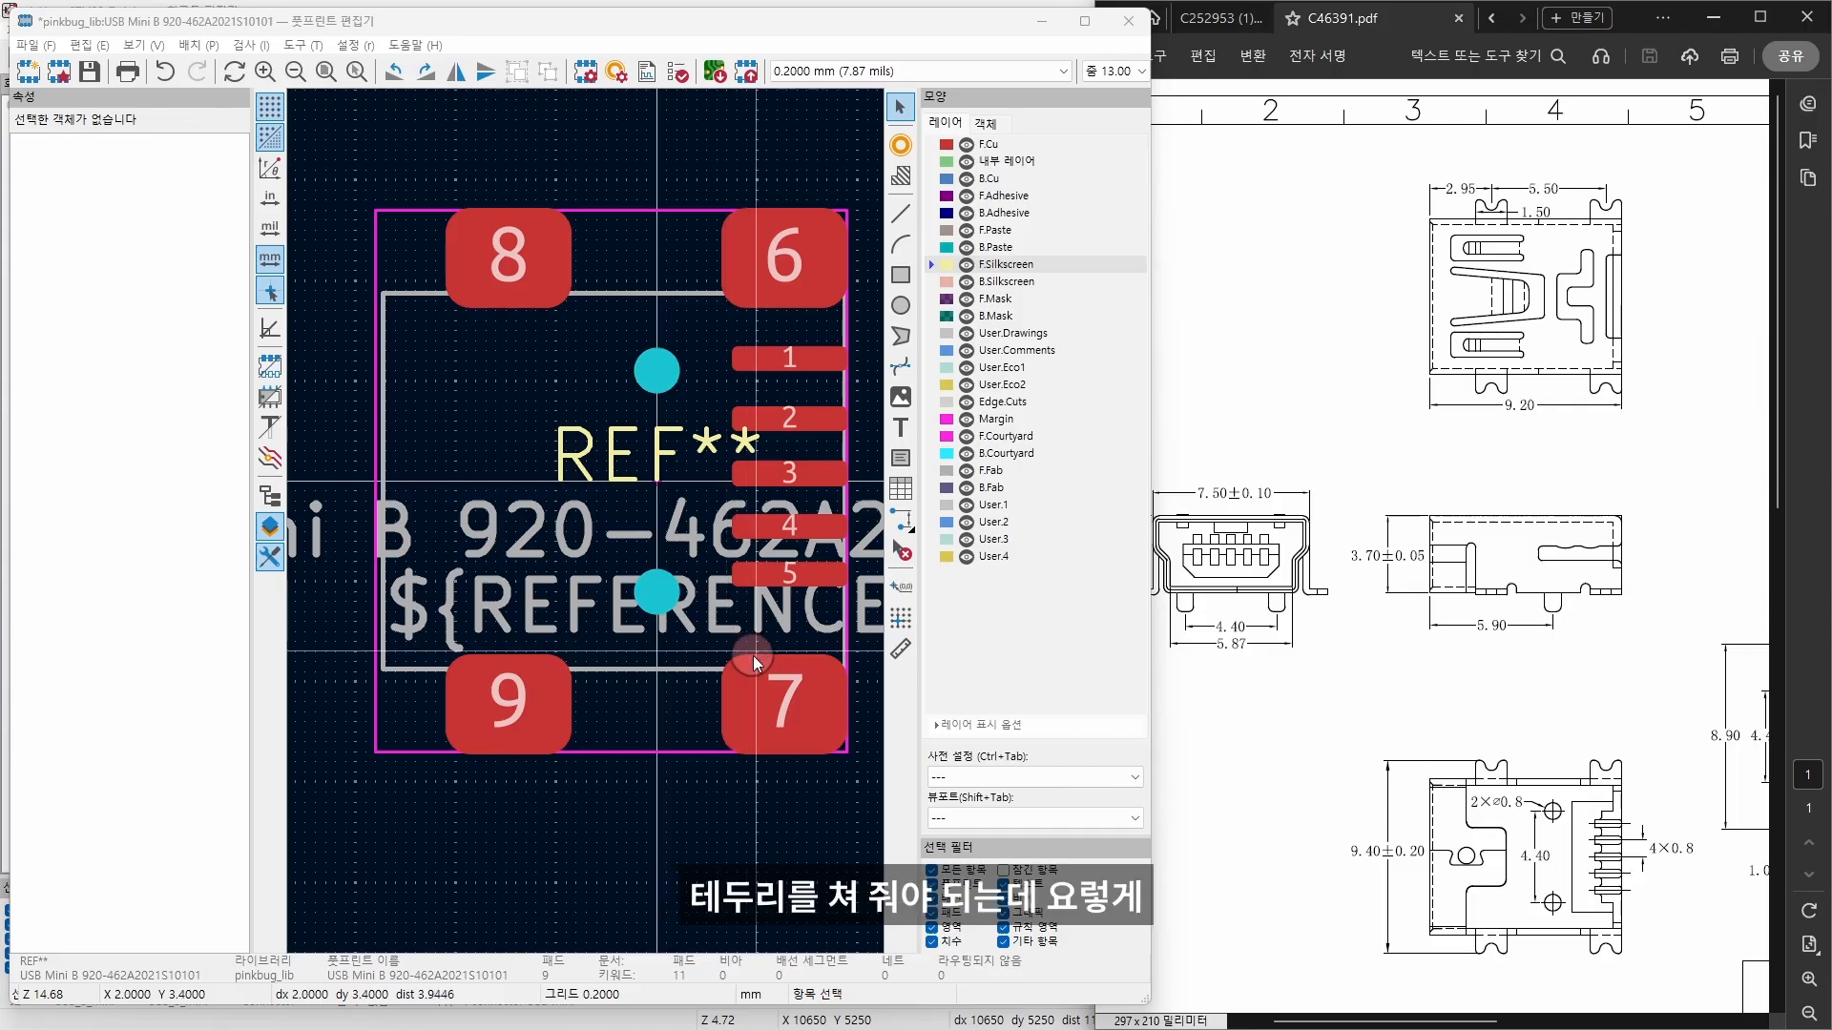
{"action": "left_click", "coordinate": [918, 218]}
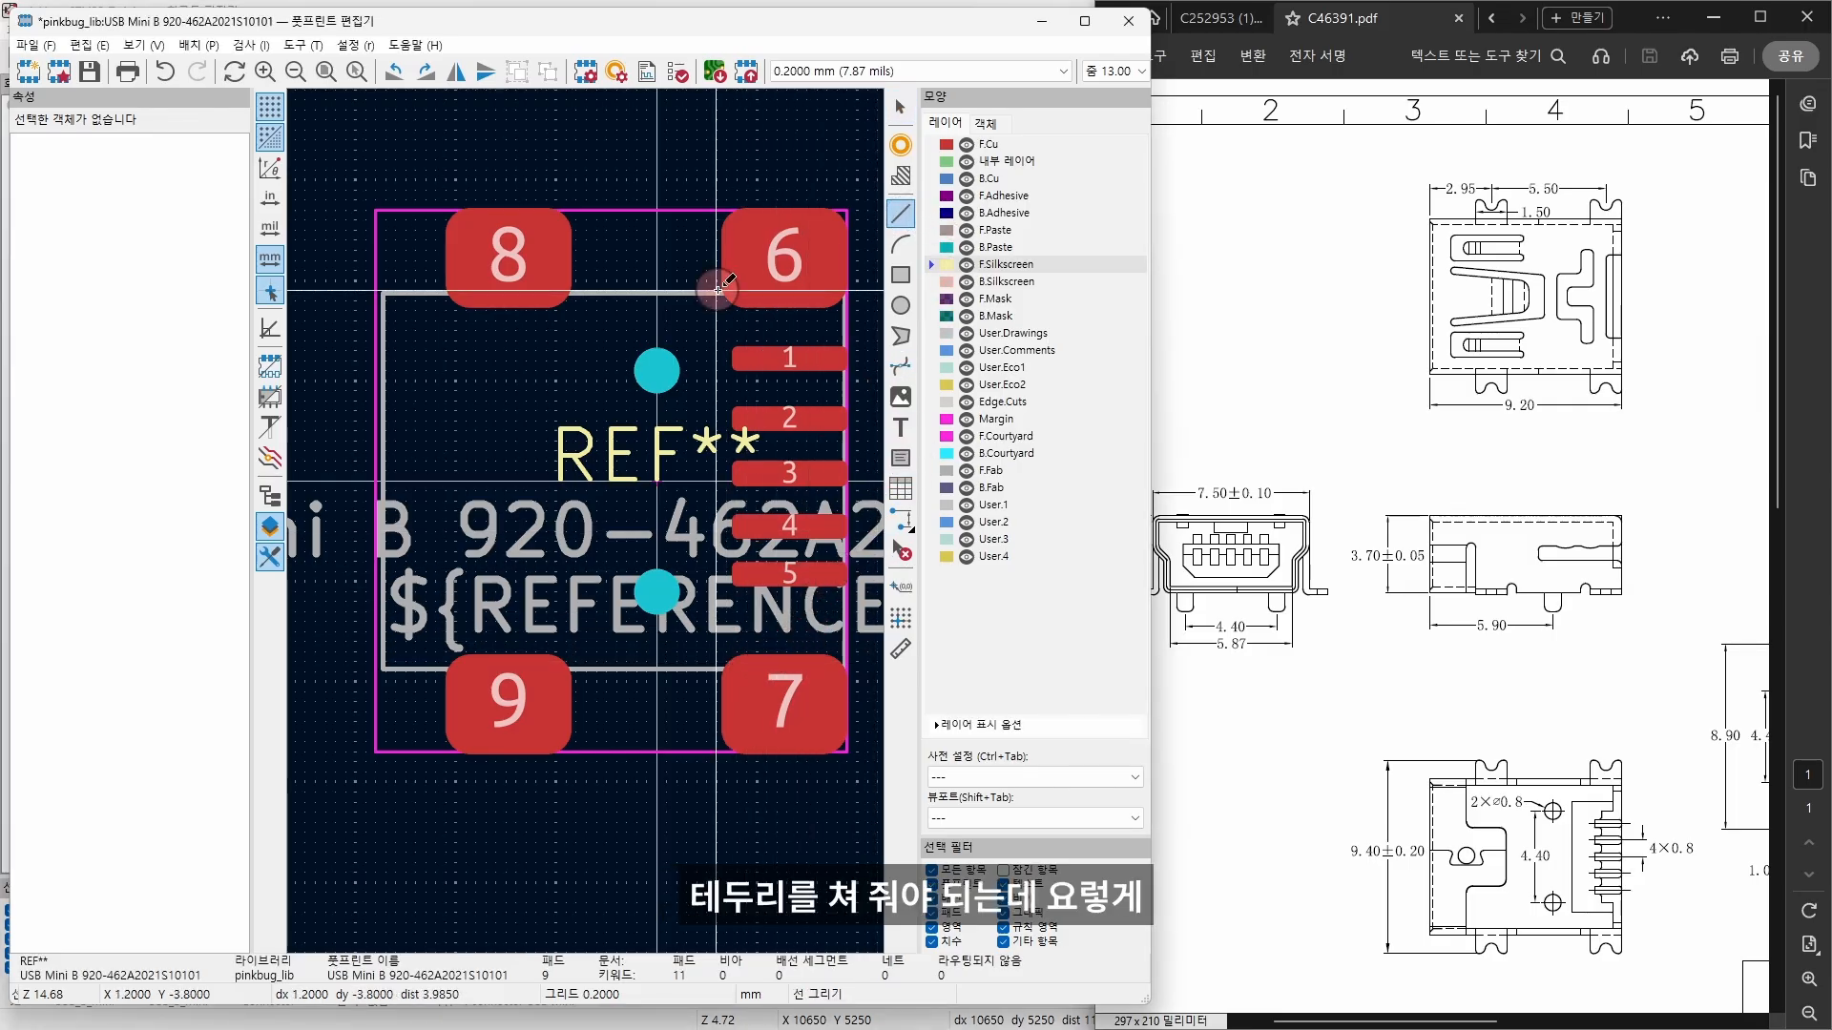
{"action": "left_click", "coordinate": [715, 290]}
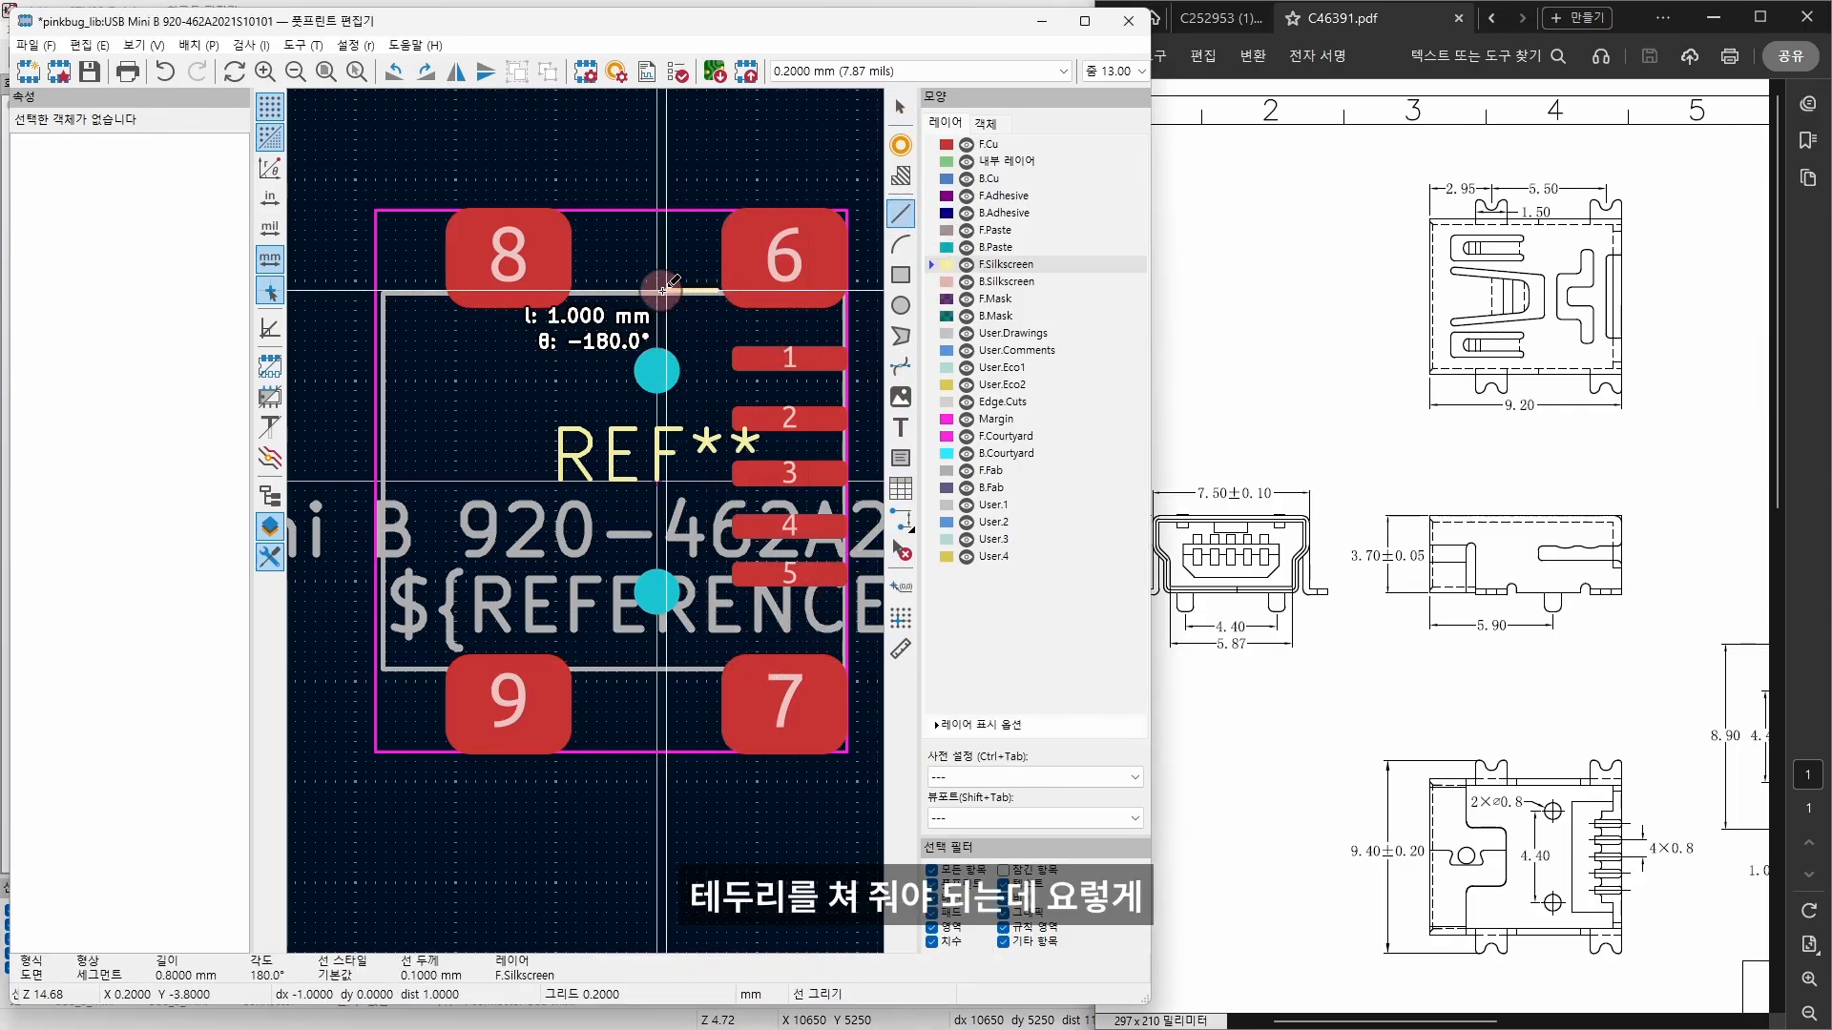
{"action": "left_click", "coordinate": [576, 290]}
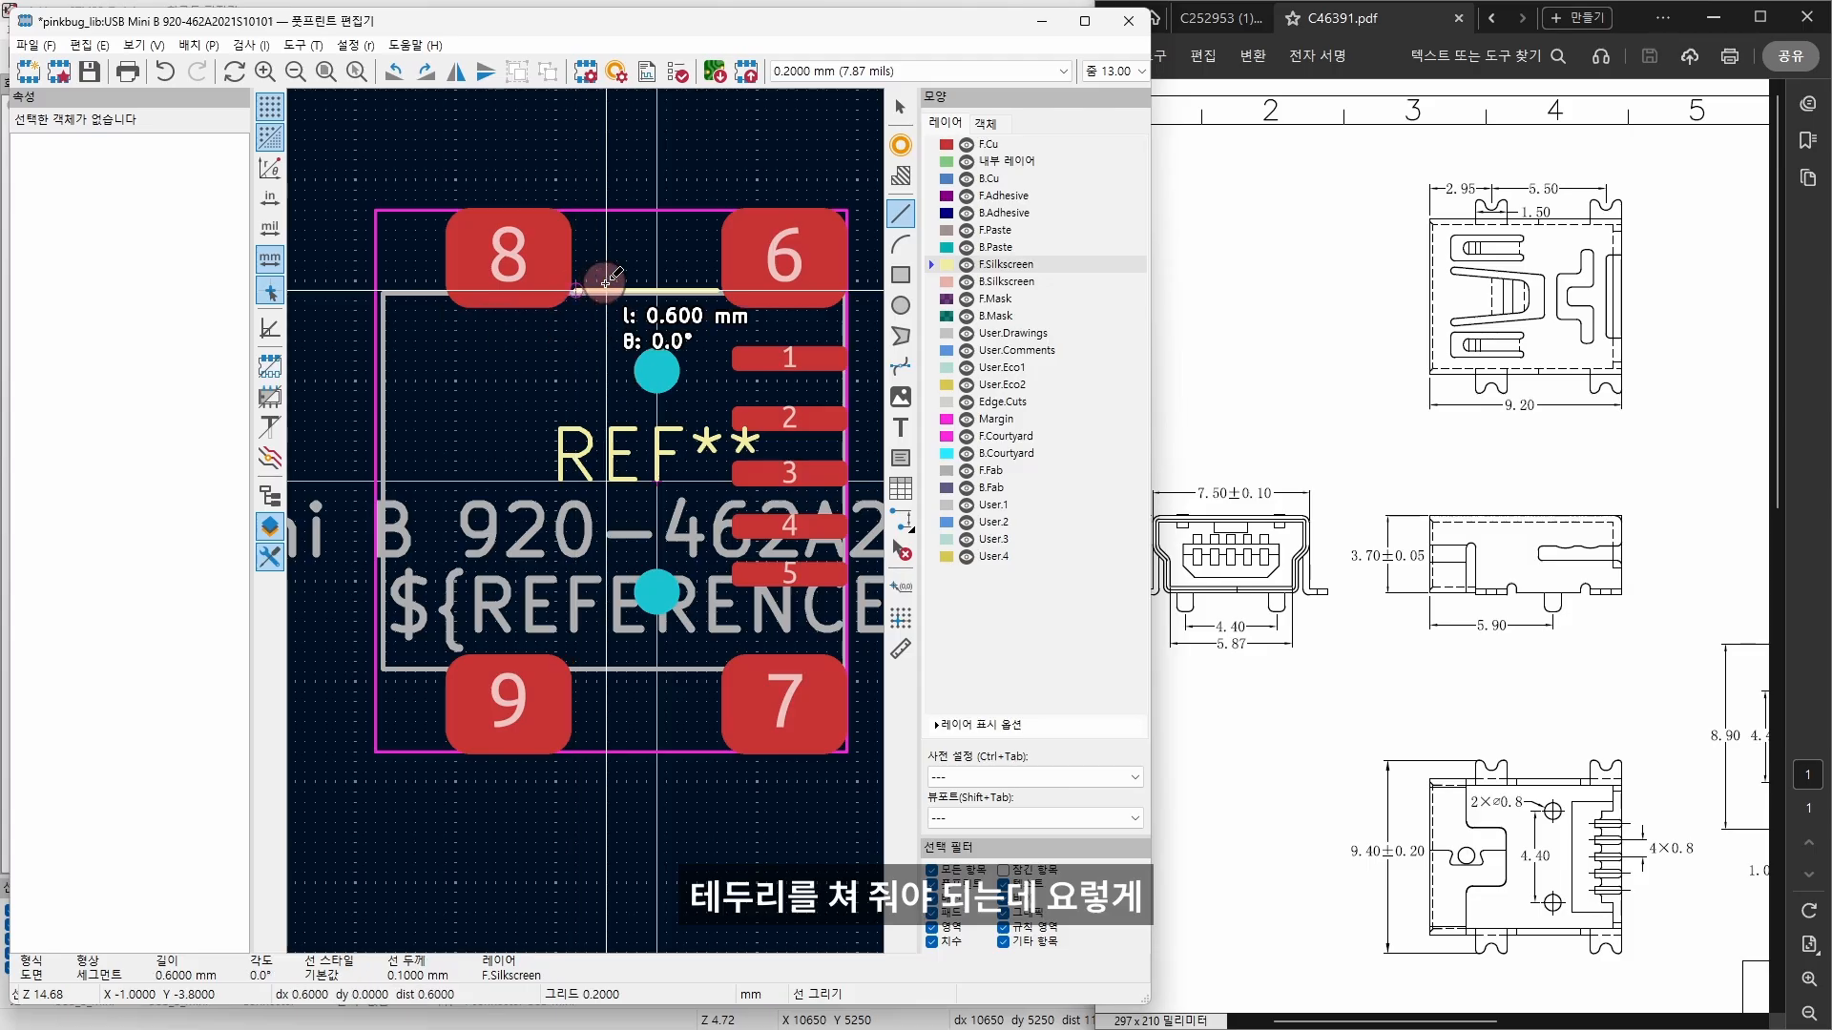
{"action": "key", "text": "Escape"}
{"action": "key", "text": "Escape"}
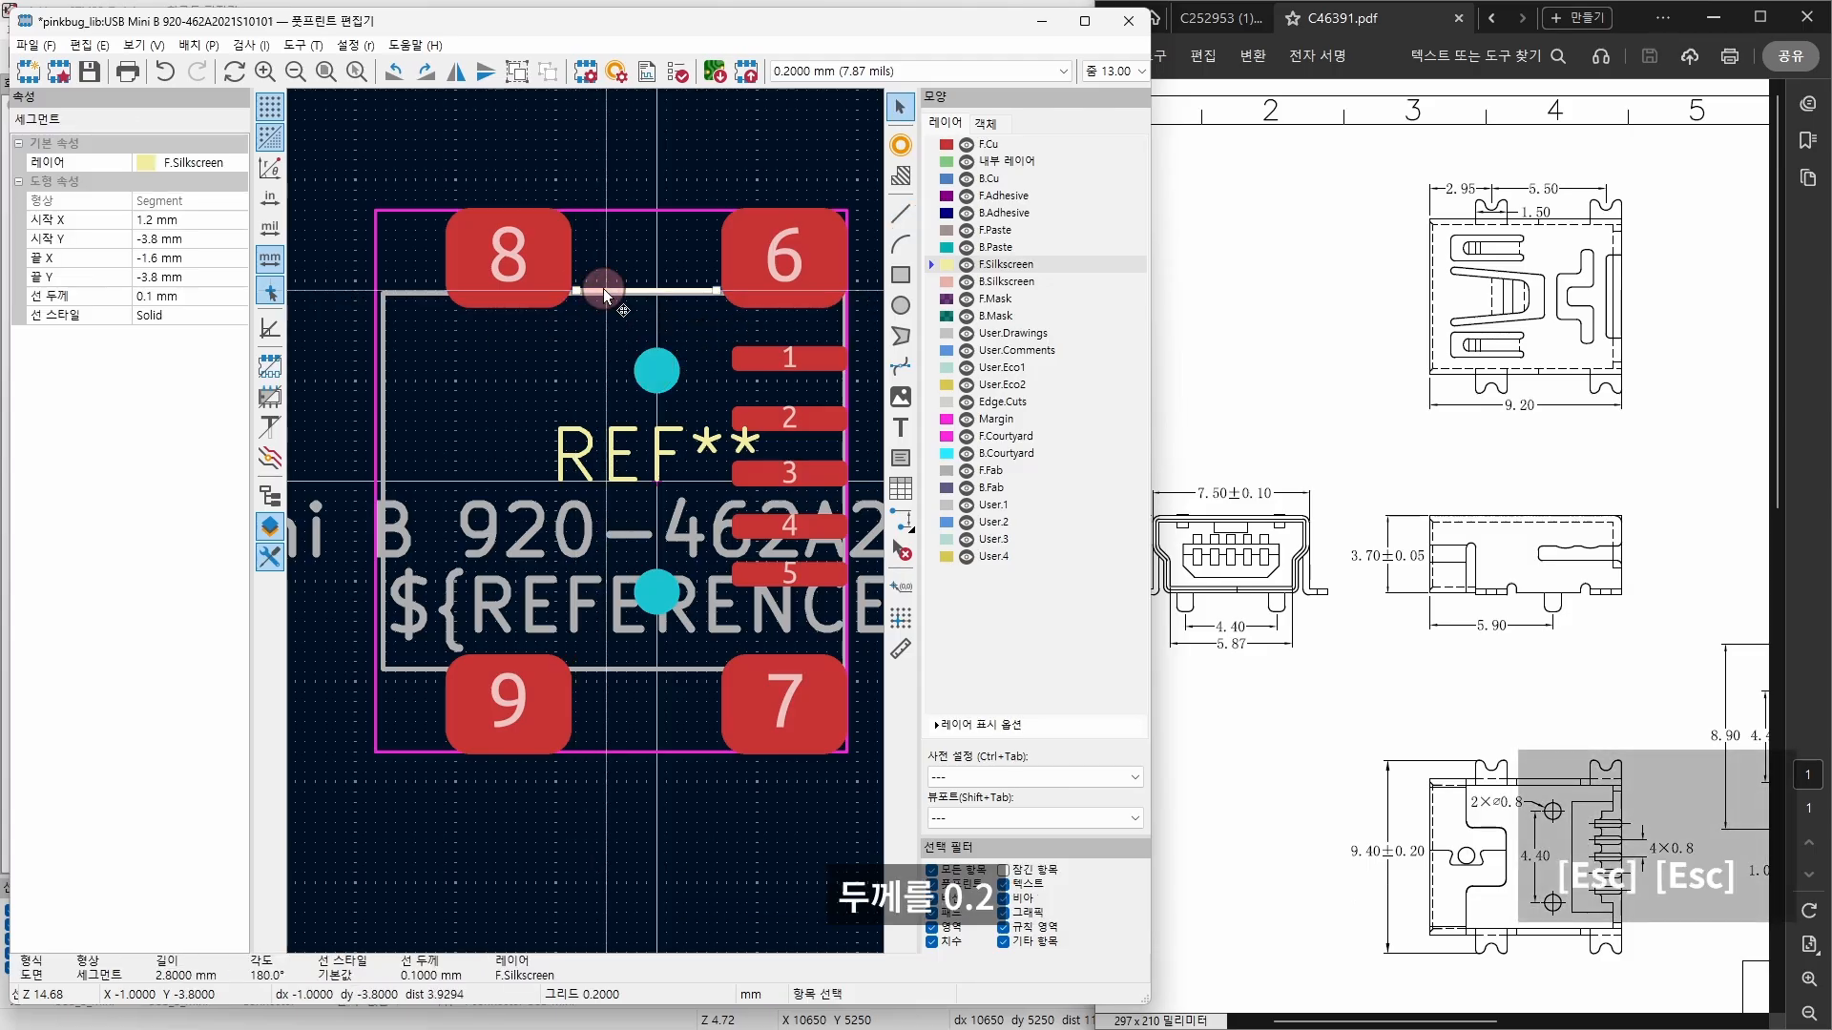
Step: Set the silkscreen line's width to 0.2 mm and shorten both ends to X 1 mm and -1.4 mm, clear of pads 6 and 8
{"action": "type", "text": "0"}
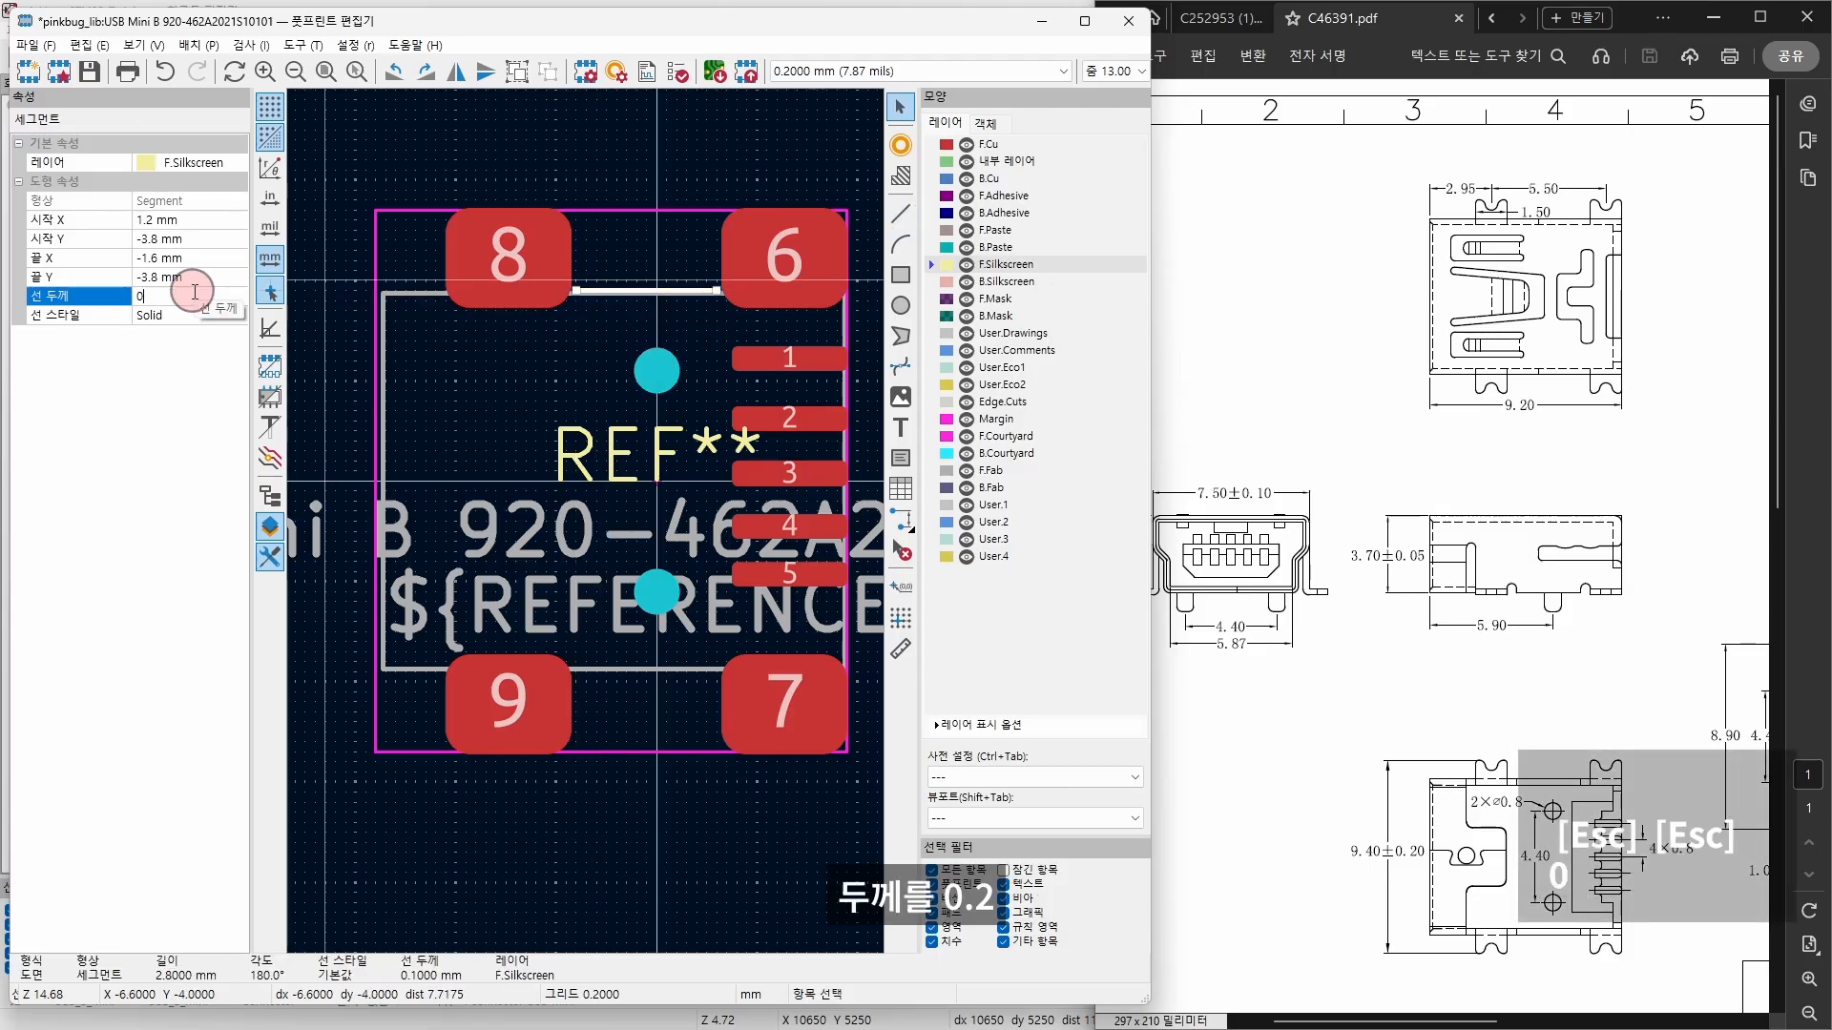
{"action": "type", "text": ".2"}
{"action": "key", "text": "Return"}
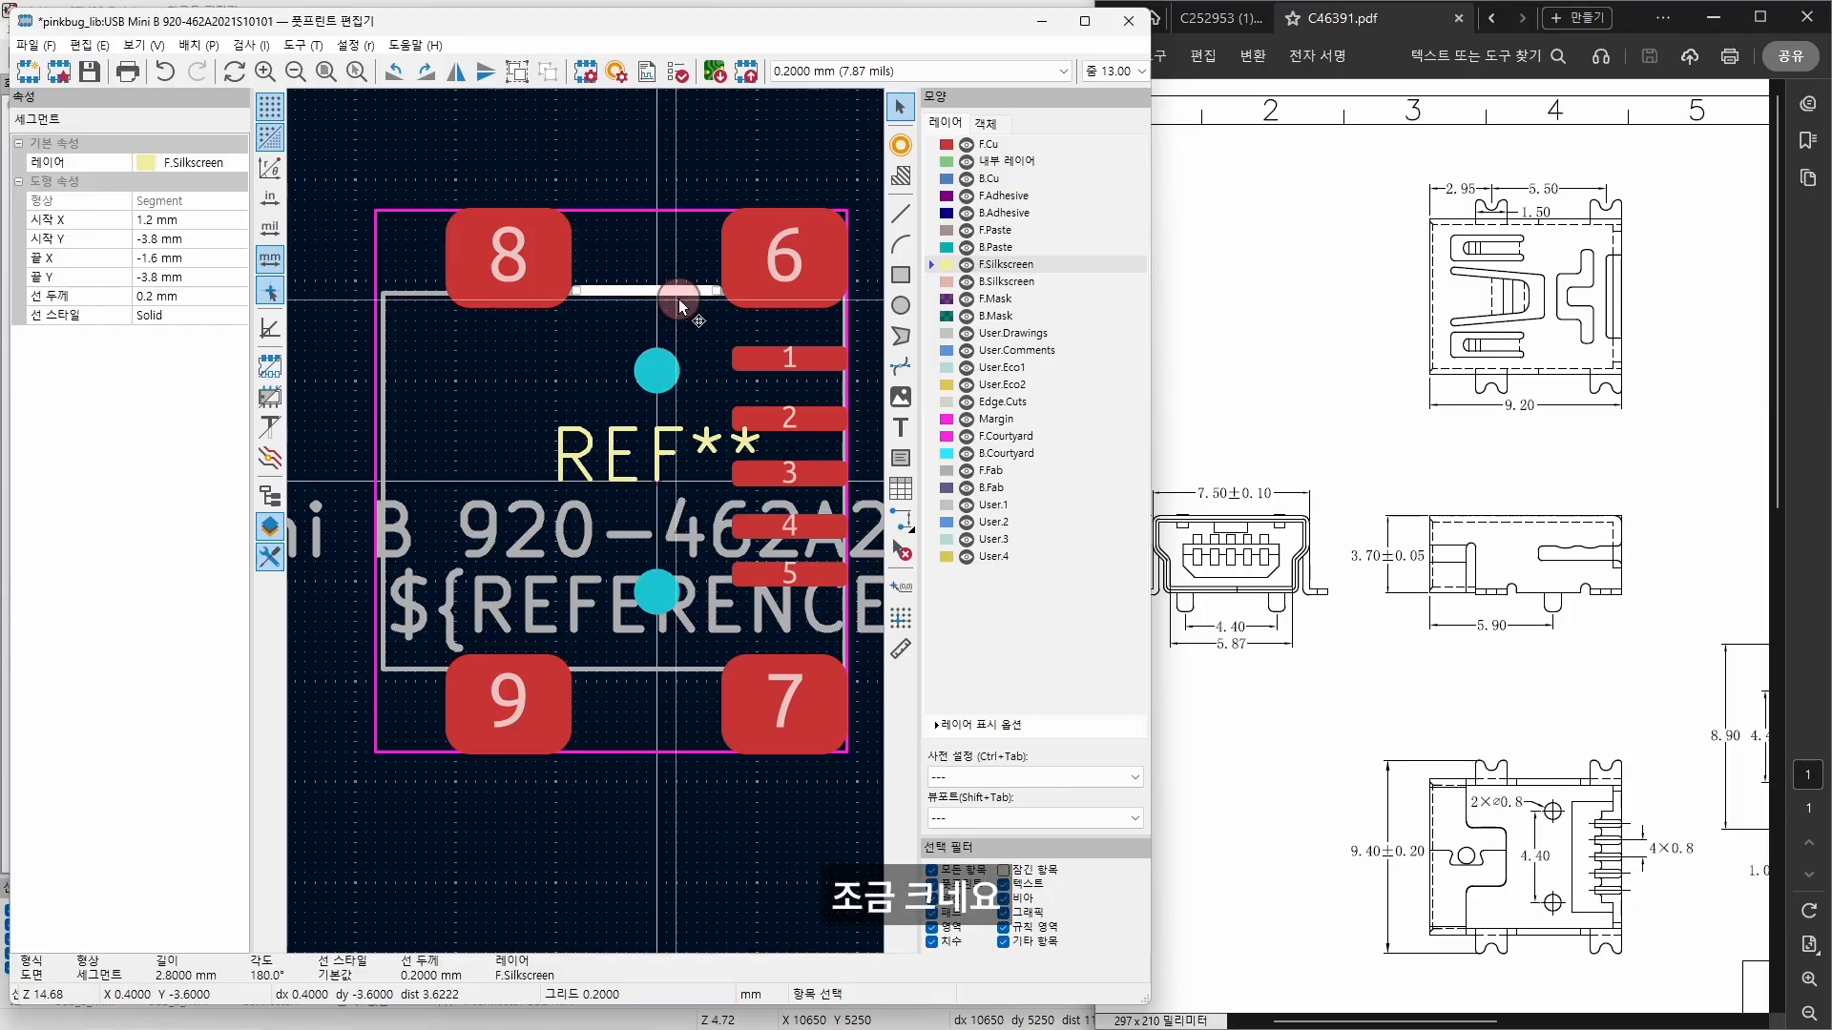
{"action": "scroll", "coordinate": [683, 299], "scroll_direction": "left", "scroll_amount": 1, "text": "ctrl"}
{"action": "scroll", "coordinate": [683, 299], "scroll_direction": "down", "scroll_amount": 2}
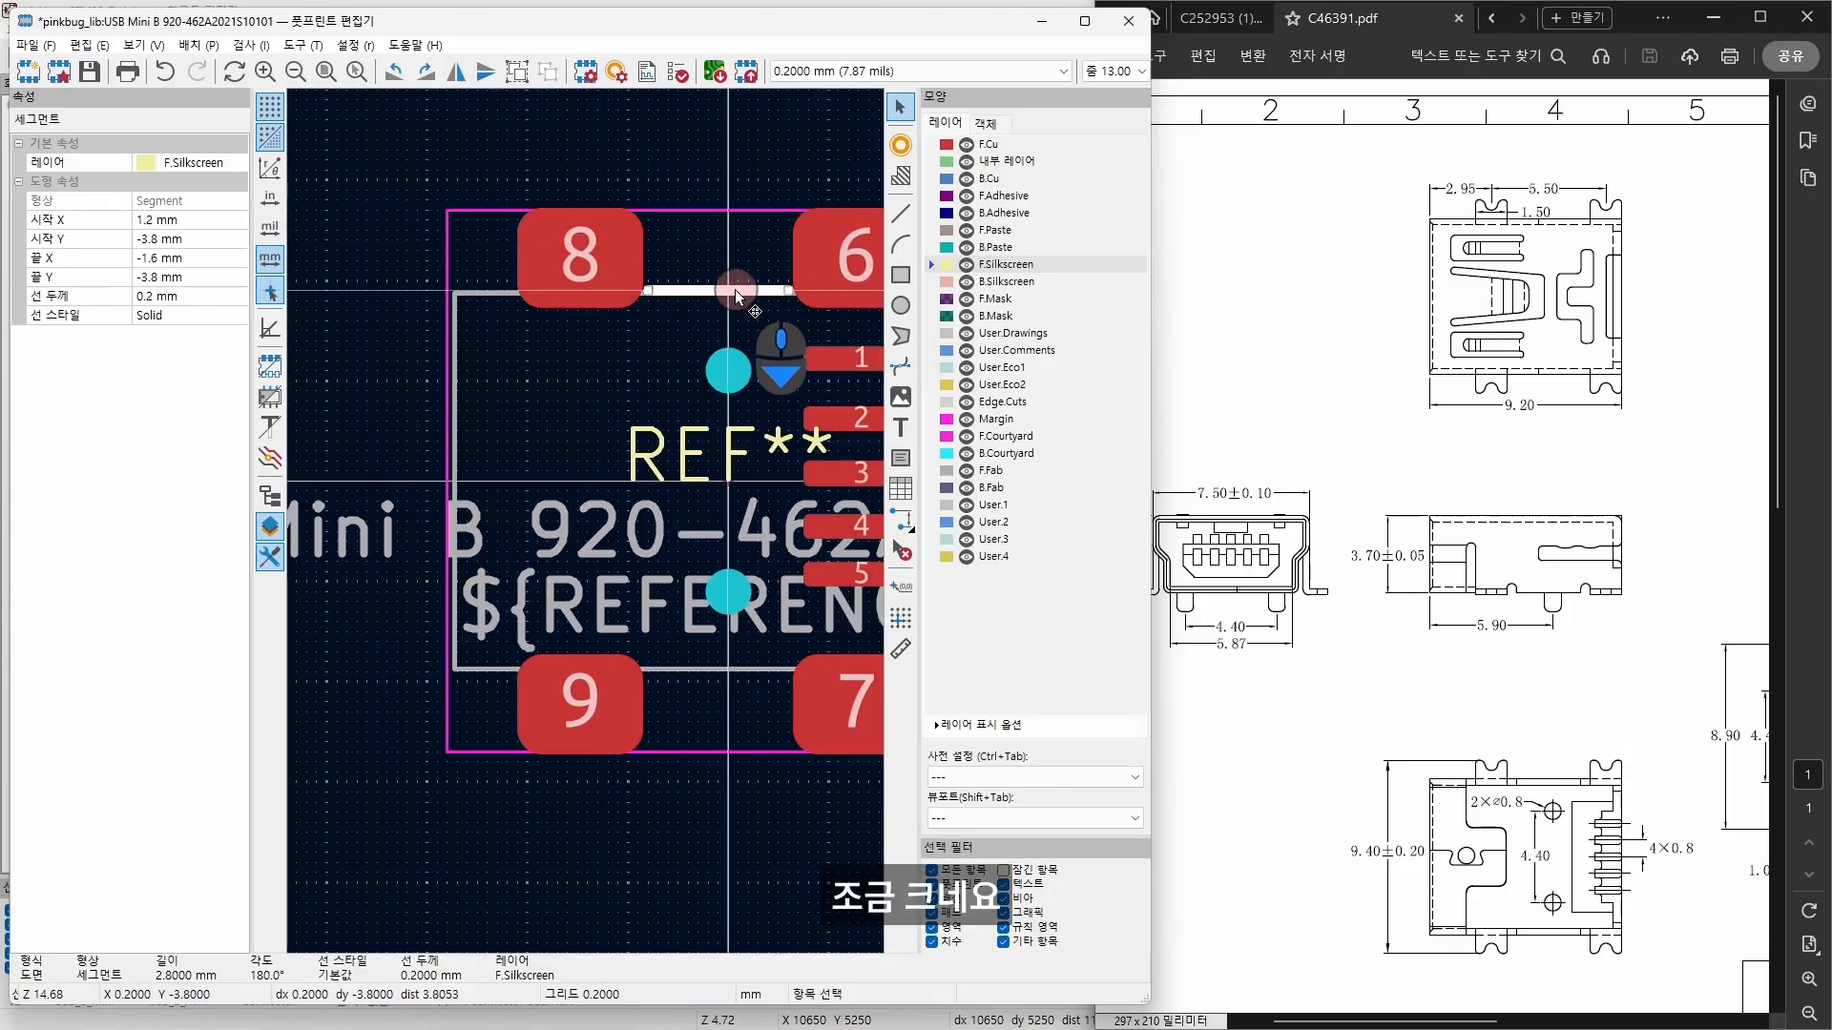
{"action": "scroll", "coordinate": [579, 603], "scroll_direction": "up", "scroll_amount": 5}
{"action": "left_click_drag", "start_coordinate": [698, 522], "coordinate": [678, 523]}
{"action": "left_click_drag", "start_coordinate": [384, 522], "coordinate": [399, 522]}
{"action": "key", "text": "ctrl+c"}
{"action": "scroll", "coordinate": [503, 522], "scroll_direction": "down", "scroll_amount": 1}
{"action": "key", "text": "ctrl+c"}
{"action": "key", "text": "ctrl+v"}
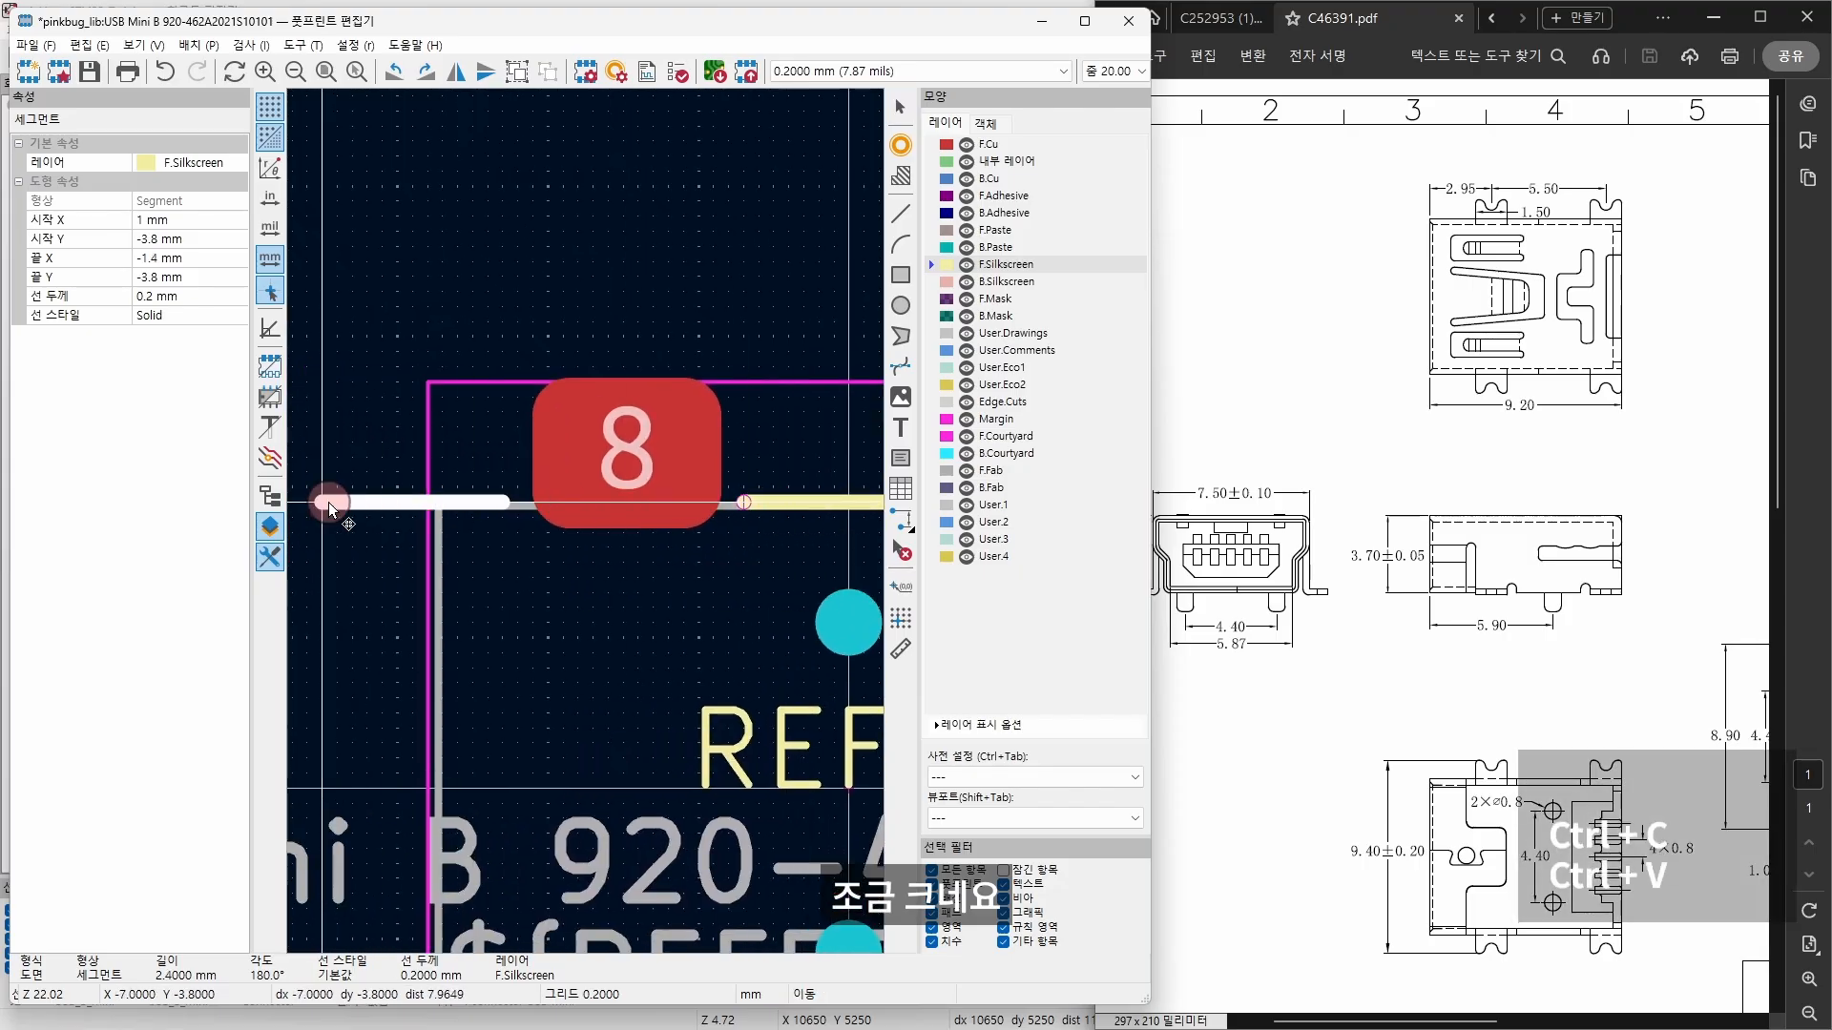
{"action": "key", "text": "Escape"}
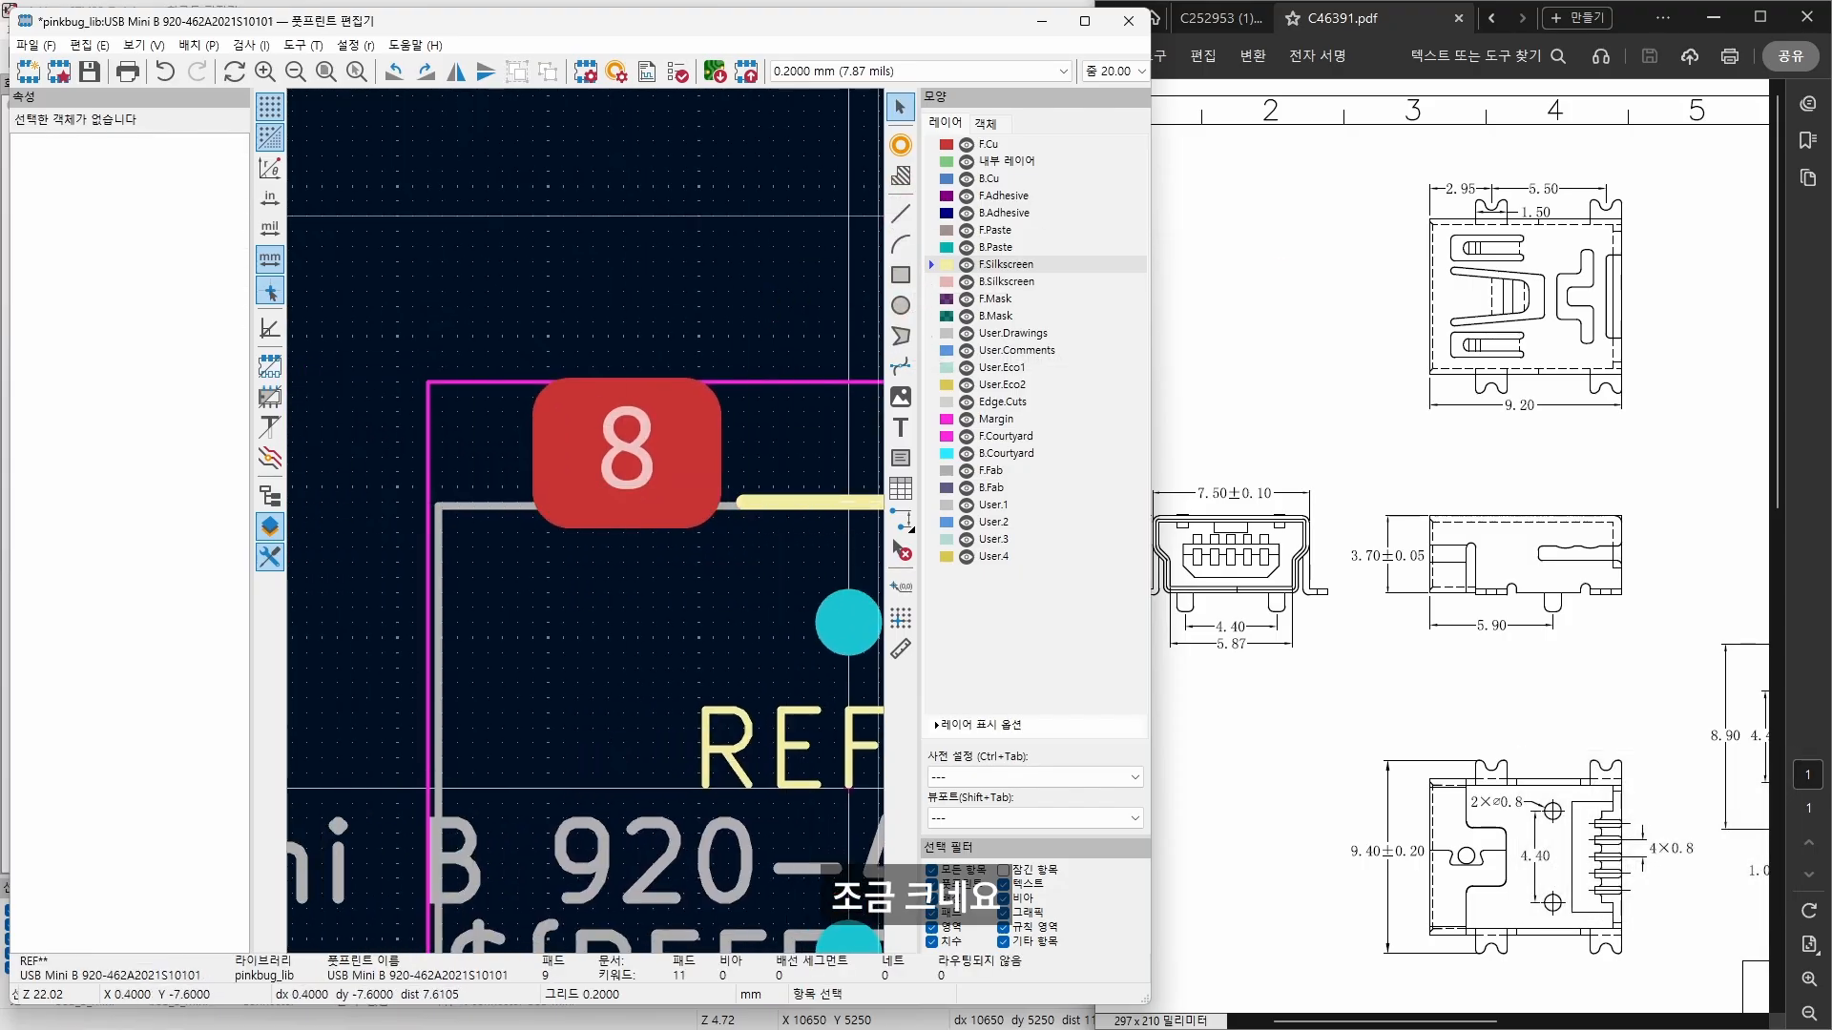
Step: Draw silkscreen lines around the body's left side from pad 8 to pad 9, about 1 mm across, 7.6 mm down and back to the pad
{"action": "key", "text": "ctrl+shift+l"}
{"action": "left_click", "coordinate": [520, 503]}
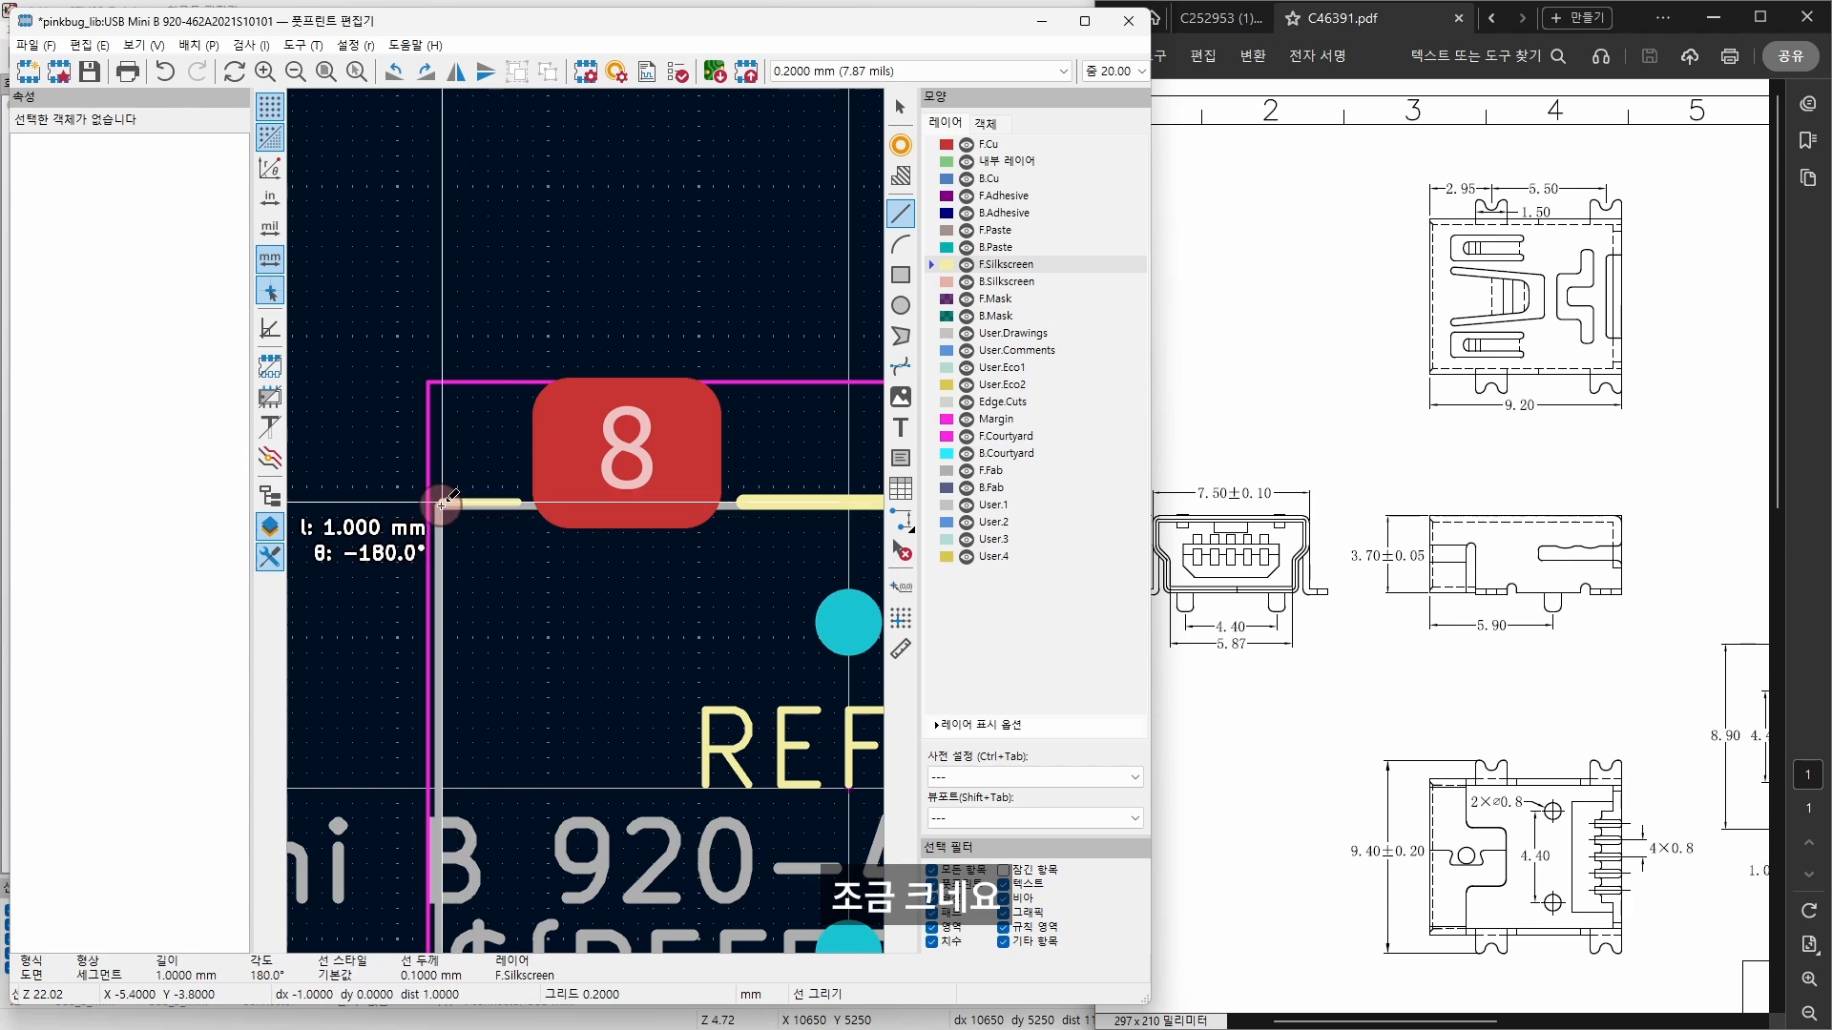
{"action": "left_click", "coordinate": [442, 503]}
{"action": "scroll", "coordinate": [448, 735], "scroll_direction": "down", "scroll_amount": 5}
{"action": "scroll", "coordinate": [449, 735], "scroll_direction": "left", "scroll_amount": 2}
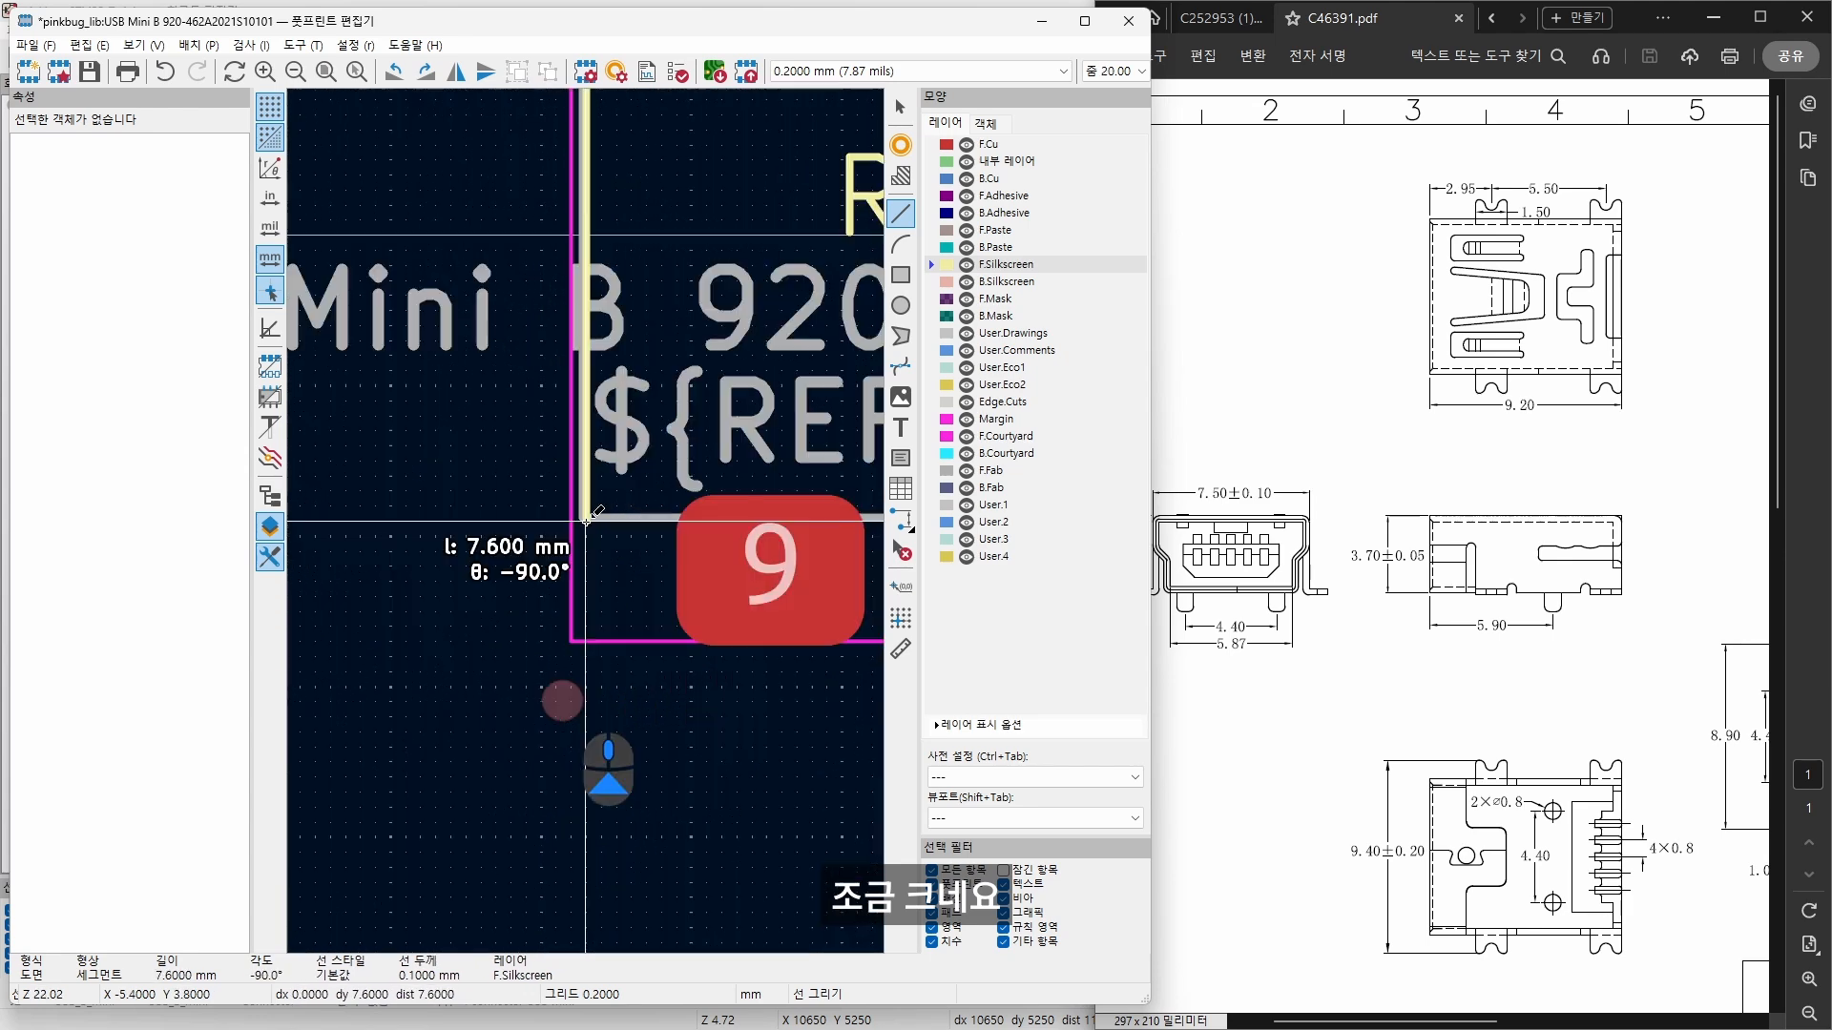
{"action": "left_click", "coordinate": [586, 521]}
{"action": "scroll", "coordinate": [671, 516], "scroll_direction": "down", "scroll_amount": 3}
{"action": "key", "text": "Escape"}
{"action": "key", "text": "Escape"}
Step: Set the line width of the three left-side silkscreen segments to 0.2 mm
{"action": "left_click", "coordinate": [513, 260]}
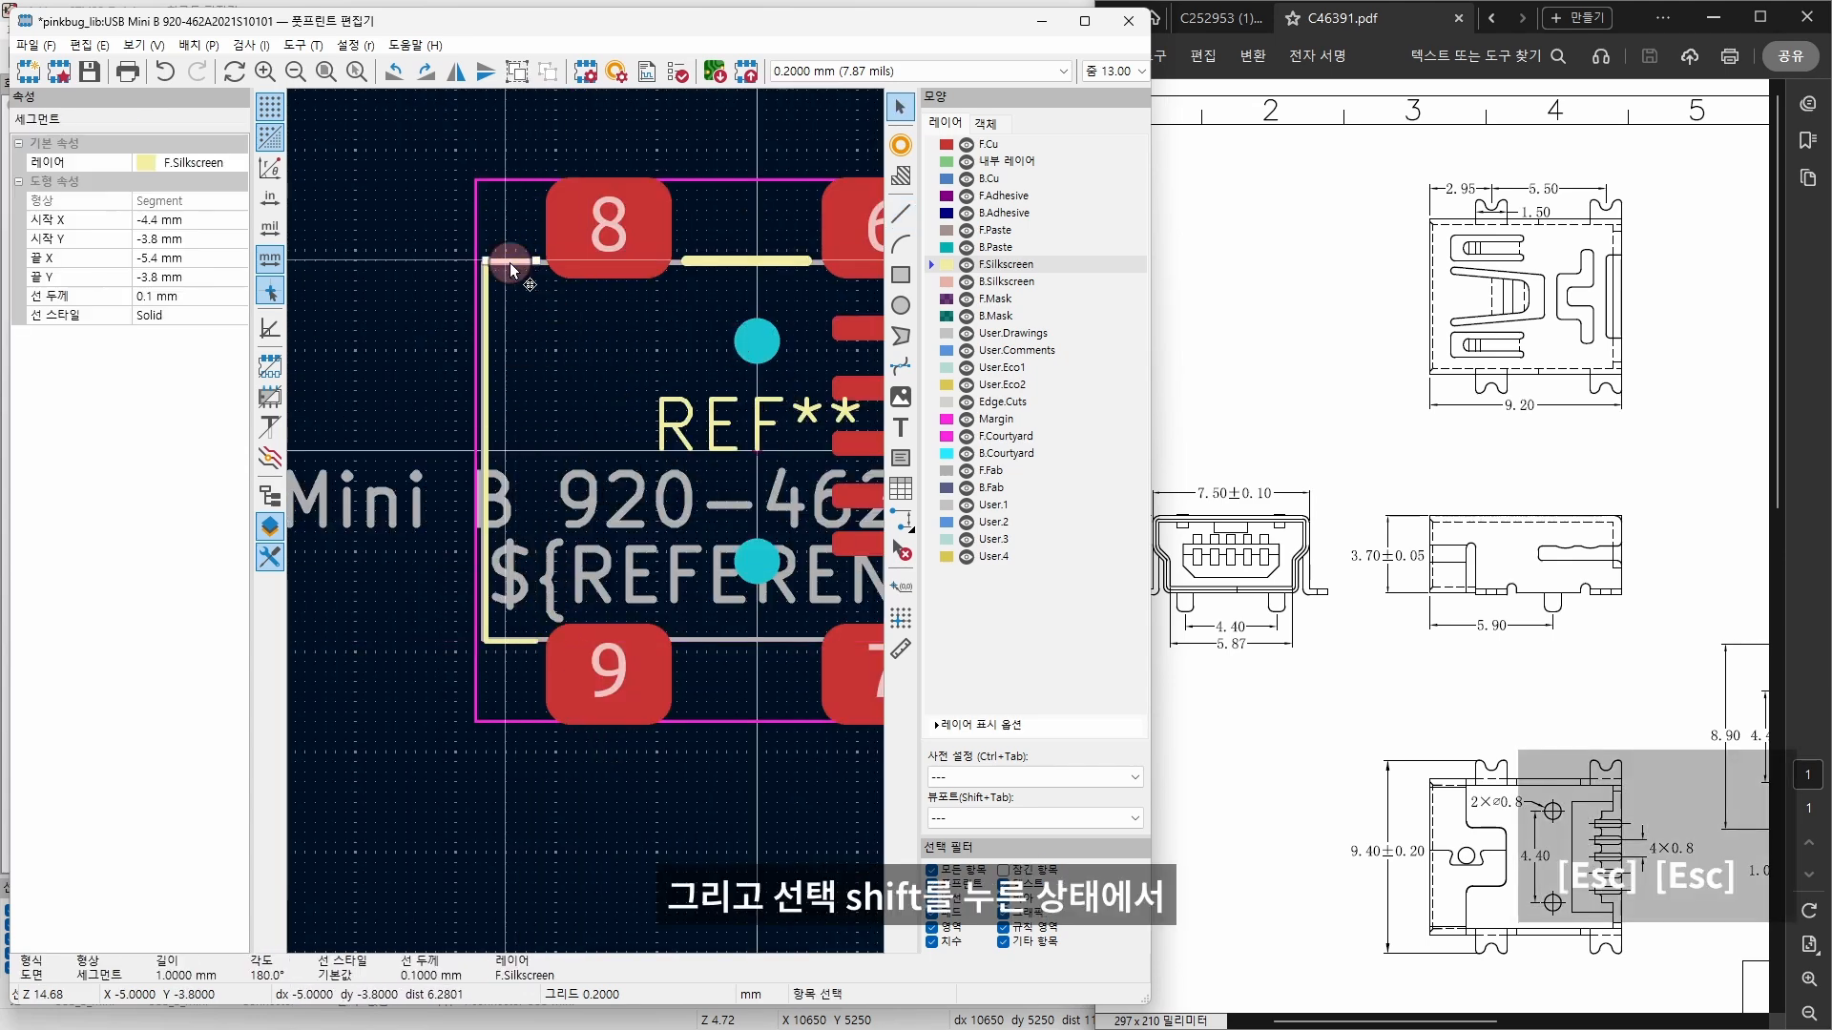
{"action": "left_click", "coordinate": [486, 296], "text": "shift"}
{"action": "left_click", "coordinate": [513, 642], "text": "shift"}
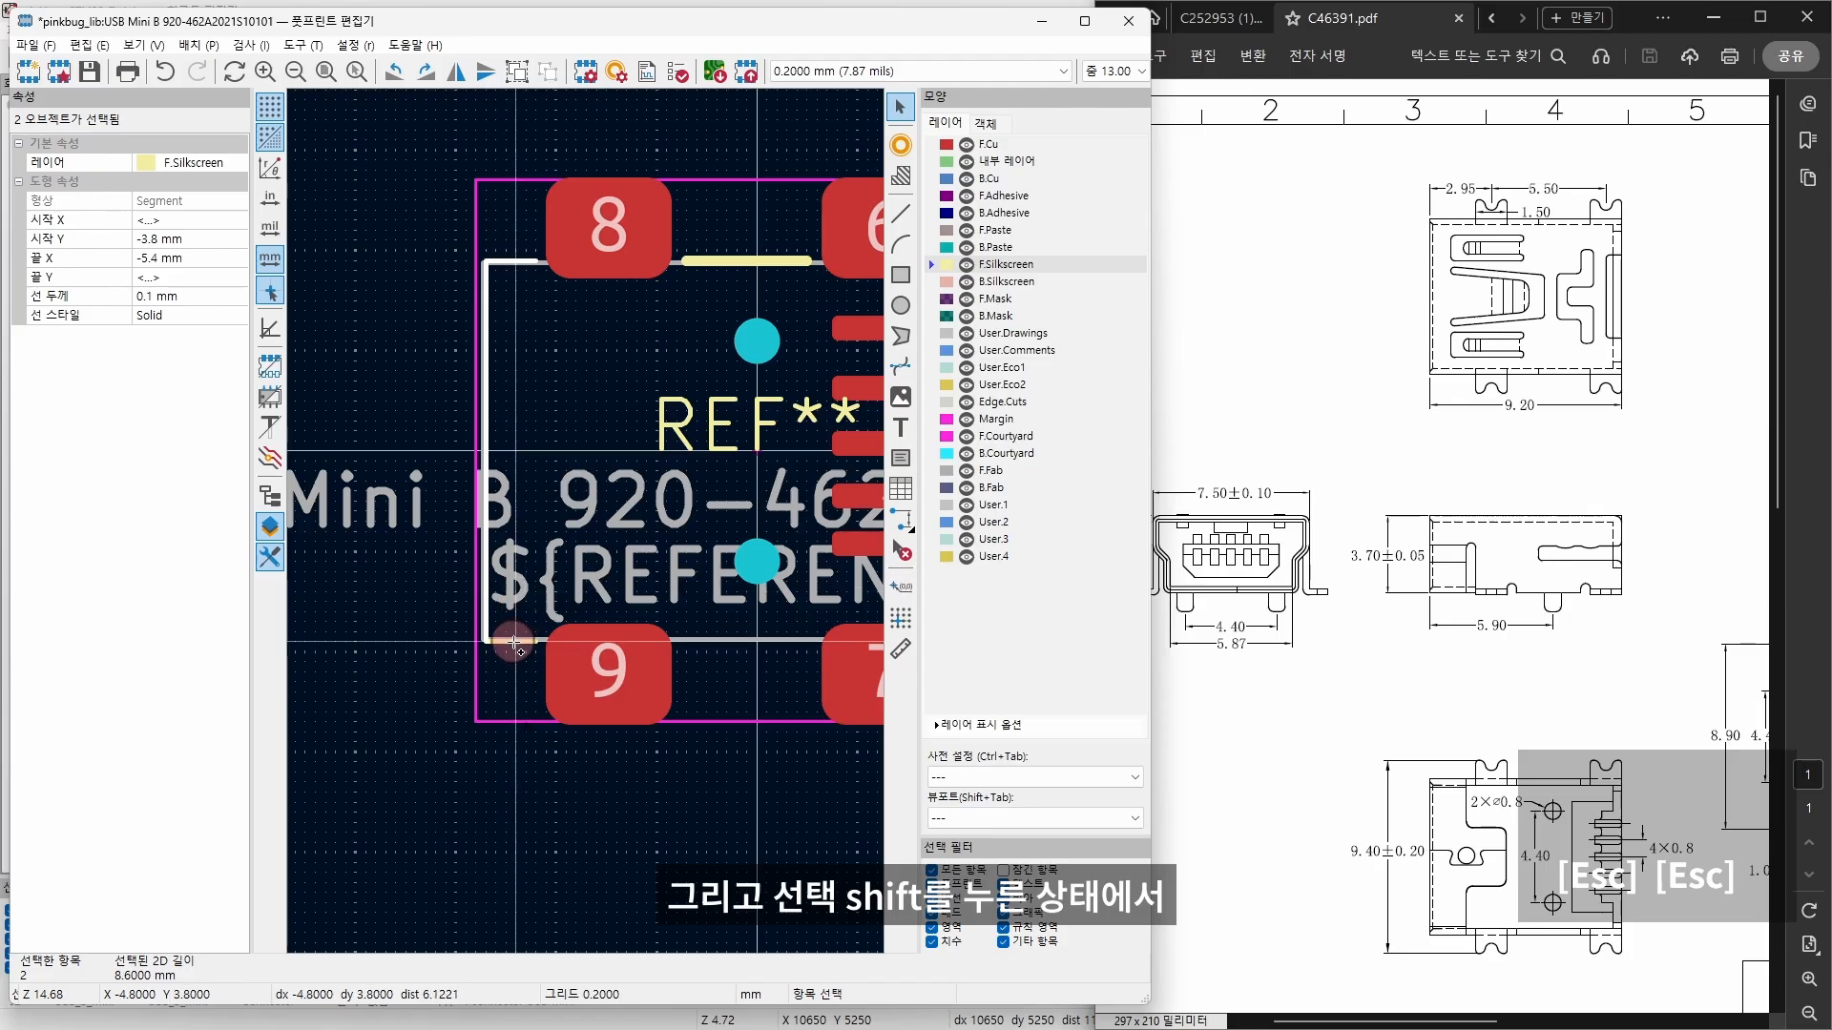
{"action": "left_click", "coordinate": [210, 297]}
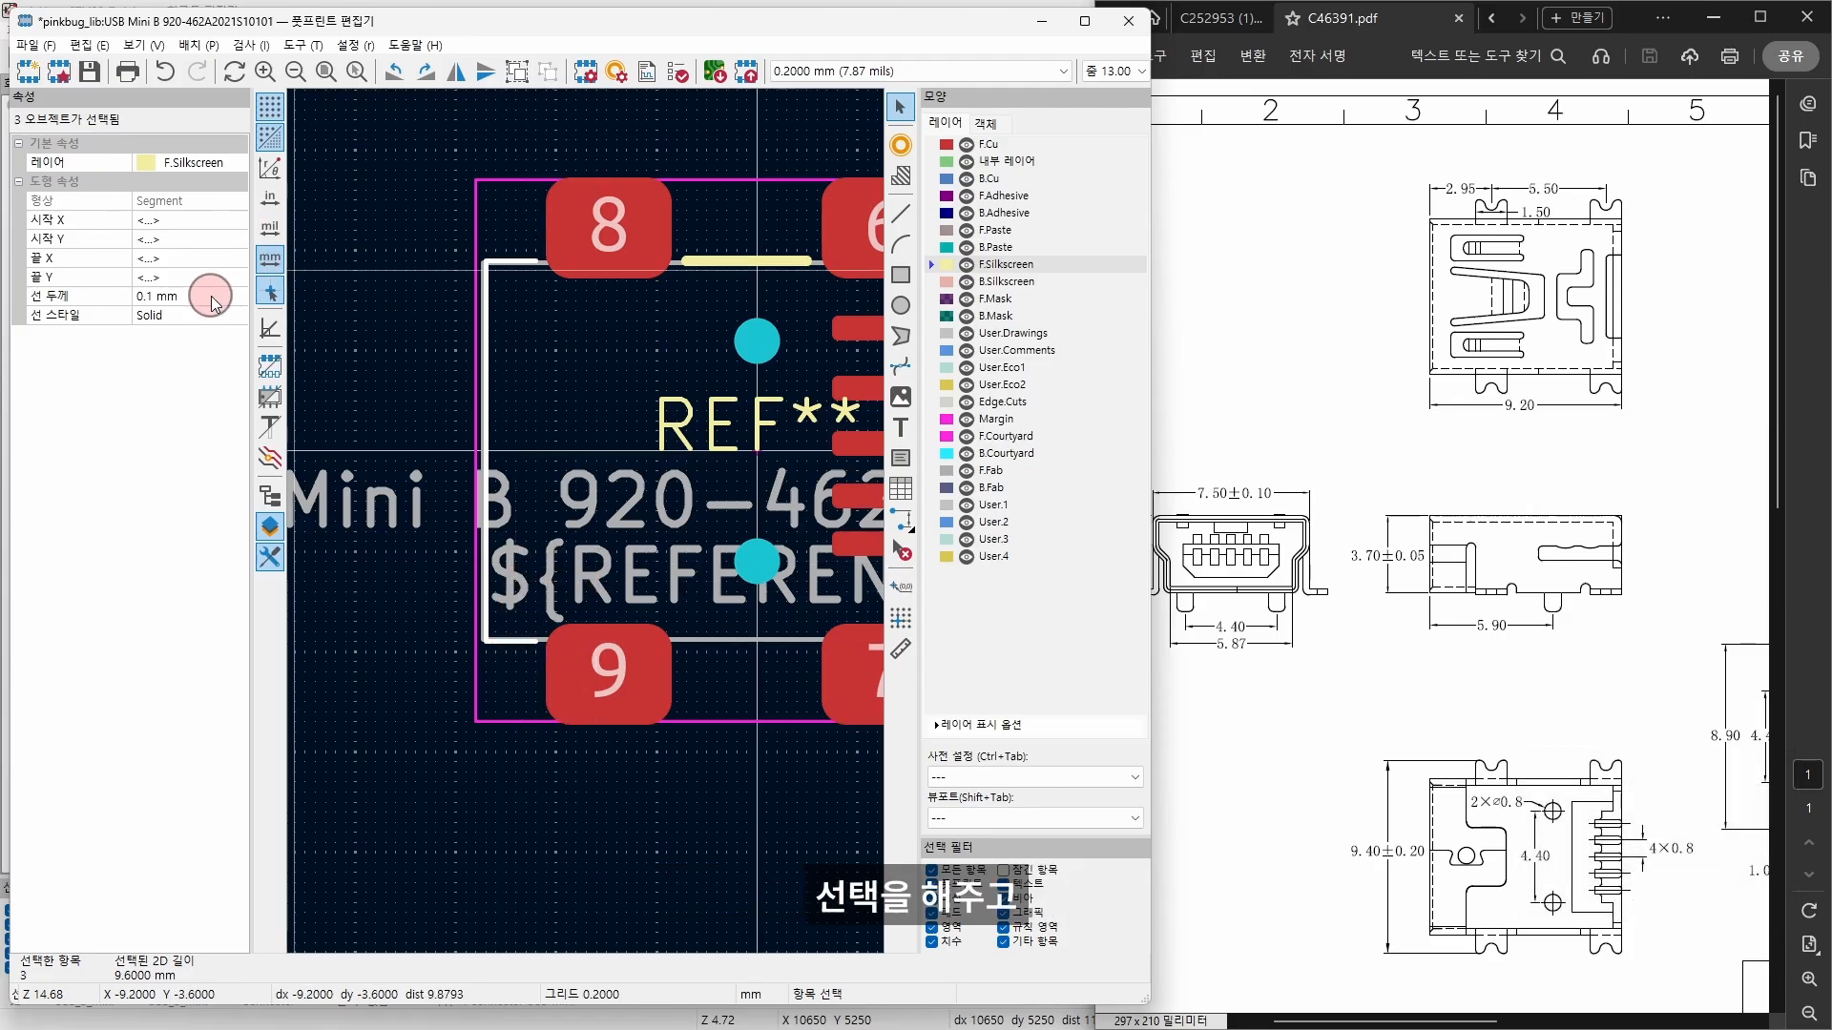
{"action": "type", "text": "0.2"}
{"action": "key", "text": "Return"}
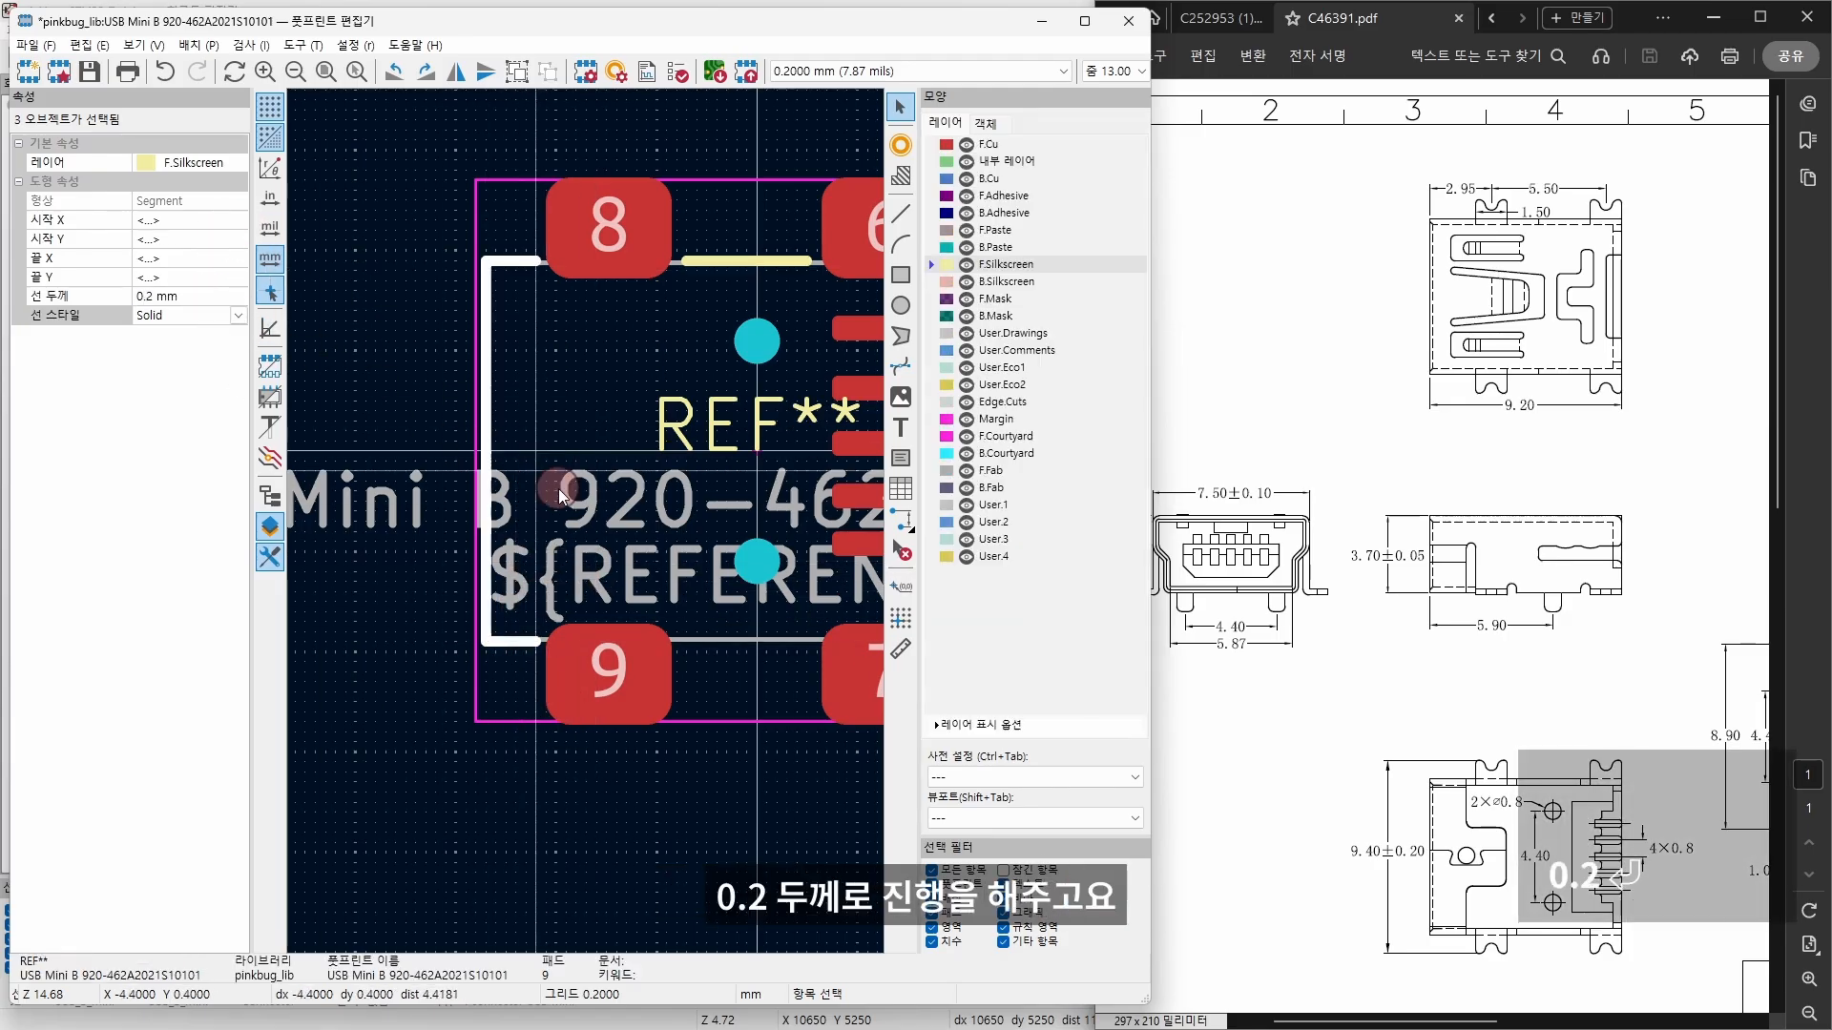
{"action": "left_click", "coordinate": [732, 692]}
{"action": "key", "text": "Escape"}
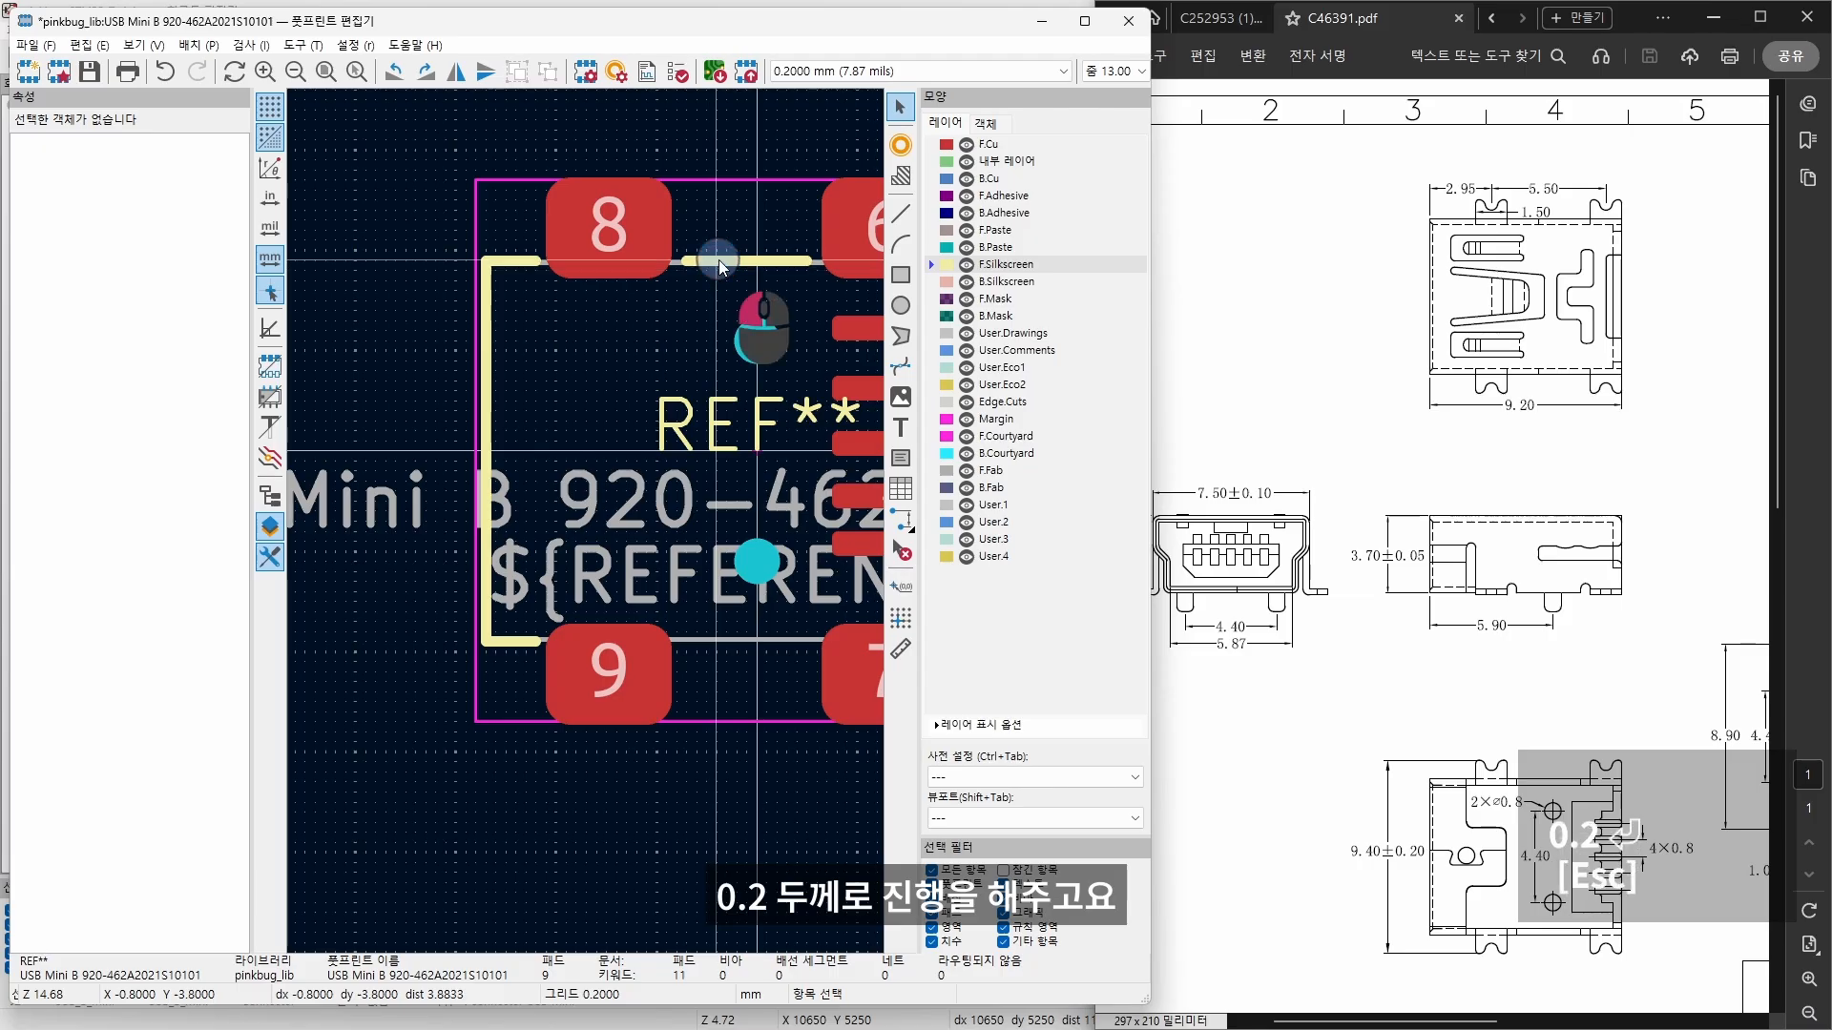
Step: Duplicate the upper silkscreen line onto the body's lower edge between pads 9 and 7, at Y 3.8 mm
{"action": "left_click", "coordinate": [719, 261]}
{"action": "key", "text": "ctrl+c"}
{"action": "key", "text": "ctrl+v"}
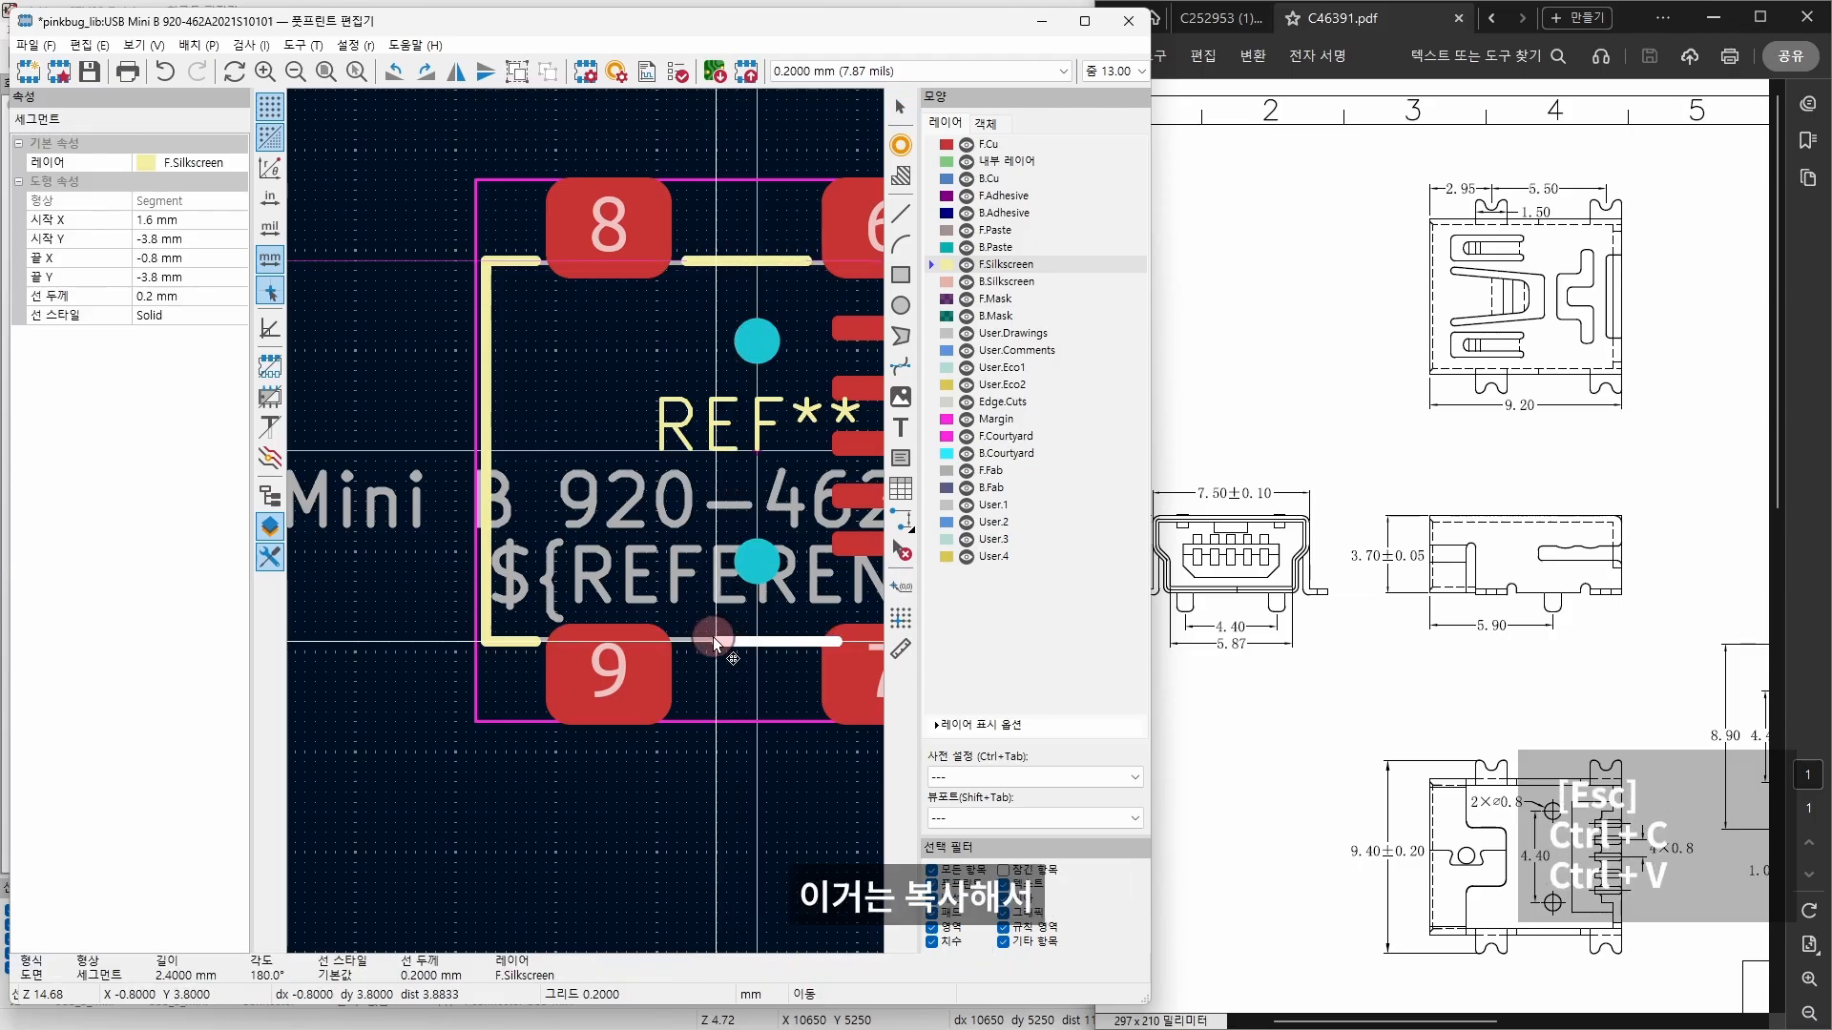
{"action": "left_click", "coordinate": [694, 638]}
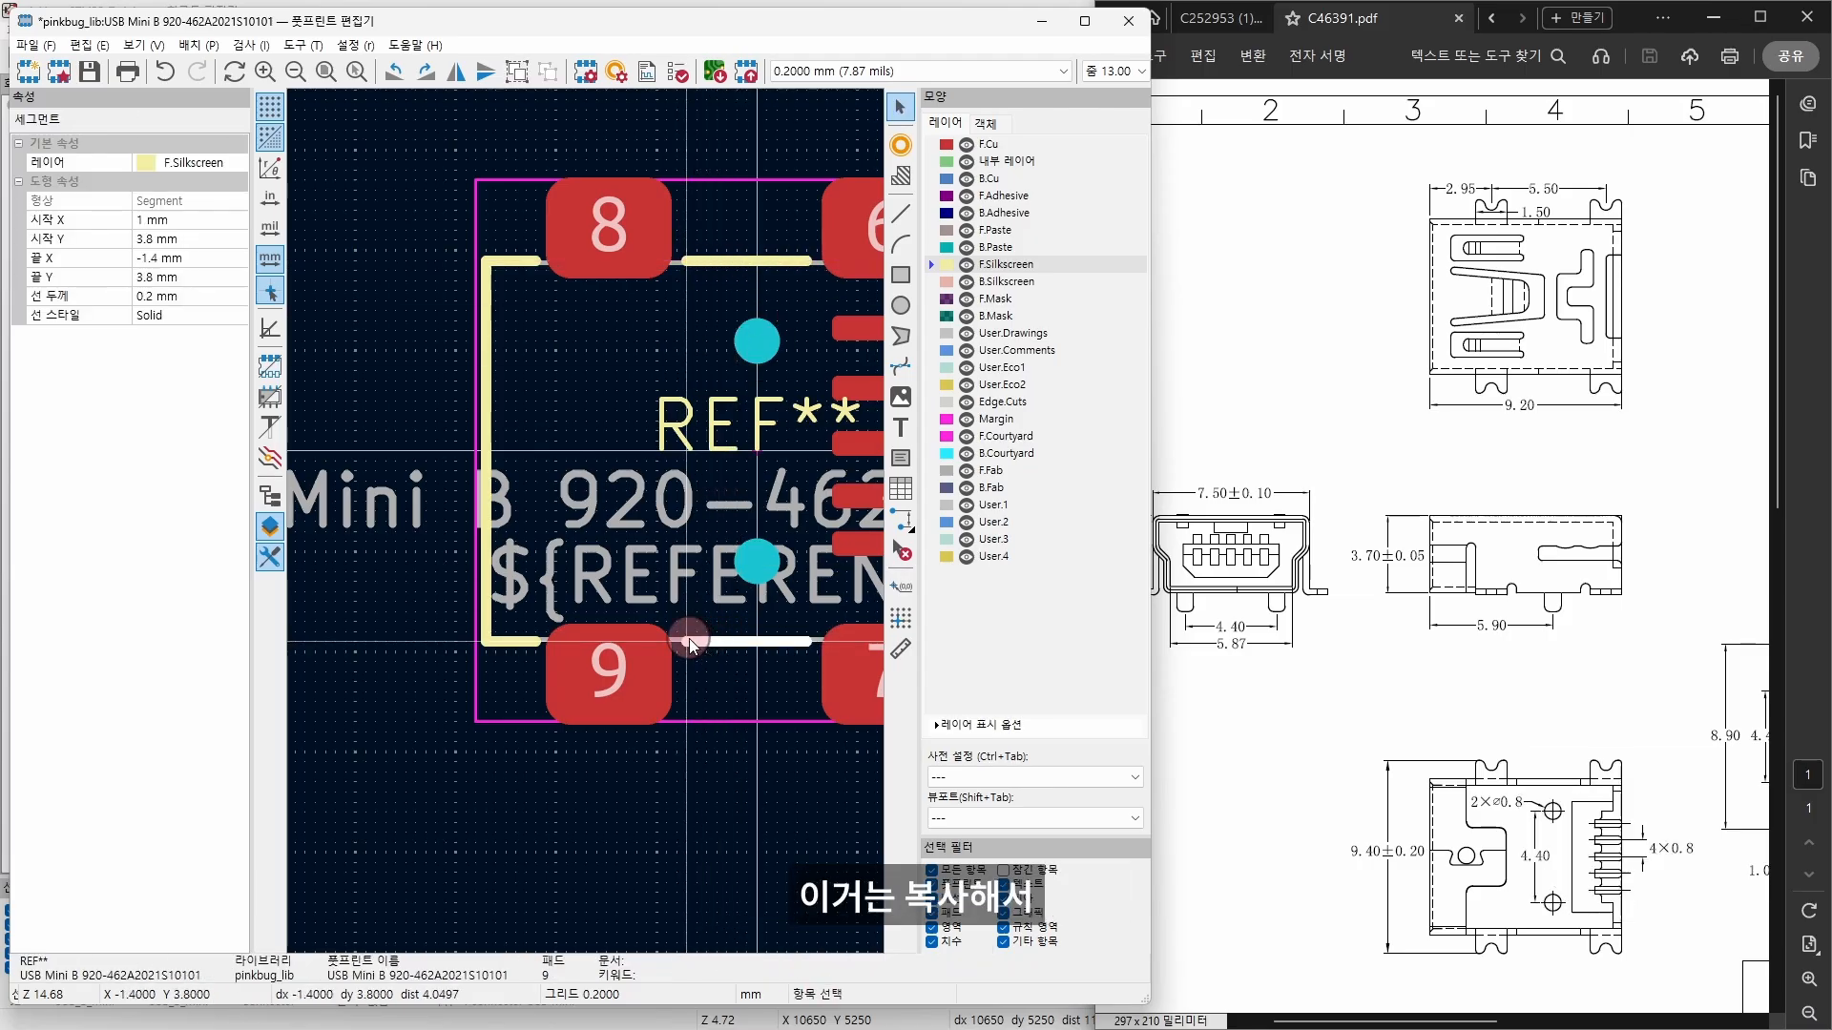
Step: Copy the upper silkscreen line into a vertical segment about 0.4 mm long on the body's right edge below pad 6, at X 3.8 mm
{"action": "middle_click_drag", "start_coordinate": [738, 553], "coordinate": [486, 547]}
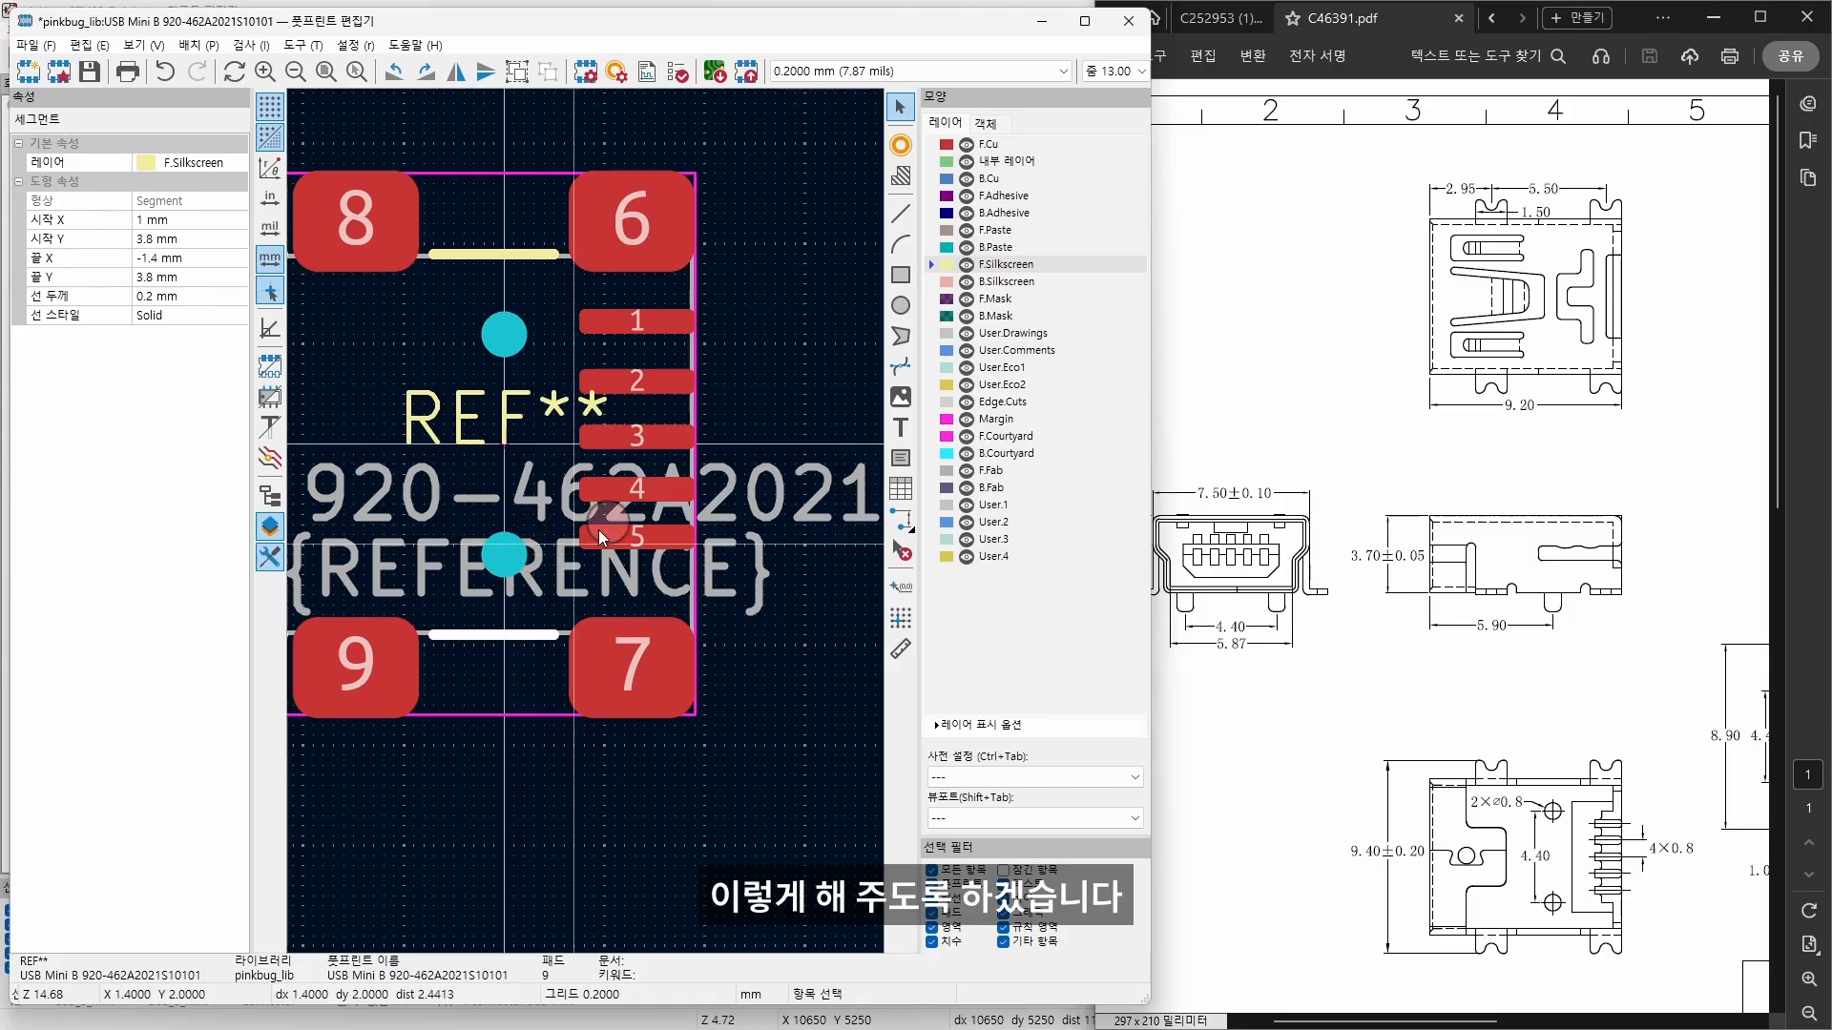
{"action": "scroll", "coordinate": [690, 276], "scroll_direction": "left", "scroll_amount": 1}
{"action": "scroll", "coordinate": [752, 289], "scroll_direction": "left", "scroll_amount": 1}
{"action": "scroll", "coordinate": [793, 286], "scroll_direction": "up", "scroll_amount": 1}
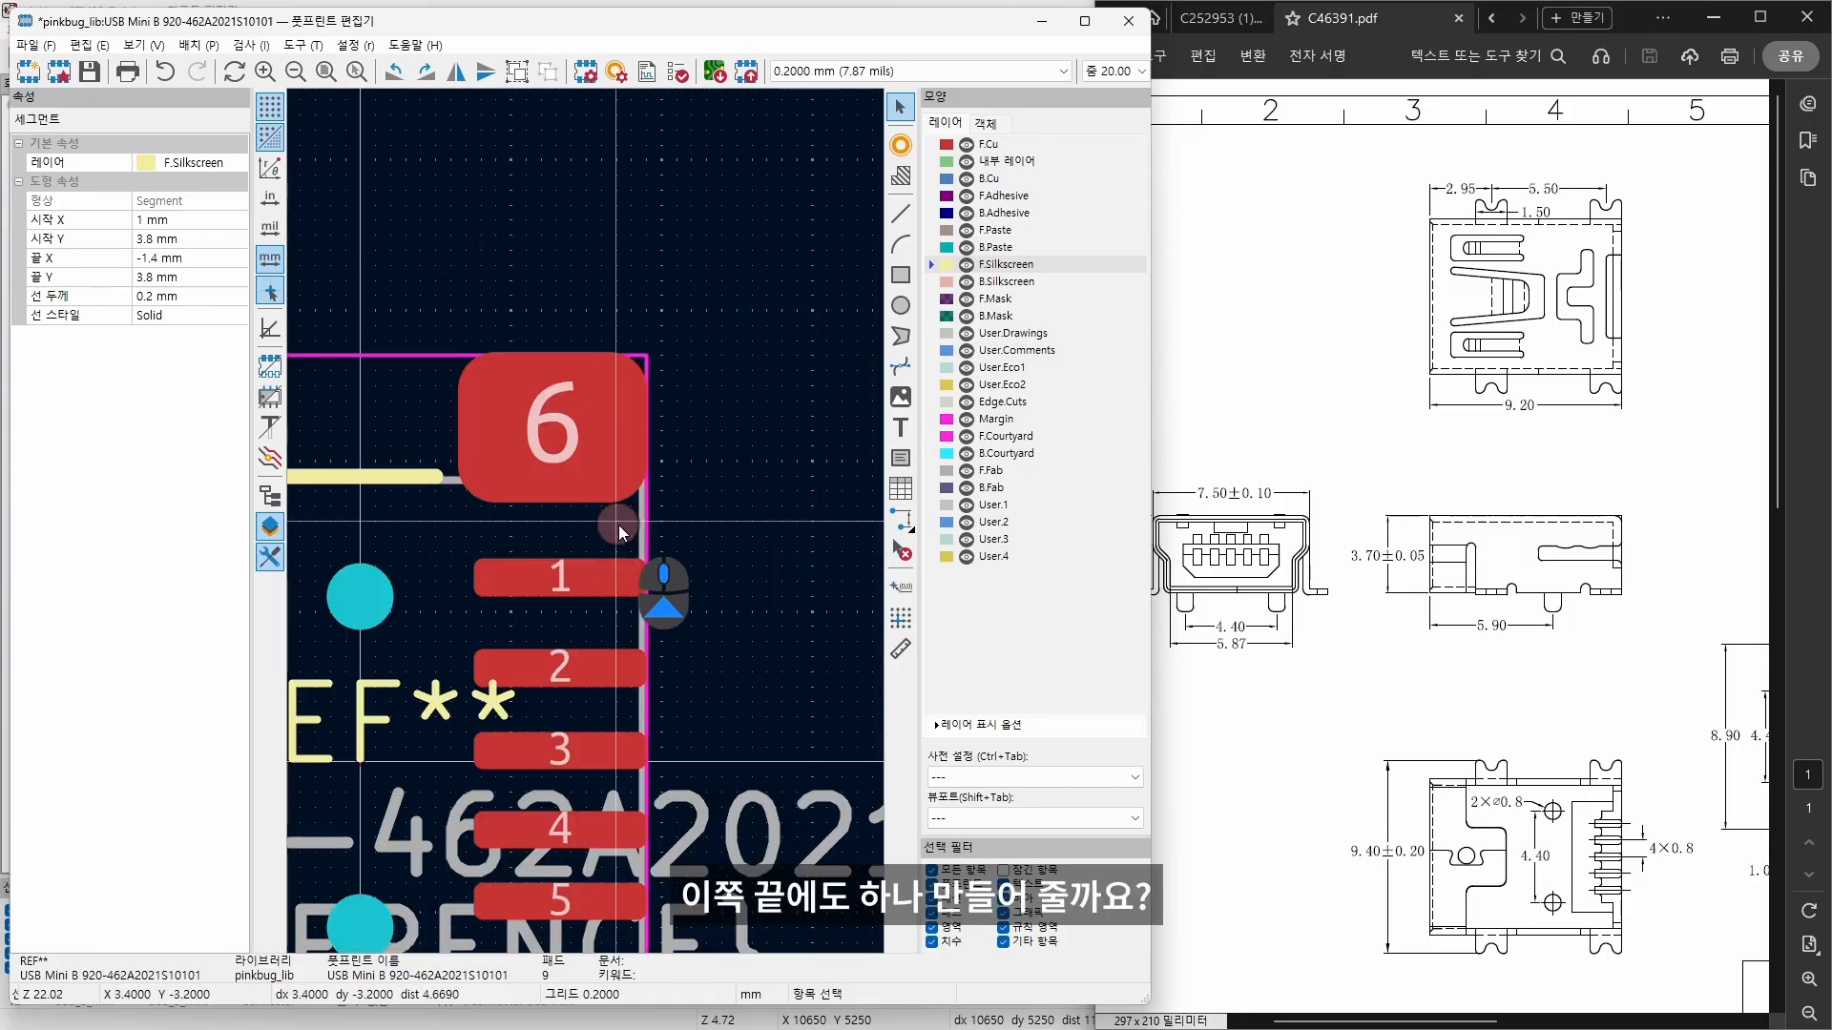
{"action": "left_click", "coordinate": [408, 479]}
{"action": "key", "text": "ctrl+c"}
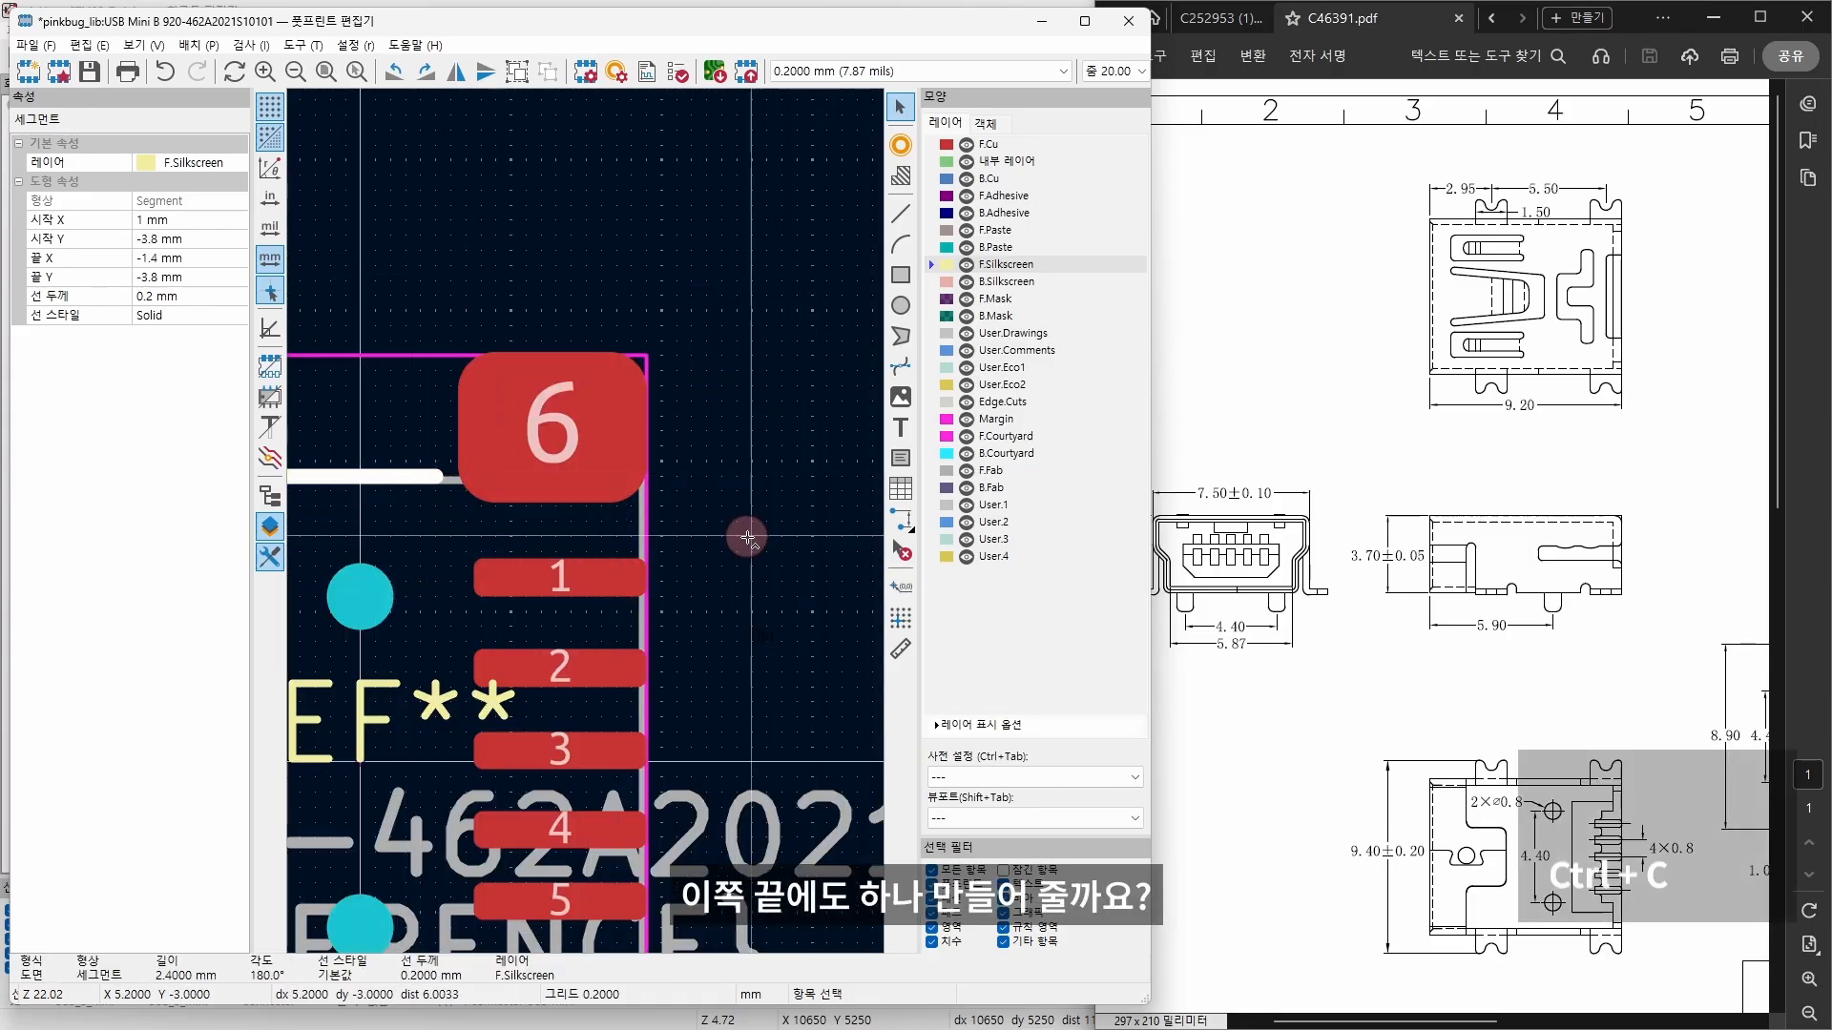
{"action": "key", "text": "ctrl+v"}
{"action": "left_click", "coordinate": [755, 513]}
{"action": "left_click_drag", "start_coordinate": [572, 509], "coordinate": [645, 517]}
{"action": "scroll", "coordinate": [761, 507], "scroll_direction": "down", "scroll_amount": 3}
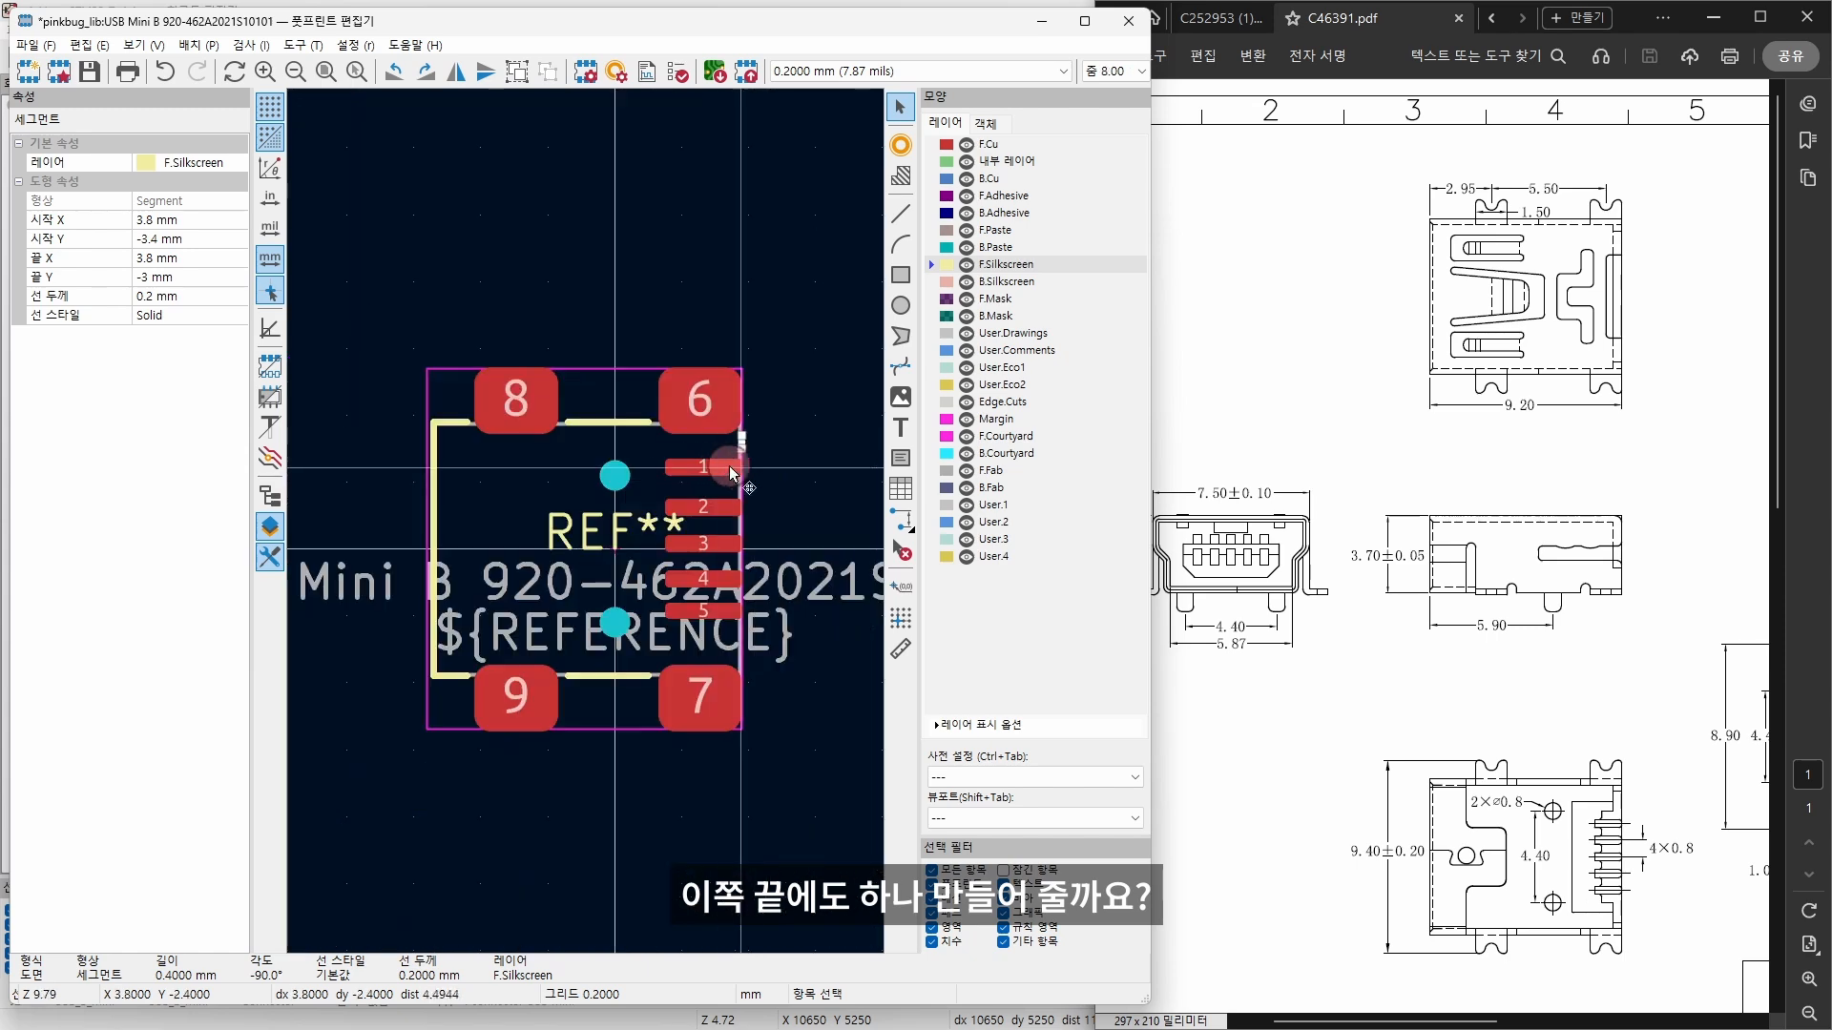
Step: Check the centre spacing of signal pads 1 to 5 in the datasheet's recommended PCB layout
{"action": "left_click", "coordinate": [711, 494]}
{"action": "left_click", "coordinate": [704, 542], "text": "shift"}
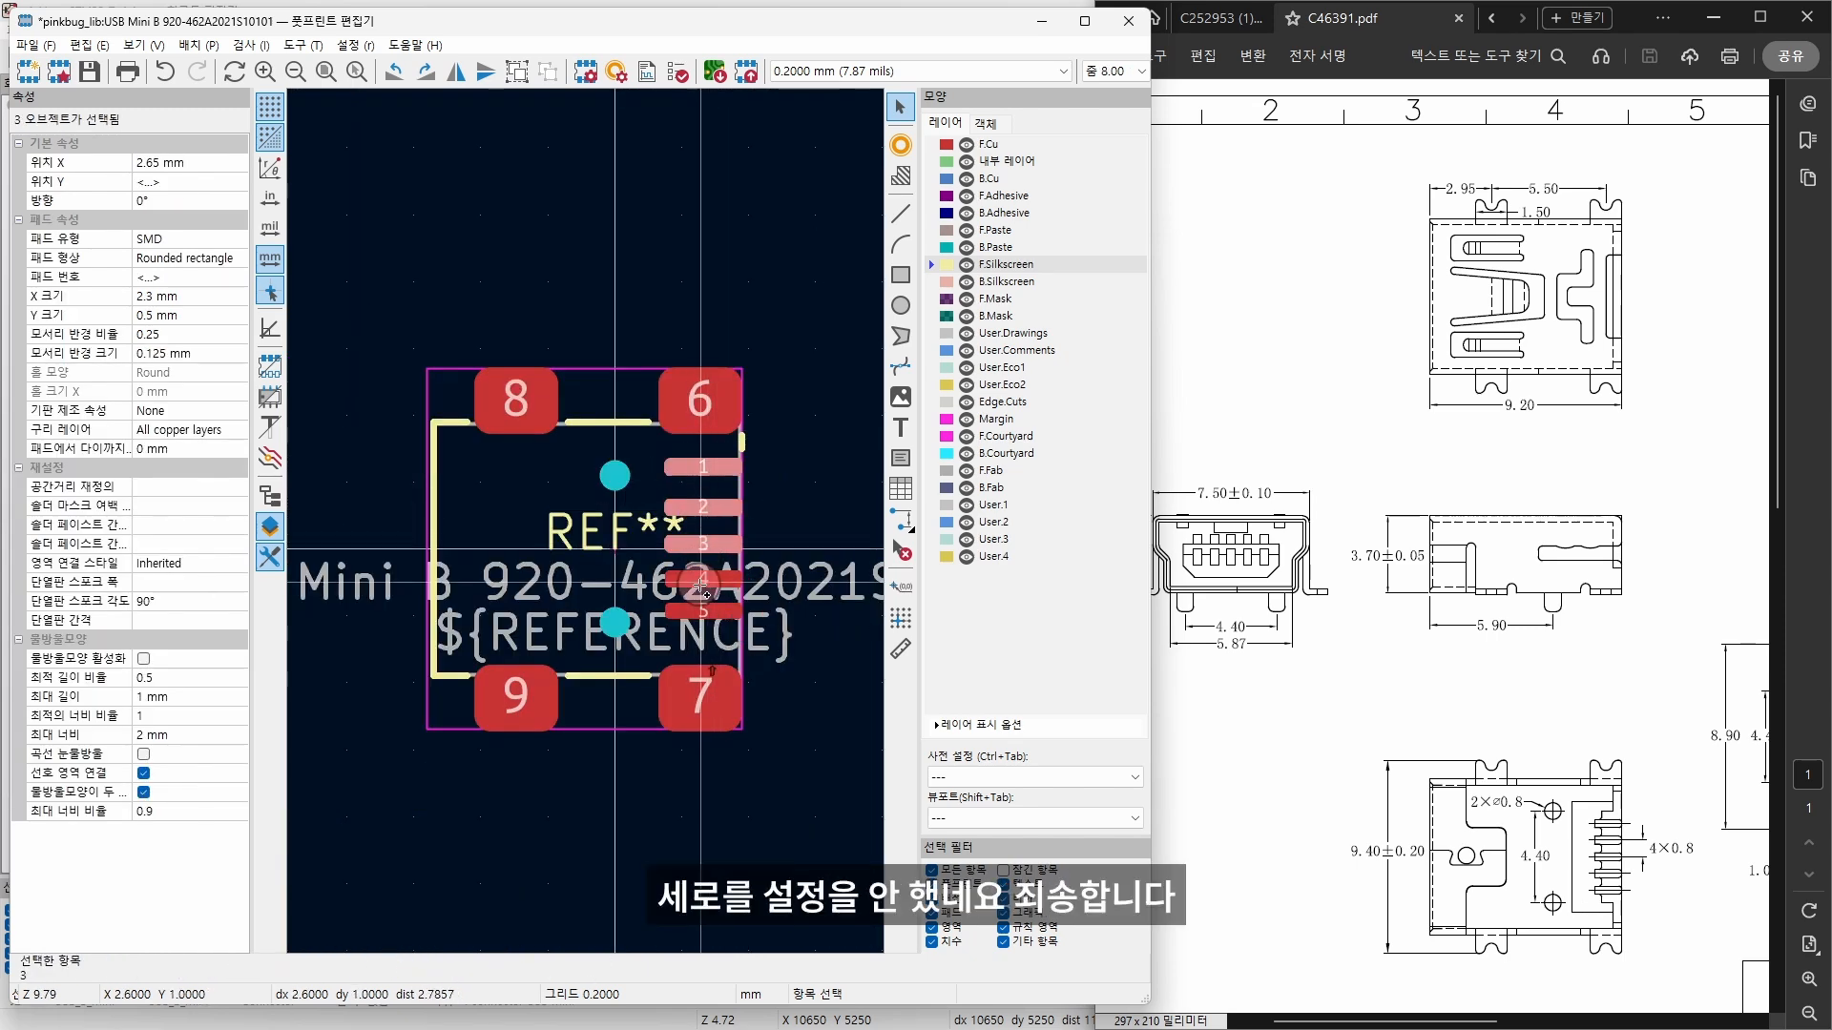
{"action": "left_click", "coordinate": [706, 581], "text": "shift"}
{"action": "left_click", "coordinate": [703, 609], "text": "shift"}
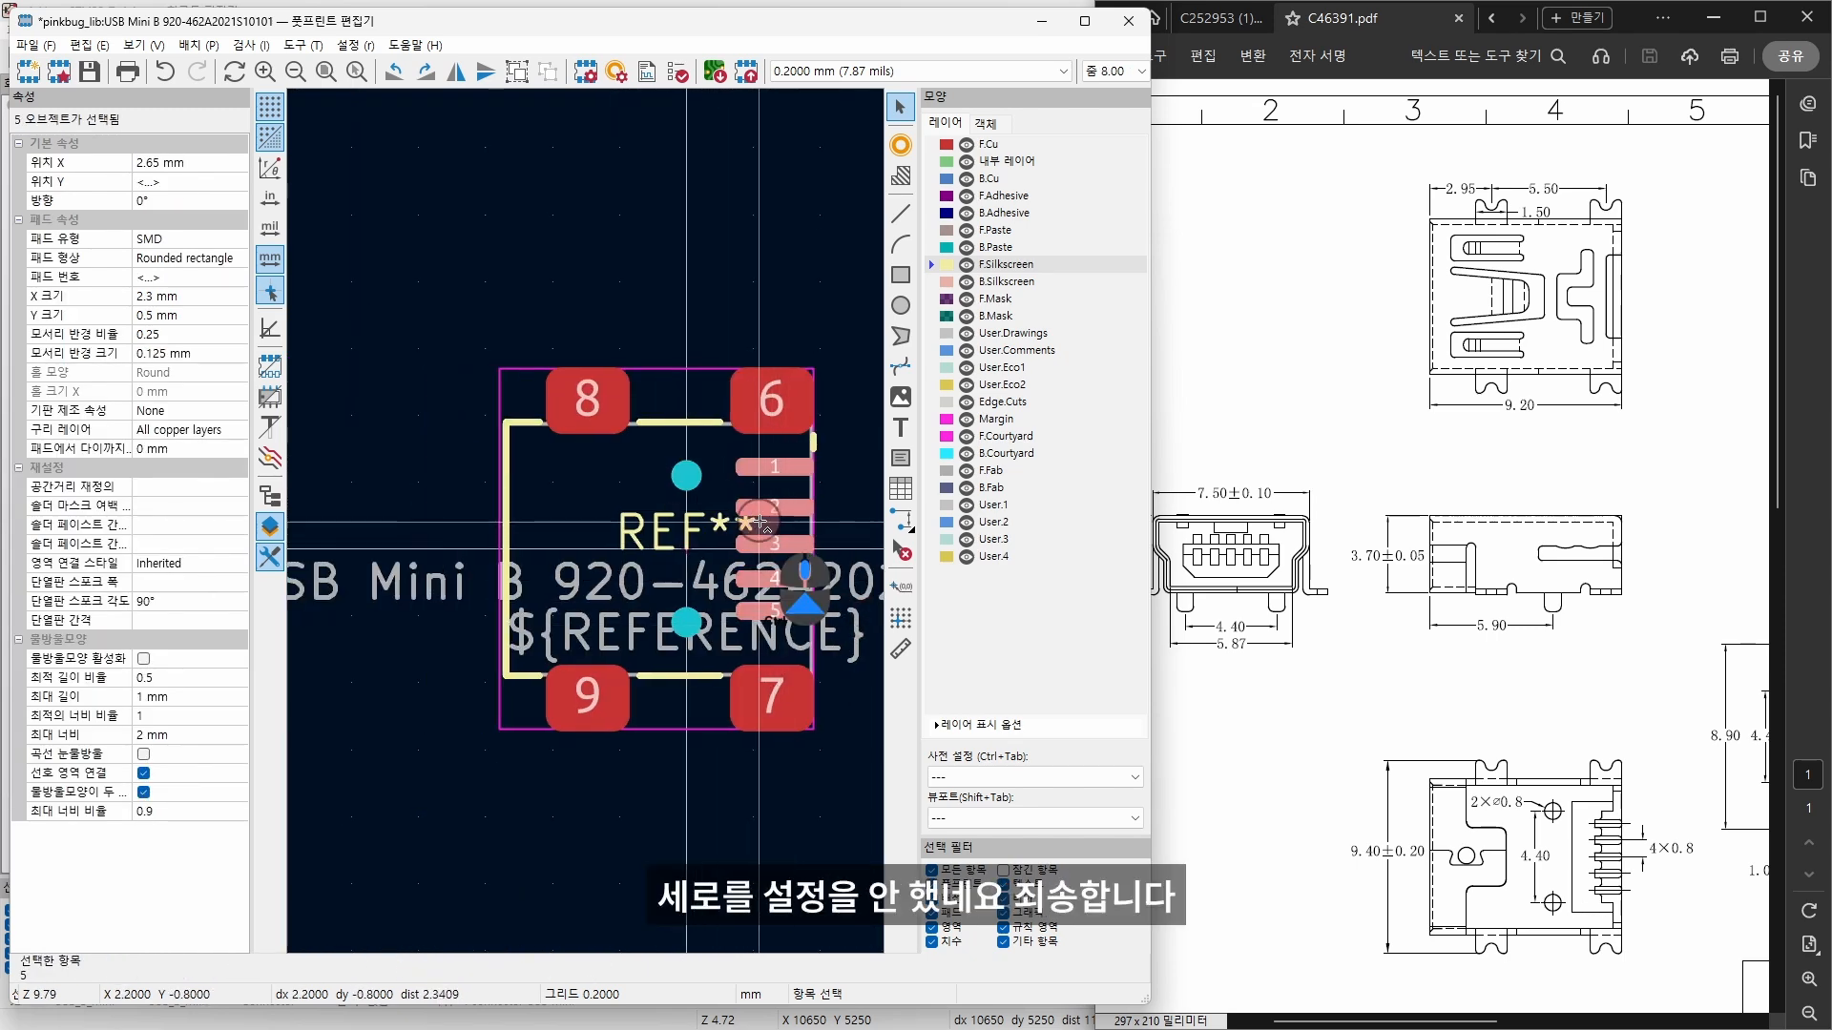
{"action": "scroll", "coordinate": [761, 522], "scroll_direction": "up", "scroll_amount": 2}
{"action": "scroll", "coordinate": [586, 527], "scroll_direction": "up", "scroll_amount": 2}
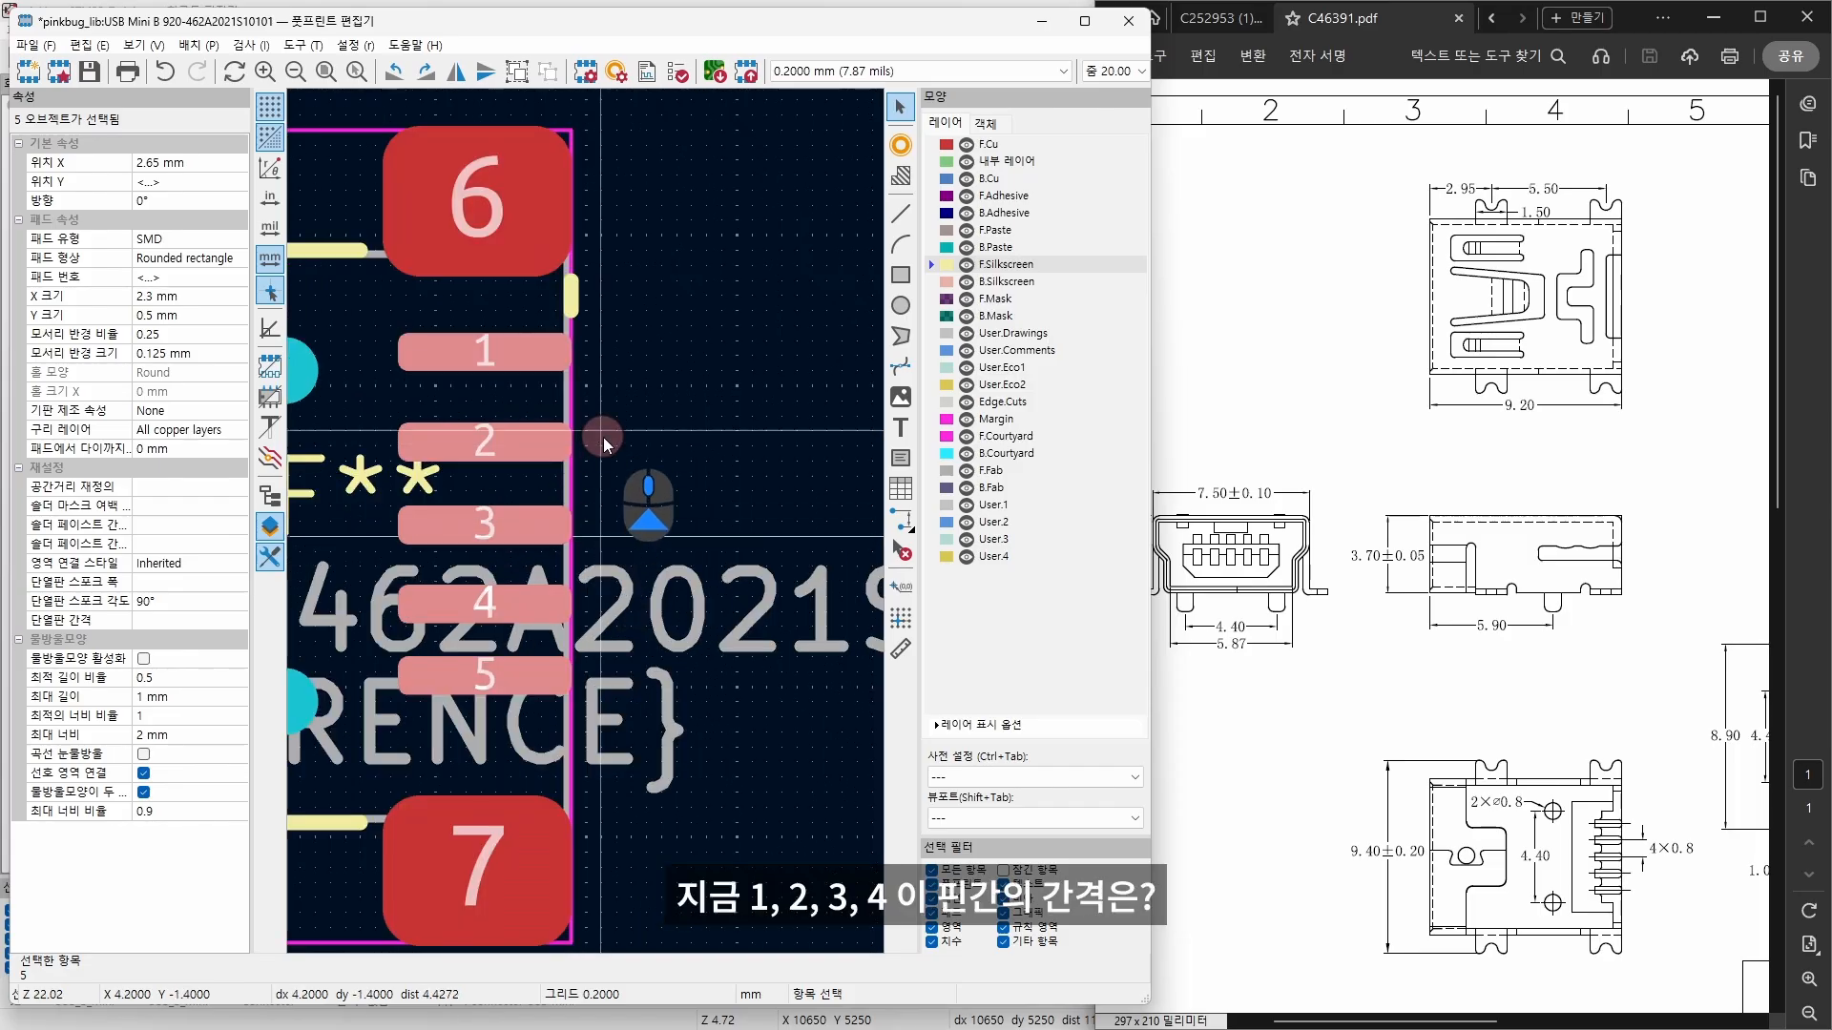
{"action": "left_click", "coordinate": [1431, 775]}
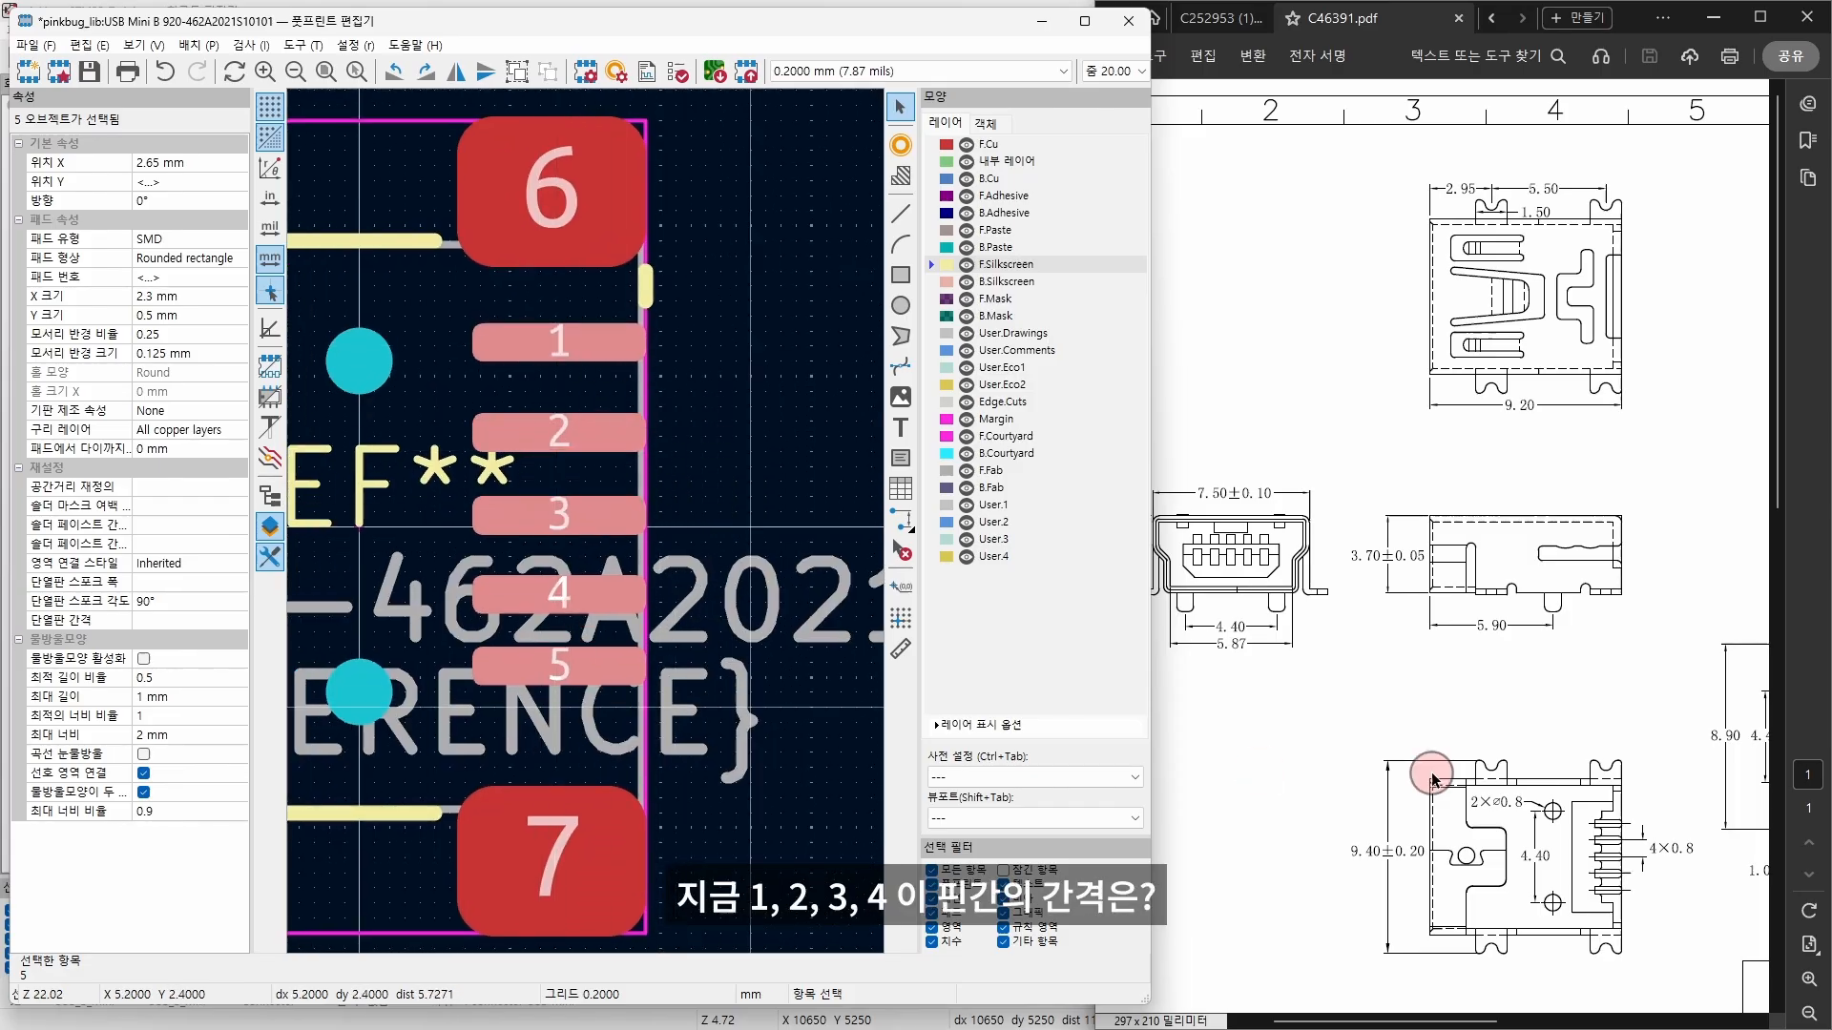
{"action": "left_click", "coordinate": [1651, 711]}
{"action": "scroll", "coordinate": [1654, 730], "scroll_direction": "down", "scroll_amount": 5, "text": "shift"}
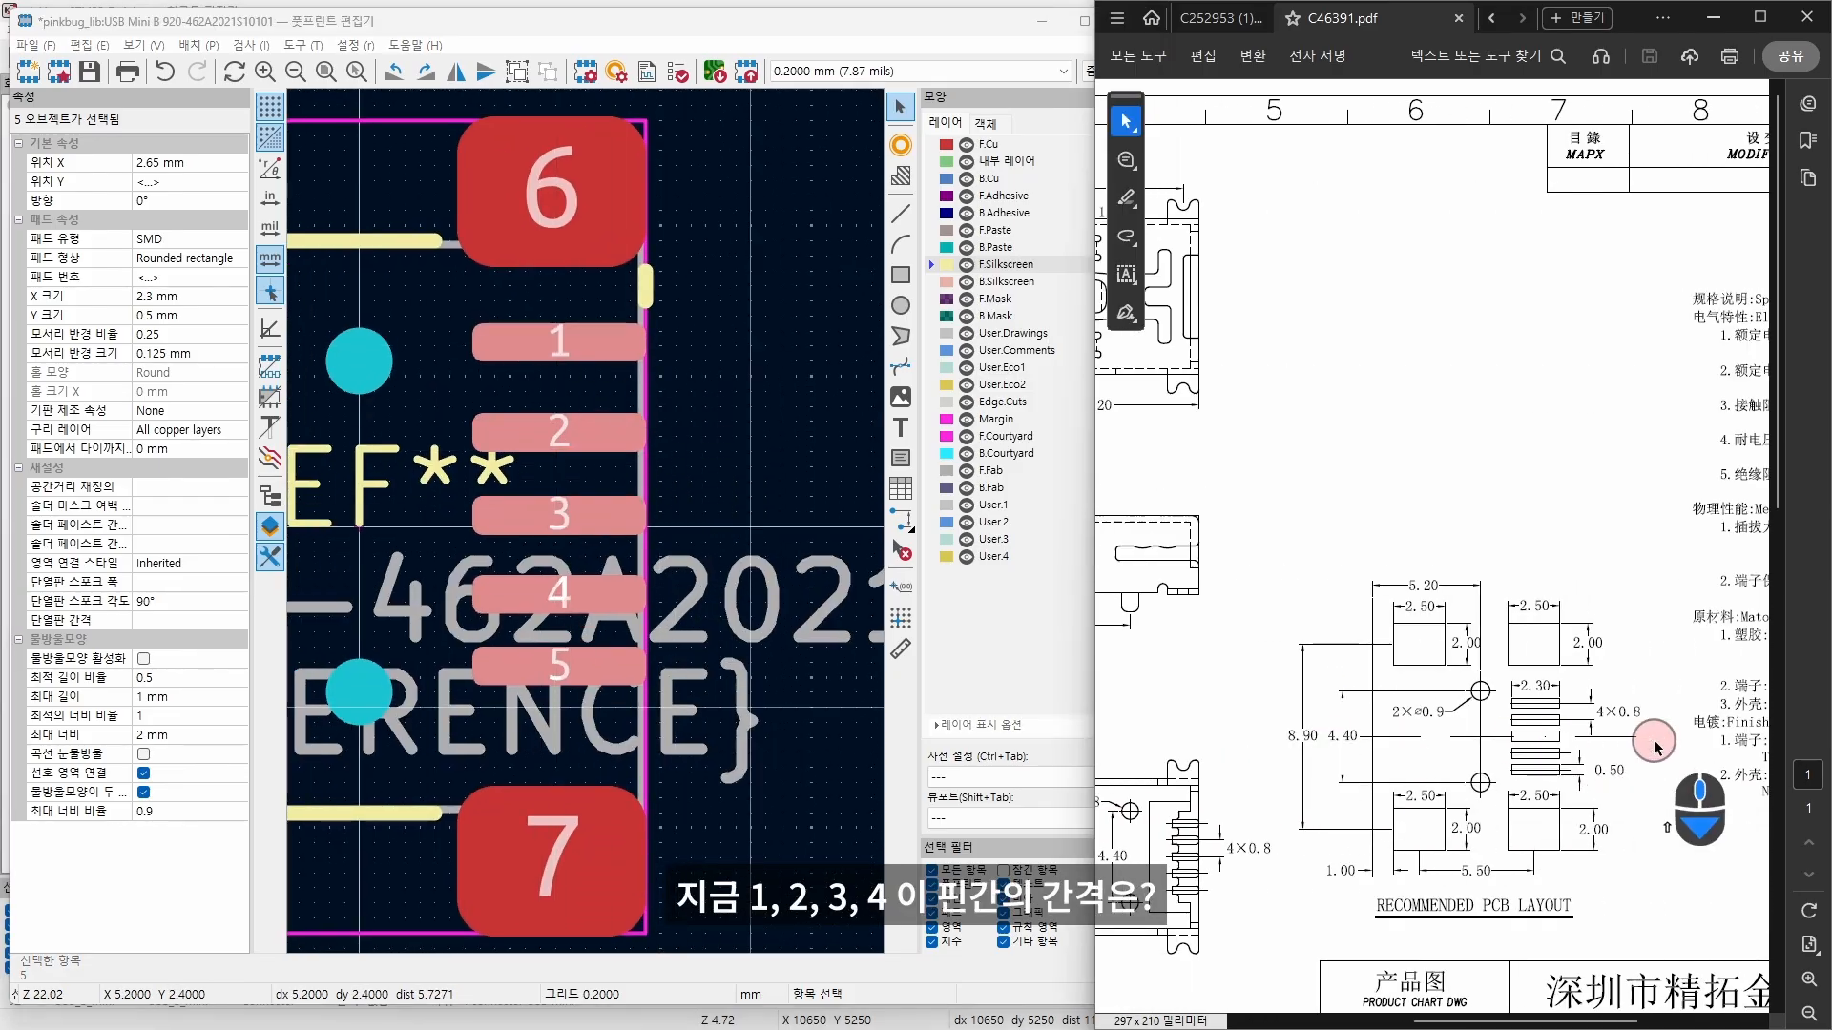
{"action": "scroll", "coordinate": [1640, 760], "scroll_direction": "up", "scroll_amount": 5, "text": "ctrl"}
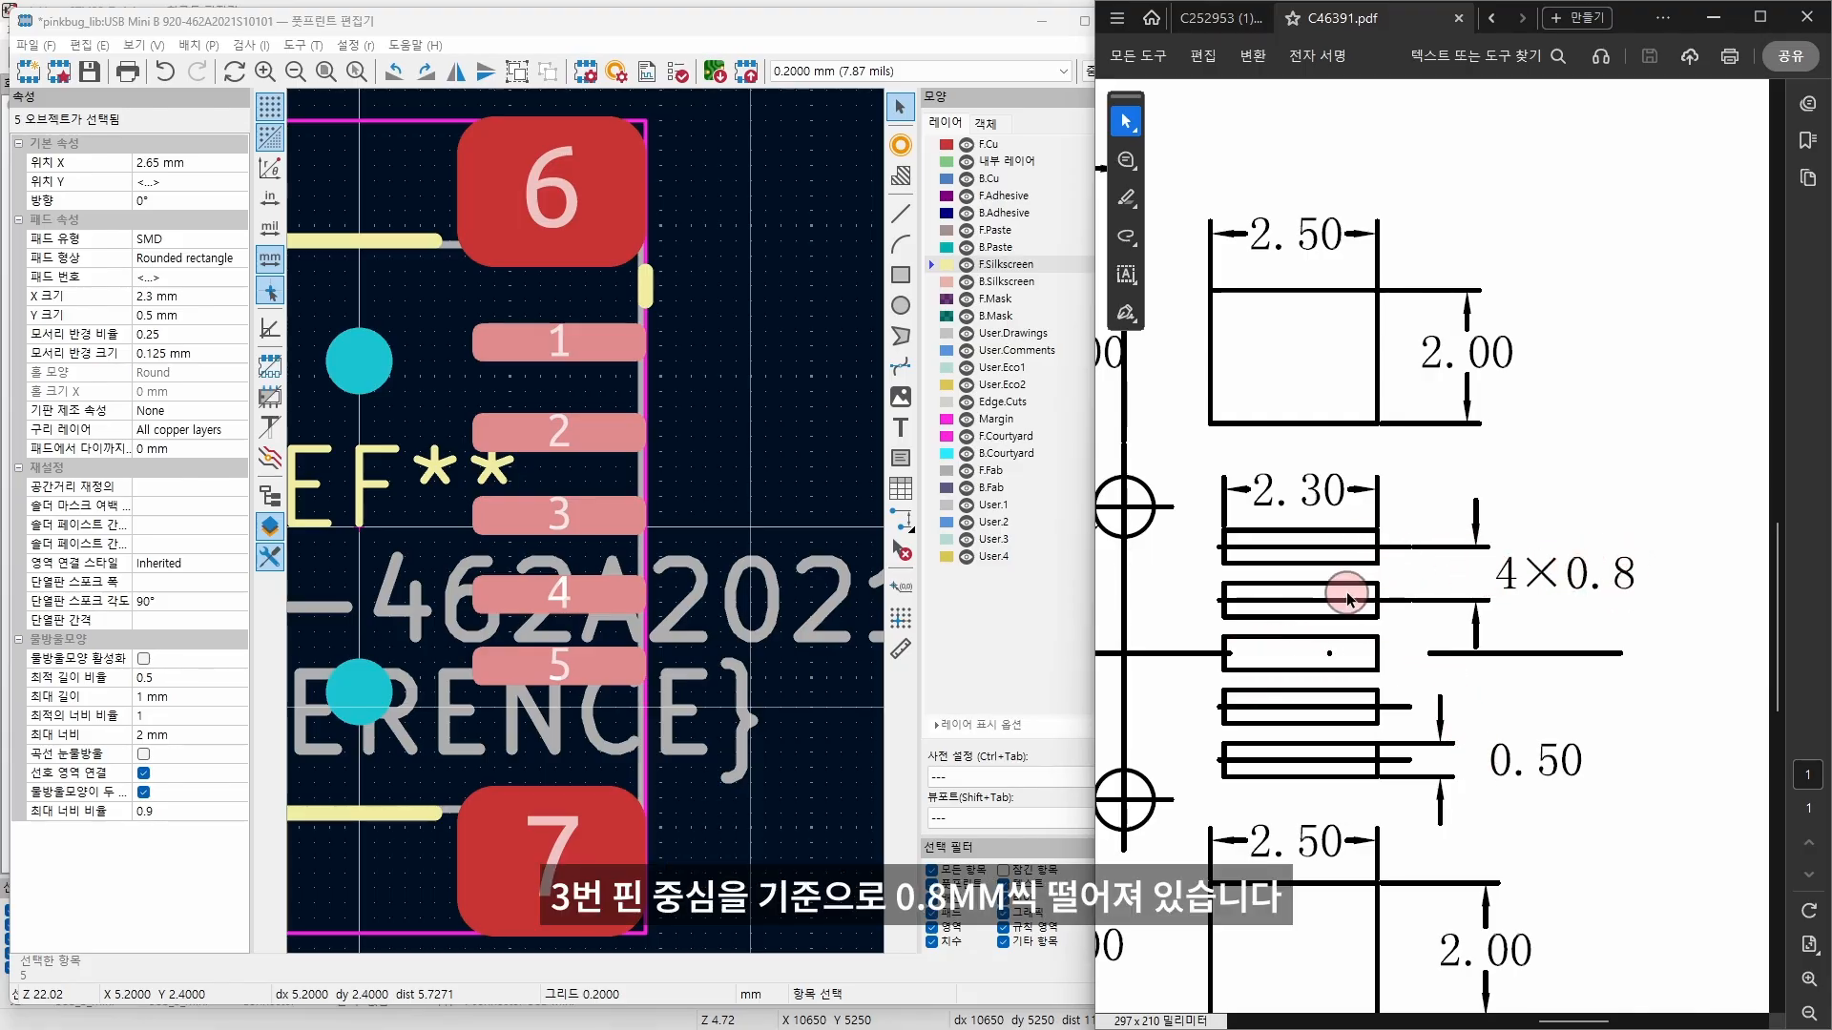
Step: Set the Y positions of pads 3, 2 and 1 to 0, -0.8 and -1.6 mm respectively
{"action": "left_click", "coordinate": [584, 520]}
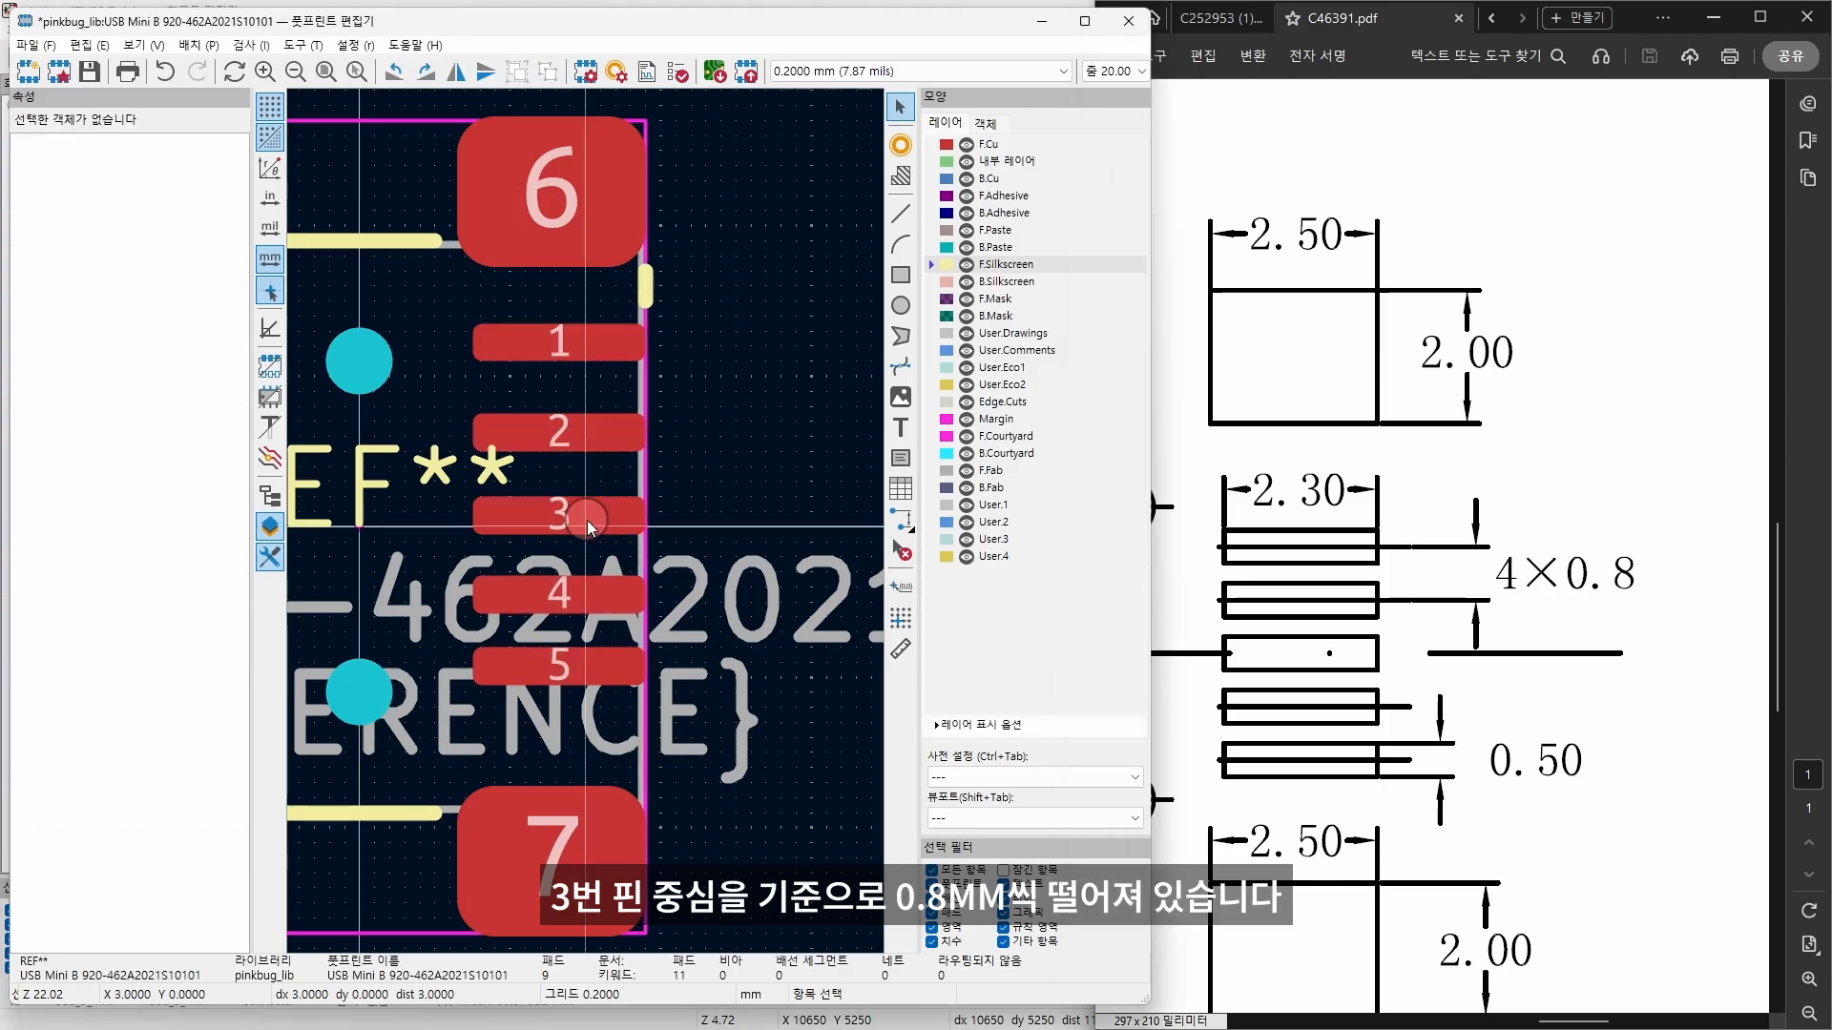
{"action": "left_click", "coordinate": [141, 184]}
{"action": "type", "text": "0"}
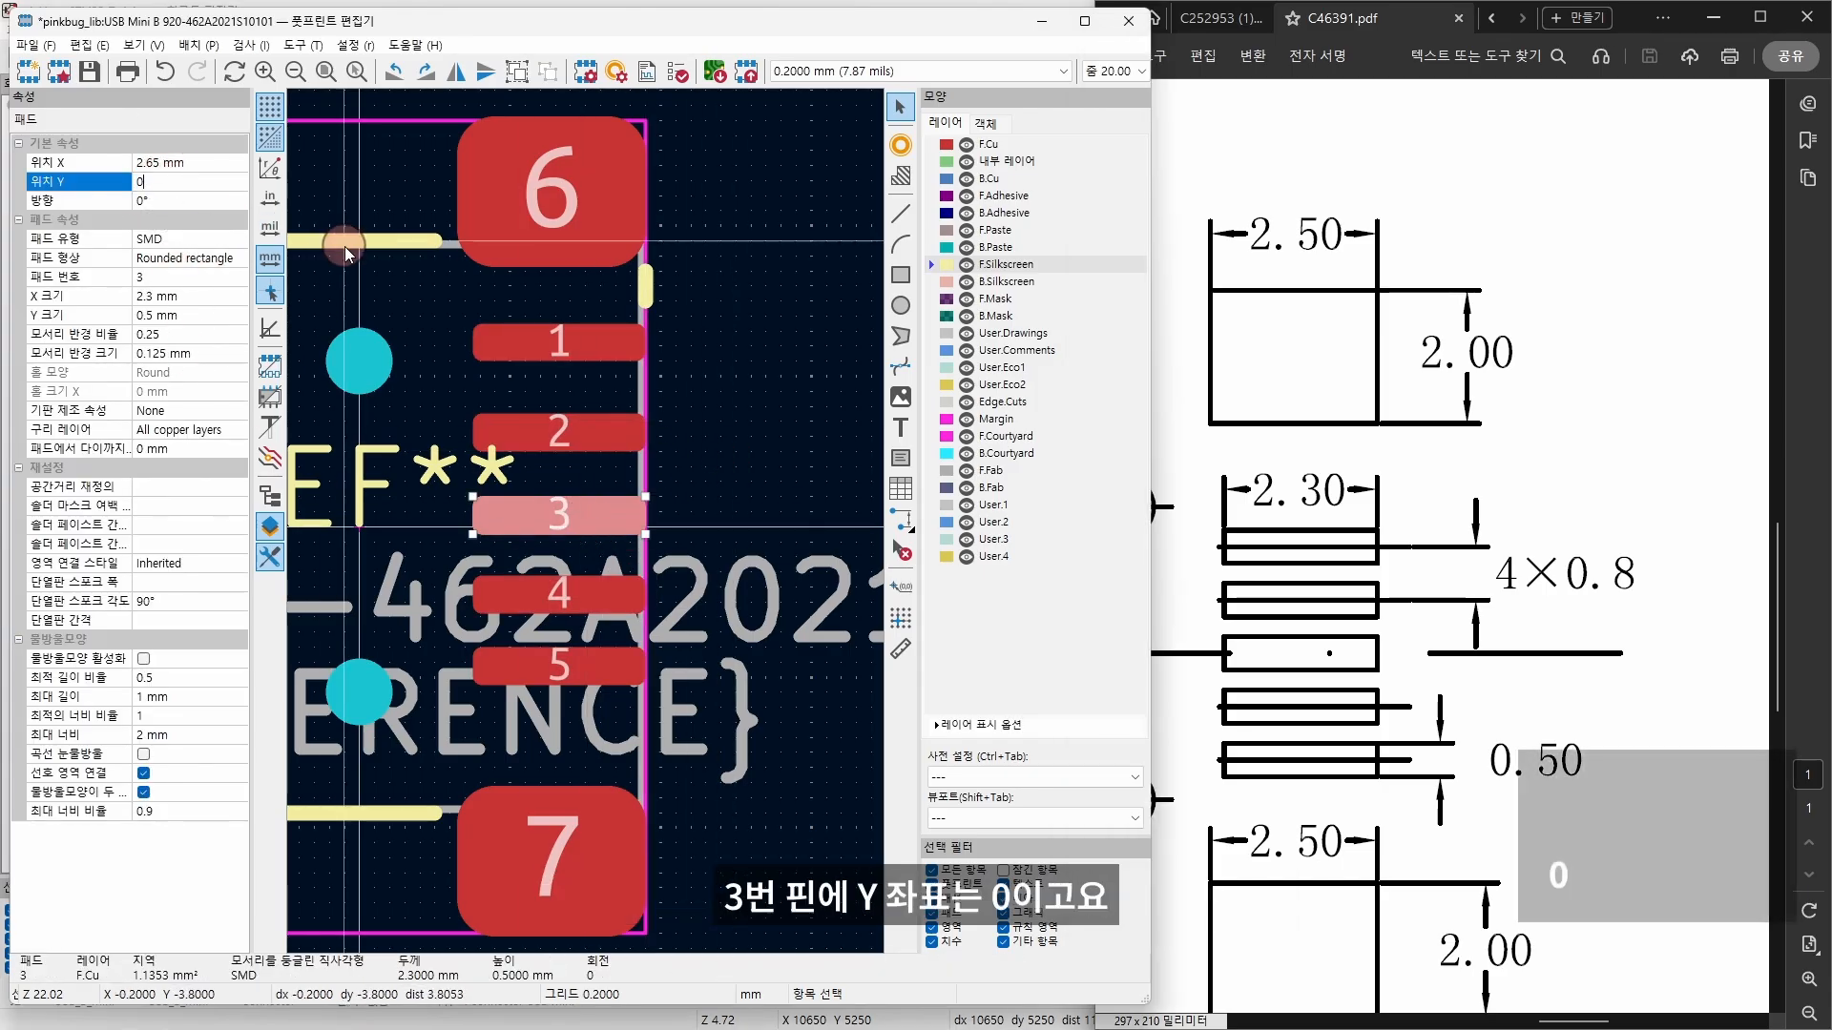
{"action": "key", "text": "Return"}
{"action": "left_click", "coordinate": [625, 435]}
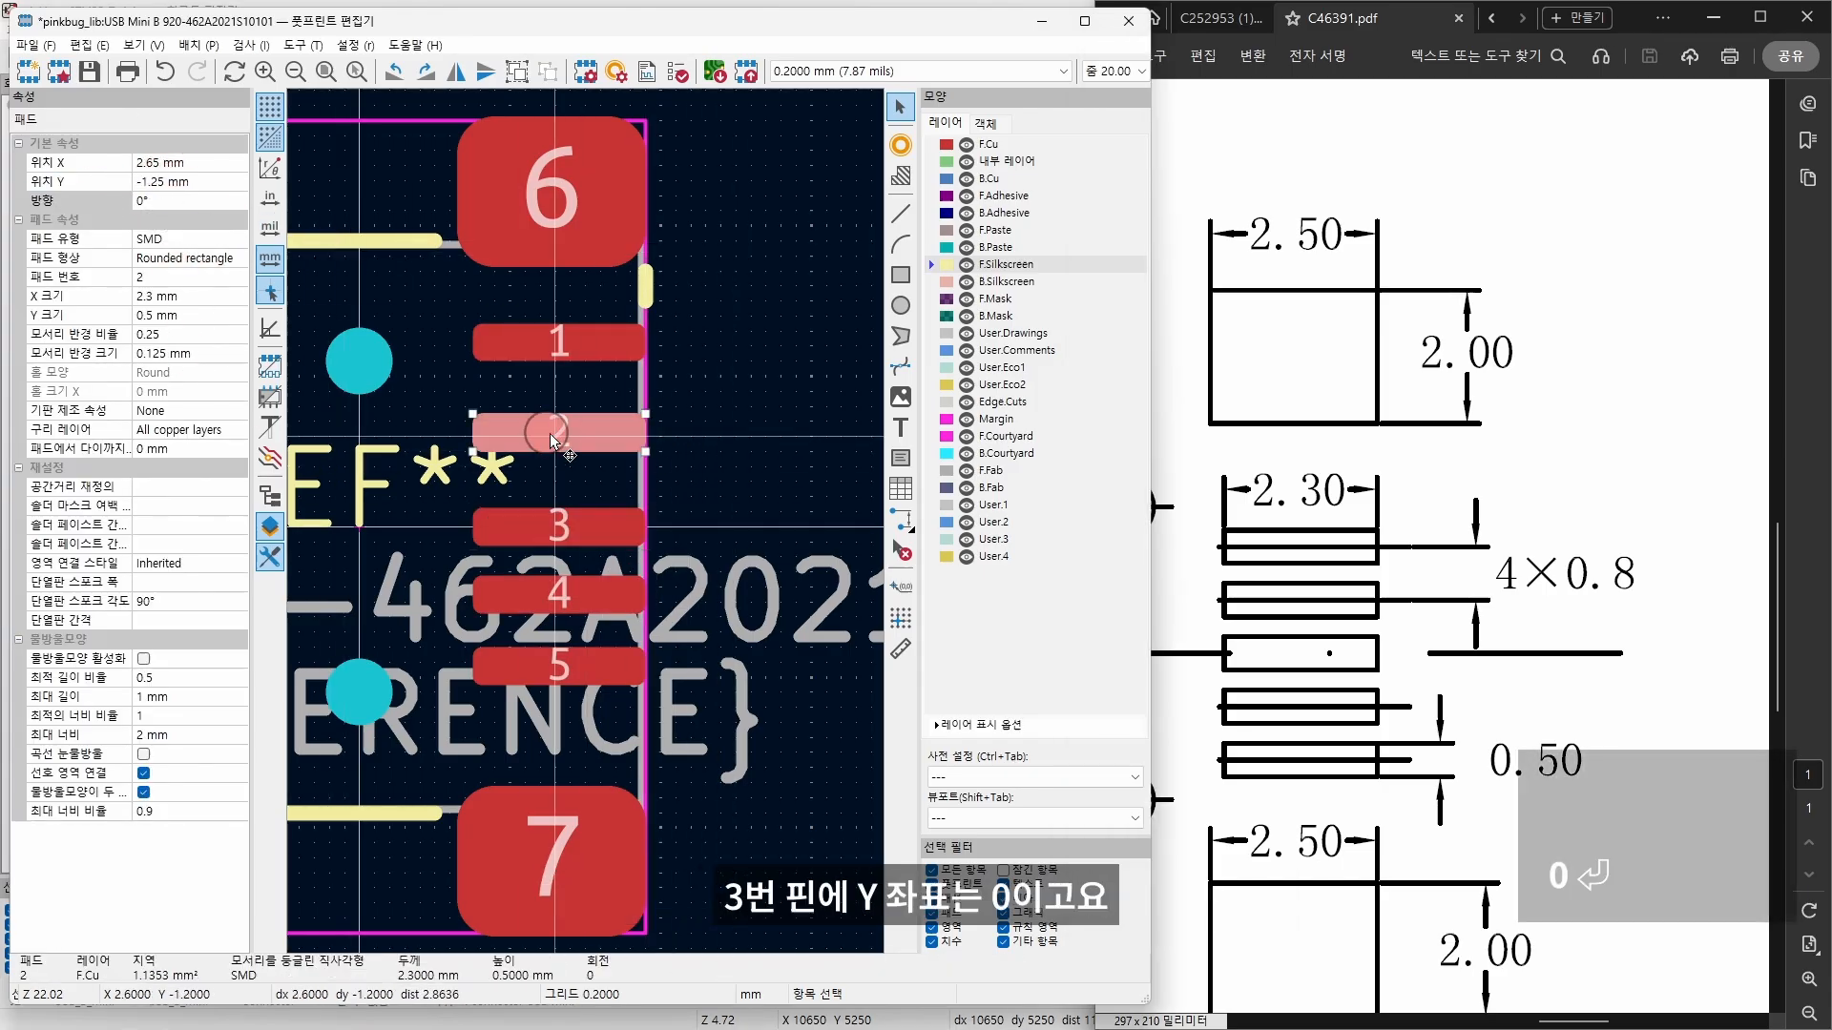
{"action": "left_click", "coordinate": [176, 181]}
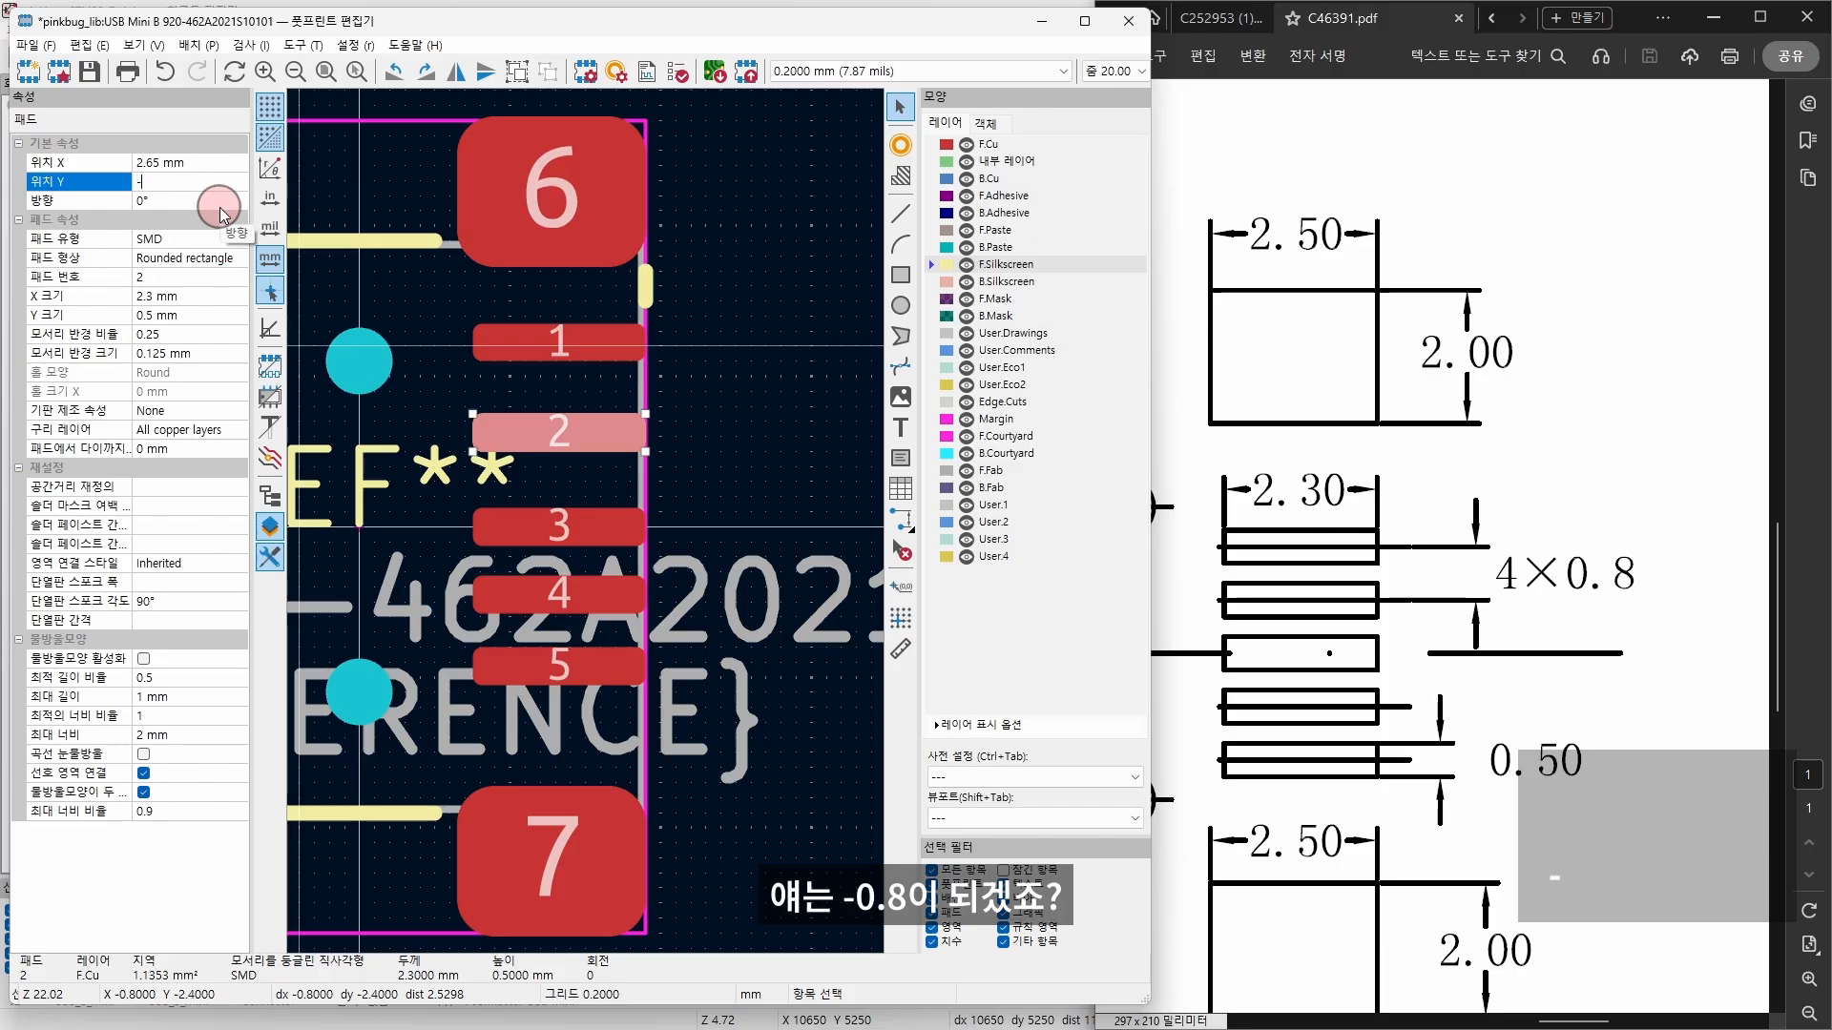
{"action": "type", "text": "-0.8"}
{"action": "key", "text": "Return"}
{"action": "left_click", "coordinate": [611, 346]}
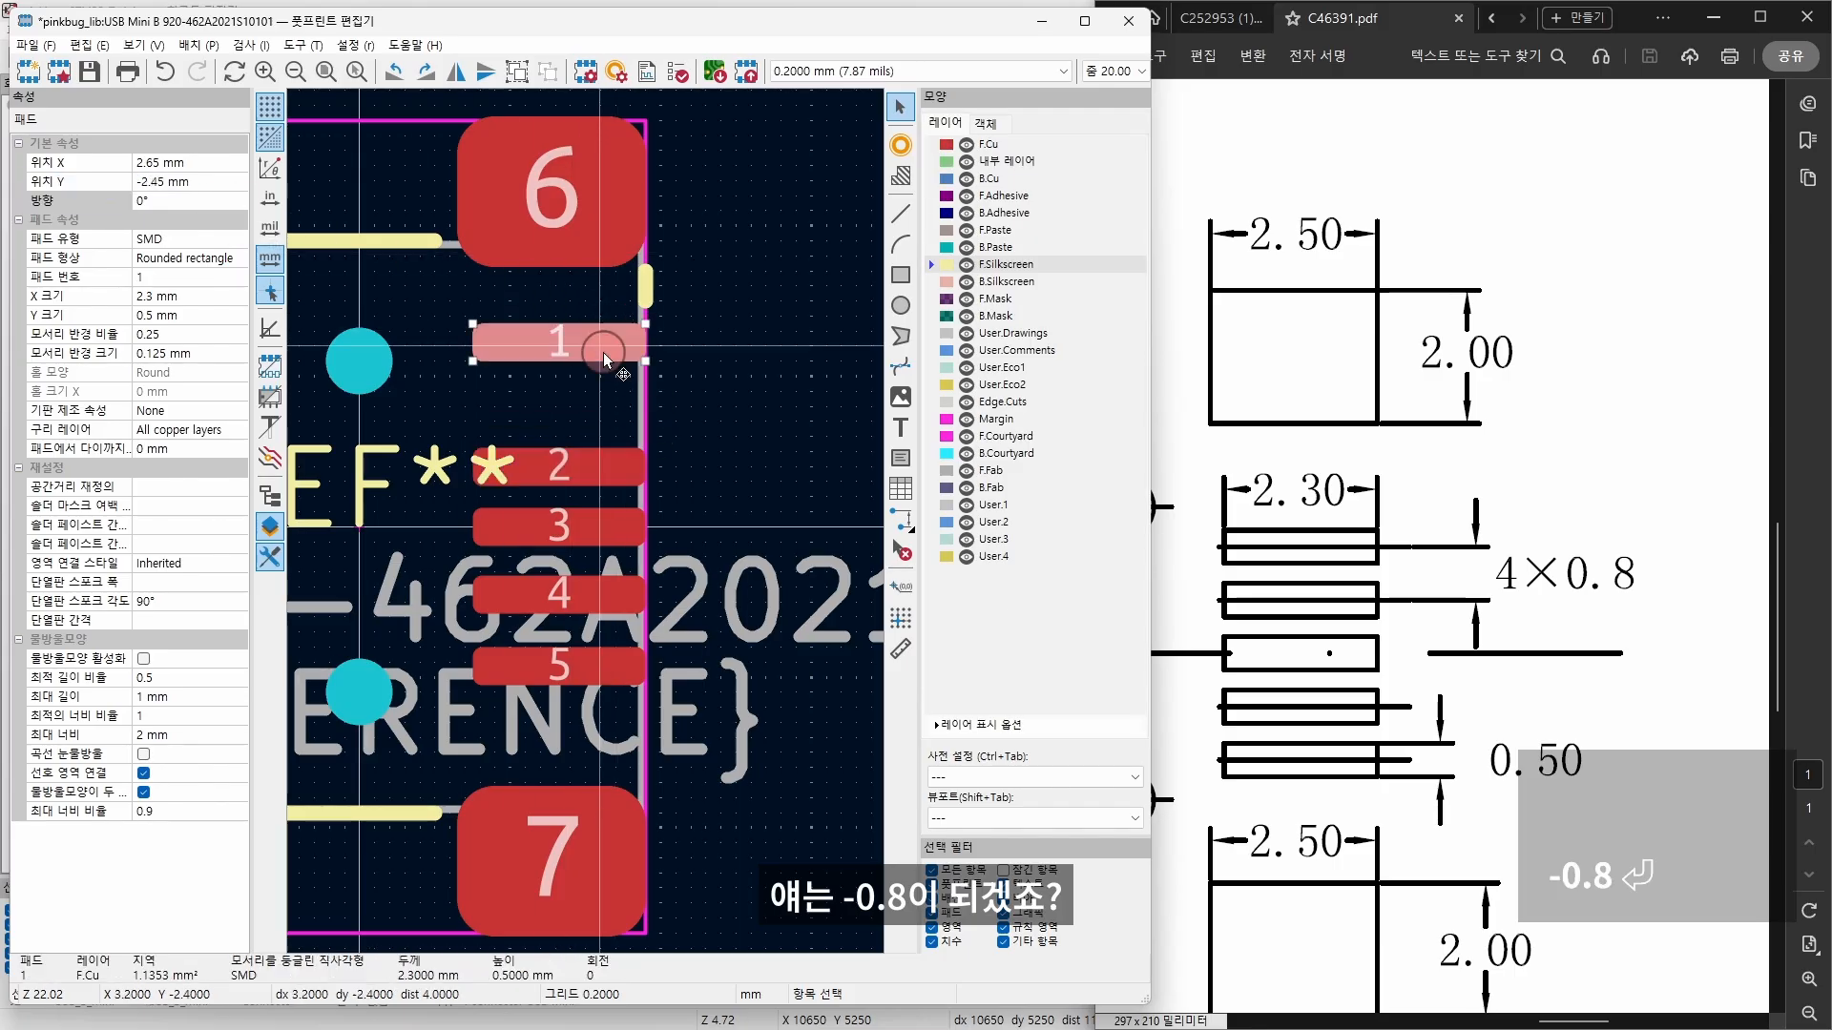
{"action": "left_click", "coordinate": [157, 183]}
{"action": "type", "text": "-1.6"}
{"action": "key", "text": "Return"}
Step: Set the Y position of pad 4 to 0.8 mm and of pad 5 to 1.6 mm
{"action": "left_click", "coordinate": [602, 593]}
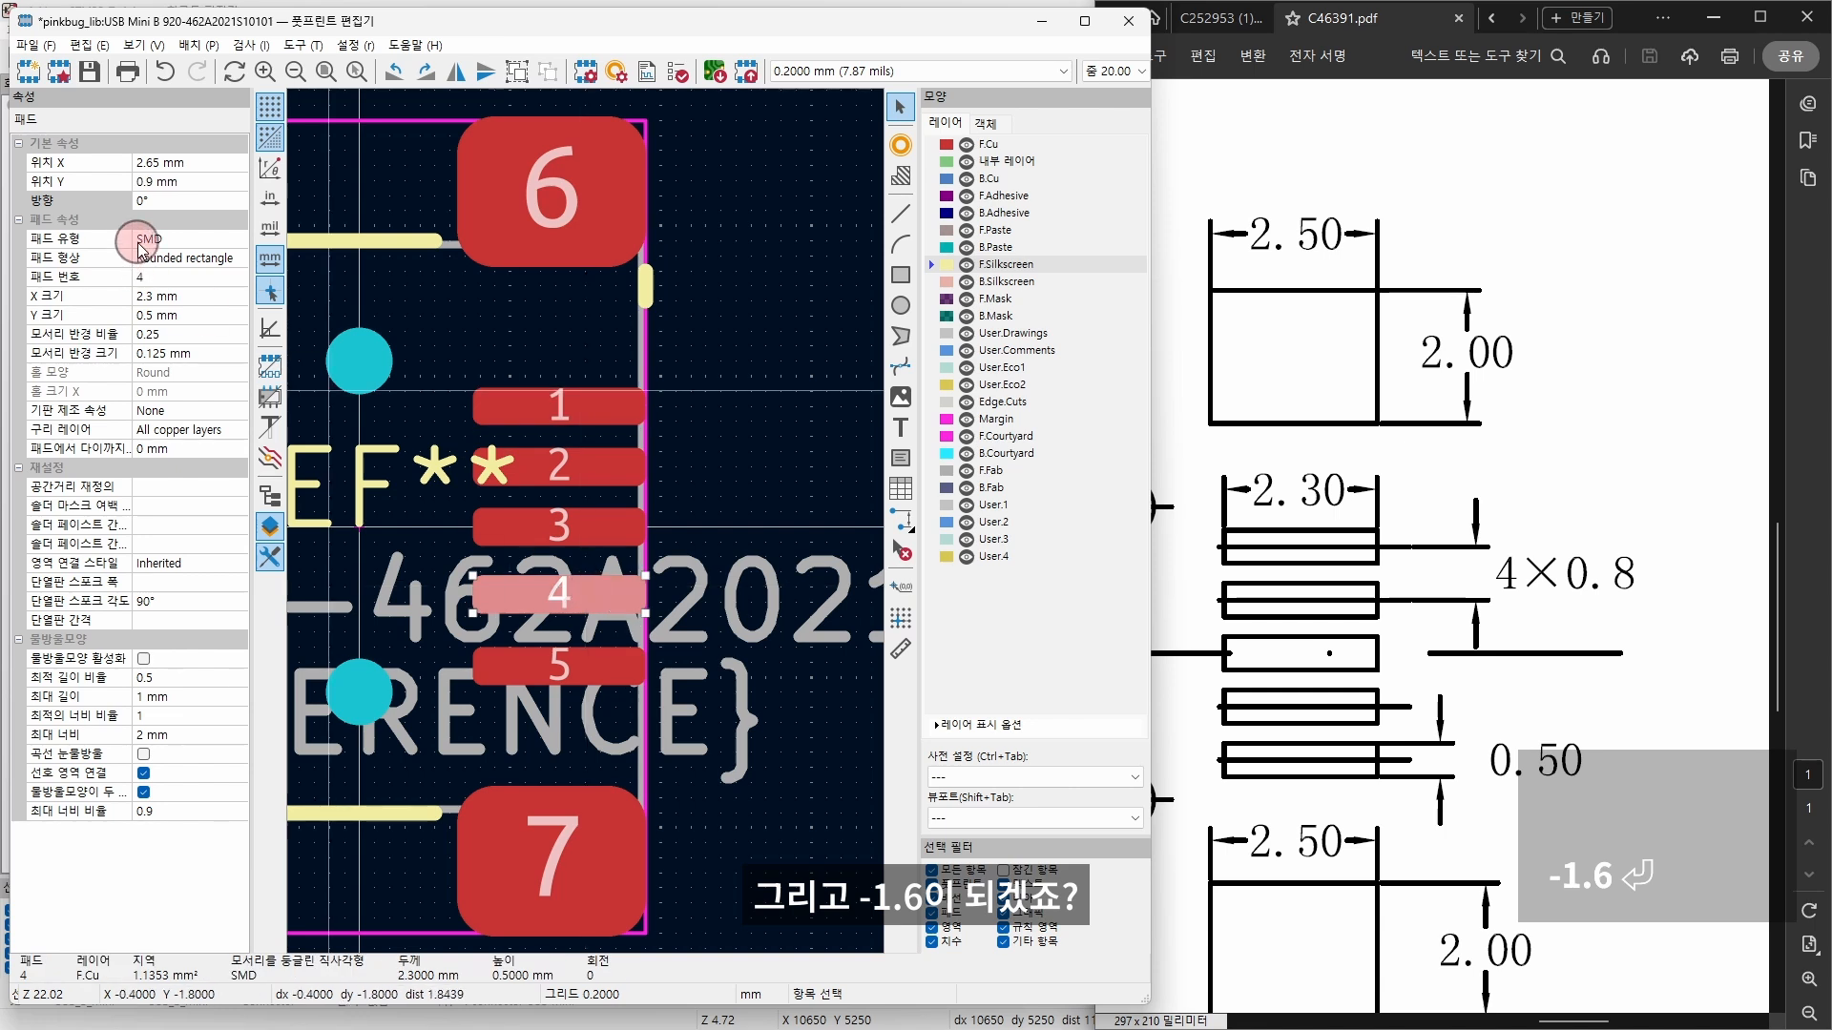
{"action": "left_click", "coordinate": [179, 181]}
{"action": "type", "text": "0.8"}
{"action": "key", "text": "Return"}
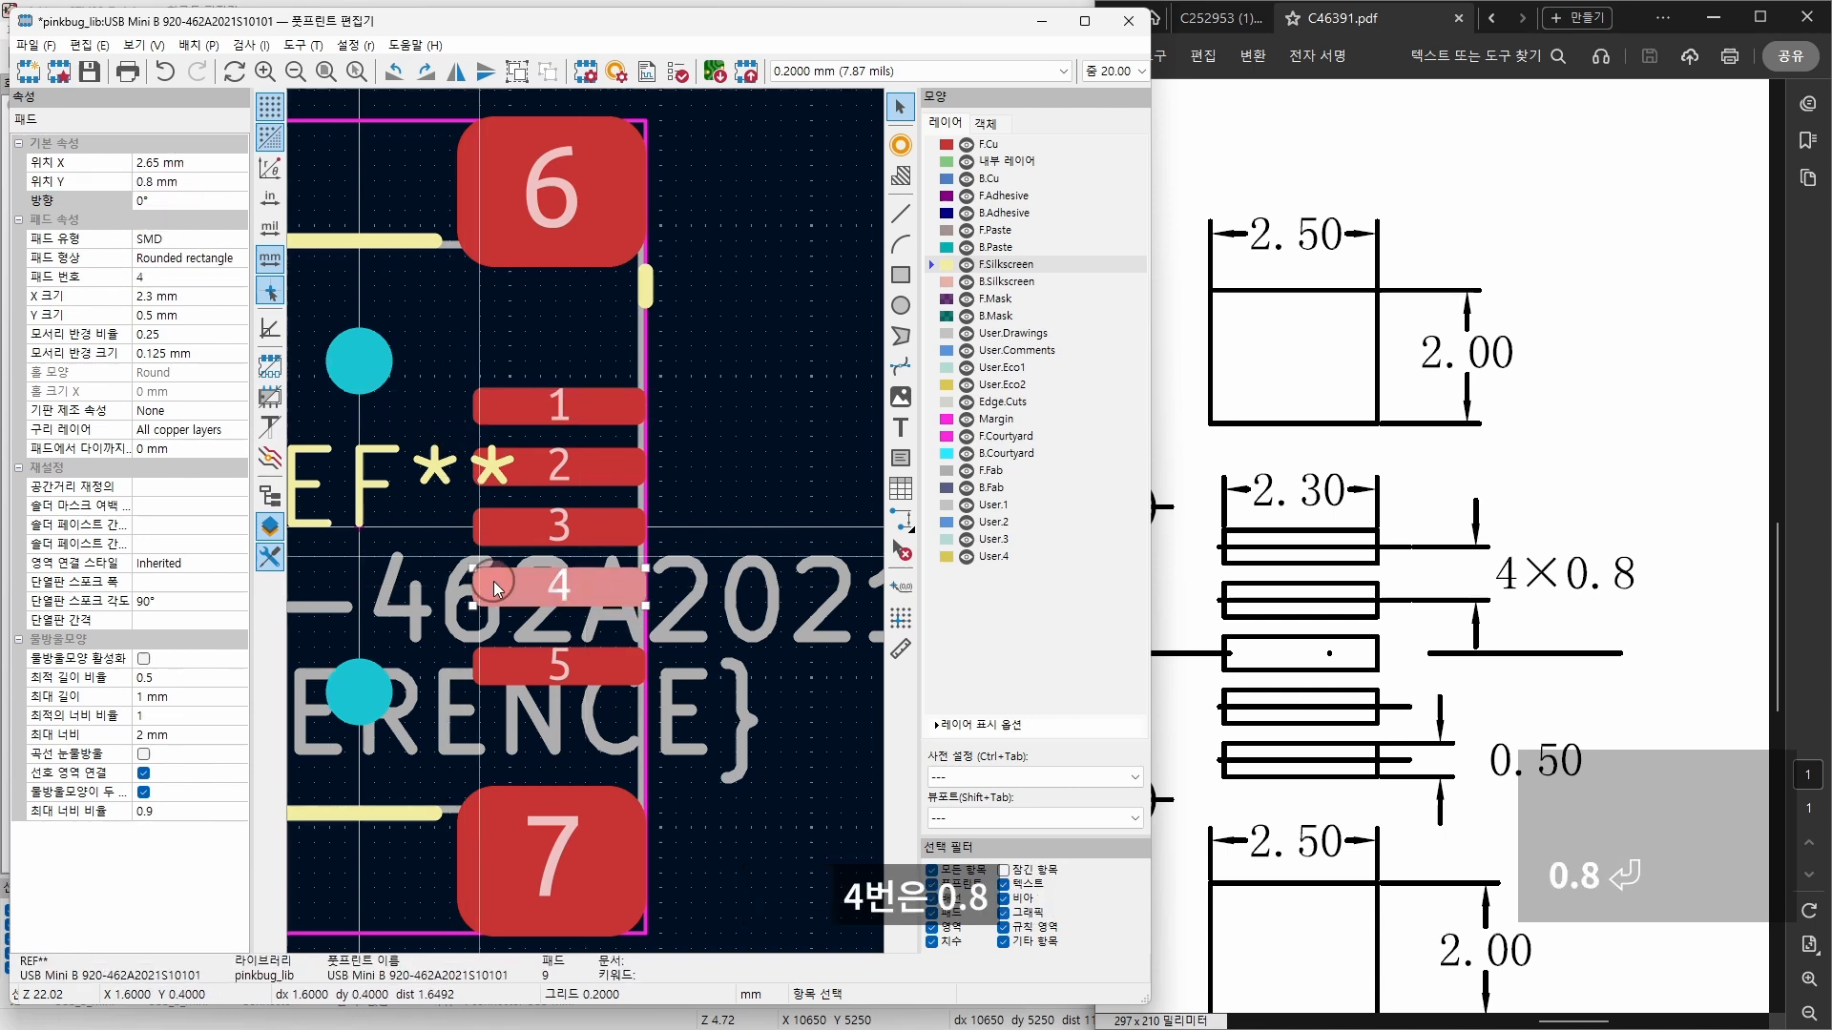
{"action": "left_click", "coordinate": [573, 666]}
{"action": "left_click", "coordinate": [175, 183]}
{"action": "type", "text": "1.6"}
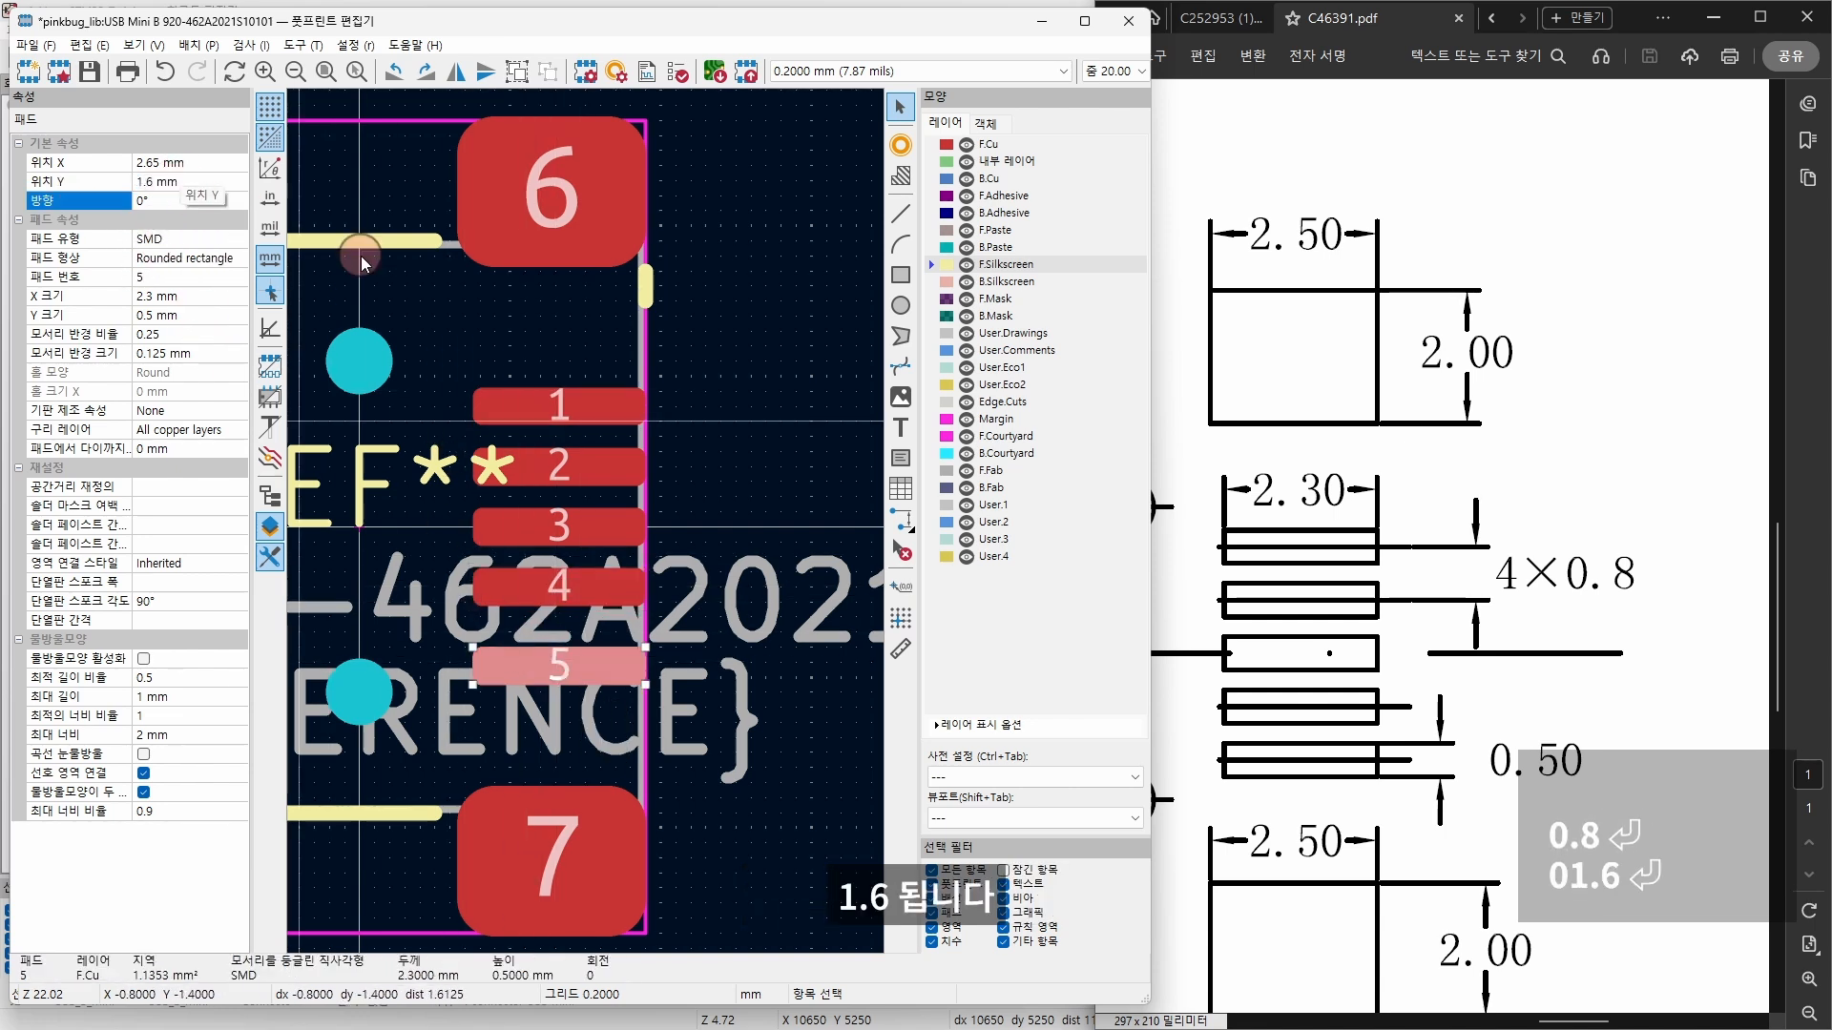
{"action": "key", "text": "Return"}
{"action": "left_click", "coordinate": [759, 427]}
Step: Extend the silkscreen segment below pad 6 to Y -2.2 mm and duplicate it above pad 7, from Y 2.2 to 3.4 mm
{"action": "left_click", "coordinate": [646, 303]}
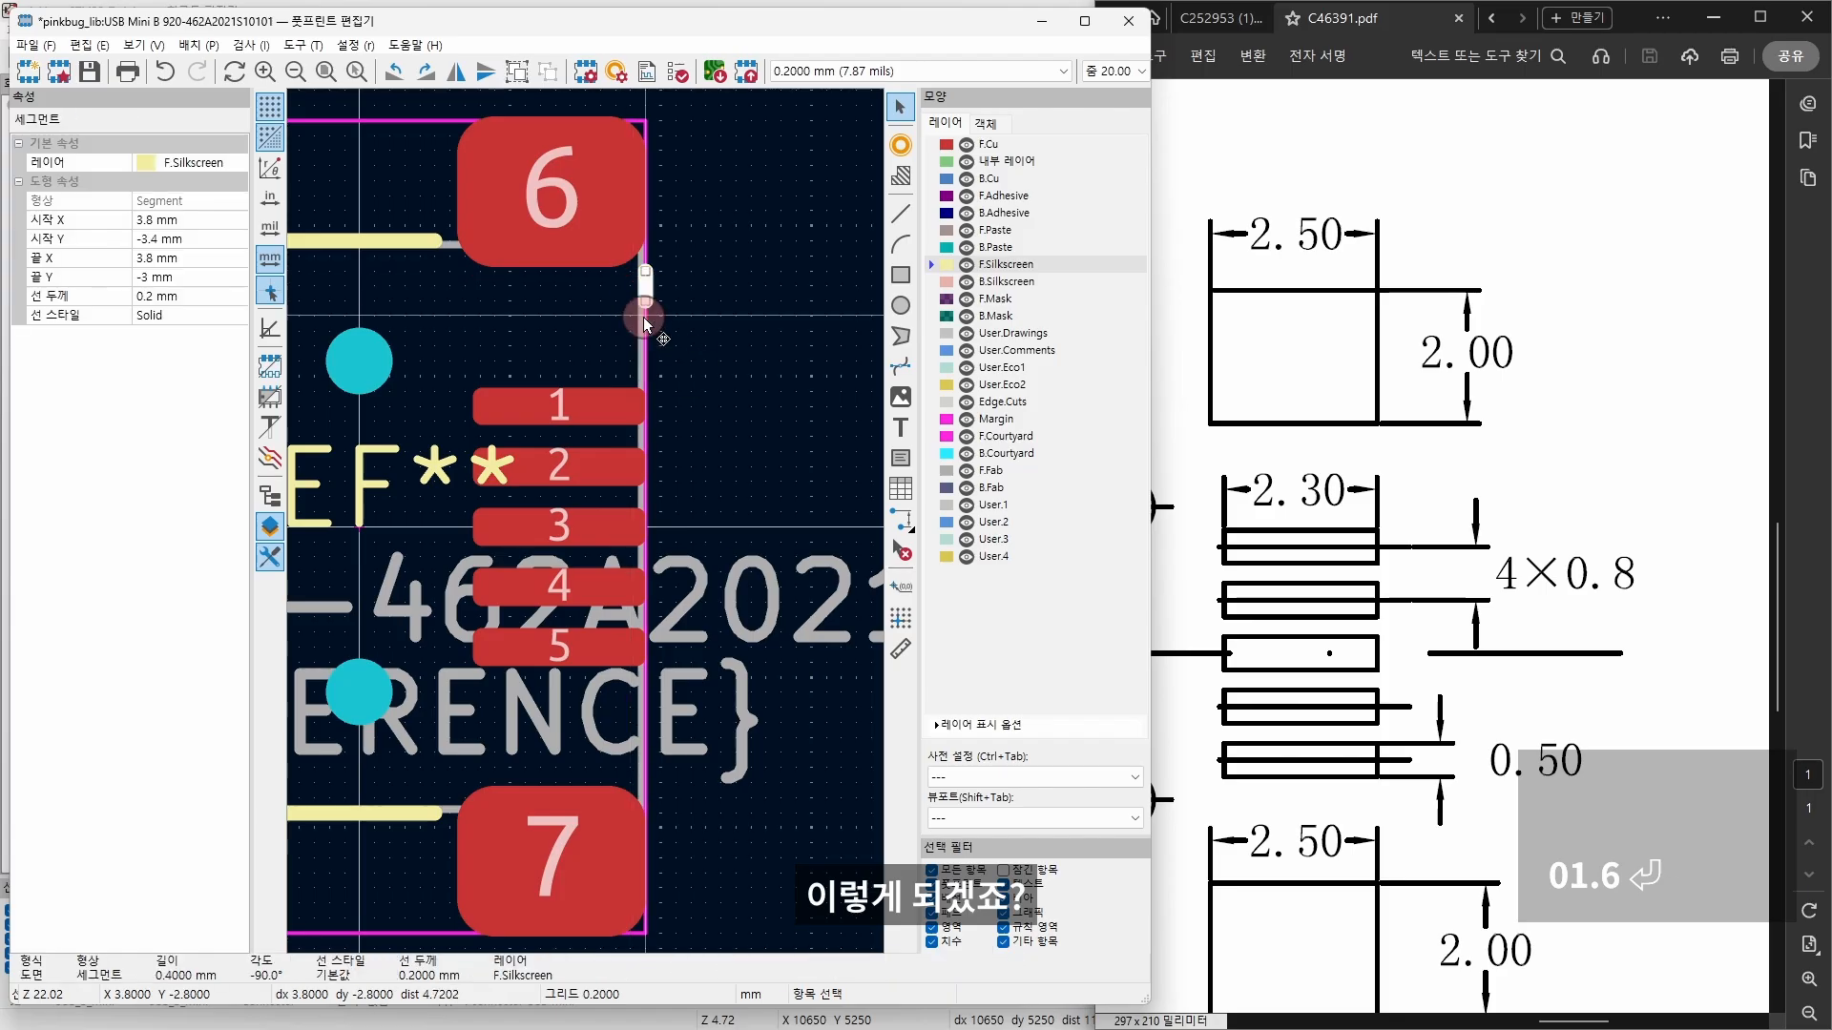
{"action": "left_click_drag", "start_coordinate": [646, 304], "coordinate": [643, 361]}
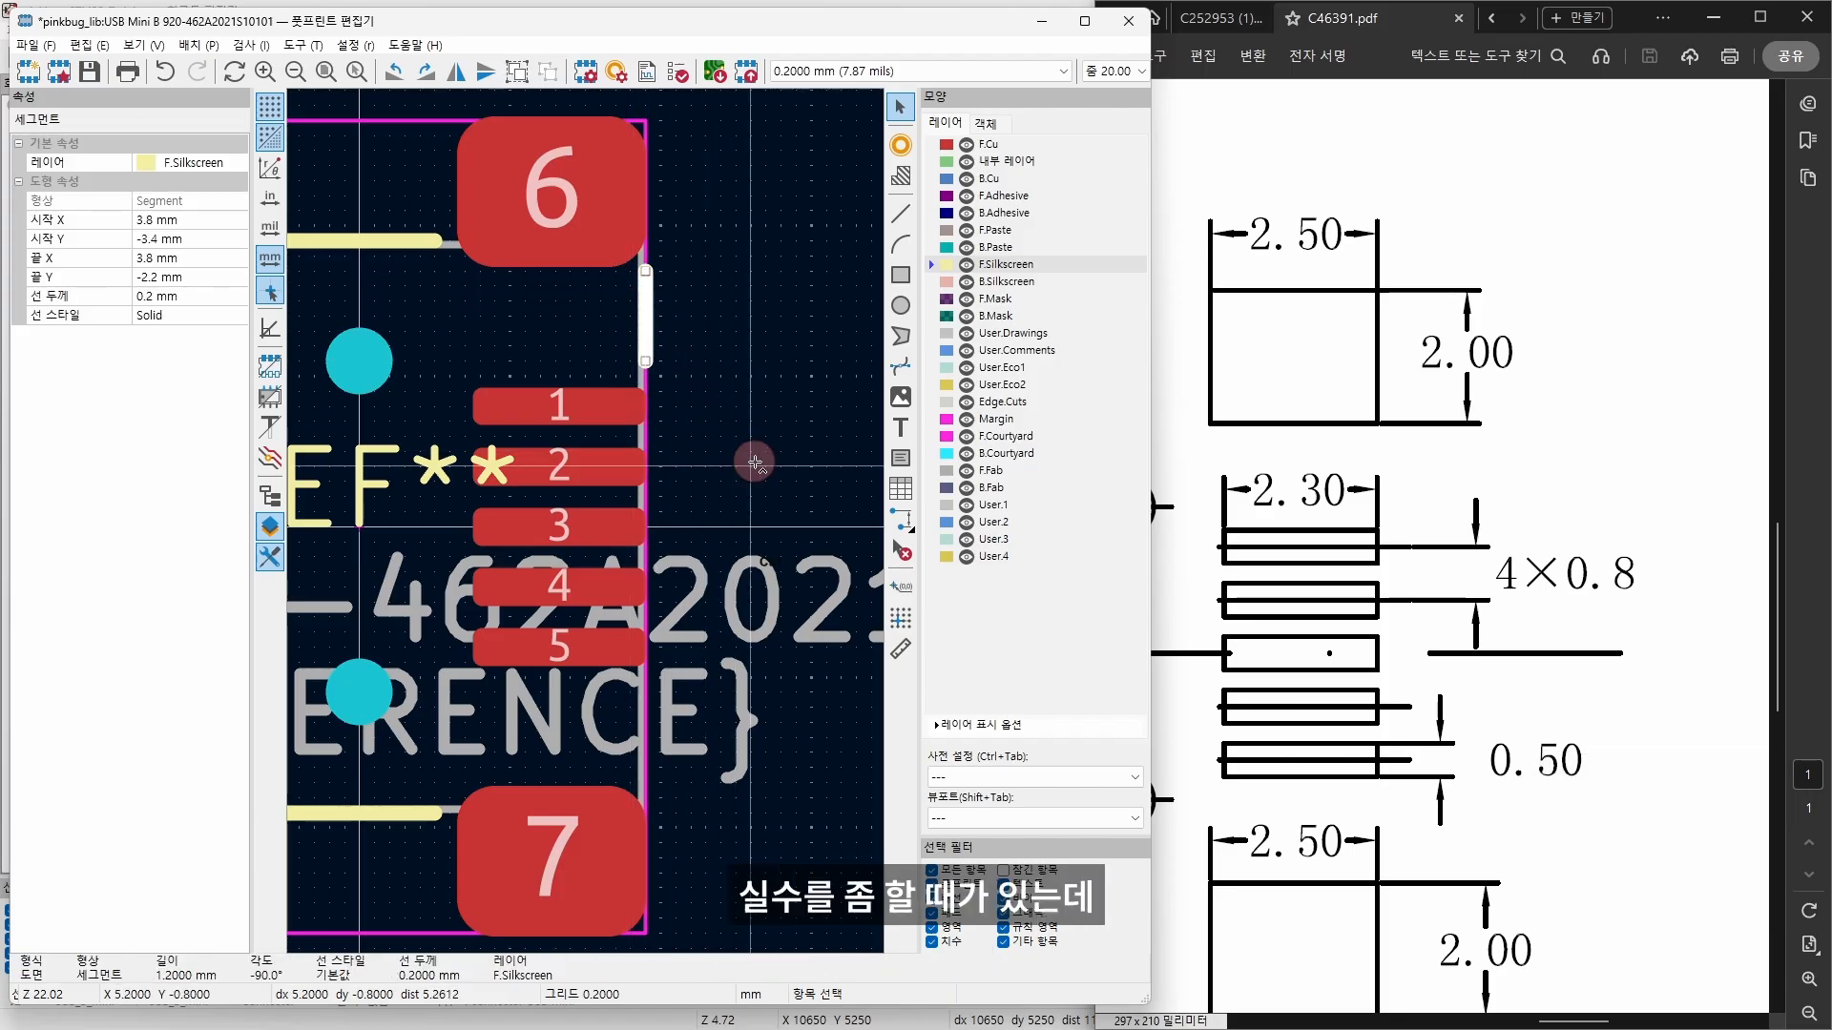
{"action": "key", "text": "ctrl+c"}
{"action": "key", "text": "ctrl+v"}
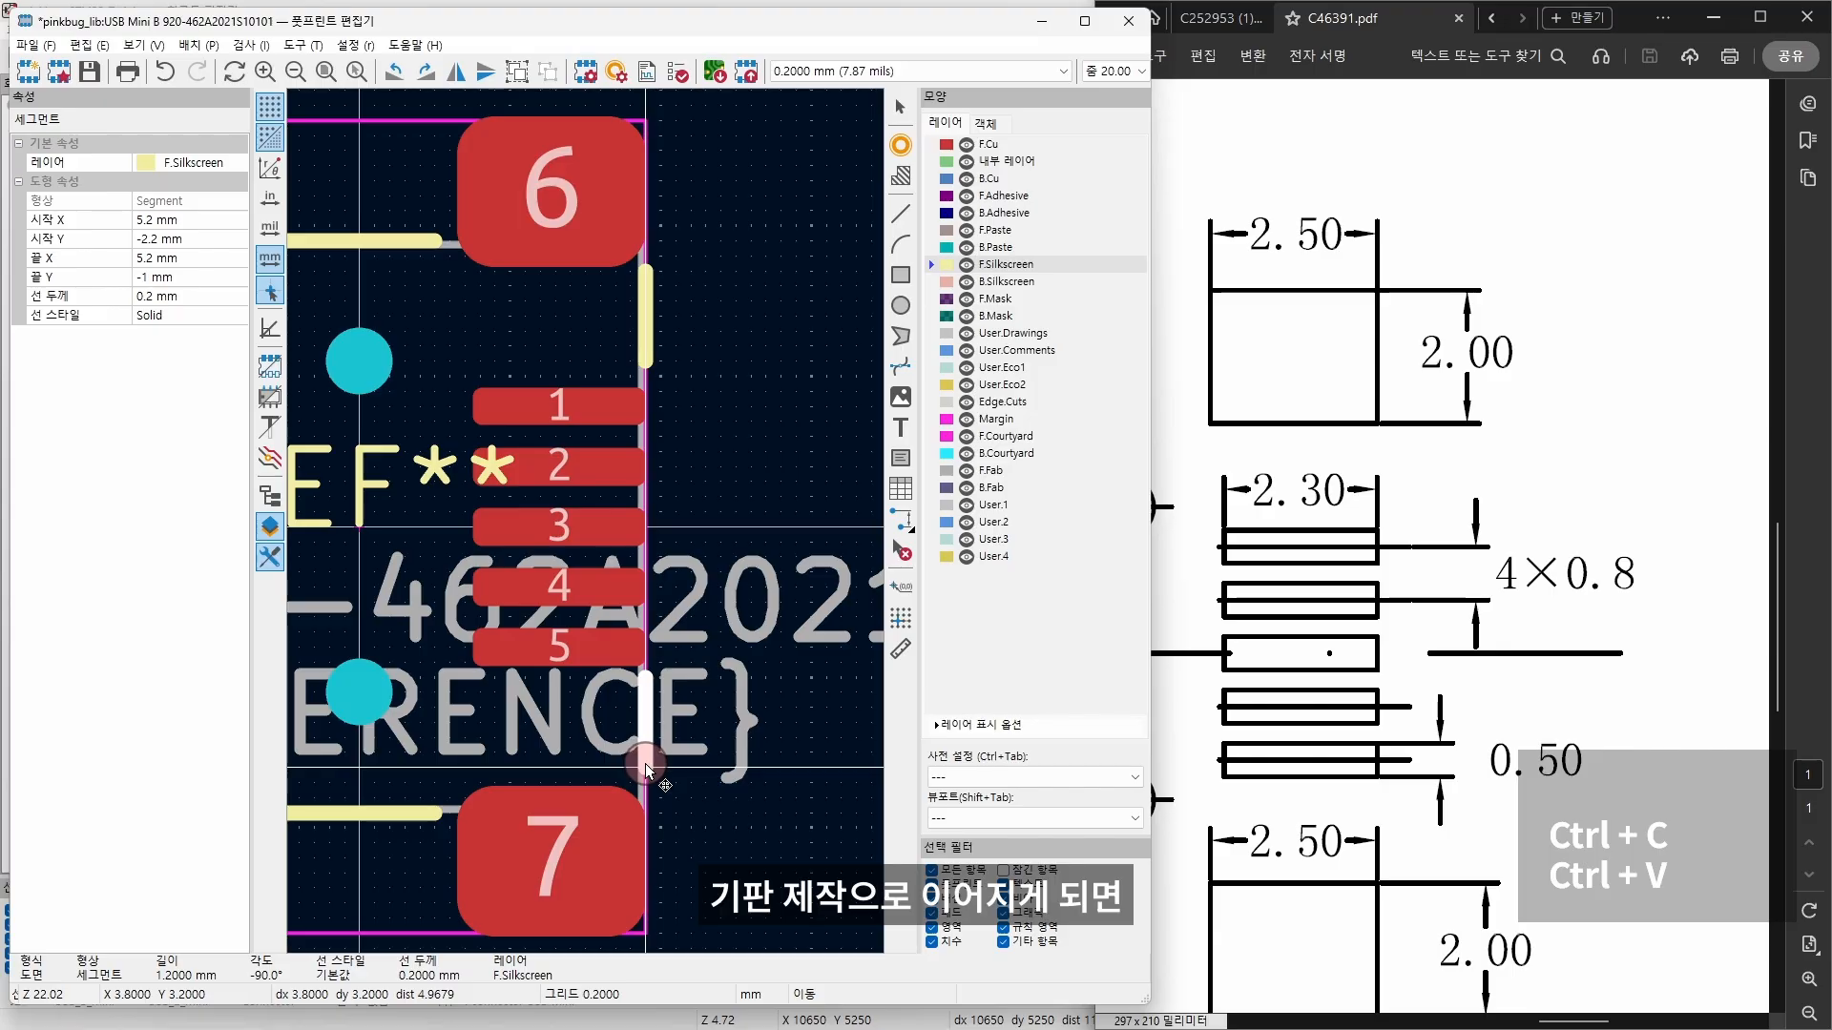
{"action": "left_click", "coordinate": [645, 781]}
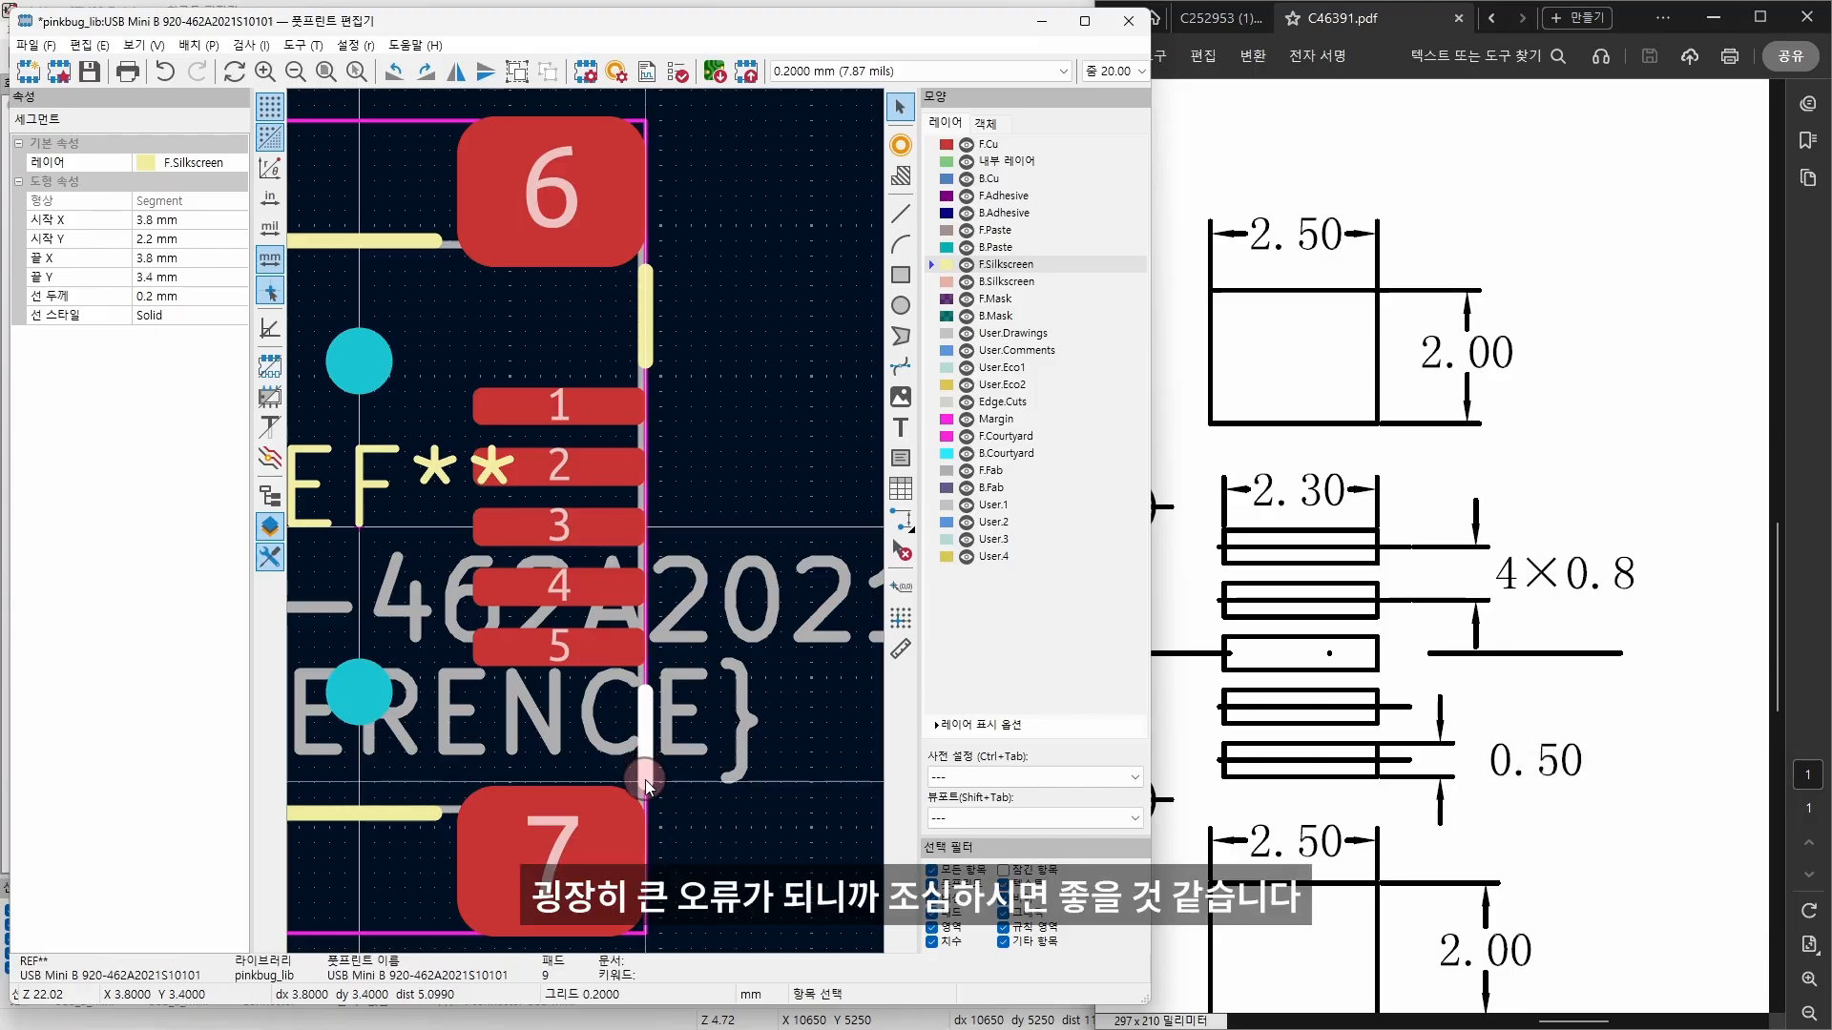
{"action": "left_click", "coordinate": [746, 349]}
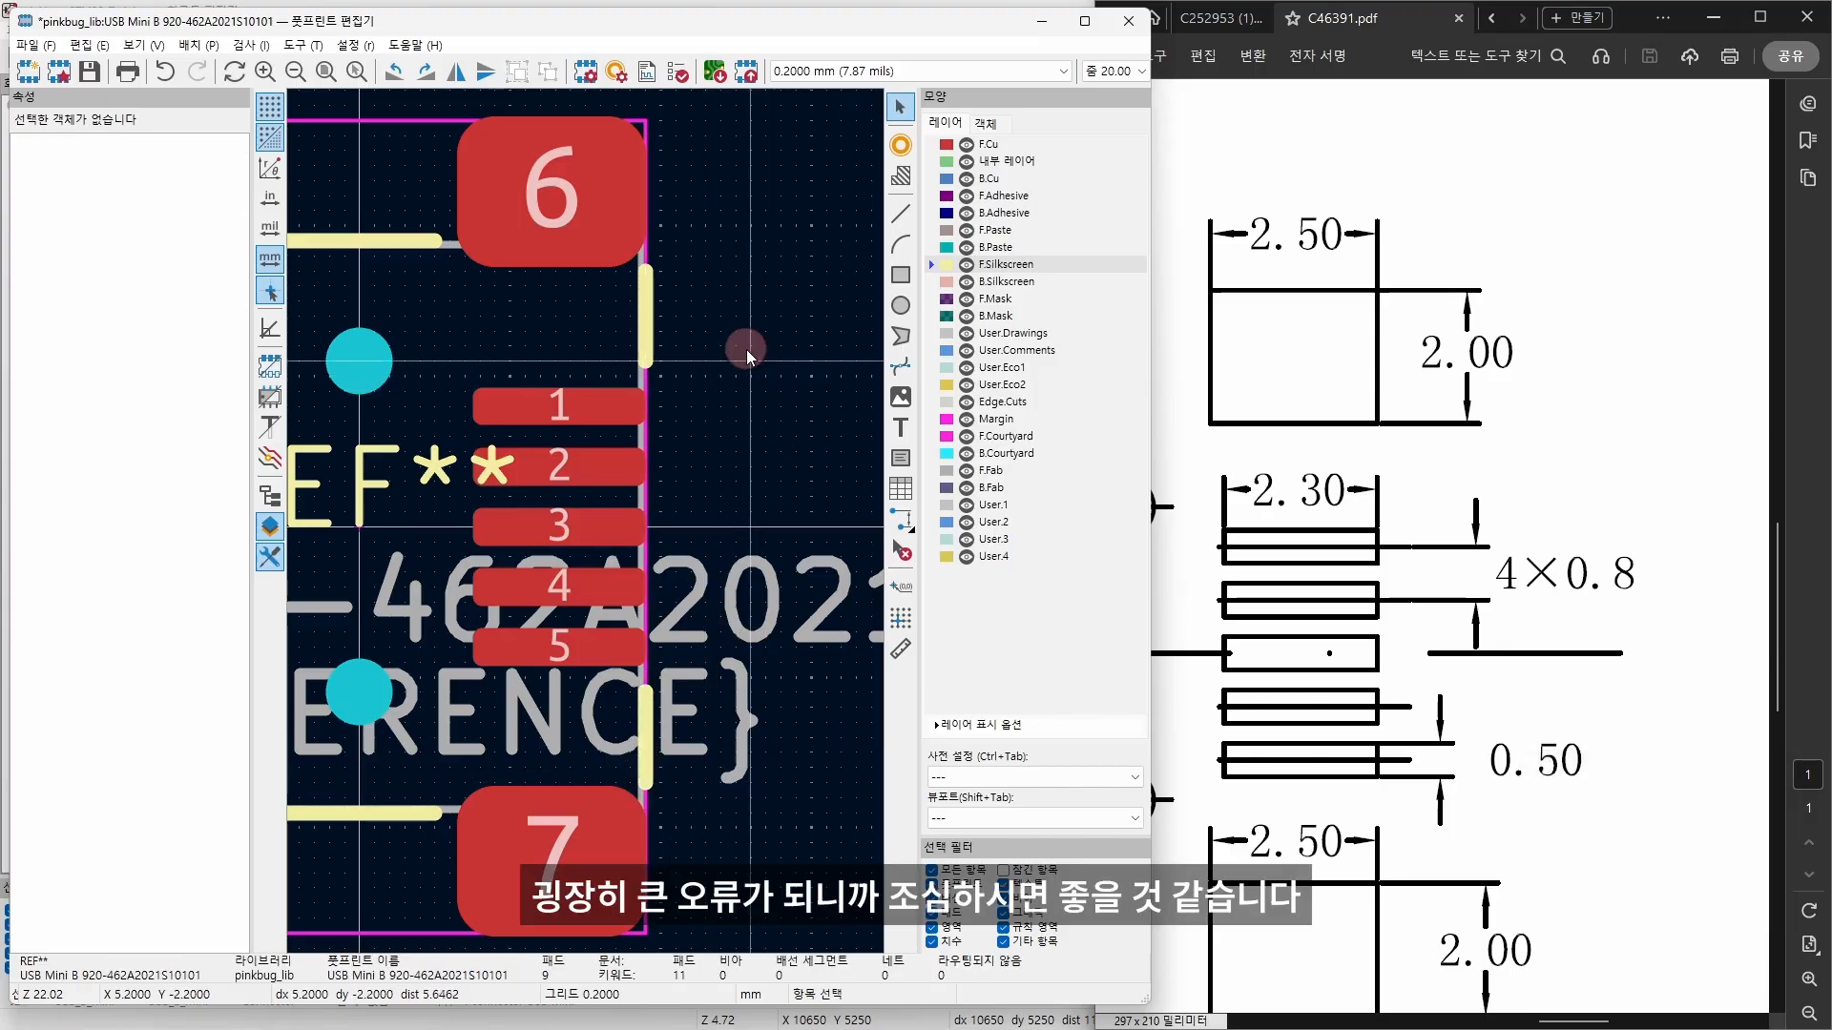
Step: Save the USB Mini B footprint to pinkbug_lib
{"action": "scroll", "coordinate": [576, 513], "scroll_direction": "down", "scroll_amount": 4}
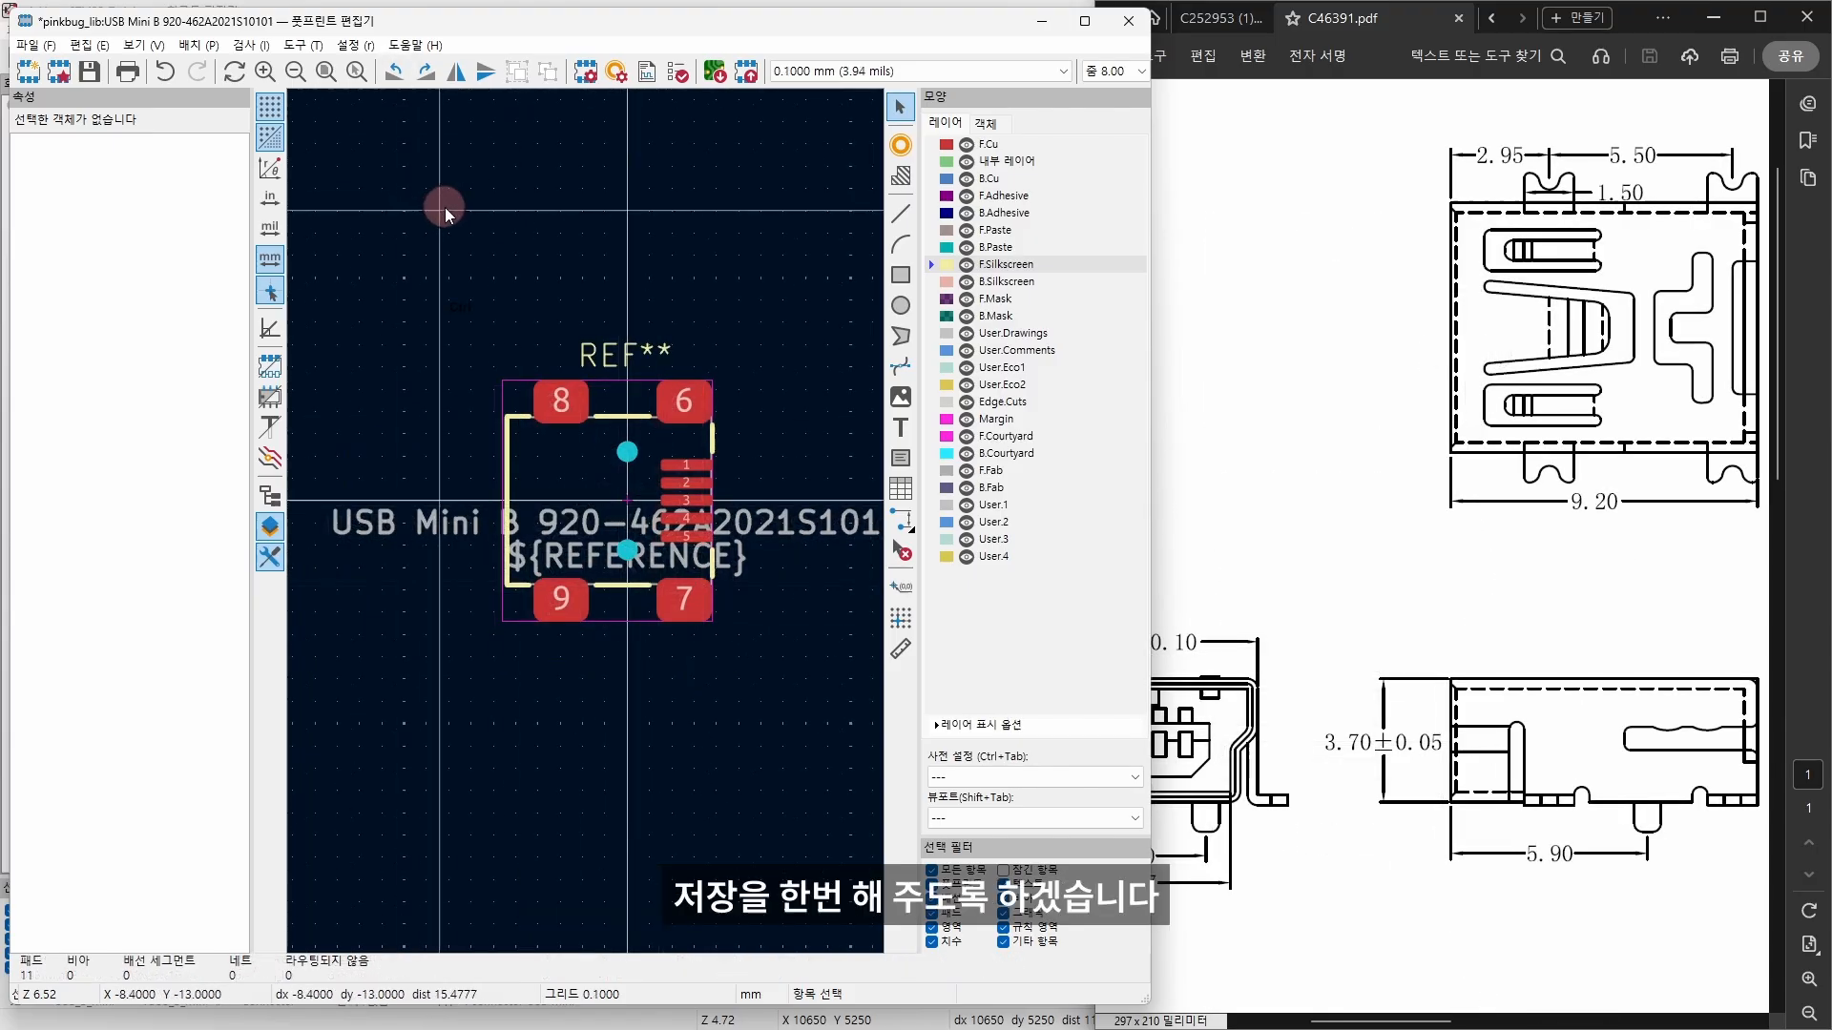
{"action": "key", "text": "ctrl+s"}
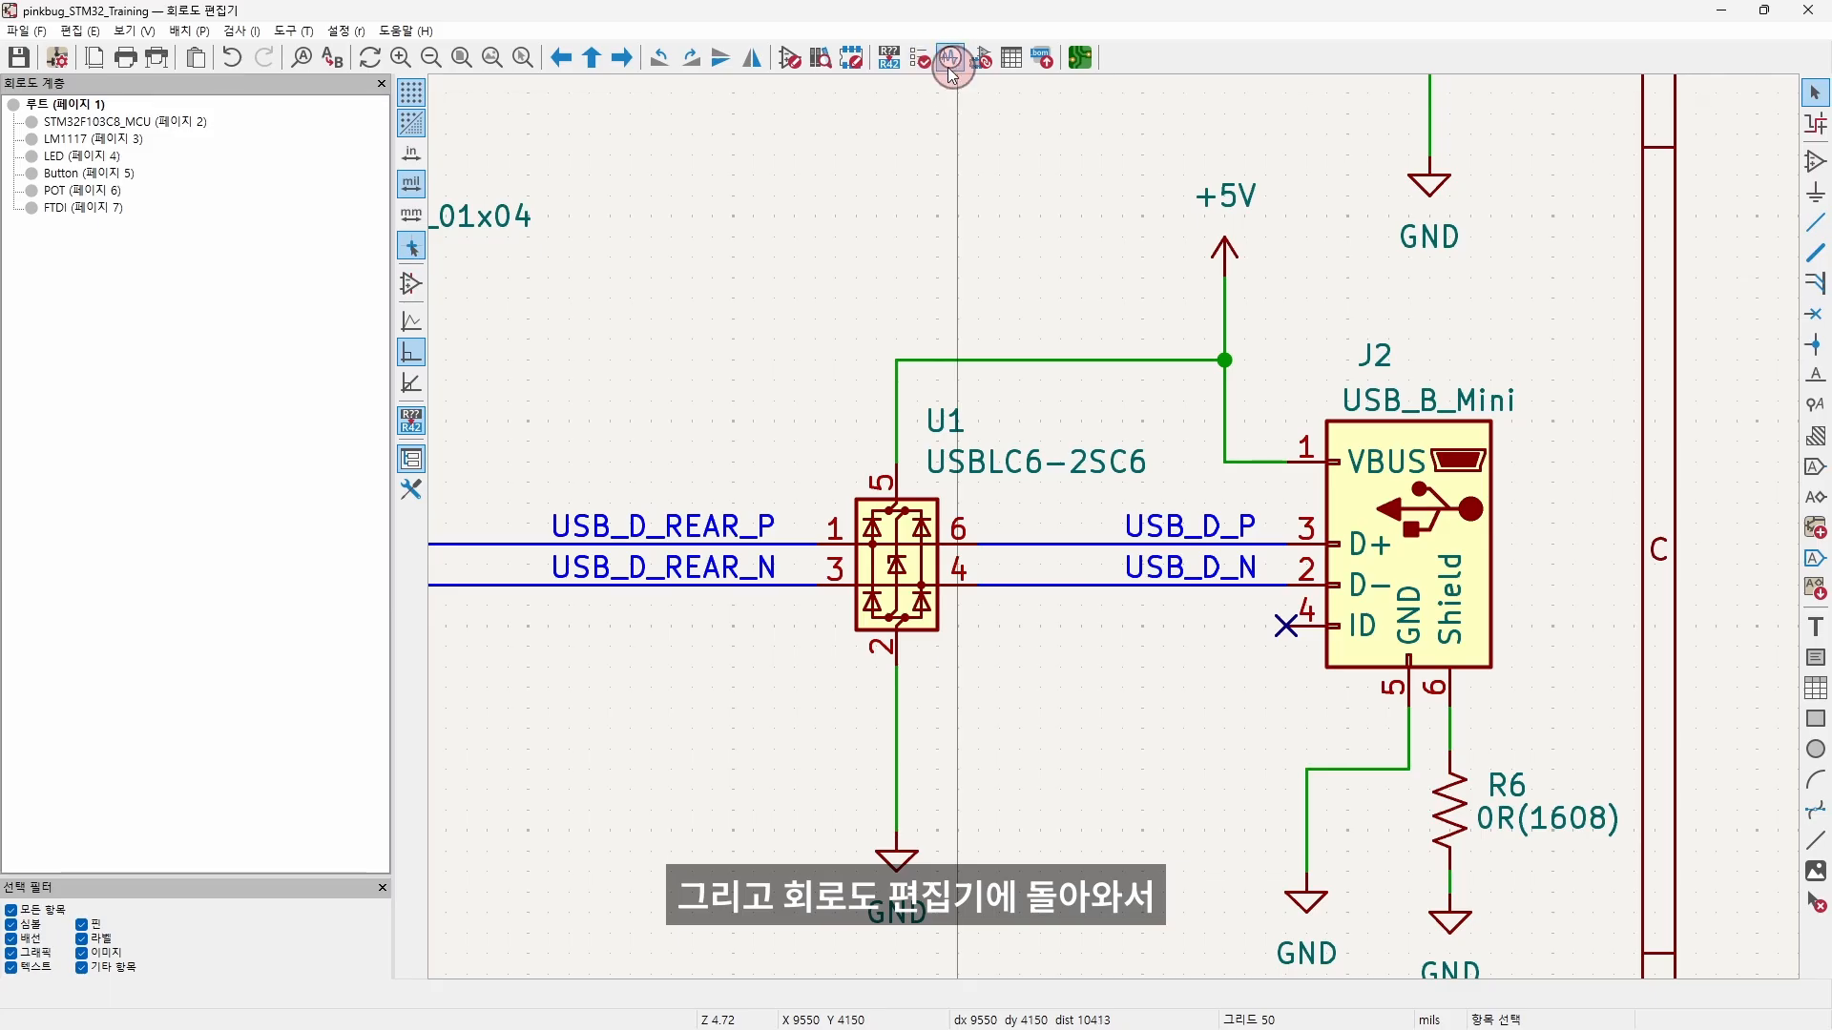
Step: In the schematic editor's footprint assignment, filter for "usb mini" and assign pinkbug_lib:USB Mini B 920-462A2021S10101 to J2
{"action": "left_click", "coordinate": [980, 60]}
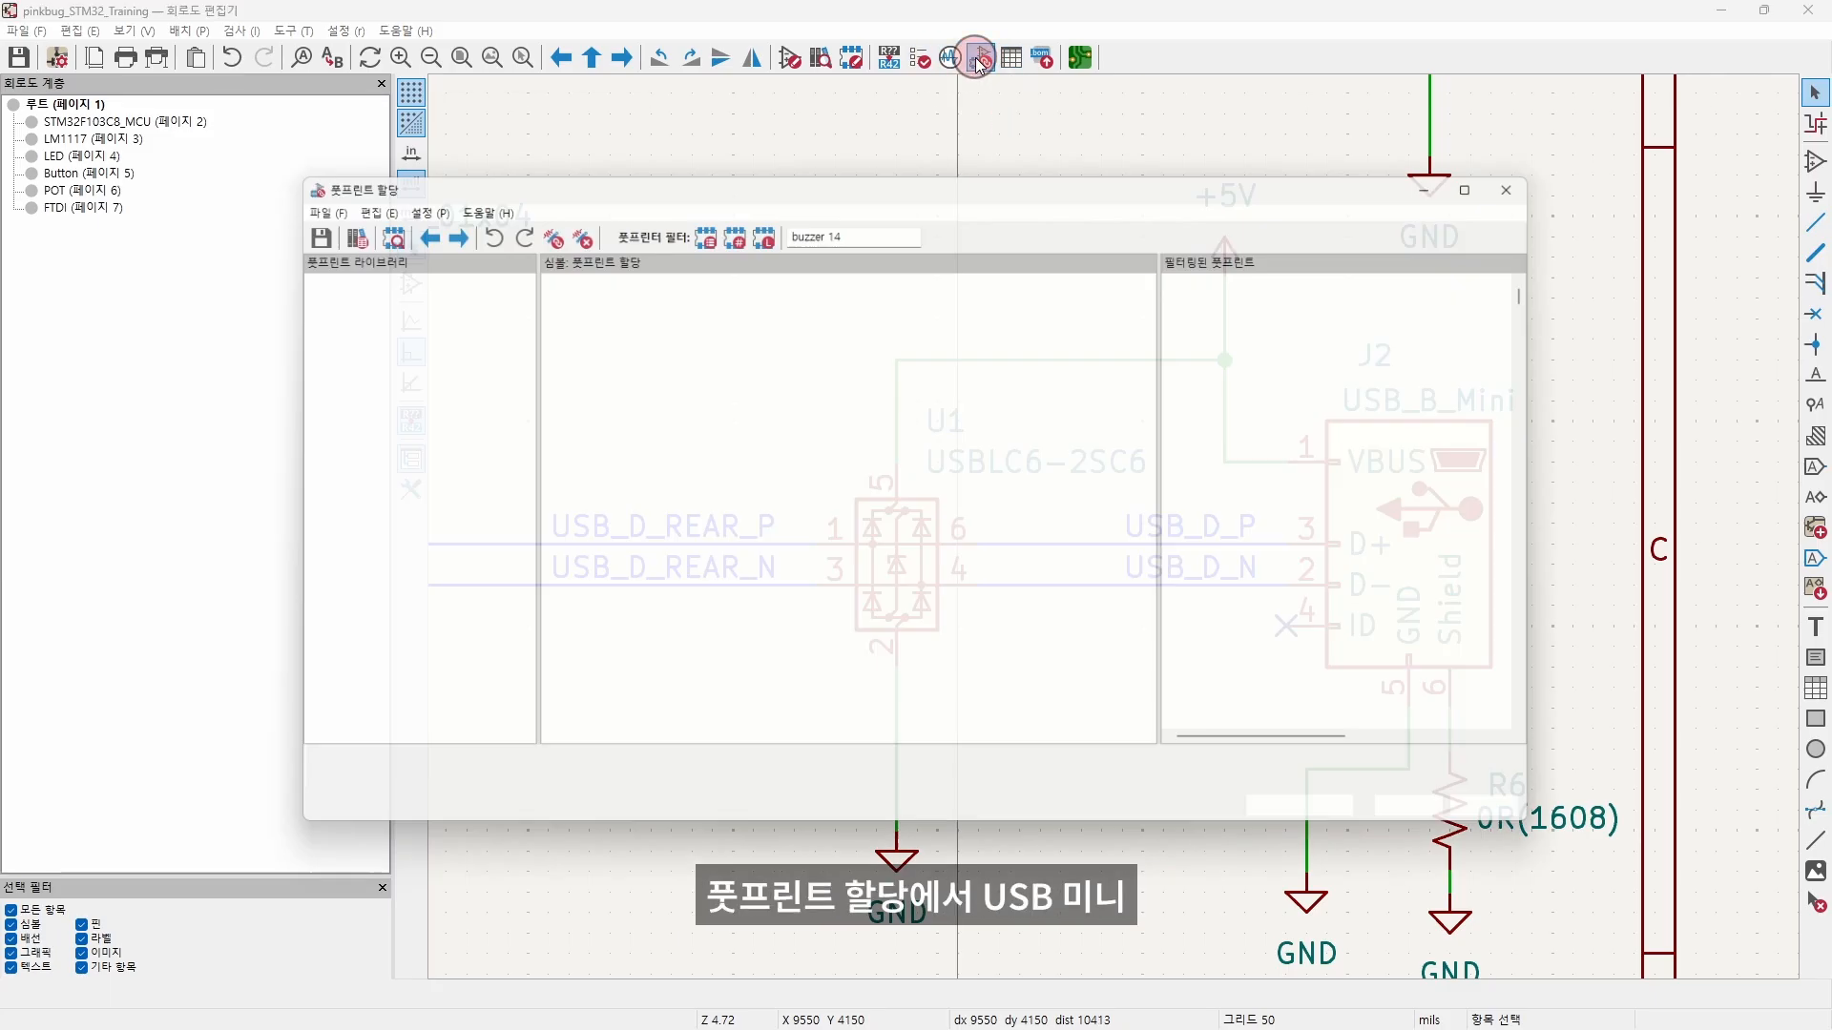
{"action": "scroll", "coordinate": [1014, 701], "scroll_direction": "down", "scroll_amount": 4}
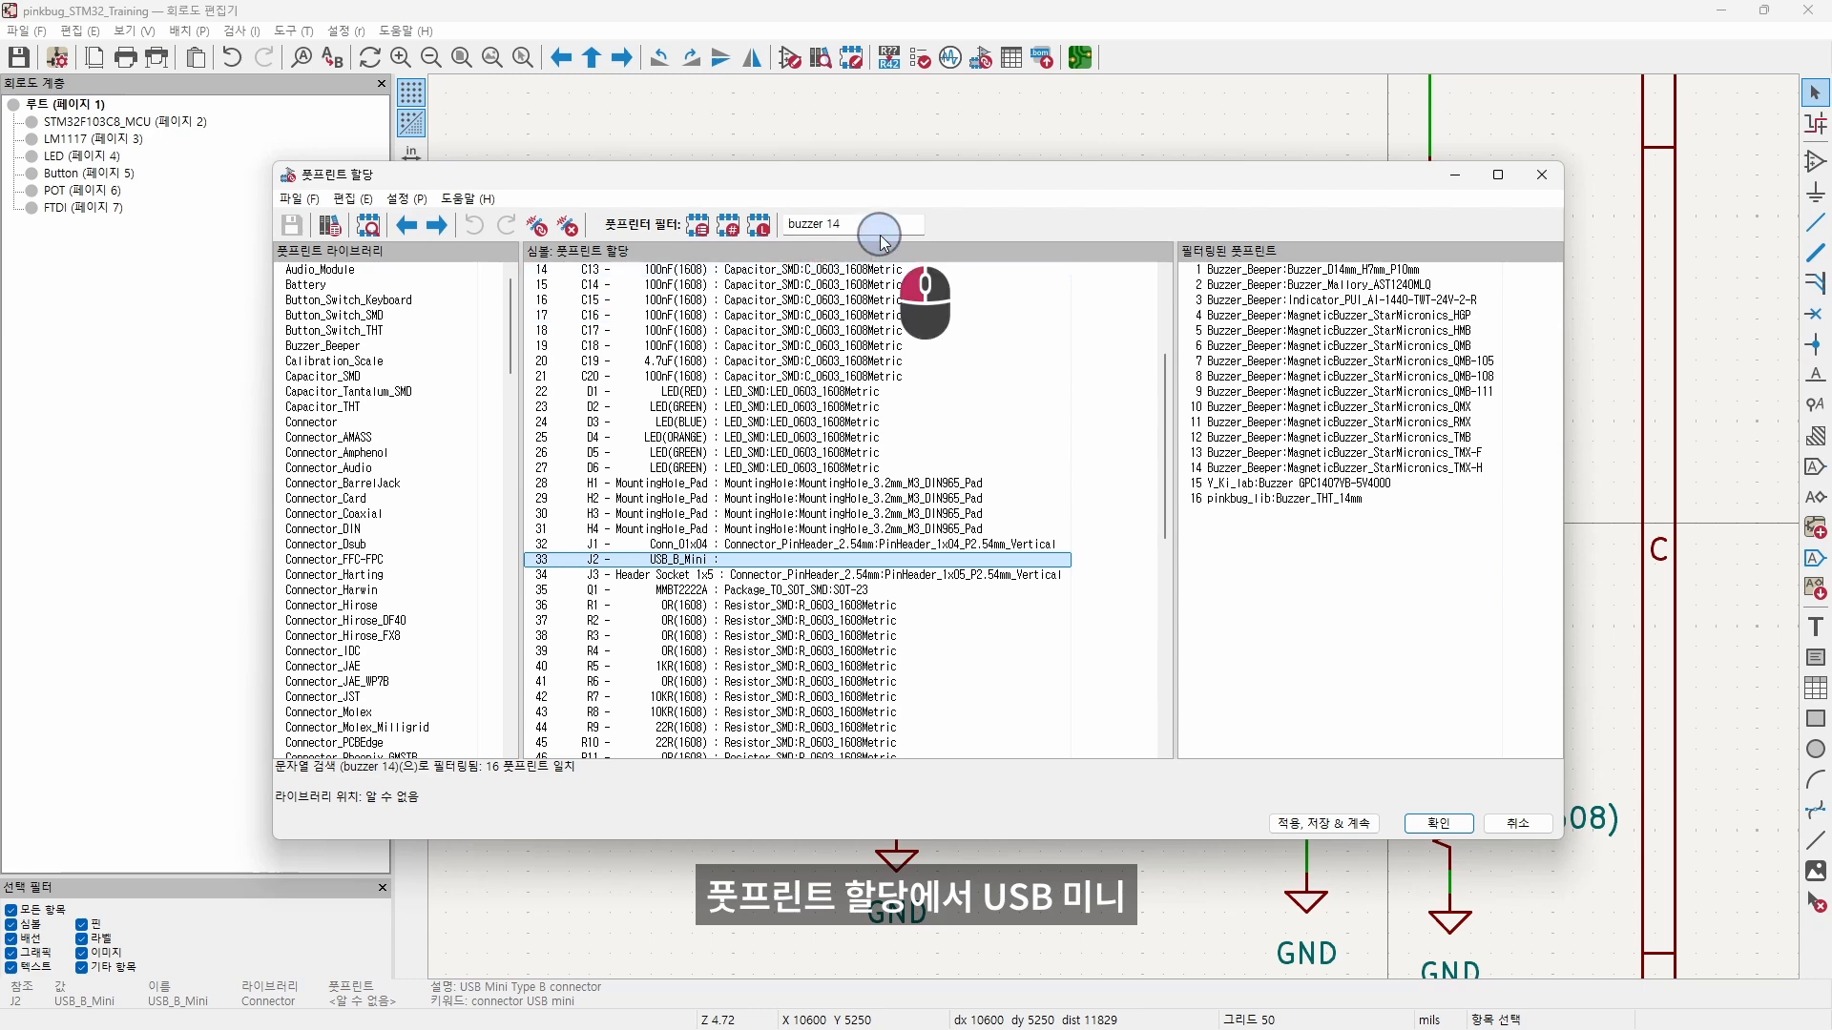
{"action": "left_click_drag", "start_coordinate": [866, 222], "coordinate": [748, 222]}
{"action": "type", "text": "usb mini"}
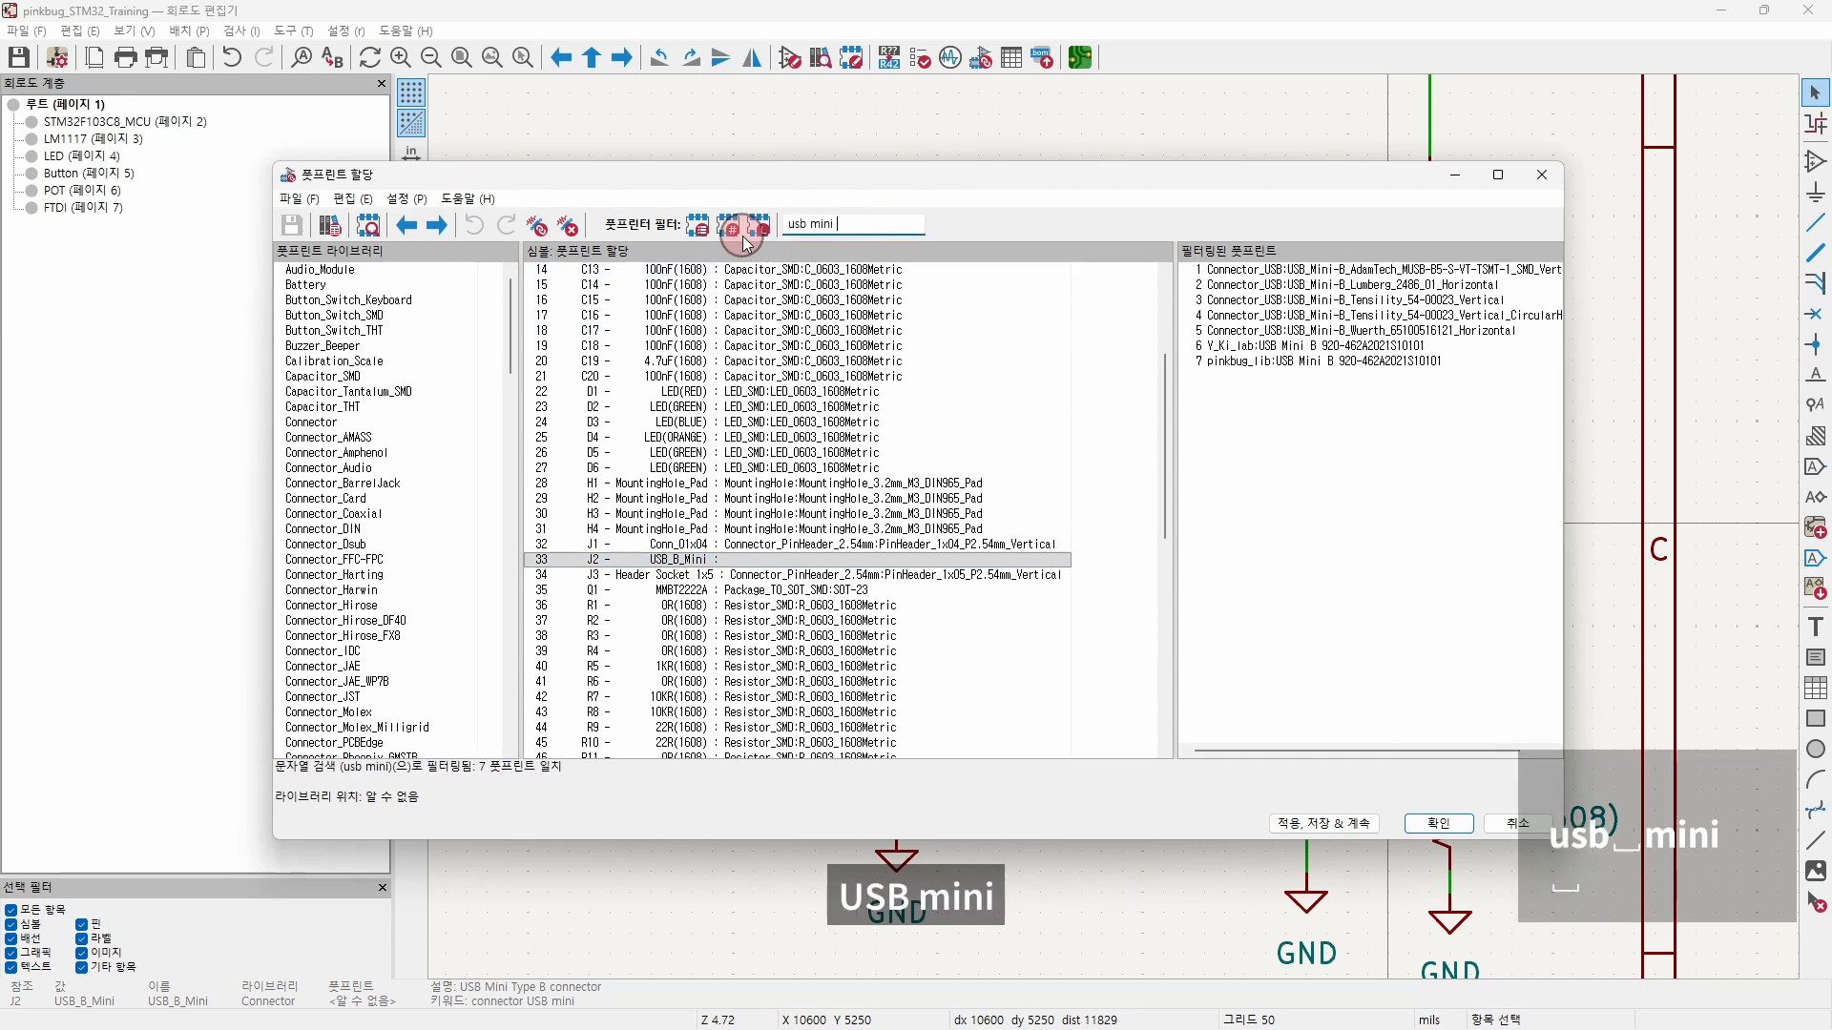
{"action": "left_click", "coordinate": [1223, 361]}
{"action": "double_click", "coordinate": [1269, 364]}
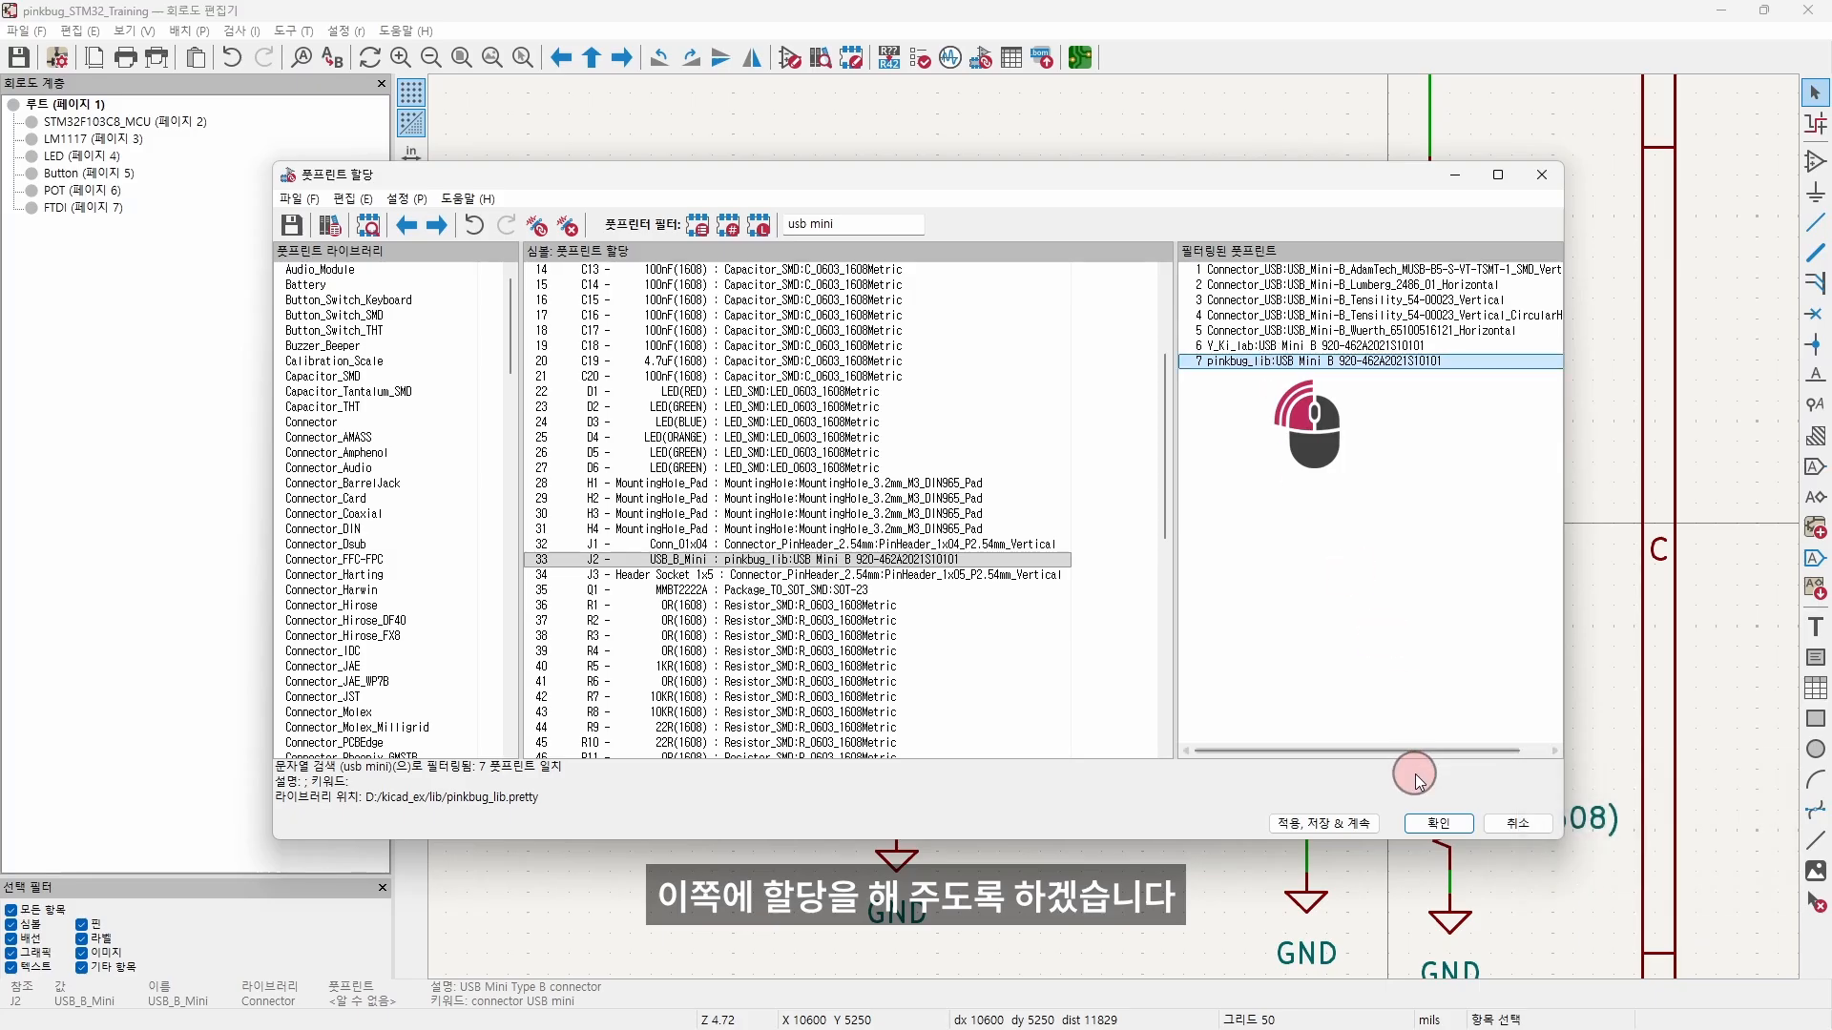
Step: View the assigned USB Mini B footprint and inspect its pads, NPTH holes and silkscreen in 3D
{"action": "right_click", "coordinate": [1294, 363]}
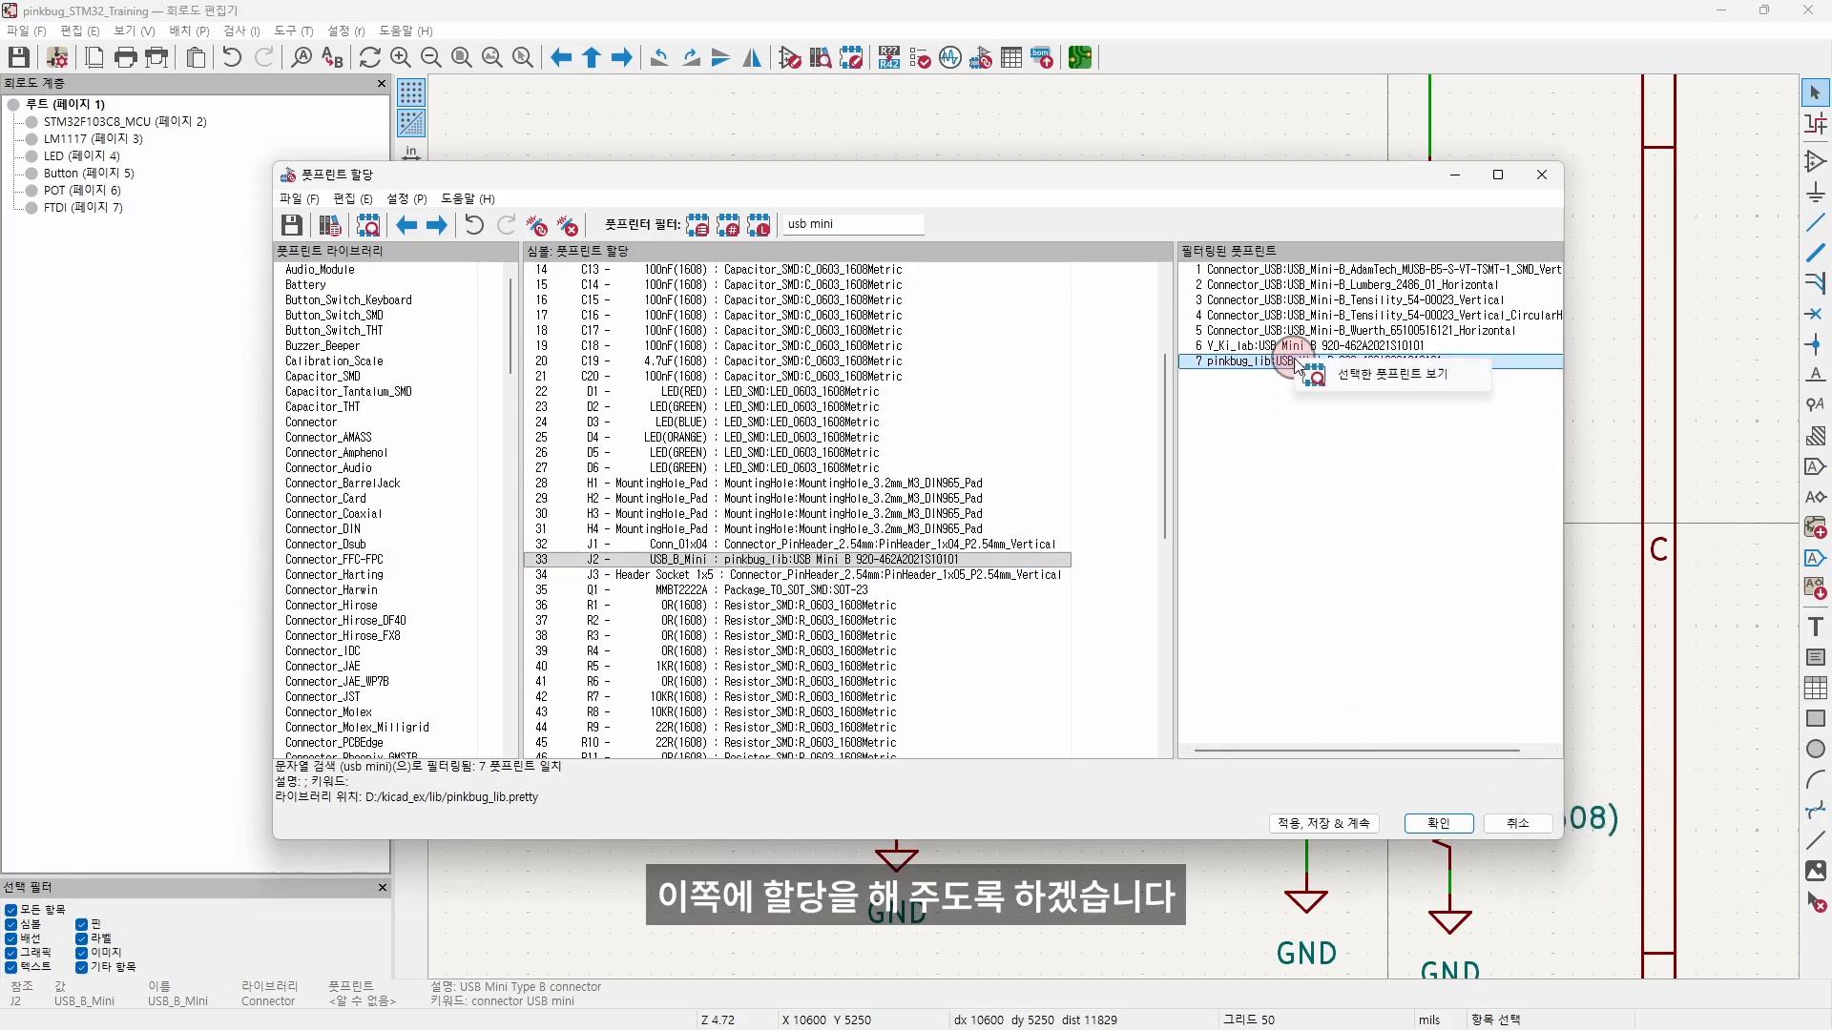
{"action": "left_click", "coordinate": [1355, 387]}
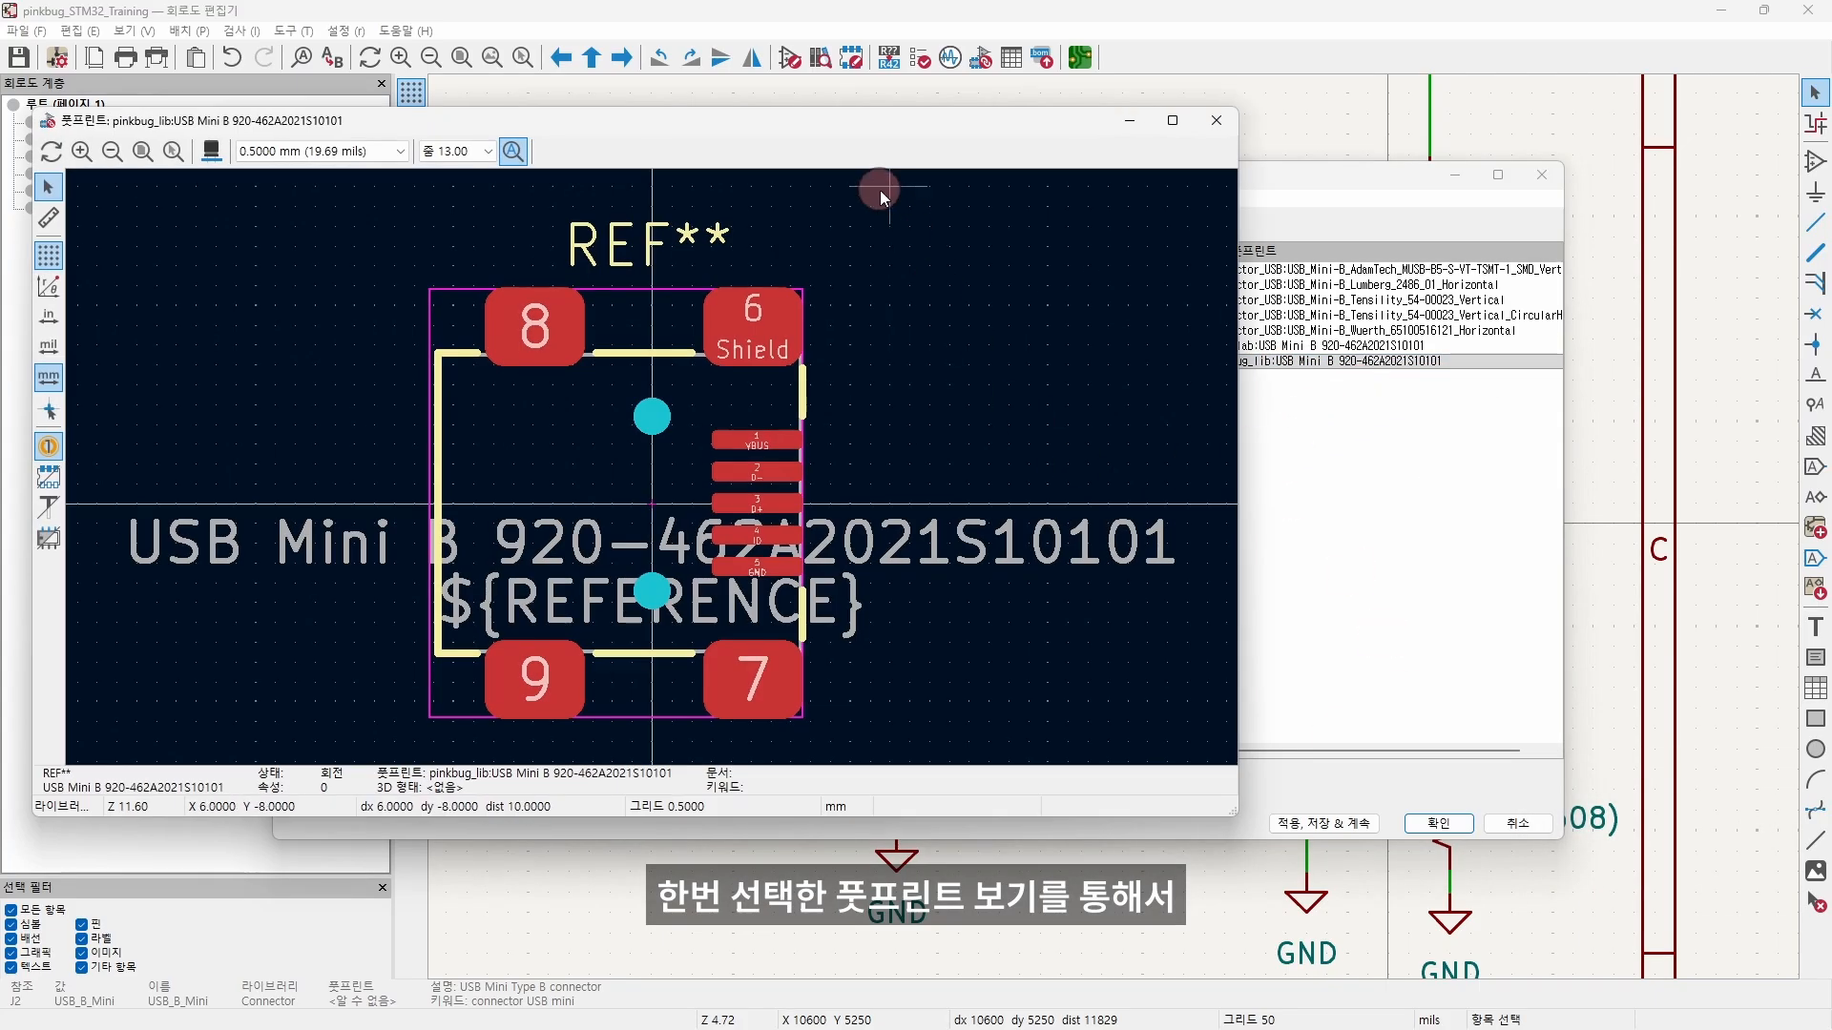
{"action": "left_click_drag", "start_coordinate": [816, 127], "coordinate": [1010, 148]}
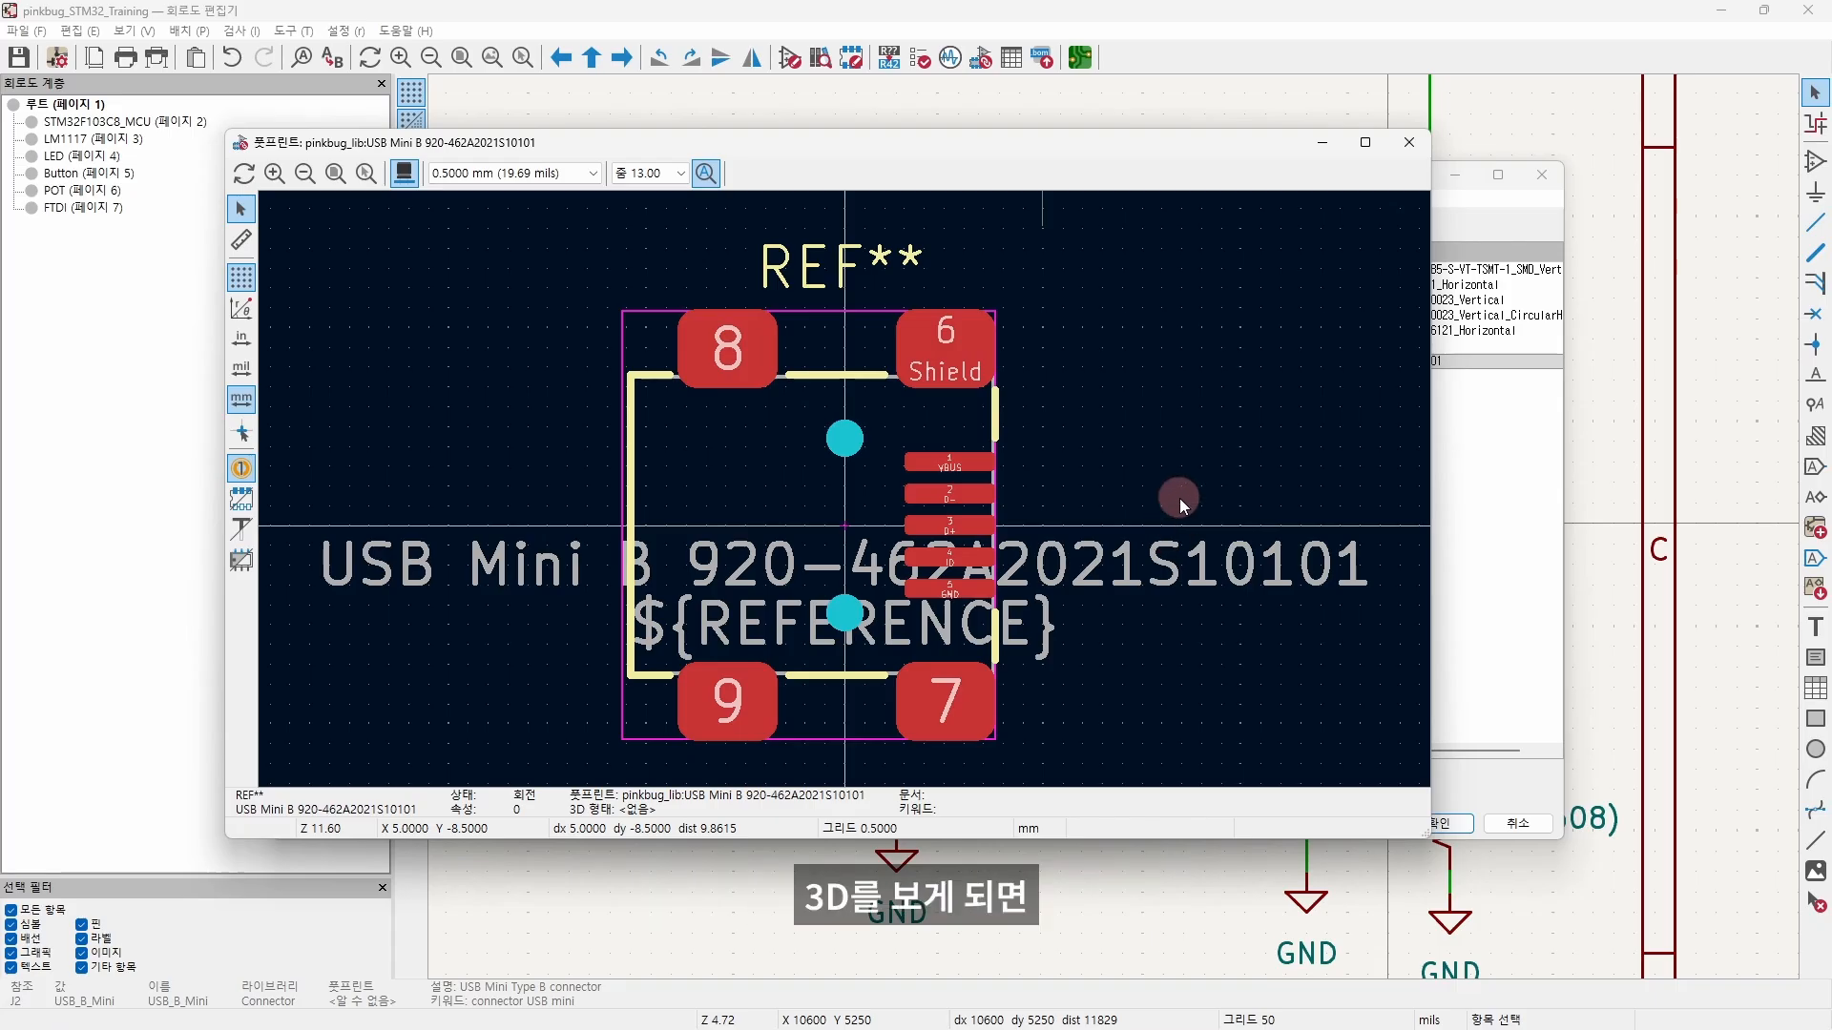
{"action": "key", "text": "alt+3"}
{"action": "left_click_drag", "start_coordinate": [906, 675], "coordinate": [946, 568]}
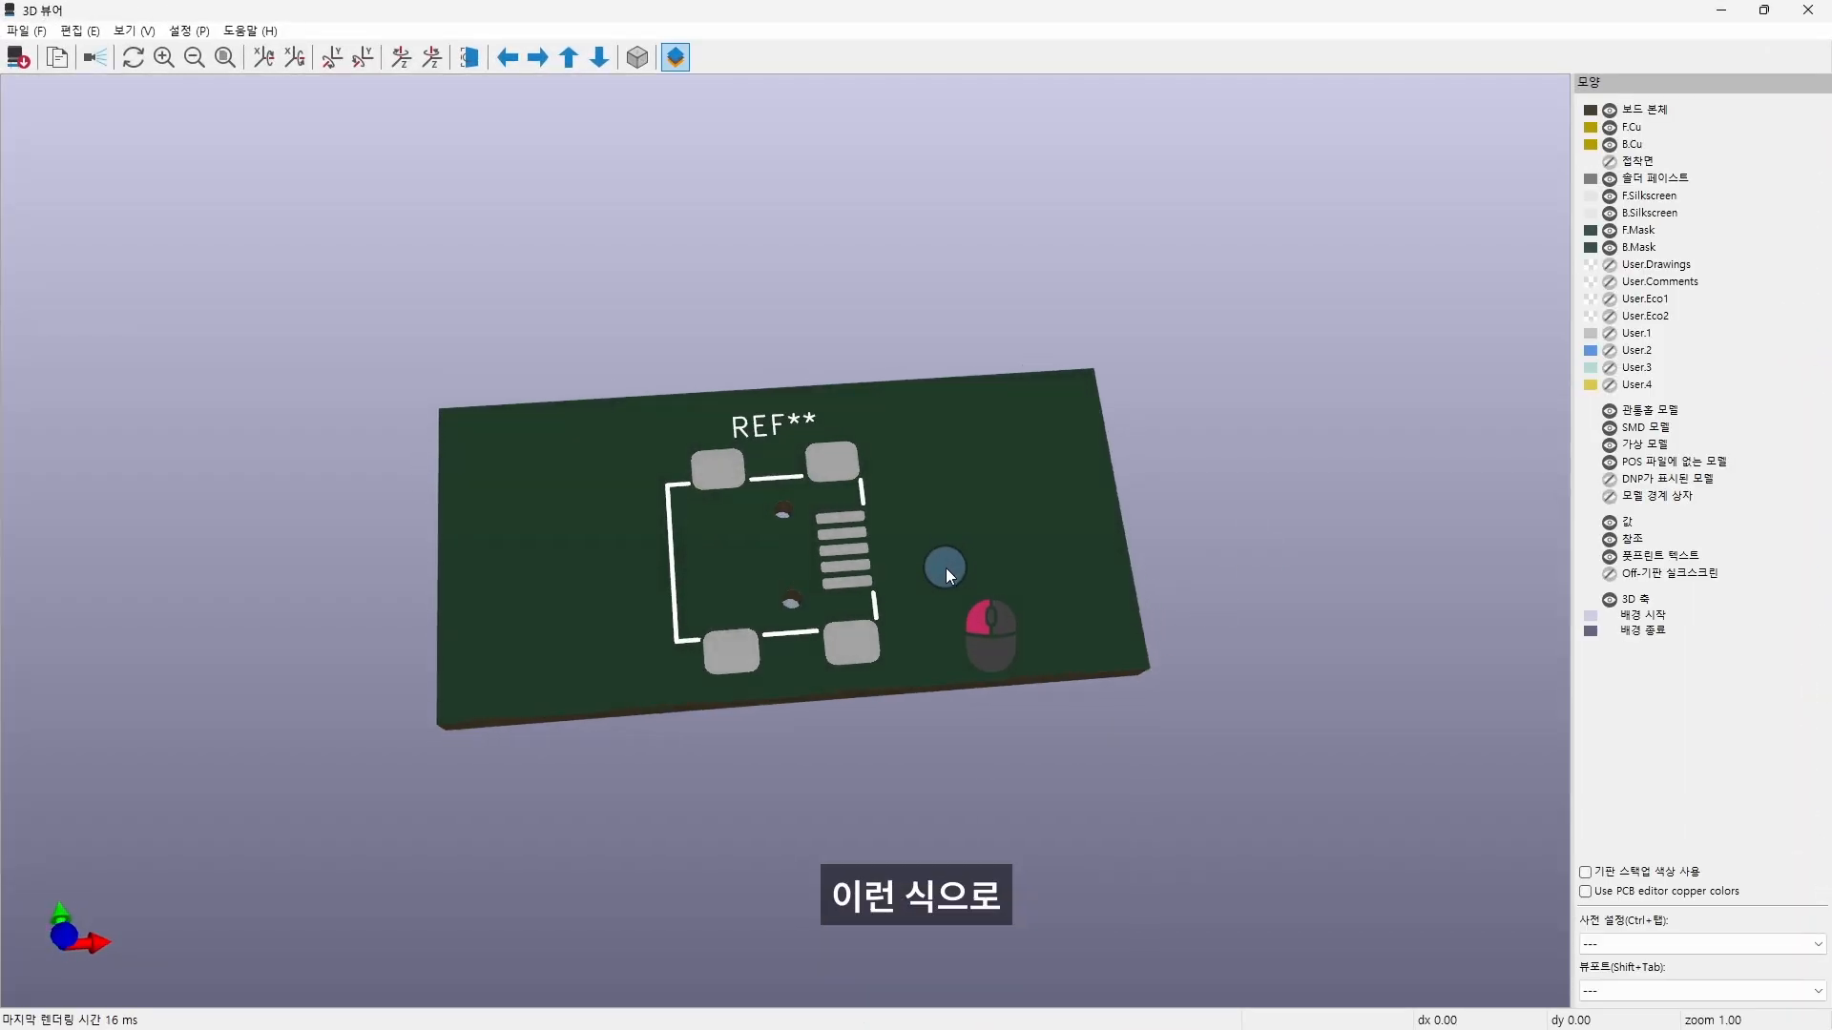
{"action": "scroll", "coordinate": [798, 525], "scroll_direction": "up", "scroll_amount": 5}
{"action": "scroll", "coordinate": [794, 519], "scroll_direction": "up", "scroll_amount": 3}
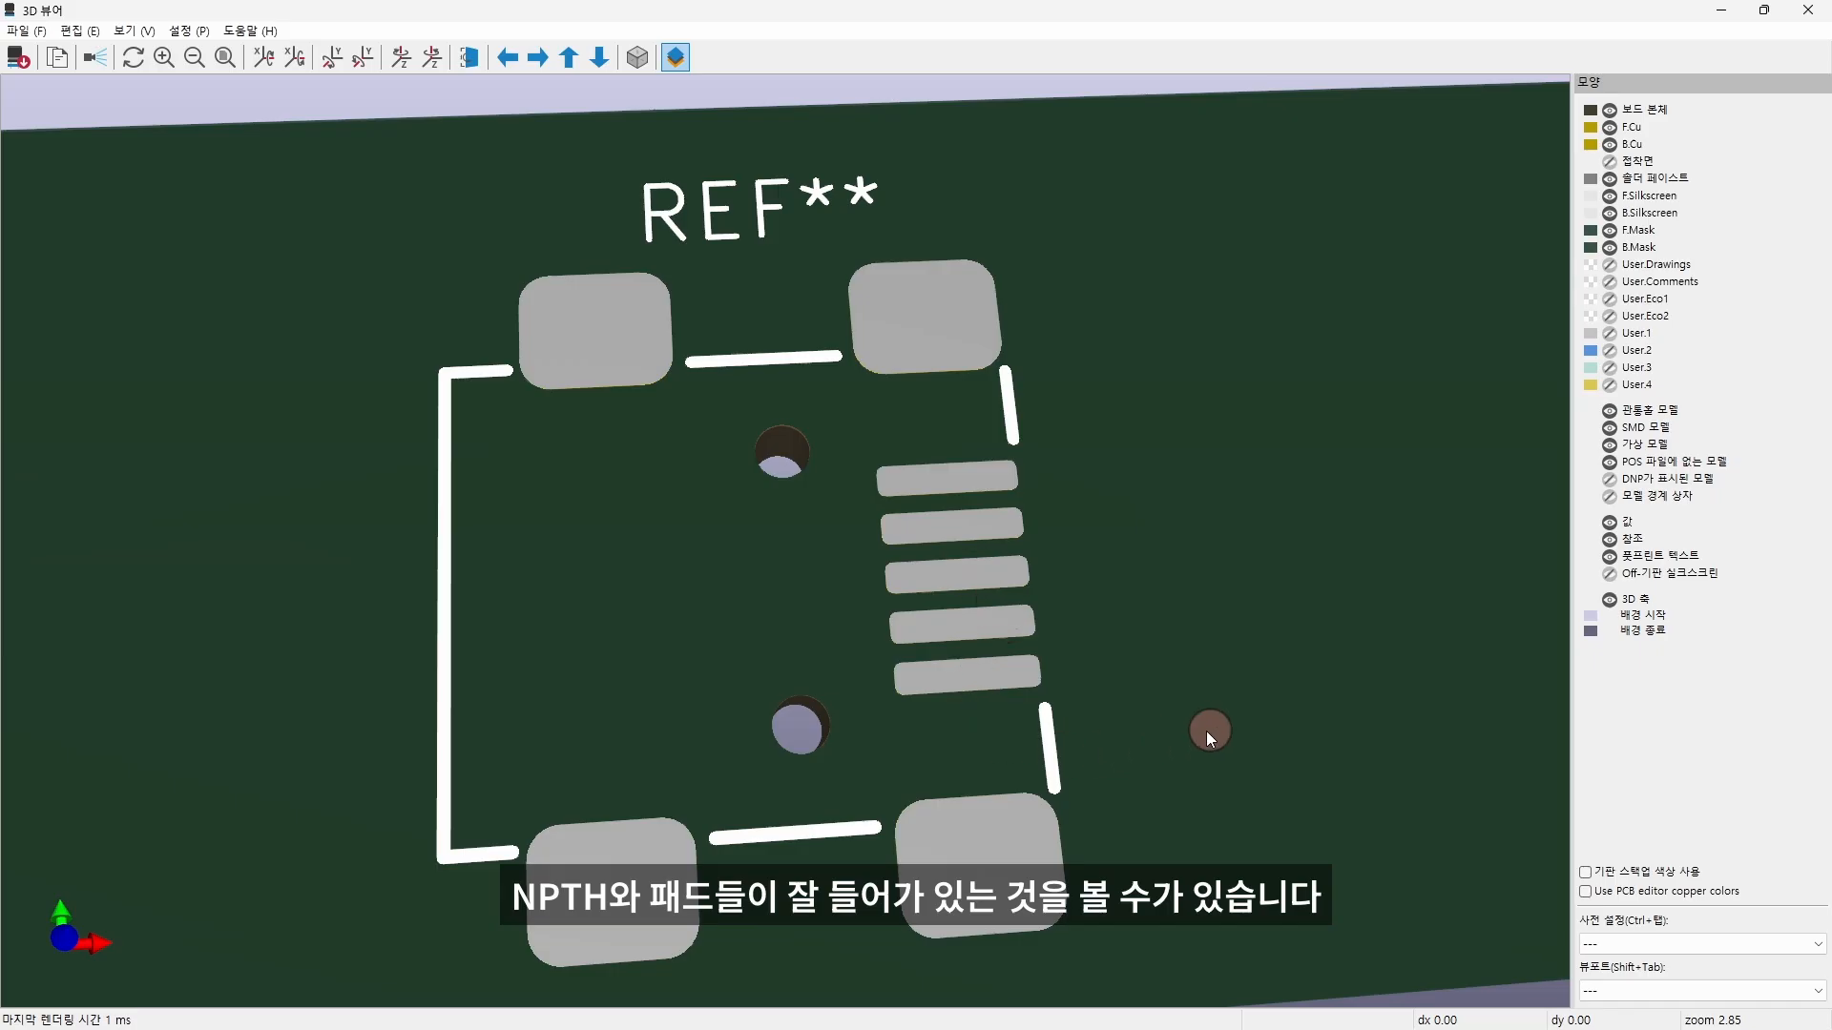
{"action": "left_click_drag", "start_coordinate": [1206, 731], "coordinate": [747, 519]}
{"action": "scroll", "coordinate": [747, 519], "scroll_direction": "down", "scroll_amount": 4}
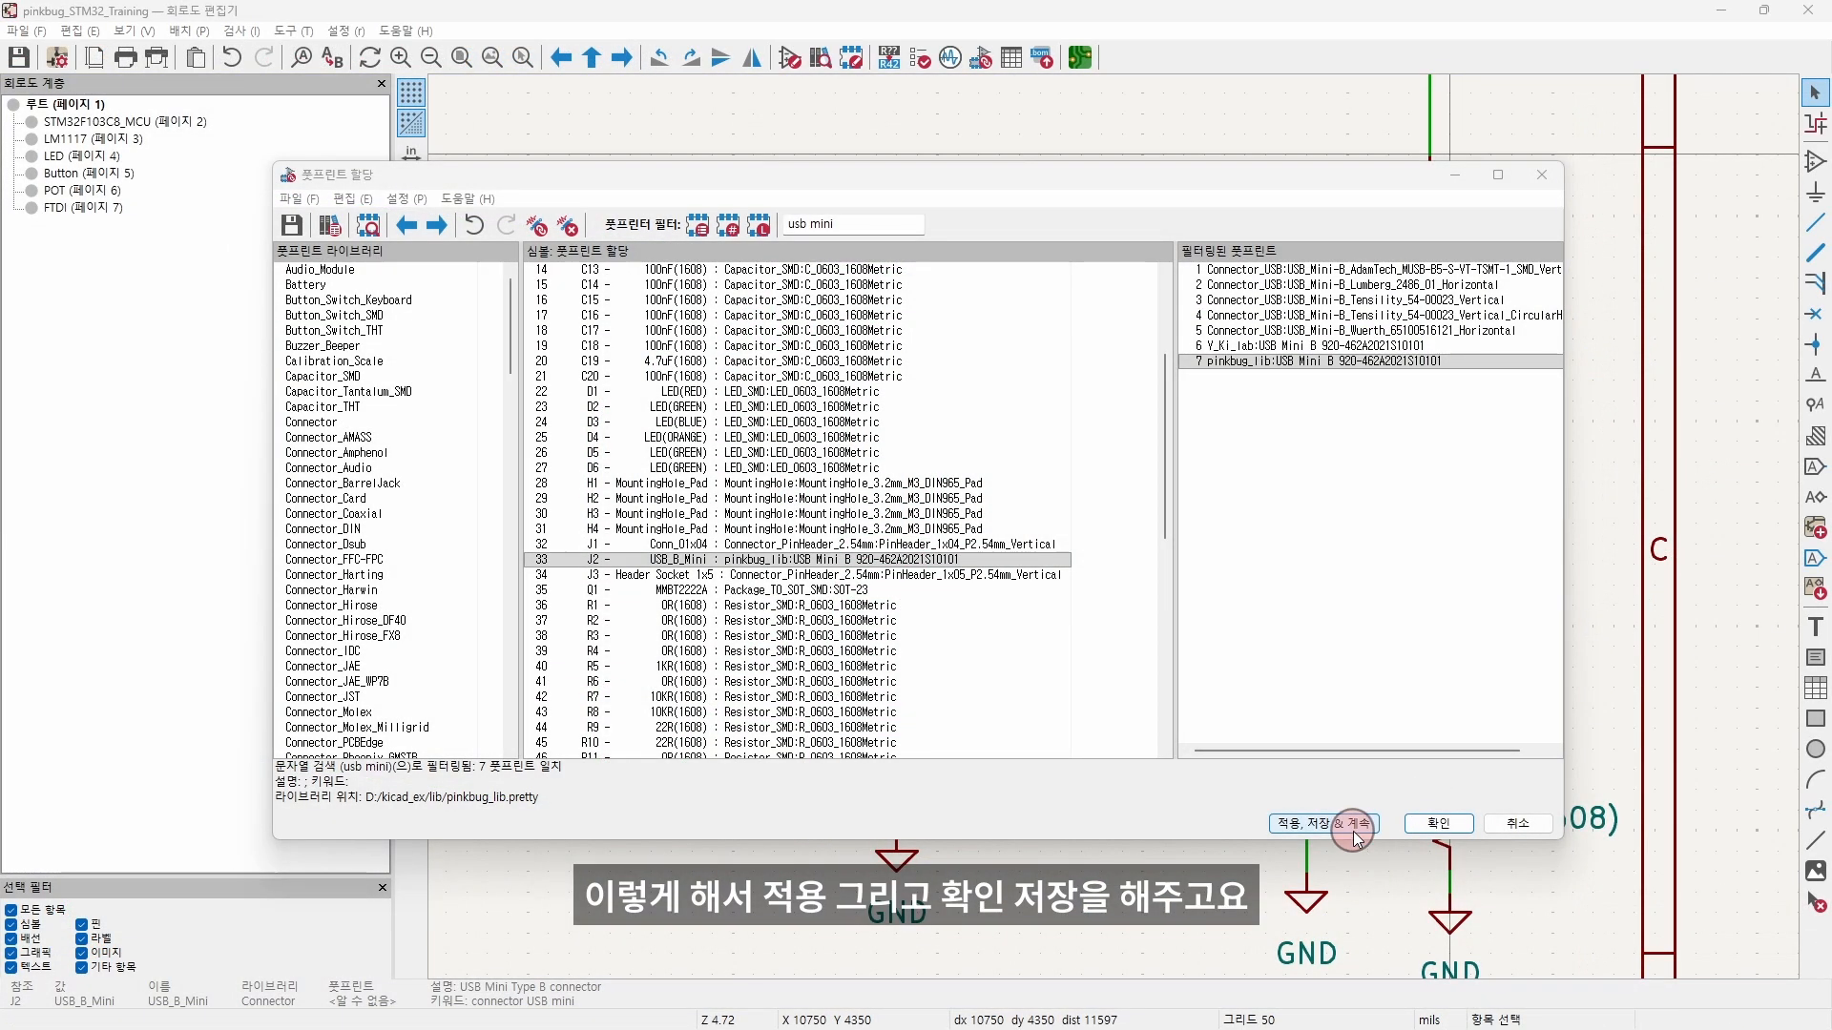
Step: Apply the footprint assignment for J2 and save the schematic
{"action": "left_click", "coordinate": [1355, 838]}
{"action": "left_click", "coordinate": [1438, 823]}
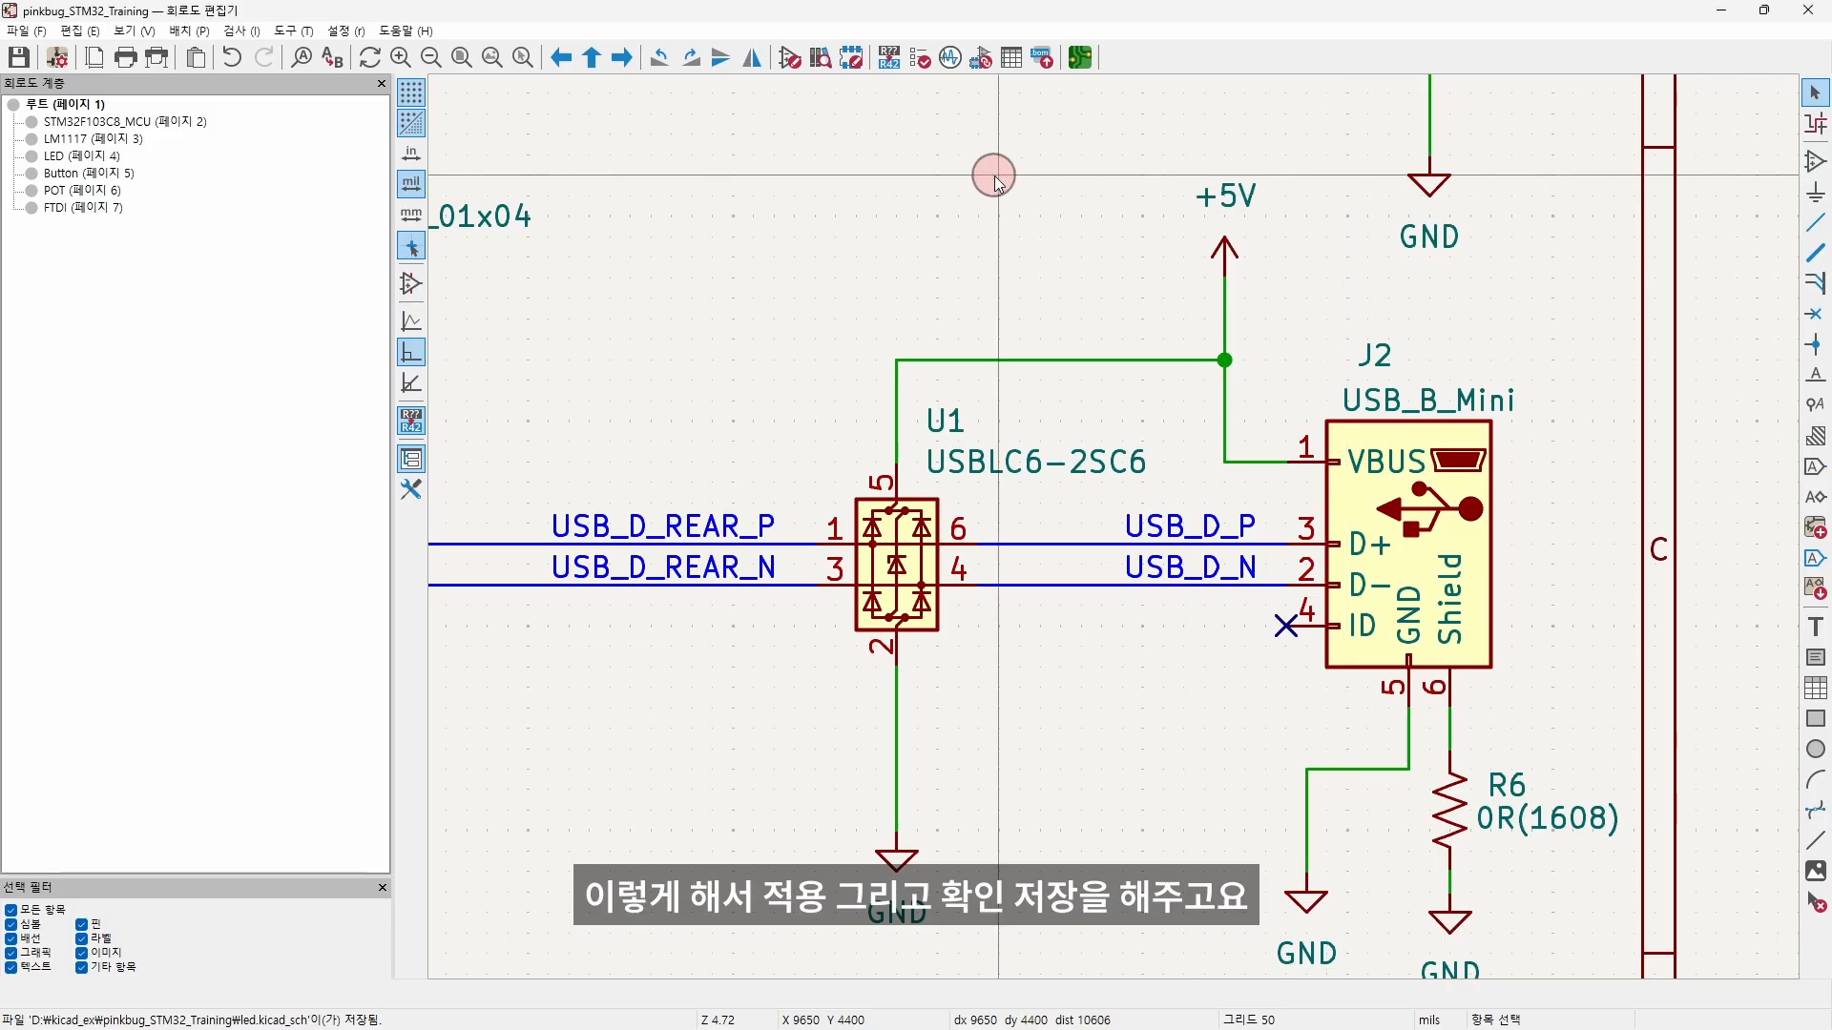
{"action": "key", "text": "ctrl+s"}
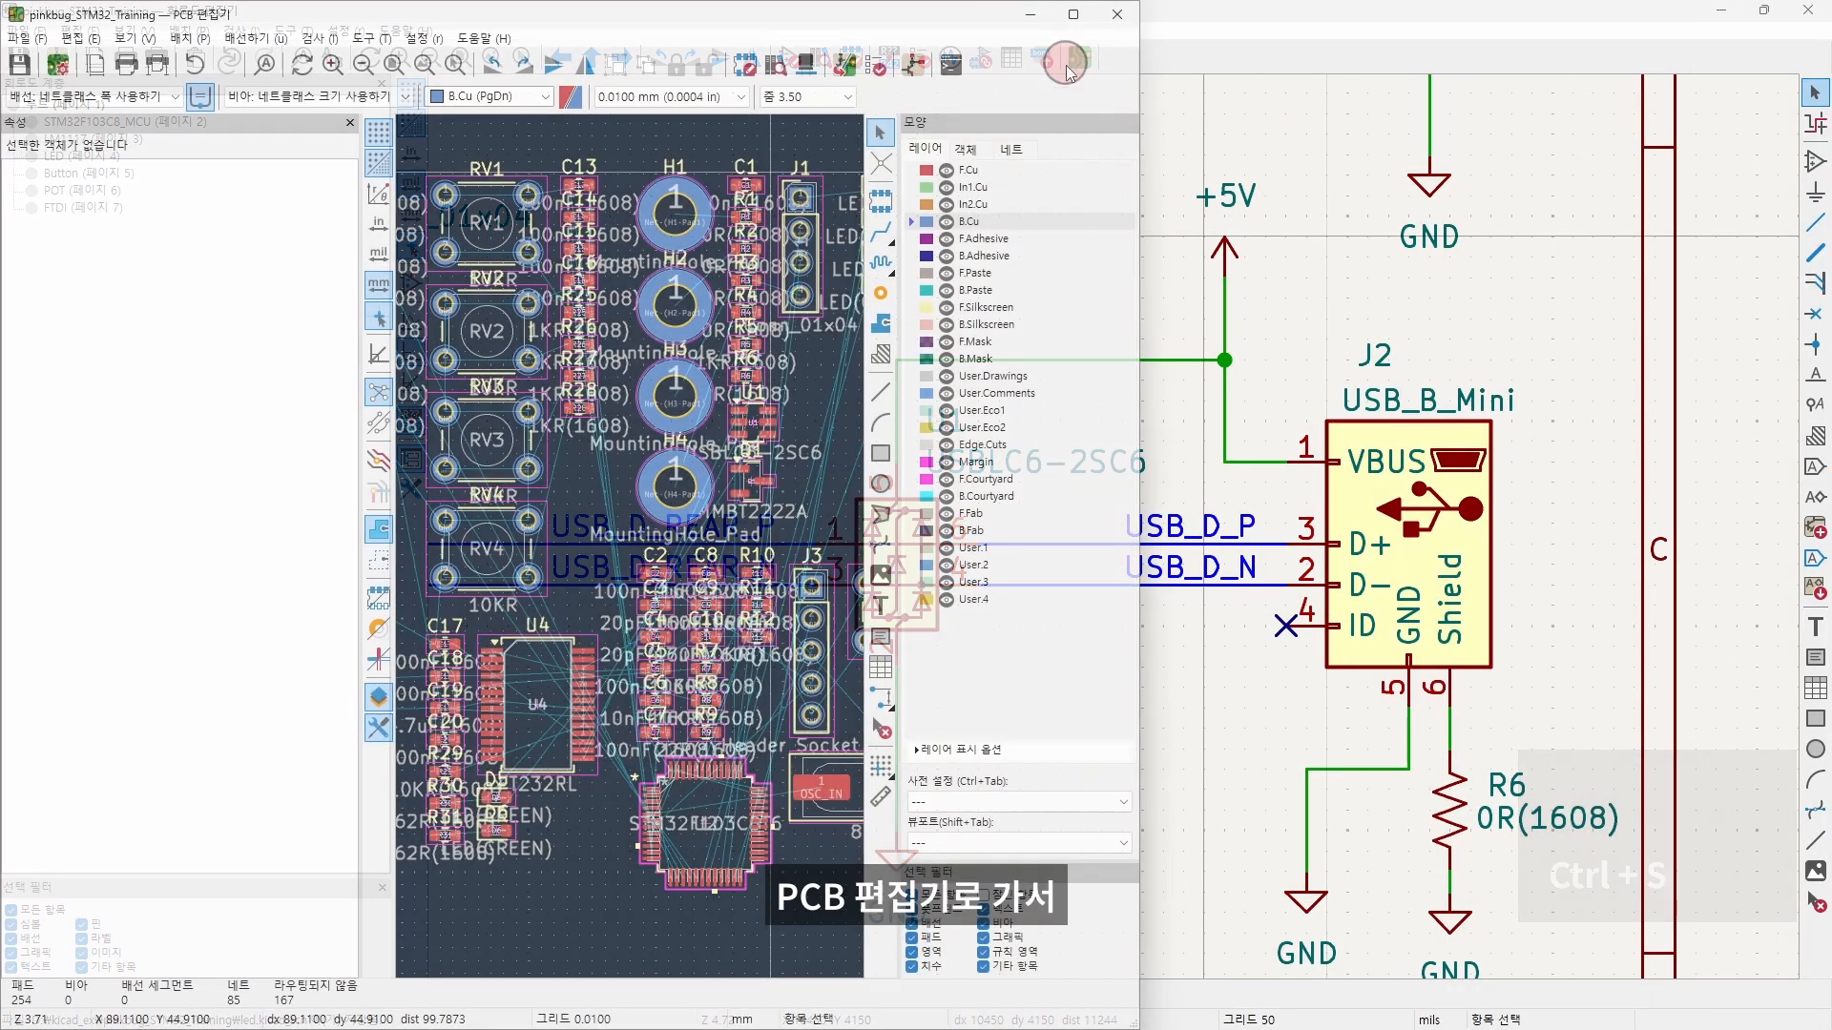
Step: In the PCB editor, update the board from the schematic to add BZ1 and J2, and review the errors reported for RV1 to RV4
{"action": "double_click", "coordinate": [1034, 17]}
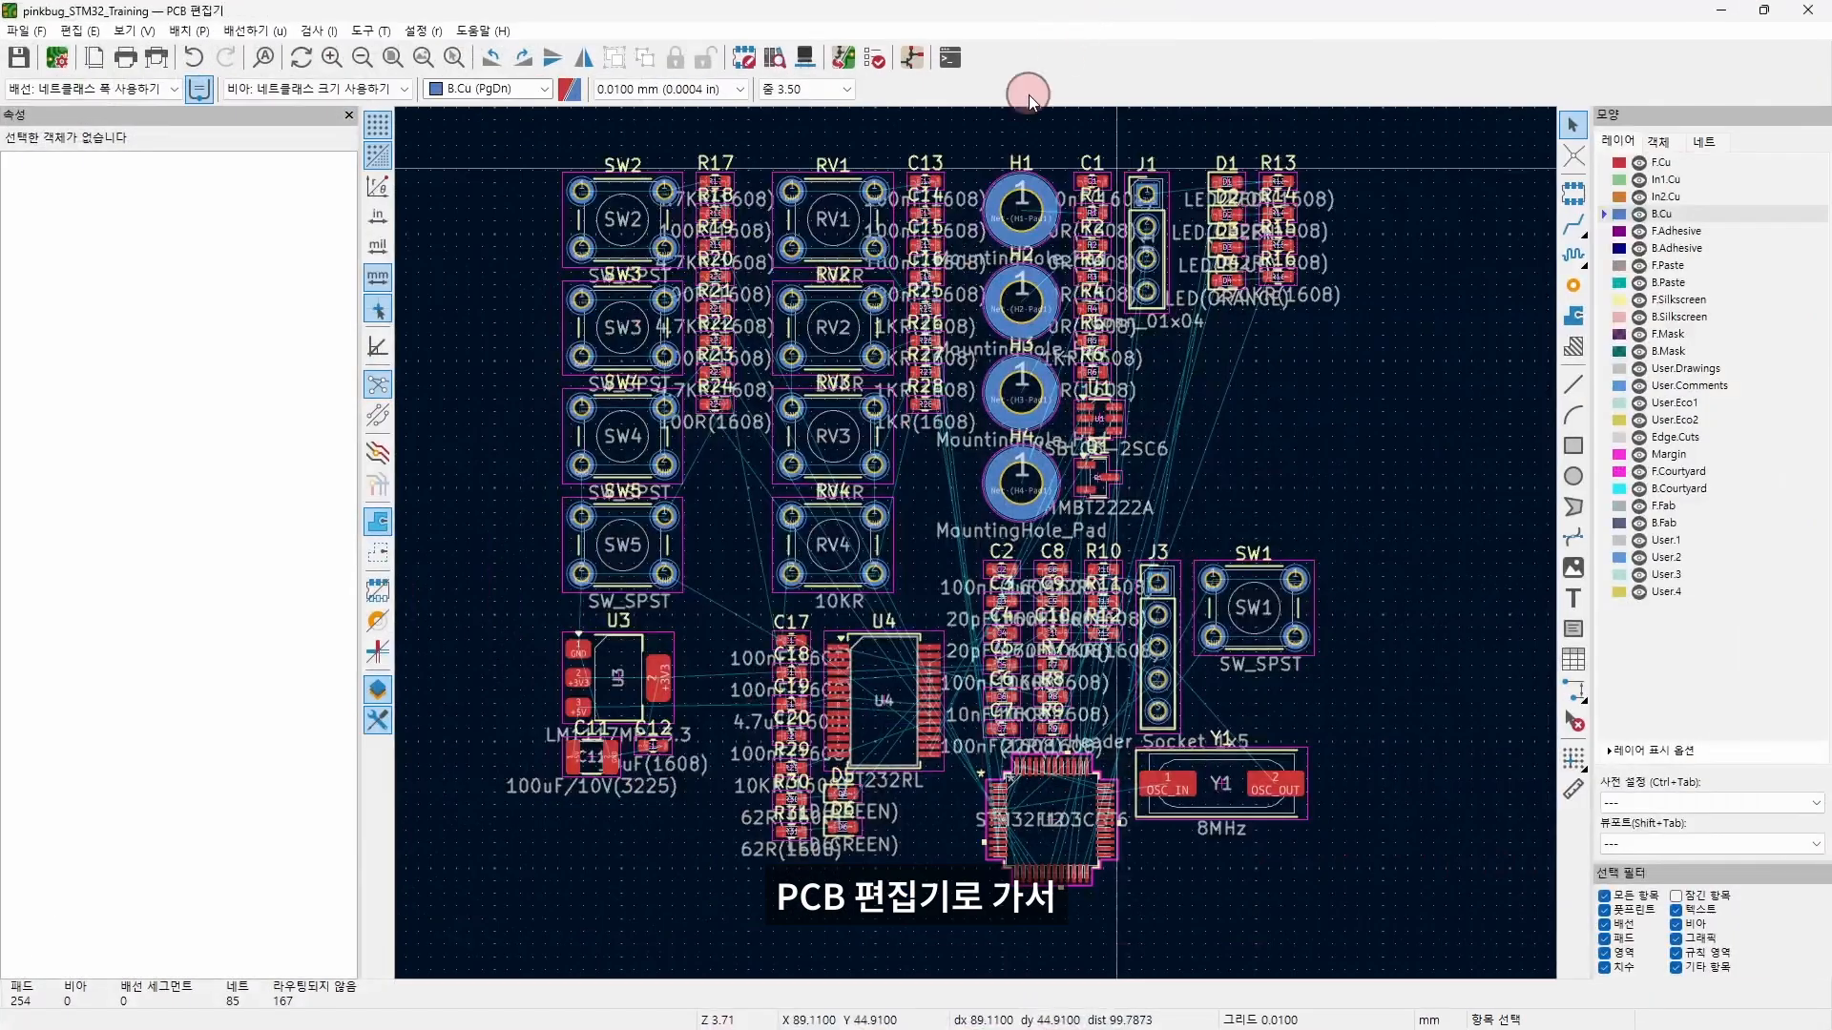
{"action": "left_click", "coordinate": [838, 59]}
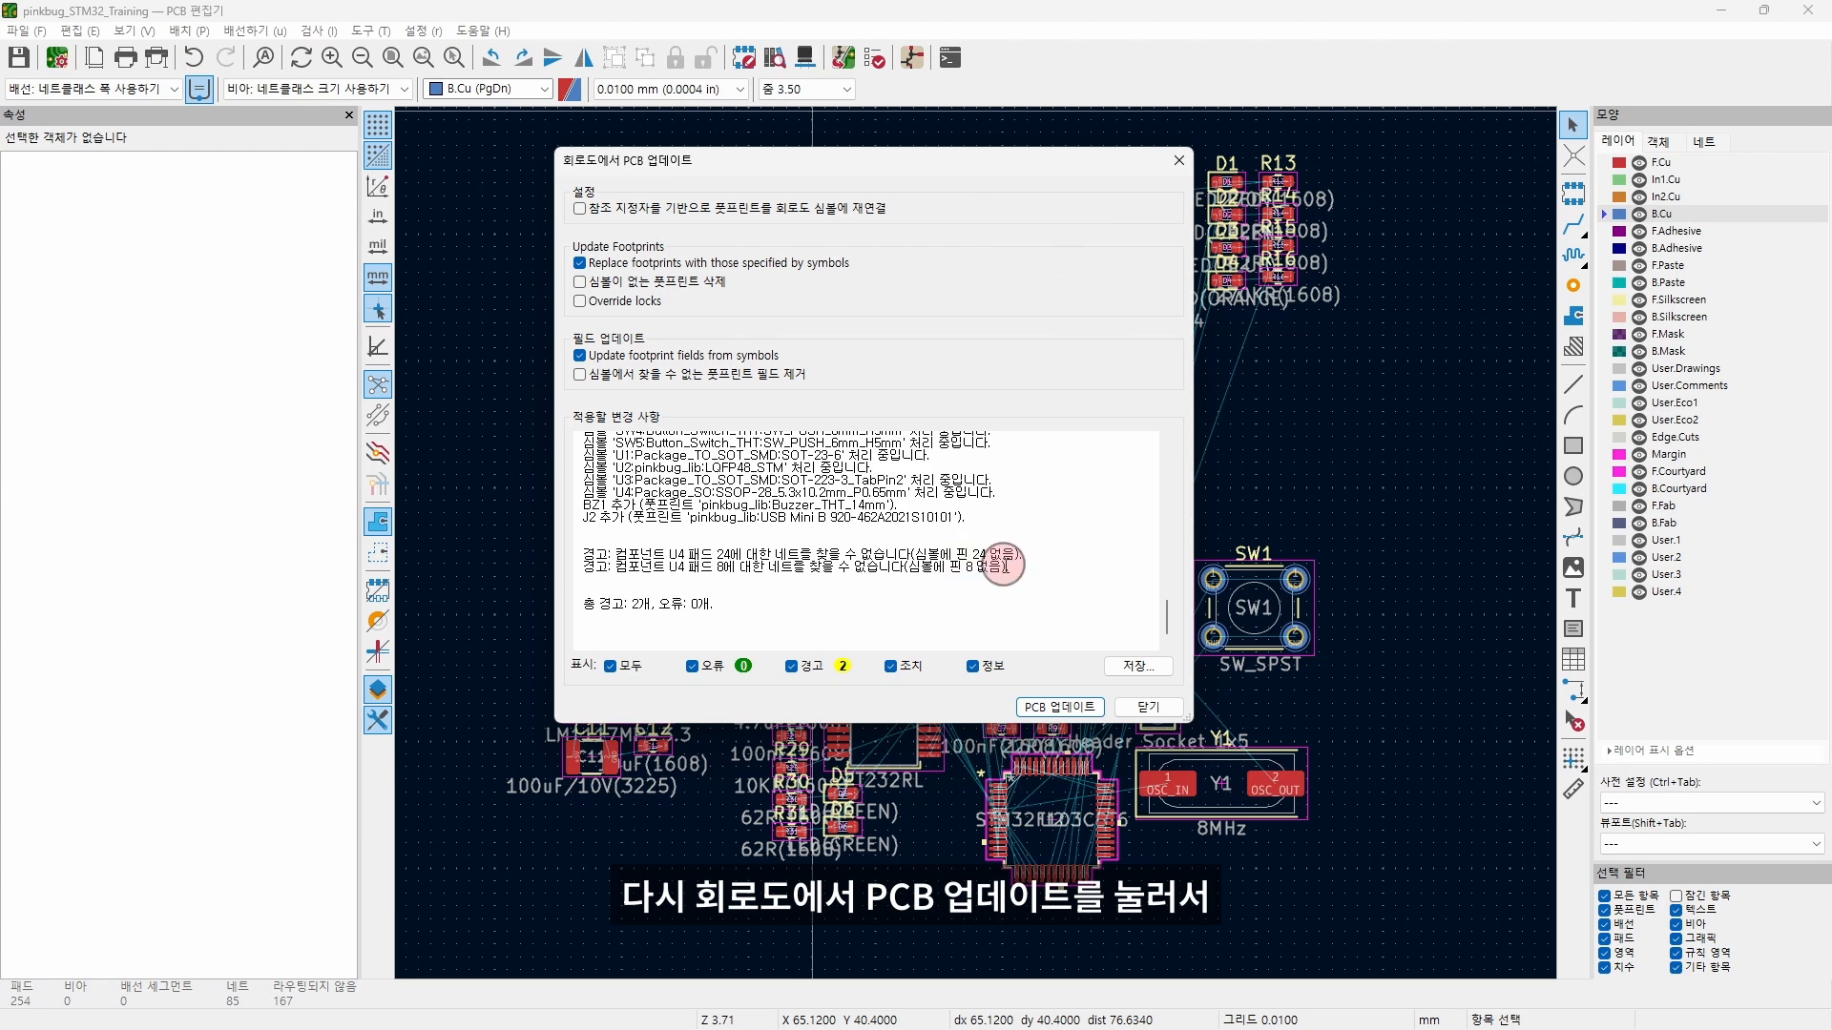
{"action": "left_click", "coordinate": [1059, 709]}
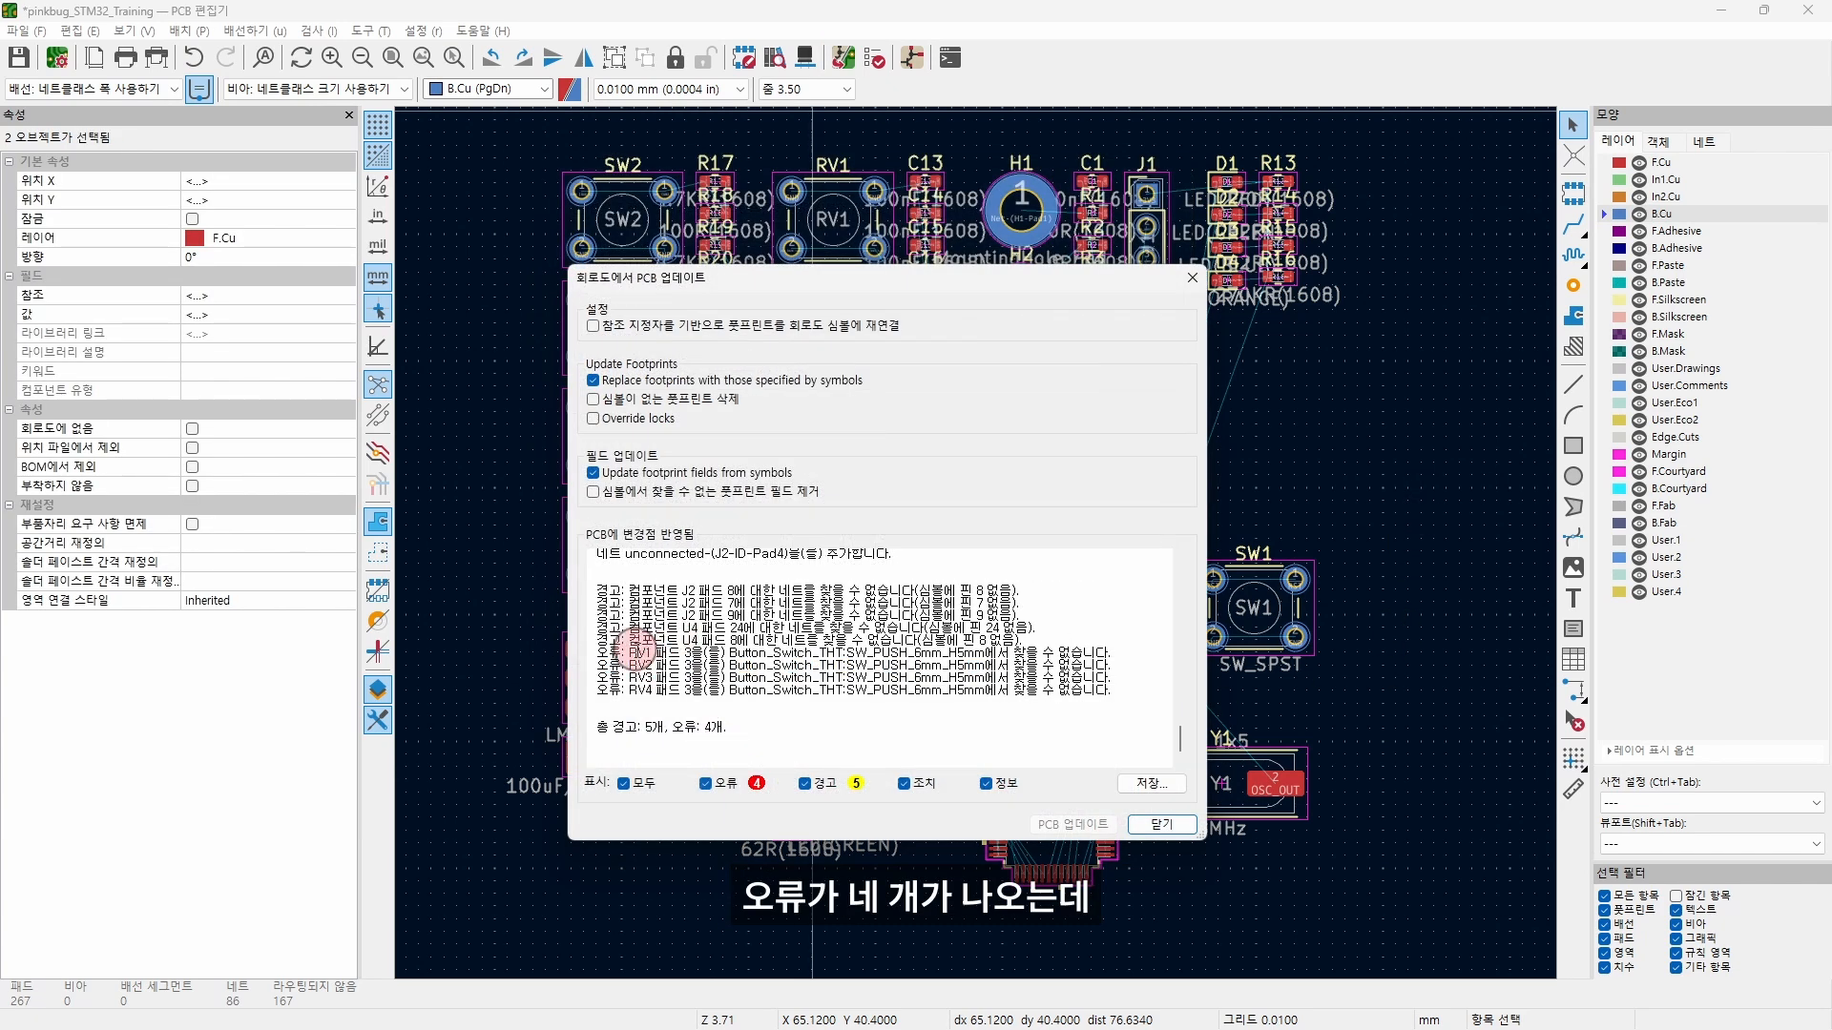
{"action": "left_click_drag", "start_coordinate": [629, 654], "coordinate": [1110, 694]}
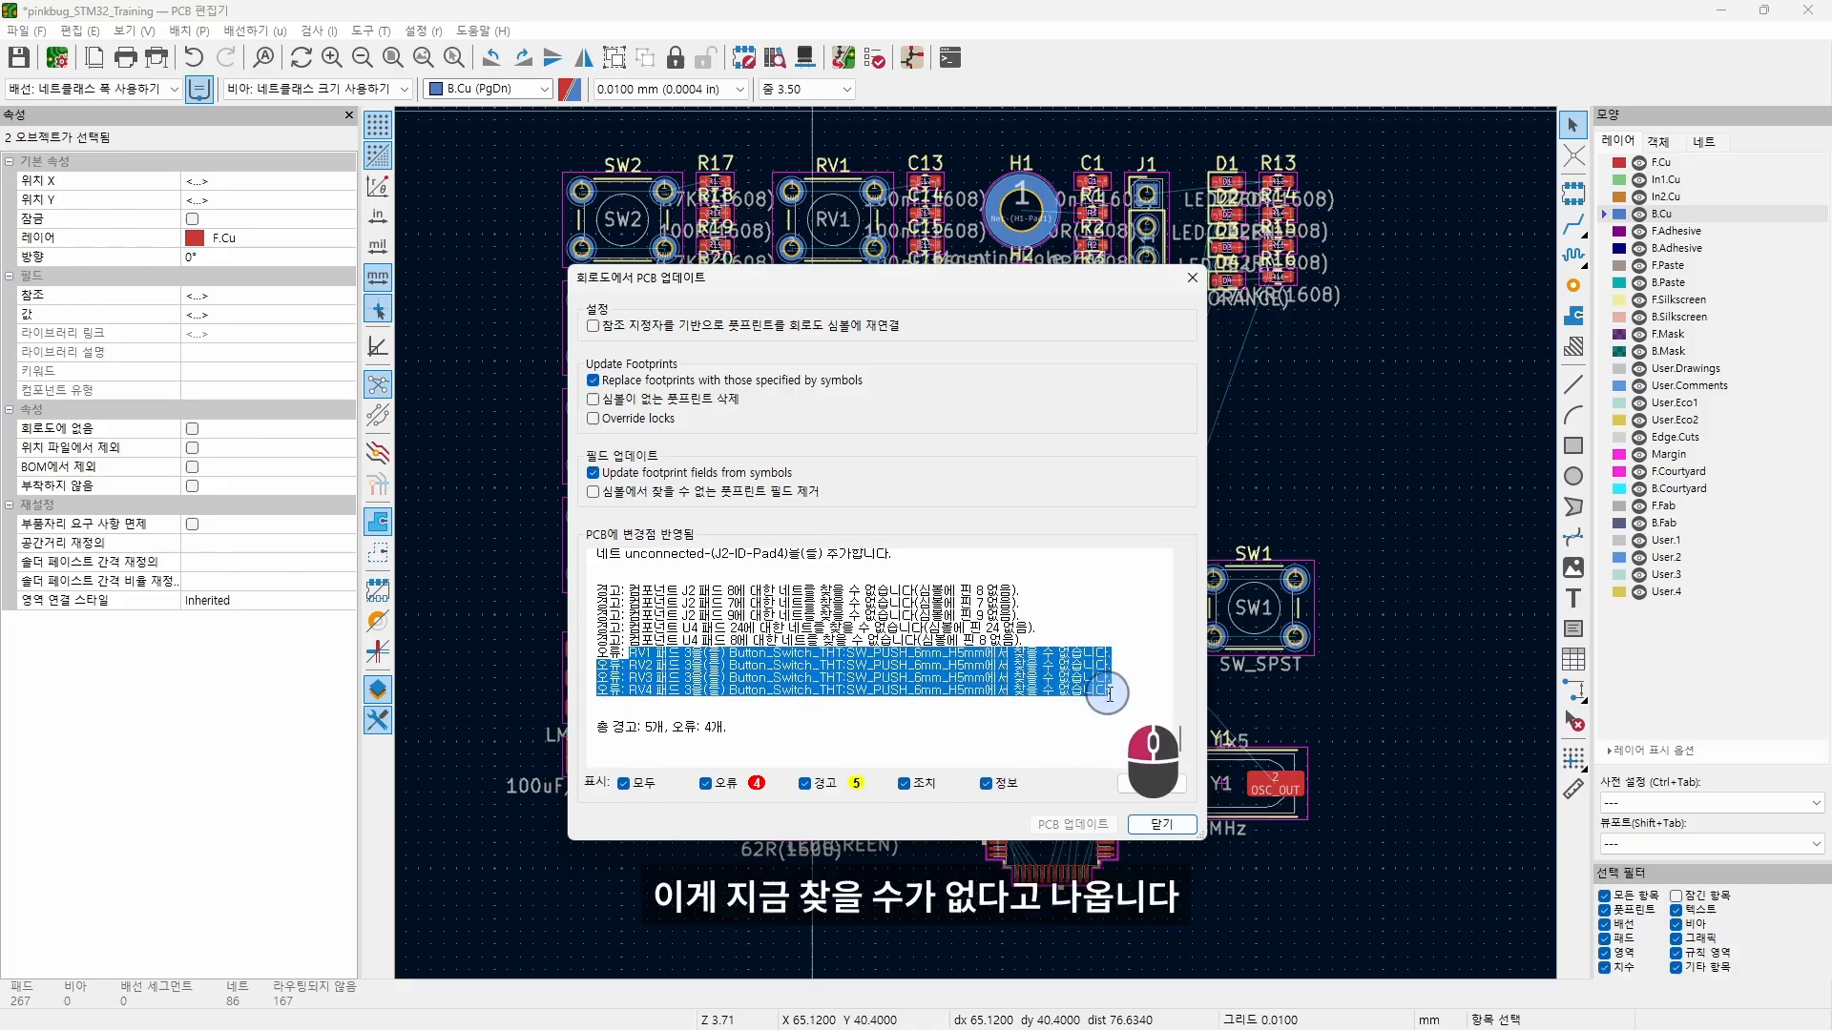
{"action": "left_click", "coordinate": [1164, 824]}
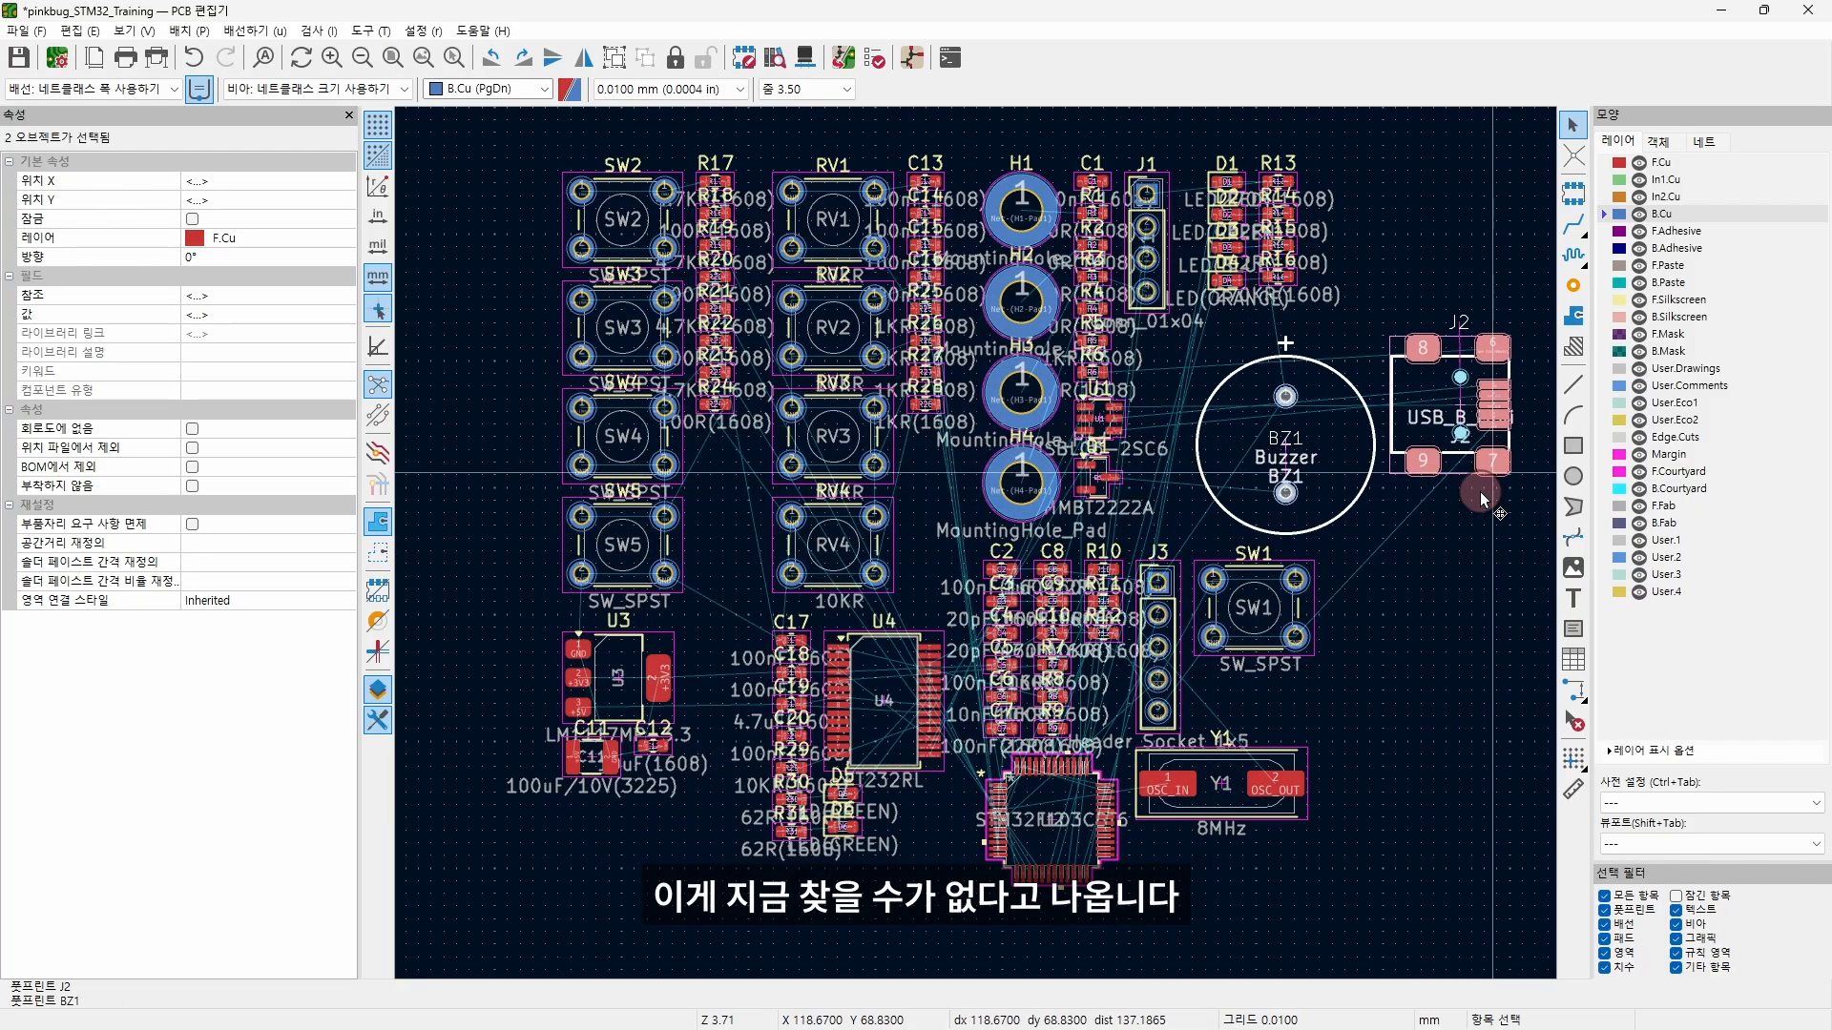
Step: Compare RV1's footprint pads on the board with the pins of its potentiometer symbol on the POT schematic sheet
{"action": "left_click", "coordinate": [830, 238]}
{"action": "scroll", "coordinate": [827, 239], "scroll_direction": "up", "scroll_amount": 2, "text": "ctrl"}
{"action": "scroll", "coordinate": [1116, 260], "scroll_direction": "up", "scroll_amount": 4}
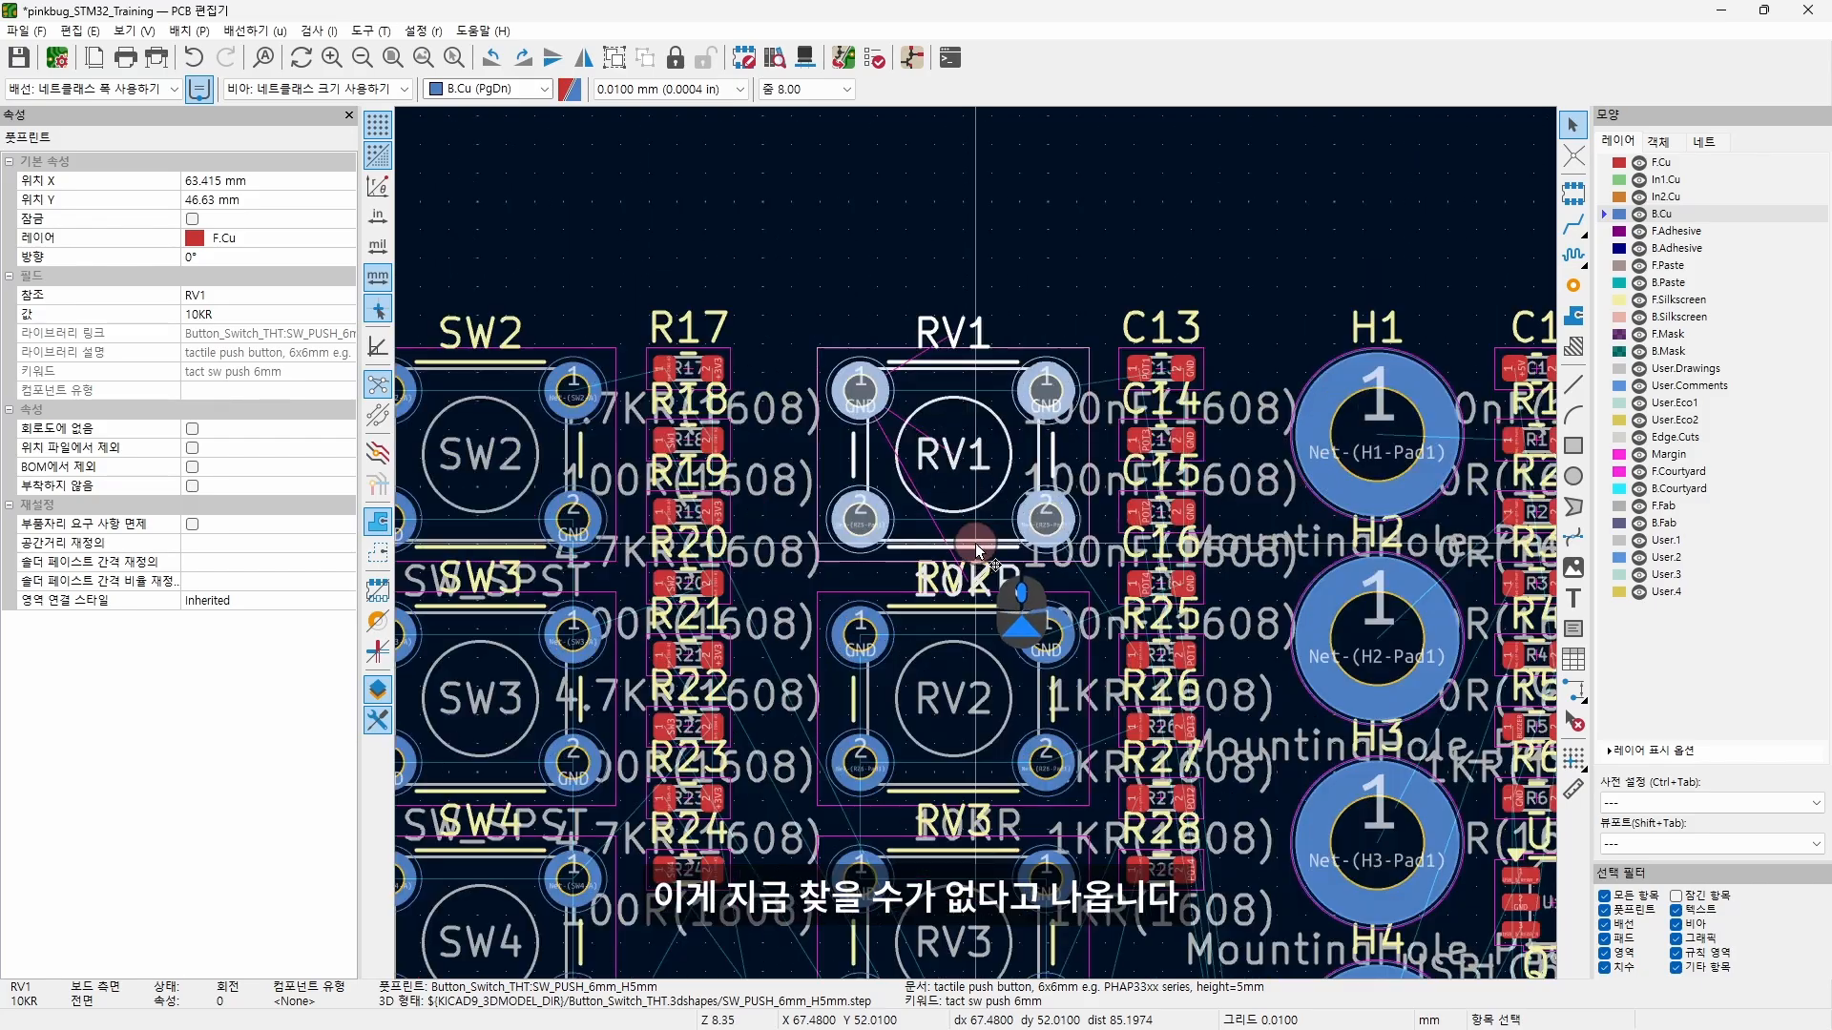
{"action": "left_click", "coordinate": [908, 258]}
{"action": "left_click", "coordinate": [948, 408]}
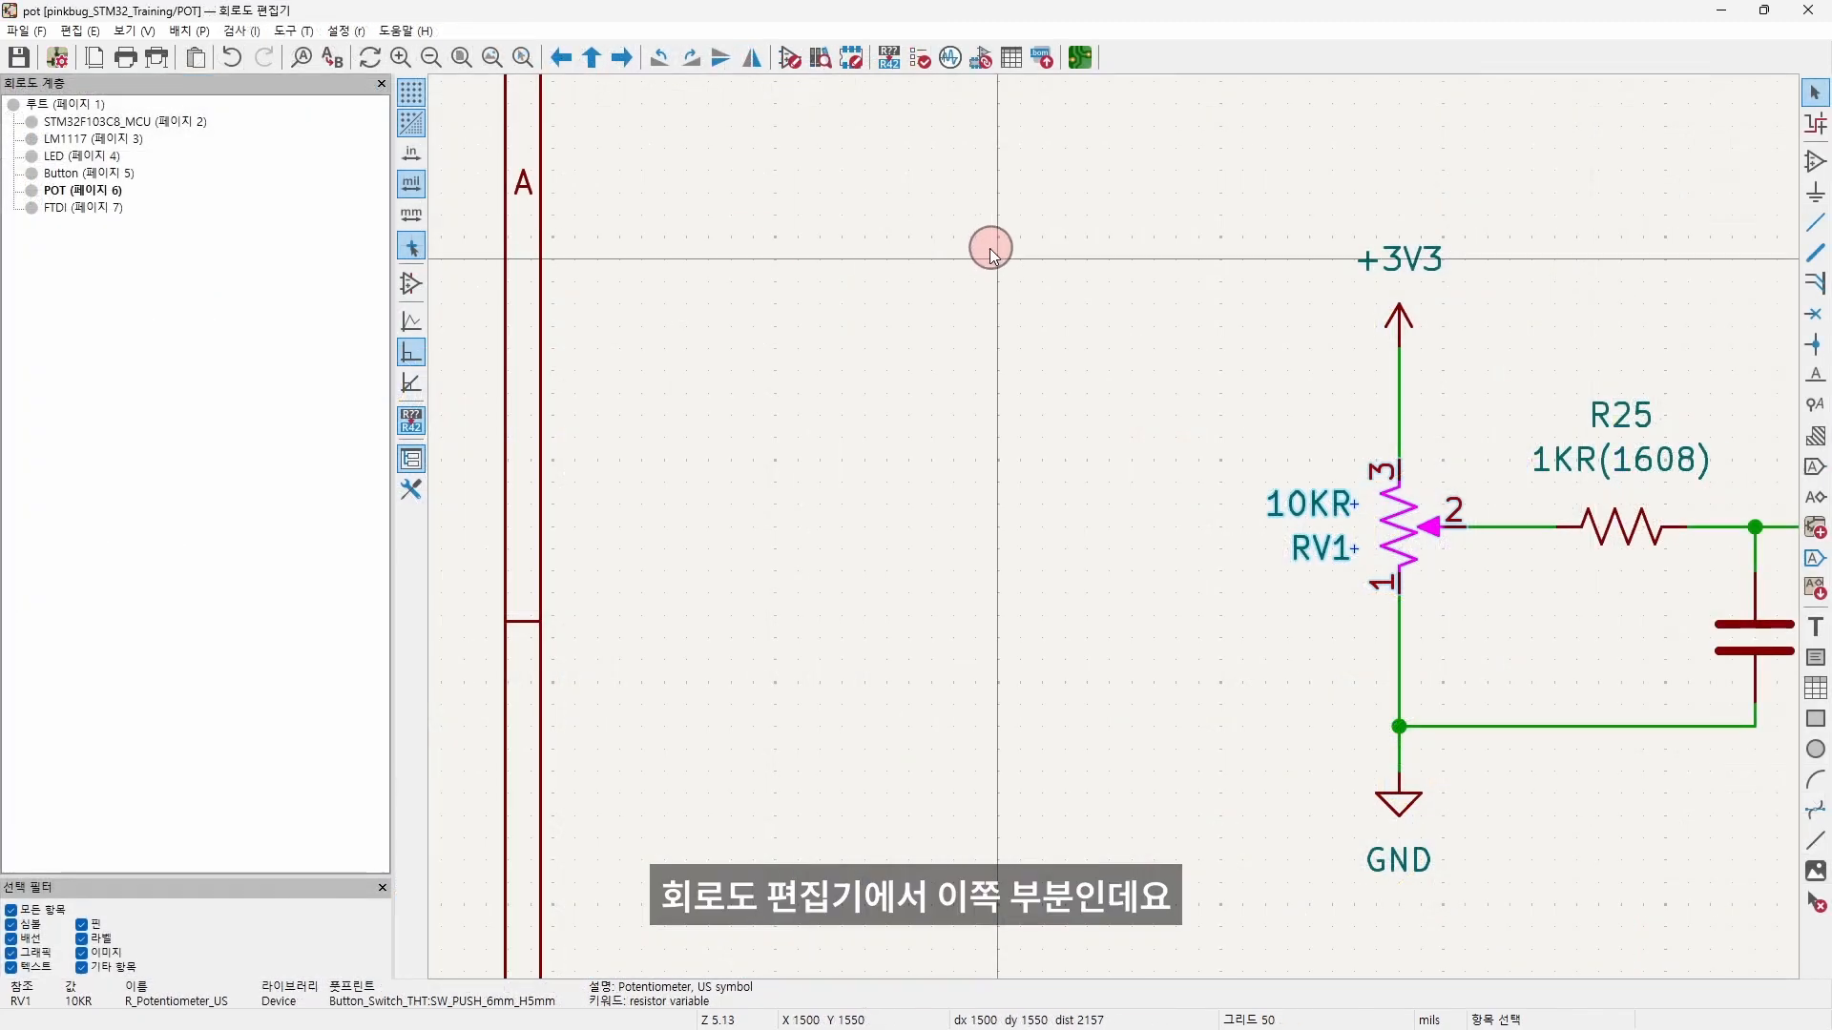
{"action": "left_click", "coordinate": [992, 250]}
{"action": "scroll", "coordinate": [1118, 340], "scroll_direction": "down", "scroll_amount": 1}
{"action": "left_click", "coordinate": [1276, 679]}
{"action": "left_click", "coordinate": [1129, 688]}
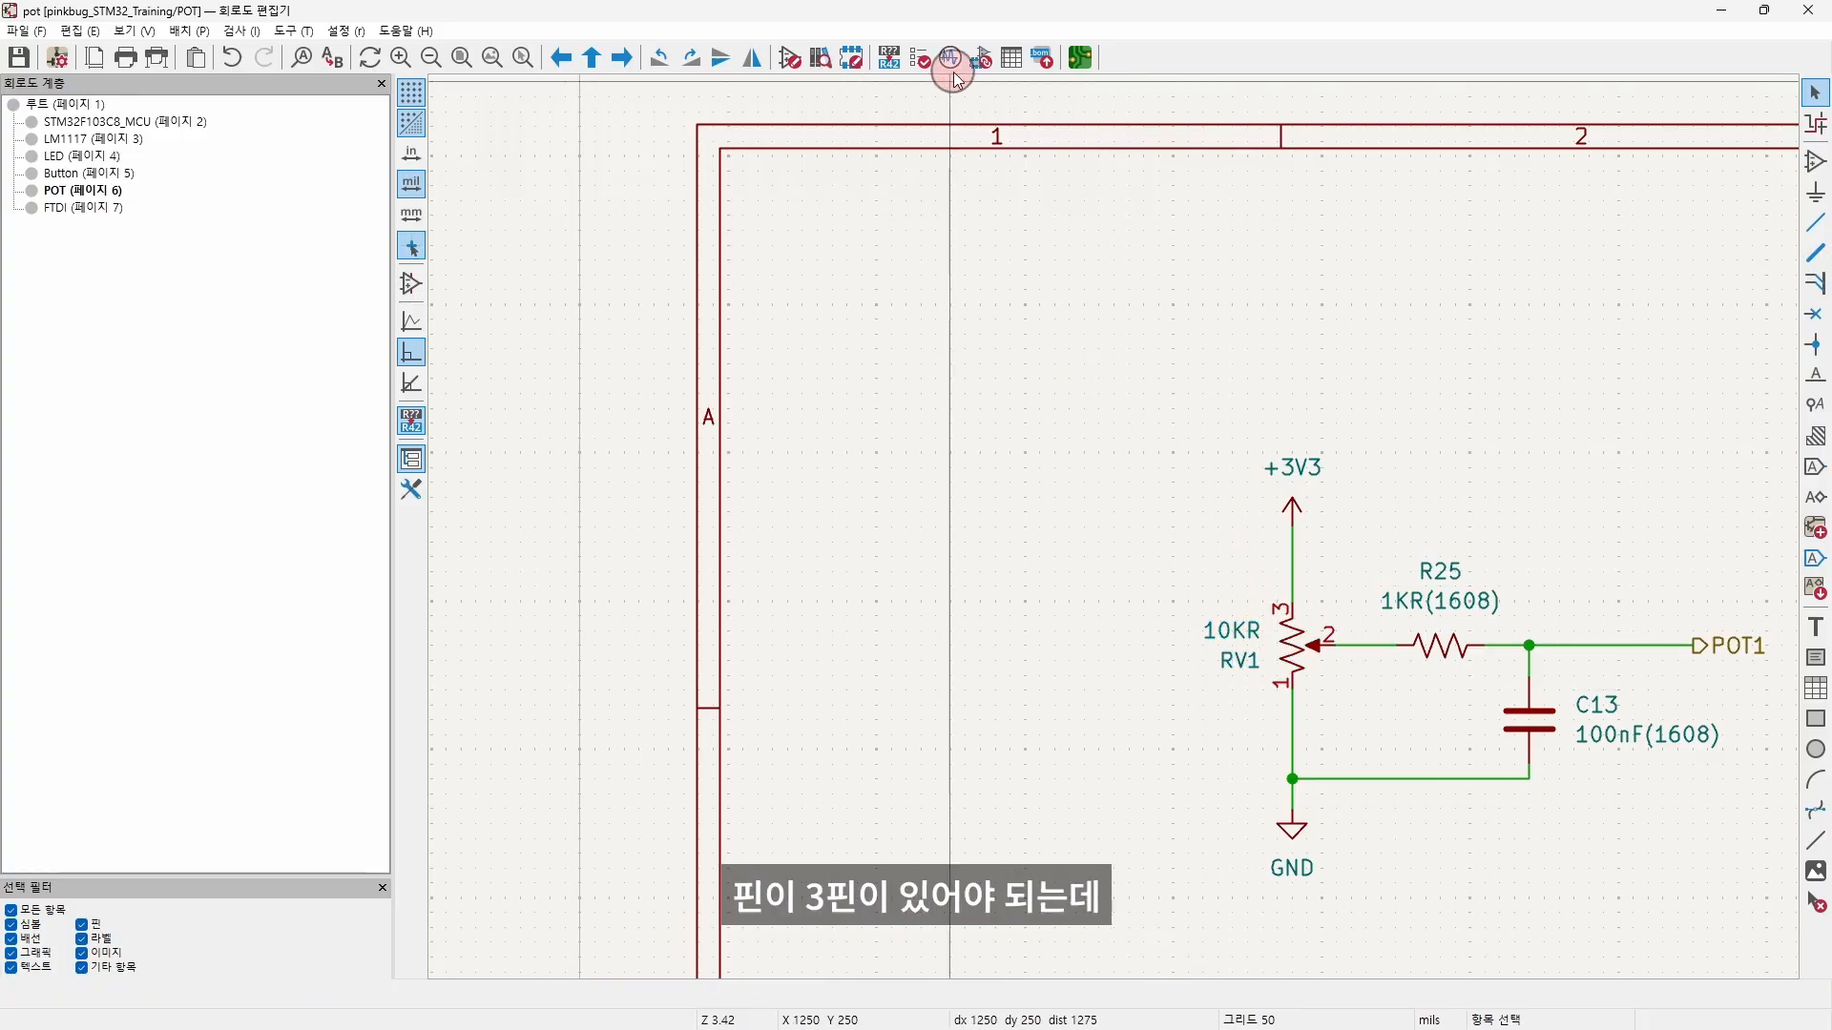
Step: Filter the footprints for "rk09k", assign Potentiometer_THT:Potentiometer_Alps_RK09K_Single_Vertical to RV1 through RV4, and save the schematic
{"action": "left_click", "coordinate": [985, 59]}
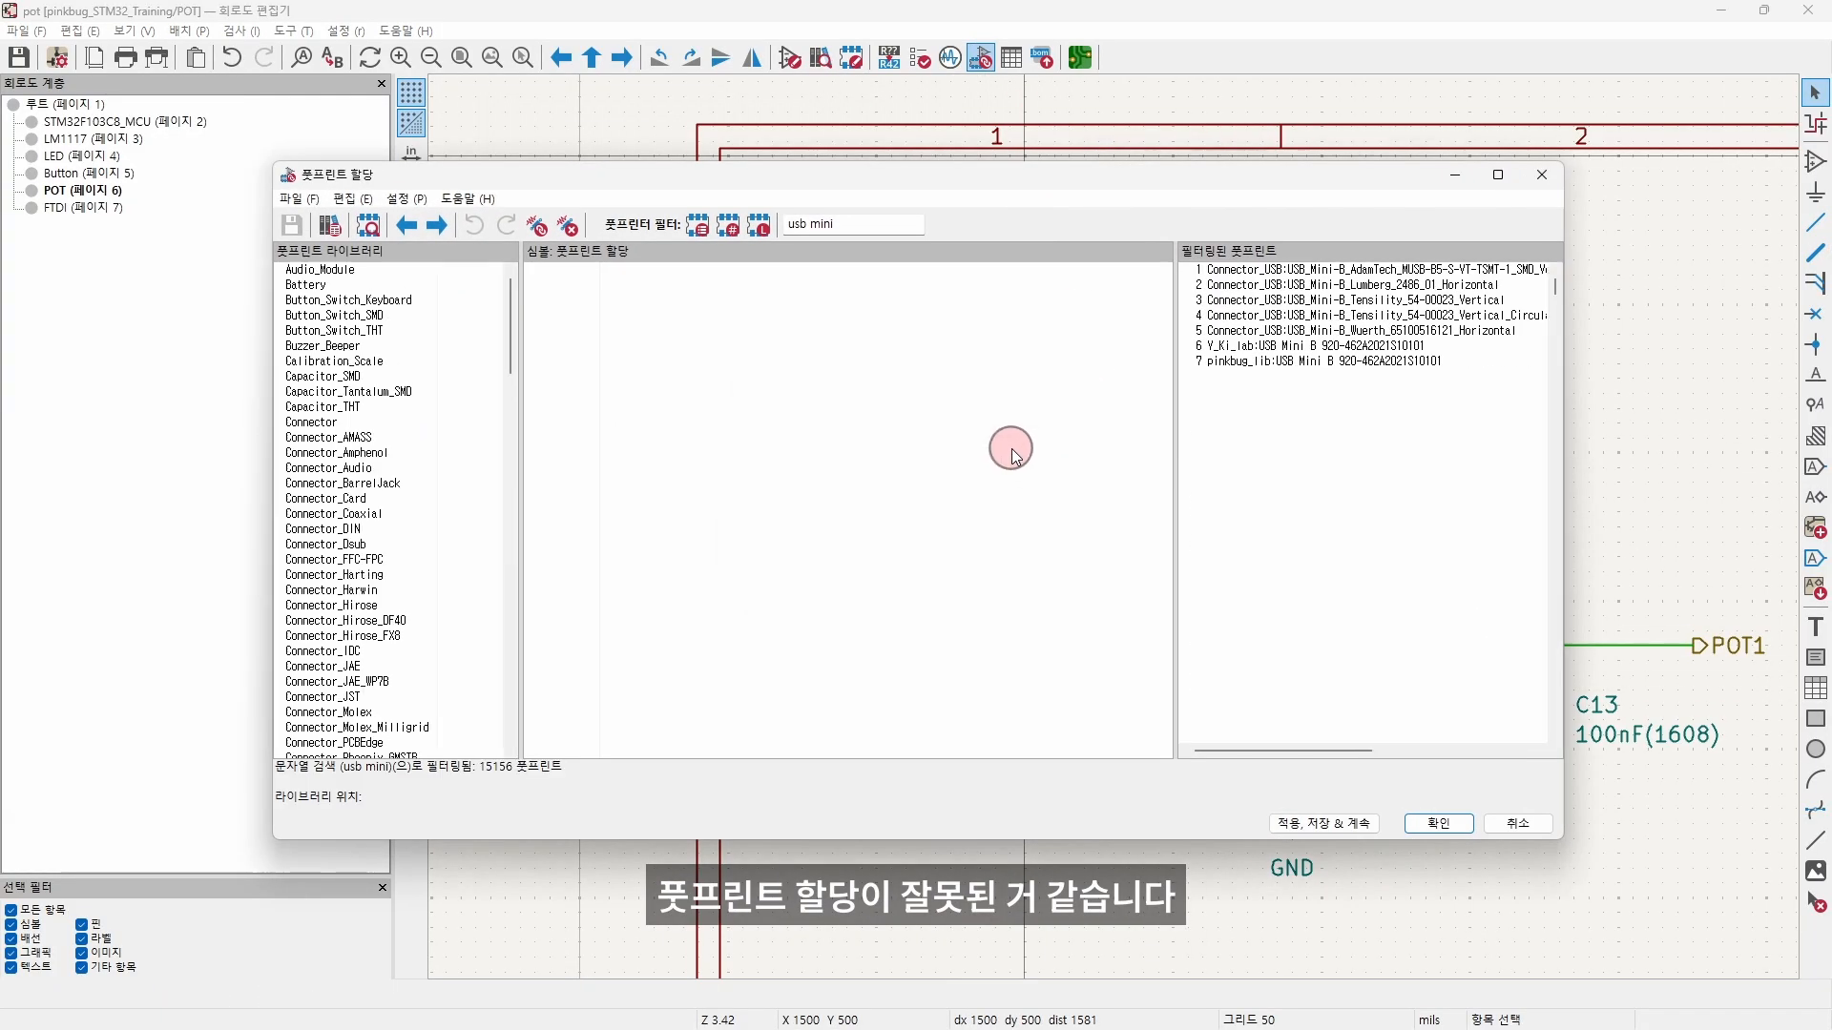
{"action": "scroll", "coordinate": [730, 637], "scroll_direction": "down", "scroll_amount": 16}
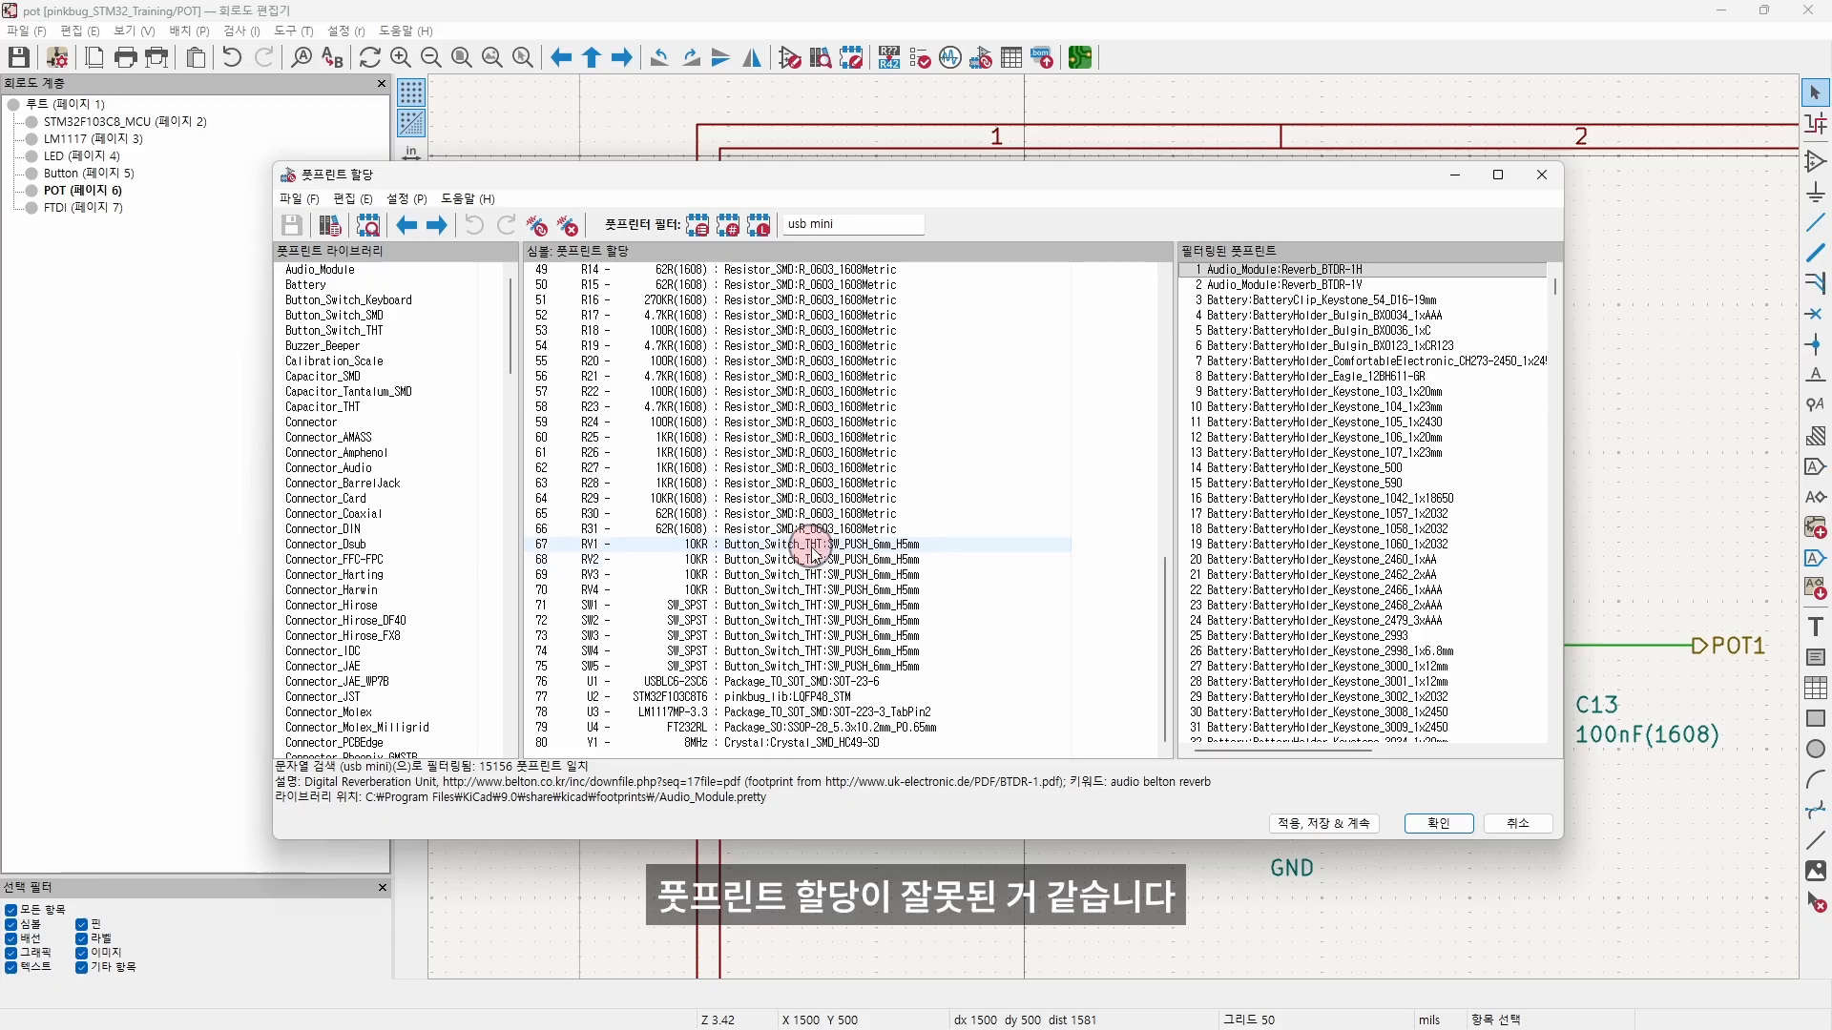
{"action": "left_click", "coordinate": [814, 545]}
{"action": "left_click", "coordinate": [814, 589], "text": "shift"}
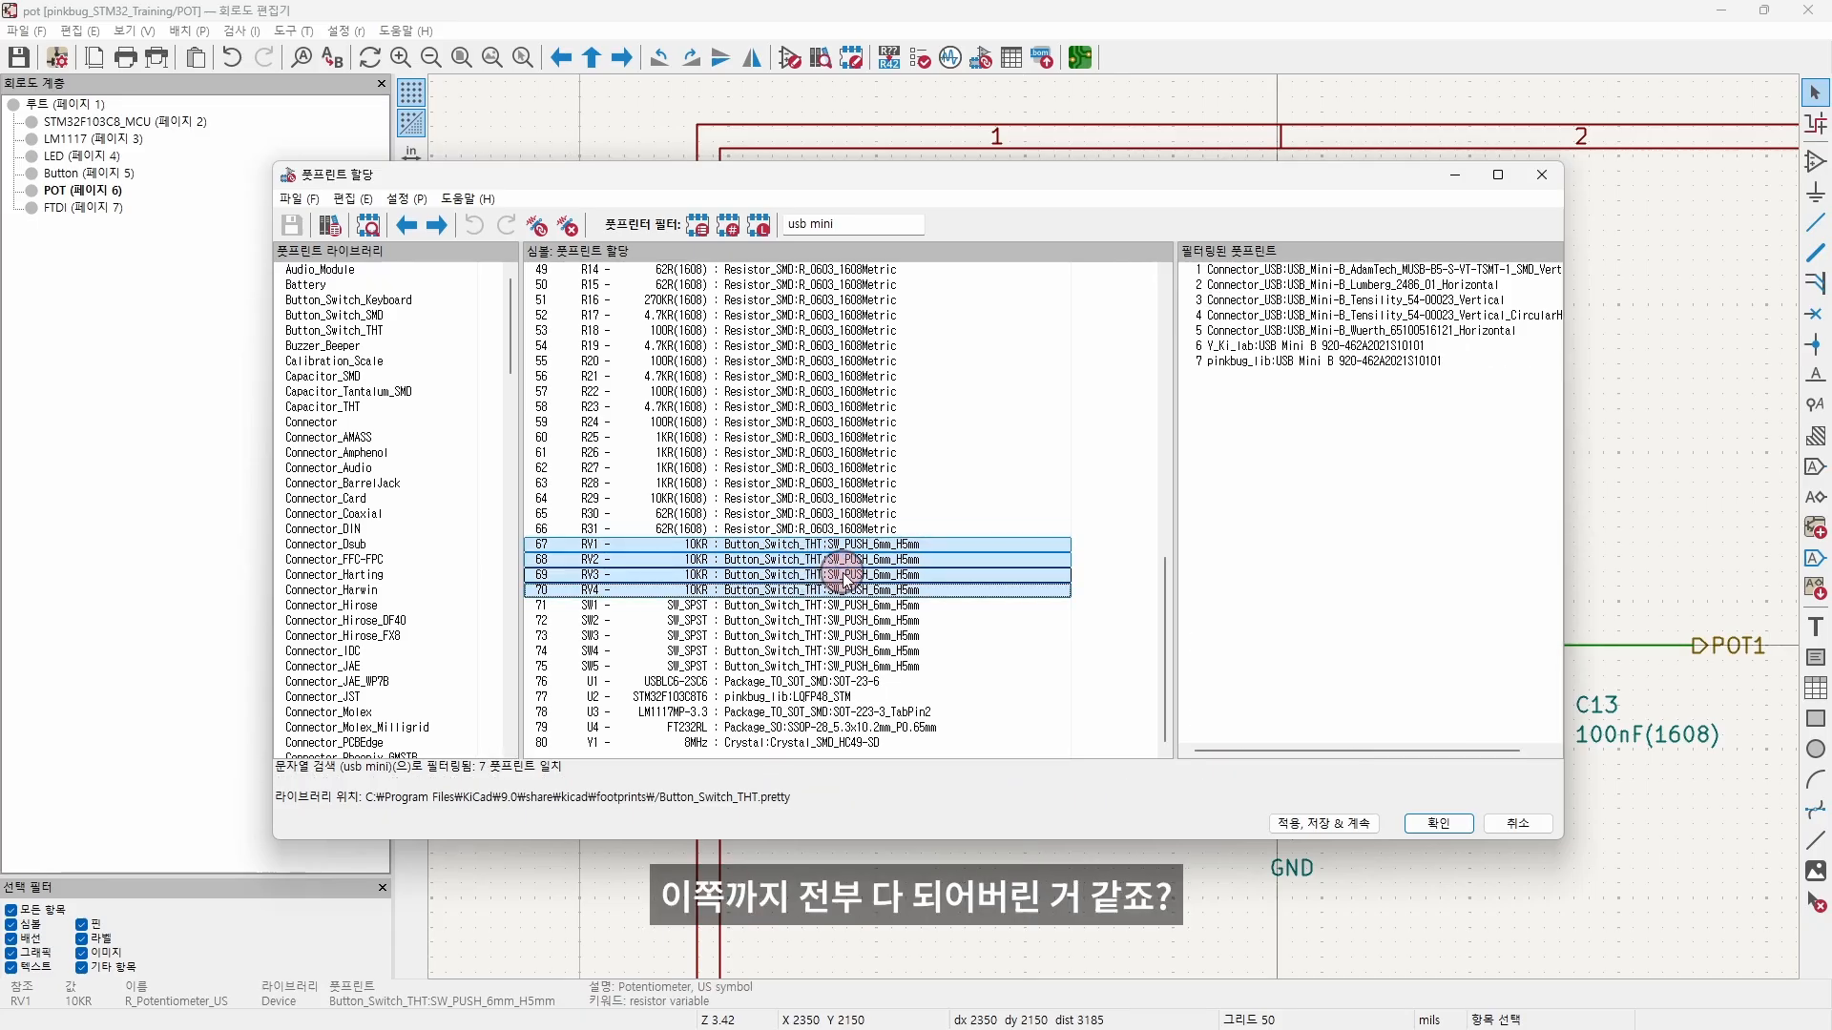
{"action": "left_click", "coordinate": [903, 223]}
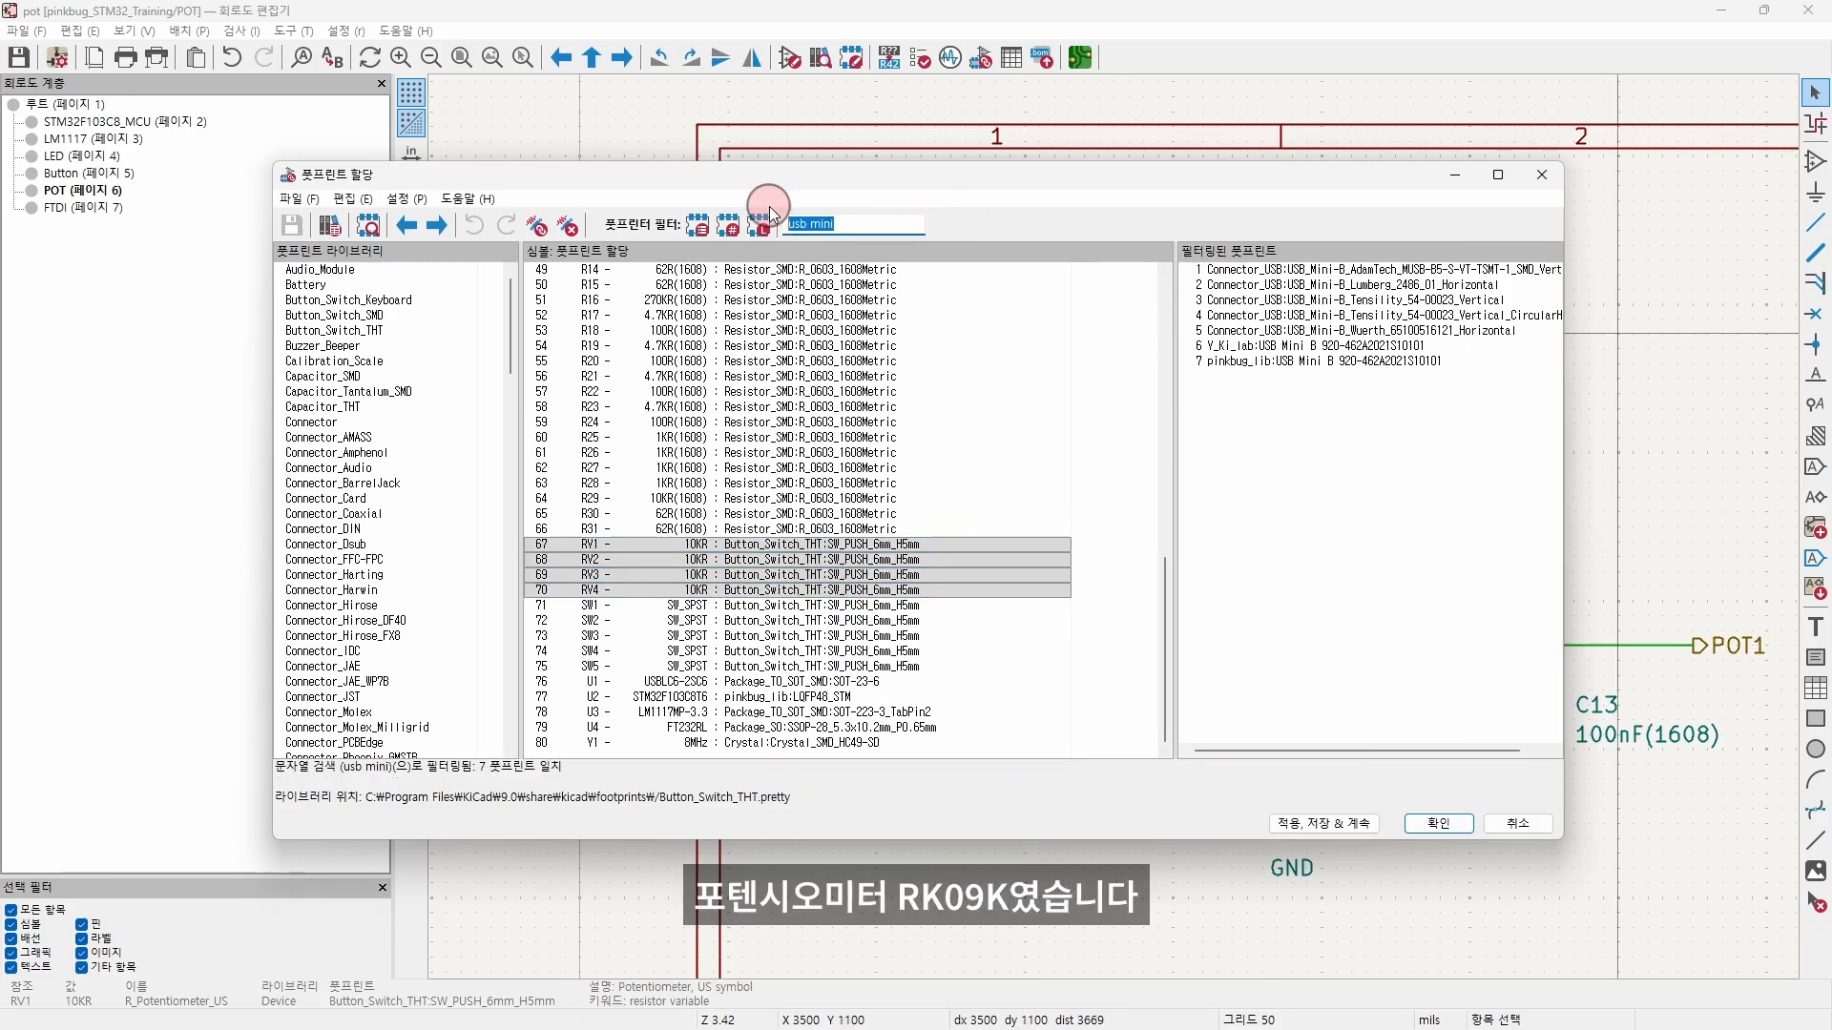
{"action": "type", "text": "rk09k"}
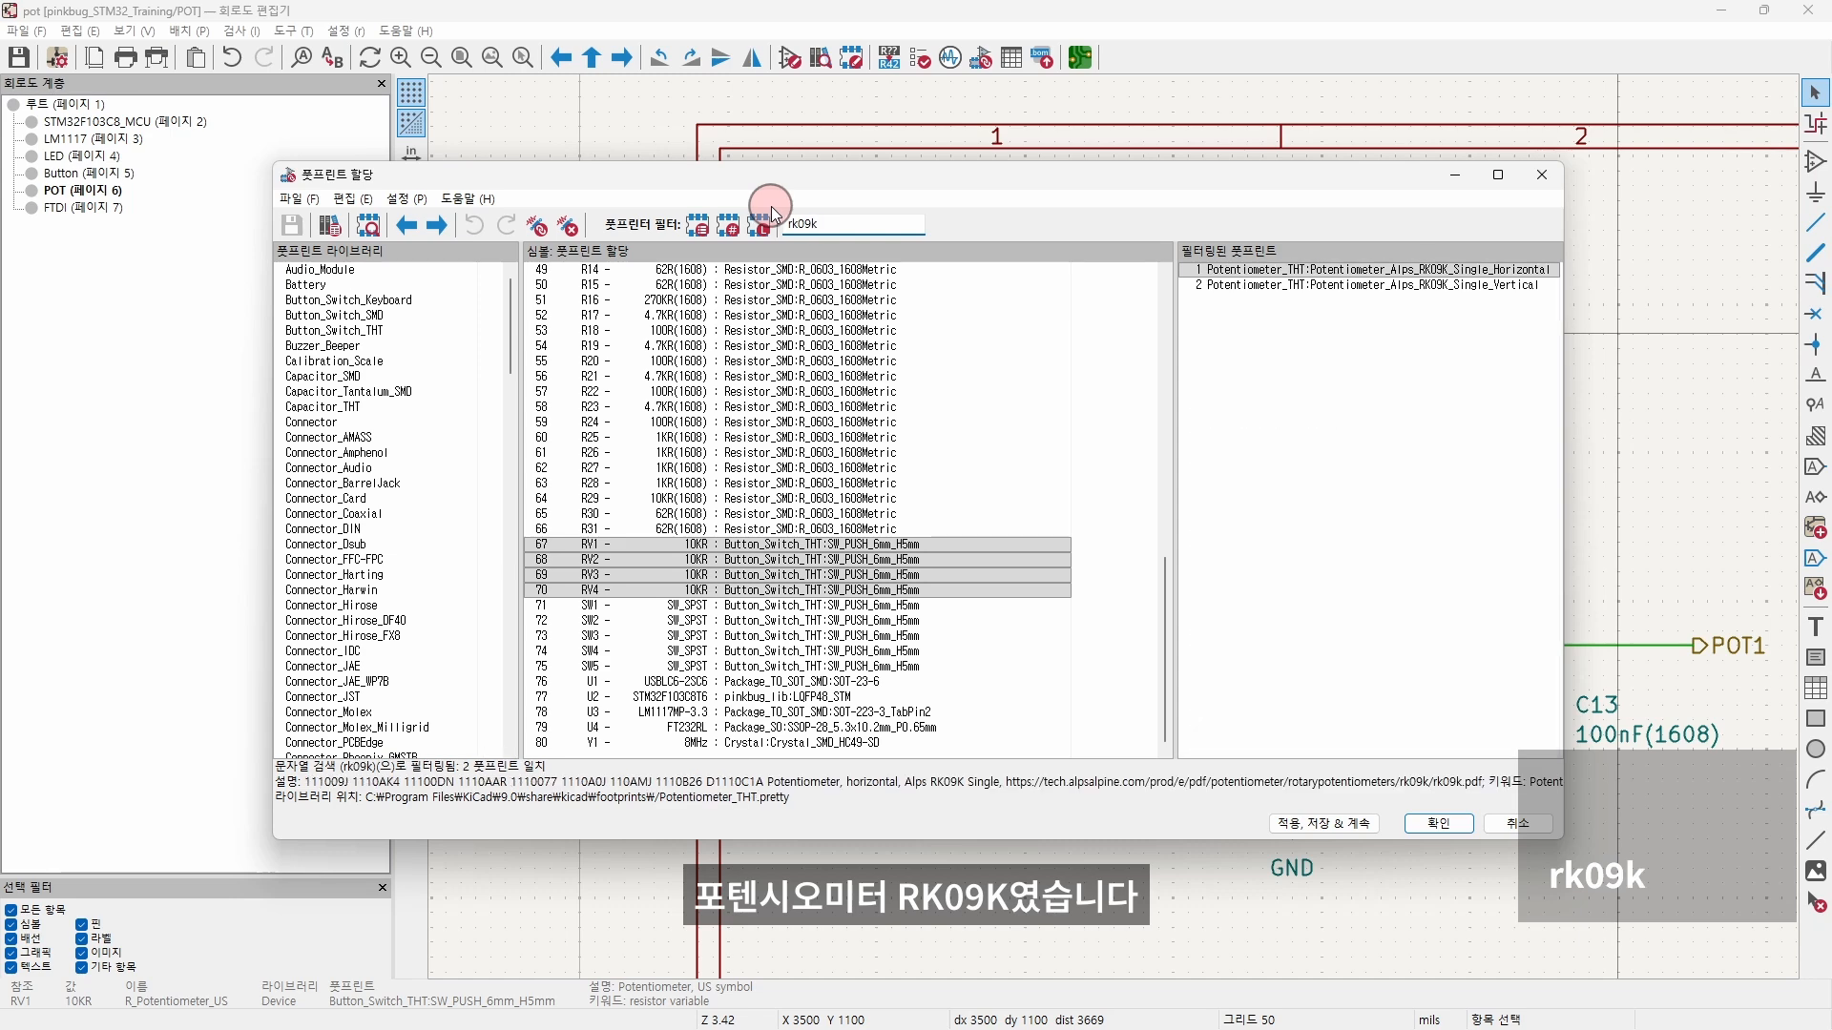
{"action": "left_click", "coordinate": [1364, 285]}
{"action": "double_click", "coordinate": [1289, 286]}
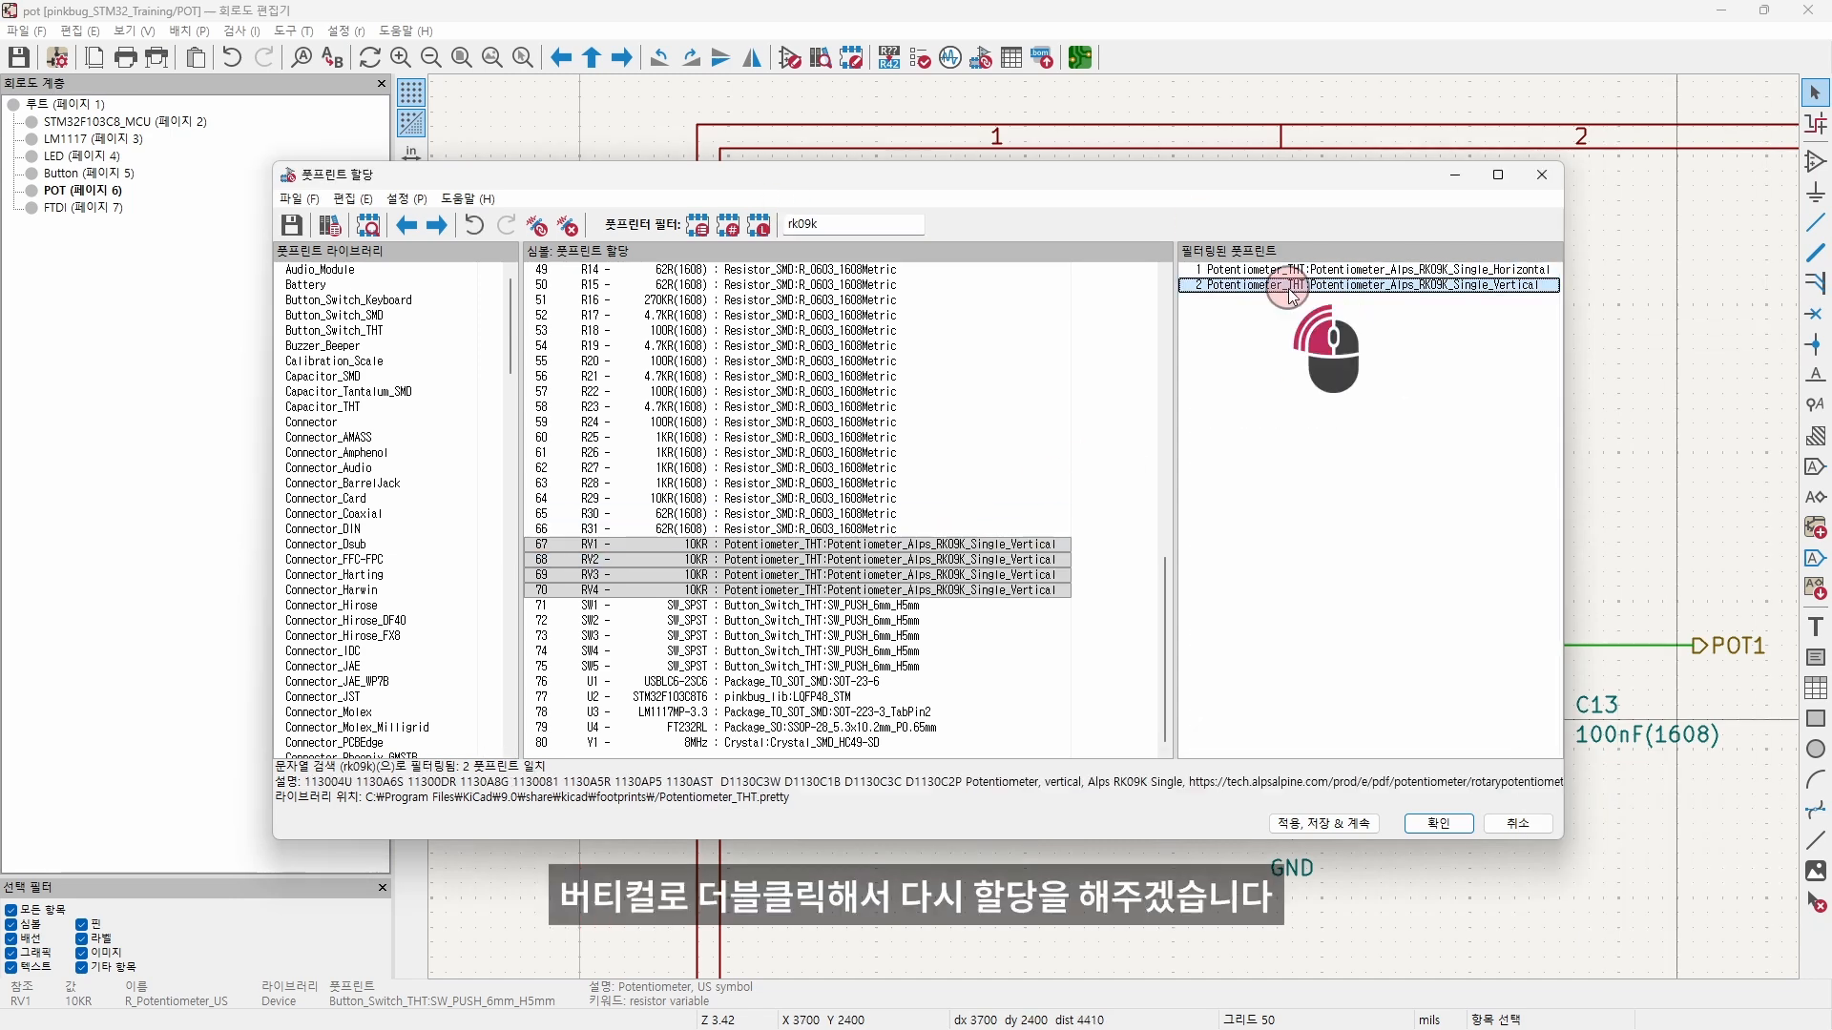
{"action": "left_click", "coordinate": [1445, 823]}
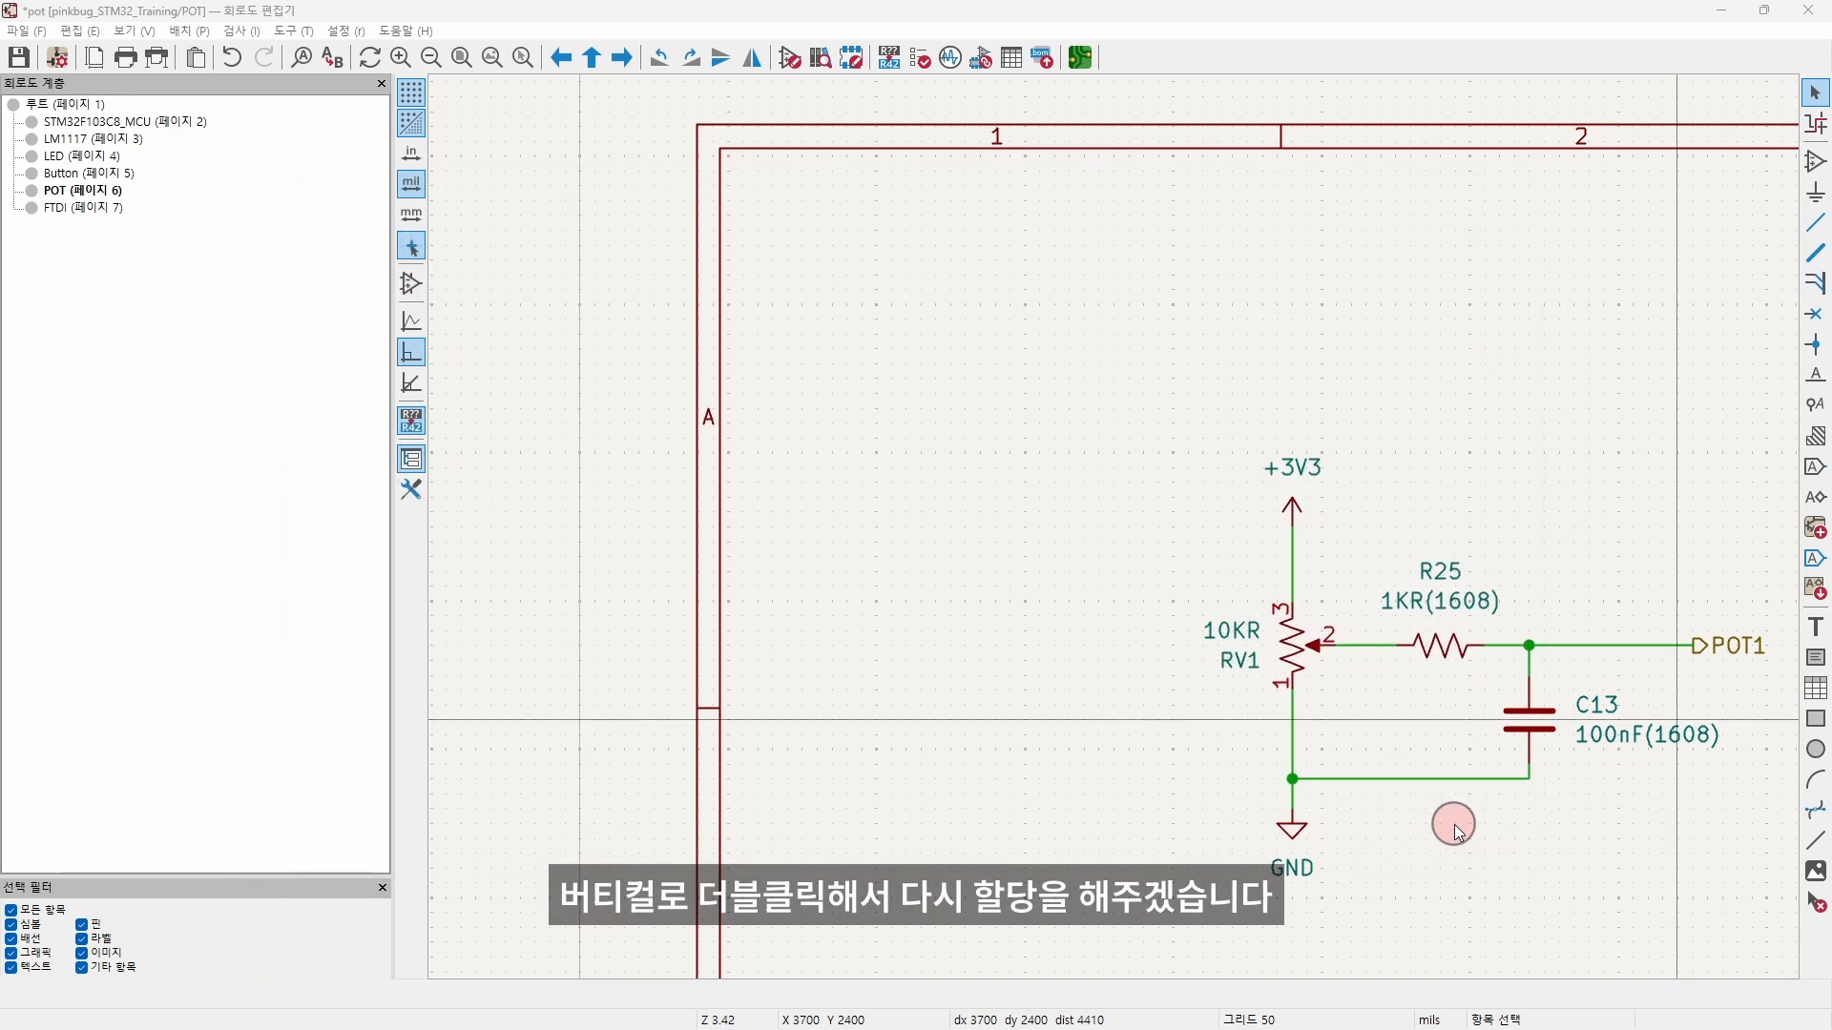
{"action": "key", "text": "ctrl+s"}
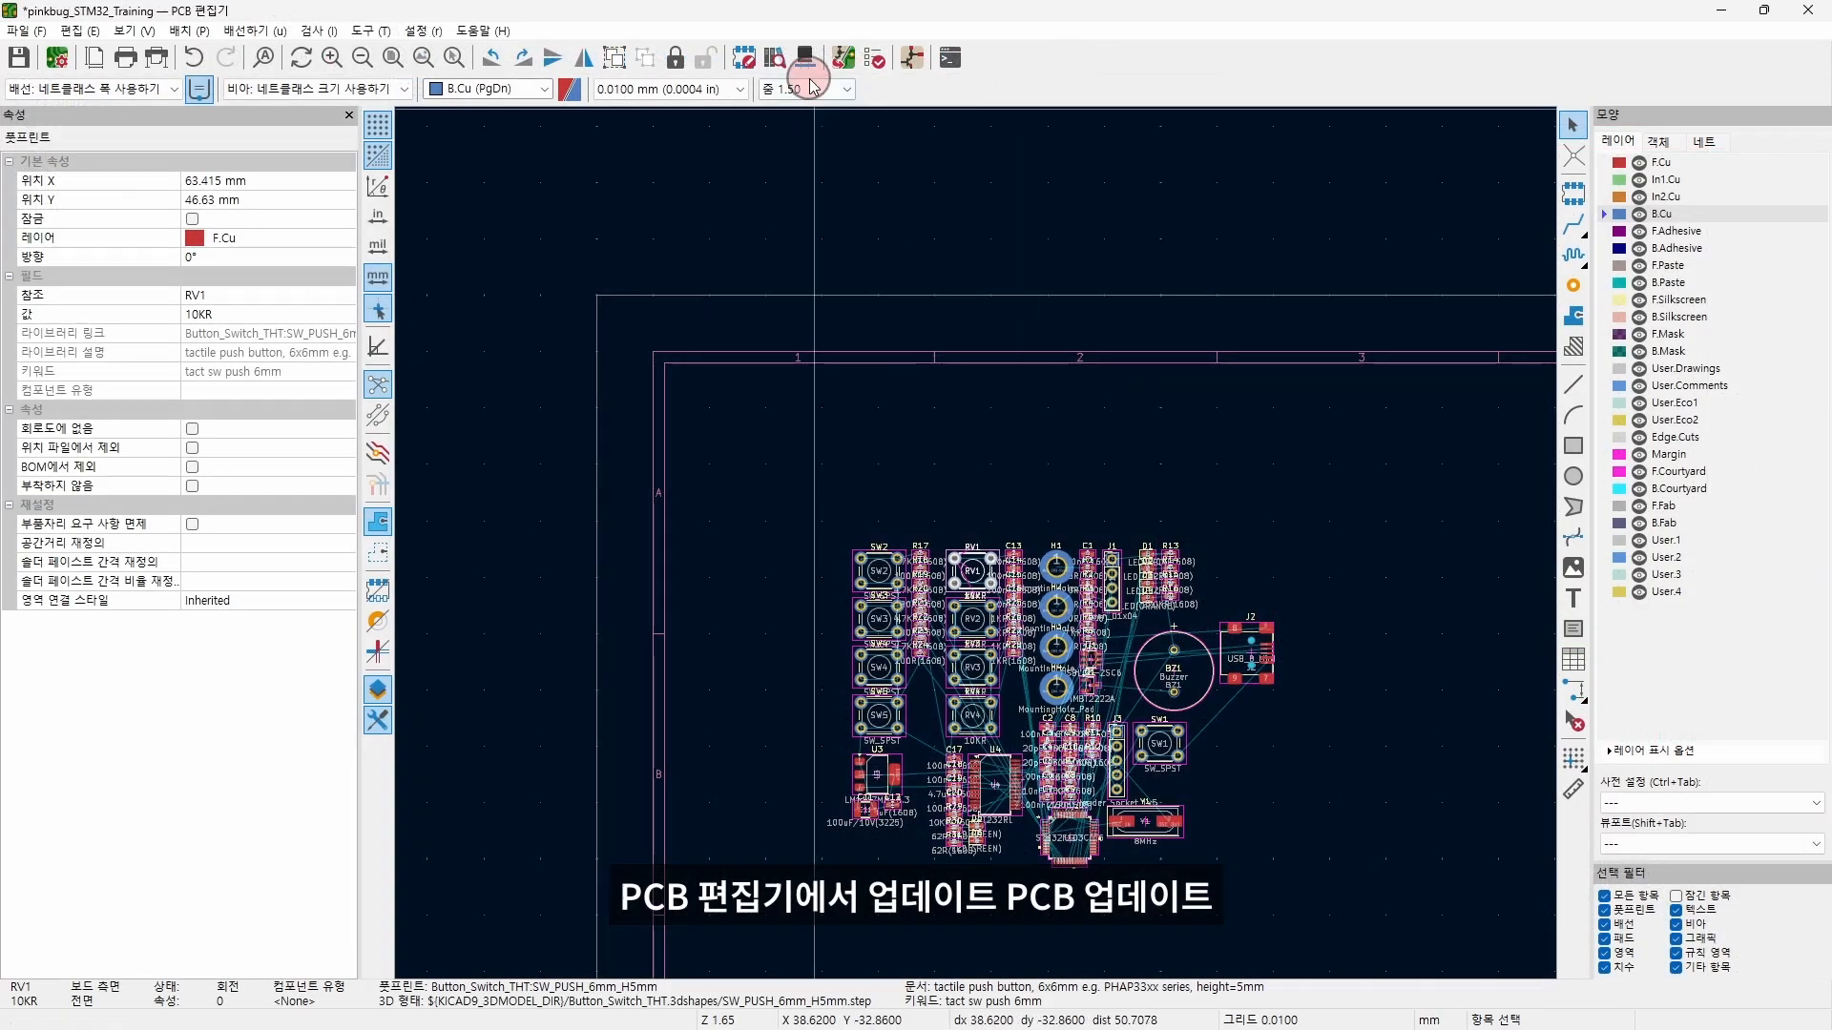
Step: Update the PCB from the schematic to replace the RV1 to RV4 footprints, and check RV1 on the board
{"action": "left_click", "coordinate": [838, 61]}
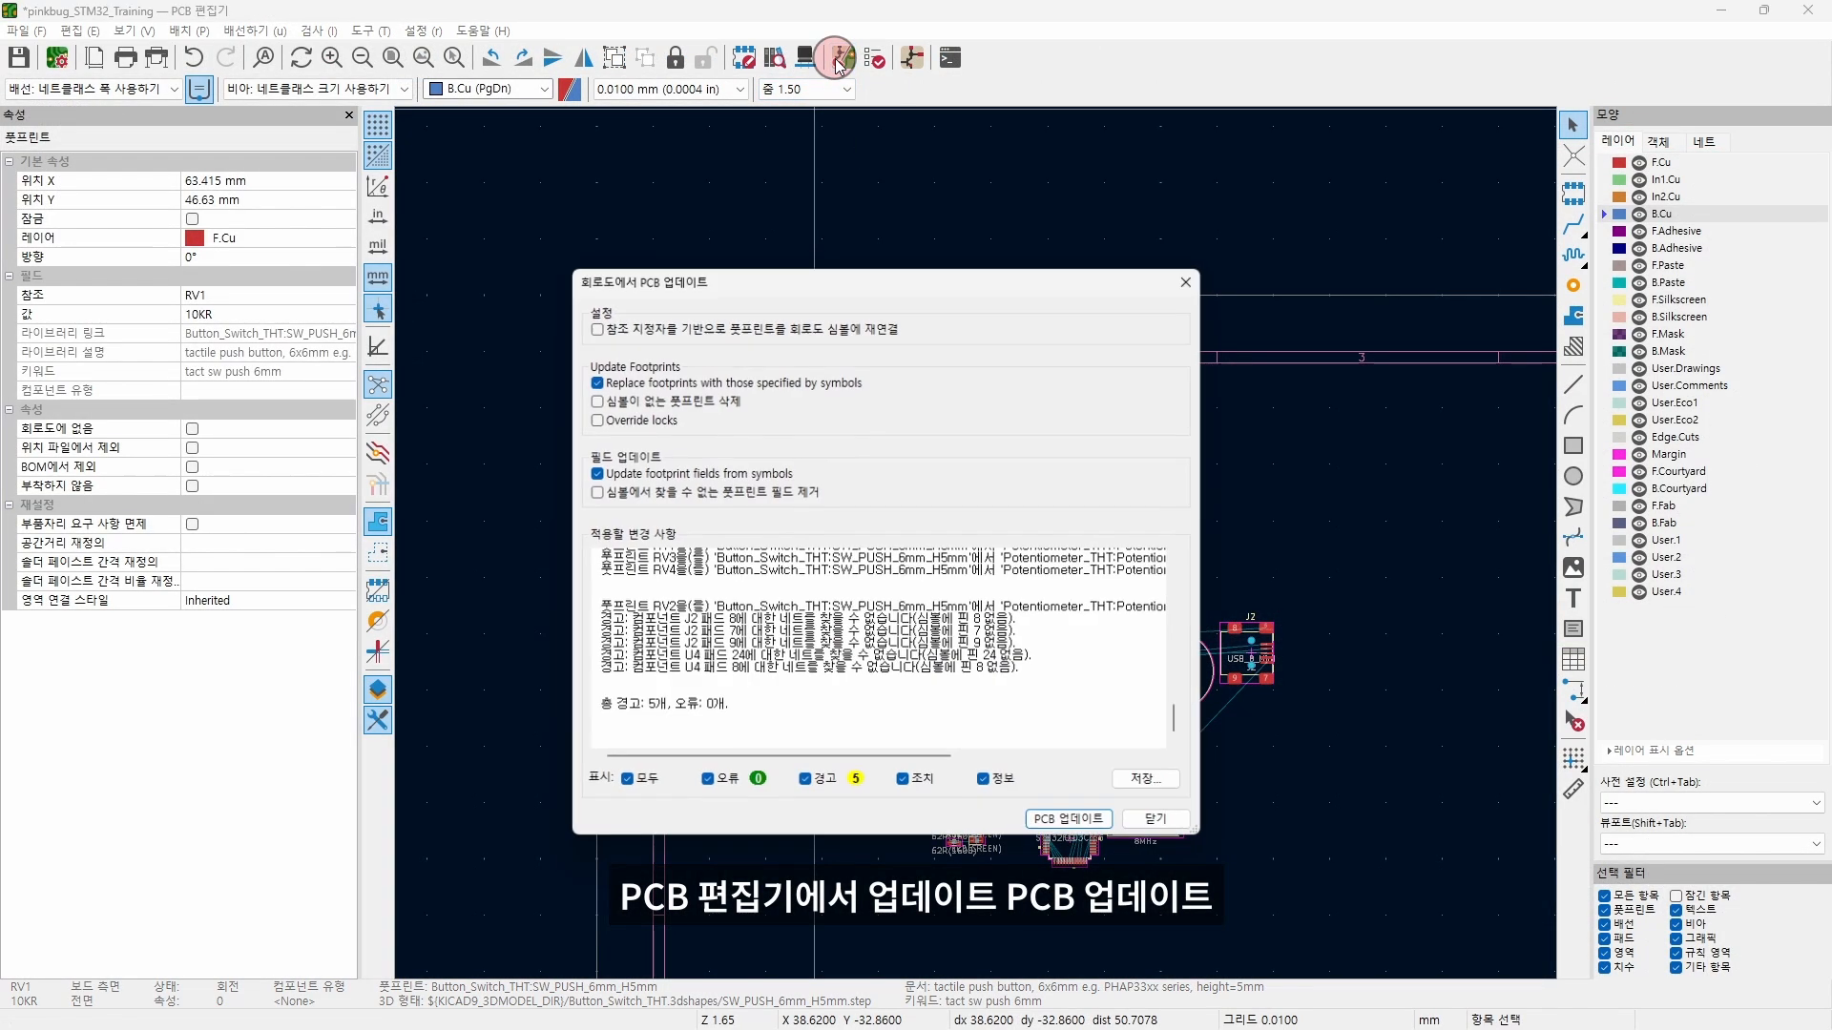
{"action": "left_click", "coordinate": [1087, 824]}
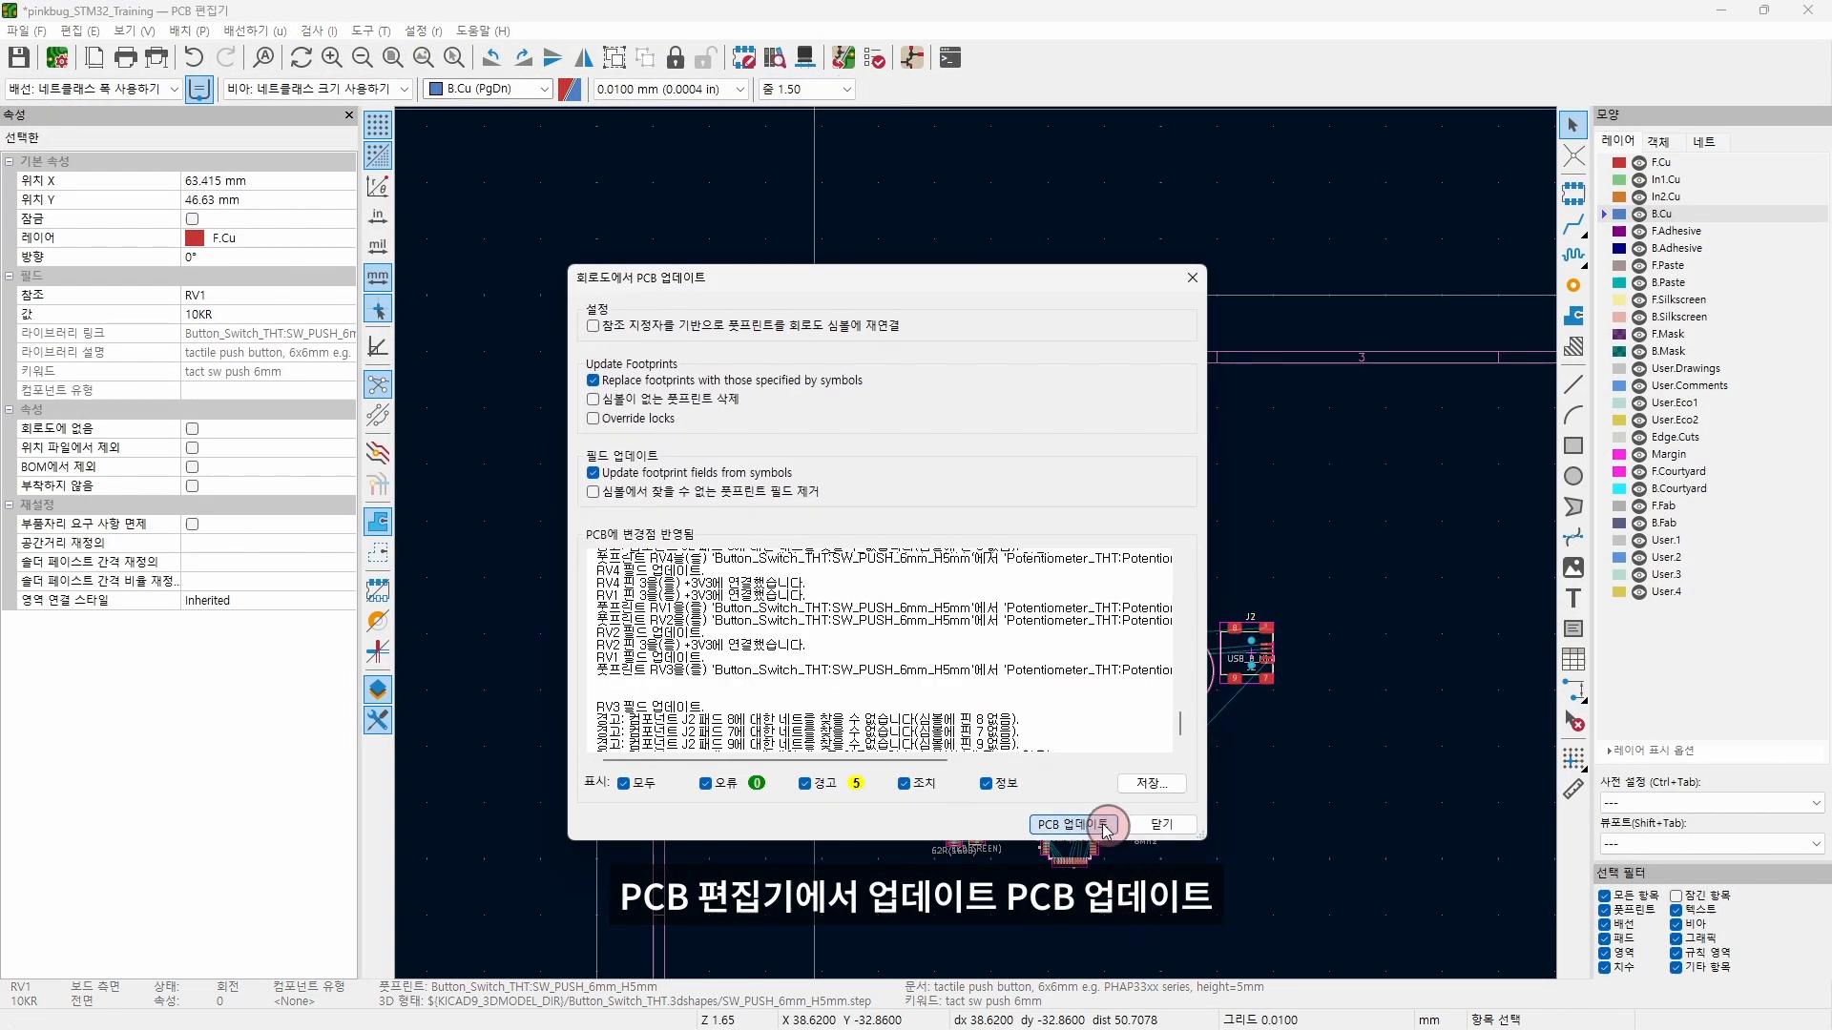
{"action": "left_click", "coordinate": [1154, 828]}
{"action": "scroll", "coordinate": [1001, 572], "scroll_direction": "up", "scroll_amount": 7}
{"action": "left_click", "coordinate": [998, 301]}
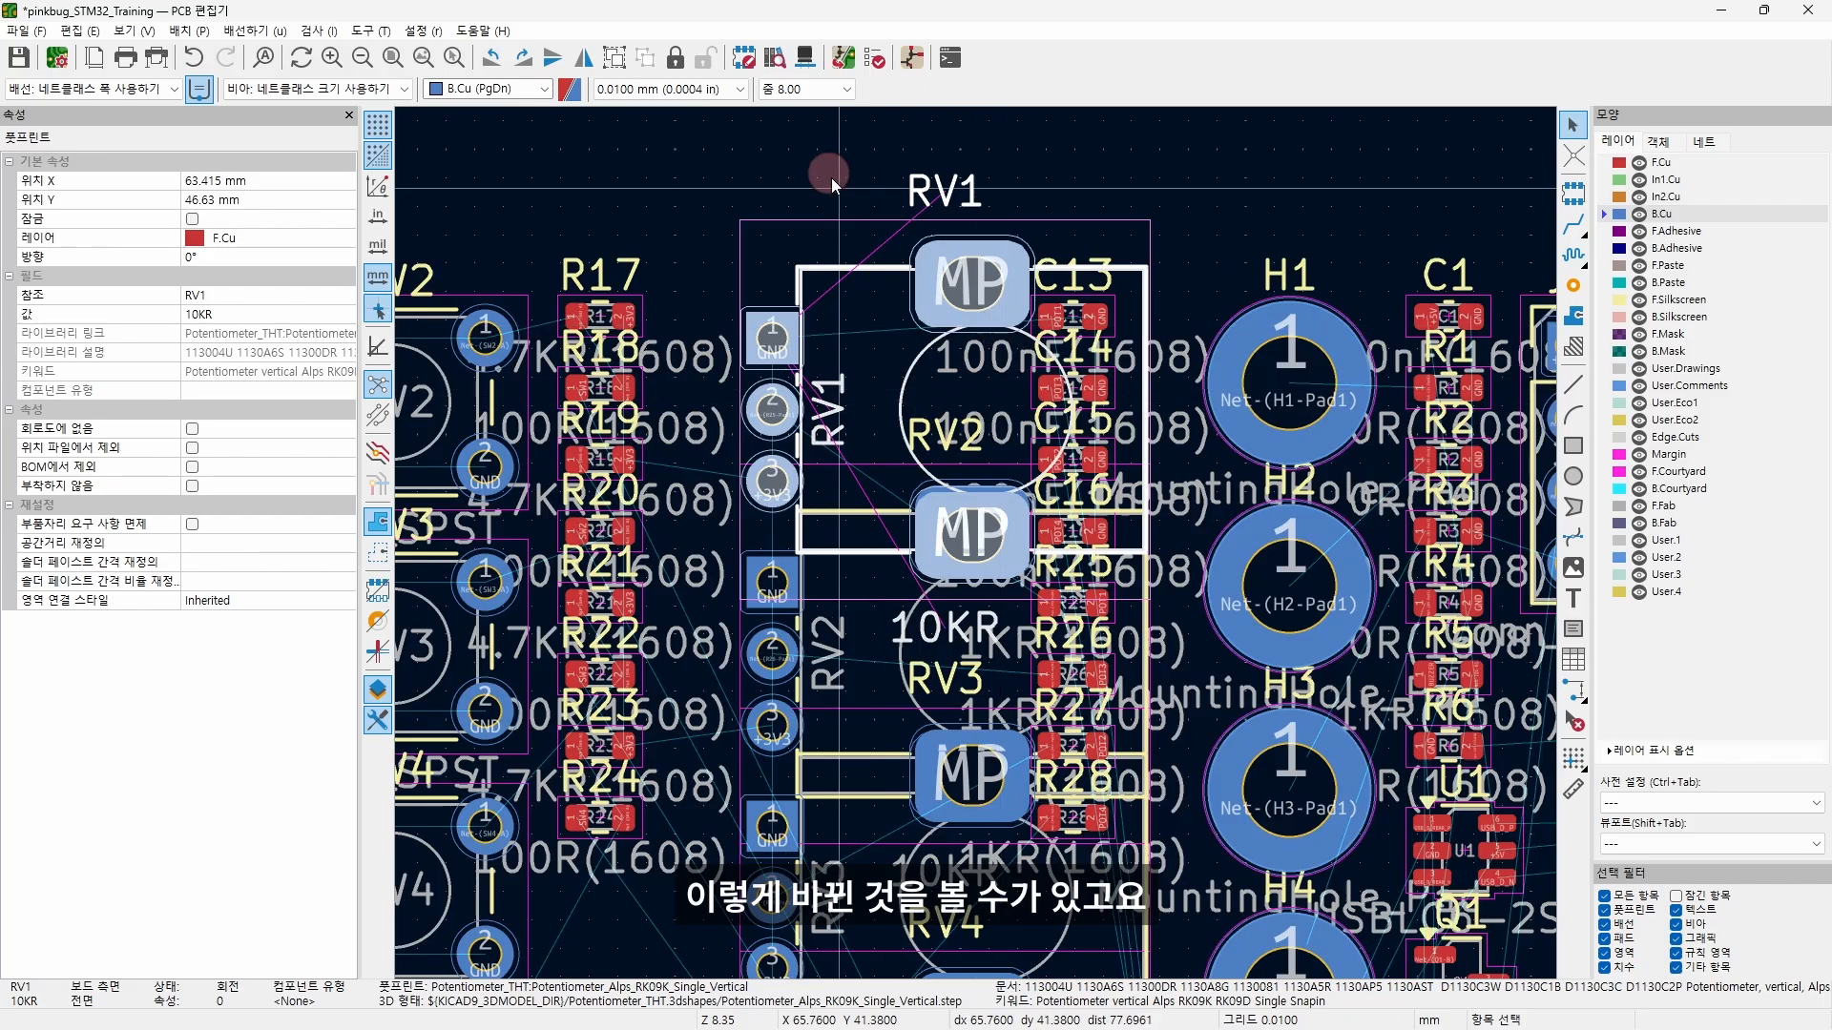
Step: Preview another board update from the schematic, read the warnings about pads without symbol pins, and close without applying
{"action": "left_click", "coordinate": [839, 59]}
{"action": "scroll", "coordinate": [1067, 714], "scroll_direction": "up", "scroll_amount": 2}
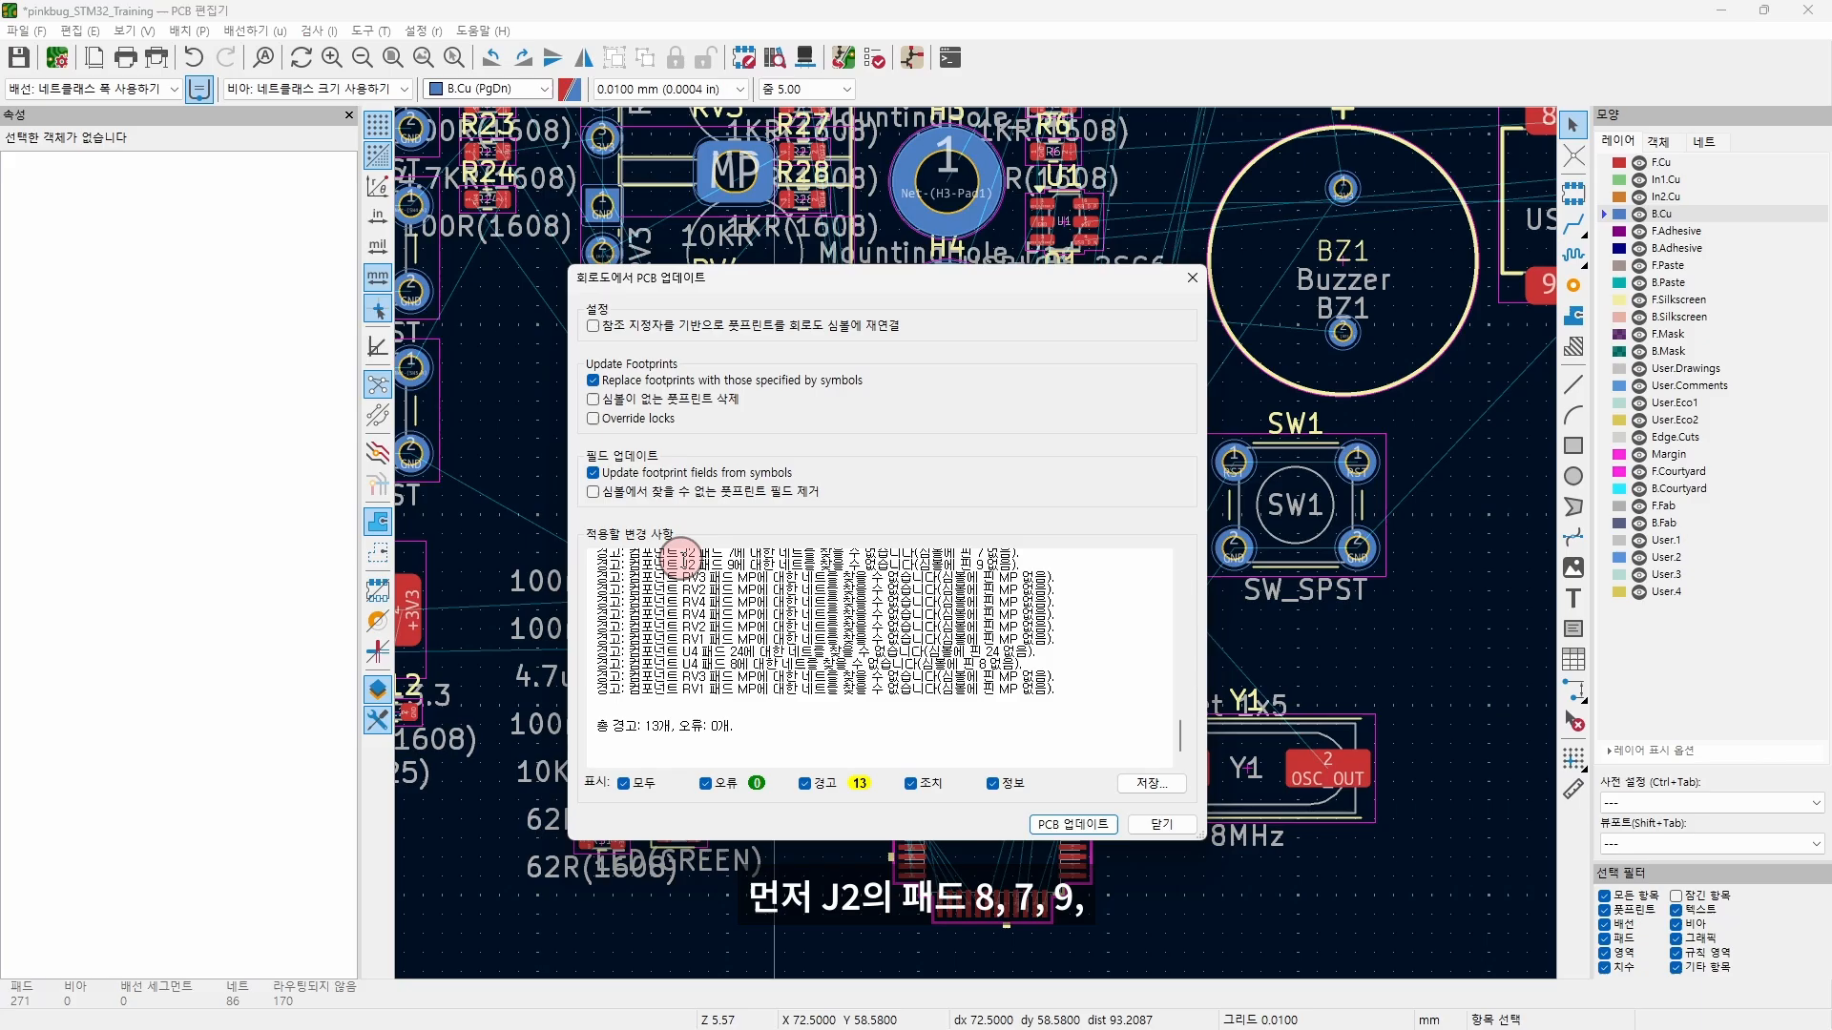
{"action": "scroll", "coordinate": [714, 589], "scroll_direction": "down", "scroll_amount": 2}
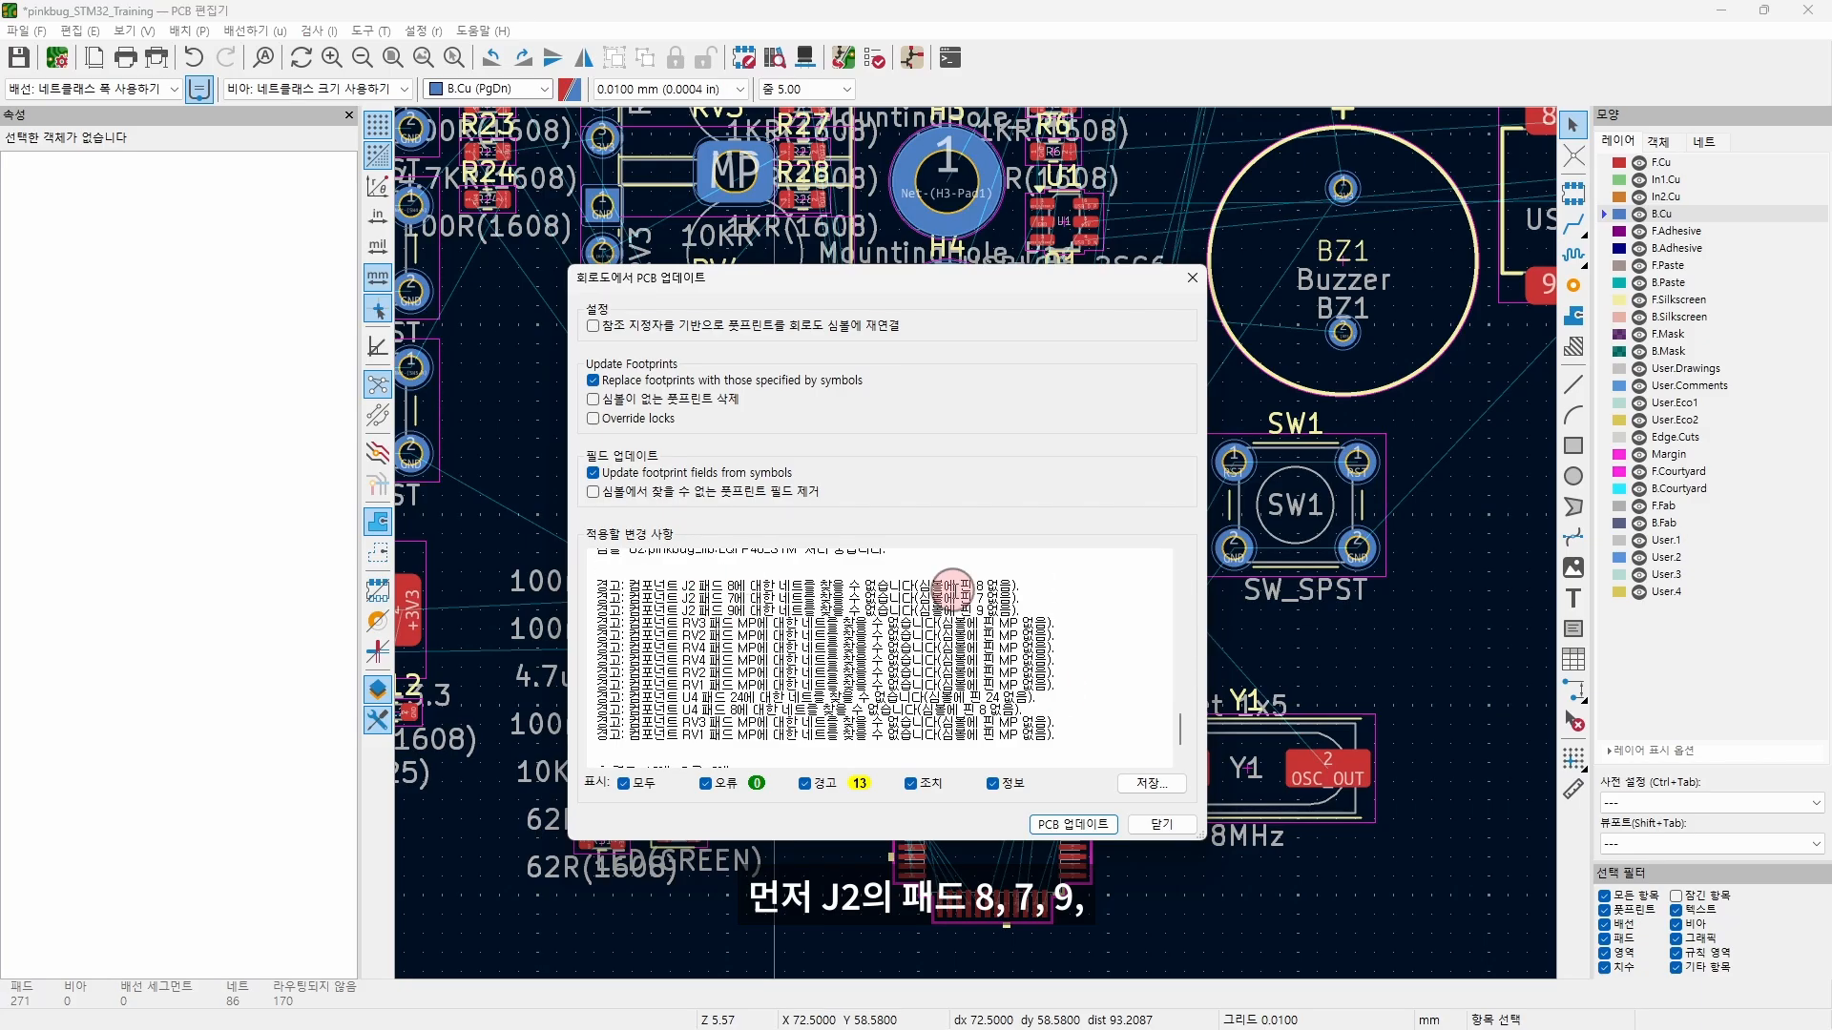
{"action": "left_click_drag", "start_coordinate": [1064, 353], "coordinate": [1013, 292]}
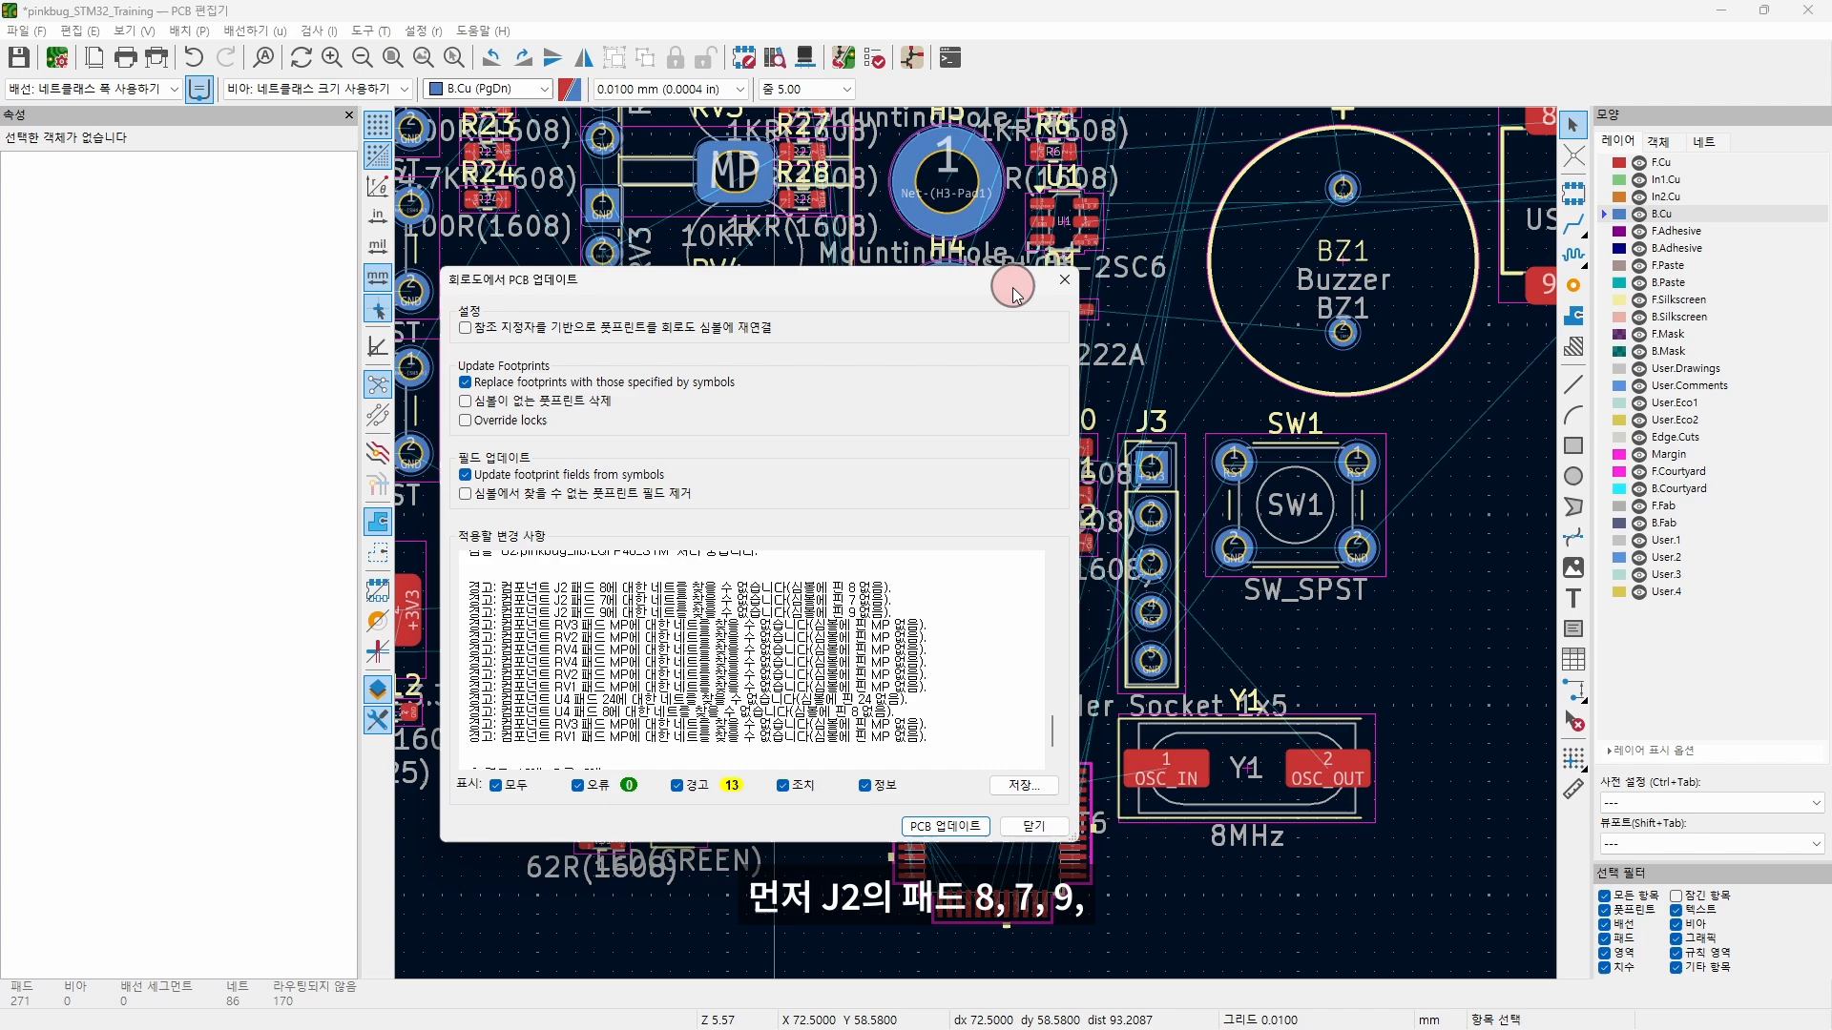
{"action": "left_click", "coordinate": [1061, 282]}
Step: Examine J2's mounting pads 6 to 9 on the board and compare them with the Shield pin of its schematic symbol
{"action": "scroll", "coordinate": [978, 552], "scroll_direction": "down", "scroll_amount": 2}
{"action": "scroll", "coordinate": [978, 552], "scroll_direction": "up", "scroll_amount": 4}
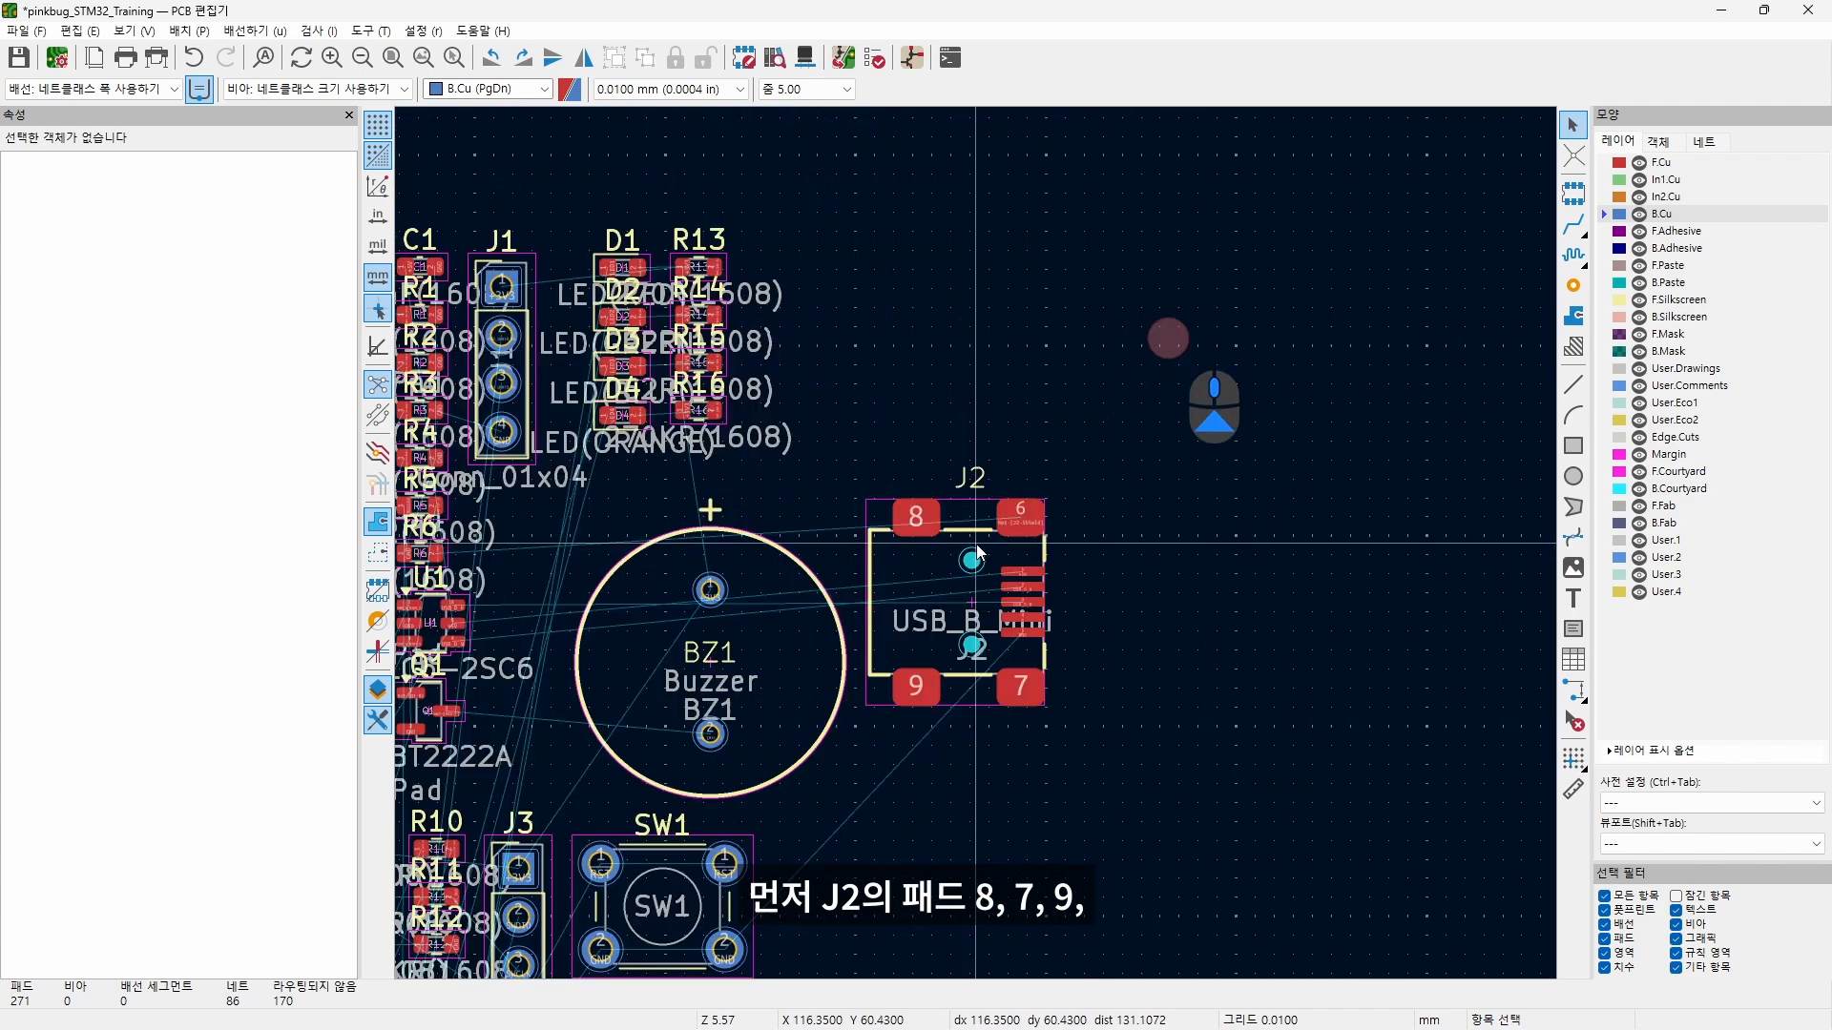
{"action": "scroll", "coordinate": [978, 552], "scroll_direction": "up", "scroll_amount": 2}
{"action": "scroll", "coordinate": [977, 546], "scroll_direction": "up", "scroll_amount": 1}
{"action": "scroll", "coordinate": [977, 546], "scroll_direction": "down", "scroll_amount": 1}
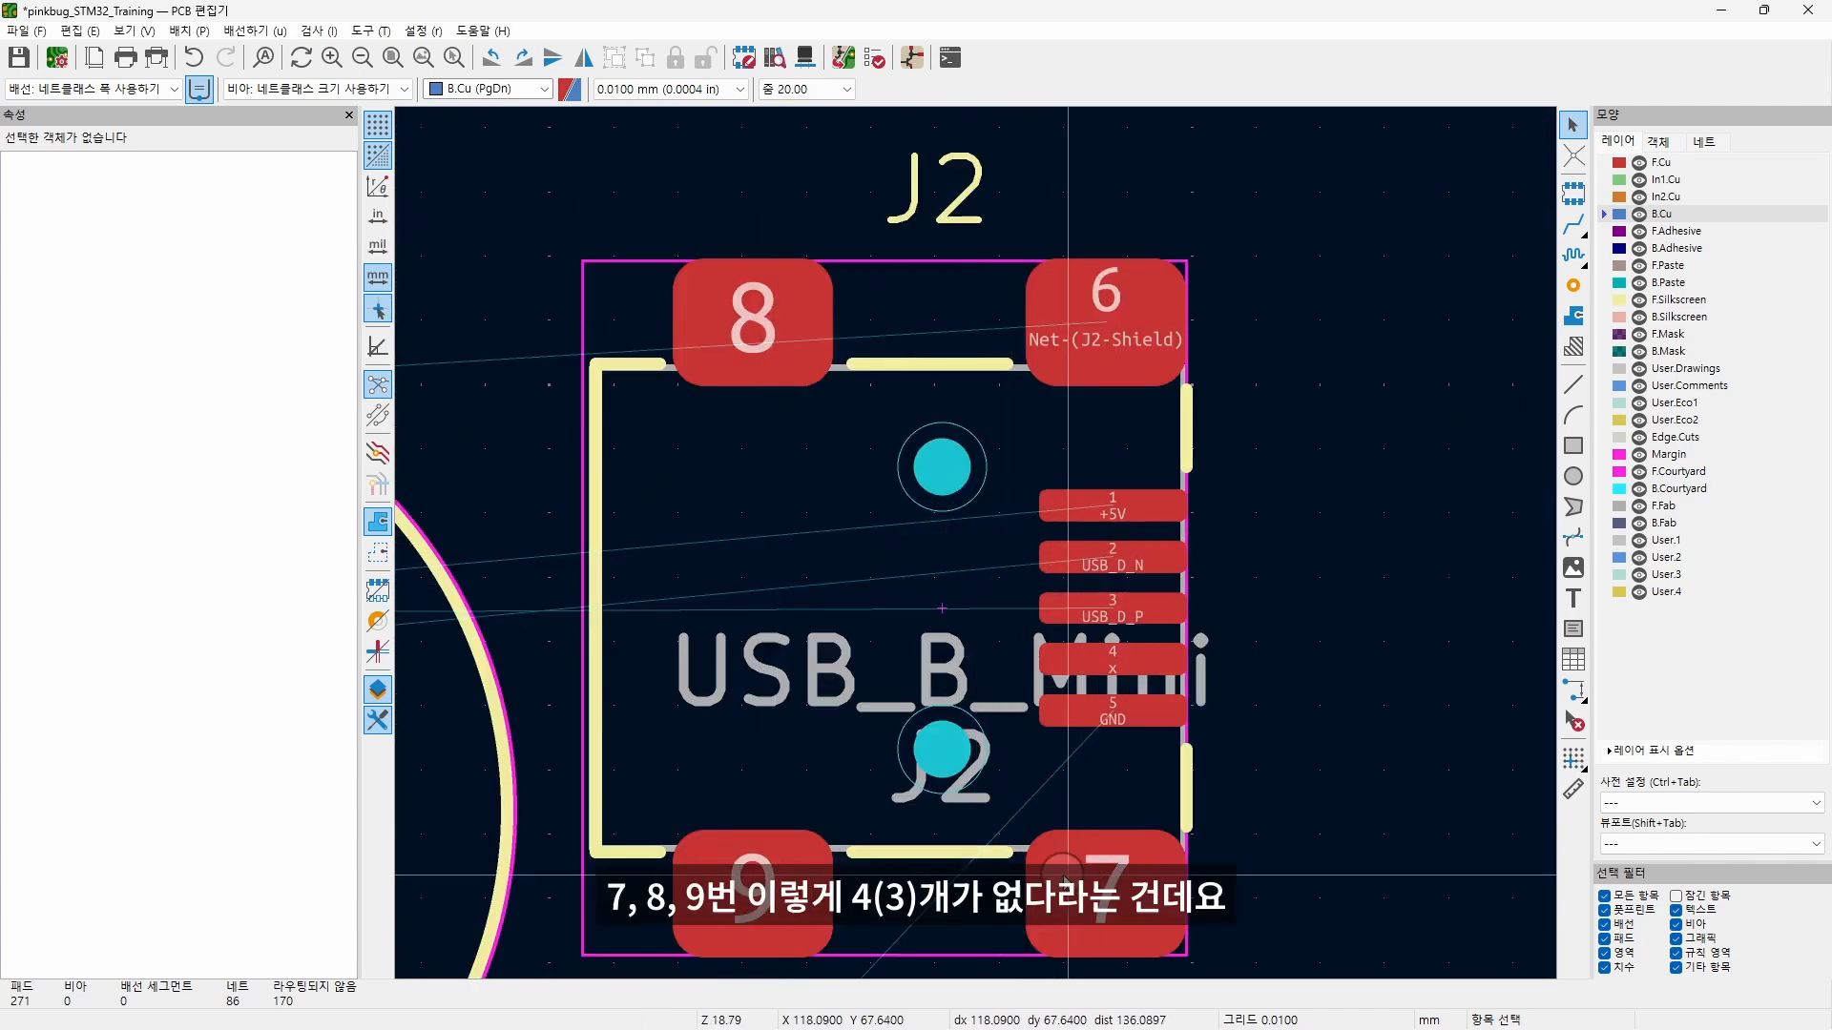
{"action": "left_click", "coordinate": [811, 907]}
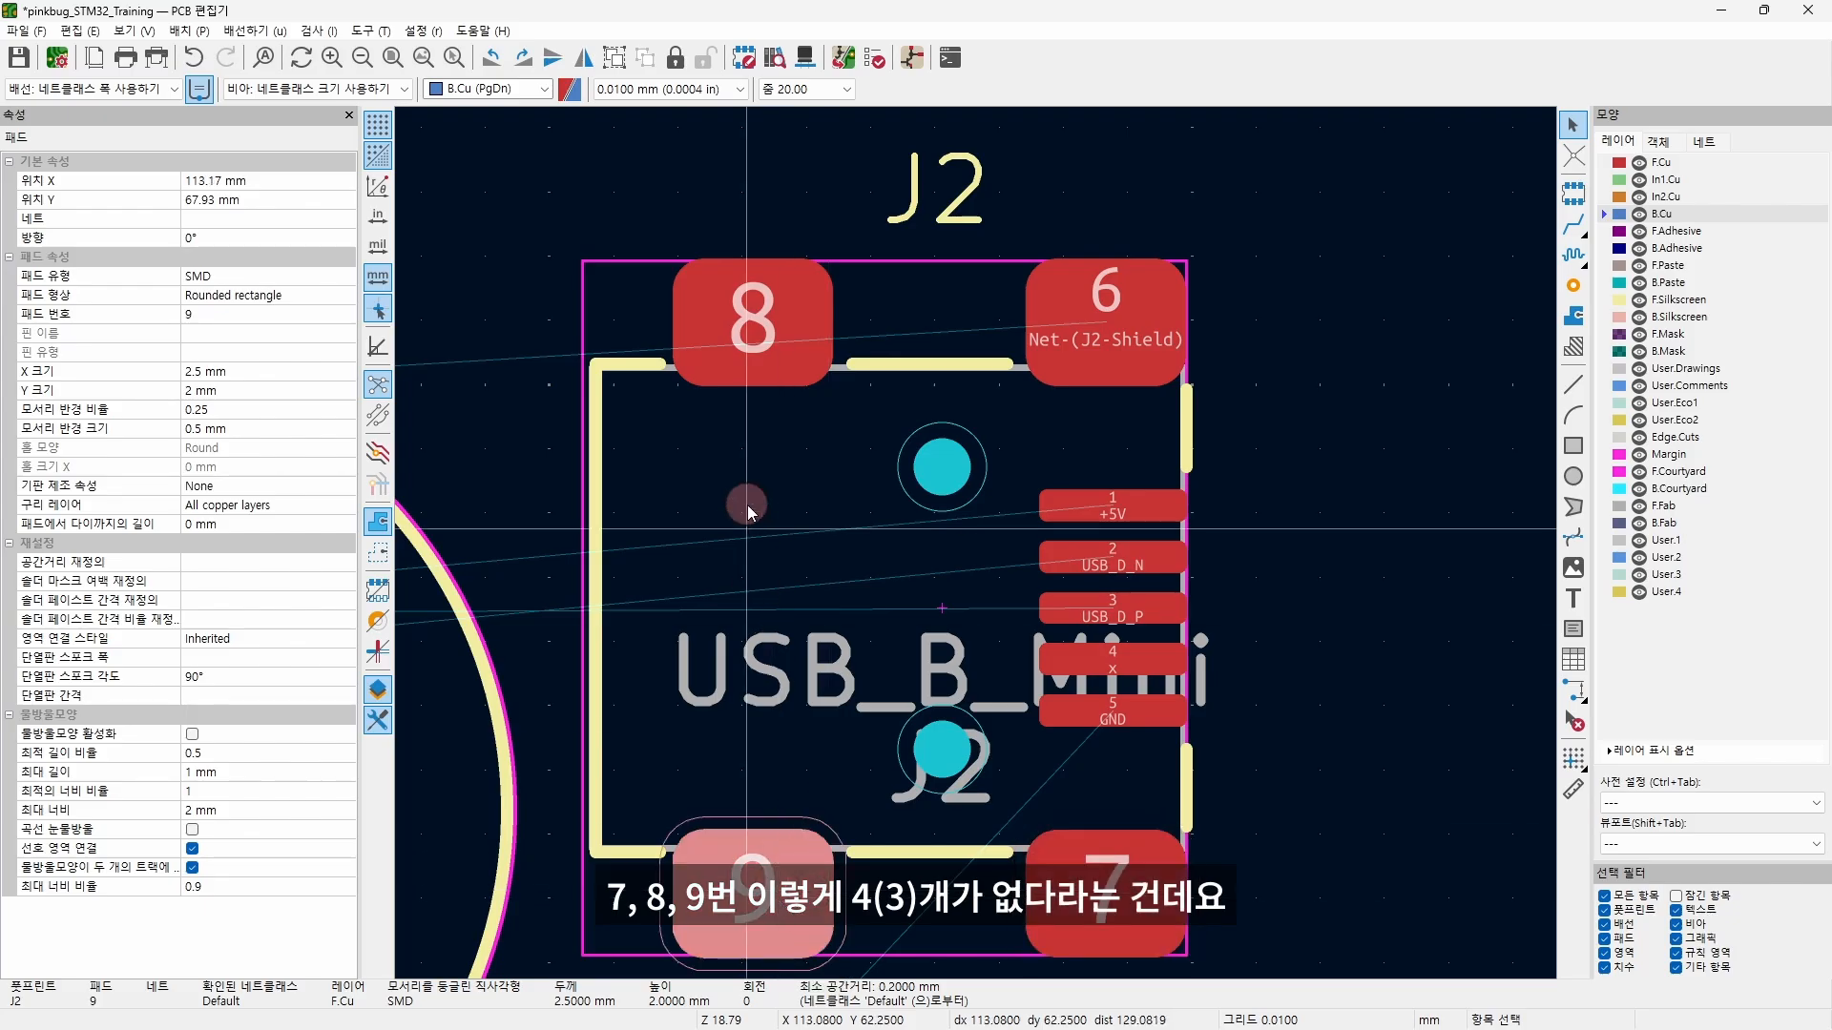
{"action": "left_click", "coordinate": [828, 373]}
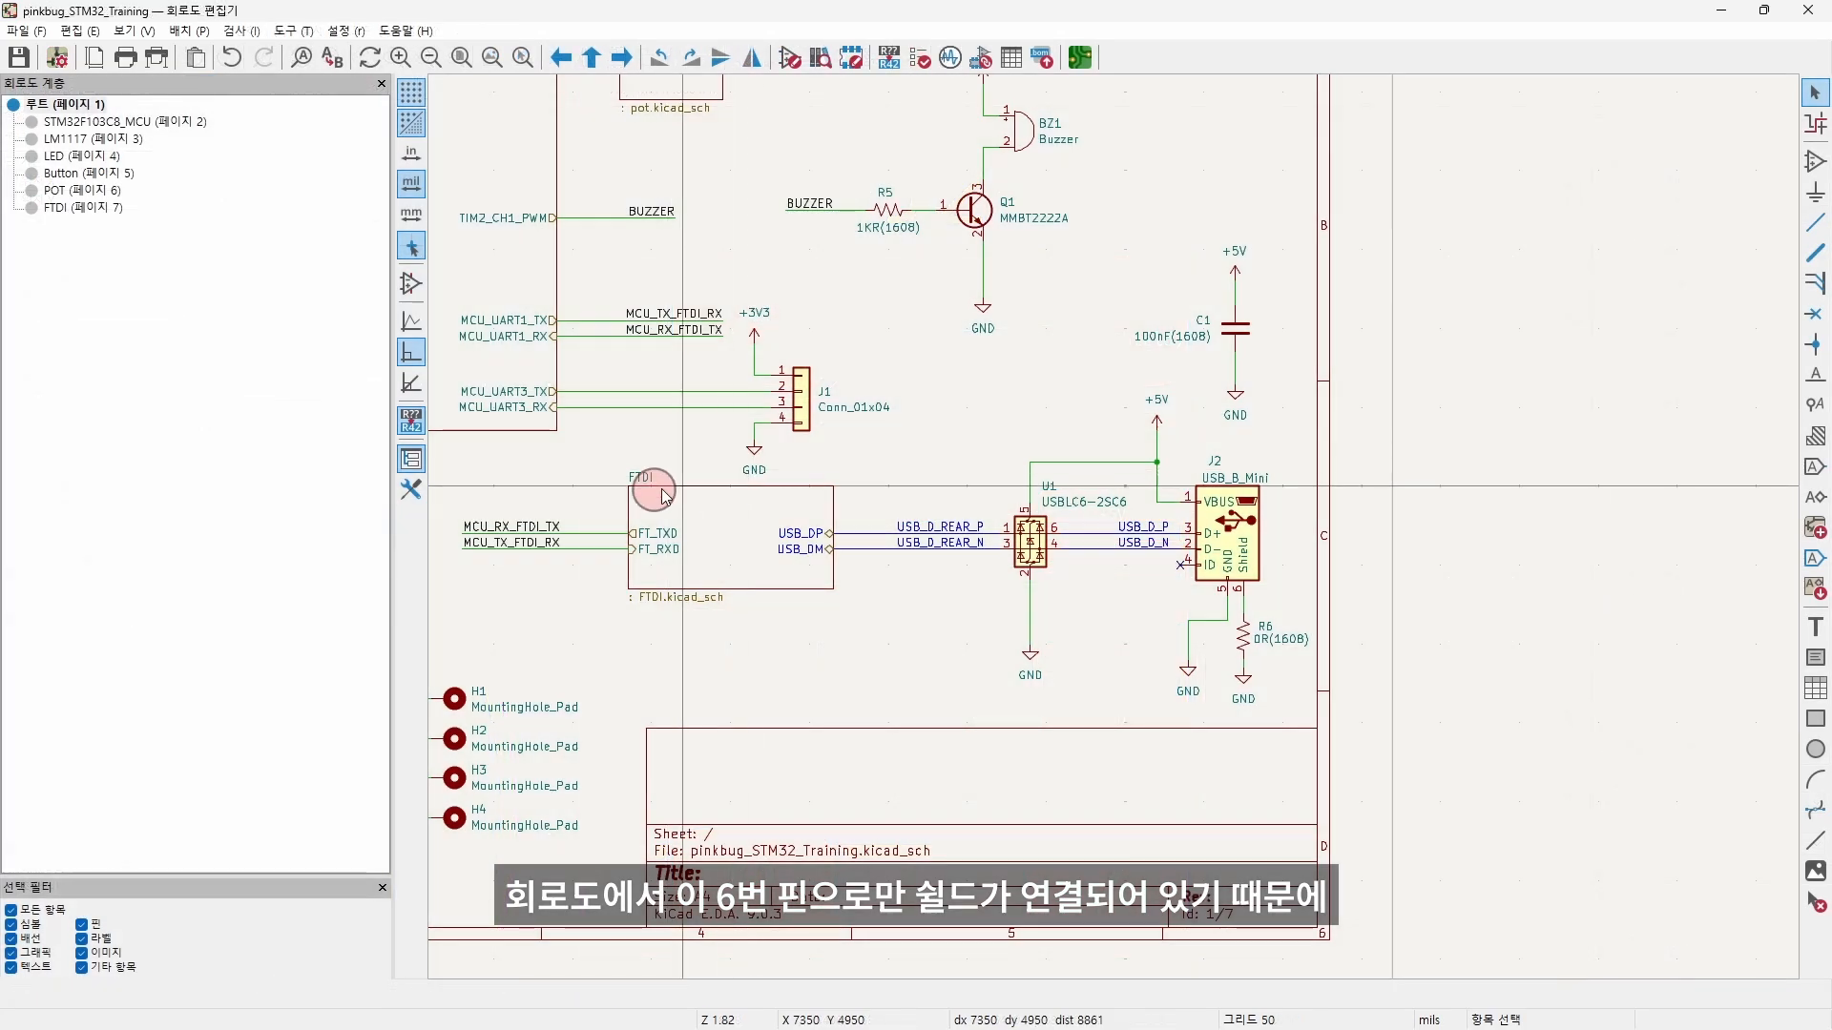
{"action": "scroll", "coordinate": [1237, 590], "scroll_direction": "up", "scroll_amount": 5}
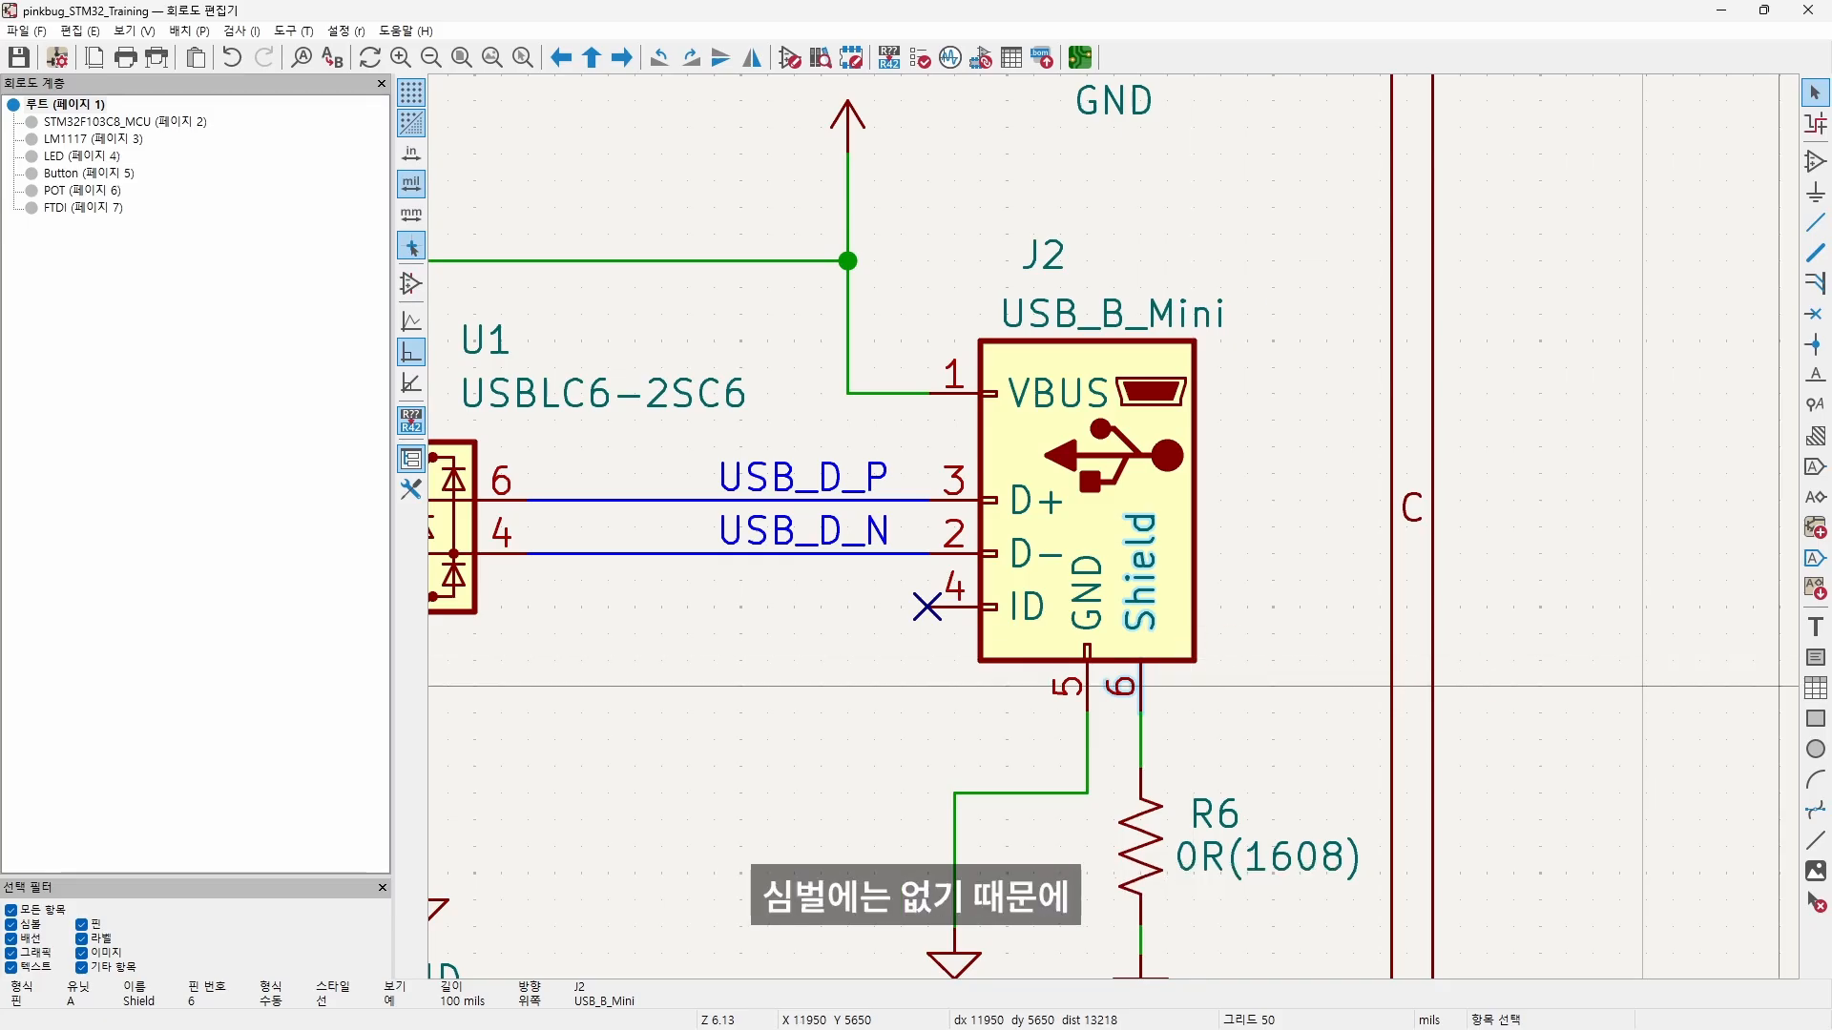
{"action": "key", "text": "alt+Tab"}
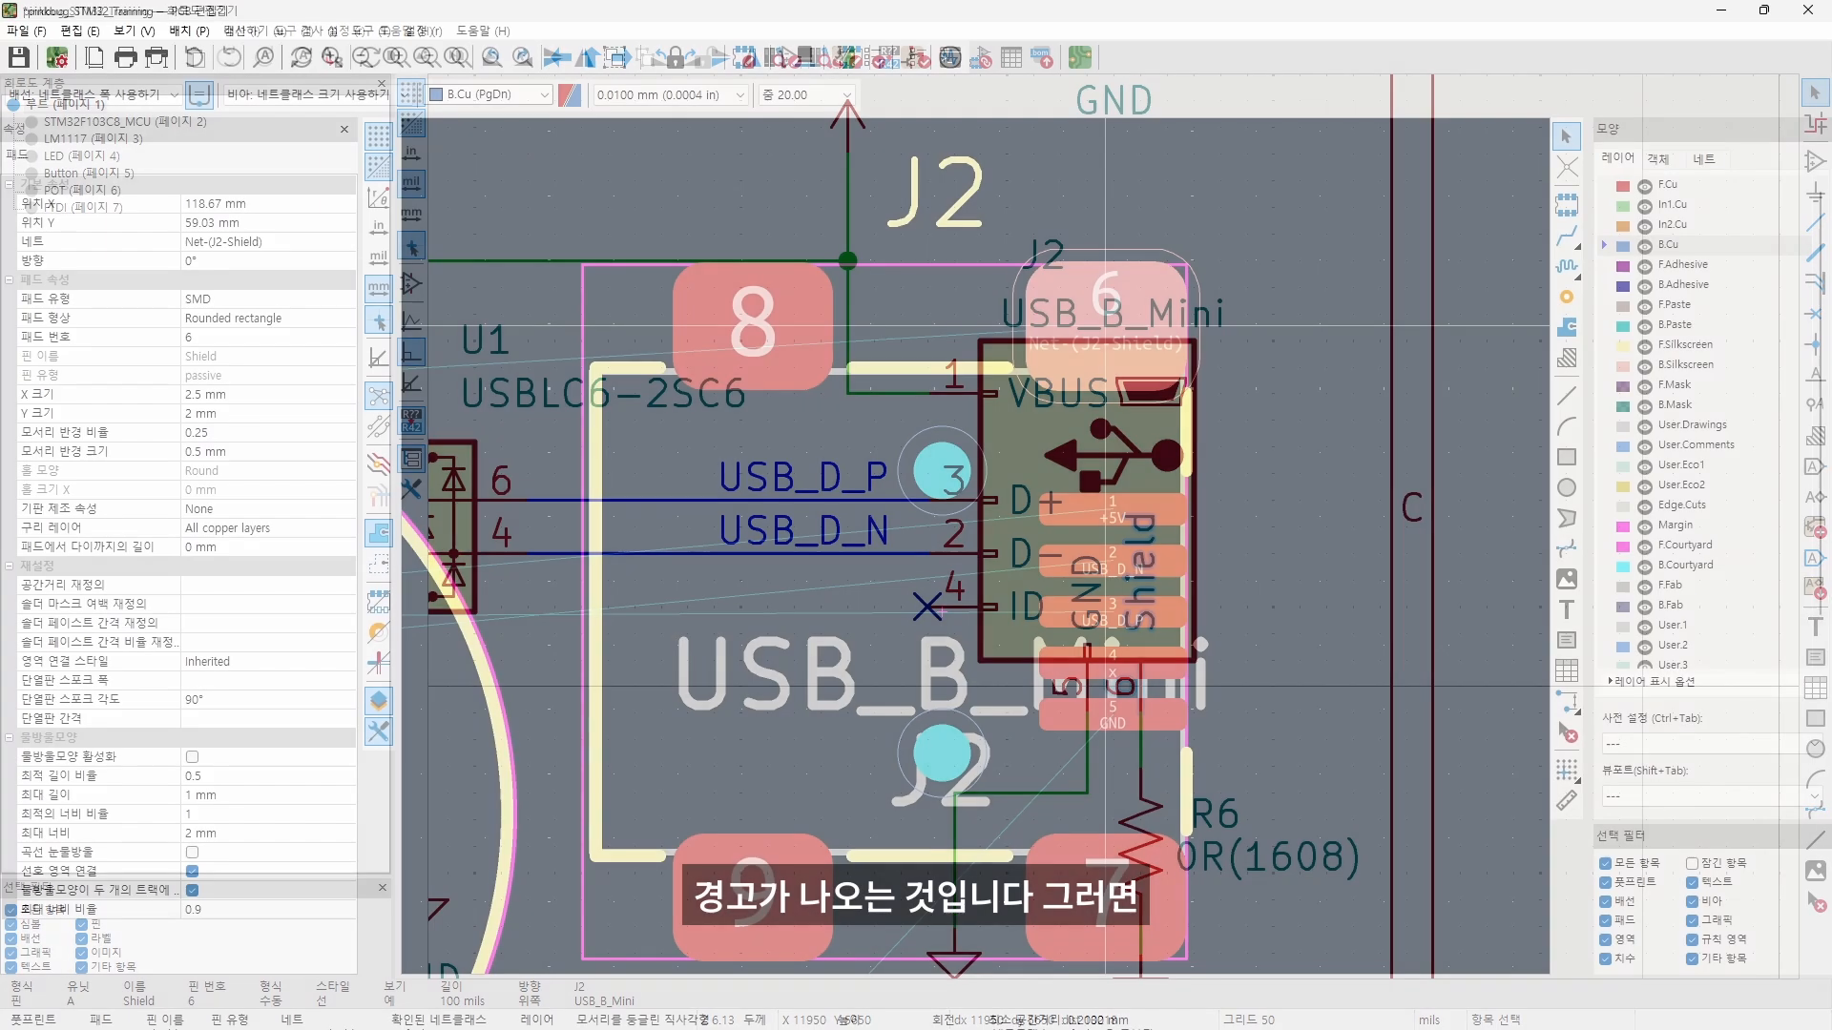
Step: Change the pad number of J2's pads 7, 8 and 9 to 6
{"action": "left_click", "coordinate": [749, 330]}
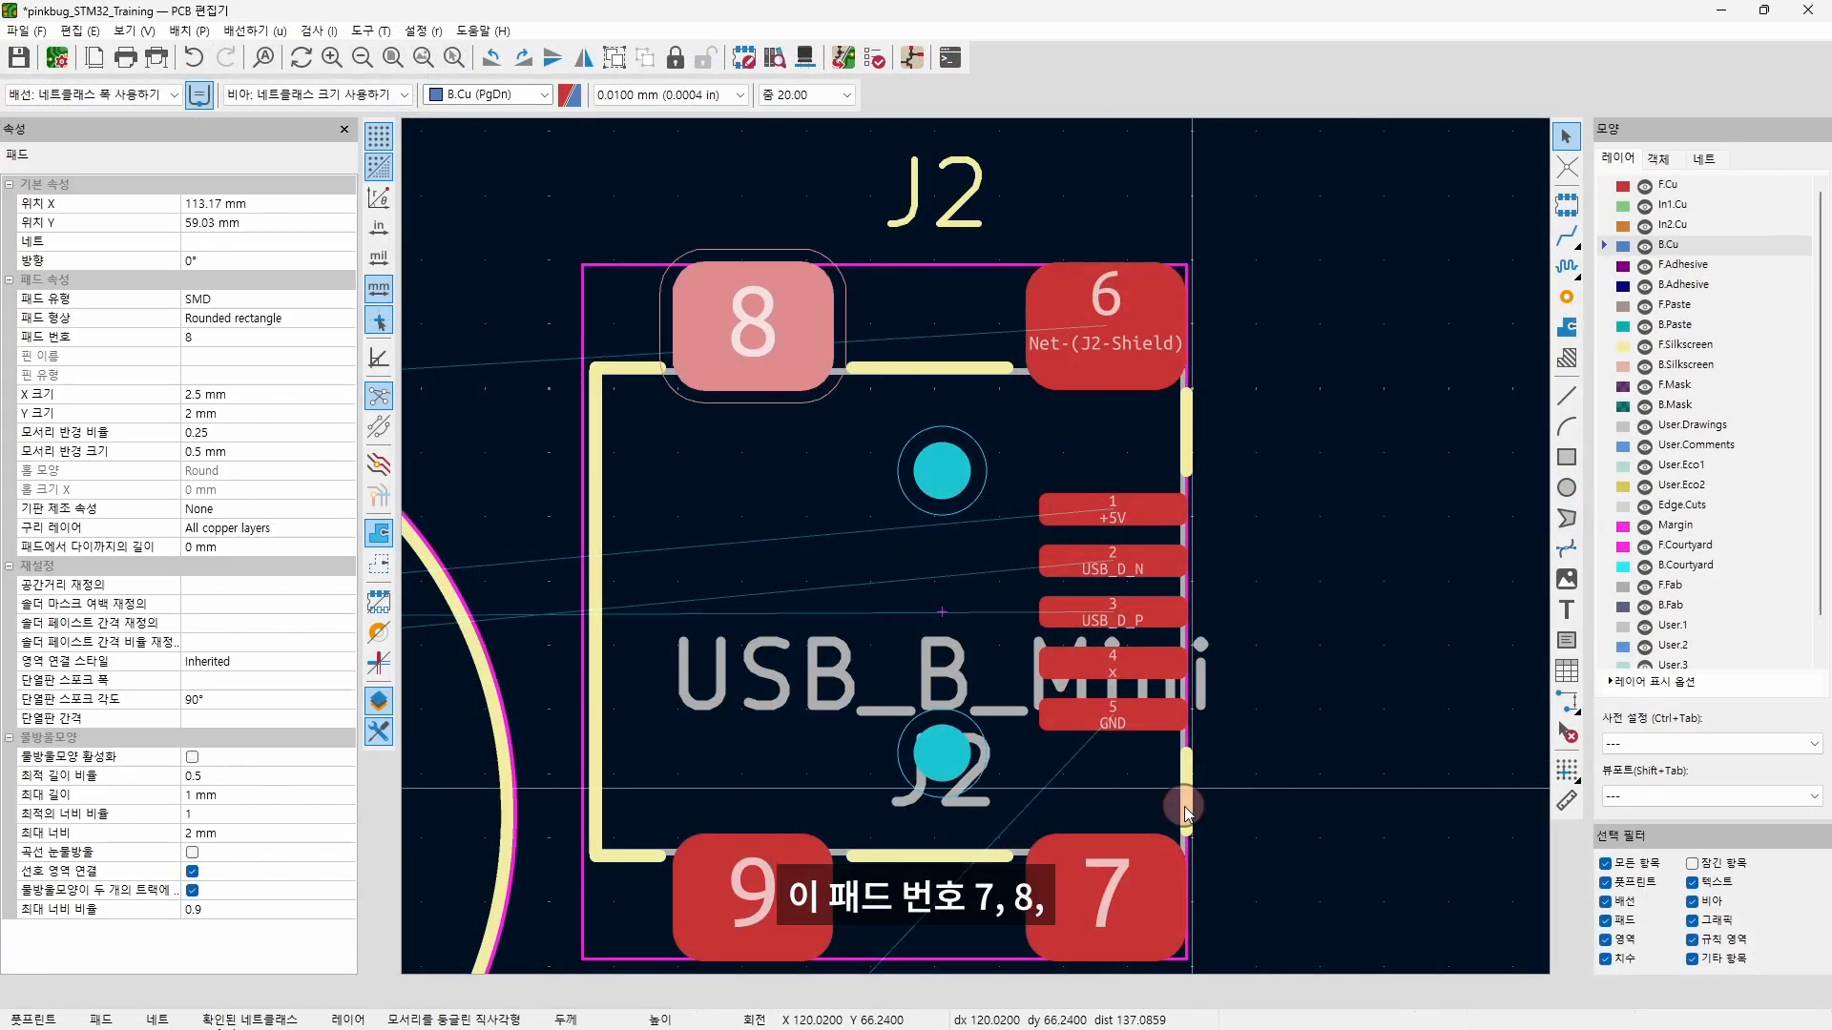
{"action": "left_click", "coordinate": [746, 876]}
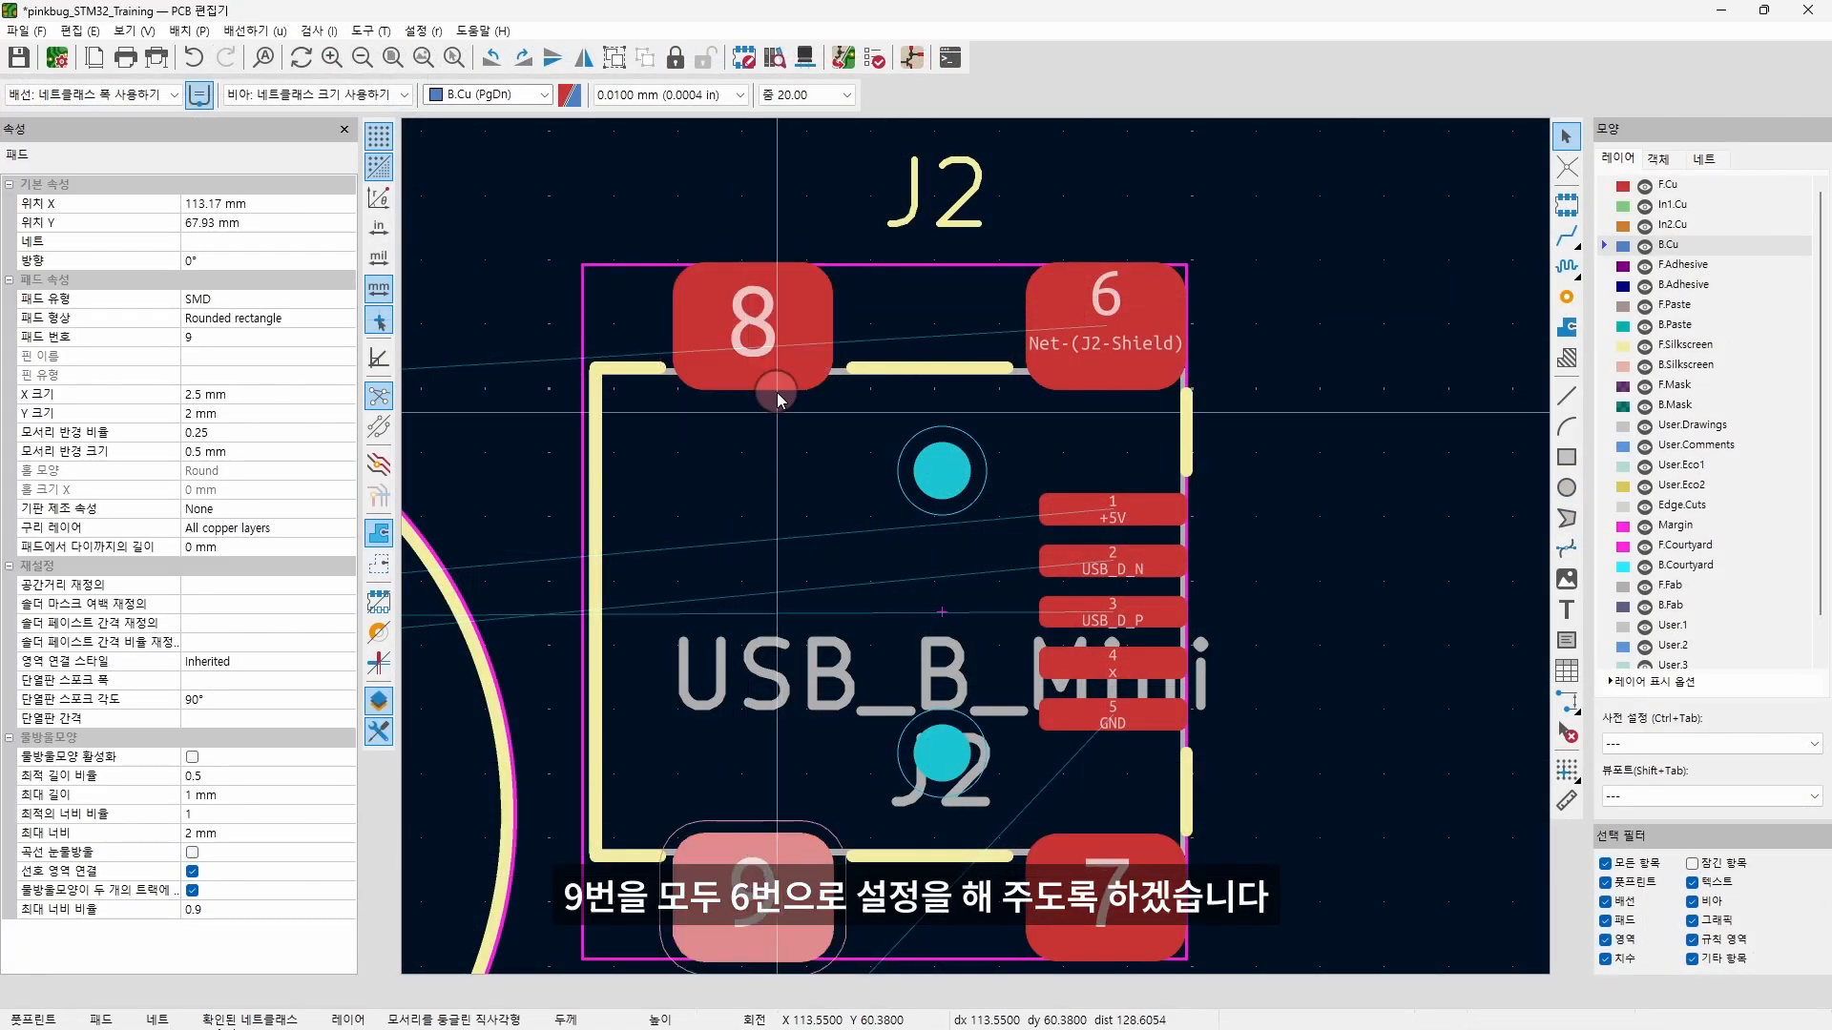
{"action": "left_click", "coordinate": [827, 340]}
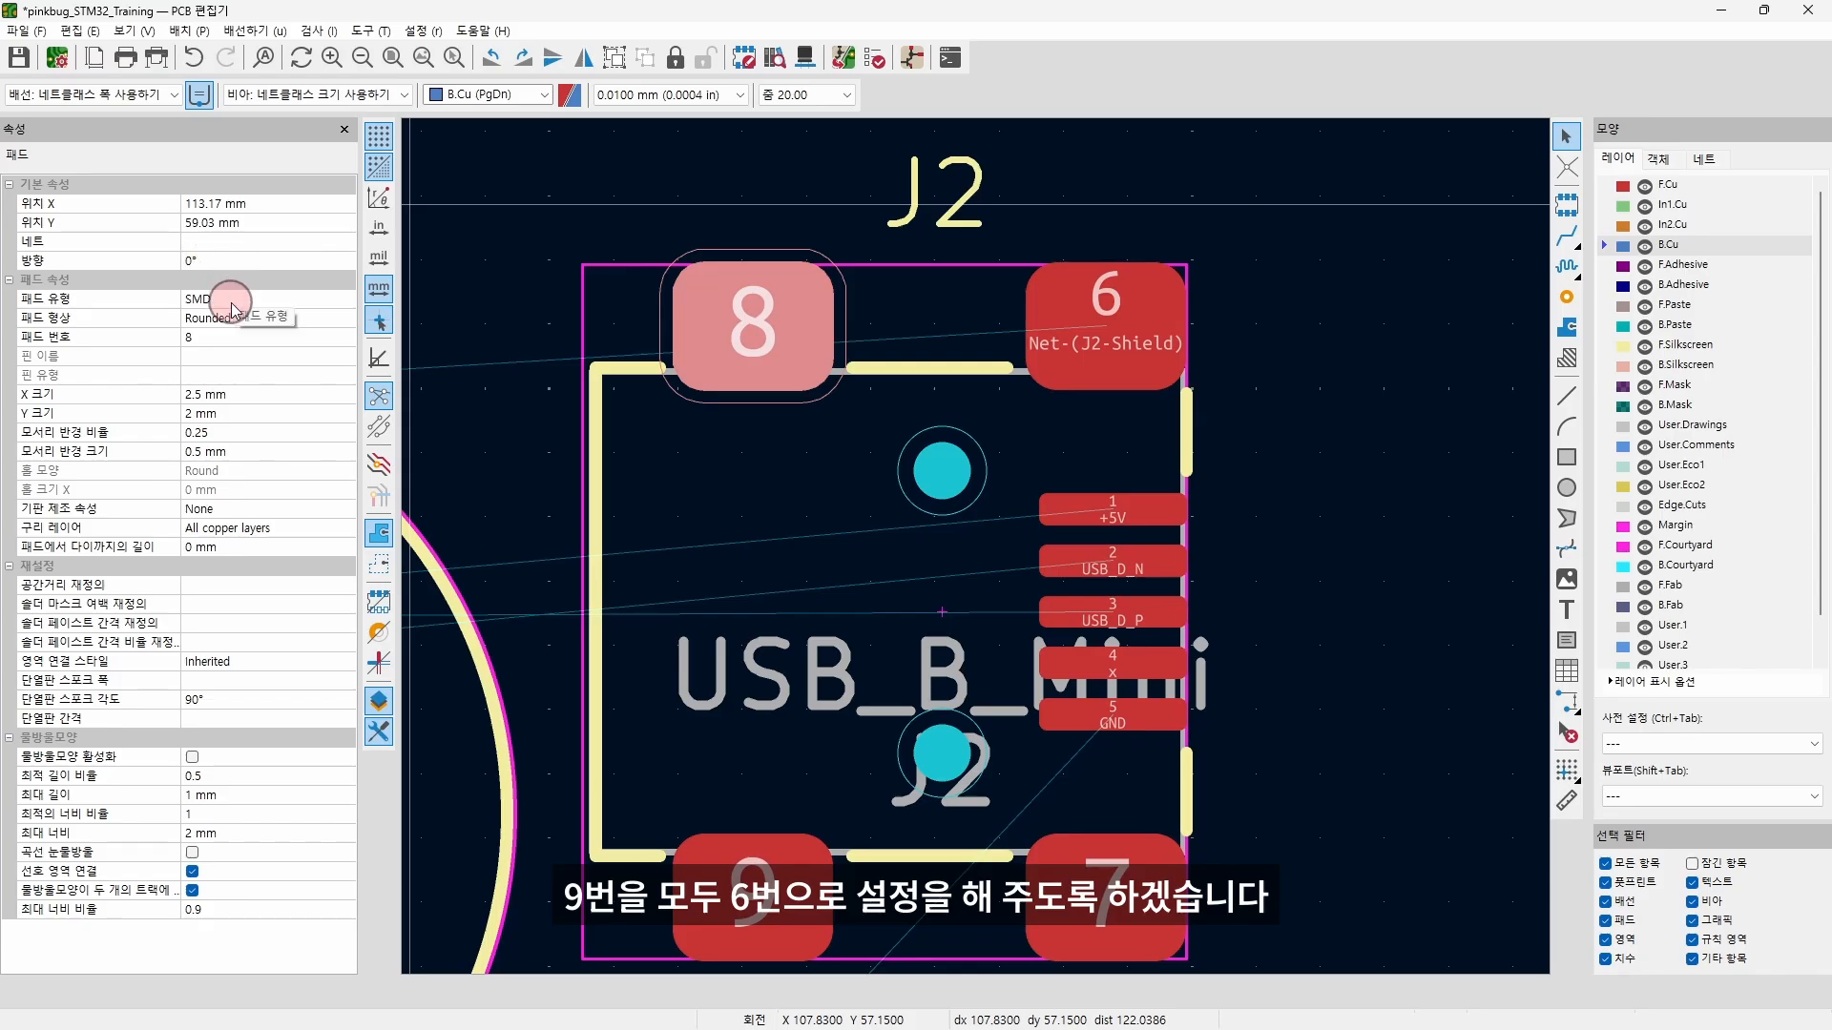
{"action": "left_click", "coordinate": [233, 339]}
{"action": "type", "text": "6"}
{"action": "key", "text": "Return"}
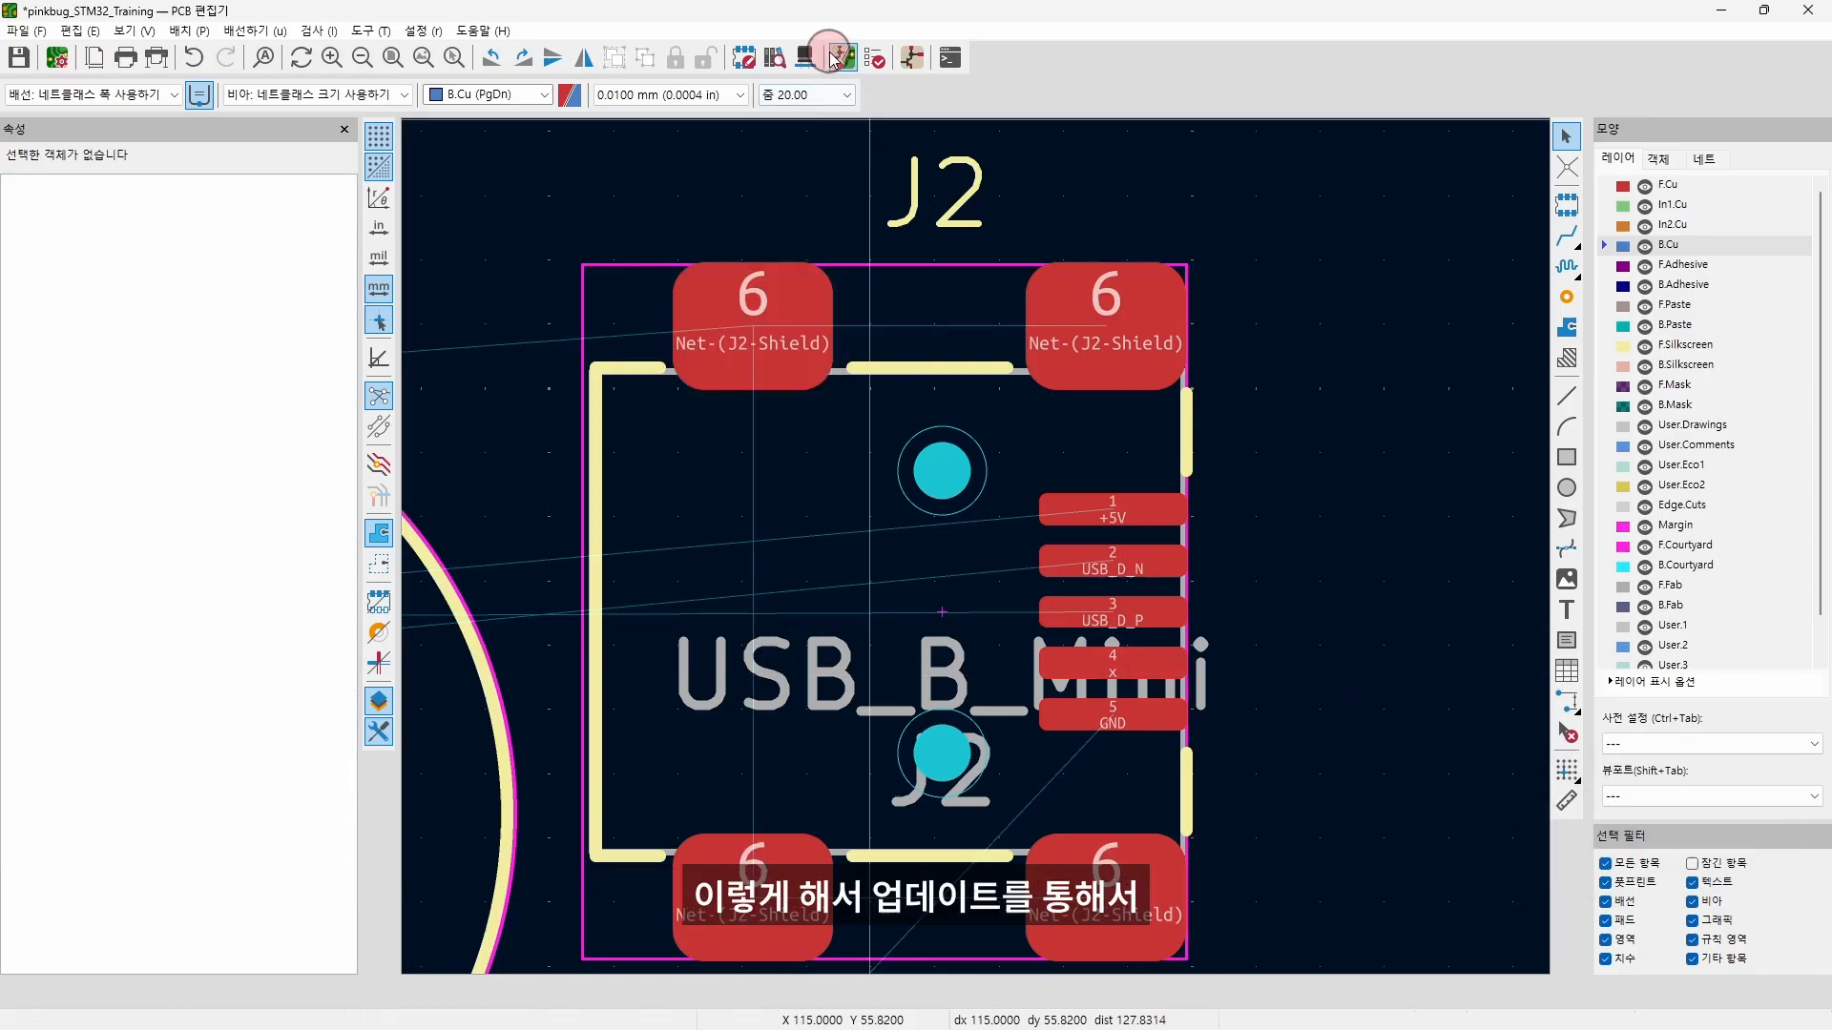
Step: Update the PCB from the schematic to apply the nets to J2's renumbered pads, and close the update dialog
{"action": "left_click", "coordinate": [835, 60]}
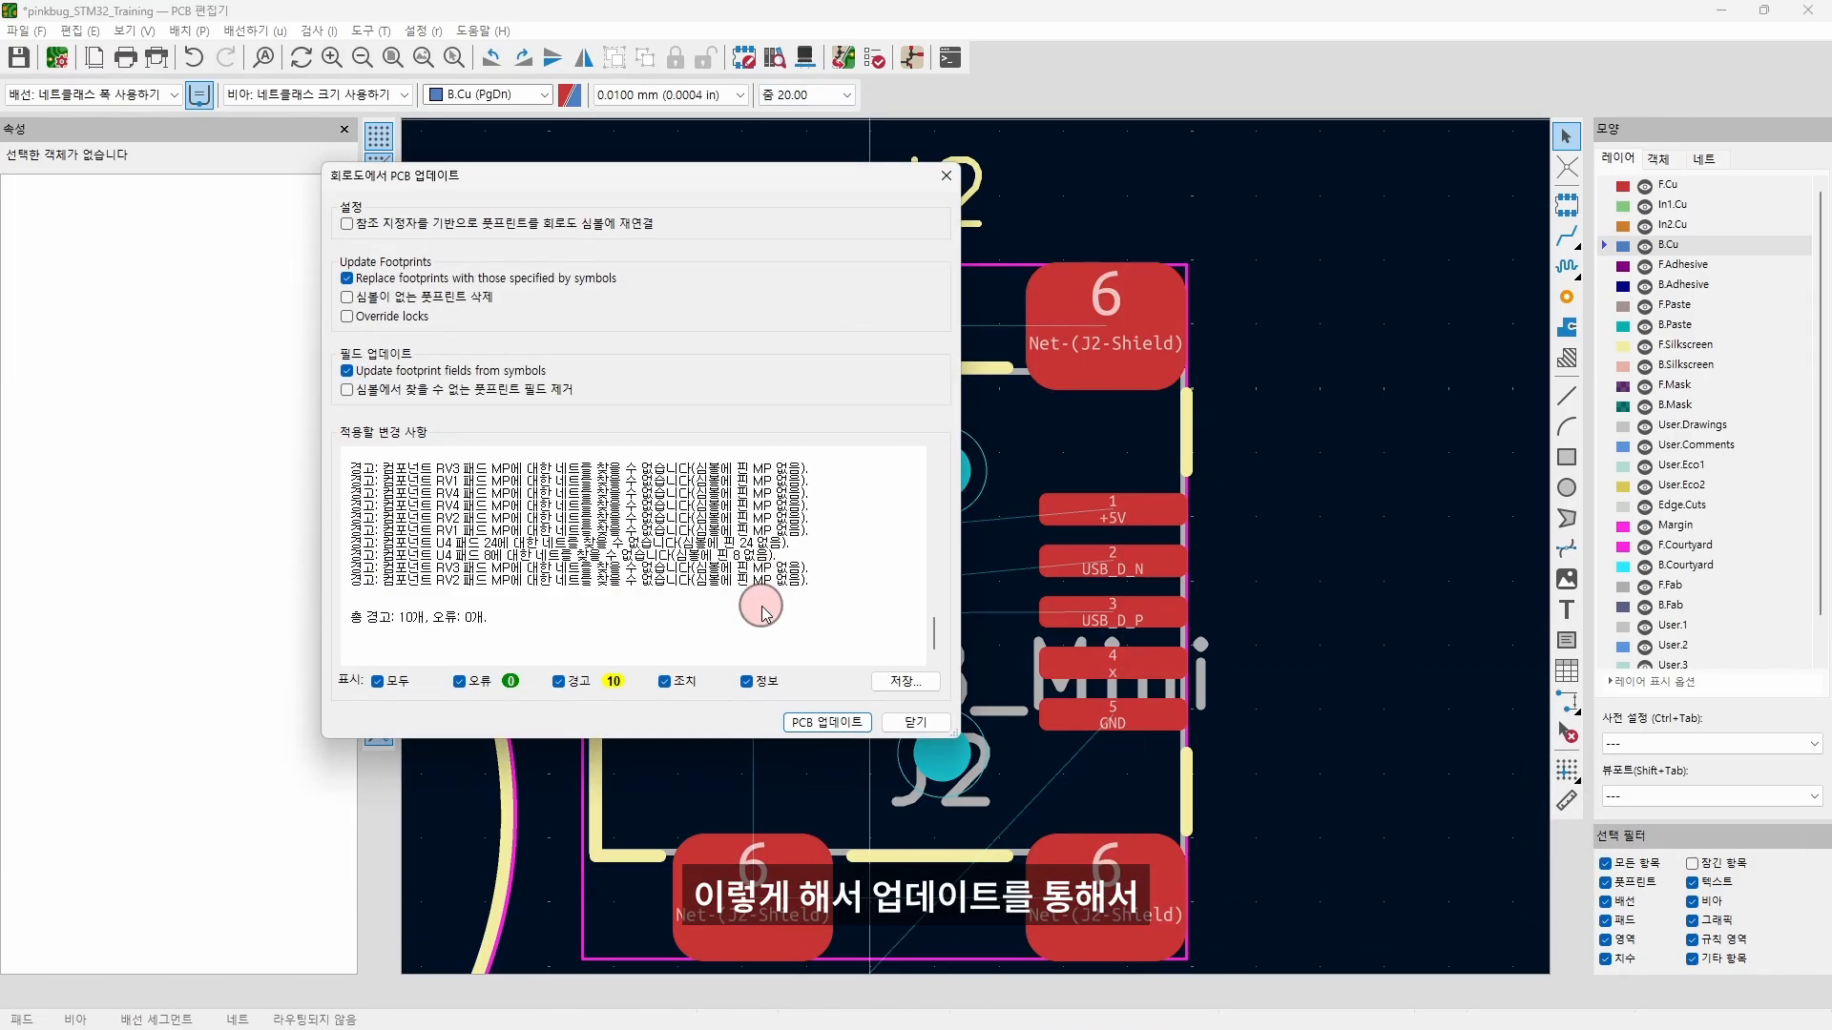
{"action": "left_click", "coordinate": [854, 725]}
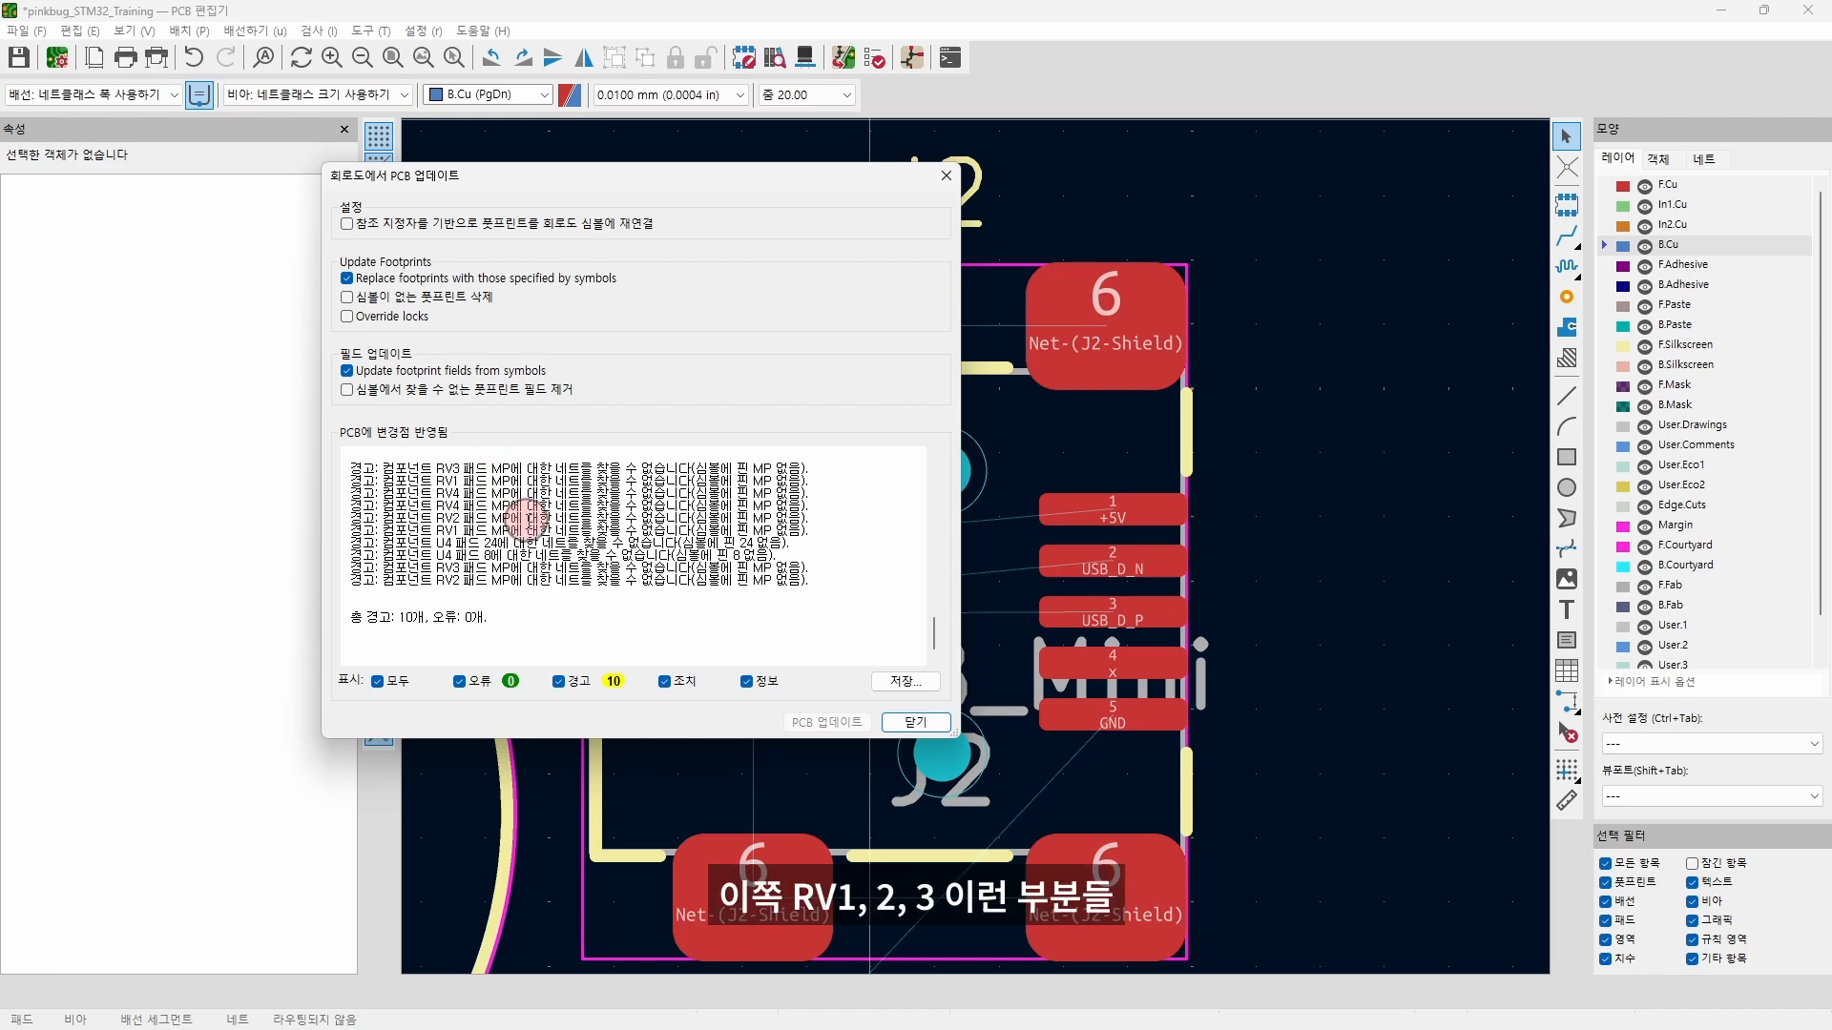
{"action": "left_click", "coordinate": [912, 722]}
Step: Examine U4's pads 8 and 24 on the board, comparing them with the FT232RL datasheet pinout and the update warnings
{"action": "scroll", "coordinate": [929, 575], "scroll_direction": "down", "scroll_amount": 7}
{"action": "left_click", "coordinate": [902, 544]}
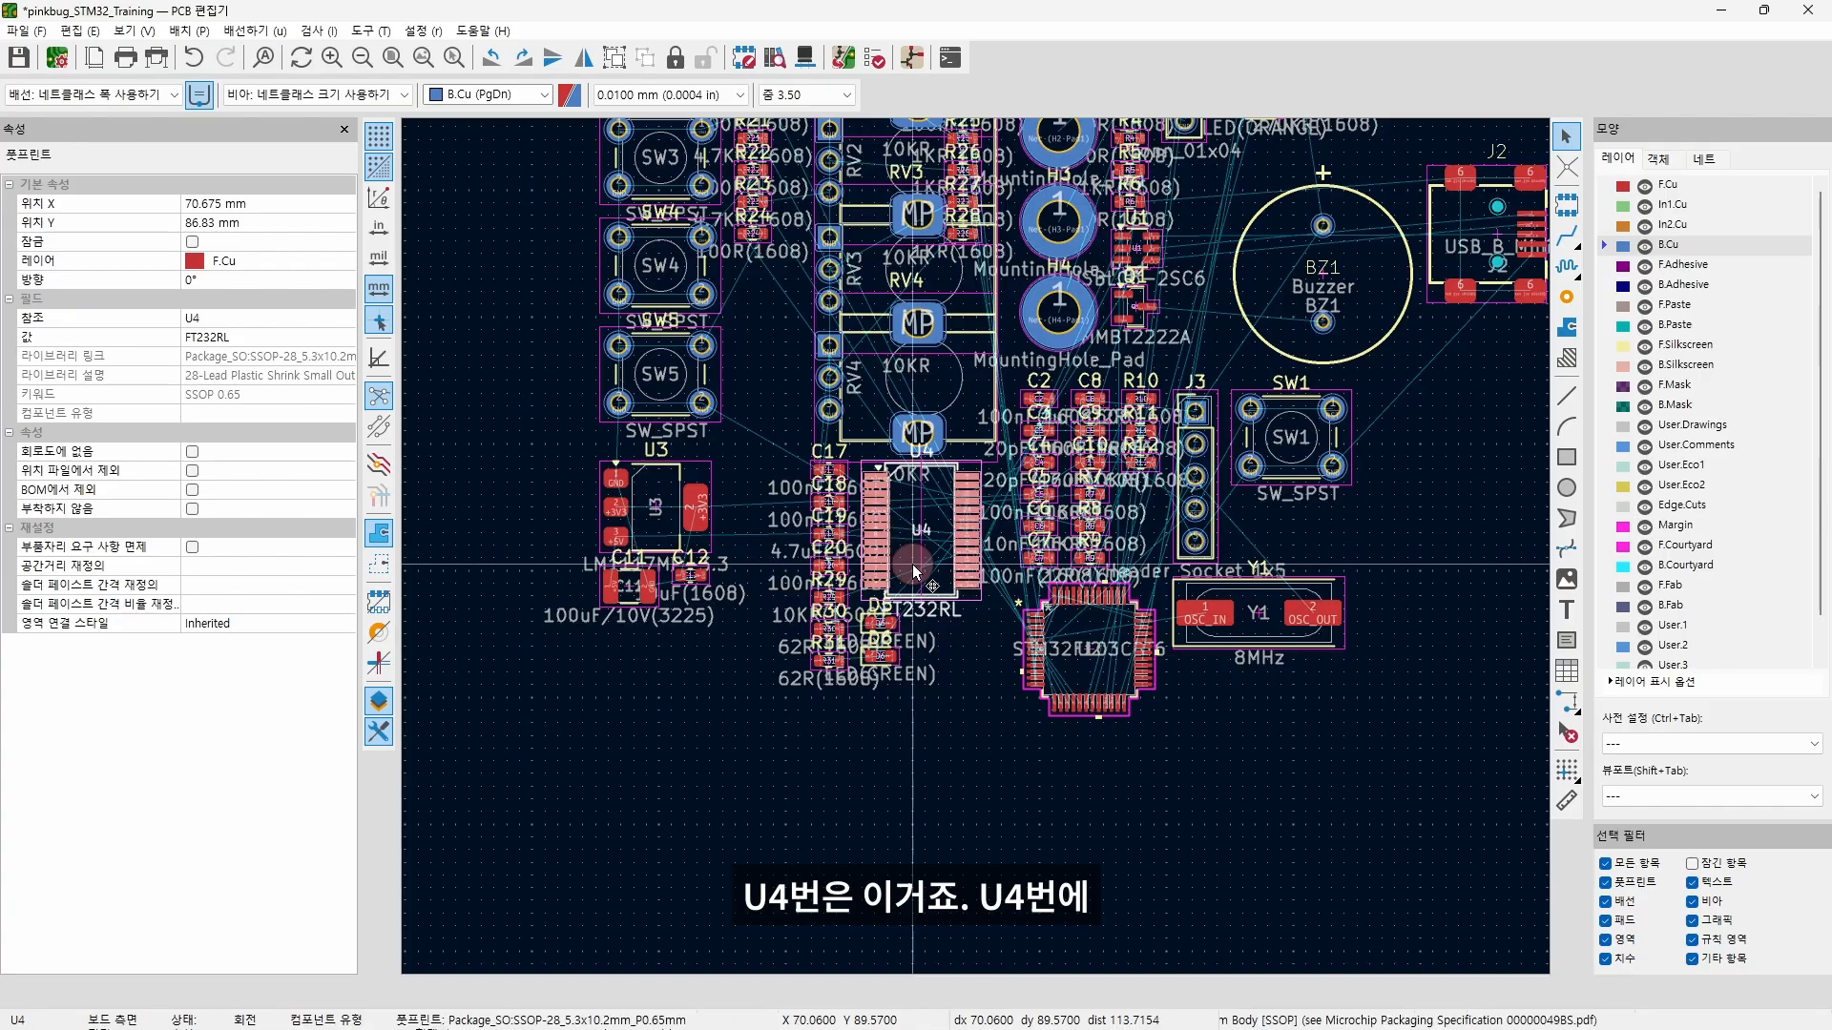
{"action": "scroll", "coordinate": [912, 564], "scroll_direction": "up", "scroll_amount": 7}
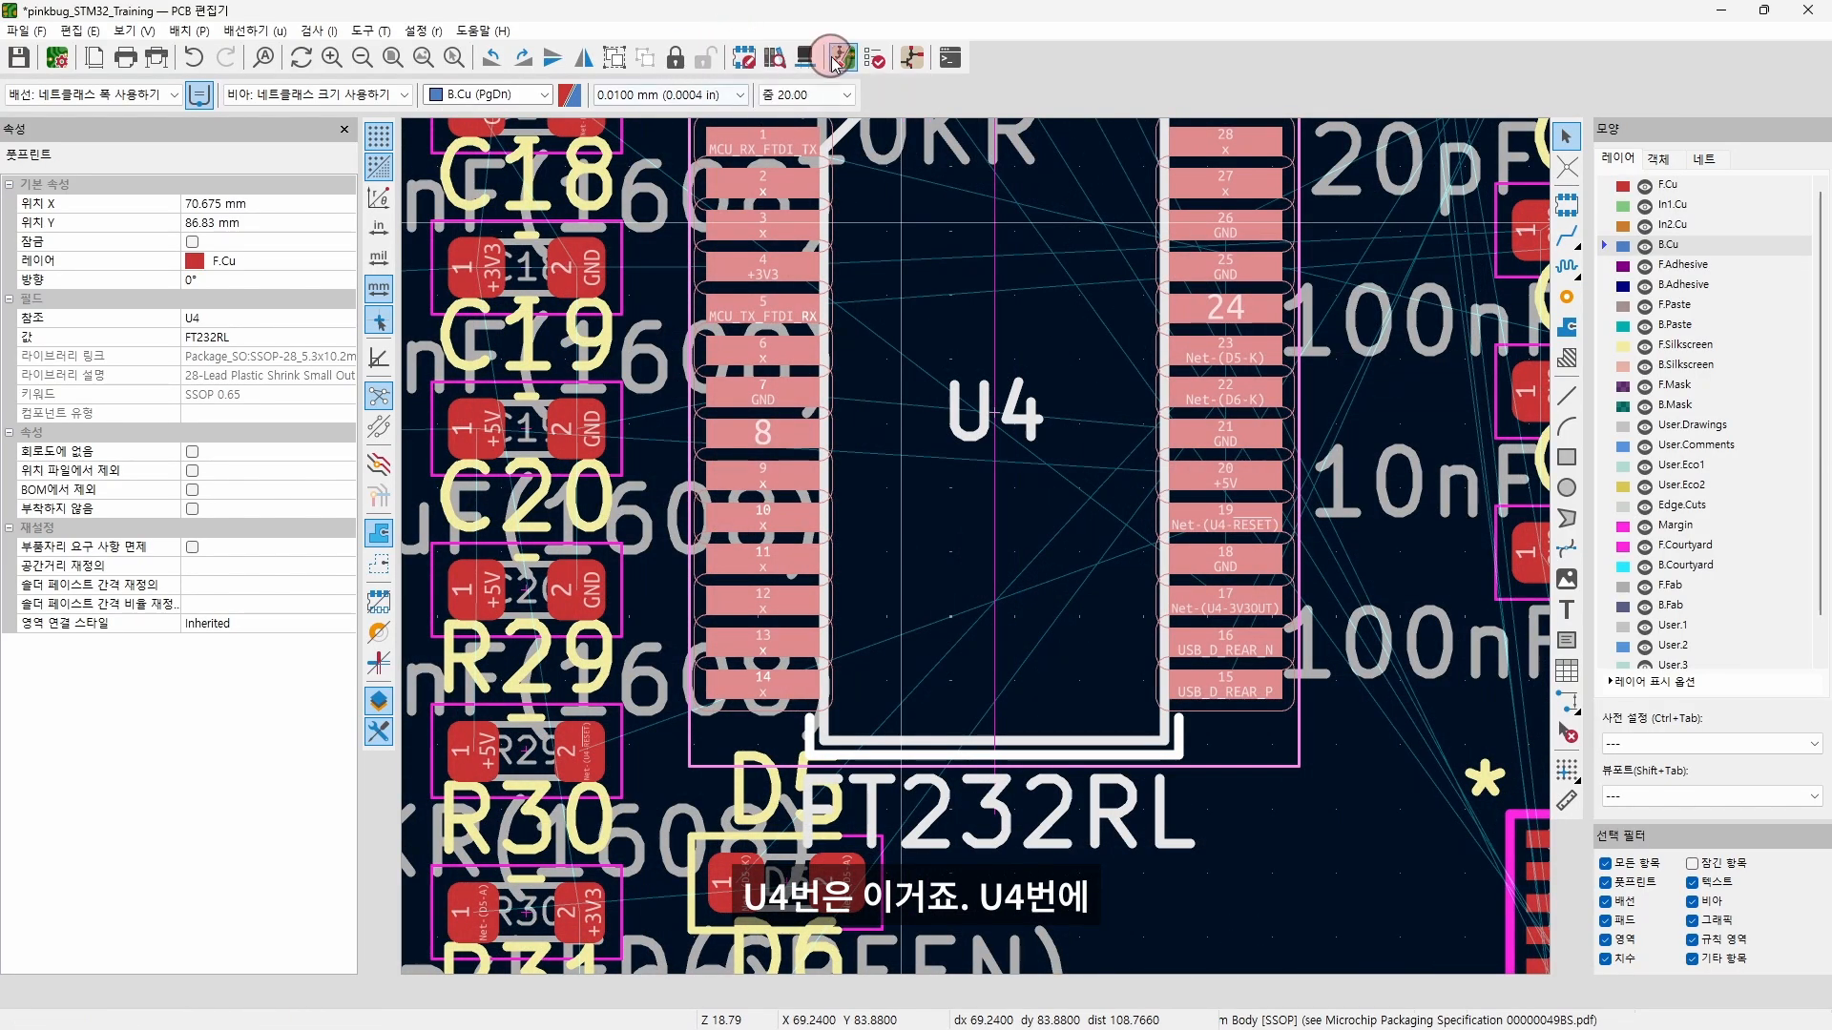
{"action": "left_click", "coordinate": [837, 61]}
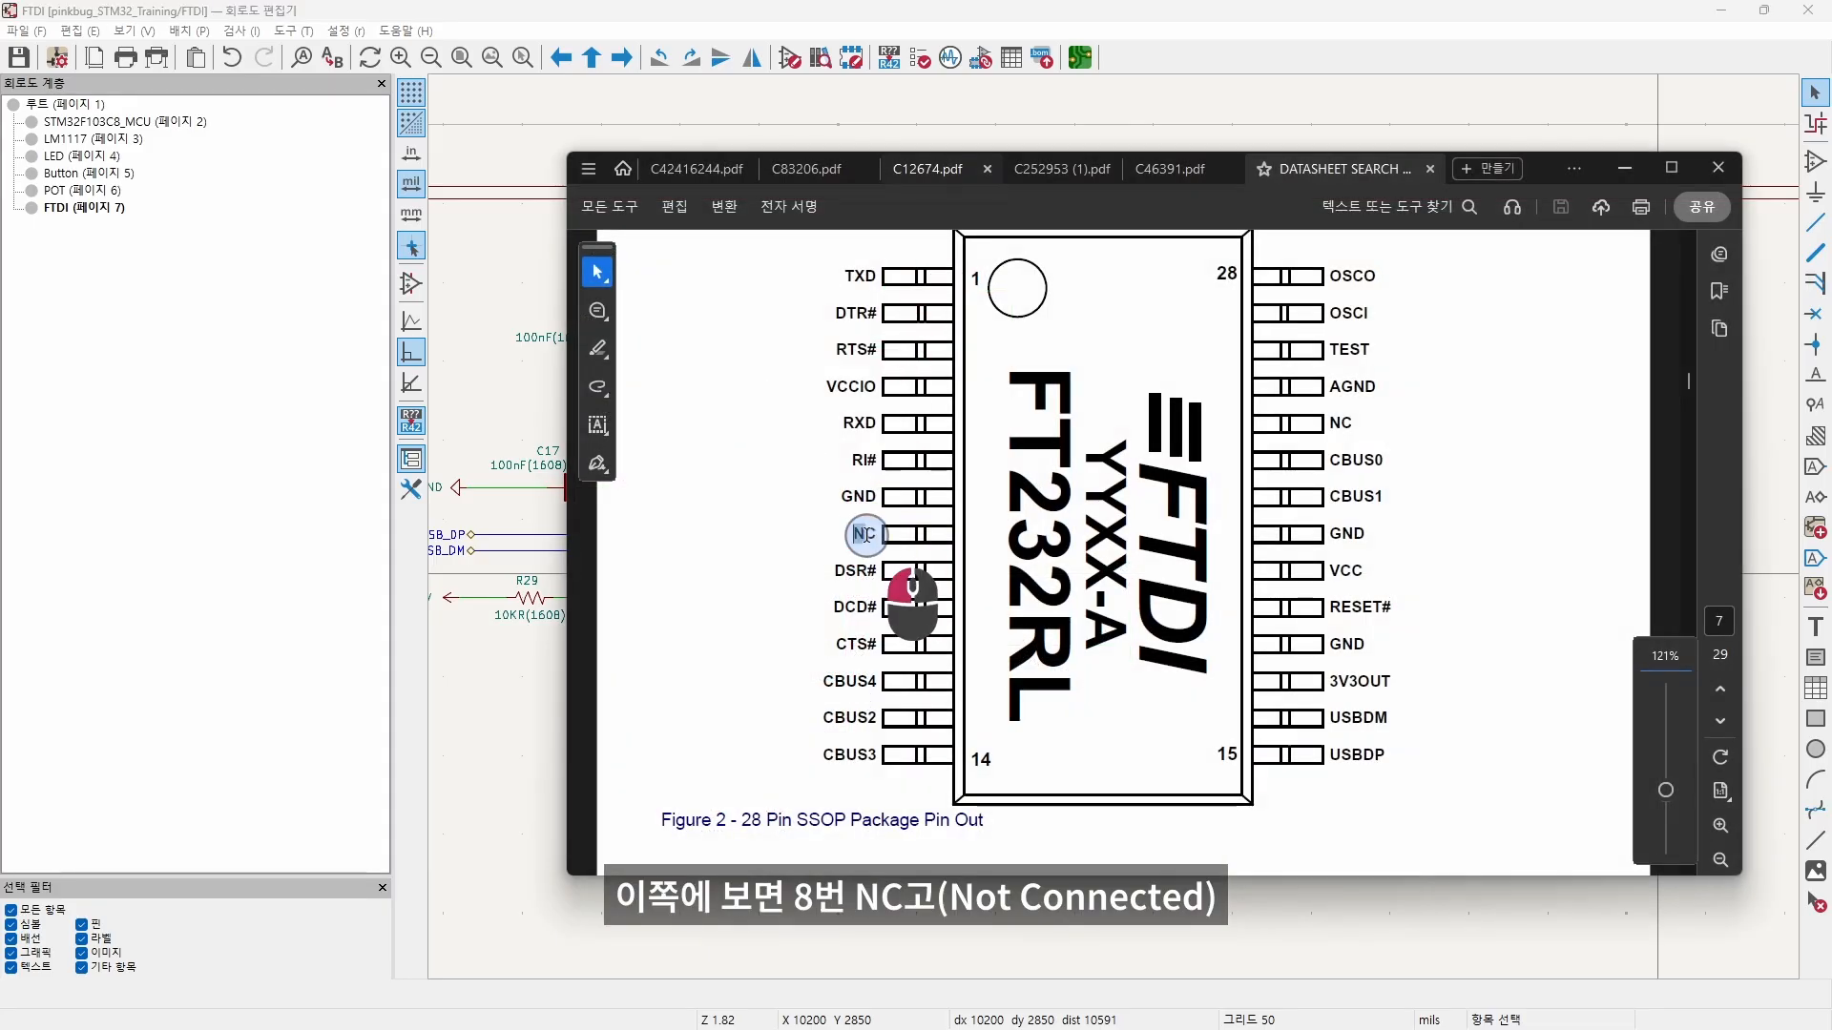
{"action": "double_click", "coordinate": [871, 537]}
{"action": "left_click_drag", "start_coordinate": [1331, 425], "coordinate": [1353, 423]}
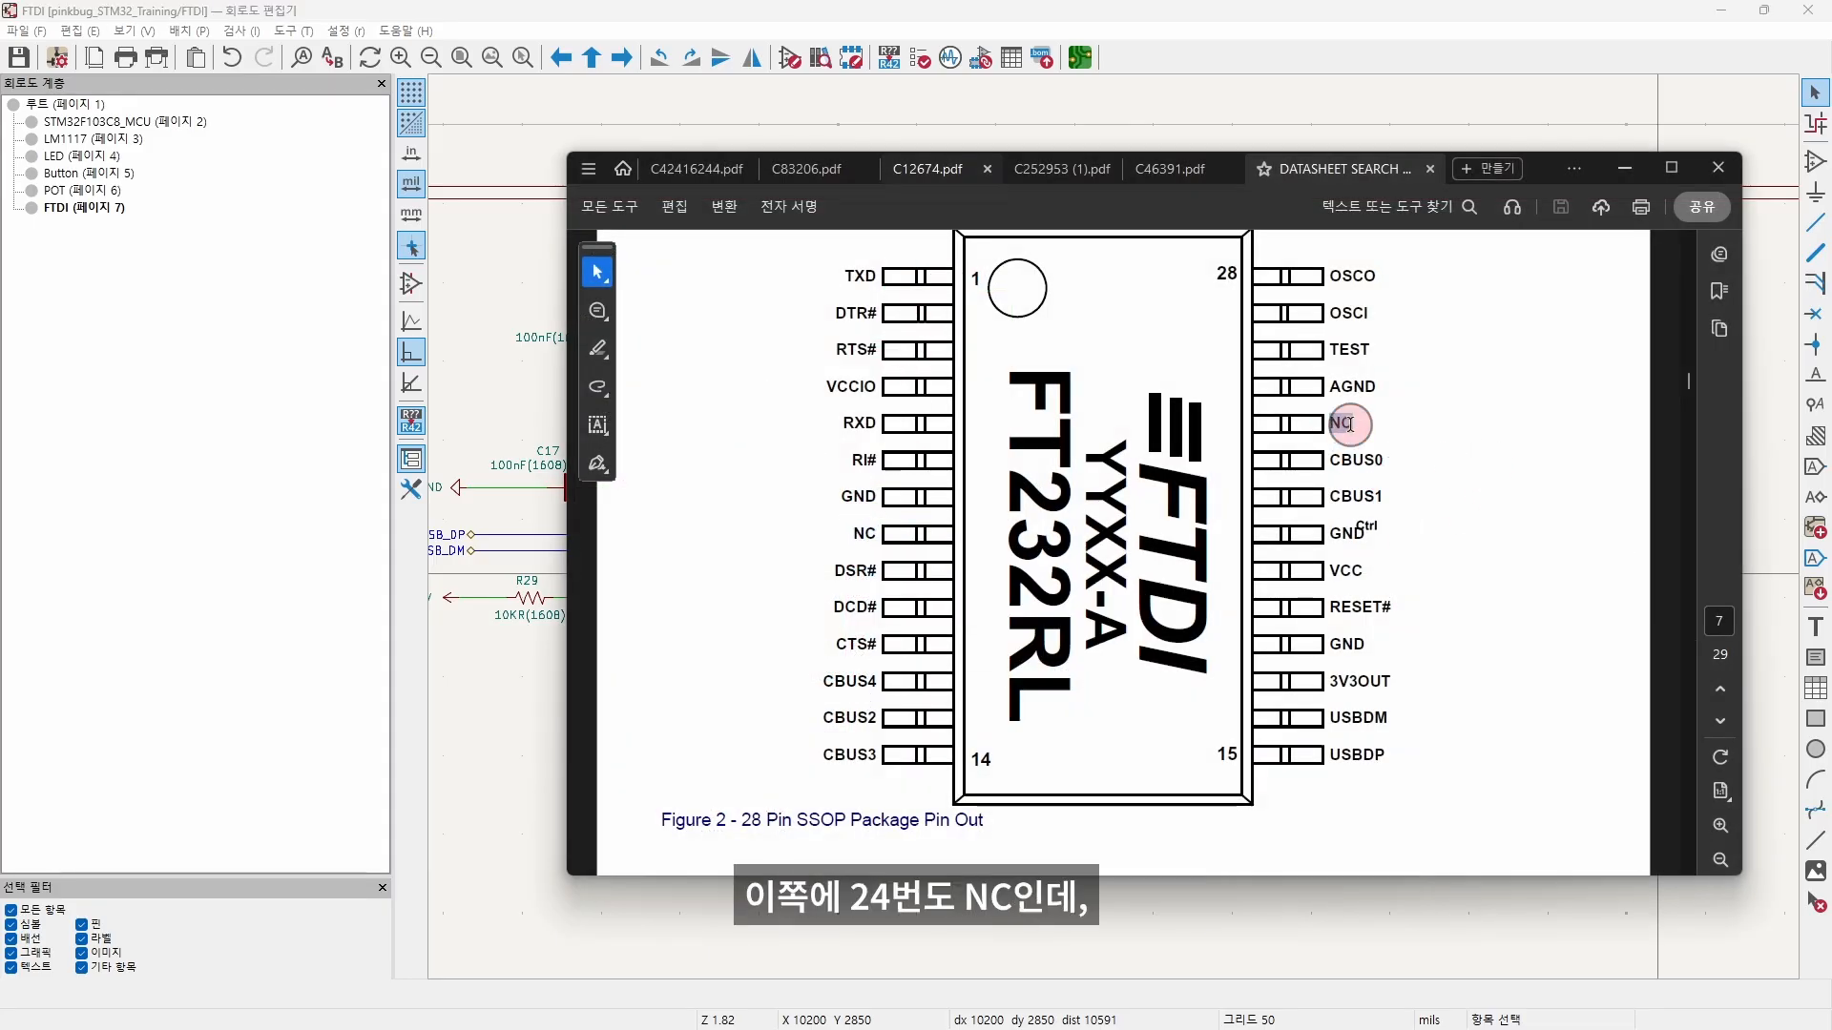
{"action": "left_click", "coordinate": [491, 361]}
{"action": "left_click", "coordinate": [767, 592]}
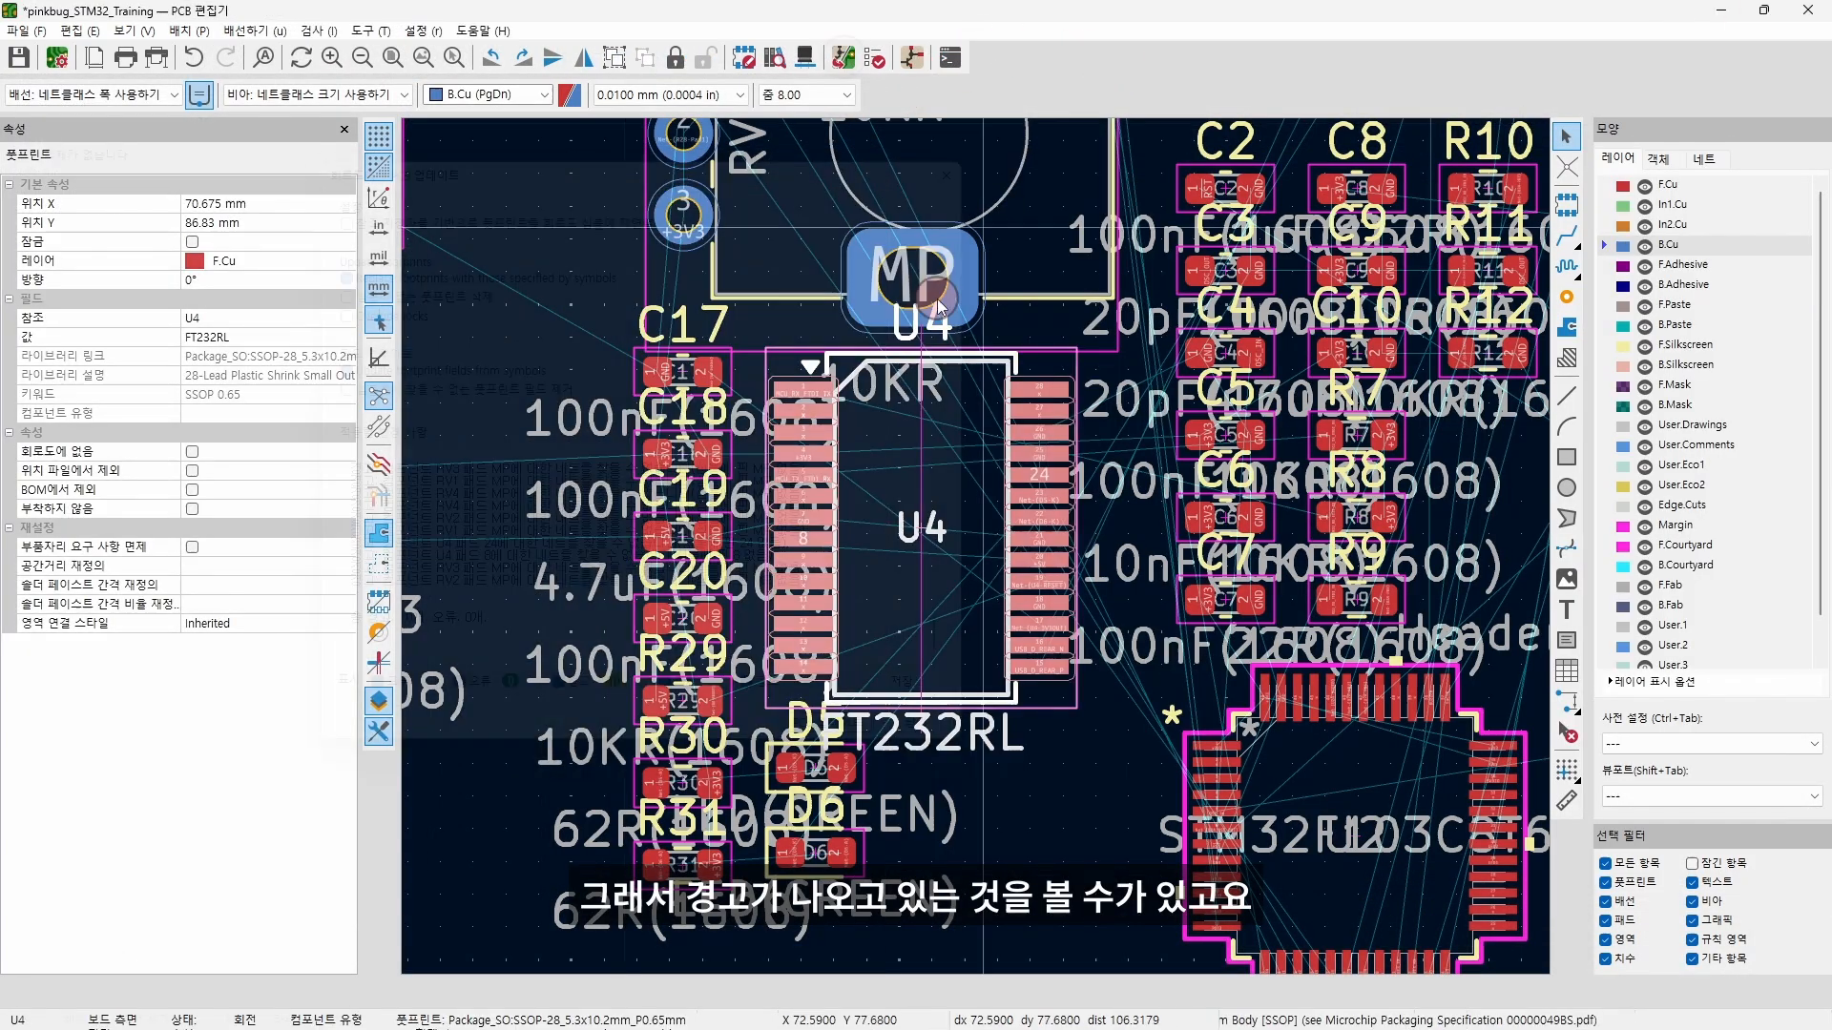
{"action": "left_click", "coordinate": [844, 60]}
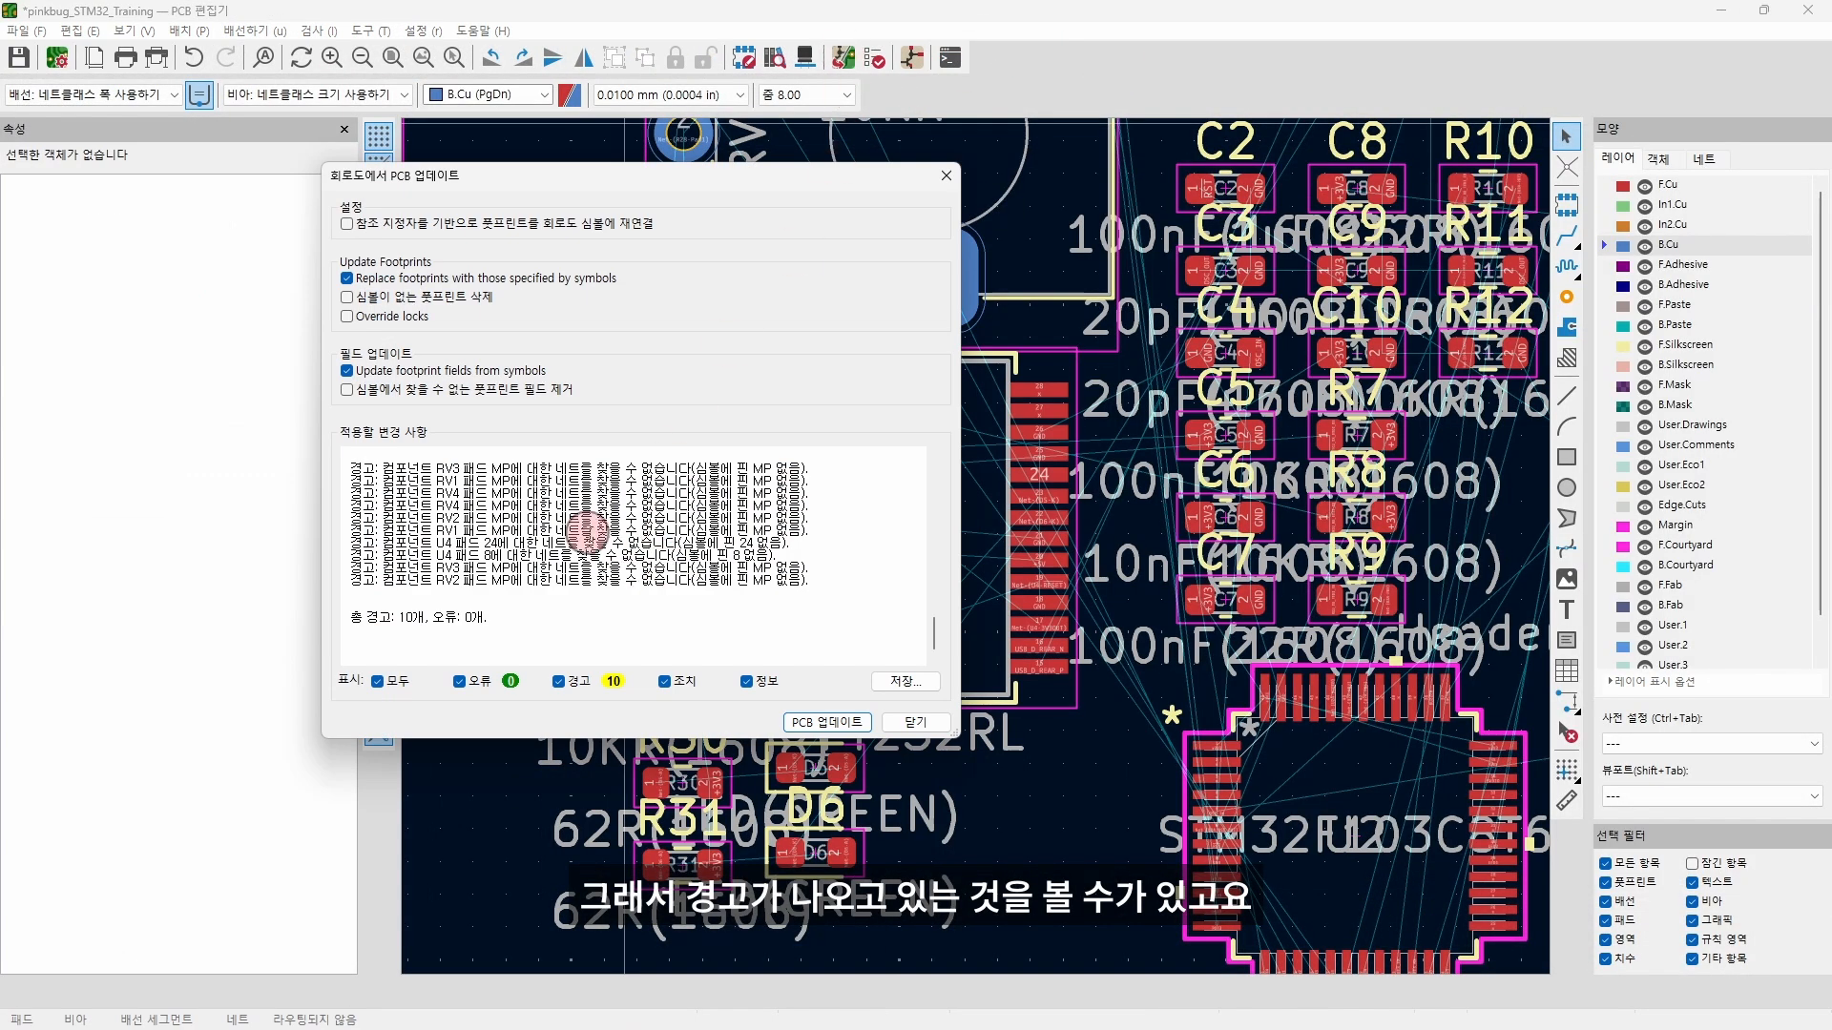
{"action": "left_click", "coordinate": [904, 723]}
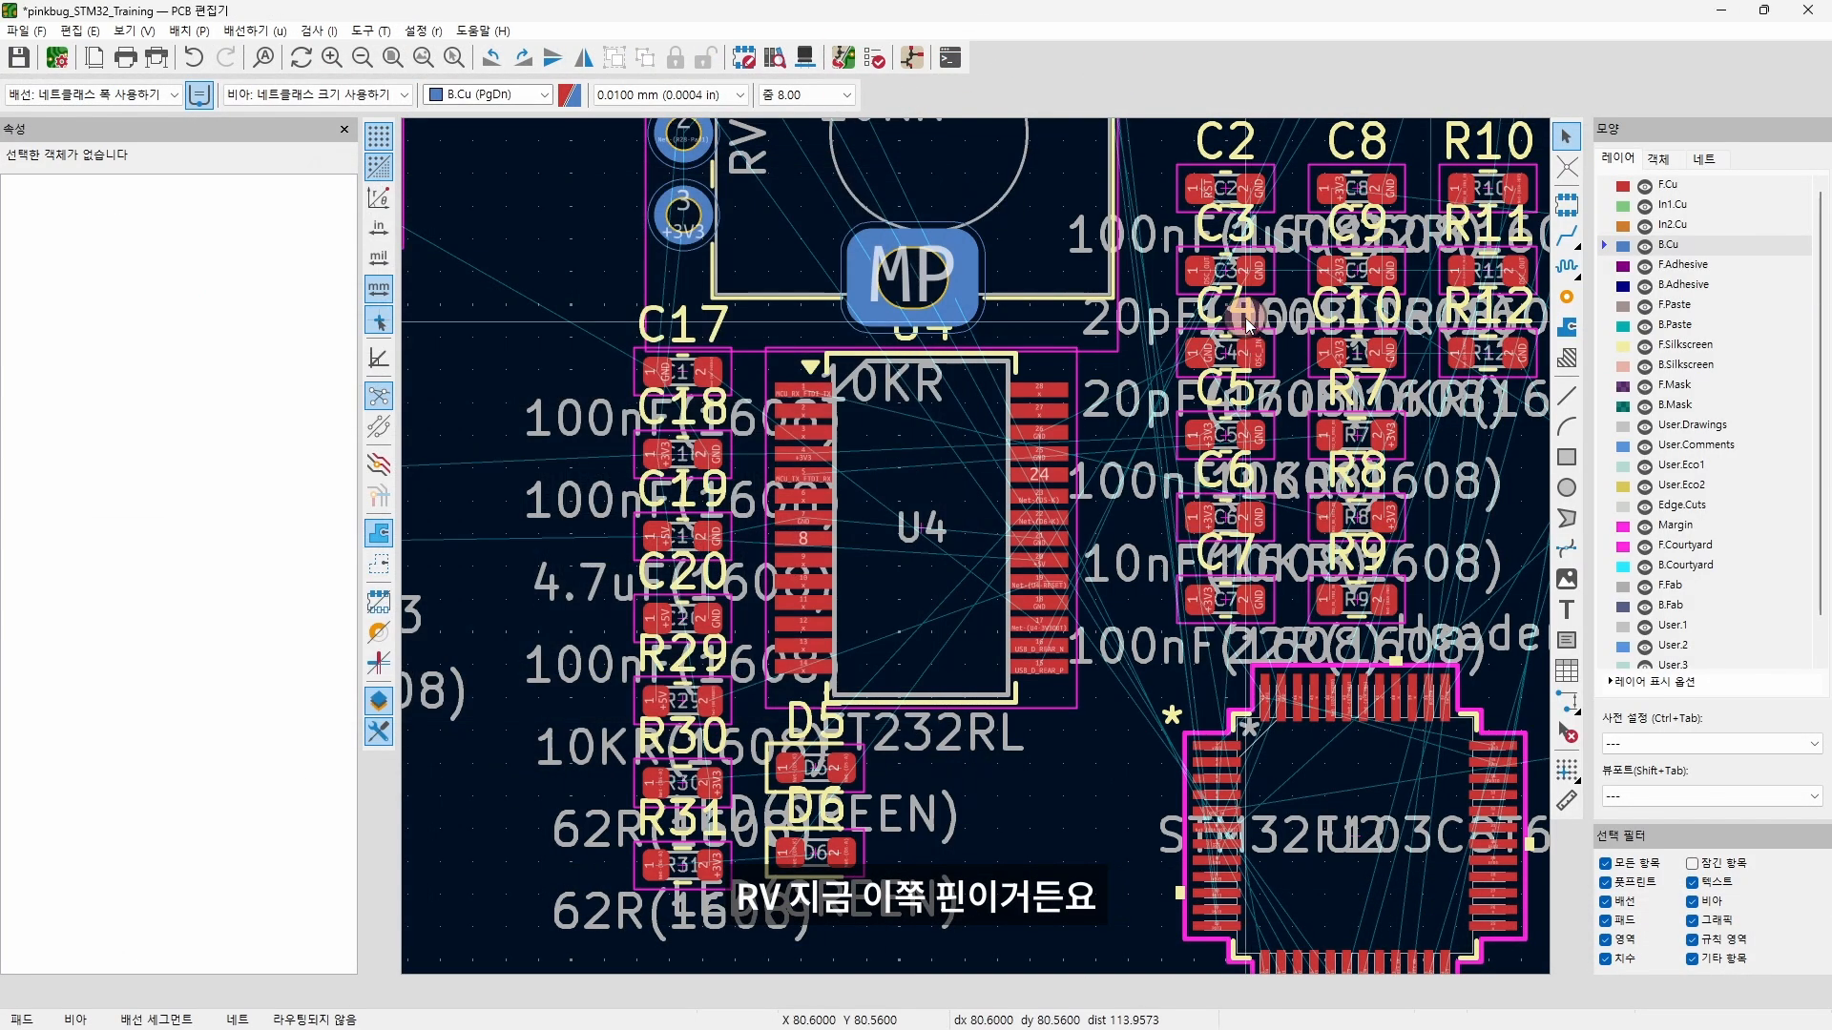
Step: Move the RV4 footprint out from under RV3 and select its lower MP pad
{"action": "middle_click_drag", "start_coordinate": [1251, 264], "coordinate": [1252, 587]}
{"action": "left_click", "coordinate": [1066, 454]}
{"action": "middle_click_drag", "start_coordinate": [913, 598], "coordinate": [893, 652]}
{"action": "left_click_drag", "start_coordinate": [893, 653], "coordinate": [706, 715]}
{"action": "left_click", "coordinate": [706, 715]}
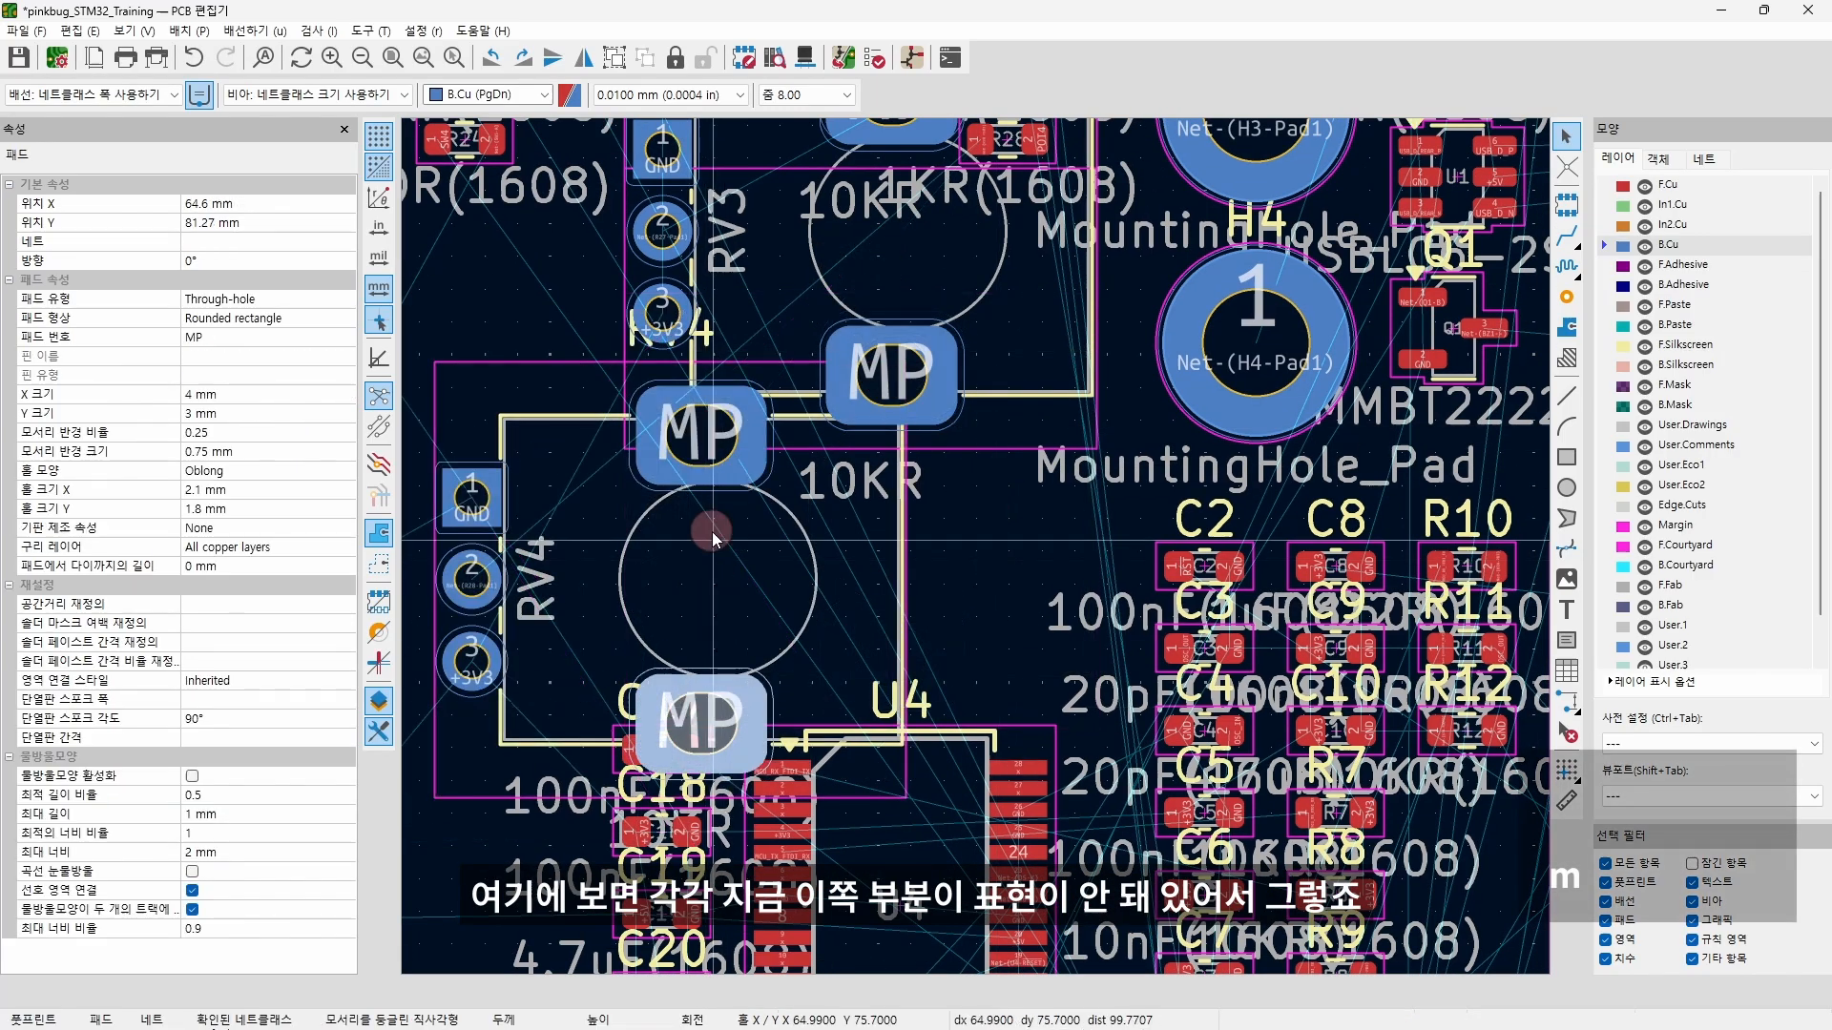
{"action": "left_click", "coordinate": [706, 718]}
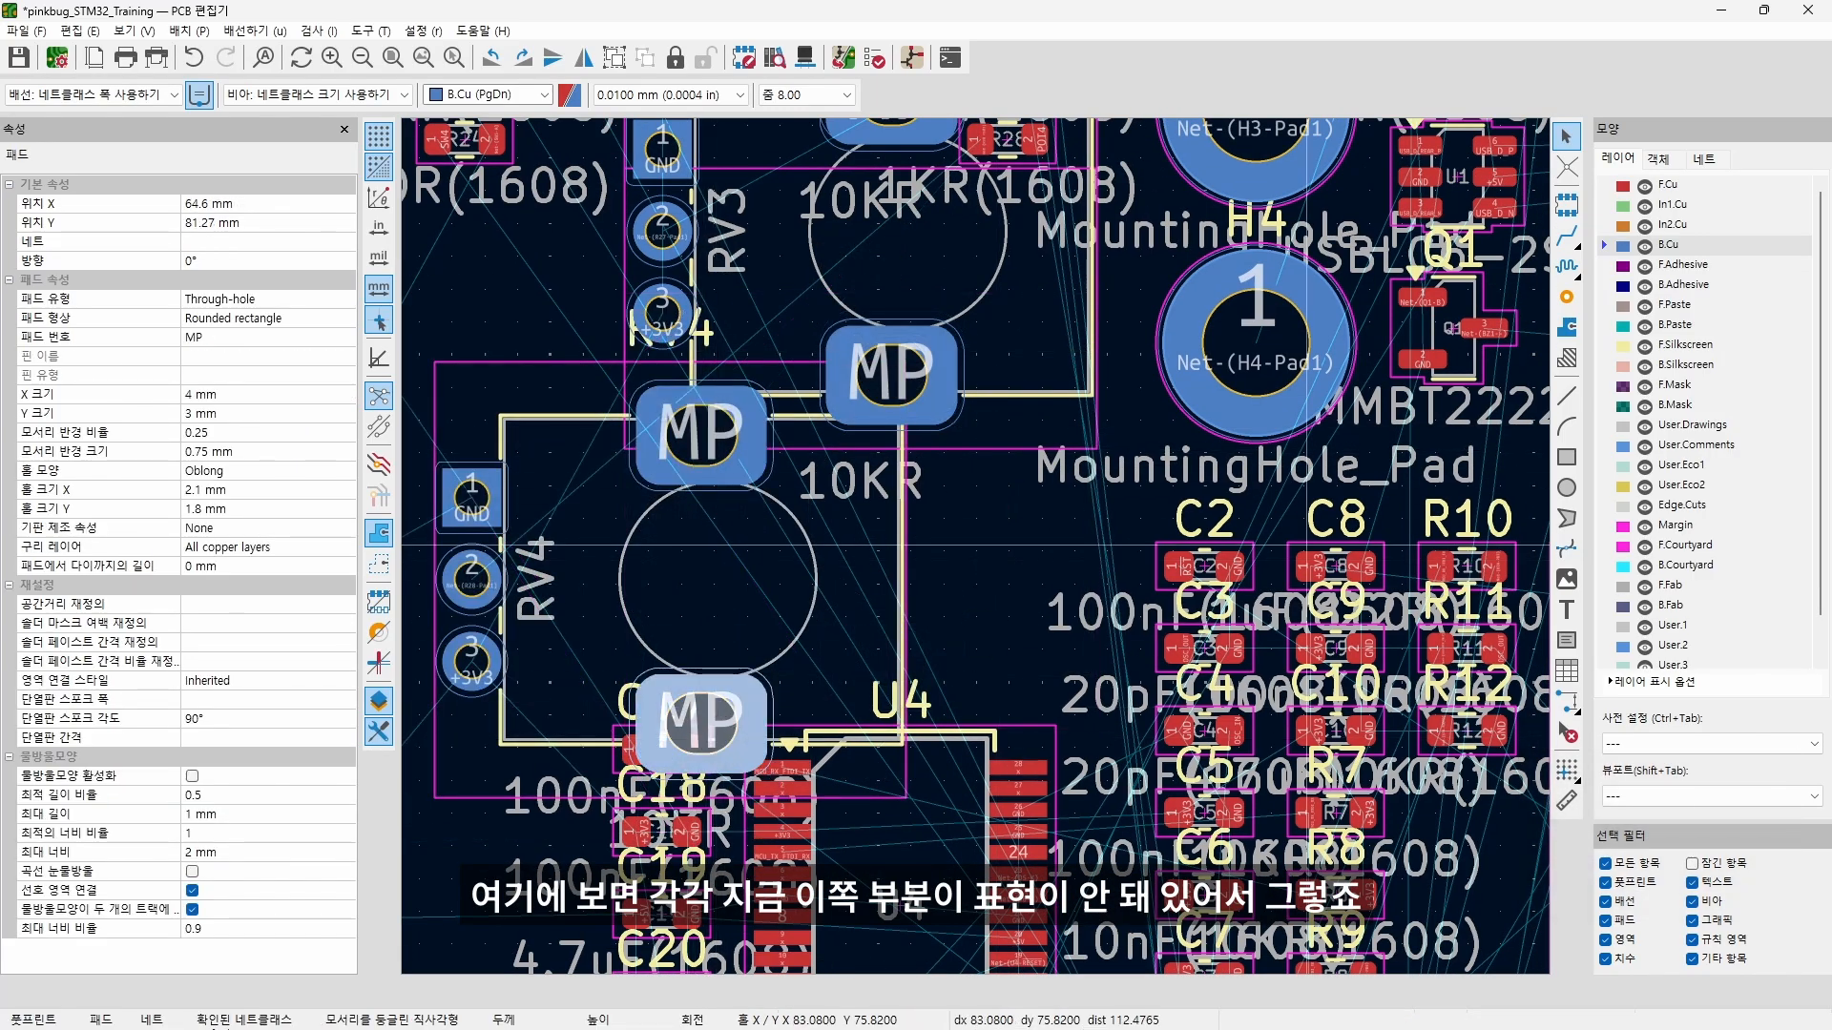
Step: Compare RV4's potentiometer symbol on the POT sheet with the MP mounting pads of its footprint on the board
{"action": "key", "text": "alt+Tab"}
{"action": "left_click", "coordinate": [969, 453]}
{"action": "left_click", "coordinate": [1099, 520]}
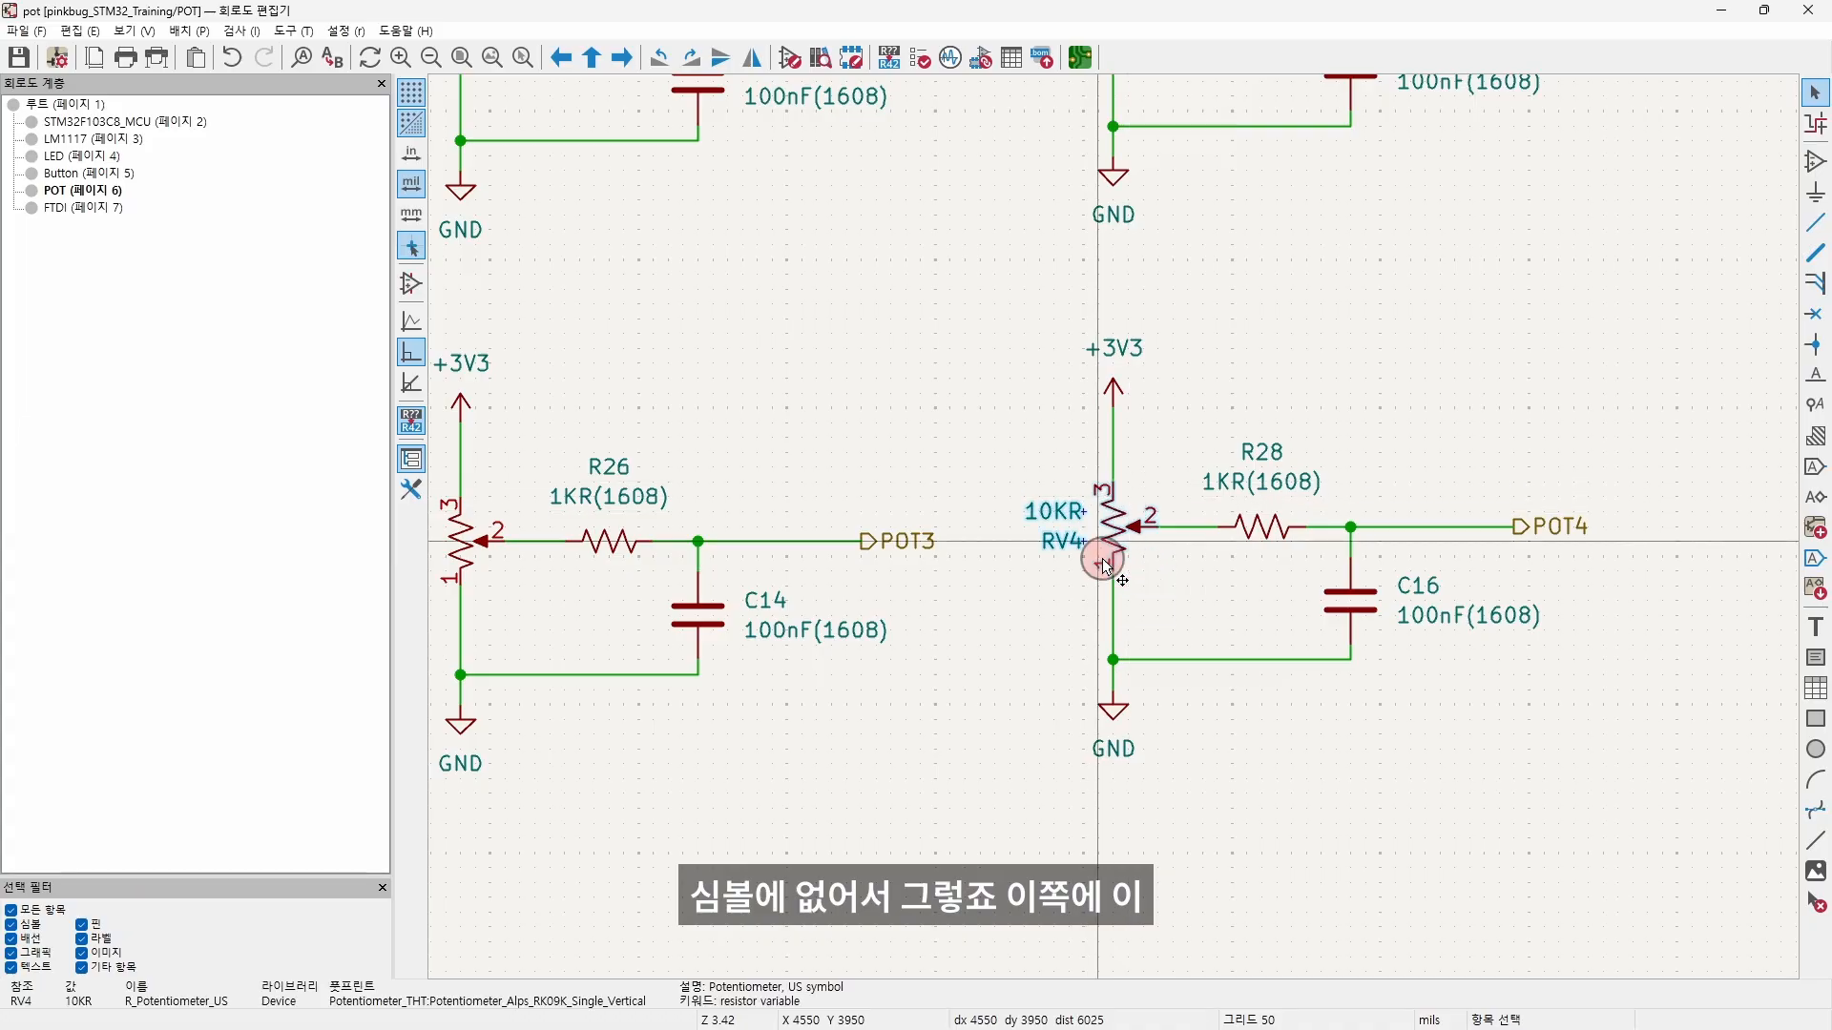
{"action": "key", "text": "alt+Tab"}
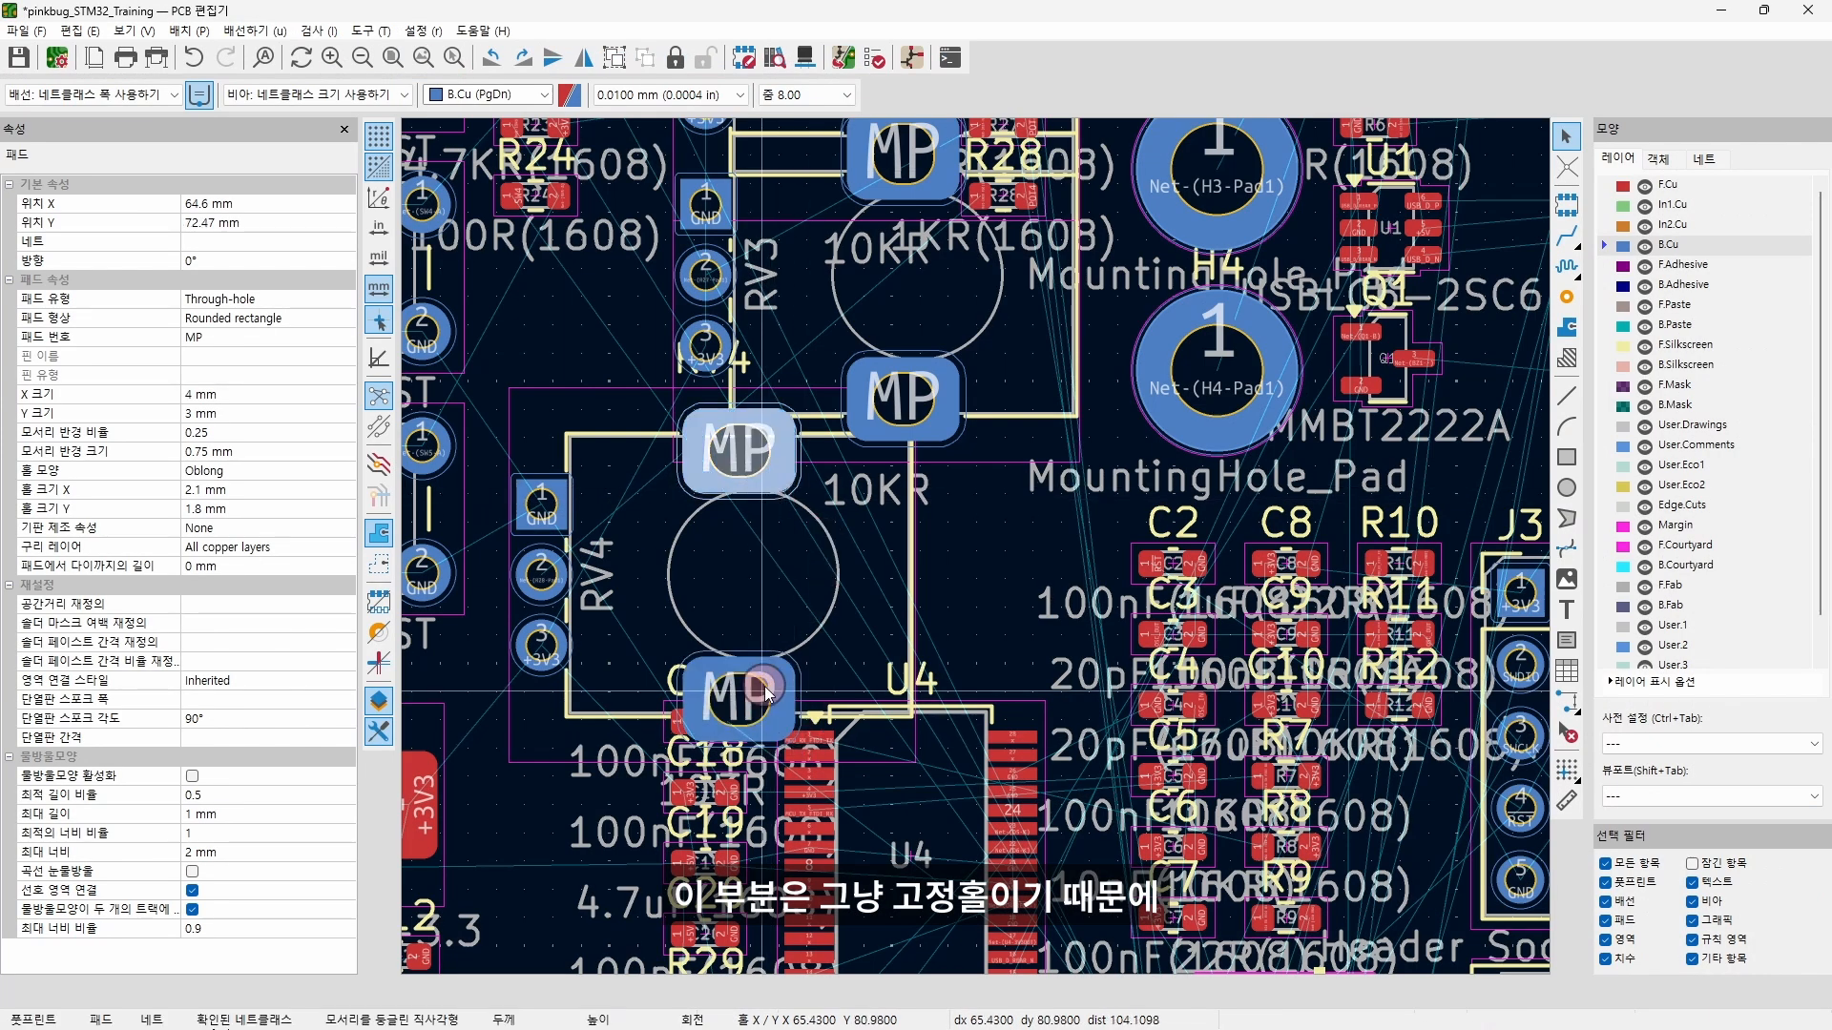
{"action": "left_click", "coordinate": [763, 687]}
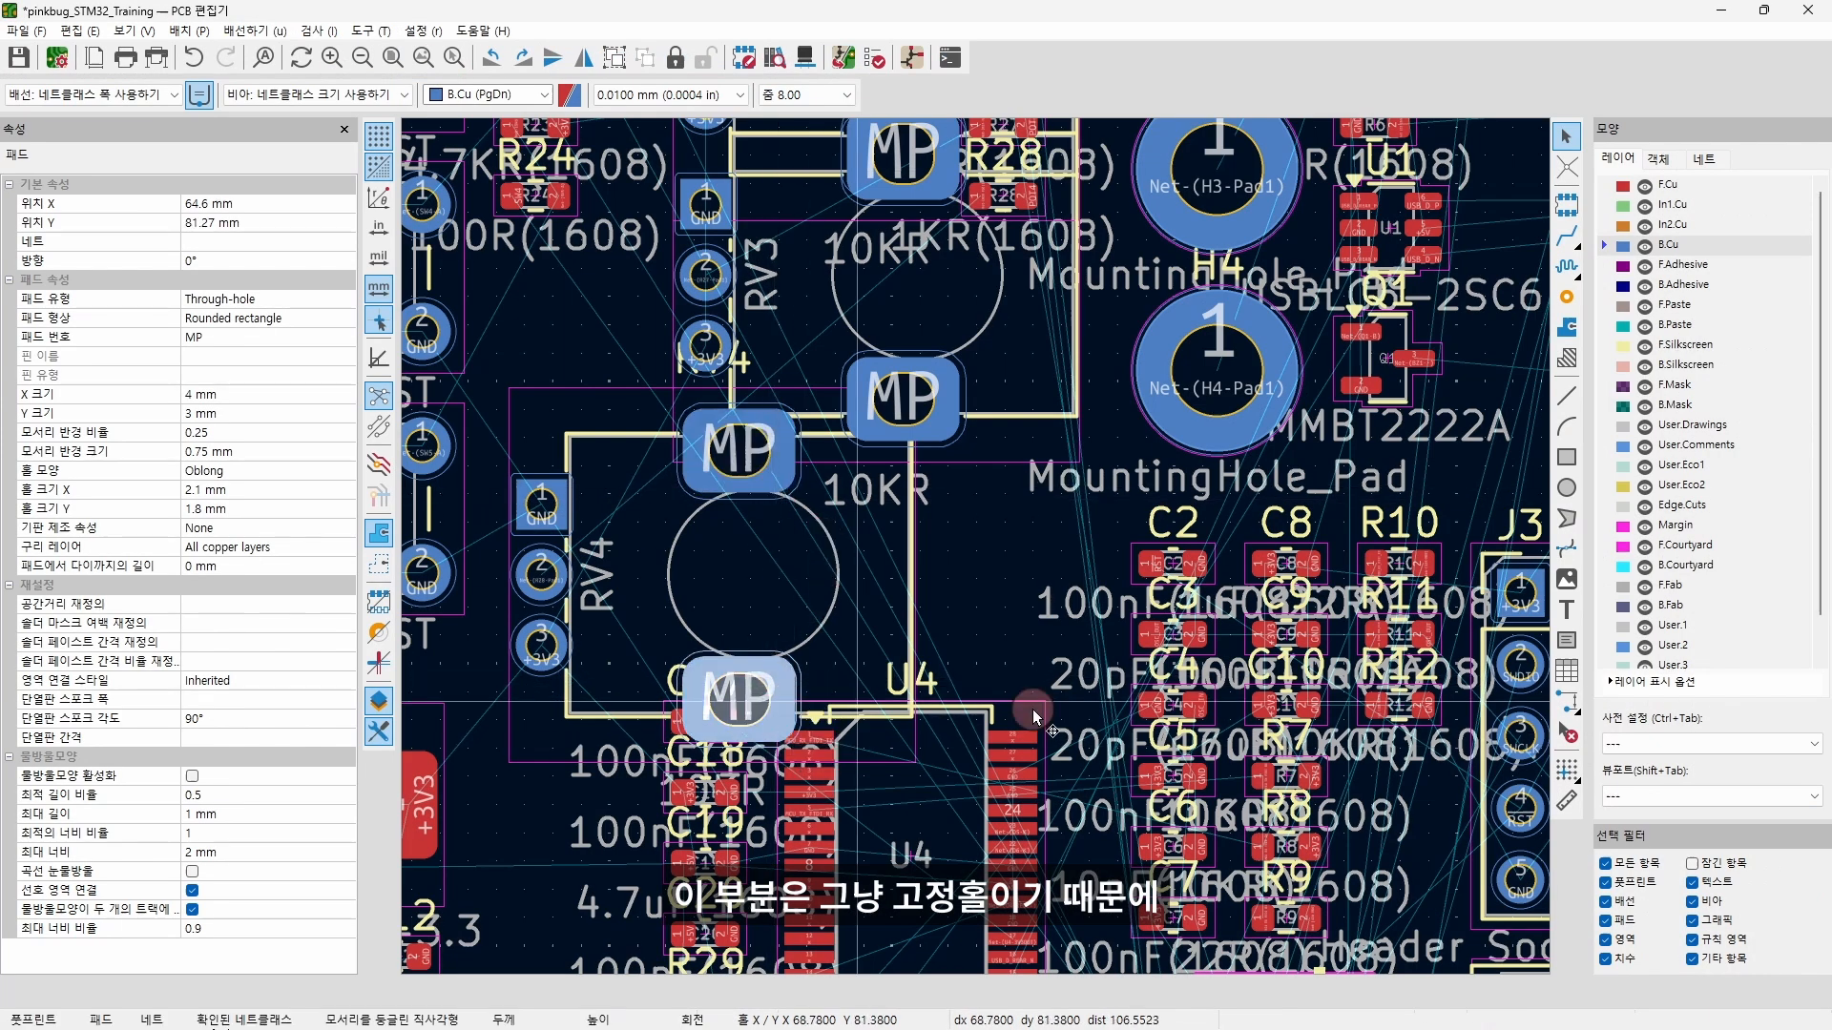
Step: Review the board update warnings once more without applying the update, and save the PCB
{"action": "left_click", "coordinate": [844, 48]}
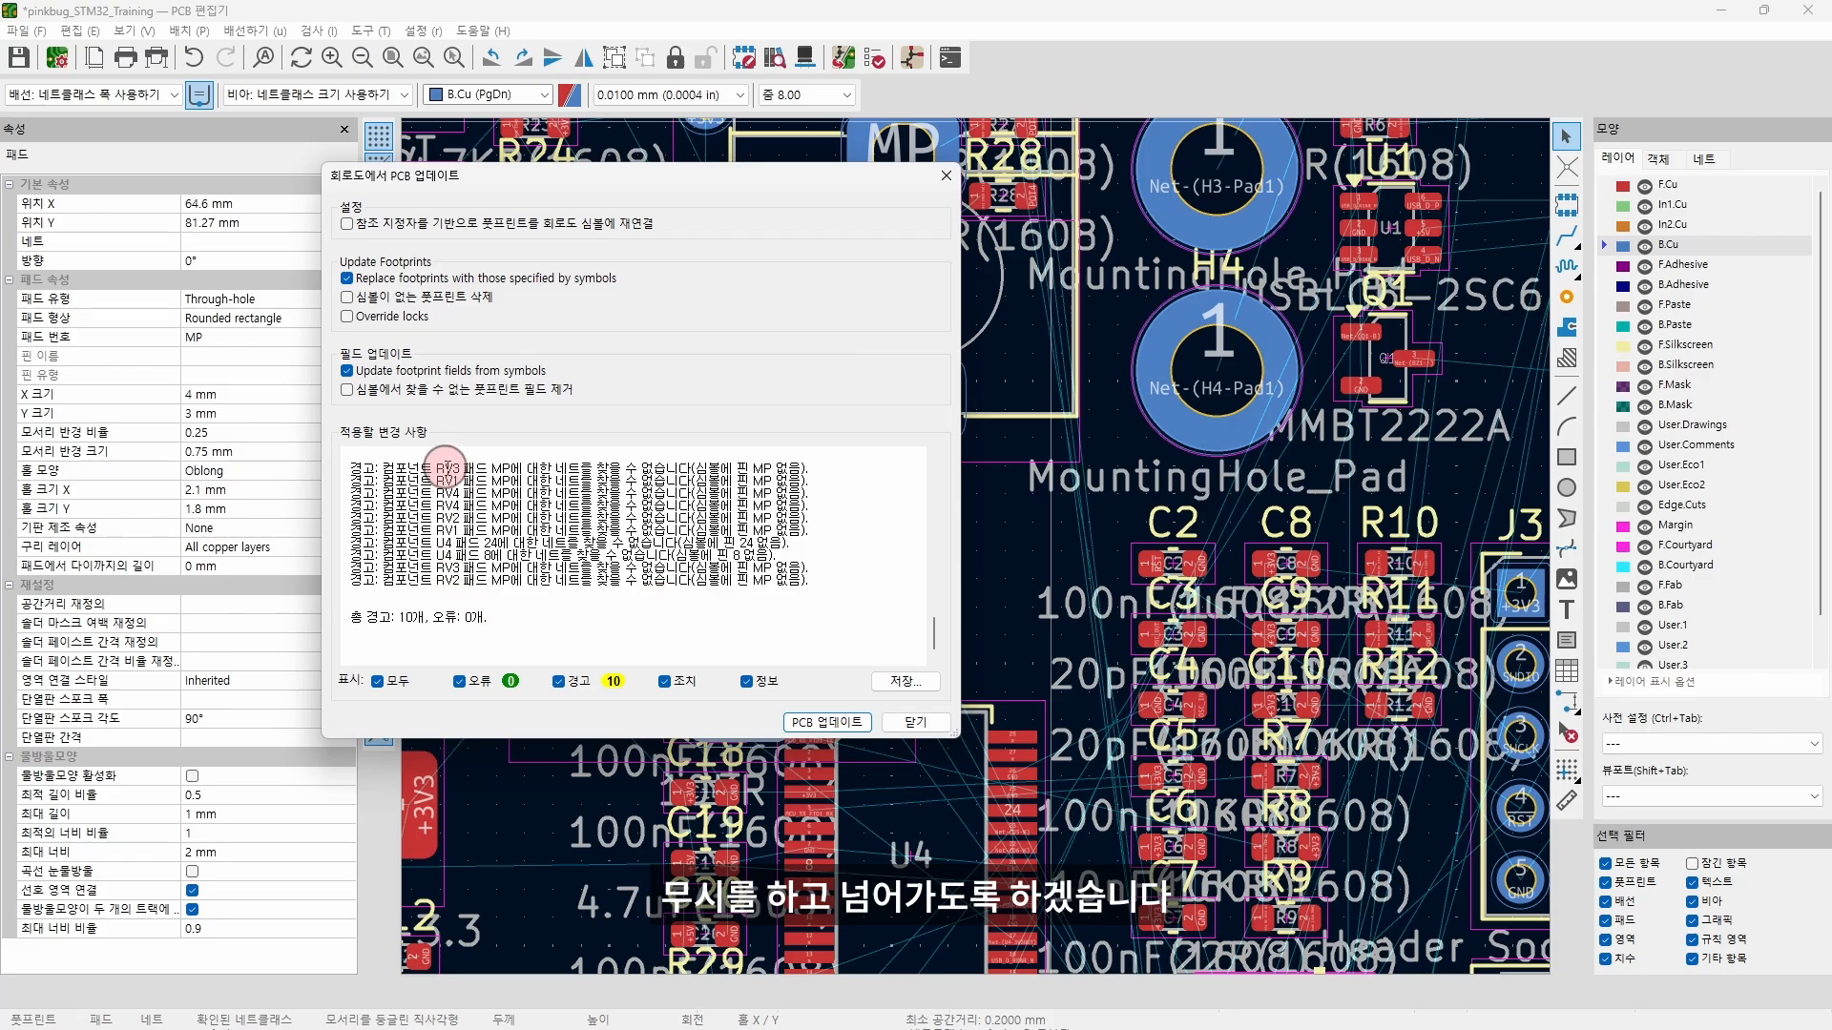
{"action": "left_click", "coordinate": [933, 731]}
{"action": "scroll", "coordinate": [1017, 610], "scroll_direction": "down", "scroll_amount": 6}
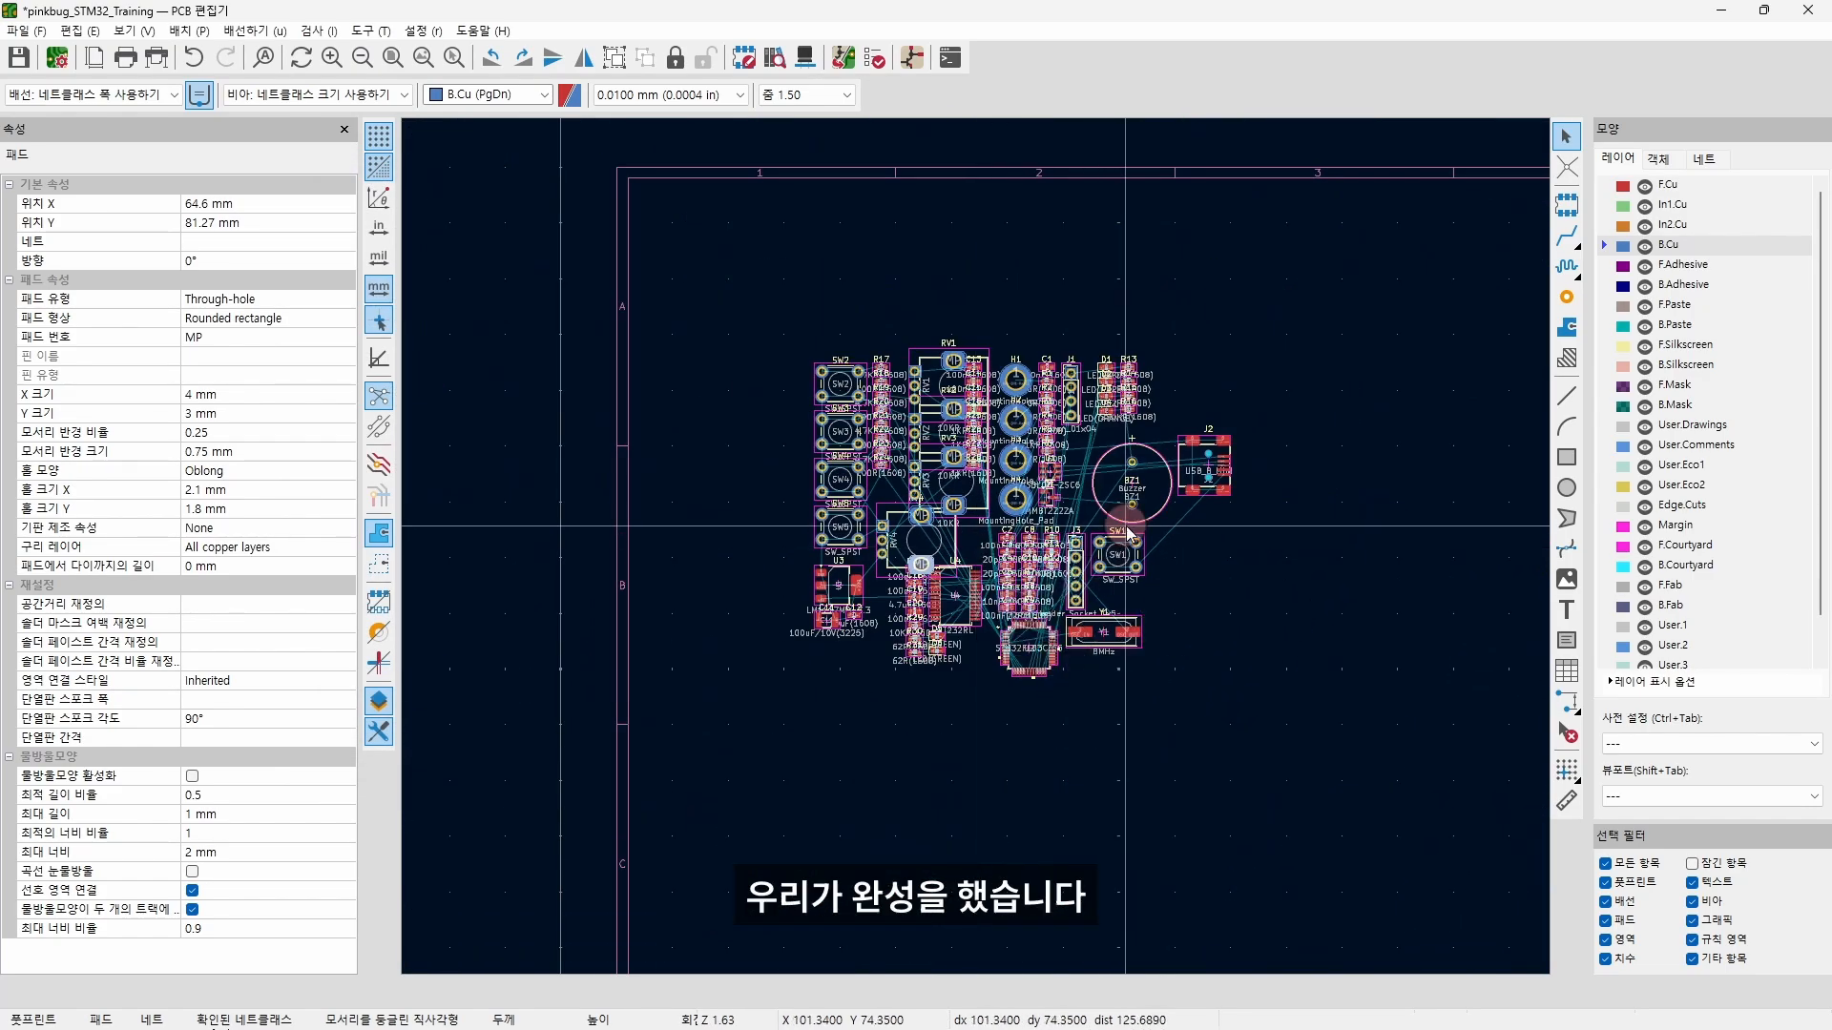
{"action": "key", "text": "ctrl+s"}
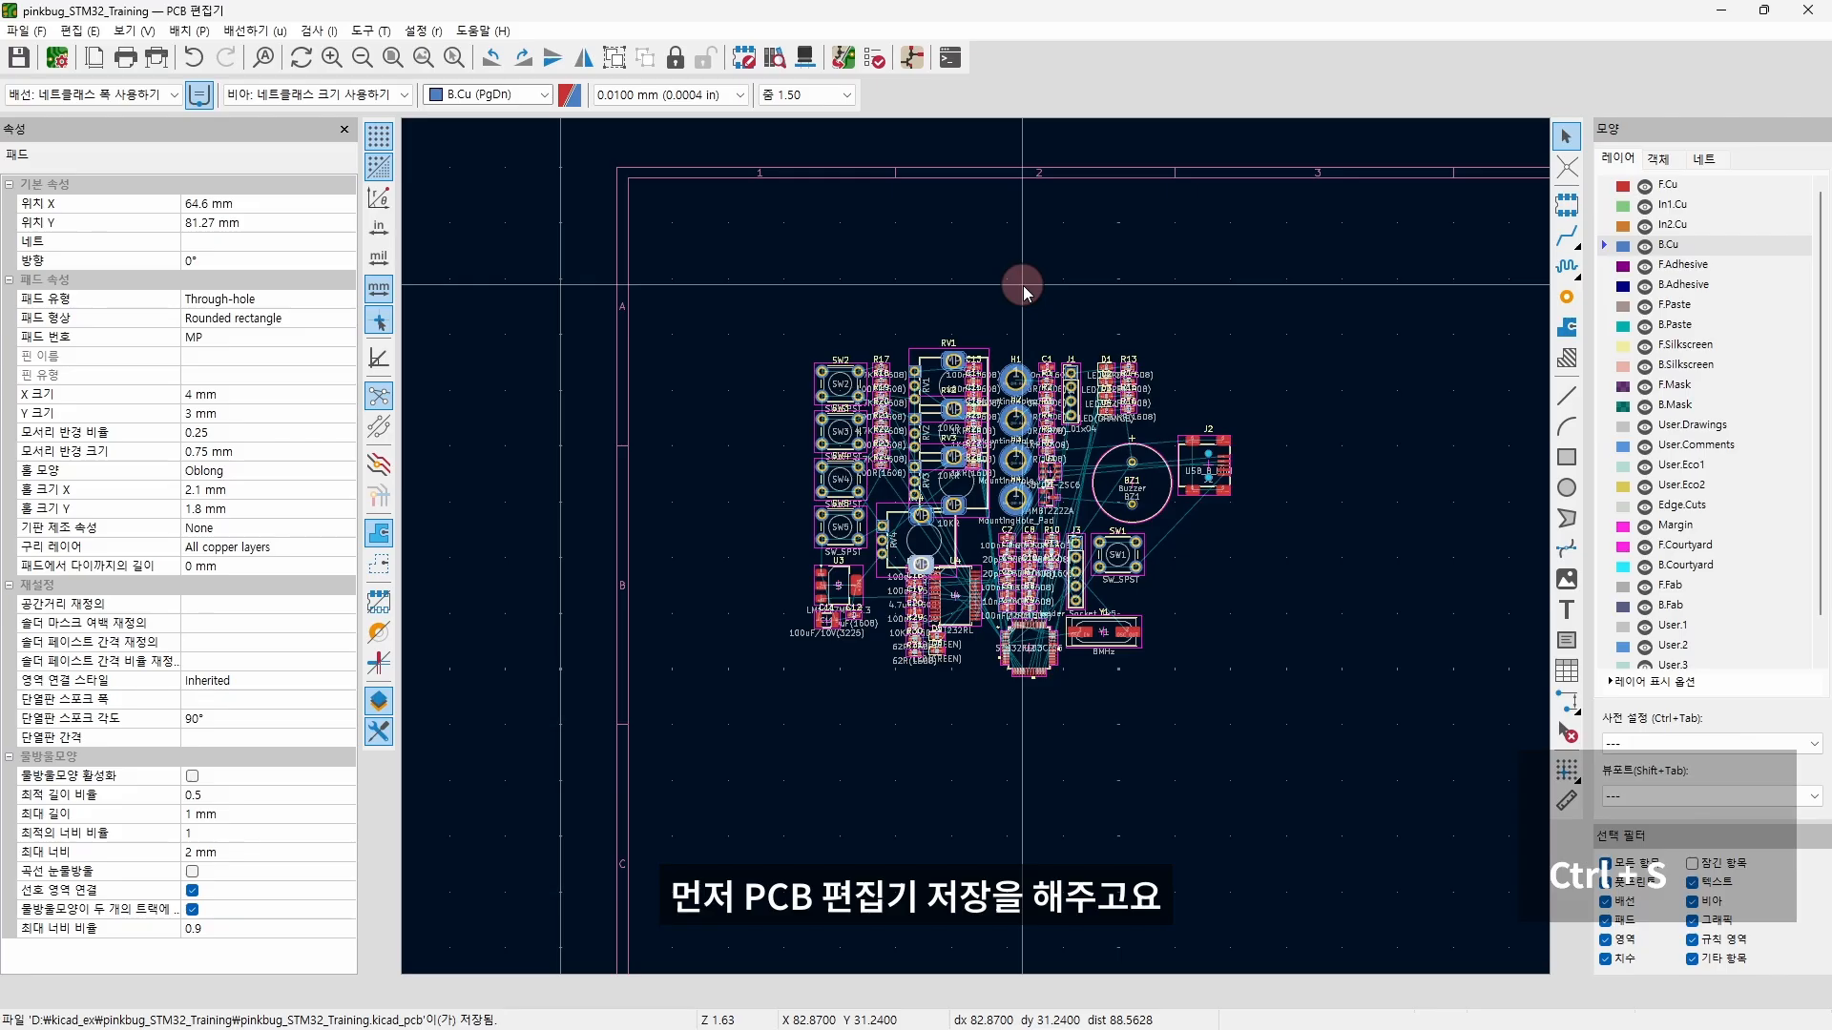